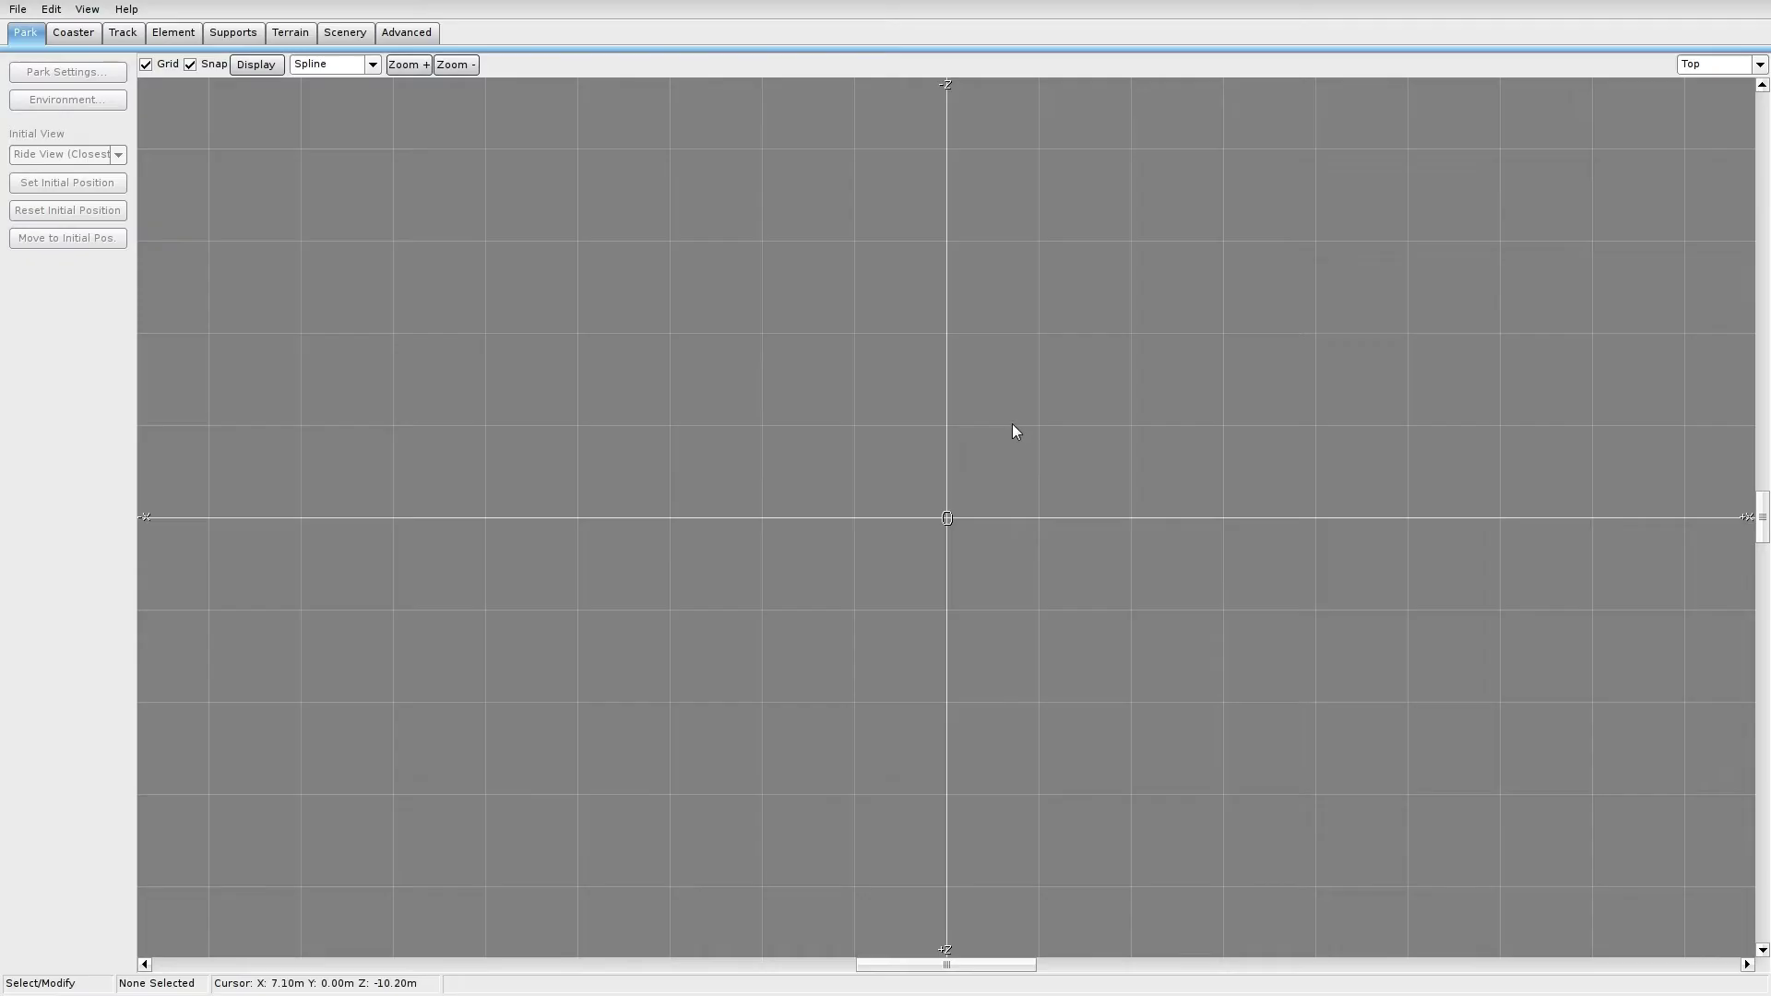
# Step: Set the editor's view layout to Quad view in the preferences
pyautogui.click(16, 9)
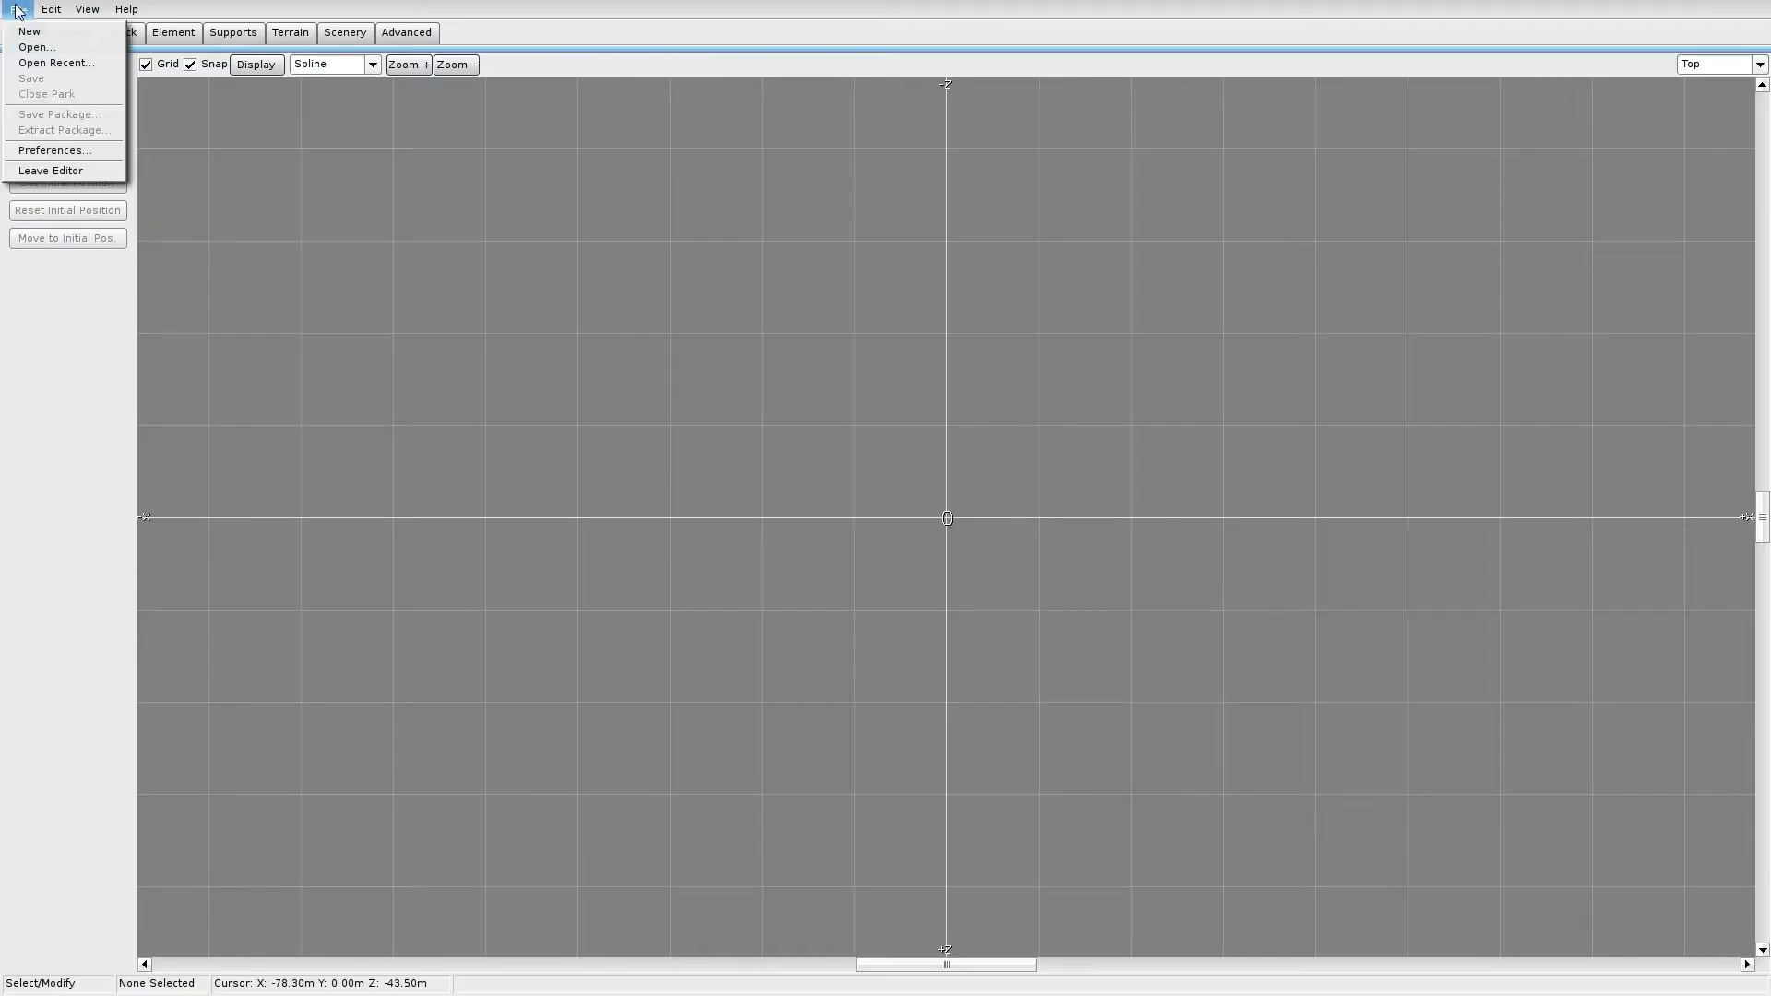
pyautogui.click(73, 153)
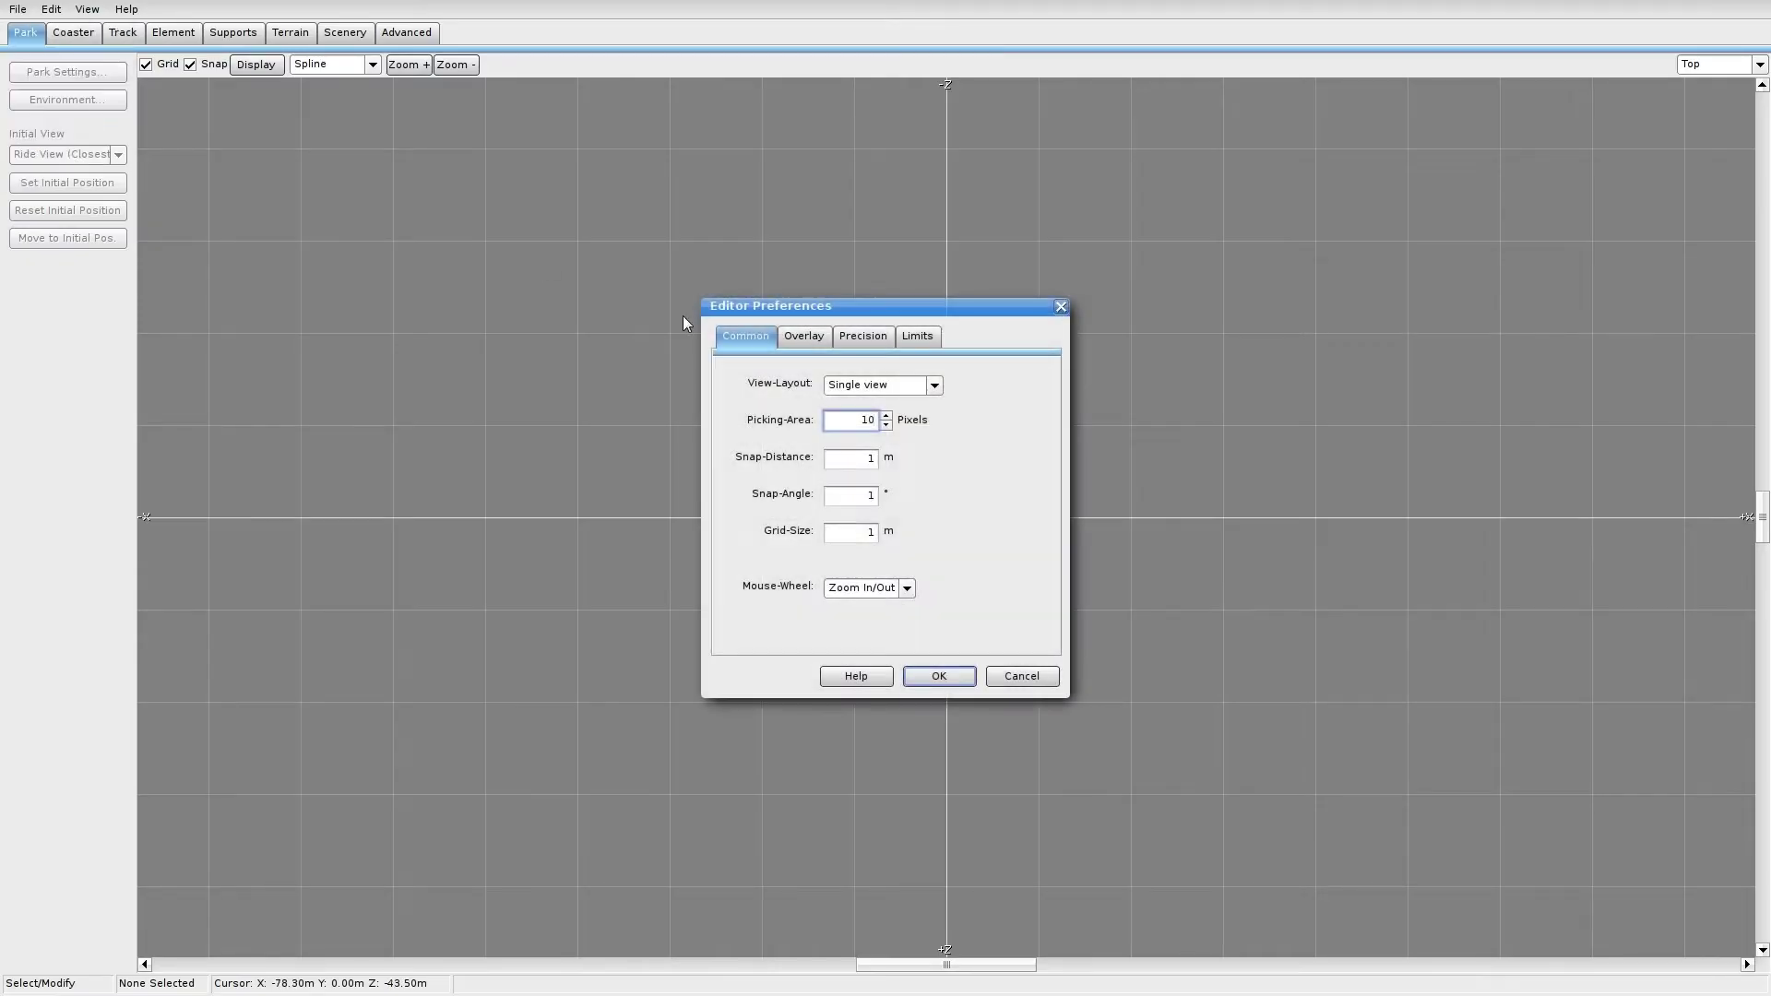
pyautogui.click(894, 391)
pyautogui.click(888, 504)
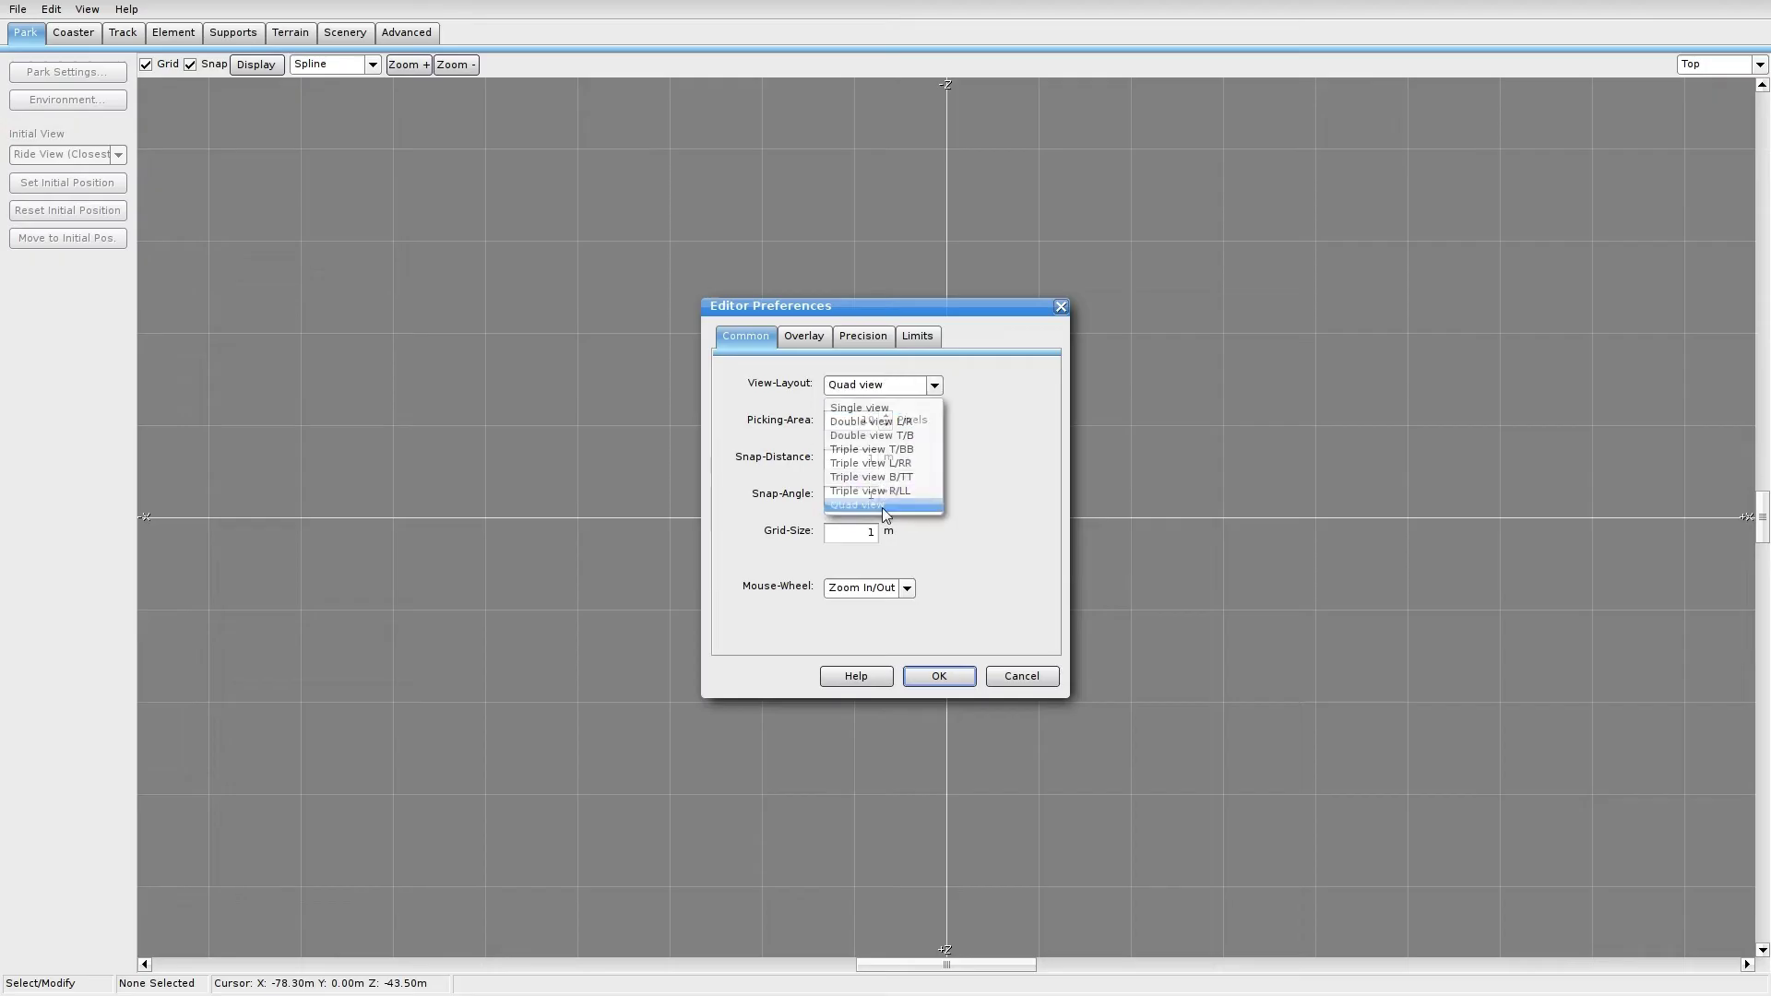
pyautogui.click(945, 678)
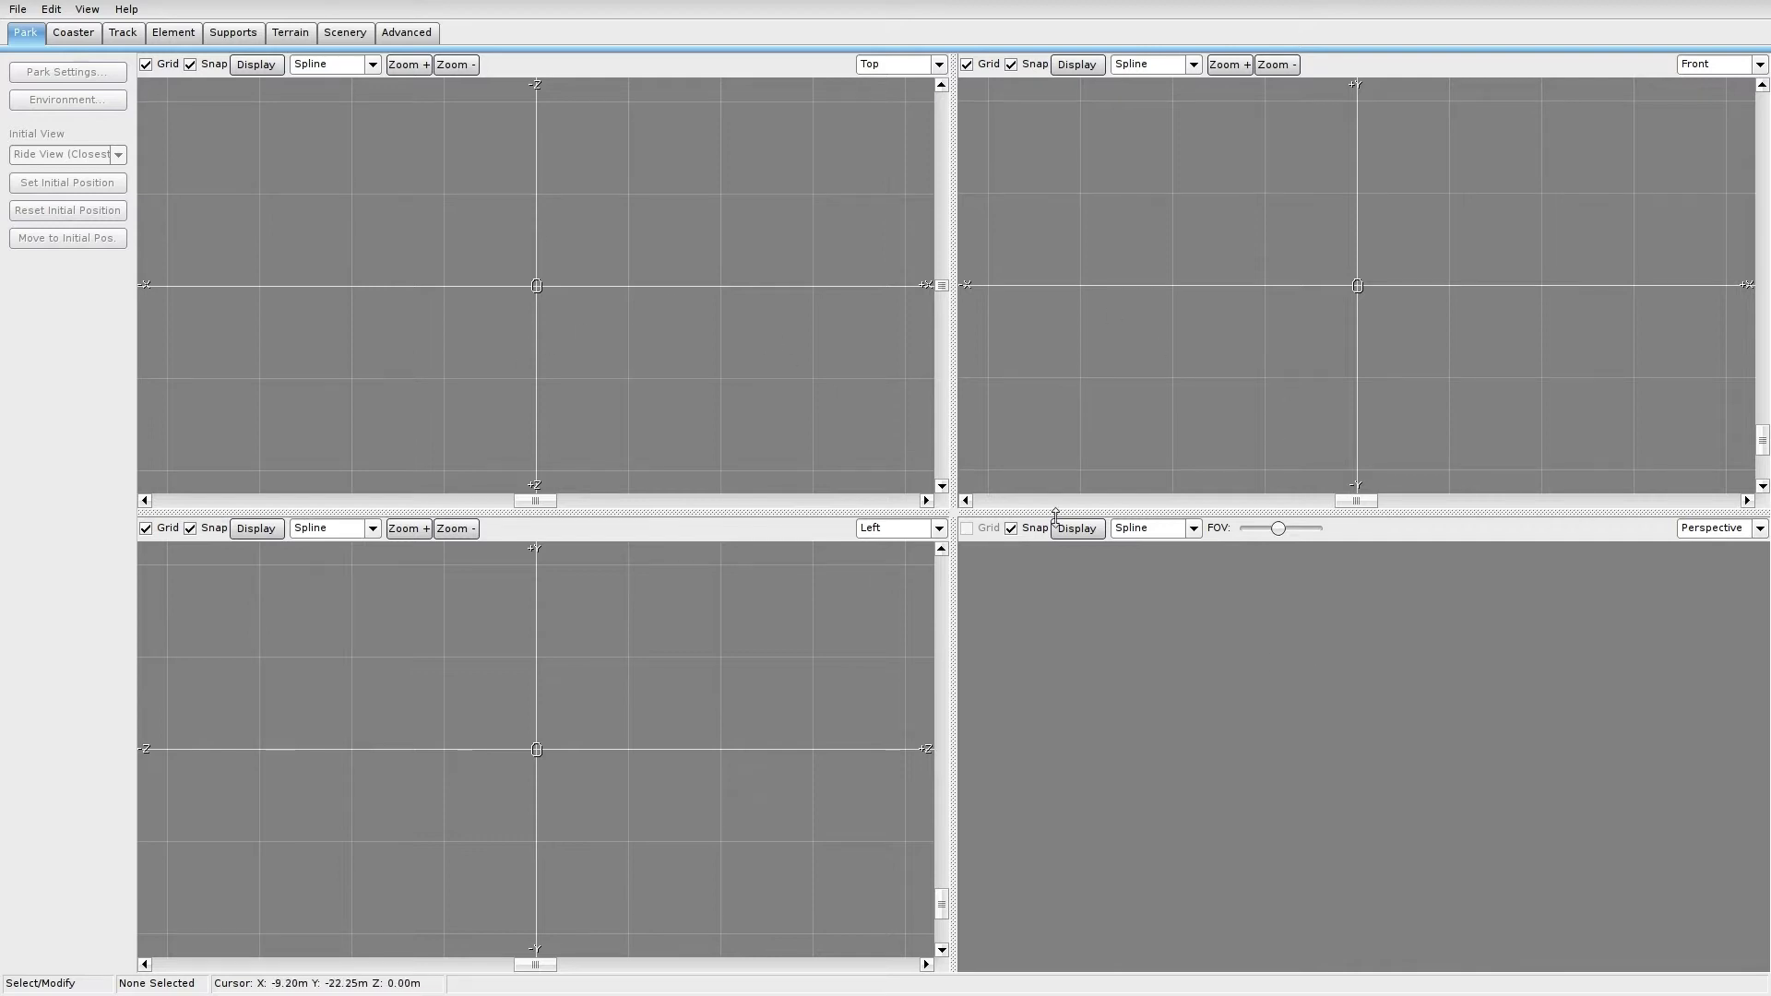
# Step: Create a new park project named Tut Land in its default folder
pyautogui.click(18, 9)
pyautogui.click(28, 27)
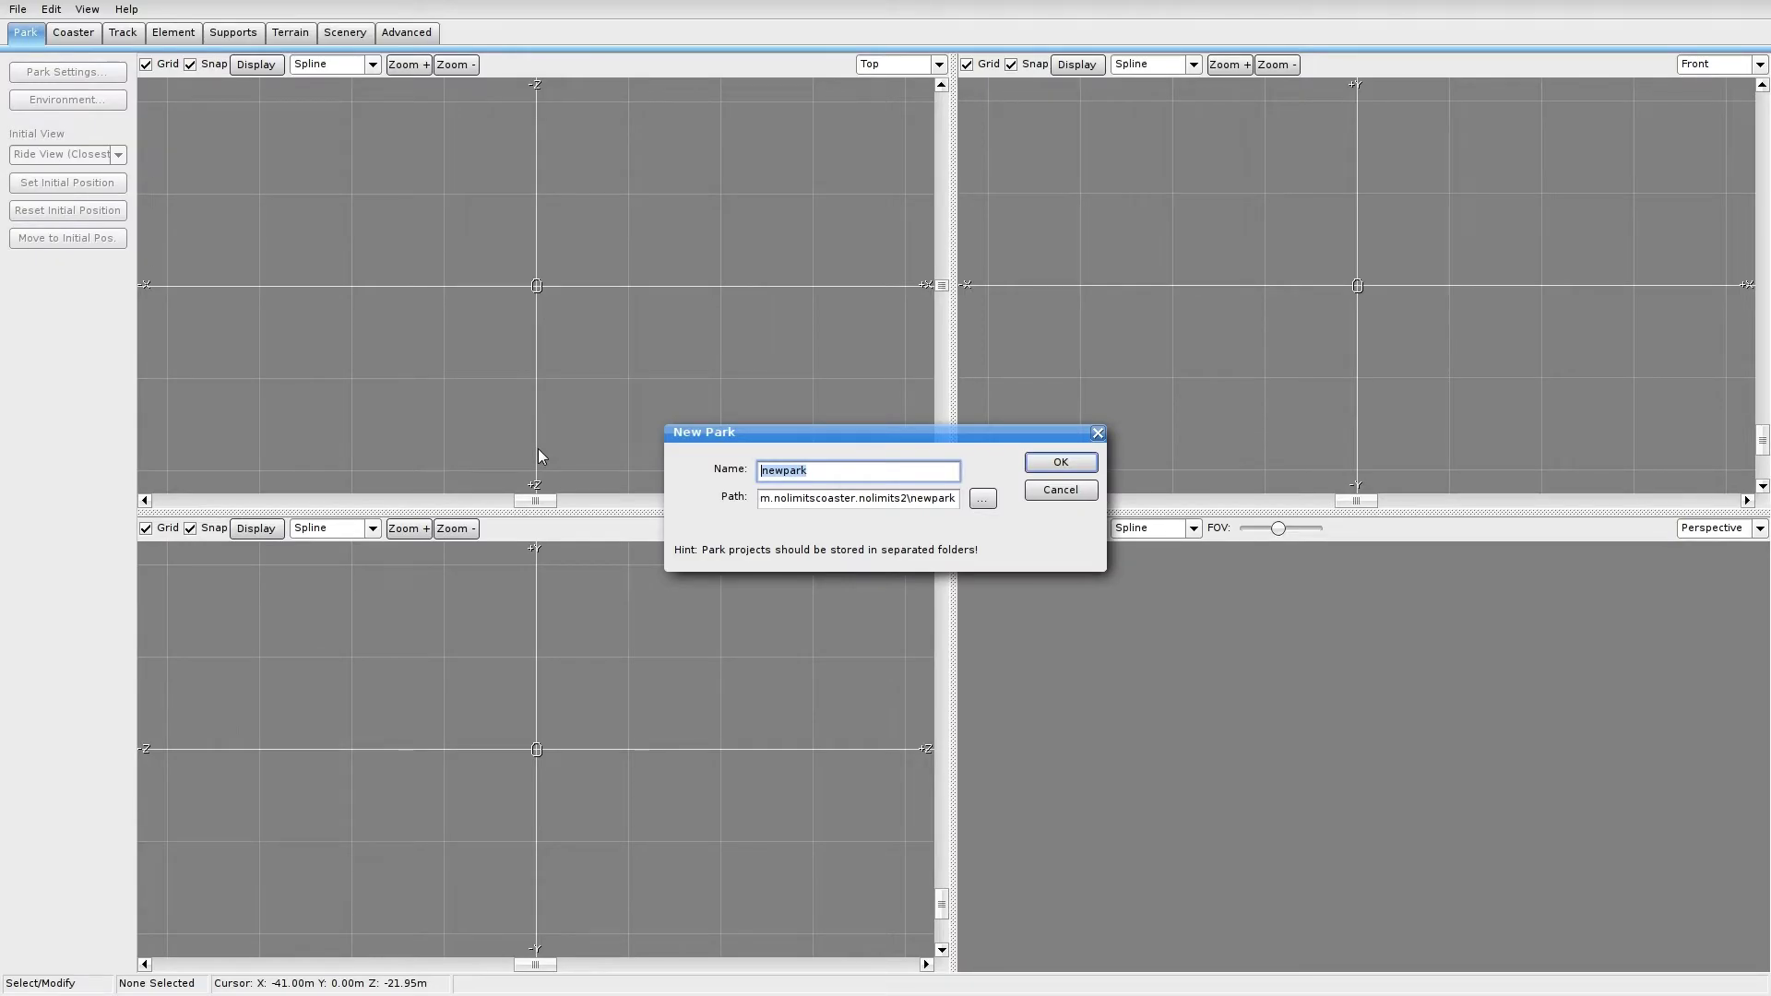
pyautogui.write('Tut')
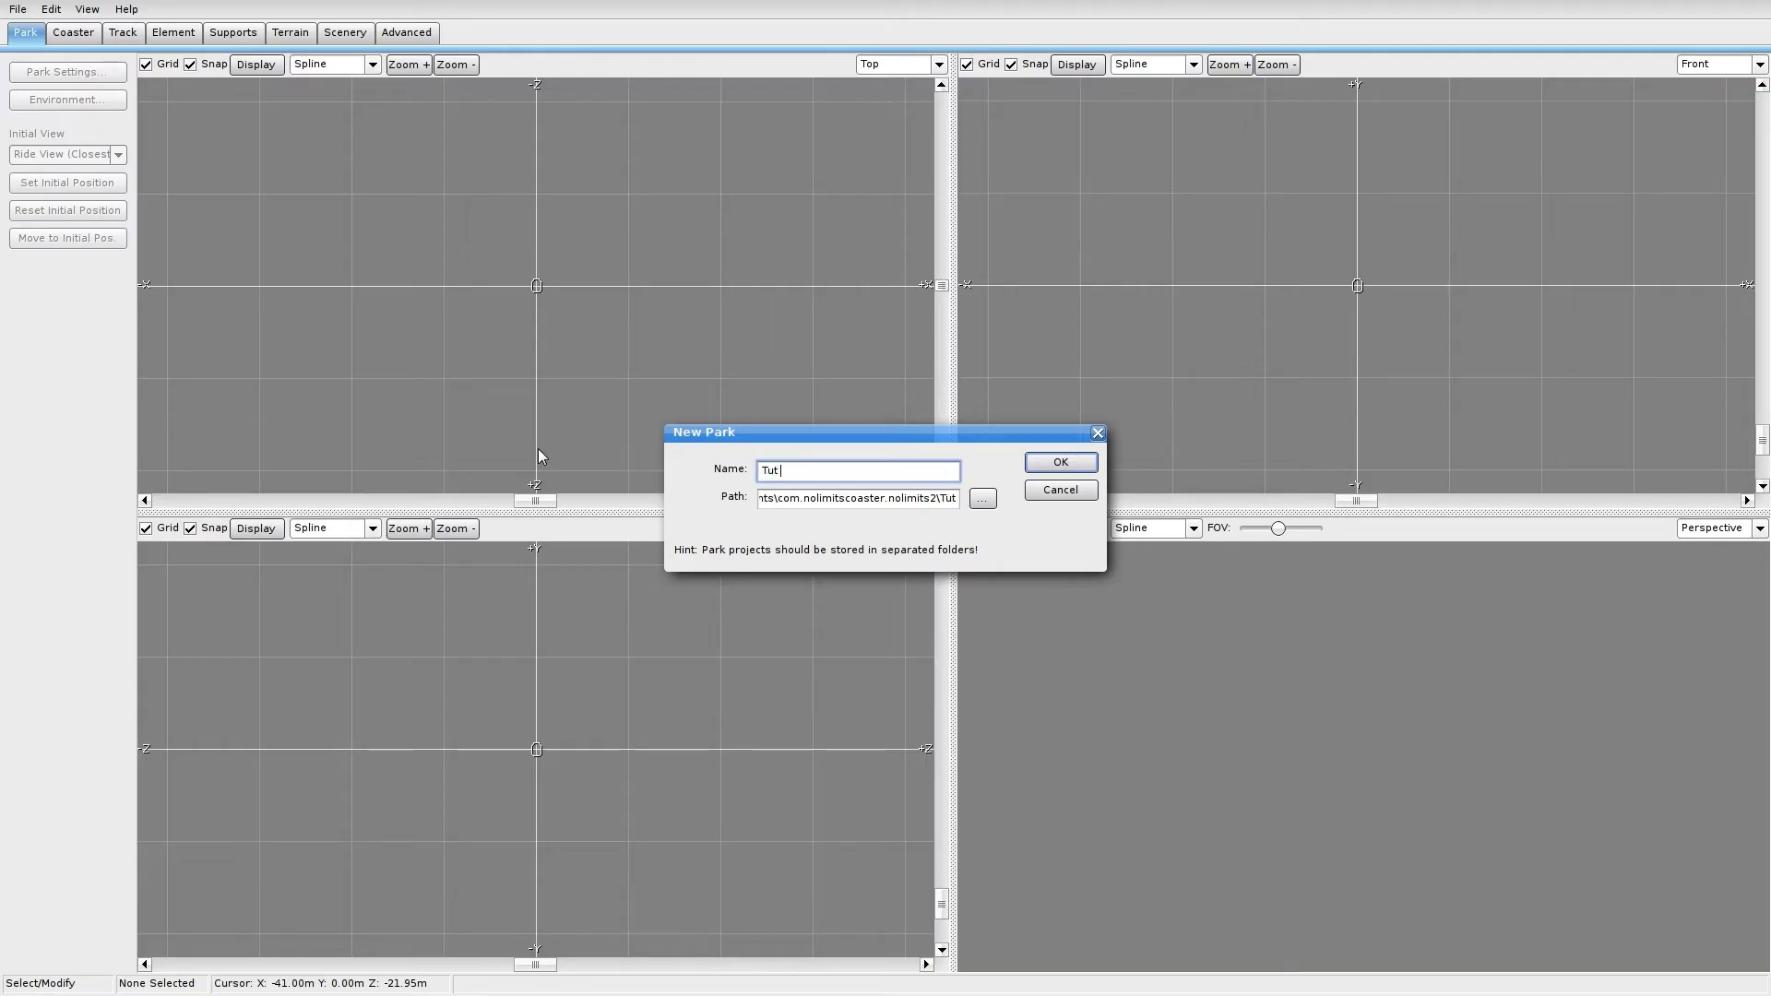
pyautogui.write(' Land')
pyautogui.click(1056, 463)
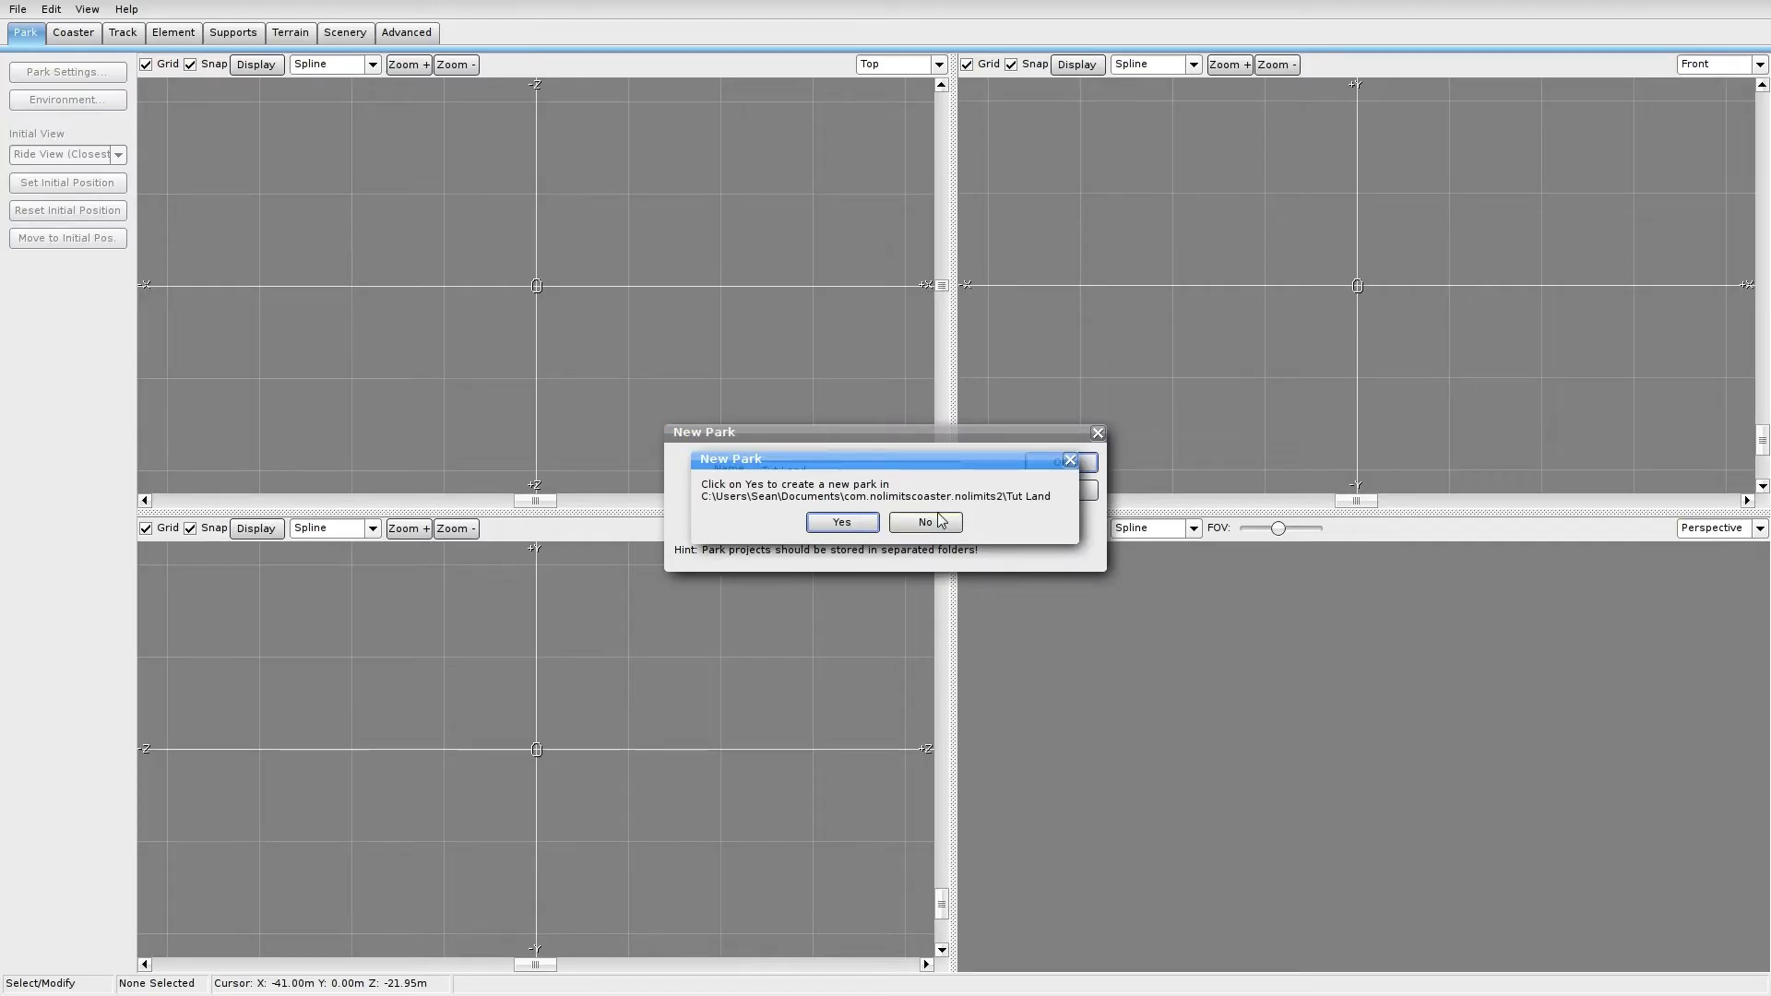
pyautogui.click(843, 522)
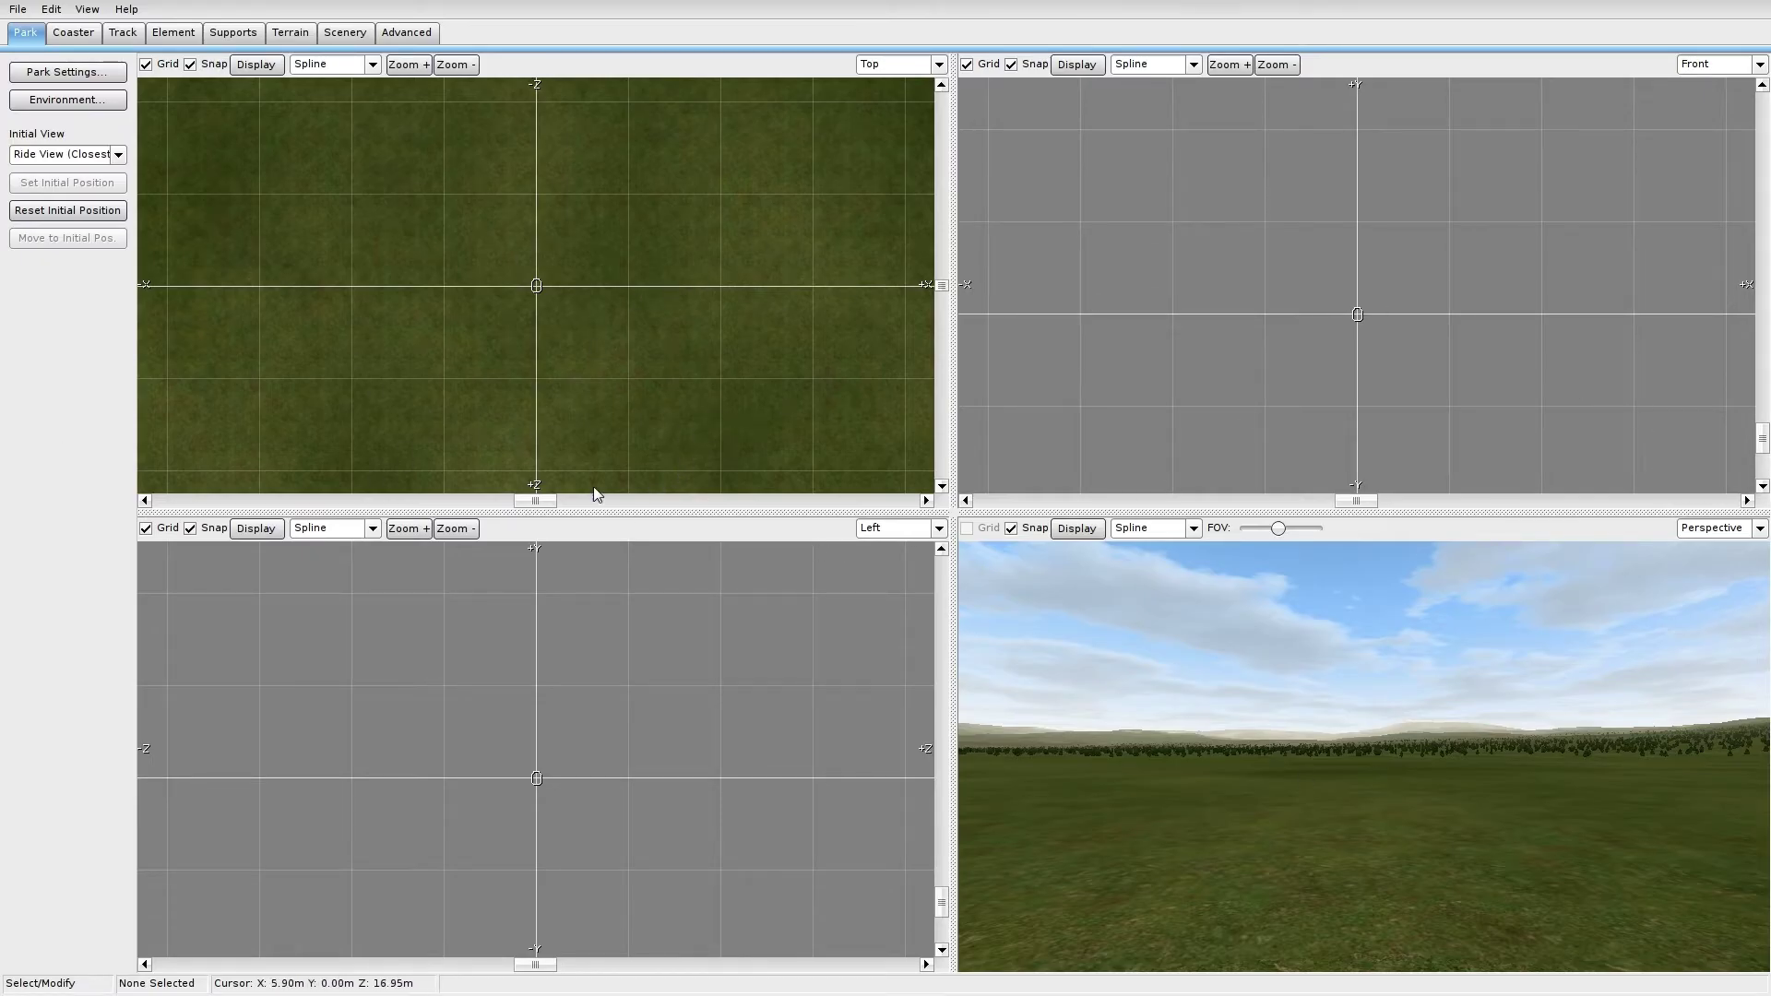
# Step: Examine the empty park terrain in the Top view and look around it in the Perspective view
pyautogui.moveTo(619, 247)
pyautogui.mouseDown(button='right')
pyautogui.moveTo(517, 313)
pyautogui.moveTo(328, 368)
pyautogui.moveTo(799, 253)
pyautogui.moveTo(585, 246)
pyautogui.moveTo(664, 225)
pyautogui.moveTo(616, 170)
pyautogui.moveTo(624, 249)
pyautogui.moveTo(595, 242)
pyautogui.mouseUp(button='right')
pyautogui.moveTo(1451, 758); pyautogui.dragTo(1315, 751, button='right')
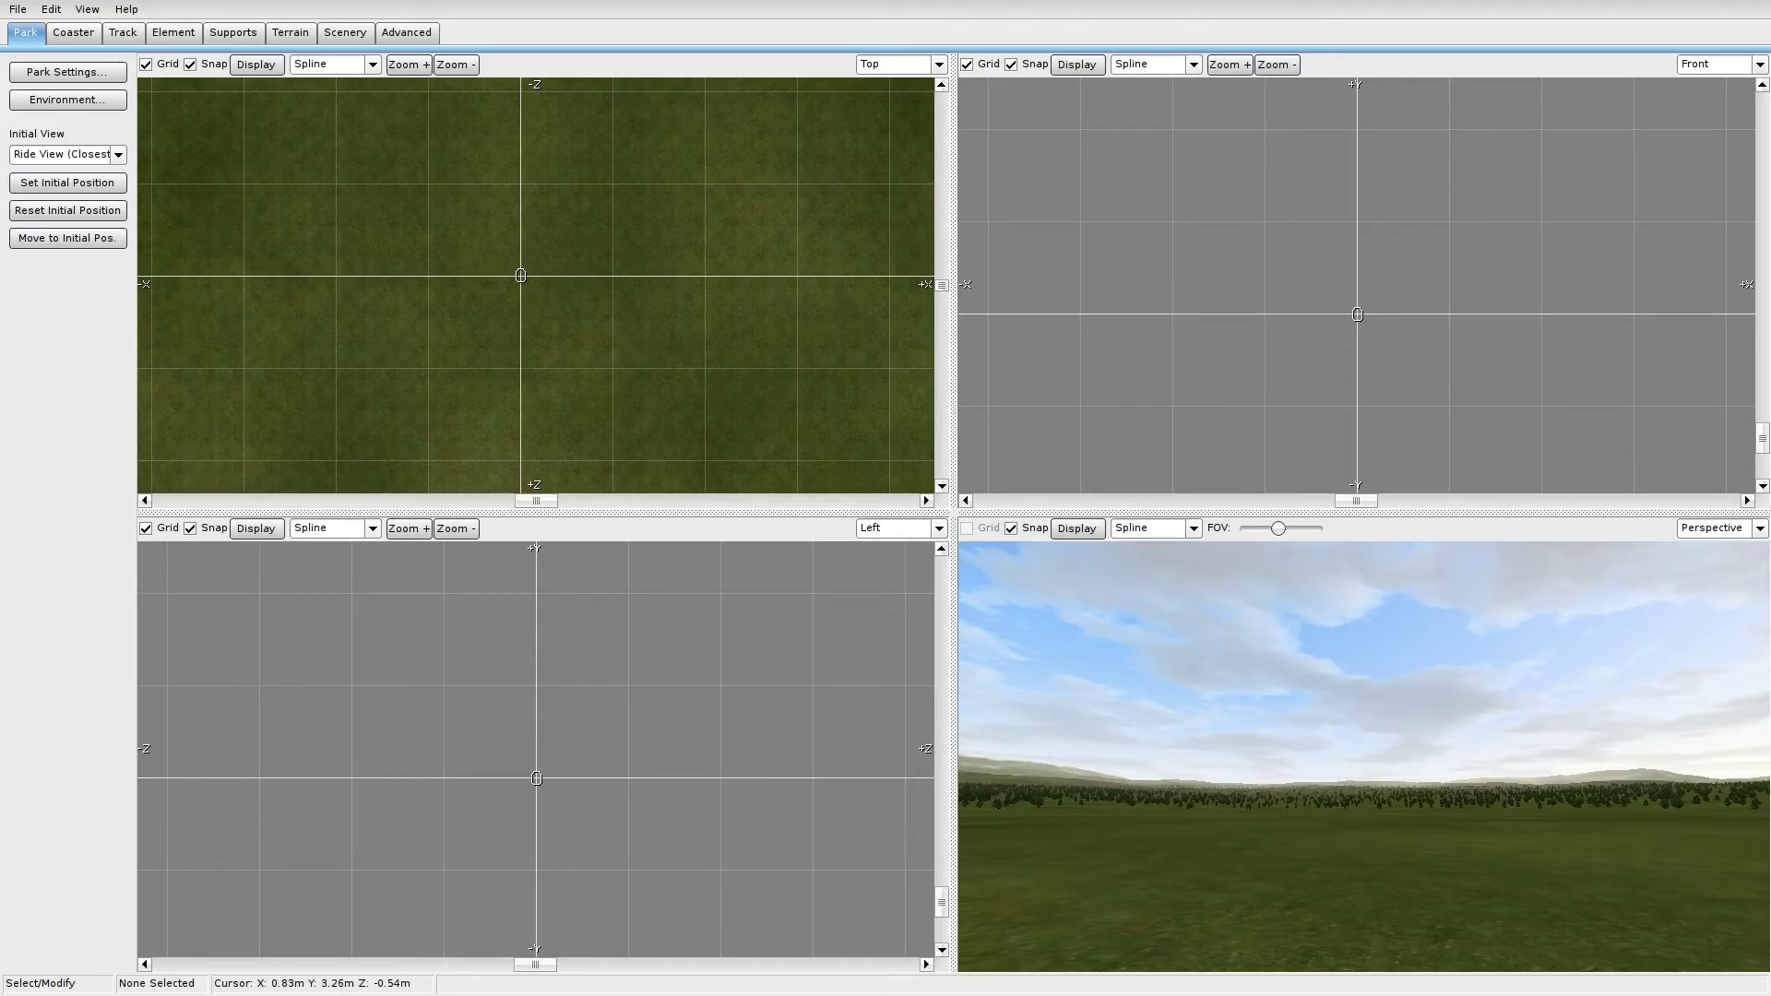
pyautogui.moveTo(1315, 751)
pyautogui.mouseDown(button='right')
pyautogui.moveTo(1315, 767)
pyautogui.moveTo(1317, 735)
pyautogui.moveTo(1320, 779)
pyautogui.moveTo(1321, 729)
pyautogui.moveTo(1320, 784)
pyautogui.moveTo(1324, 723)
pyautogui.mouseUp(button='right')
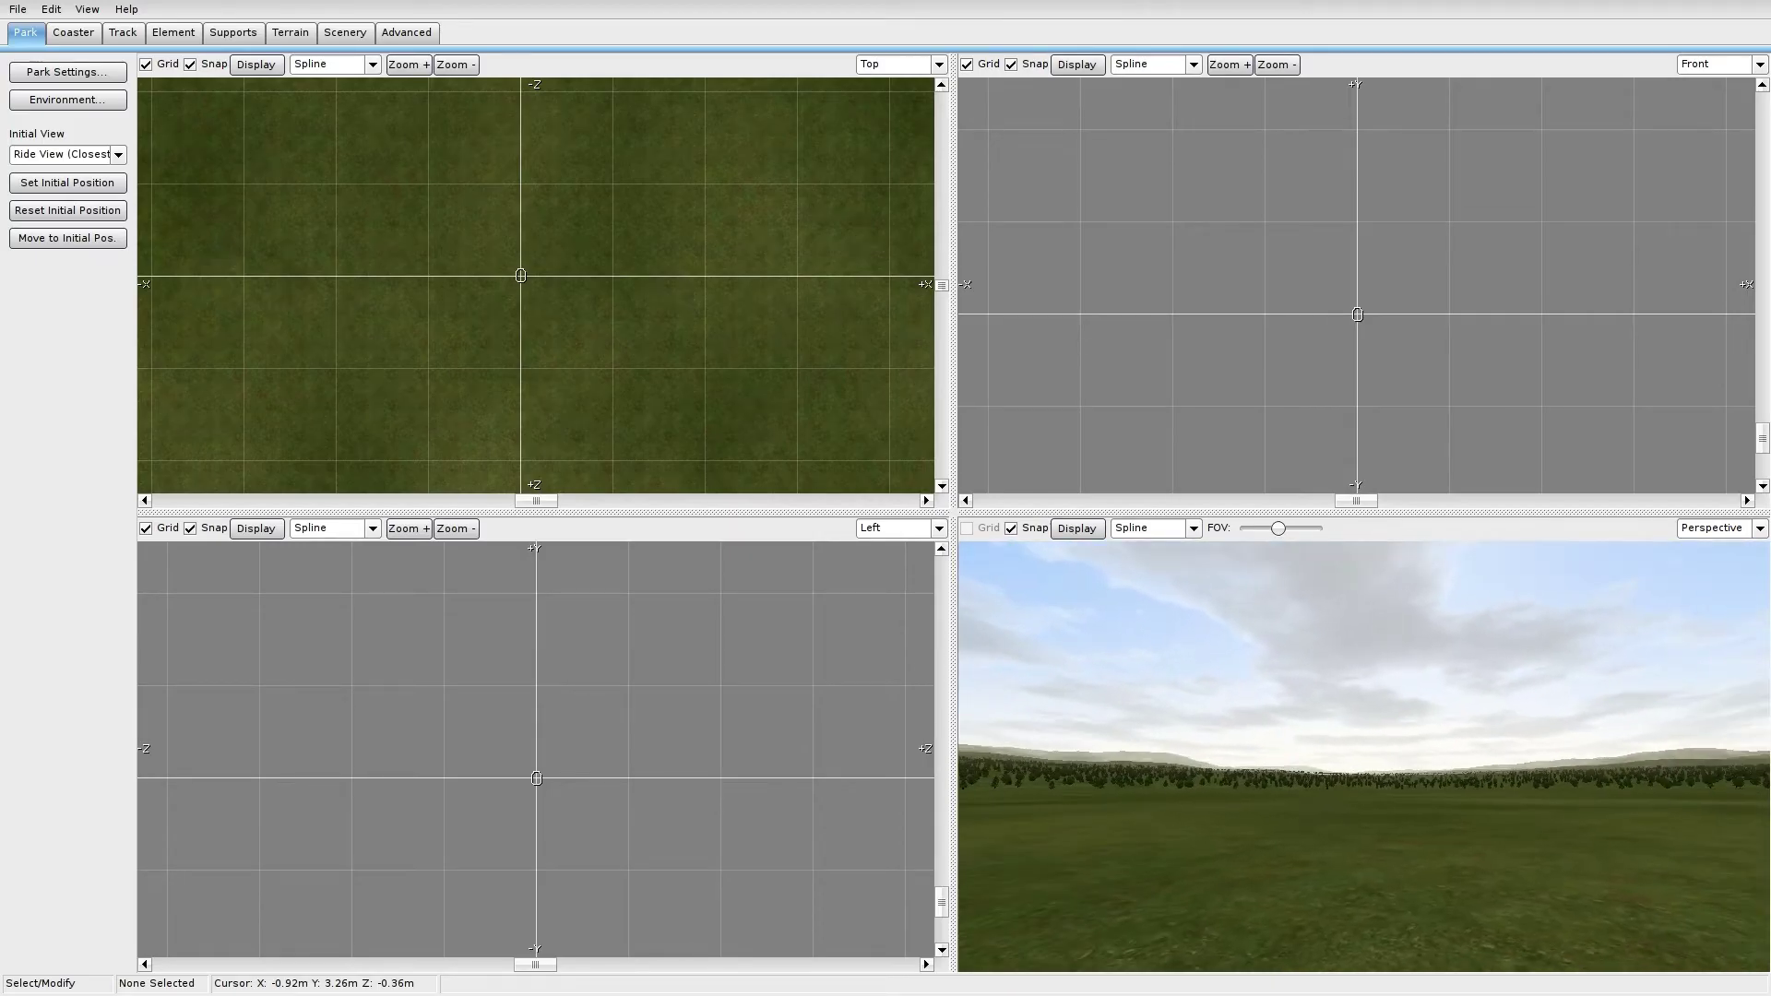
pyautogui.press('w')
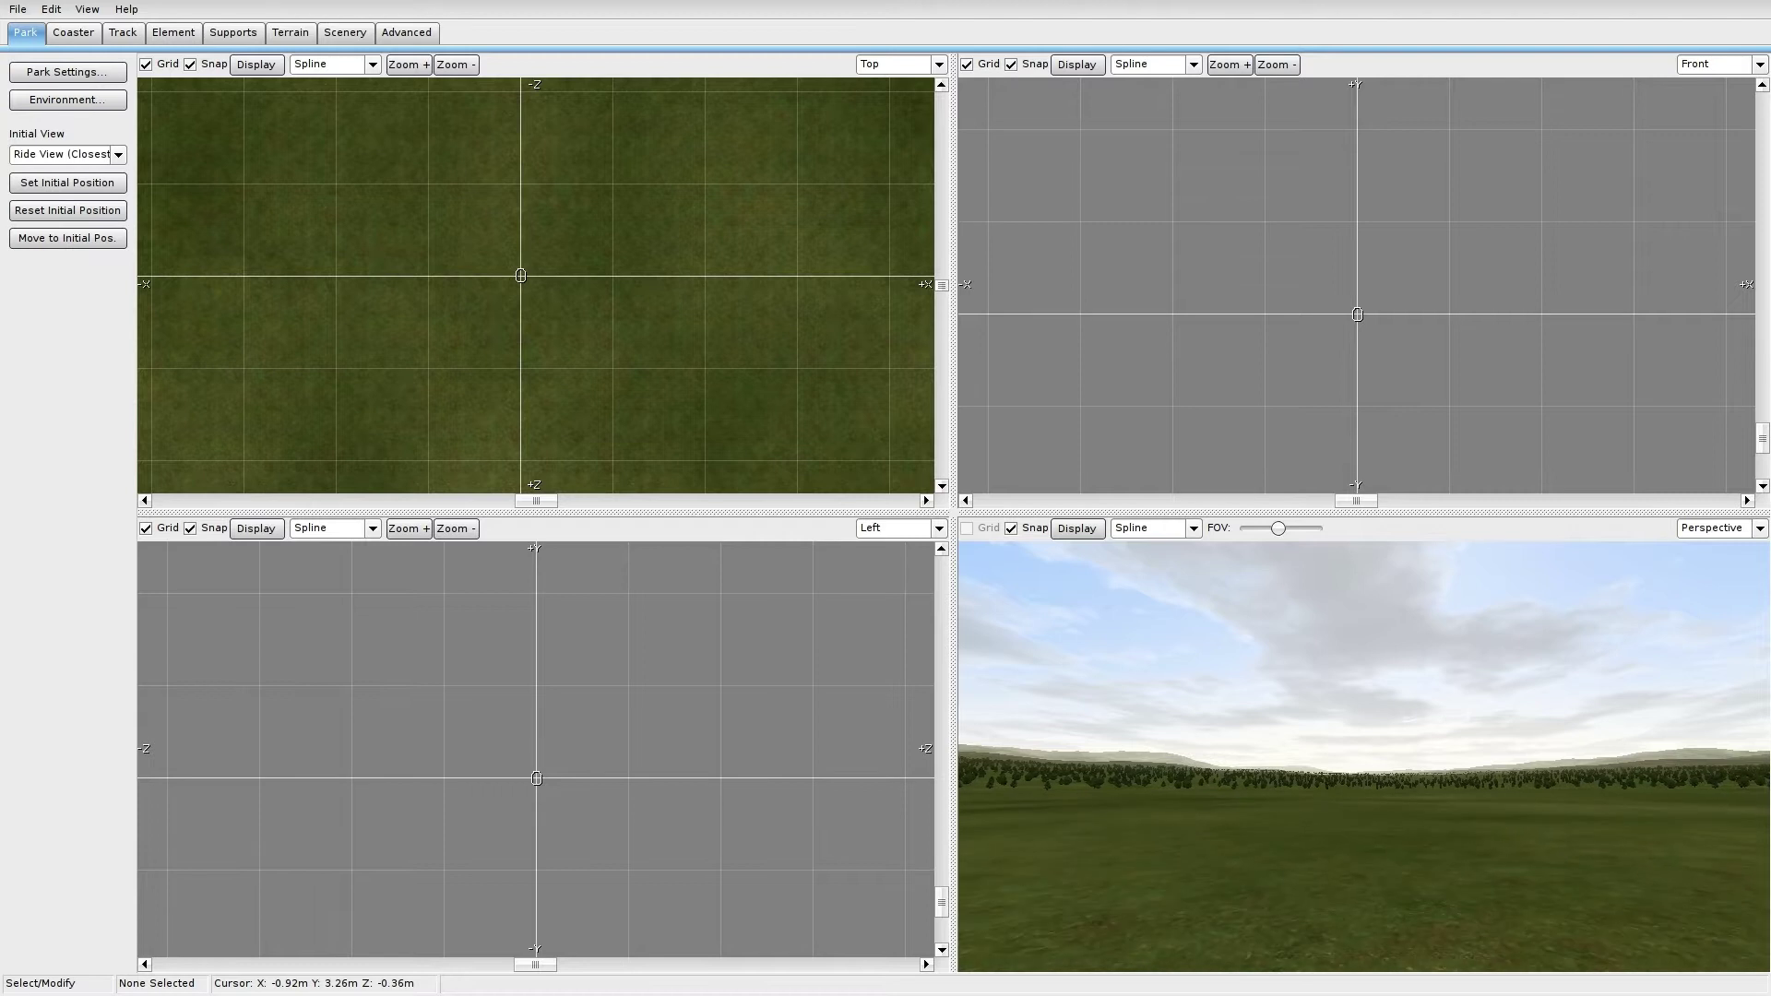
pyautogui.press('w')
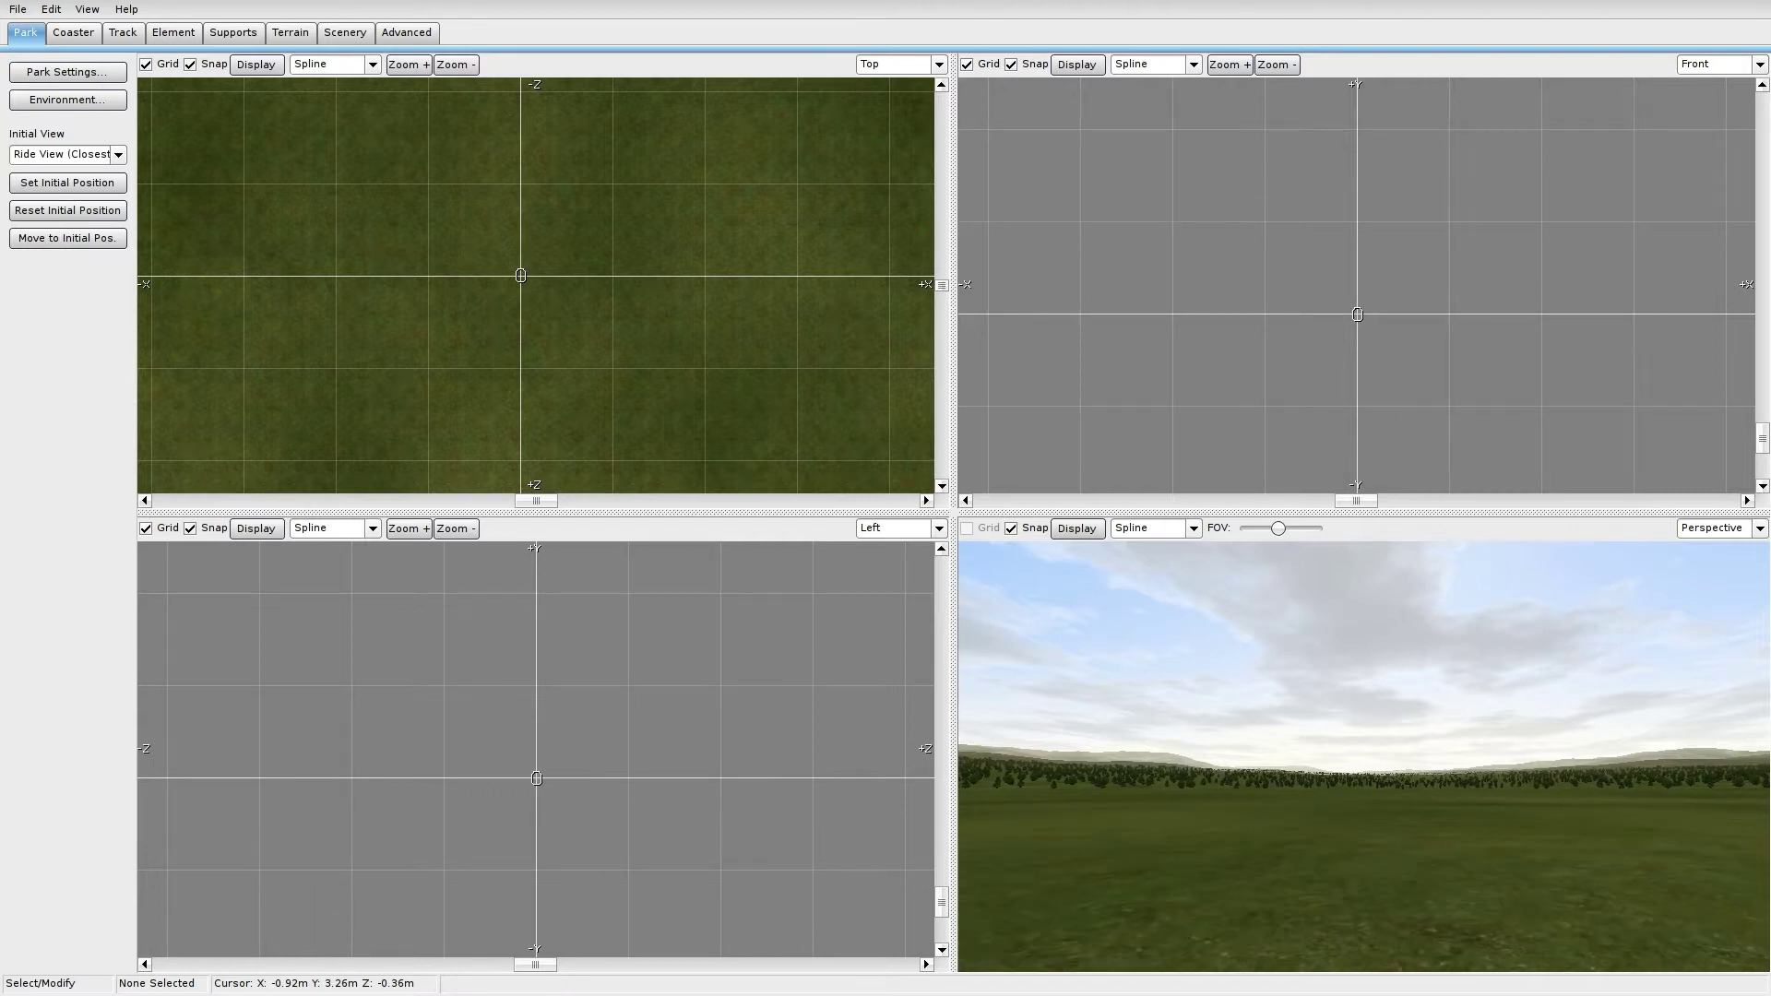
pyautogui.press('w')
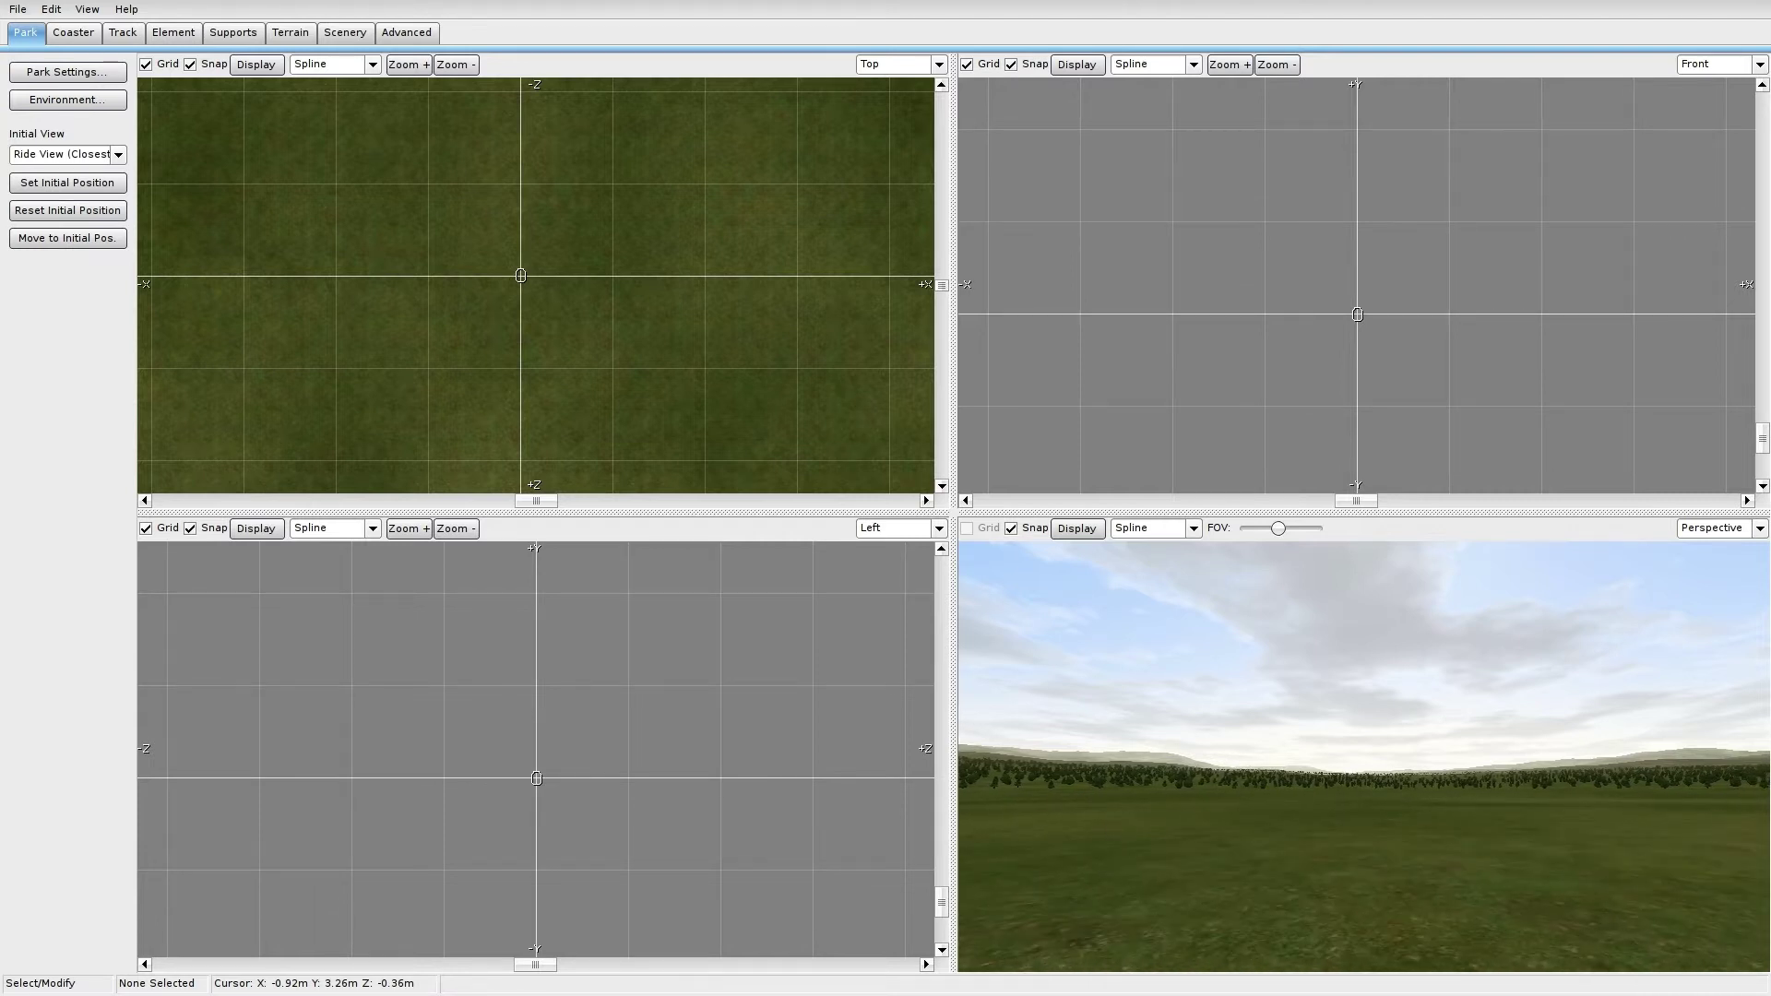
pyautogui.moveTo(1363, 756)
pyautogui.mouseDown(button='right')
pyautogui.moveTo(1383, 777)
pyautogui.moveTo(1439, 636)
pyautogui.moveTo(1421, 756)
pyautogui.moveTo(1476, 591)
pyautogui.moveTo(1586, 563)
pyautogui.moveTo(1476, 553)
pyautogui.moveTo(1411, 627)
pyautogui.moveTo(1365, 757)
pyautogui.moveTo(1368, 724)
pyautogui.mouseUp(button='right')
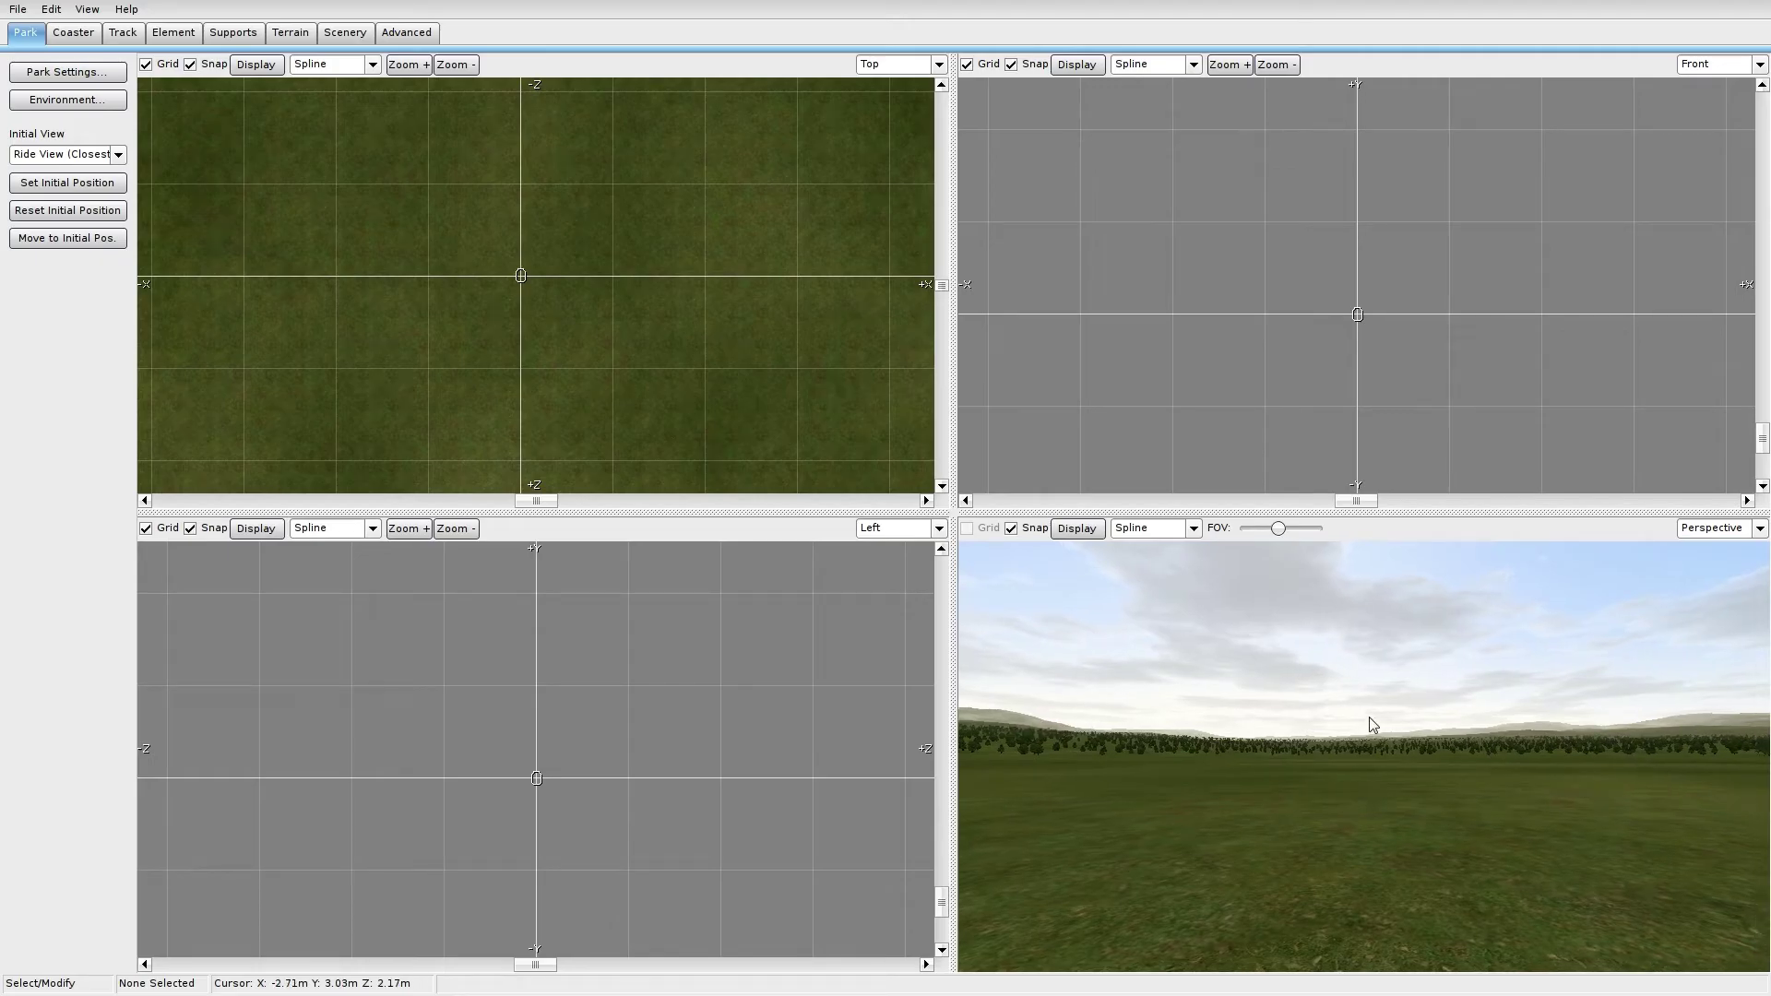
pyautogui.moveTo(1437, 764); pyautogui.dragTo(1416, 728, button='right')
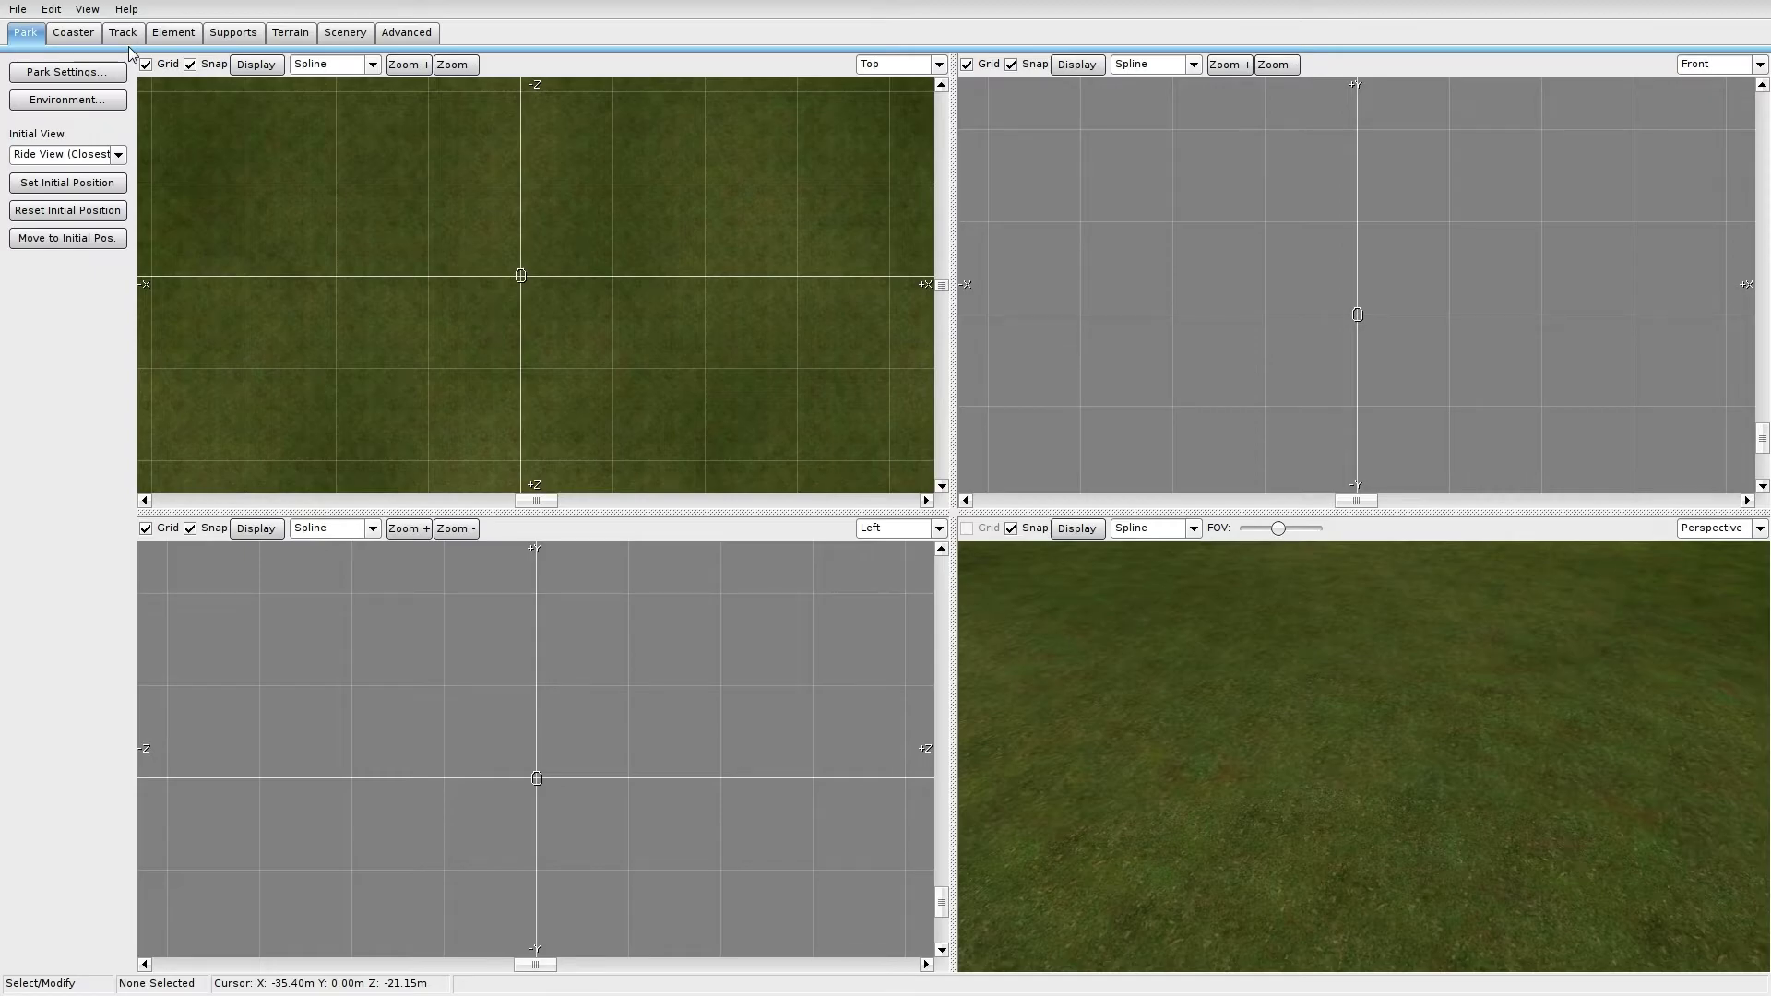
# Step: Review the park's name and author in the park settings and accept them
pyautogui.click(81, 73)
pyautogui.moveTo(922, 393); pyautogui.dragTo(801, 406)
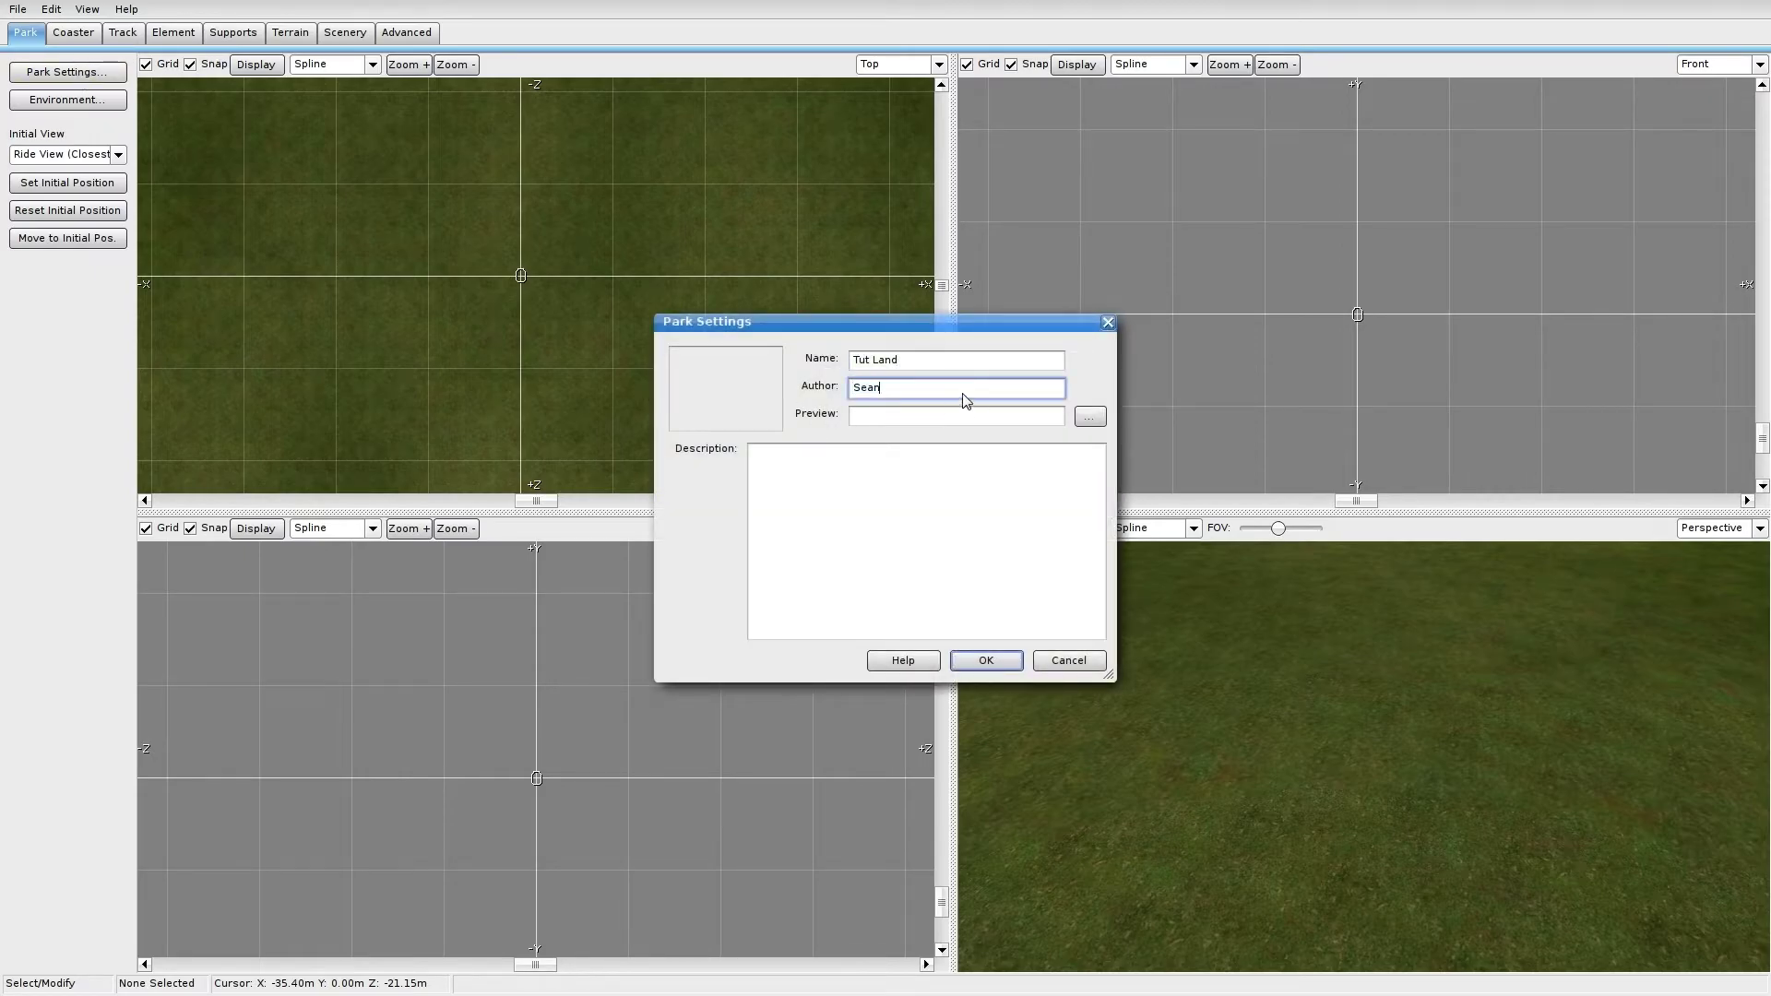
pyautogui.click(878, 389)
pyautogui.click(999, 668)
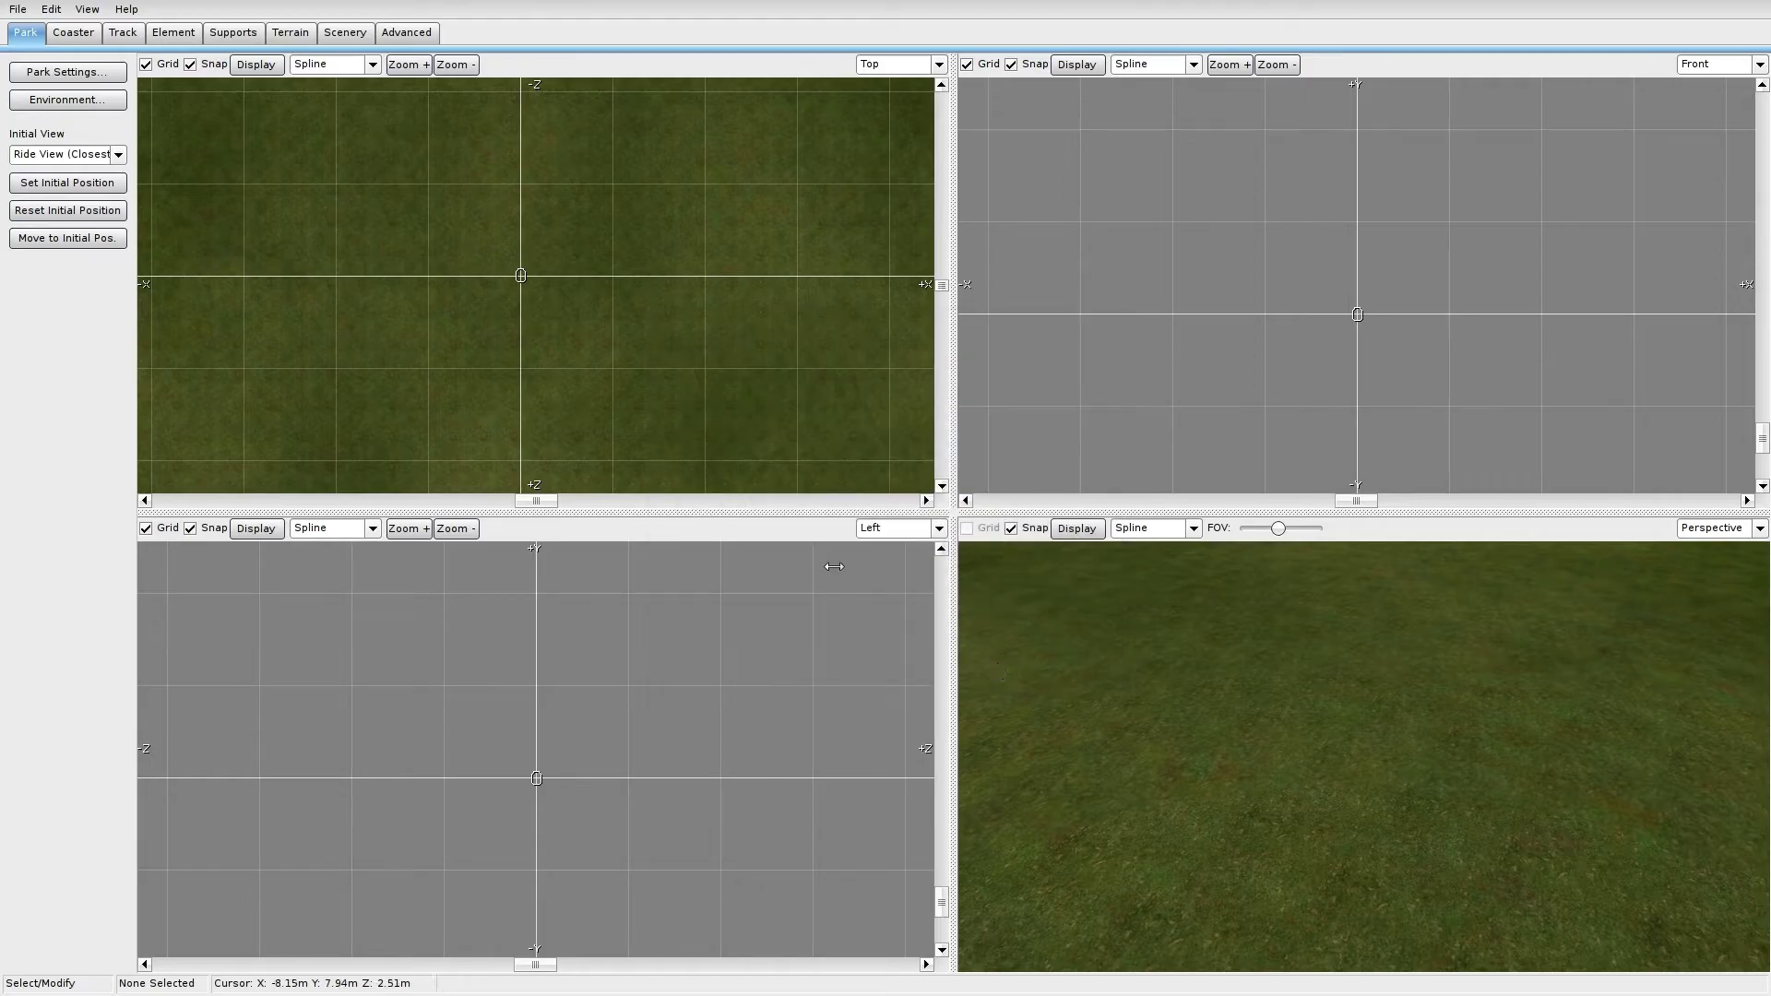
# Step: Create a new coaster named a in the park
pyautogui.click(73, 33)
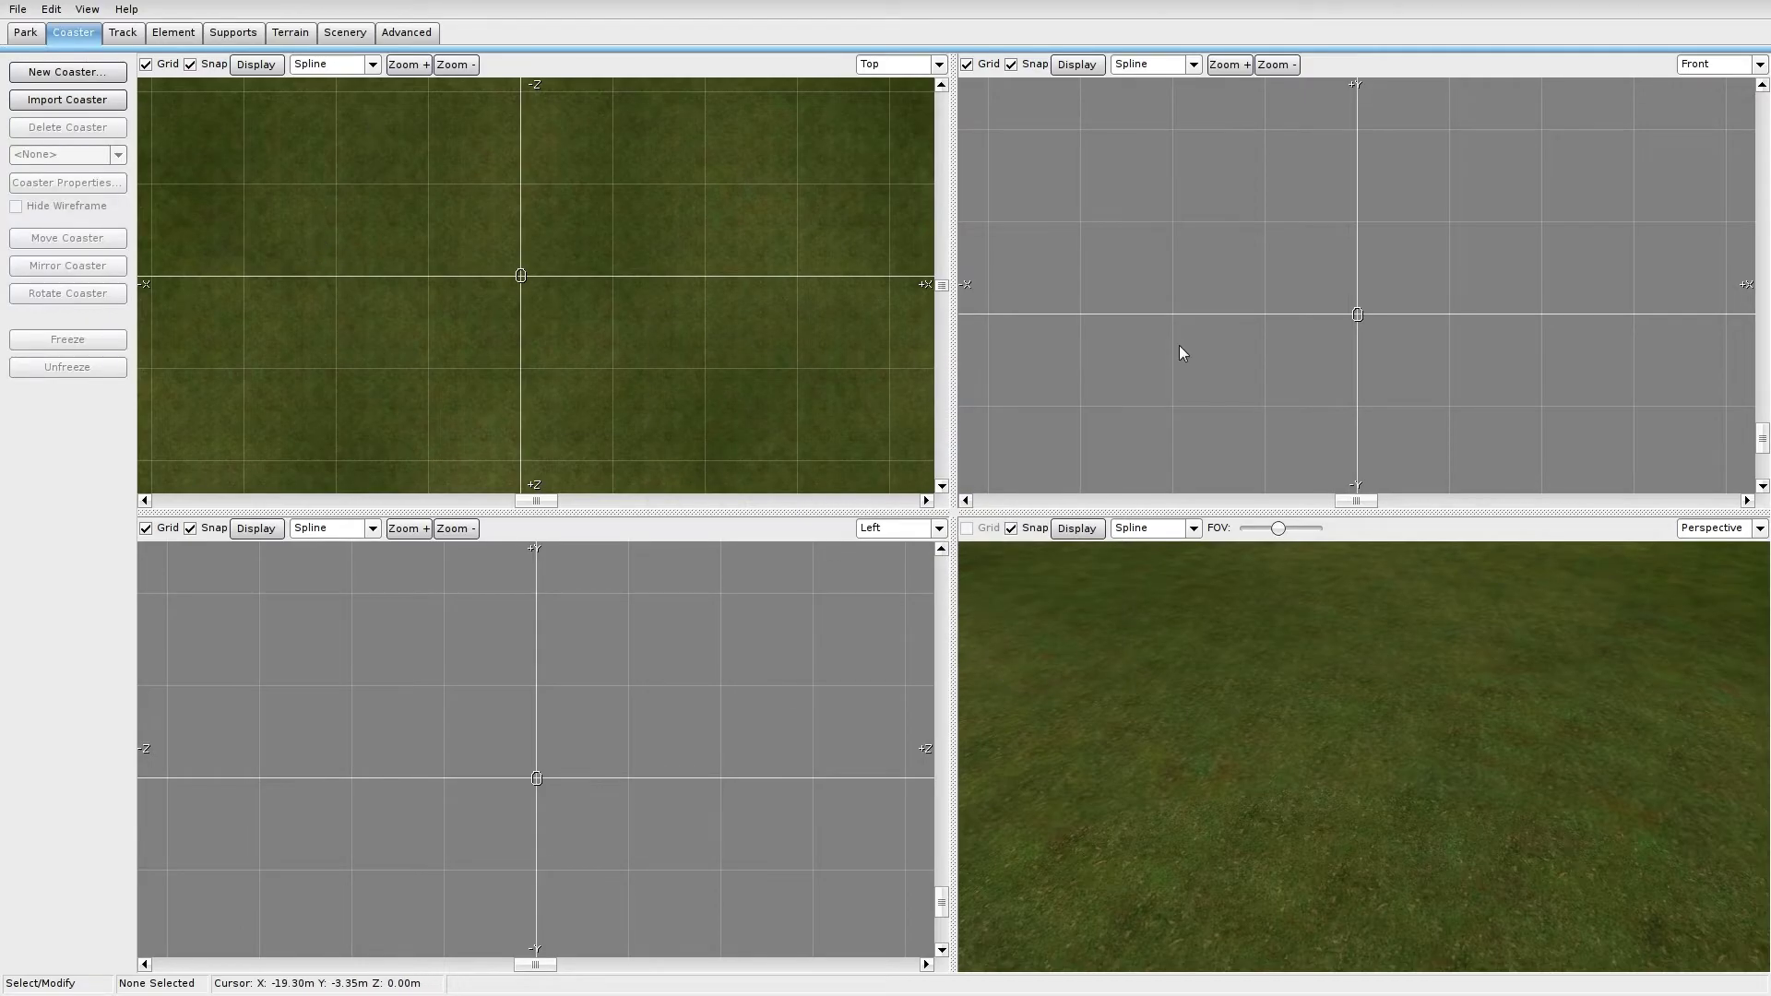
pyautogui.moveTo(569, 304); pyautogui.dragTo(603, 314, button='right')
pyautogui.moveTo(1279, 640); pyautogui.dragTo(1389, 692, button='right')
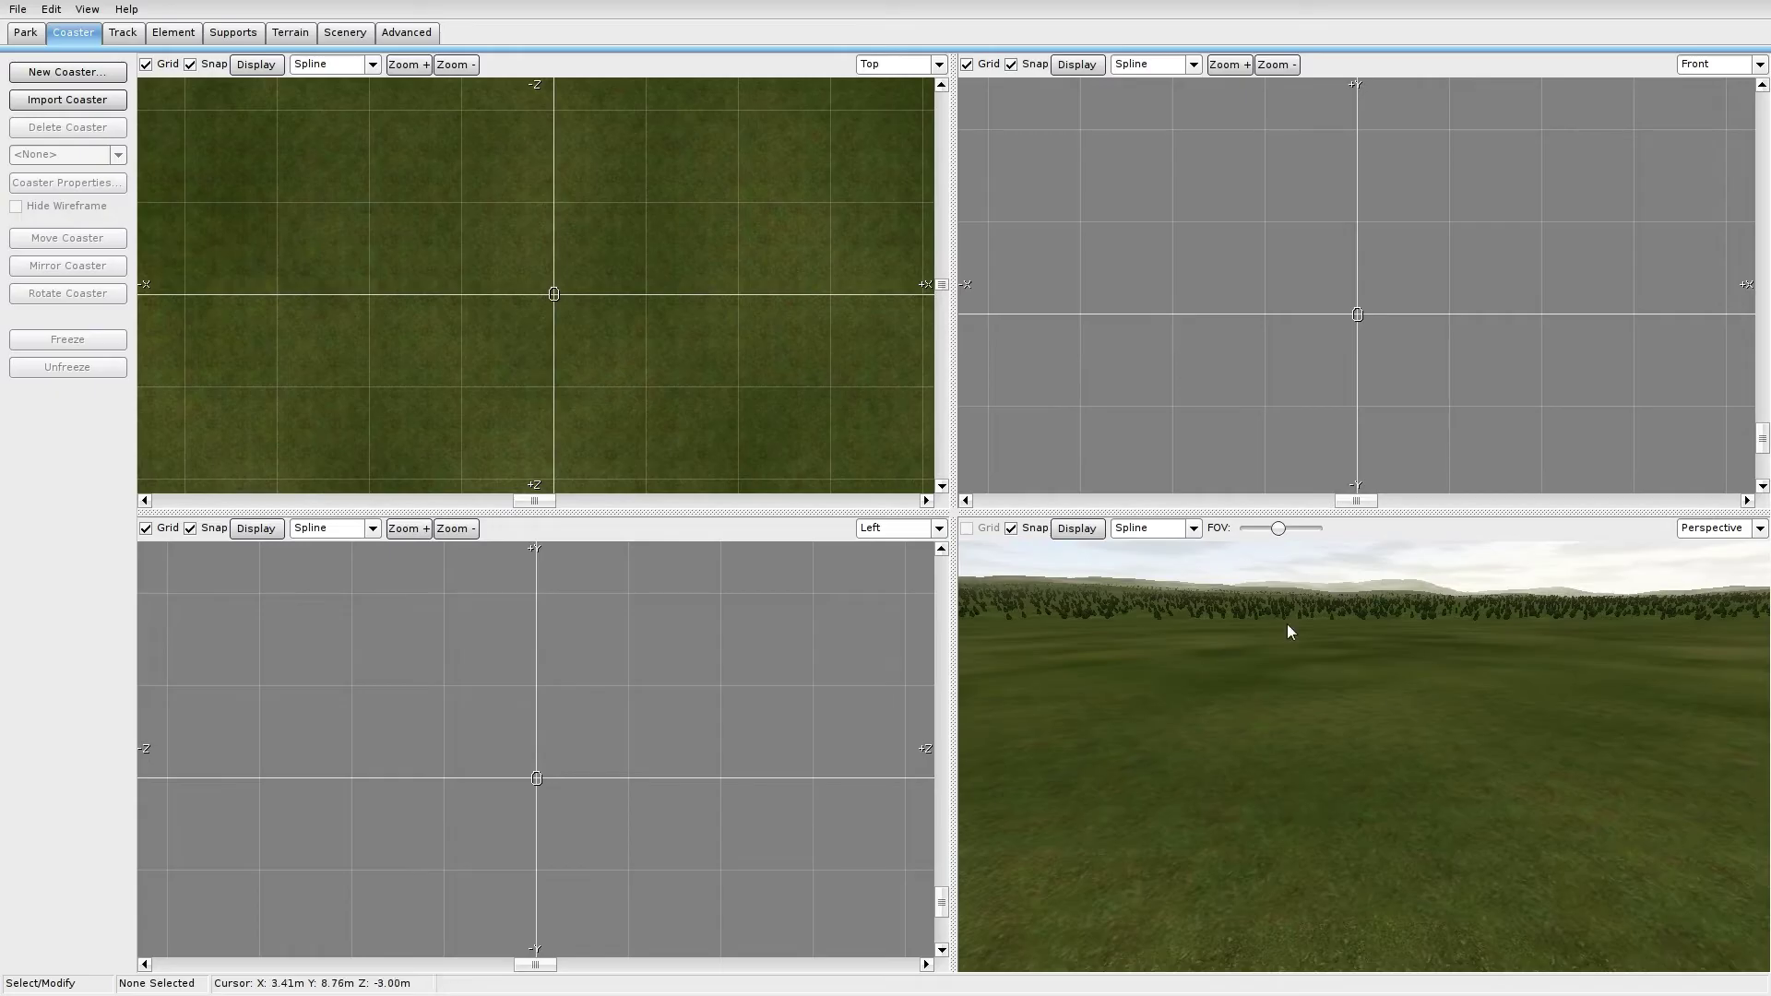
pyautogui.click(67, 72)
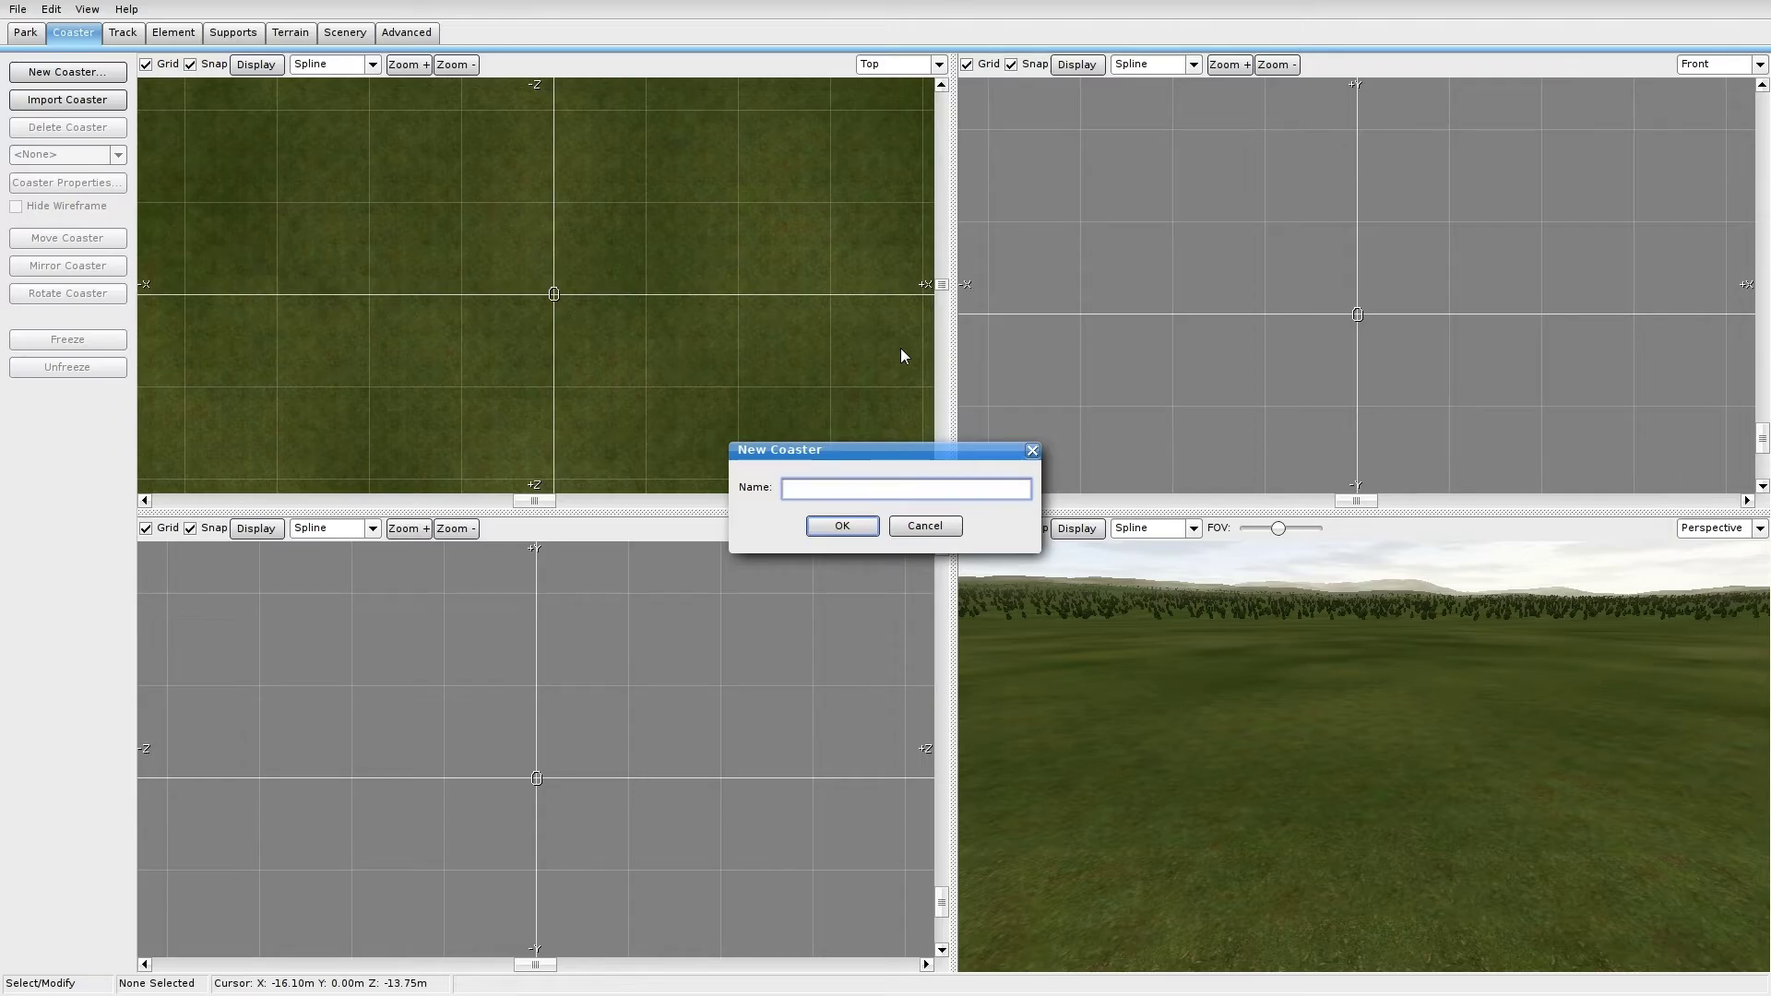
pyautogui.write('a')
pyautogui.click(836, 524)
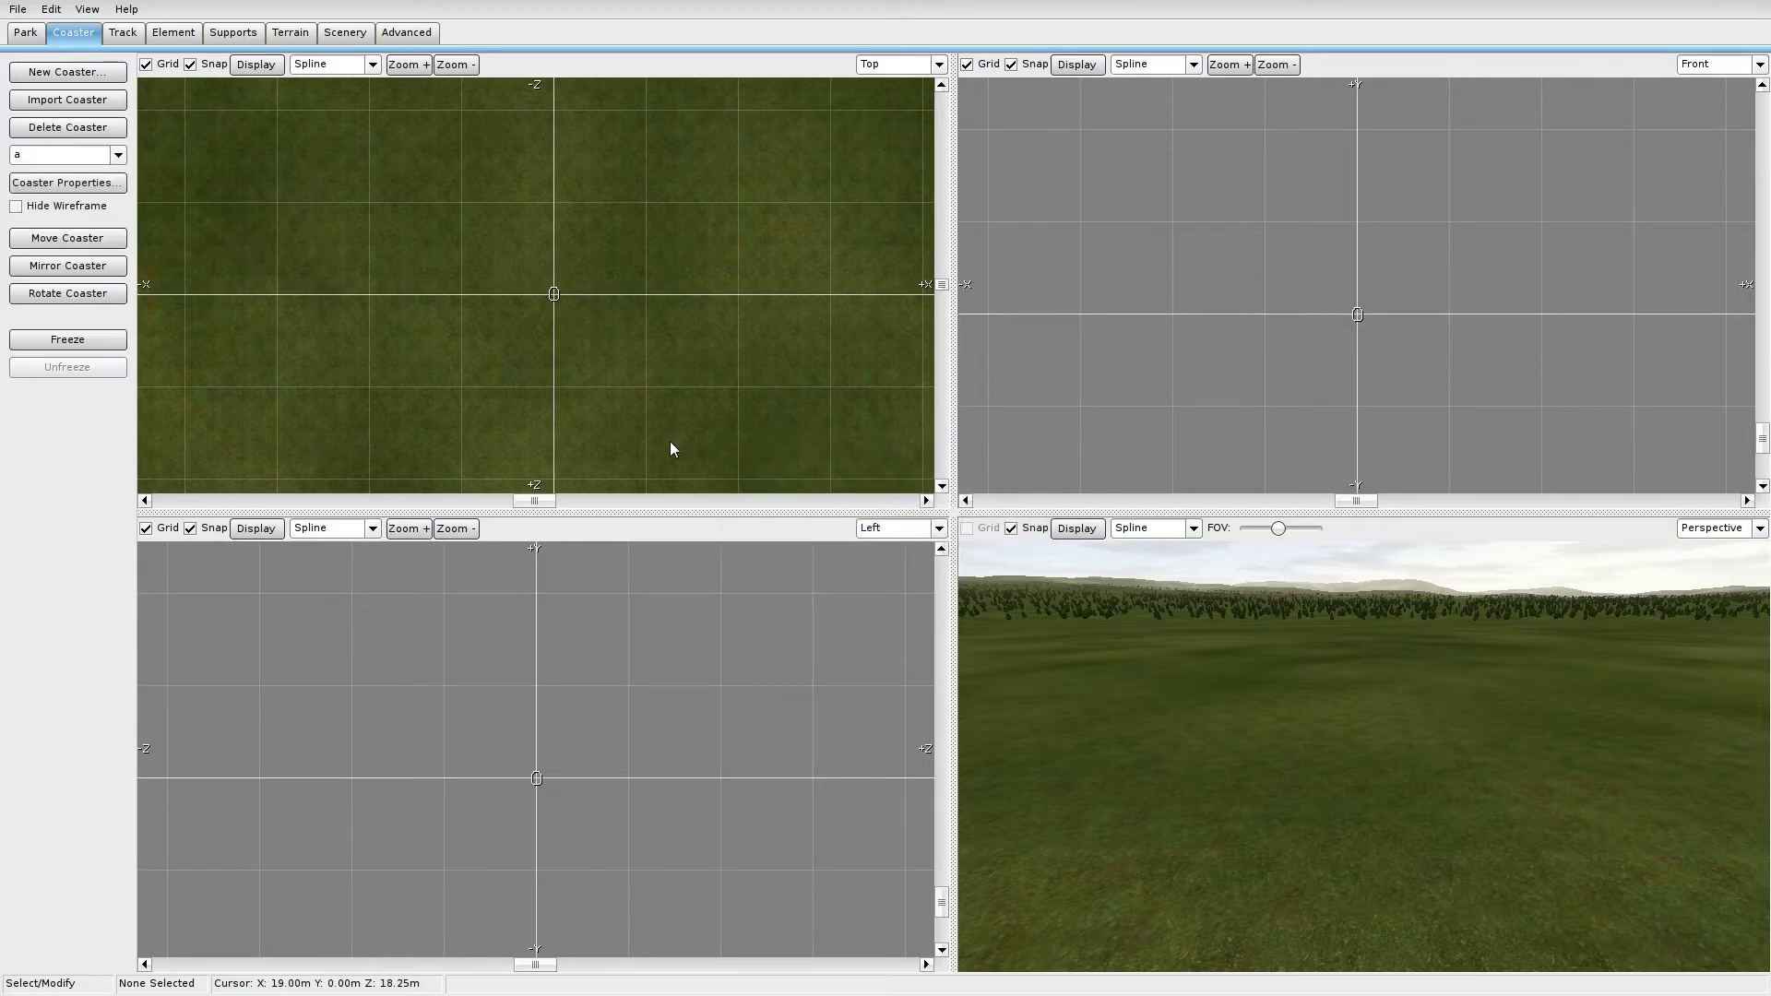
# Step: Enter the placeholder description gfkdhgkhfdhd;nclkjvbhoaihbcv in the coaster's properties
pyautogui.click(86, 184)
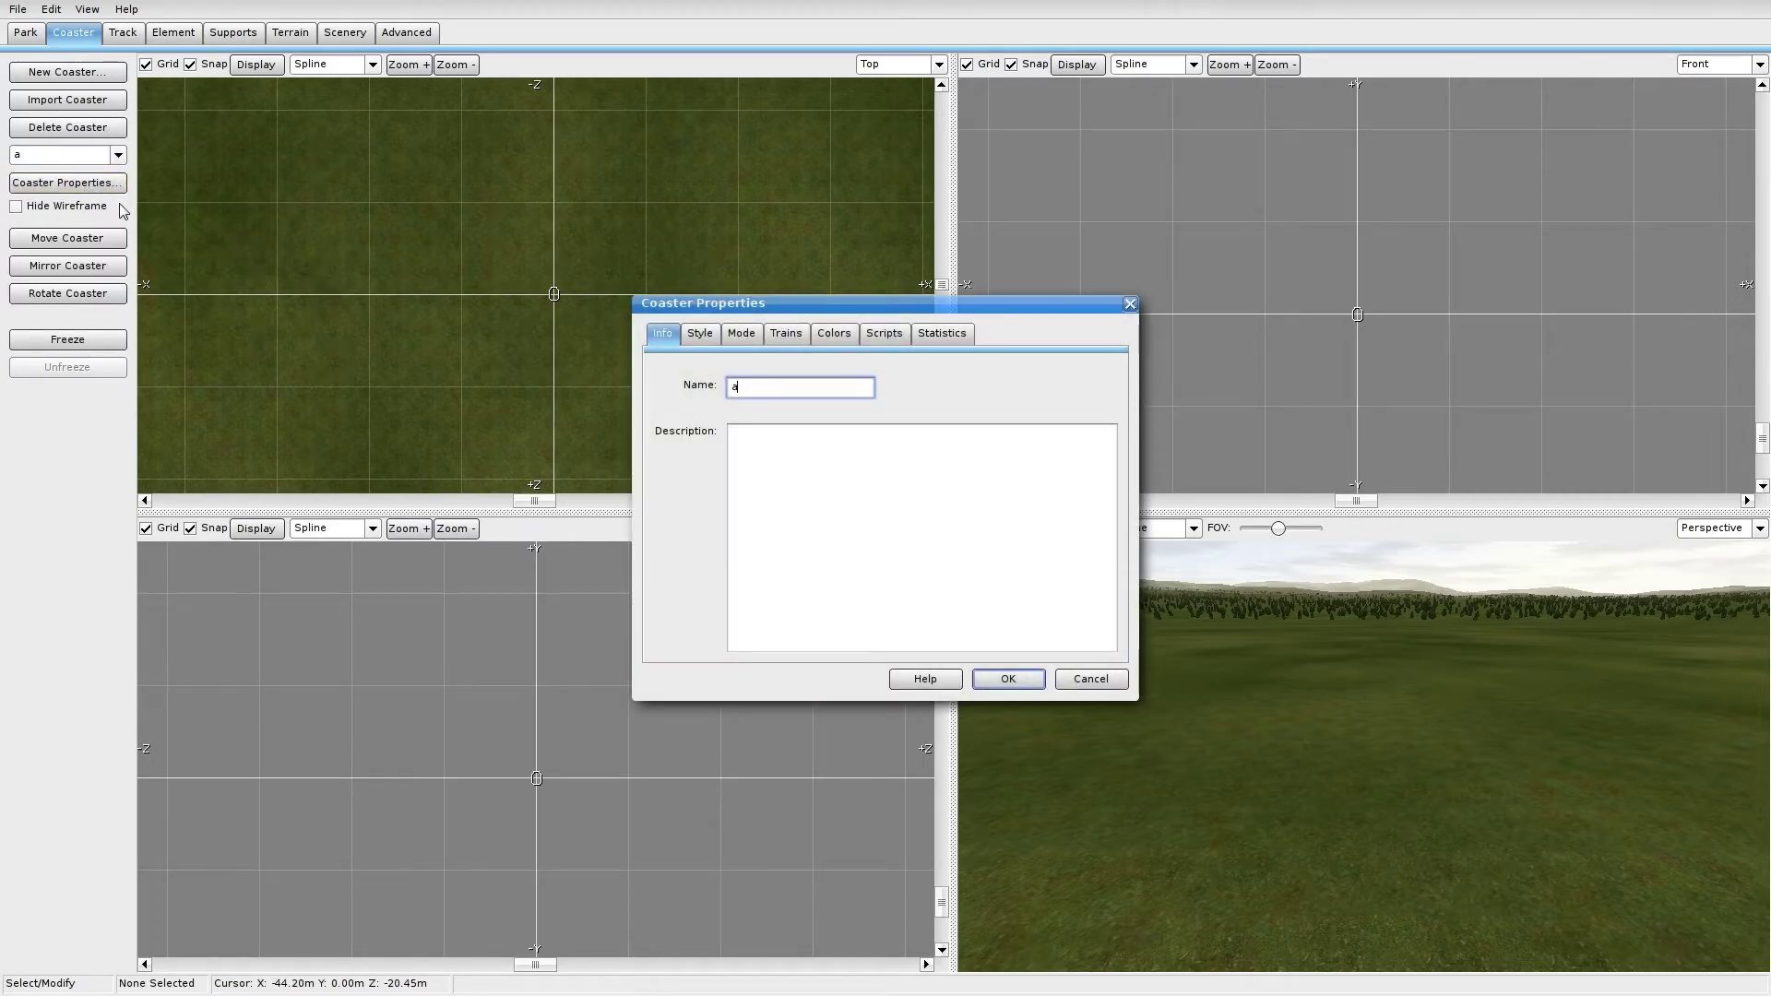
pyautogui.click(701, 333)
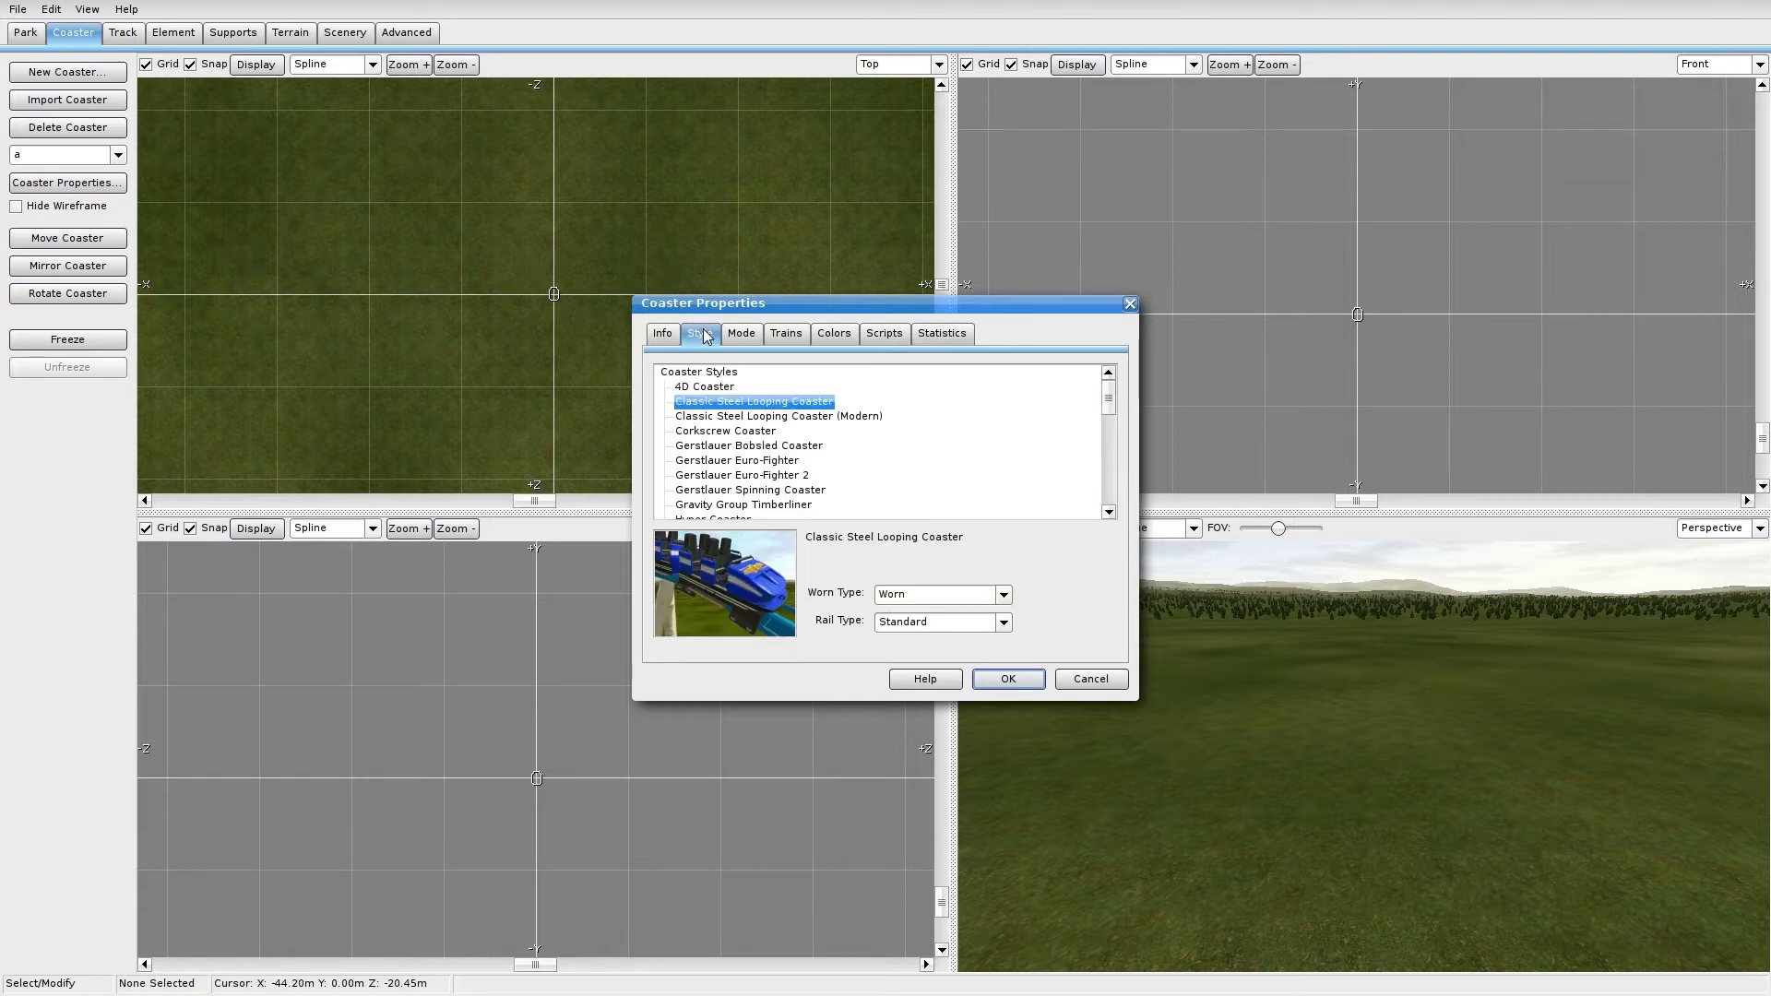
pyautogui.click(663, 333)
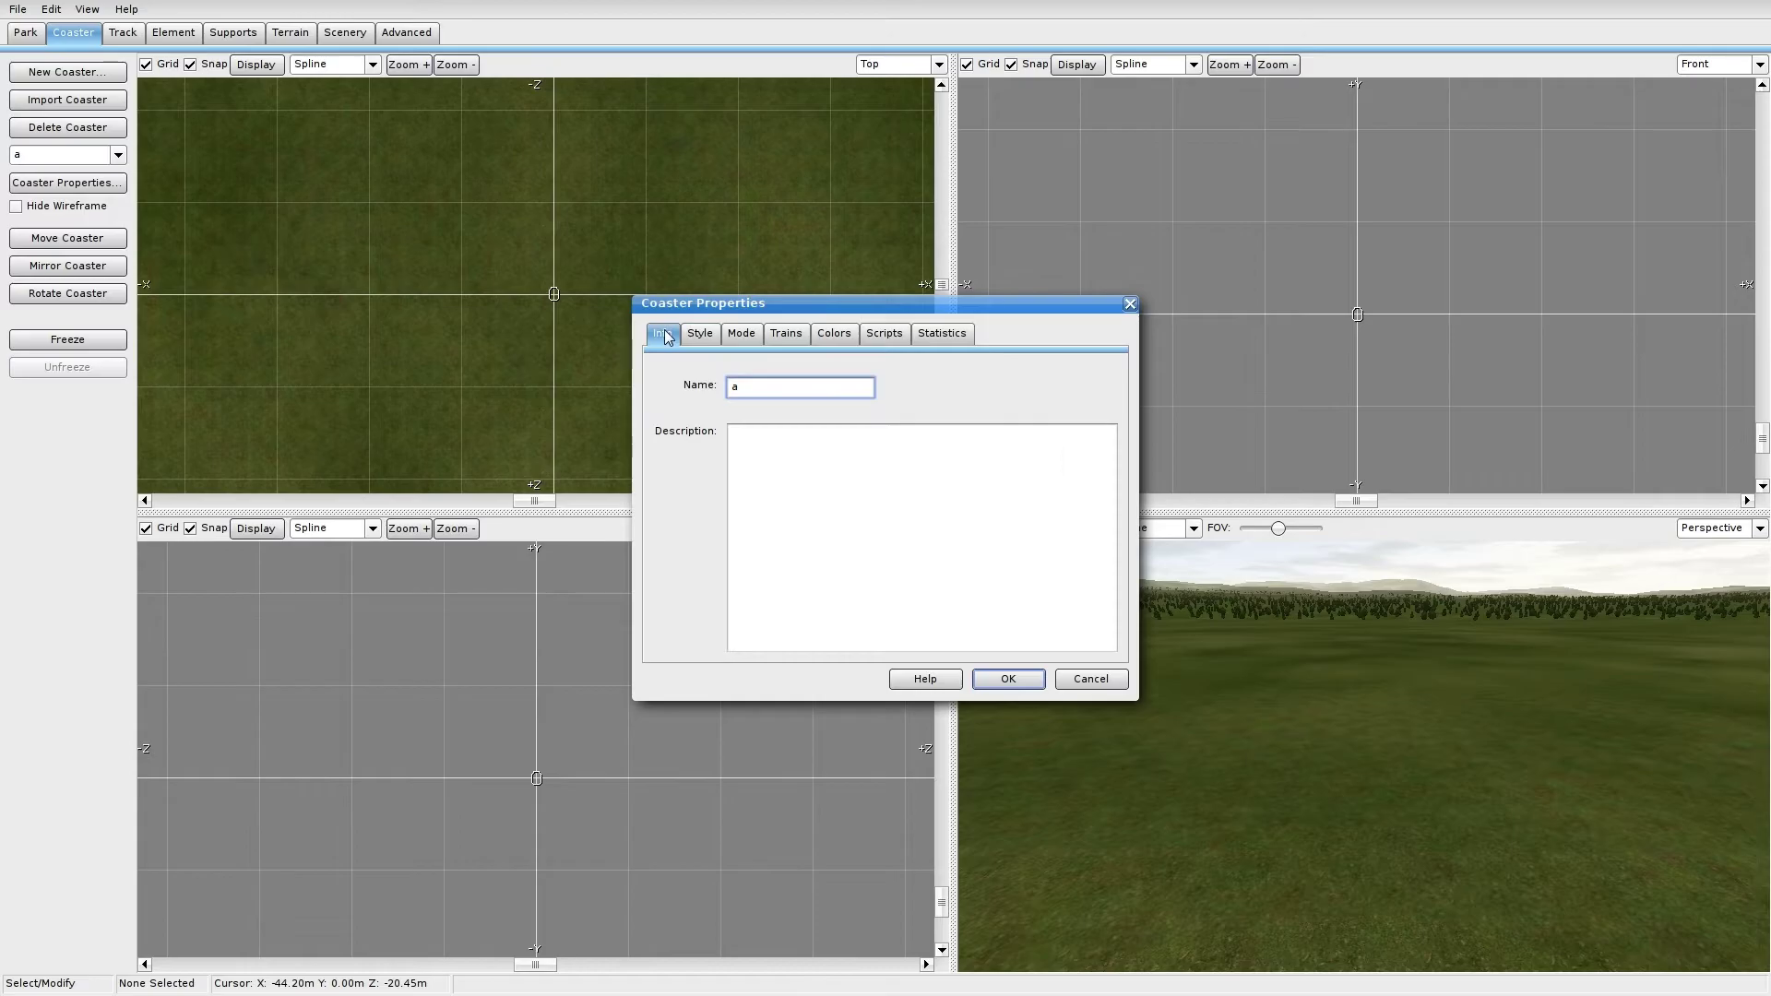
pyautogui.click(841, 485)
pyautogui.write('gfkdhgkhfdhd;nclkjvbhoaihbcv')
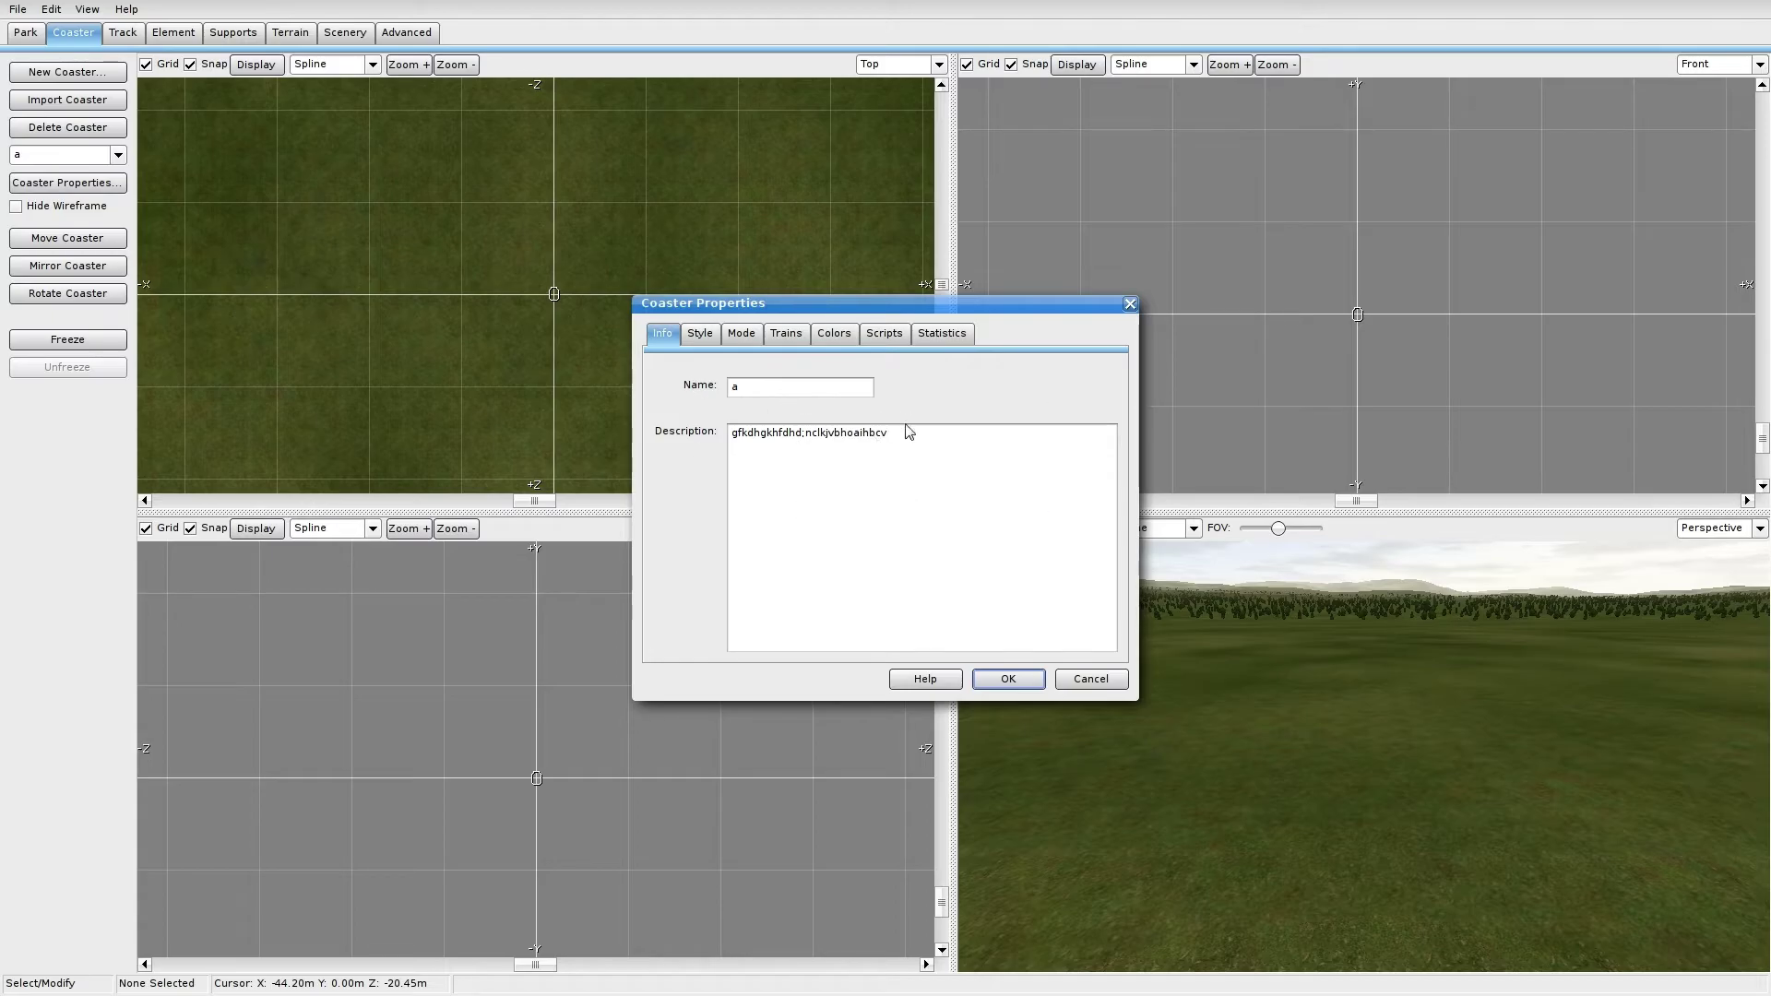
# Step: Choose Hyper Coaster as the coaster's style
pyautogui.click(701, 333)
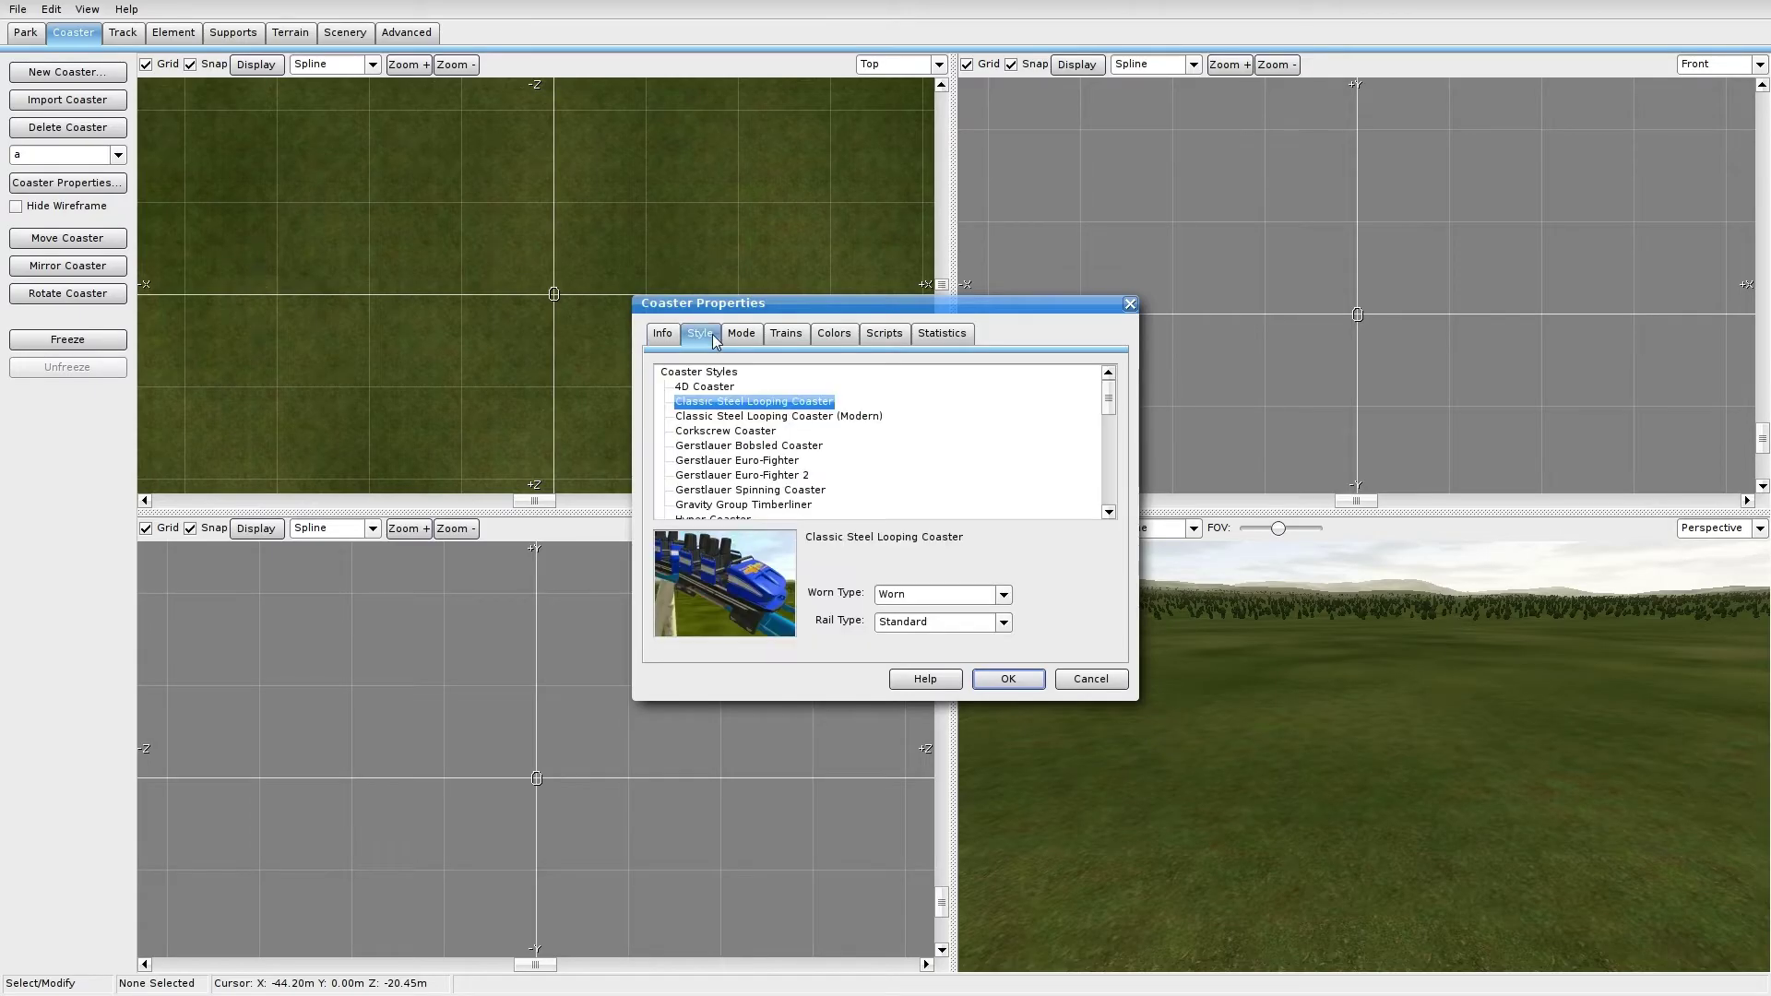
pyautogui.click(782, 416)
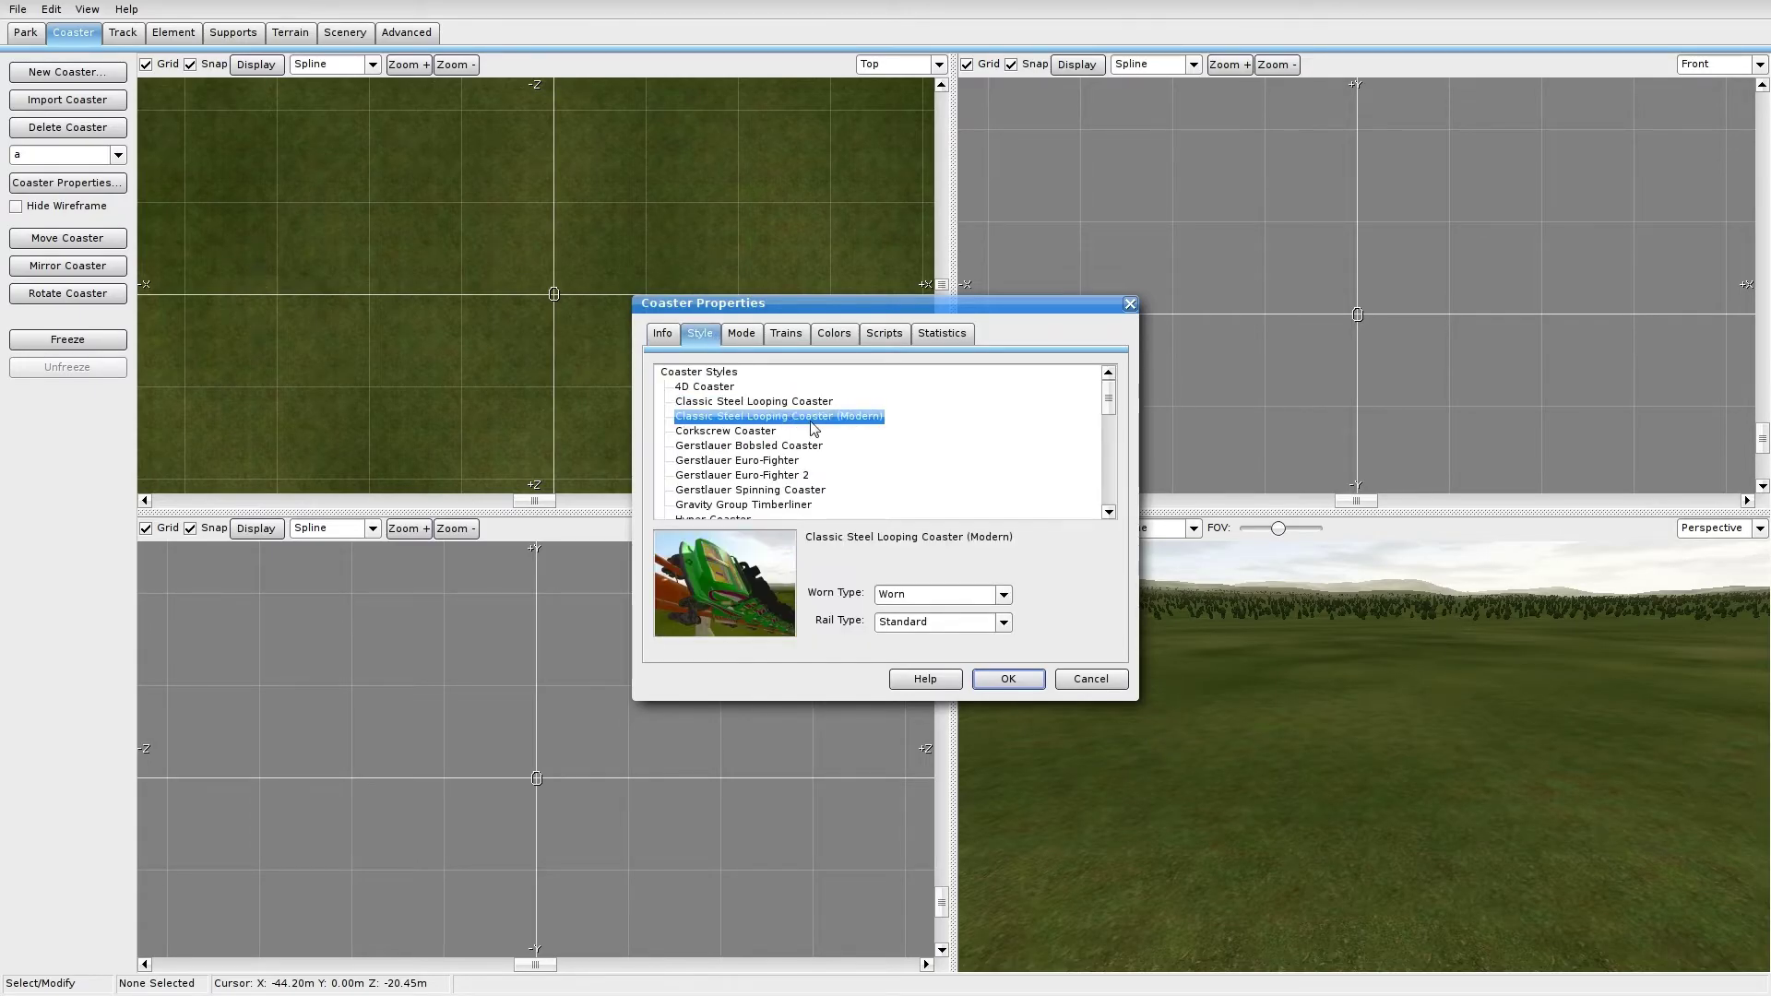
pyautogui.moveTo(1110, 403); pyautogui.dragTo(1089, 449)
pyautogui.scroll(1, 760, 416)
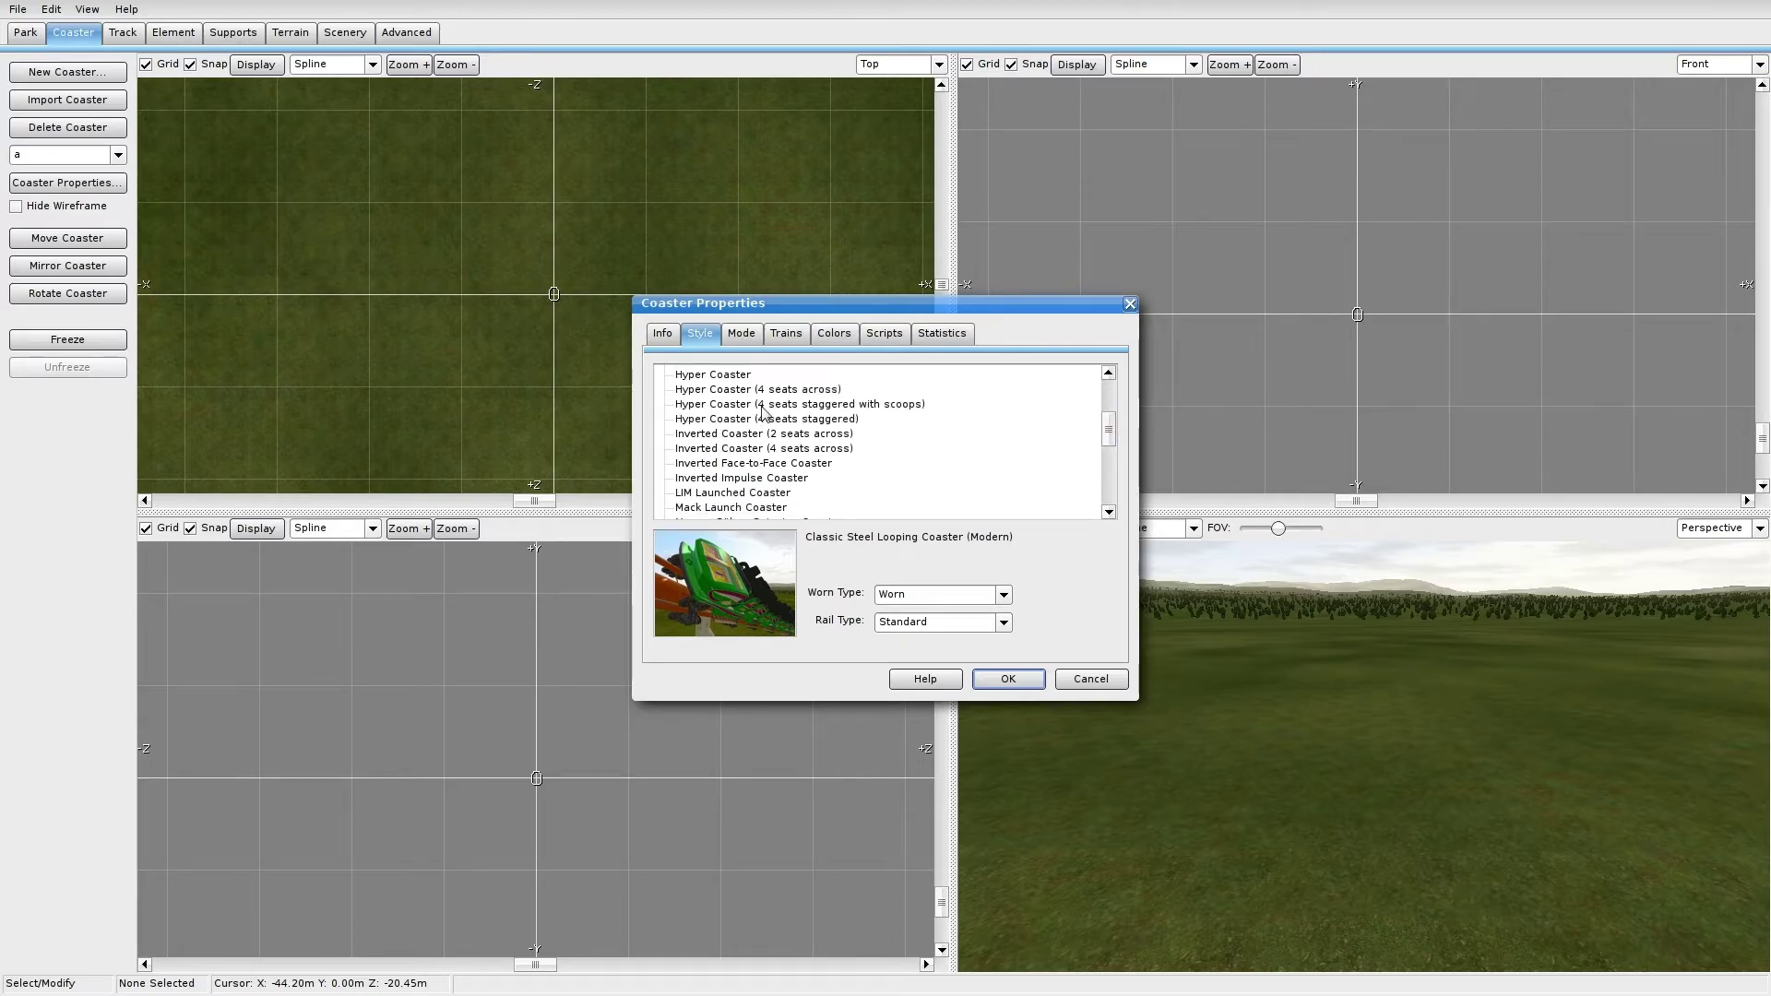
pyautogui.scroll(2, 777, 415)
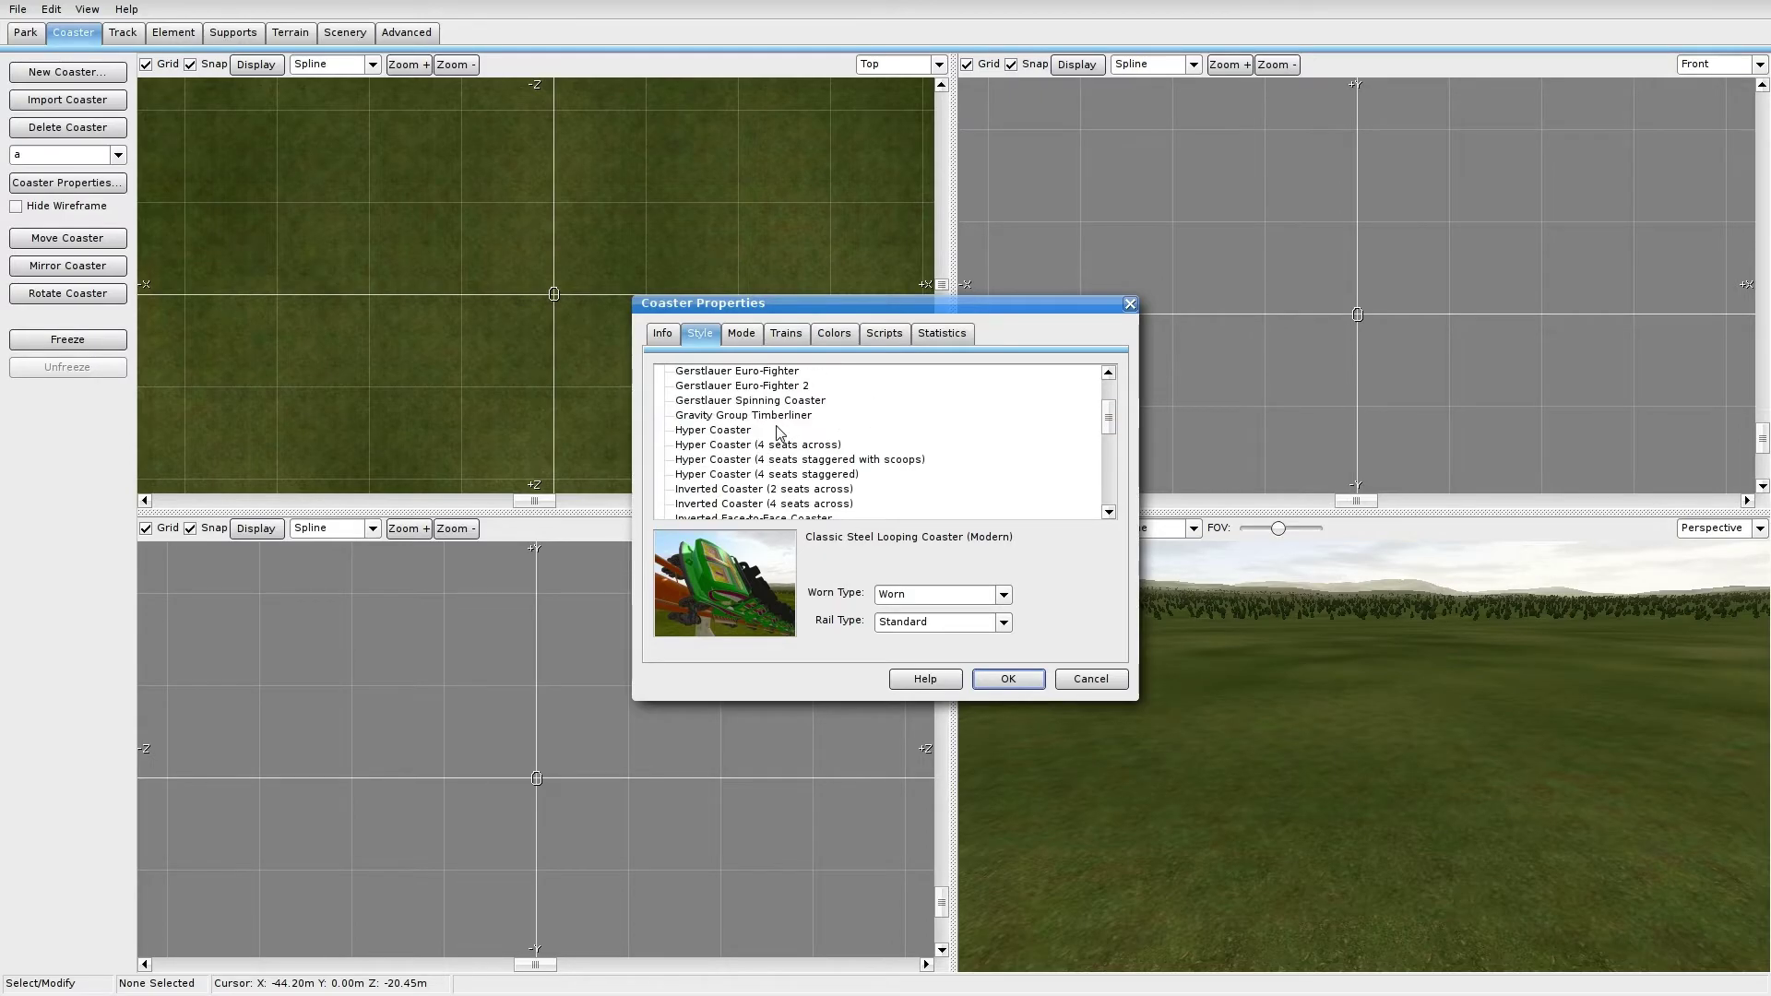
pyautogui.click(746, 431)
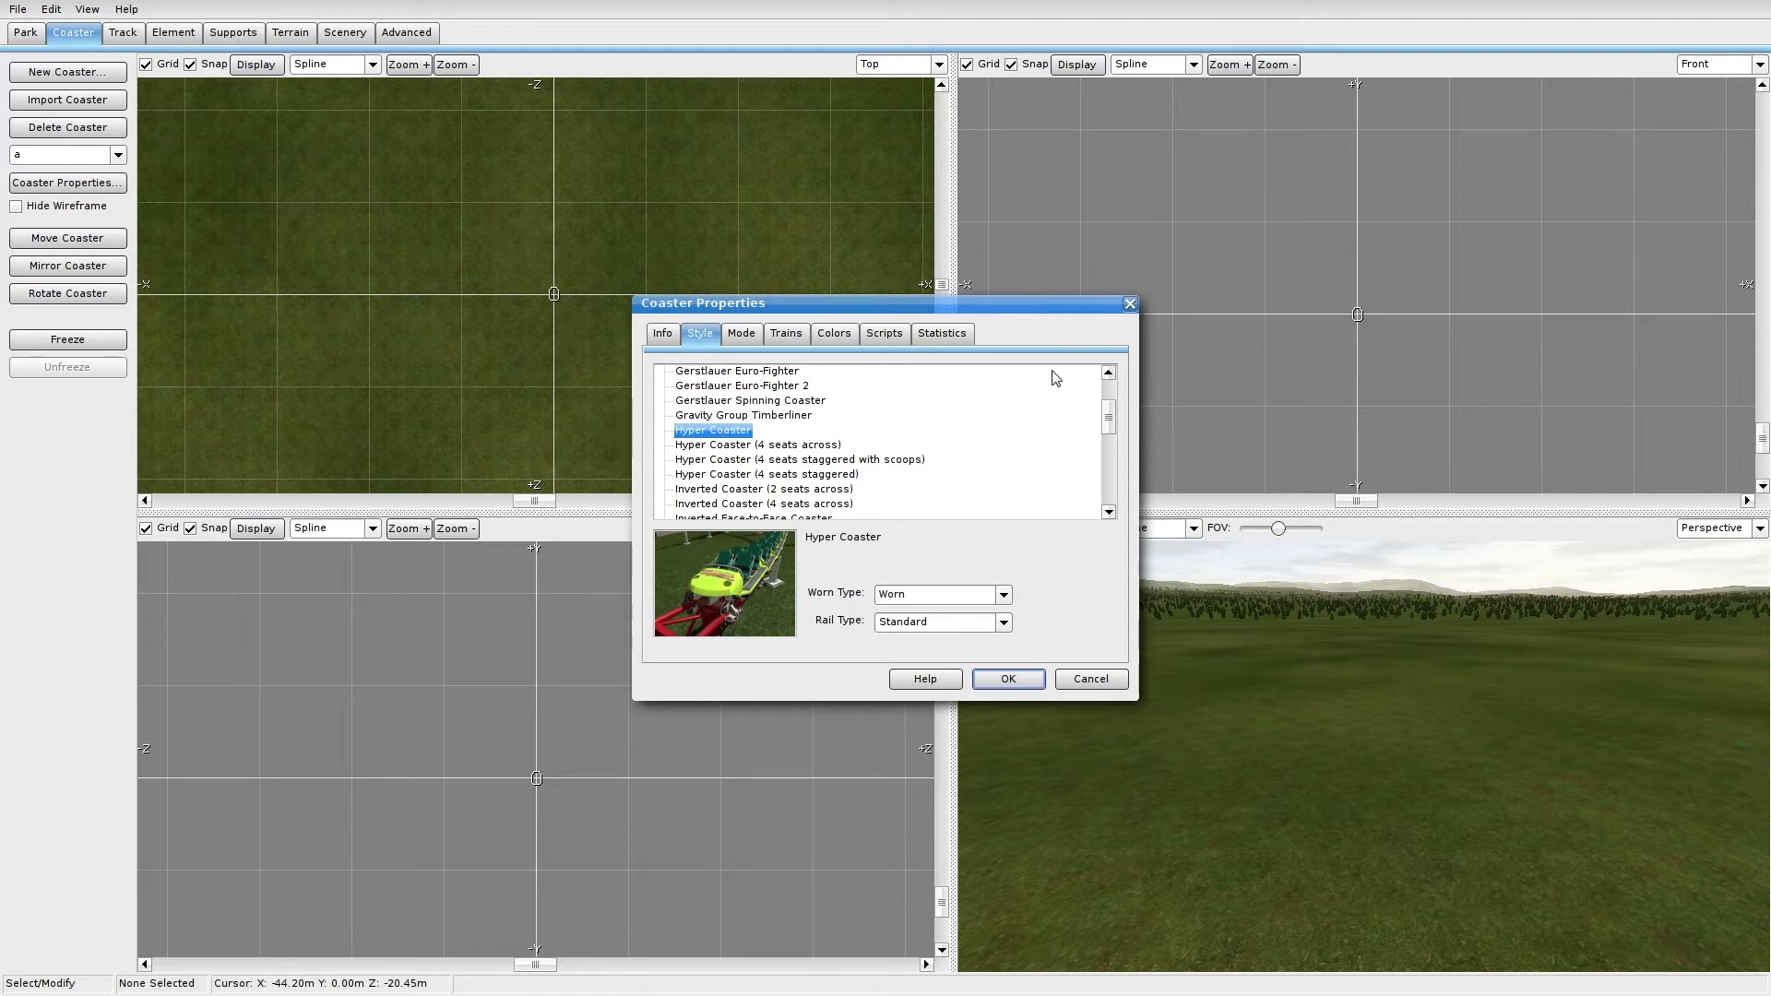
# Step: Set the coaster's worn type to Rusted and keep the rail type at Standard
pyautogui.click(932, 593)
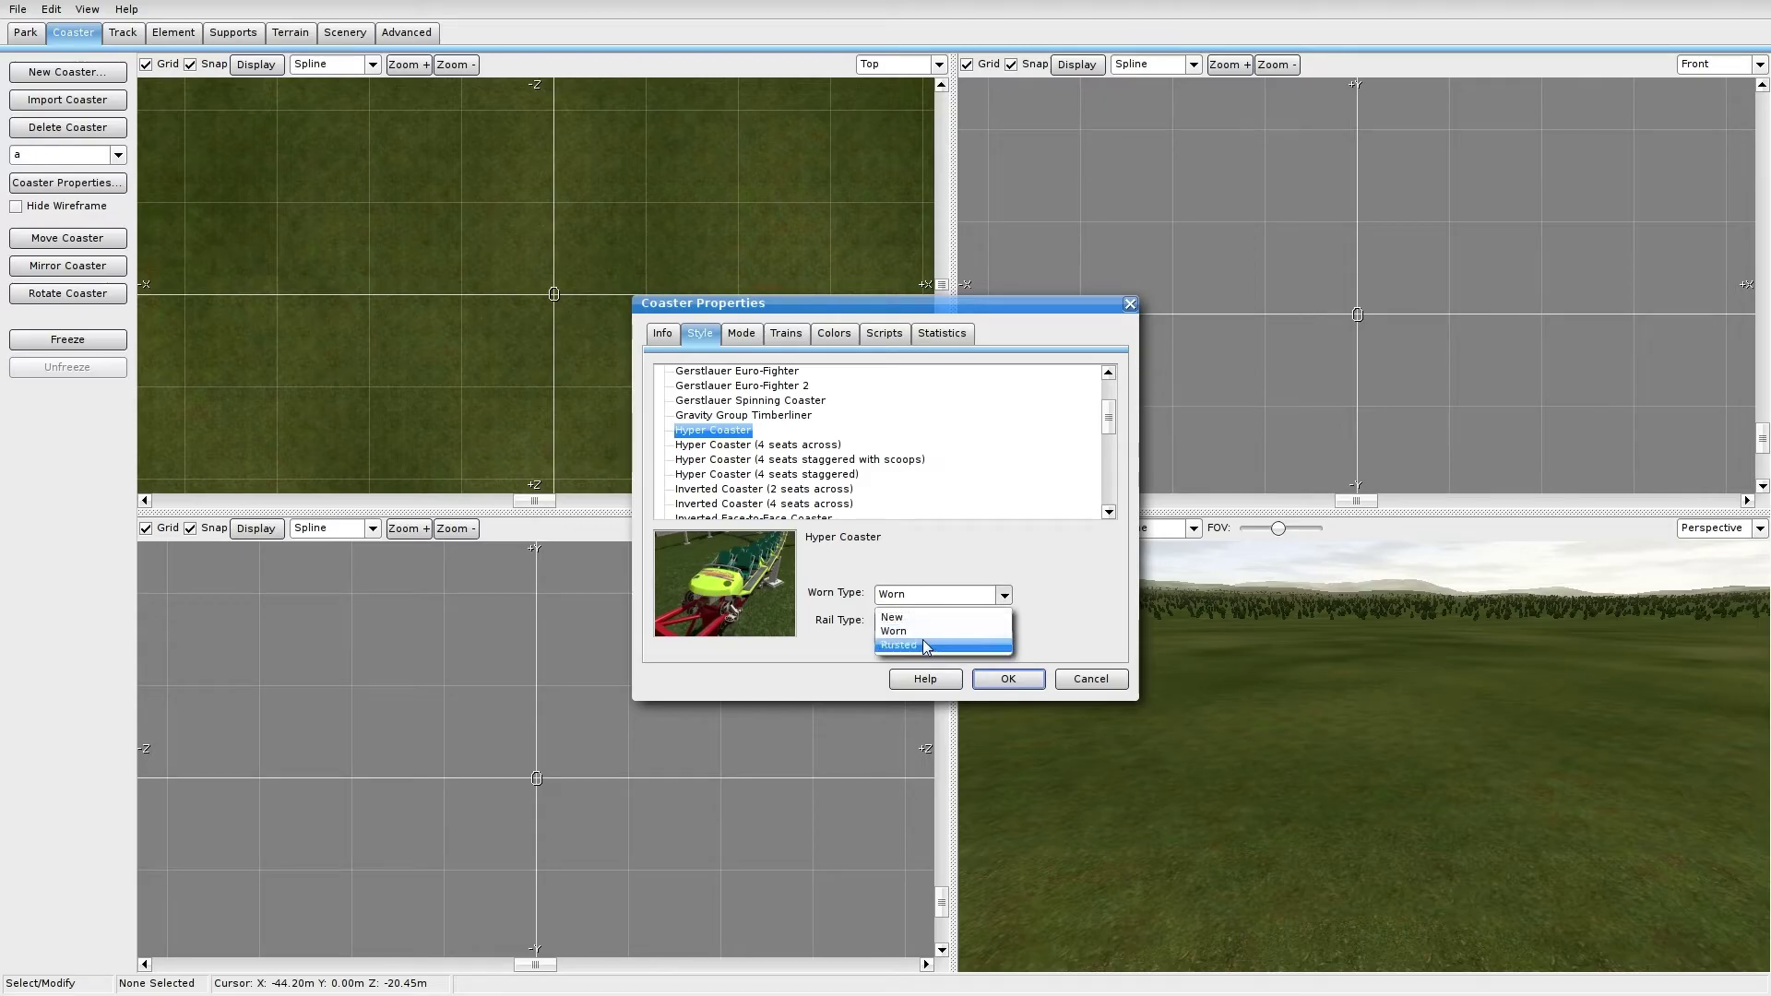
pyautogui.click(923, 643)
pyautogui.click(945, 625)
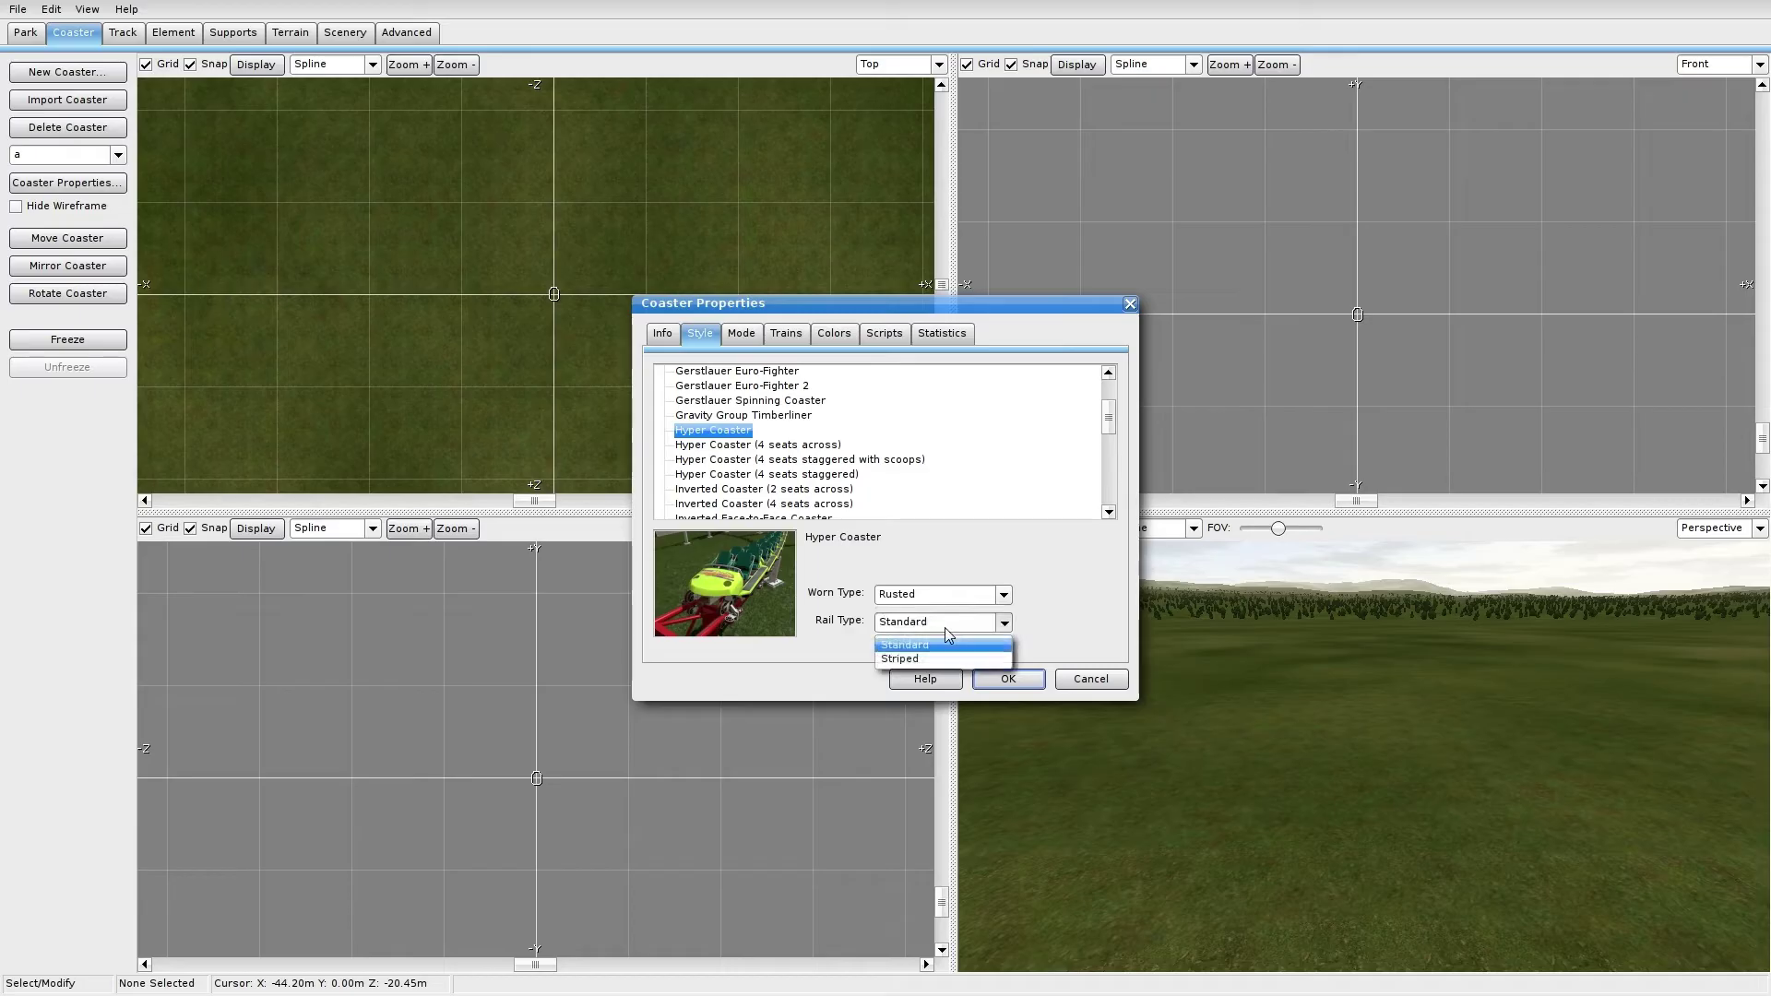
pyautogui.click(945, 627)
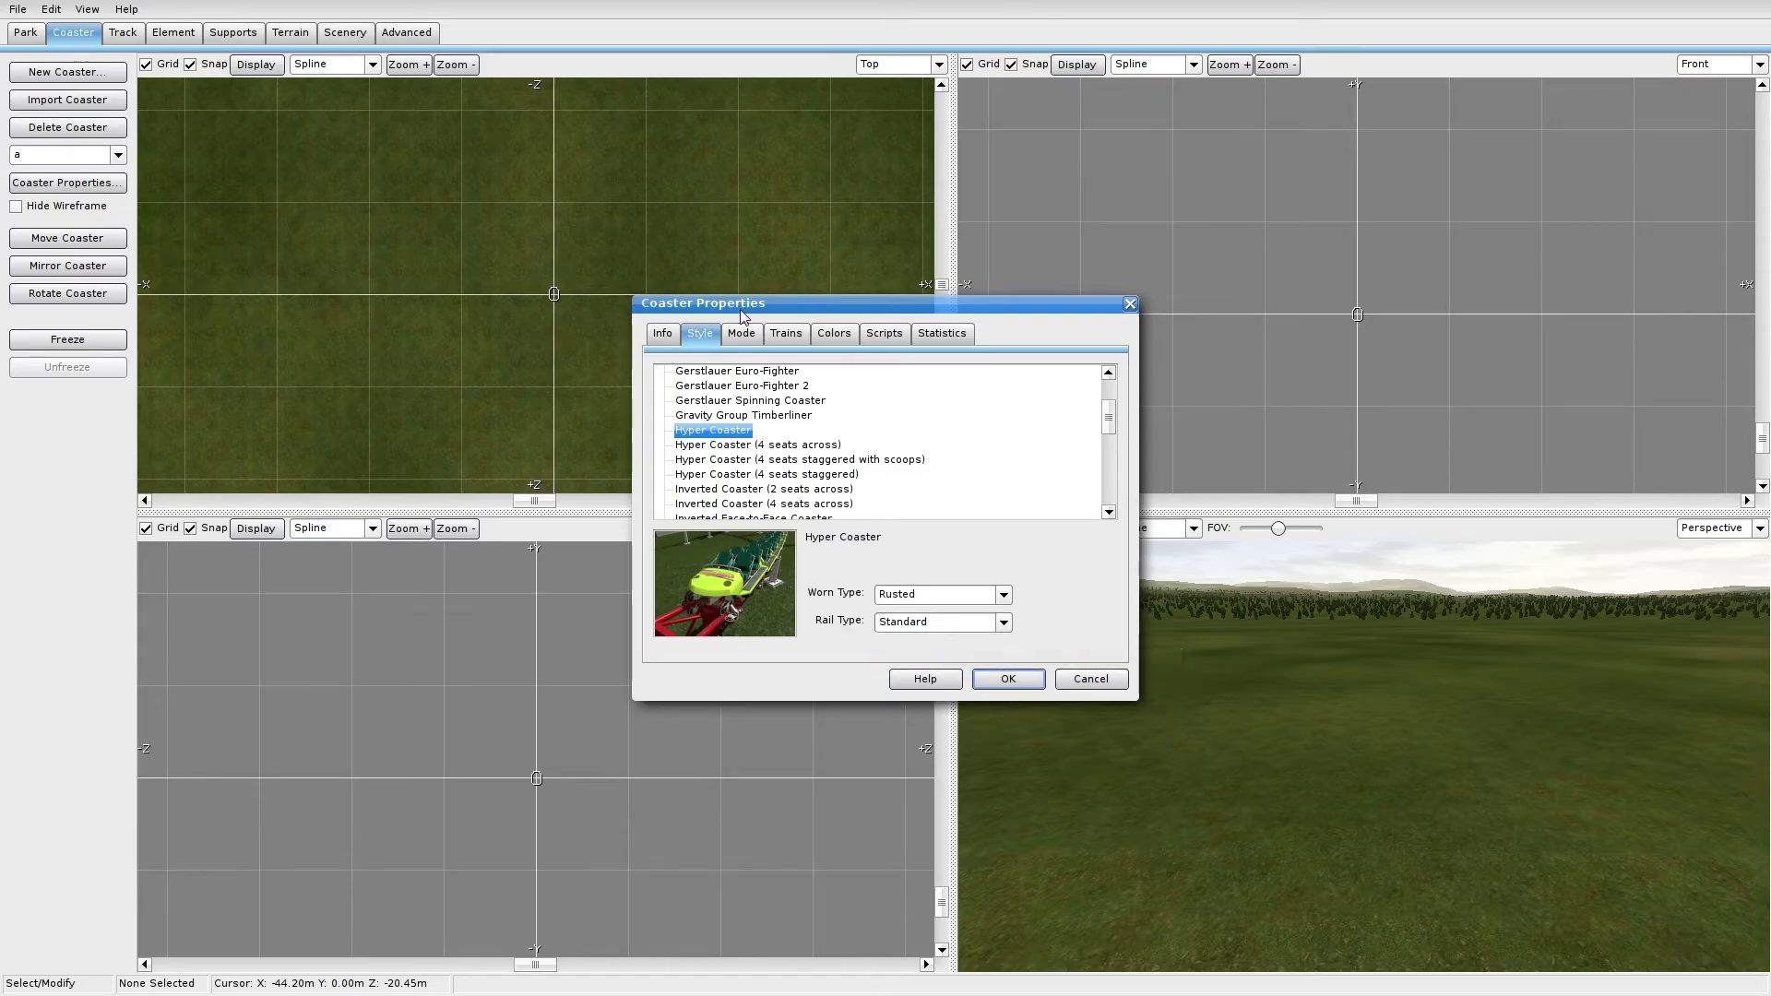
# Step: Review the coaster's operation modes and physics models, keeping Closed Circuit (Standard) and NL 2.0 (Standard)
pyautogui.click(741, 334)
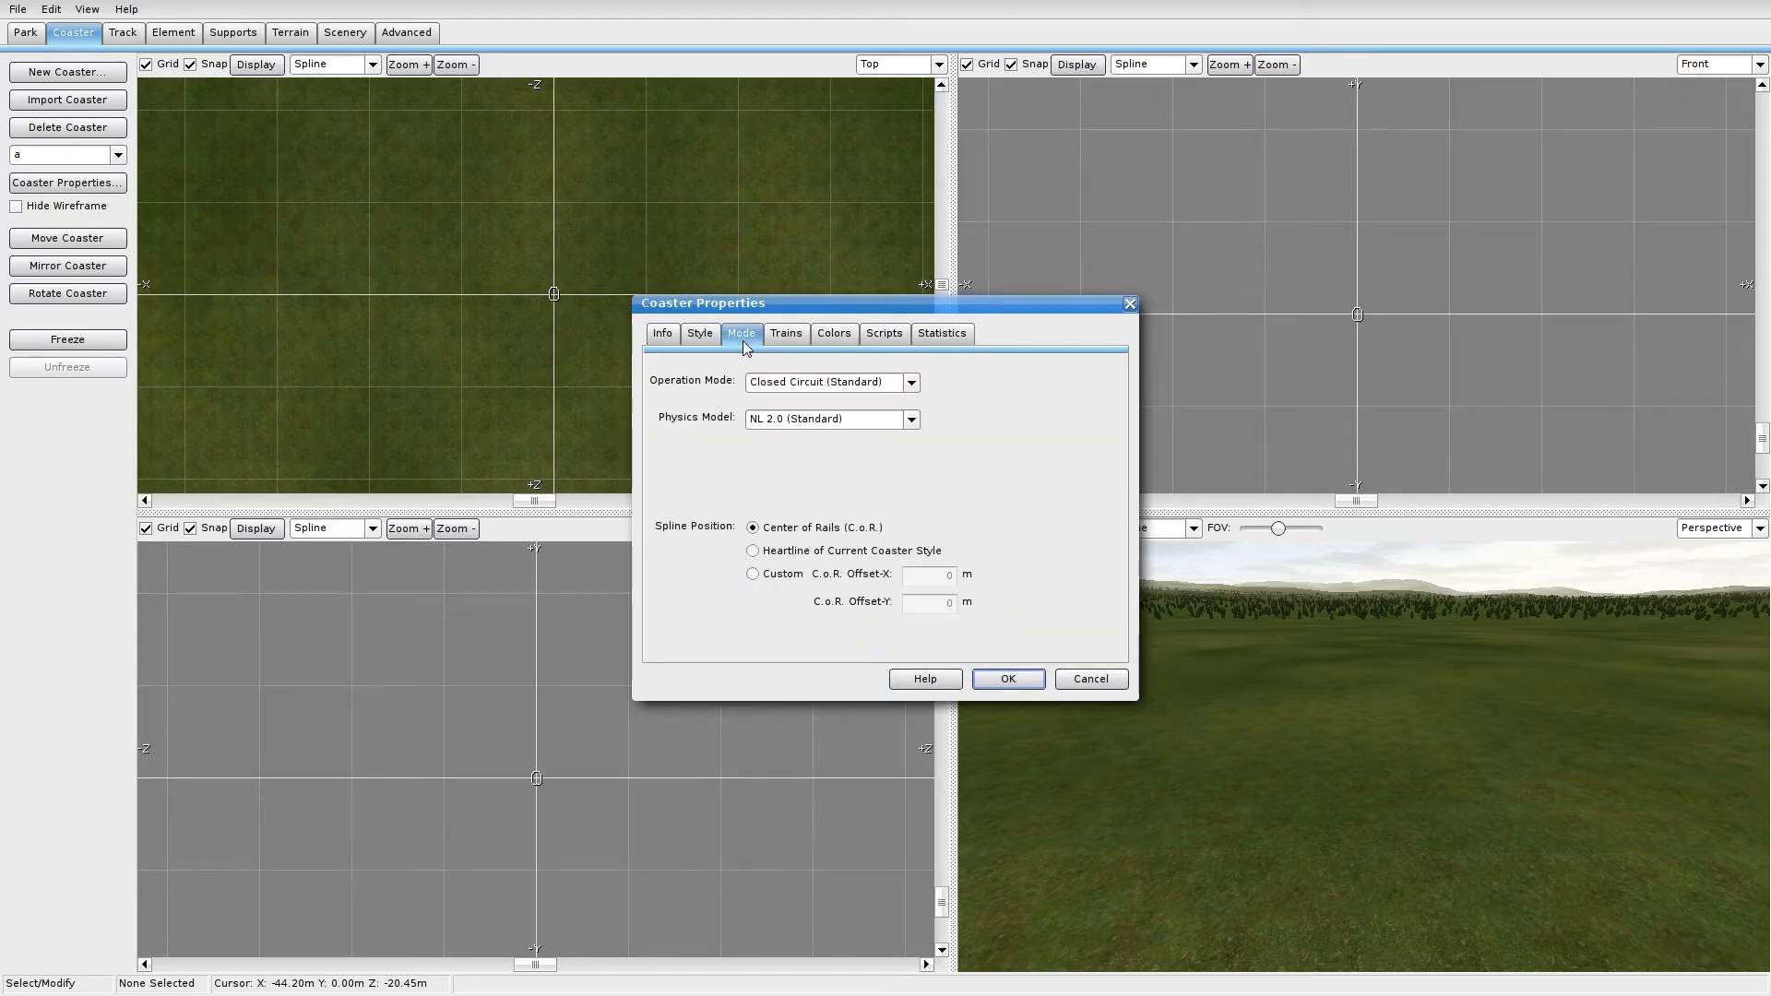
pyautogui.click(789, 334)
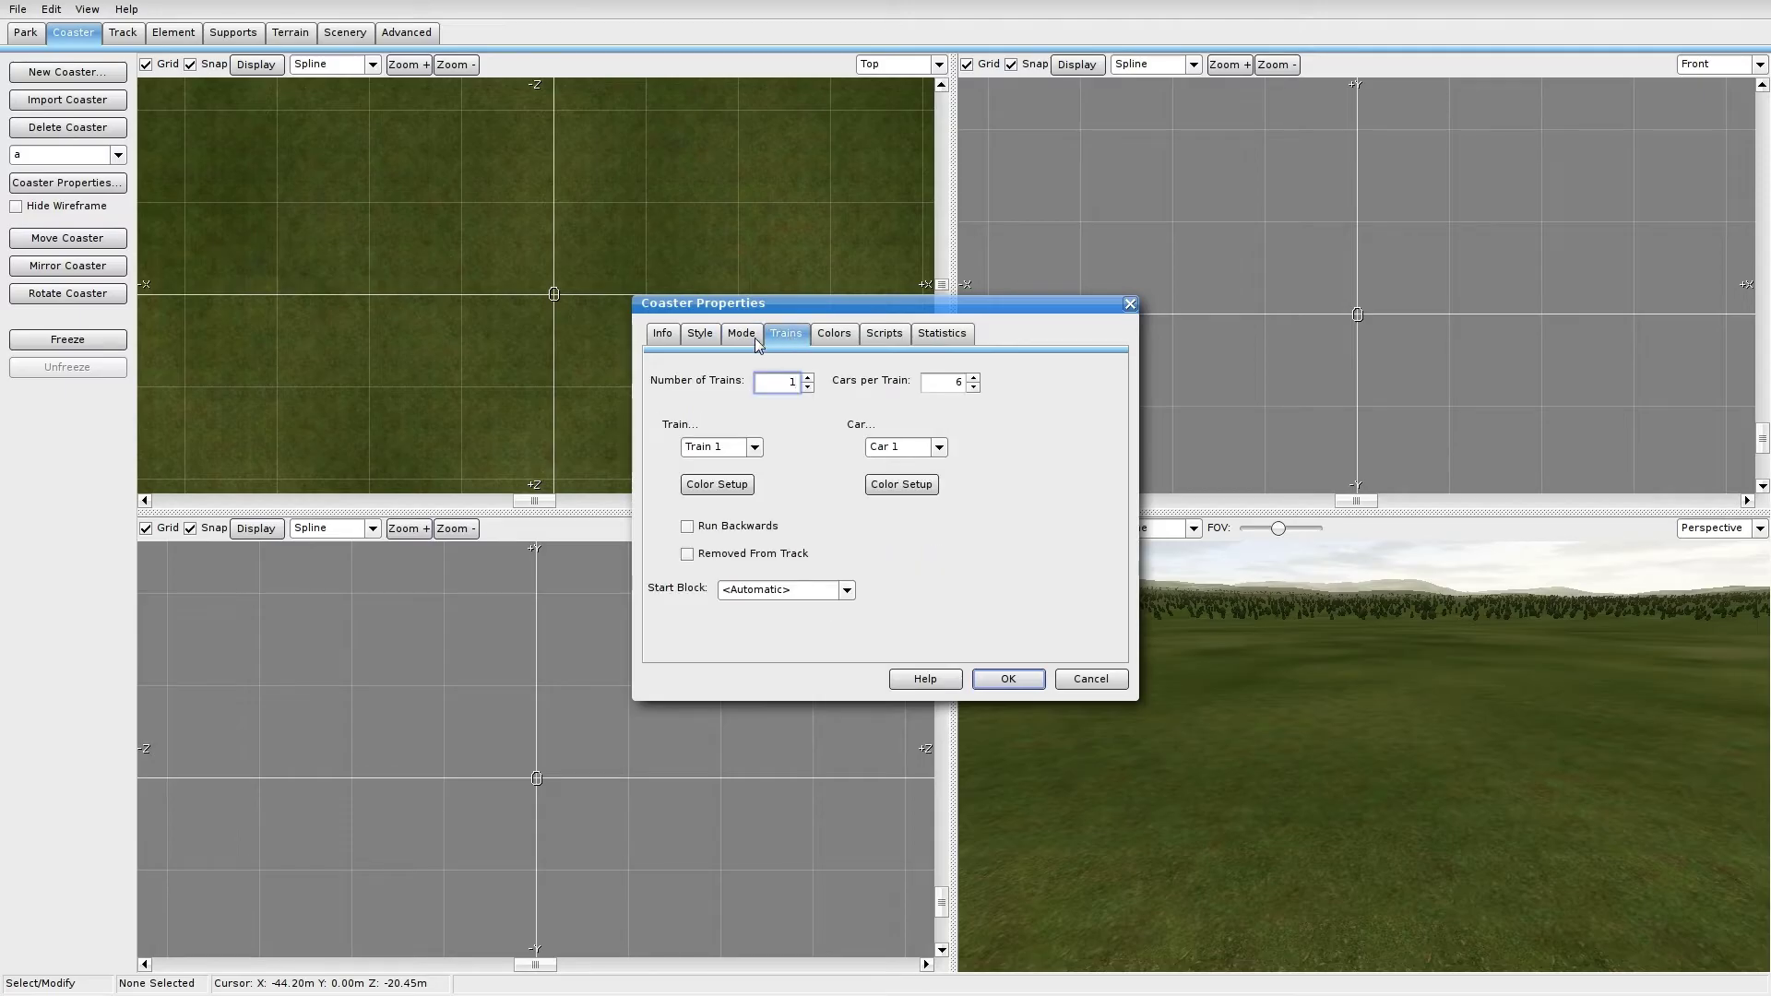
pyautogui.click(755, 337)
pyautogui.click(802, 381)
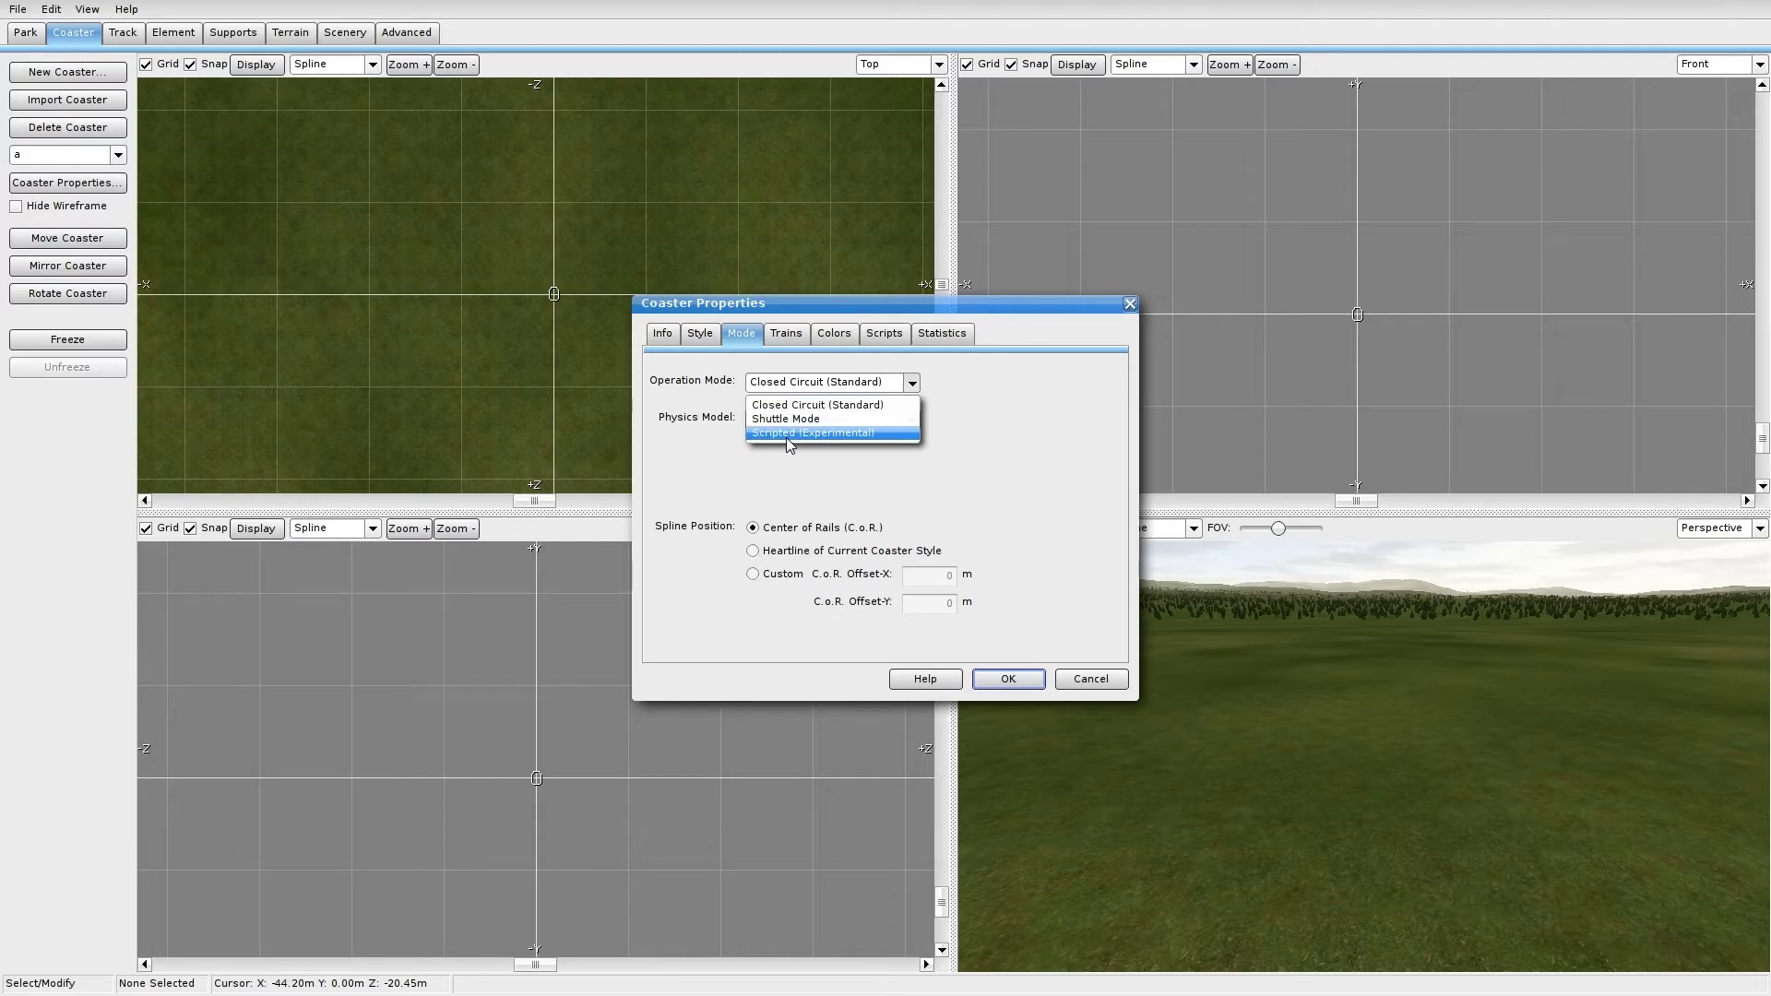
pyautogui.press('Escape')
pyautogui.click(854, 419)
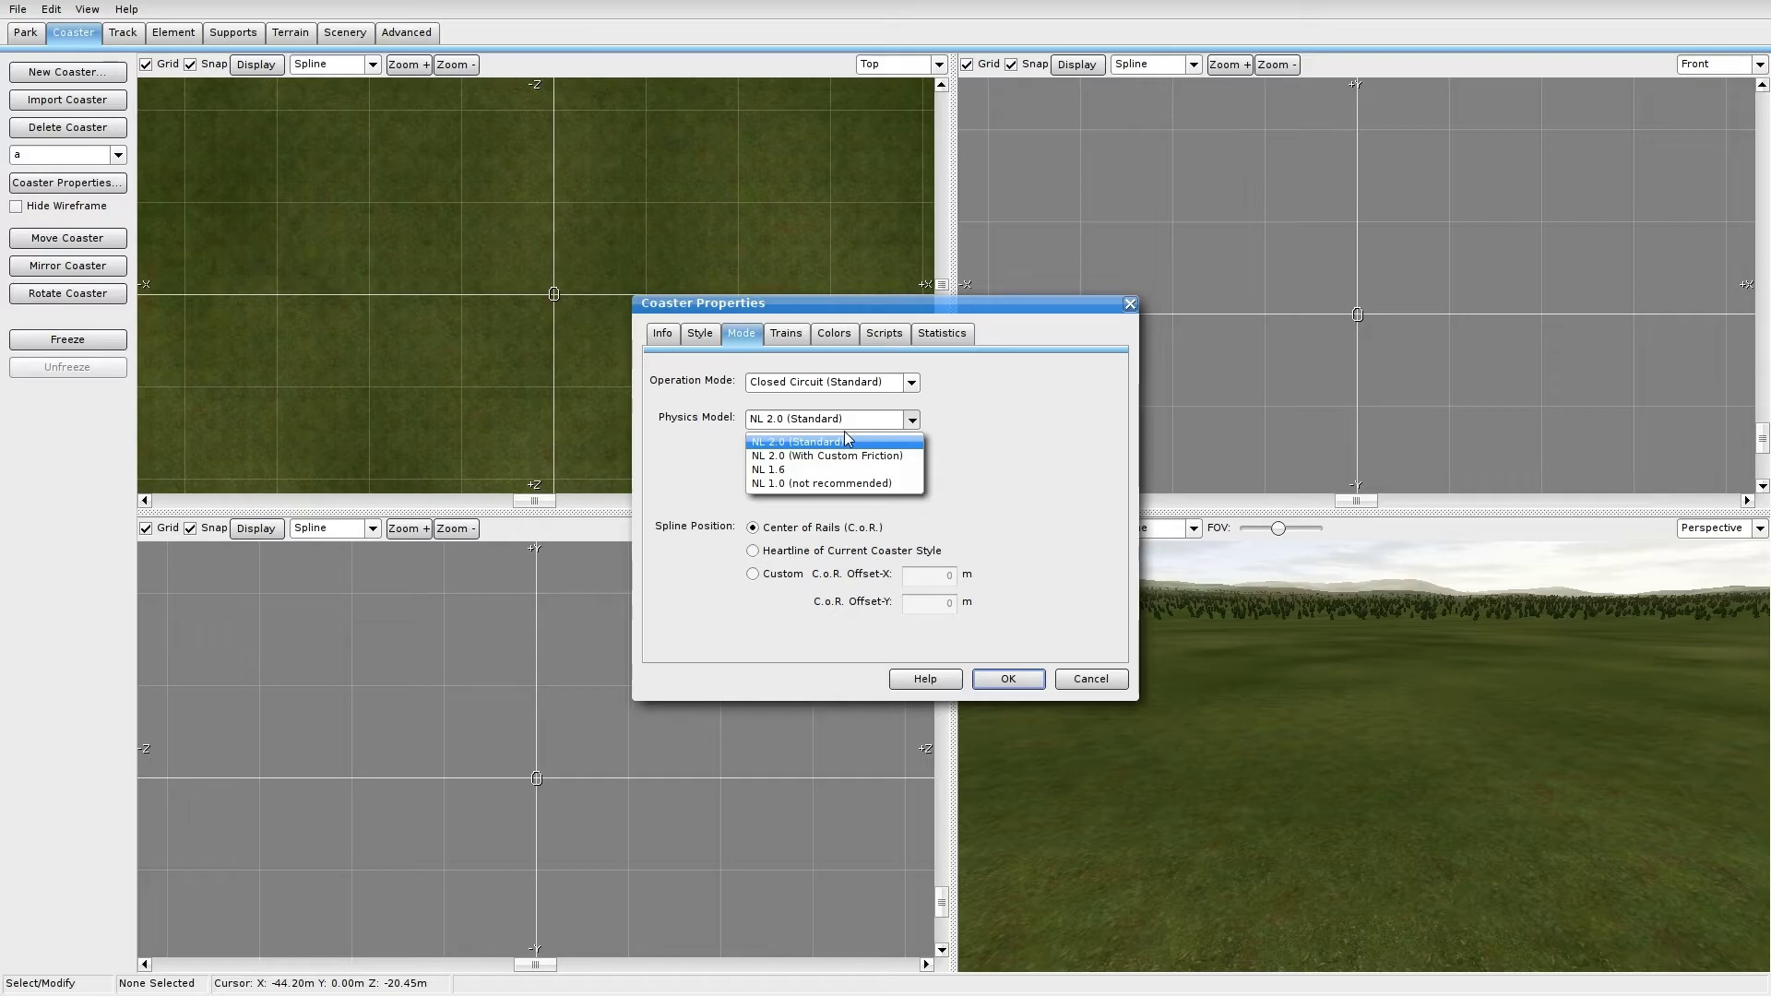
pyautogui.click(692, 418)
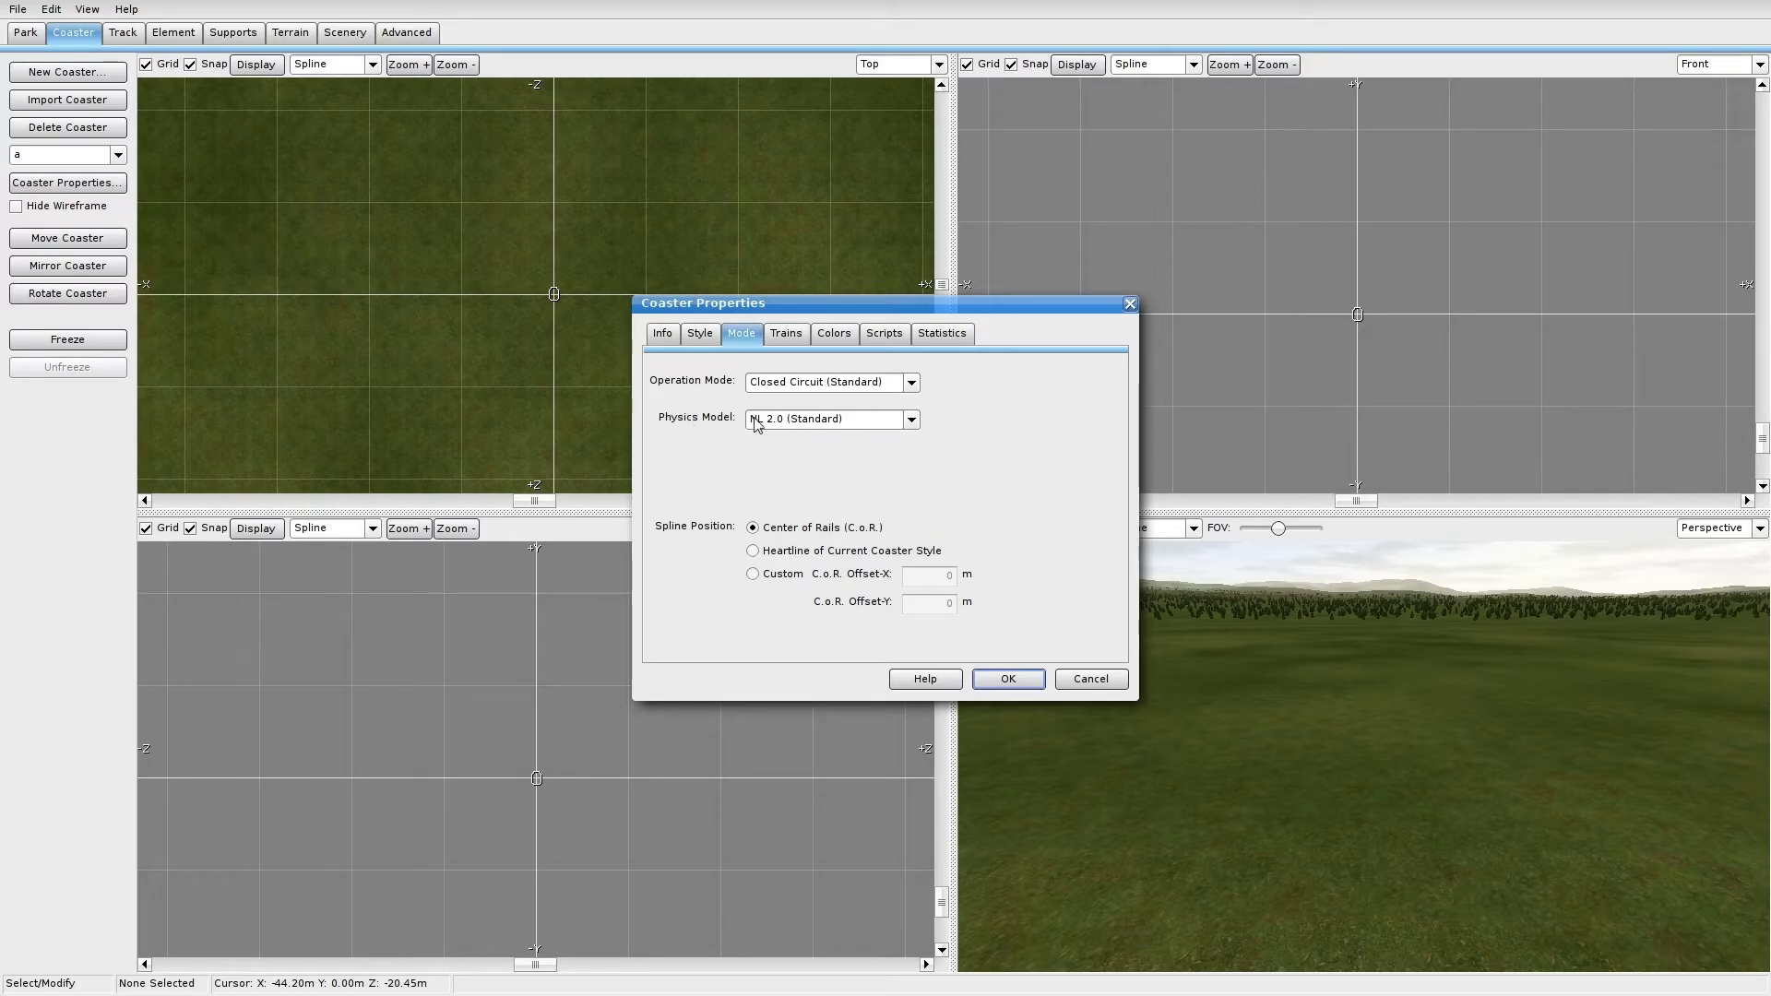
pyautogui.click(812, 421)
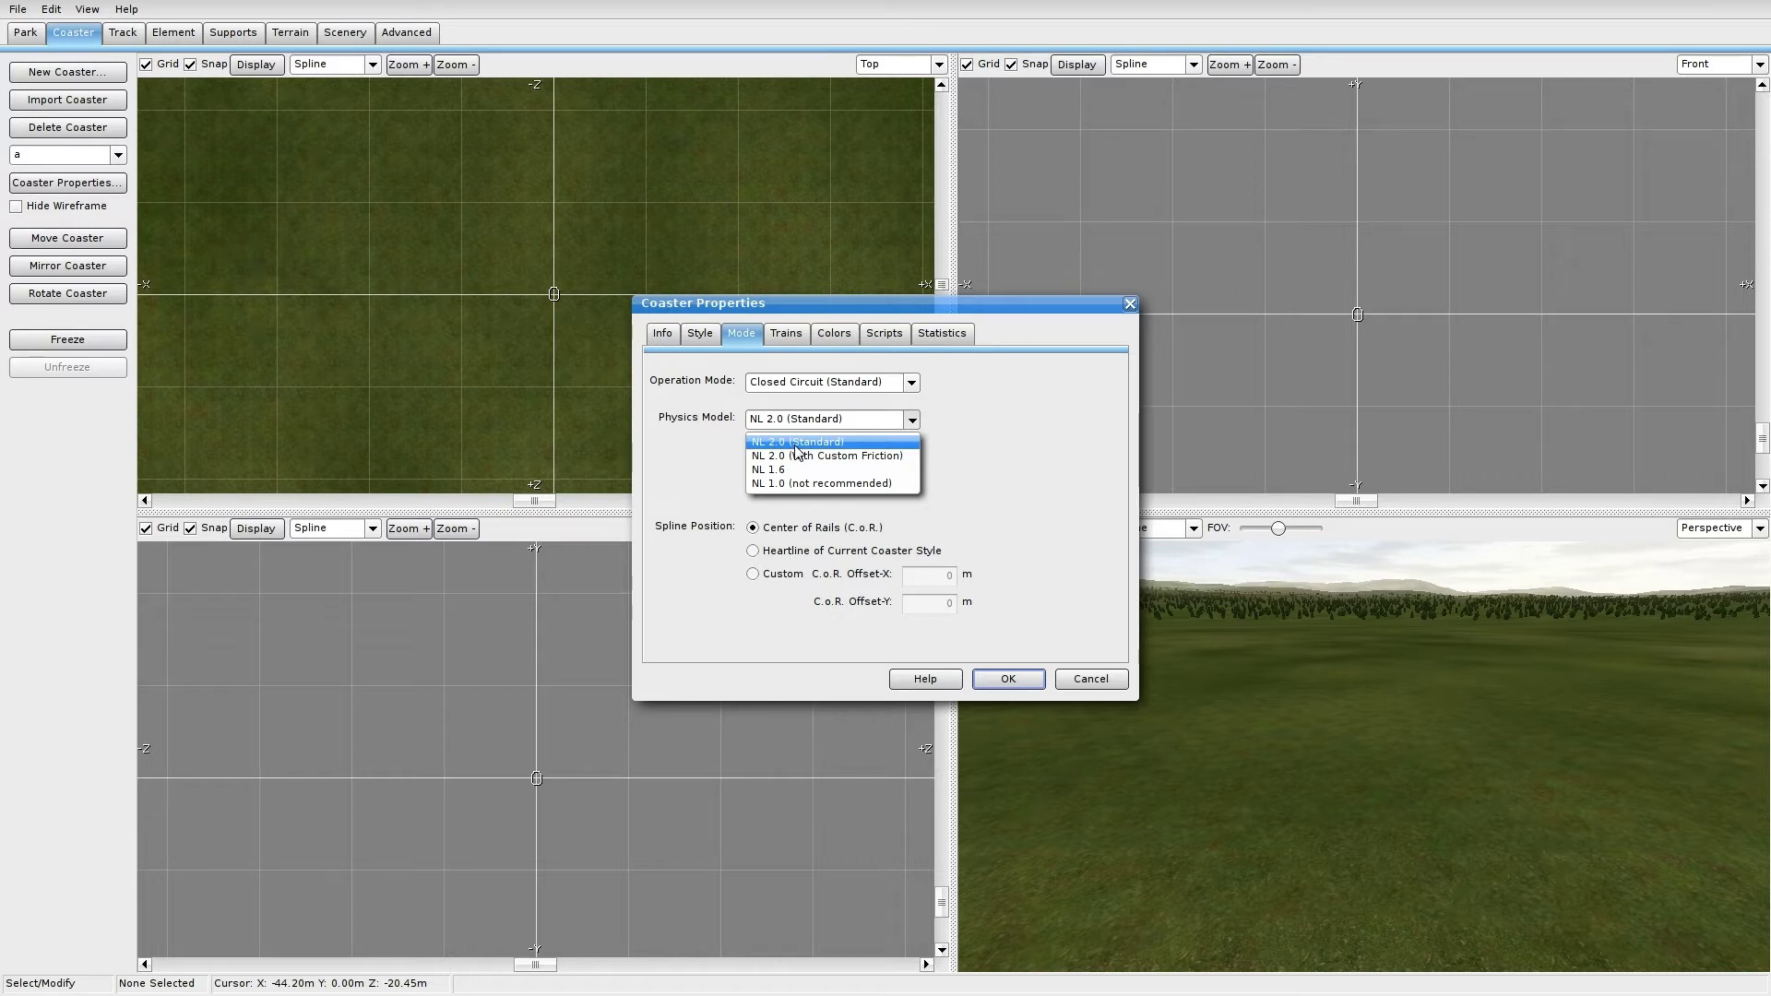
pyautogui.click(795, 447)
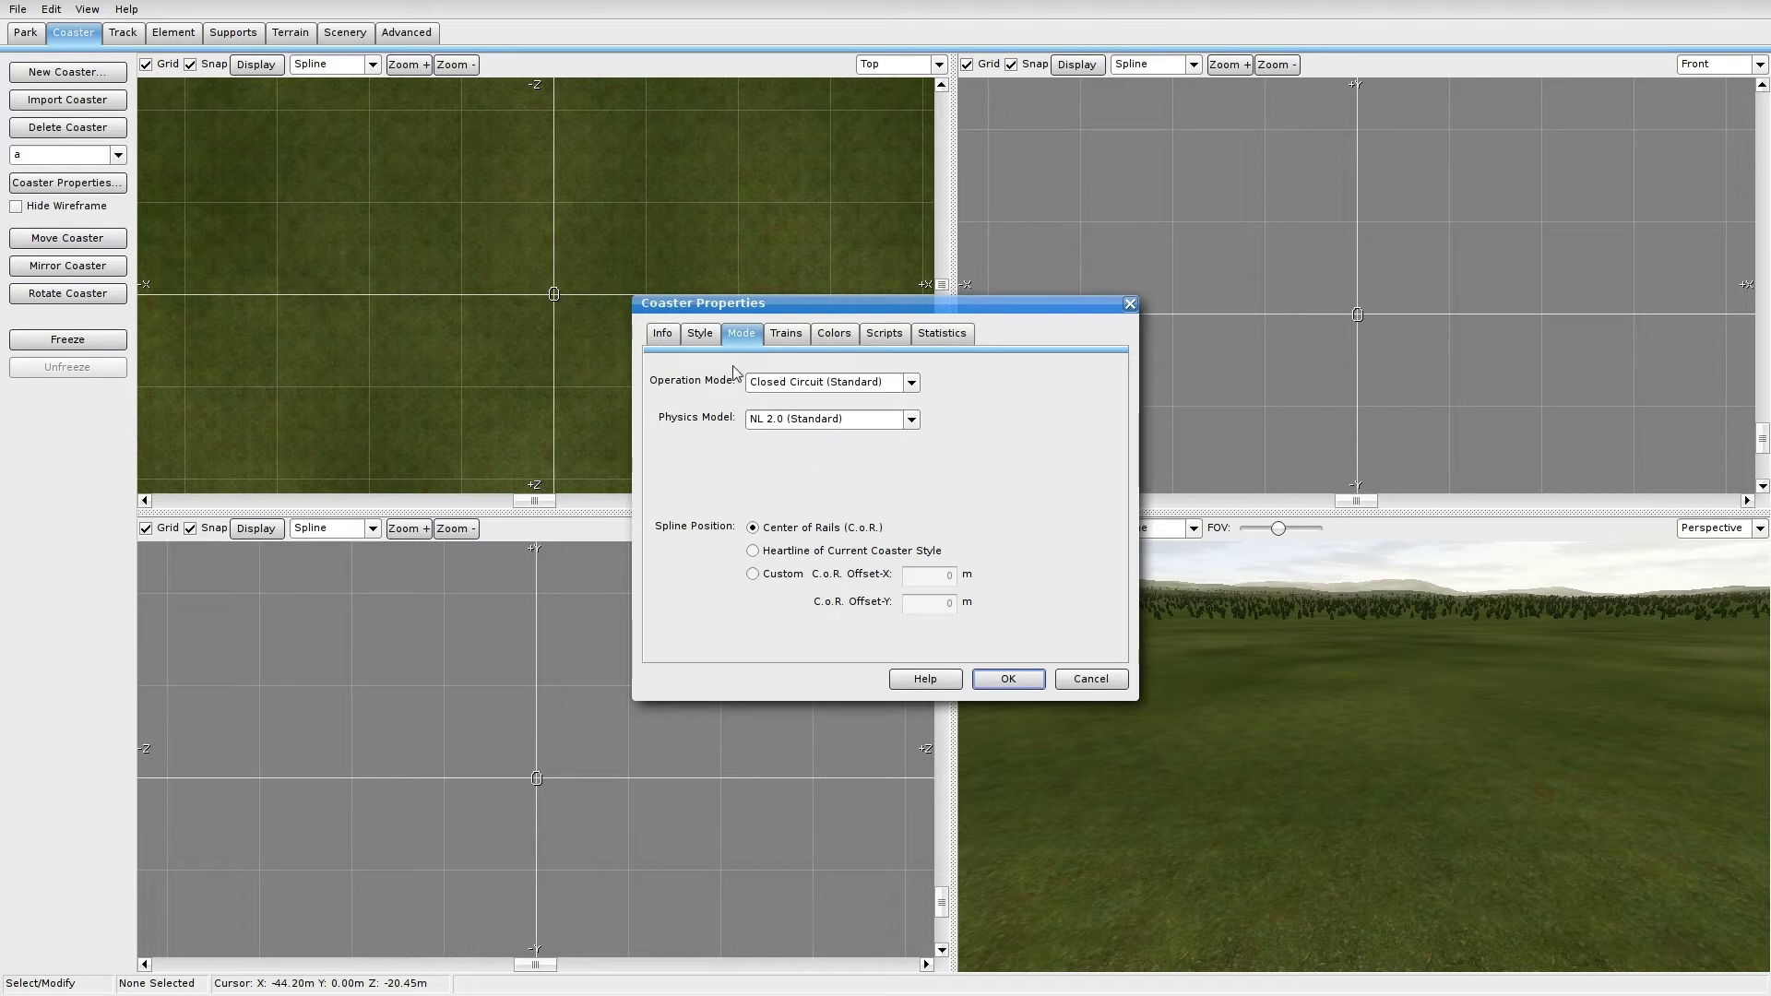
# Step: Set the coaster to run 2 trains and reduce the number of cars per train
pyautogui.click(792, 334)
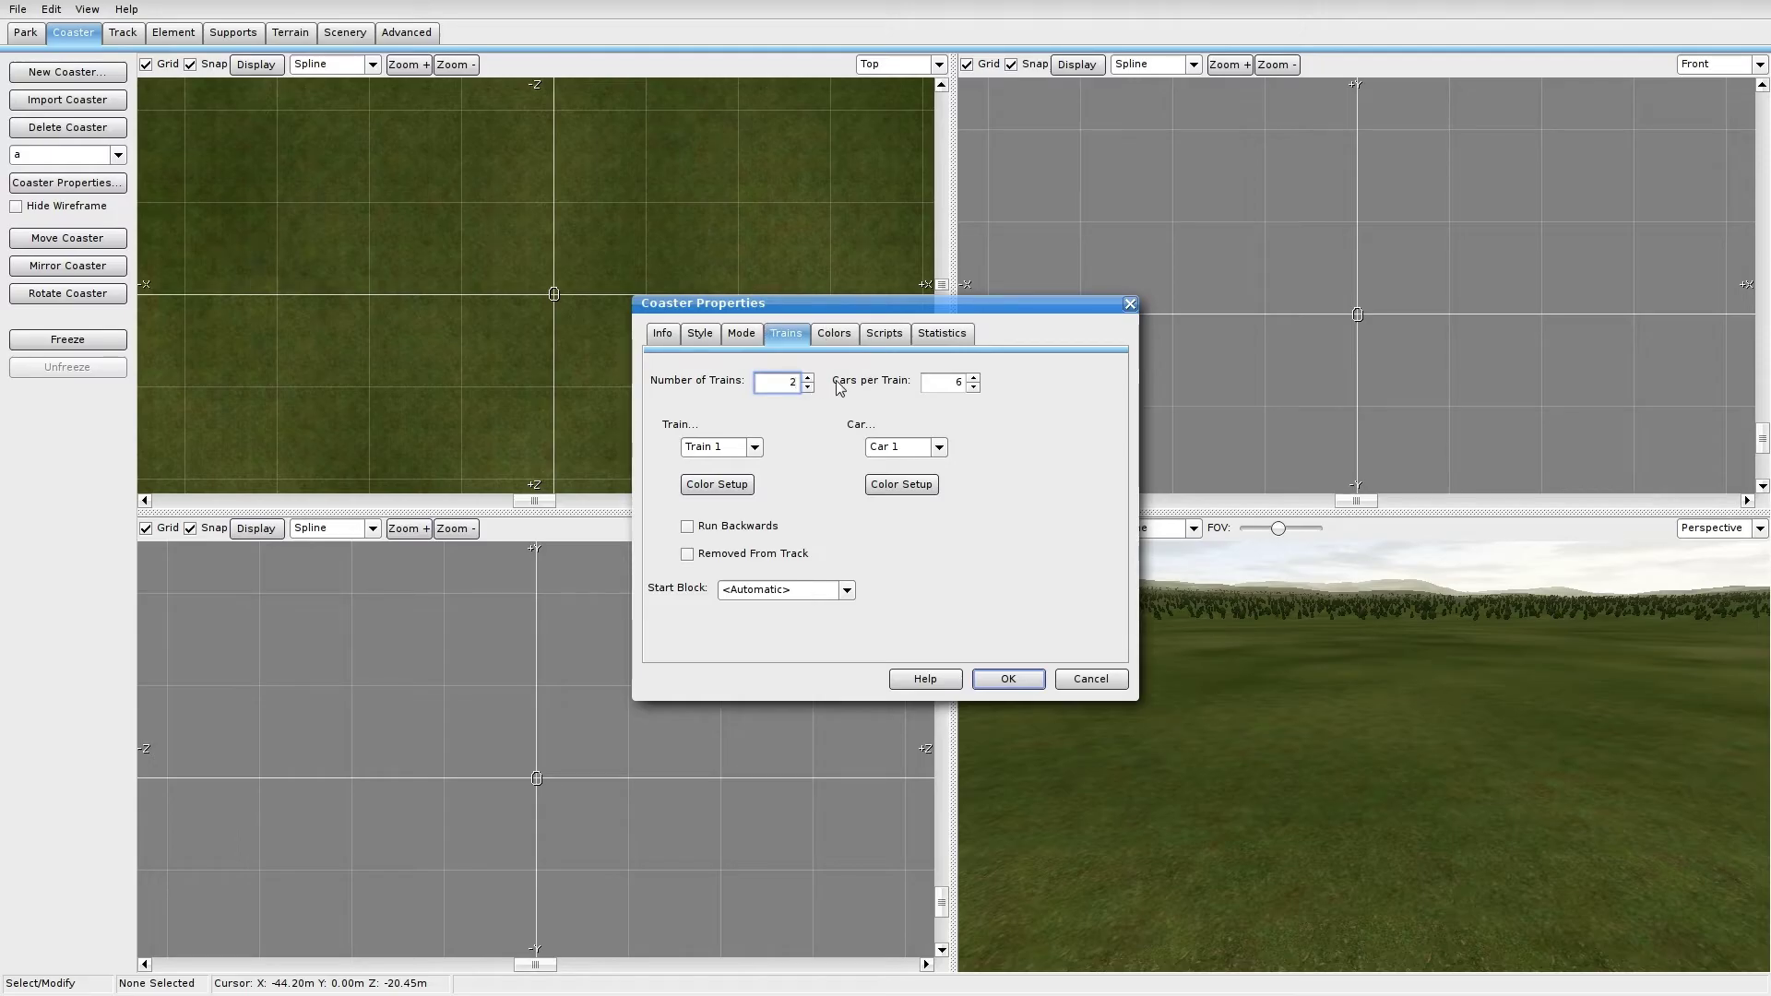
pyautogui.click(973, 386)
pyautogui.click(974, 387)
pyautogui.click(974, 387)
pyautogui.click(839, 336)
pyautogui.click(787, 333)
pyautogui.click(974, 377)
pyautogui.click(835, 335)
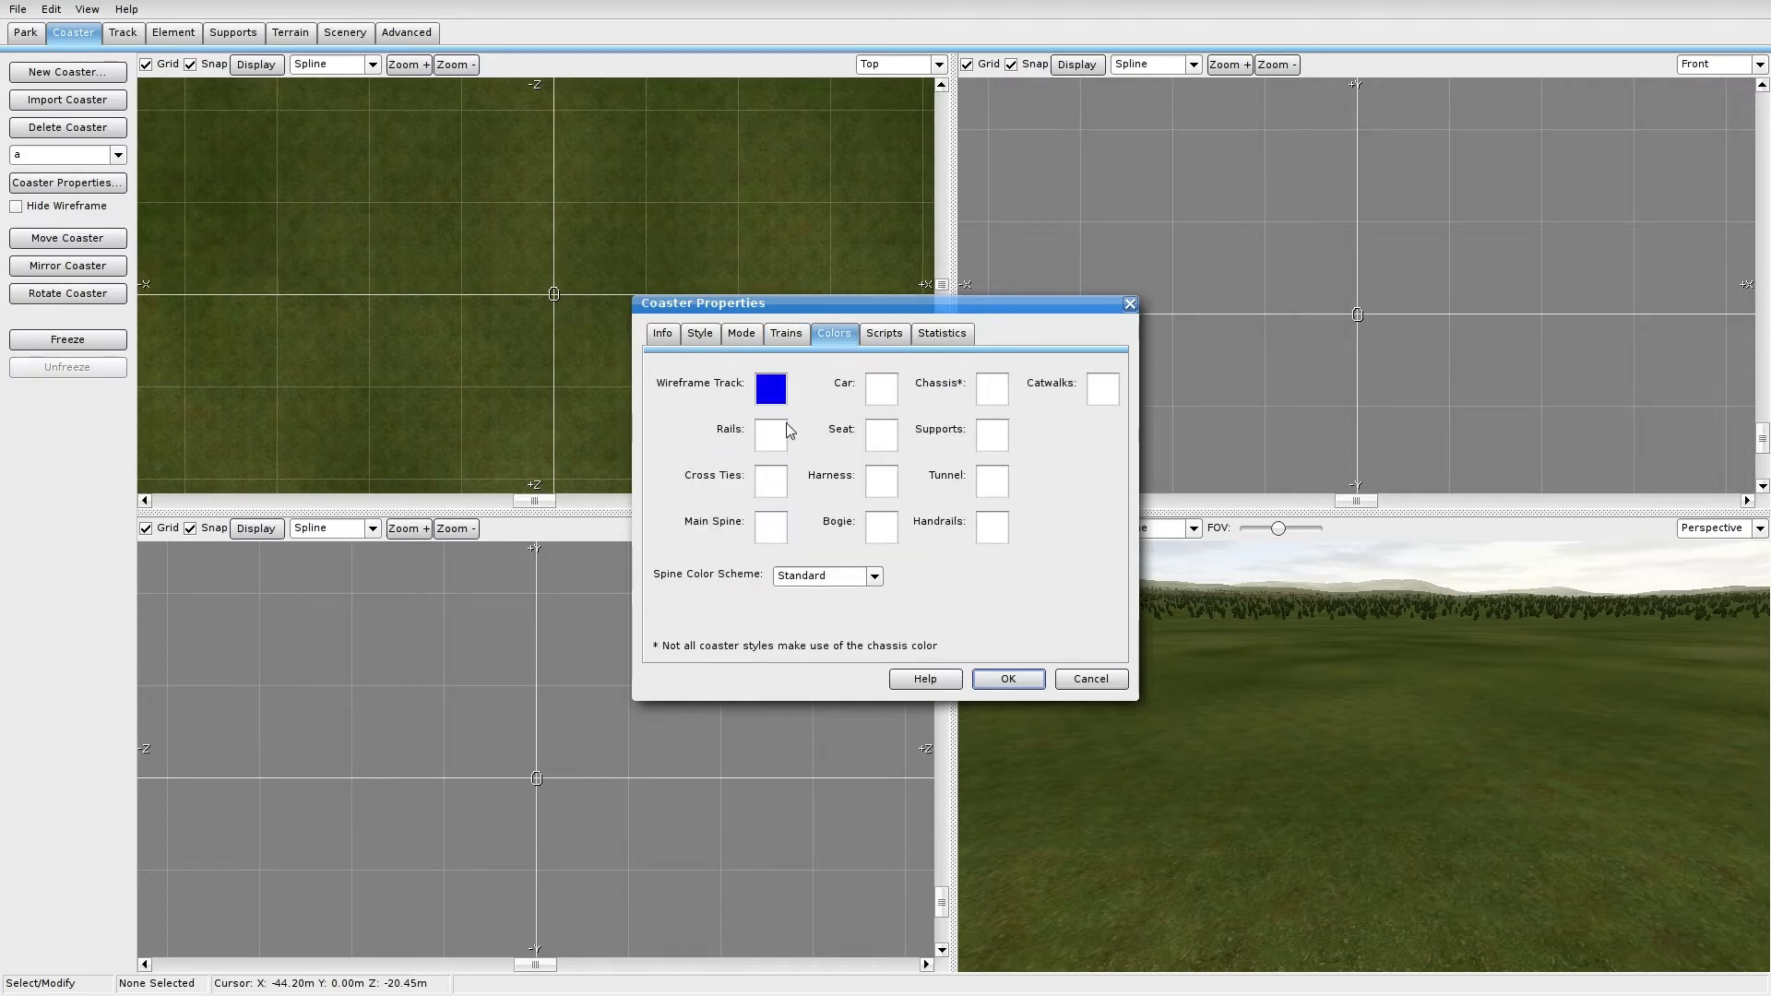
# Step: Change the coaster's operation mode to Shuttle Mode
pyautogui.click(700, 334)
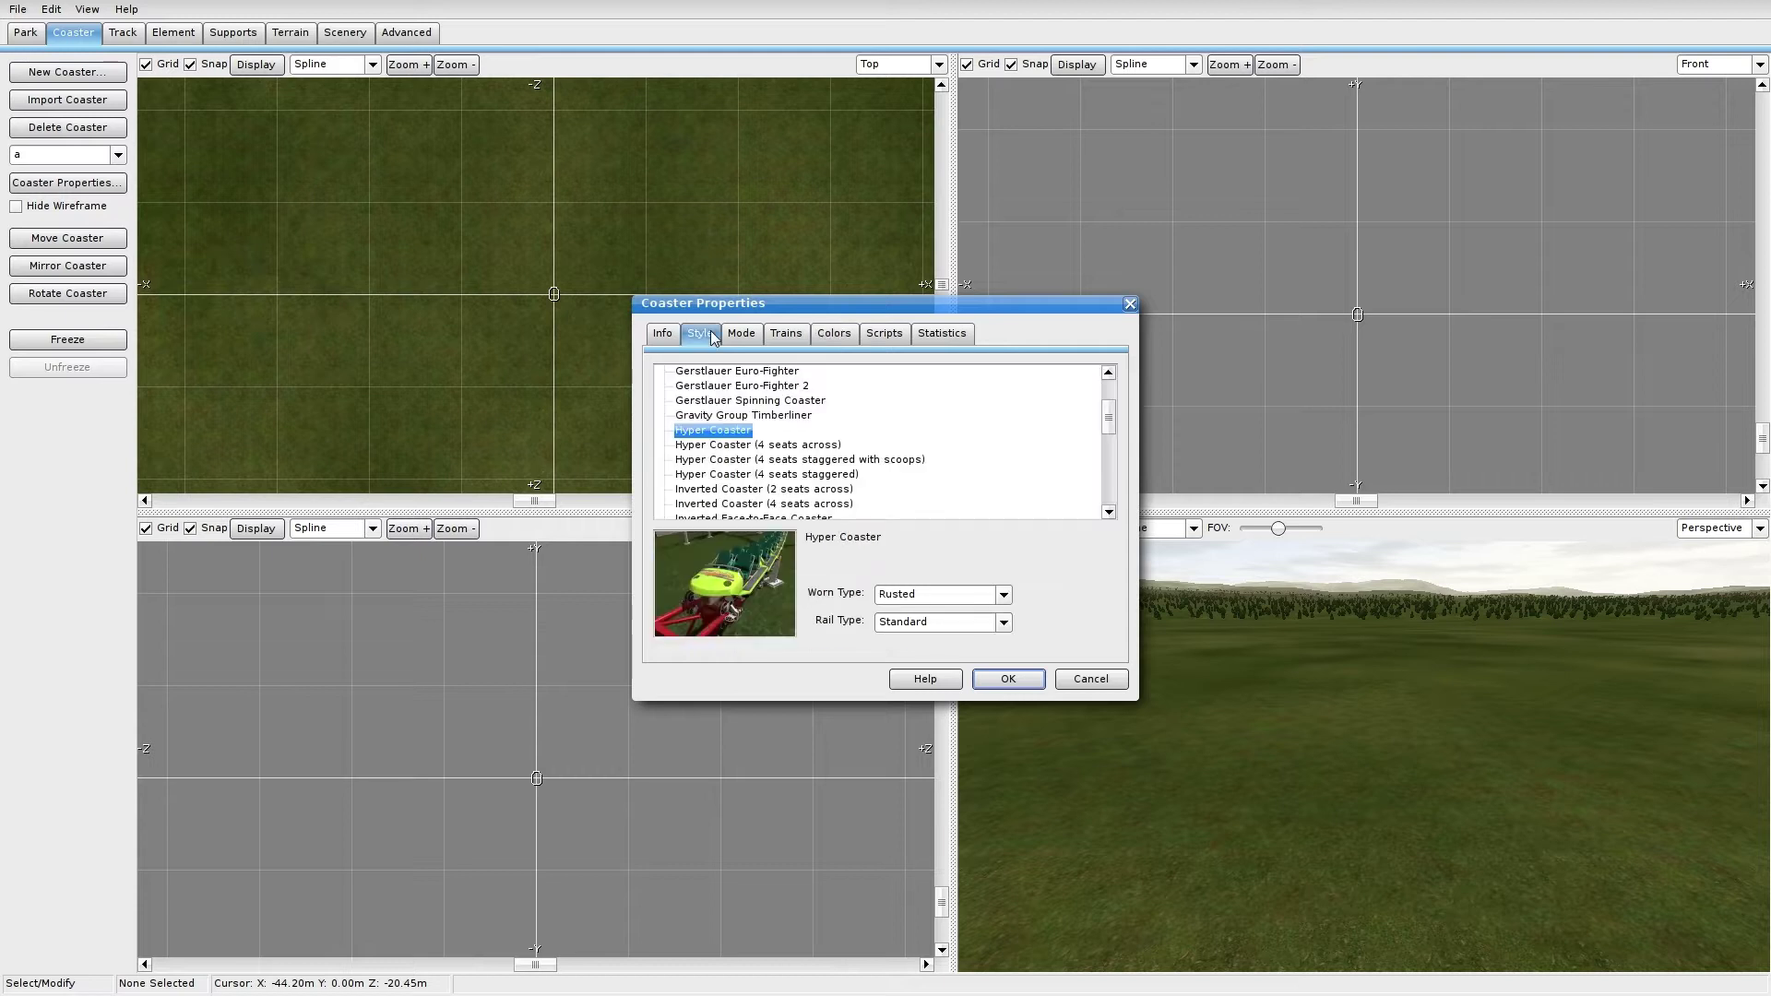
pyautogui.click(740, 336)
pyautogui.click(754, 382)
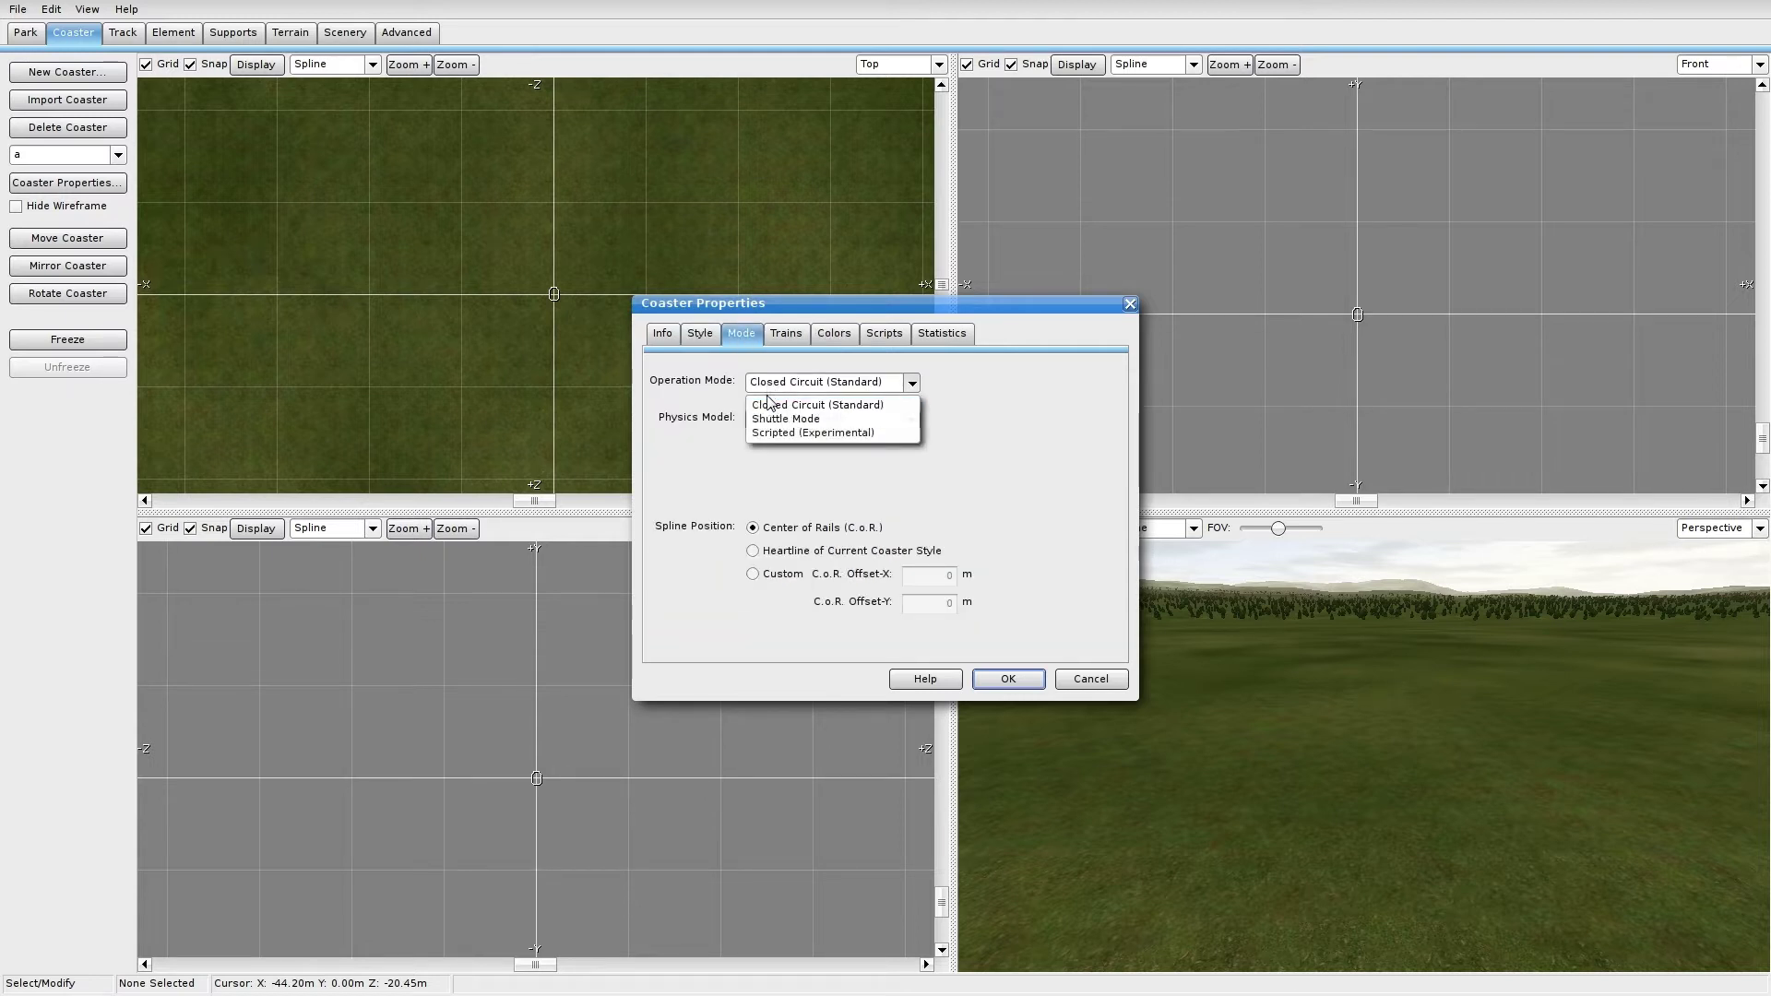
pyautogui.click(785, 419)
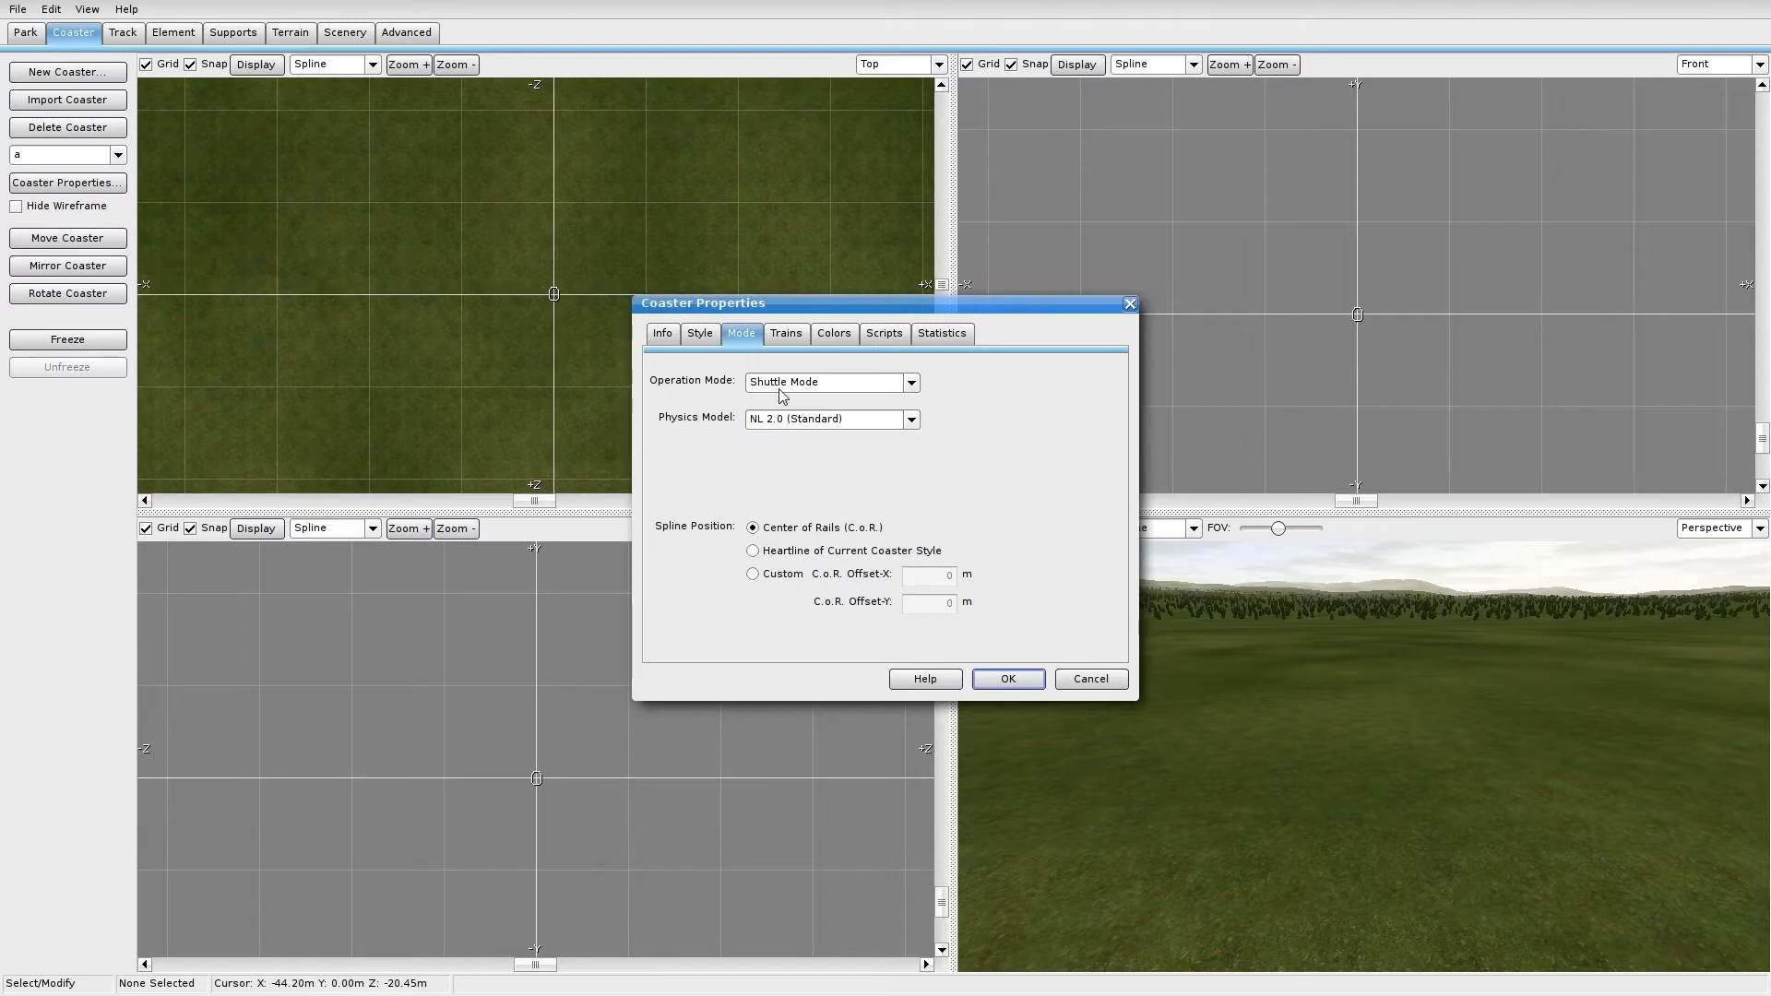
# Step: Color the coaster's rails medium green, RGB 75, 161, 77
pyautogui.click(847, 336)
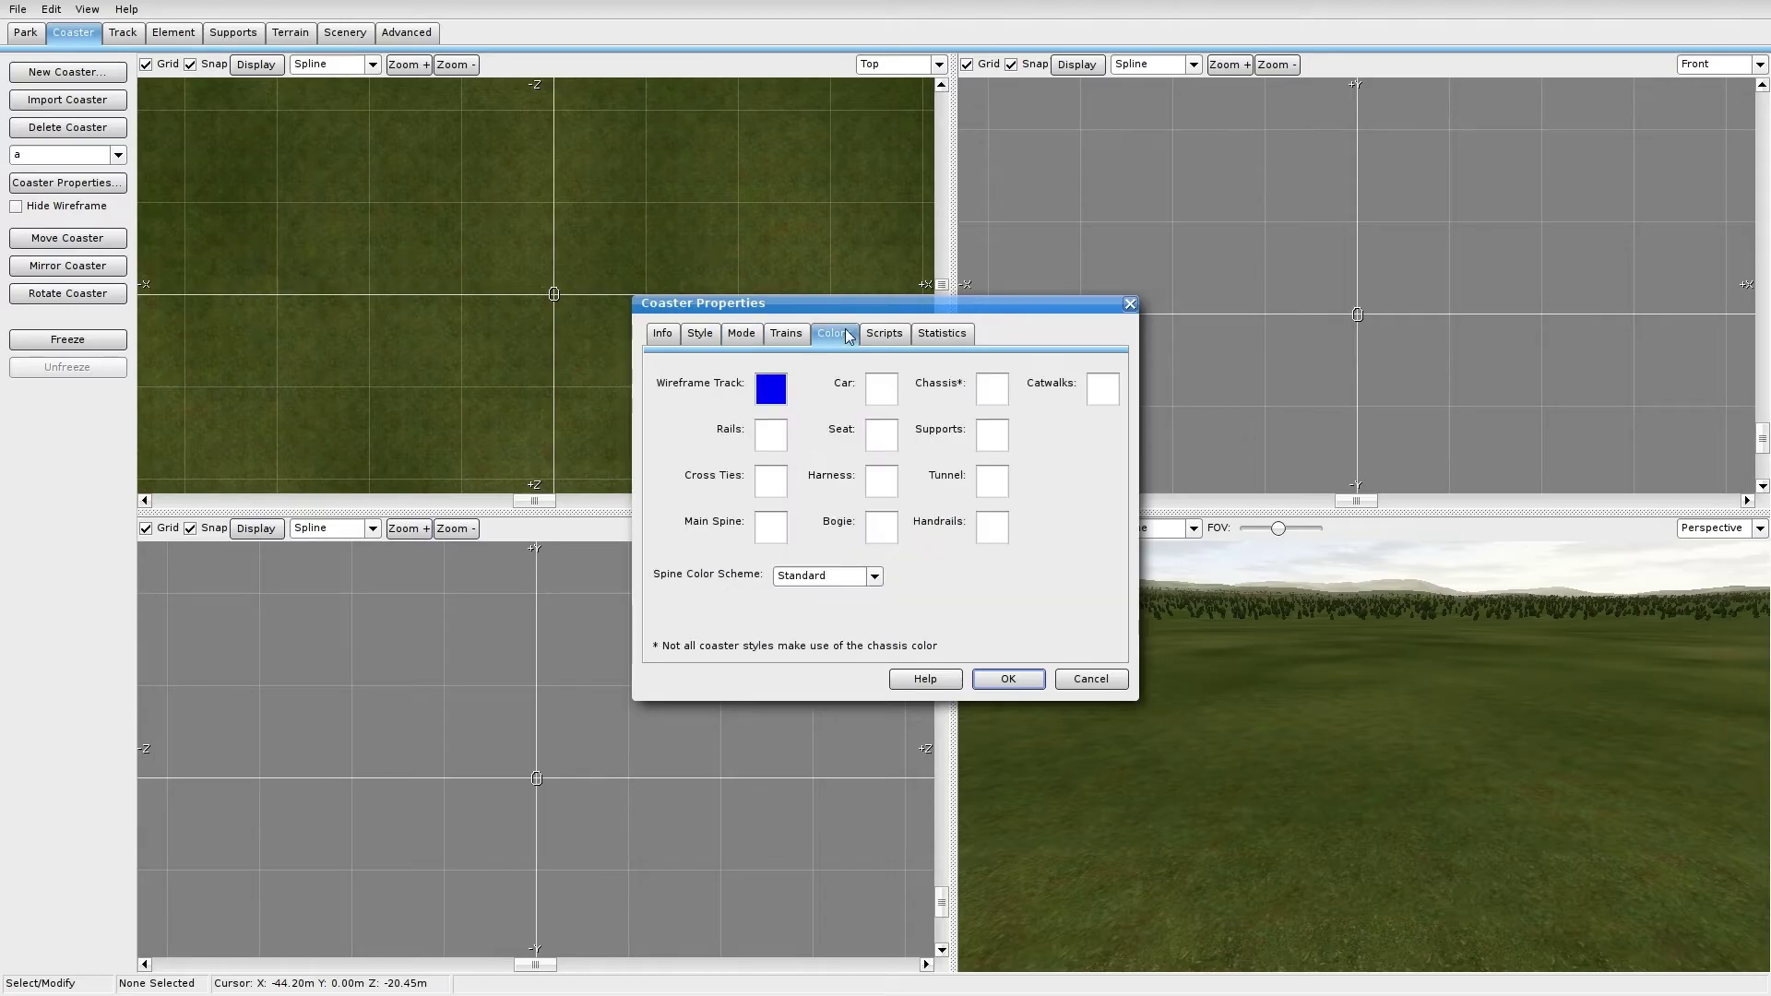
pyautogui.click(775, 435)
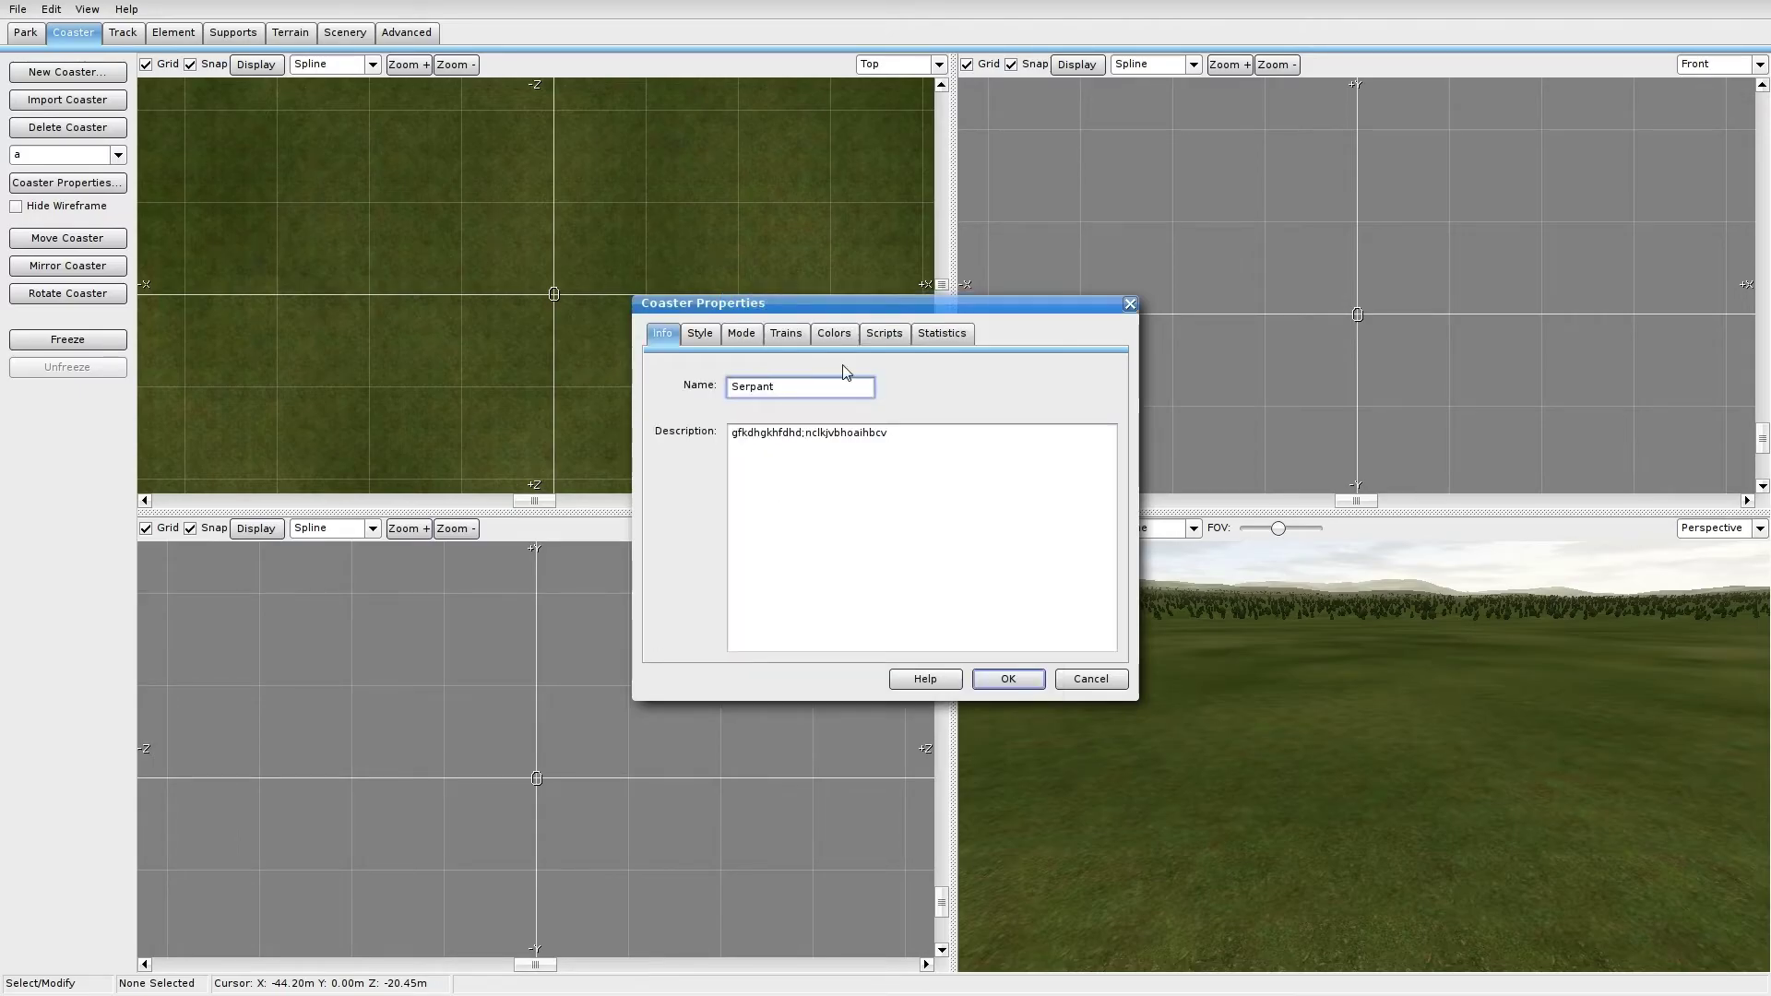
pyautogui.click(834, 333)
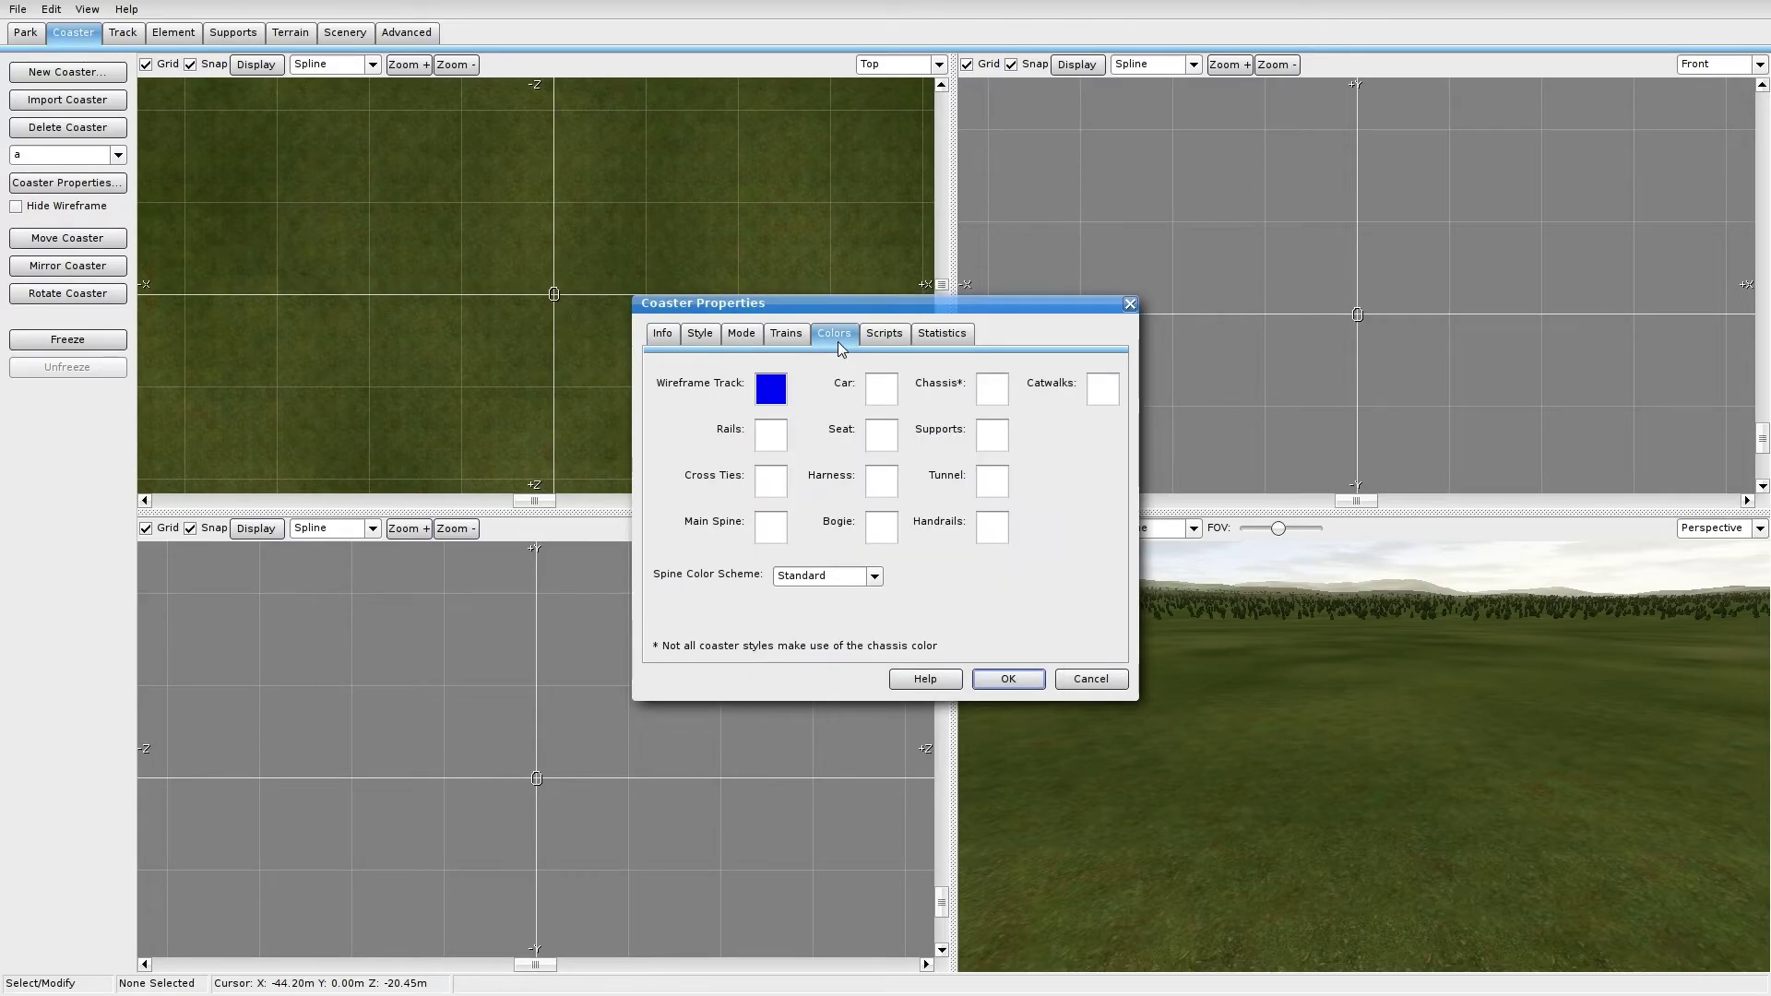
pyautogui.click(771, 436)
pyautogui.moveTo(784, 477)
pyautogui.mouseDown()
pyautogui.moveTo(826, 479)
pyautogui.moveTo(819, 395)
pyautogui.mouseUp()
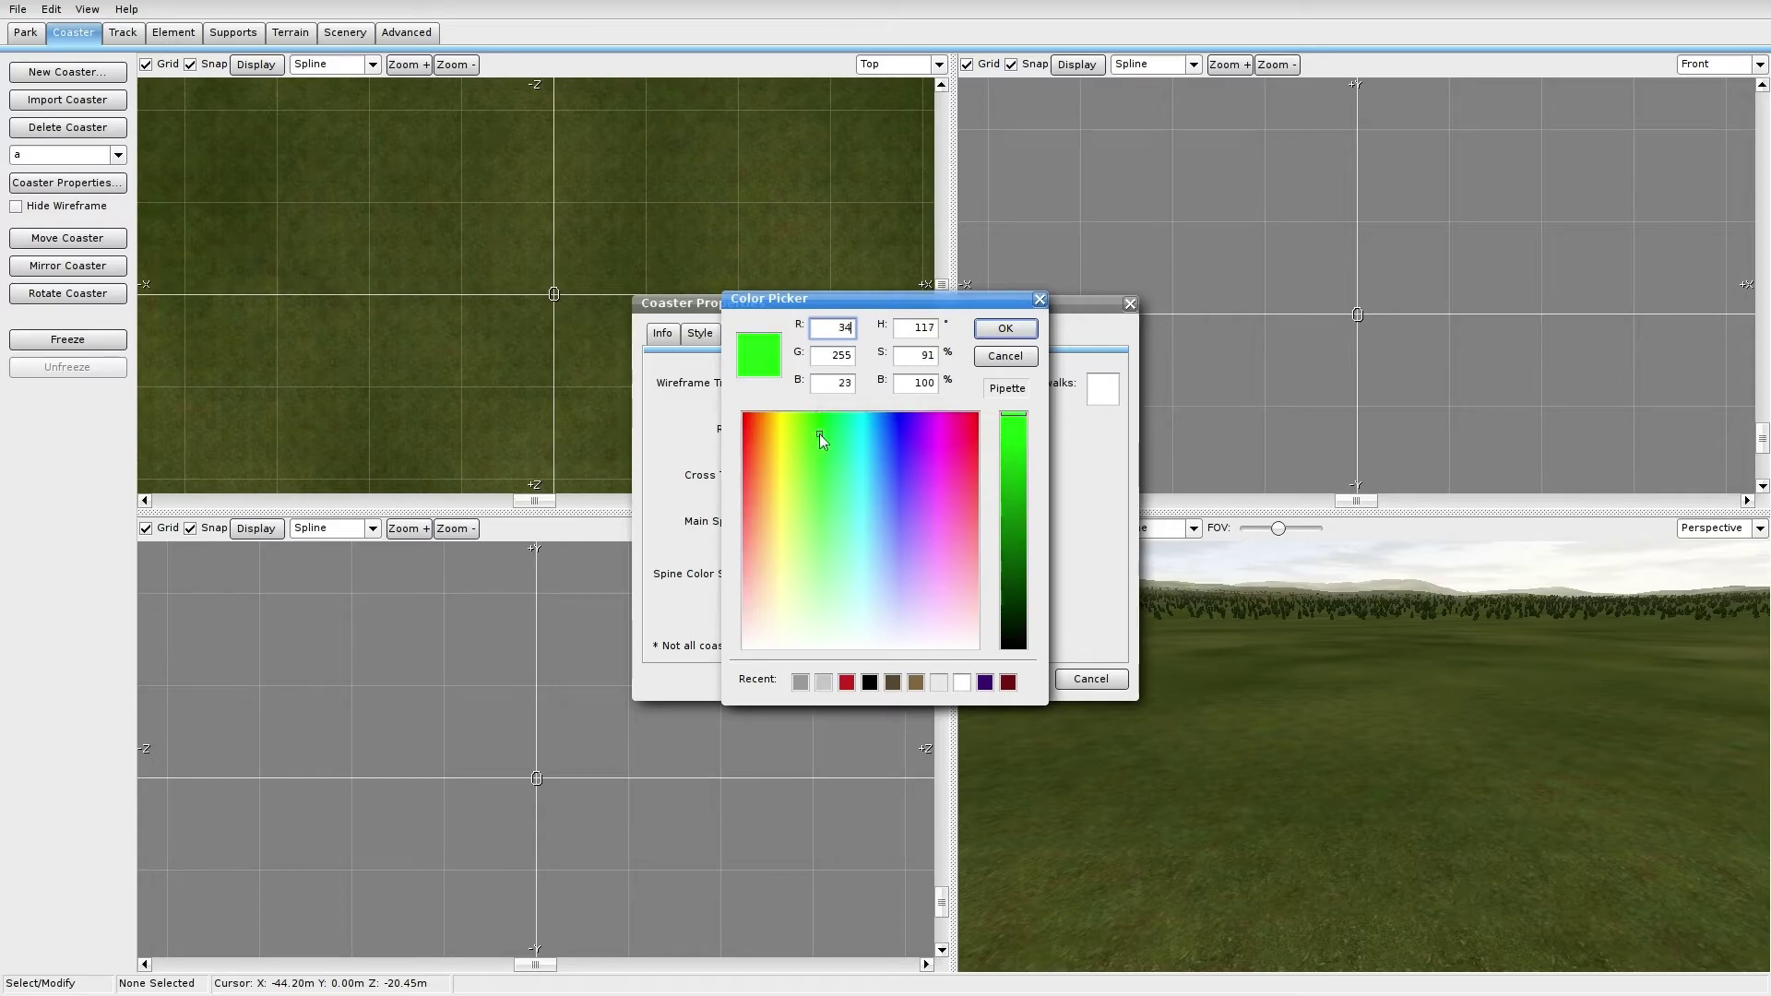
pyautogui.moveTo(817, 441); pyautogui.dragTo(817, 494)
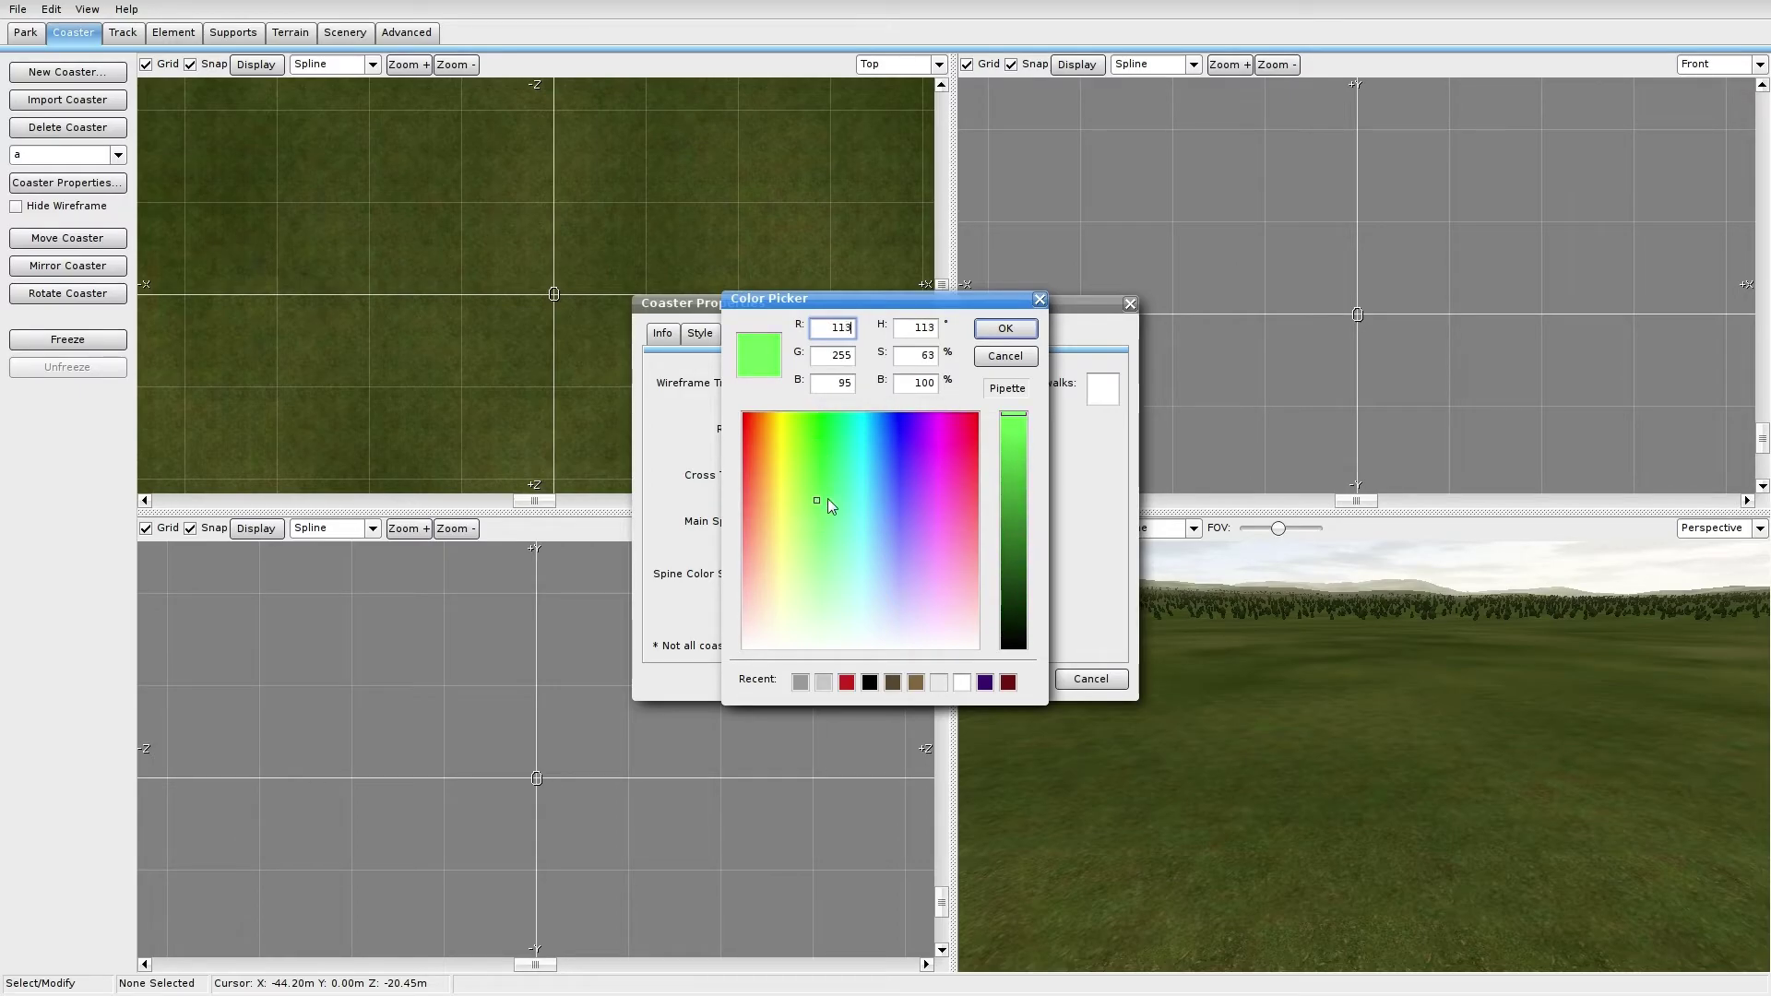
pyautogui.click(1013, 460)
pyautogui.moveTo(1016, 467); pyautogui.dragTo(1007, 496)
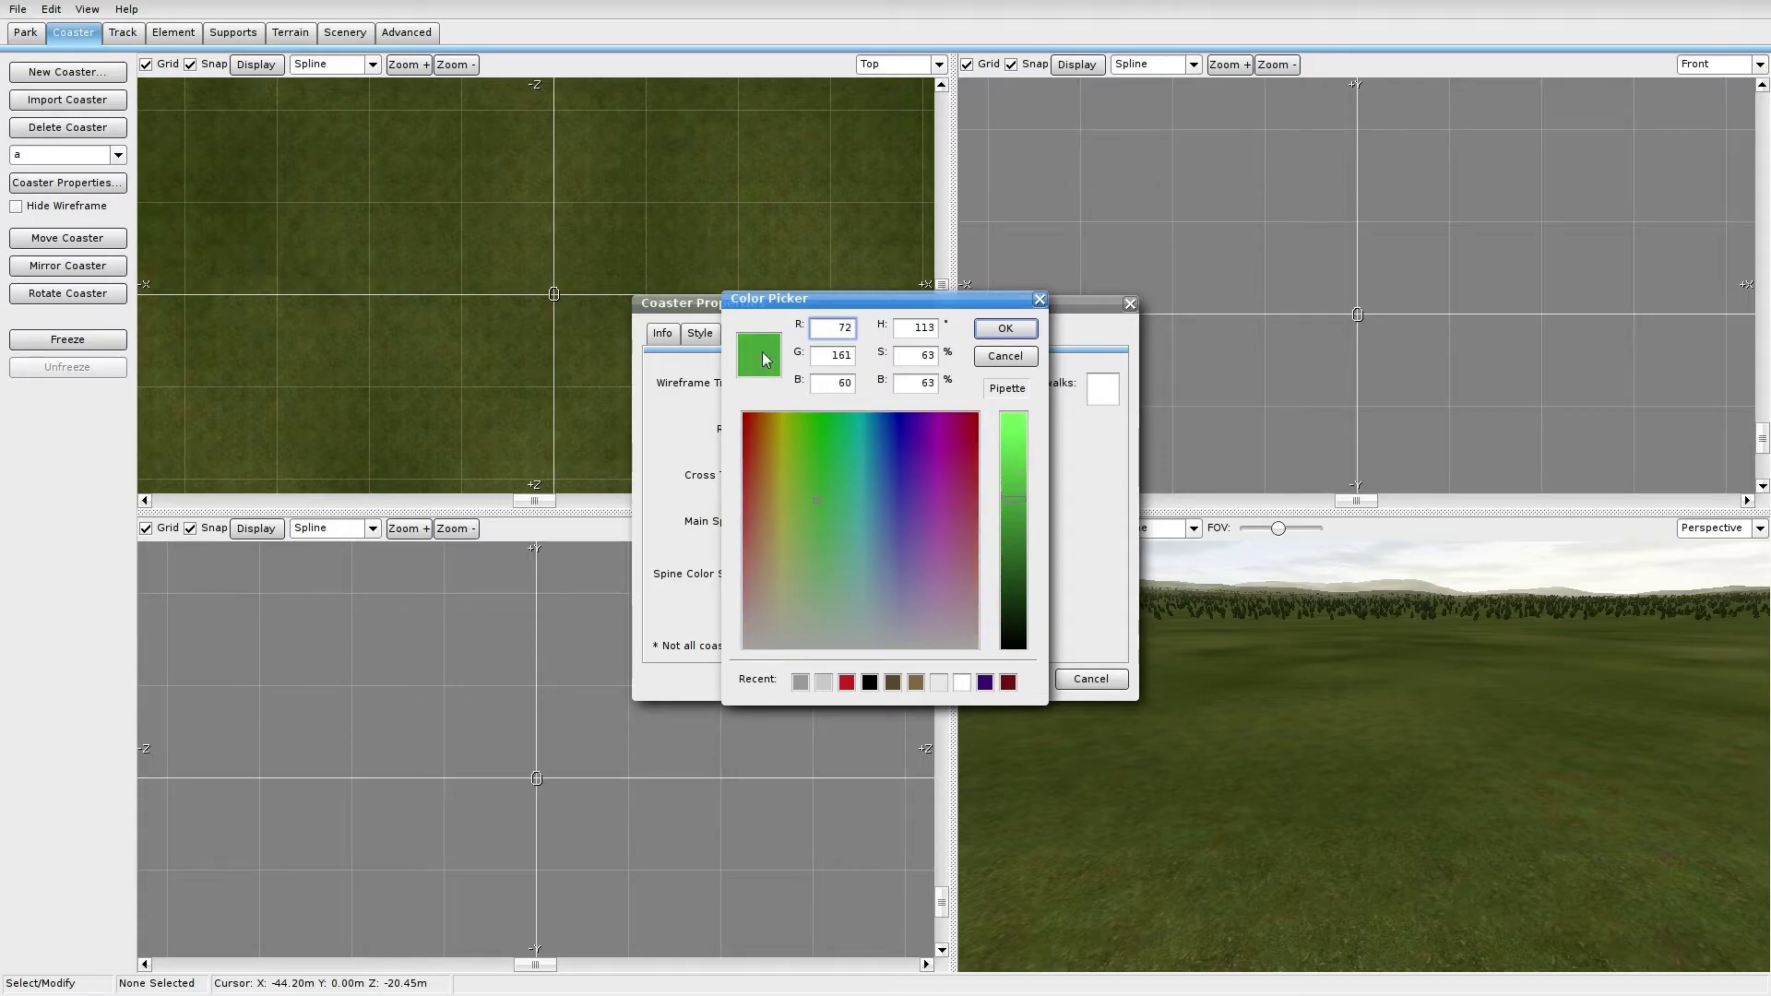
pyautogui.moveTo(810, 496); pyautogui.dragTo(819, 535)
pyautogui.press('BackSpace')
pyautogui.write('5')
pyautogui.click(822, 522)
pyautogui.click(1014, 328)
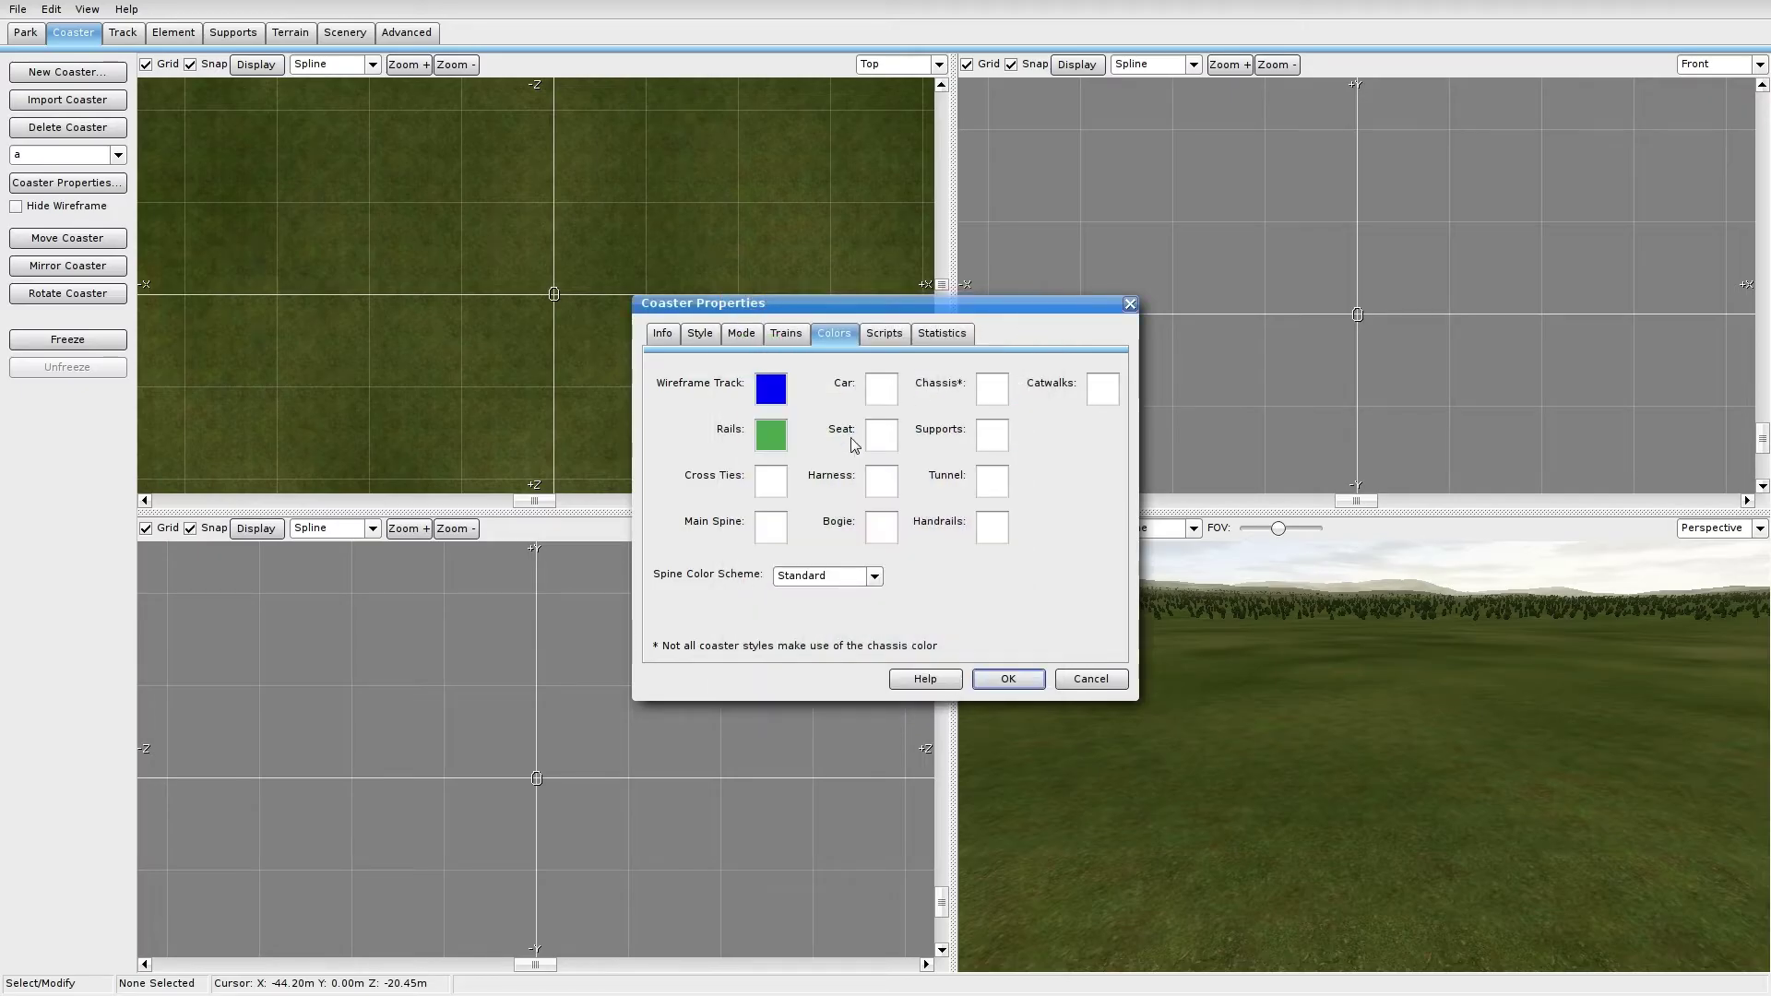
# Step: Apply the recently used medium green of the rails to the cross ties and the main spine
pyautogui.click(764, 483)
pyautogui.doubleClick(801, 679)
pyautogui.click(775, 523)
pyautogui.doubleClick(801, 682)
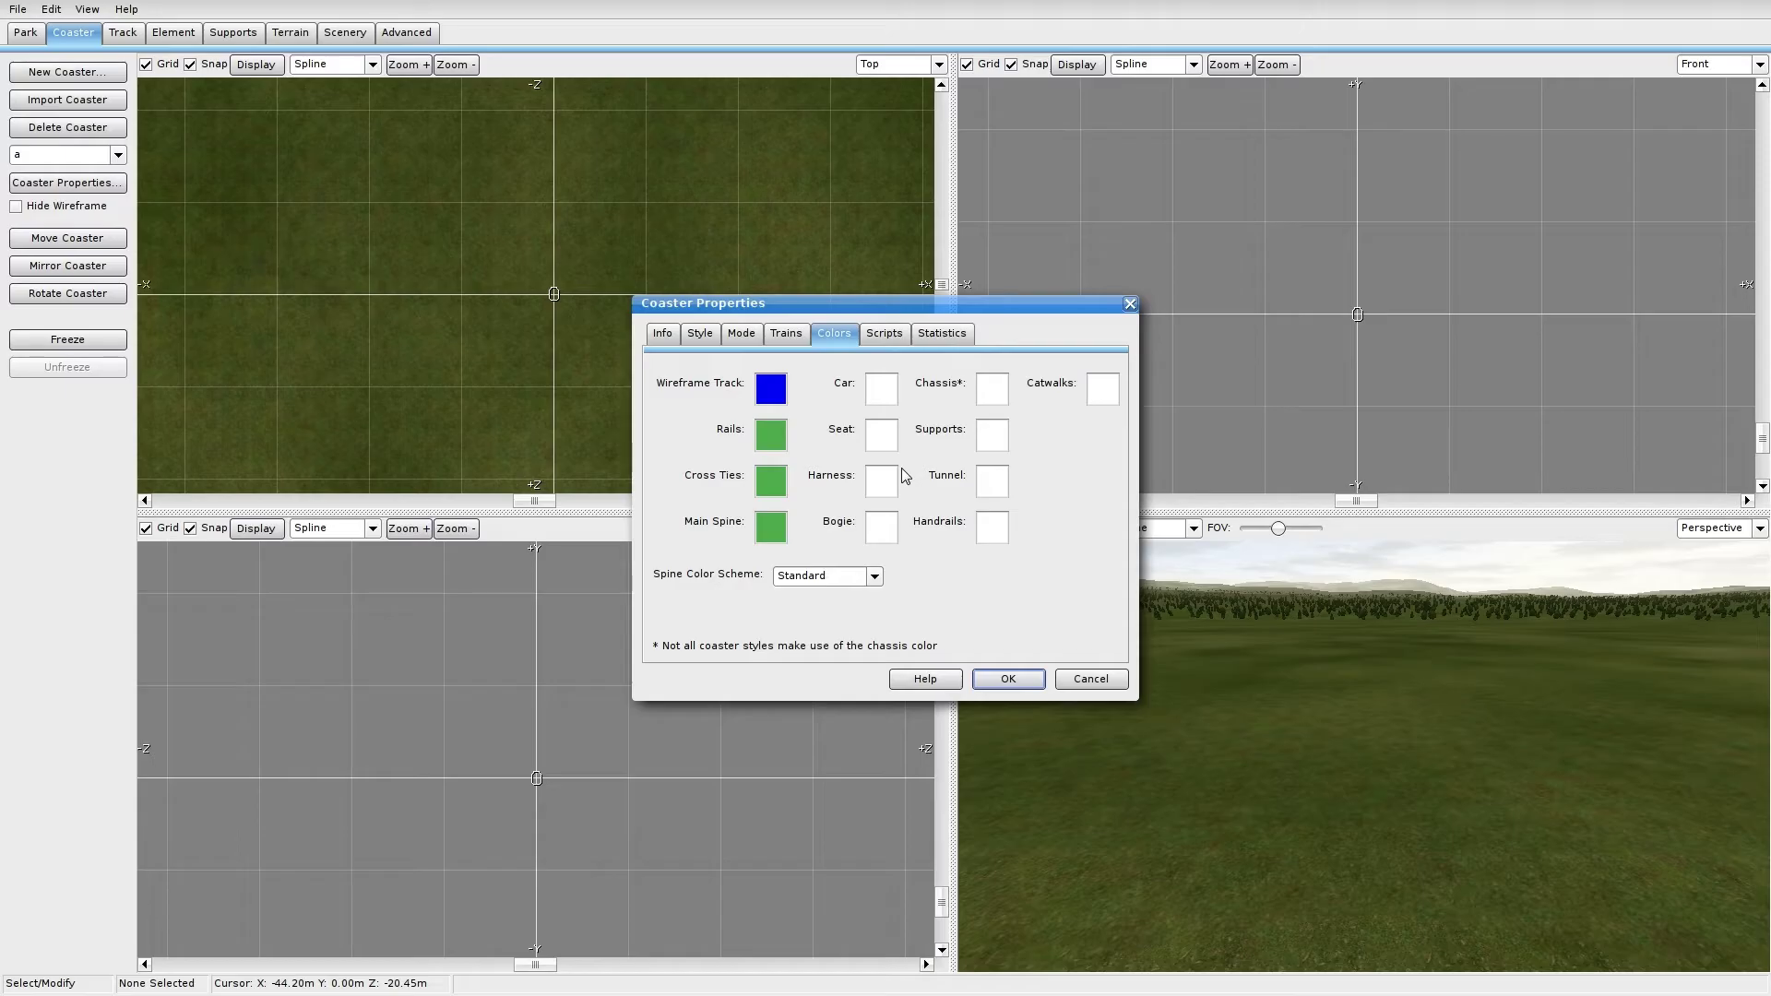
# Step: Color the coaster's cars pale yellow, RGB 222, 218, 151
pyautogui.click(891, 400)
pyautogui.moveTo(834, 428)
pyautogui.mouseDown()
pyautogui.moveTo(786, 591)
pyautogui.moveTo(779, 577)
pyautogui.mouseUp()
pyautogui.moveTo(1021, 450); pyautogui.dragTo(1020, 445)
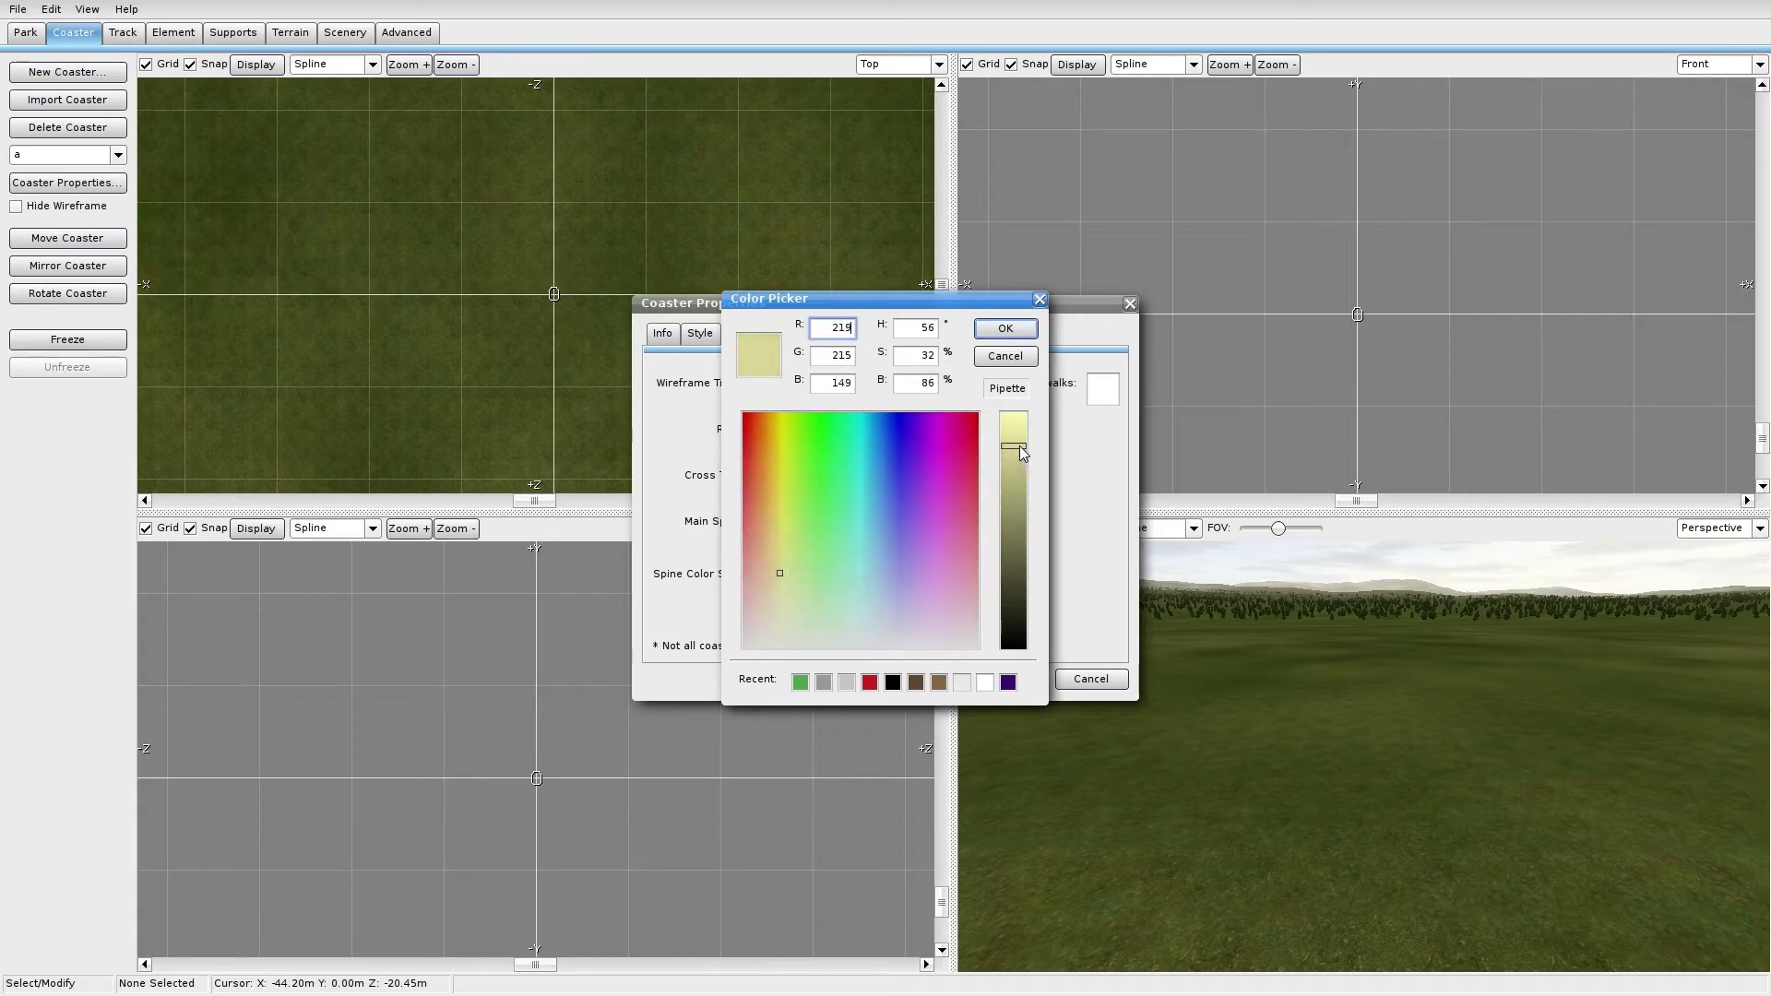
pyautogui.click(1004, 329)
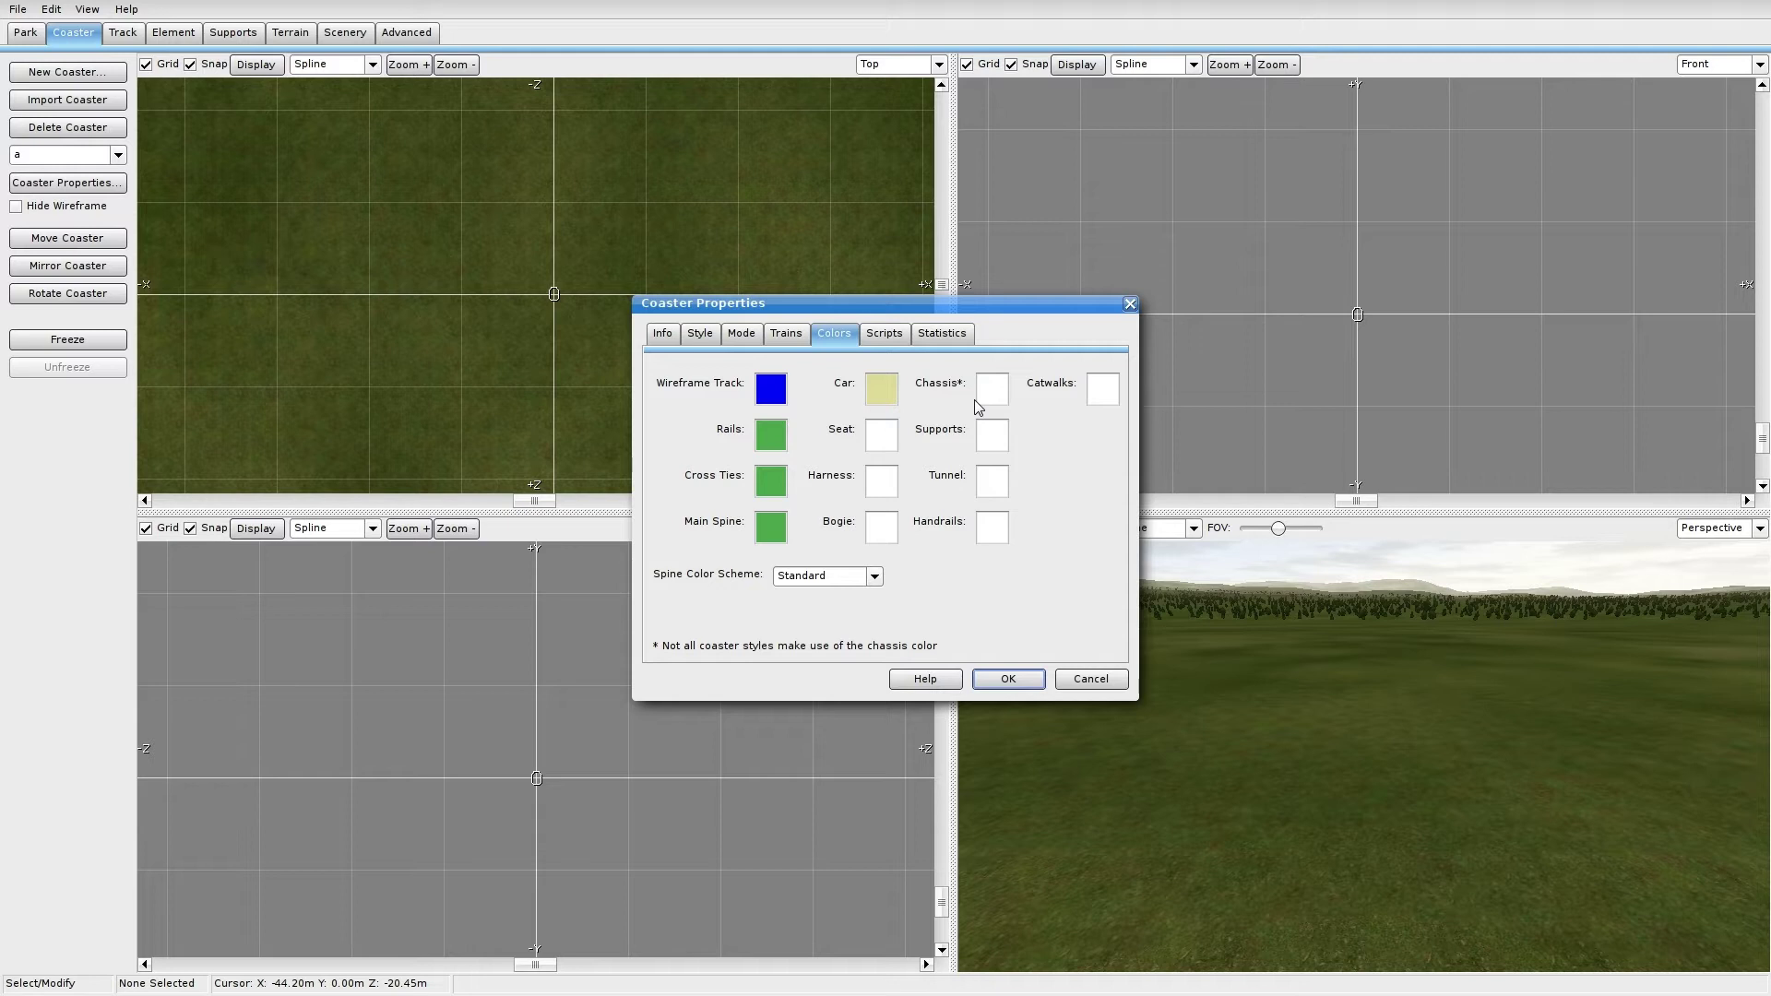
# Step: Color the coaster's seats light gray, about RGB 225, 225, 225
pyautogui.click(893, 432)
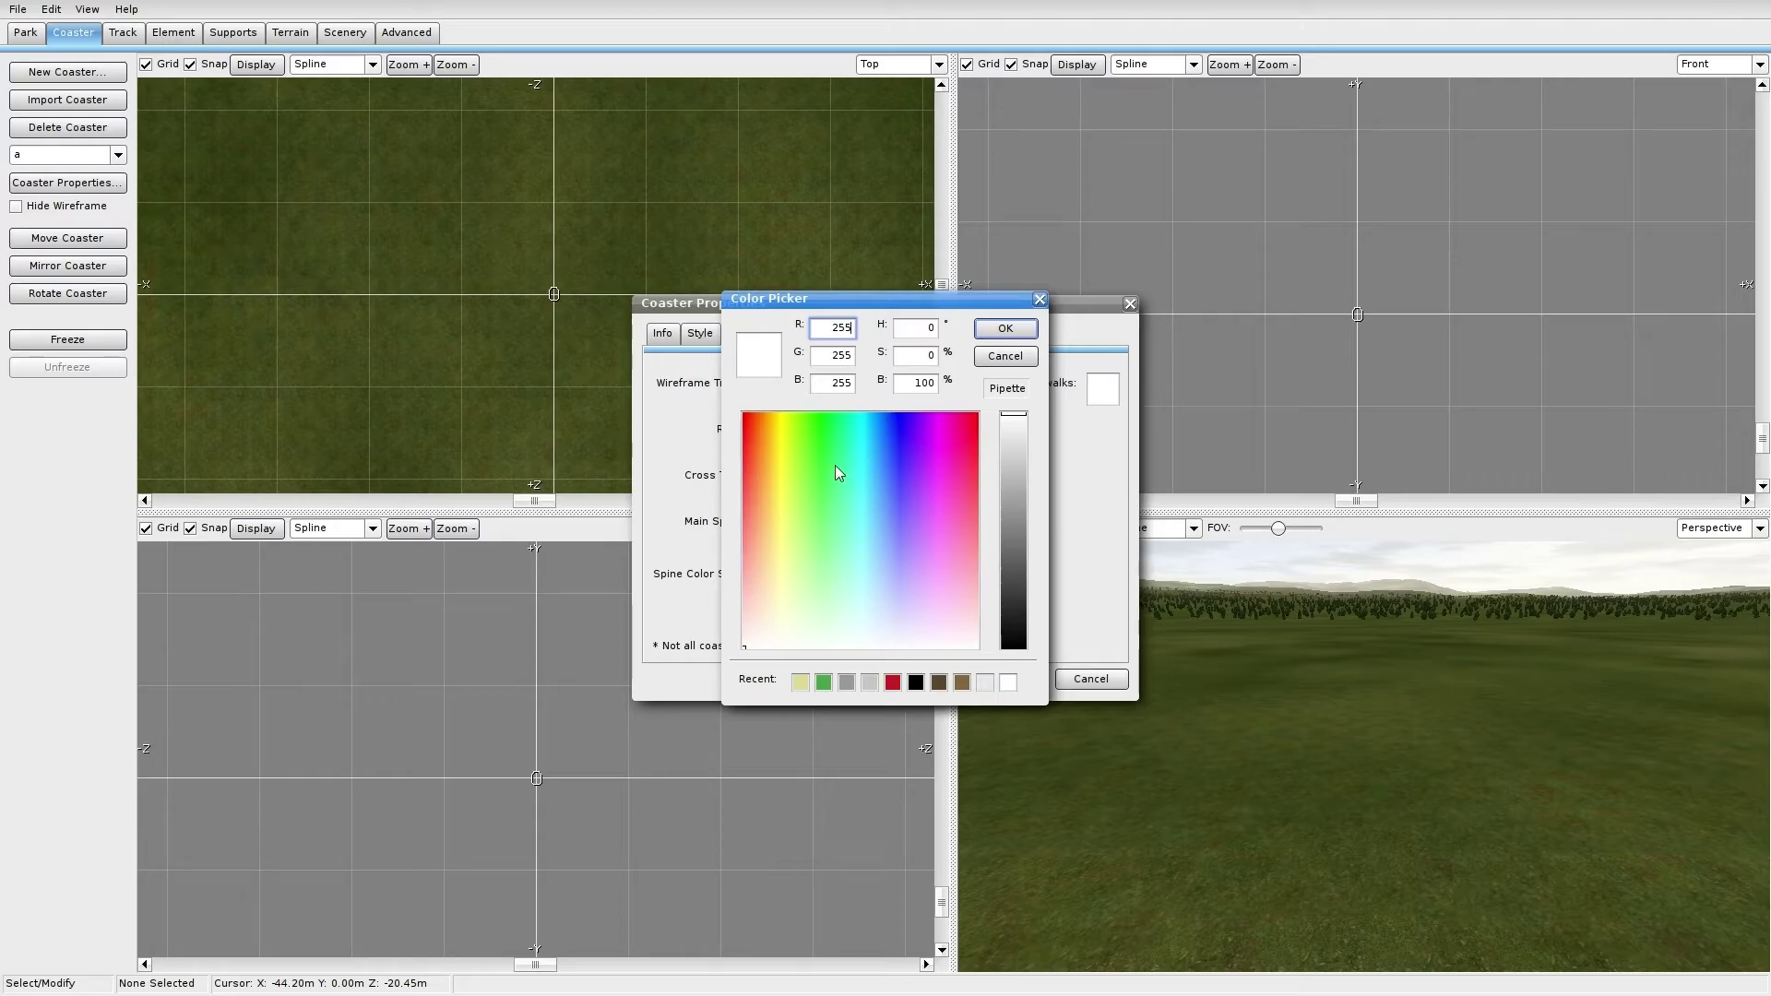
pyautogui.click(998, 355)
pyautogui.click(882, 434)
pyautogui.click(987, 360)
pyautogui.click(891, 448)
pyautogui.click(1005, 329)
pyautogui.click(891, 446)
pyautogui.moveTo(1014, 417)
pyautogui.mouseDown()
pyautogui.moveTo(1022, 452)
pyautogui.moveTo(1009, 440)
pyautogui.mouseUp()
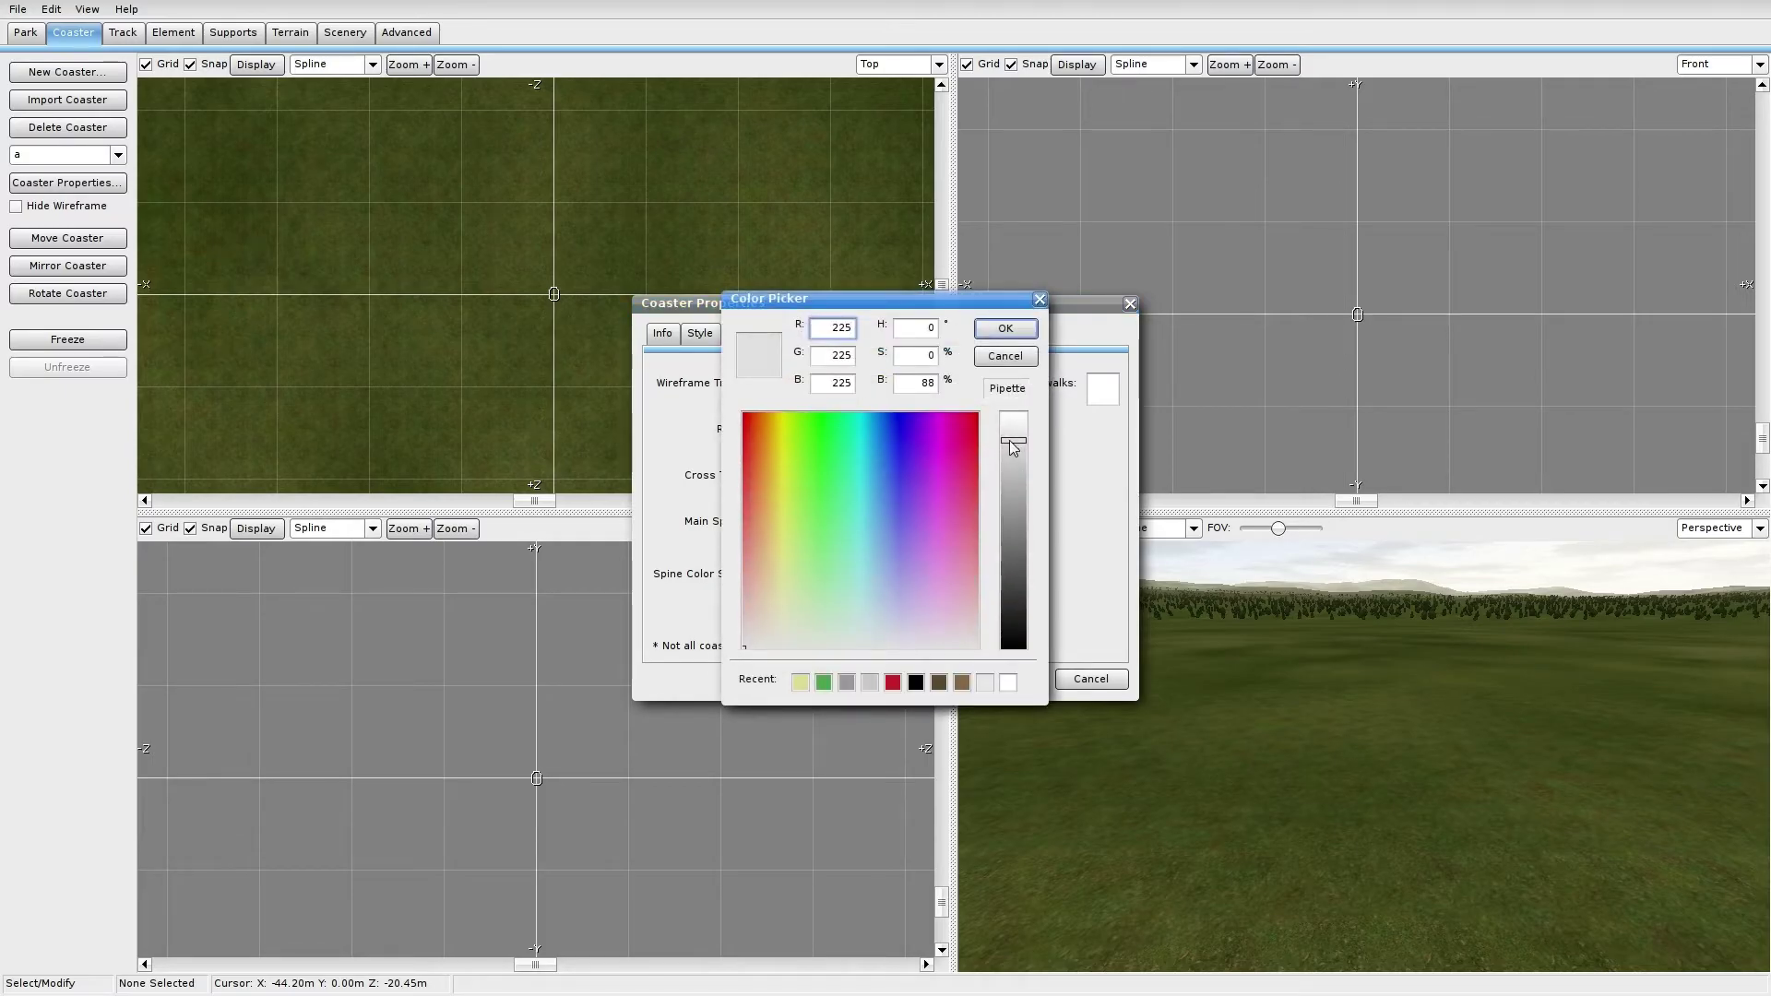
pyautogui.click(1007, 331)
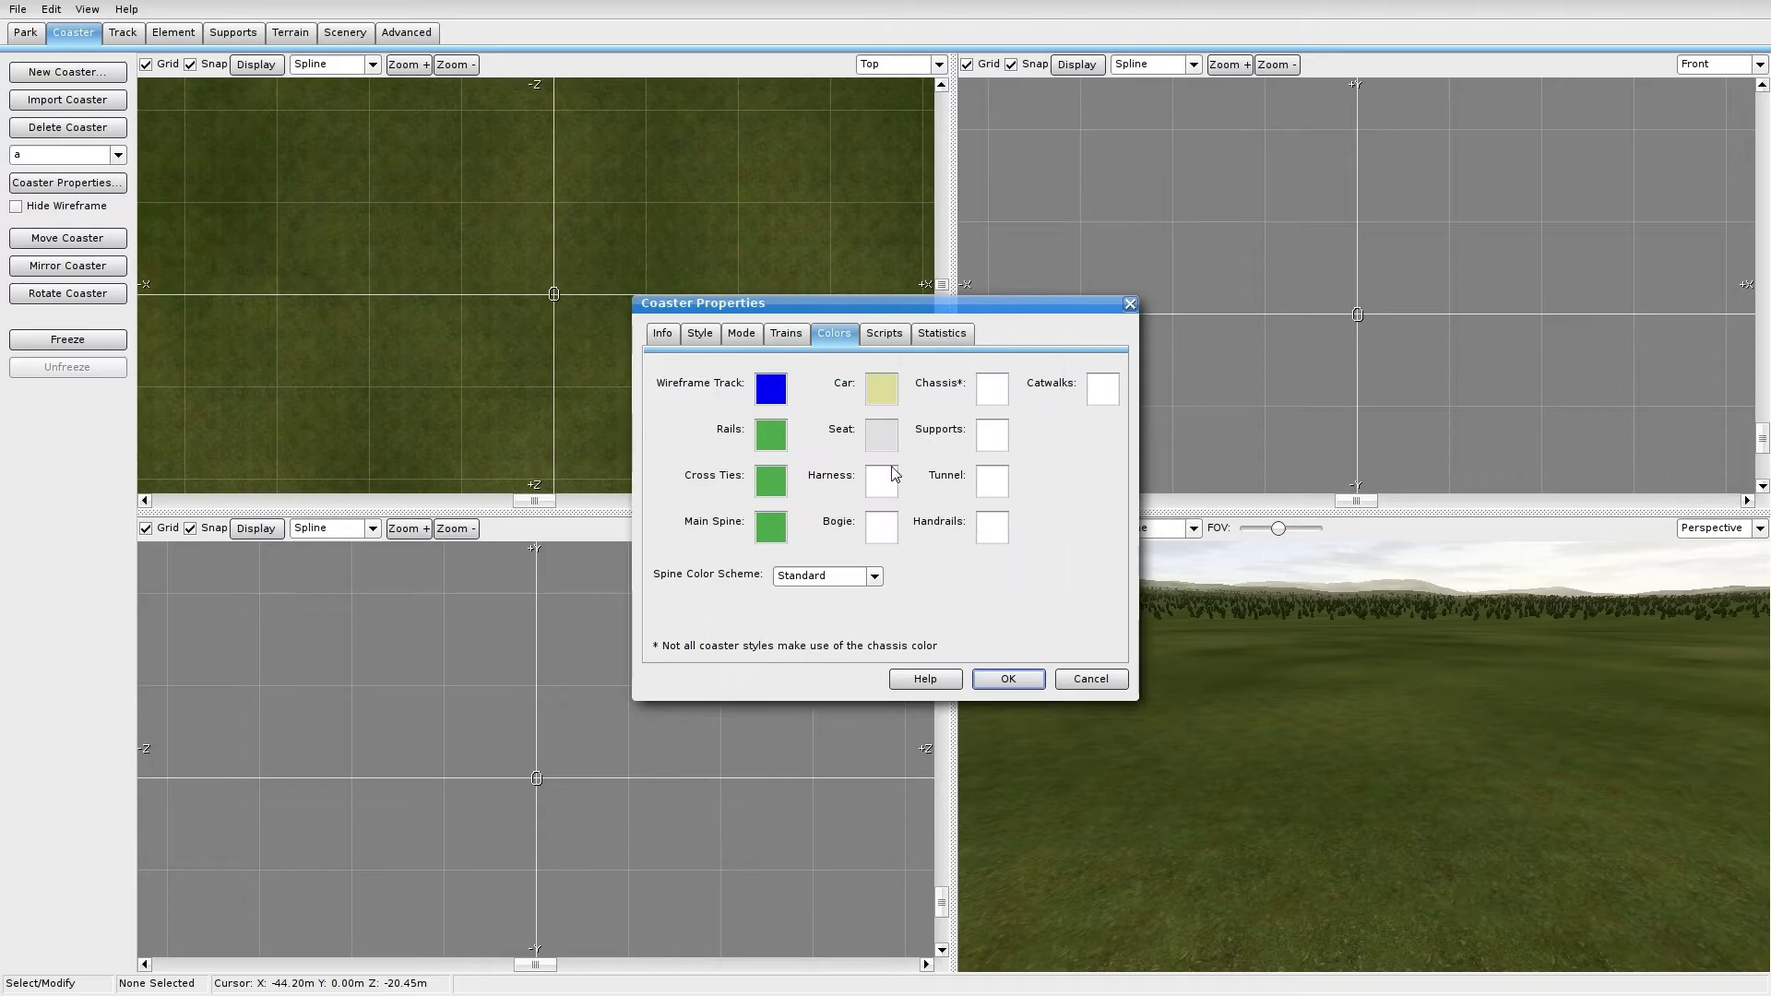
# Step: Color the coaster's harnesses red, RGB 196, 31, 31
pyautogui.click(895, 474)
pyautogui.moveTo(976, 561)
pyautogui.mouseDown()
pyautogui.moveTo(695, 413)
pyautogui.moveTo(655, 365)
pyautogui.moveTo(646, 473)
pyautogui.moveTo(644, 450)
pyautogui.mouseUp()
pyautogui.moveTo(998, 463)
pyautogui.mouseDown()
pyautogui.moveTo(1036, 512)
pyautogui.moveTo(1027, 467)
pyautogui.mouseUp()
pyautogui.click(1005, 329)
# Step: Color the coaster's bogies black
pyautogui.click(873, 528)
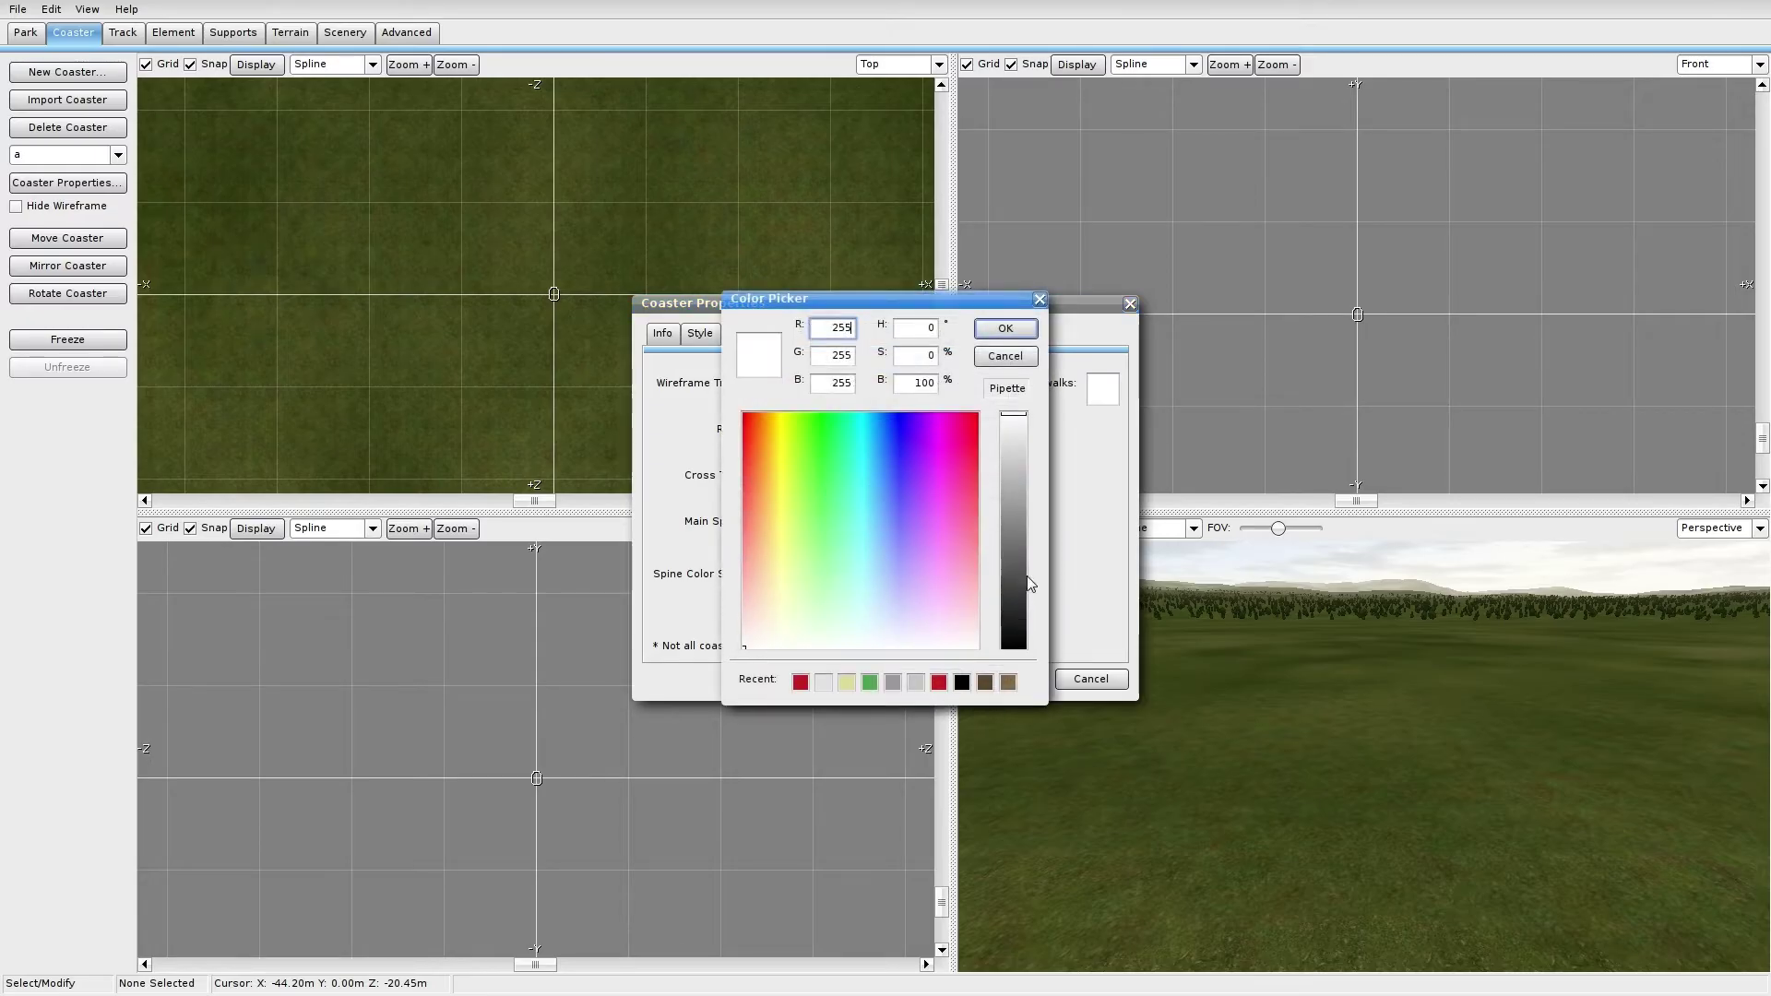
pyautogui.click(1026, 646)
pyautogui.moveTo(849, 584); pyautogui.dragTo(938, 403)
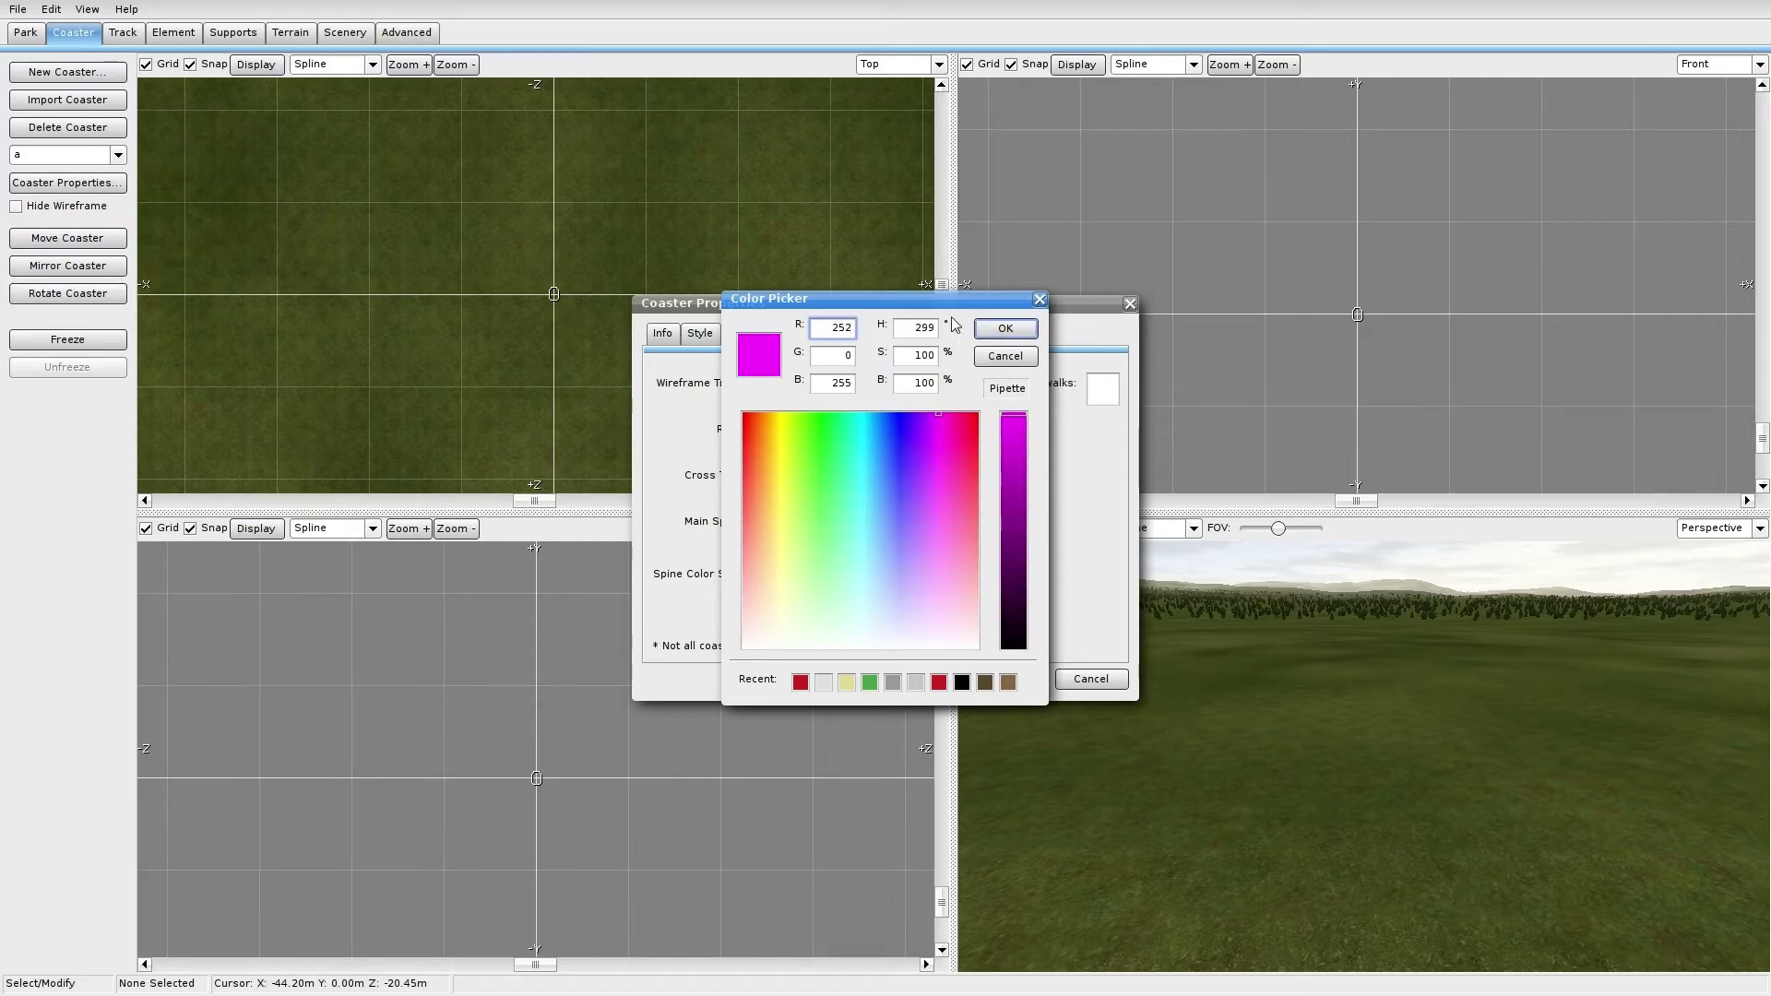
pyautogui.moveTo(765, 616); pyautogui.dragTo(728, 687)
pyautogui.moveTo(1004, 550); pyautogui.dragTo(1015, 705)
pyautogui.click(1004, 326)
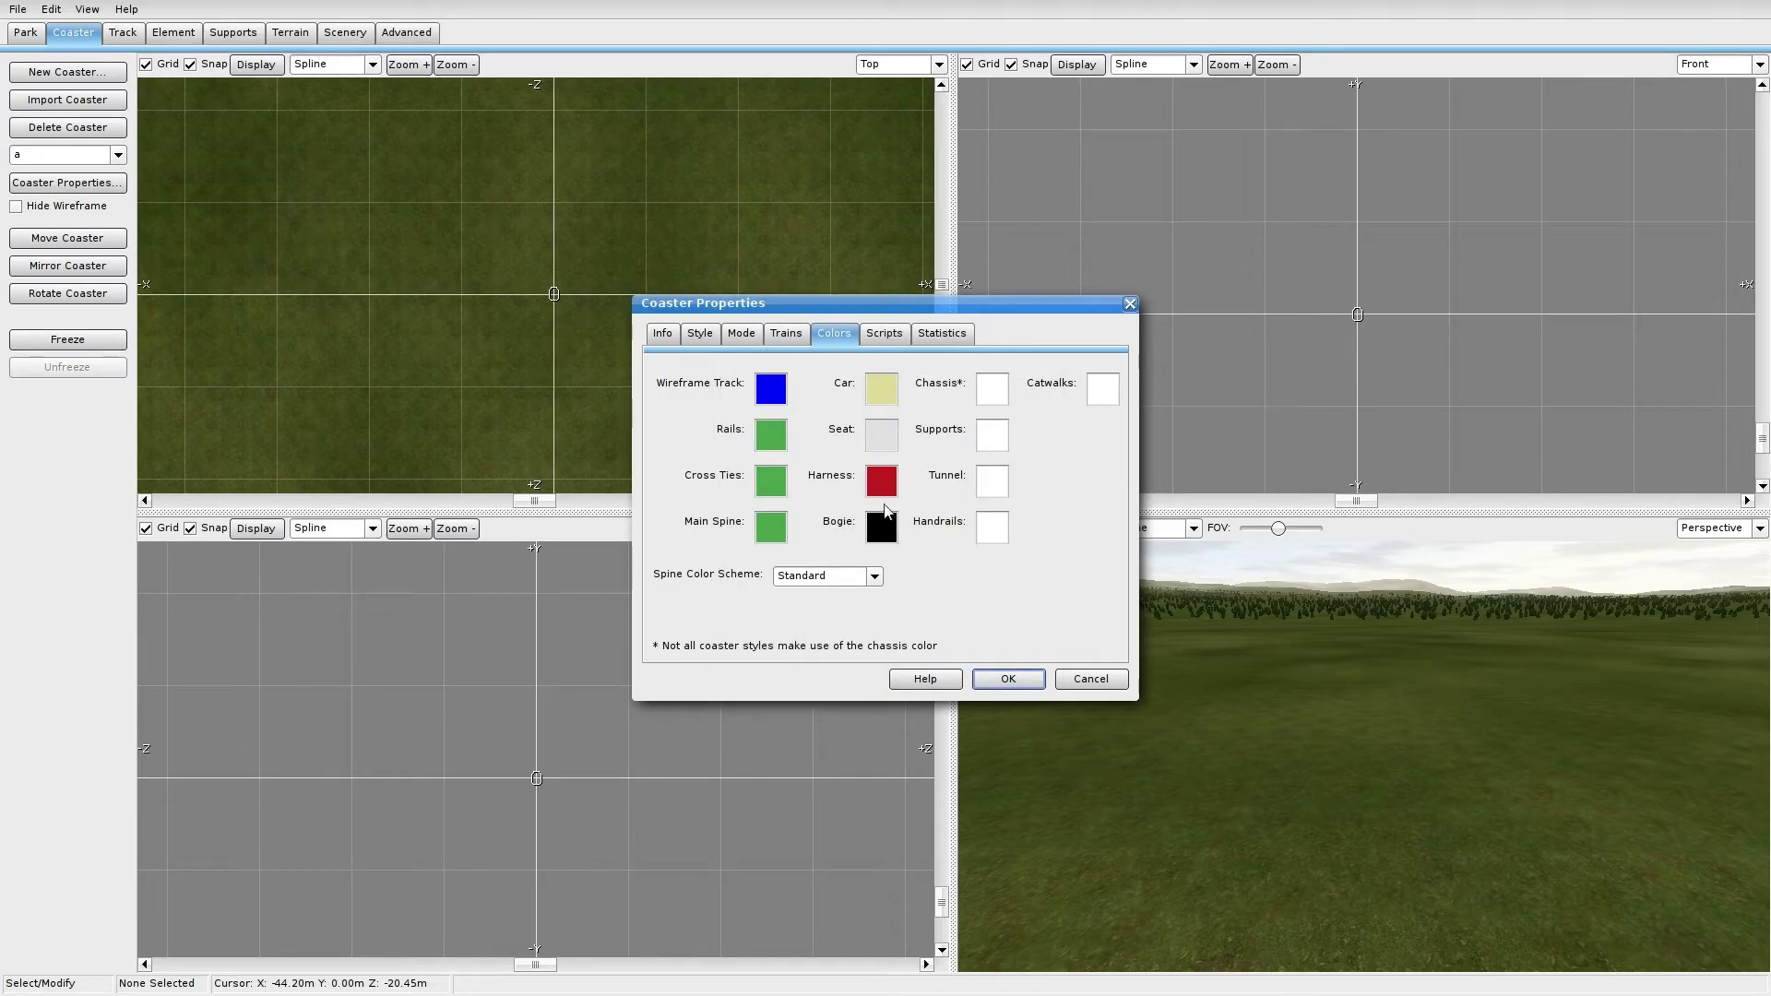
# Step: Color the coaster's chassis black by lowering the brightness fully
pyautogui.click(994, 402)
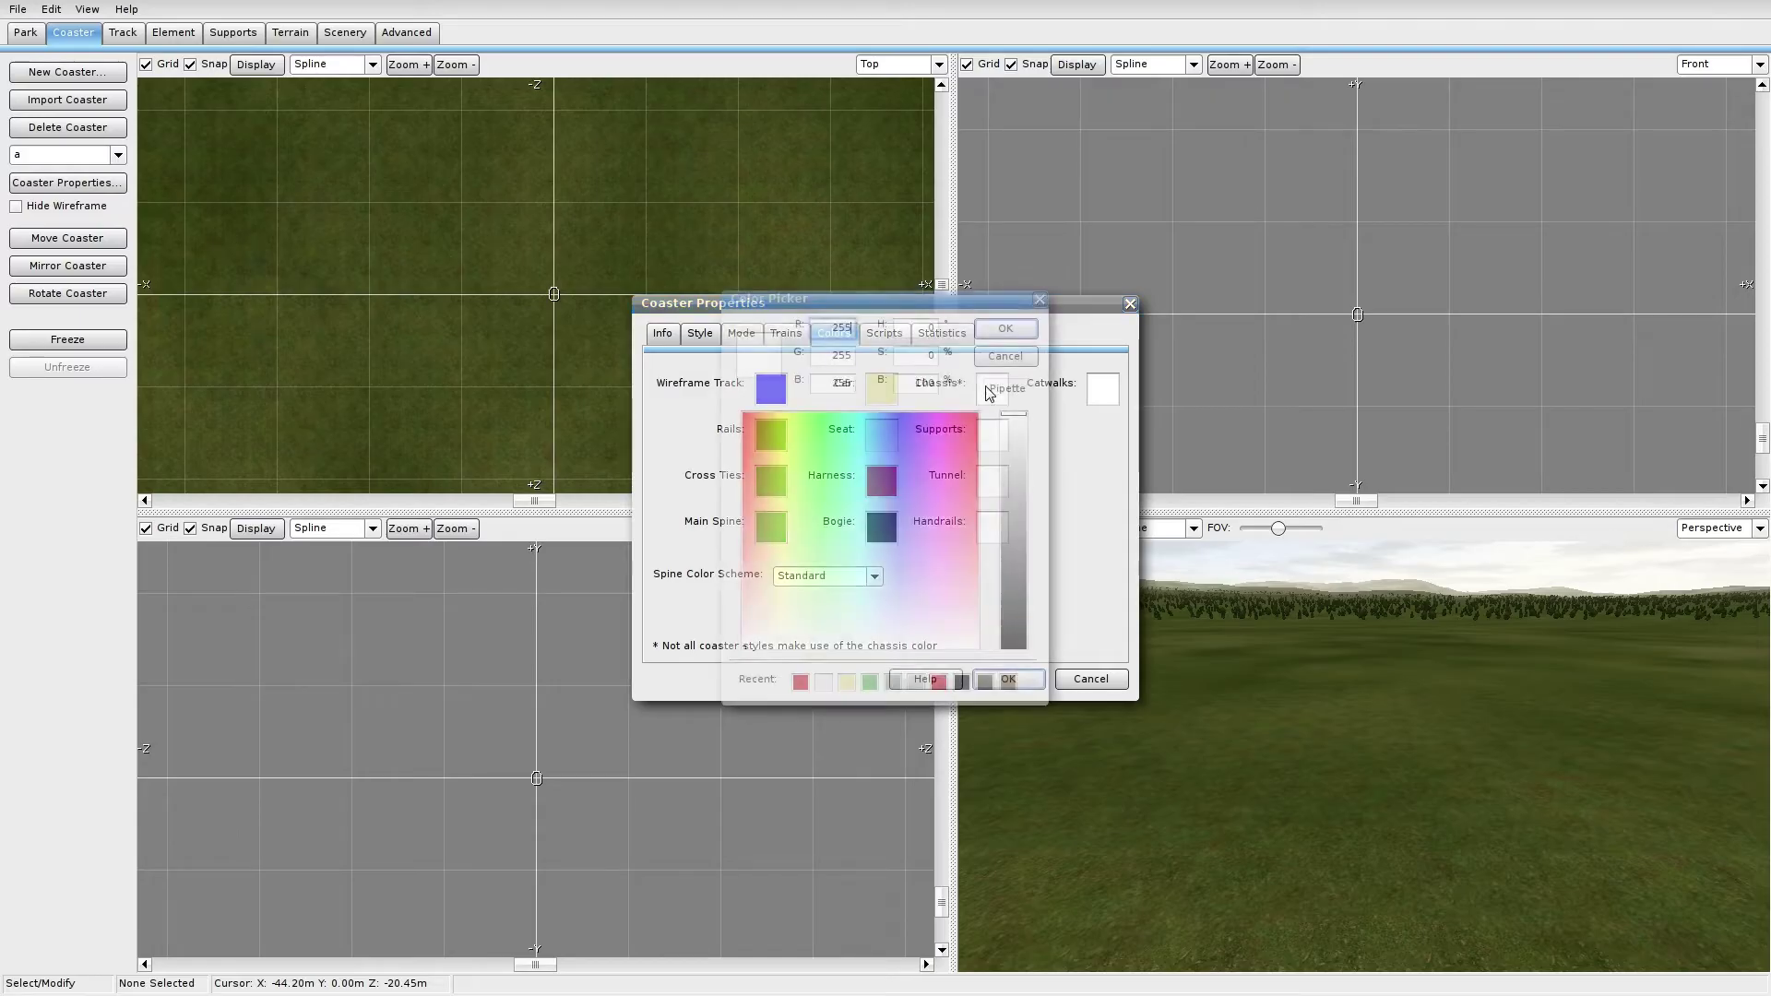
pyautogui.moveTo(1014, 469); pyautogui.dragTo(1010, 757)
pyautogui.click(1022, 330)
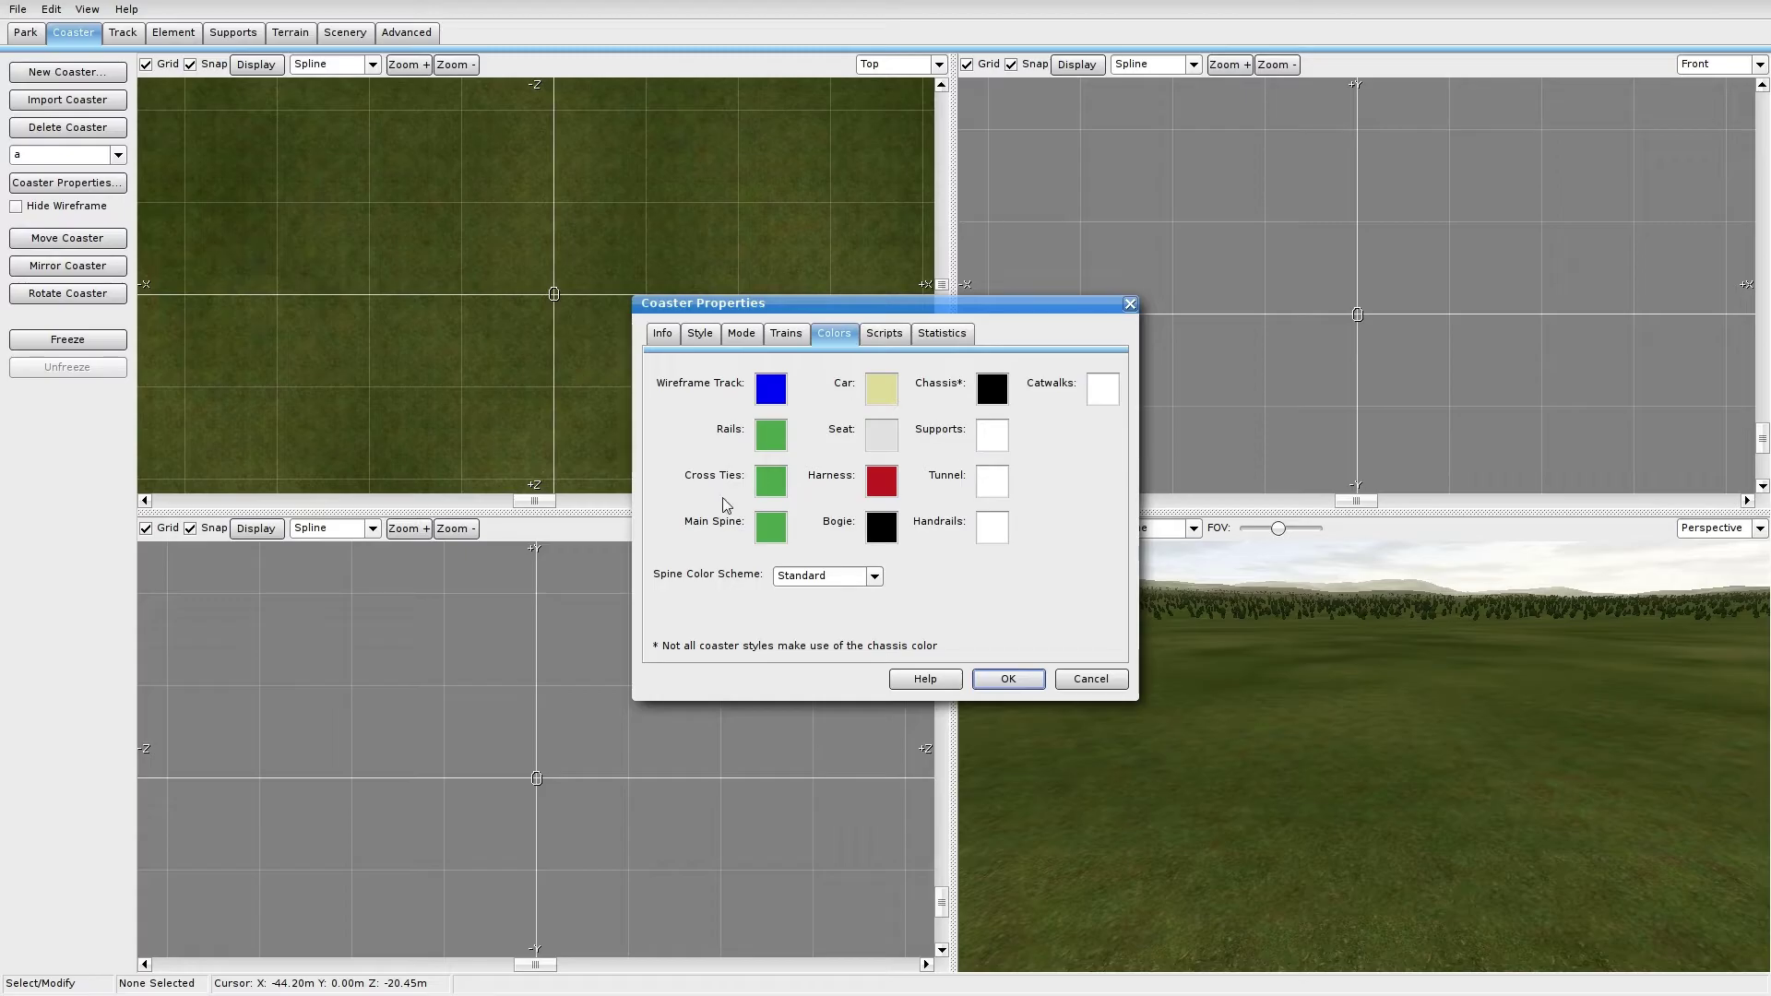
# Step: Color the supports with the recently used pale yellow, RGB 222, 218, 151
pyautogui.click(986, 439)
pyautogui.click(847, 682)
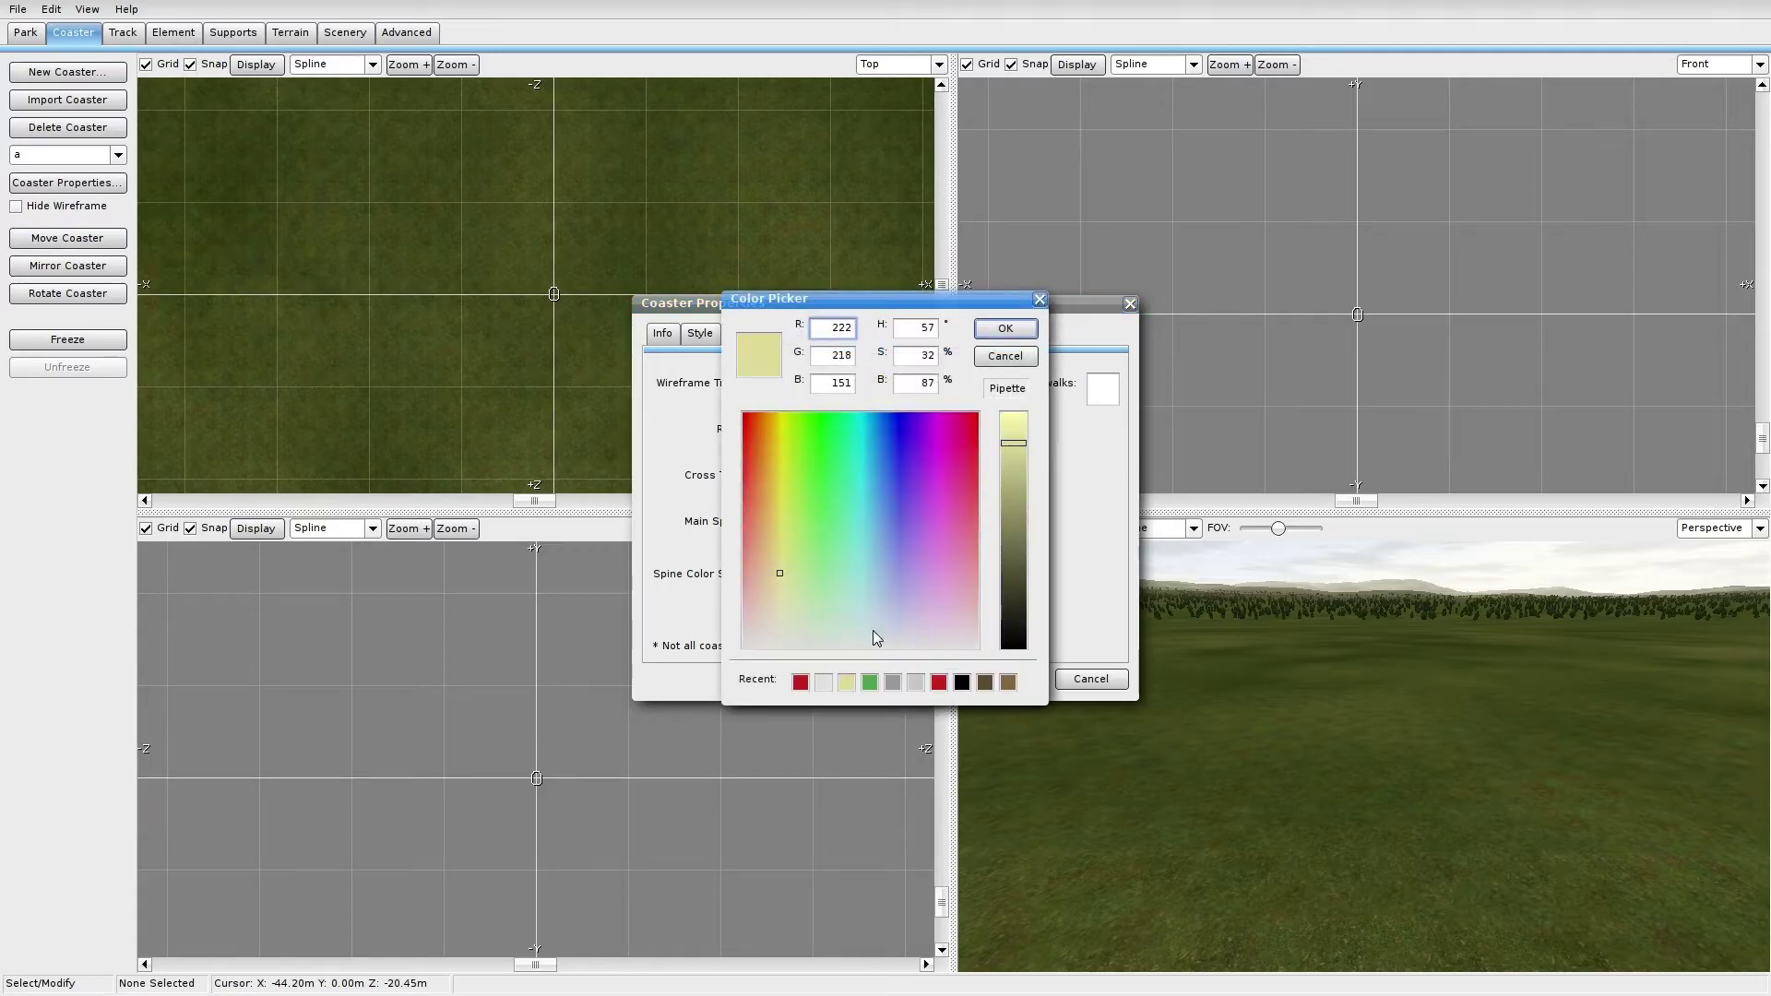
pyautogui.click(1005, 328)
# Step: Change the coaster's car color to a dark red
pyautogui.click(893, 380)
pyautogui.moveTo(789, 445); pyautogui.dragTo(699, 494)
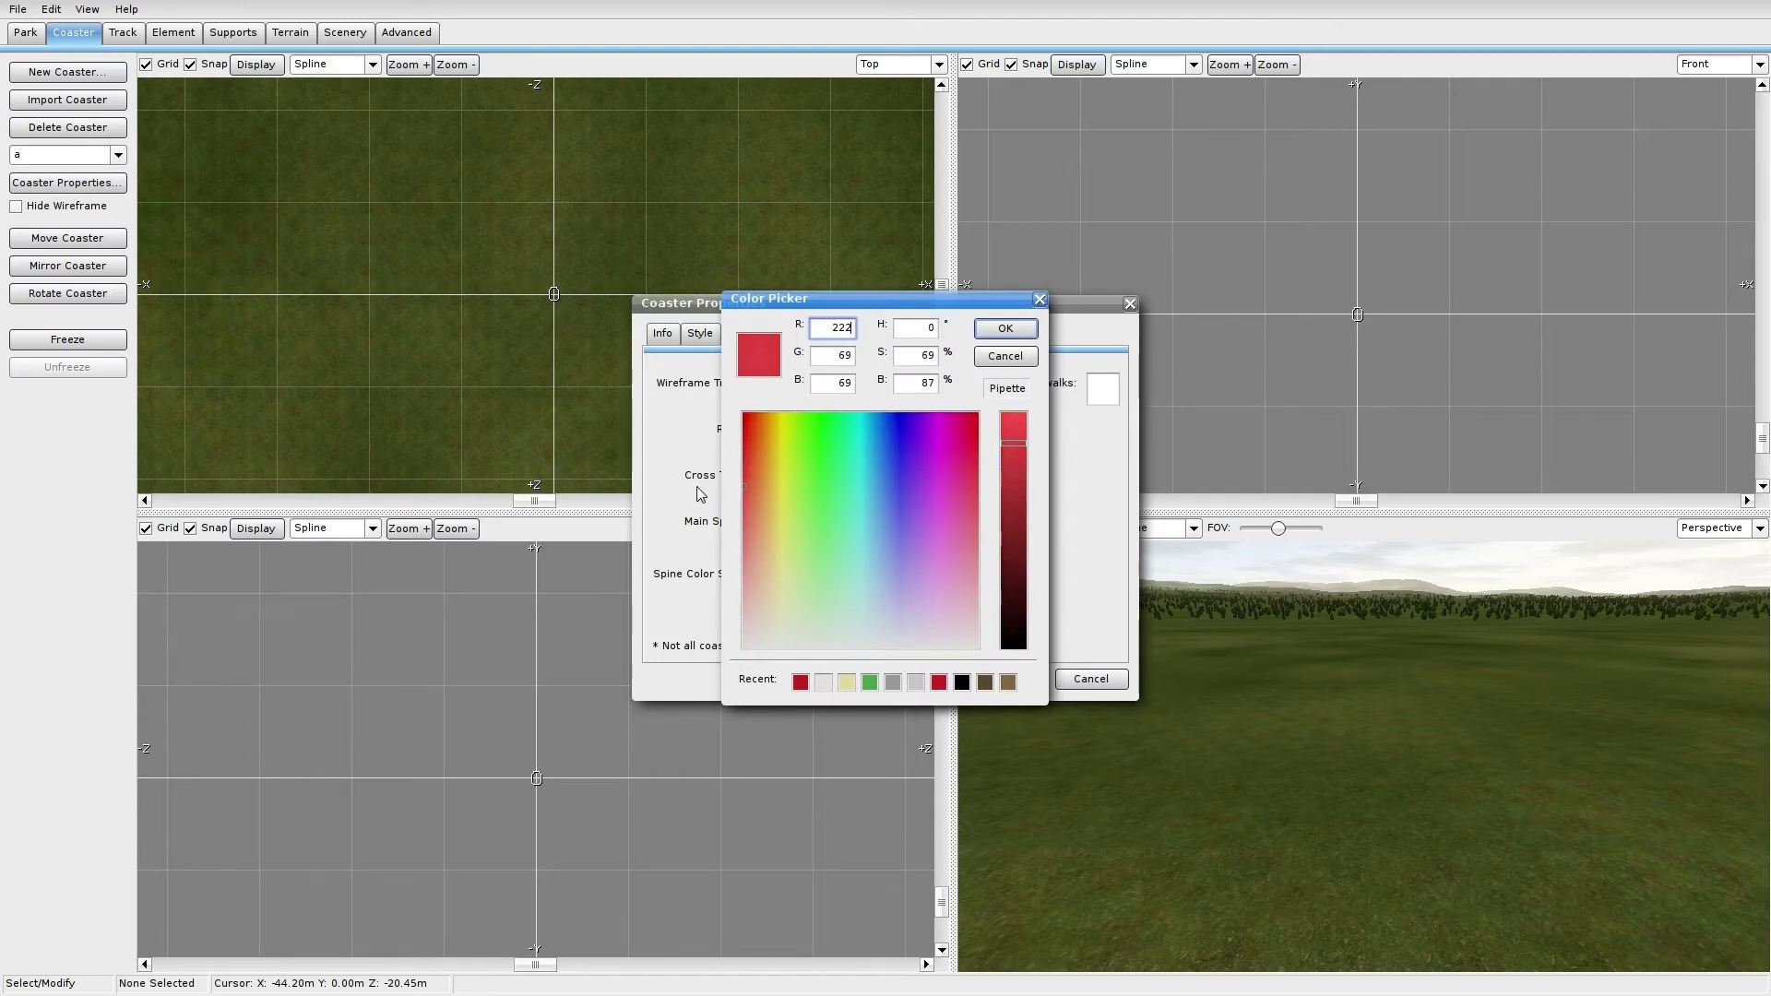
pyautogui.moveTo(1014, 482)
pyautogui.mouseDown()
pyautogui.moveTo(1019, 530)
pyautogui.moveTo(1015, 506)
pyautogui.mouseUp()
pyautogui.click(1000, 331)
# Step: Color the coaster's harnesses with the recently used green, RGB 75, 161, 77
pyautogui.click(884, 480)
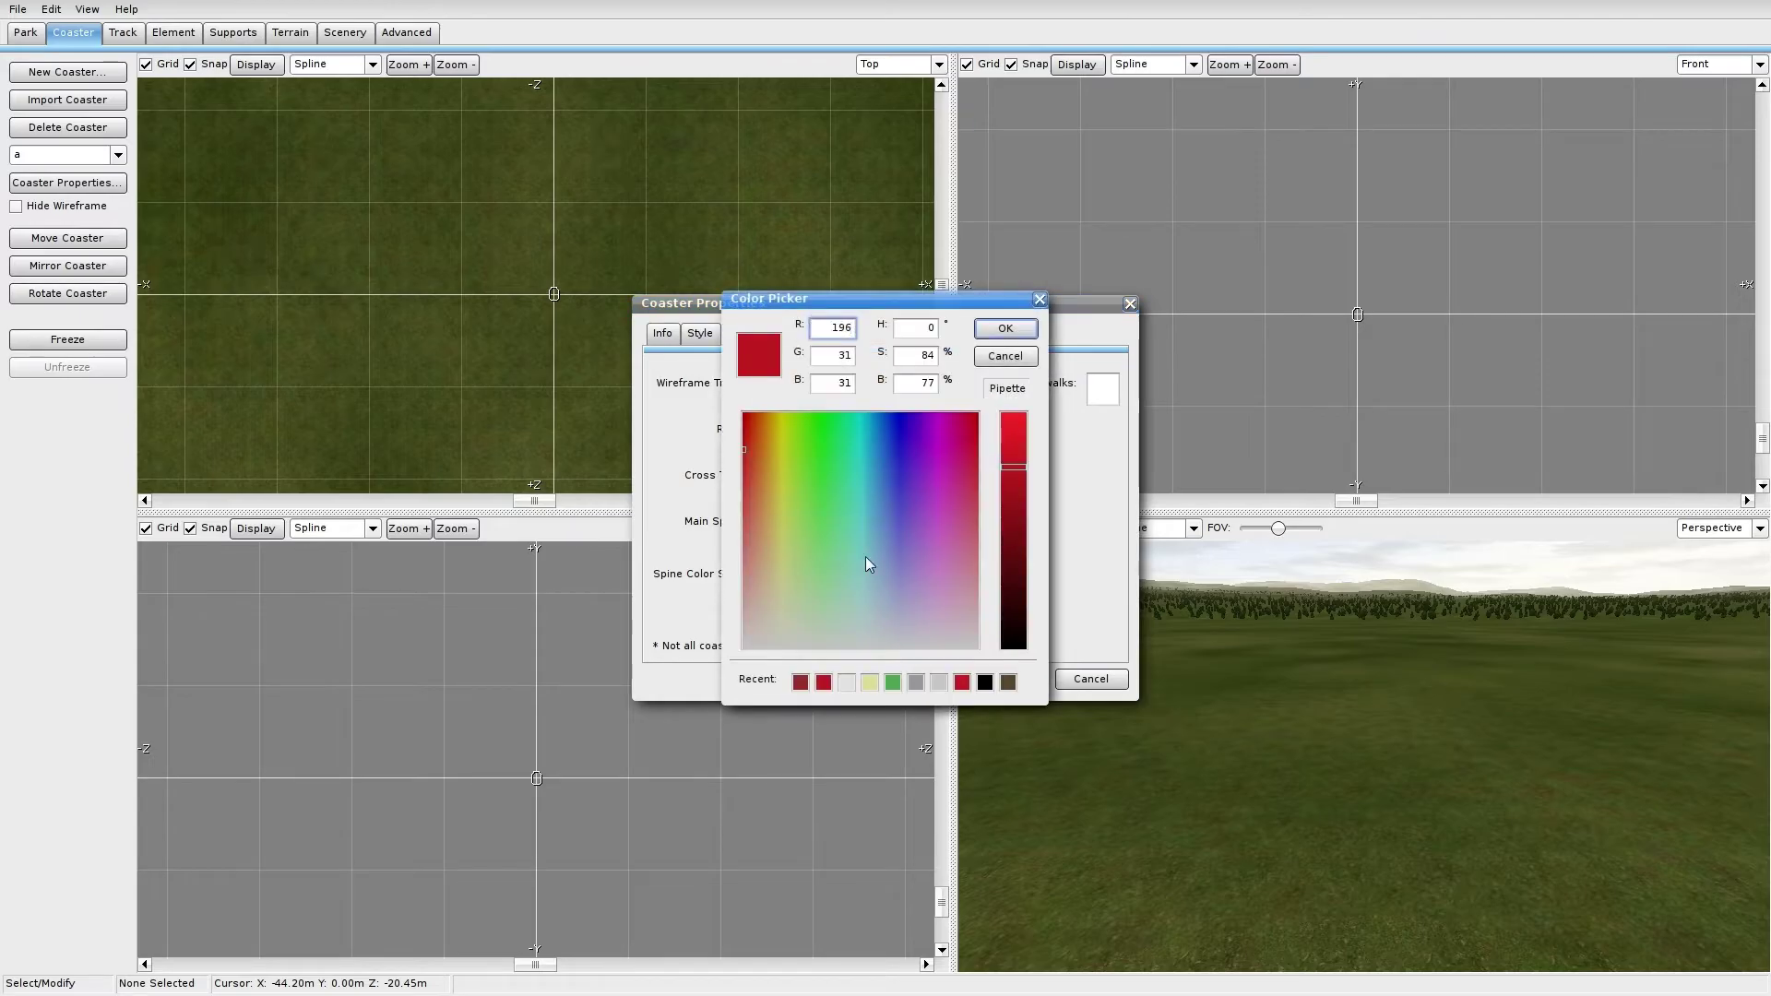
pyautogui.moveTo(784, 459); pyautogui.dragTo(823, 489)
pyautogui.click(1005, 329)
pyautogui.click(887, 483)
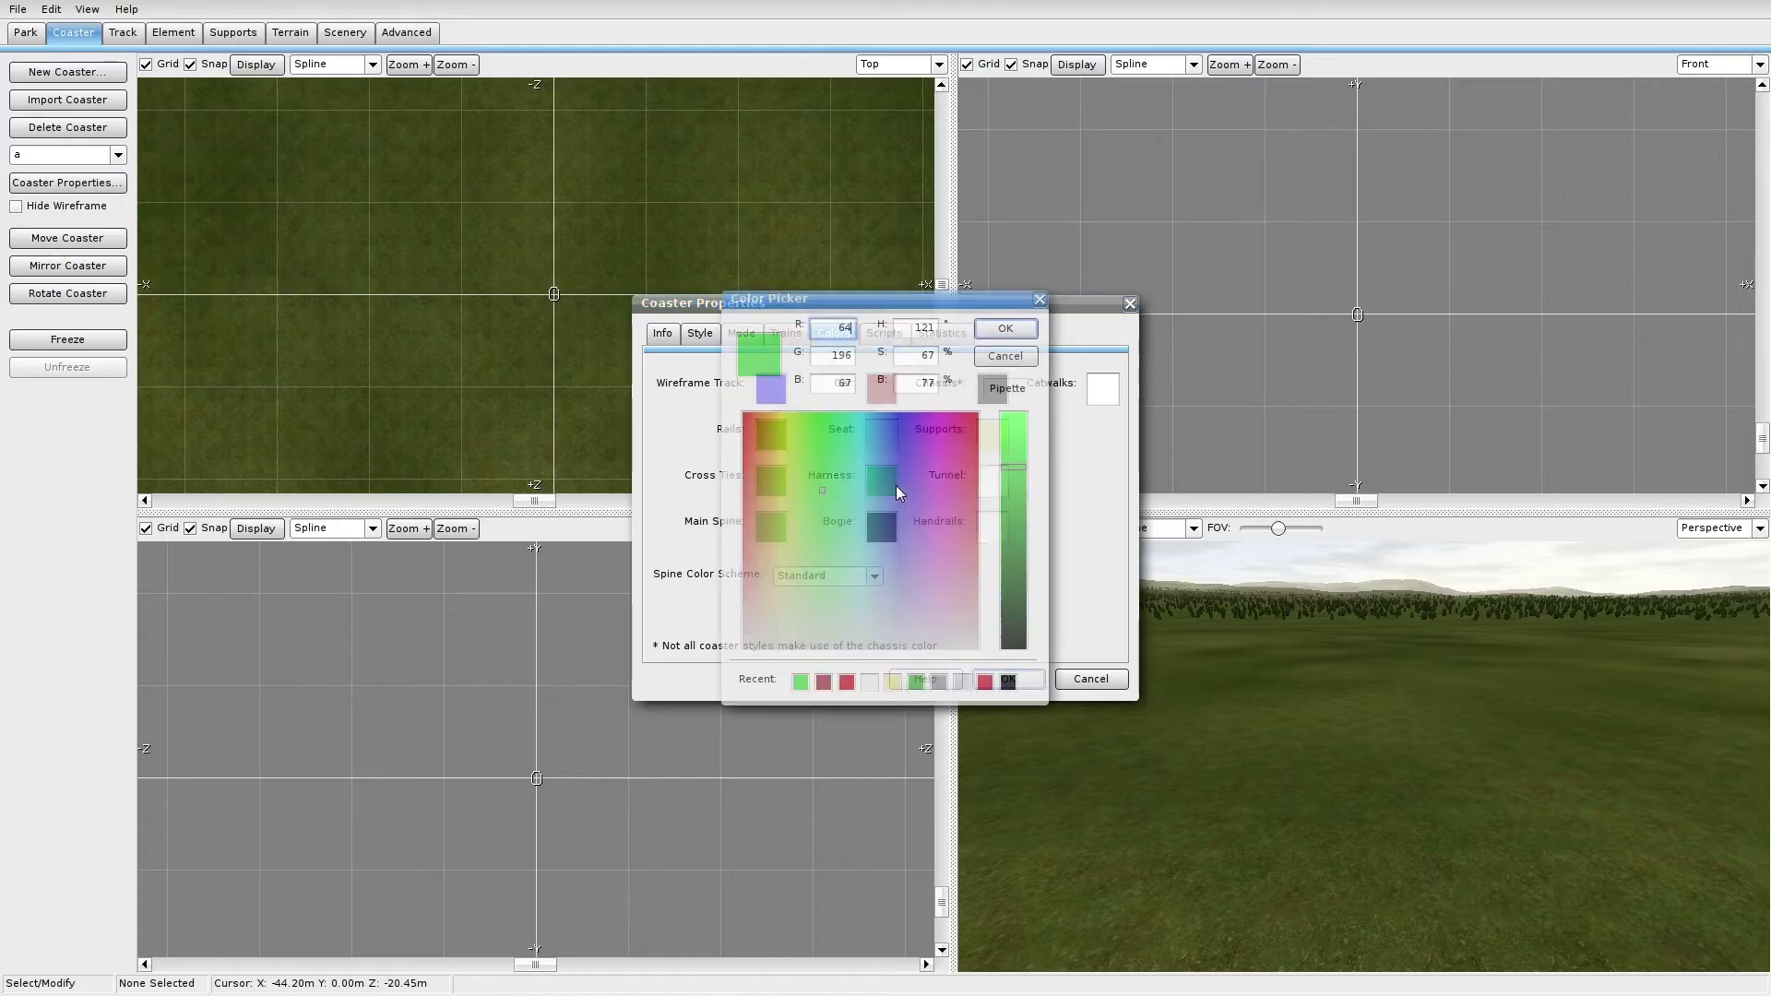
pyautogui.click(916, 682)
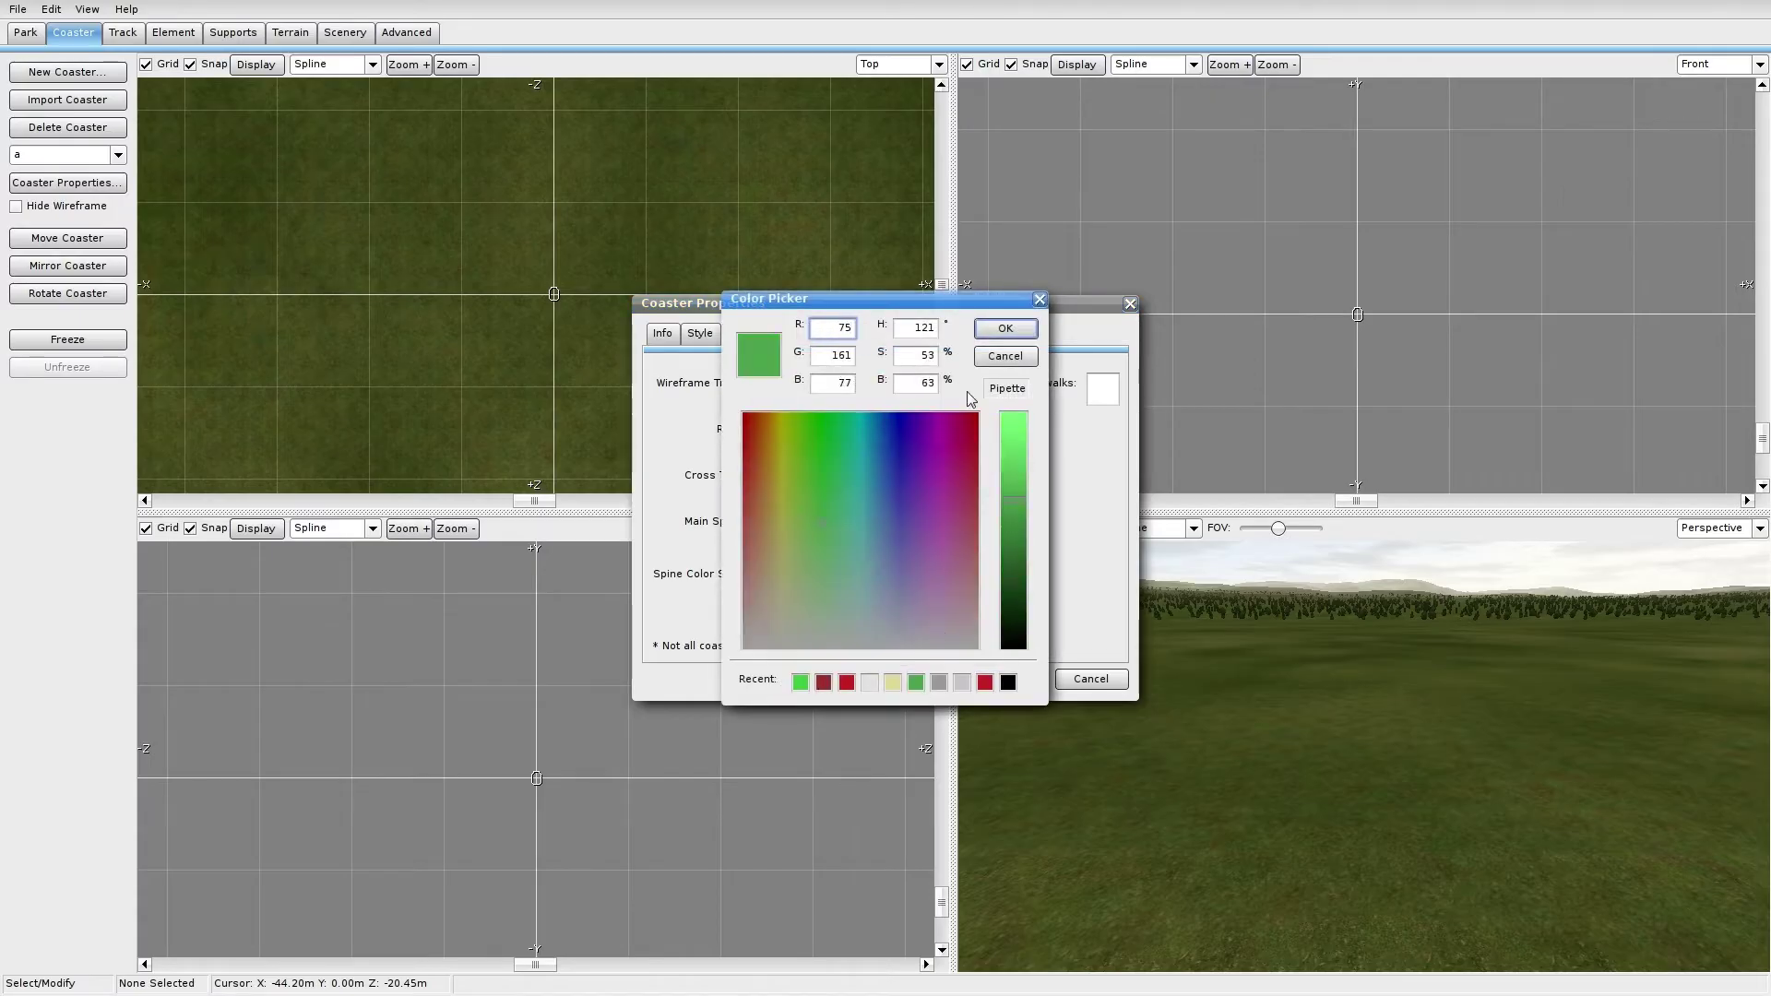
pyautogui.click(1005, 329)
# Step: Color the tunnel black and the handrails with the recently used green, RGB 75, 161, 77
pyautogui.click(992, 479)
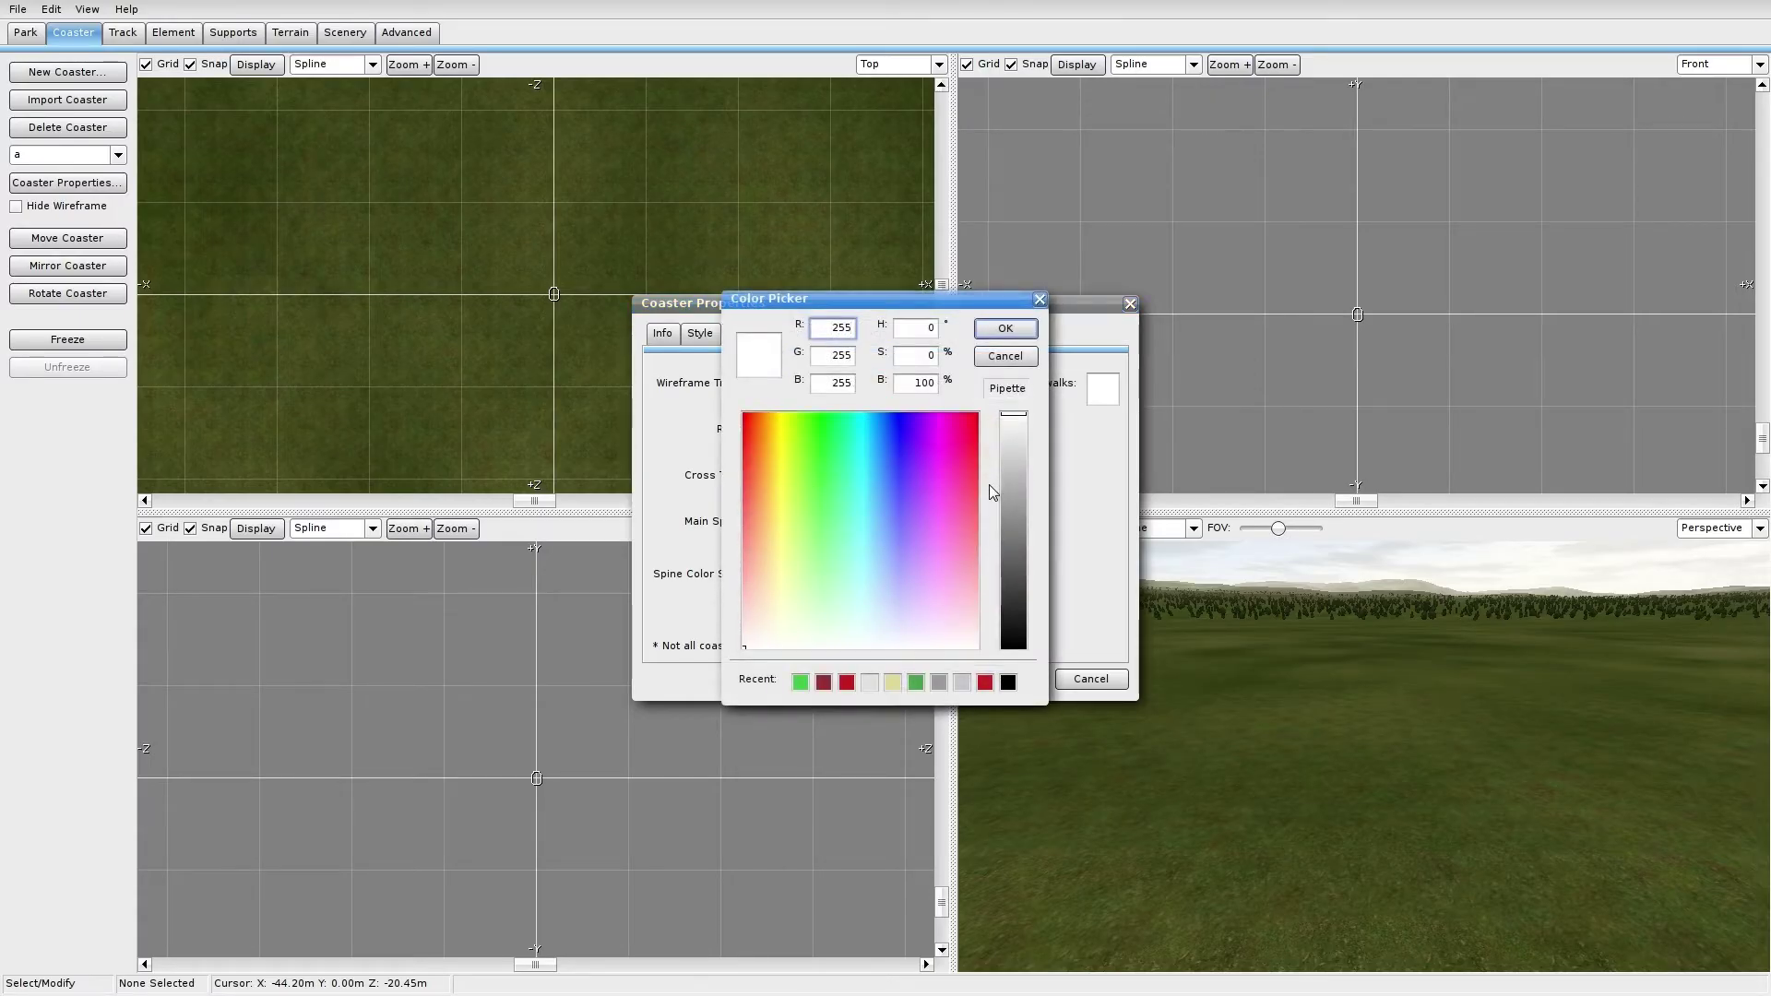
pyautogui.click(1007, 683)
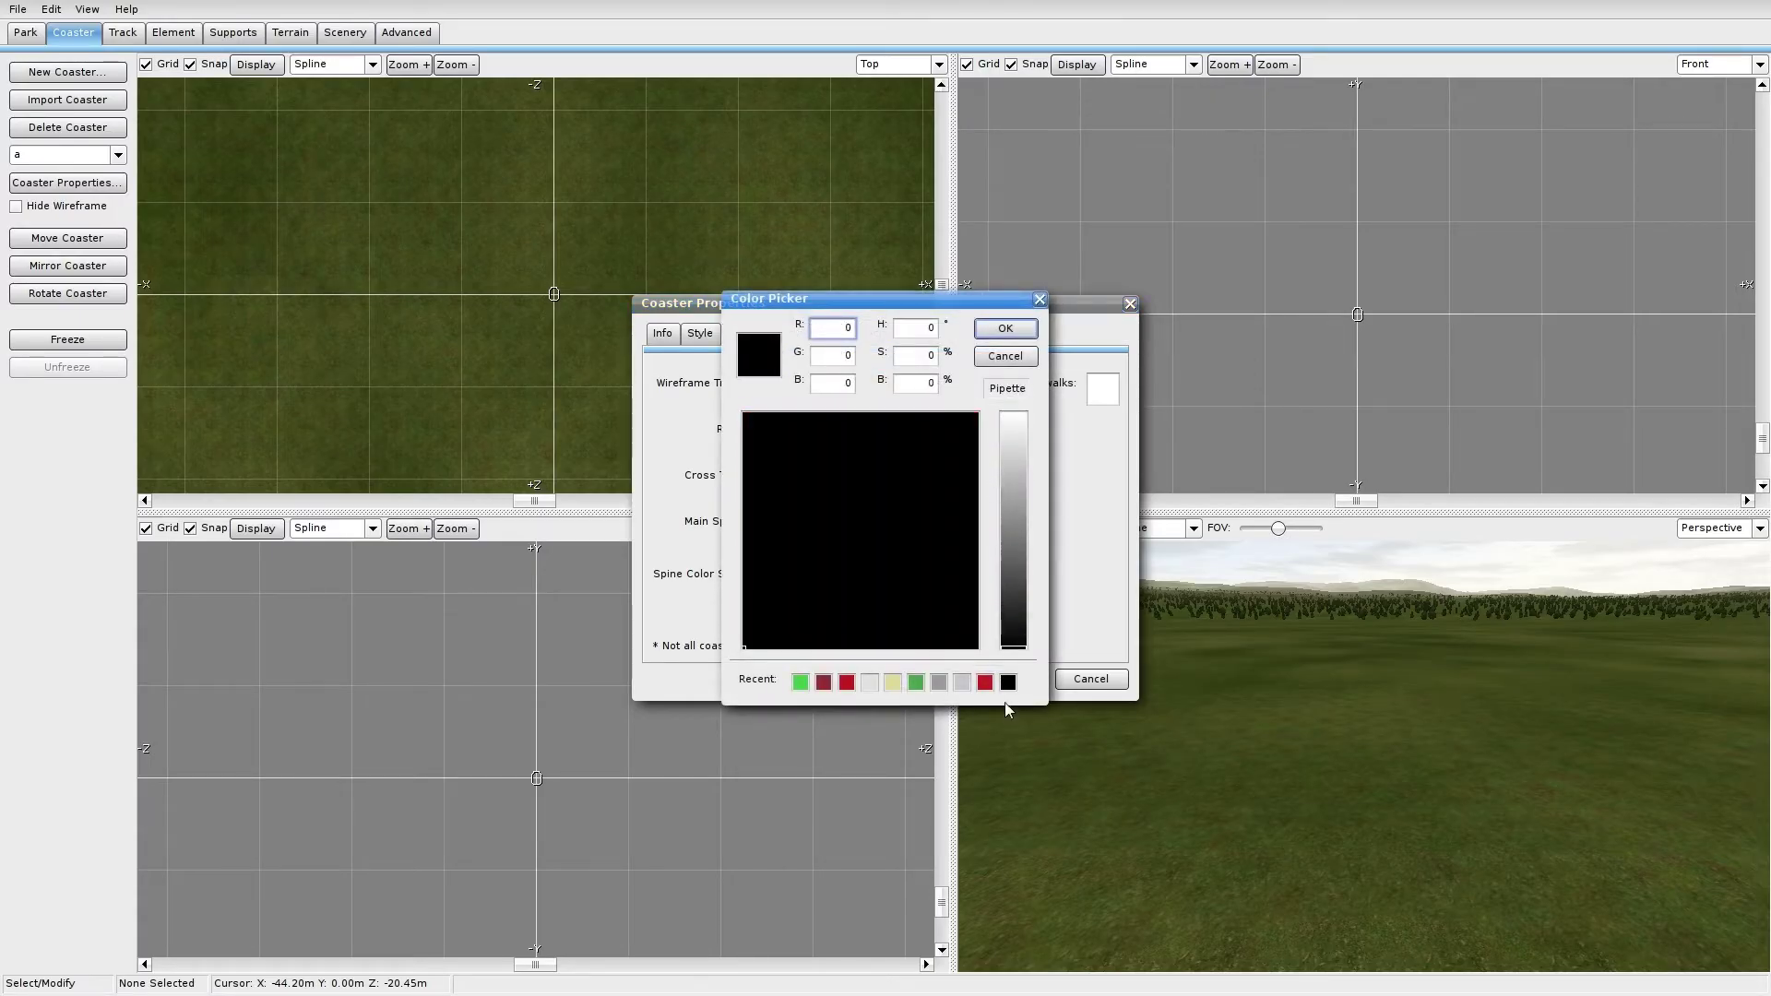
pyautogui.click(1001, 331)
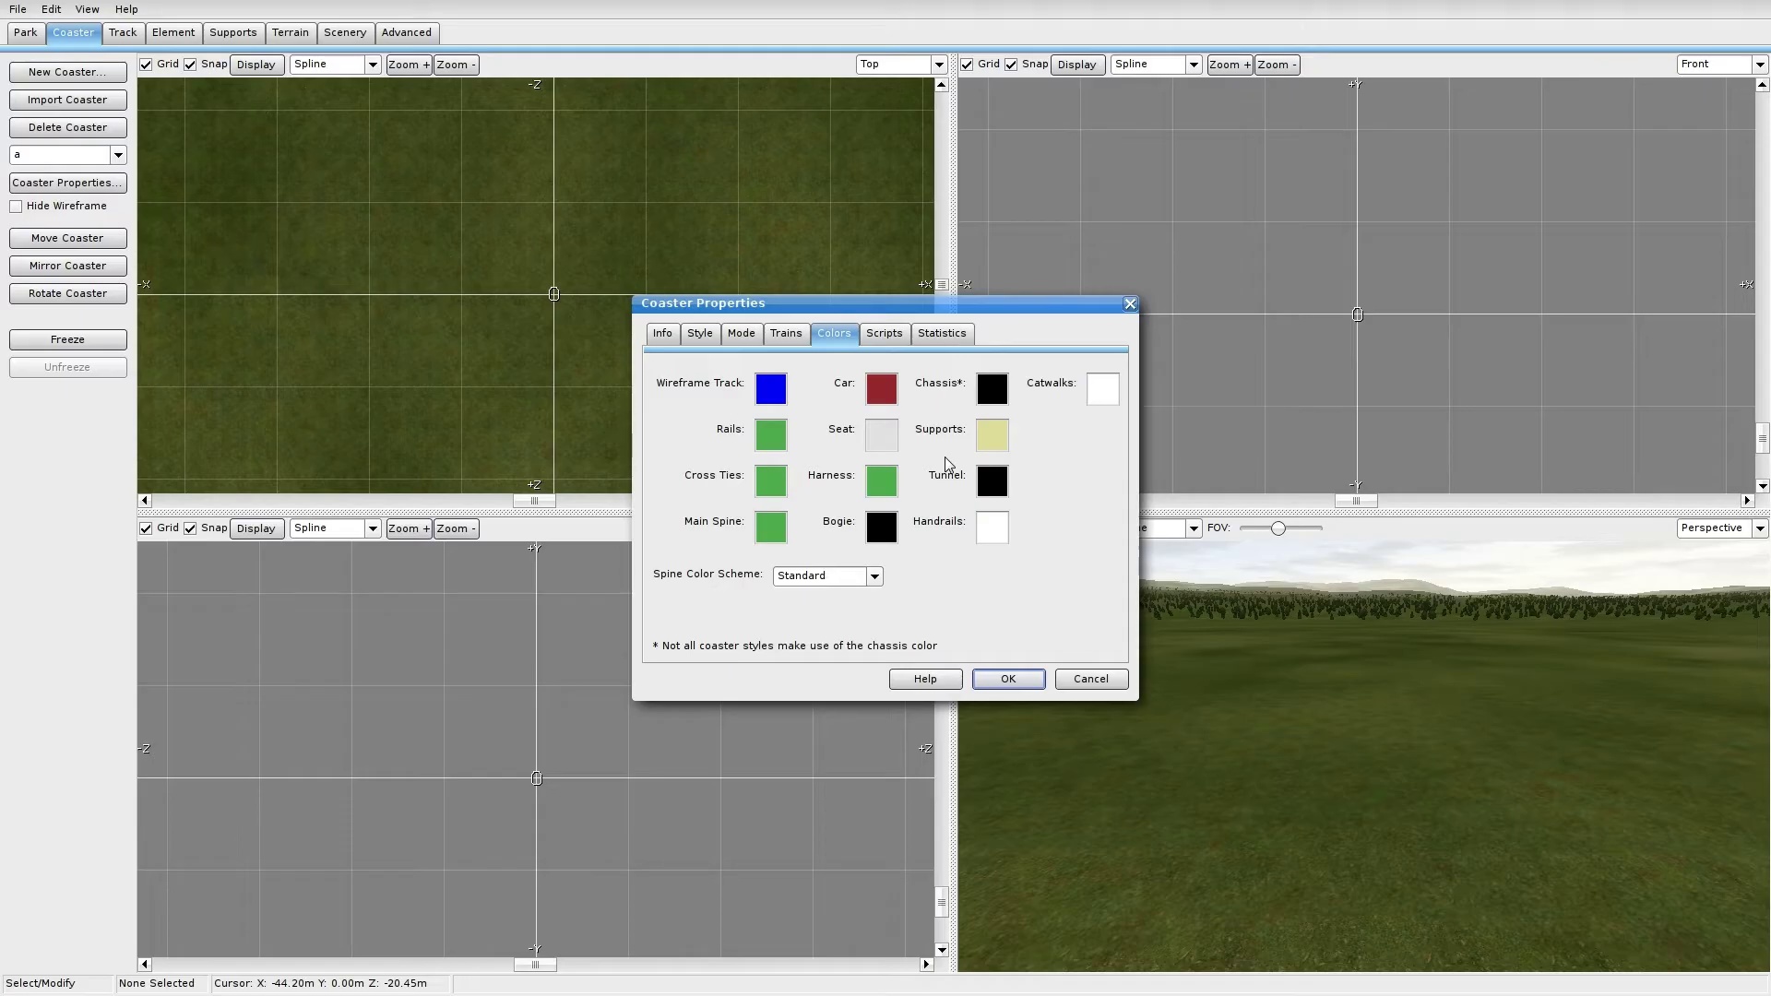
pyautogui.click(993, 527)
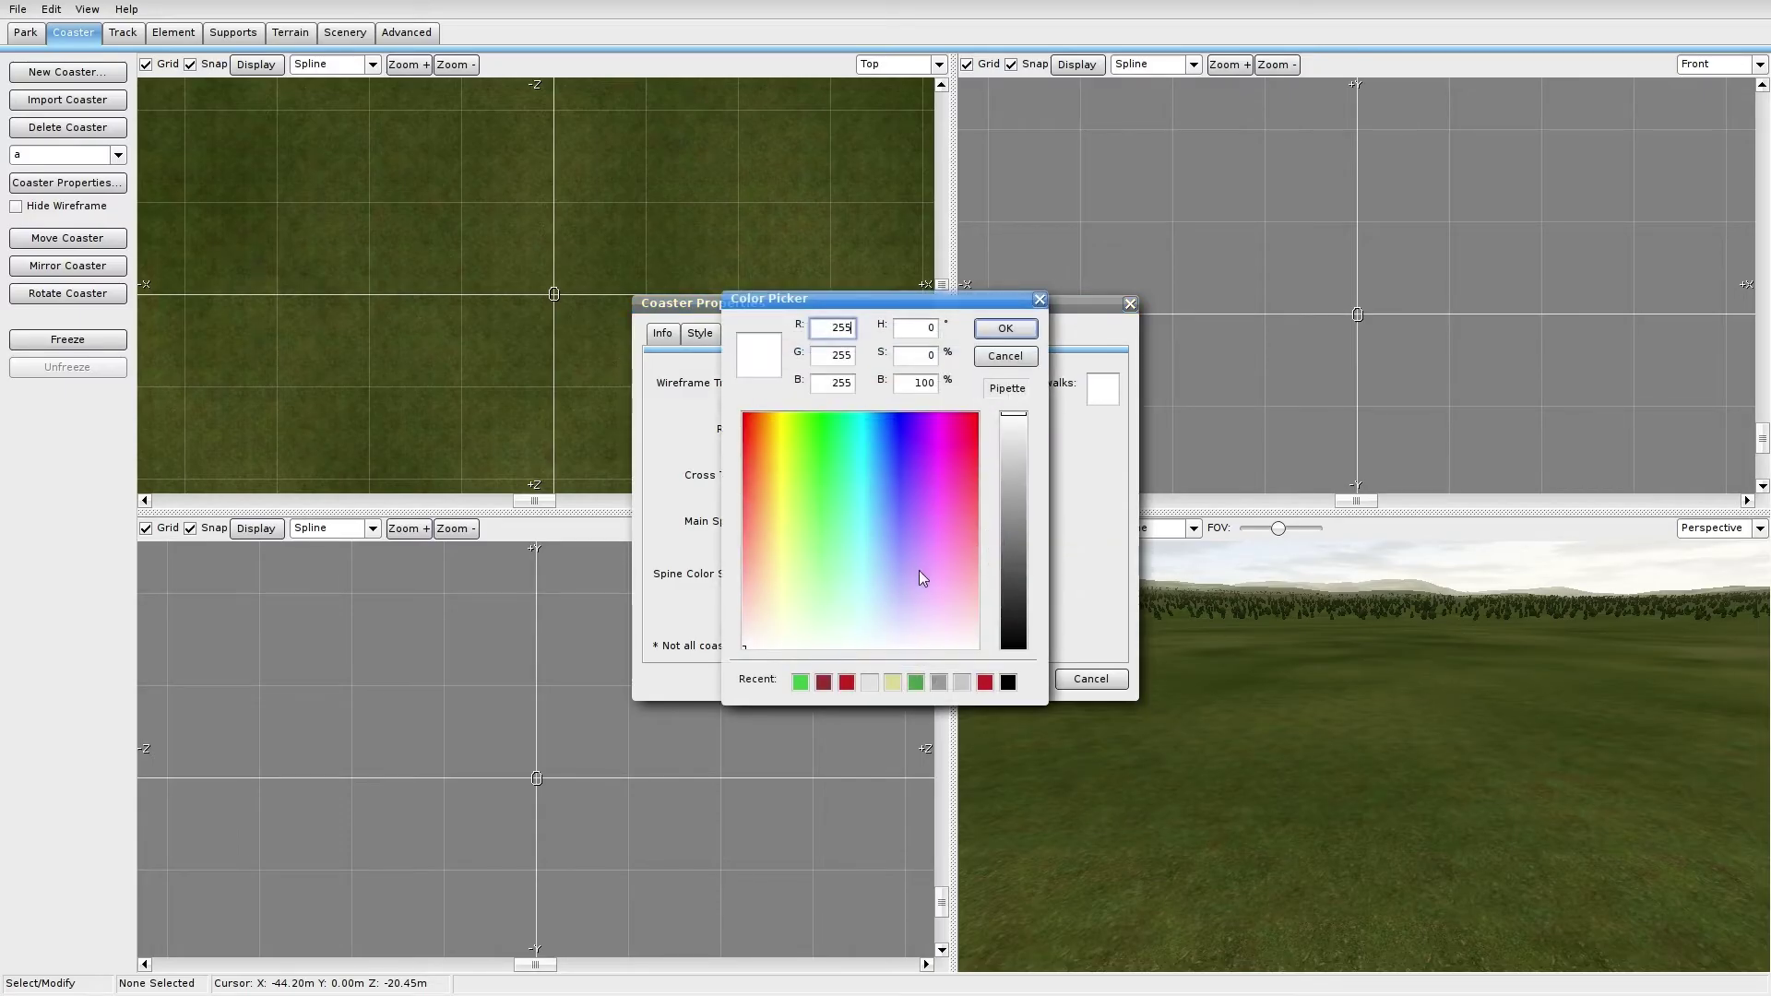
pyautogui.click(916, 682)
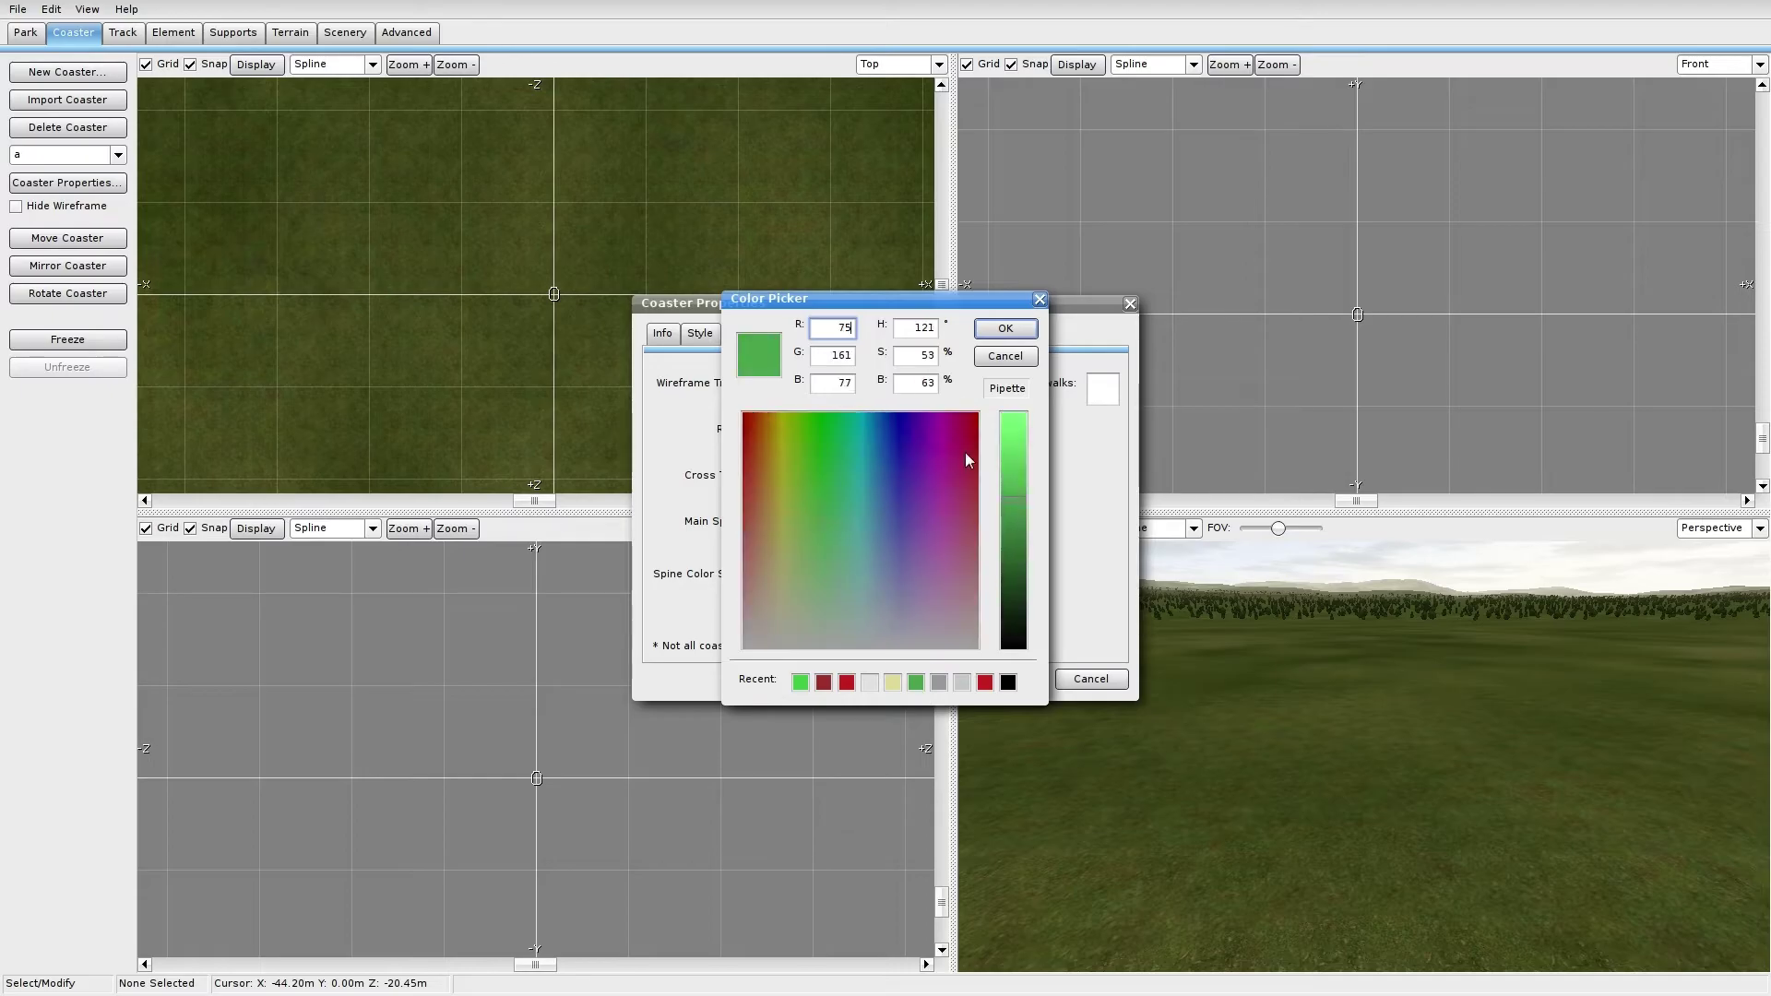
pyautogui.click(1006, 330)
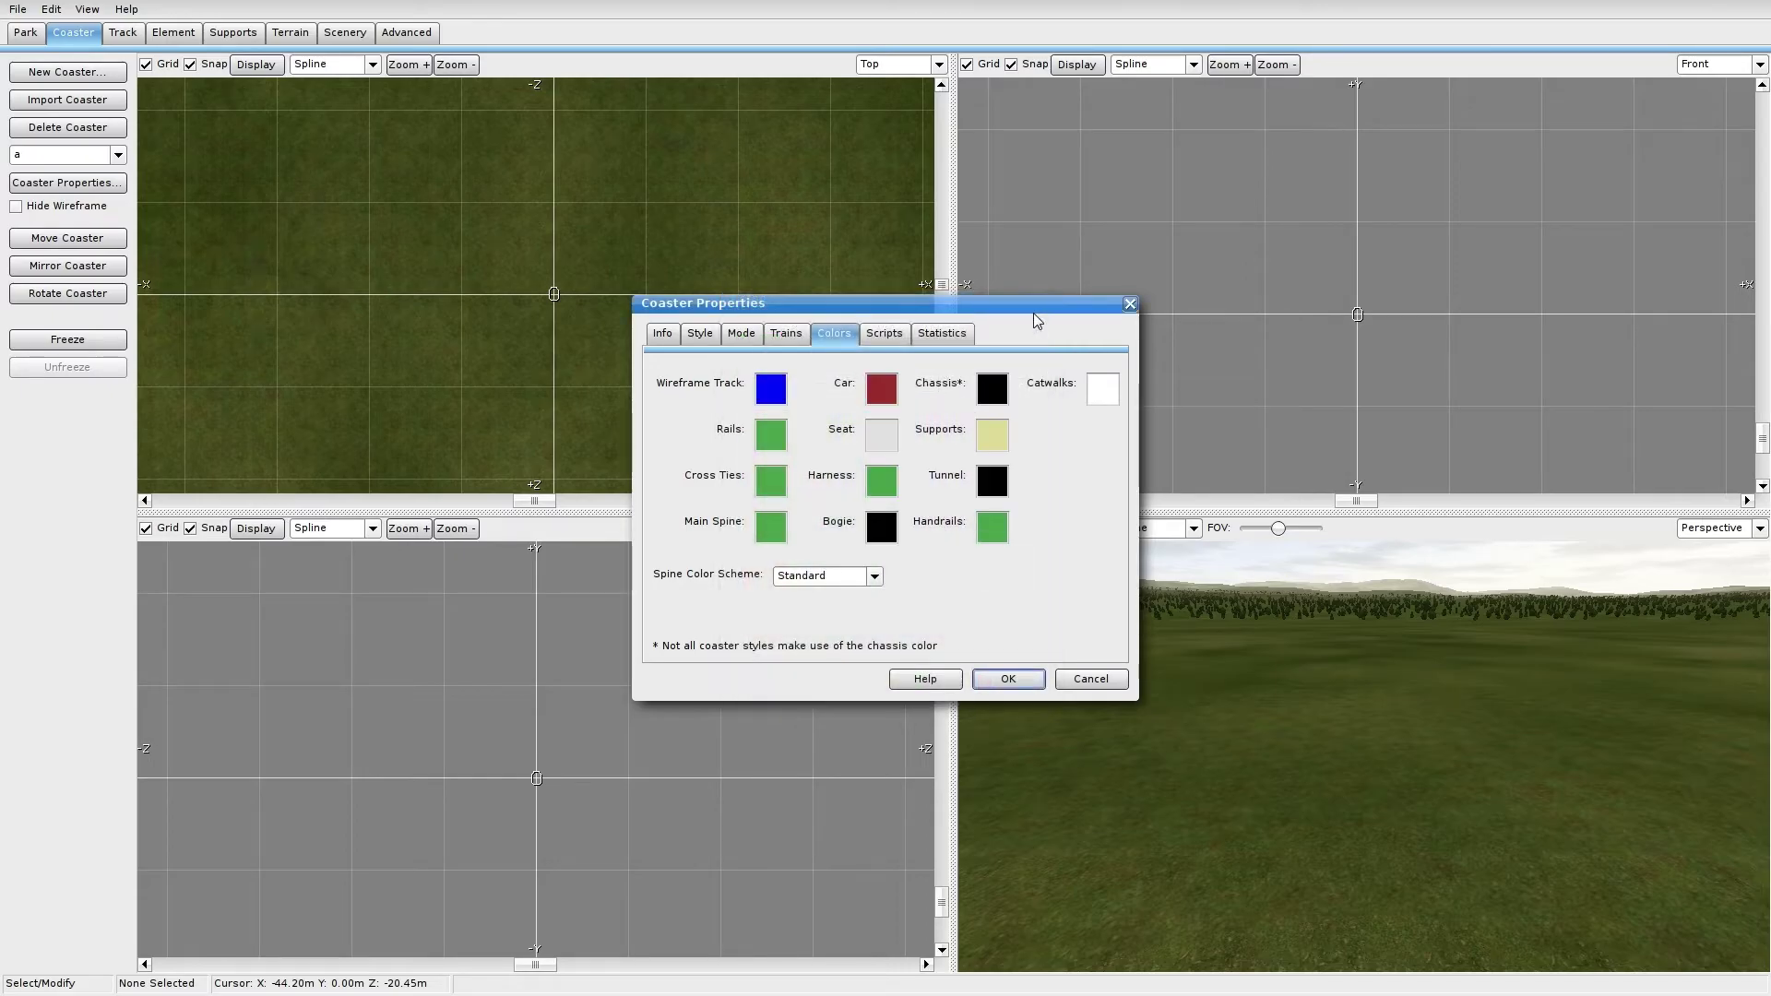
# Step: Change the supports to orange, RGB 222, 145, 23, and color the catwalks with the recently used green, RGB 75, 161, 77
pyautogui.click(995, 437)
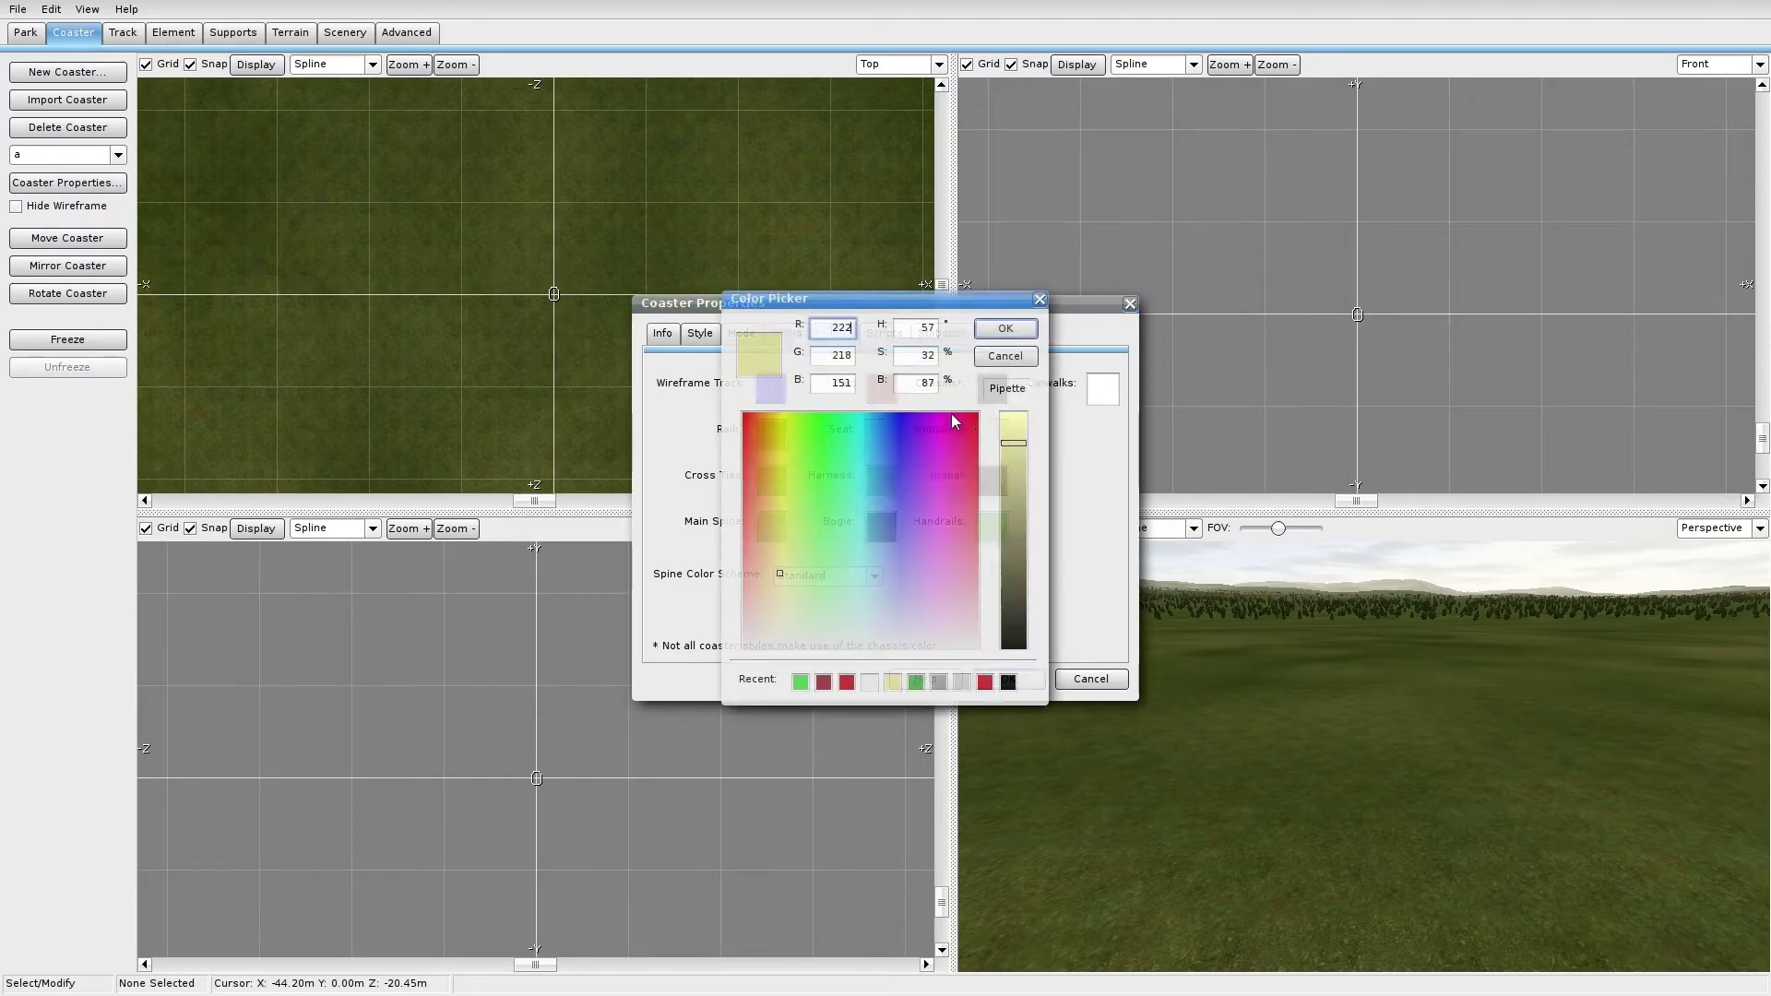
pyautogui.moveTo(774, 506)
pyautogui.mouseDown()
pyautogui.moveTo(769, 419)
pyautogui.moveTo(766, 437)
pyautogui.mouseUp()
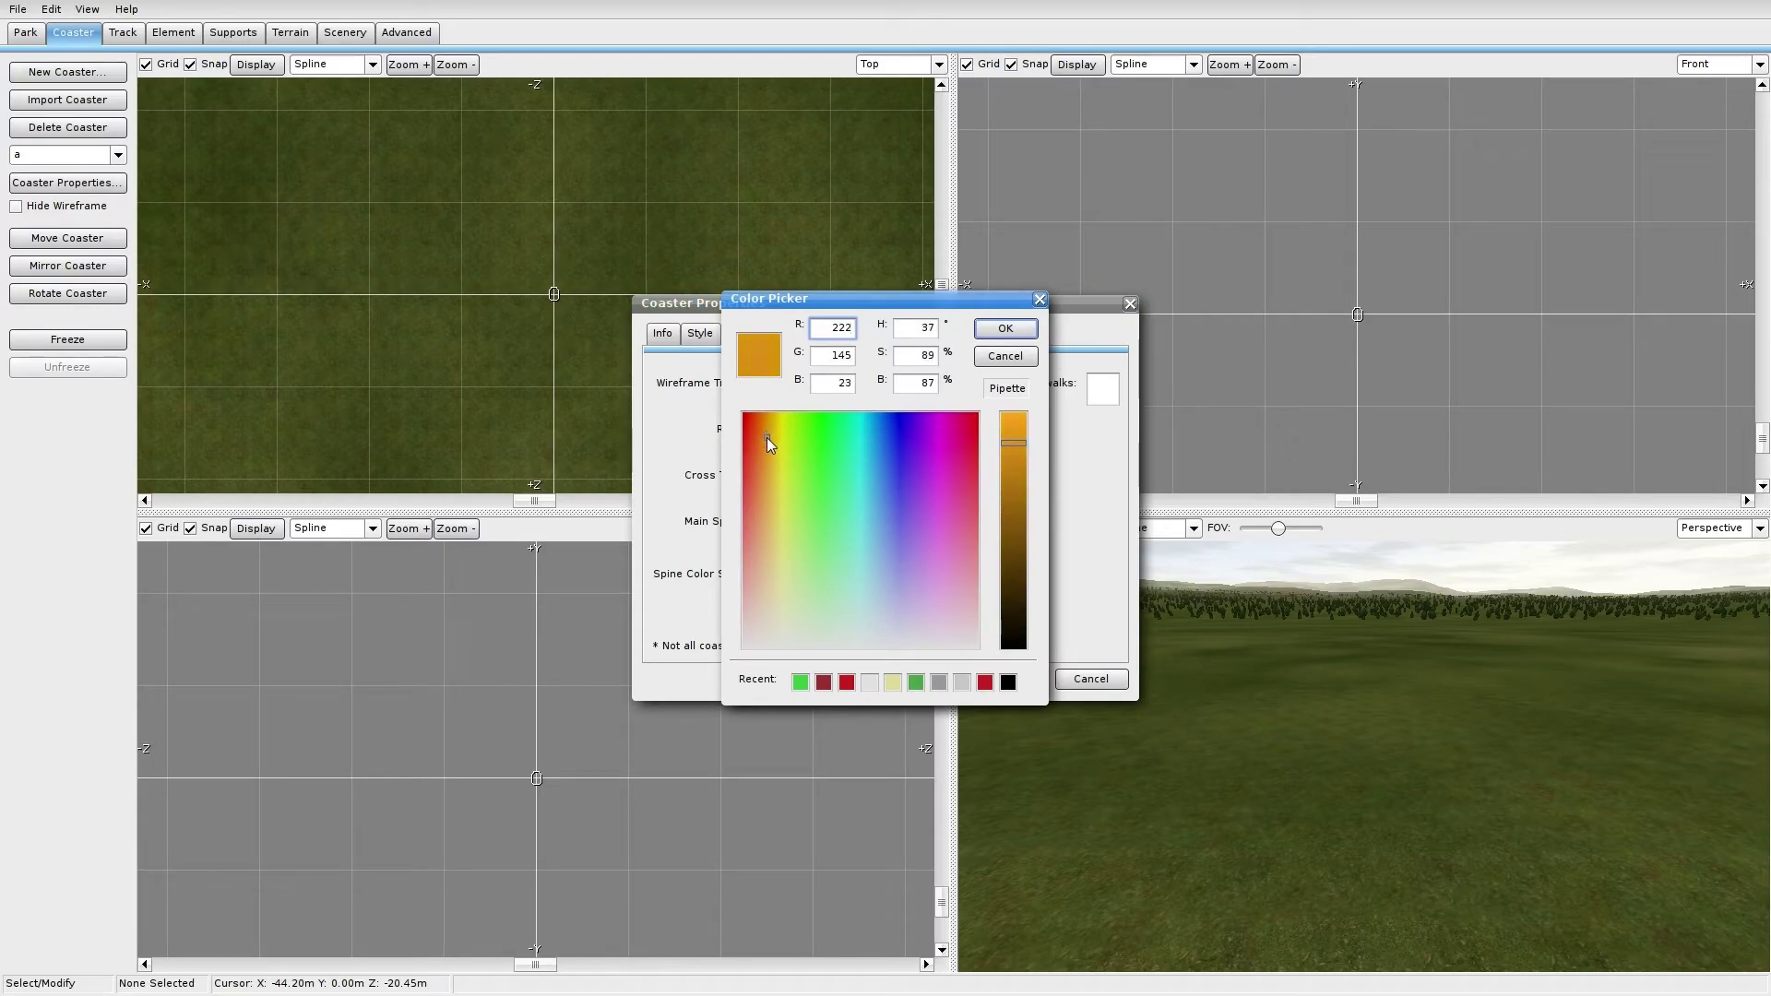
pyautogui.click(989, 332)
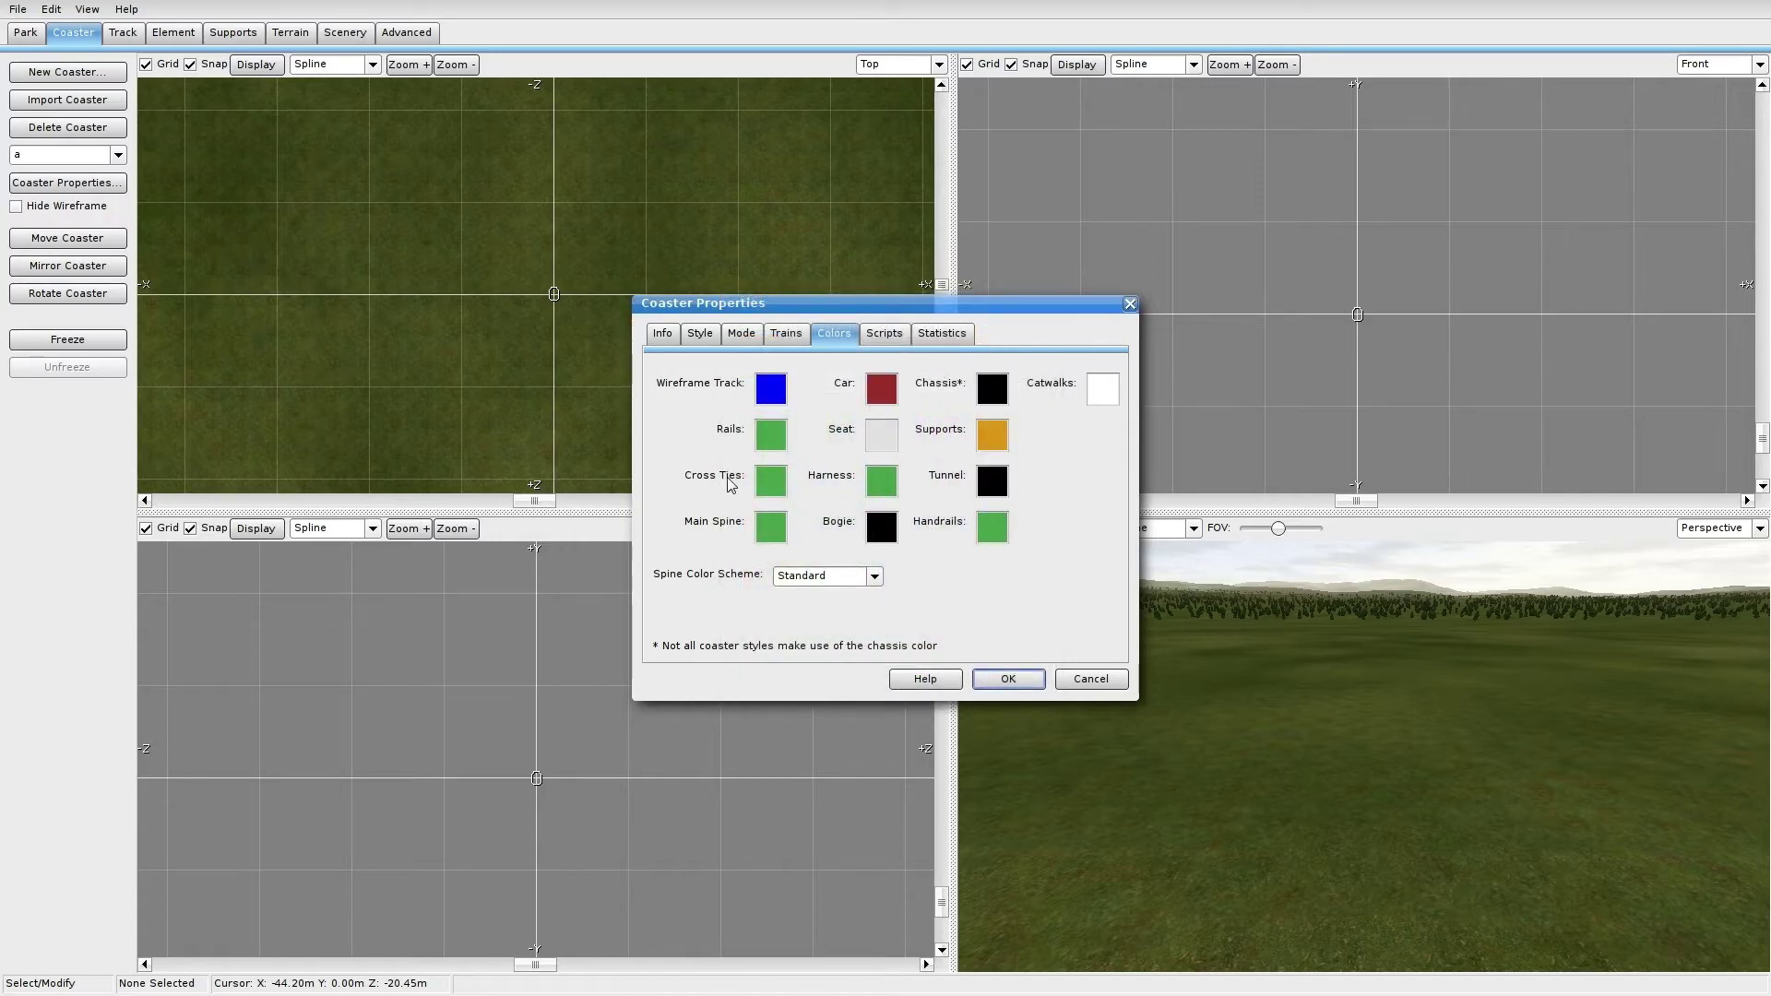
pyautogui.click(1105, 391)
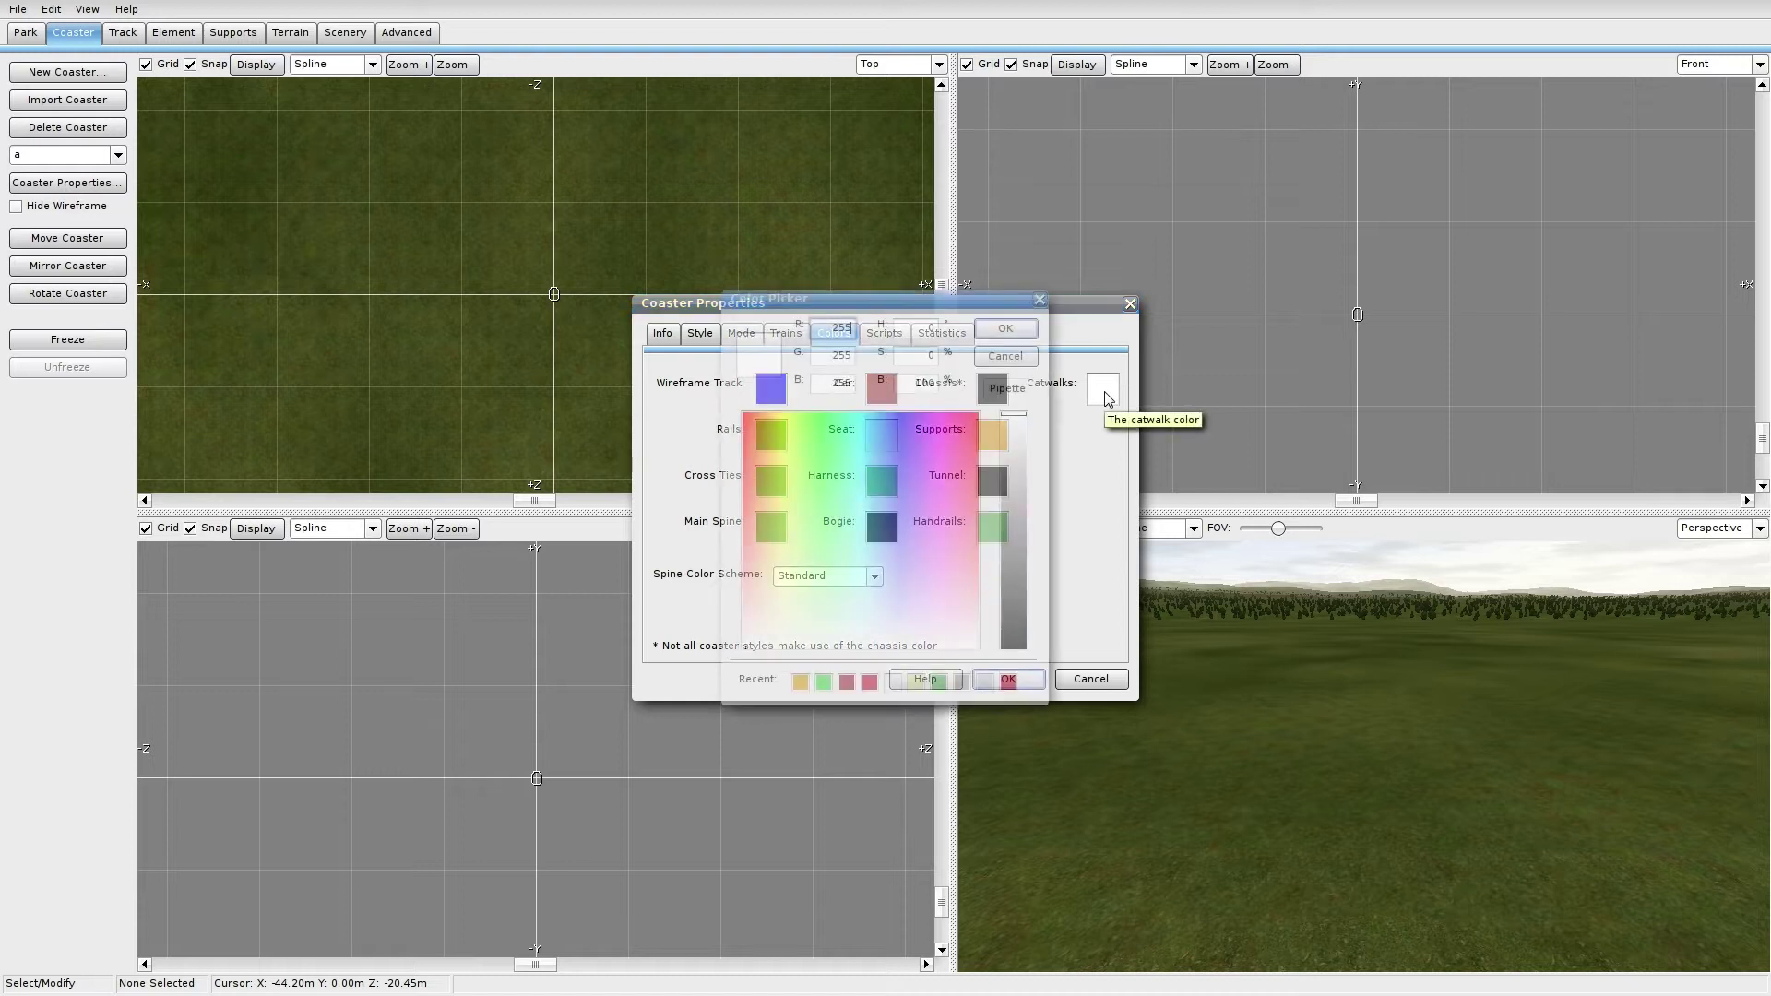
pyautogui.click(939, 684)
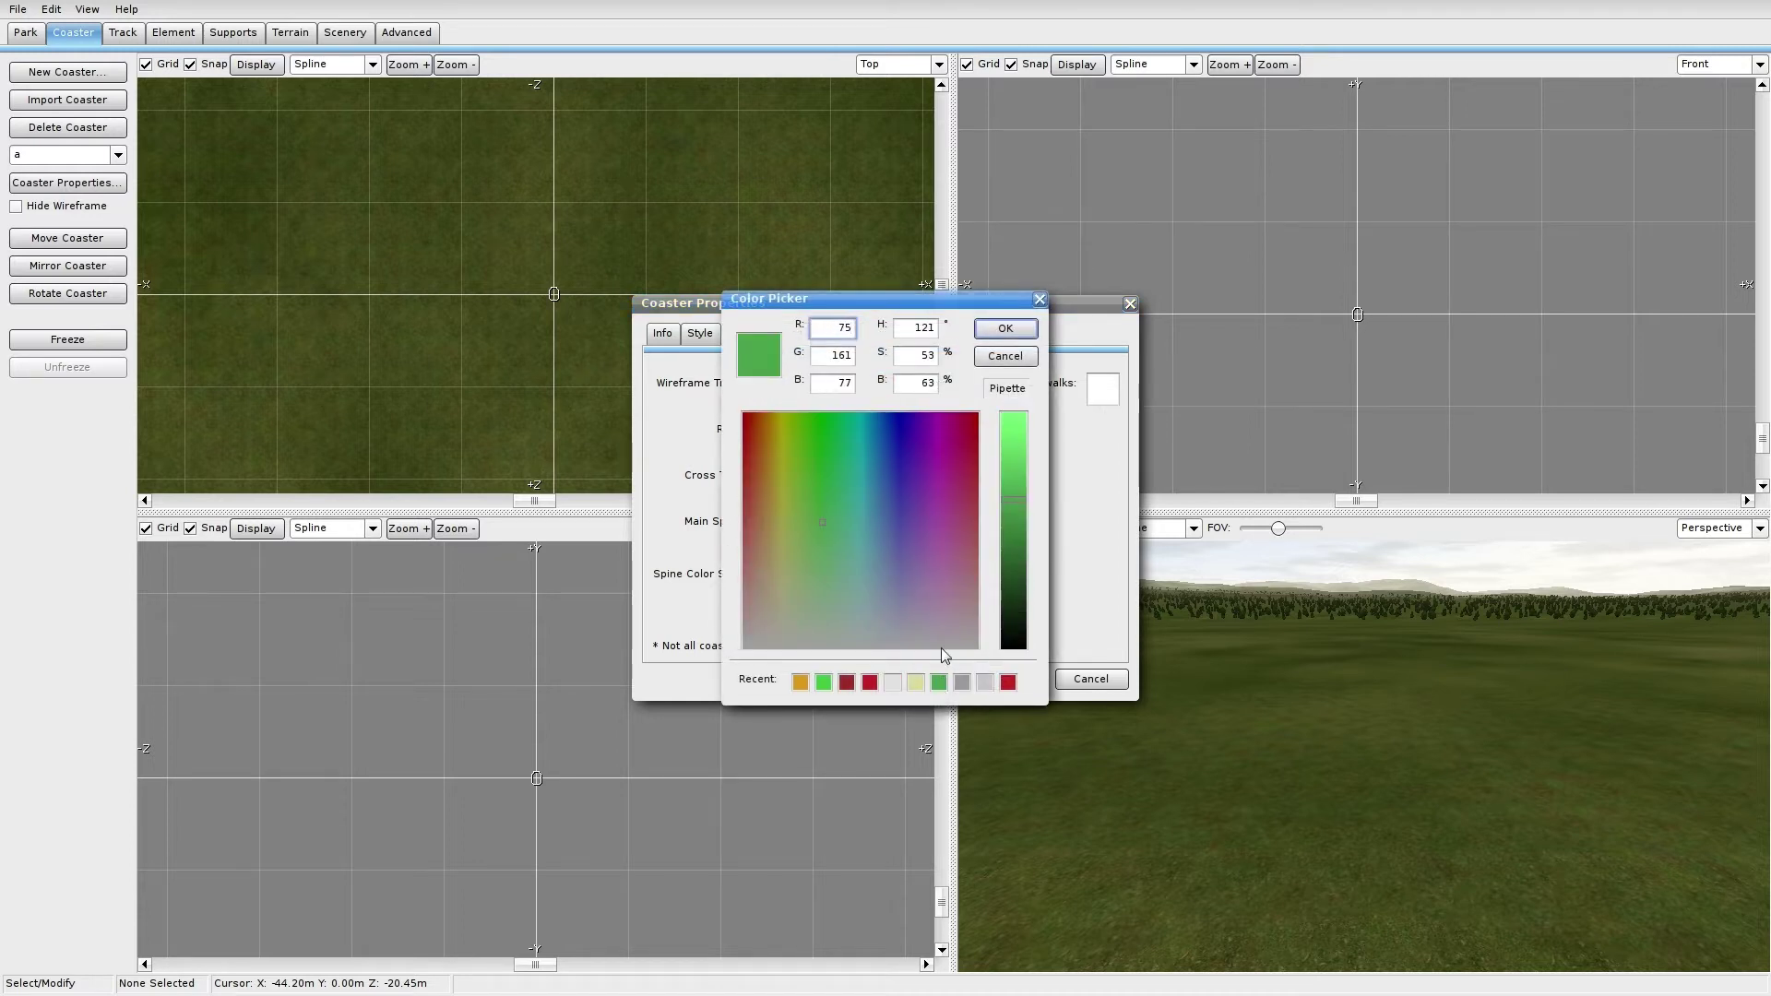
pyautogui.click(1006, 328)
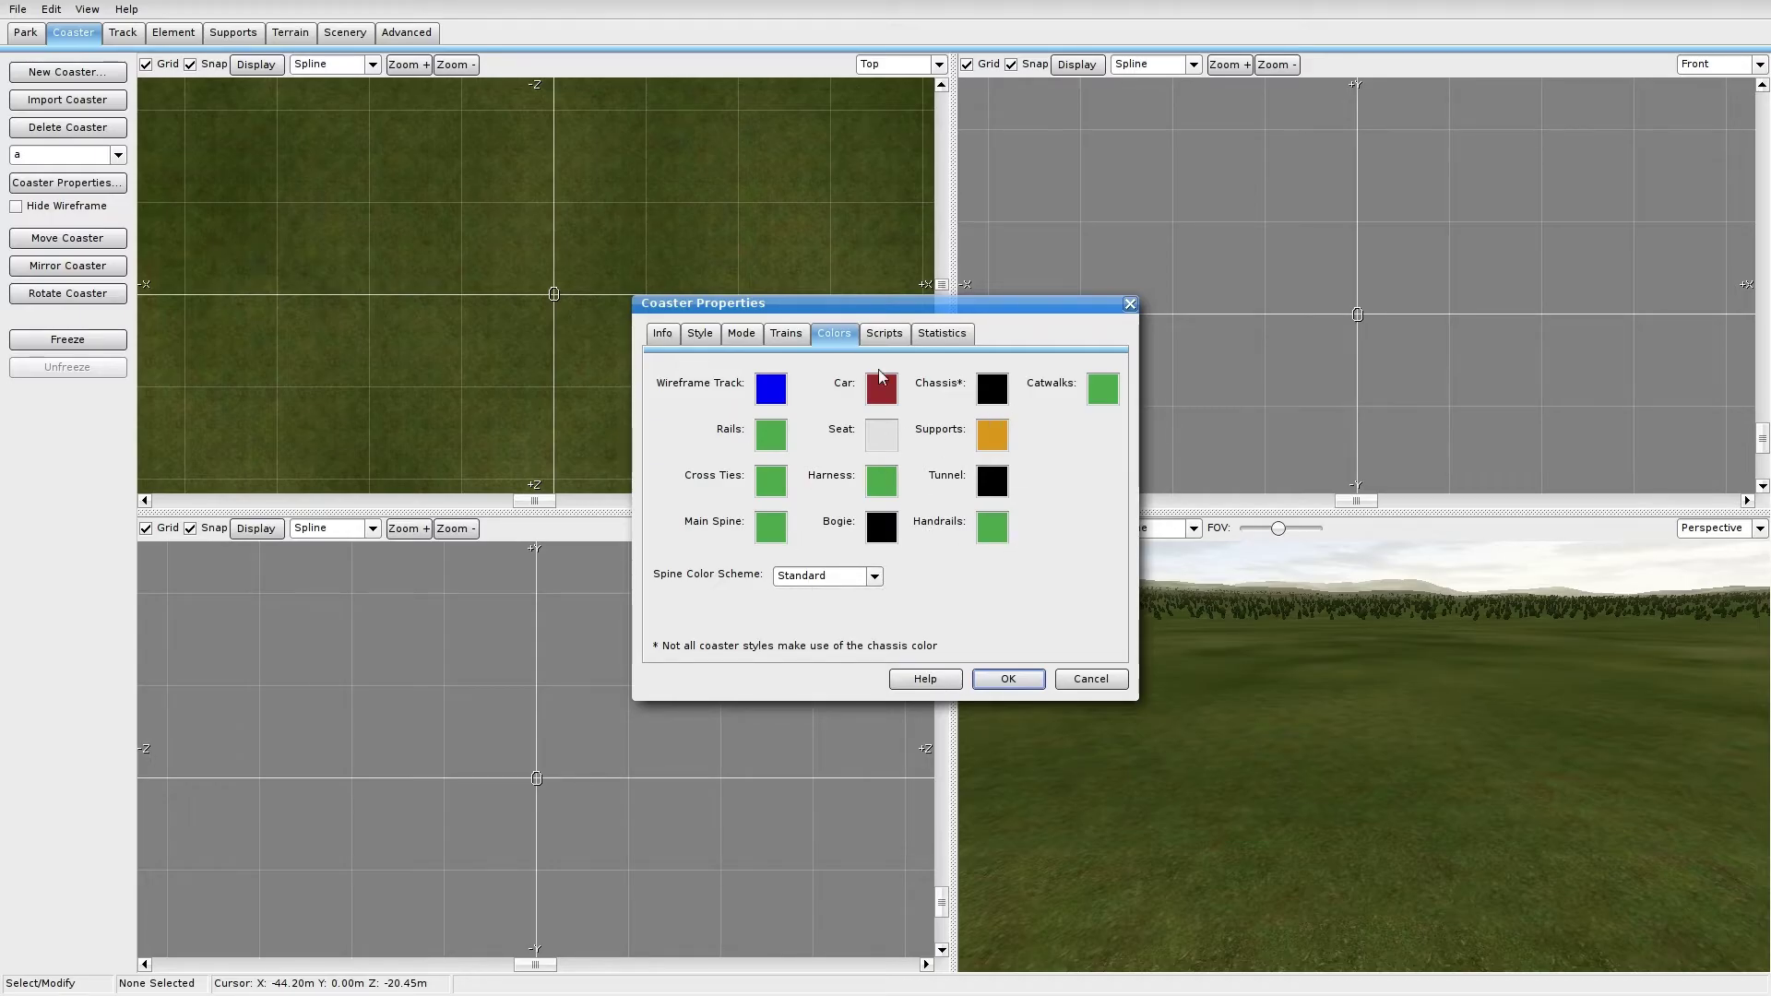
# Step: Name the coaster Serpant and apply its properties after reviewing the script, statistics and train settings
pyautogui.click(884, 333)
pyautogui.click(942, 333)
pyautogui.click(817, 334)
pyautogui.click(786, 333)
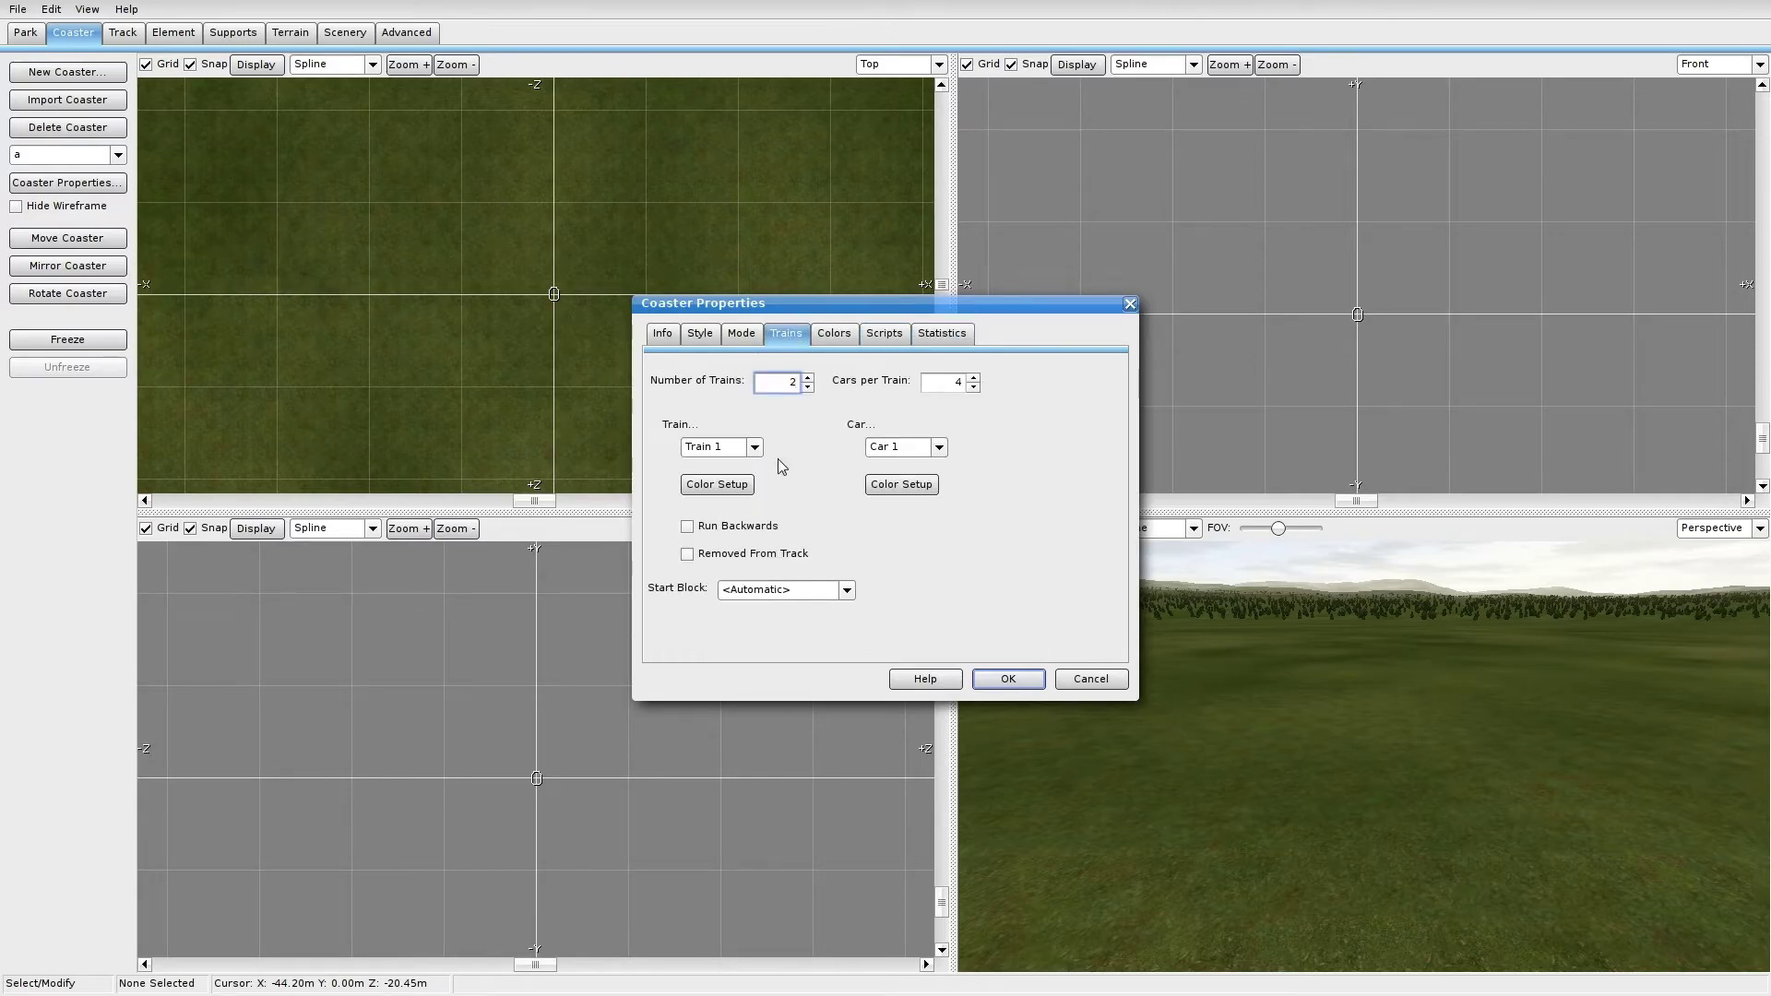
pyautogui.click(1004, 682)
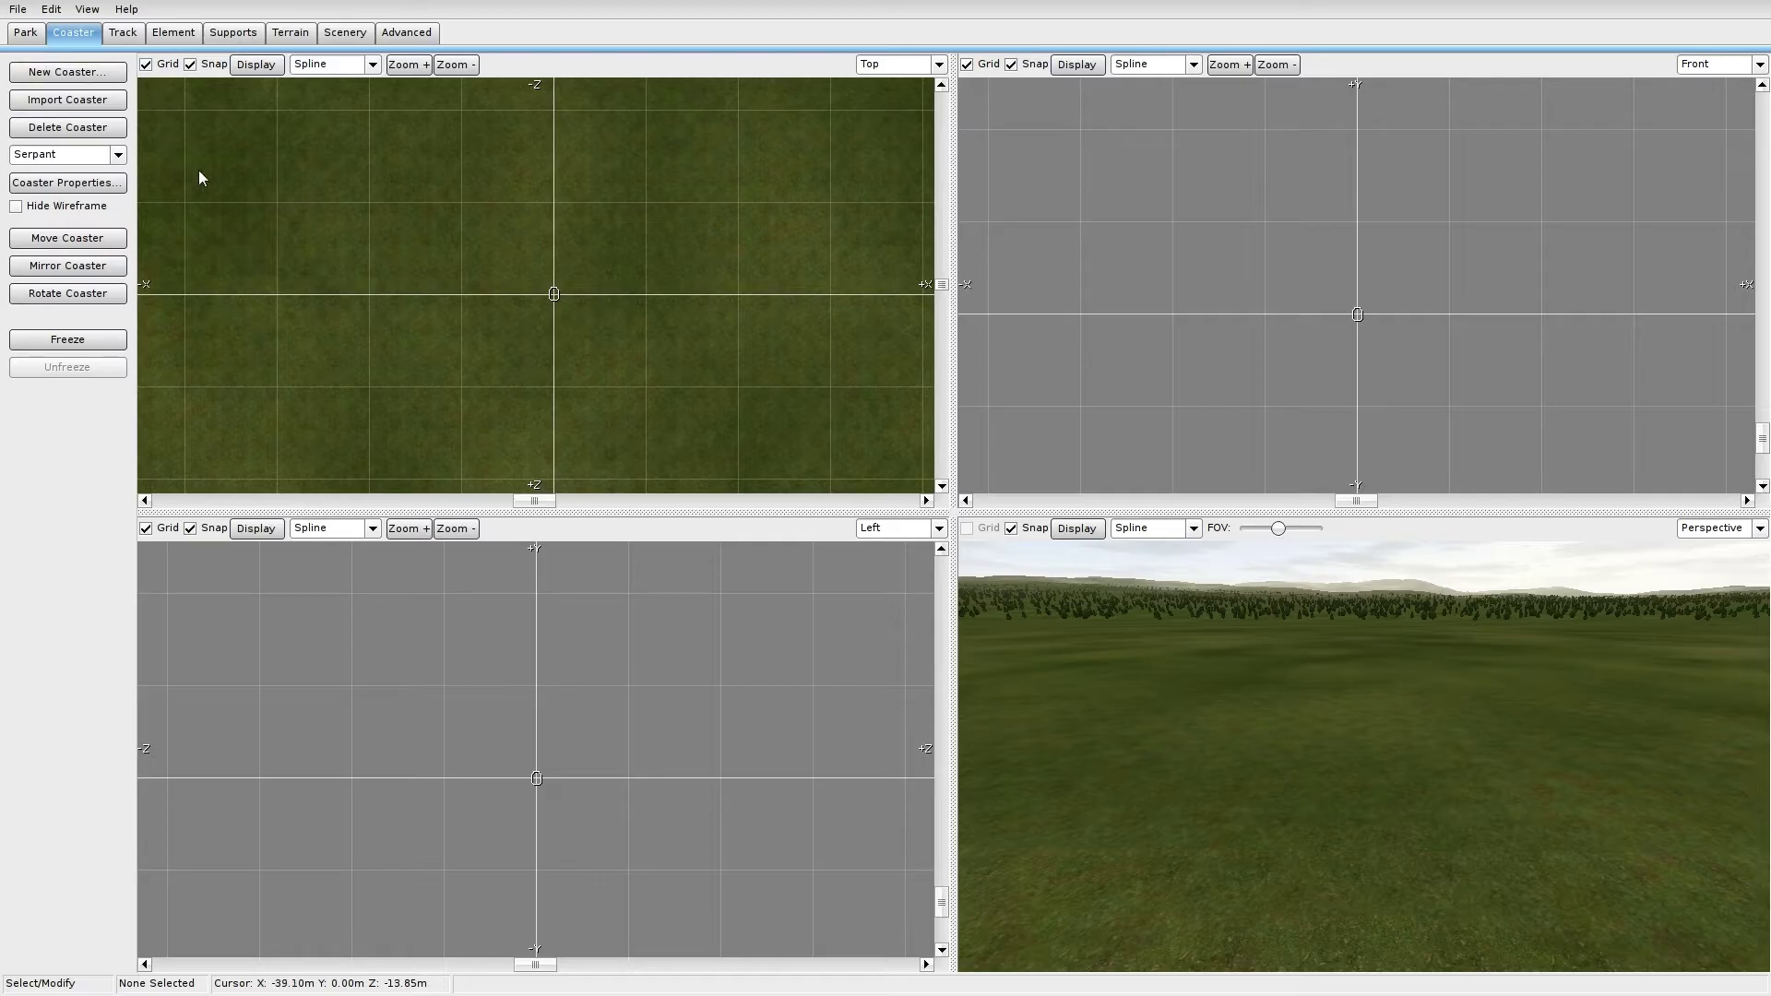
# Step: Start the track with a vertex at the origin and add a second vertex 10 m away along negative Z
pyautogui.moveTo(498, 266); pyautogui.dragTo(523, 294, button='right')
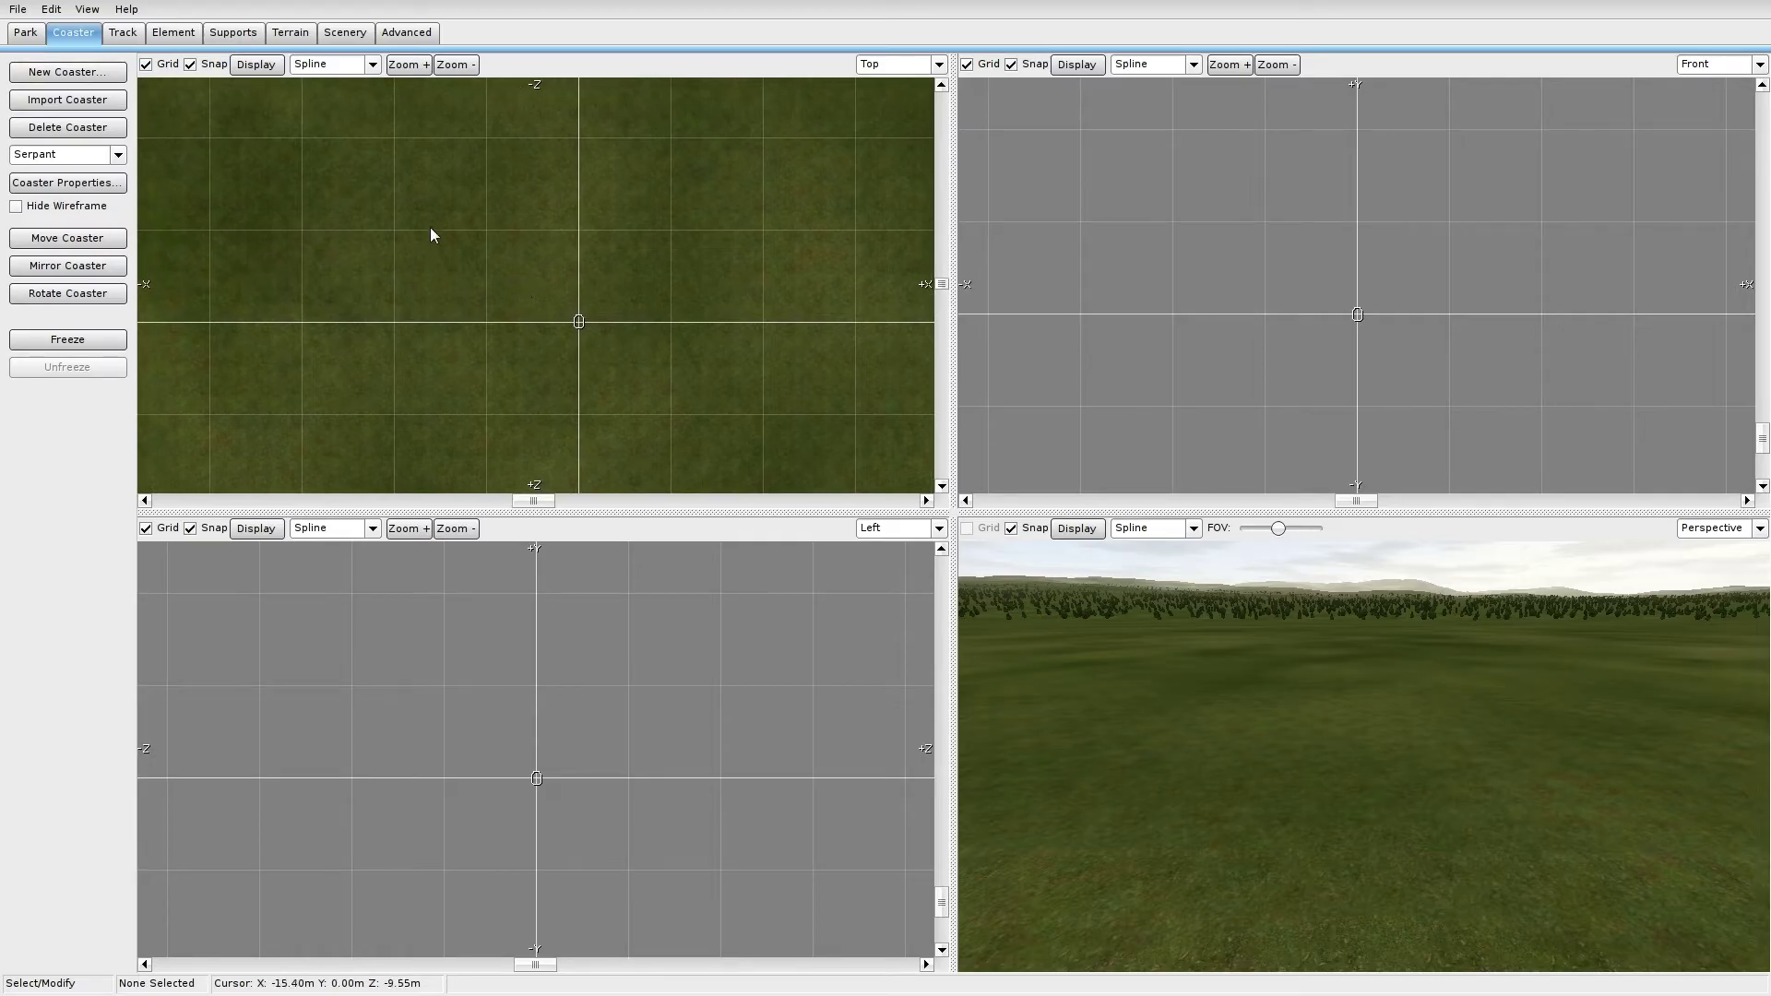
pyautogui.click(123, 32)
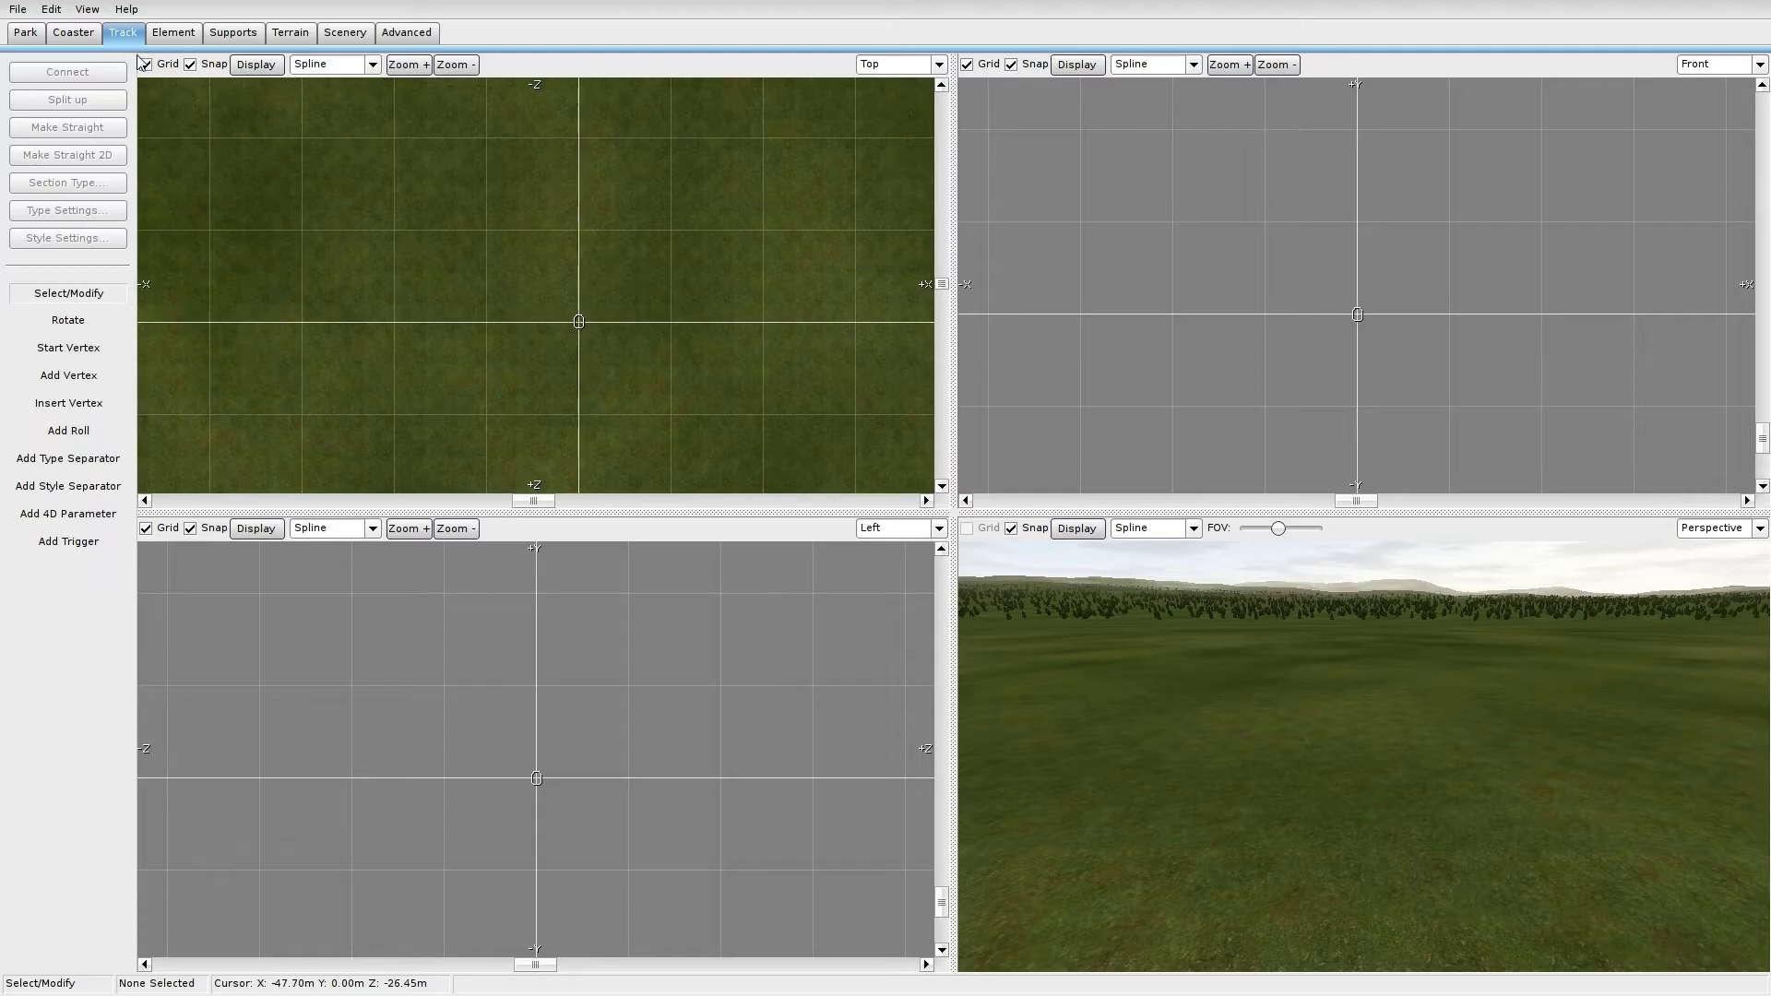
pyautogui.click(97, 348)
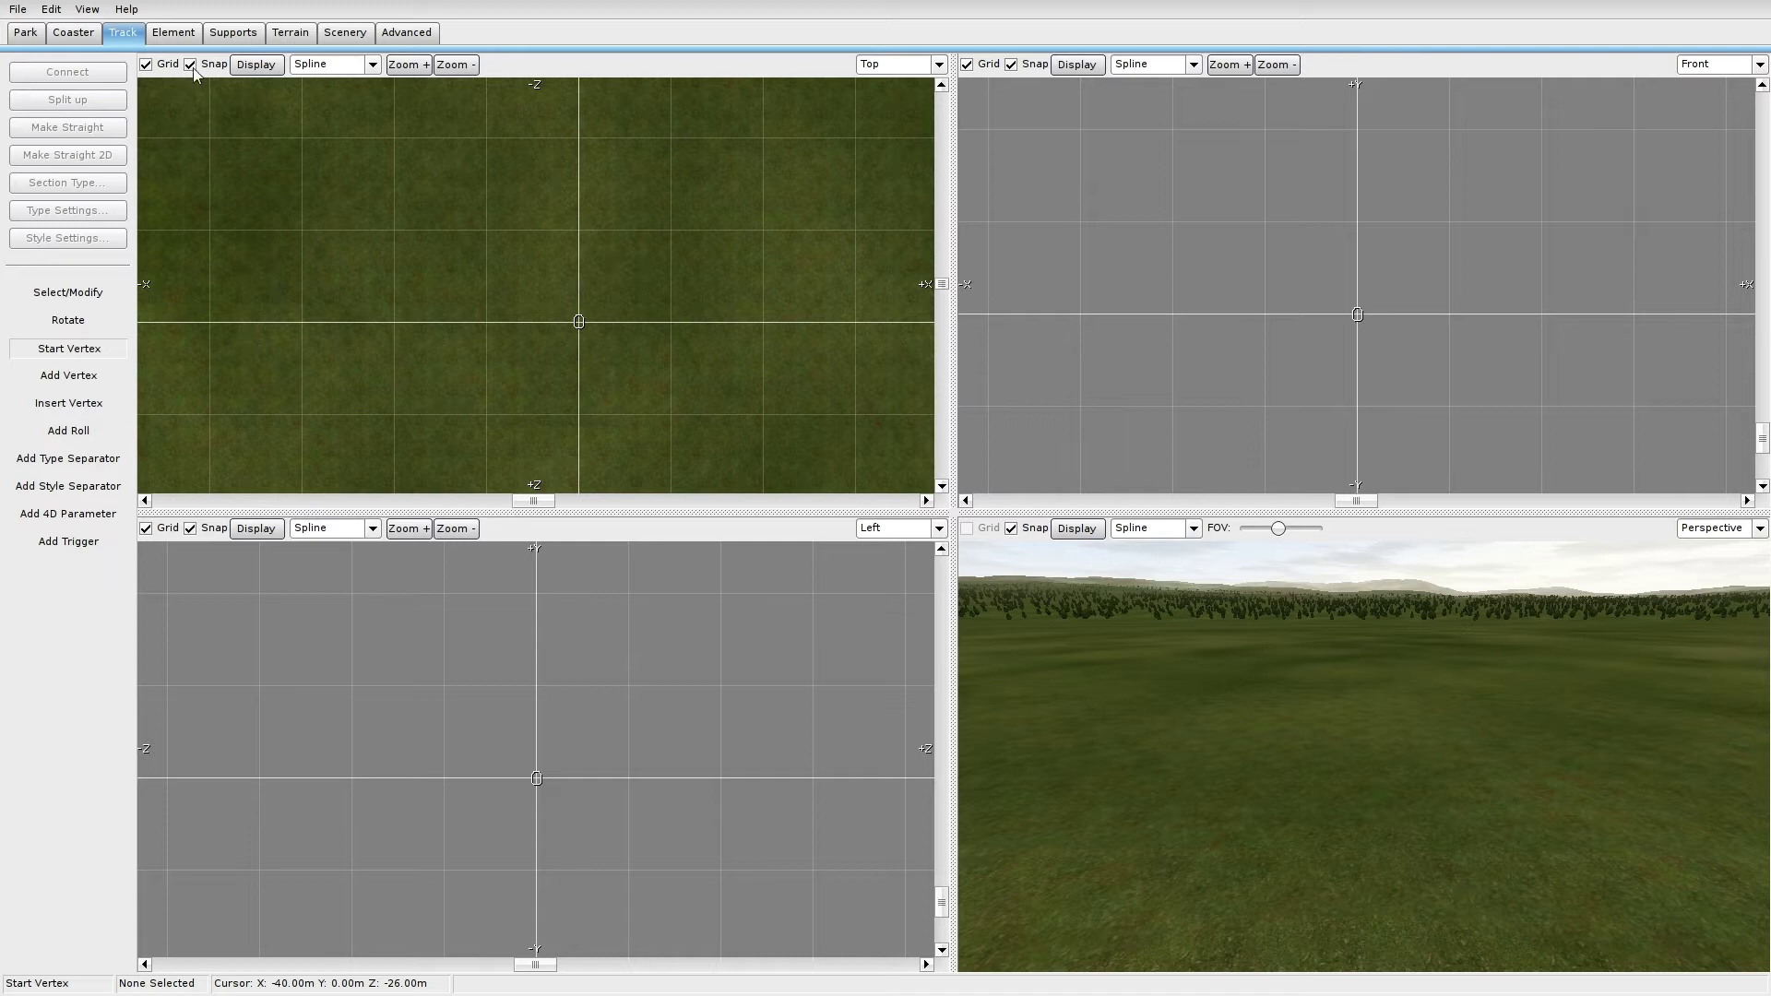
pyautogui.scroll(5, 510, 304)
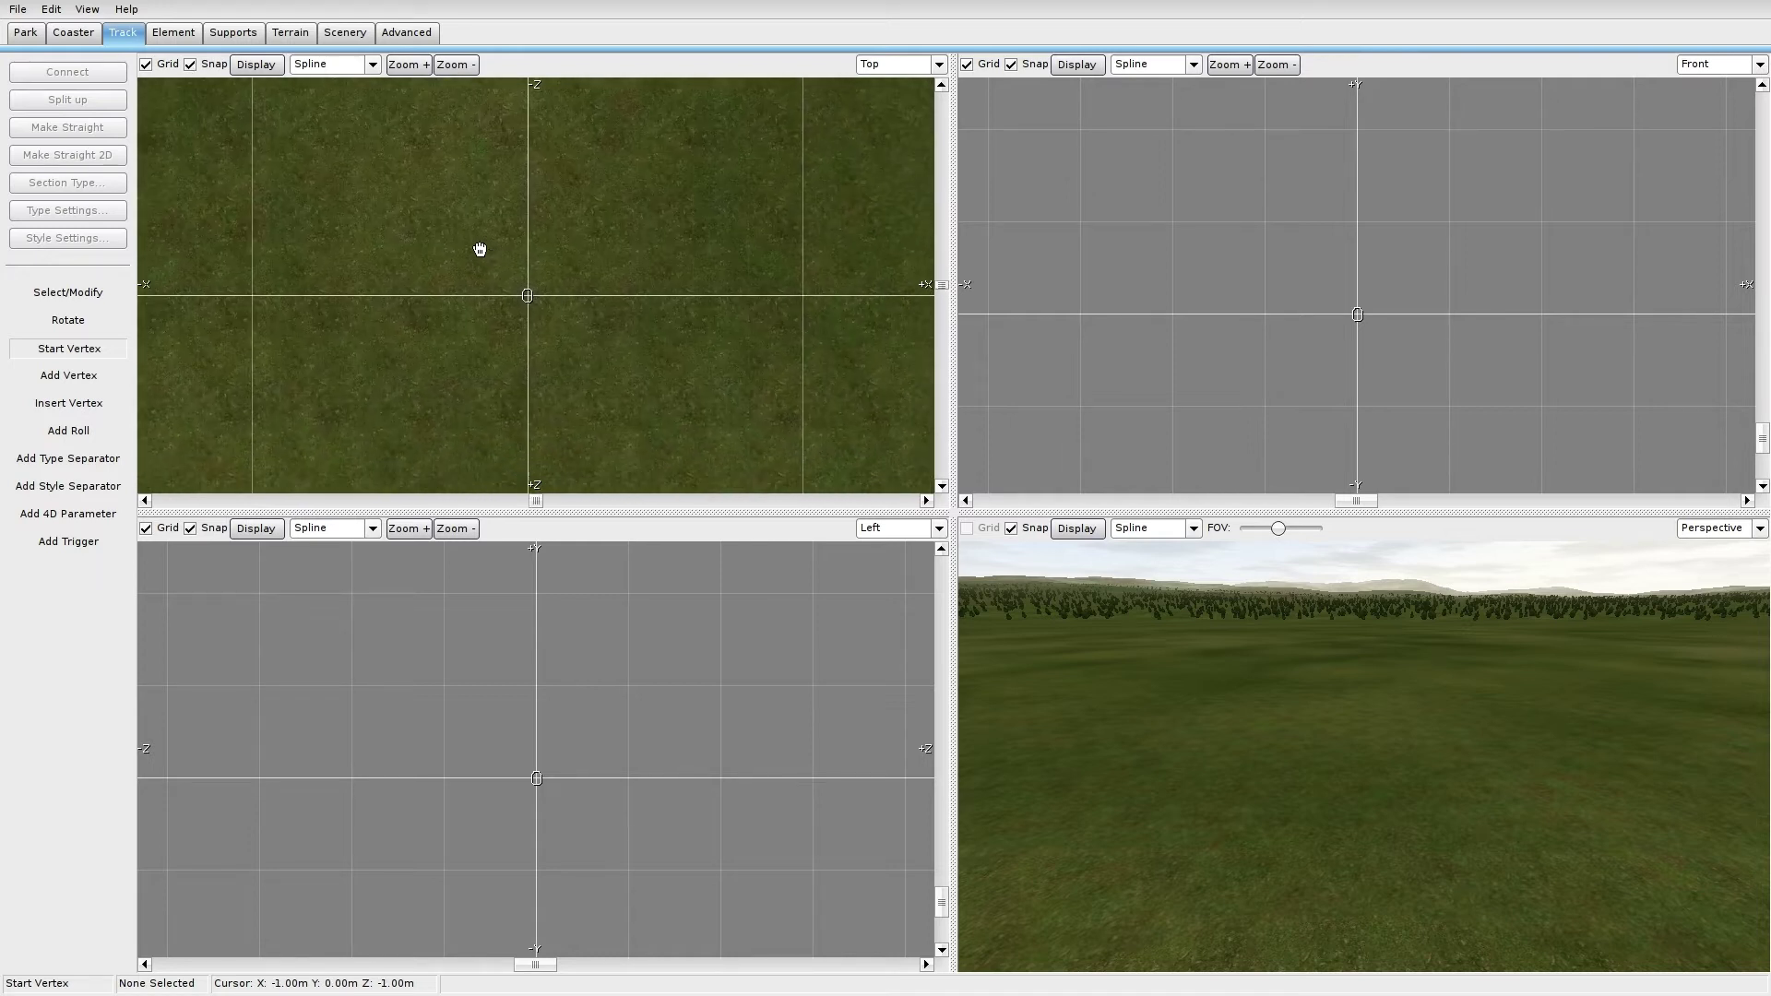
pyautogui.click(507, 269)
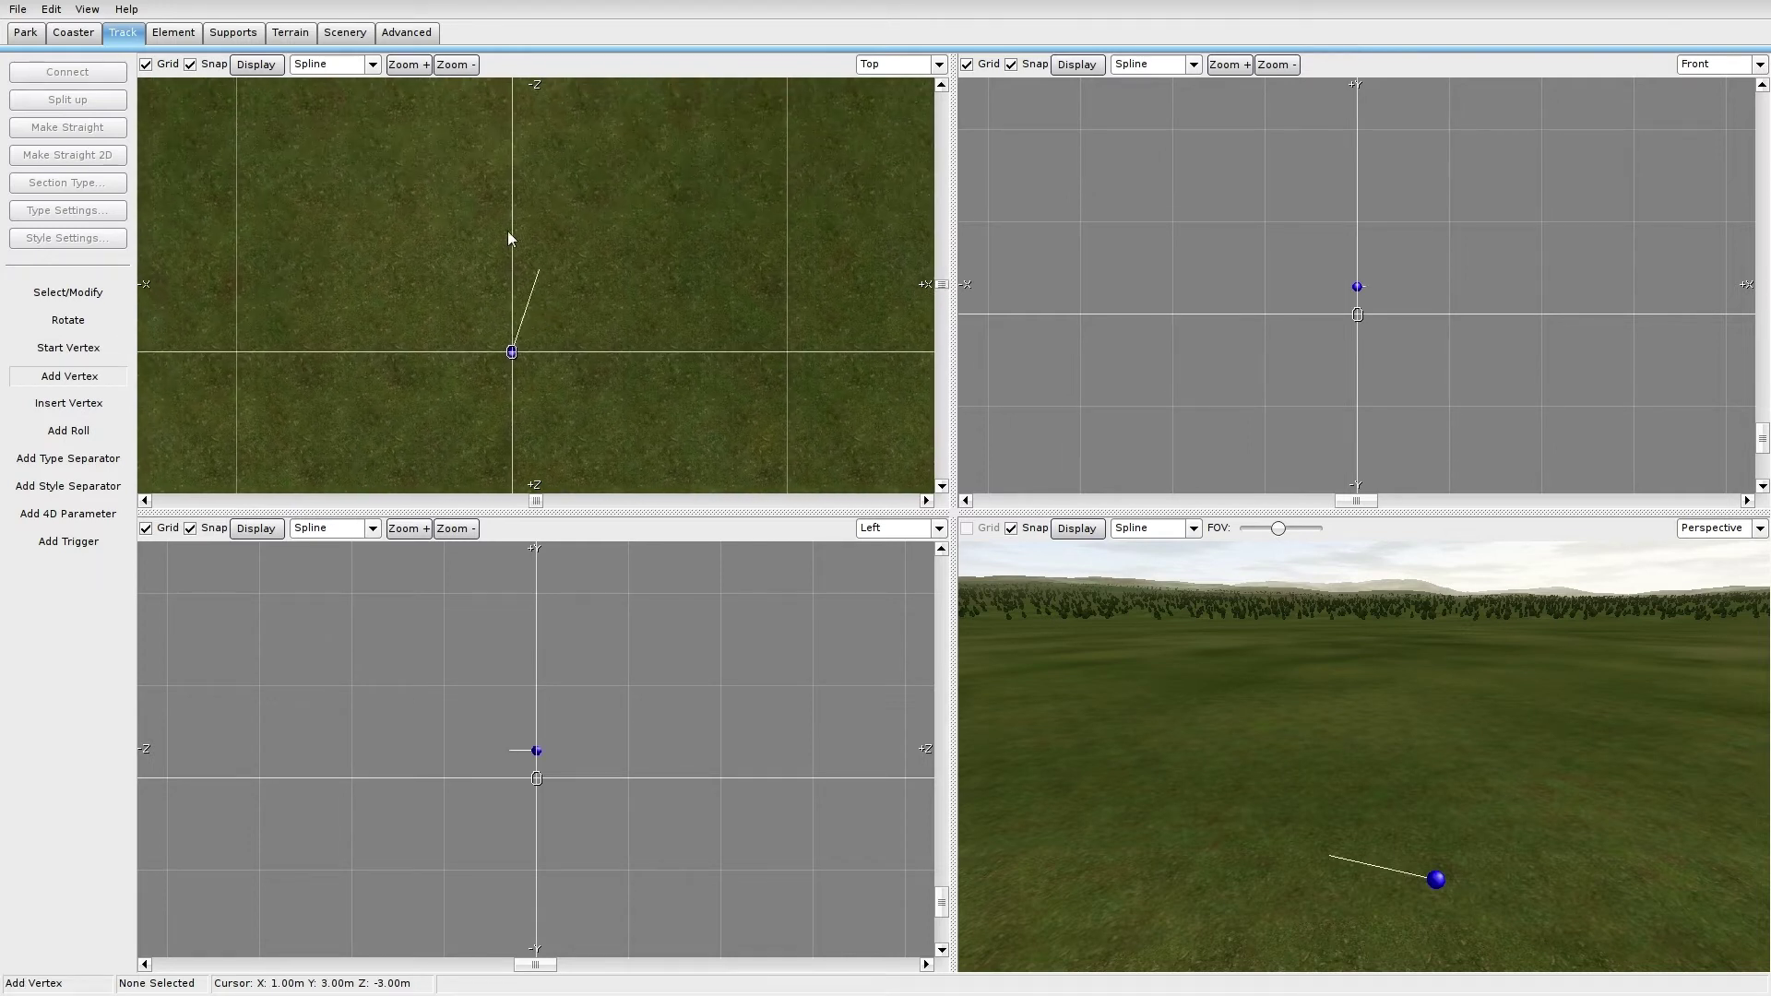
pyautogui.click(507, 91)
# Step: Extend the straight track with a third vertex at Z -30 m and return to Select/Modify mode
pyautogui.scroll(-3, 523, 145)
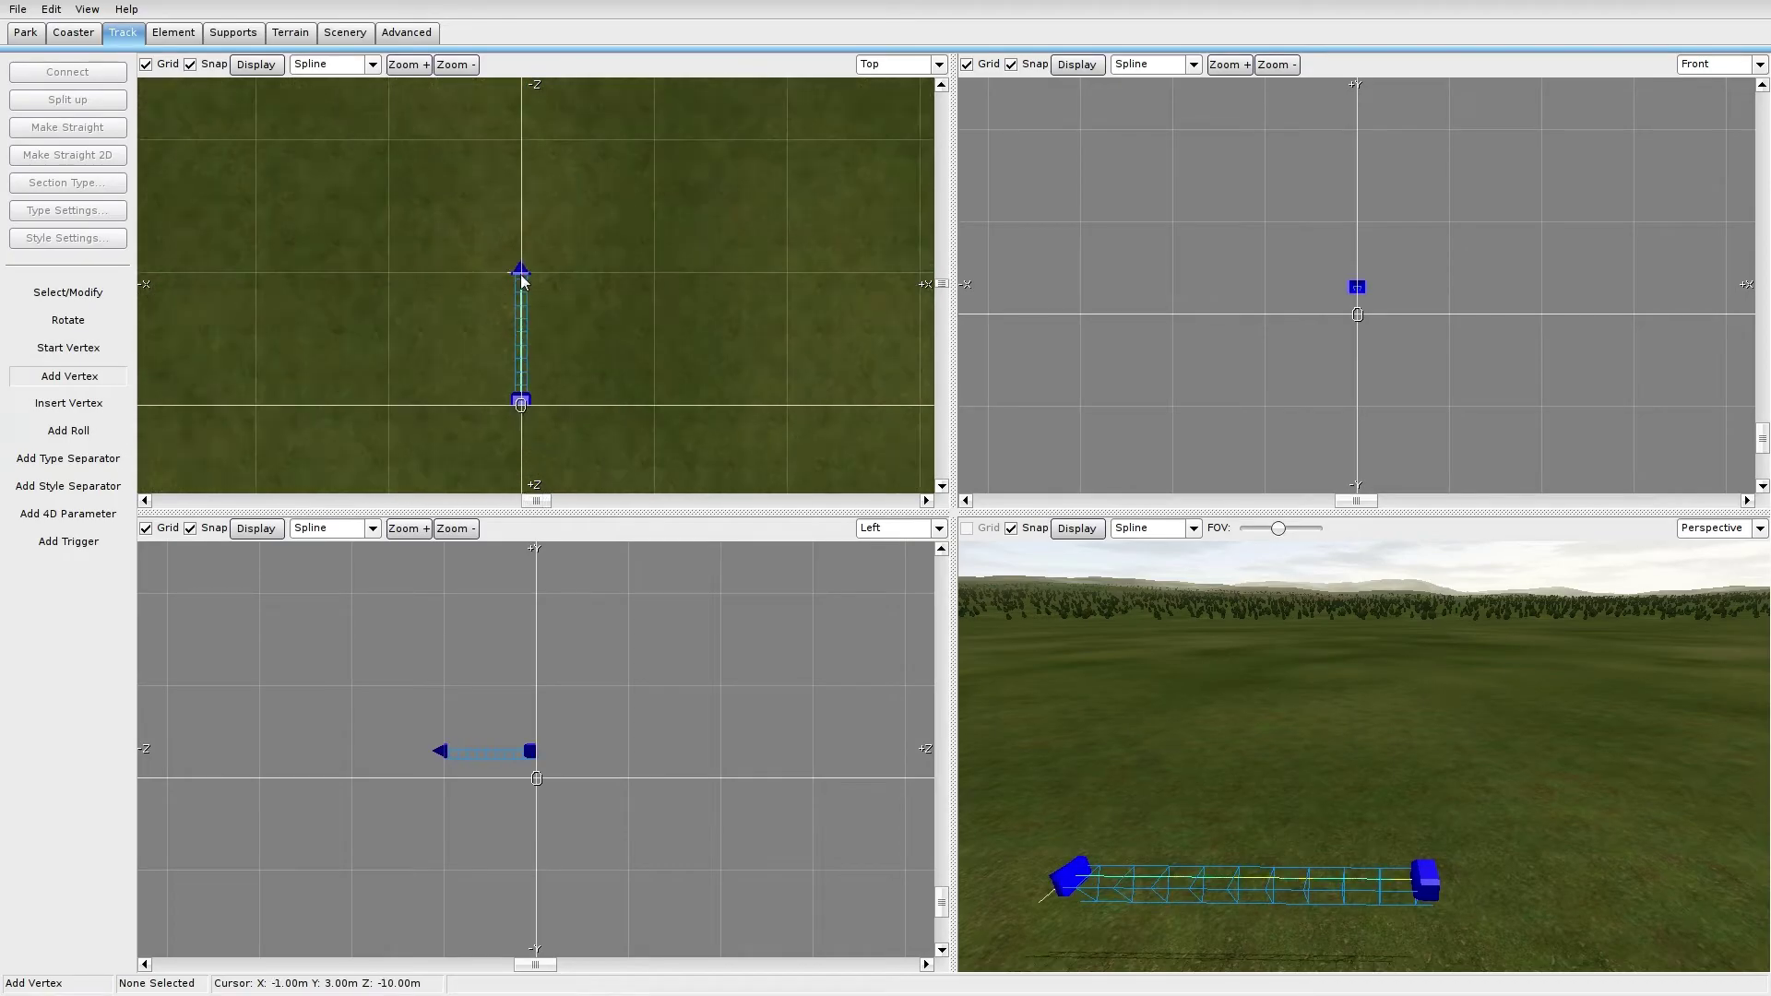
pyautogui.moveTo(523, 145)
pyautogui.mouseDown(button='right')
pyautogui.moveTo(515, 186)
pyautogui.moveTo(514, 161)
pyautogui.mouseUp(button='right')
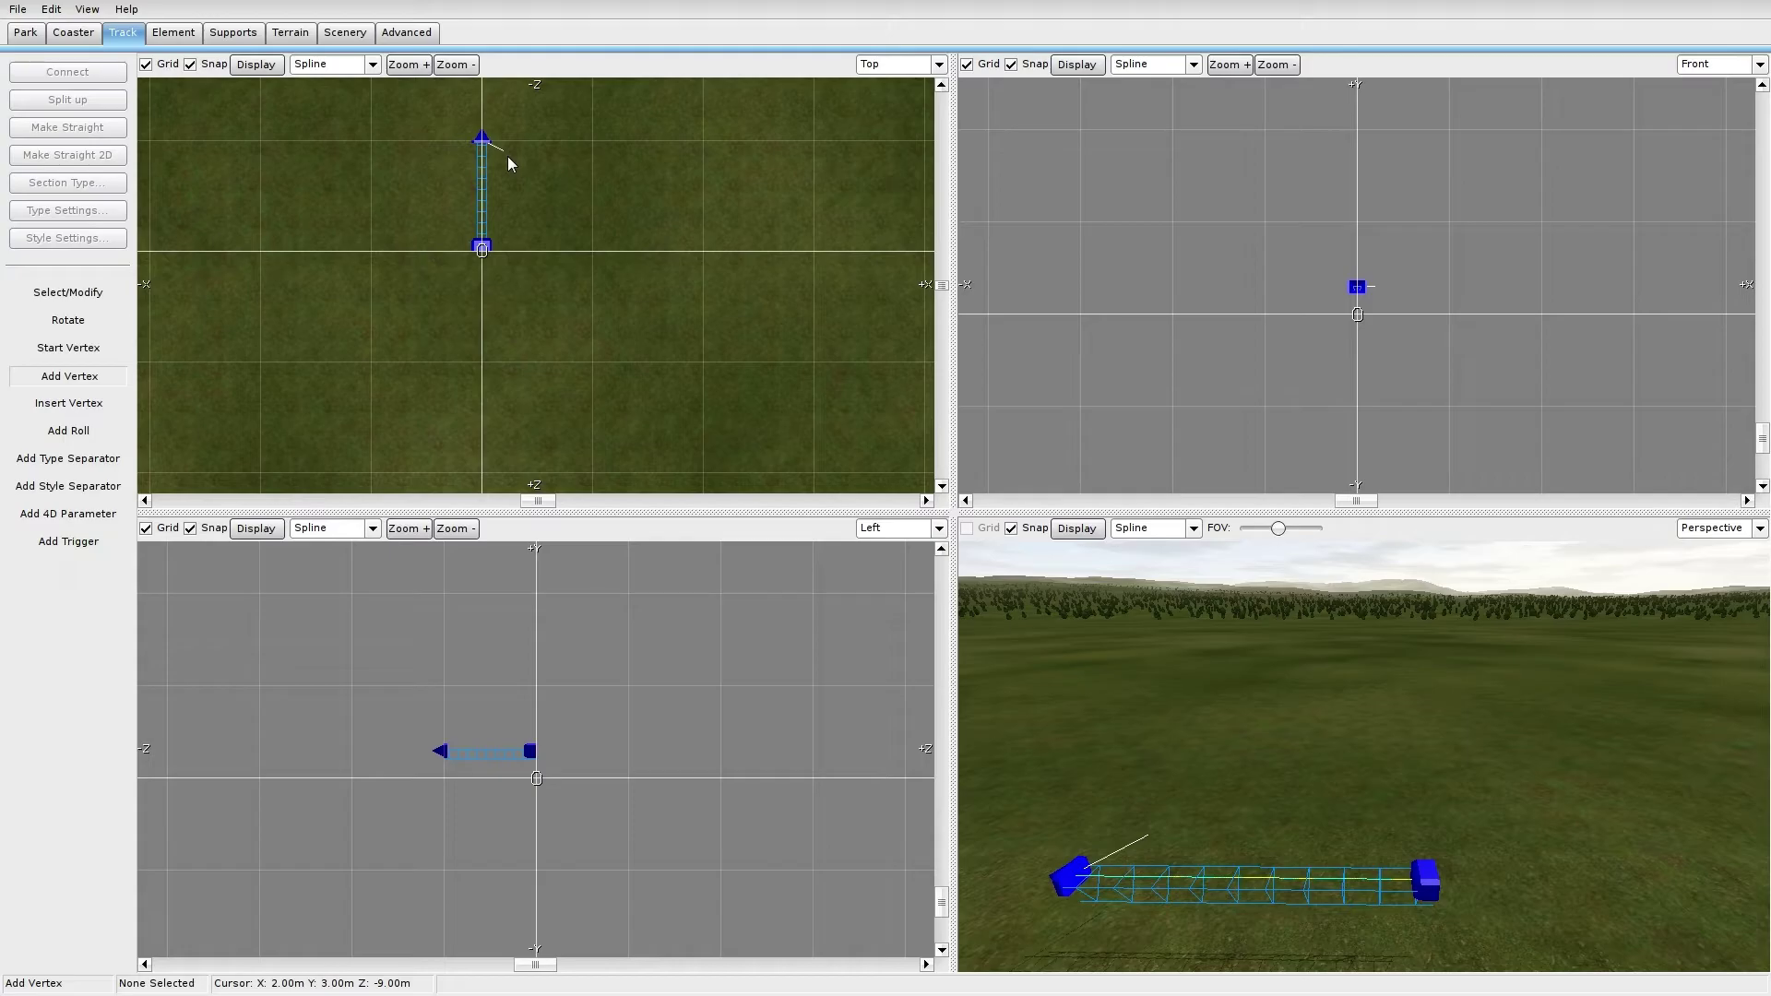
pyautogui.moveTo(525, 99); pyautogui.dragTo(564, 311, button='right')
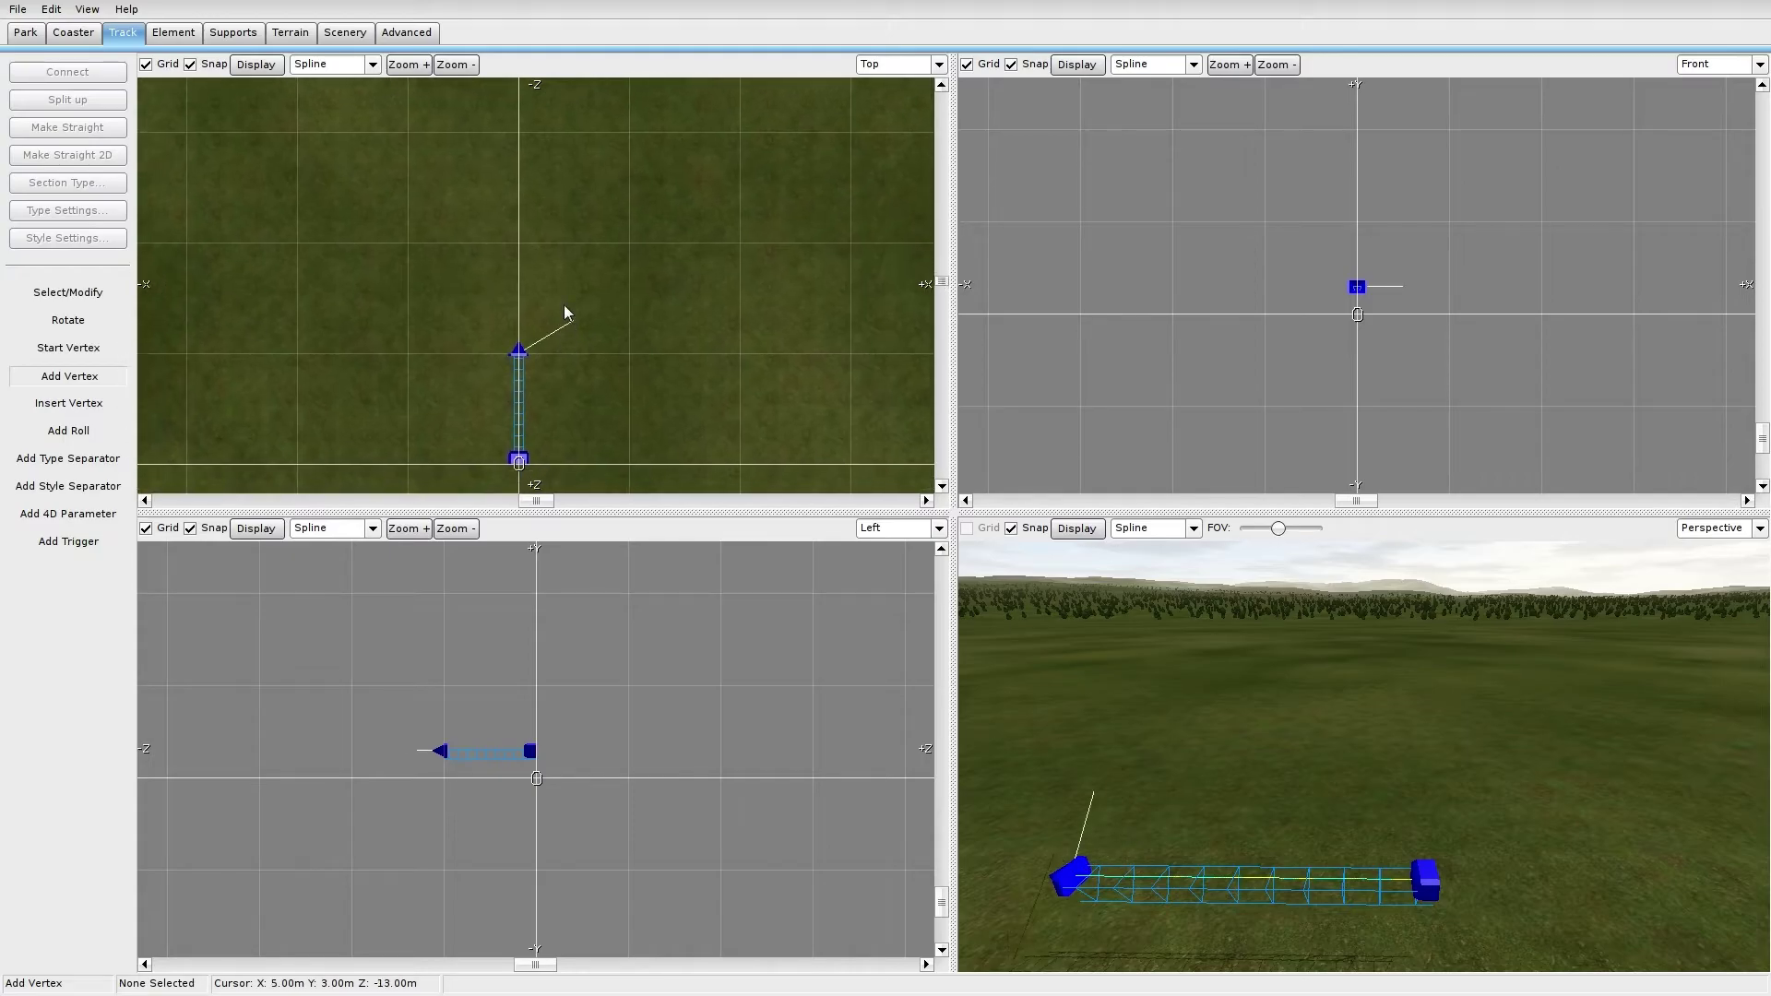
pyautogui.click(523, 136)
pyautogui.click(74, 293)
pyautogui.moveTo(521, 255); pyautogui.dragTo(529, 251, button='right')
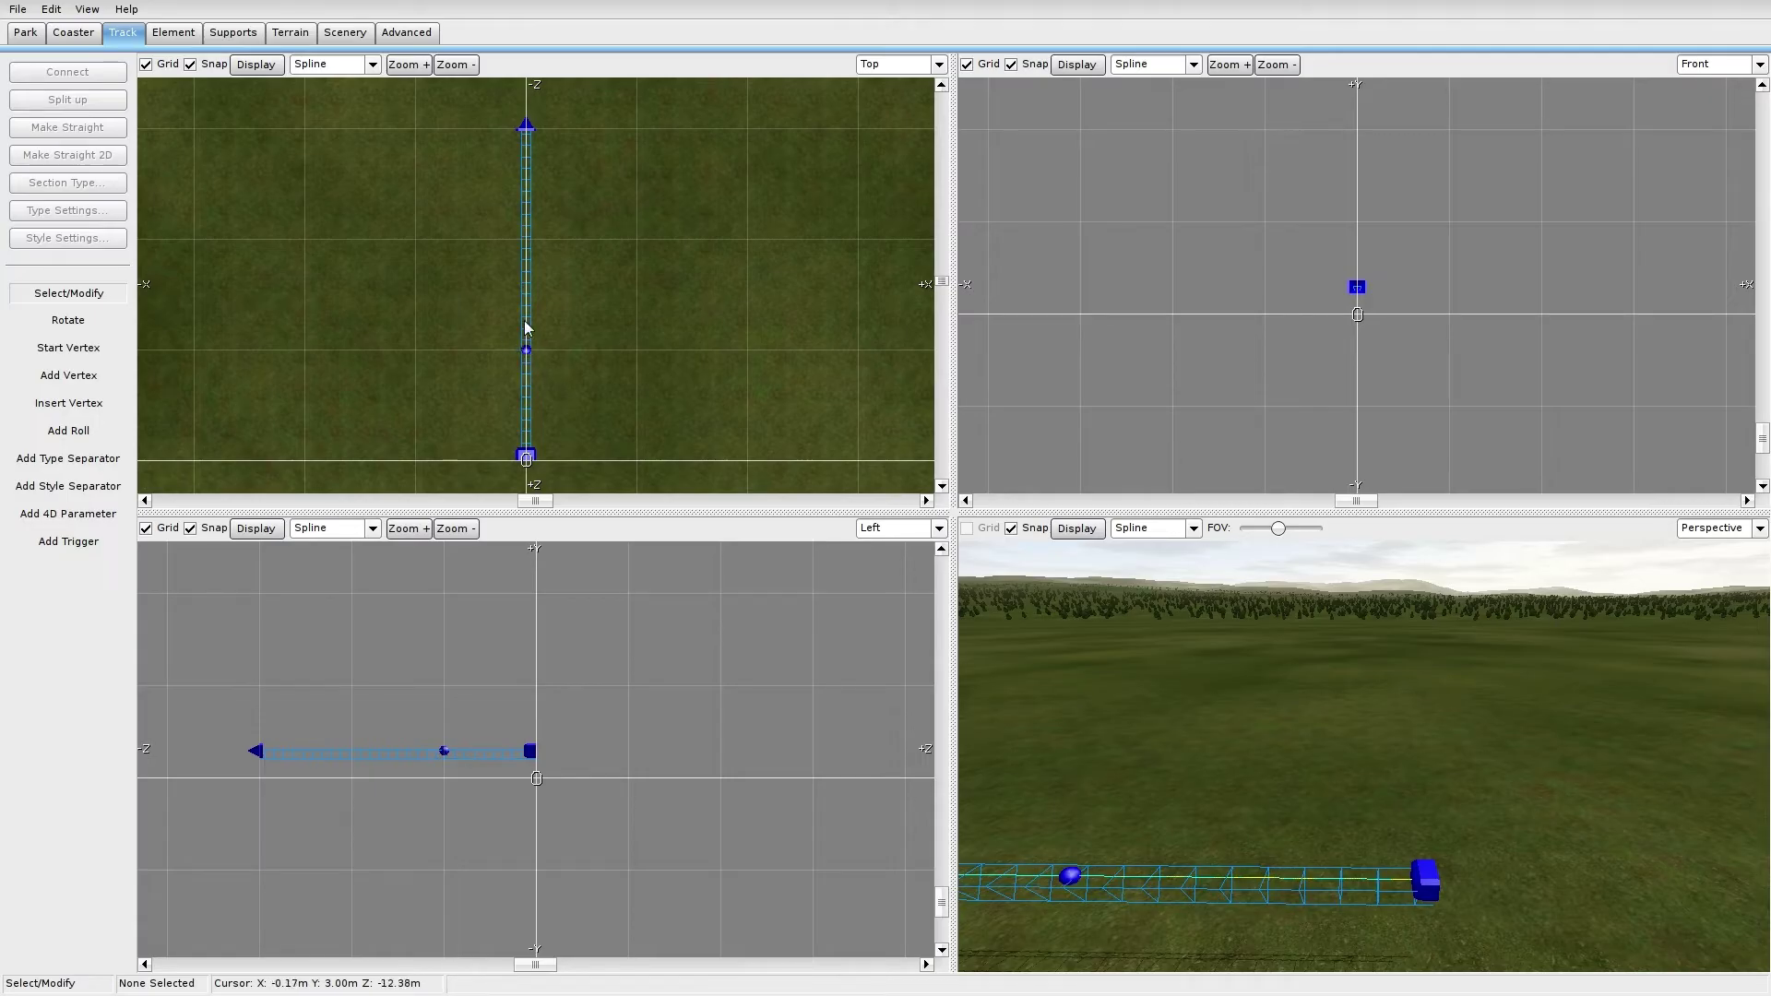
pyautogui.click(536, 352)
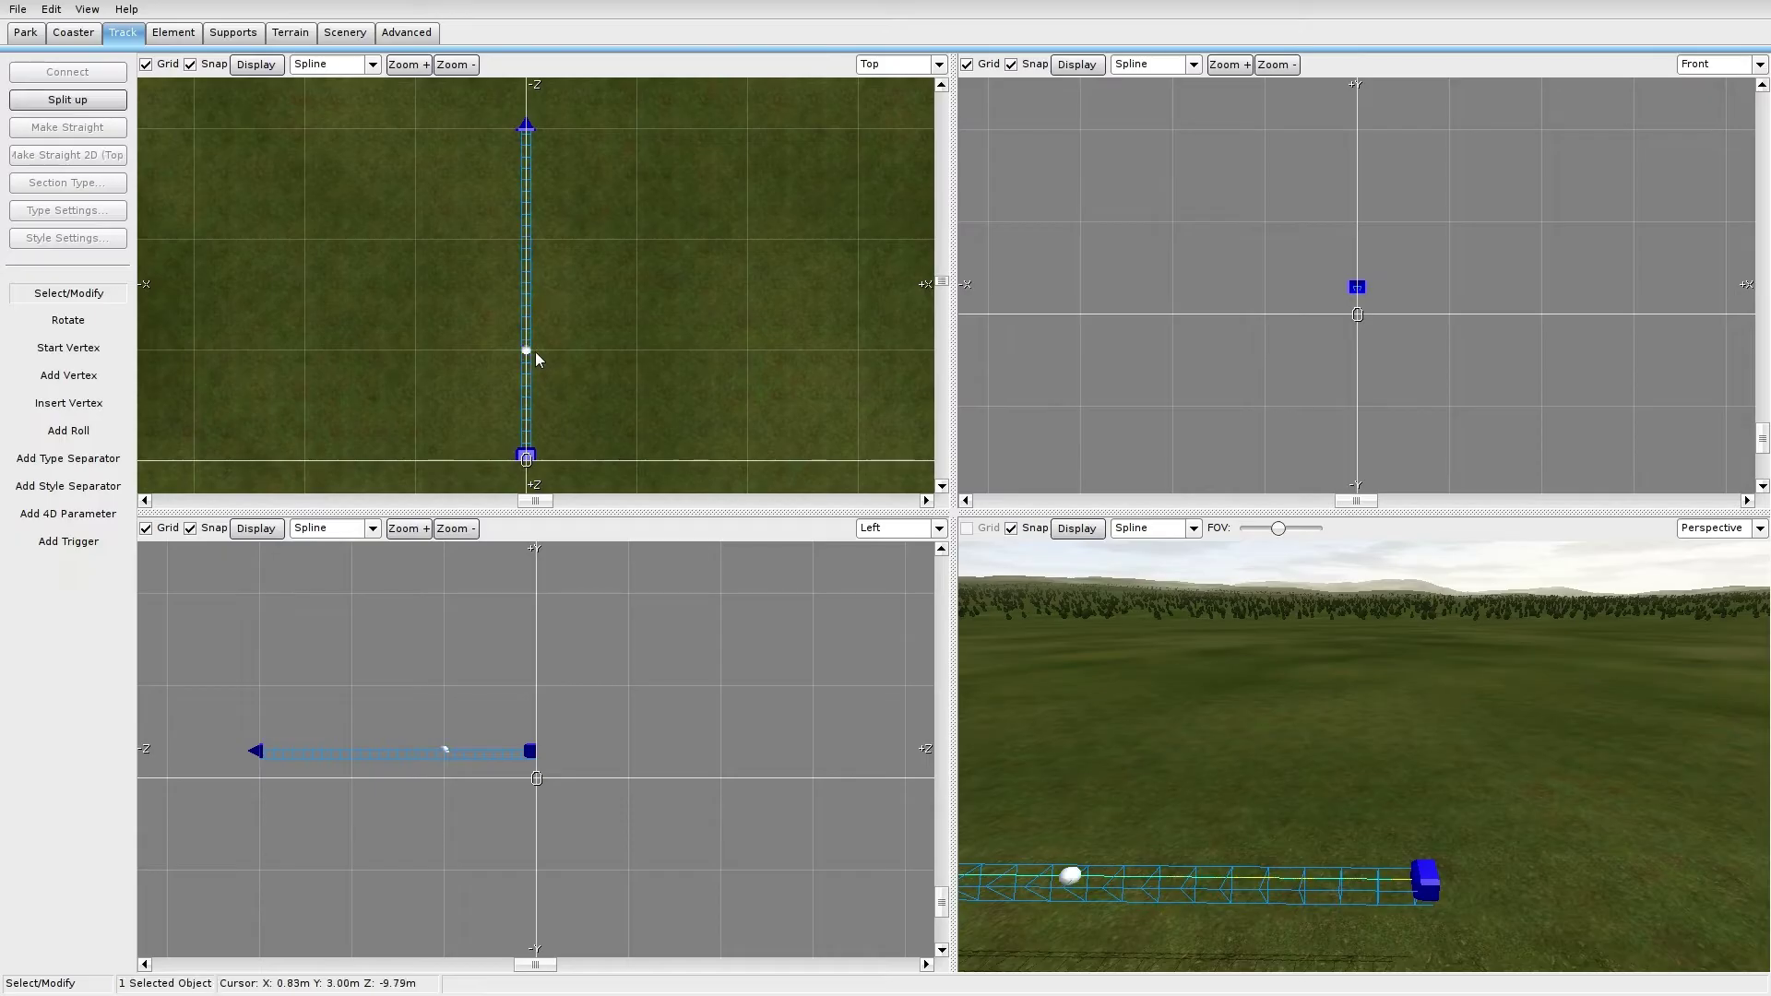
pyautogui.click(74, 459)
pyautogui.click(42, 492)
pyautogui.click(81, 296)
# Step: Move the start and middle track vertices together 10 m toward positive Z, lengthening the straight section to 40 m
pyautogui.moveTo(692, 411); pyautogui.dragTo(684, 348, button='right')
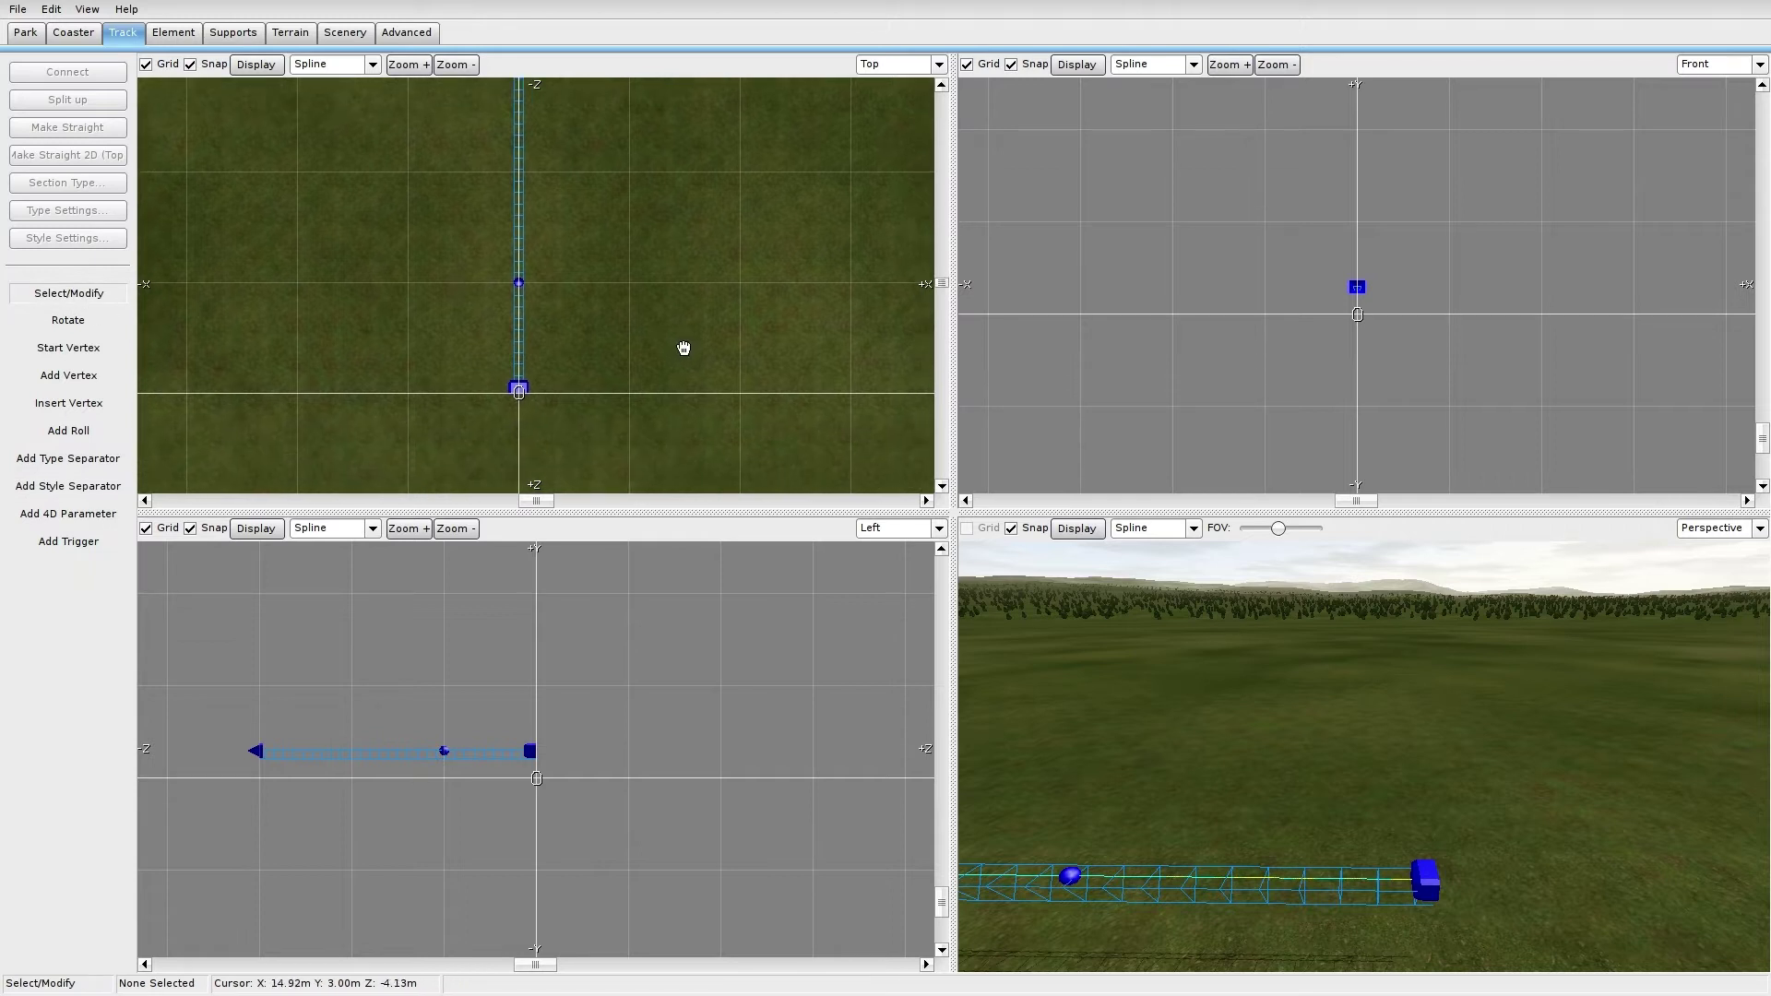
pyautogui.moveTo(553, 392); pyautogui.dragTo(506, 281)
pyautogui.moveTo(523, 404); pyautogui.dragTo(522, 394)
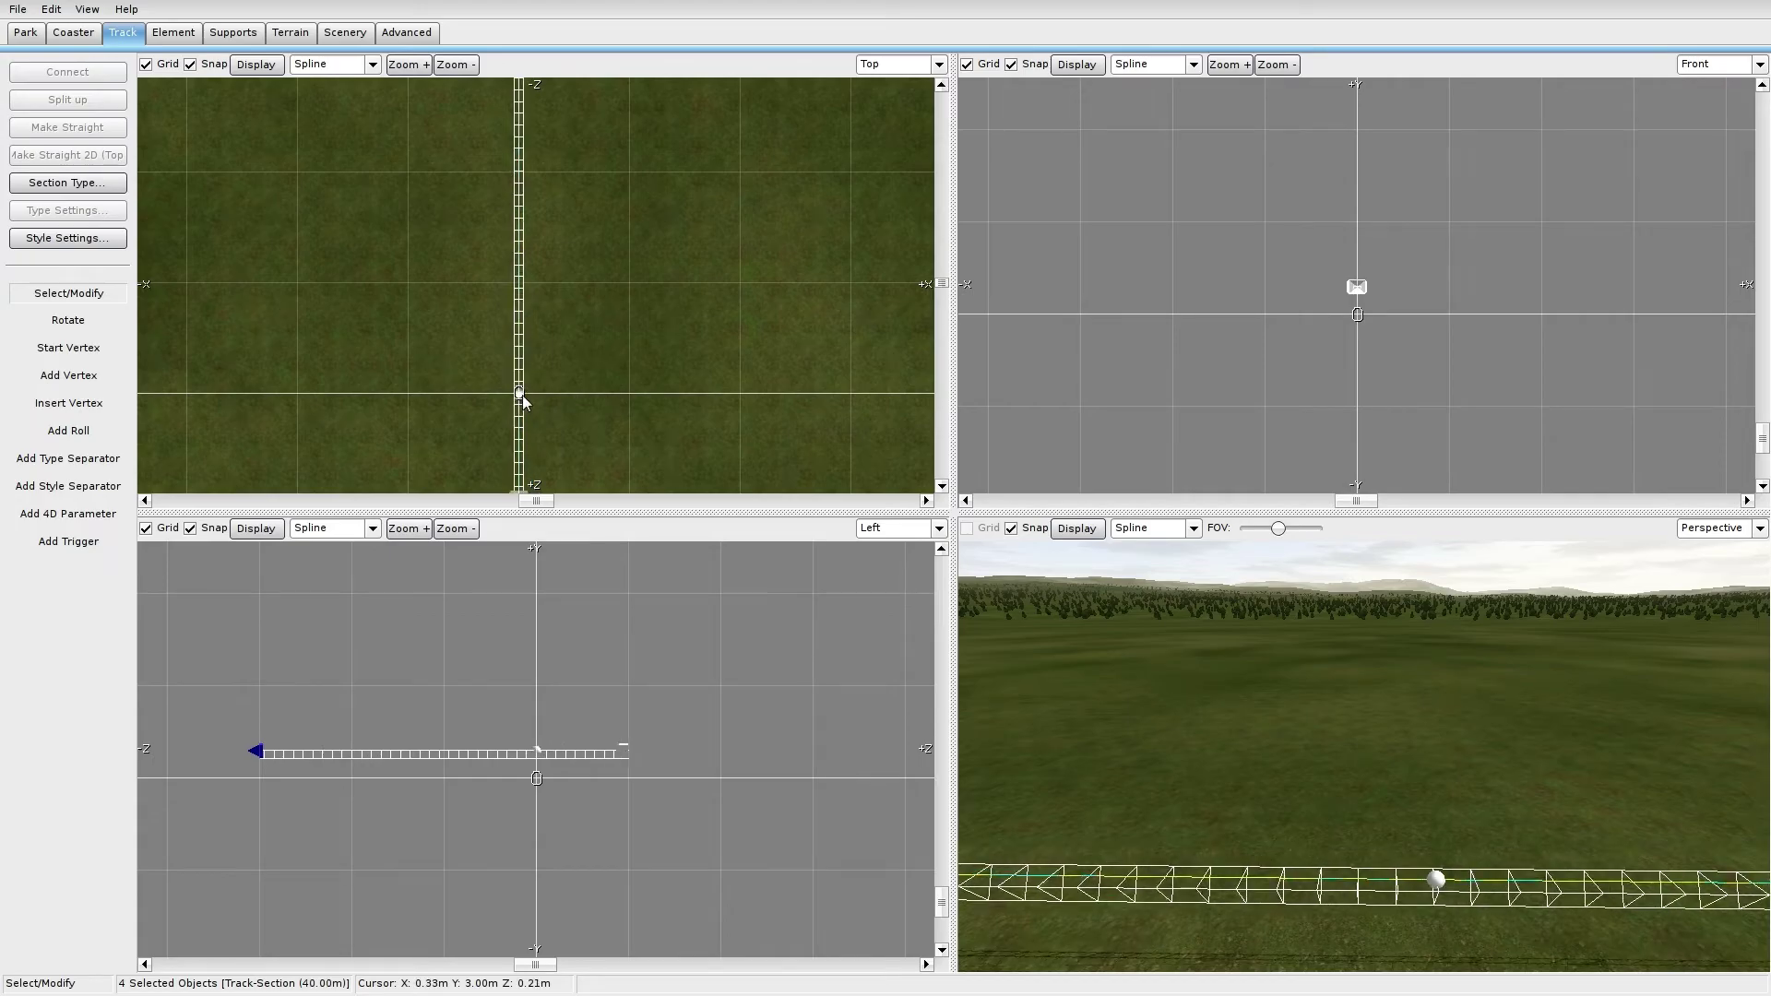
pyautogui.click(587, 351)
# Step: Try raising the track's start vertex about 6 m in the Left view and lower it back to the track's level
pyautogui.scroll(2, 612, 724)
pyautogui.moveTo(461, 720); pyautogui.dragTo(541, 728, button='right')
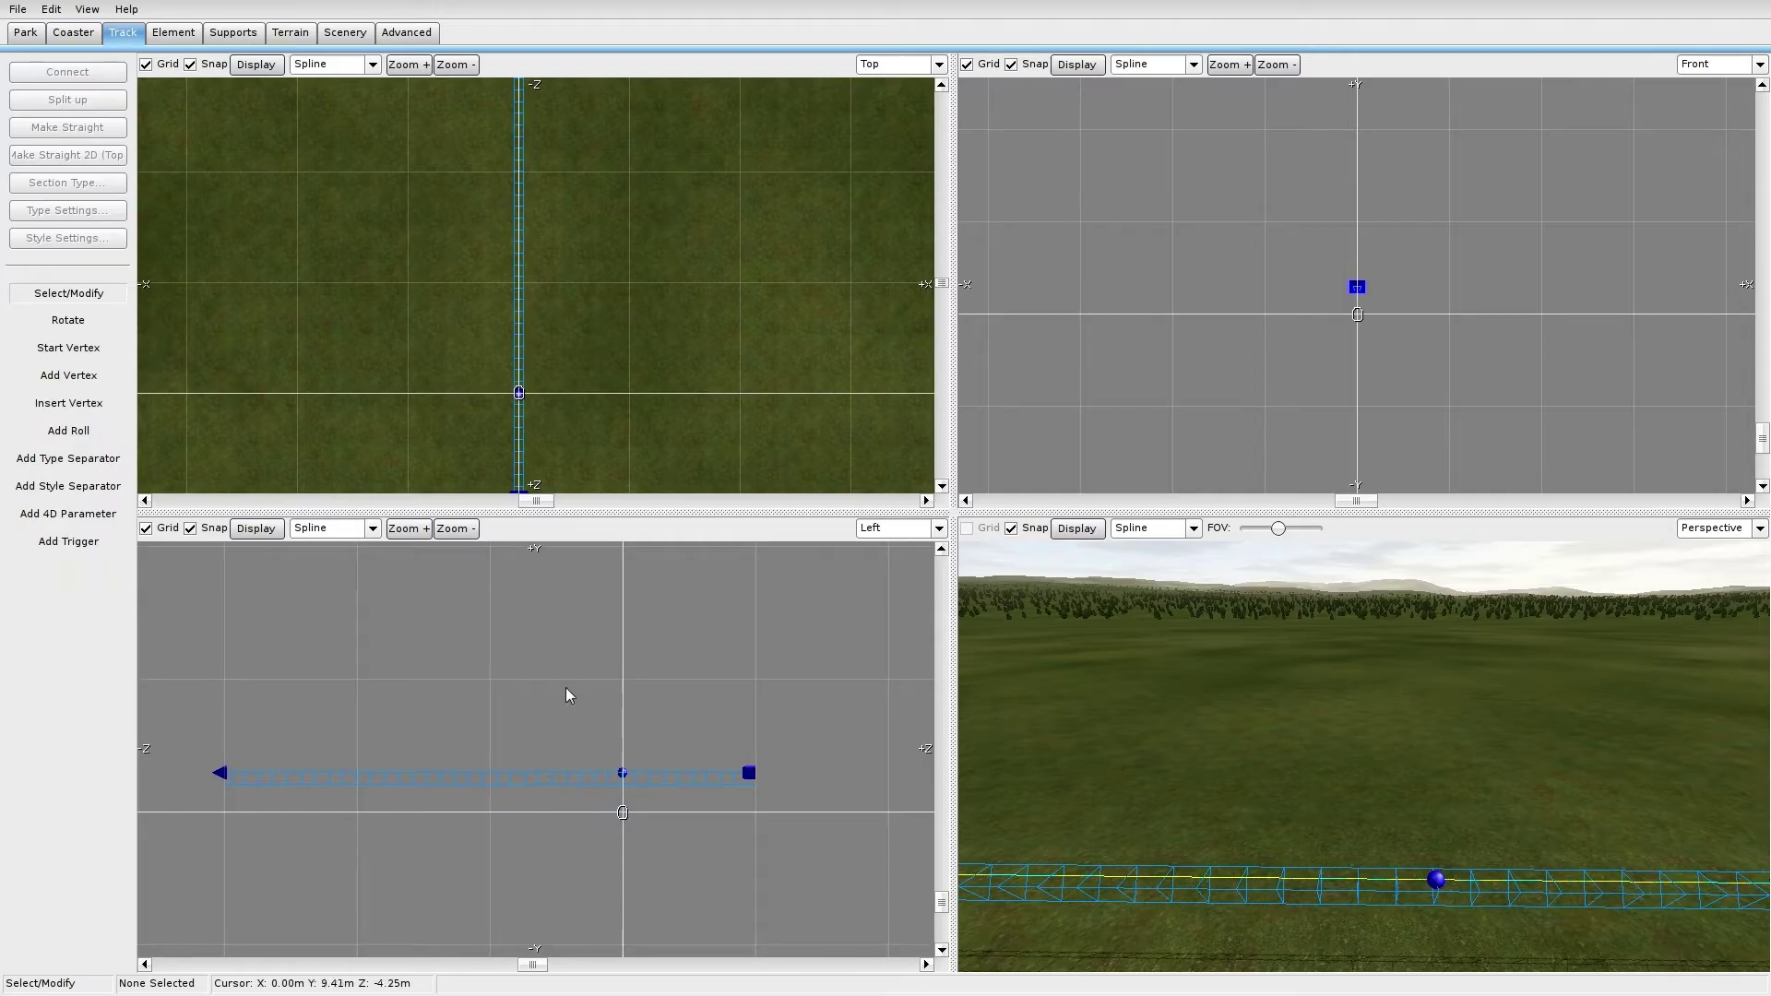
pyautogui.moveTo(749, 773); pyautogui.dragTo(762, 702)
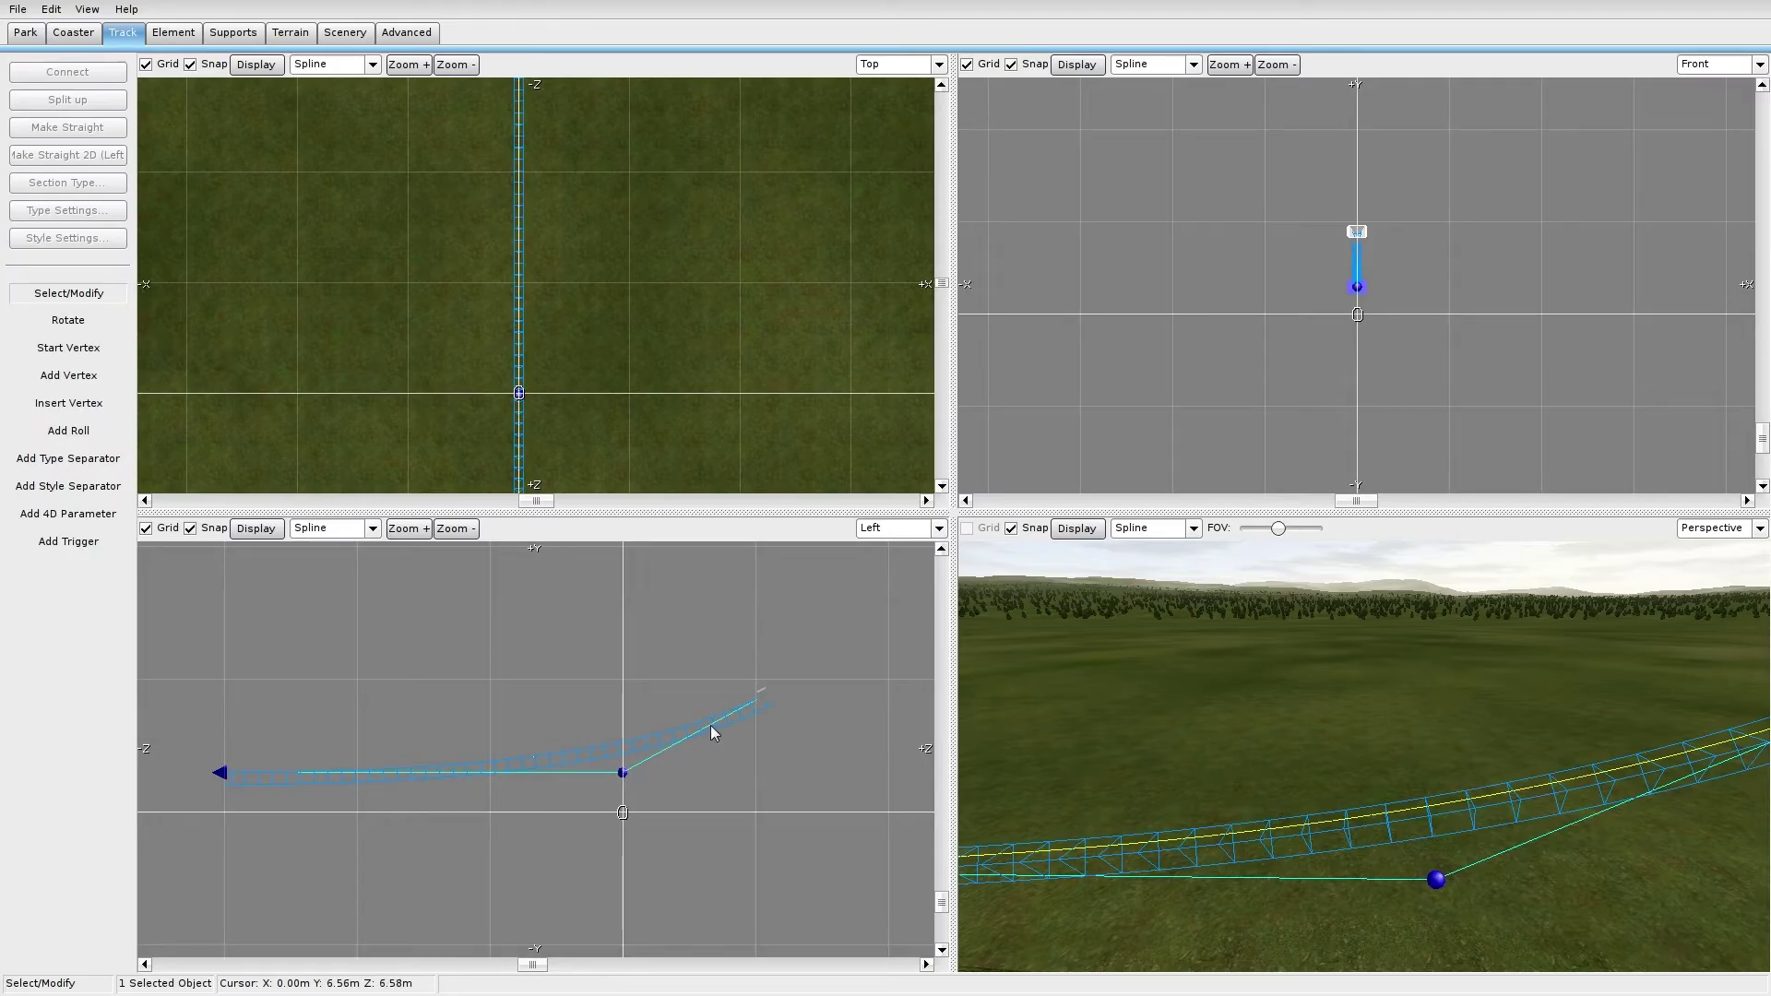
pyautogui.moveTo(766, 690); pyautogui.dragTo(755, 769)
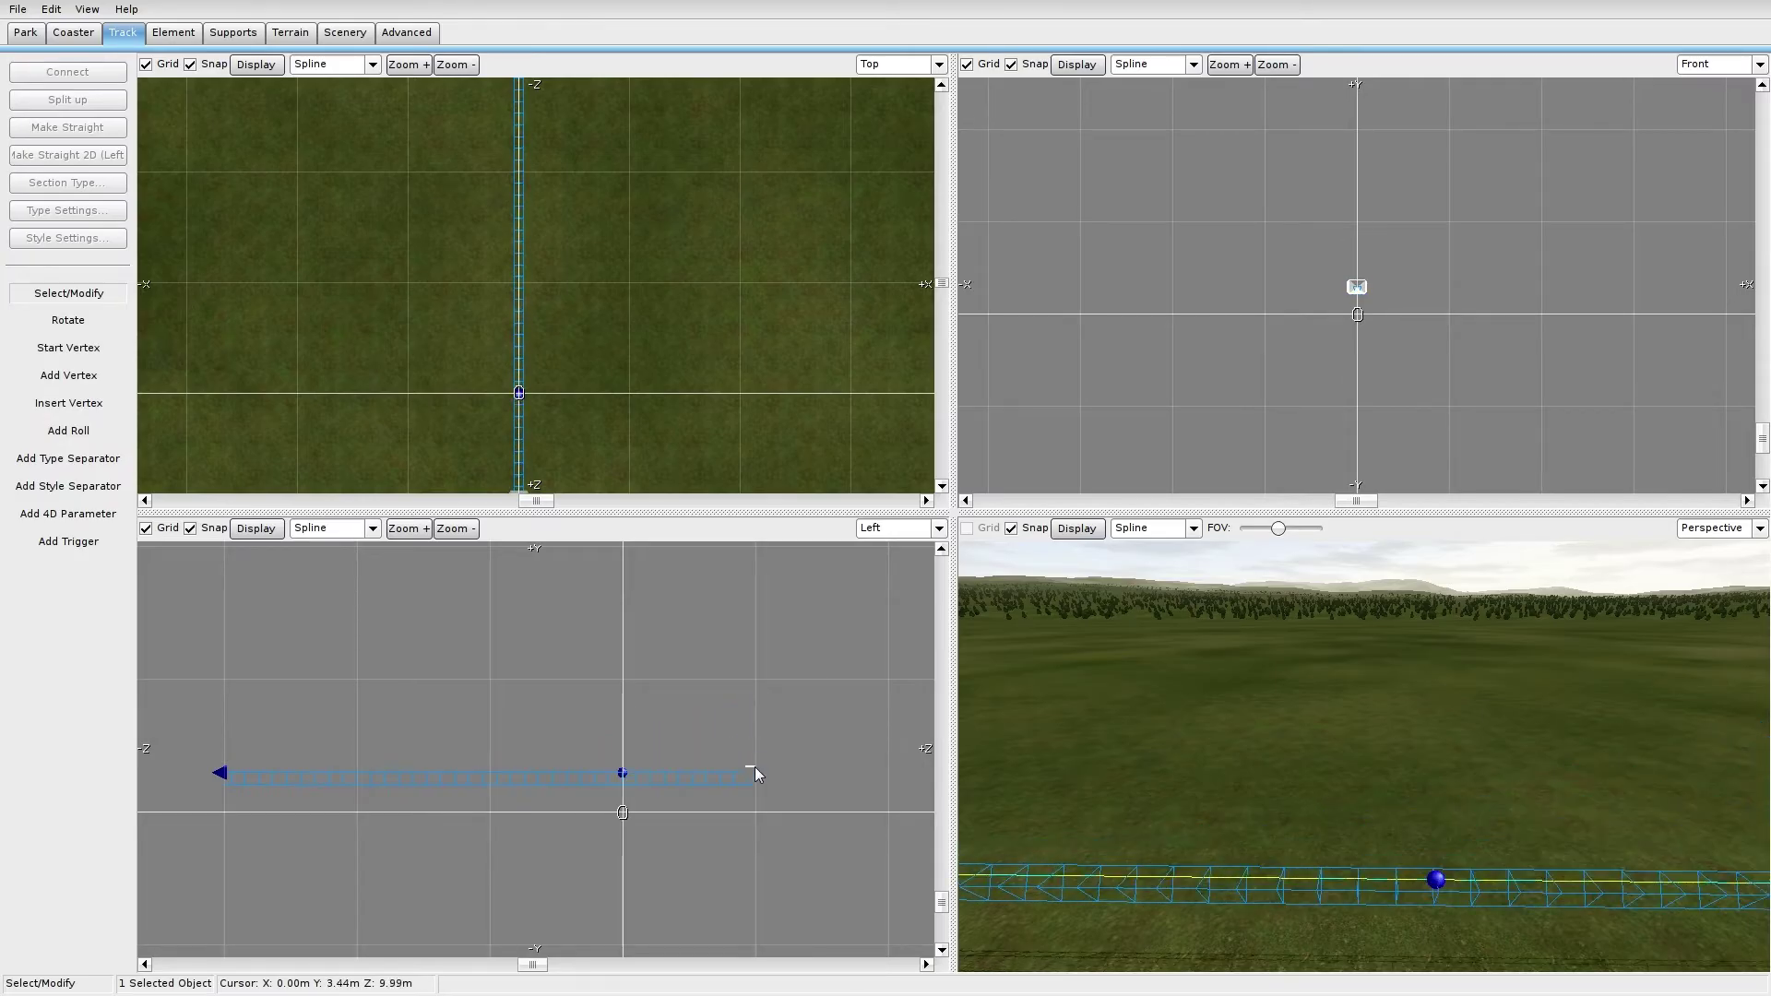
# Step: Set the track's middle vertex at the origin to Strict
pyautogui.doubleClick(625, 777)
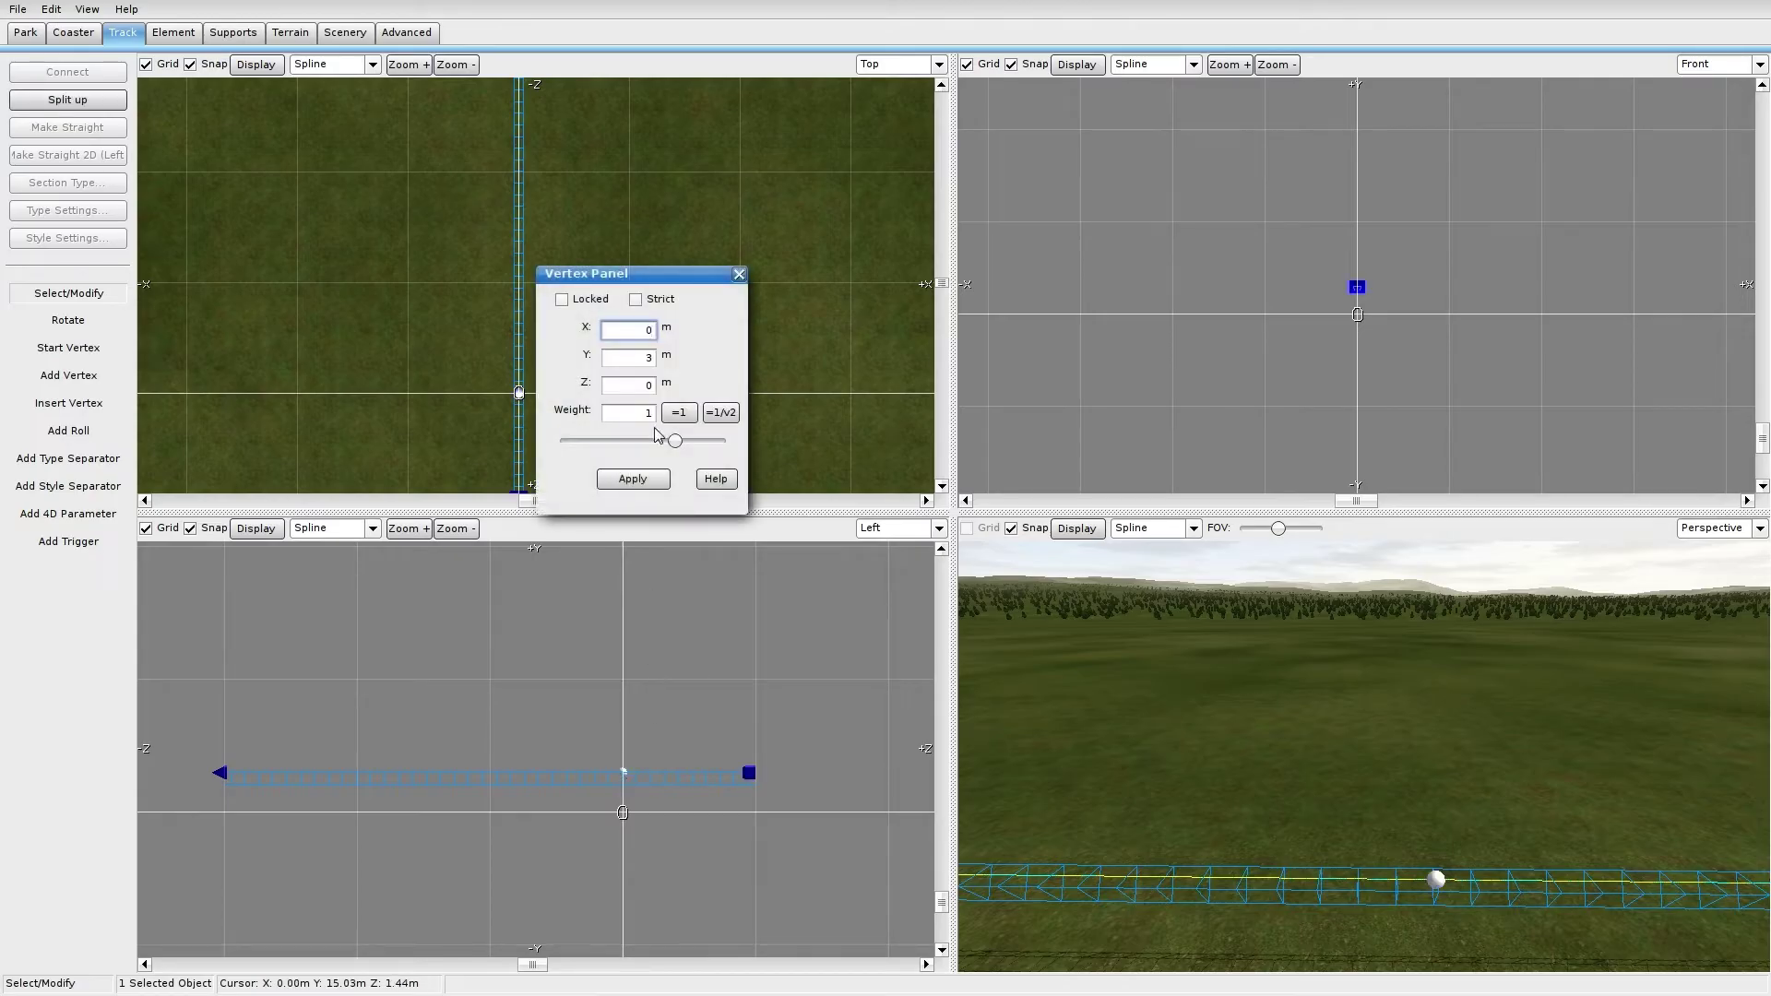
pyautogui.click(635, 300)
pyautogui.click(738, 274)
# Step: Try moving the track's start vertex again, put it back in line, and select the middle vertex
pyautogui.click(748, 774)
pyautogui.moveTo(746, 776)
pyautogui.mouseDown()
pyautogui.moveTo(751, 699)
pyautogui.moveTo(756, 772)
pyautogui.mouseUp()
pyautogui.rightClick(751, 700)
pyautogui.press('Escape')
pyautogui.click(749, 723)
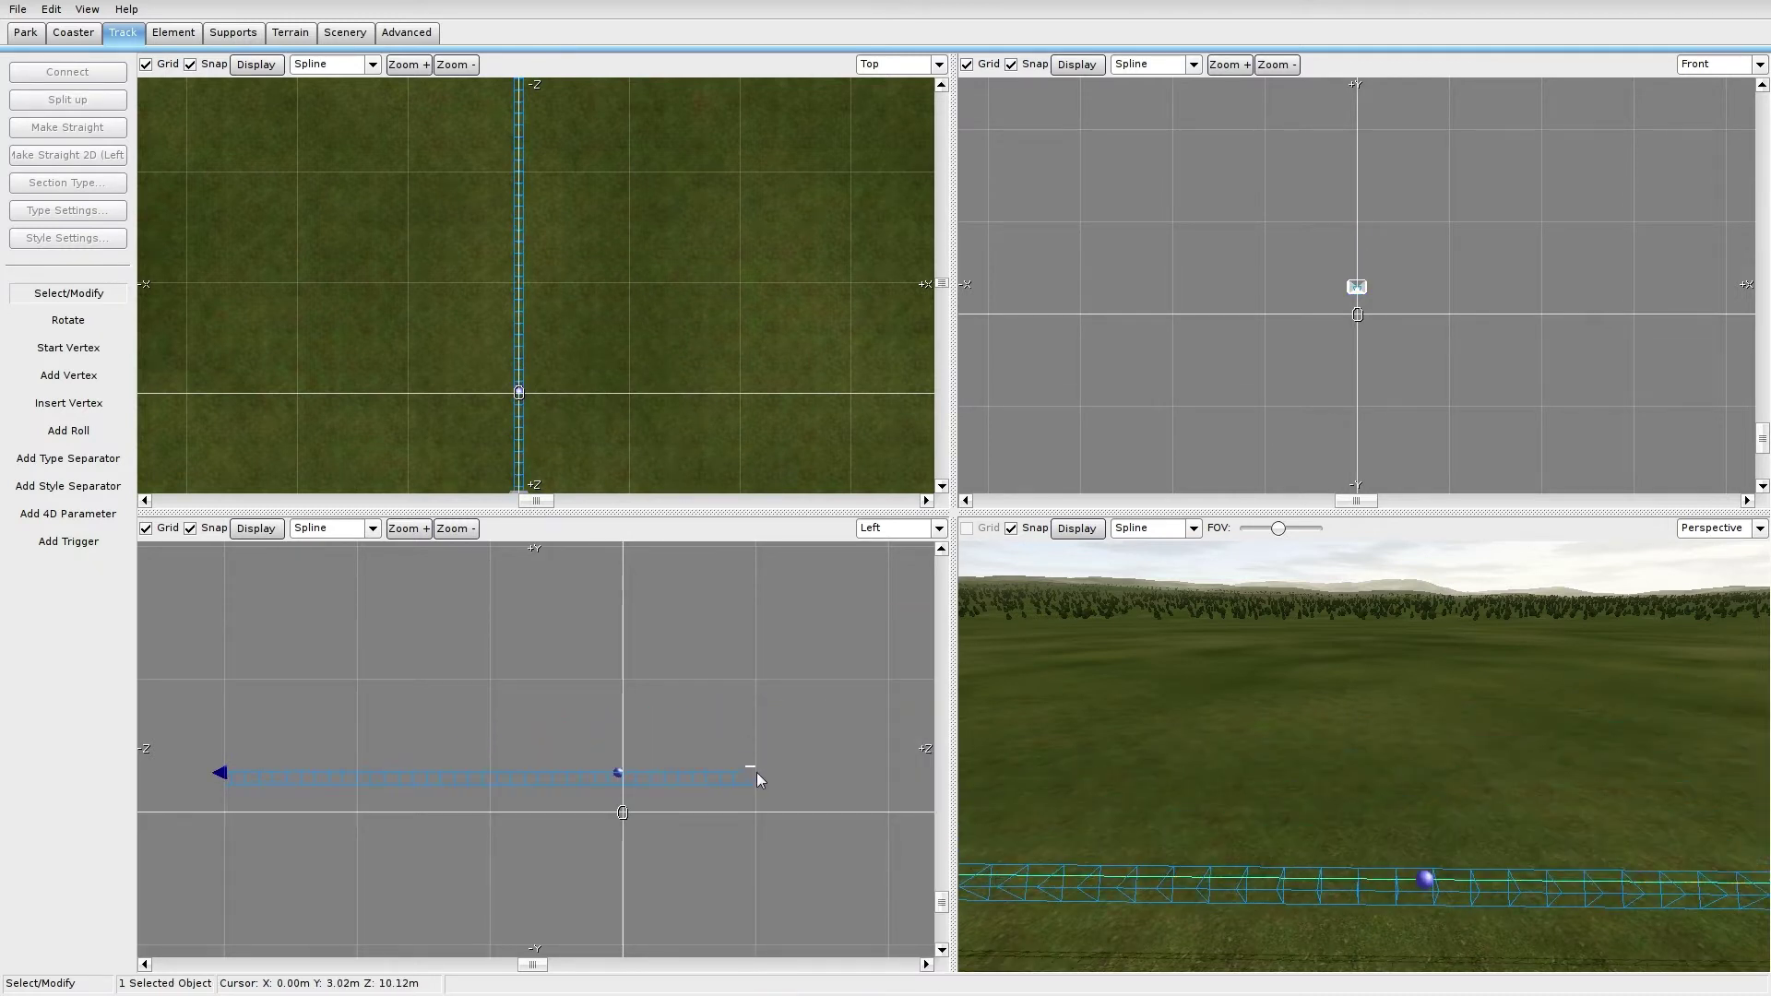
pyautogui.click(621, 773)
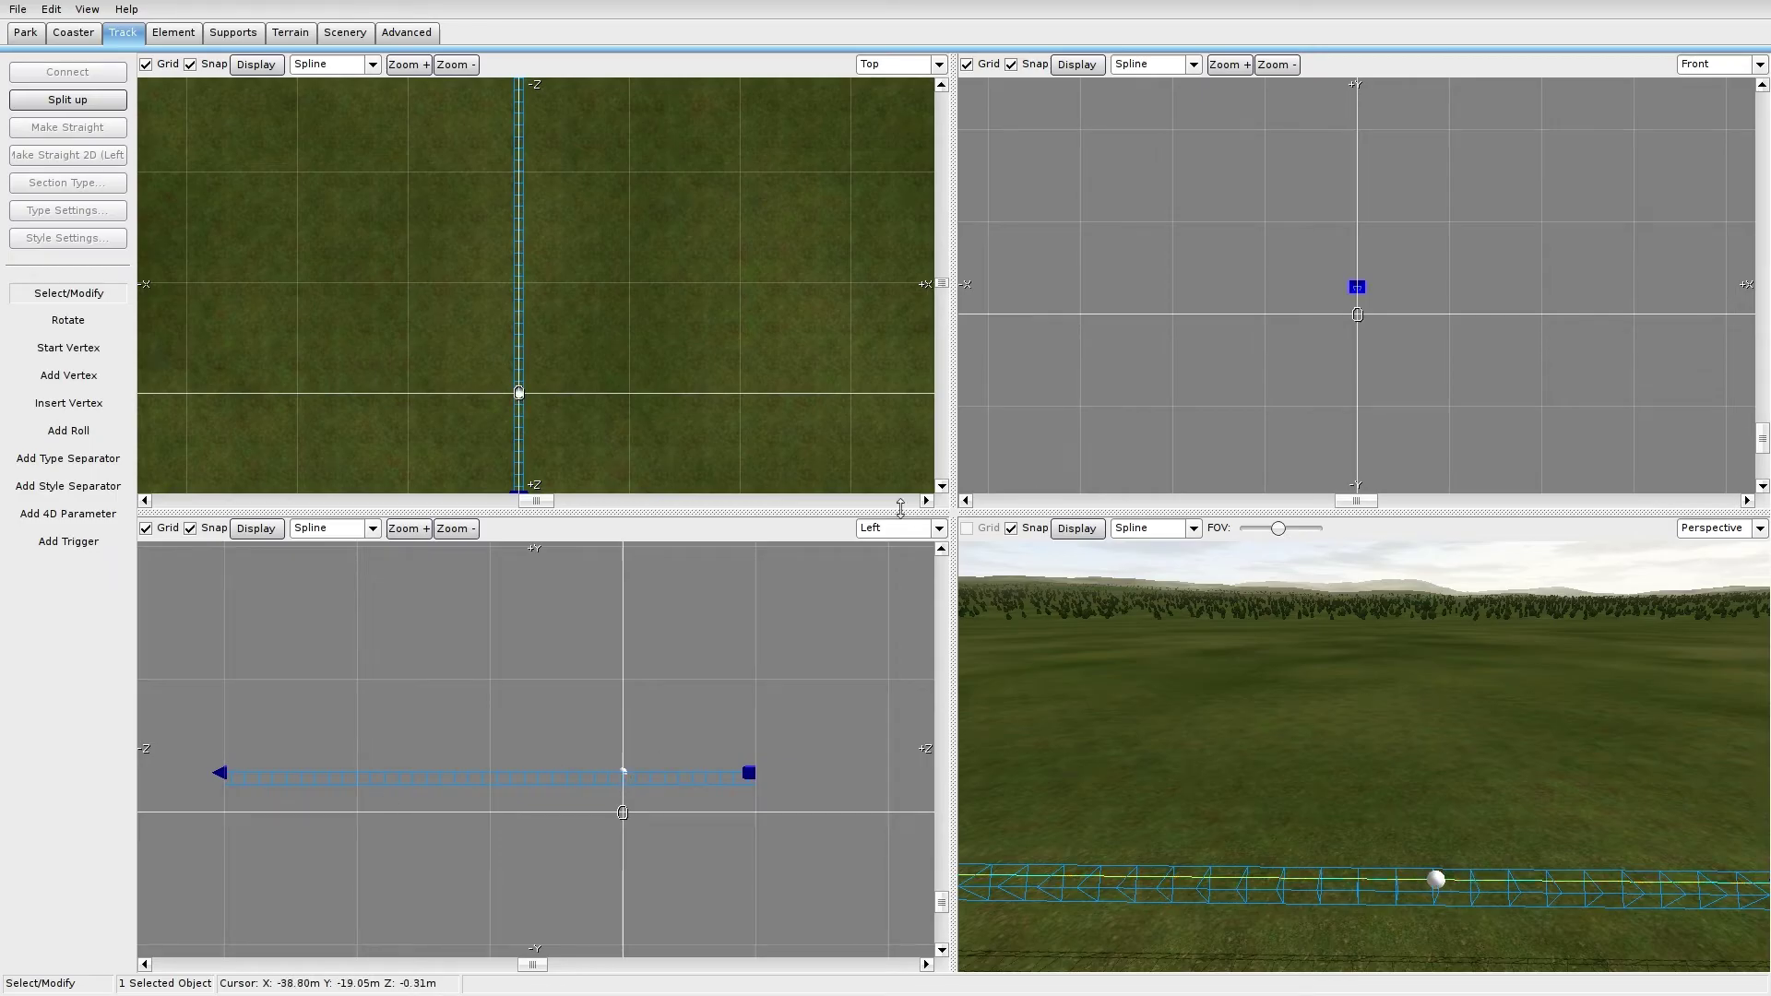
# Step: Add three vertices beyond the track's positive-Z end in the Left view, at heights of about 10 m, 6 m and 10 m
pyautogui.click(90, 384)
pyautogui.moveTo(790, 717); pyautogui.dragTo(644, 690, button='right')
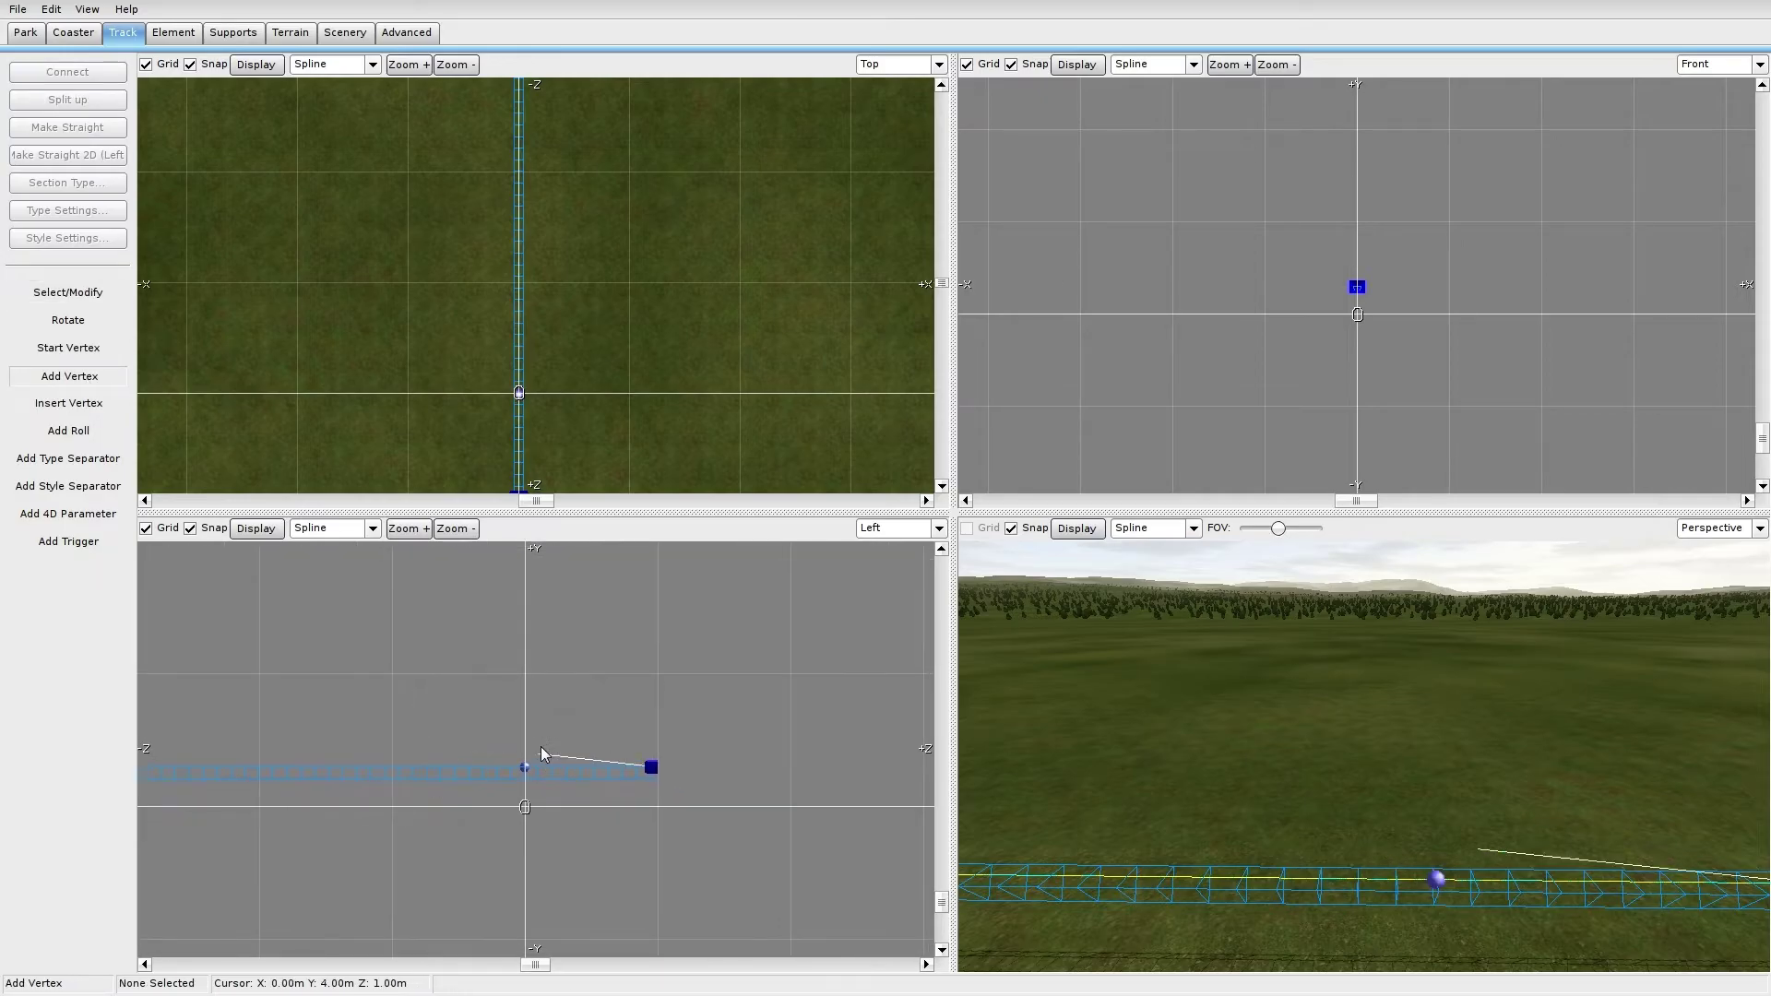
pyautogui.moveTo(723, 766); pyautogui.dragTo(761, 761, button='right')
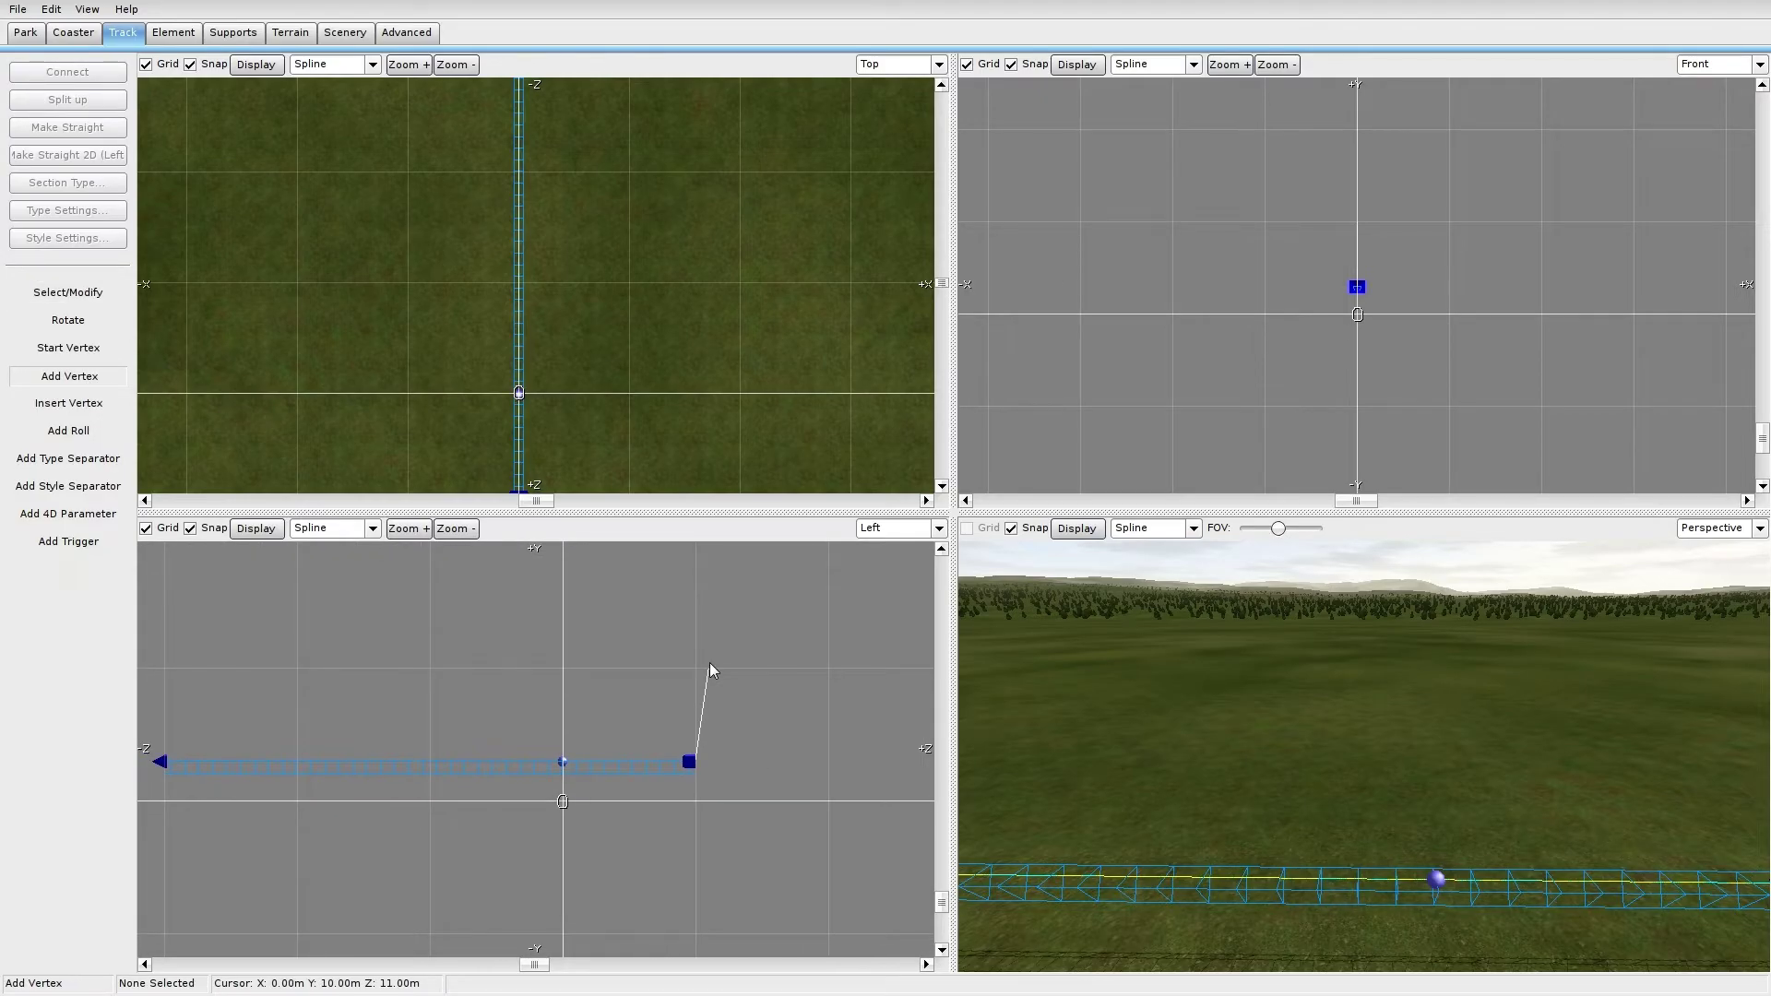
pyautogui.click(779, 674)
pyautogui.moveTo(813, 740); pyautogui.dragTo(611, 743, button='right')
pyautogui.click(727, 727)
pyautogui.click(858, 674)
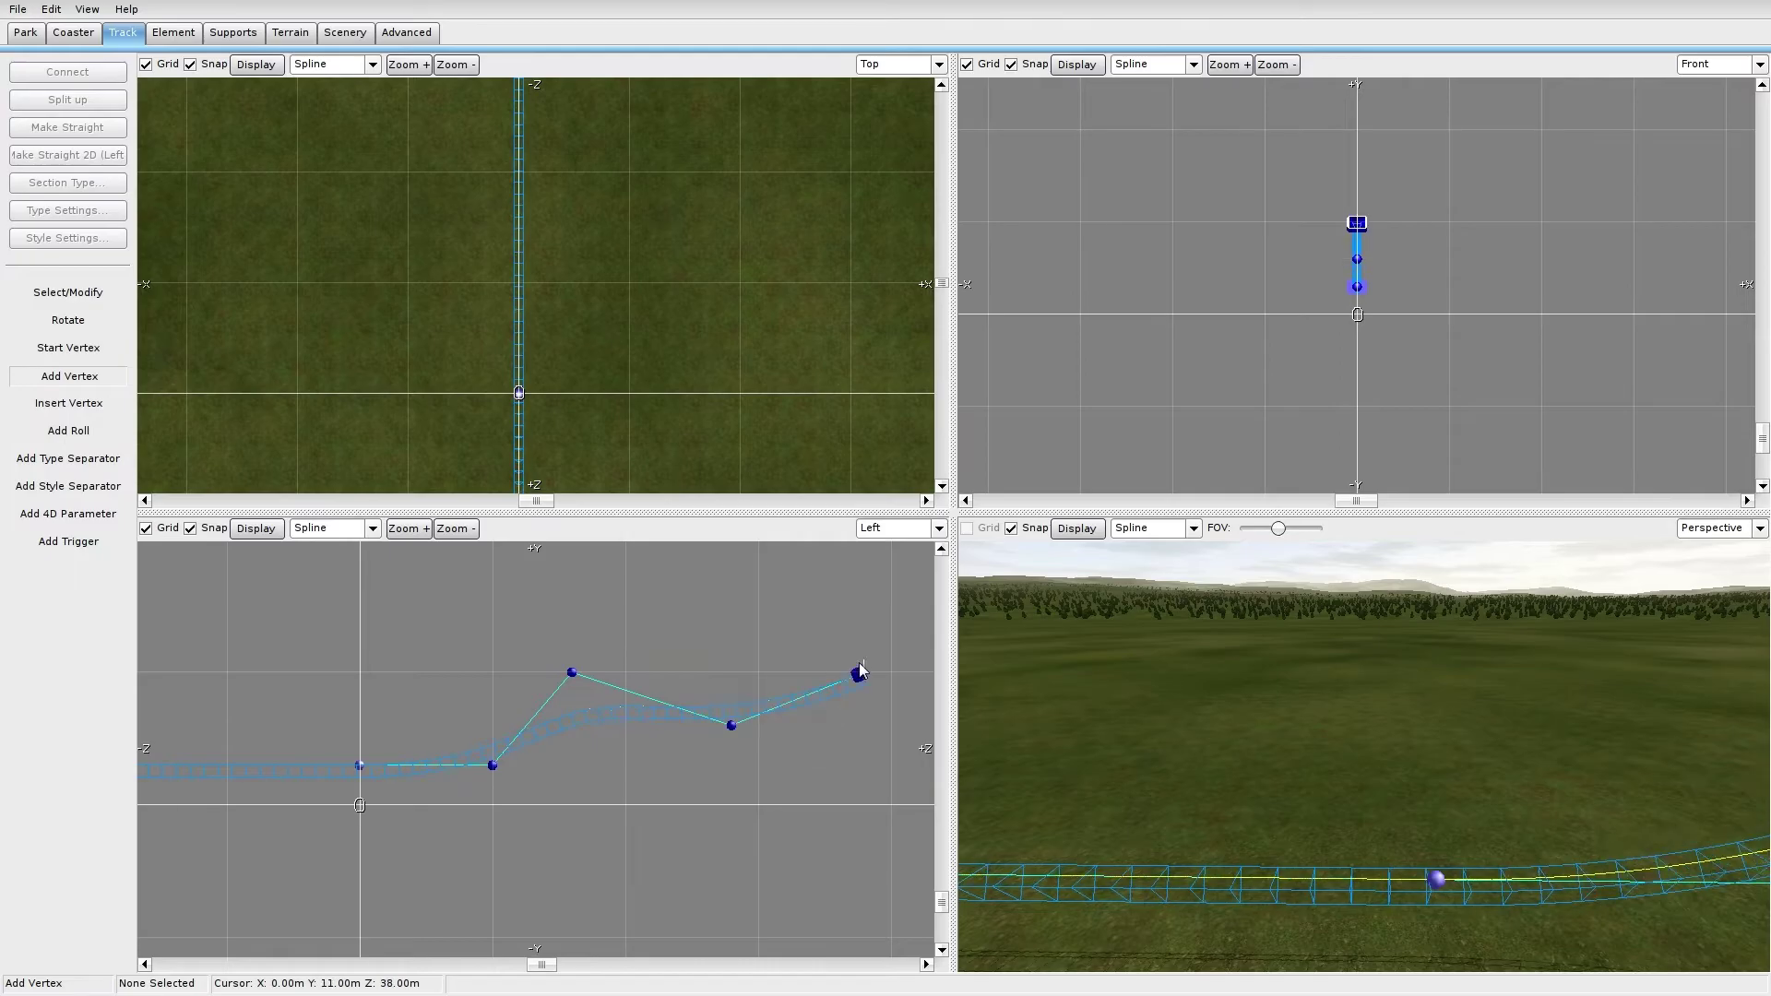
# Step: Raise the second-to-last of the new vertices to about 9 m and the outermost vertex to about 20 m
pyautogui.click(65, 293)
pyautogui.moveTo(572, 672)
pyautogui.mouseDown()
pyautogui.moveTo(583, 697)
pyautogui.moveTo(564, 647)
pyautogui.moveTo(573, 671)
pyautogui.mouseUp()
pyautogui.moveTo(735, 727); pyautogui.dragTo(738, 684)
pyautogui.moveTo(856, 674); pyautogui.dragTo(856, 646)
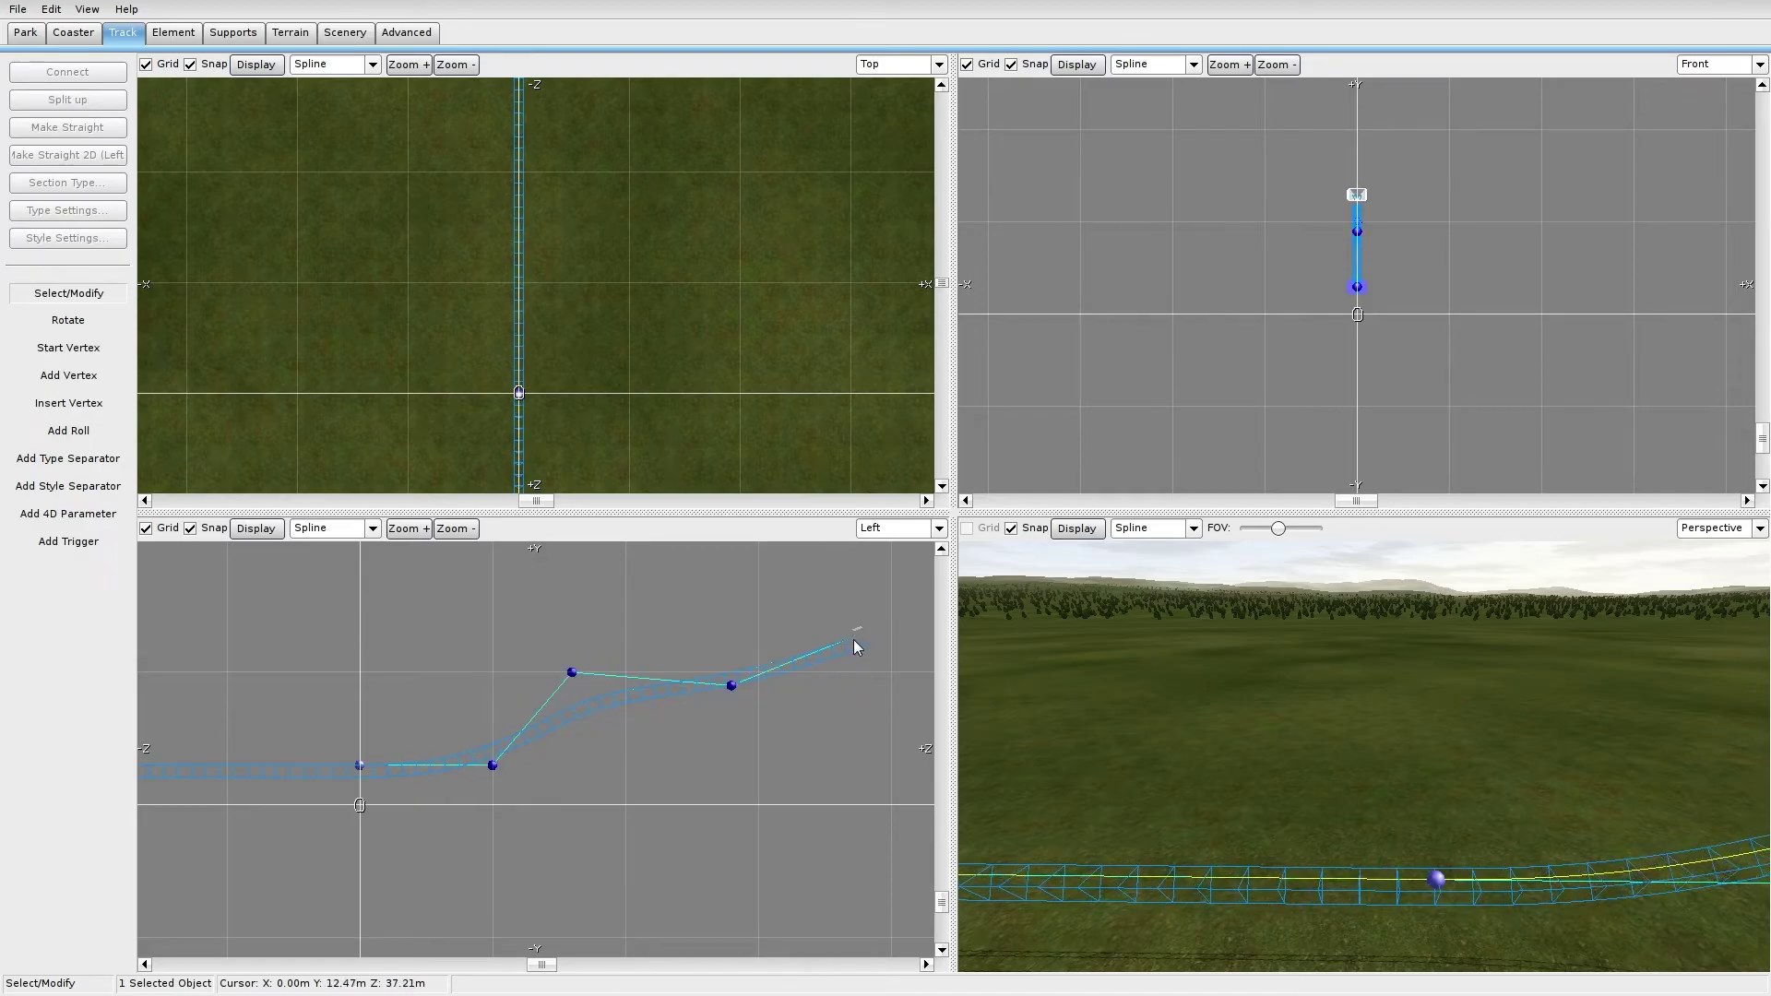
pyautogui.click(572, 674)
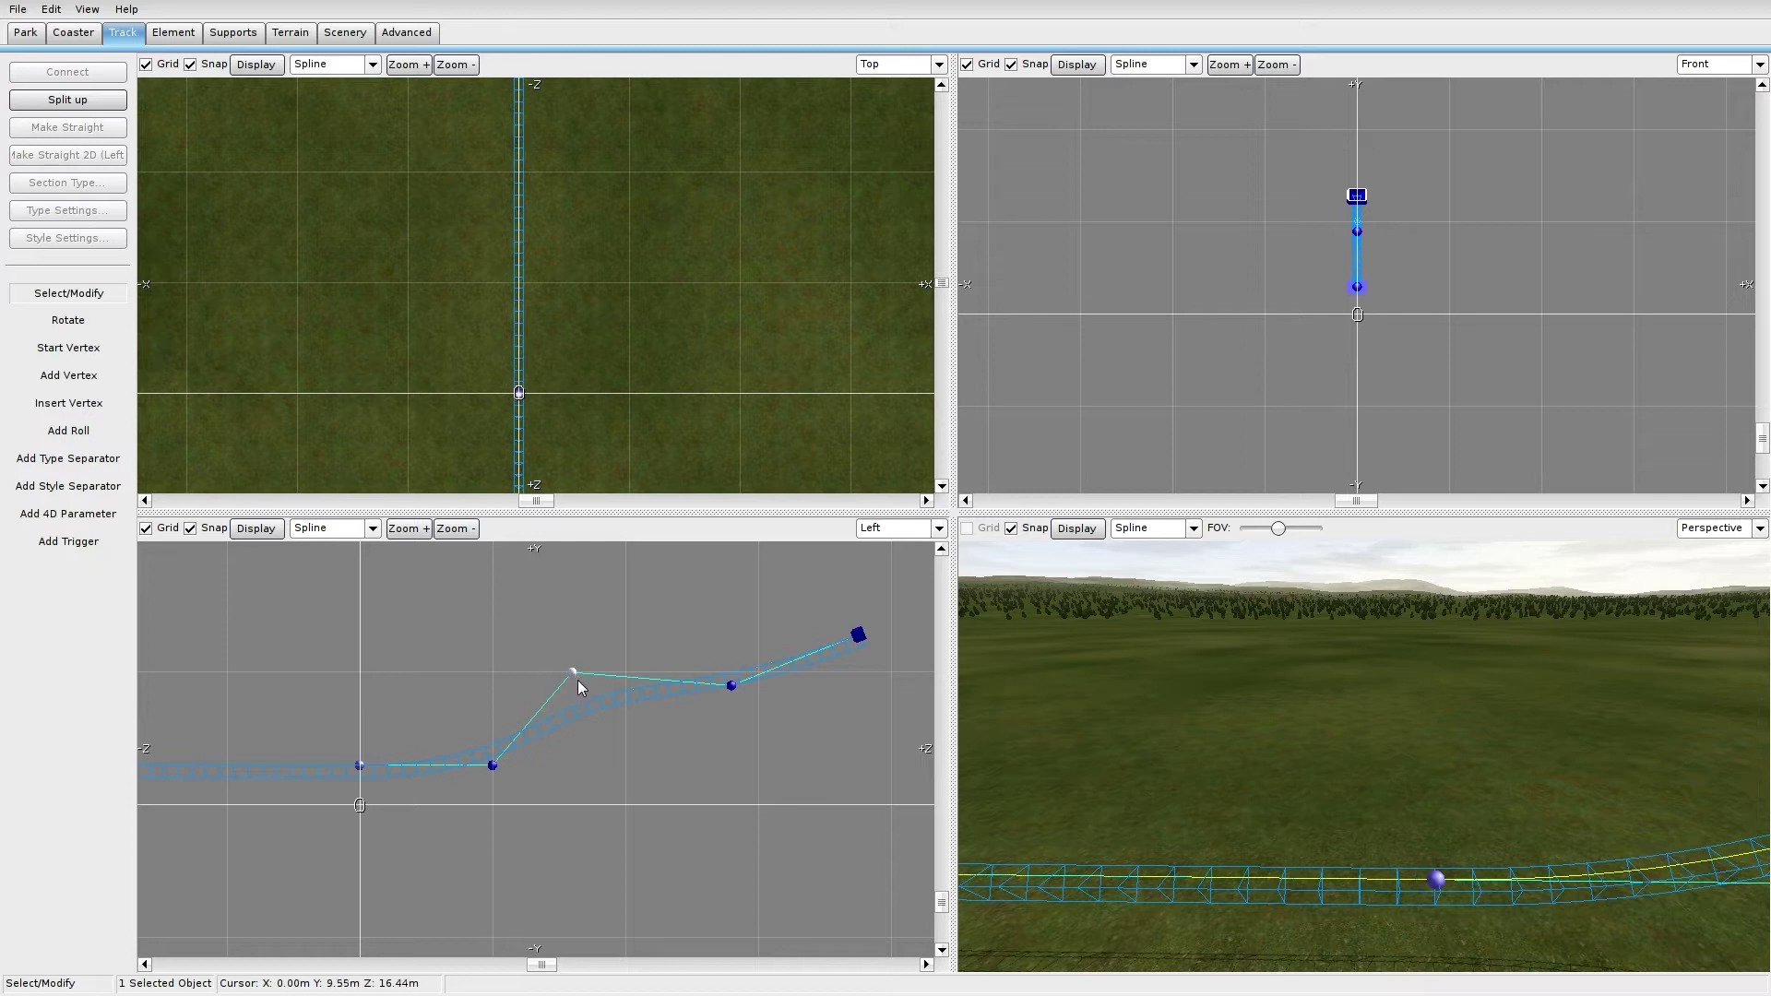
pyautogui.moveTo(858, 635); pyautogui.dragTo(834, 553)
# Step: Reshape the climb by moving its base vertex to about Z 12 m and raising the next two vertices to about 12 m and 13 m
pyautogui.moveTo(787, 671); pyautogui.dragTo(785, 754, button='right')
pyautogui.moveTo(525, 823); pyautogui.dragTo(549, 750, button='right')
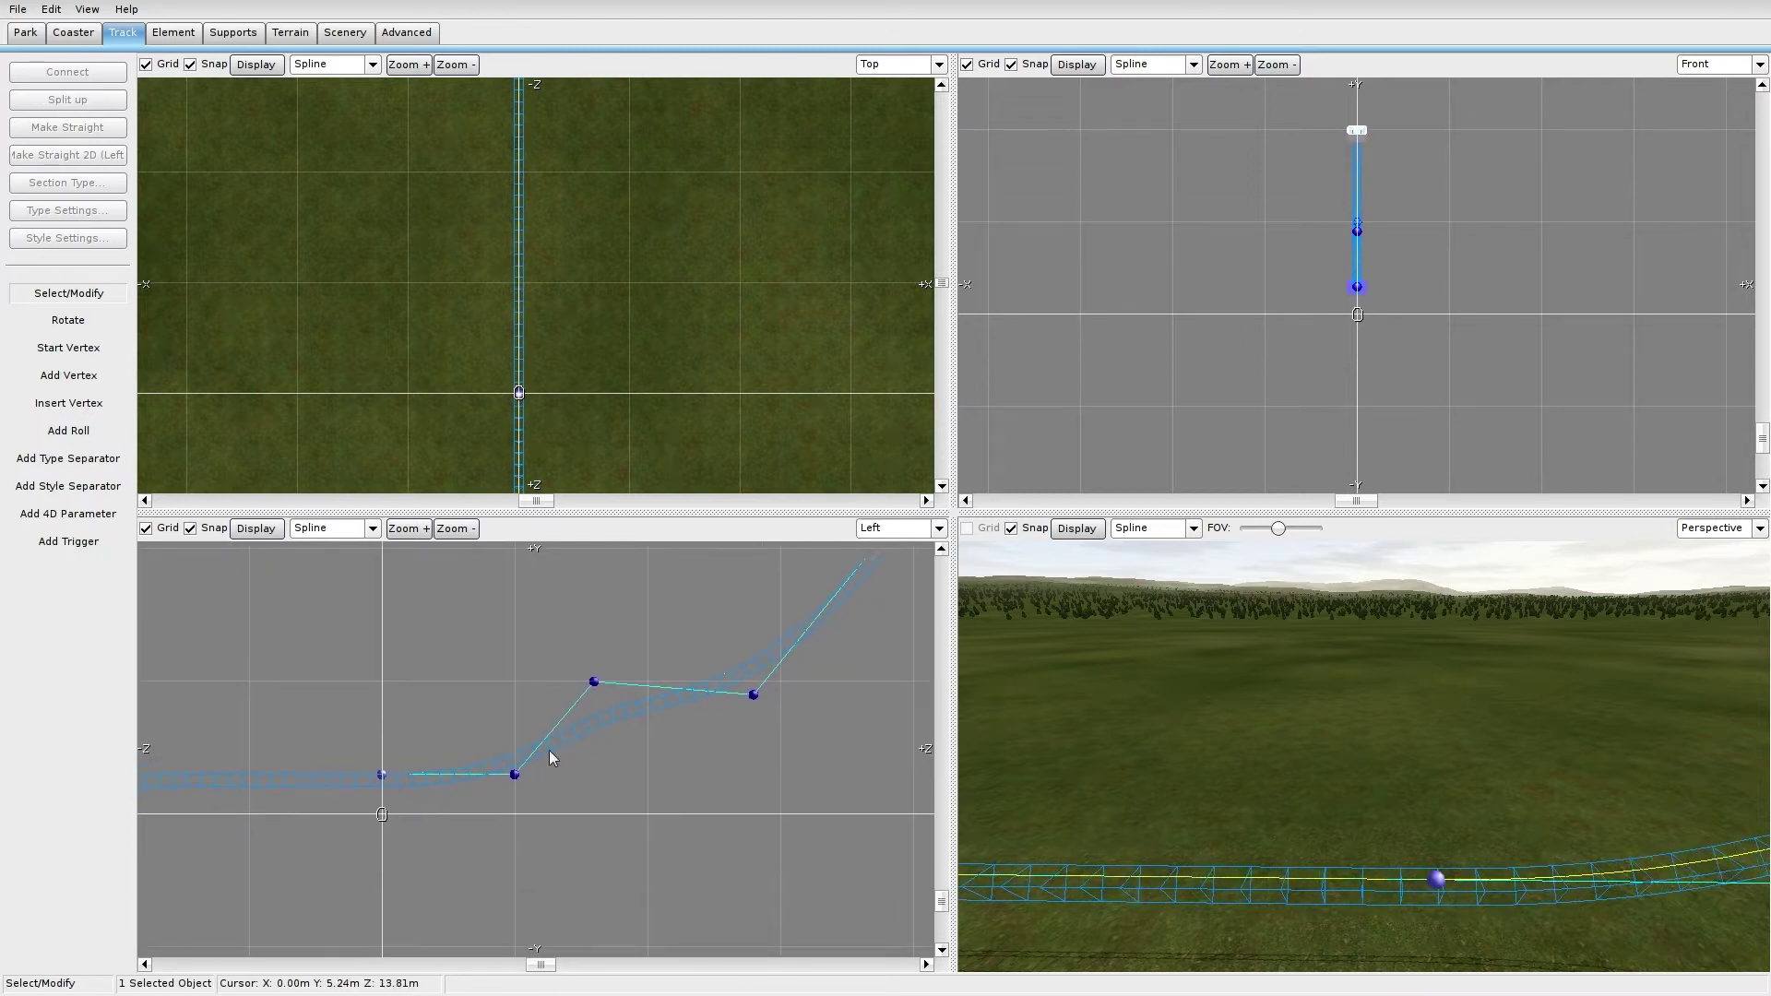
pyautogui.moveTo(518, 777); pyautogui.dragTo(552, 781)
pyautogui.moveTo(594, 681); pyautogui.dragTo(594, 655)
pyautogui.moveTo(753, 693); pyautogui.dragTo(794, 638)
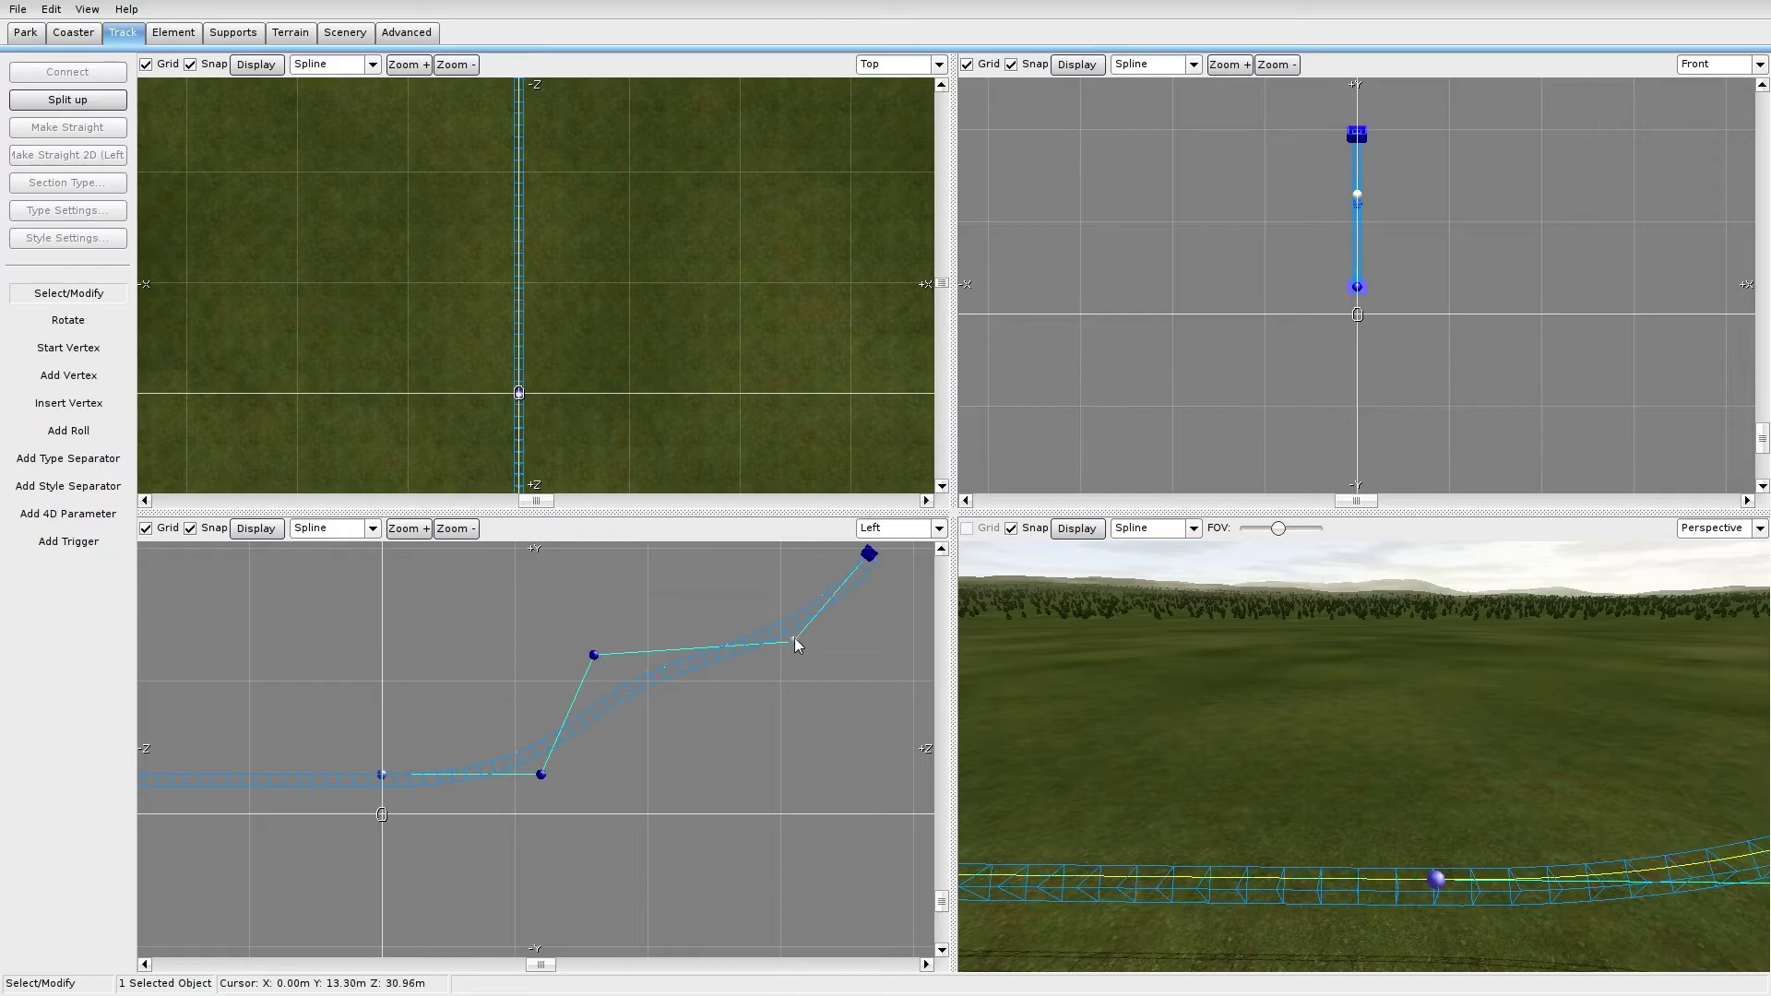
pyautogui.click(466, 695)
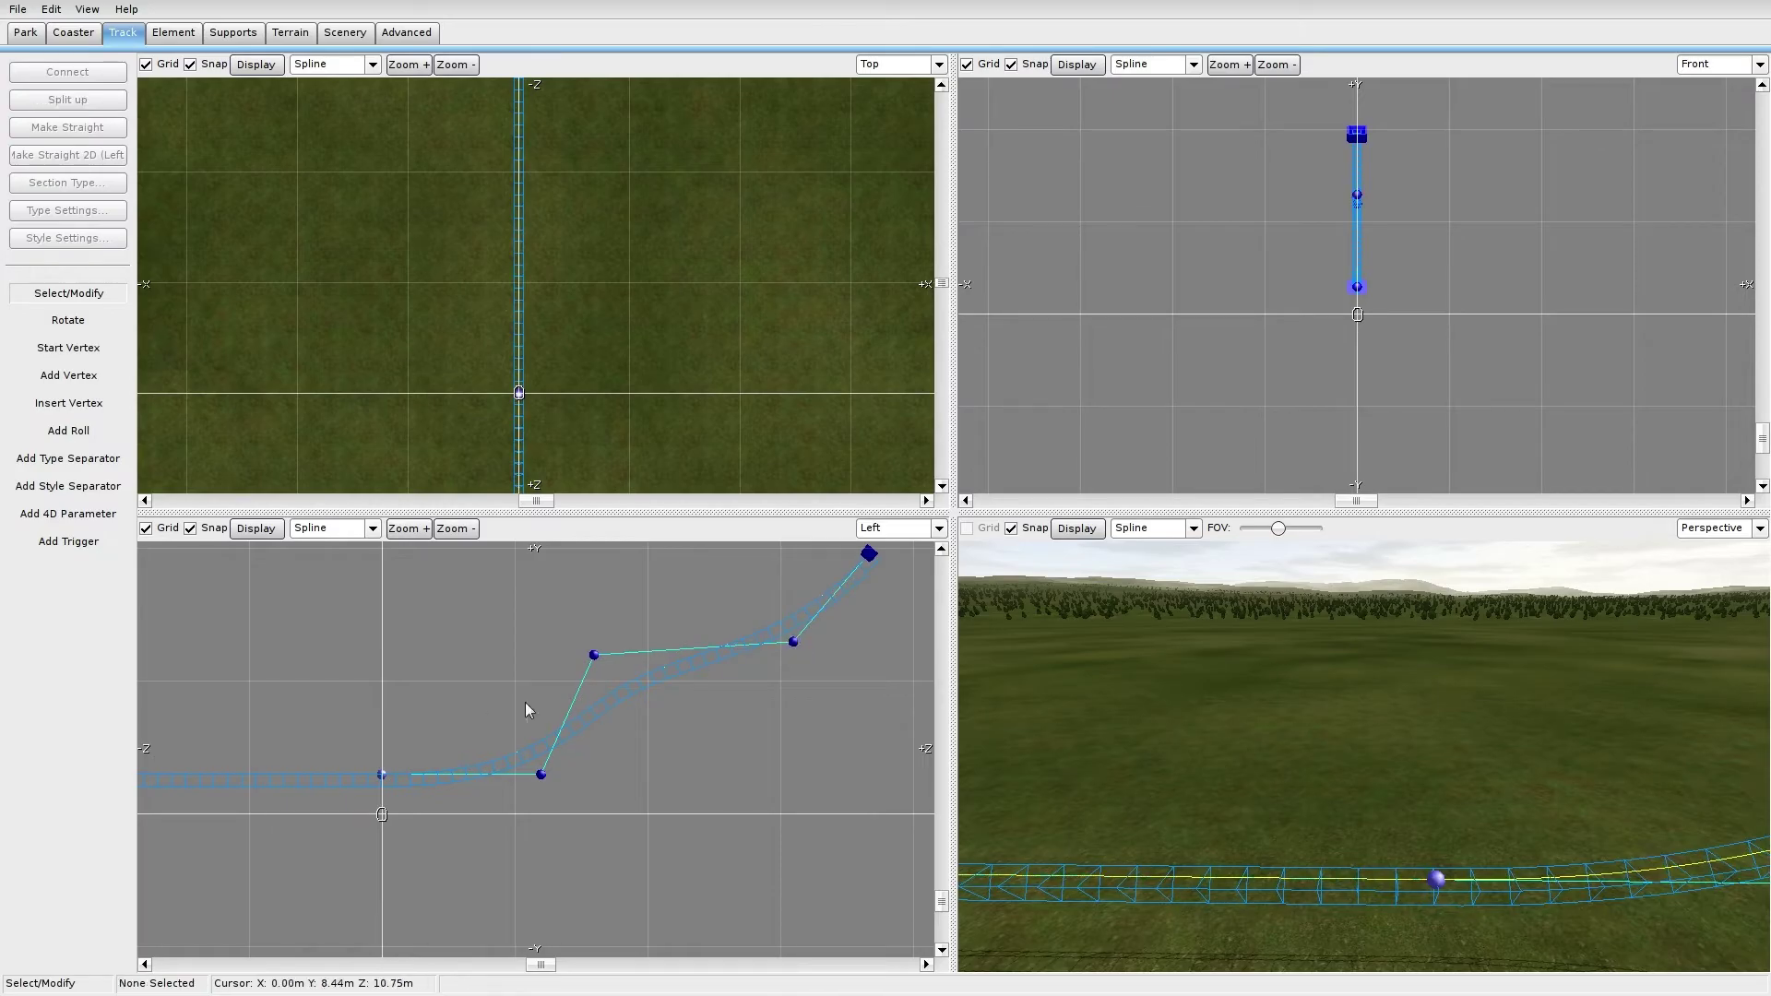
# Step: Inspect the shape of the new climb in the Perspective view
pyautogui.moveTo(204, 646); pyautogui.dragTo(535, 645, button='right')
pyautogui.scroll(-2, 479, 715)
pyautogui.moveTo(1352, 659); pyautogui.dragTo(1466, 610, button='right')
pyautogui.press('w')
pyautogui.press('s')
pyautogui.scroll(2, 768, 673)
# Step: Add two type separators on the straight track, one at about Z -10 m and the other aligned with the vertex at the origin
pyautogui.moveTo(360, 729); pyautogui.dragTo(749, 766, button='right')
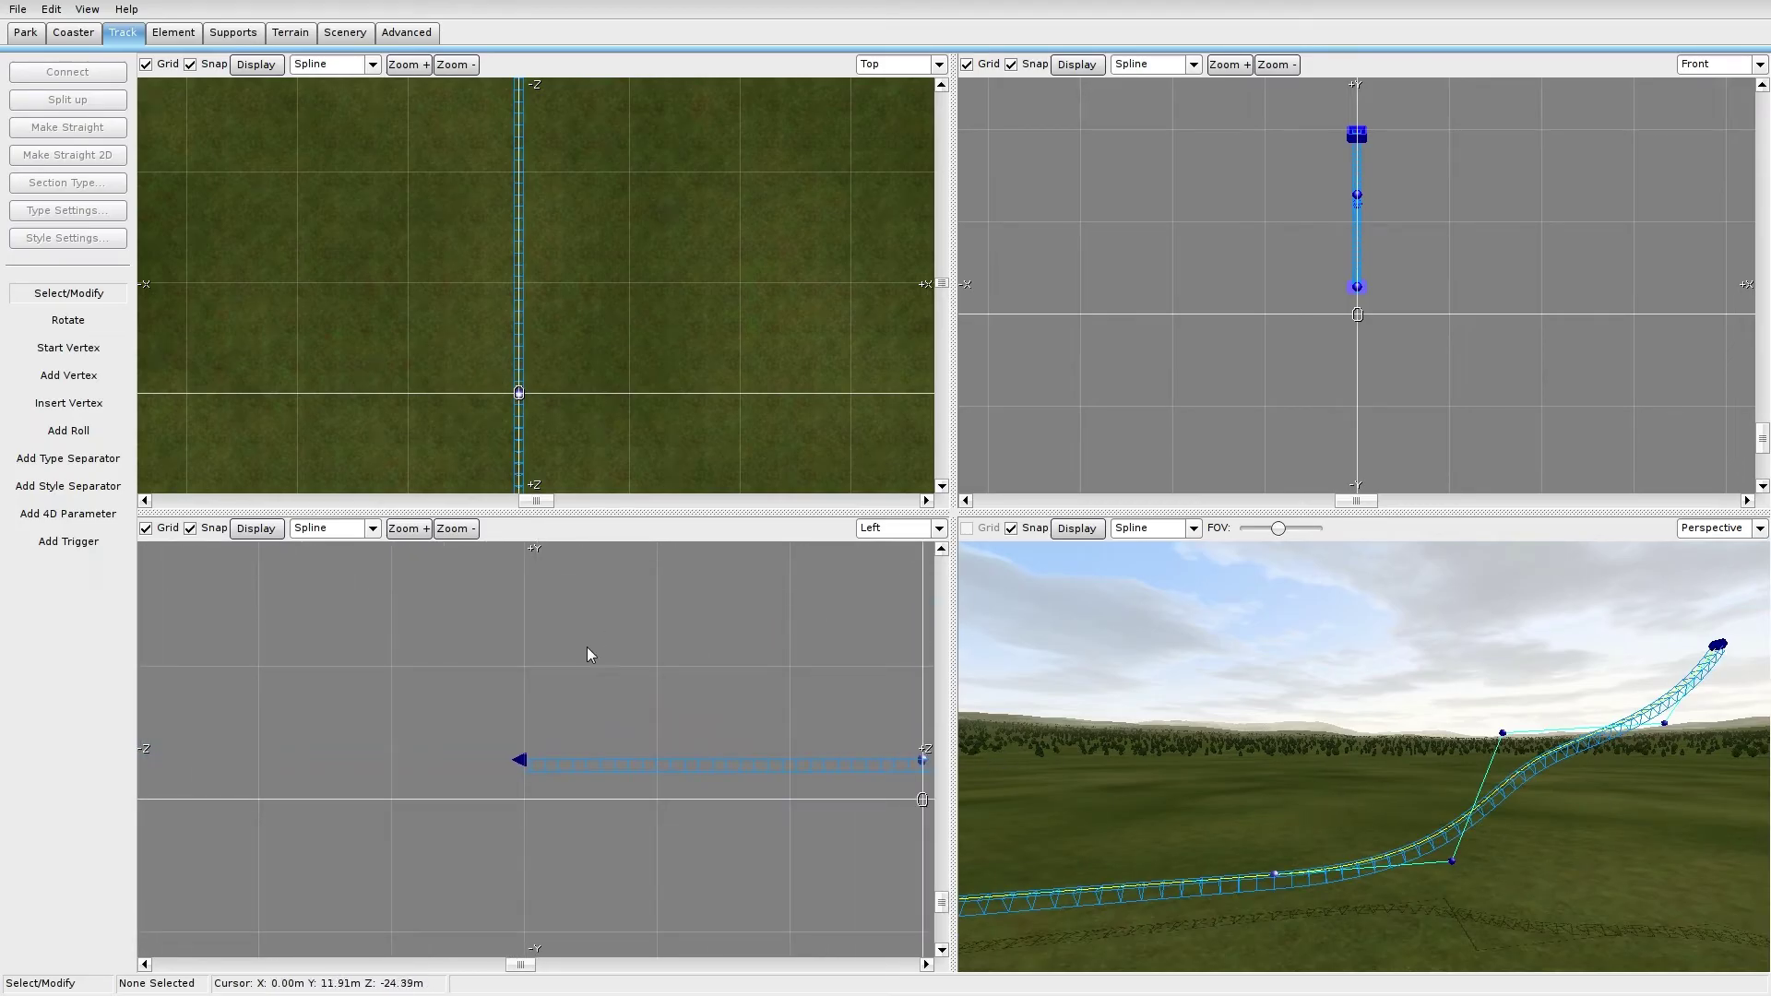
pyautogui.moveTo(589, 717); pyautogui.dragTo(384, 644, button='right')
pyautogui.click(93, 485)
pyautogui.click(68, 458)
pyautogui.click(597, 735)
pyautogui.scroll(3, 662, 777)
pyautogui.moveTo(668, 771); pyautogui.dragTo(491, 778, button='right')
pyautogui.scroll(2, 561, 788)
pyautogui.click(726, 735)
pyautogui.click(68, 292)
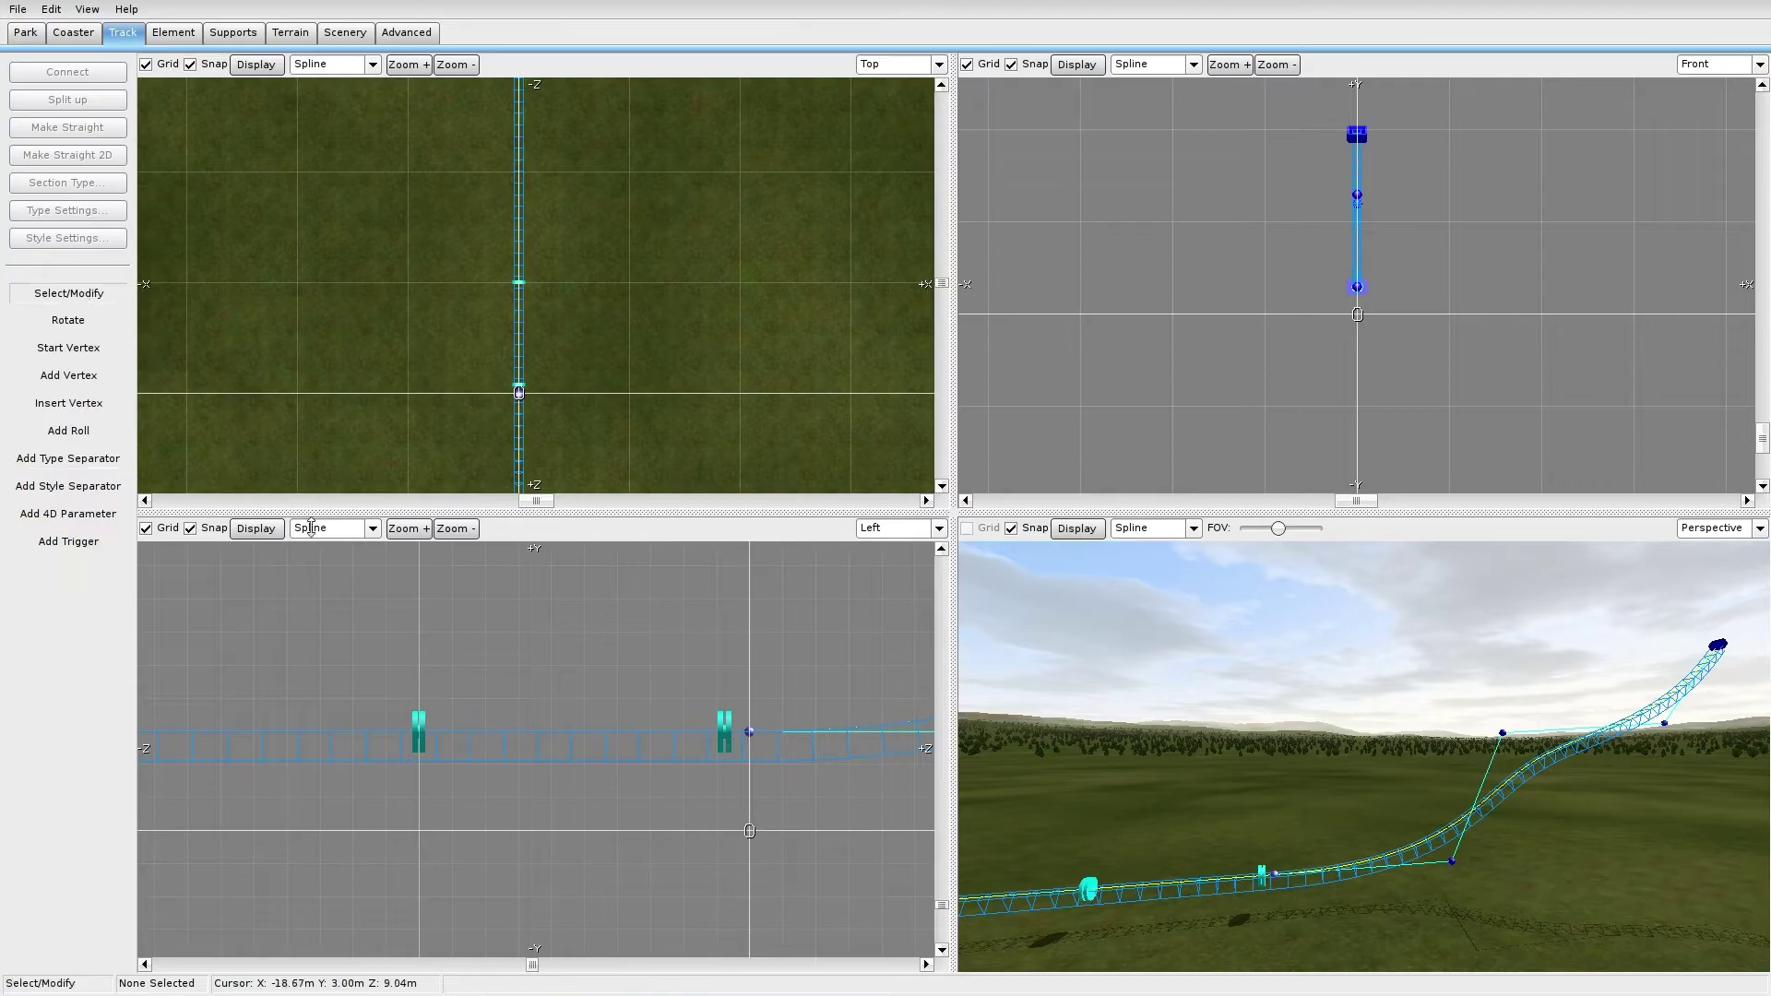
pyautogui.moveTo(722, 735); pyautogui.dragTo(745, 737)
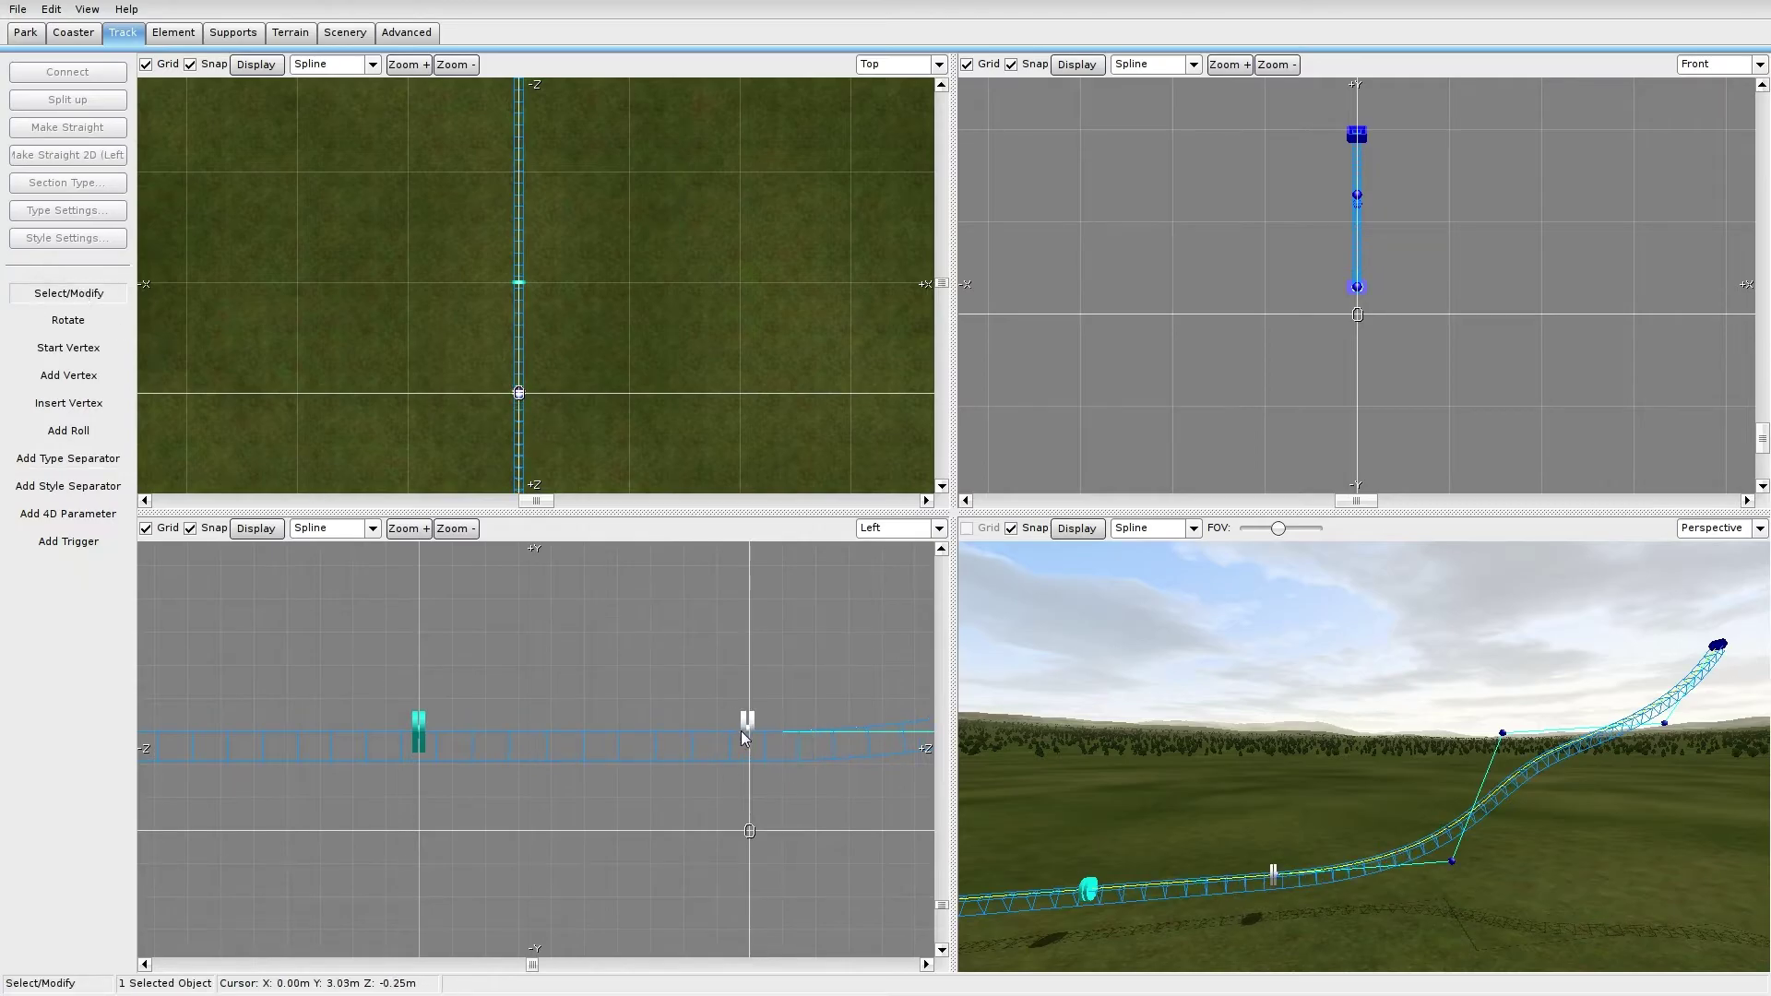
# Step: Set the track section between the two separators to Station
pyautogui.click(674, 738)
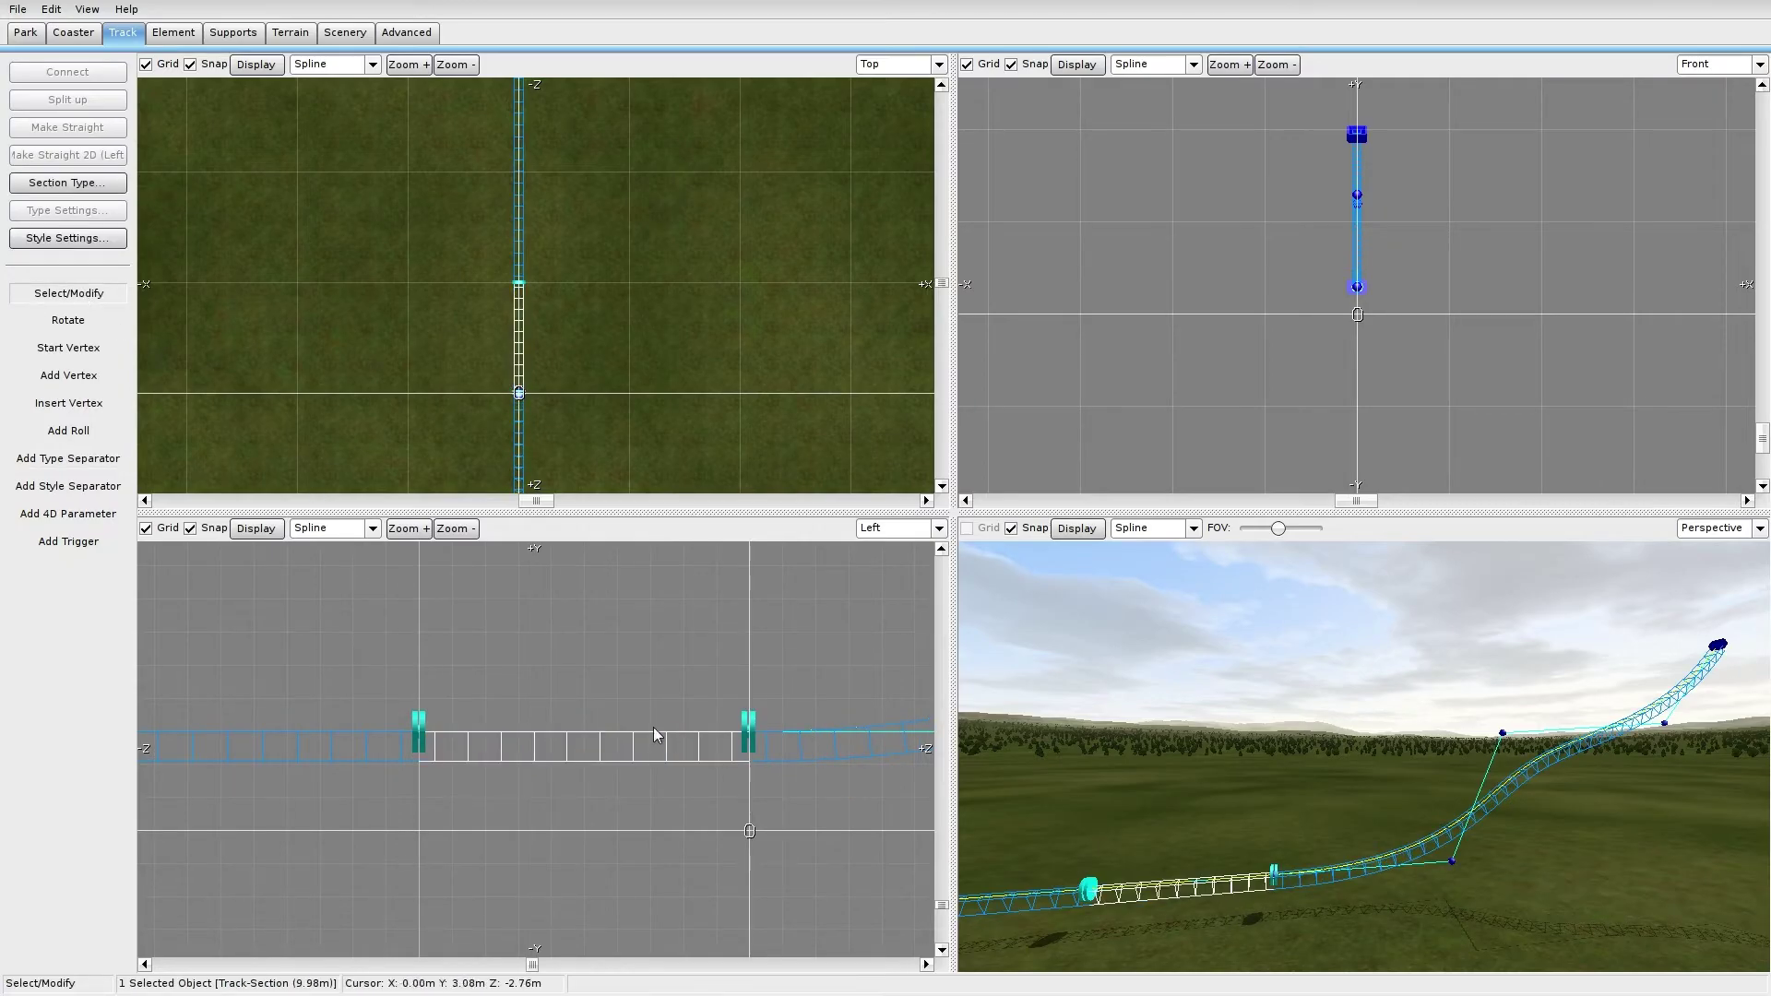
pyautogui.click(66, 189)
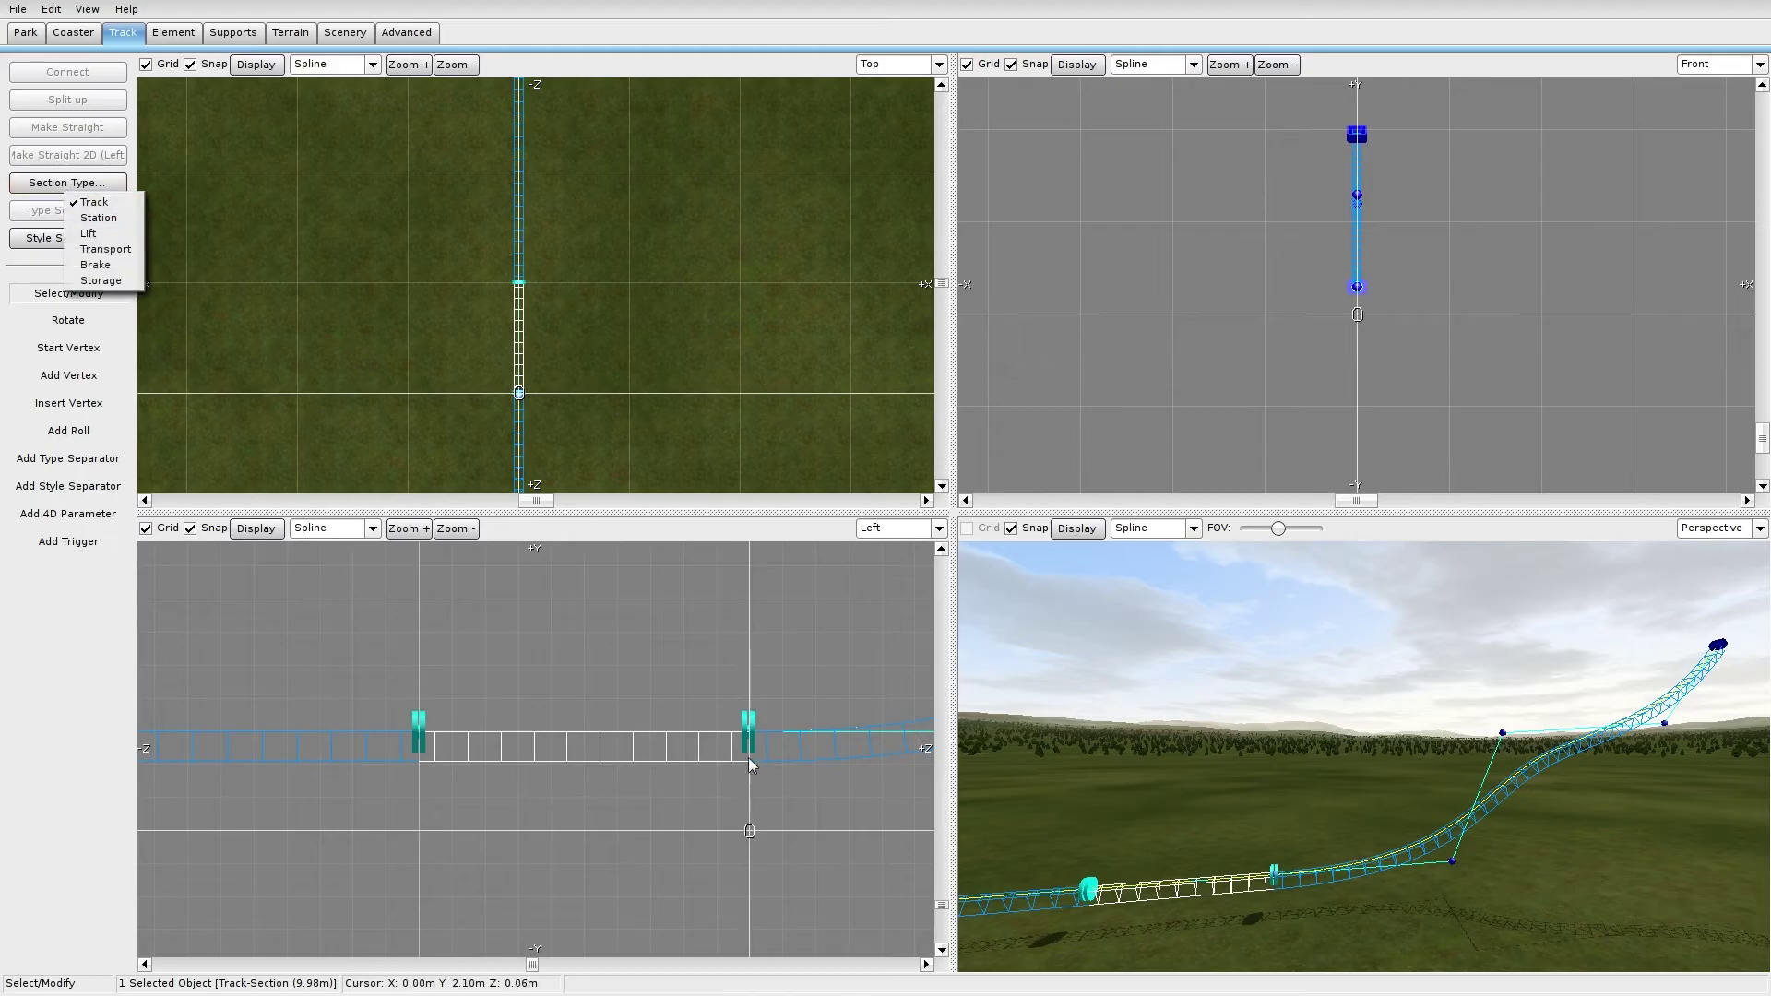
pyautogui.click(710, 682)
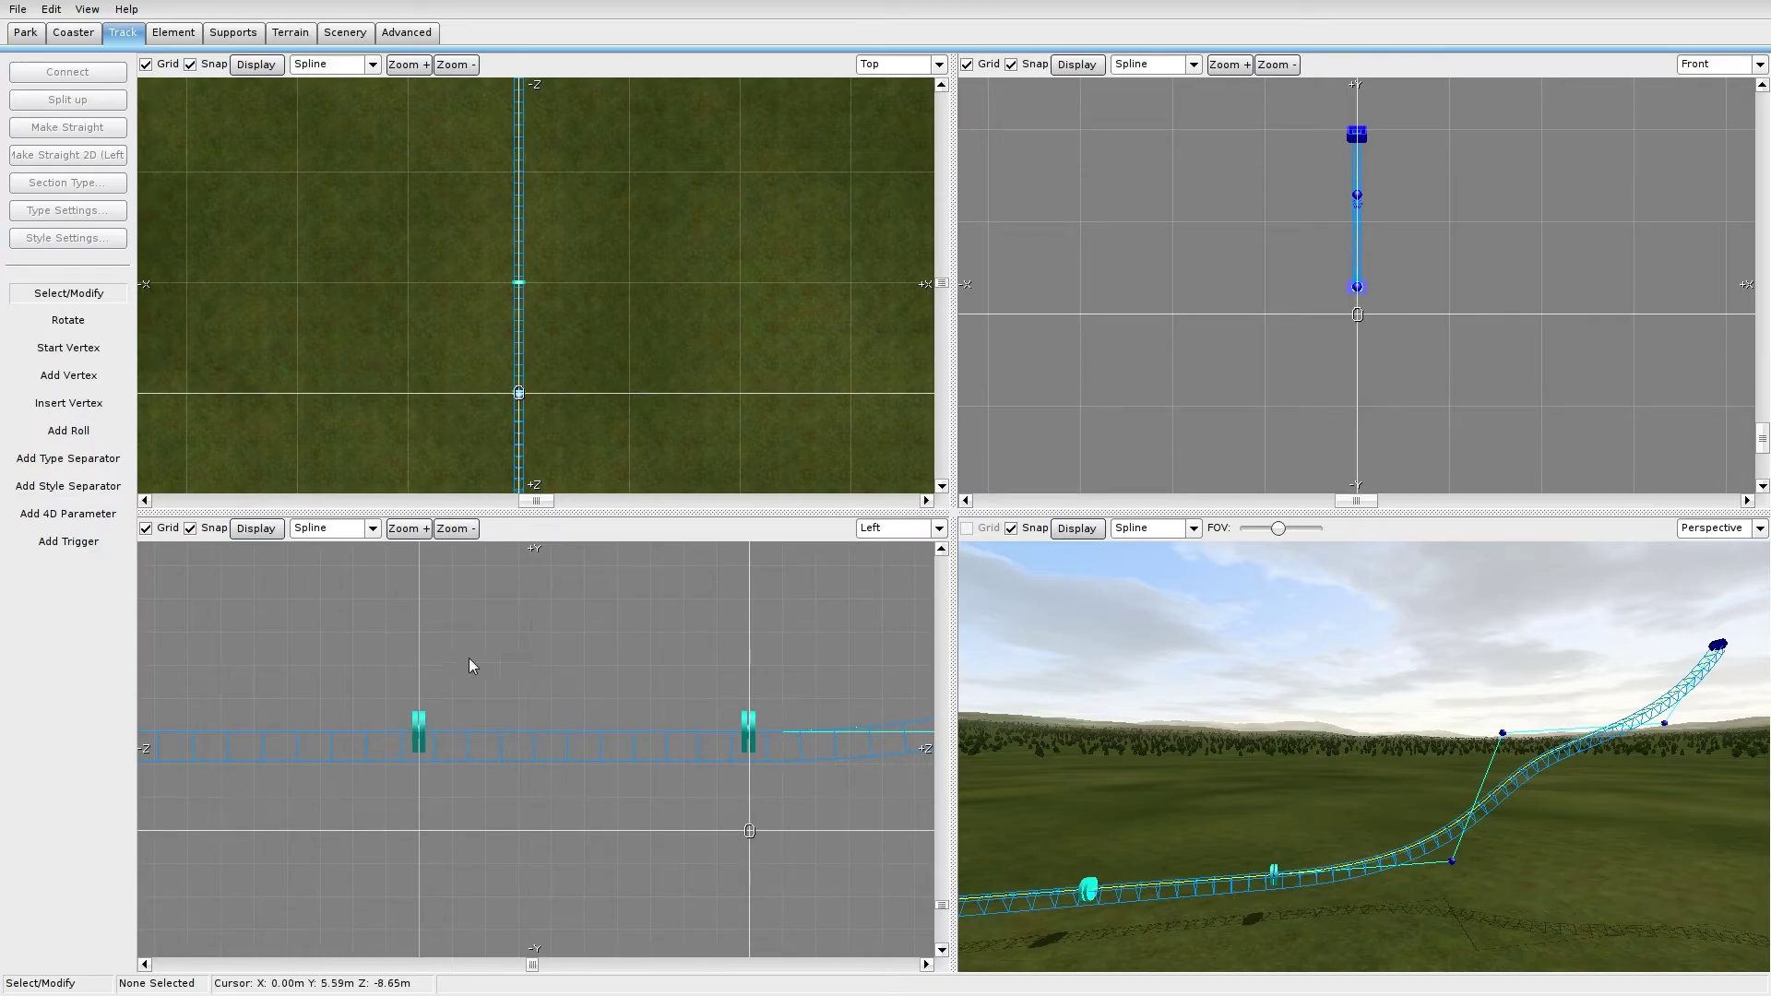
pyautogui.click(507, 743)
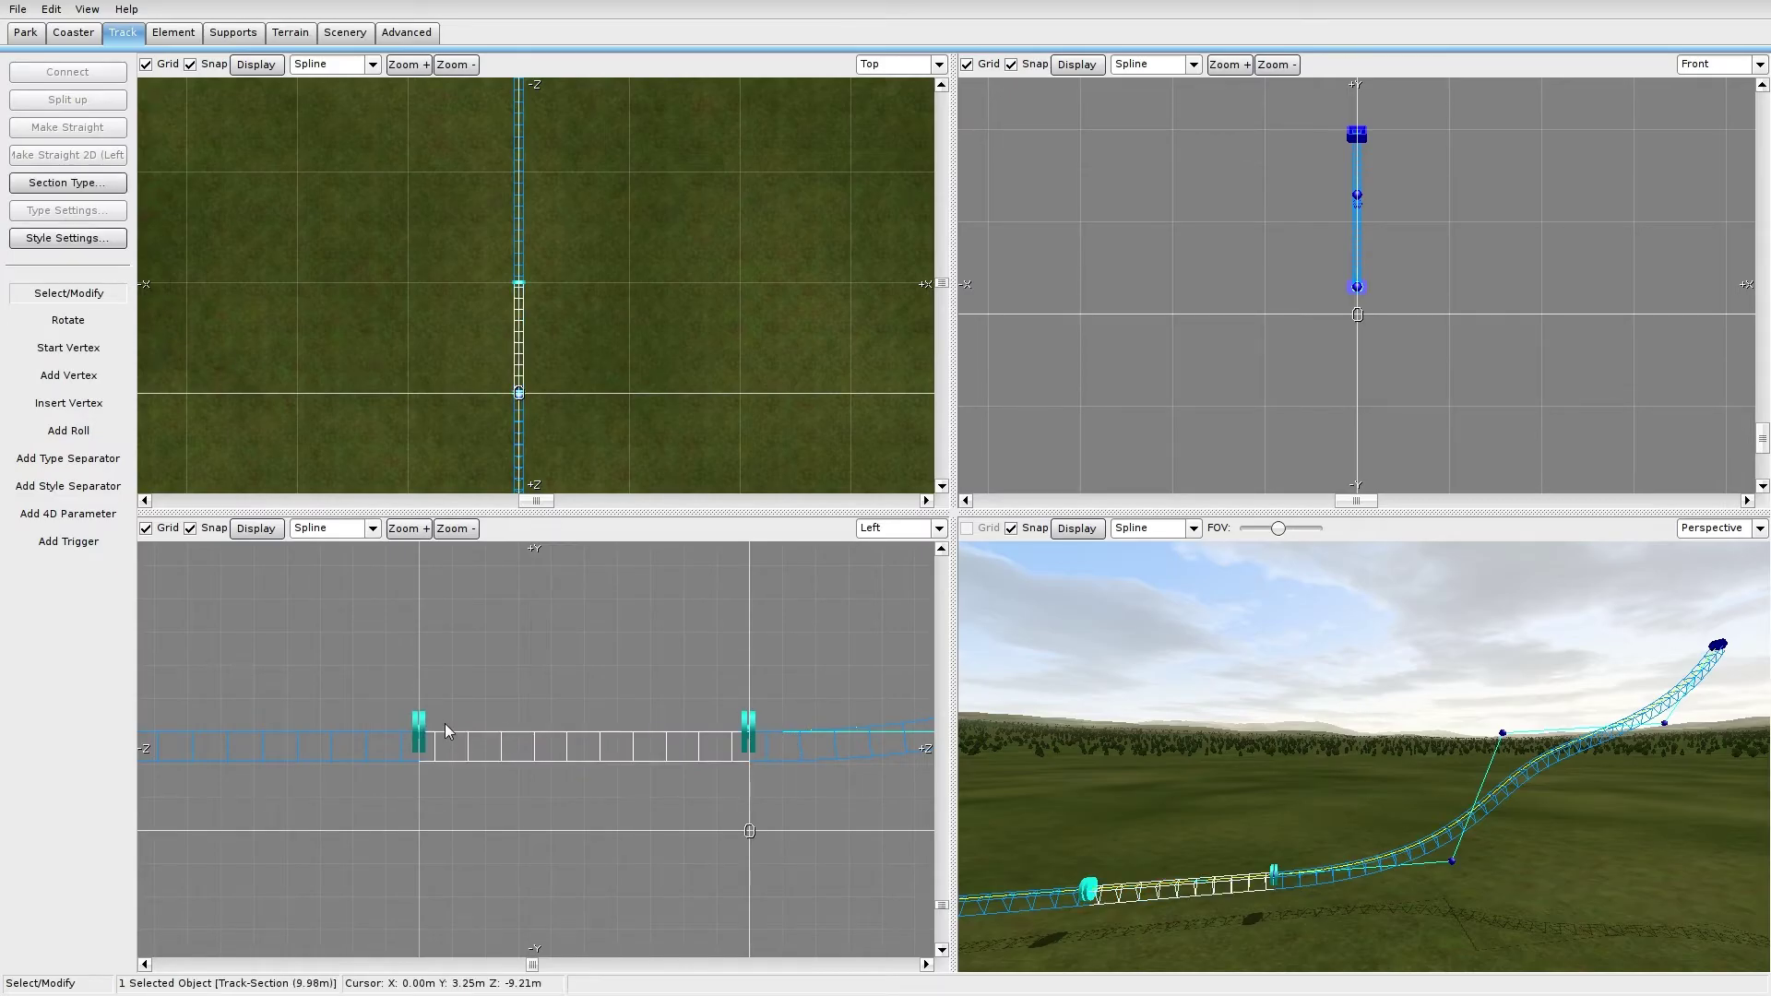
pyautogui.click(54, 183)
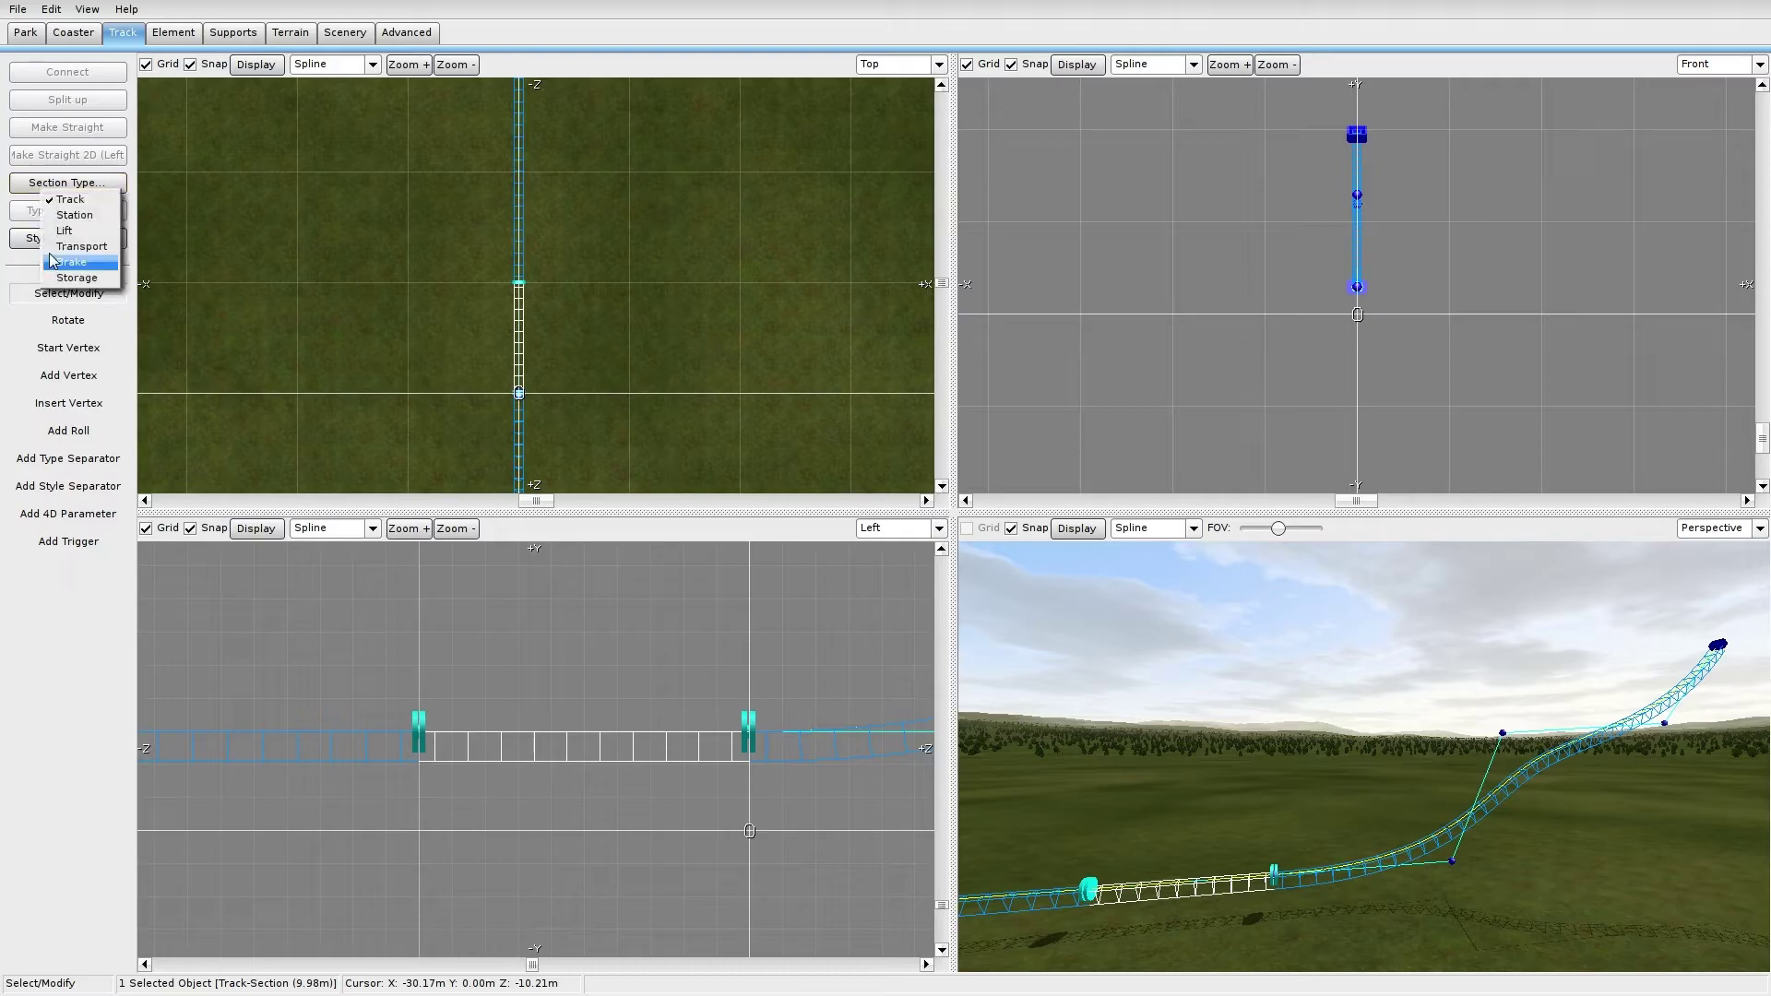
pyautogui.click(72, 214)
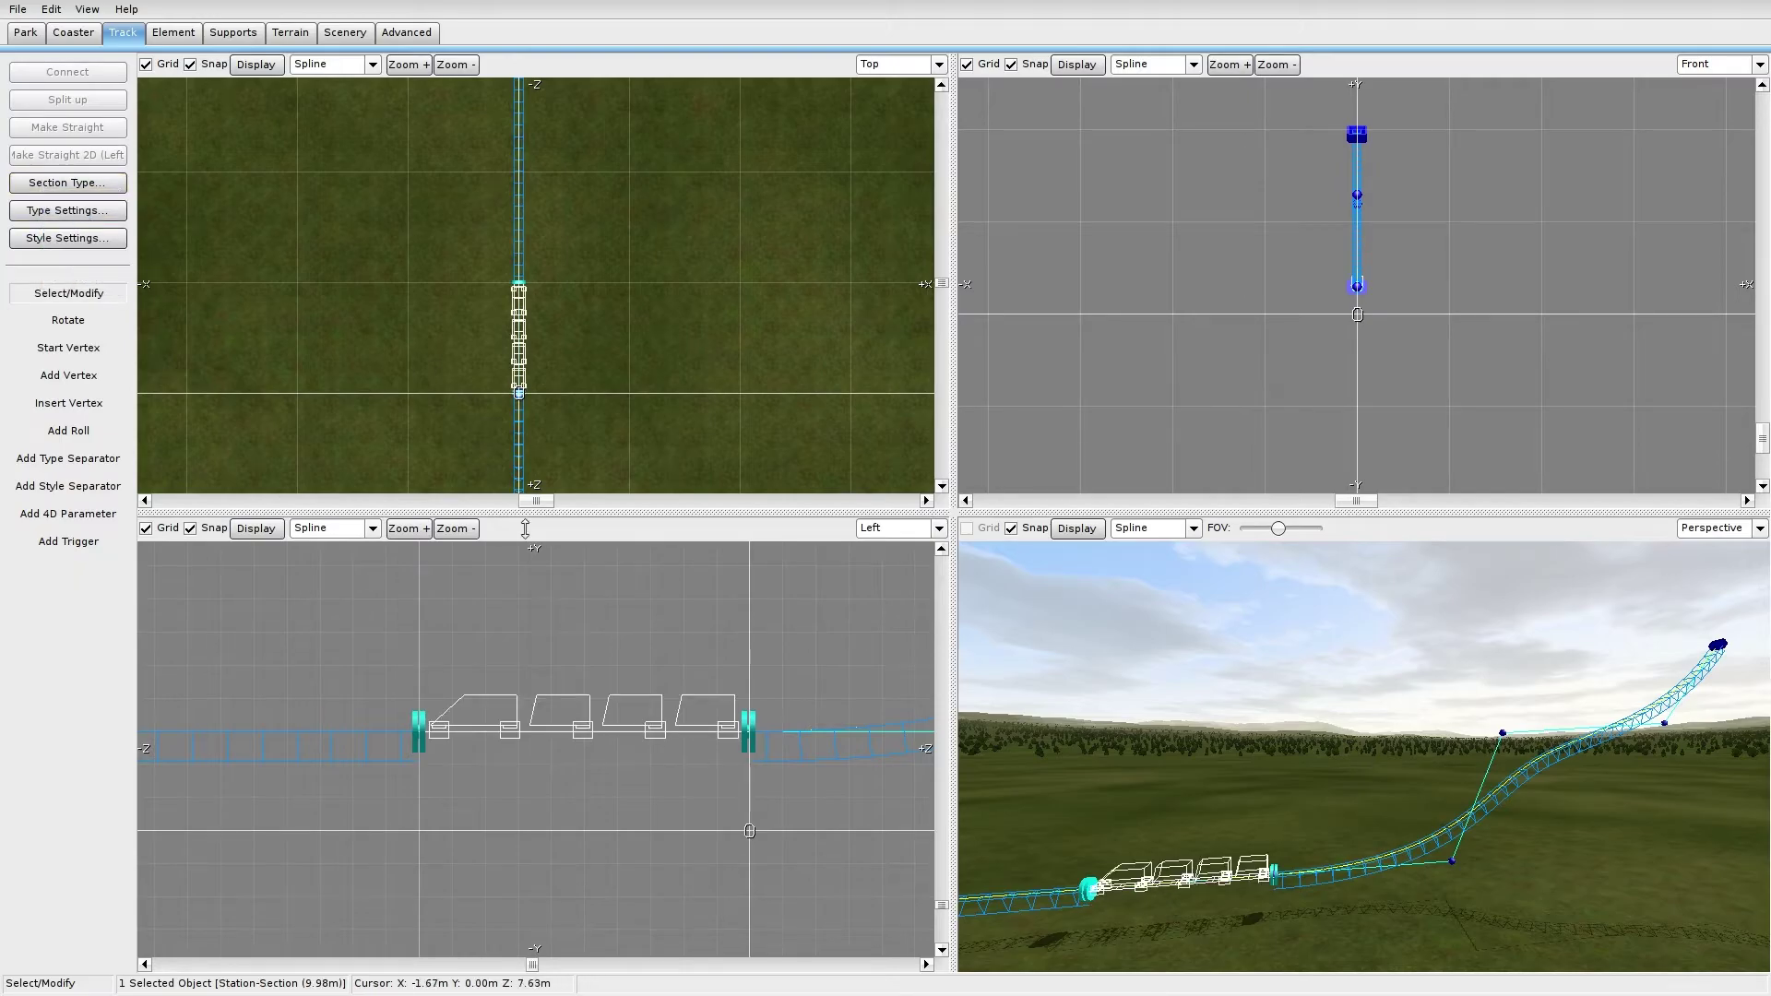
# Step: Lengthen the station by moving its negative-Z separator about 1 m outward to about Z -11 m
pyautogui.click(705, 579)
pyautogui.moveTo(1337, 716); pyautogui.dragTo(1250, 777, button='right')
pyautogui.press('w')
pyautogui.press('a')
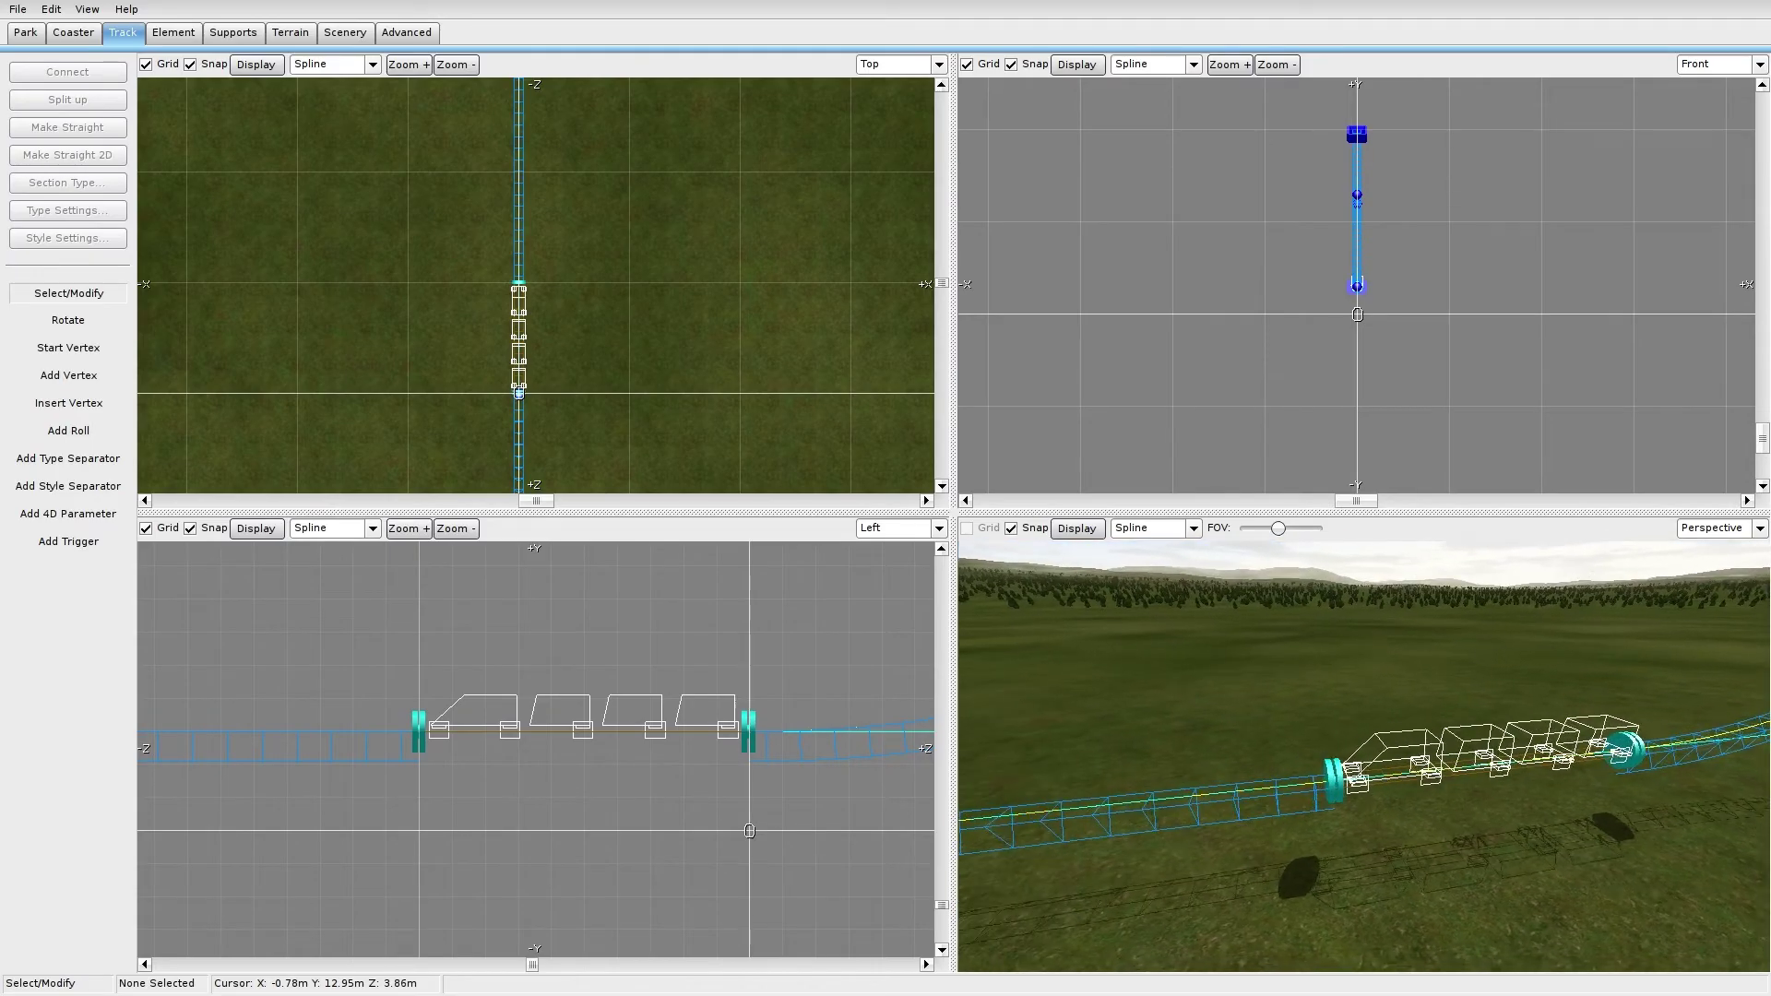
pyautogui.moveTo(420, 733)
pyautogui.mouseDown()
pyautogui.moveTo(618, 734)
pyautogui.moveTo(384, 729)
pyautogui.mouseUp()
pyautogui.click(414, 662)
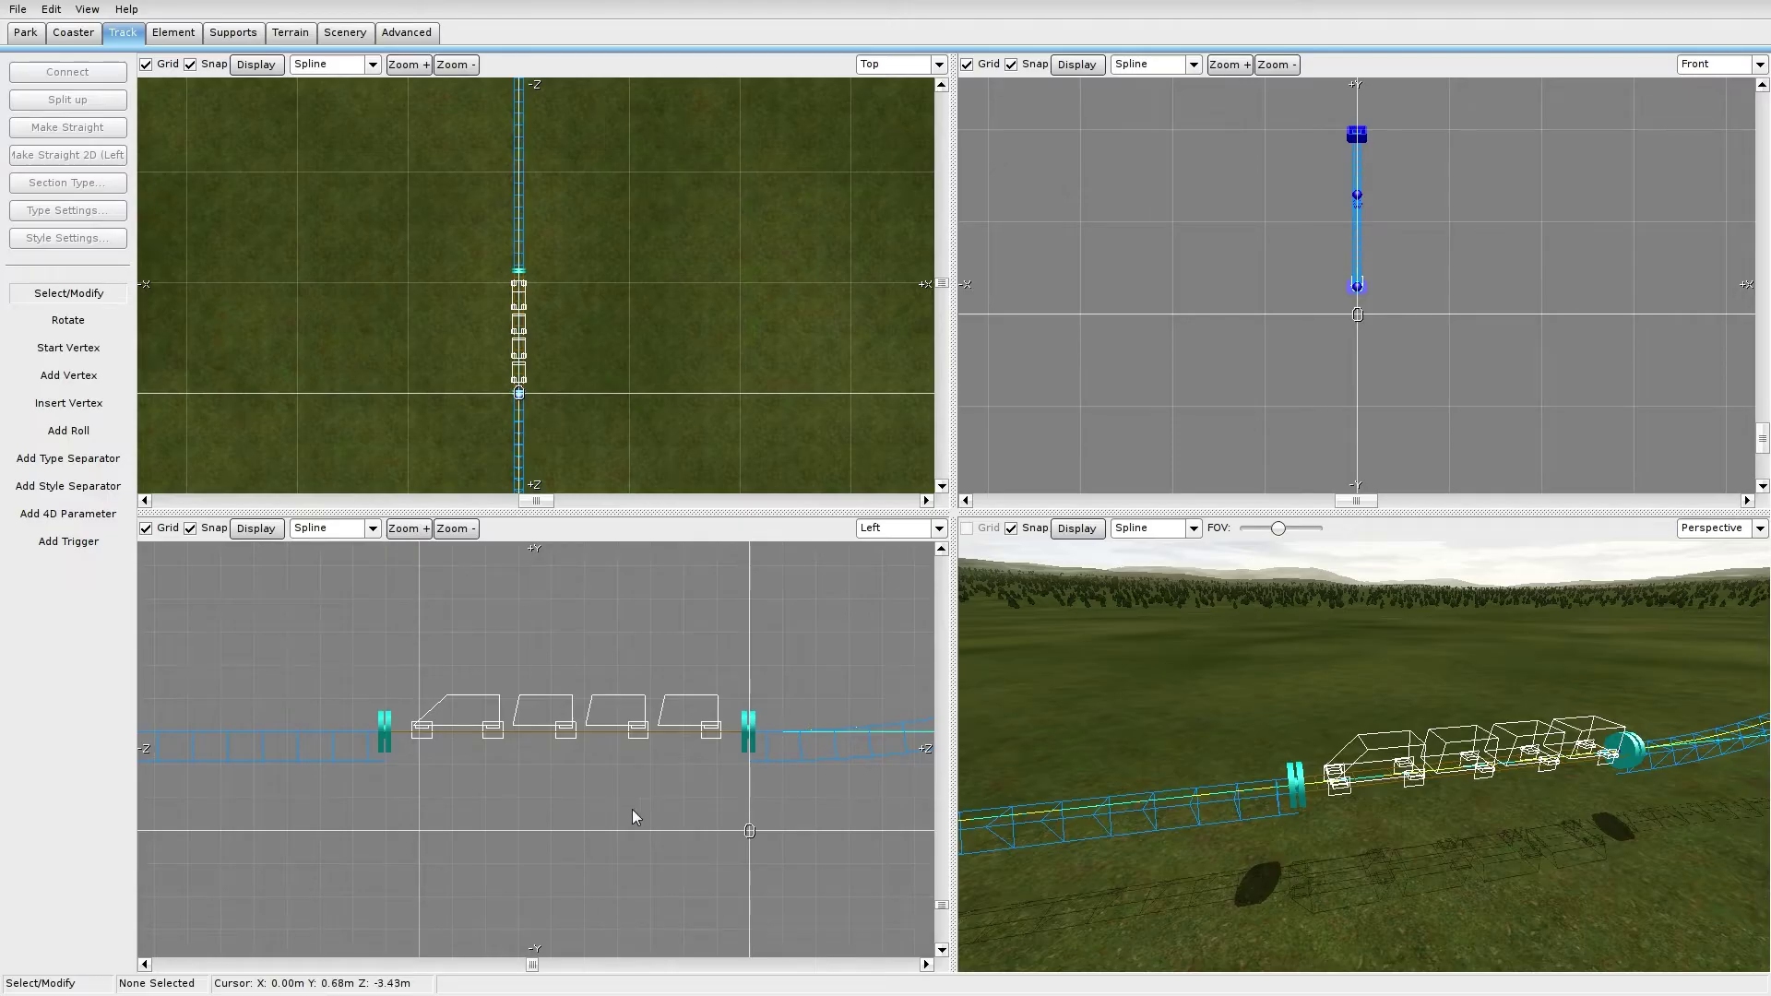
# Step: Add a vertex beyond the track's arrow end at Y 6 m, Z -44 m
pyautogui.scroll(-3, 633, 809)
pyautogui.moveTo(581, 793); pyautogui.dragTo(766, 765, button='right')
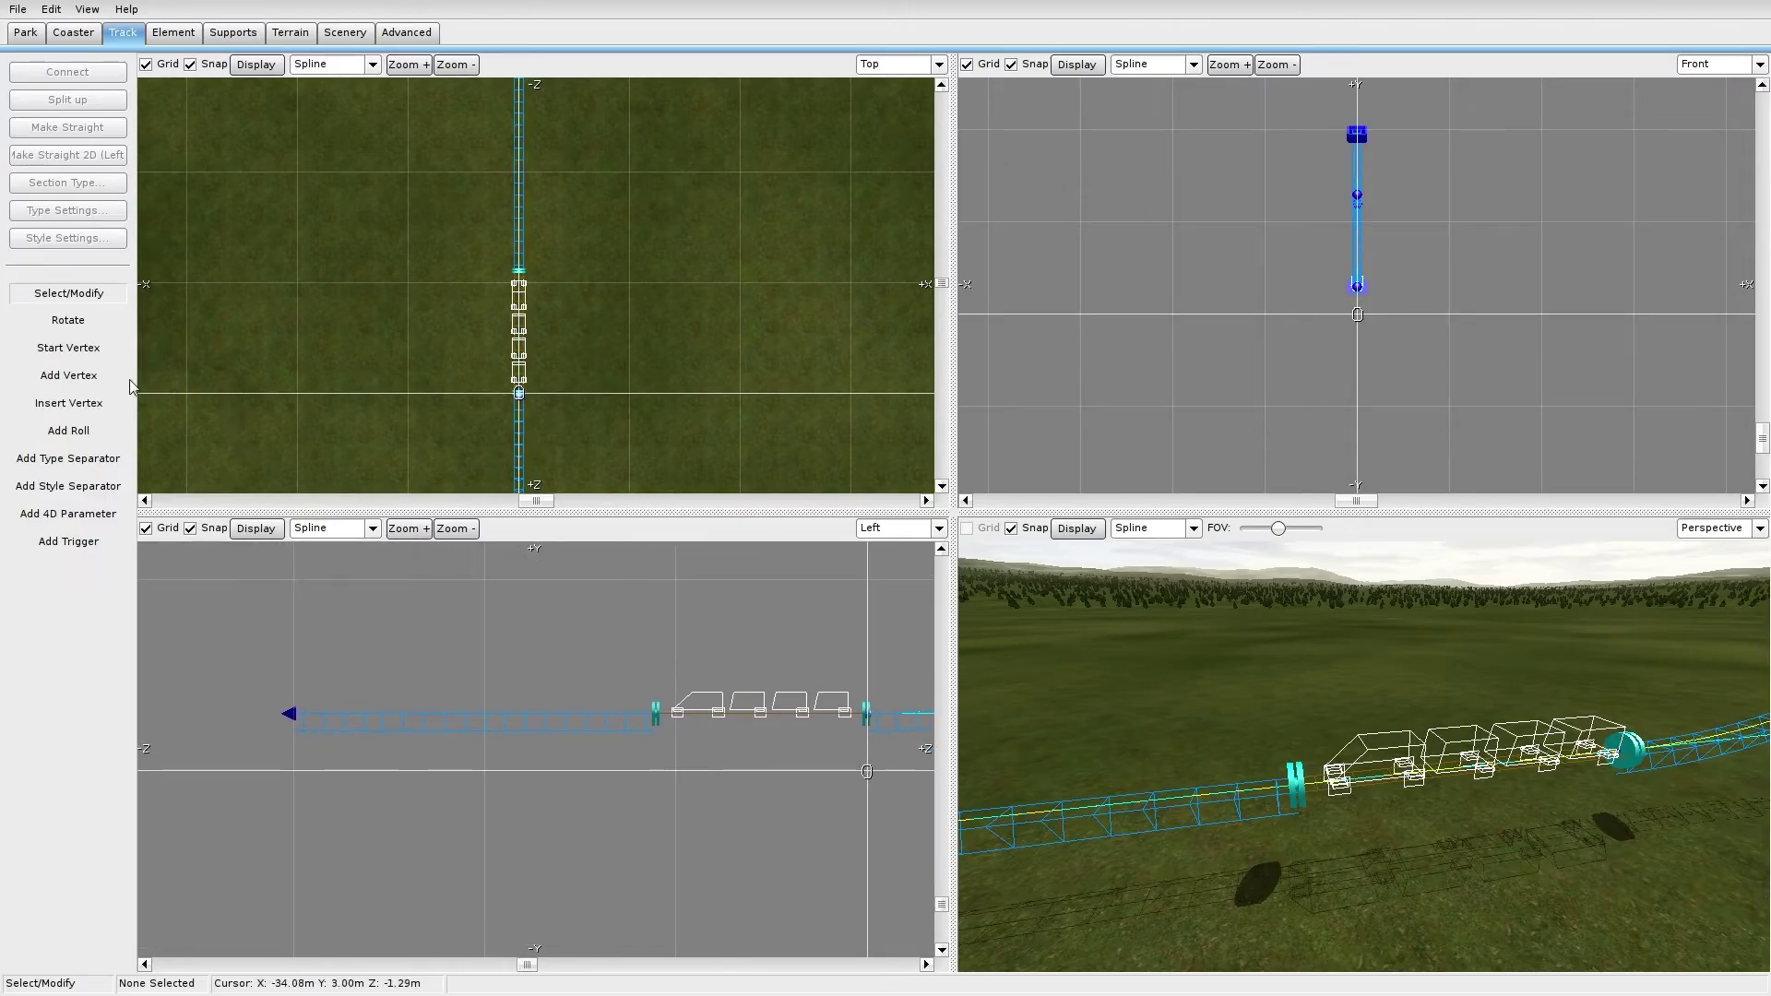
pyautogui.moveTo(369, 697); pyautogui.dragTo(525, 711, button='right')
pyautogui.scroll(-2, 443, 765)
pyautogui.moveTo(435, 767); pyautogui.dragTo(652, 784, button='right')
pyautogui.moveTo(784, 767); pyautogui.dragTo(590, 704, button='right')
pyautogui.moveTo(430, 719); pyautogui.dragTo(585, 705, button='right')
pyautogui.click(537, 727)
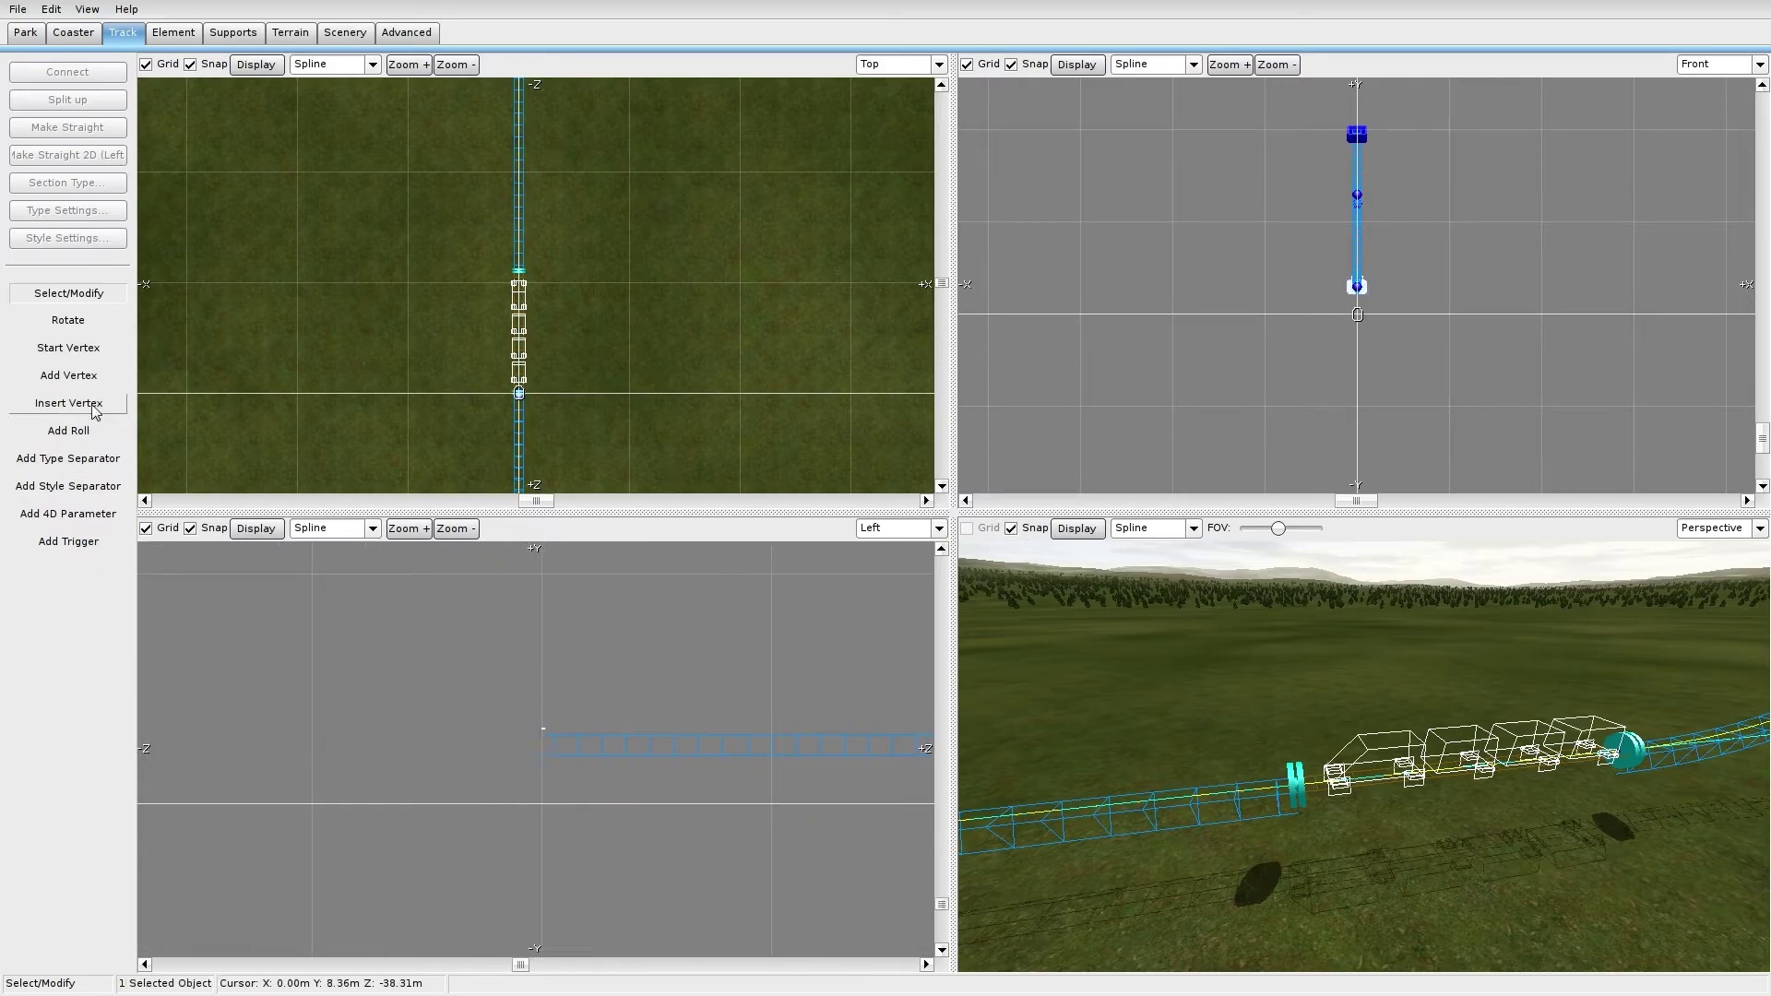
pyautogui.click(50, 374)
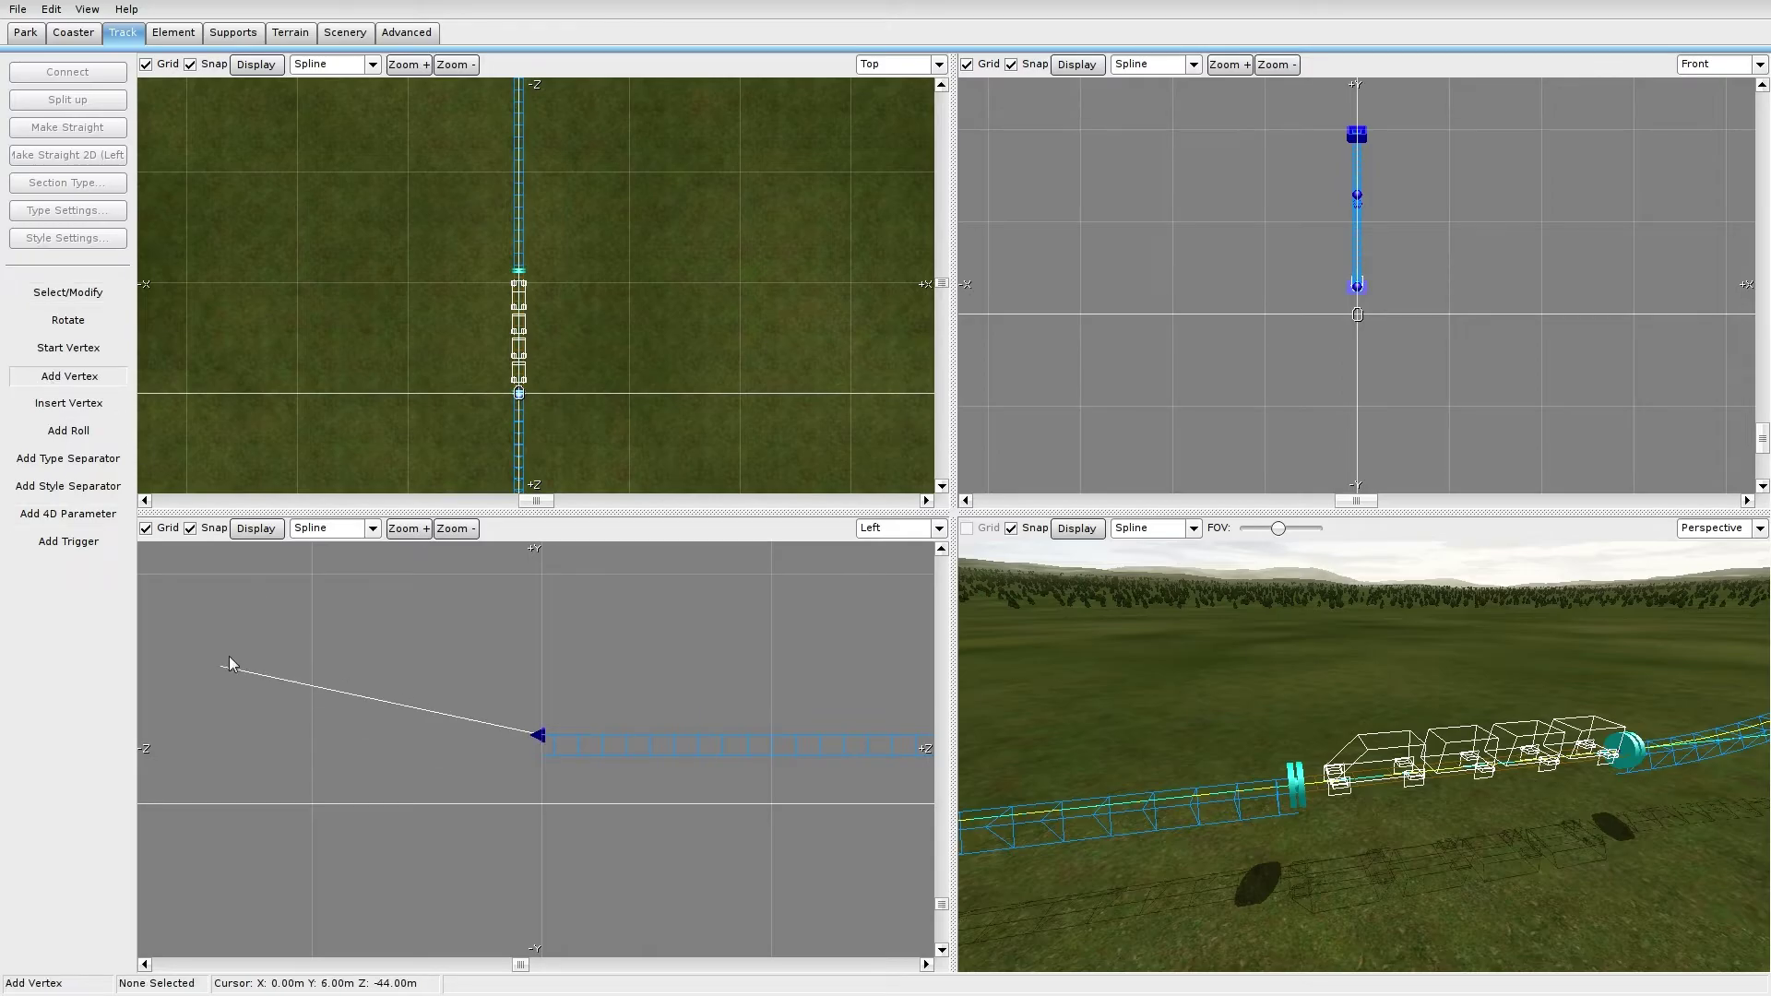
pyautogui.click(229, 661)
# Step: Set the vertex at Z -30 m to Strict and lower the new end vertex to Y 3 m
pyautogui.click(58, 295)
pyautogui.doubleClick(543, 735)
pyautogui.click(635, 301)
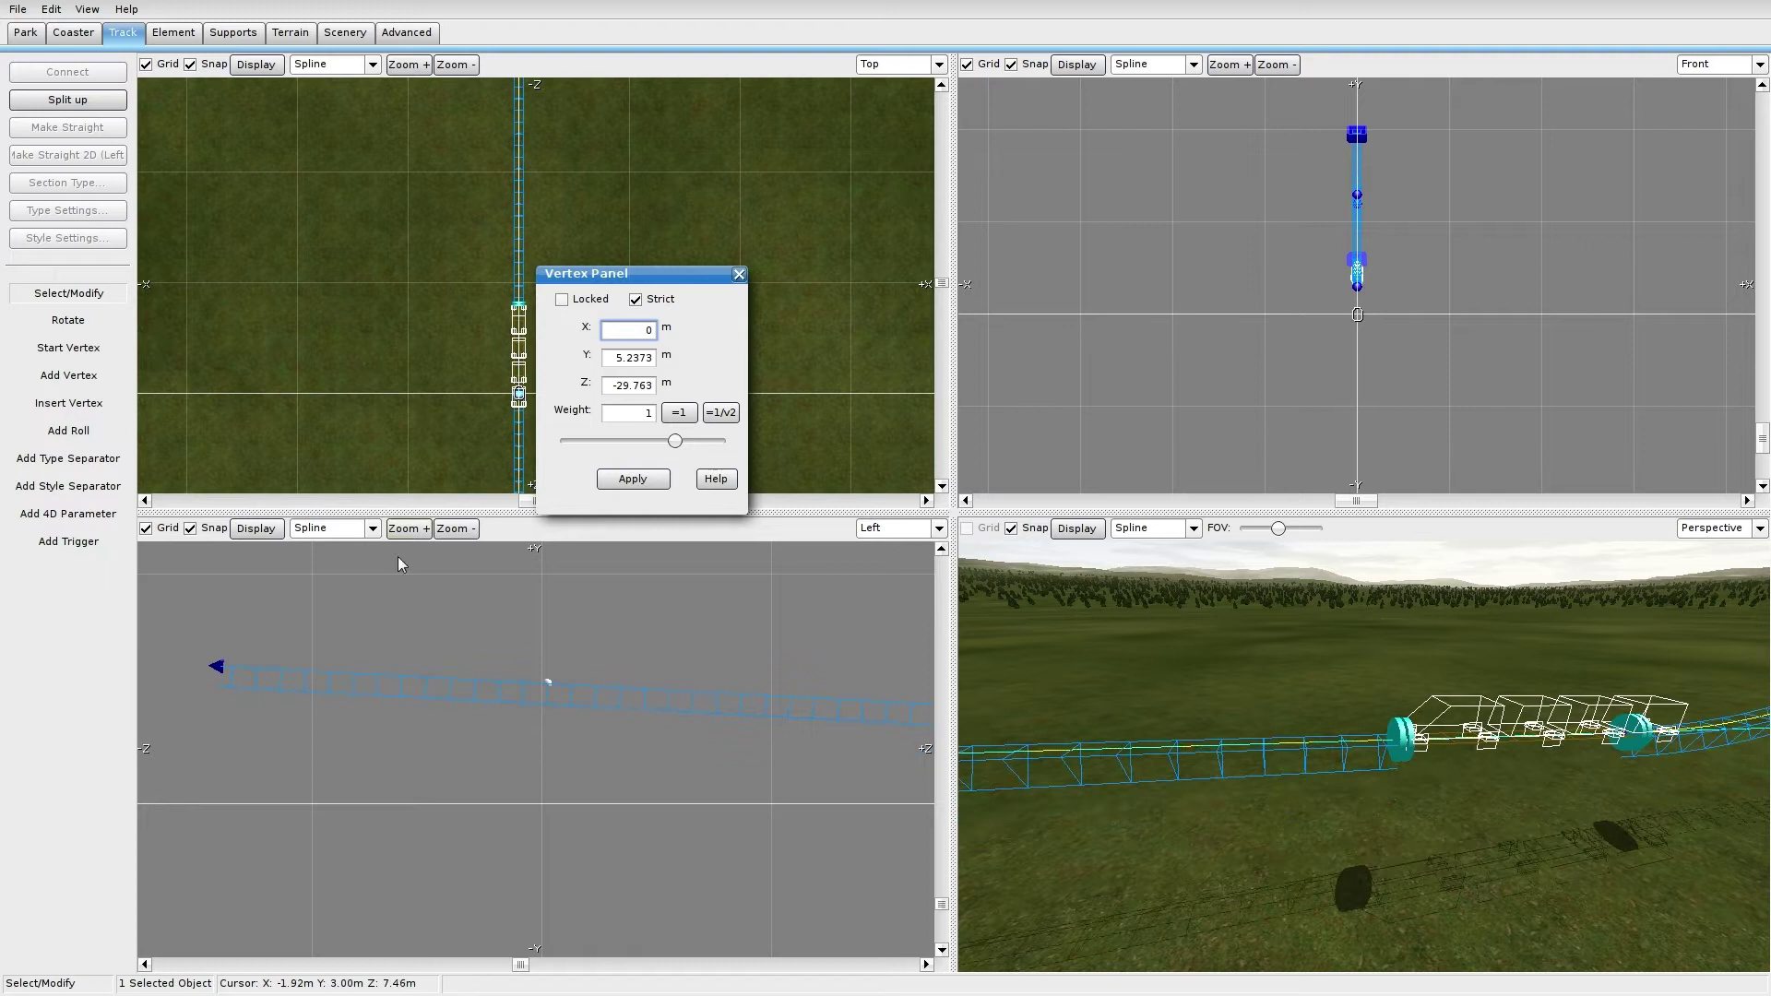
pyautogui.moveTo(229, 678); pyautogui.dragTo(221, 743)
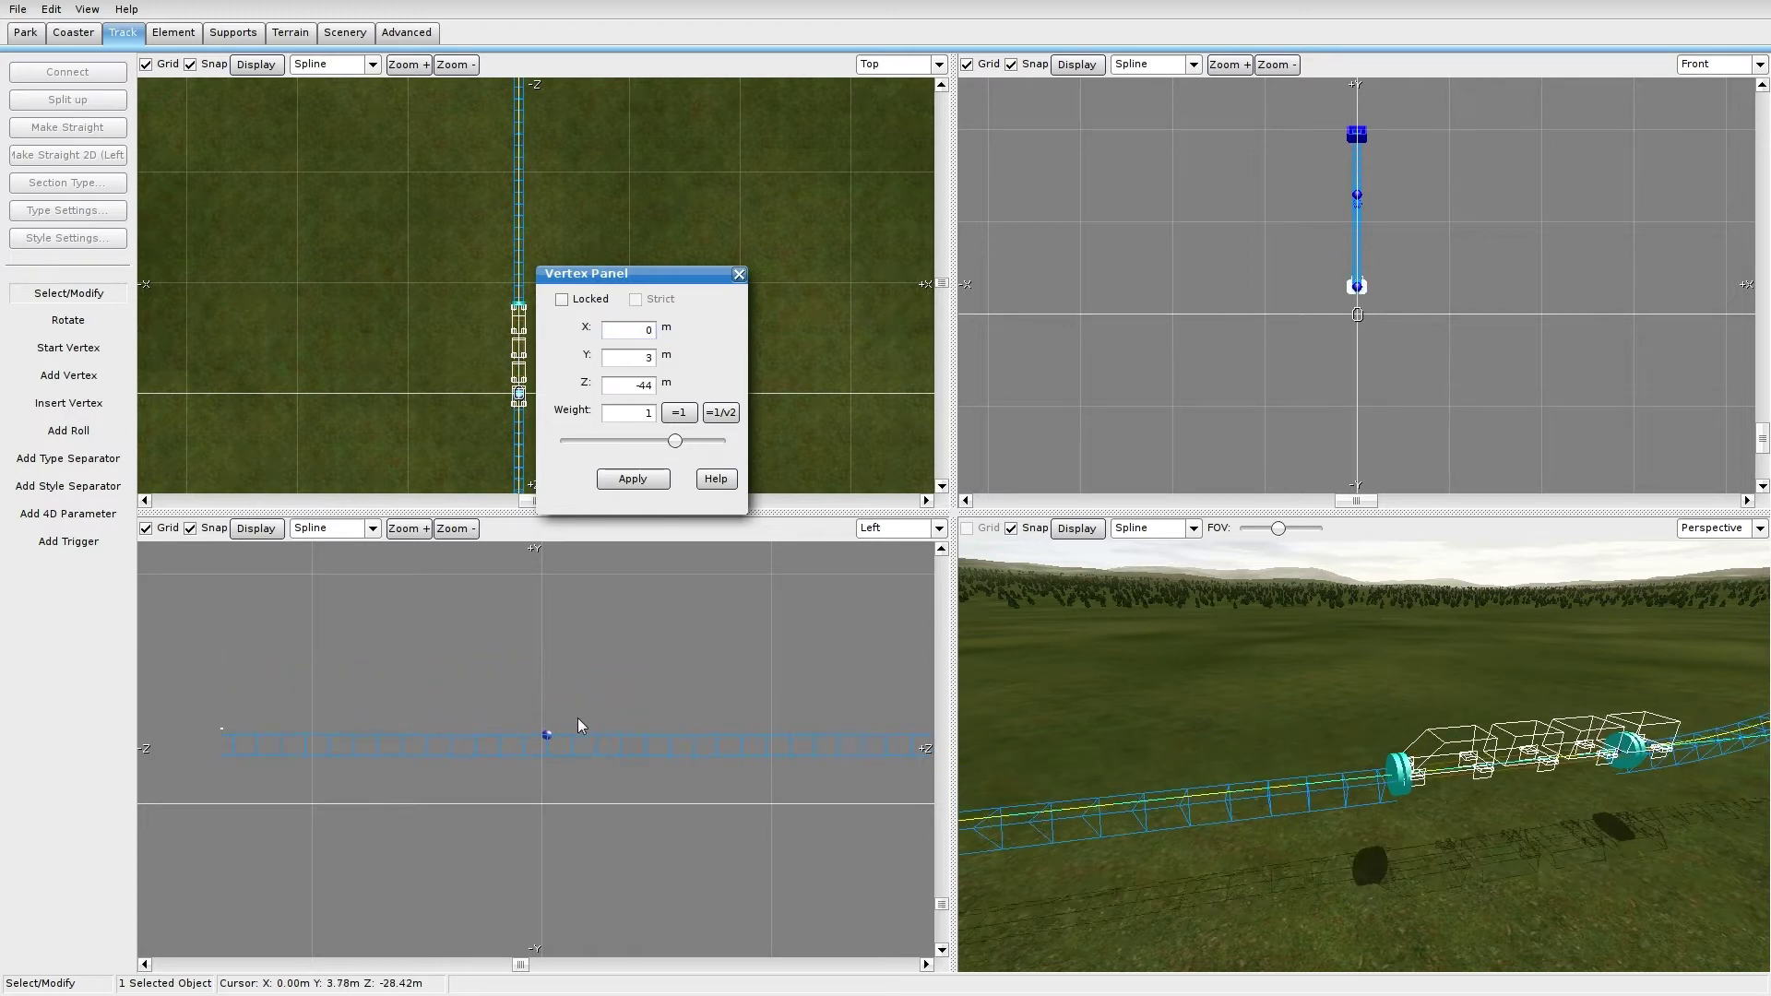
pyautogui.click(546, 734)
# Step: Move the displaced station separator back to about Z -11 m, check the end vertex's coordinates and close the Vertex Panel
pyautogui.moveTo(621, 692); pyautogui.dragTo(526, 727, button='right')
pyautogui.scroll(-2, 321, 688)
pyautogui.scroll(2, 544, 733)
pyautogui.moveTo(670, 749); pyautogui.dragTo(618, 745)
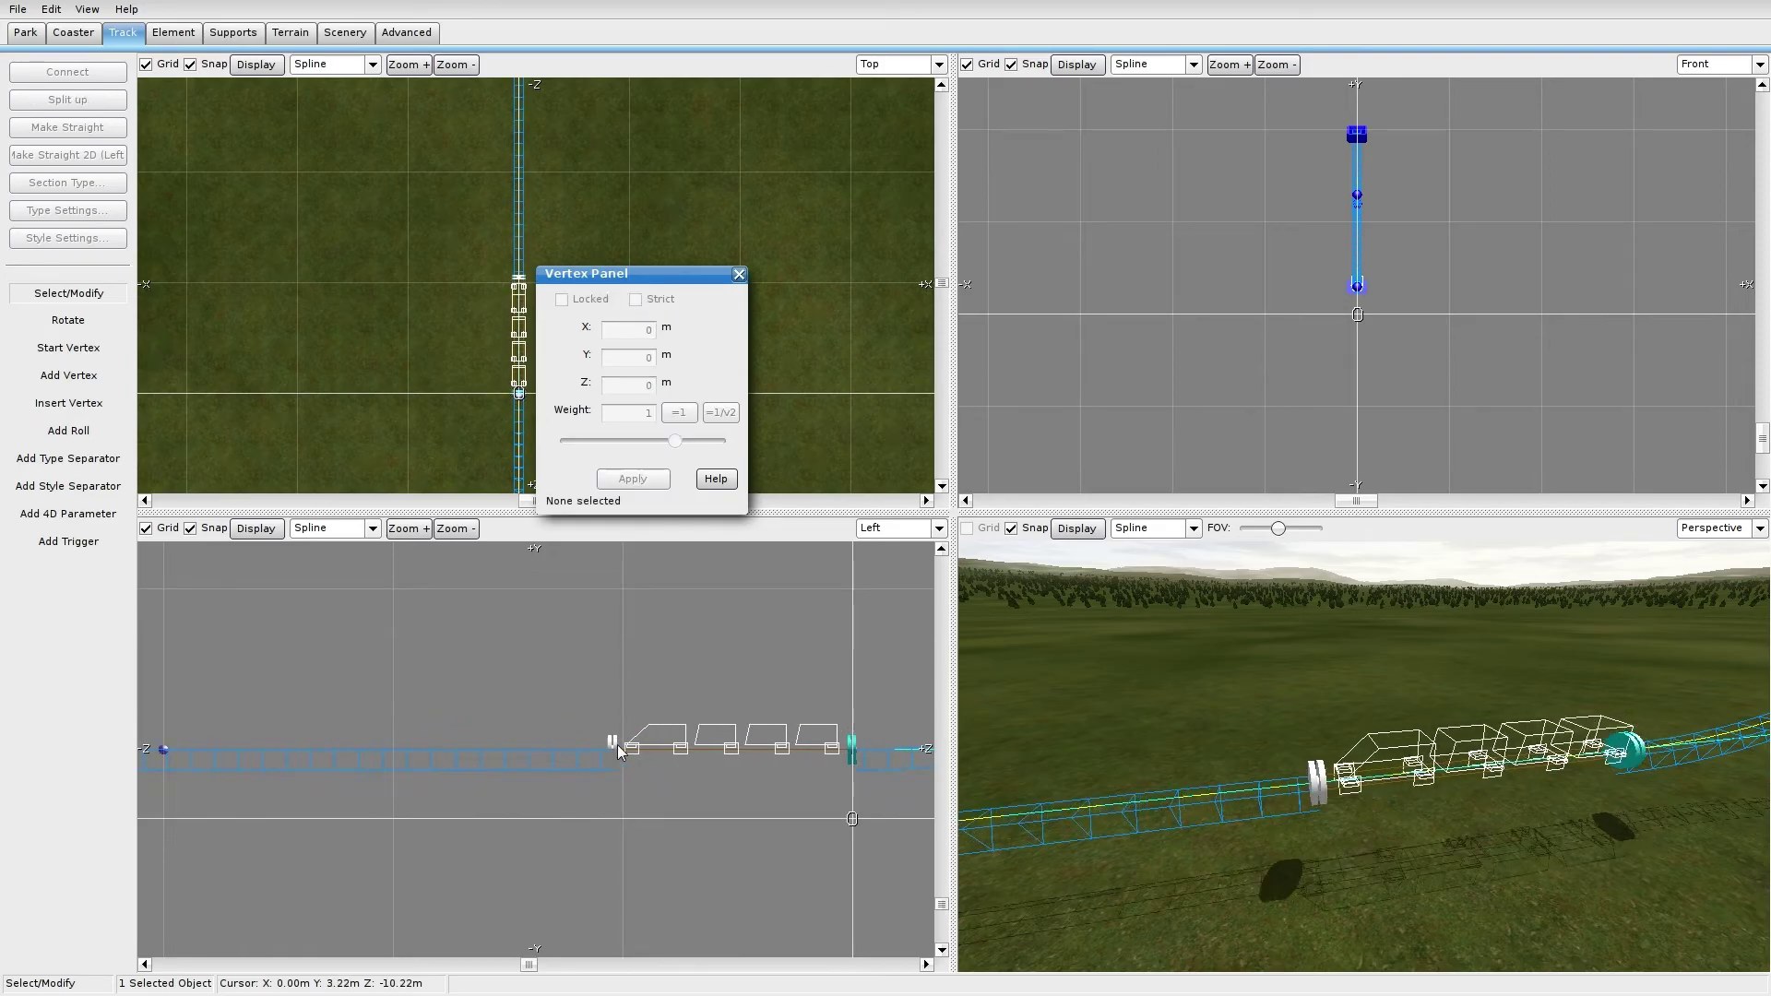
pyautogui.scroll(2, 607, 748)
pyautogui.scroll(-3, 607, 741)
pyautogui.moveTo(590, 737); pyautogui.dragTo(593, 738)
pyautogui.moveTo(416, 707); pyautogui.dragTo(657, 720, button='right')
pyautogui.scroll(-2, 584, 752)
pyautogui.click(415, 748)
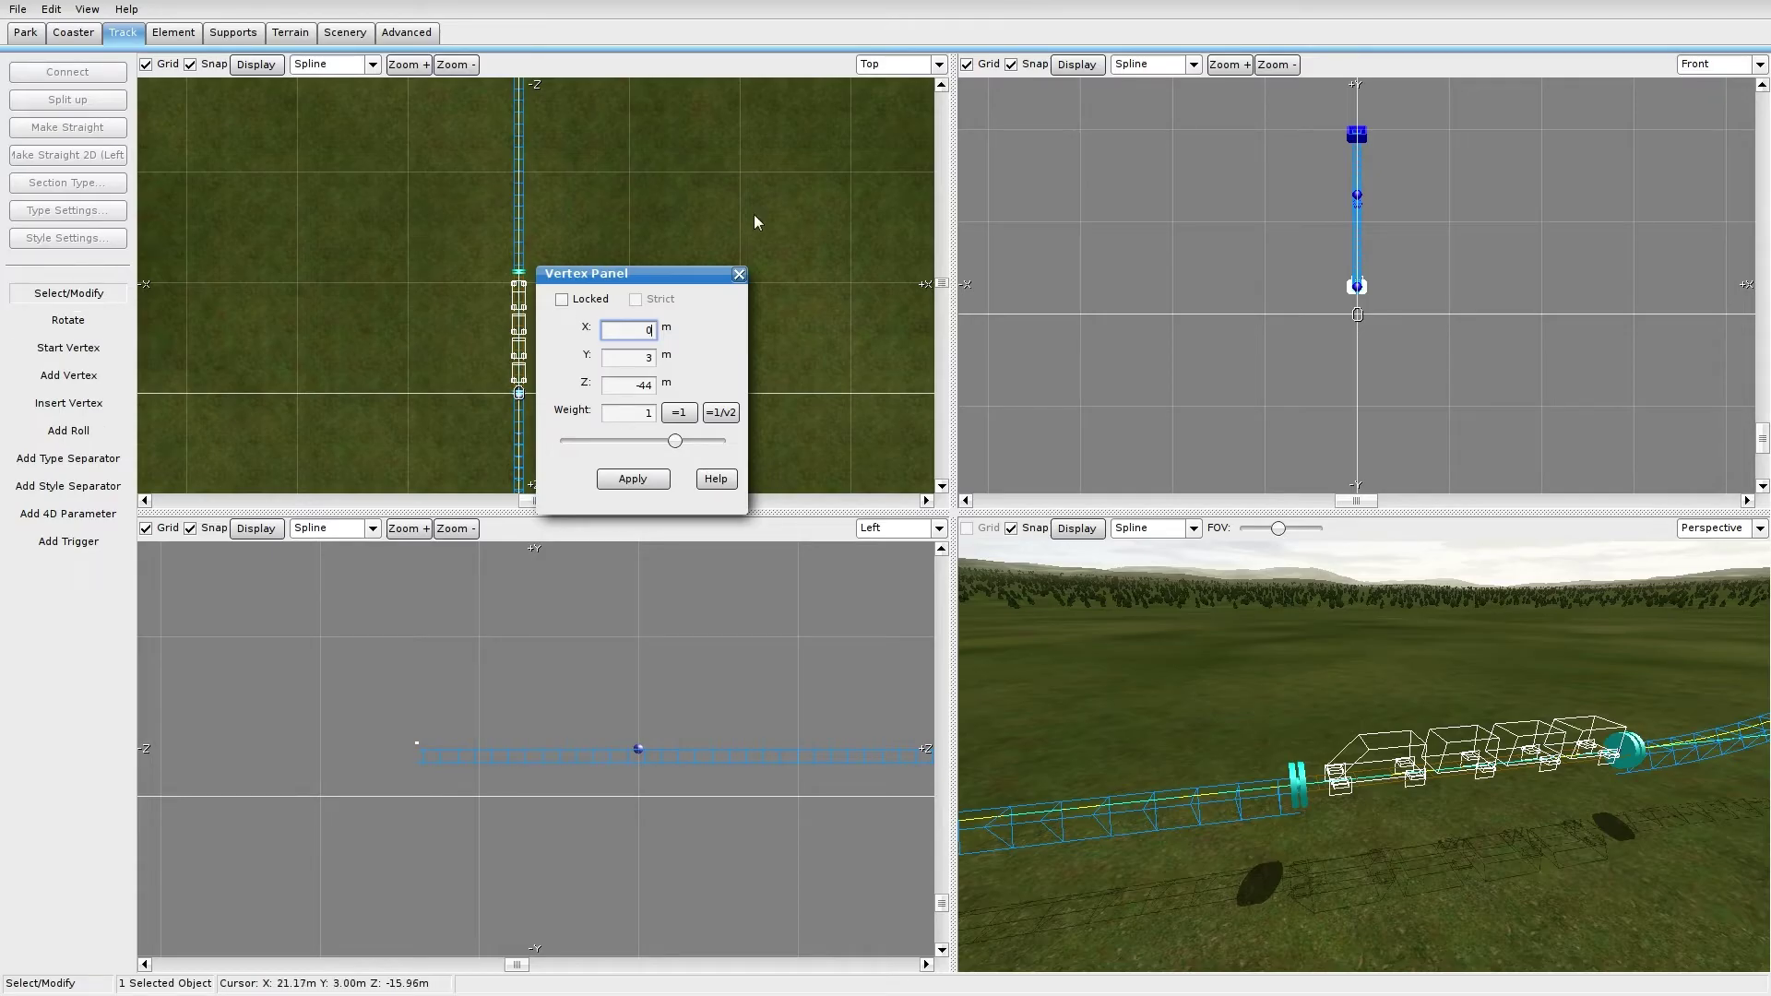
pyautogui.click(739, 274)
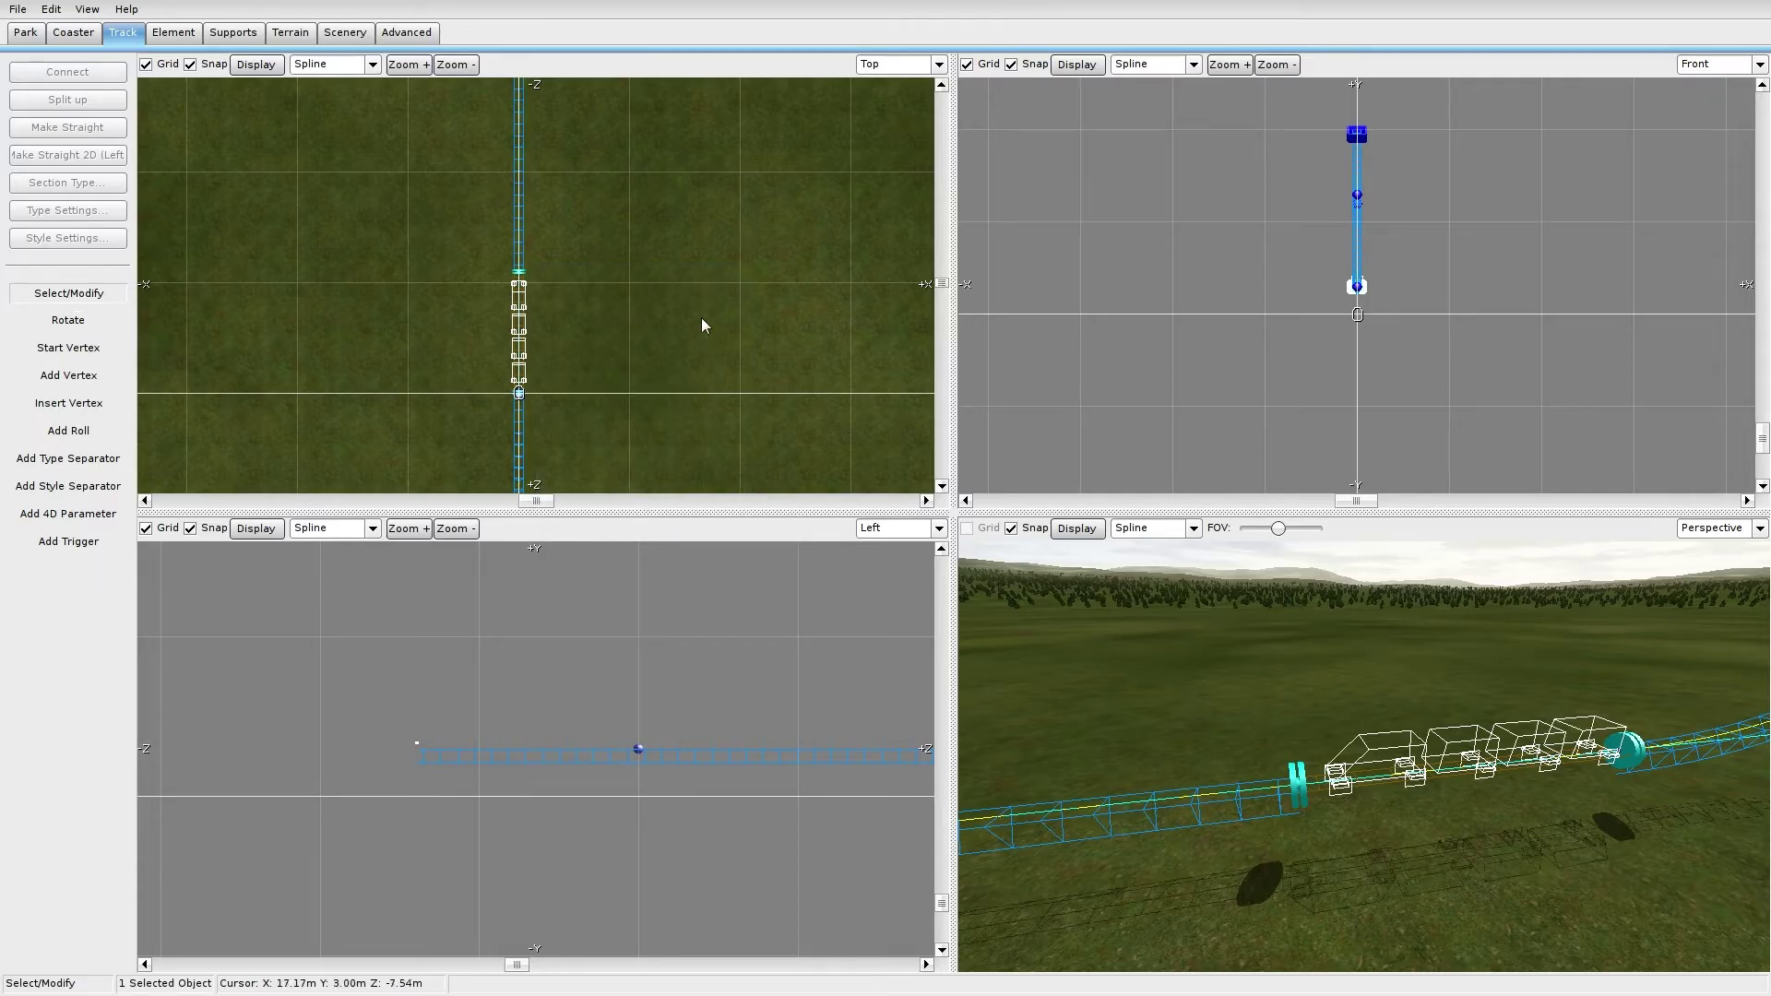
# Step: Extend the track past the vertex at Z -44 m with another vertex at about Y 8 m
pyautogui.click(474, 633)
pyautogui.moveTo(471, 676); pyautogui.dragTo(341, 685, button='right')
pyautogui.click(17, 378)
pyautogui.click(284, 642)
pyautogui.click(69, 292)
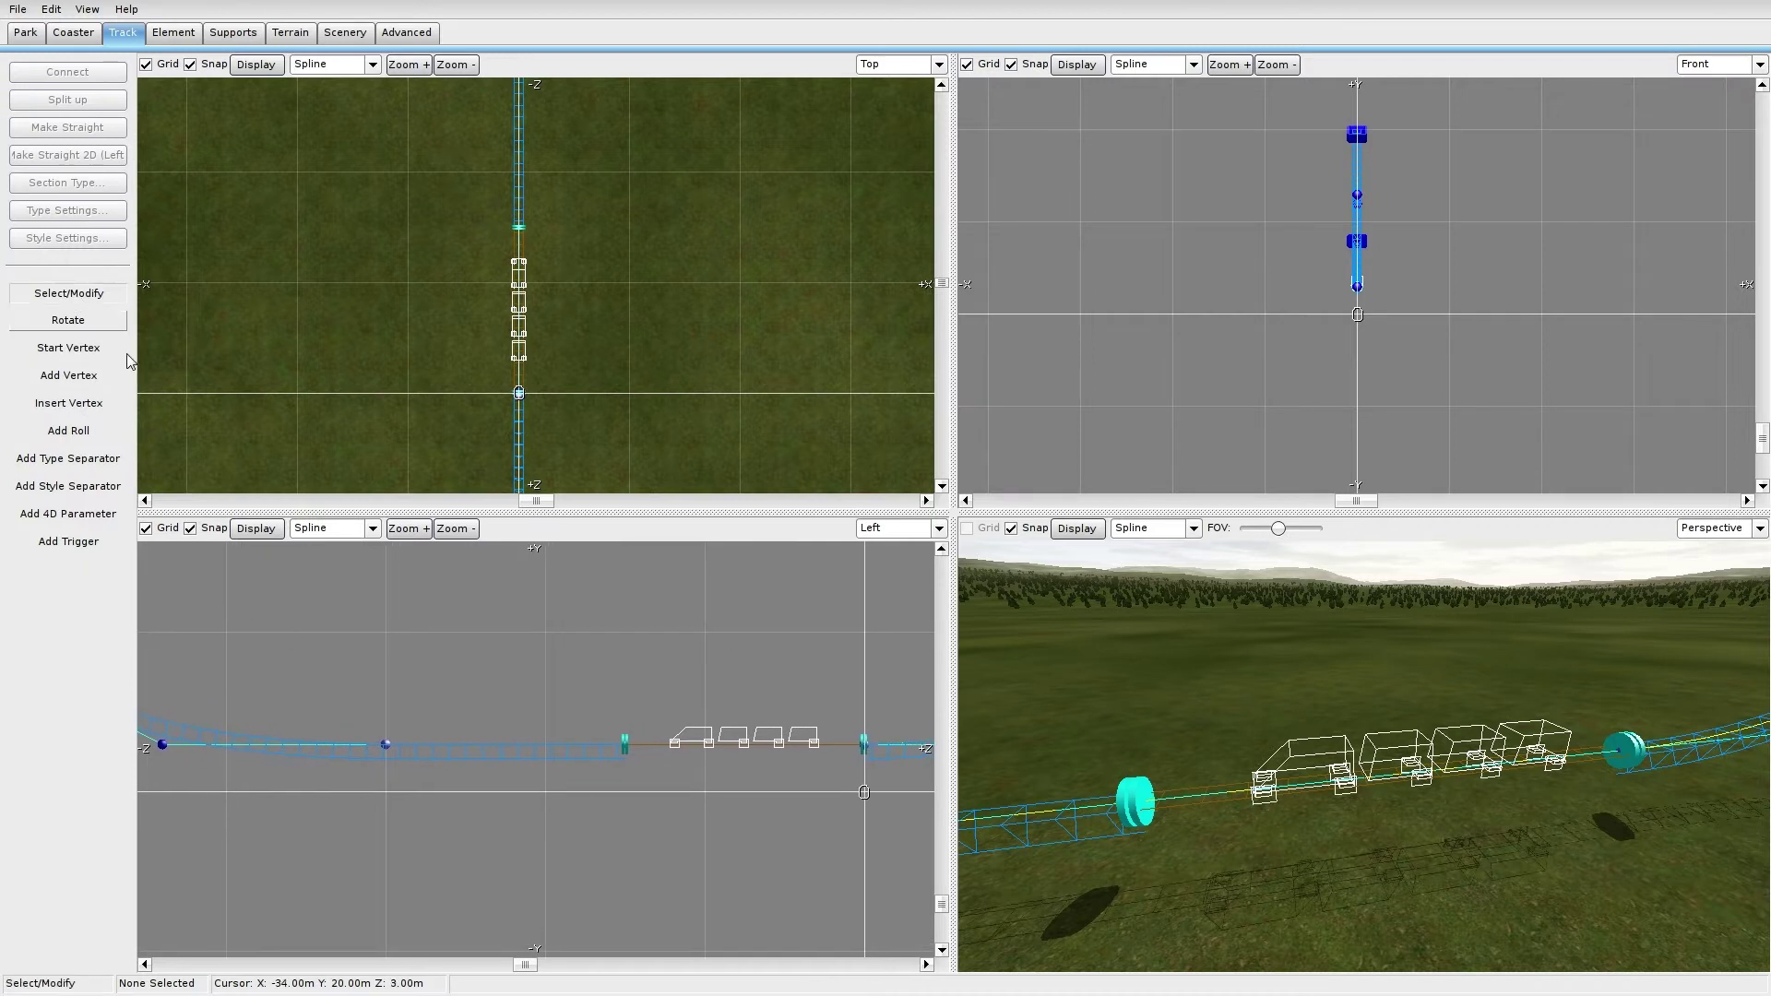
# Step: Shorten the station again by sliding its negative-Z separator close up to the front of the train
pyautogui.moveTo(633, 743); pyautogui.dragTo(698, 751)
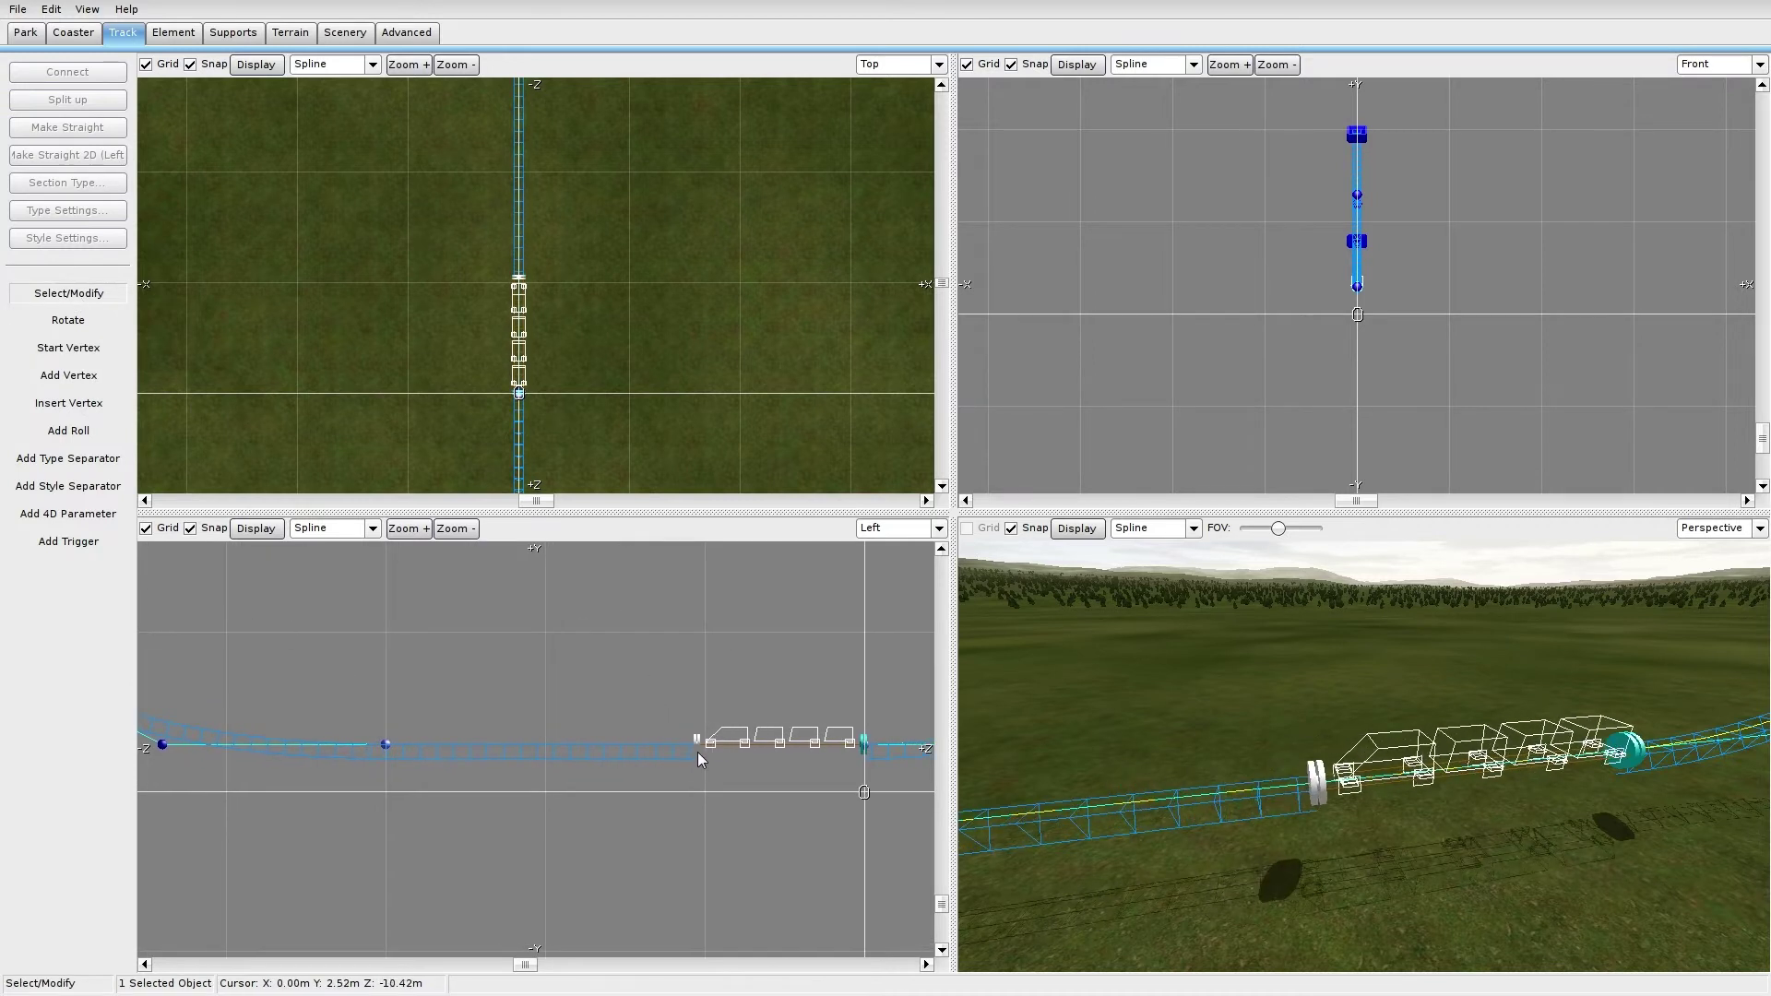
pyautogui.rightClick(693, 751)
pyautogui.click(608, 679)
# Step: Add a type separator ahead of the station and align it with the strict vertex at about Z -30 m
pyautogui.moveTo(489, 674); pyautogui.dragTo(553, 657, button='right')
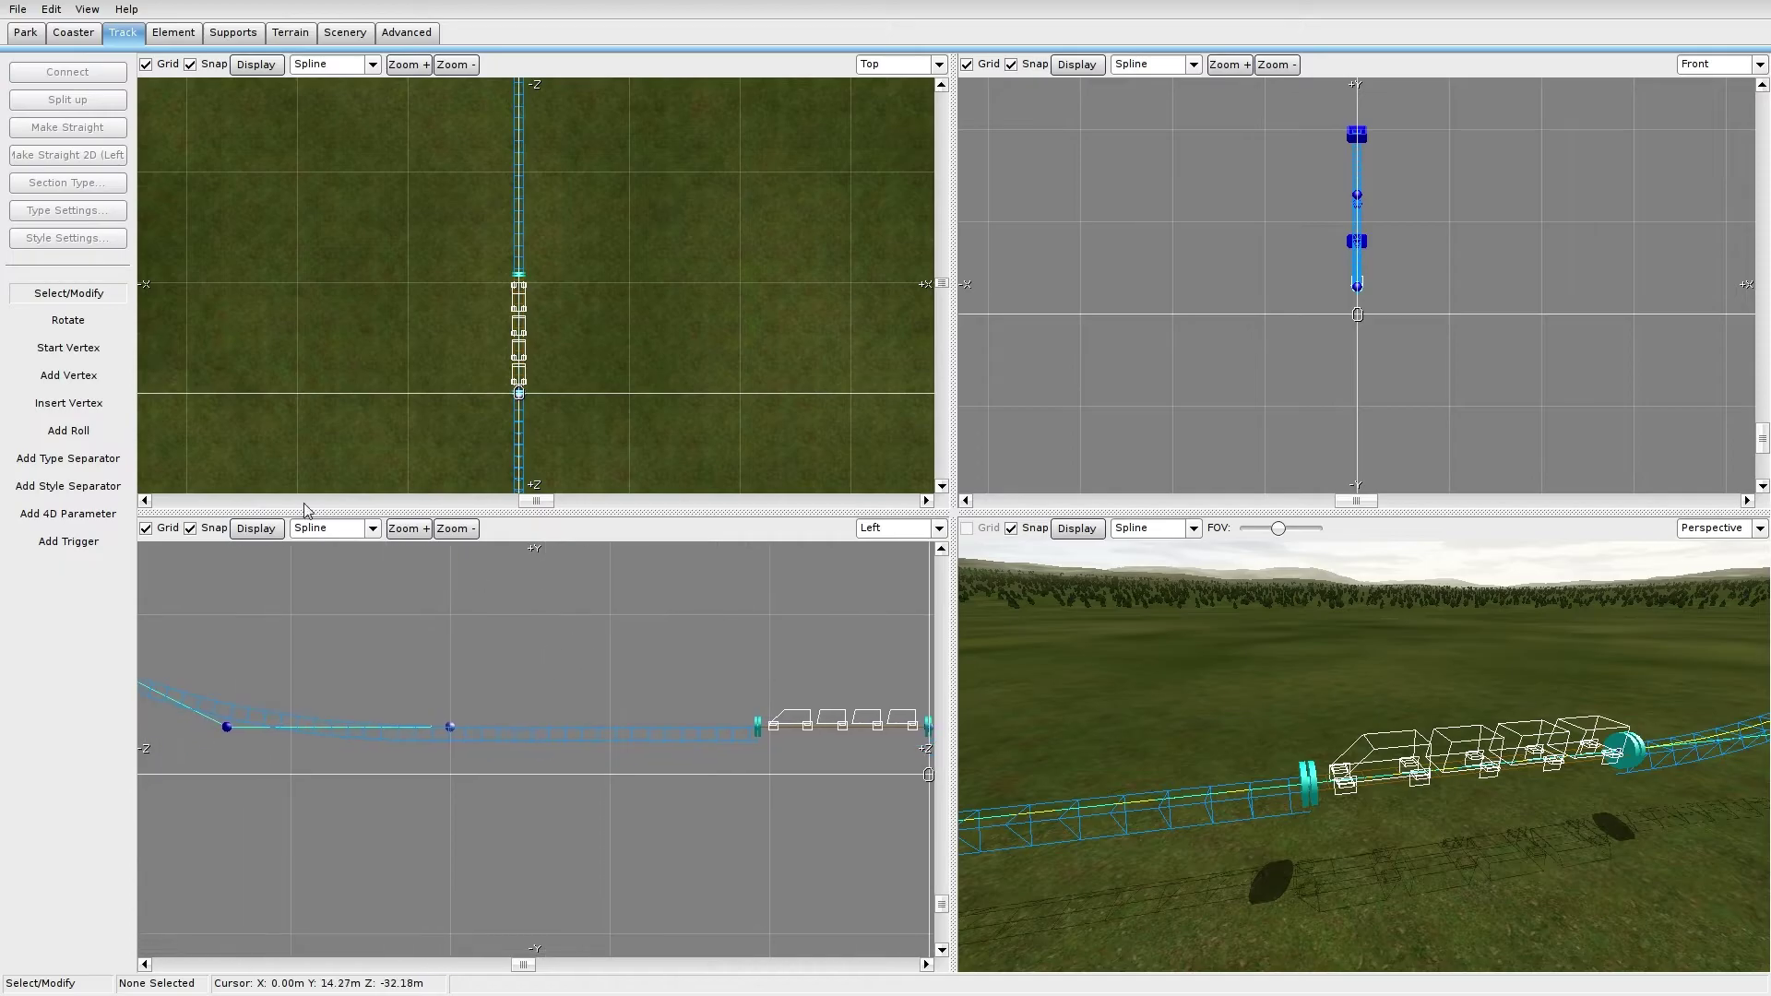
pyautogui.click(68, 459)
pyautogui.click(468, 734)
pyautogui.click(68, 292)
pyautogui.scroll(2, 515, 743)
pyautogui.scroll(1, 514, 739)
pyautogui.moveTo(391, 705); pyautogui.dragTo(373, 705)
pyautogui.click(295, 622)
# Step: Pull the last two vertices toward the station, the lower one to about Z -39 m and the raised one to about Z -44 m
pyautogui.scroll(-3, 295, 622)
pyautogui.moveTo(364, 656); pyautogui.dragTo(752, 670, button='right')
pyautogui.scroll(-1, 590, 663)
pyautogui.moveTo(571, 662); pyautogui.dragTo(629, 666, button='right')
pyautogui.moveTo(616, 741); pyautogui.dragTo(694, 743)
pyautogui.moveTo(452, 661); pyautogui.dragTo(614, 658)
# Step: Add five vertices past the raised end vertex, descending to a valley at about Y 3 m and climbing to about Y 19 m
pyautogui.click(68, 375)
pyautogui.click(404, 676)
pyautogui.moveTo(590, 731); pyautogui.dragTo(300, 730, button='right')
pyautogui.scroll(-2, 688, 728)
pyautogui.moveTo(687, 724); pyautogui.dragTo(939, 709, button='right')
pyautogui.scroll(2, 547, 715)
pyautogui.moveTo(548, 722); pyautogui.dragTo(660, 767, button='right')
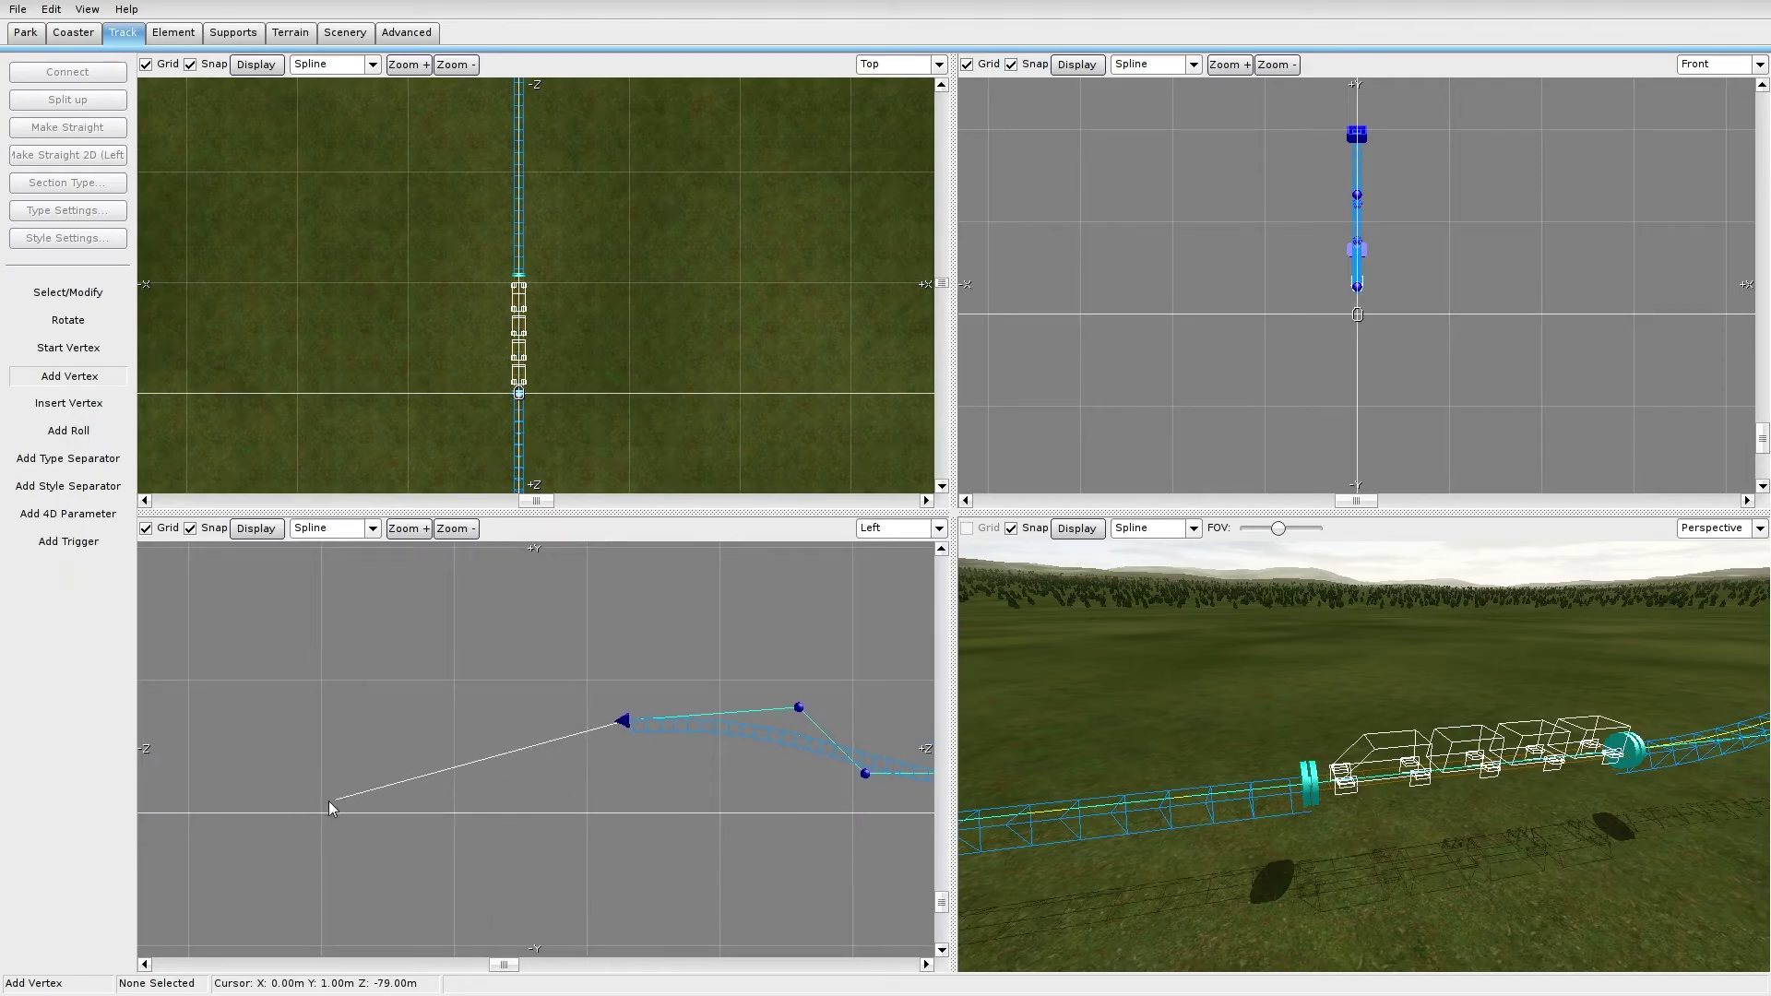
pyautogui.click(451, 775)
pyautogui.click(323, 774)
pyautogui.click(214, 668)
pyautogui.click(199, 557)
pyautogui.click(46, 297)
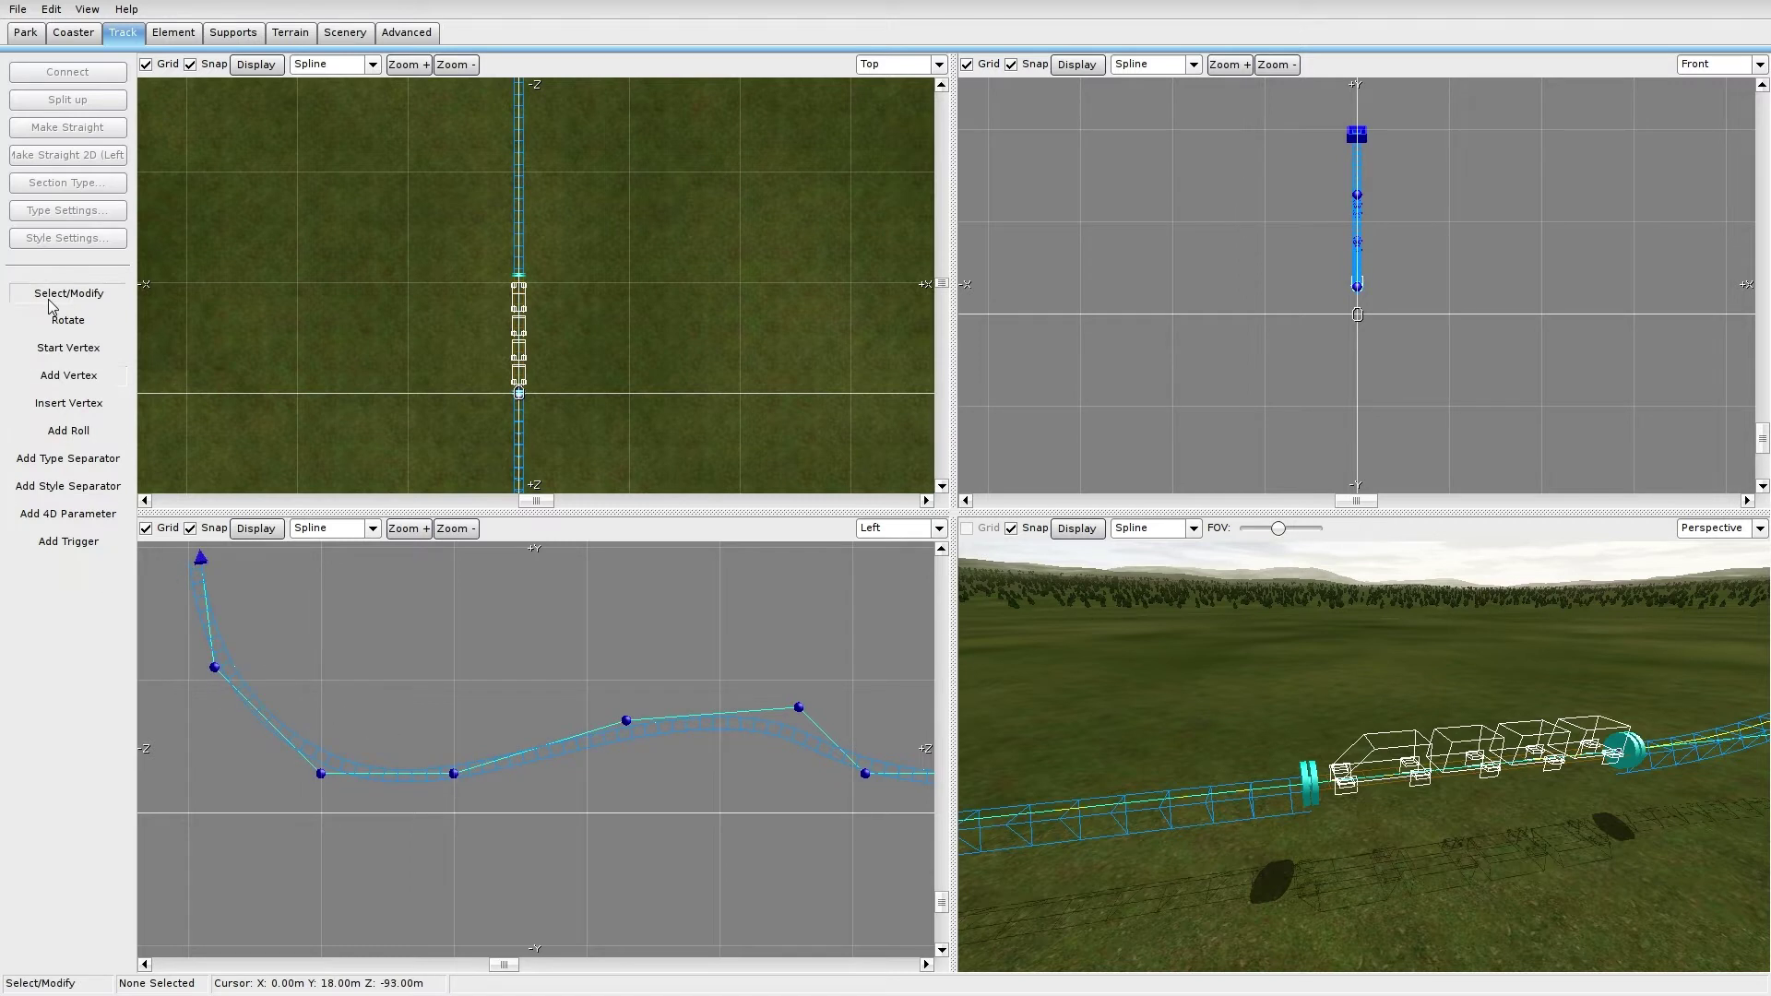
# Step: Level the small hill's two crest vertices at about 7 m and adjust the two vertices at the base of the following climb
pyautogui.moveTo(744, 705); pyautogui.dragTo(690, 710, button='right')
pyautogui.moveTo(745, 712); pyautogui.dragTo(684, 725)
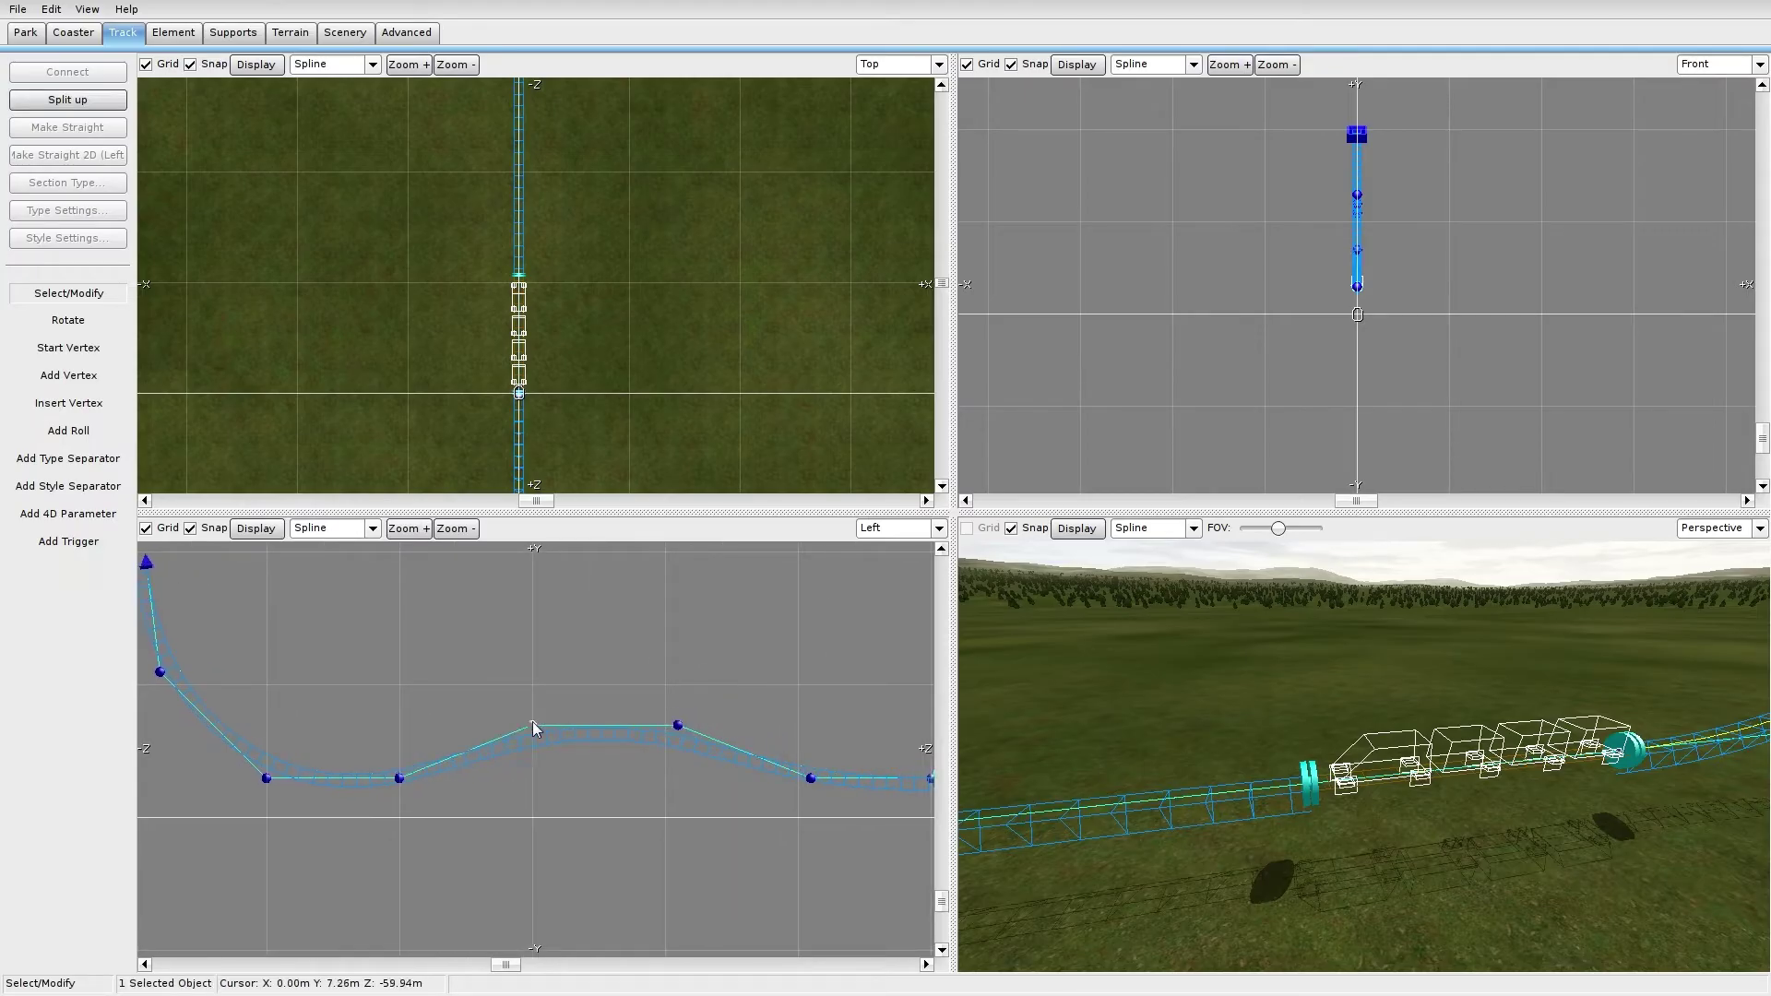
pyautogui.moveTo(266, 779); pyautogui.dragTo(235, 778)
pyautogui.moveTo(160, 671); pyautogui.dragTo(146, 685)
pyautogui.click(374, 683)
pyautogui.scroll(-3, 382, 683)
pyautogui.scroll(3, 428, 687)
pyautogui.click(383, 788)
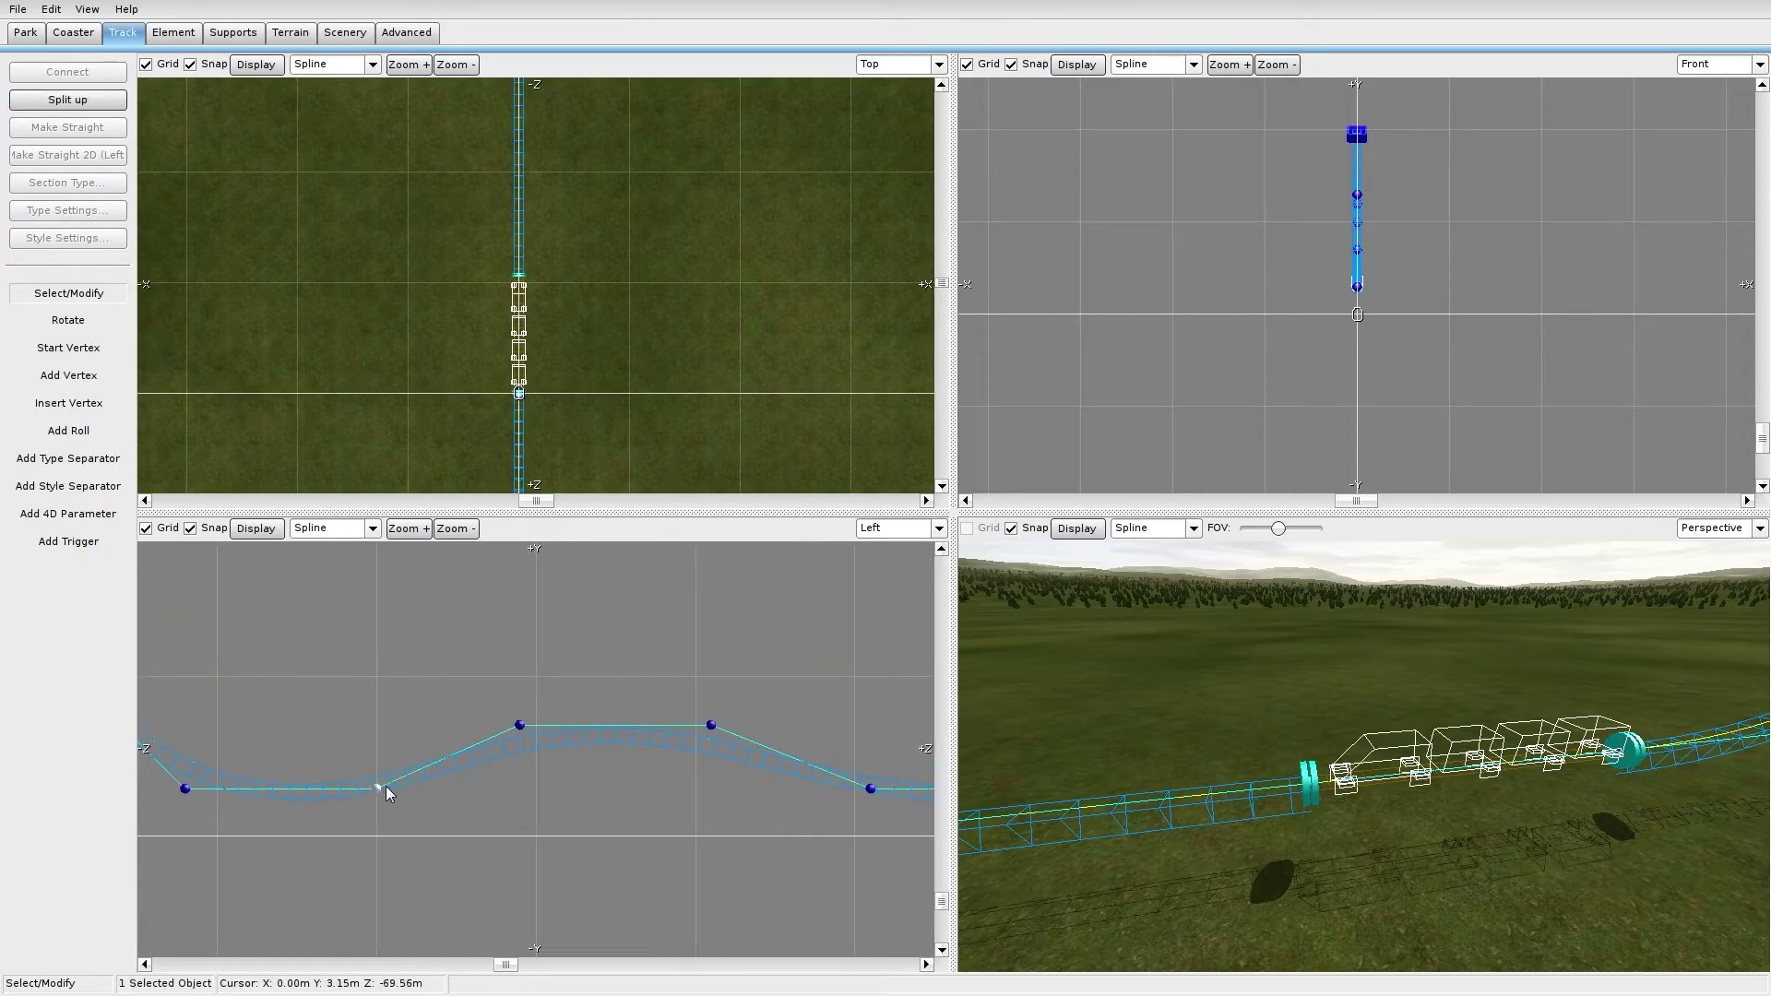
pyautogui.click(651, 676)
pyautogui.moveTo(652, 675); pyautogui.dragTo(593, 650, button='right')
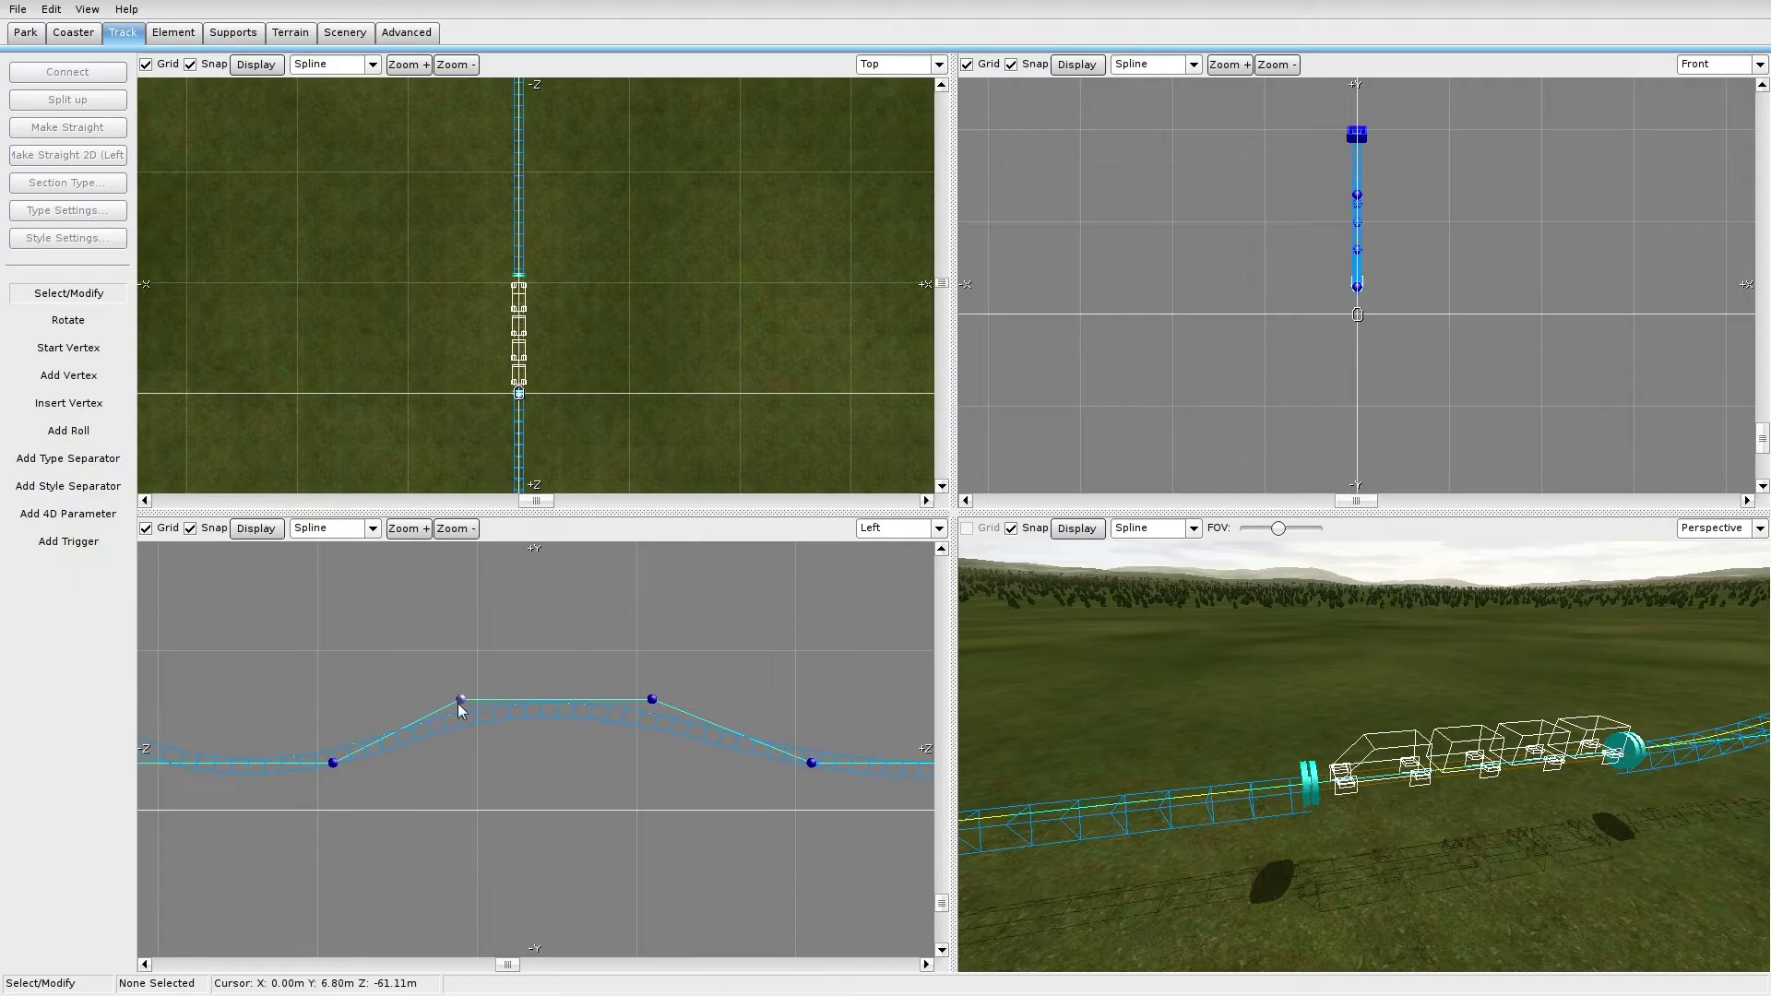
# Step: Shift the small hill's far crest vertex along the level crest to about Z -60 m
pyautogui.moveTo(459, 708); pyautogui.dragTo(476, 708)
pyautogui.click(533, 646)
pyautogui.scroll(-4, 535, 646)
pyautogui.moveTo(639, 645); pyautogui.dragTo(338, 697, button='right')
pyautogui.scroll(-2, 523, 694)
pyautogui.moveTo(523, 695); pyautogui.dragTo(588, 682, button='right')
pyautogui.scroll(2, 643, 725)
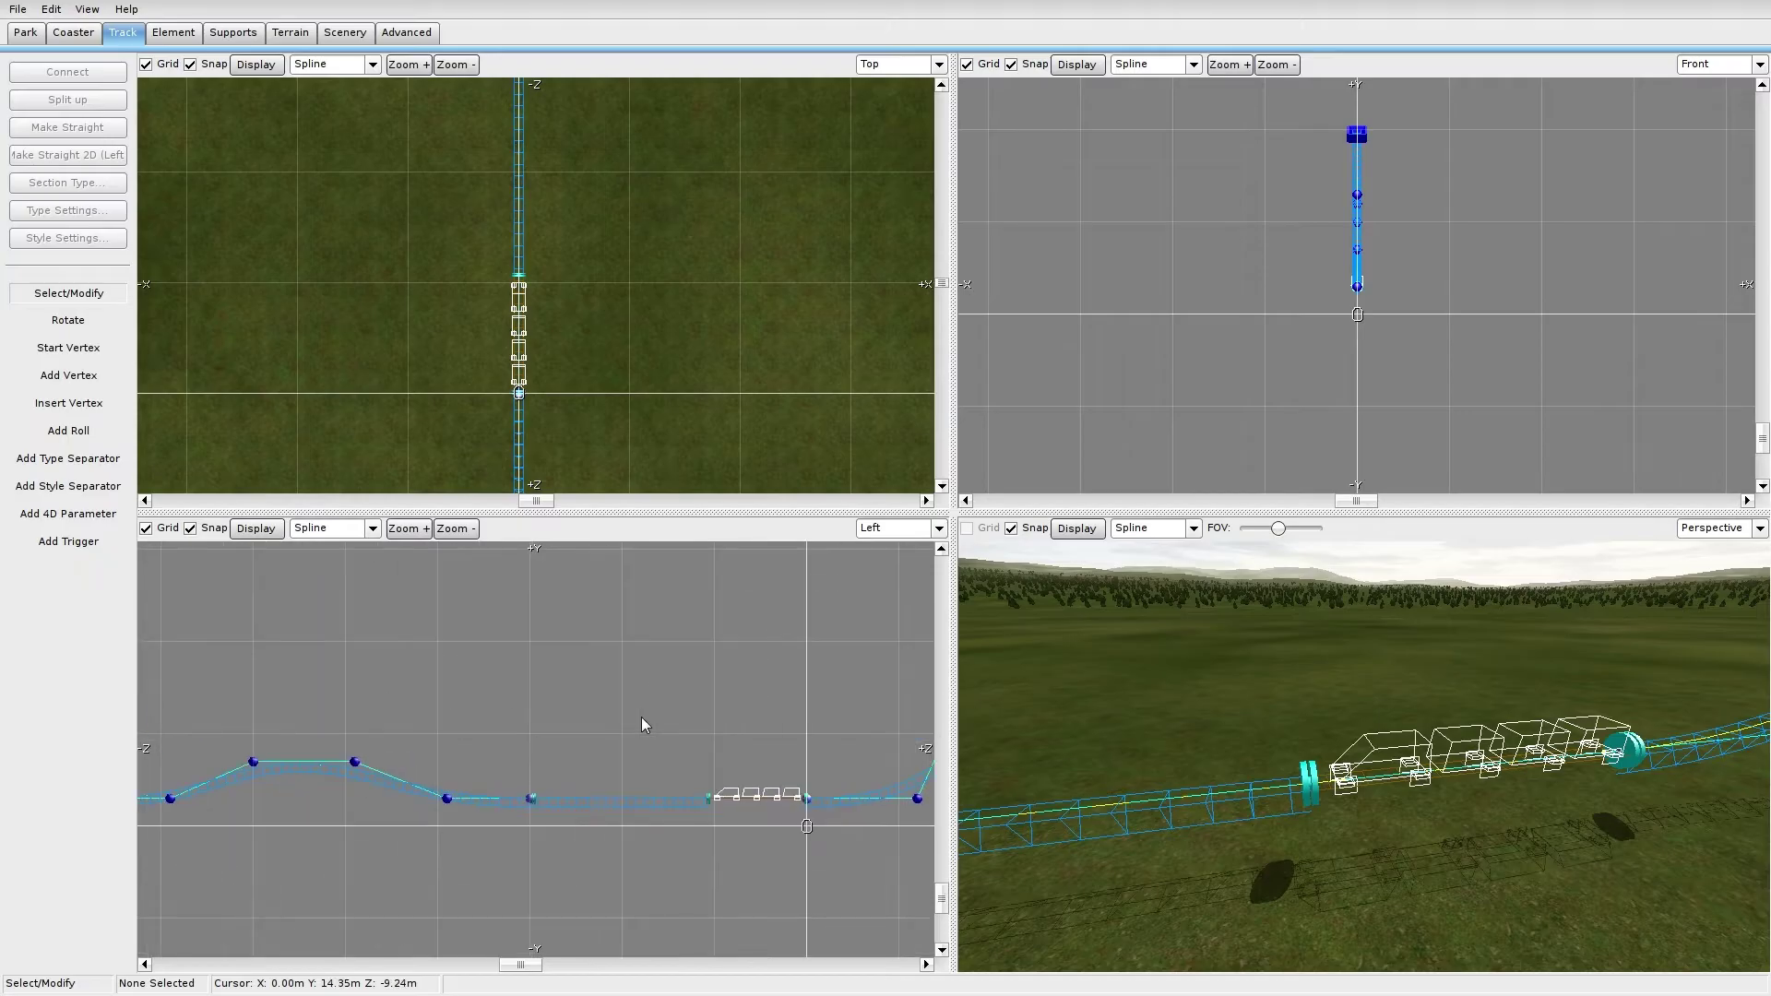
# Step: Select the whole track stretch ahead of the station and move it toward the station until its nearest vertex is at about Z -21 m
pyautogui.scroll(-2, 553, 707)
pyautogui.moveTo(708, 861); pyautogui.dragTo(157, 578)
pyautogui.scroll(3, 763, 850)
pyautogui.moveTo(763, 850); pyautogui.dragTo(403, 770, button='right')
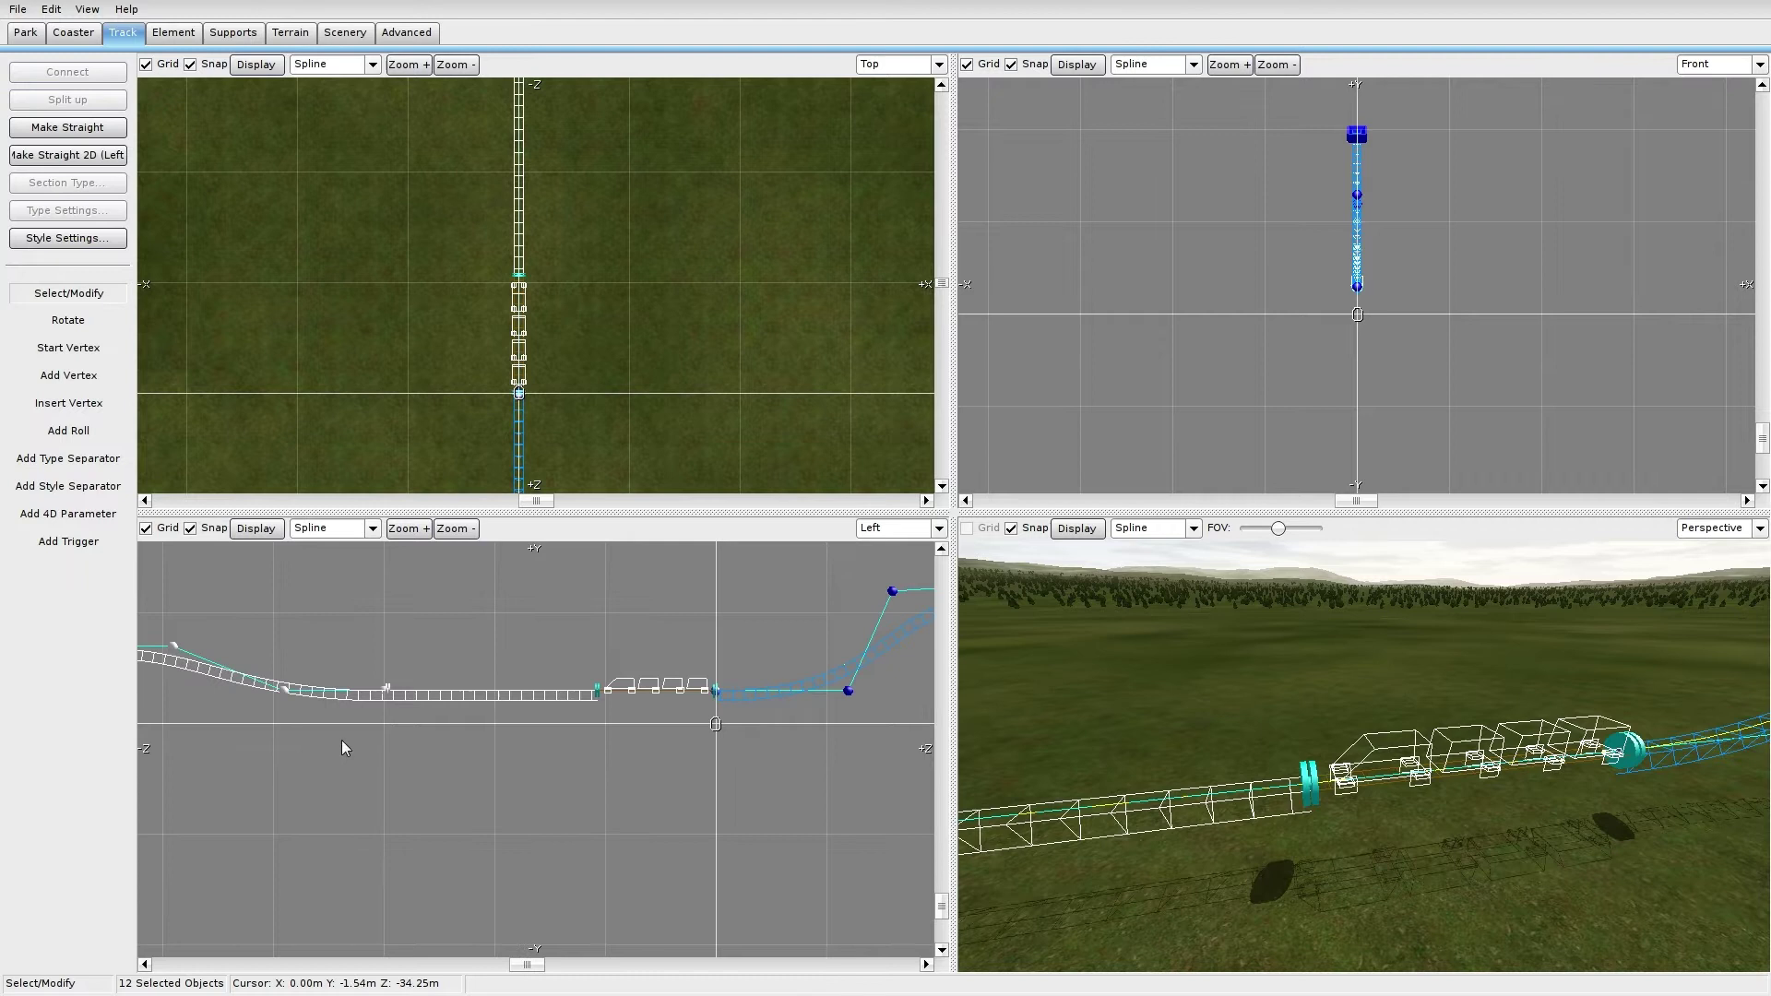
pyautogui.scroll(2, 415, 740)
pyautogui.moveTo(414, 699); pyautogui.dragTo(561, 851, button='right')
pyautogui.scroll(3, 415, 739)
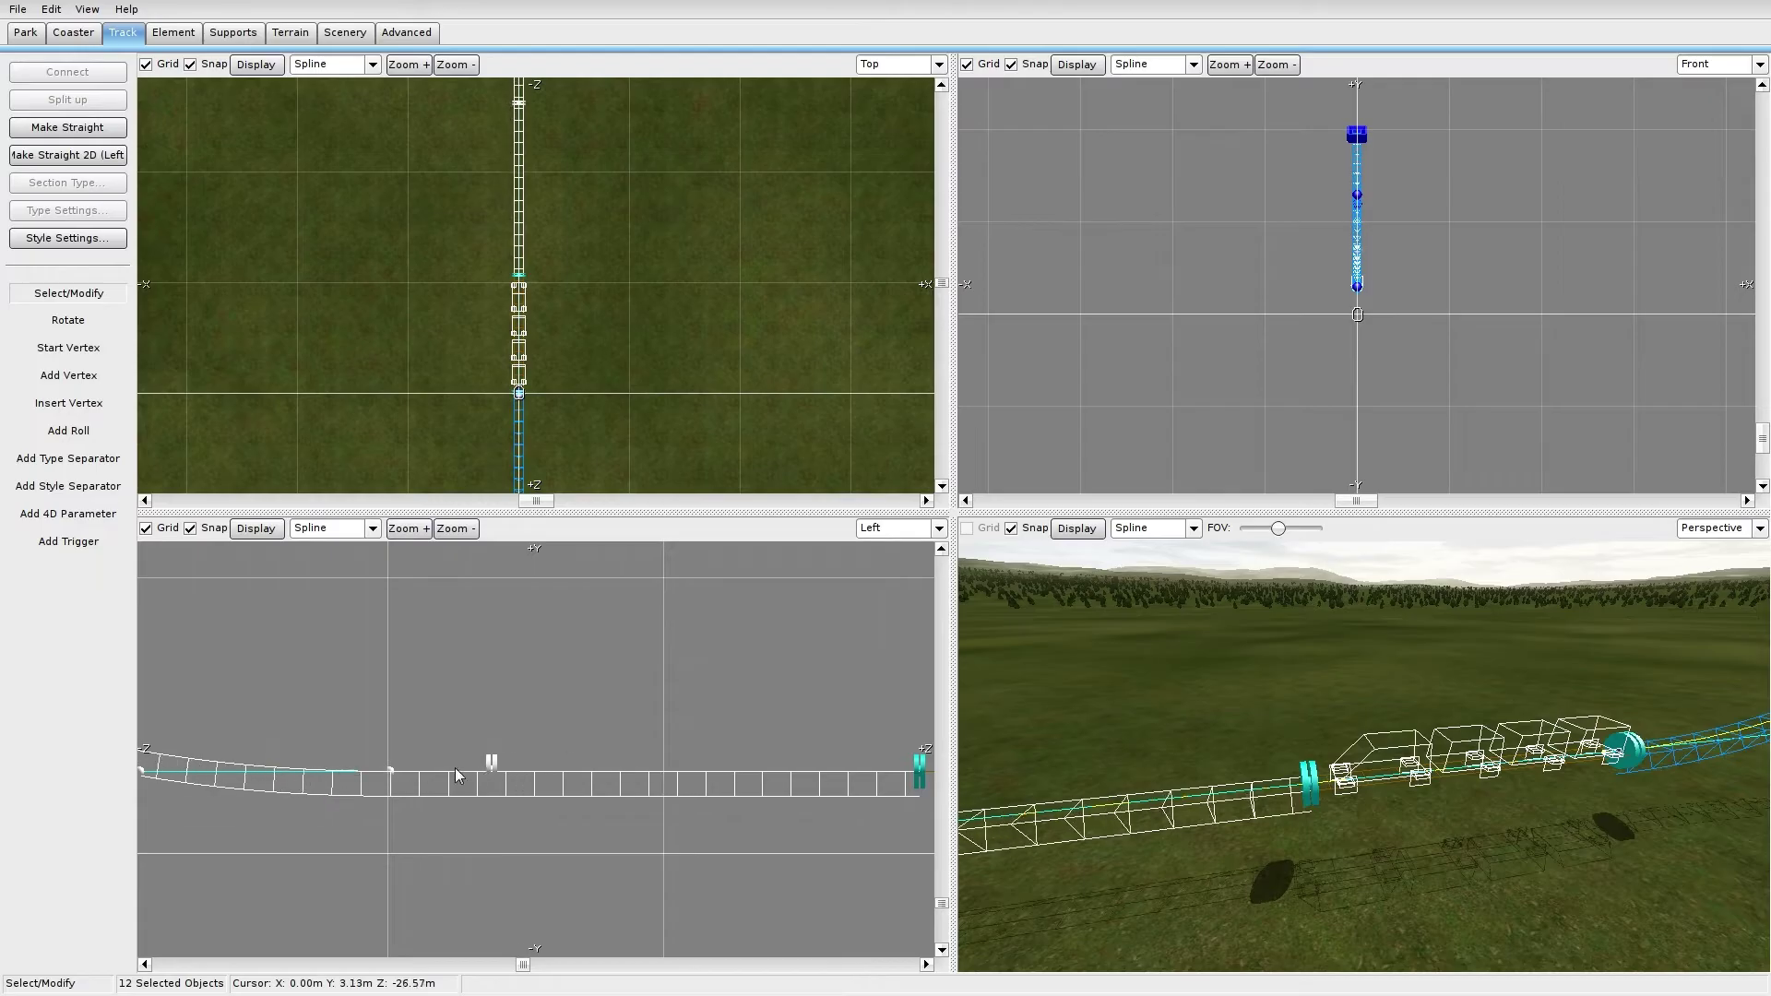
pyautogui.moveTo(379, 771); pyautogui.dragTo(499, 773)
pyautogui.moveTo(523, 769); pyautogui.dragTo(634, 767)
pyautogui.scroll(-1, 629, 744)
pyautogui.scroll(-1, 629, 743)
pyautogui.moveTo(568, 672)
pyautogui.mouseDown(button='right')
pyautogui.moveTo(832, 684)
pyautogui.moveTo(617, 712)
pyautogui.moveTo(572, 699)
pyautogui.mouseUp(button='right')
pyautogui.click(619, 714)
# Step: Put the type separator at the station's hill-side end back at about Z -10 m
pyautogui.scroll(2, 778, 830)
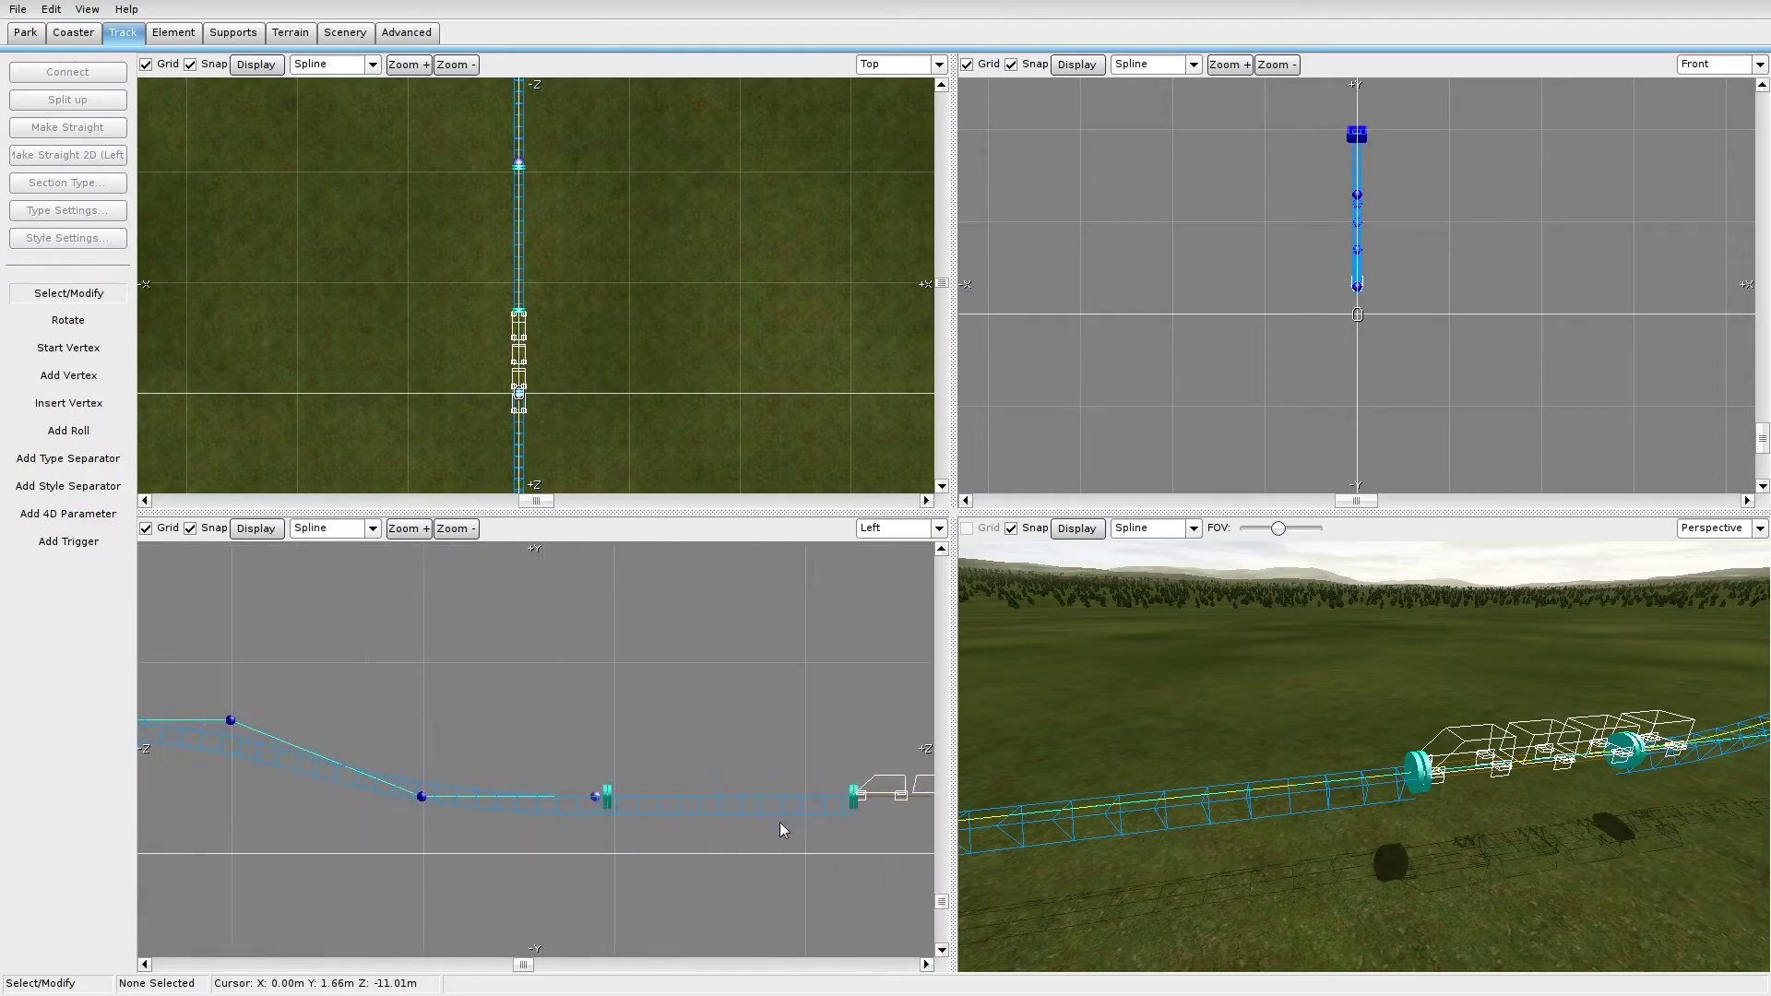
pyautogui.click(498, 729)
pyautogui.click(429, 666)
pyautogui.scroll(-2, 514, 664)
pyautogui.moveTo(505, 669); pyautogui.dragTo(685, 672, button='right')
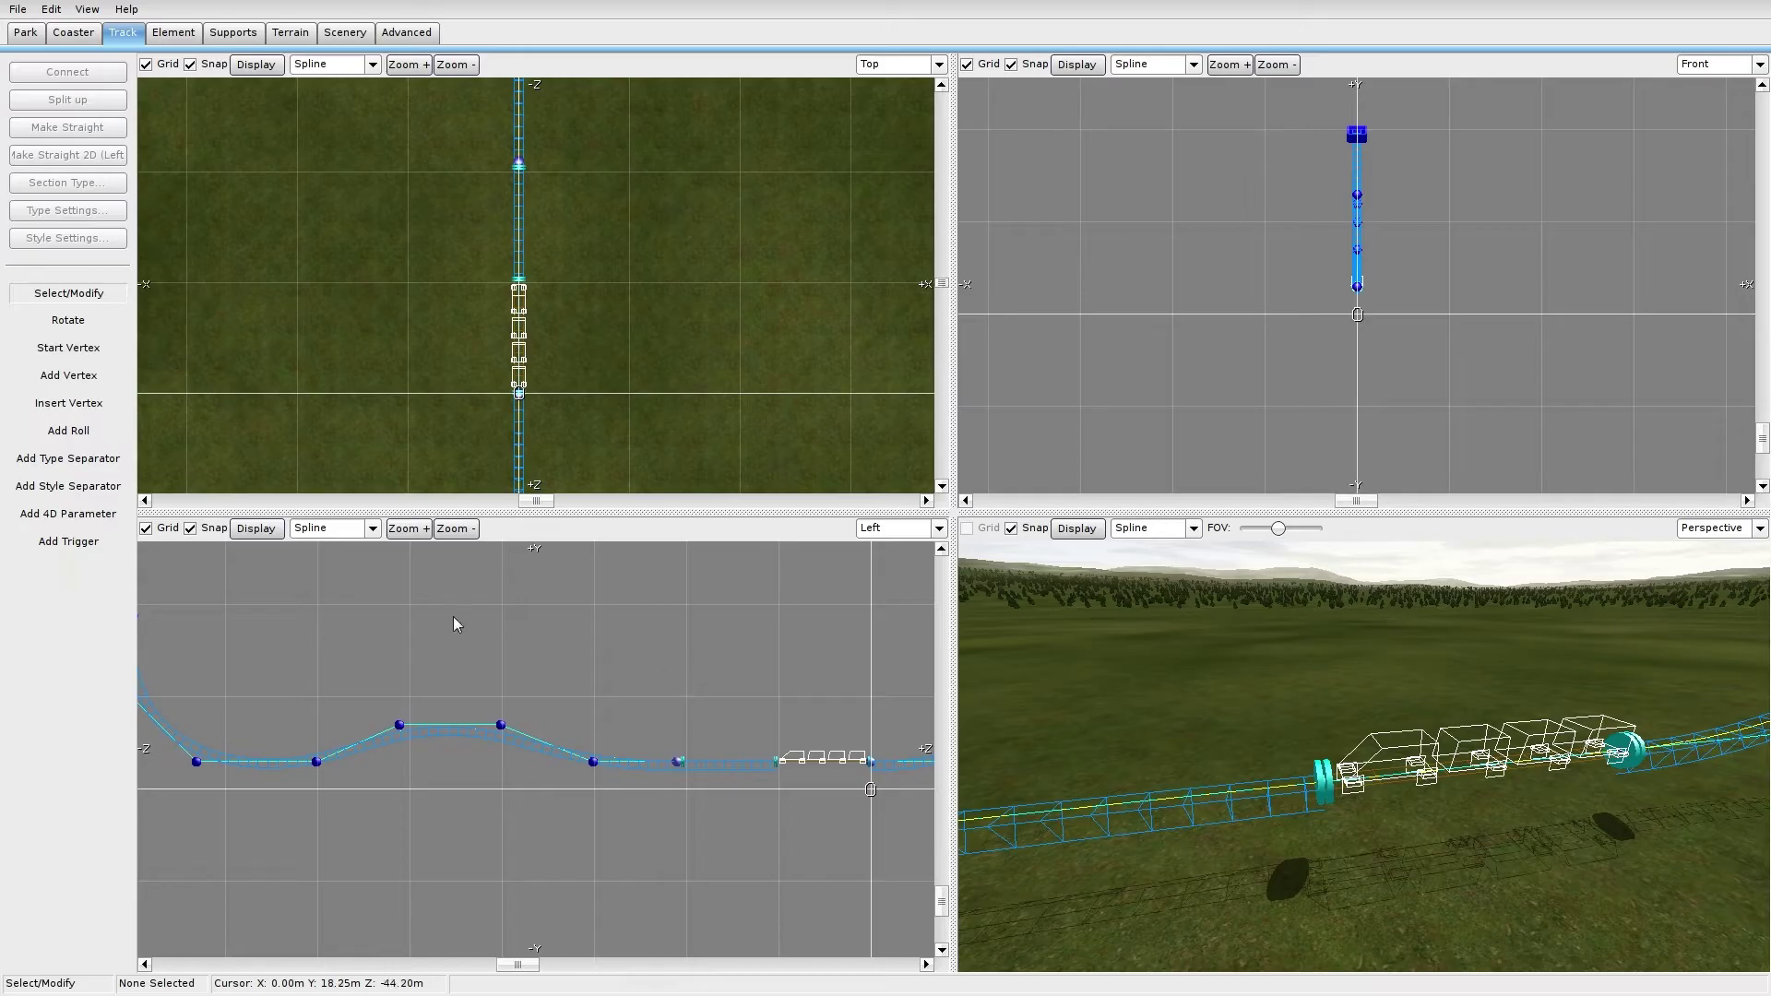
# Step: Rotate the track beyond the small hill's first crest vertex a few degrees toward -X in the top view
pyautogui.moveTo(611, 271); pyautogui.dragTo(589, 528, button='right')
pyautogui.moveTo(641, 327); pyautogui.dragTo(642, 430, button='right')
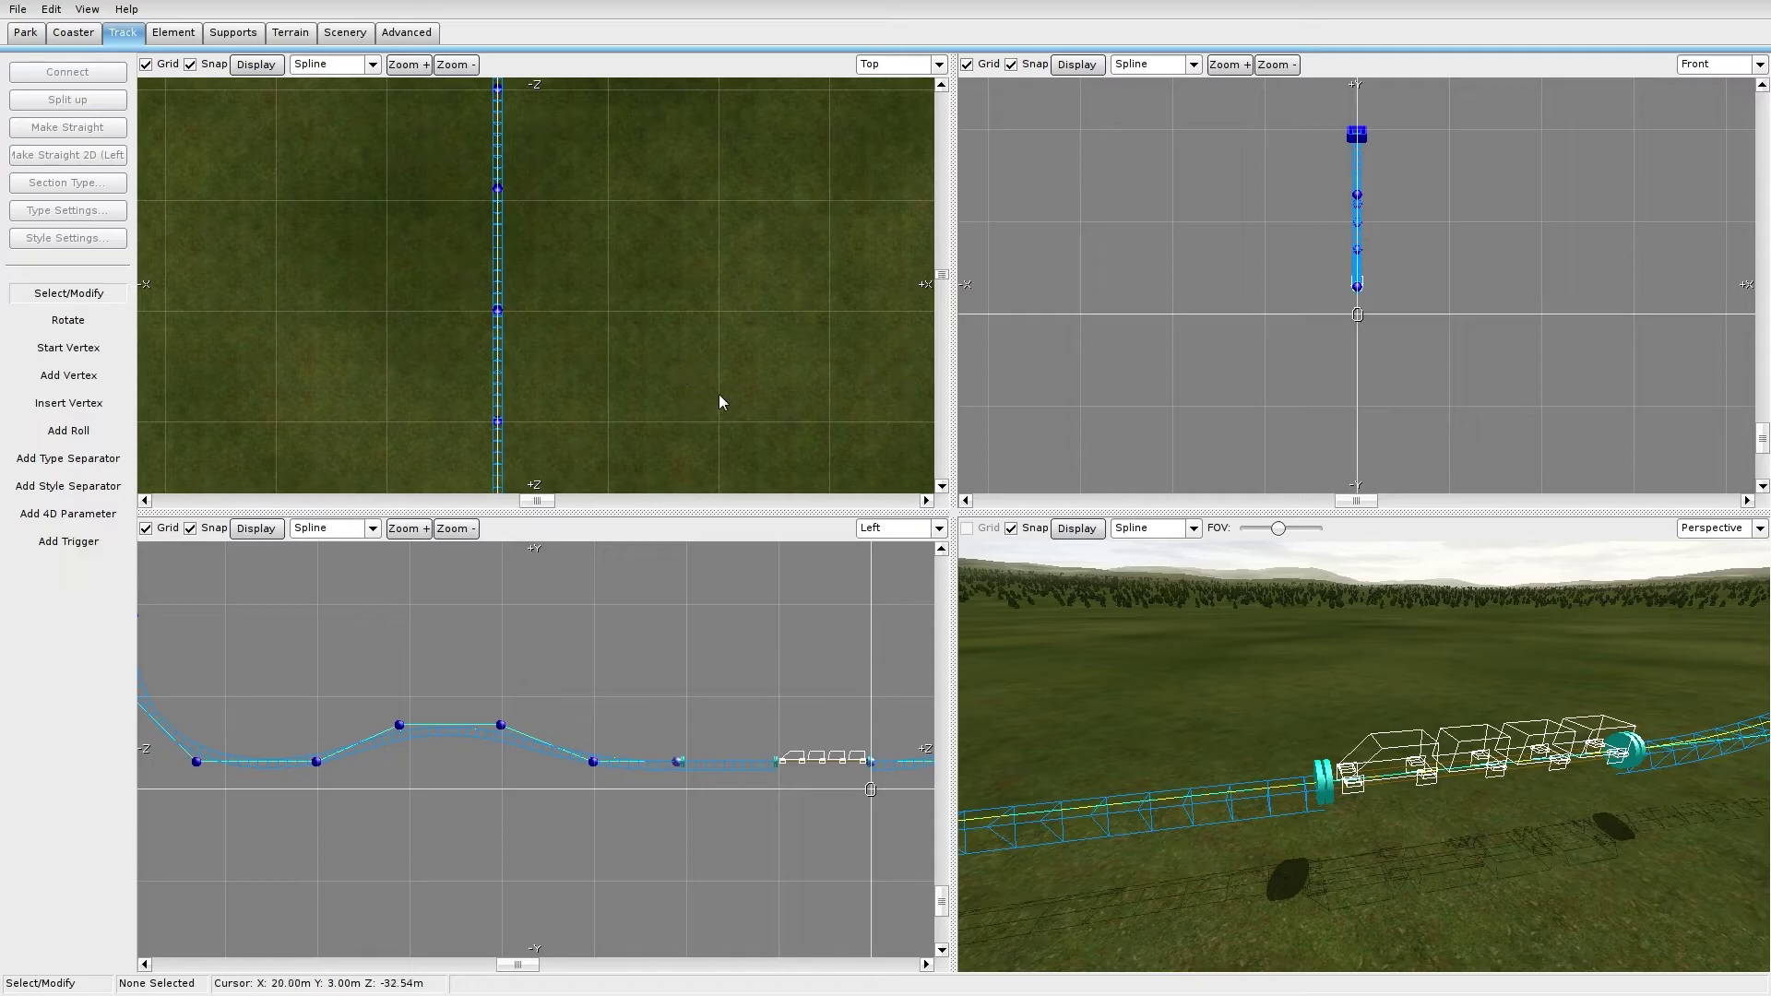
pyautogui.scroll(-2, 616, 363)
pyautogui.moveTo(610, 312); pyautogui.dragTo(604, 426, button='right')
pyautogui.moveTo(447, 103); pyautogui.dragTo(690, 354)
pyautogui.moveTo(396, 701); pyautogui.dragTo(656, 731, button='right')
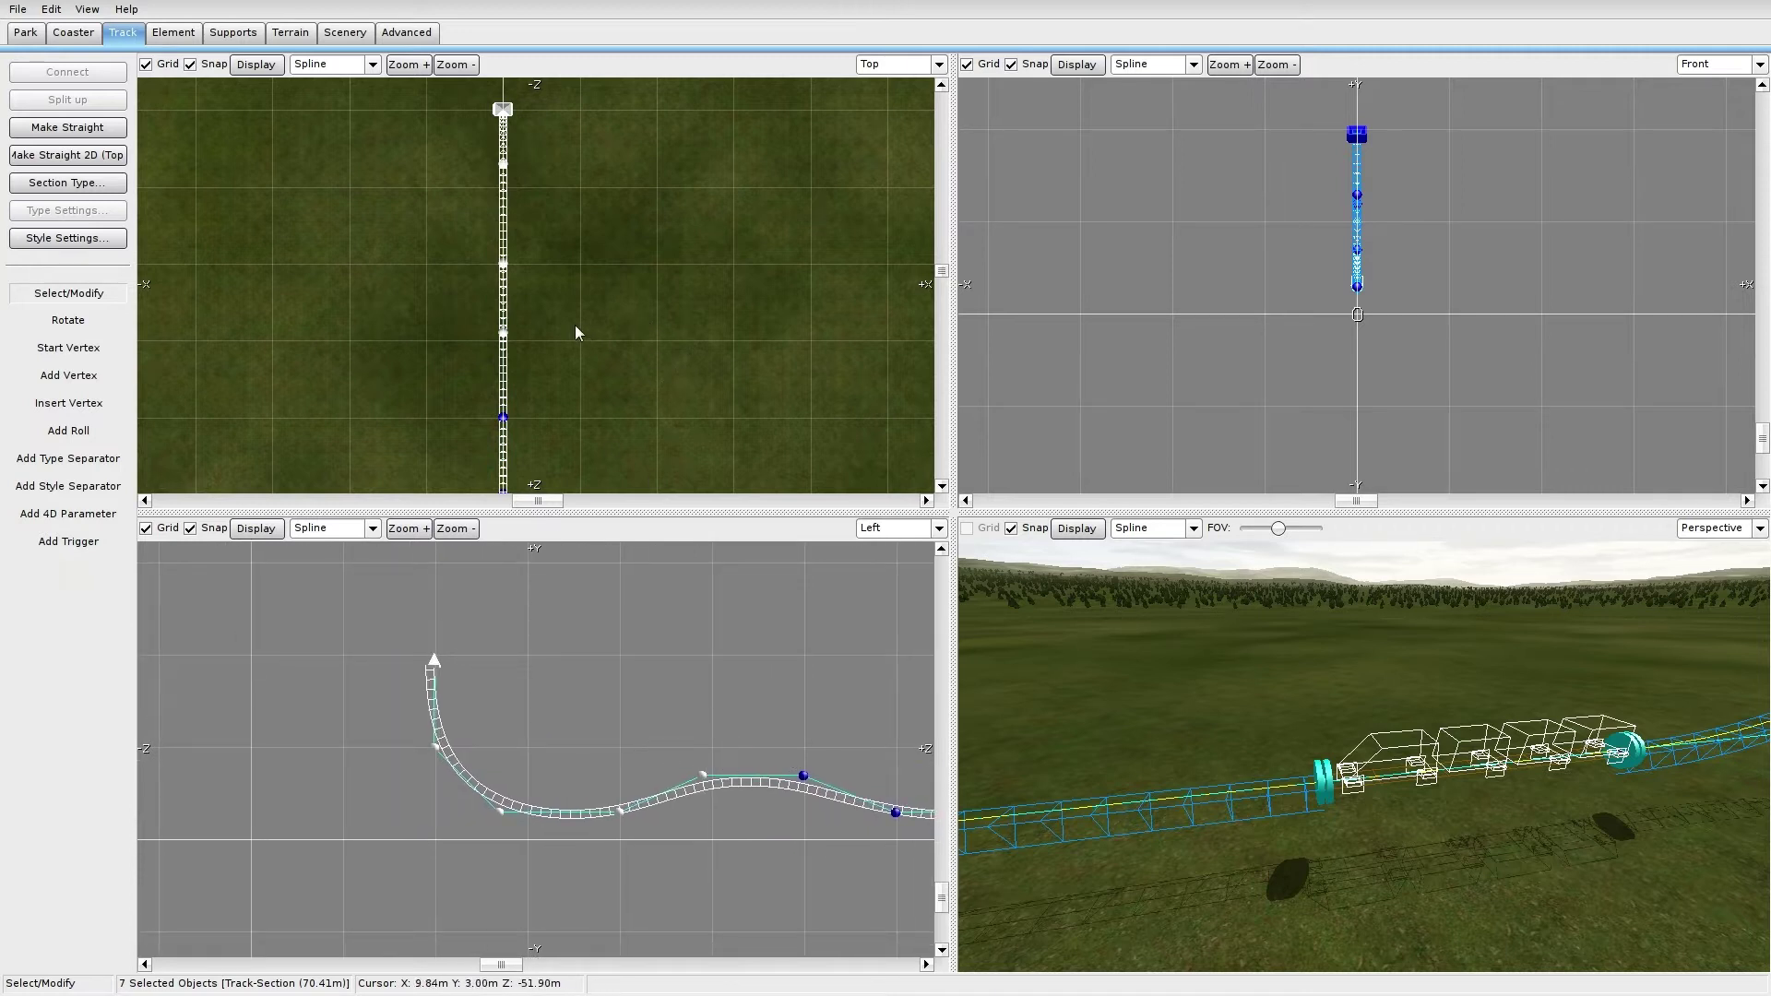
pyautogui.click(92, 328)
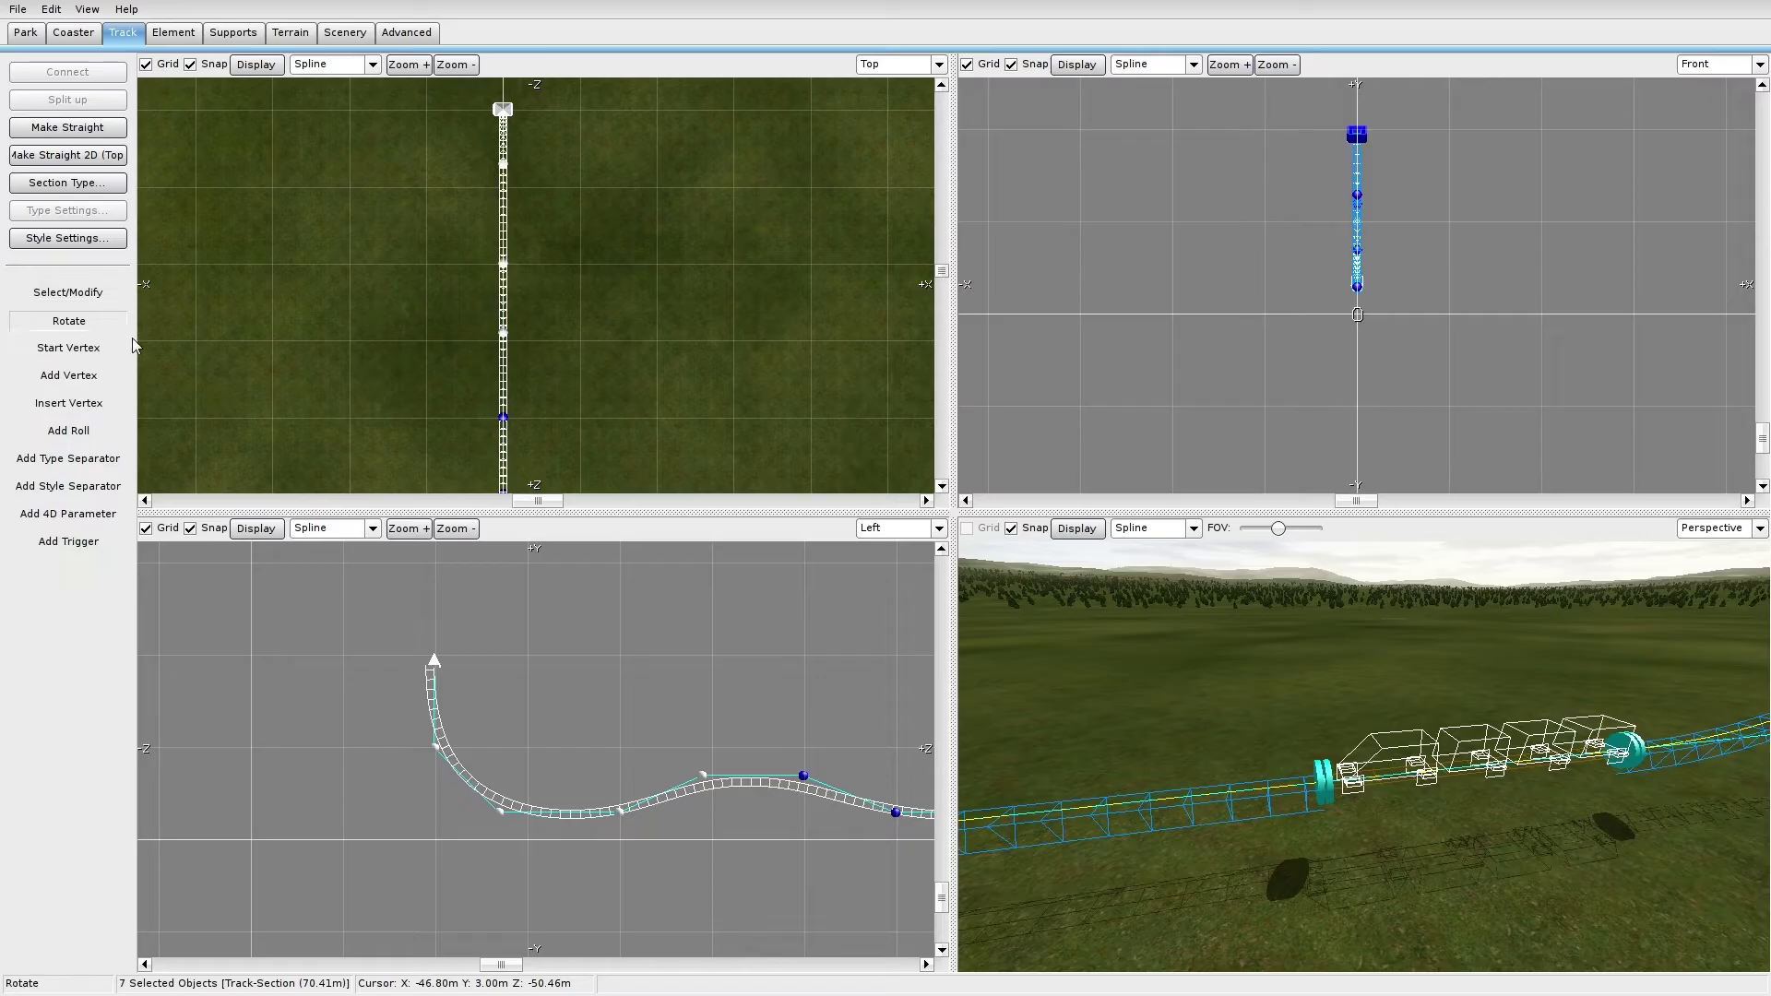
pyautogui.moveTo(514, 403); pyautogui.dragTo(446, 377)
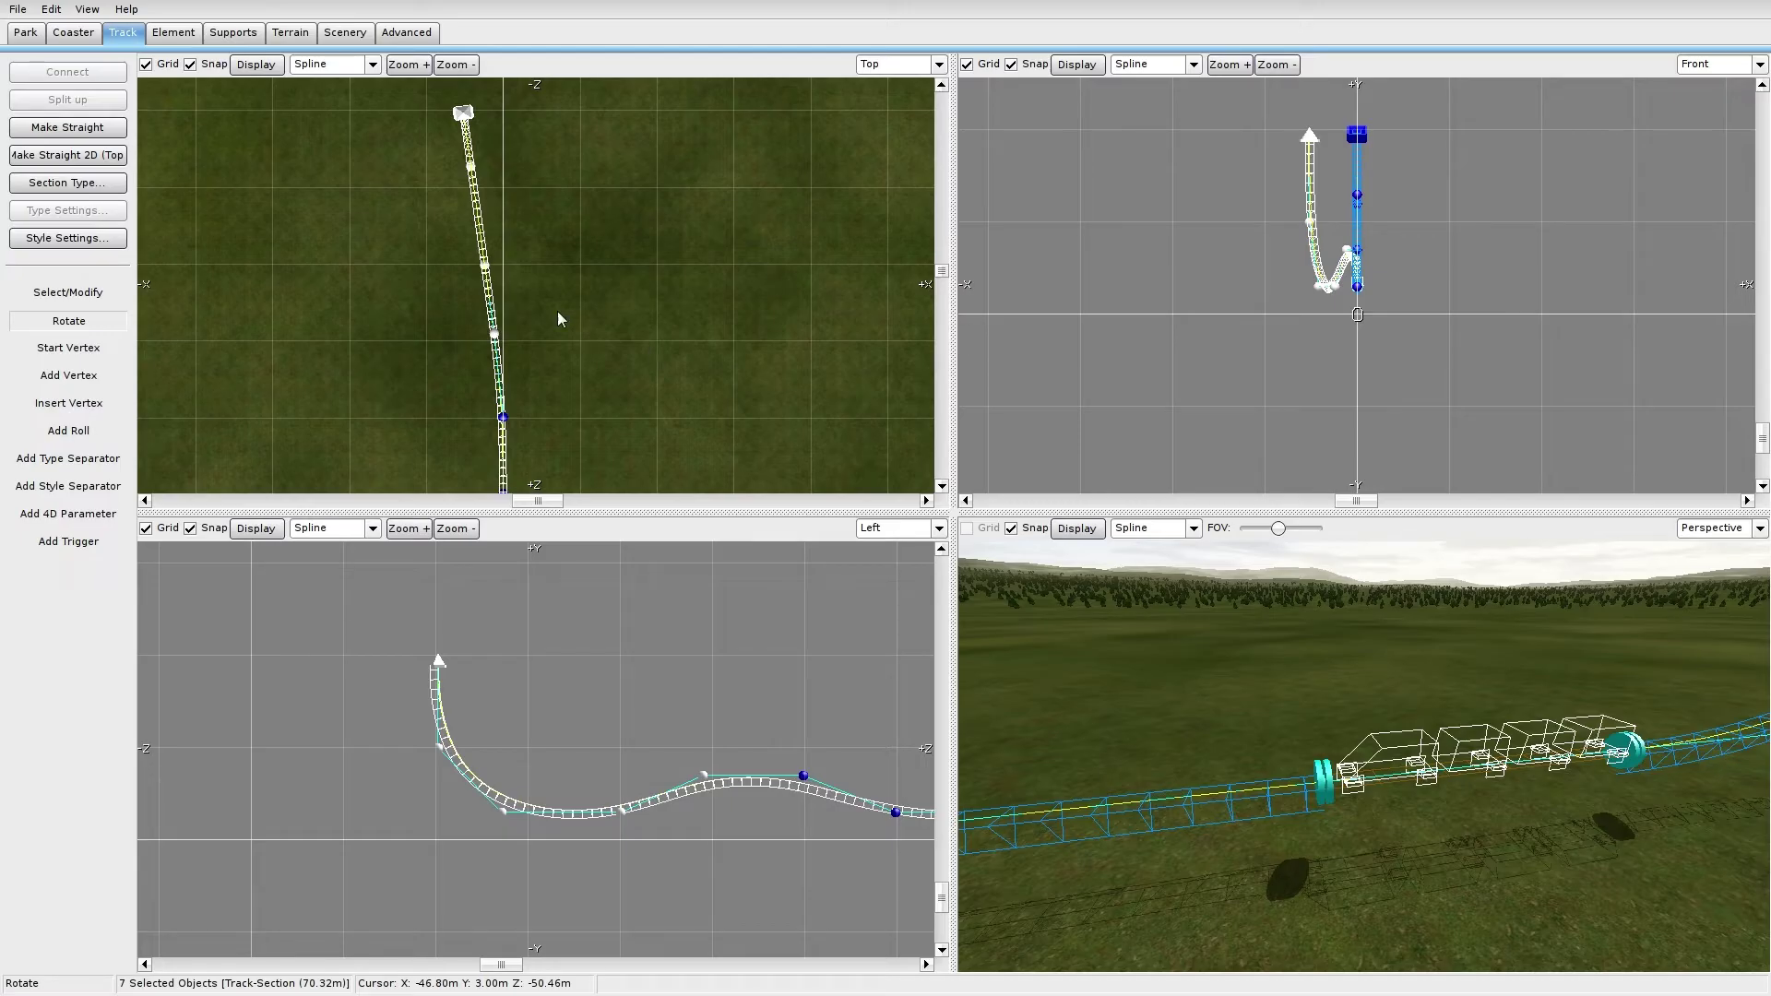
# Step: Exclude the second crest vertex from the selection and rotate the remaining end of the track a few more degrees toward -X
pyautogui.click(104, 291)
pyautogui.click(591, 301)
pyautogui.moveTo(594, 303); pyautogui.dragTo(217, 99)
pyautogui.click(61, 322)
pyautogui.moveTo(487, 303); pyautogui.dragTo(426, 291)
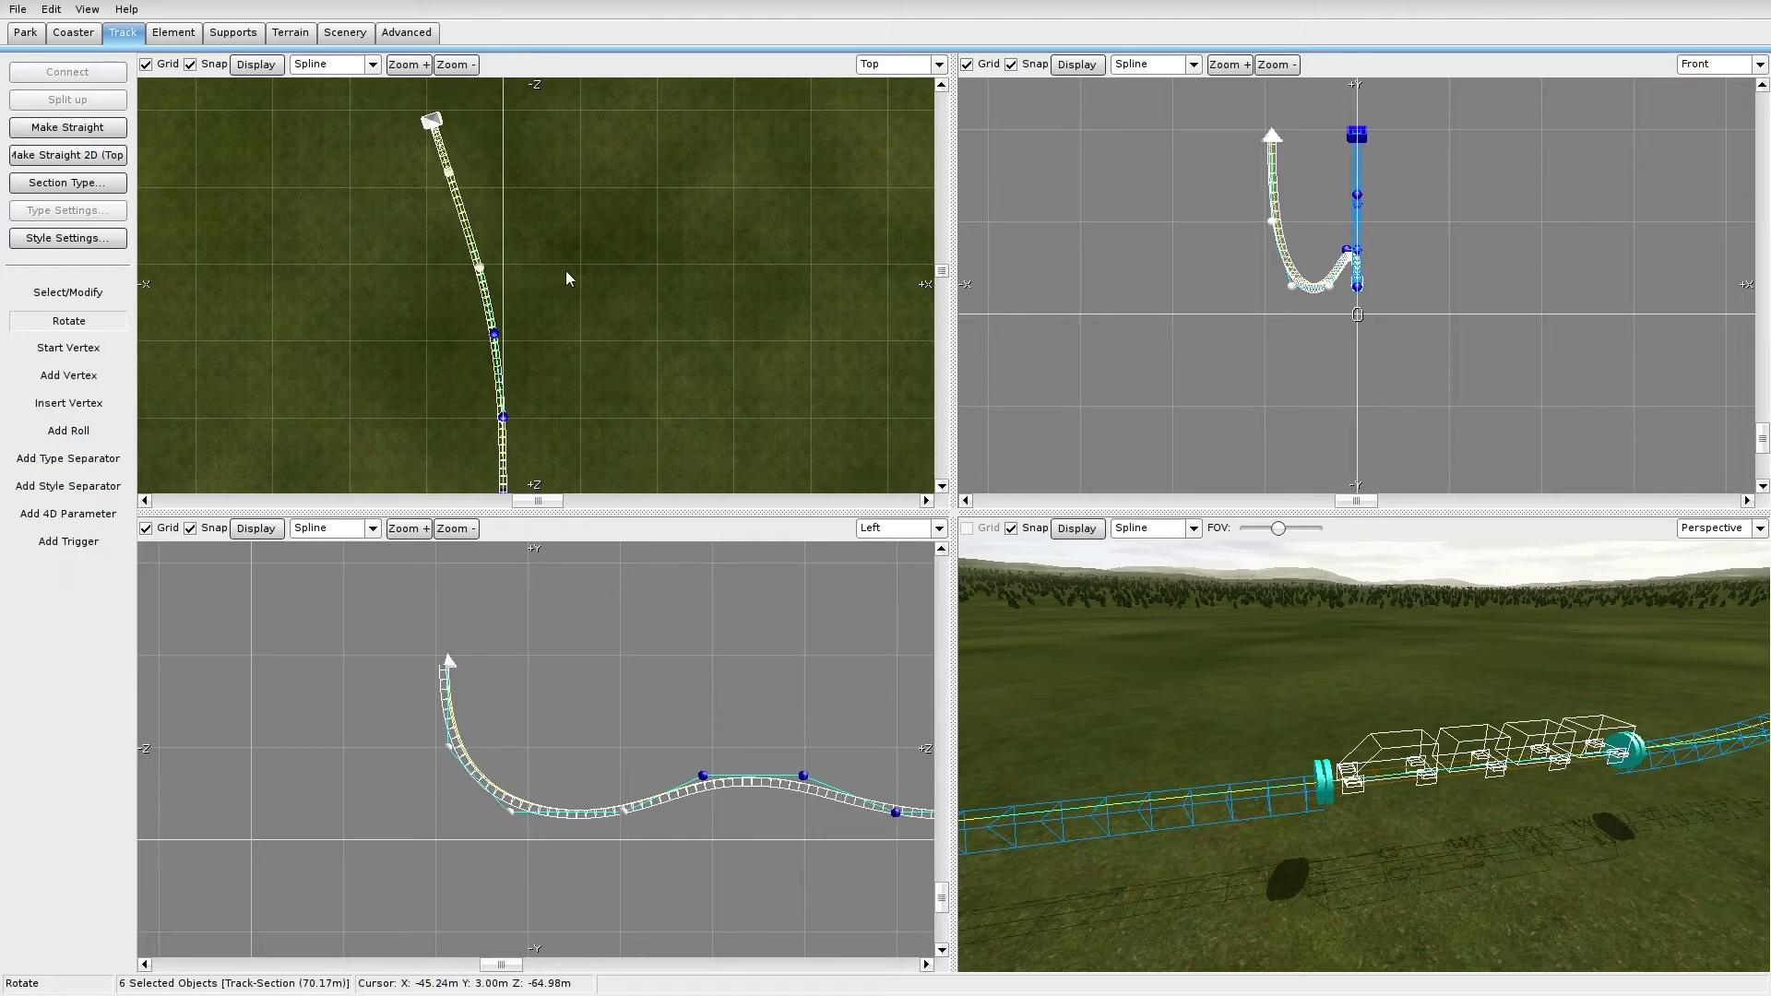
pyautogui.click(96, 300)
pyautogui.click(241, 295)
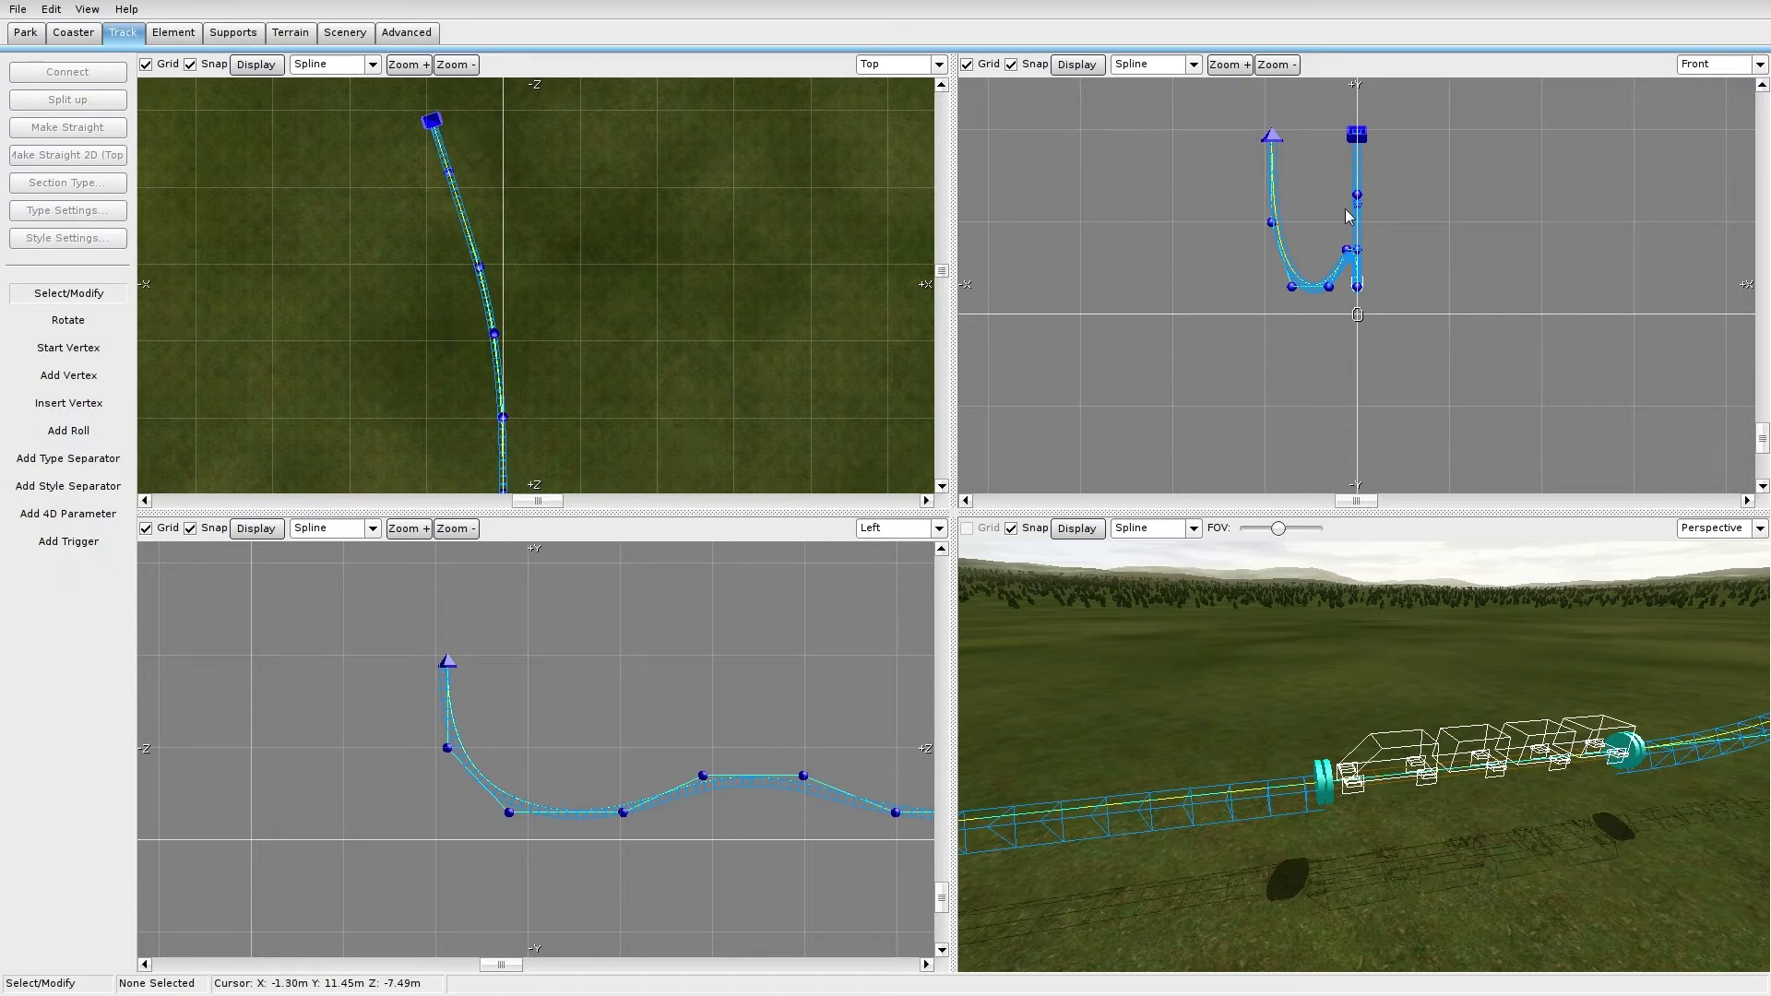
# Step: Change the section between the station and the type separator at the small hill's side to Transport
pyautogui.moveTo(624, 767); pyautogui.dragTo(319, 731, button='right')
pyautogui.scroll(-3, 574, 733)
pyautogui.moveTo(574, 738); pyautogui.dragTo(715, 752, button='right')
pyautogui.scroll(3, 485, 726)
pyautogui.scroll(2, 579, 755)
pyautogui.click(573, 710)
pyautogui.moveTo(565, 397); pyautogui.dragTo(593, 146, button='right')
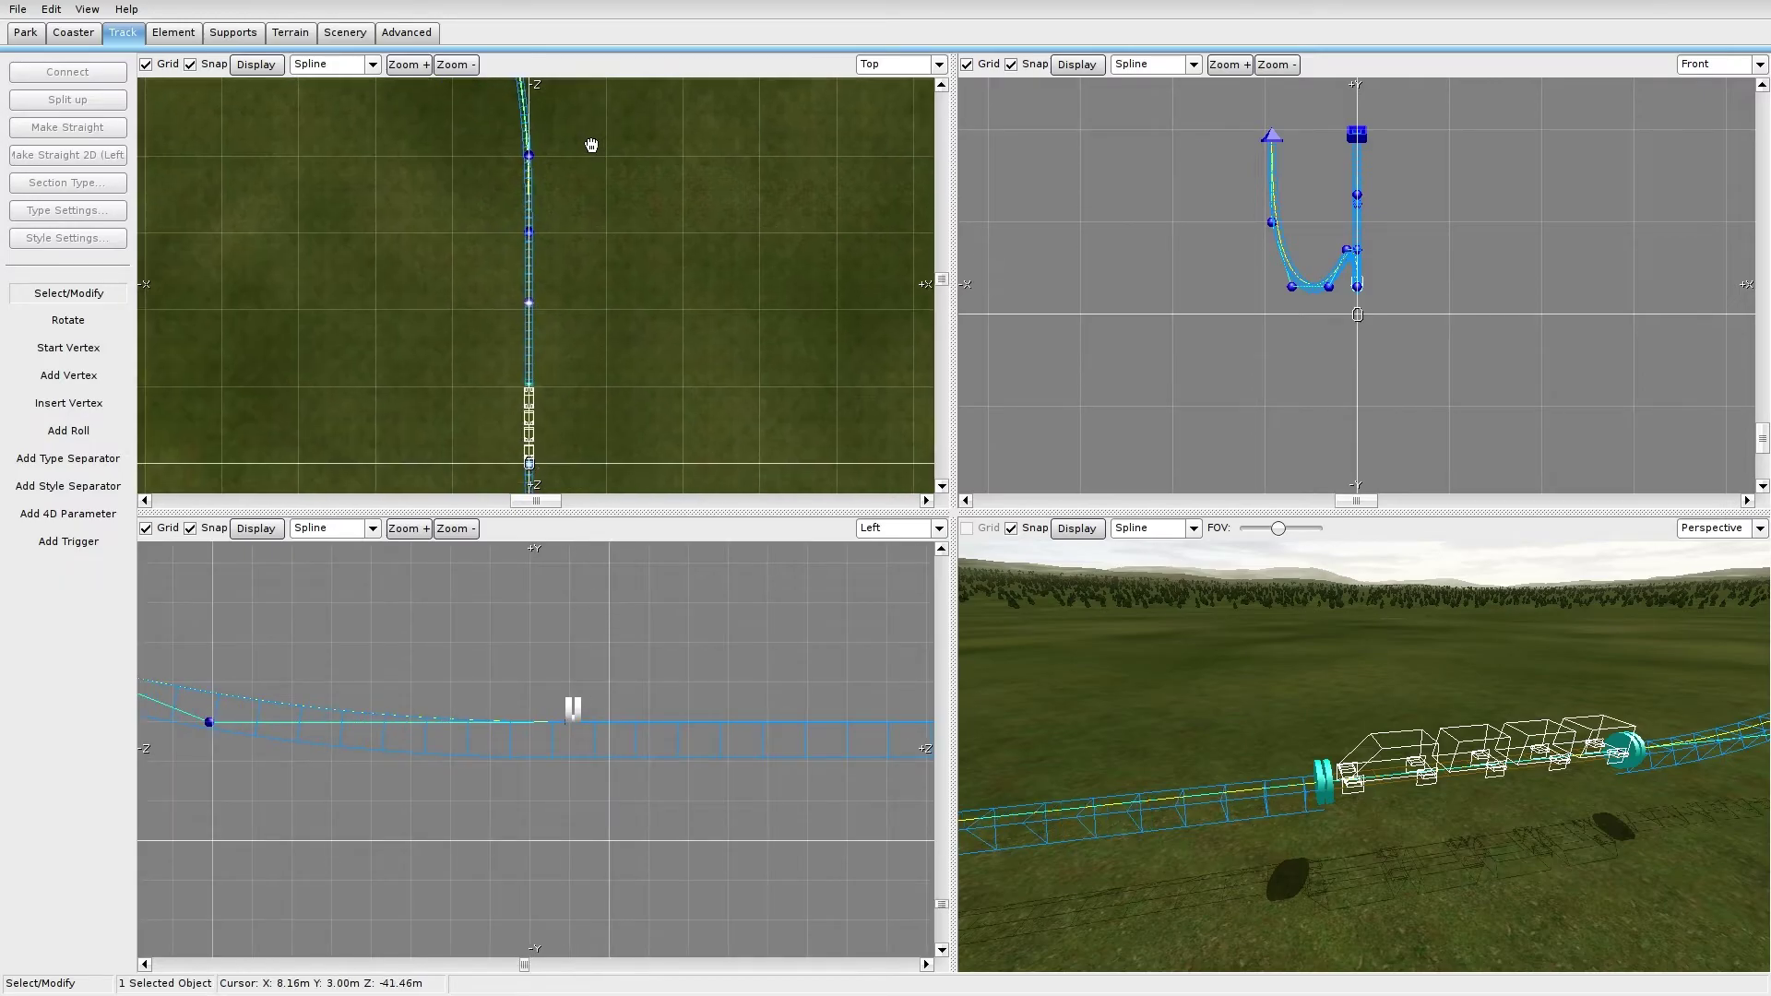
pyautogui.click(677, 729)
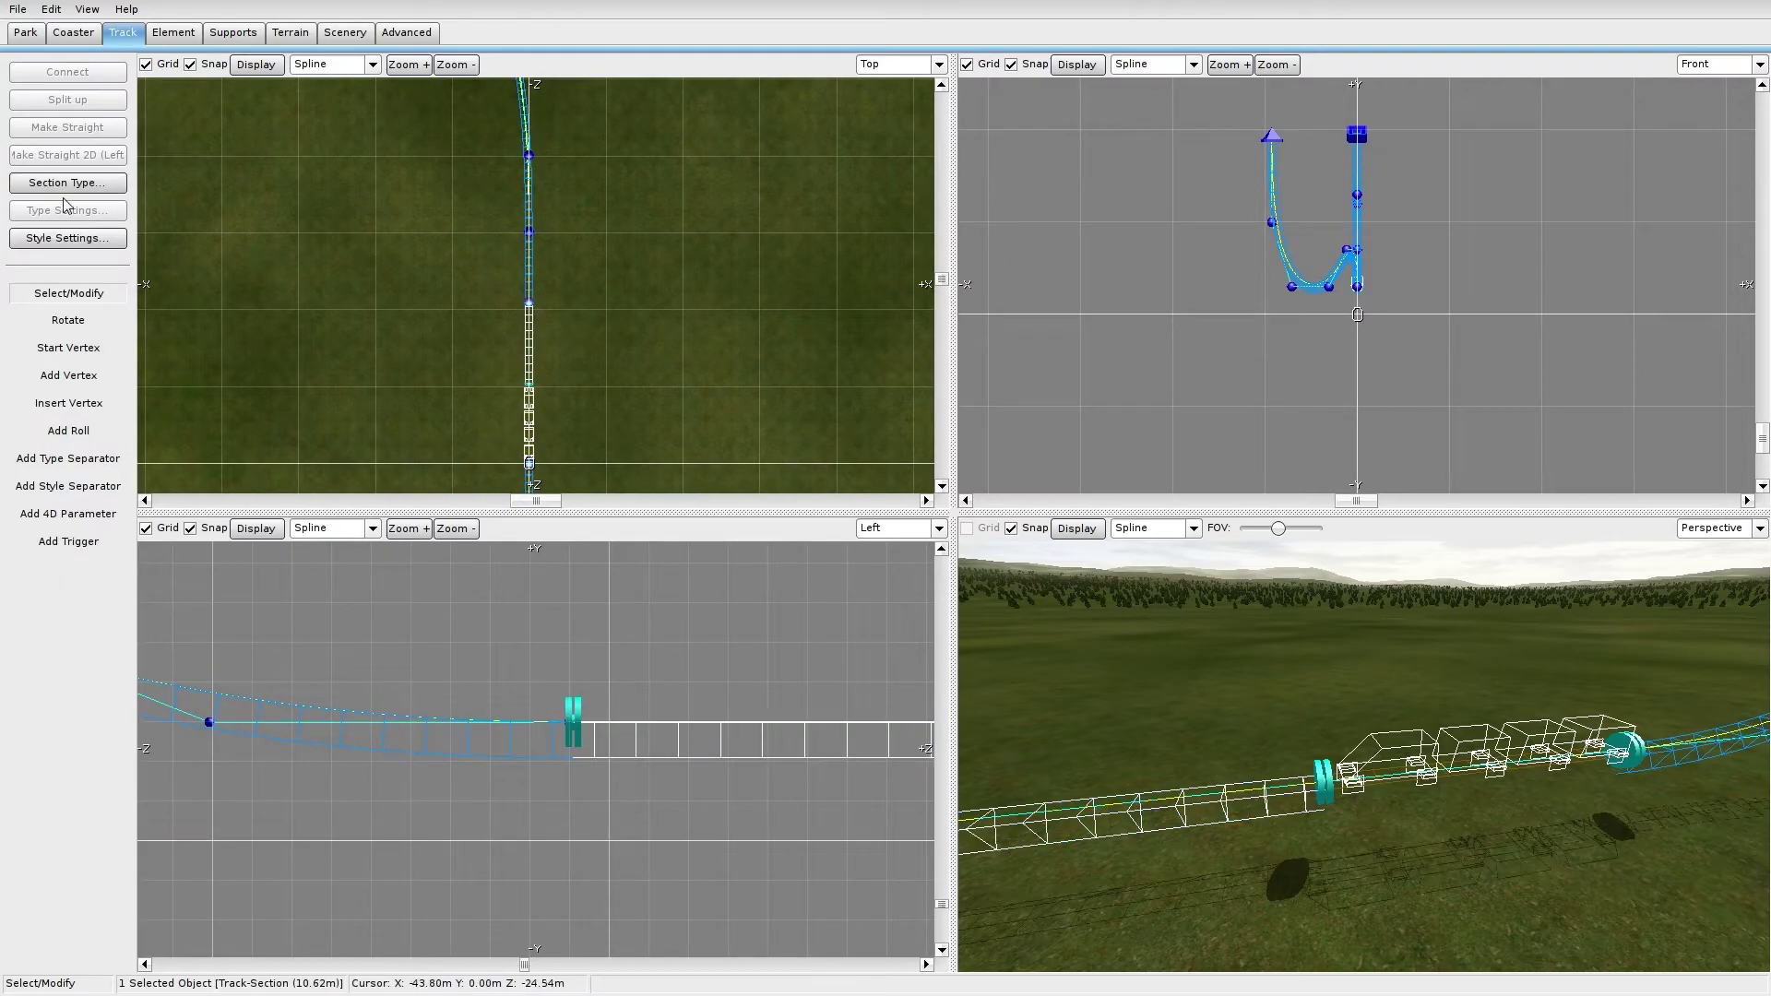
pyautogui.click(81, 183)
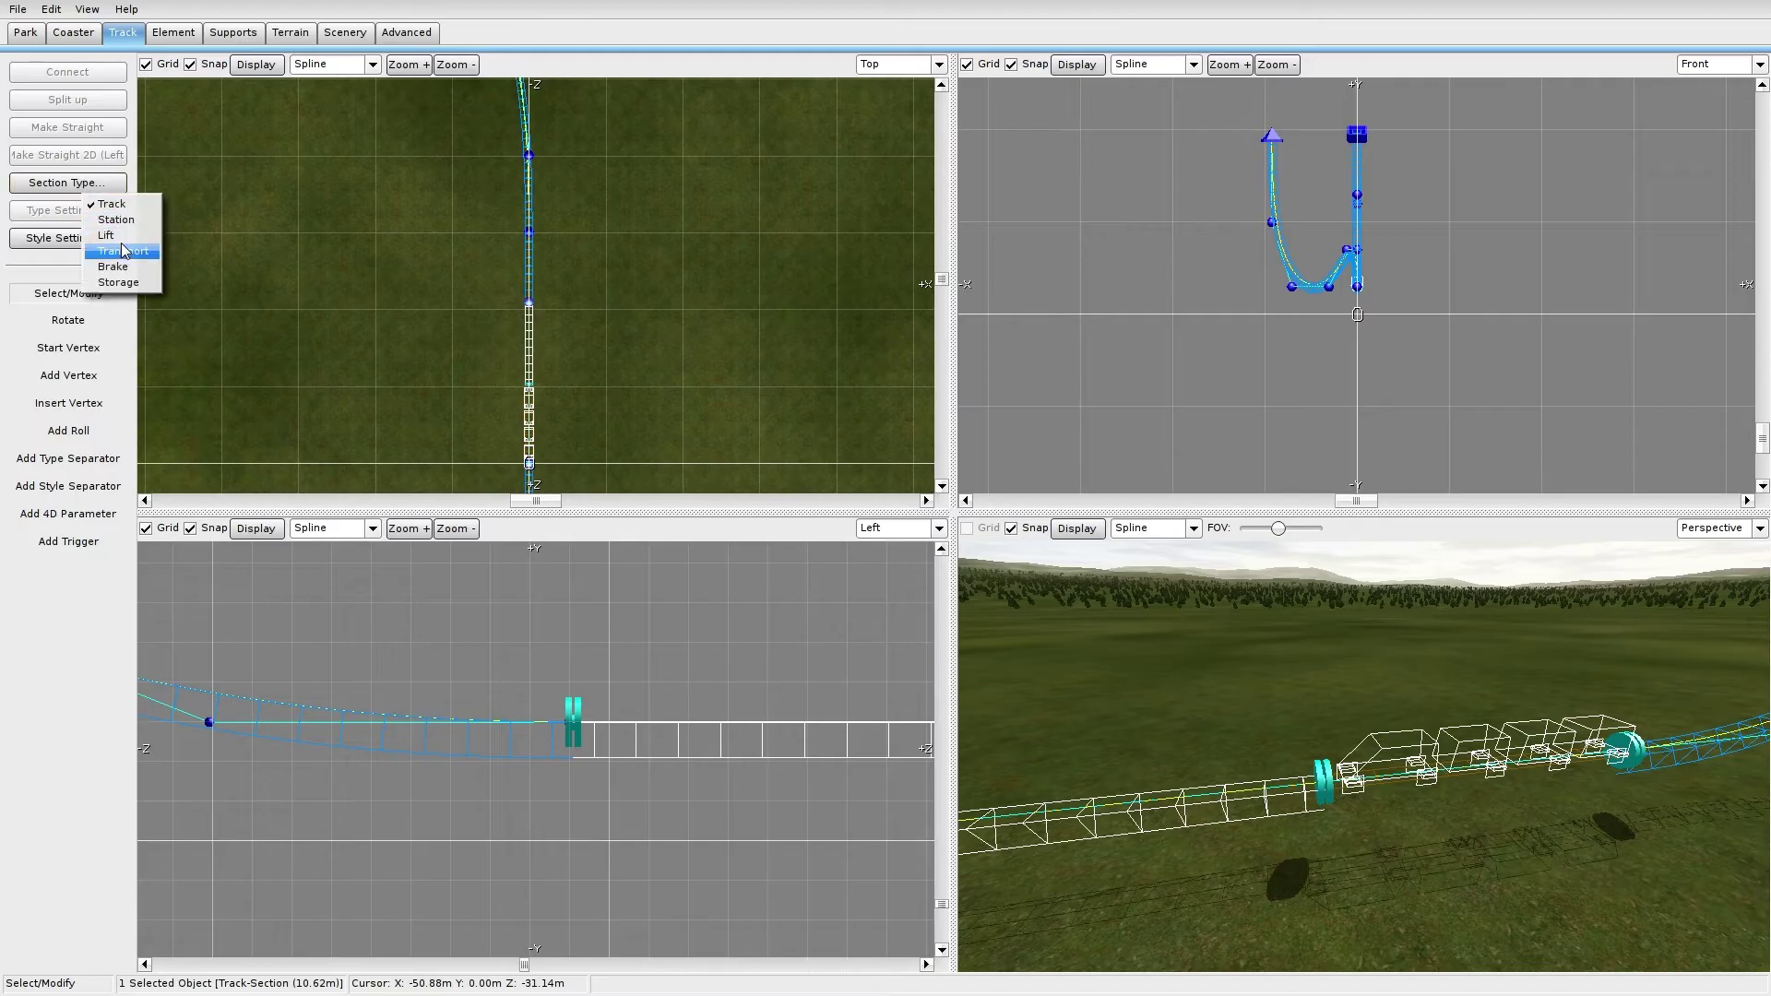
pyautogui.click(120, 242)
pyautogui.click(498, 576)
# Step: Add a strict roll point with a 0° angle on the track just outside the transport section's hill-side separator
pyautogui.scroll(-2, 641, 645)
pyautogui.moveTo(640, 645); pyautogui.dragTo(427, 621, button='right')
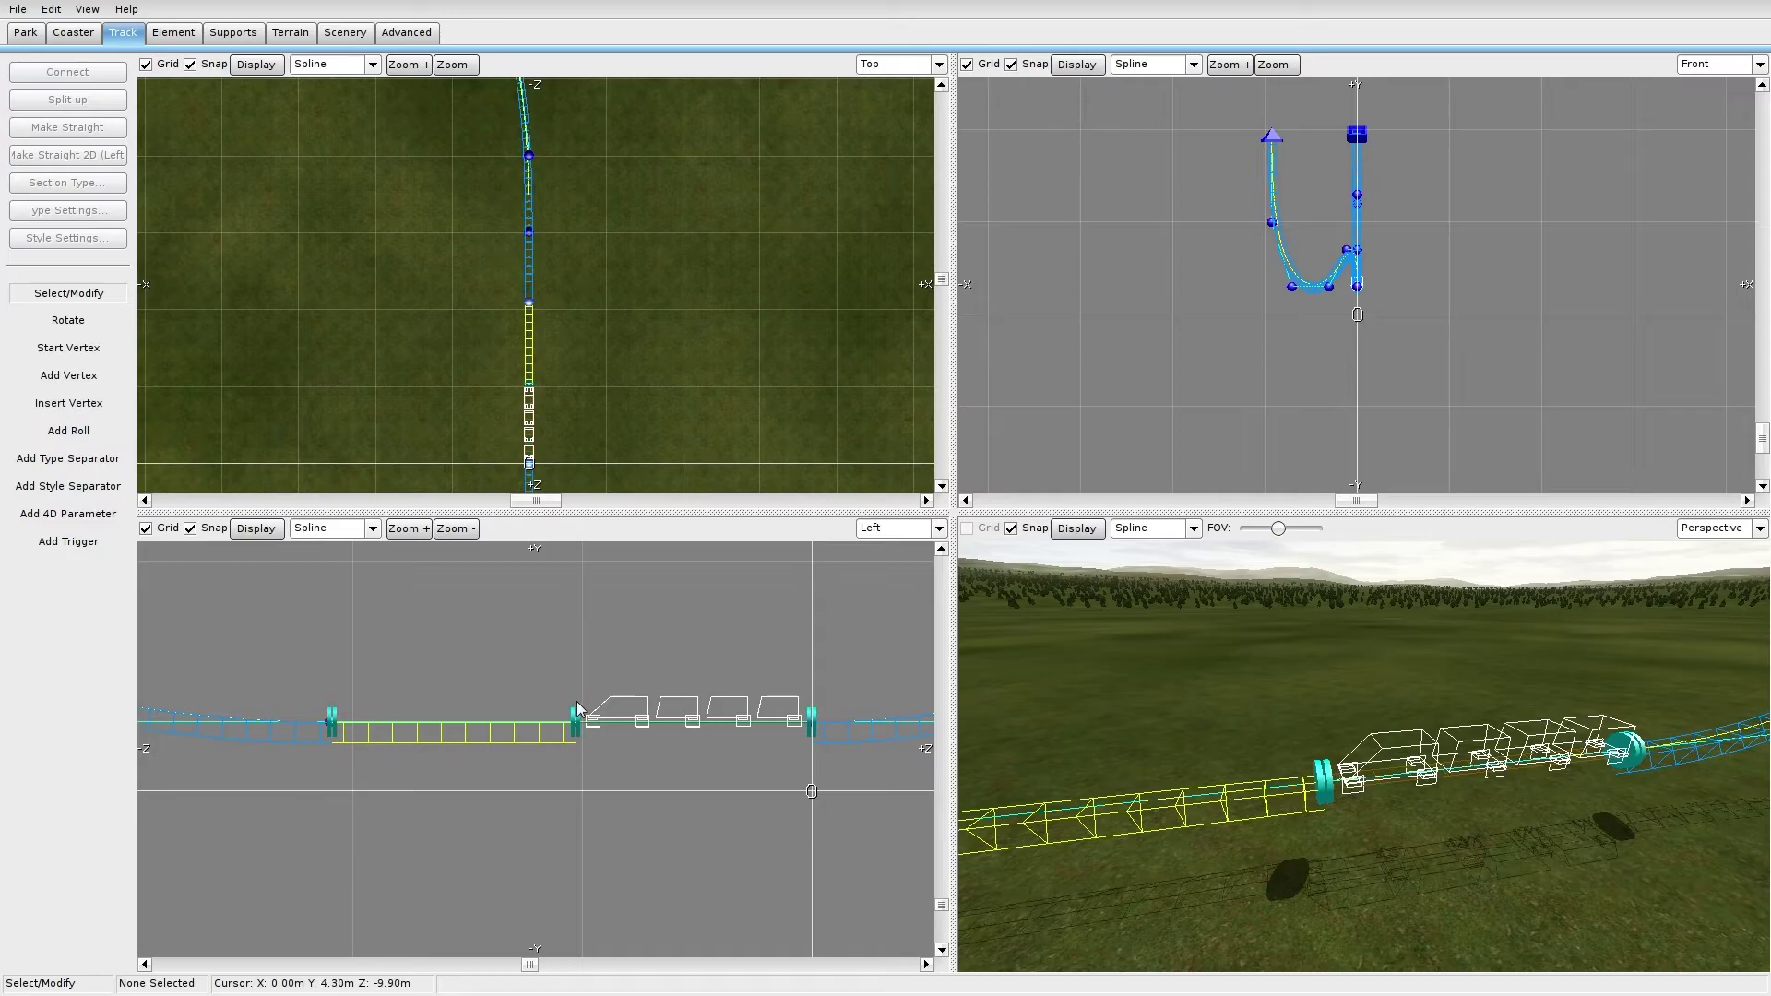
pyautogui.moveTo(672, 678); pyautogui.dragTo(667, 731, button='right')
pyautogui.moveTo(526, 711); pyautogui.dragTo(877, 683, button='right')
pyautogui.moveTo(744, 647); pyautogui.dragTo(680, 653, button='right')
pyautogui.scroll(10, 599, 357)
pyautogui.scroll(5, 573, 368)
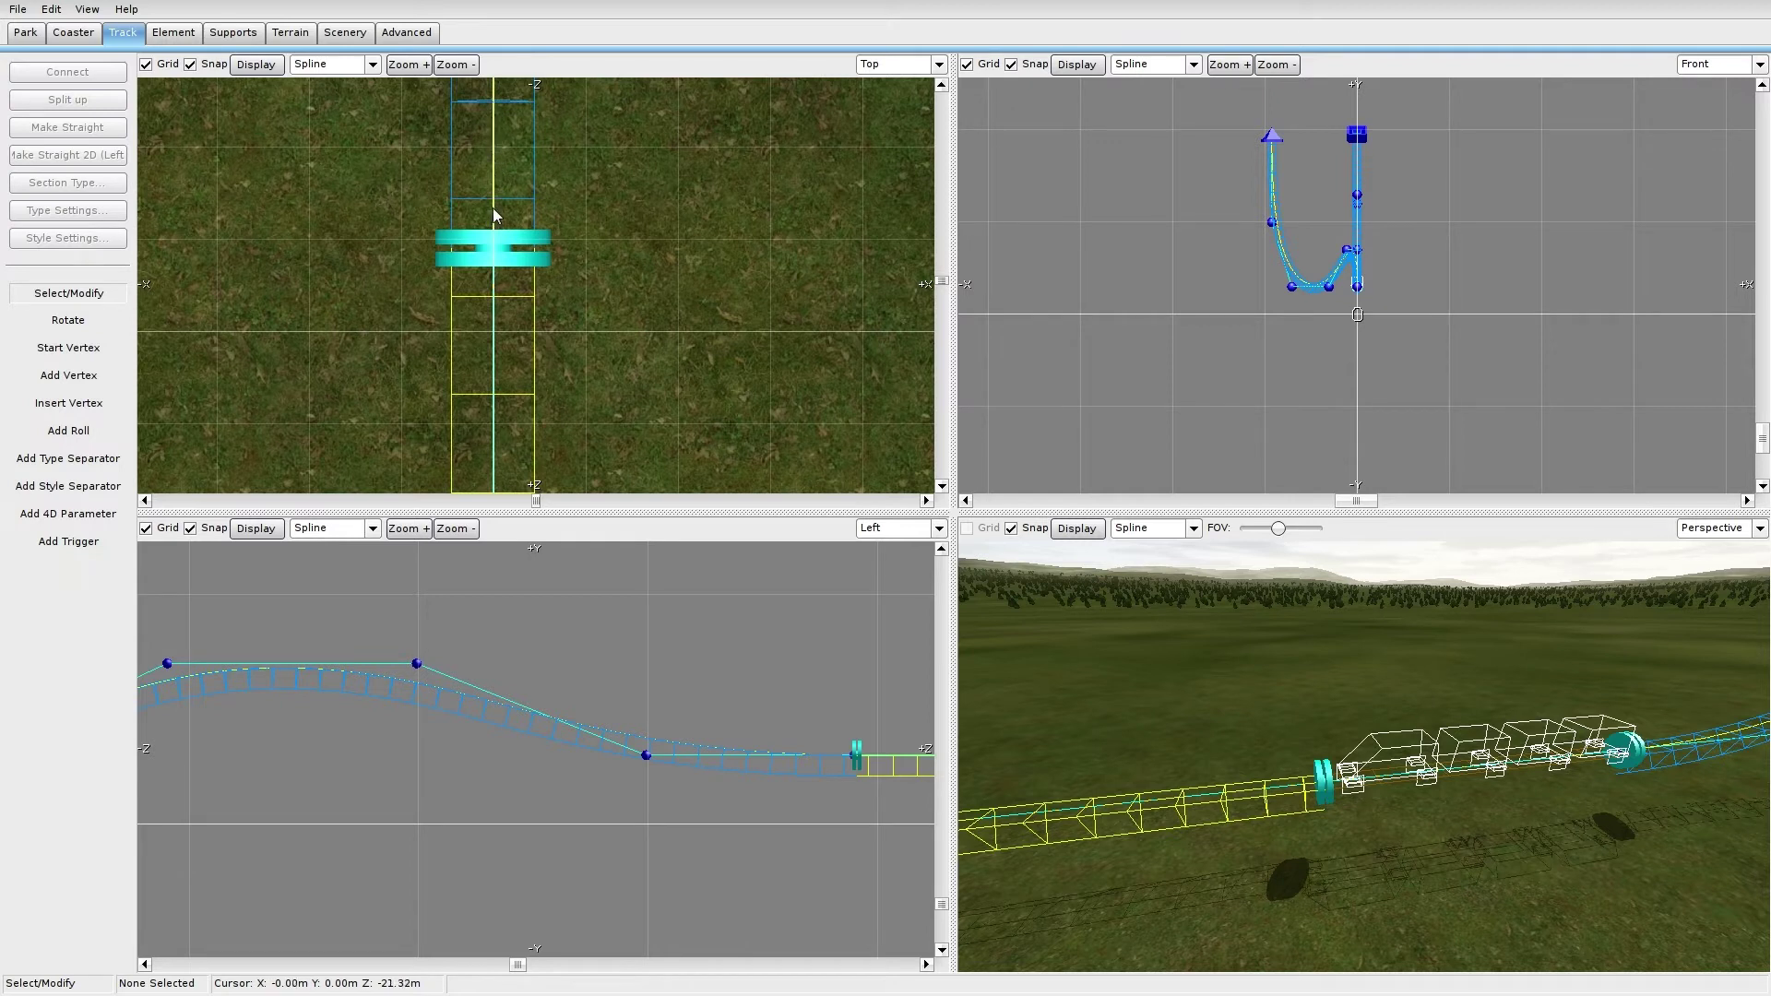
pyautogui.scroll(-4, 609, 258)
pyautogui.moveTo(587, 232); pyautogui.dragTo(567, 528, button='right')
pyautogui.scroll(-4, 573, 281)
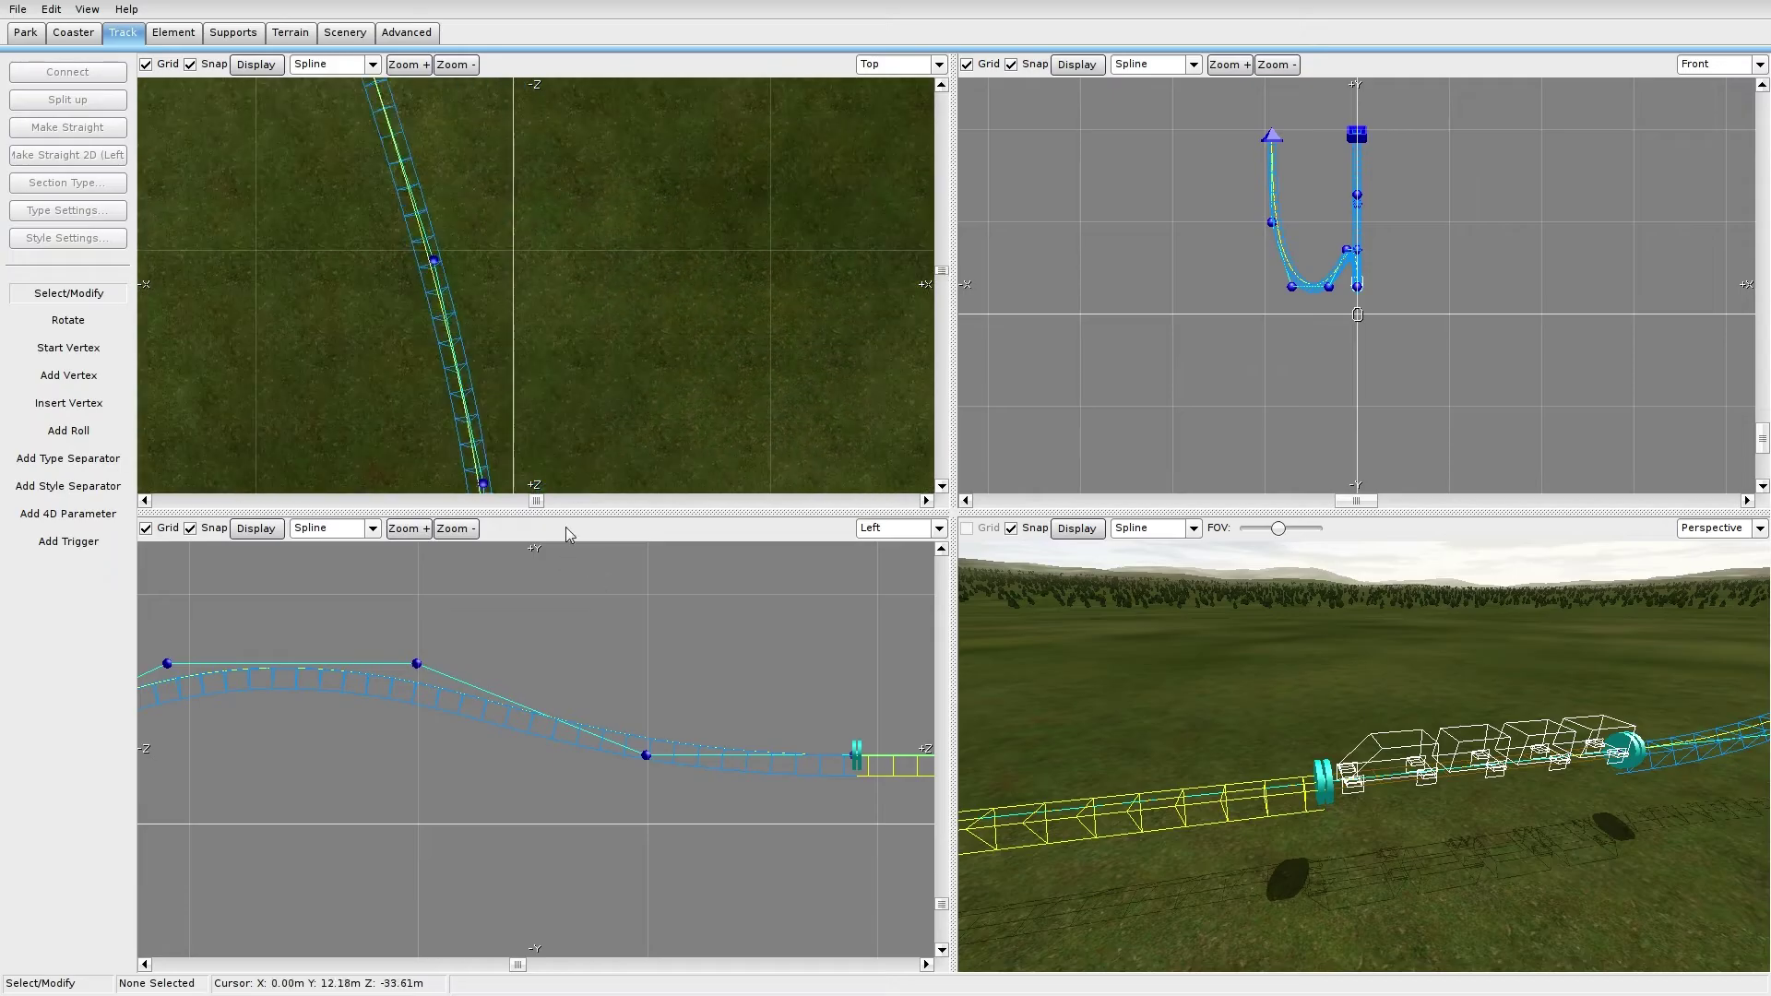
pyautogui.scroll(-4, 547, 397)
pyautogui.moveTo(559, 434); pyautogui.dragTo(590, 115, button='right')
pyautogui.moveTo(623, 262); pyautogui.dragTo(604, 112, button='right')
pyautogui.scroll(4, 591, 341)
pyautogui.scroll(4, 567, 414)
pyautogui.scroll(3, 588, 295)
pyautogui.moveTo(598, 356); pyautogui.dragTo(595, 129, button='right')
pyautogui.click(103, 432)
pyautogui.click(517, 358)
pyautogui.click(46, 292)
pyautogui.doubleClick(516, 360)
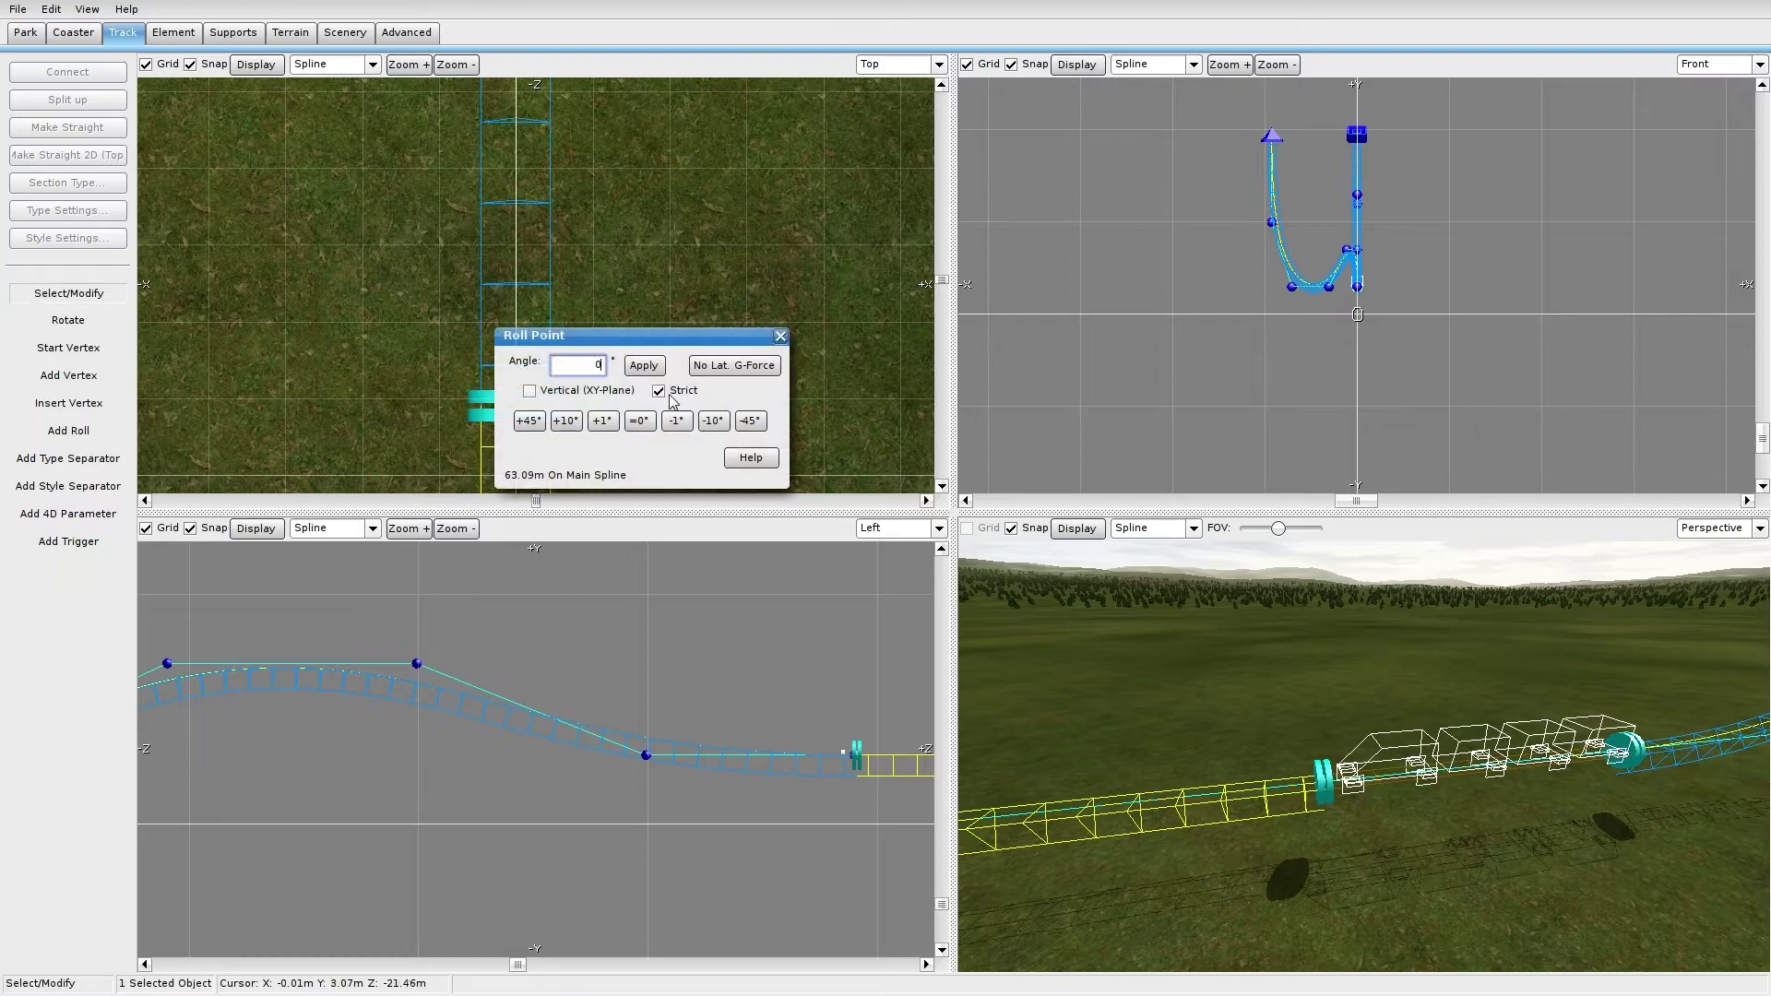
pyautogui.click(780, 336)
pyautogui.click(736, 384)
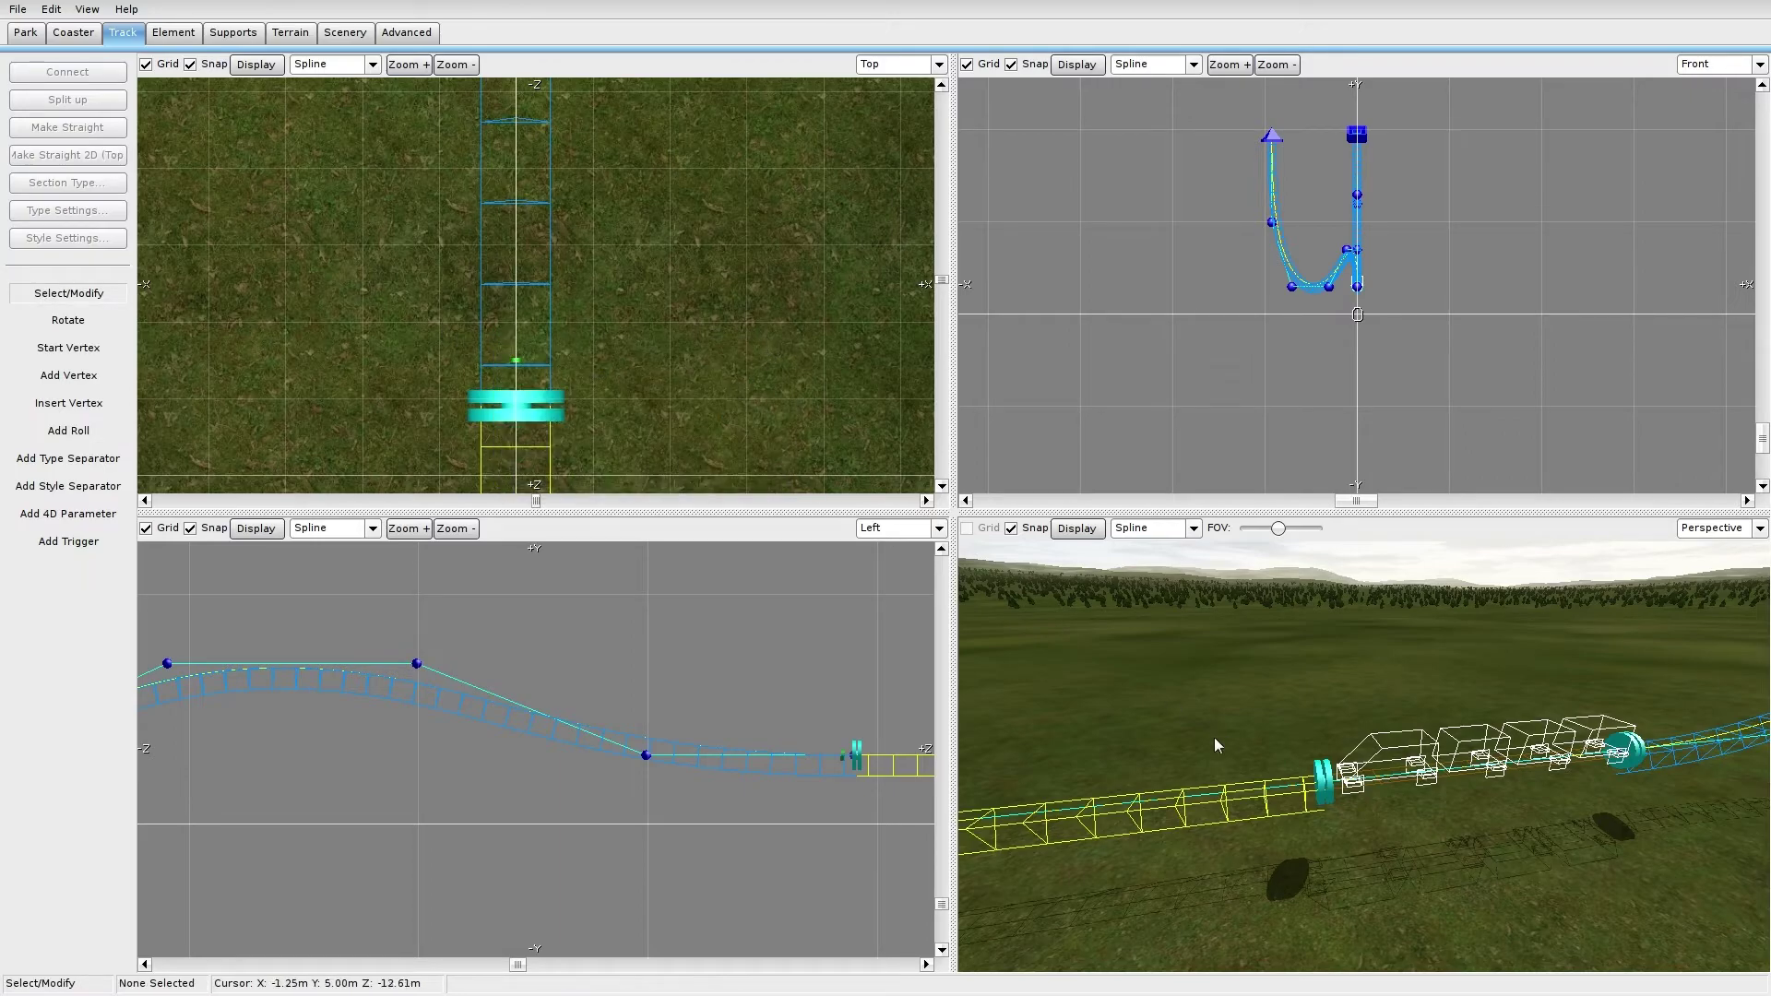
# Step: Select the entire track and lower it about 1 m, bringing the station to about Y 2 m
pyautogui.moveTo(672, 721); pyautogui.dragTo(309, 730, button='right')
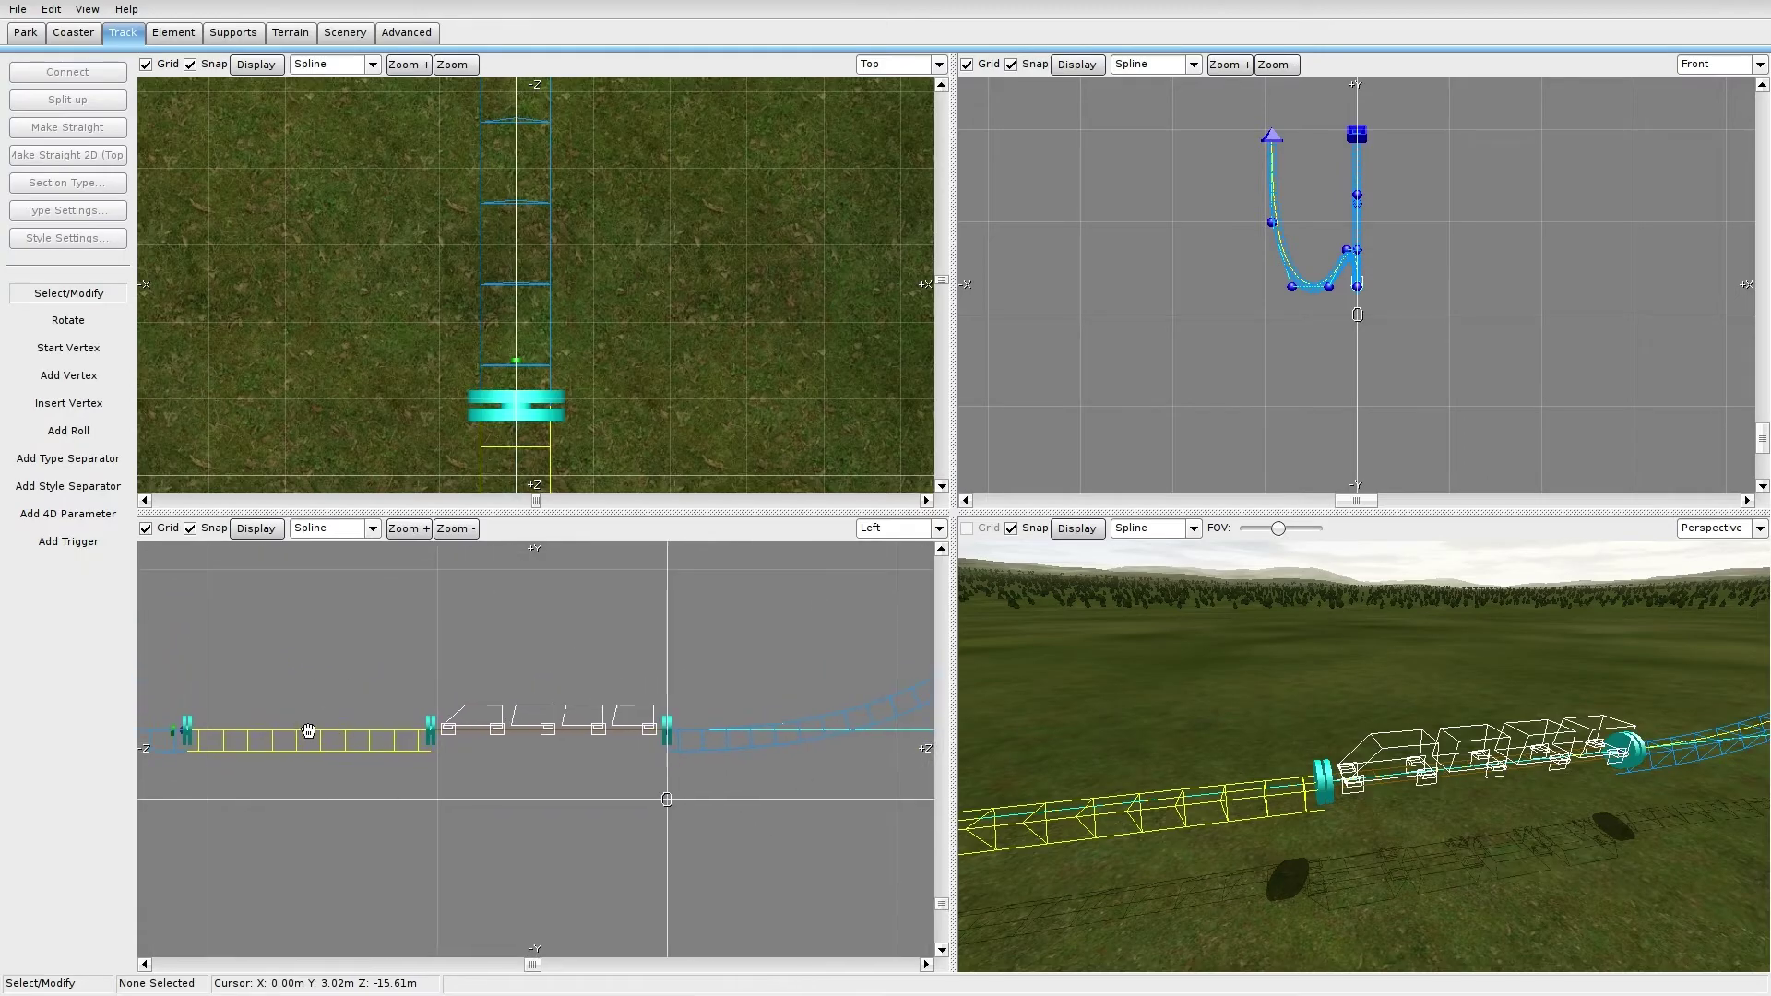
pyautogui.moveTo(727, 664); pyautogui.dragTo(586, 690, button='right')
pyautogui.scroll(-2, 688, 664)
pyautogui.scroll(-2, 636, 675)
pyautogui.moveTo(360, 617); pyautogui.dragTo(653, 683, button='right')
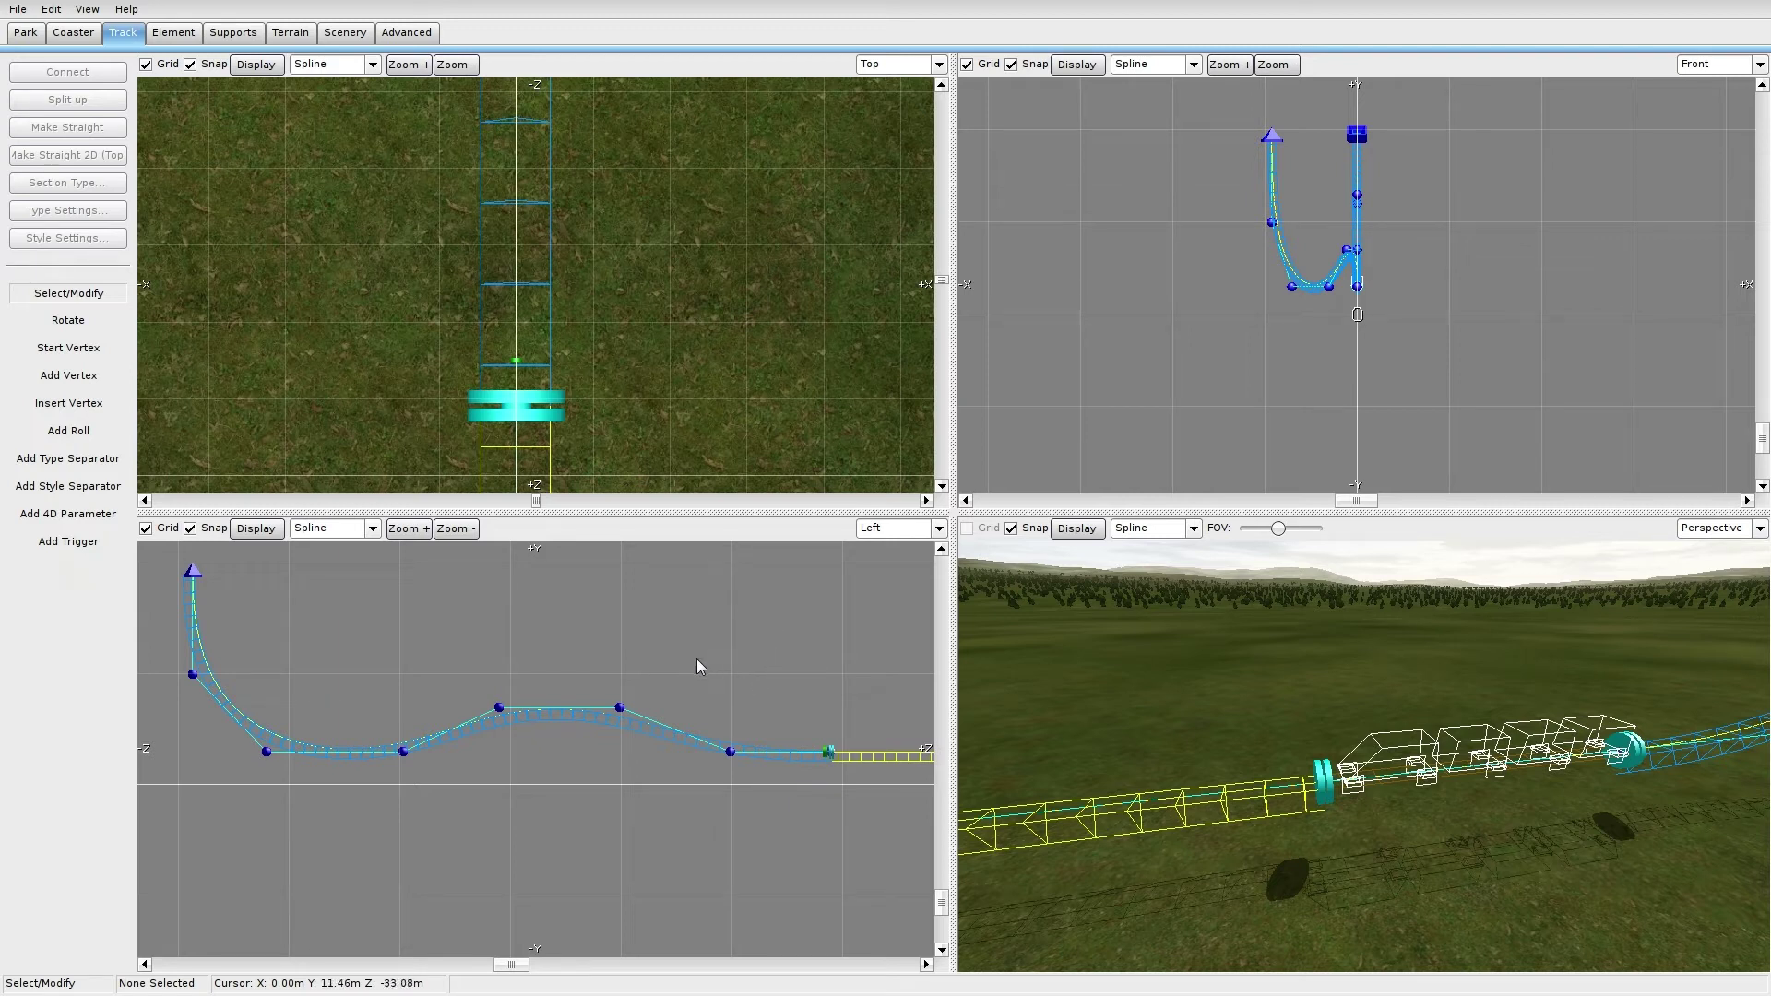
pyautogui.scroll(-5, 546, 667)
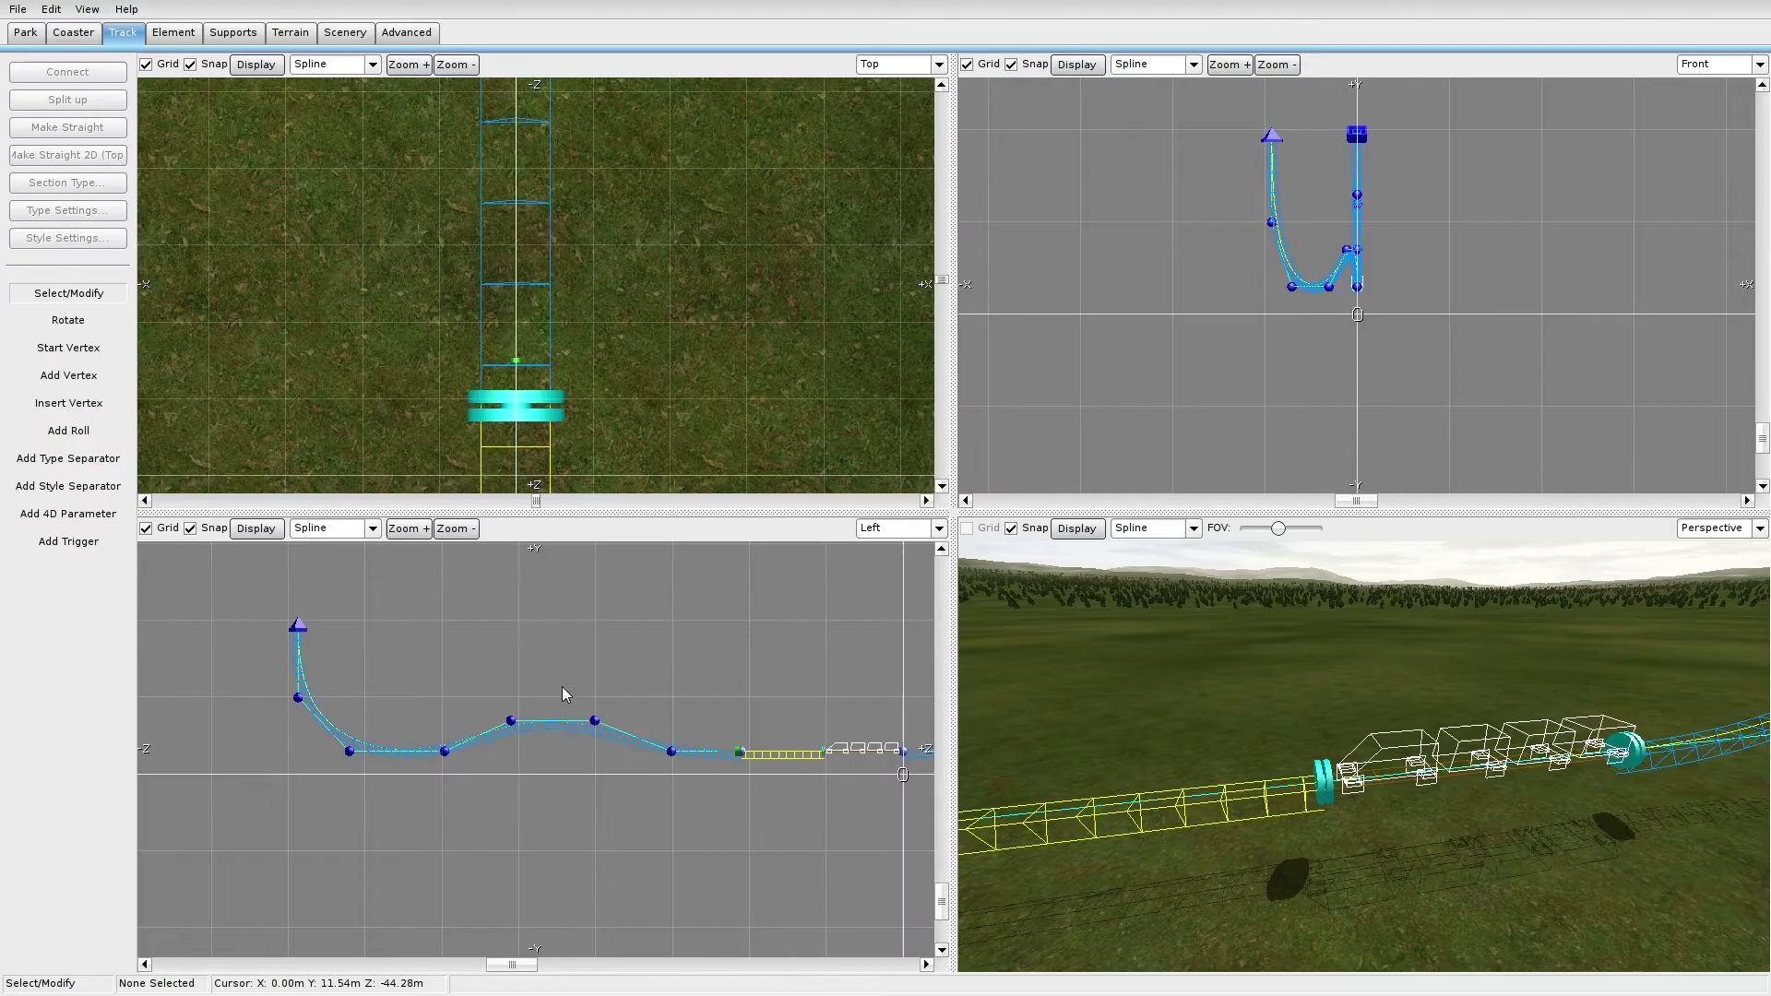
pyautogui.moveTo(216, 635); pyautogui.dragTo(1006, 819)
pyautogui.scroll(8, 646, 800)
pyautogui.moveTo(598, 817); pyautogui.dragTo(598, 861)
pyautogui.moveTo(822, 835); pyautogui.dragTo(129, 666, button='right')
pyautogui.moveTo(778, 694); pyautogui.dragTo(348, 761, button='right')
pyautogui.scroll(-4, 514, 749)
pyautogui.moveTo(639, 743)
pyautogui.mouseDown()
pyautogui.moveTo(635, 758)
pyautogui.moveTo(640, 740)
pyautogui.mouseUp()
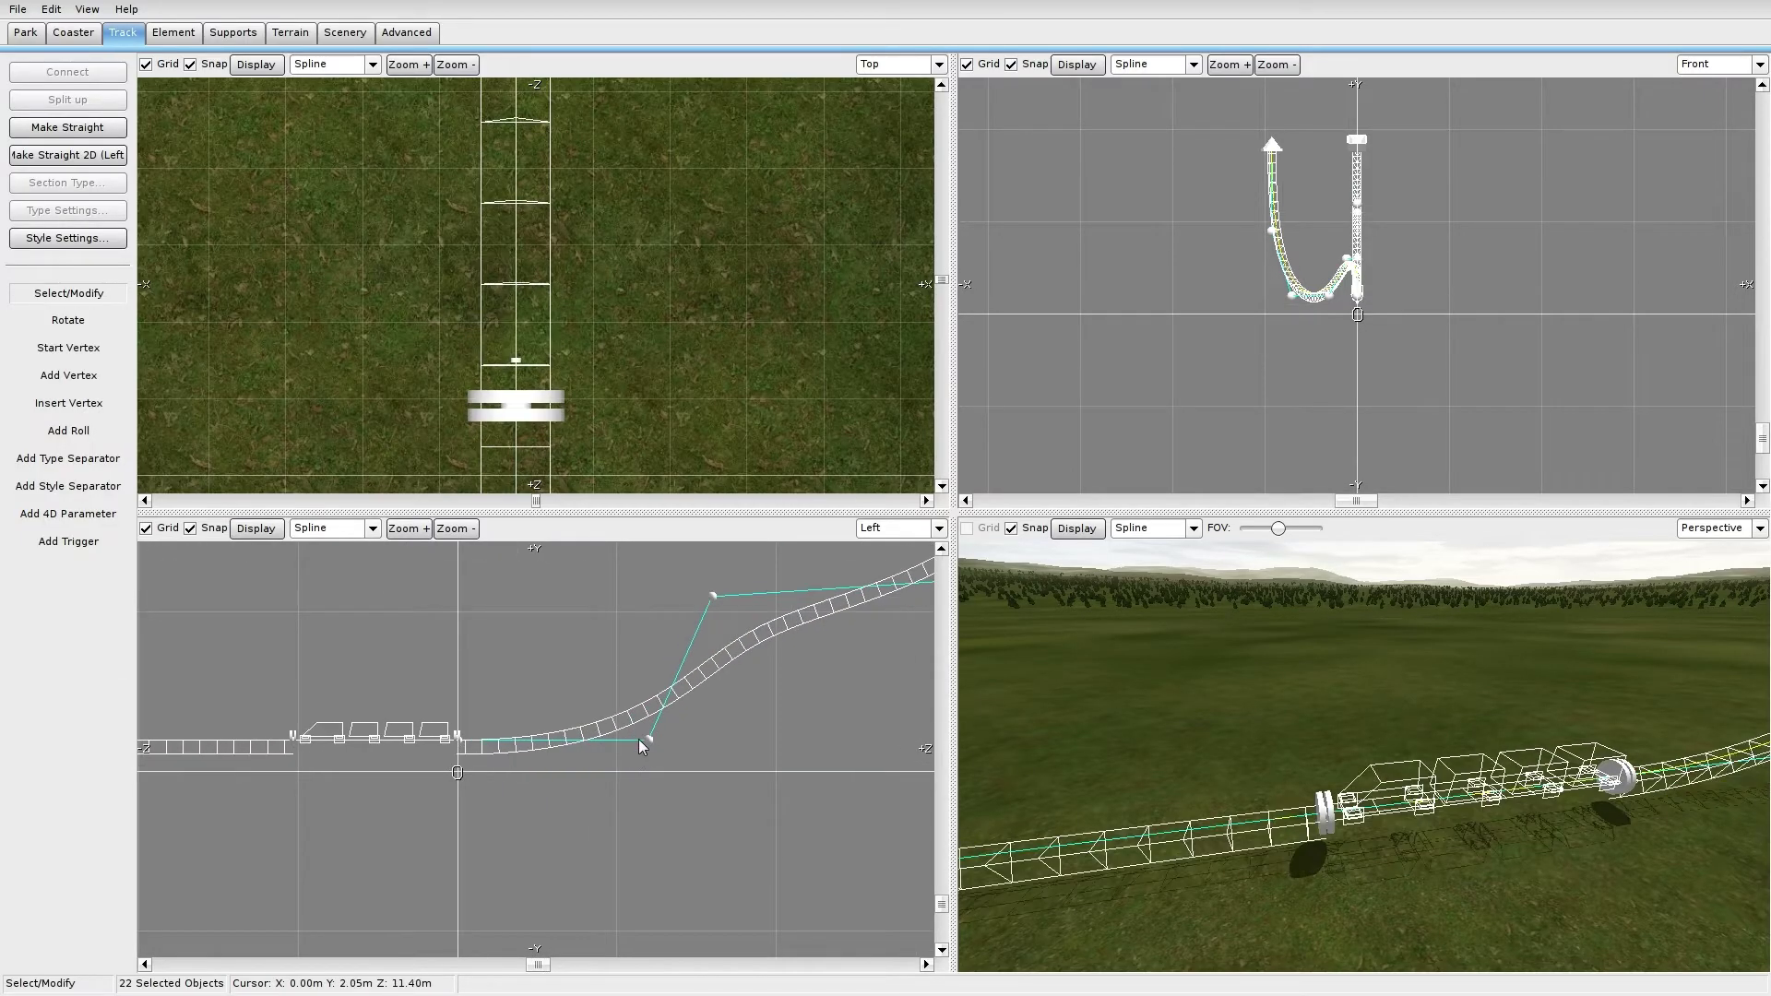
pyautogui.click(536, 620)
# Step: Add three roll points along the curve: near the first crest vertex, past the second crest vertex and at the start of the end climb
pyautogui.moveTo(483, 638); pyautogui.dragTo(1003, 669, button='right')
pyautogui.moveTo(541, 700); pyautogui.dragTo(186, 672, button='right')
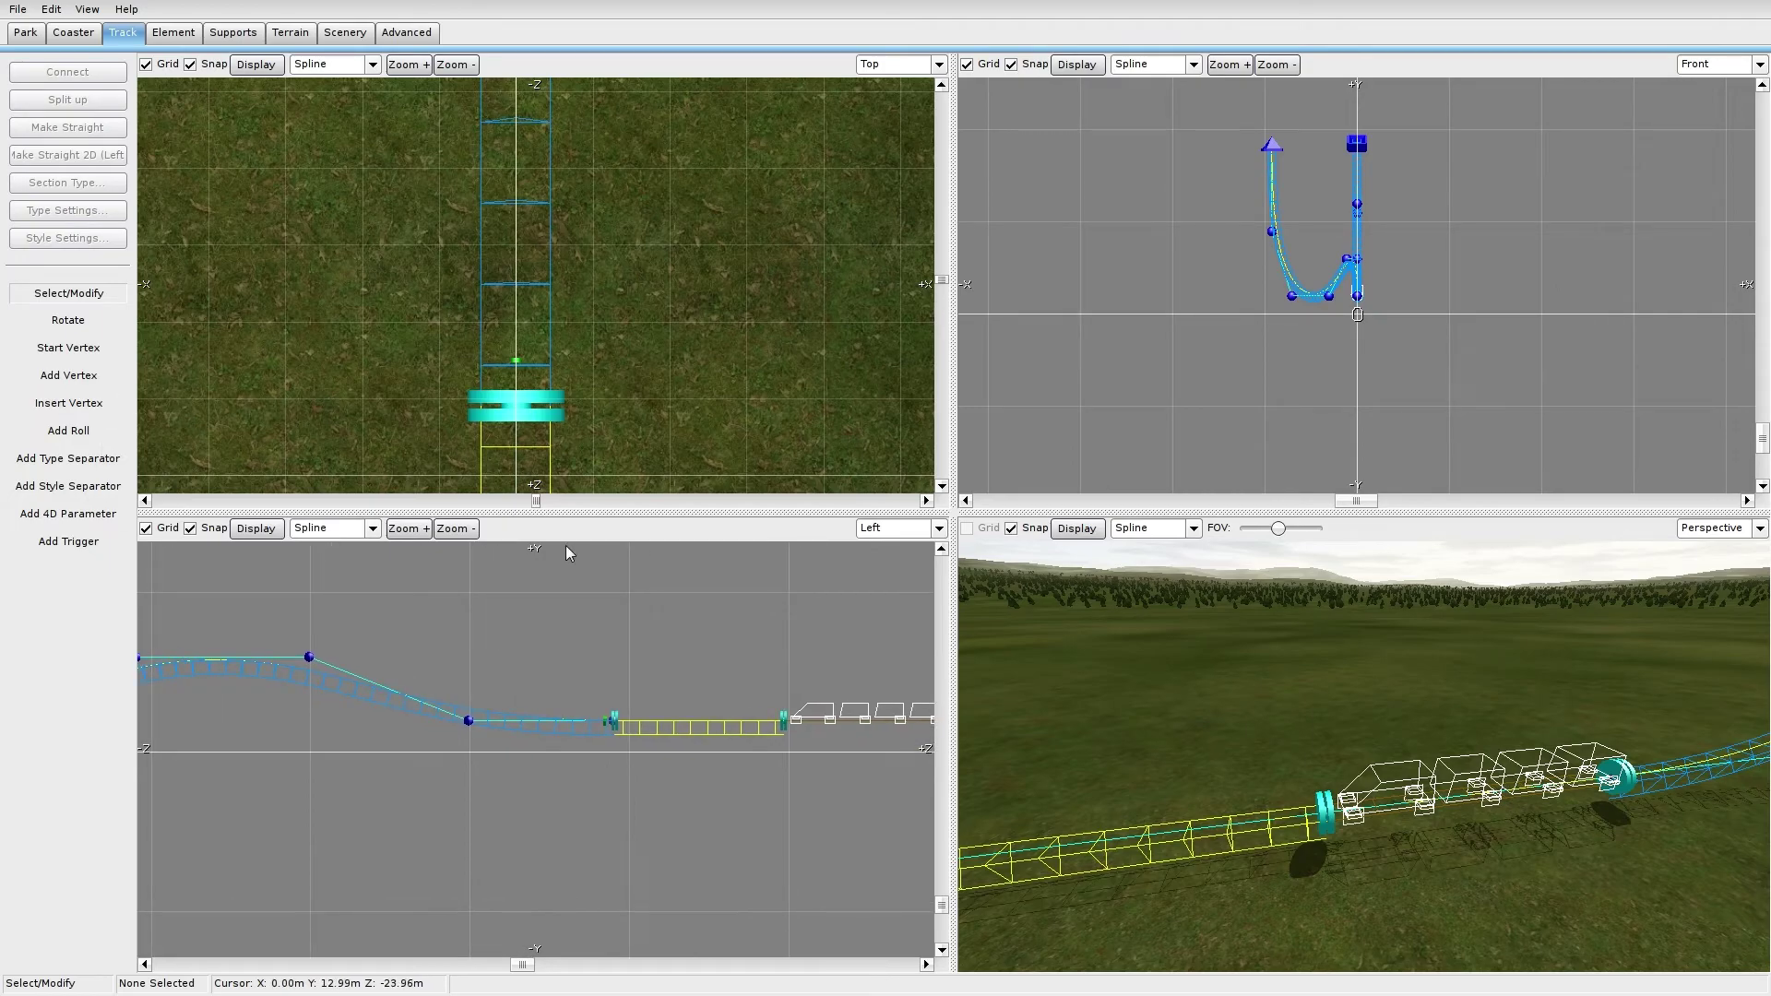
pyautogui.moveTo(655, 635); pyautogui.dragTo(989, 656, button='right')
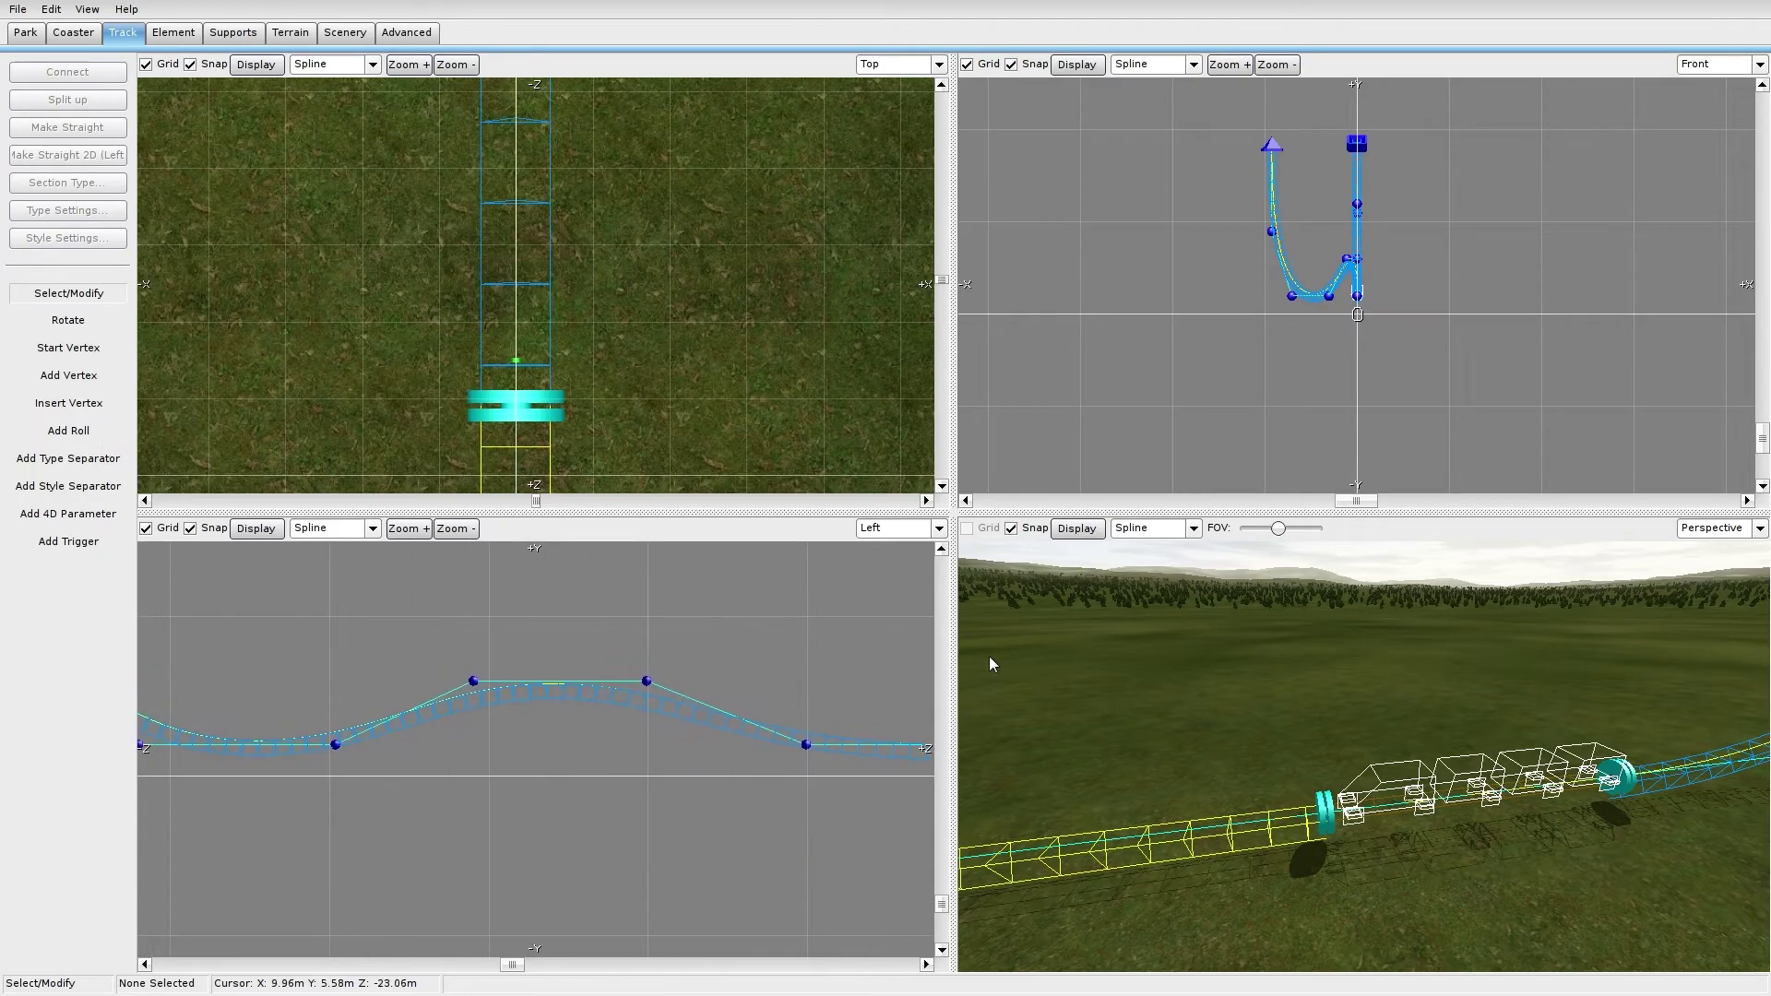
pyautogui.scroll(-5, 562, 244)
pyautogui.moveTo(617, 197); pyautogui.dragTo(594, 590, button='right')
pyautogui.scroll(-4, 567, 195)
pyautogui.moveTo(588, 264); pyautogui.dragTo(624, 451, button='right')
pyautogui.click(83, 430)
pyautogui.click(548, 388)
pyautogui.click(524, 188)
pyautogui.moveTo(529, 139); pyautogui.dragTo(575, 408, button='right')
pyautogui.click(497, 209)
pyautogui.press('Escape')
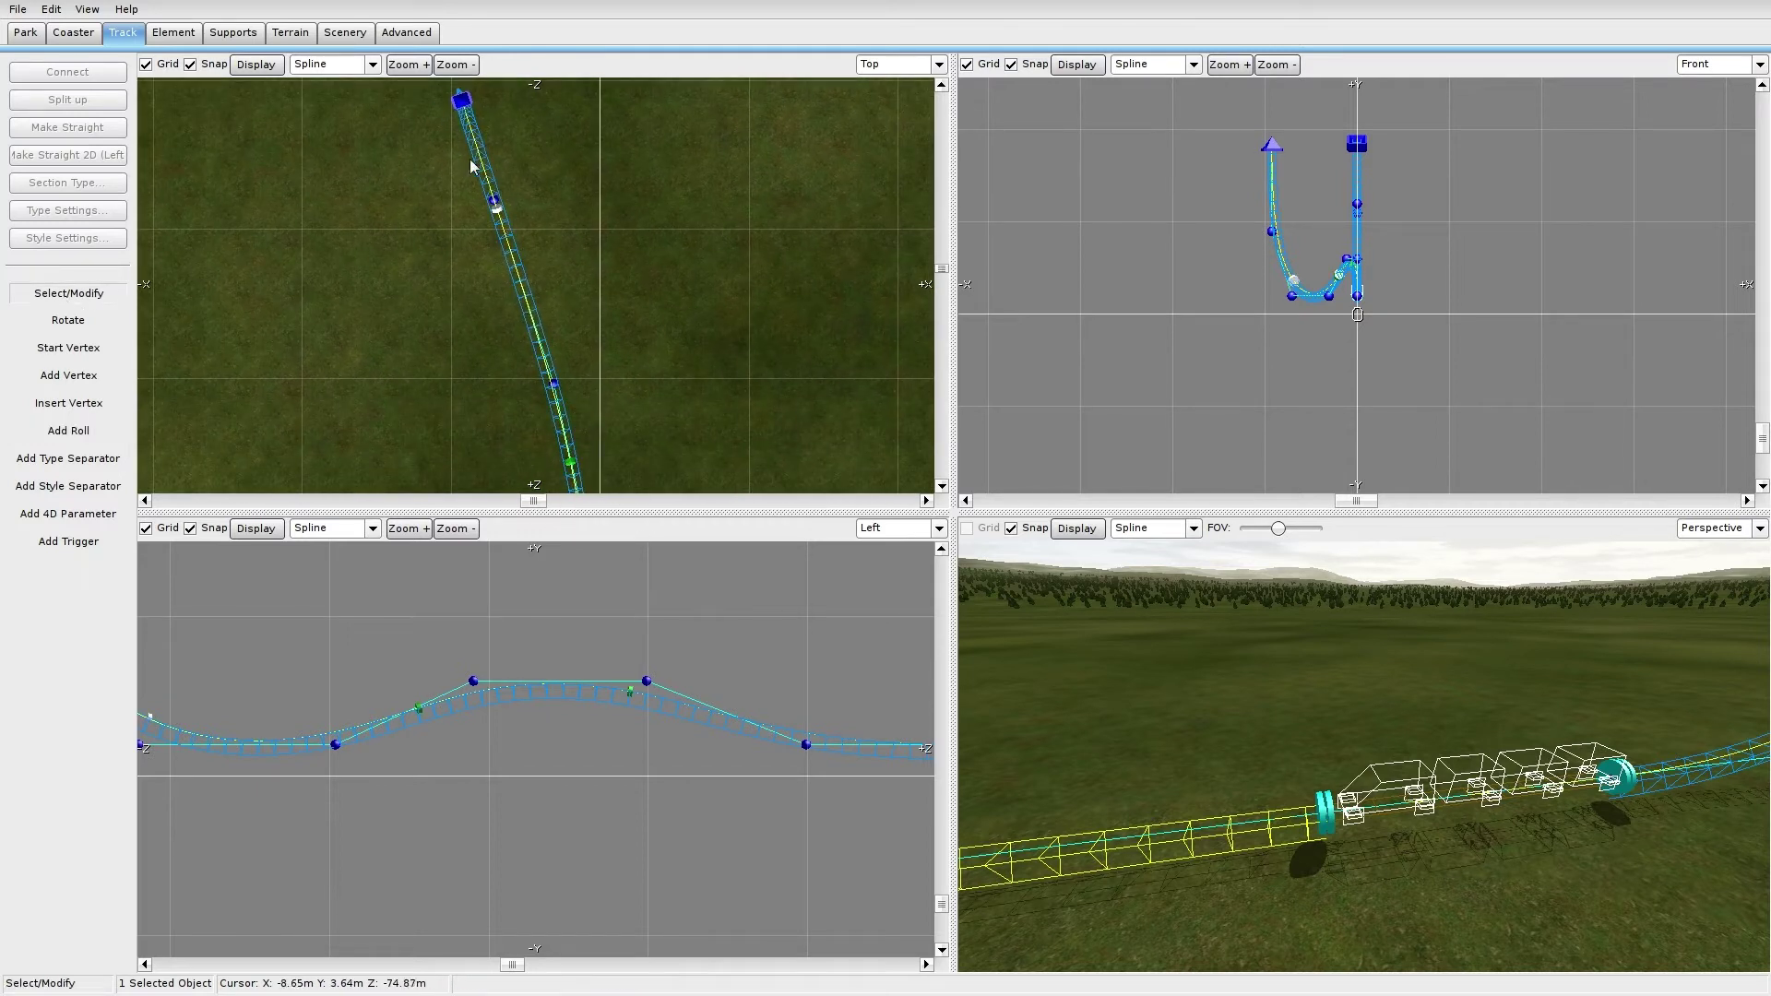
# Step: Make the roll point at the start of the end climb strict
pyautogui.doubleClick(497, 209)
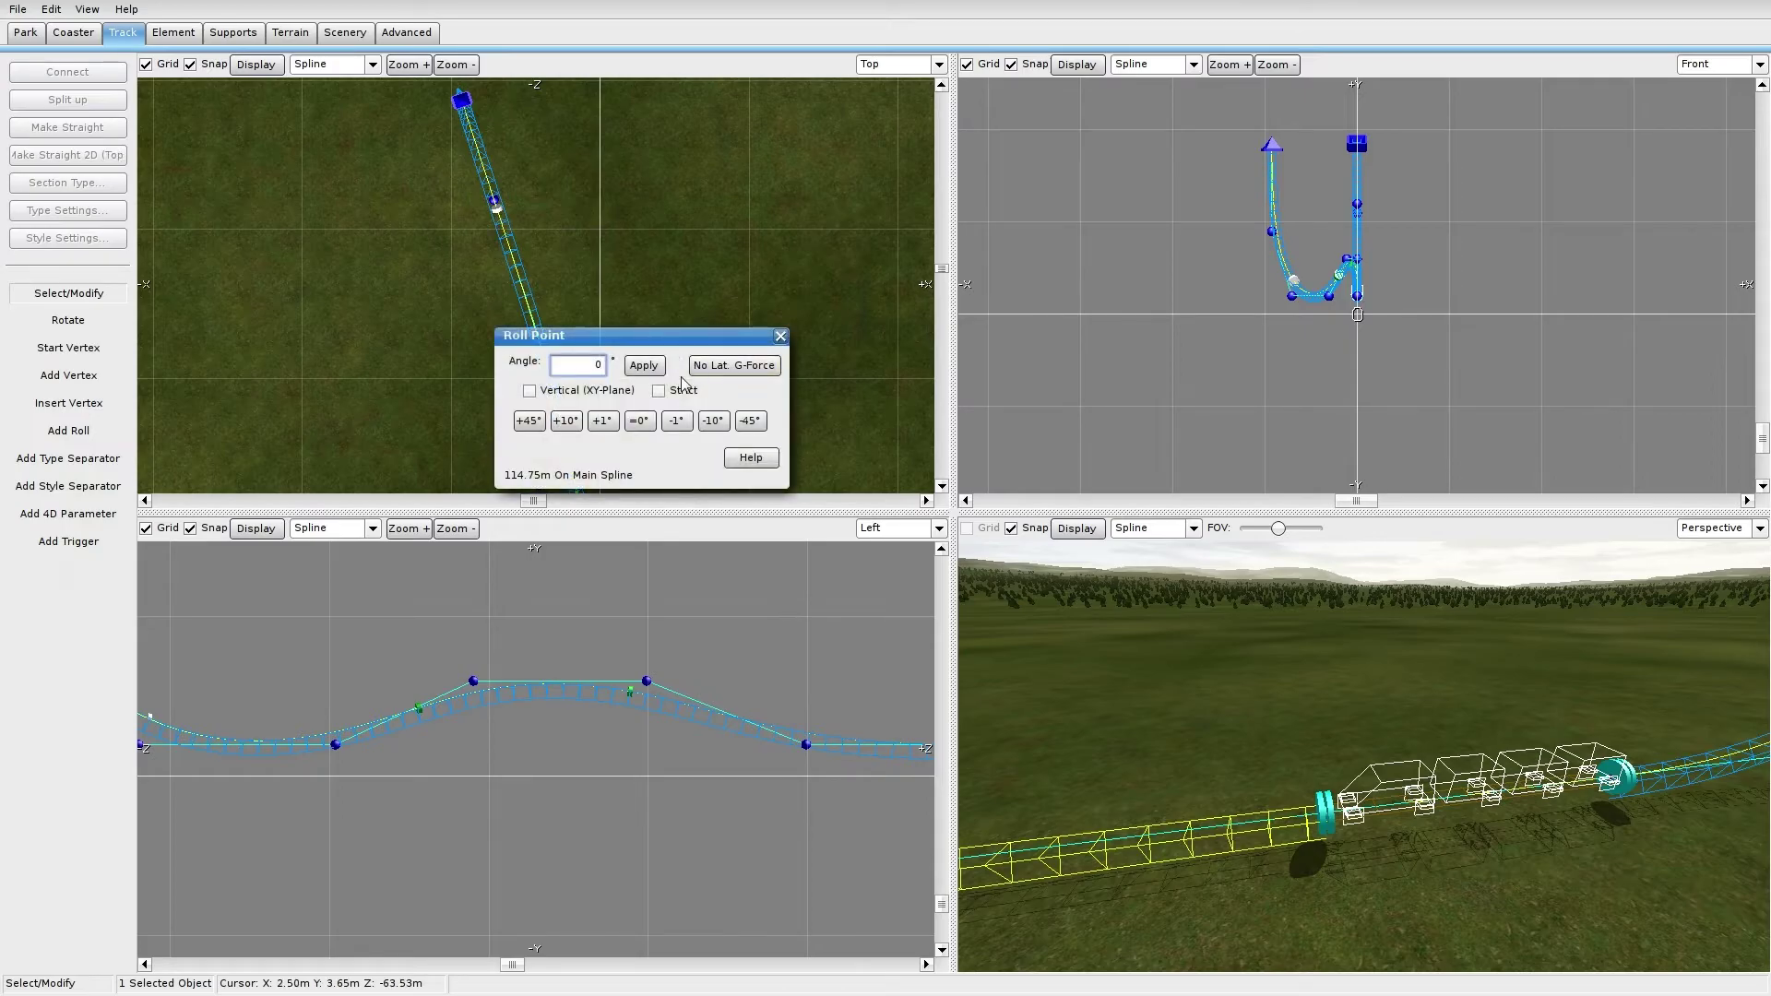
pyautogui.click(658, 390)
pyautogui.click(780, 336)
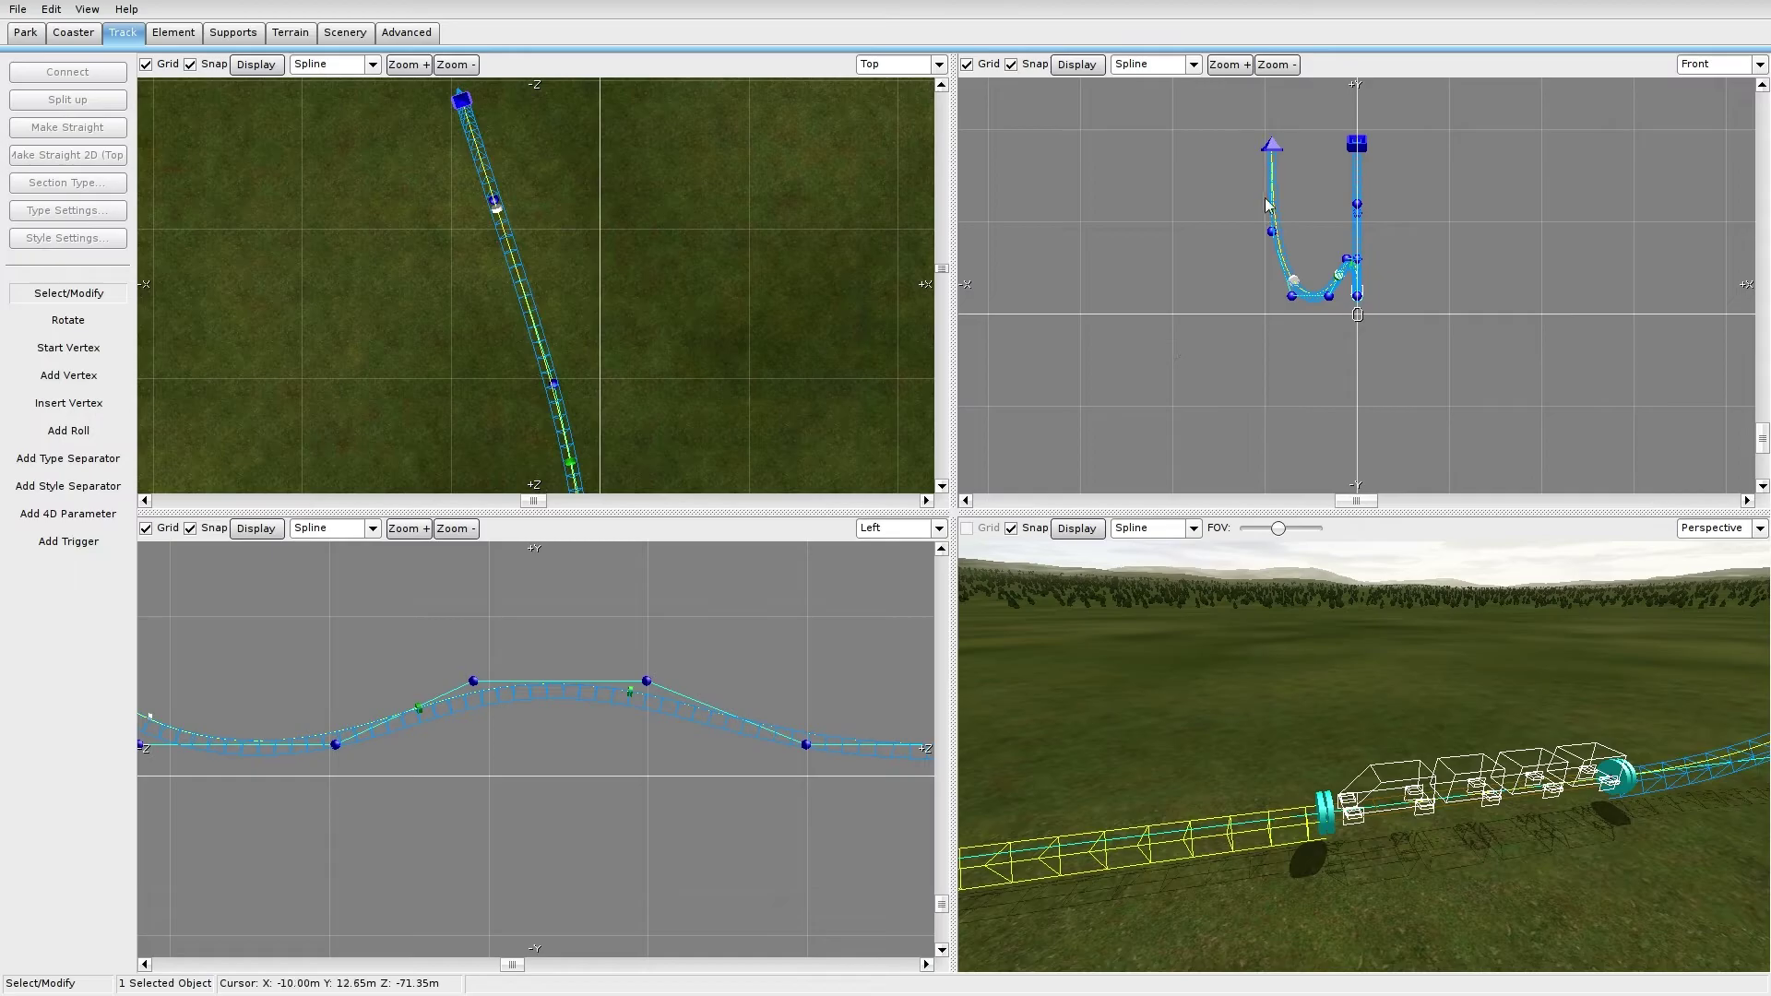
# Step: Shift the roll point past the second crest vertex slightly toward the valley and bank it with No Lat. G-Force
pyautogui.moveTo(556, 334); pyautogui.dragTo(512, 166, button='right')
pyautogui.scroll(-2, 553, 262)
pyautogui.moveTo(566, 223); pyautogui.dragTo(580, 178, button='right')
pyautogui.scroll(-3, 586, 231)
pyautogui.moveTo(595, 276)
pyautogui.mouseDown(button='right')
pyautogui.moveTo(585, 226)
pyautogui.moveTo(582, 250)
pyautogui.mouseUp(button='right')
pyautogui.scroll(3, 574, 282)
pyautogui.moveTo(564, 310); pyautogui.dragTo(551, 330, button='right')
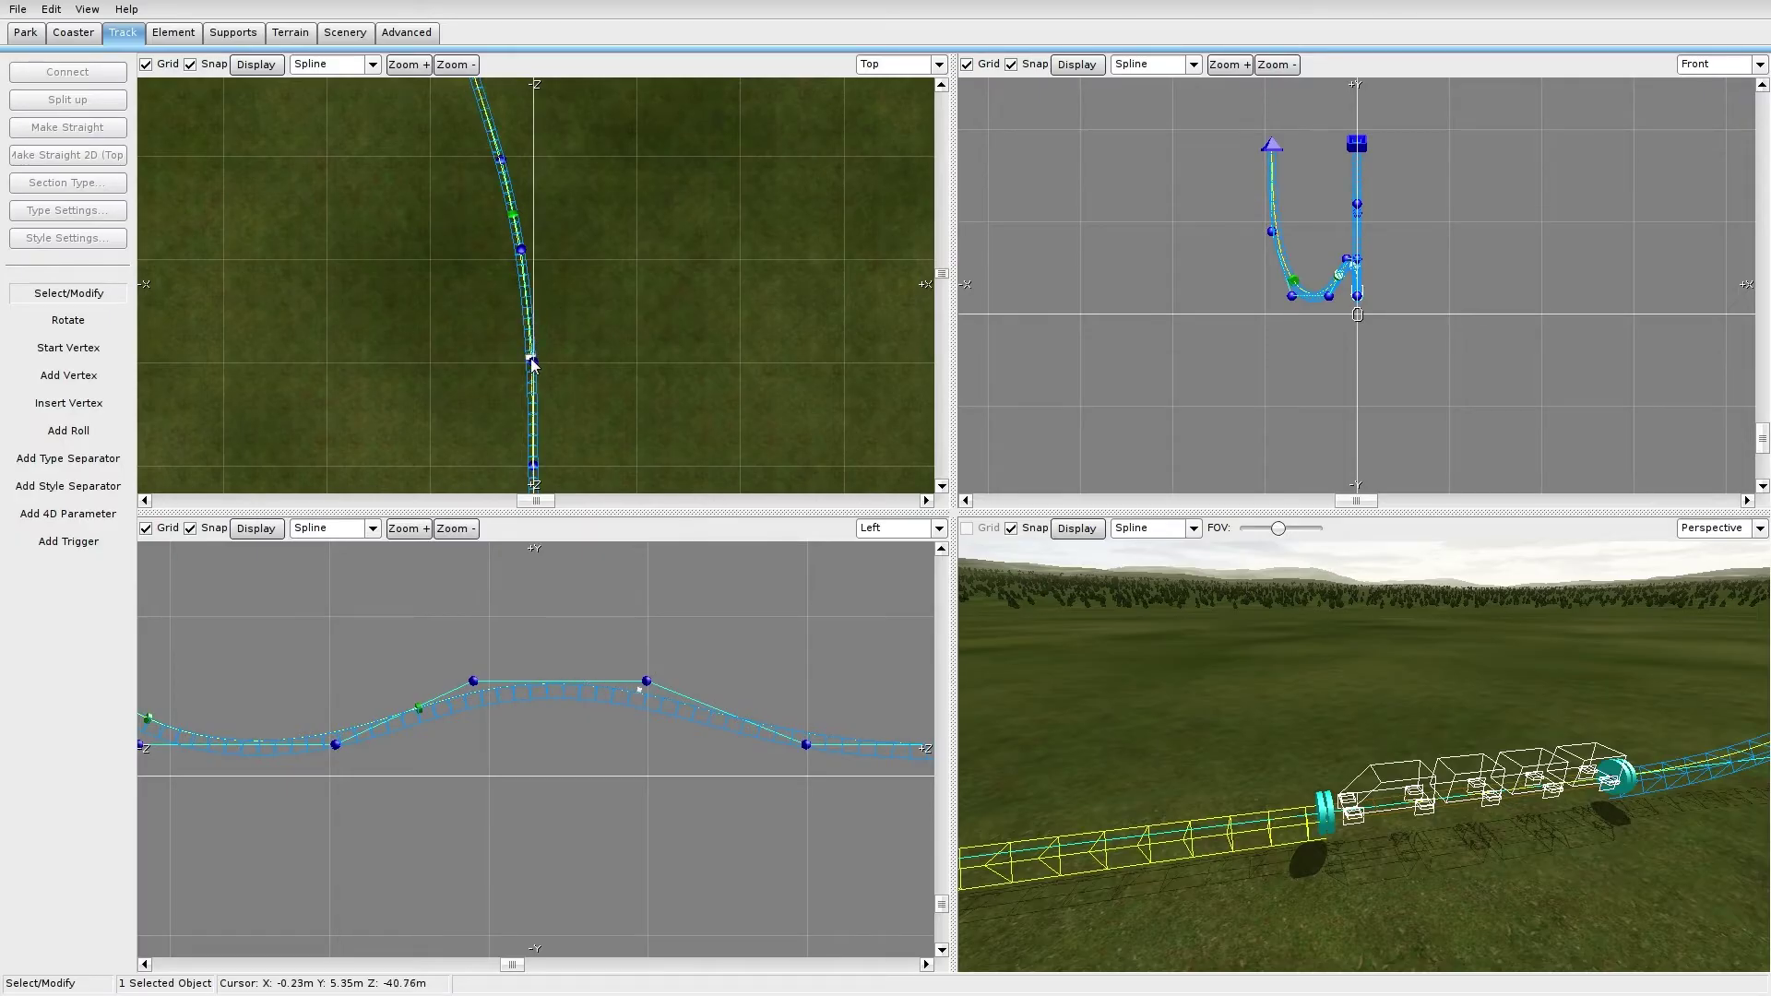
pyautogui.doubleClick(510, 199)
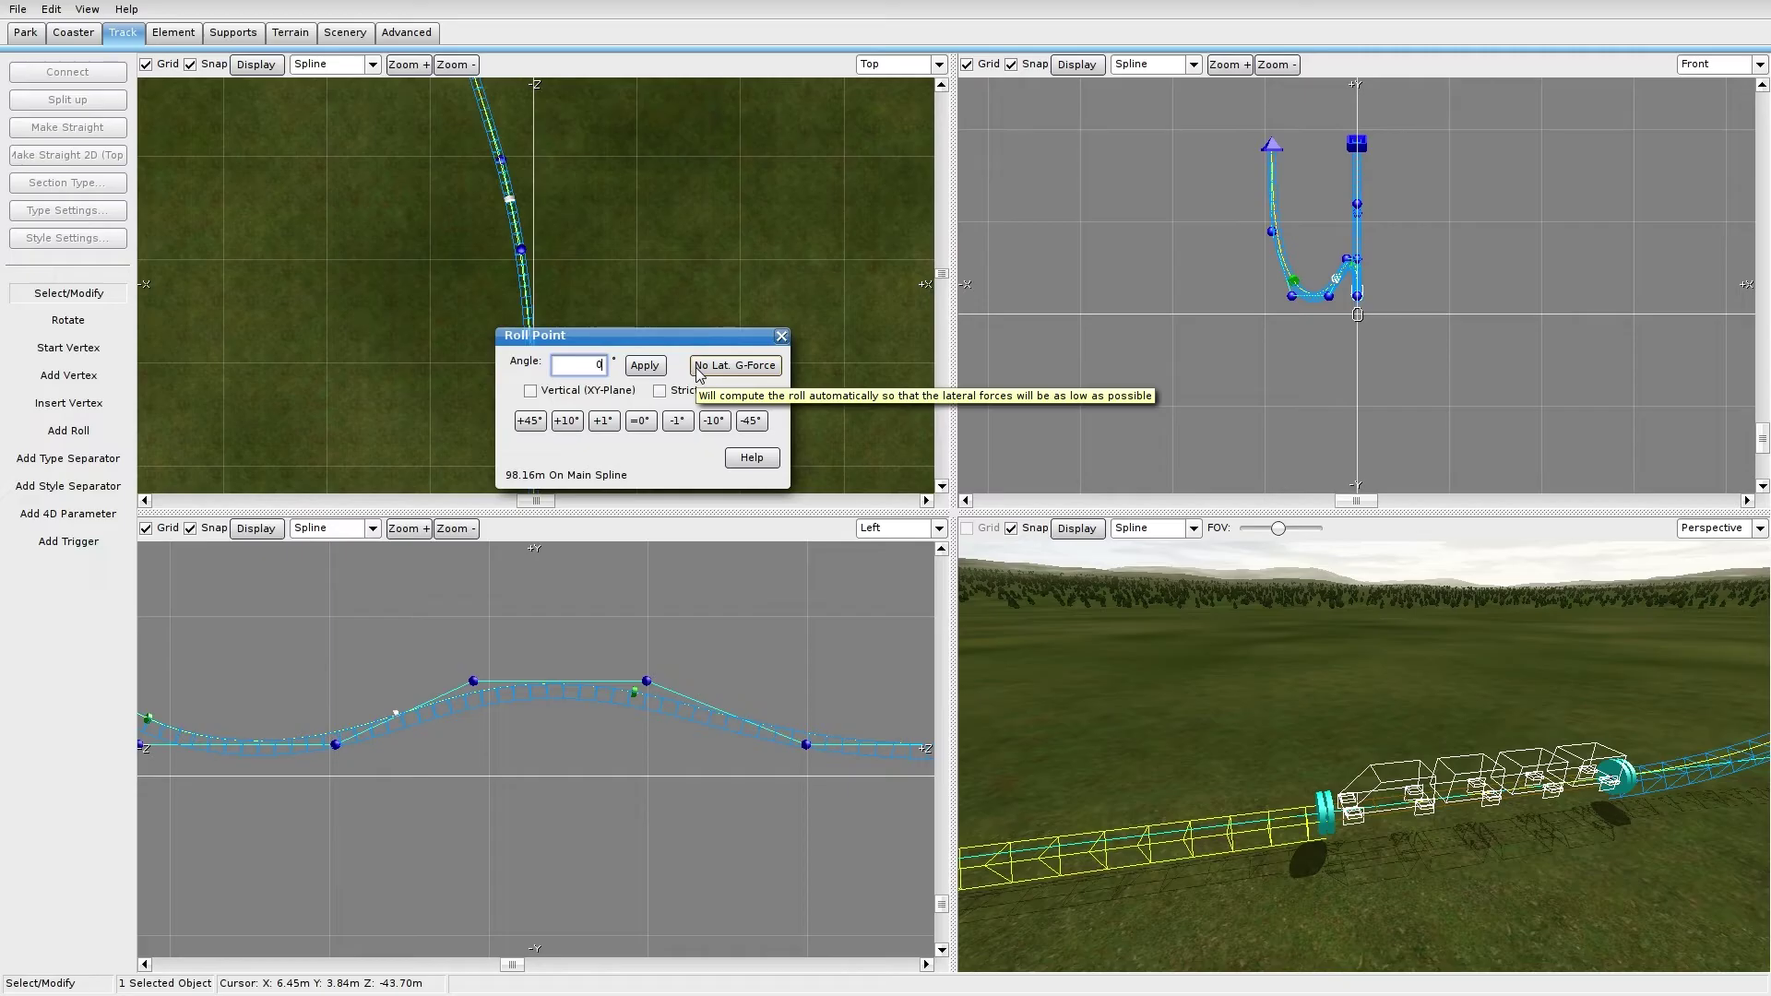
pyautogui.click(698, 368)
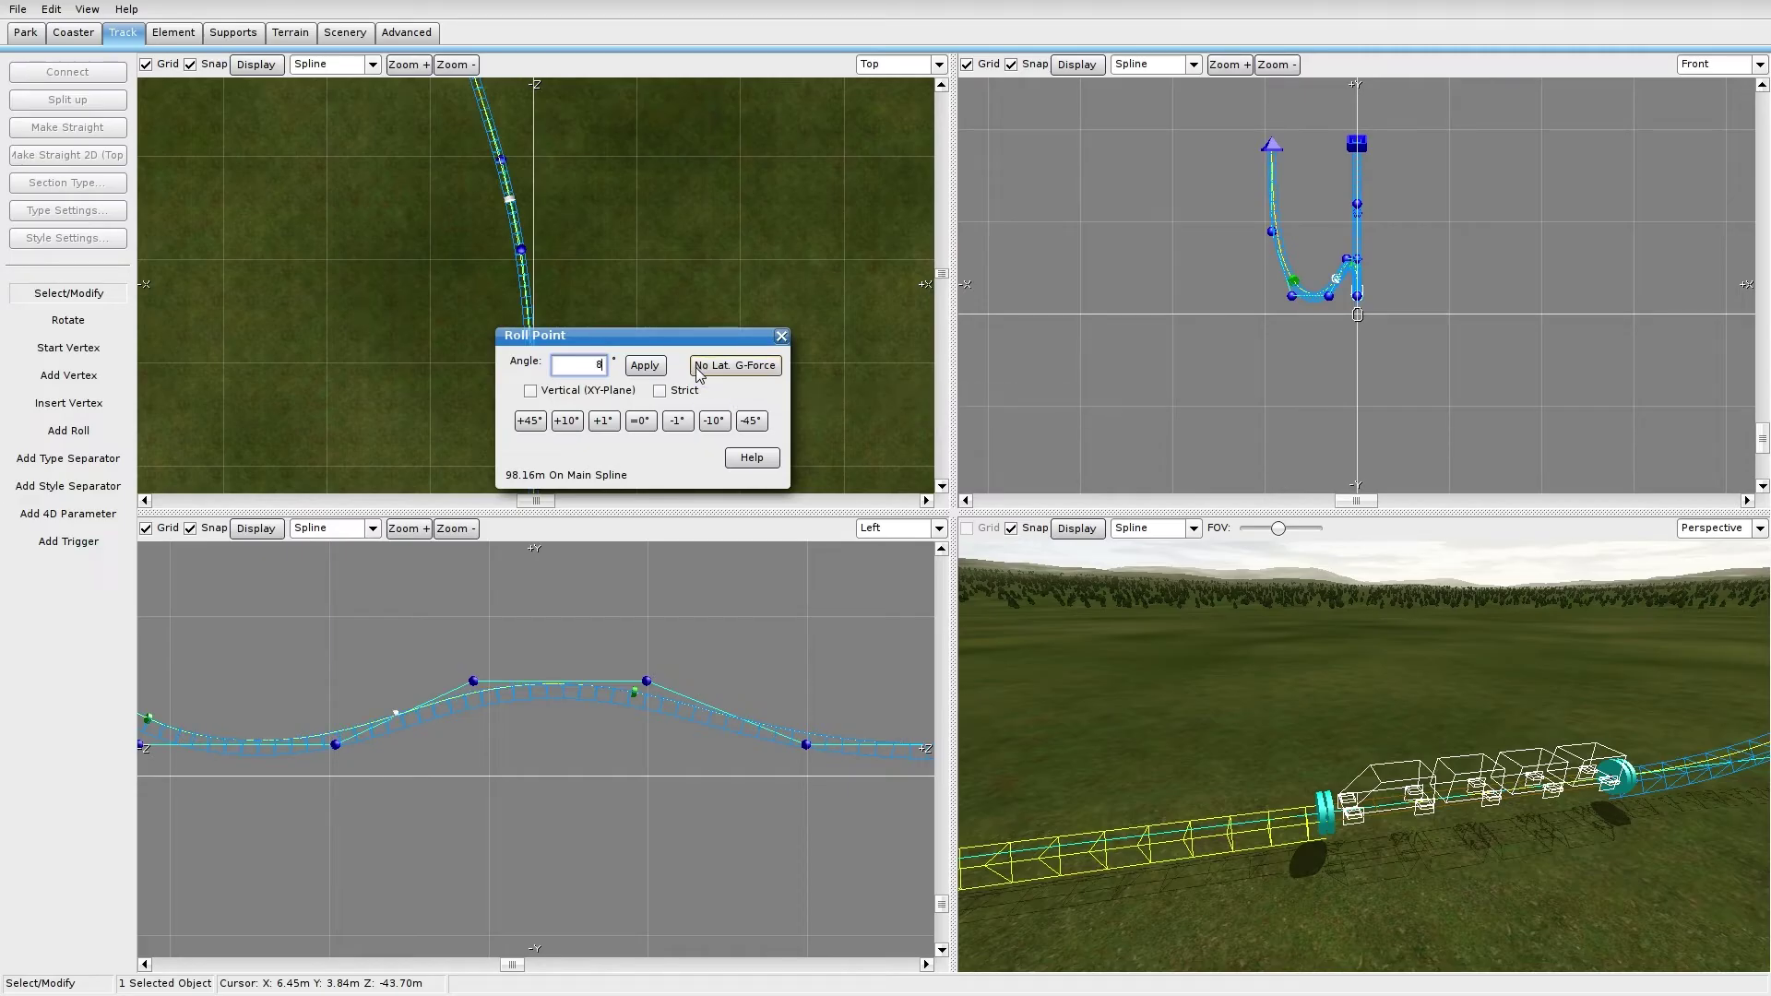
pyautogui.click(781, 336)
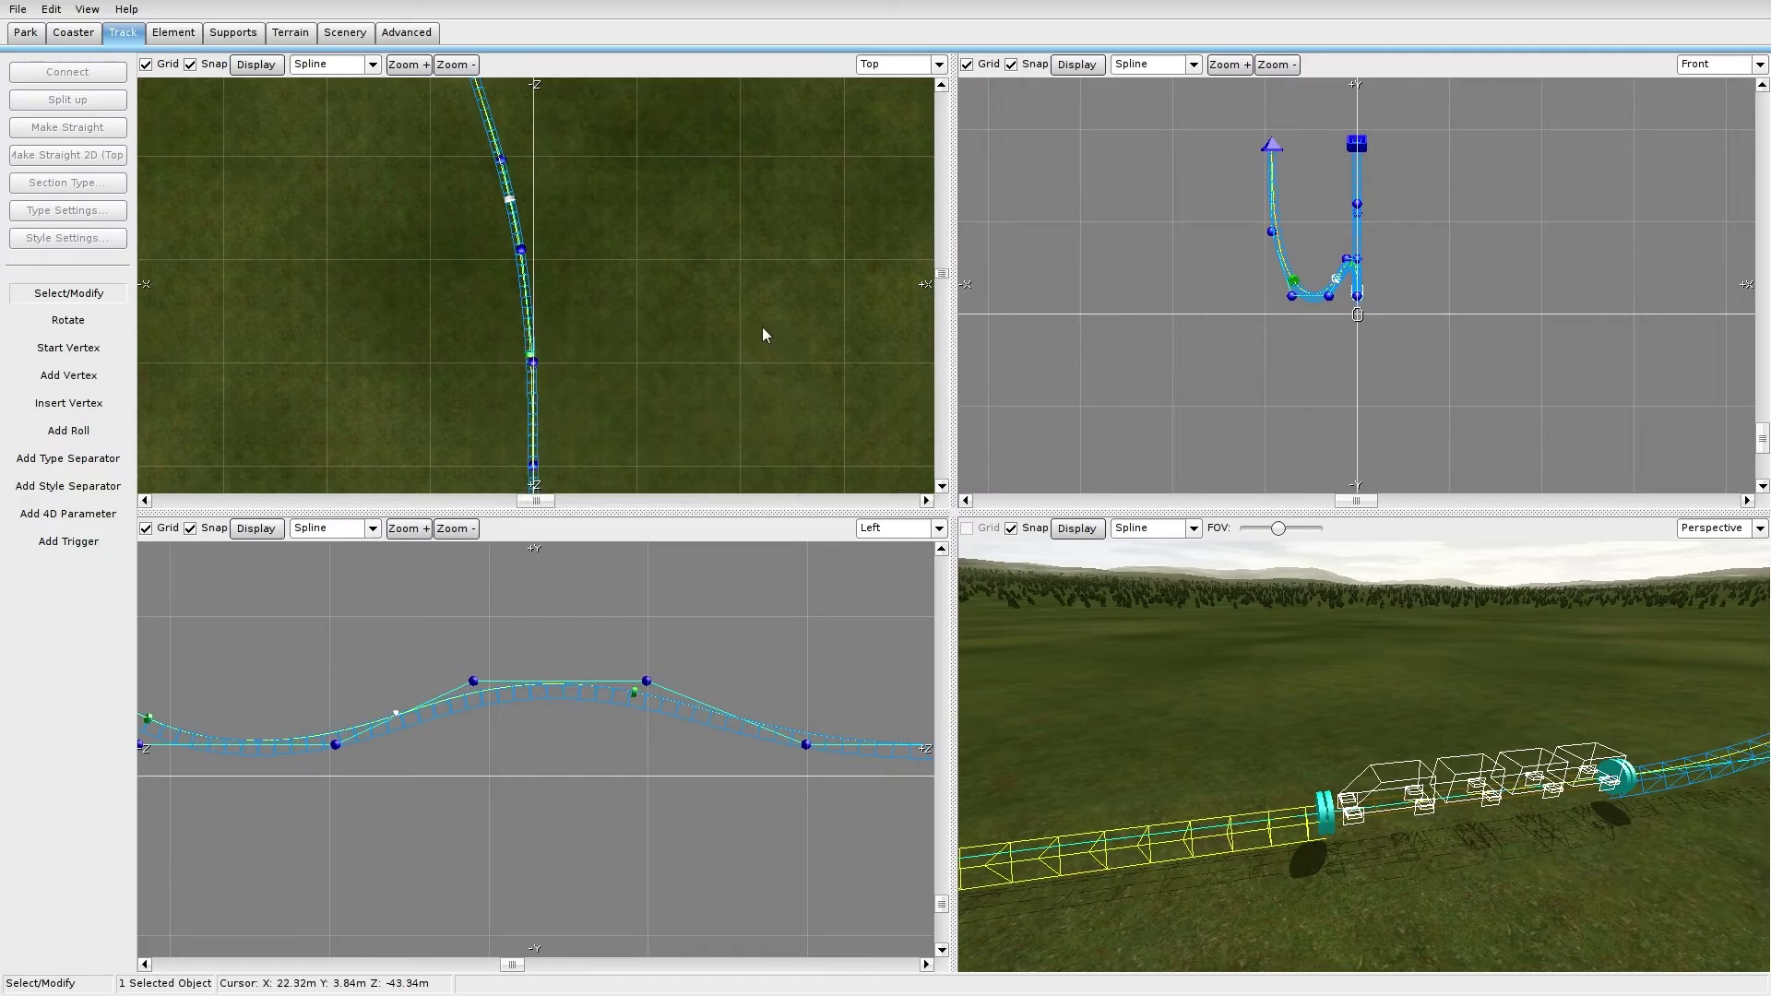
# Step: Apply No Lat. G-Force to the first crest's roll point and shift both hill roll points toward the station, the nearer to about Z -38 m
pyautogui.scroll(-2, 701, 258)
pyautogui.click(539, 193)
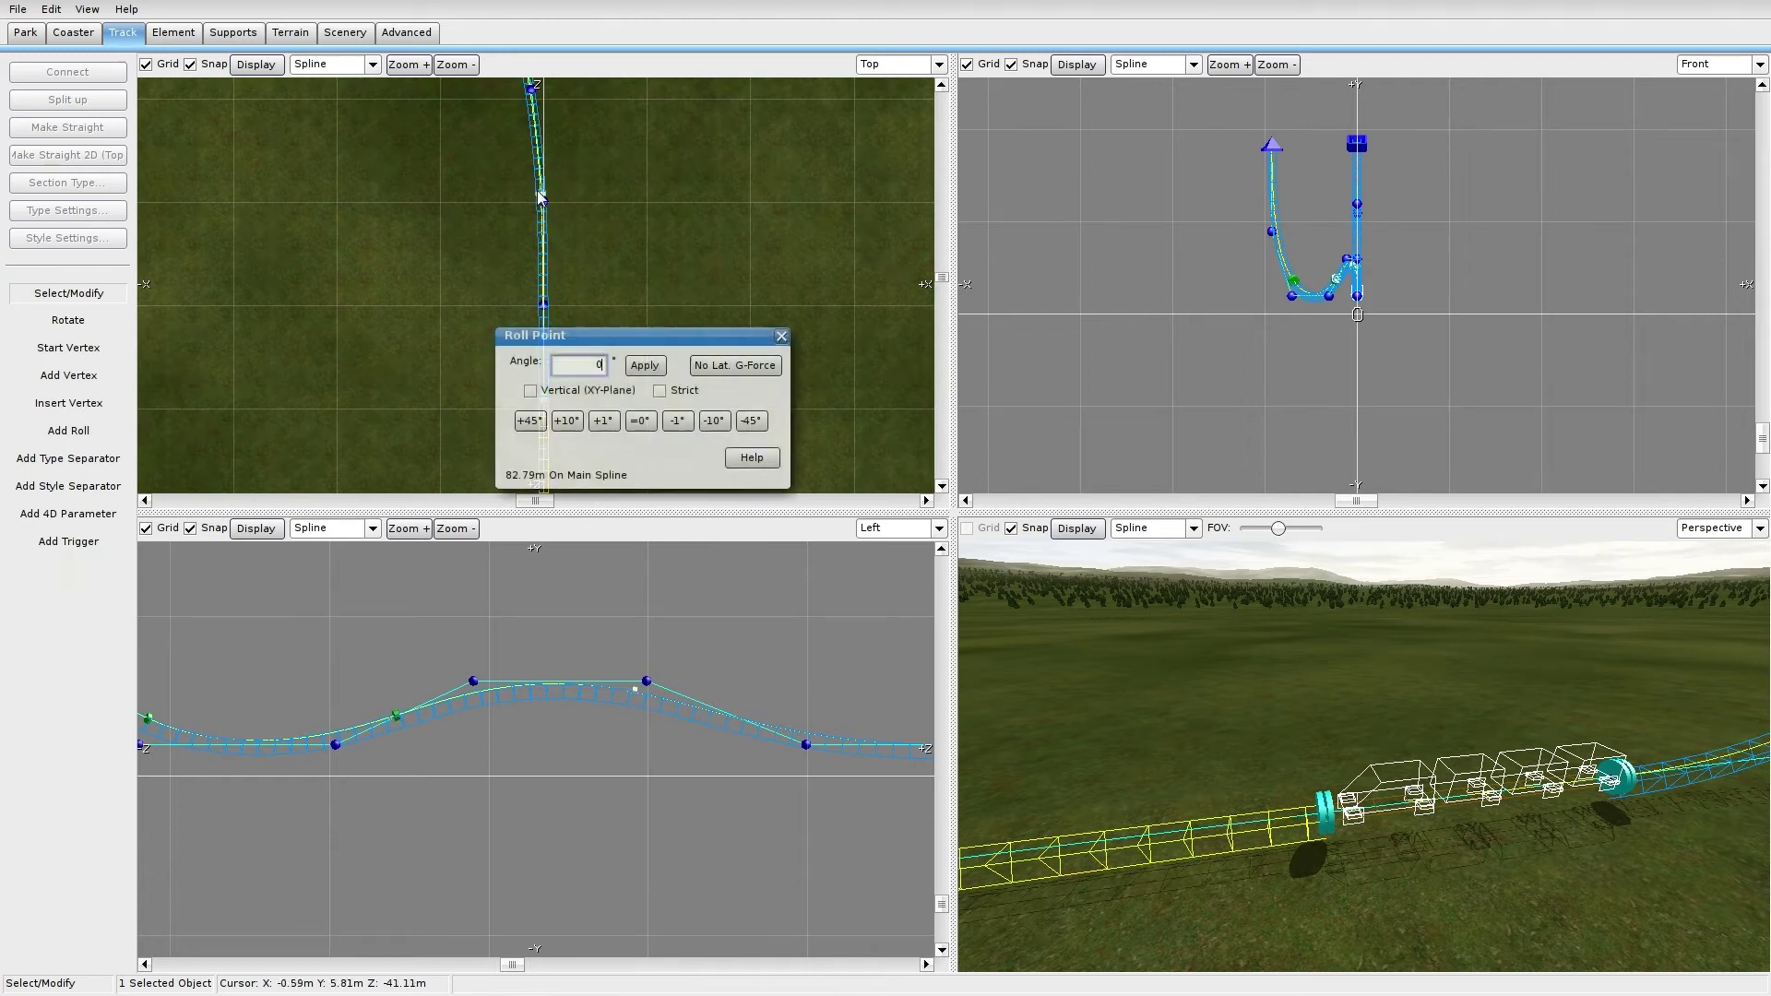
pyautogui.click(730, 366)
pyautogui.click(781, 336)
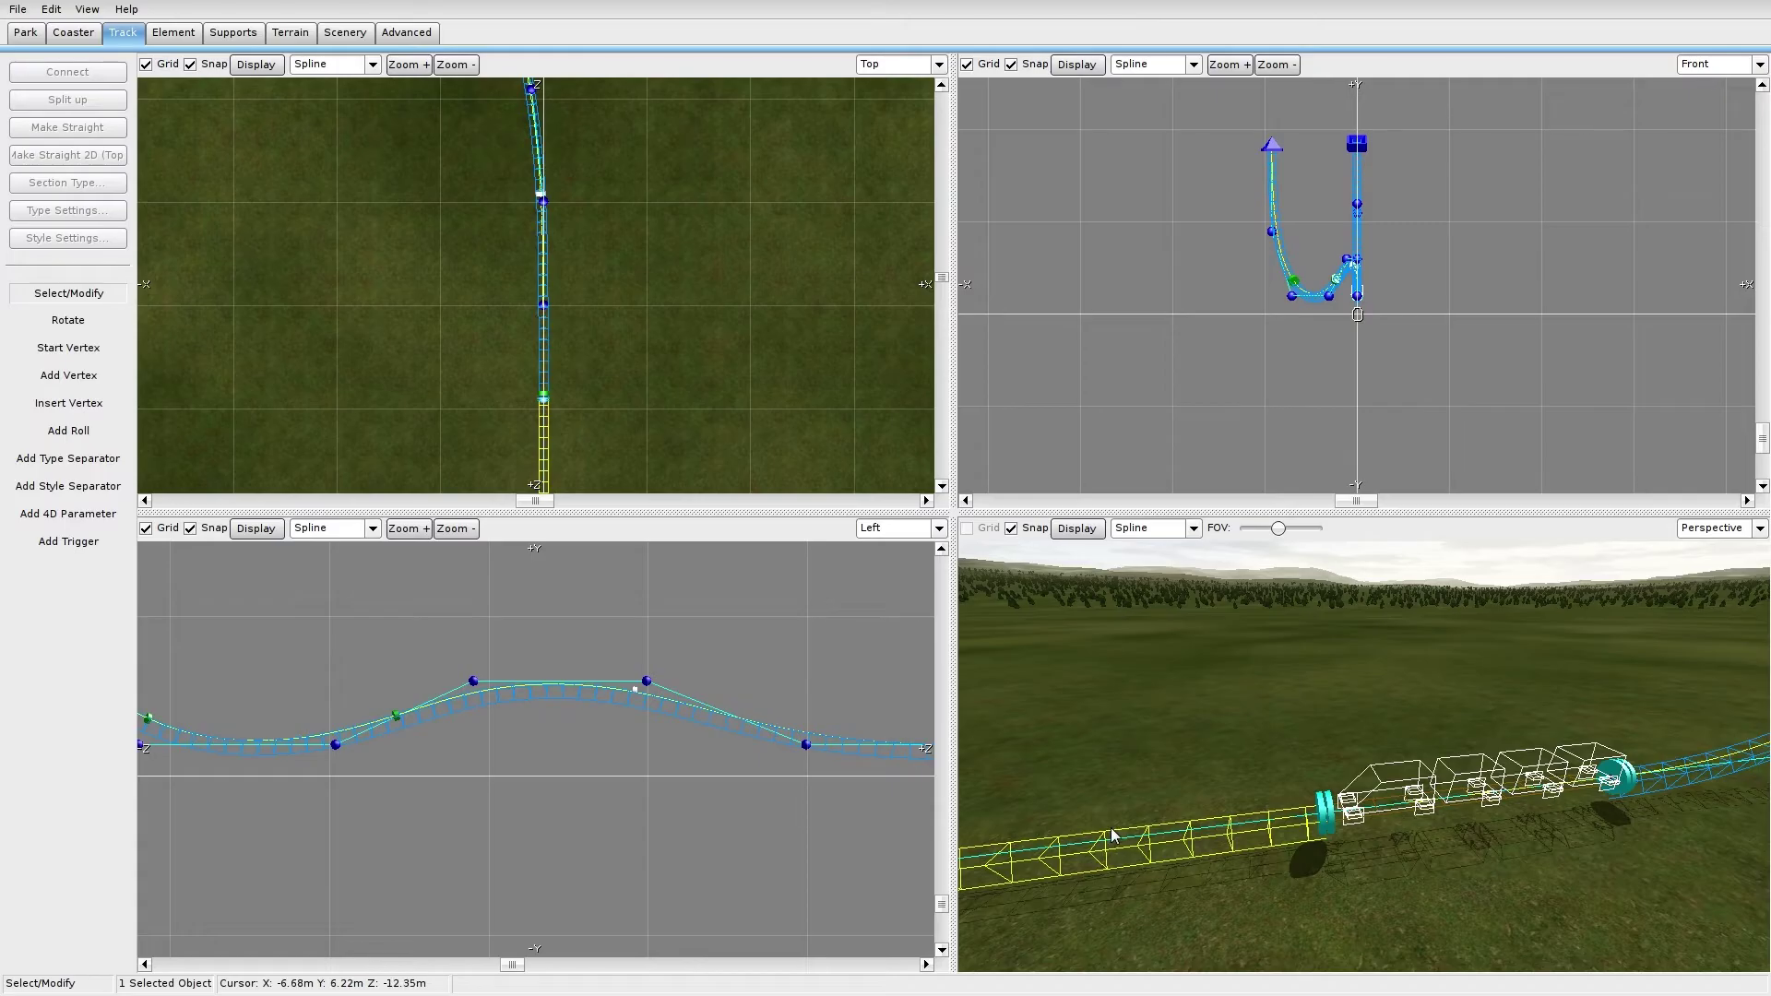
pyautogui.click(399, 714)
pyautogui.moveTo(636, 692); pyautogui.dragTo(684, 710)
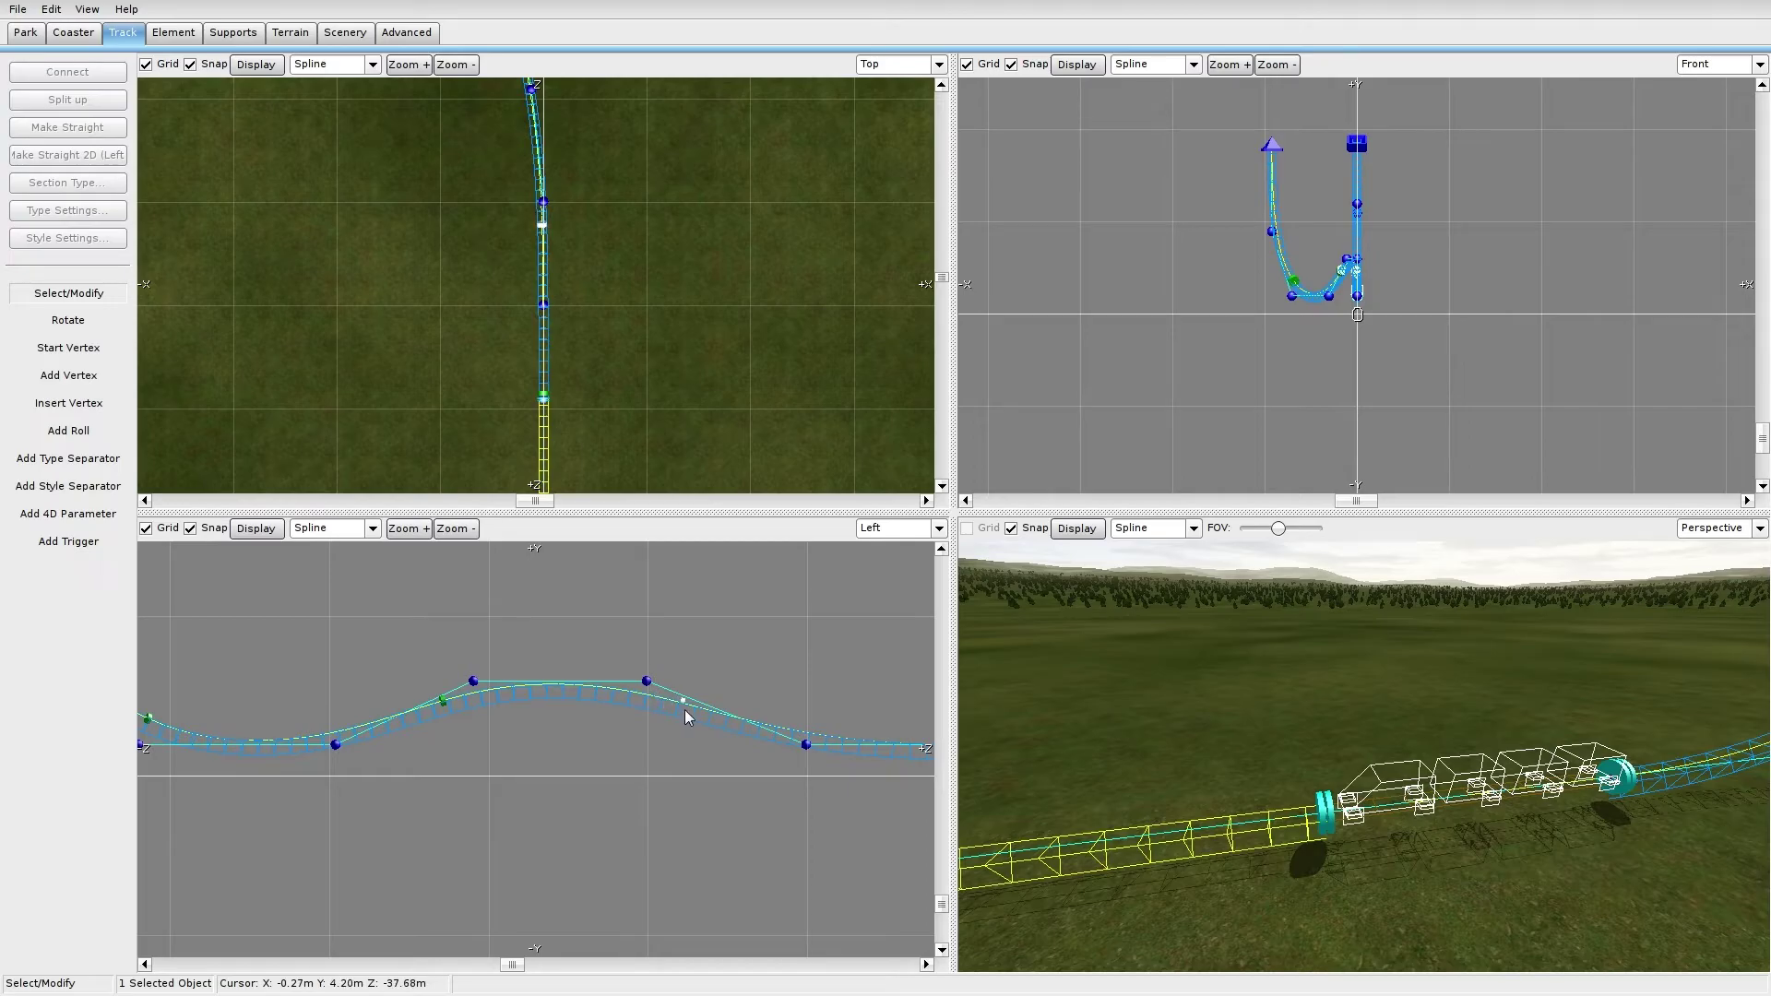
# Step: Name the transport section Launch with speed 40 km/h, deceleration 0.5 g, 3 speeding-up passes, and speeding down to a minimum of 5 km/h
pyautogui.click(1140, 841)
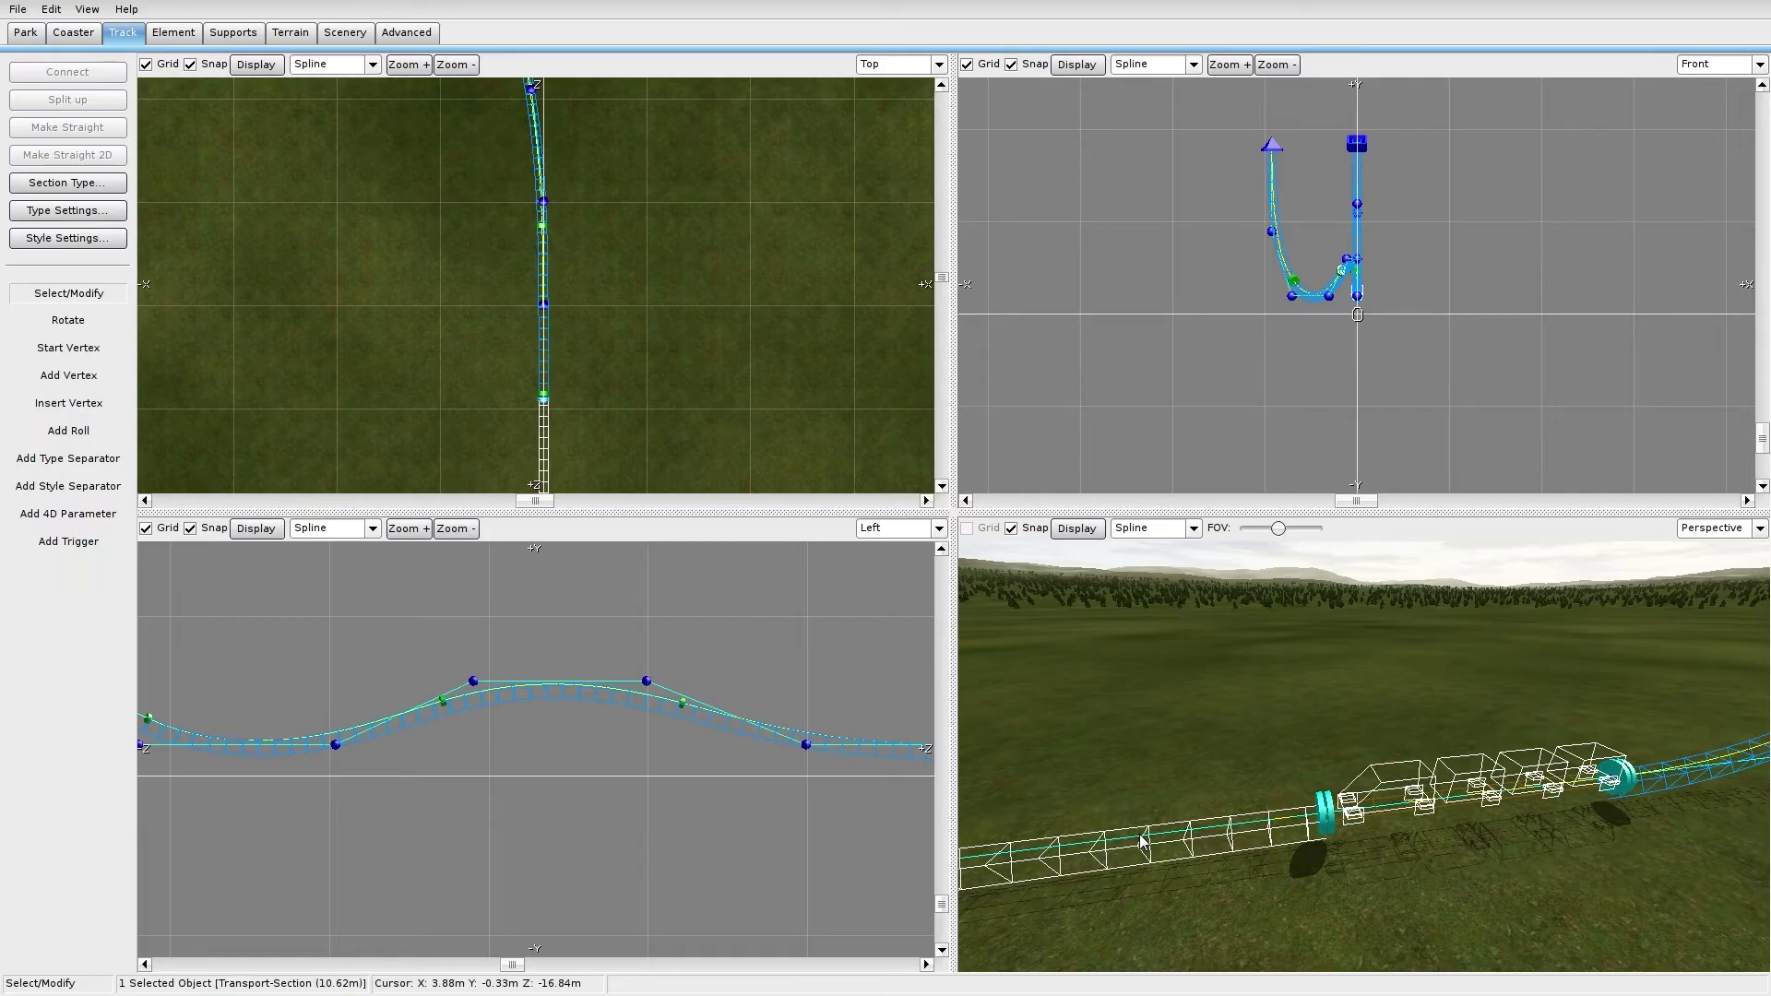
pyautogui.doubleClick(1220, 836)
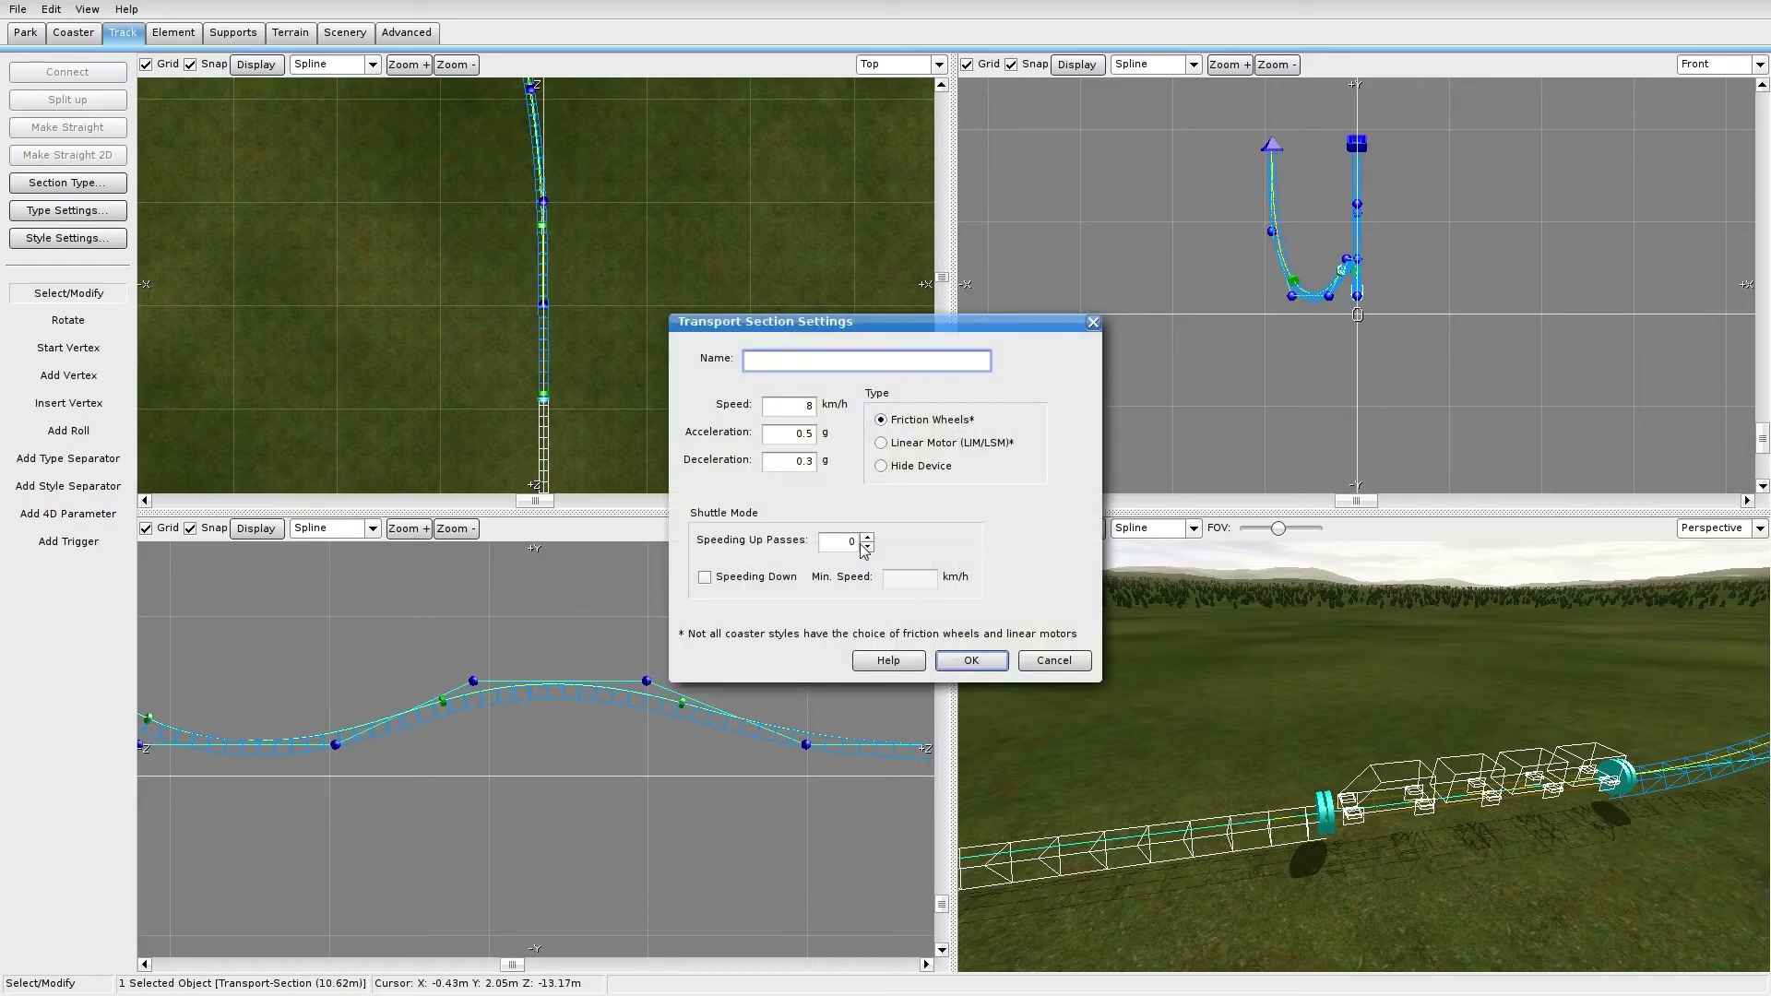
pyautogui.write('Launch')
pyautogui.click(789, 411)
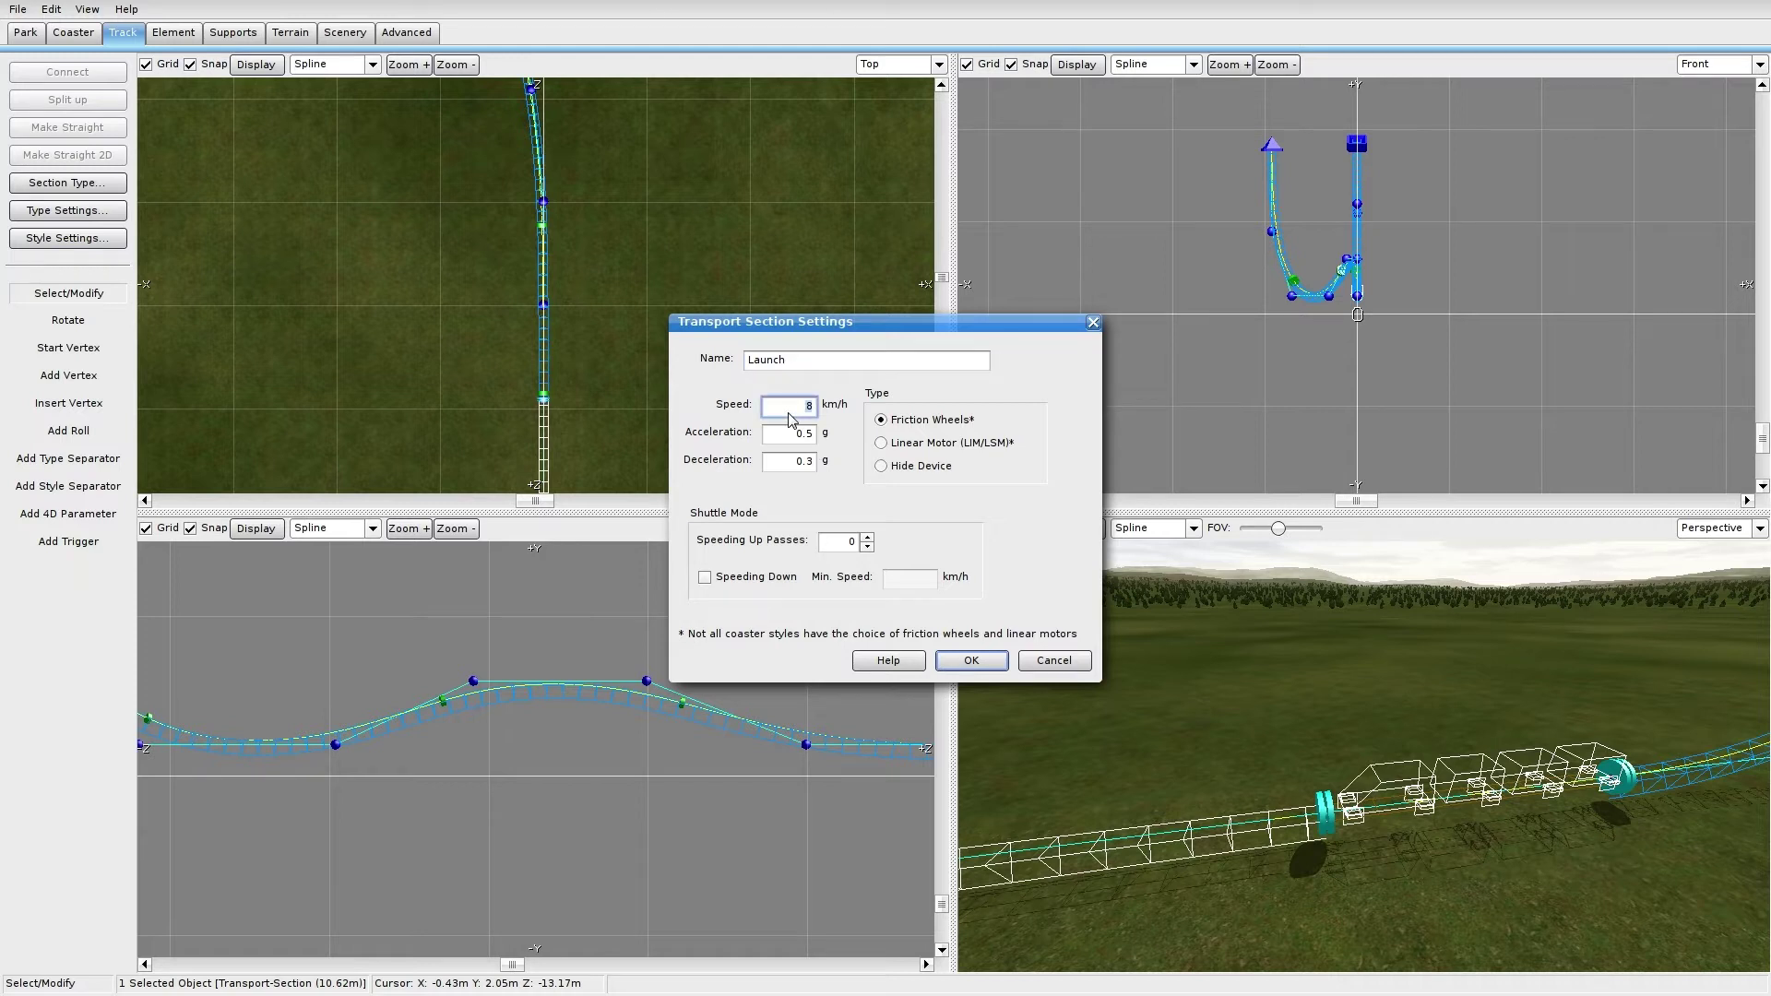
pyautogui.click(868, 538)
pyautogui.click(721, 579)
pyautogui.click(913, 578)
pyautogui.click(800, 408)
pyautogui.click(800, 464)
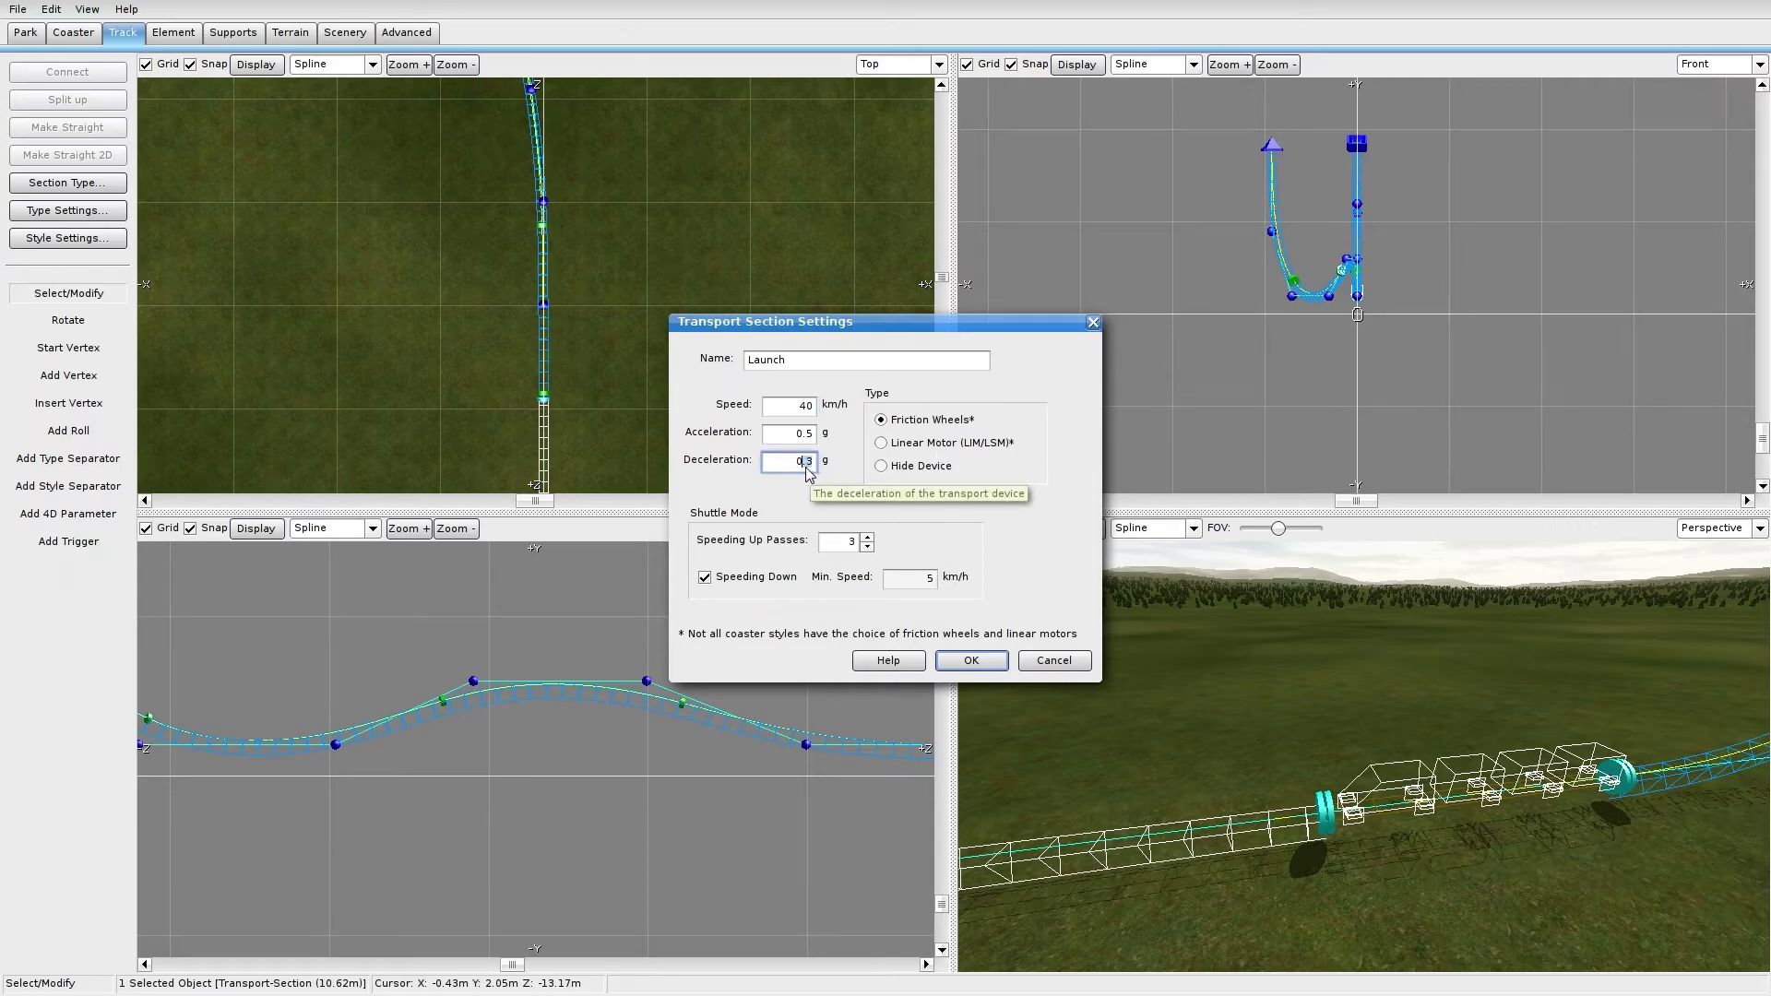
pyautogui.click(974, 660)
# Step: Raise the station section's number of passes and set its brake device to Magnetic Brake
pyautogui.click(1301, 734)
pyautogui.click(1404, 809)
pyautogui.click(1407, 807)
pyautogui.doubleClick(1409, 807)
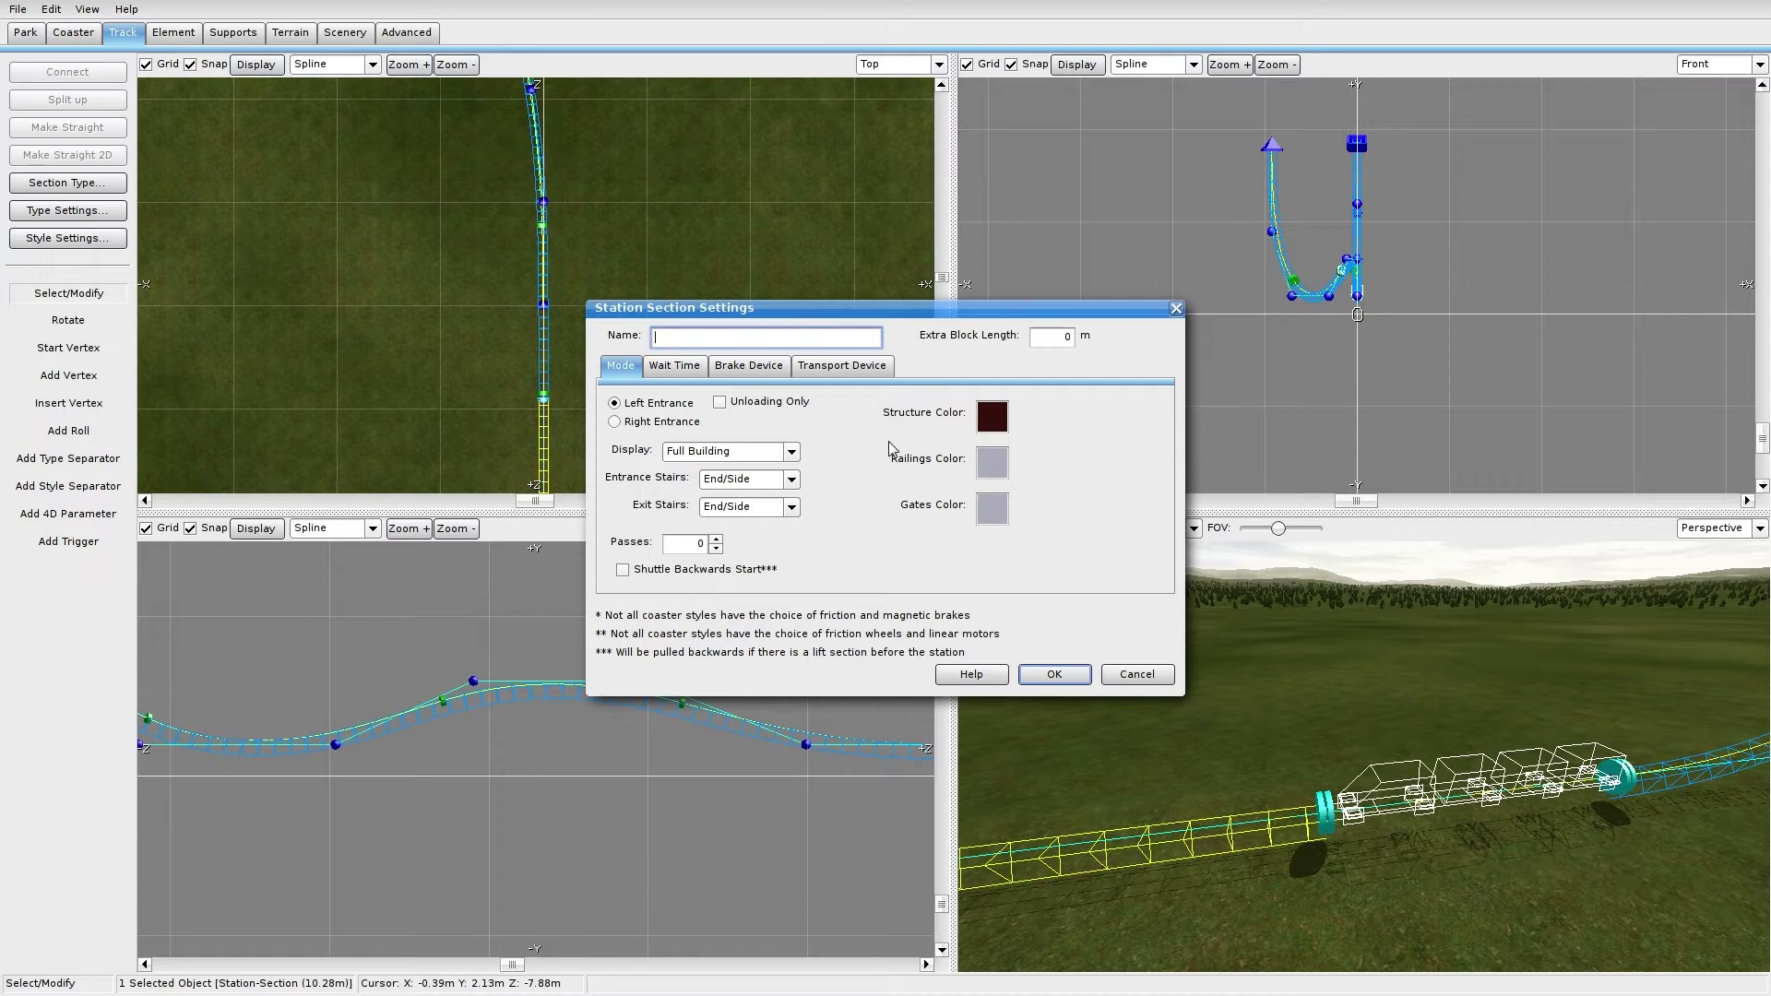
pyautogui.click(715, 539)
pyautogui.click(674, 367)
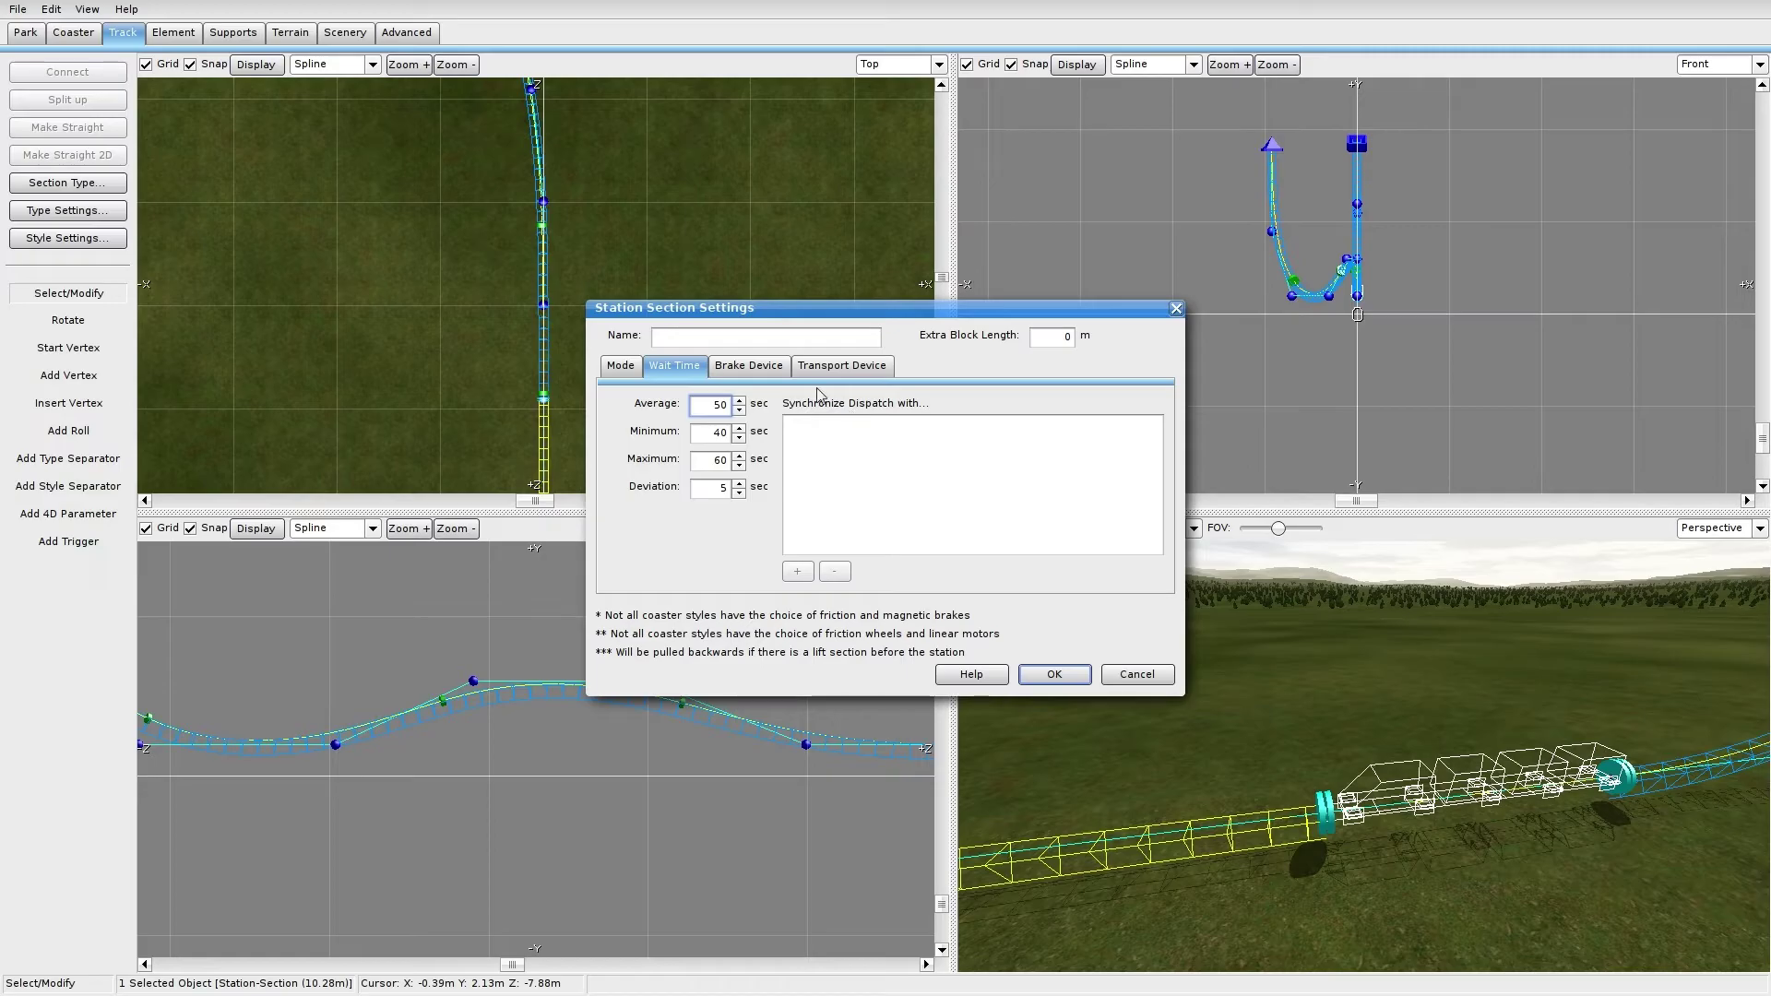
pyautogui.click(768, 366)
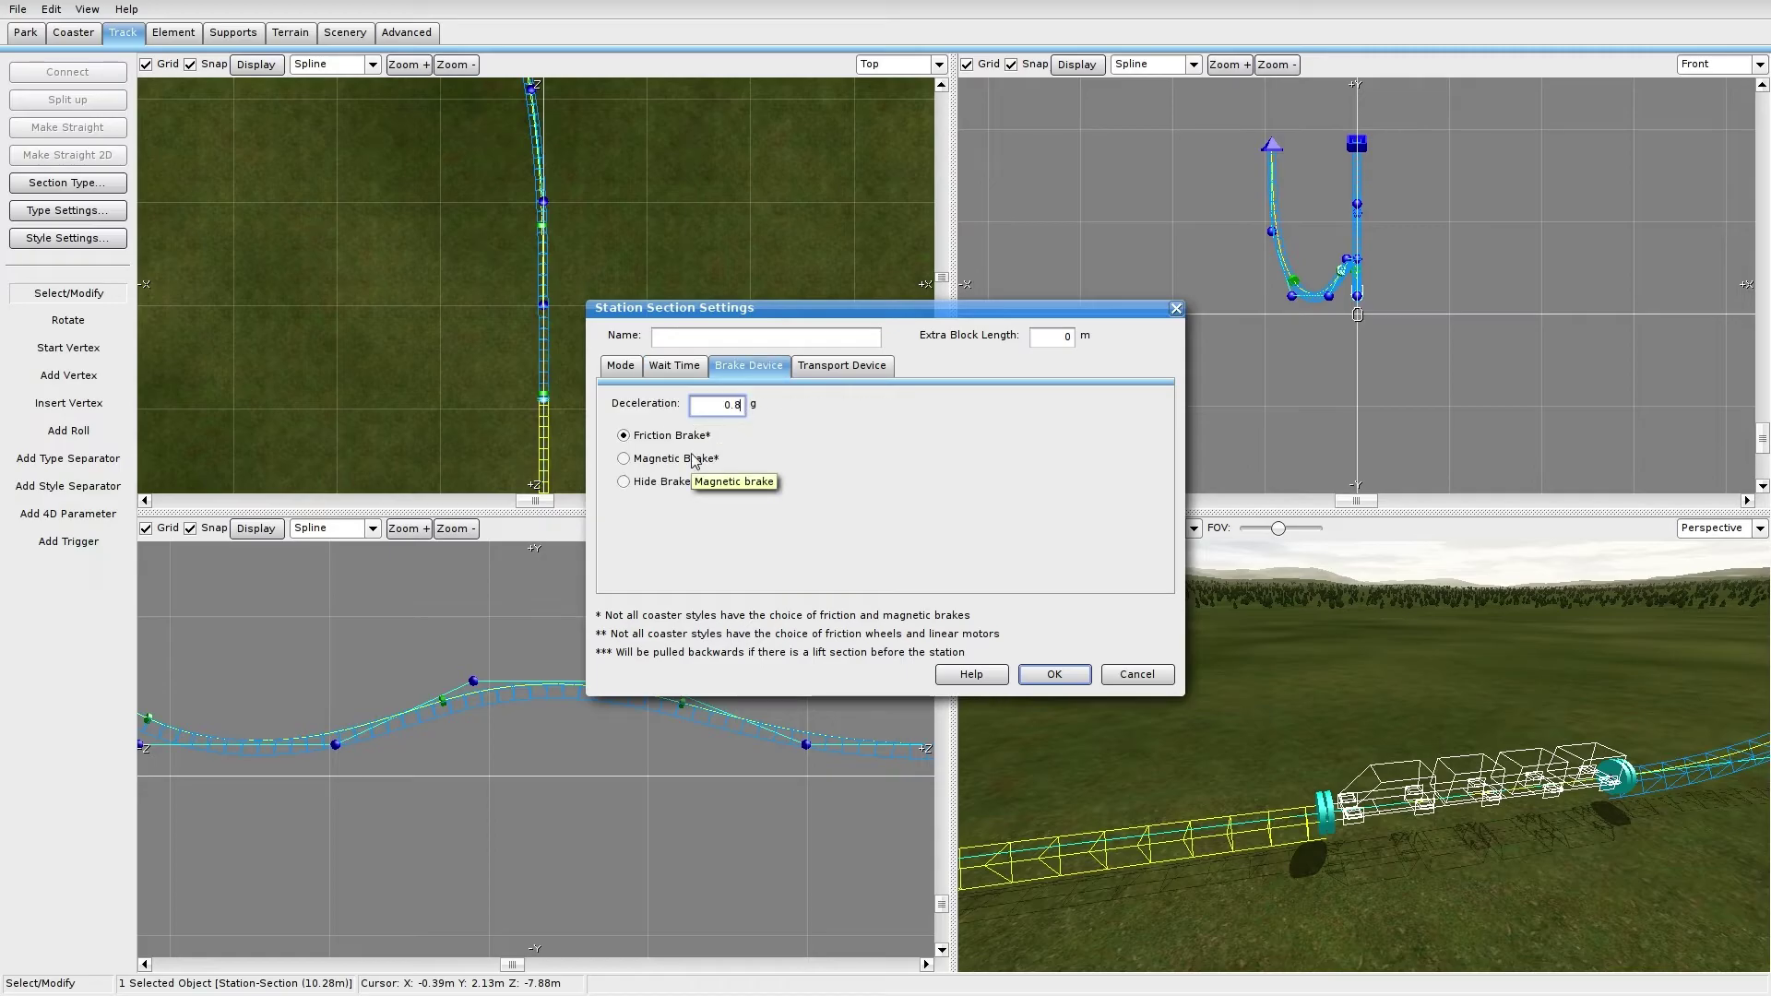
pyautogui.click(663, 464)
# Step: Set the station's transport speed to 5 km/h and deceleration to 0.5 g, and enable Launch with 0.5 g acceleration and 40 km/h maximum speed
pyautogui.click(810, 369)
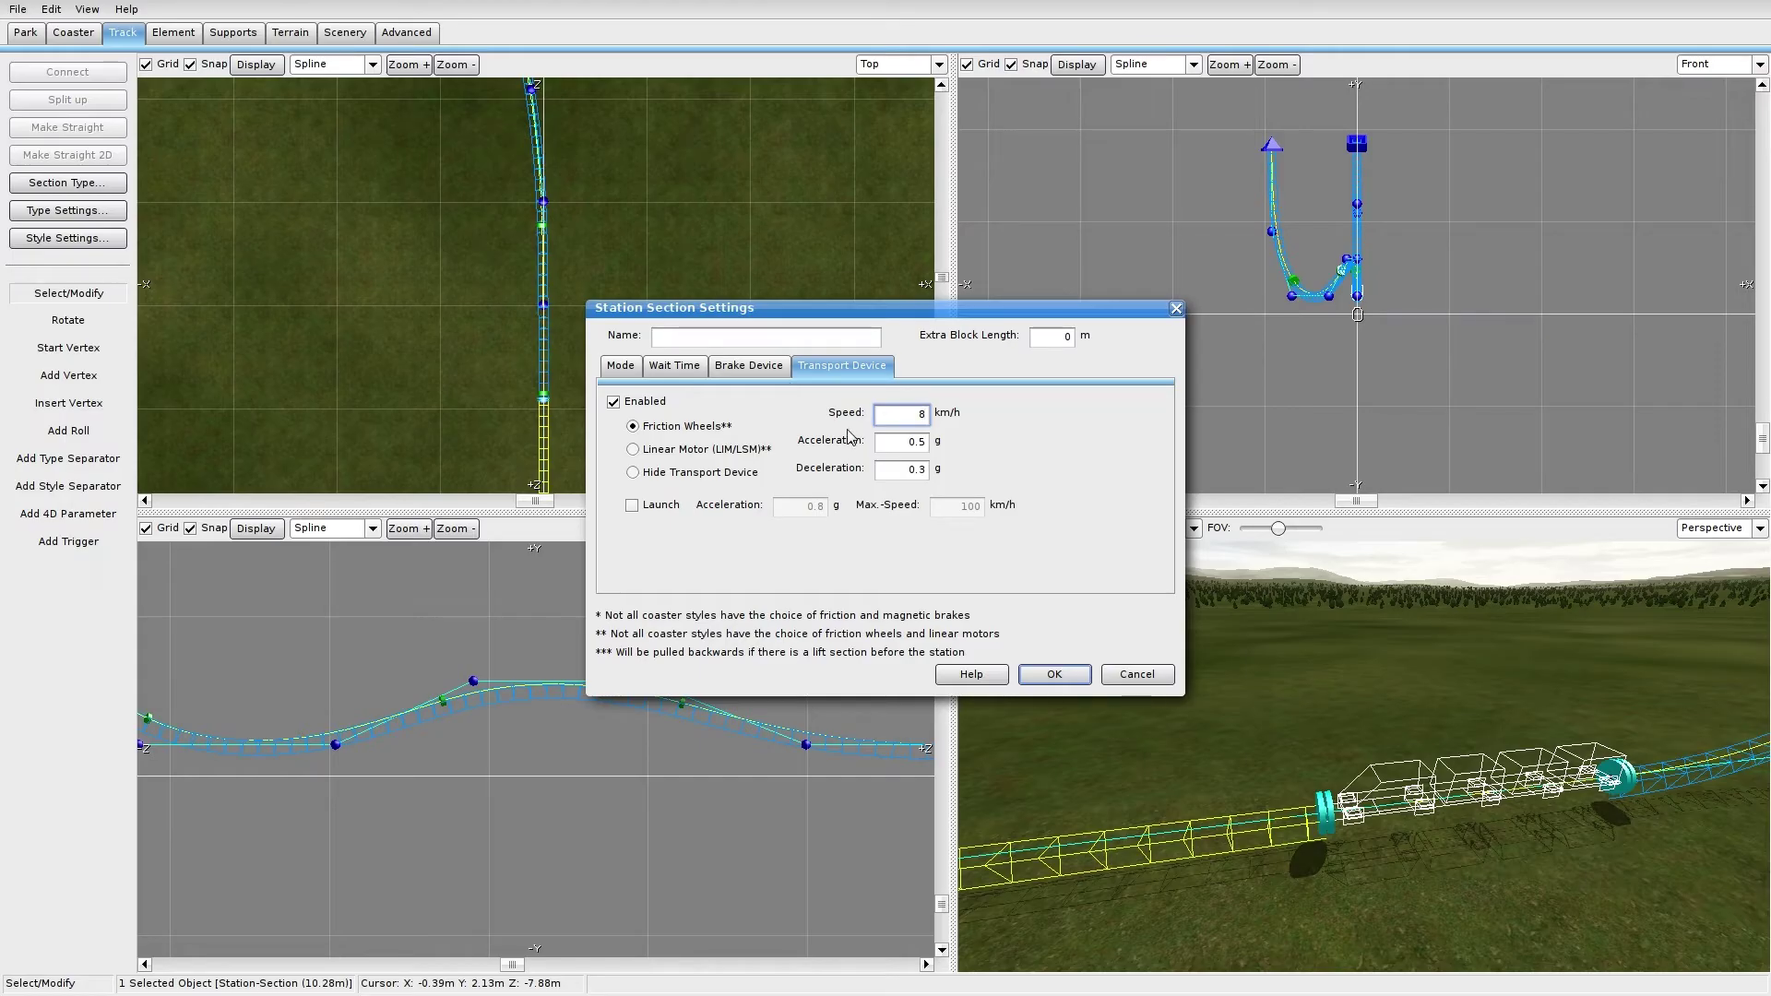
pyautogui.click(925, 478)
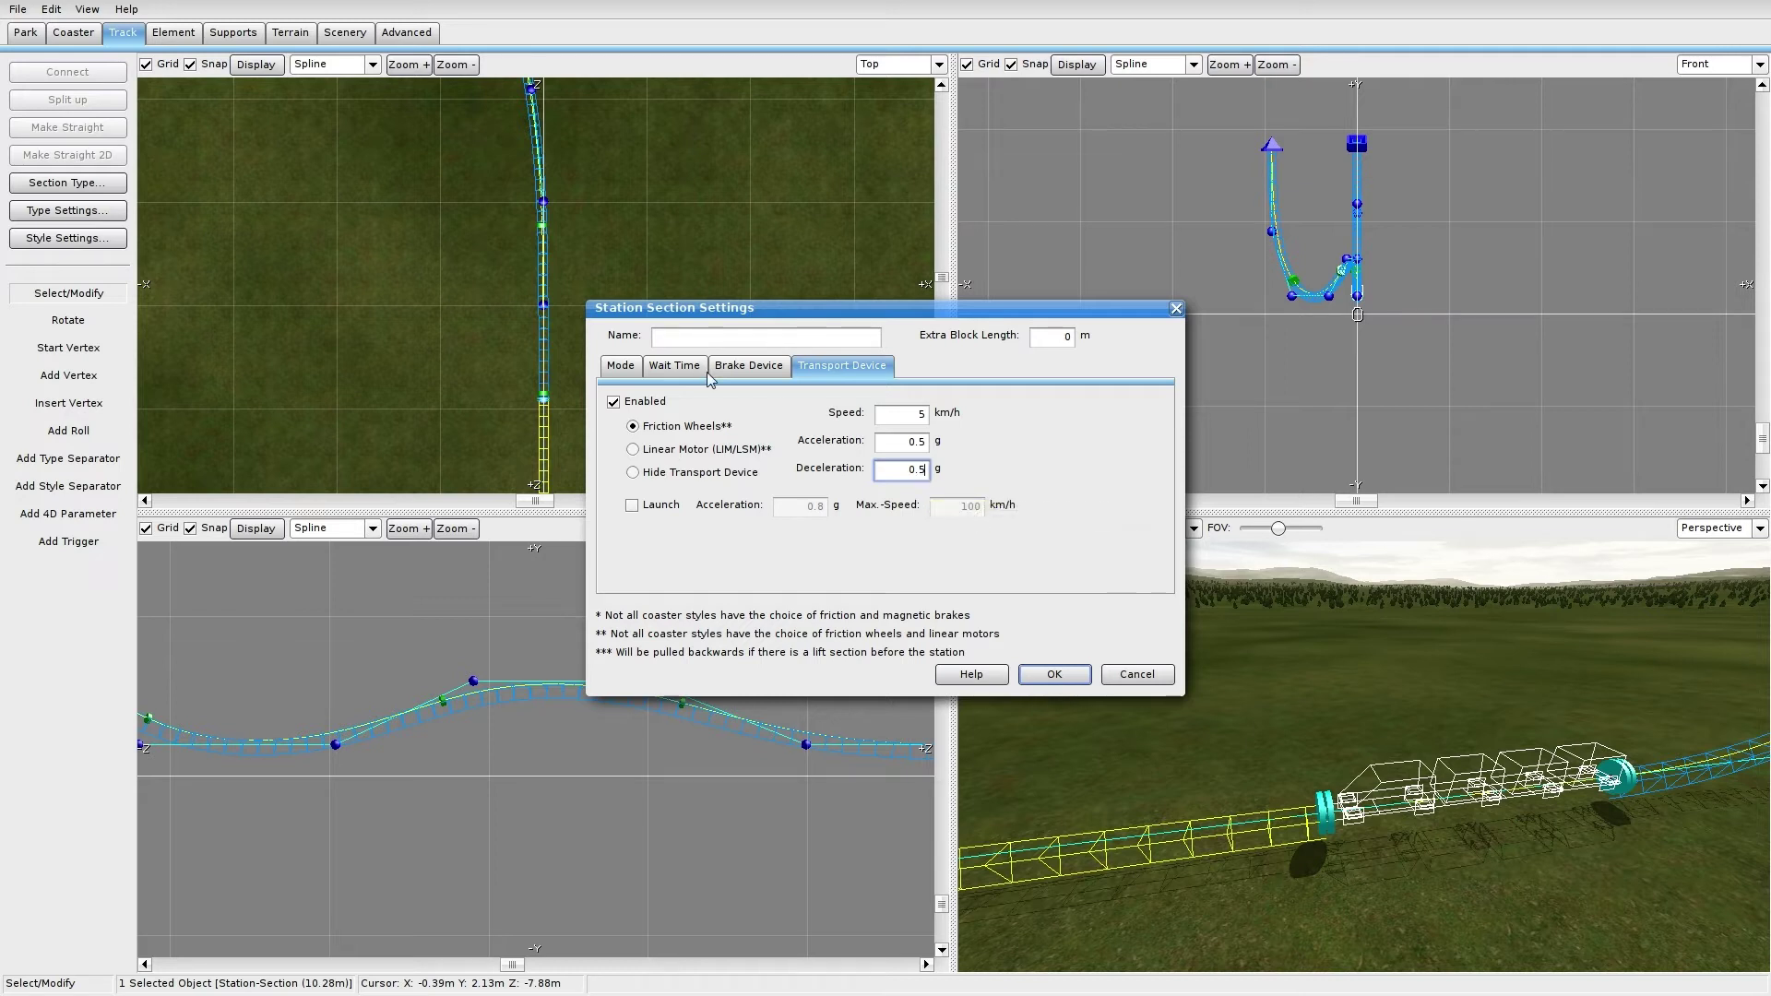
pyautogui.click(633, 507)
pyautogui.click(786, 508)
pyautogui.press('BackSpace')
pyautogui.write('5')
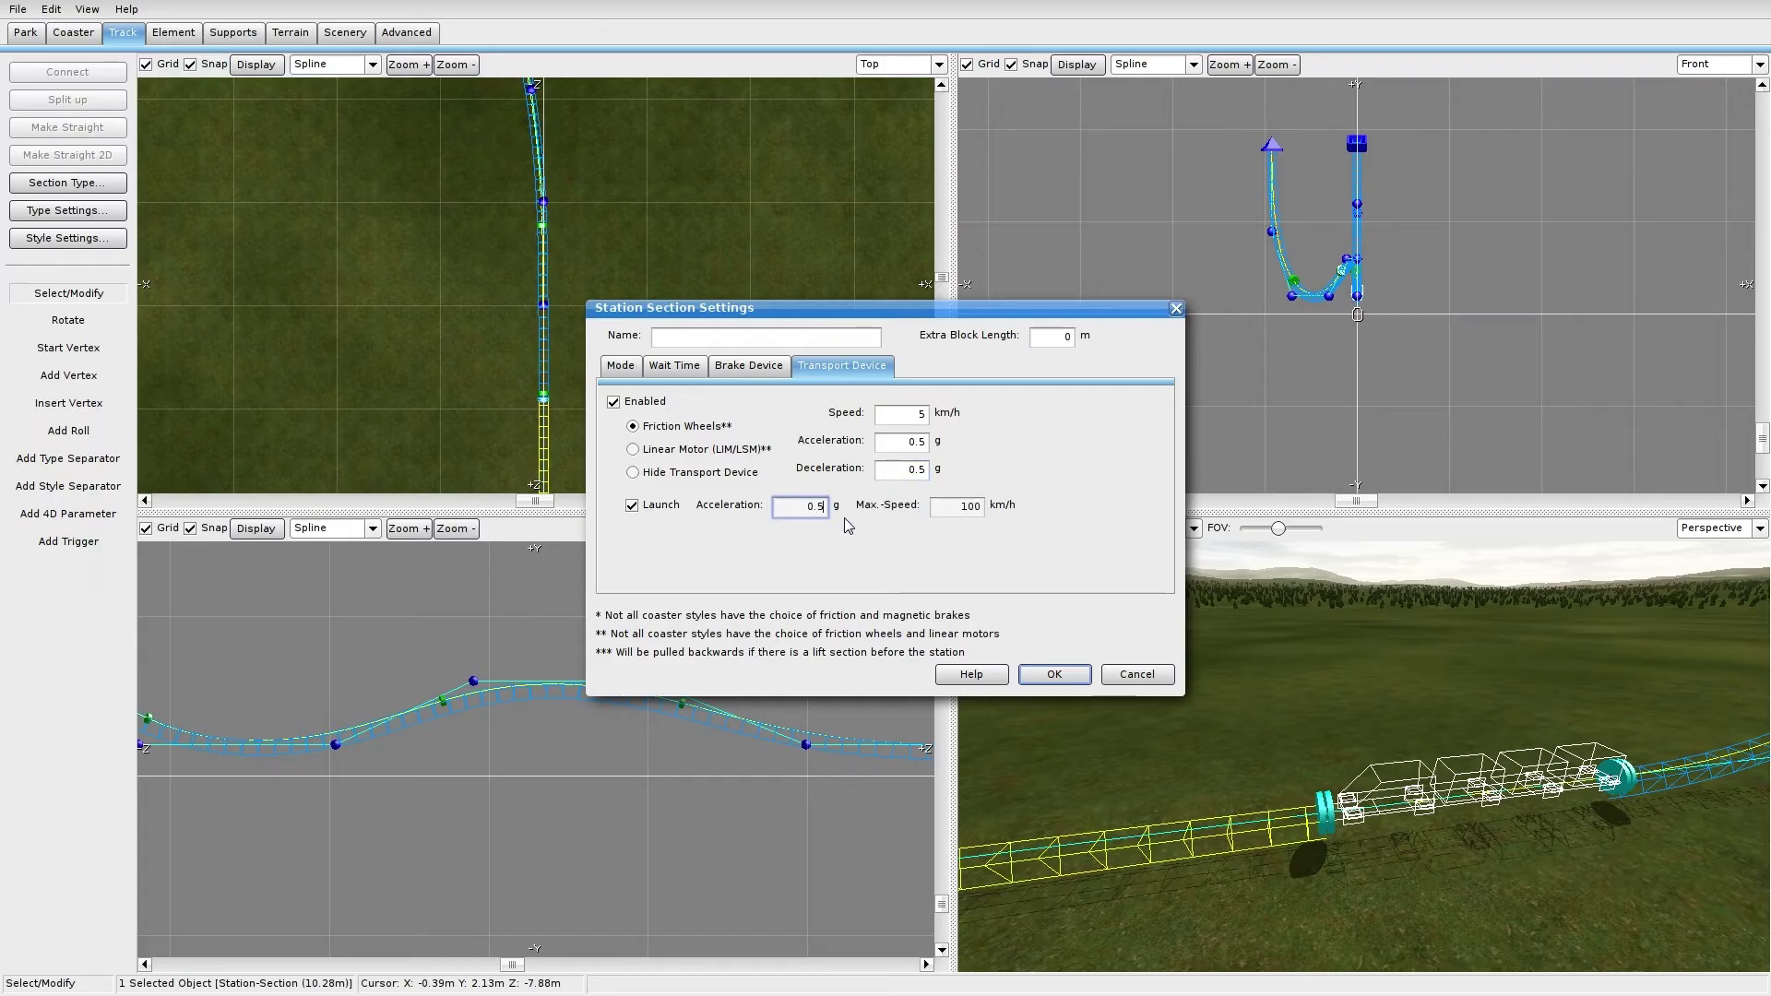
pyautogui.click(966, 514)
pyautogui.press('BackSpace')
pyautogui.press('BackSpace')
pyautogui.press('BackSpace')
pyautogui.write('40')
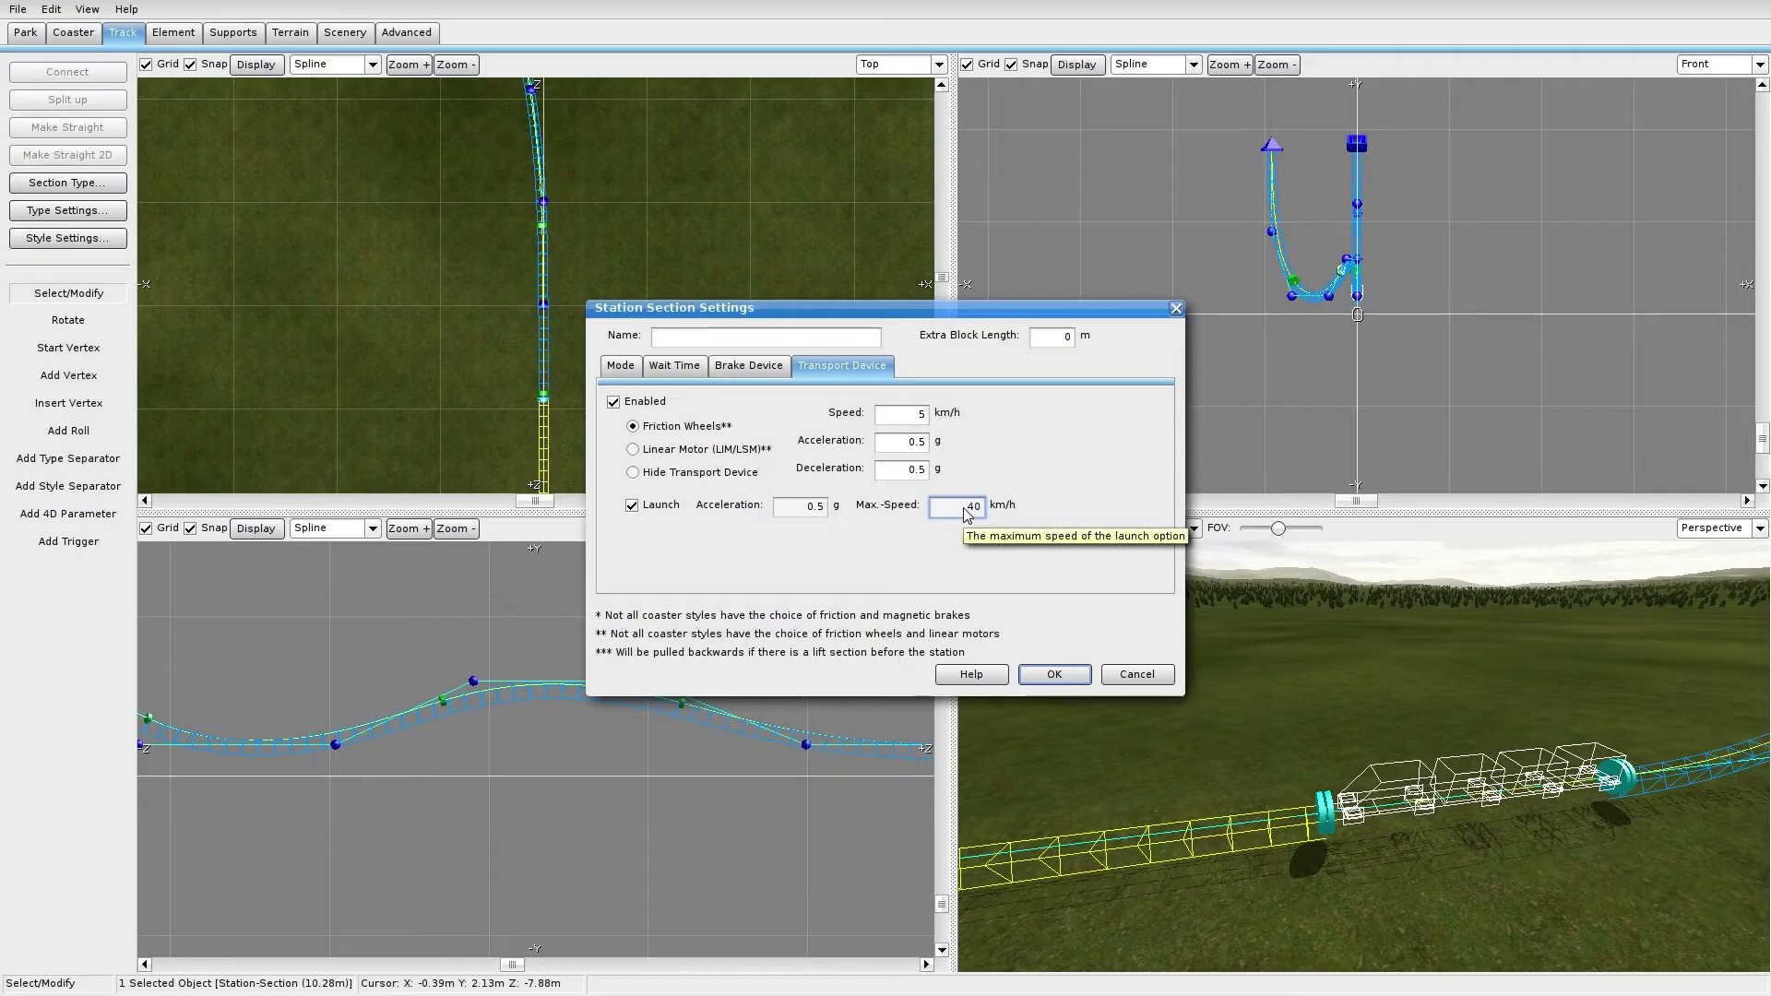
pyautogui.click(1045, 668)
pyautogui.click(1051, 668)
# Step: Reapply No Lat. G-Force to the two roll points on the hill
pyautogui.moveTo(1163, 685); pyautogui.dragTo(1224, 664, button='right')
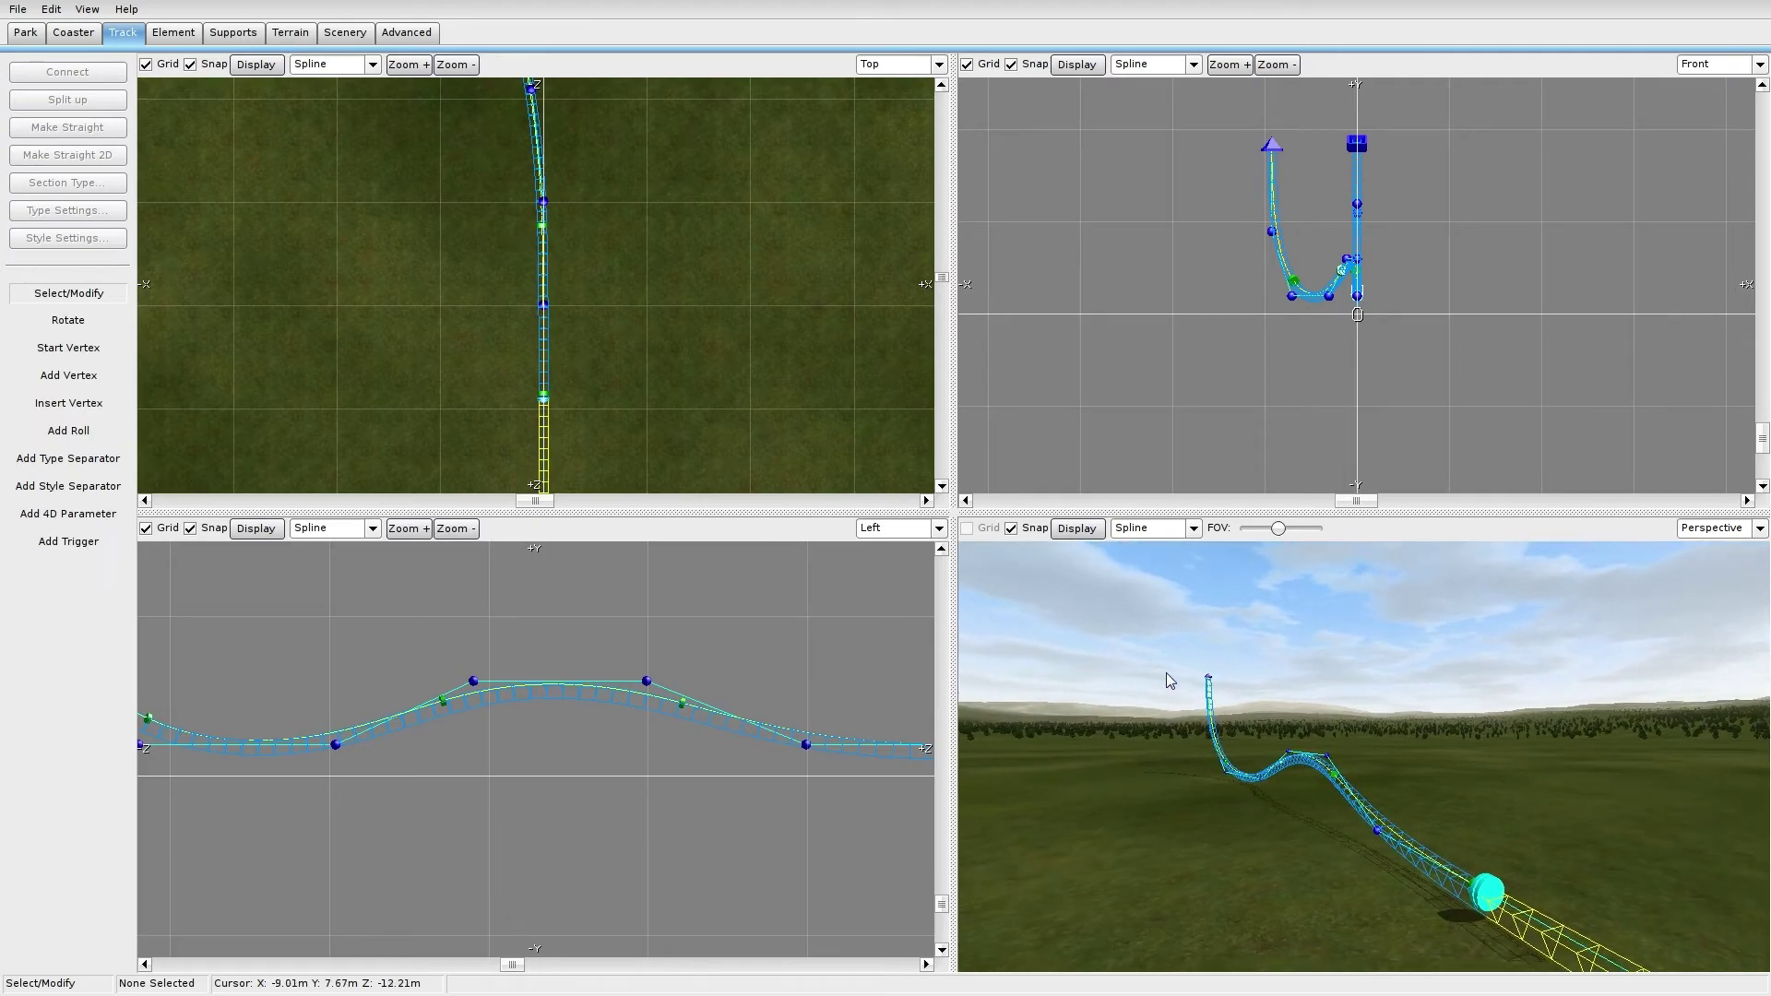
pyautogui.doubleClick(682, 701)
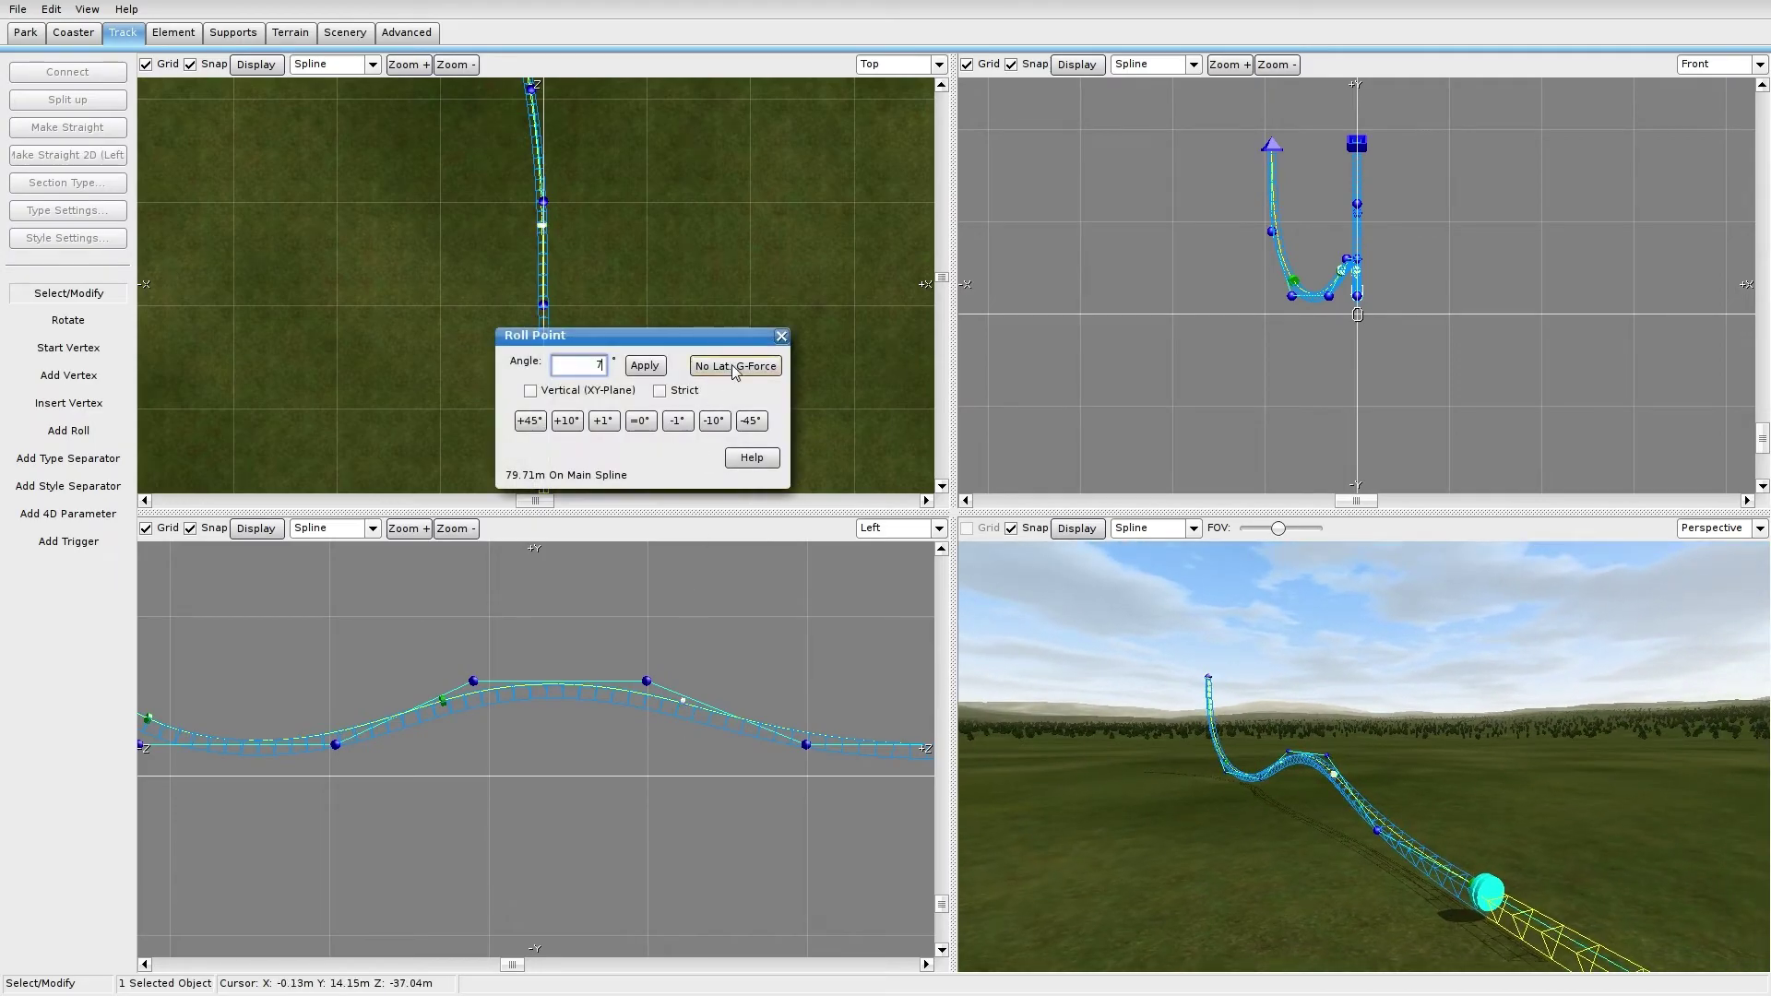
pyautogui.click(443, 699)
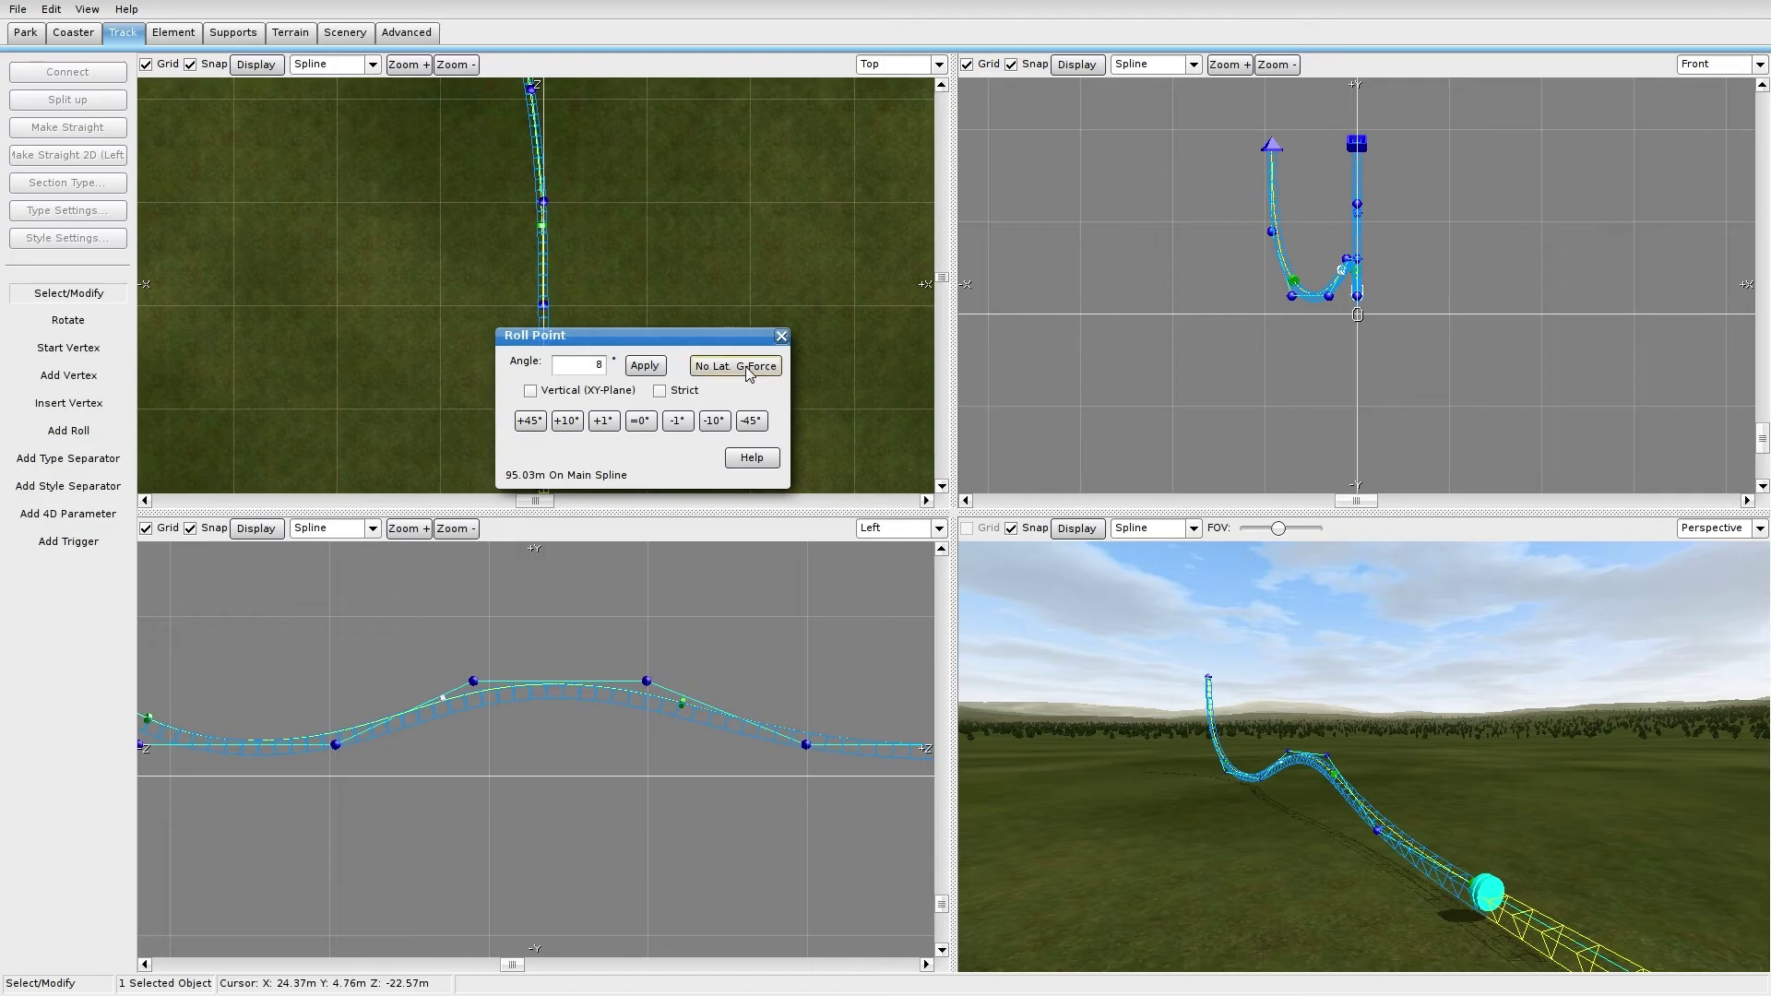
pyautogui.click(781, 336)
pyautogui.moveTo(779, 340); pyautogui.dragTo(706, 282, button='right')
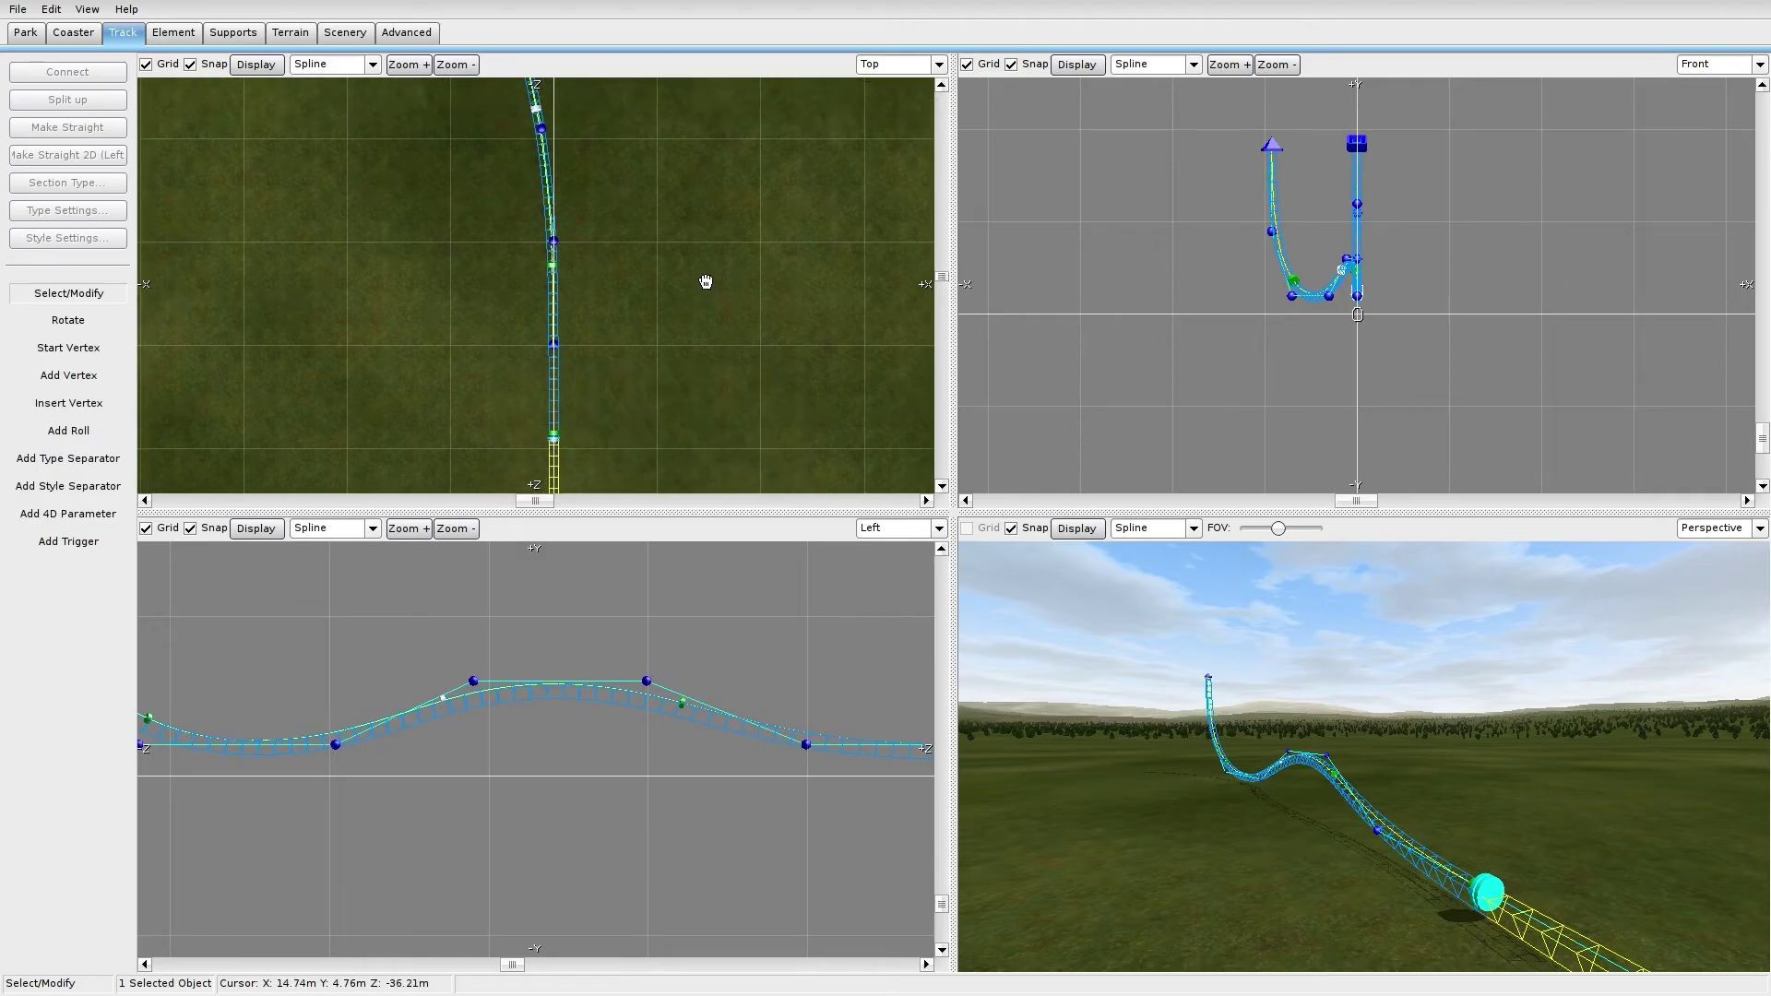
pyautogui.doubleClick(551, 265)
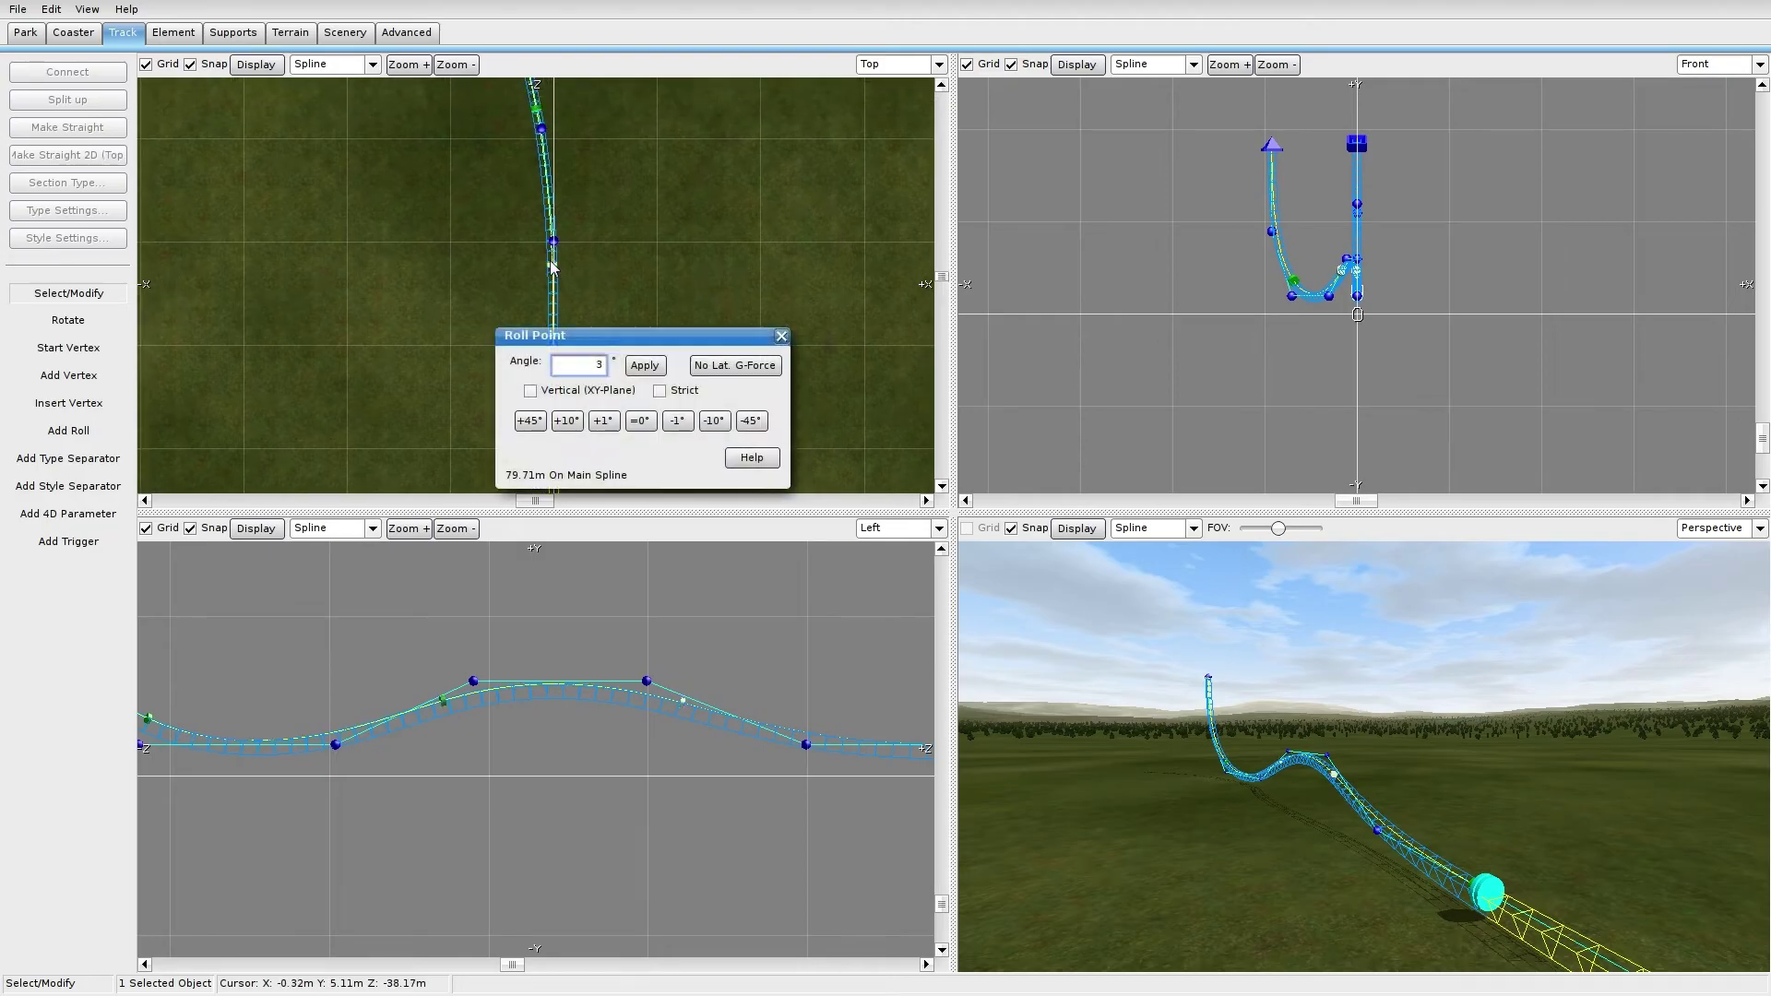
pyautogui.click(782, 336)
# Step: Freeze the Serpant coaster to render its finished track and station building
pyautogui.moveTo(1282, 766); pyautogui.dragTo(1361, 775, button='right')
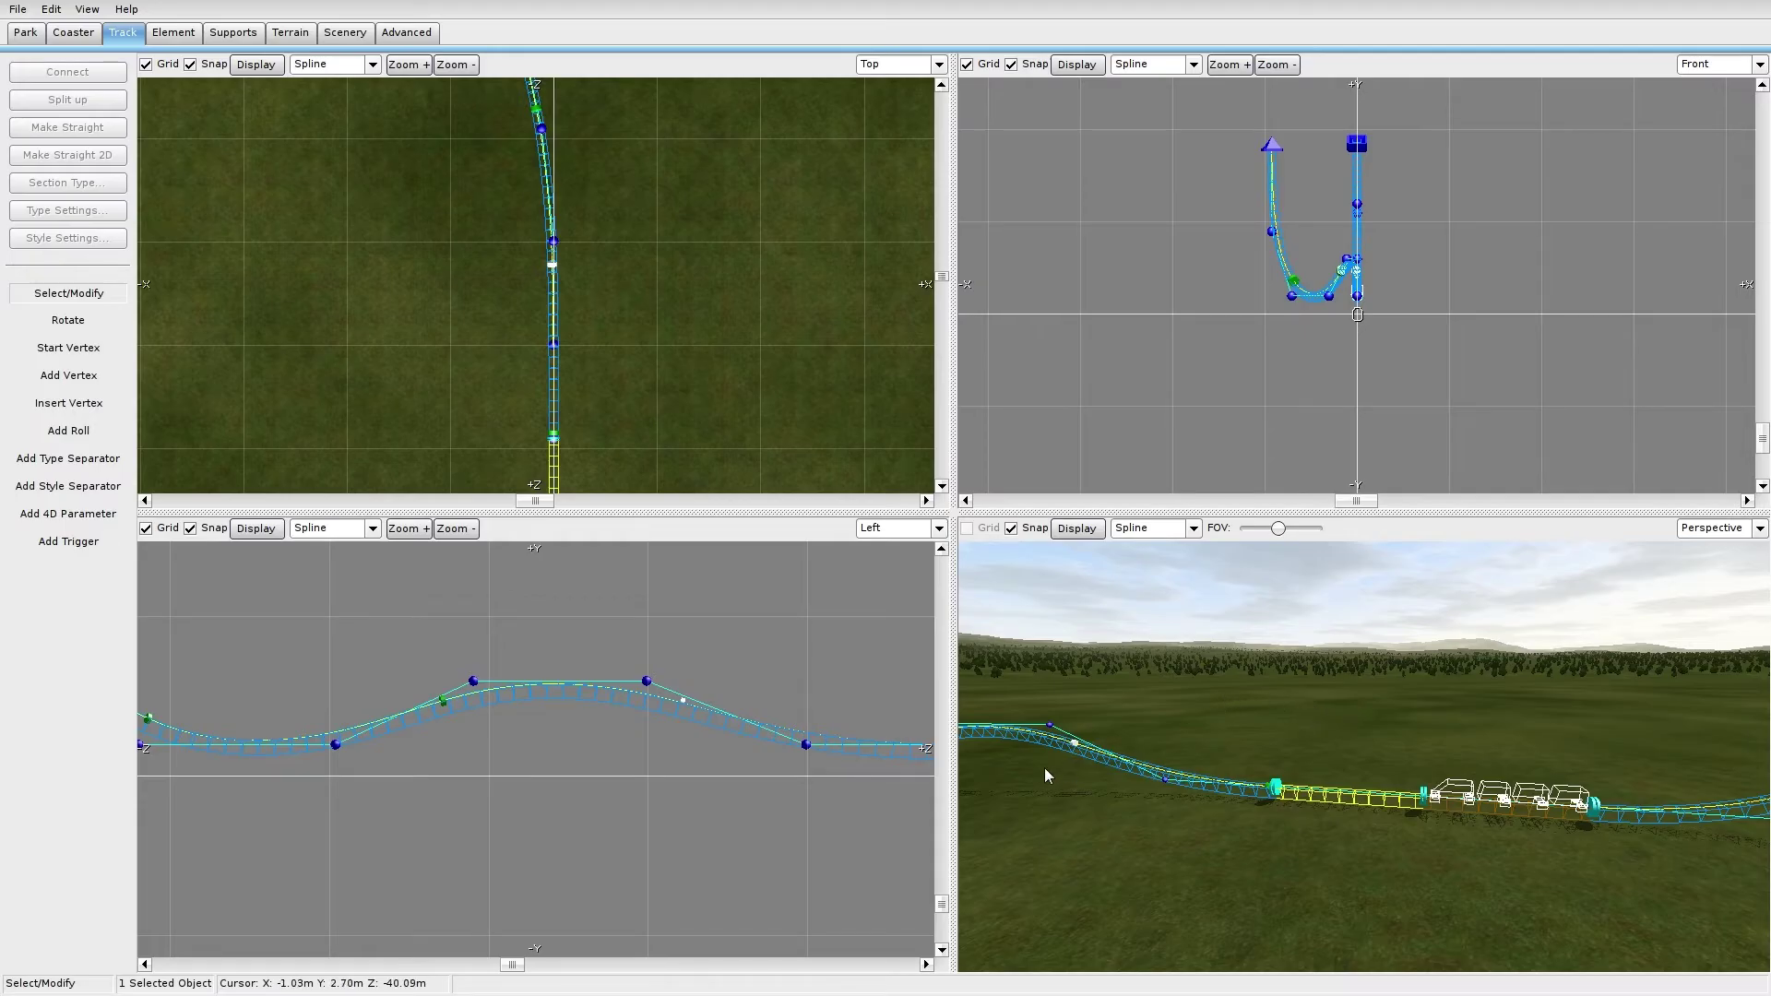
pyautogui.moveTo(1365, 694); pyautogui.dragTo(1347, 789, button='right')
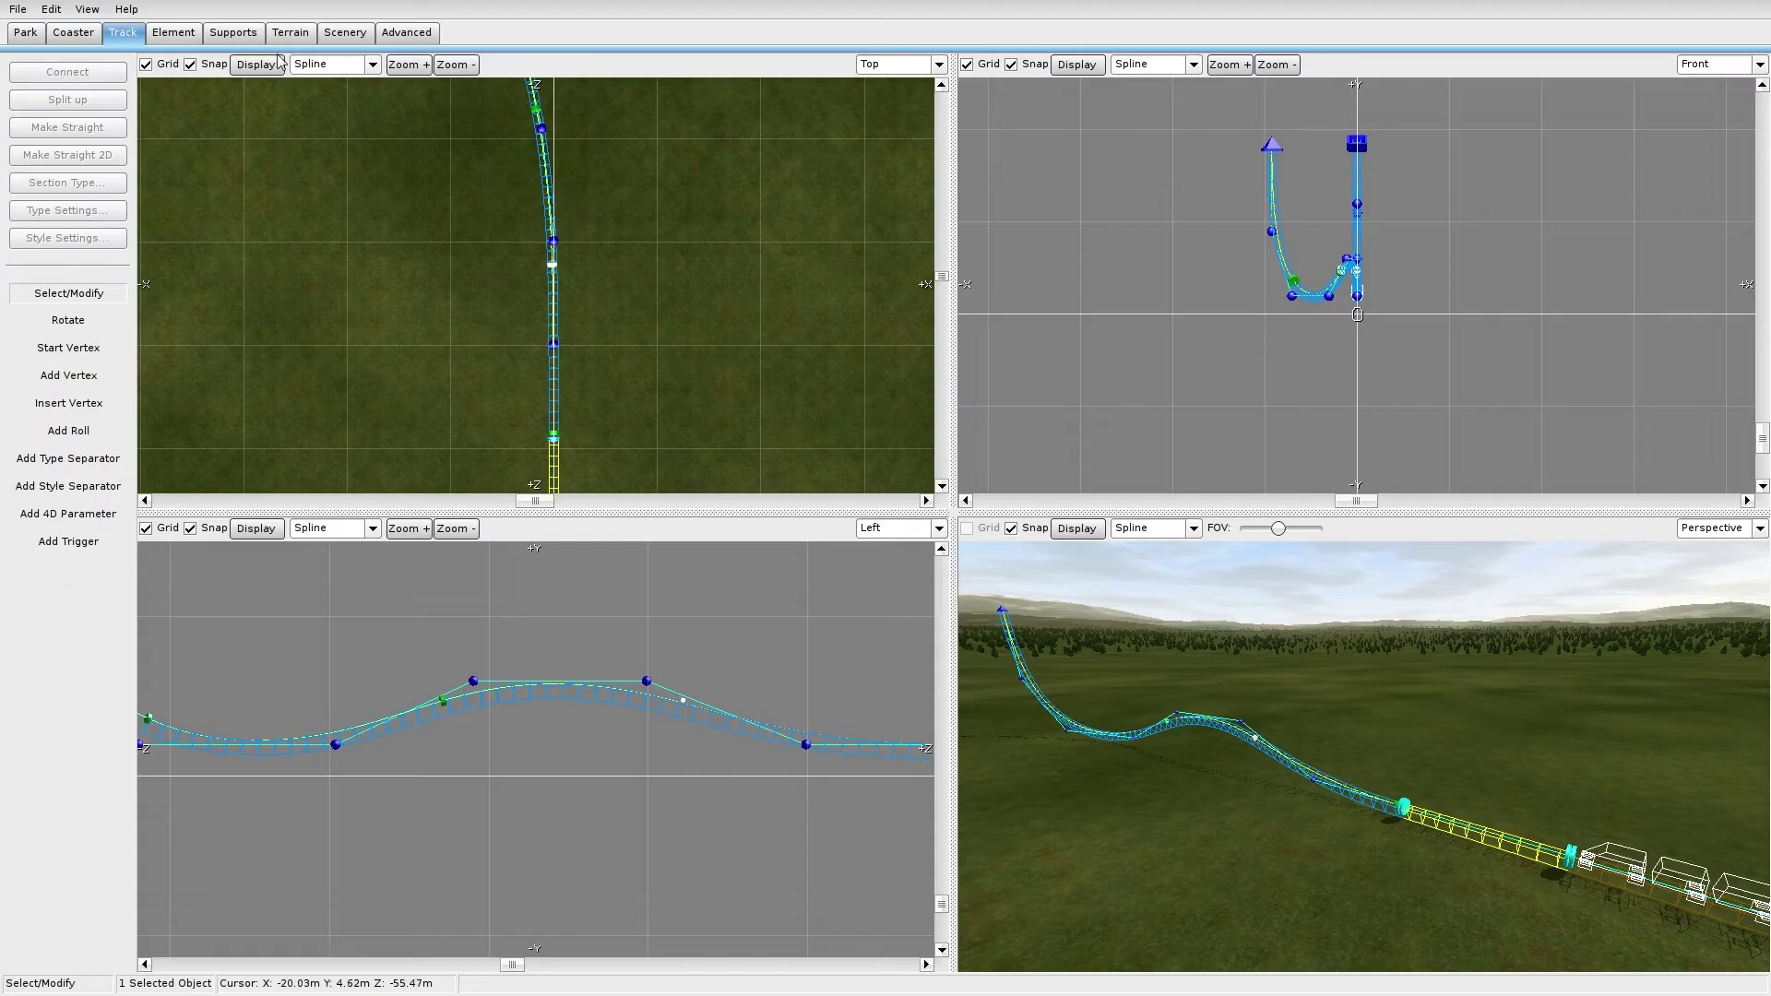
pyautogui.click(18, 9)
pyautogui.click(68, 171)
pyautogui.click(74, 35)
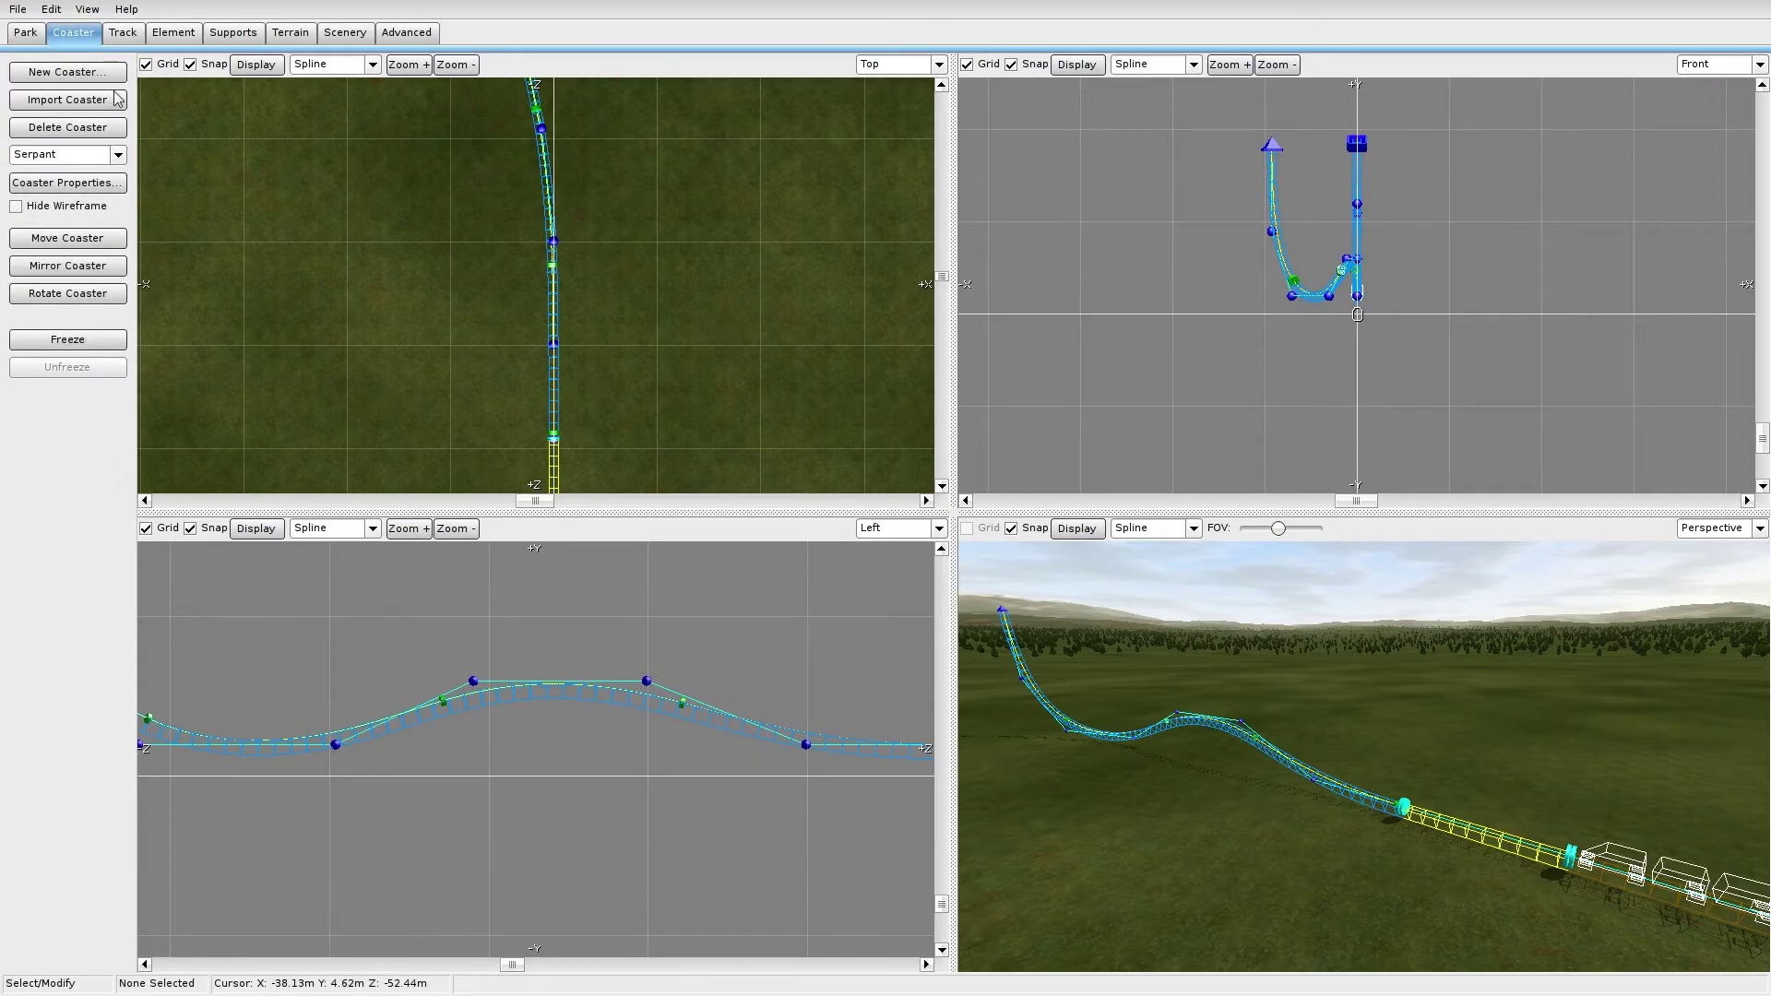
pyautogui.click(86, 338)
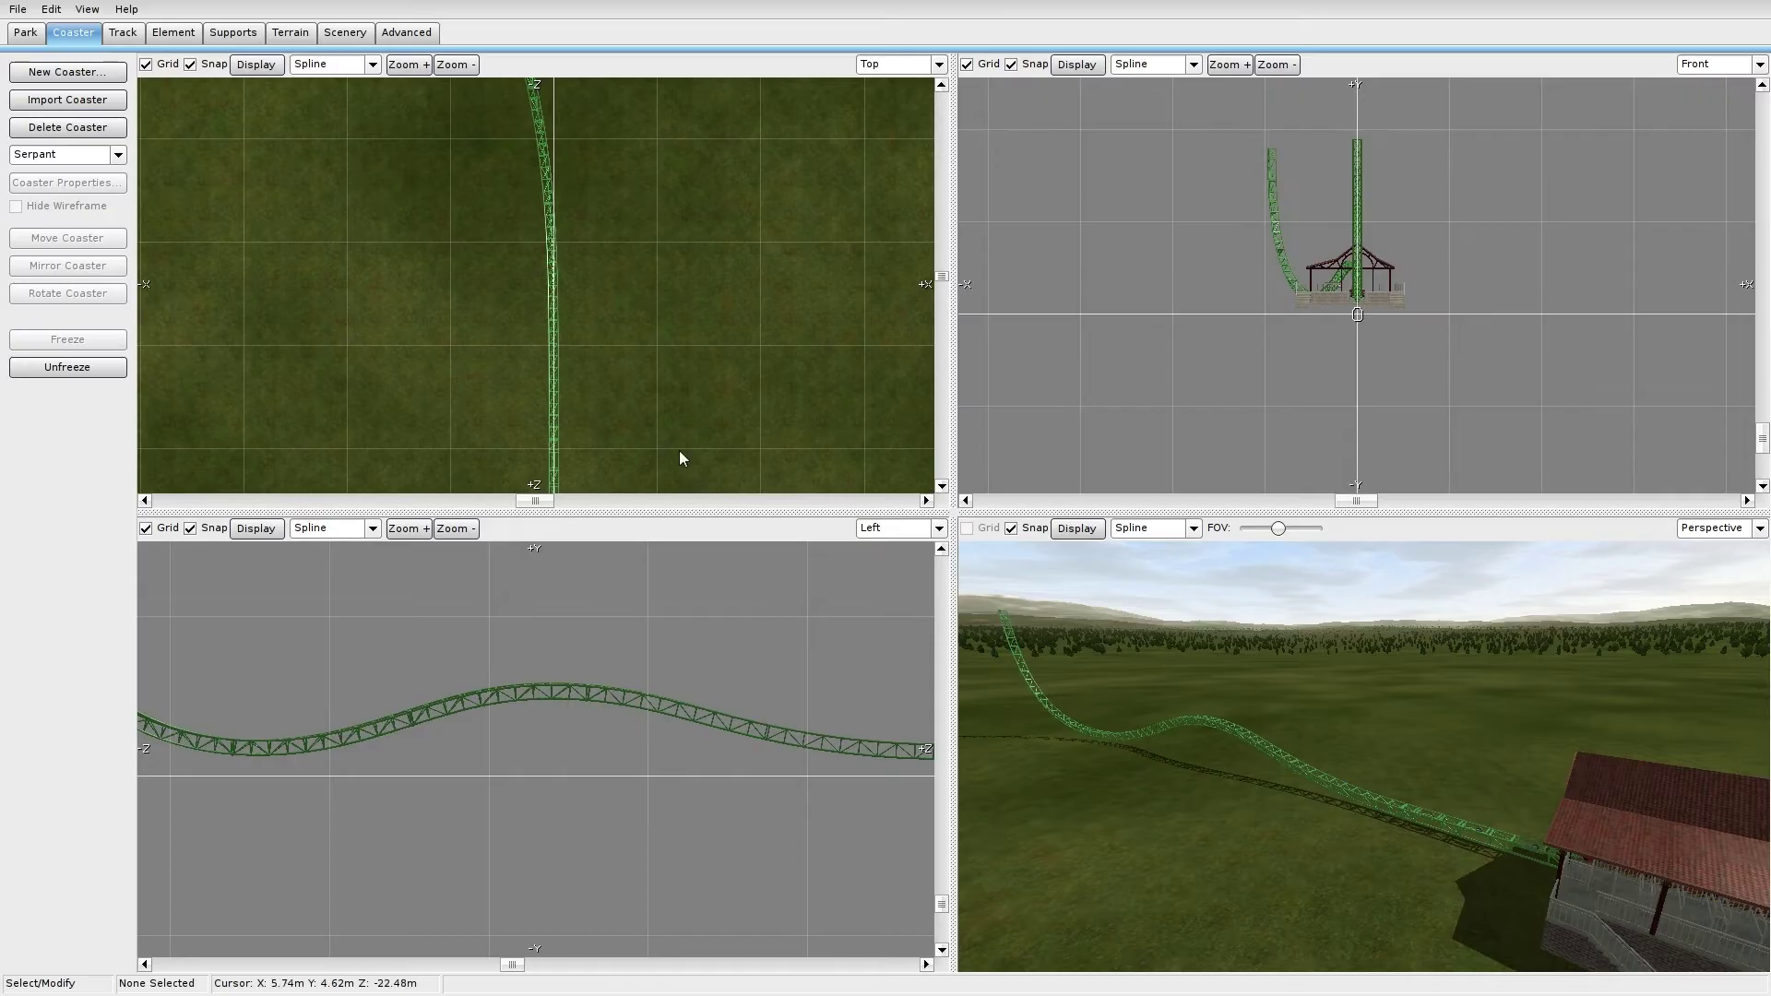
pyautogui.press('w')
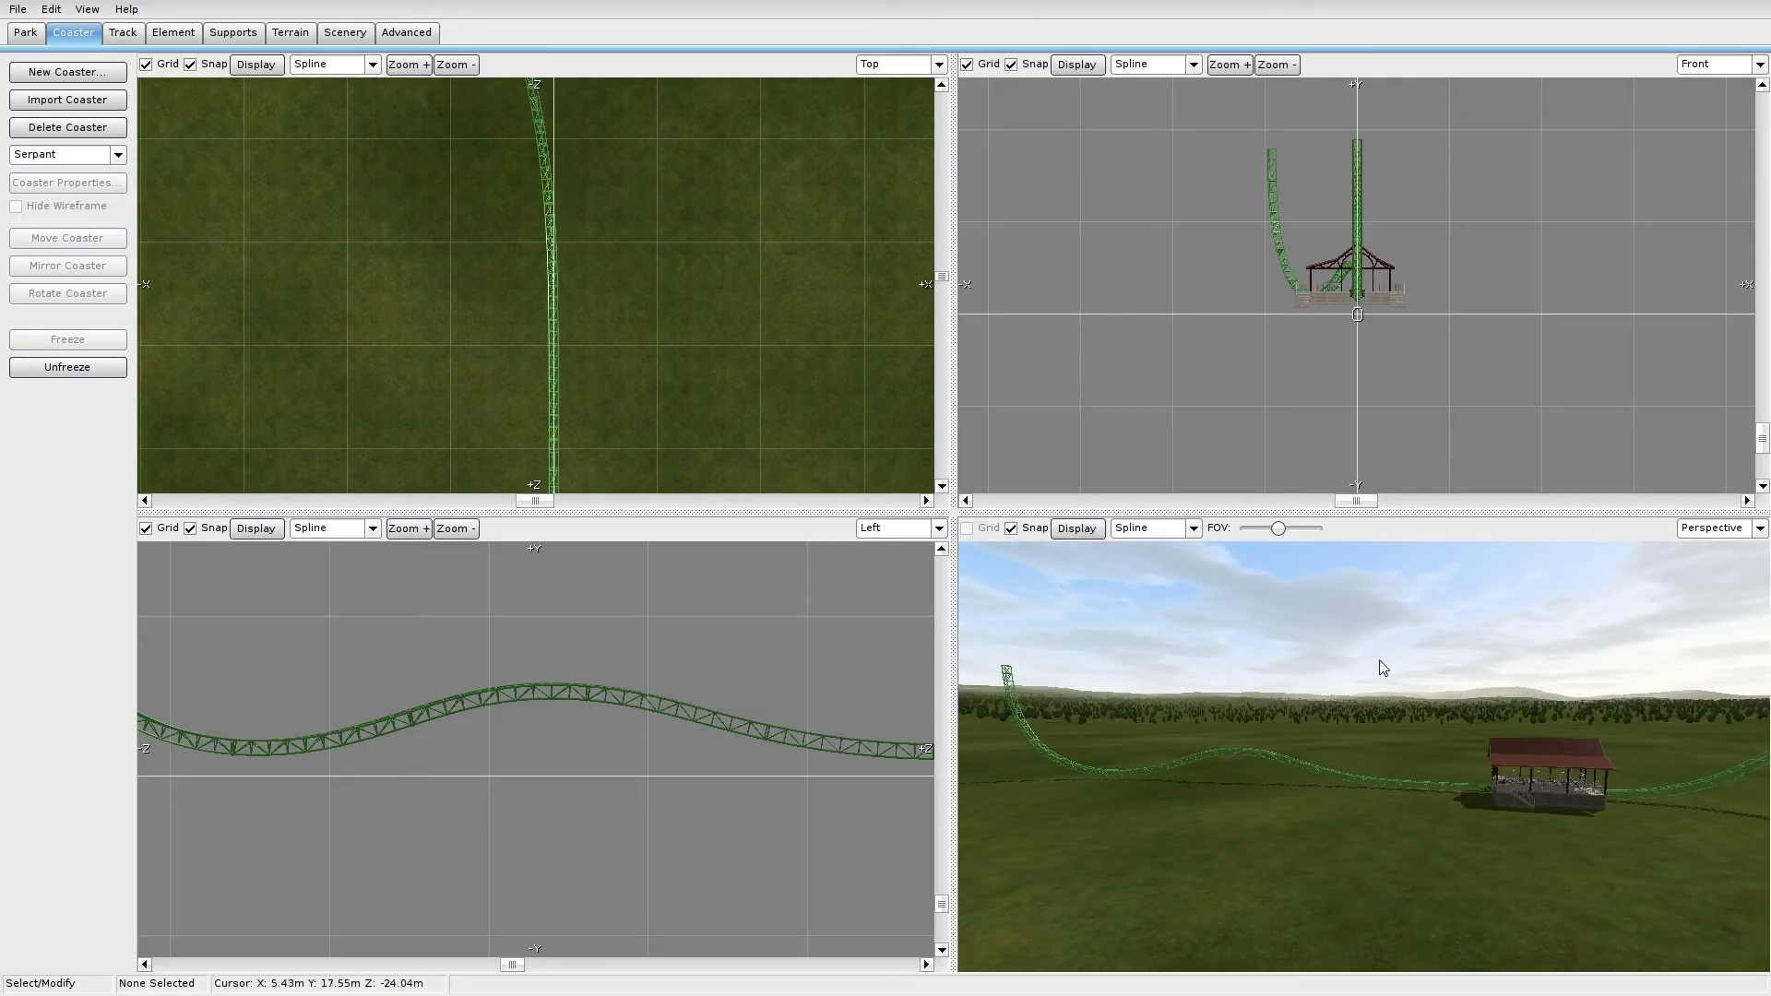
pyautogui.click(20, 9)
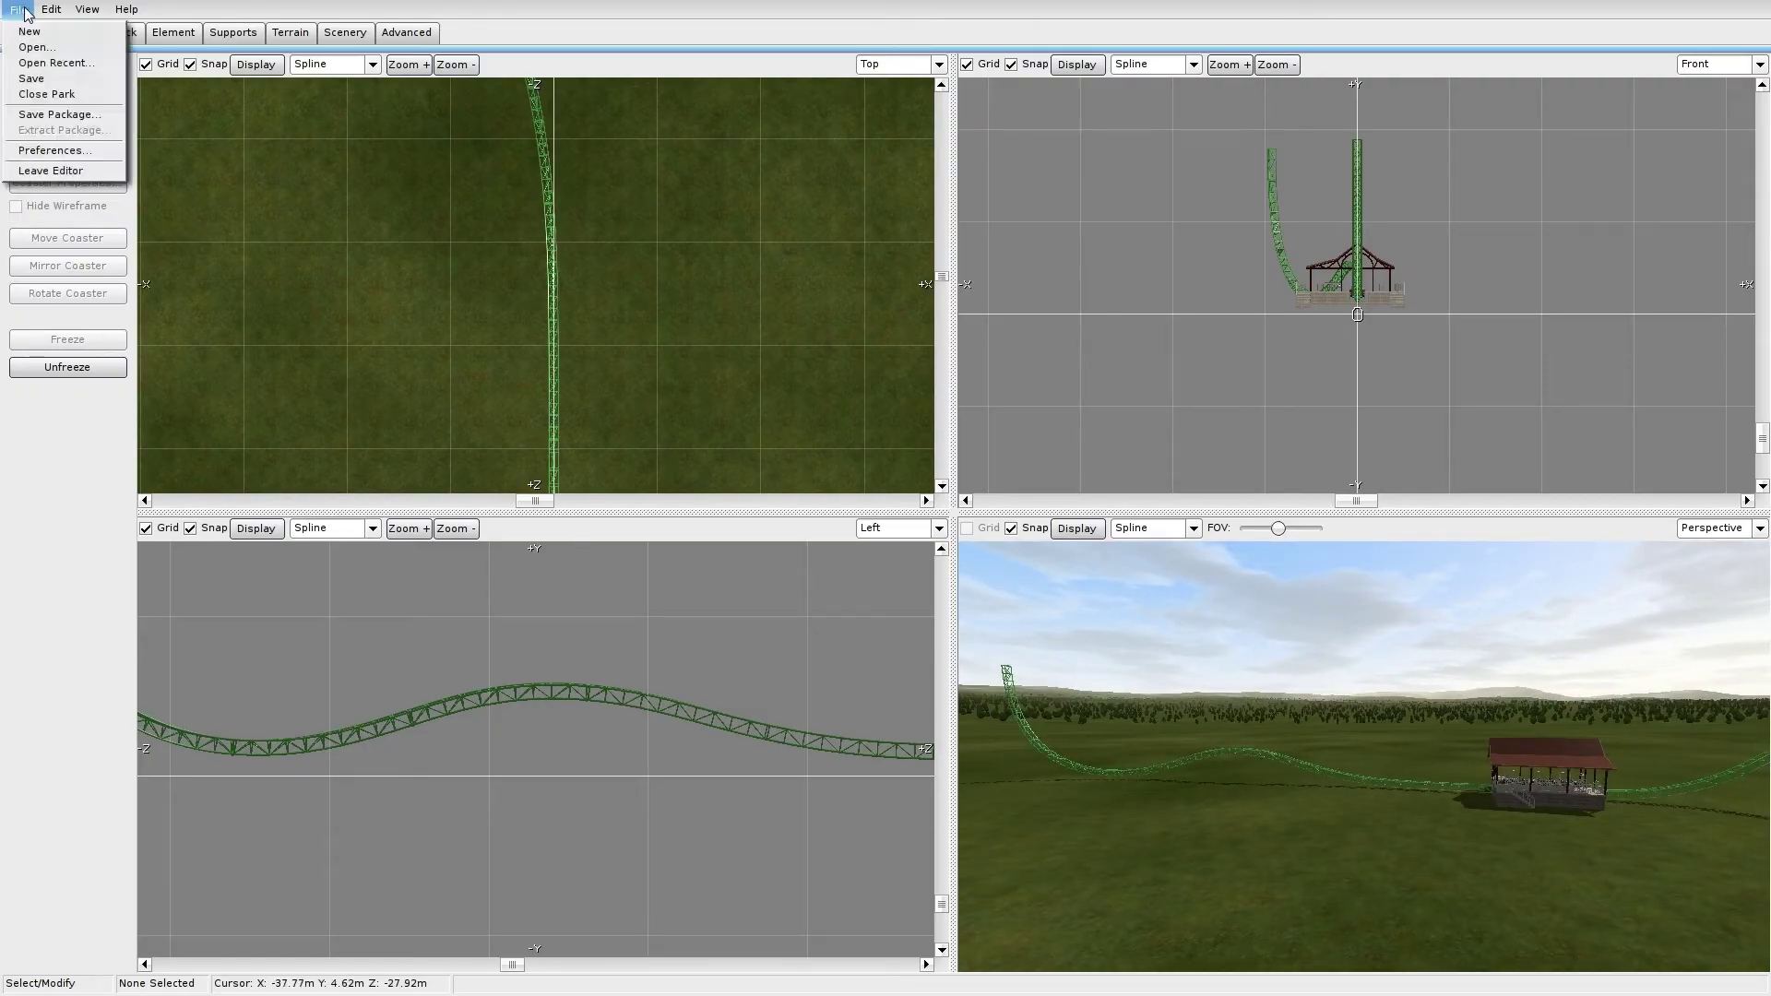
pyautogui.click(52, 169)
pyautogui.press('Escape')
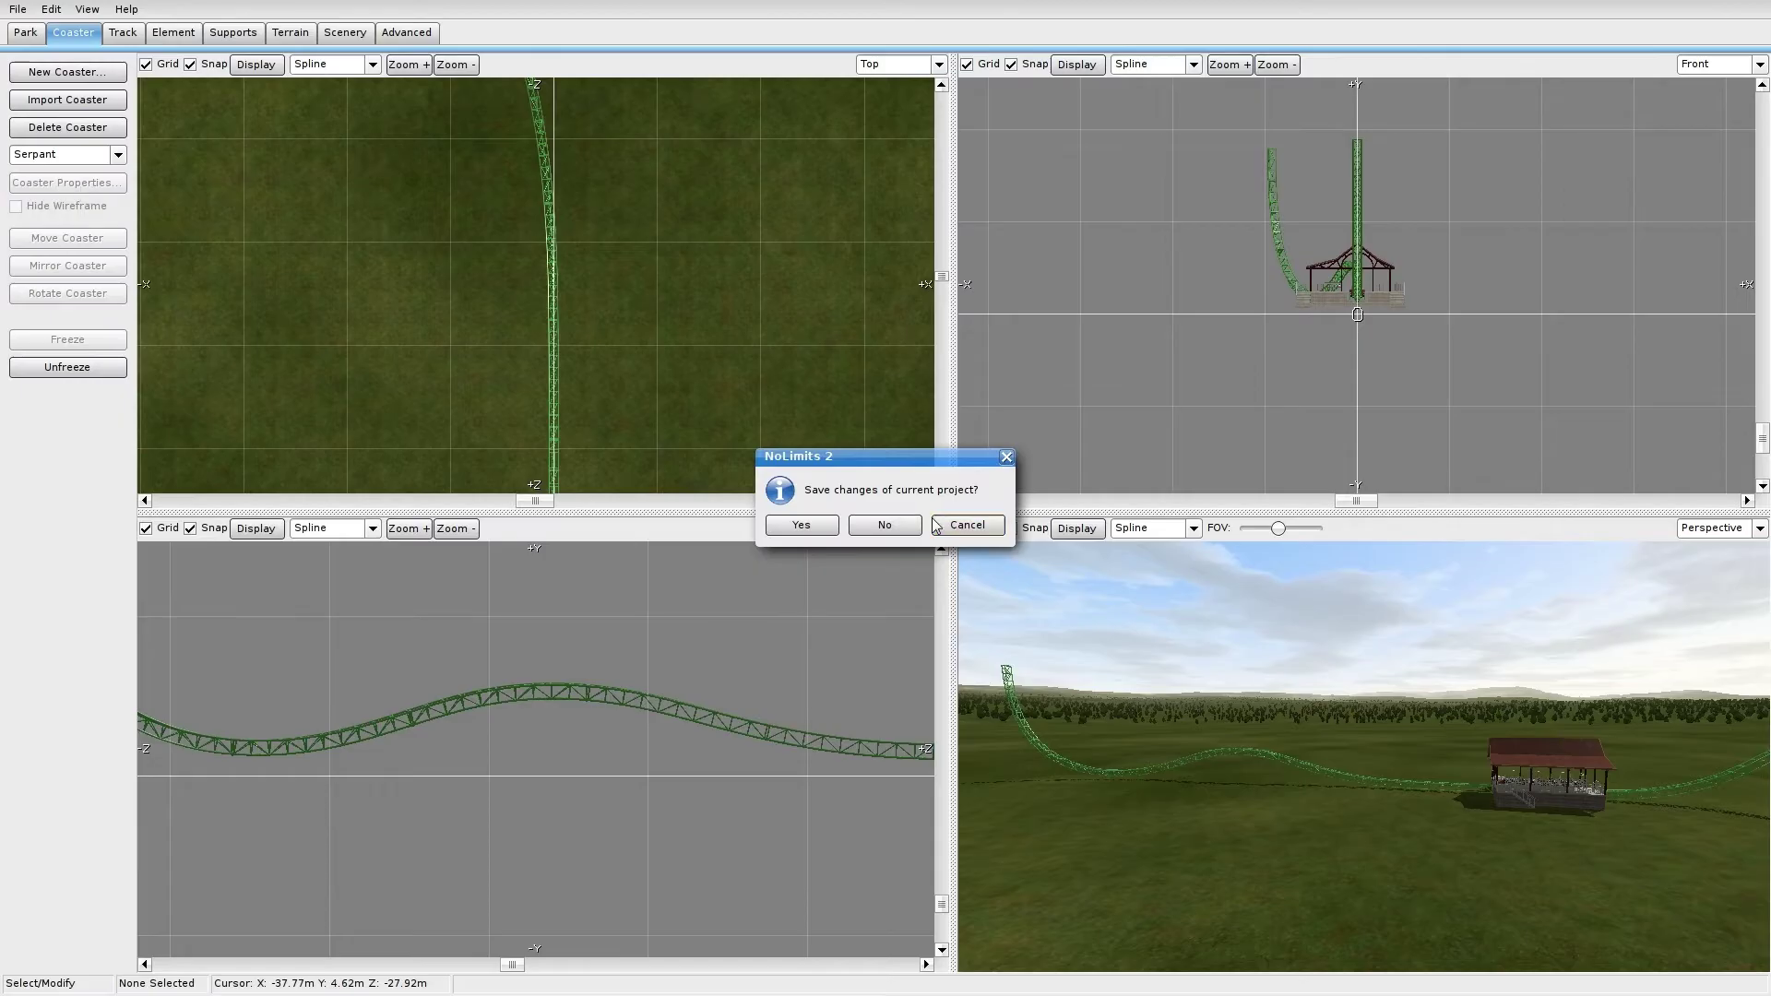
# Step: Leave the editor, saving the project's changes, and start the ride simulation
pyautogui.click(19, 10)
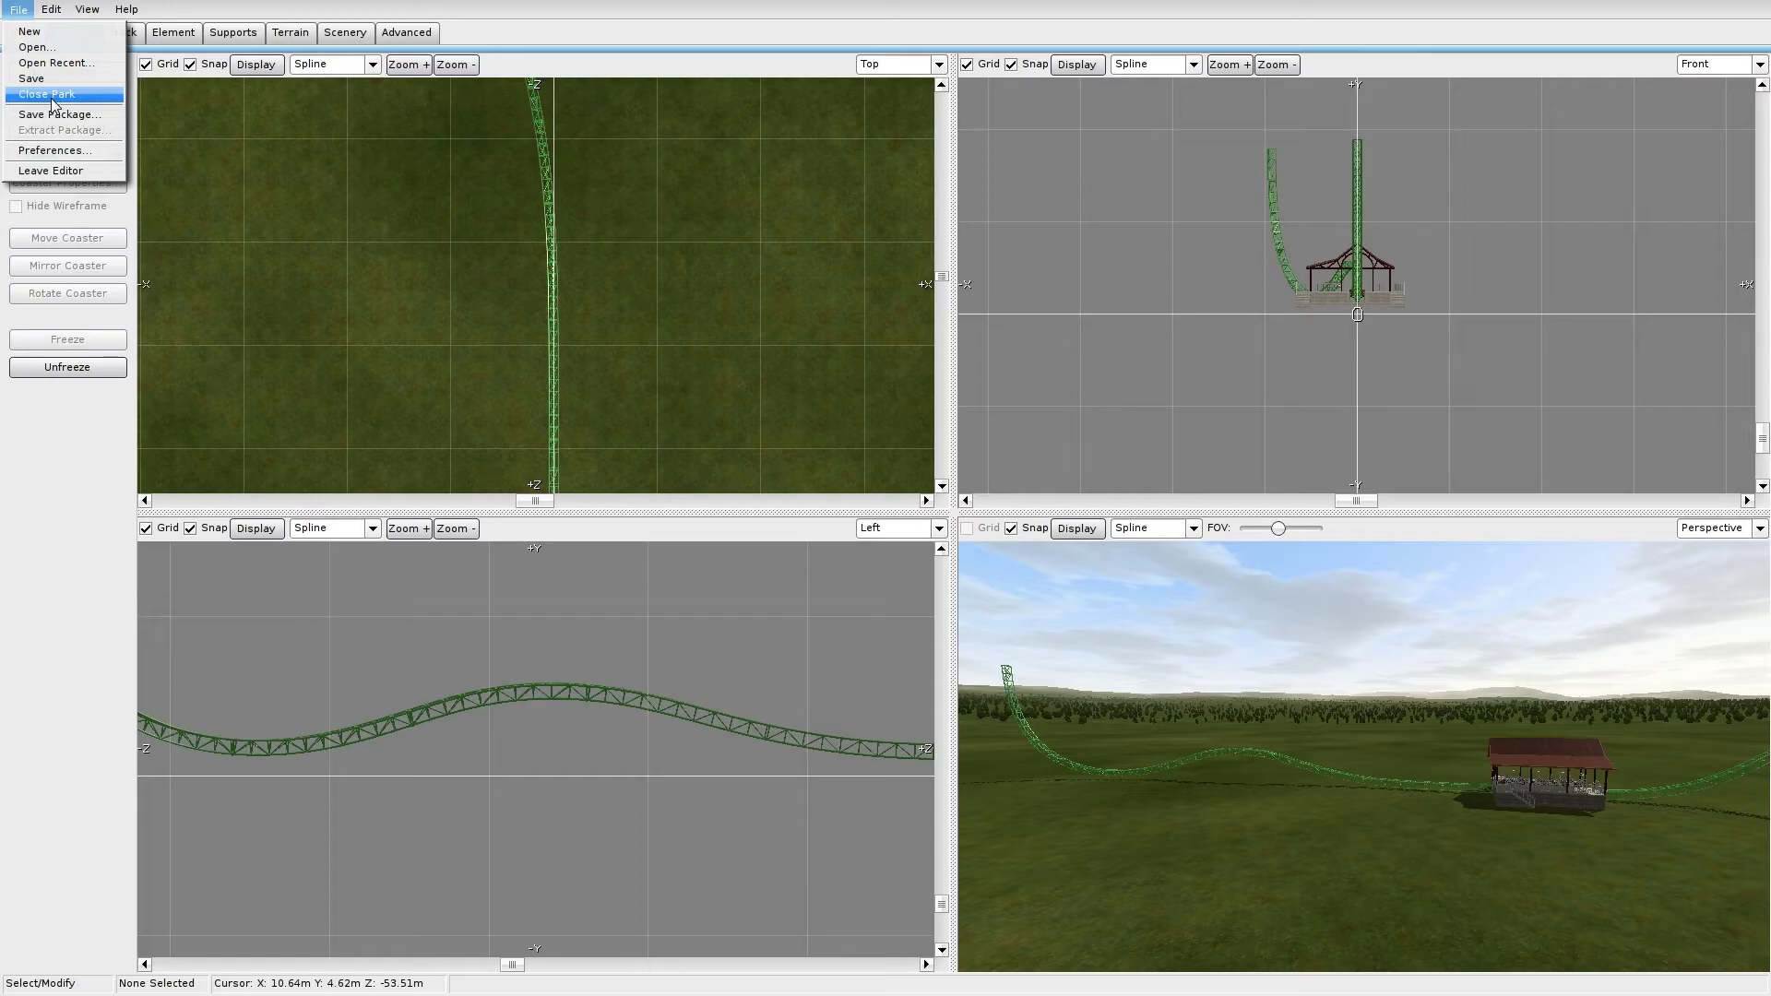
pyautogui.click(58, 172)
pyautogui.click(821, 530)
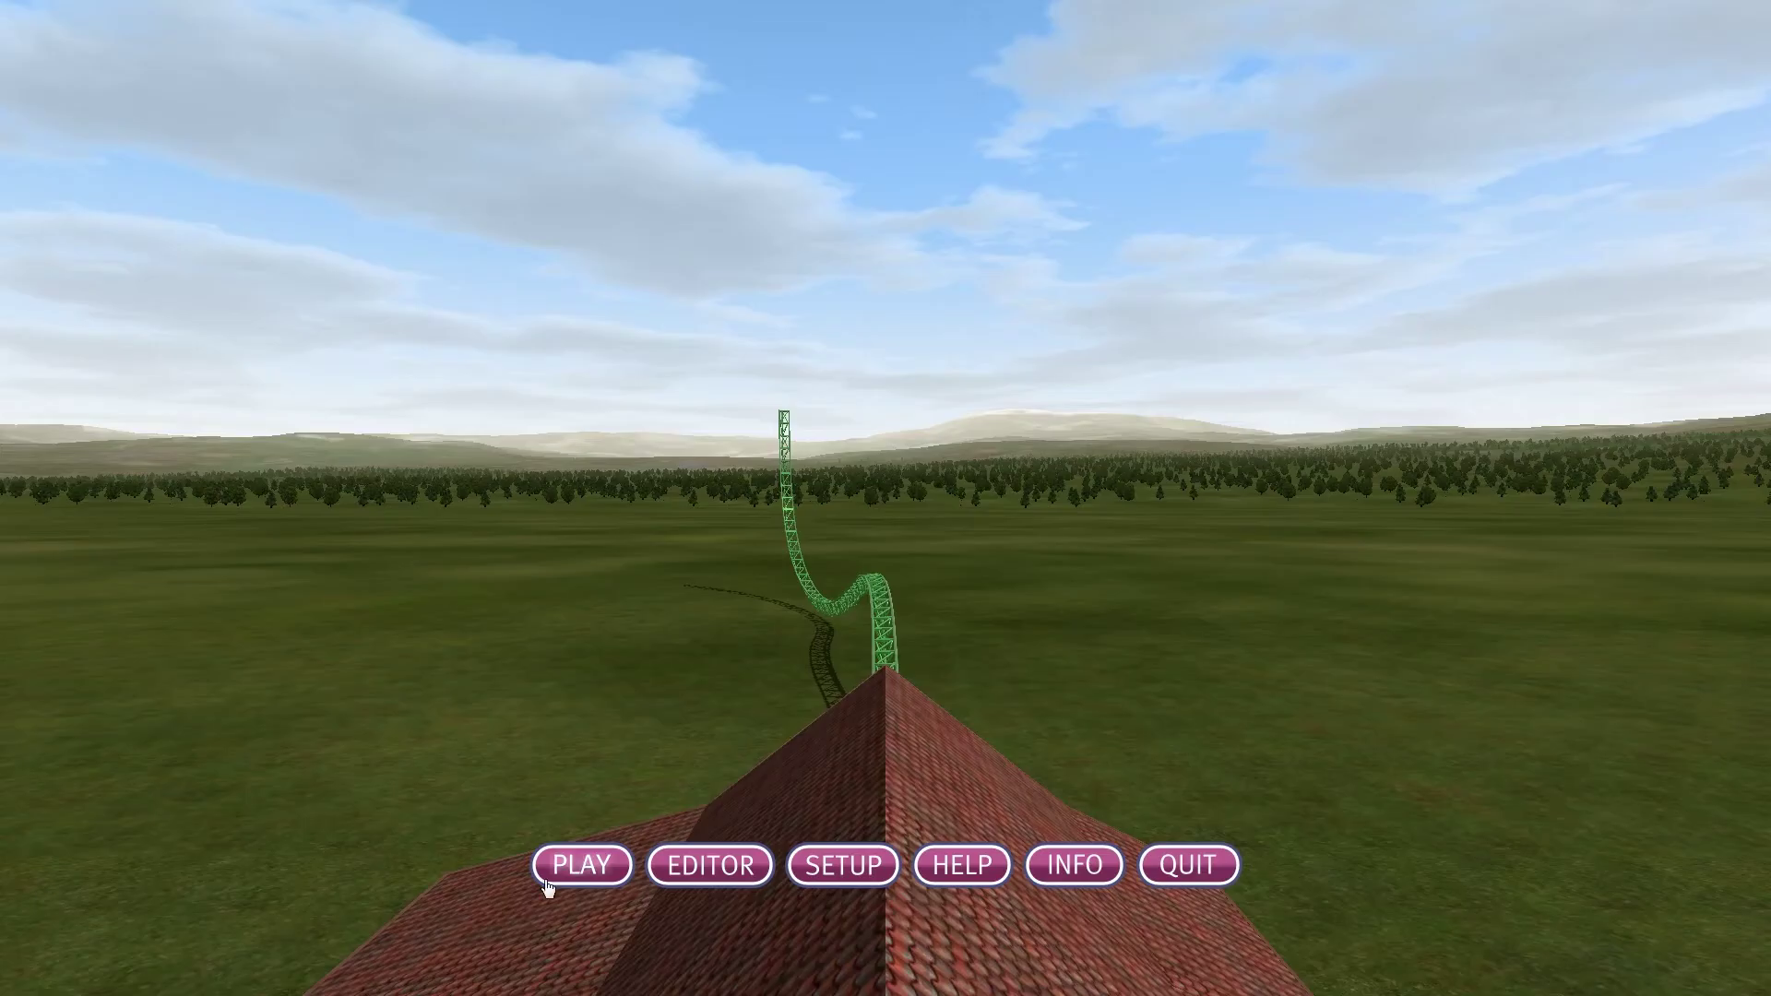
pyautogui.click(581, 867)
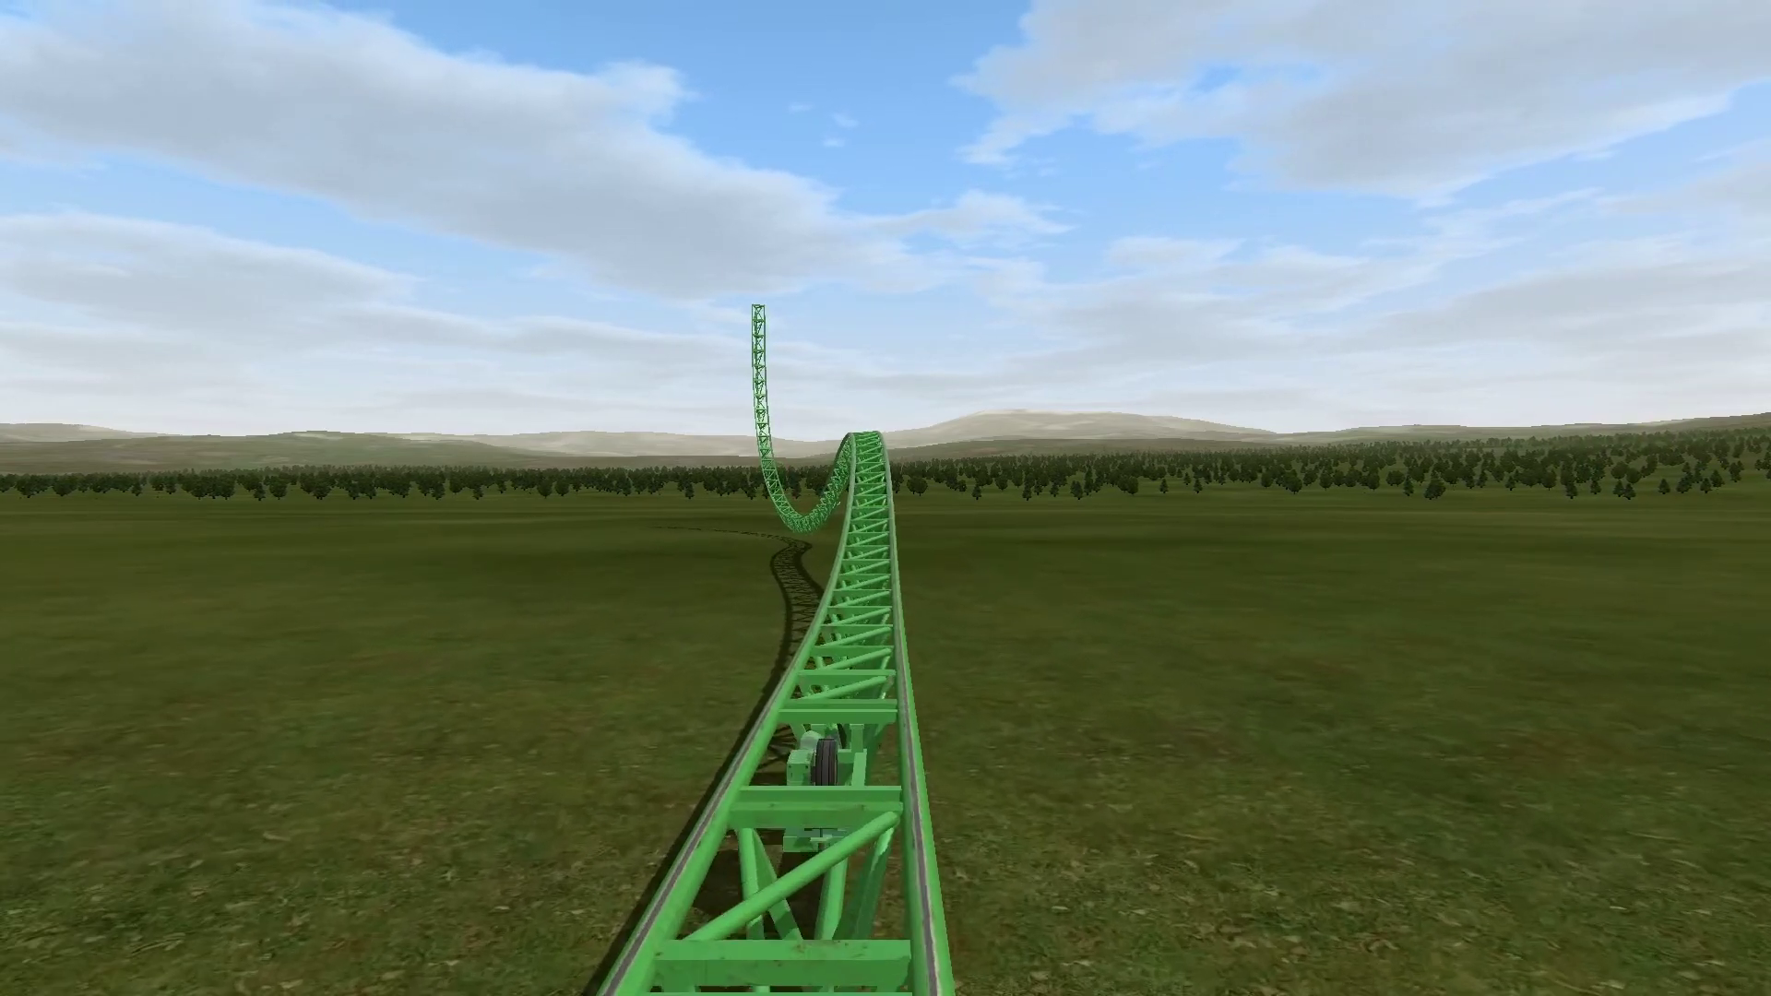
# Step: Watch the train's run from the on-board and outside views with the speed and G-force information displayed
pyautogui.press('i')
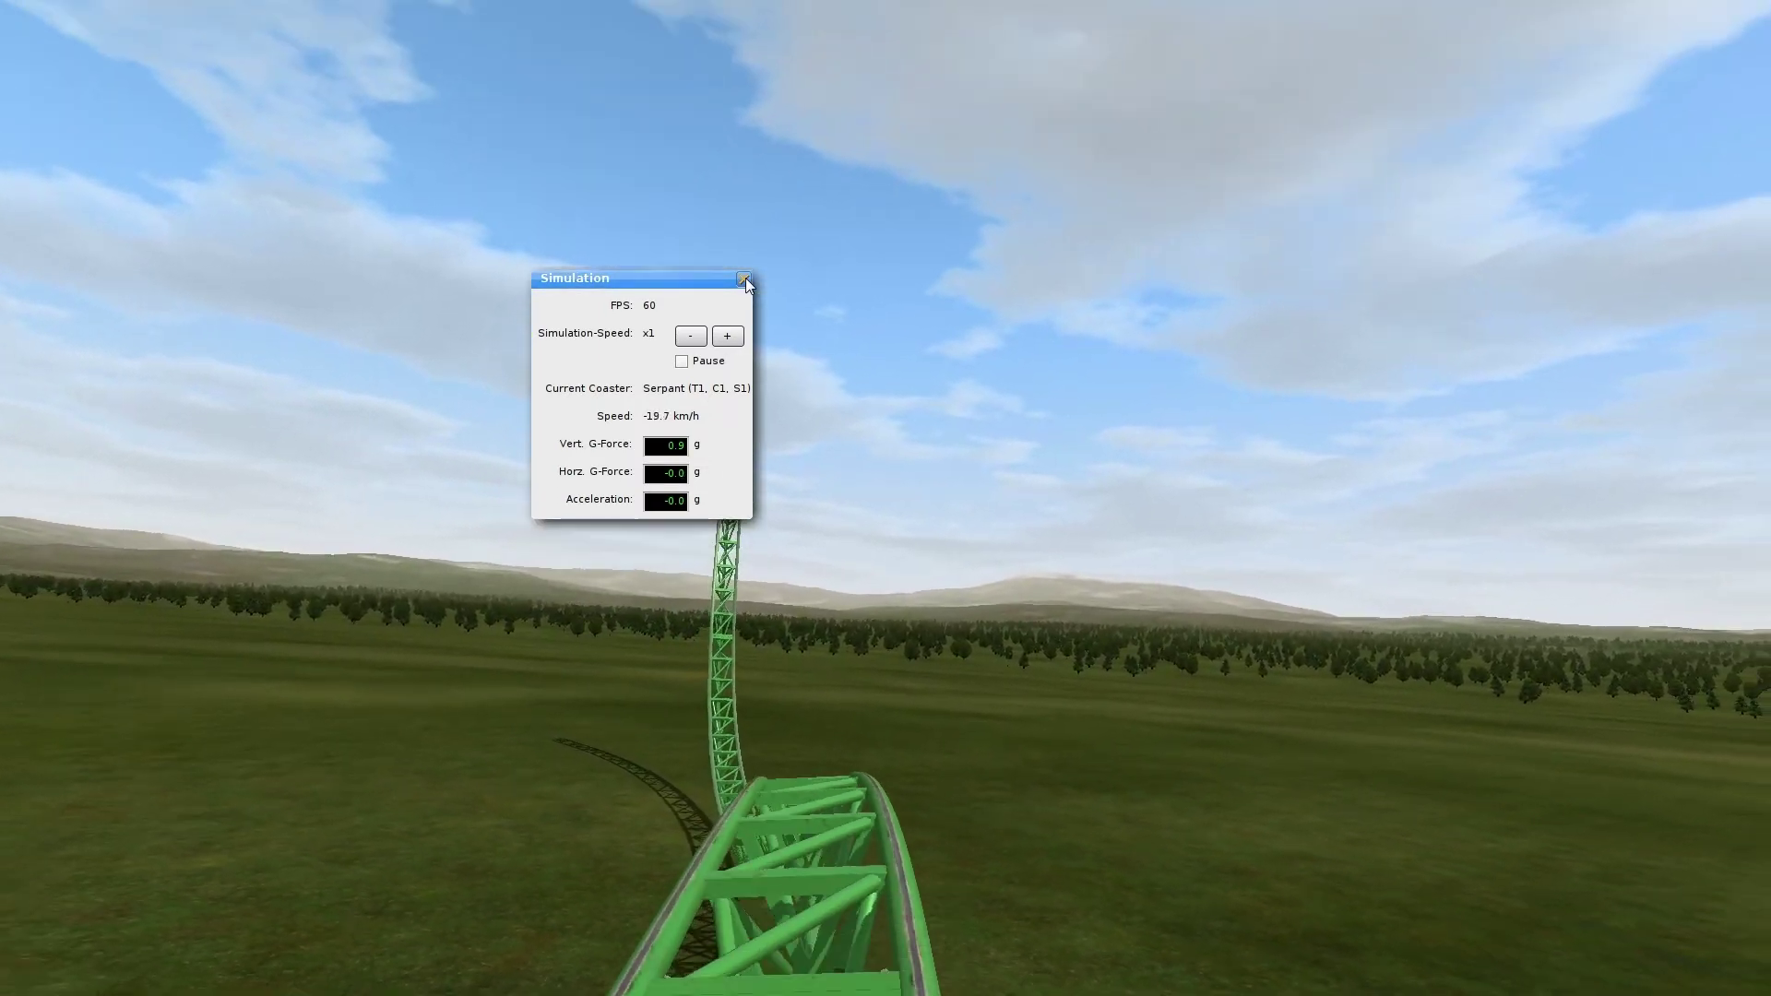
pyautogui.click(744, 278)
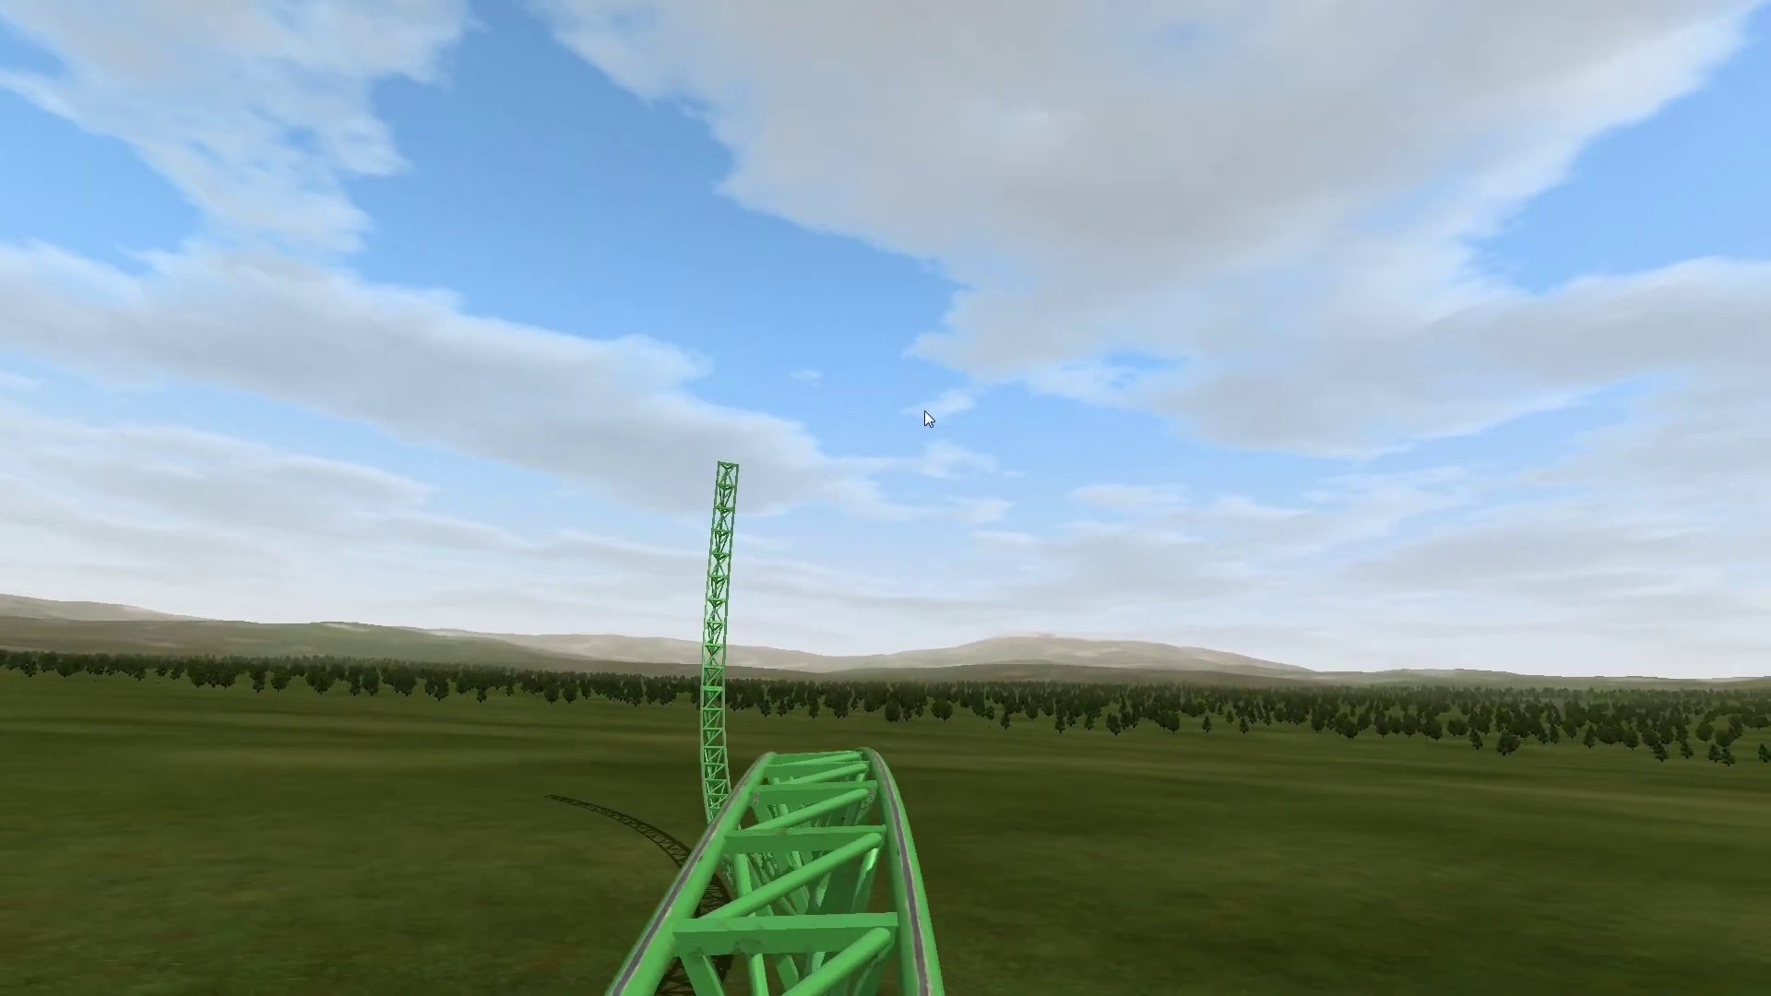
pyautogui.press('F2')
pyautogui.moveTo(925, 412); pyautogui.dragTo(830, 406)
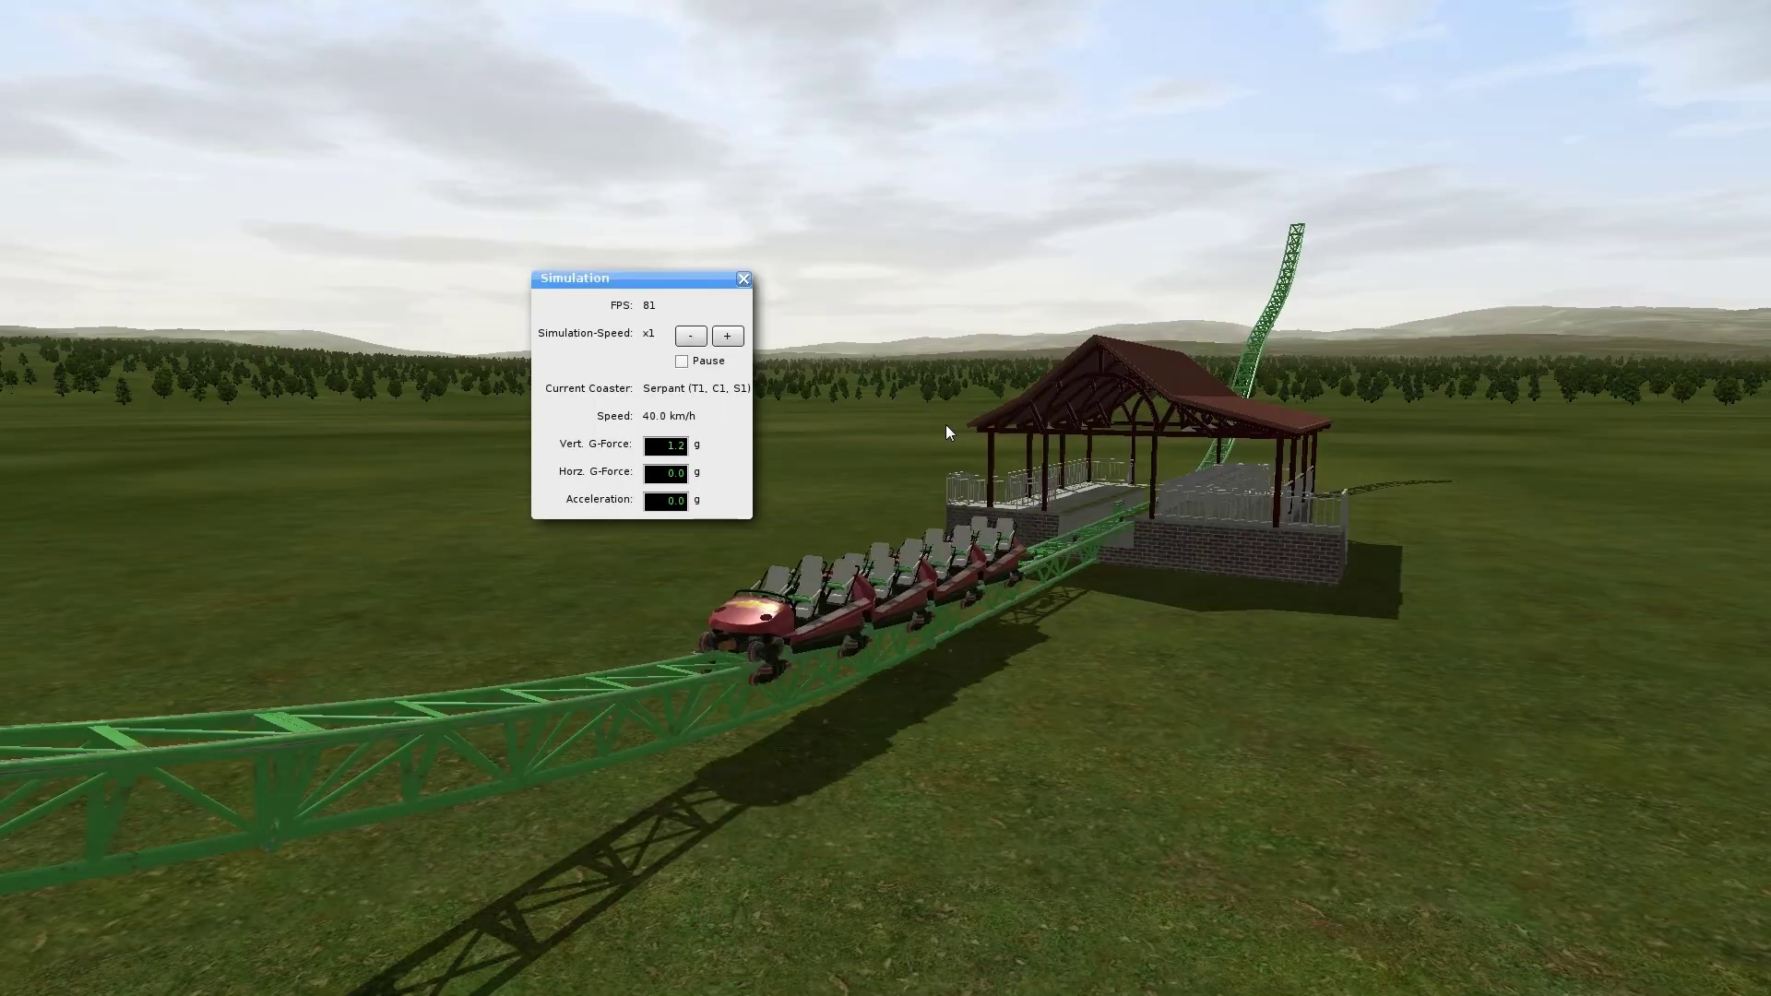
pyautogui.moveTo(945, 424); pyautogui.dragTo(830, 388)
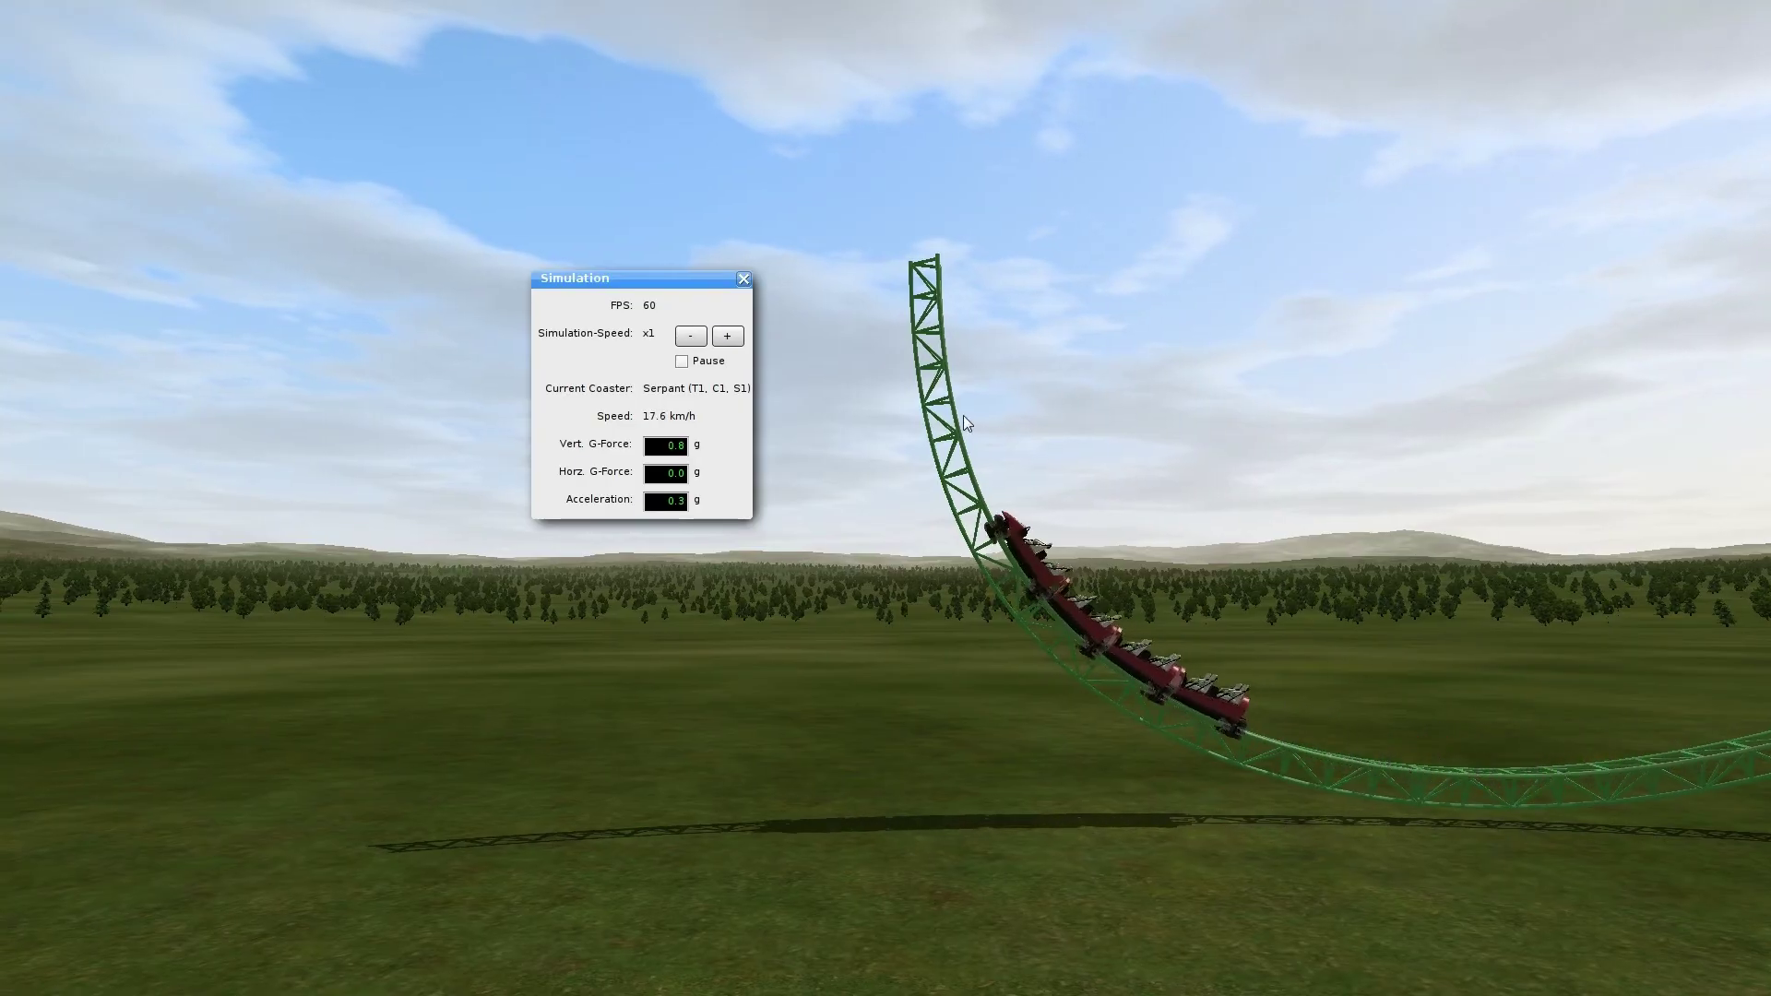
pyautogui.click(743, 279)
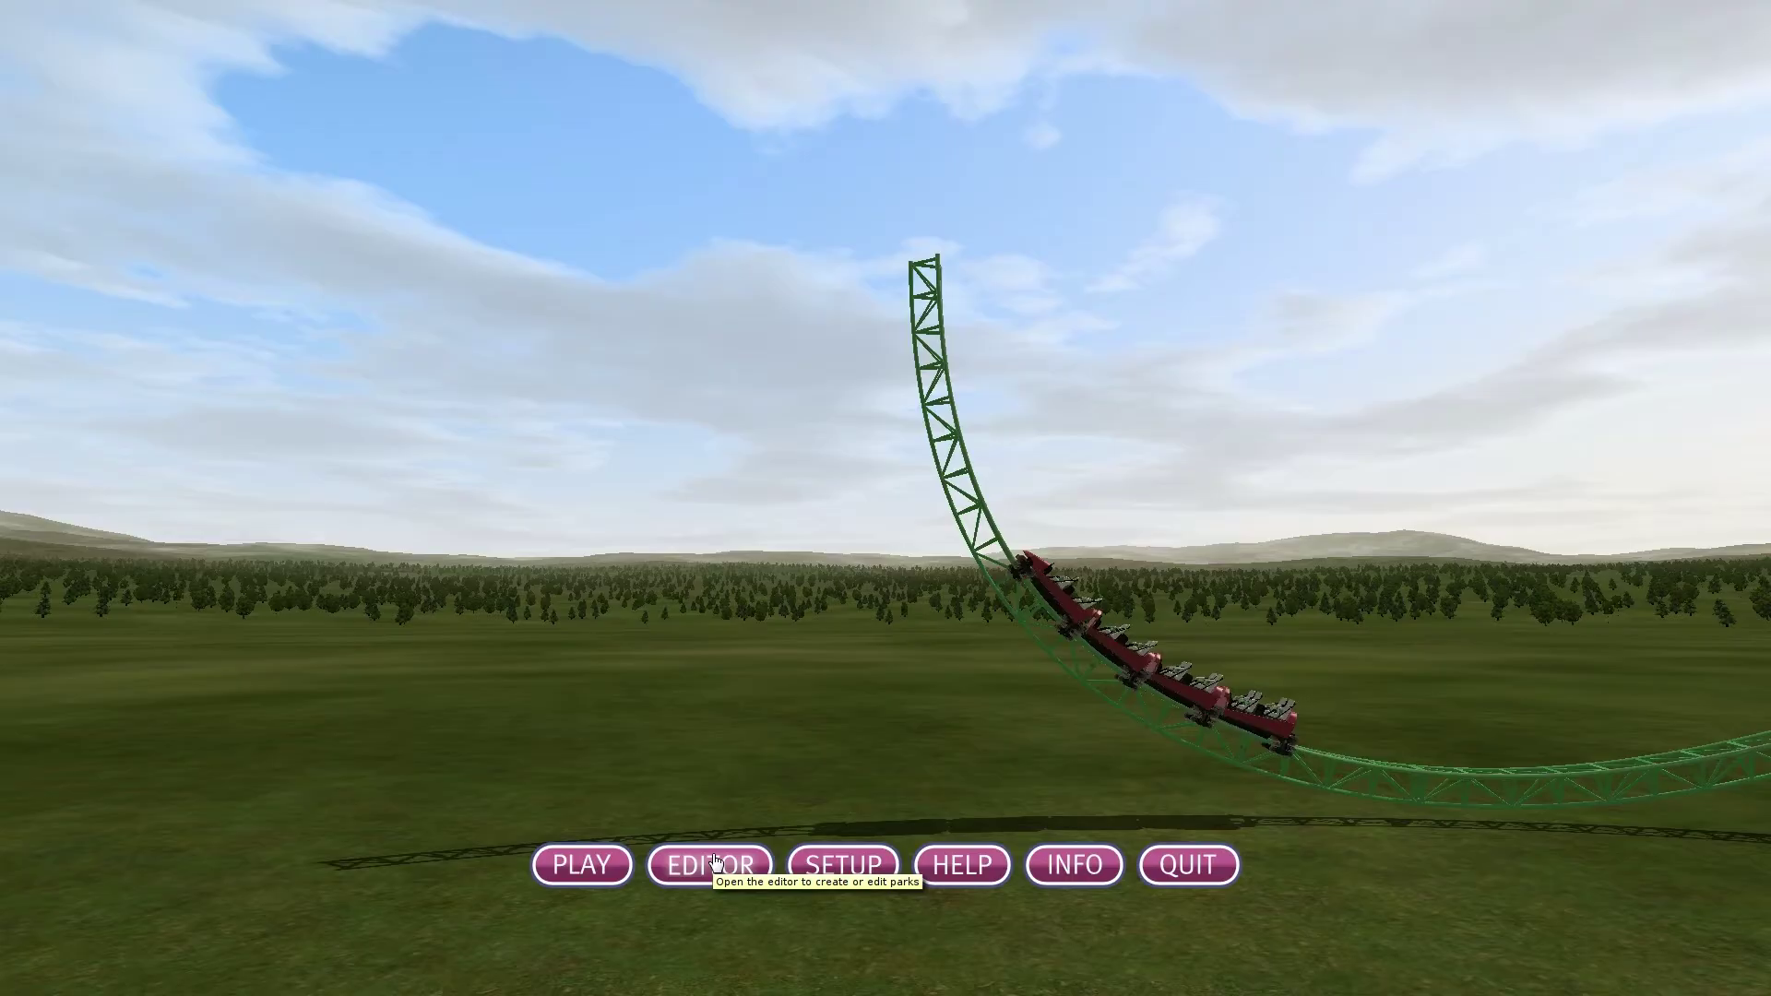
# Step: Return to the editor and unfreeze the Serpant coaster
pyautogui.click(661, 864)
pyautogui.click(86, 35)
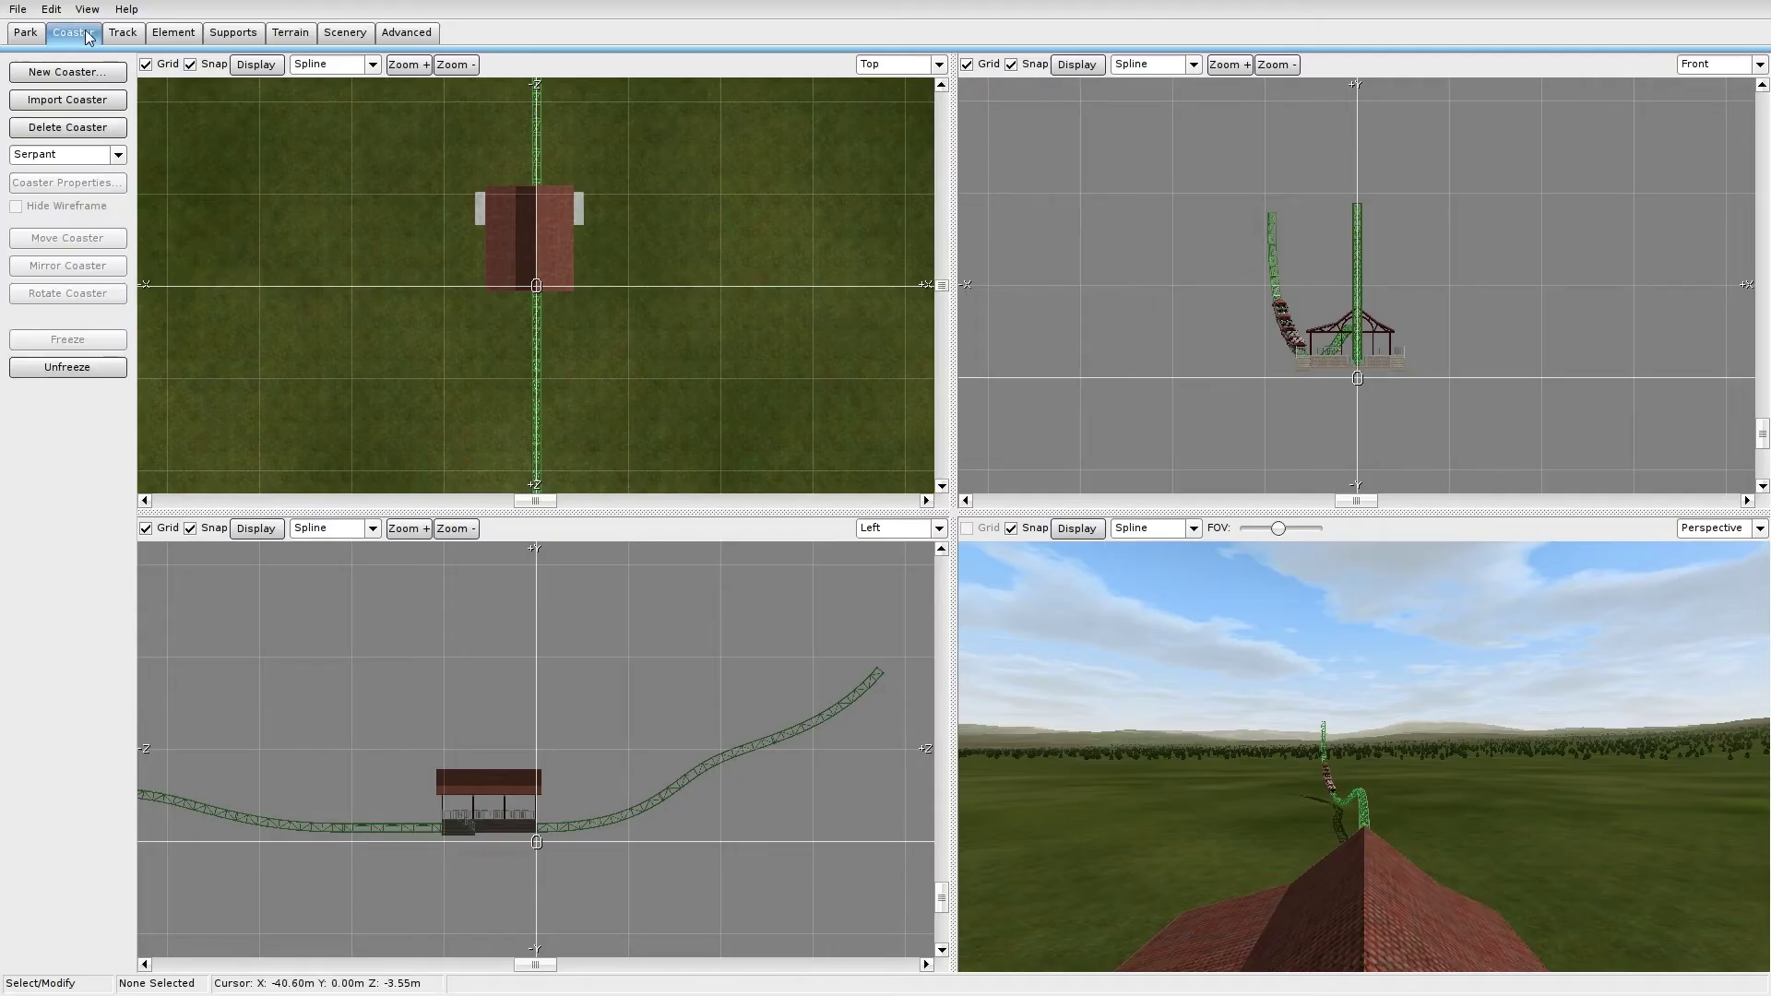
pyautogui.click(67, 366)
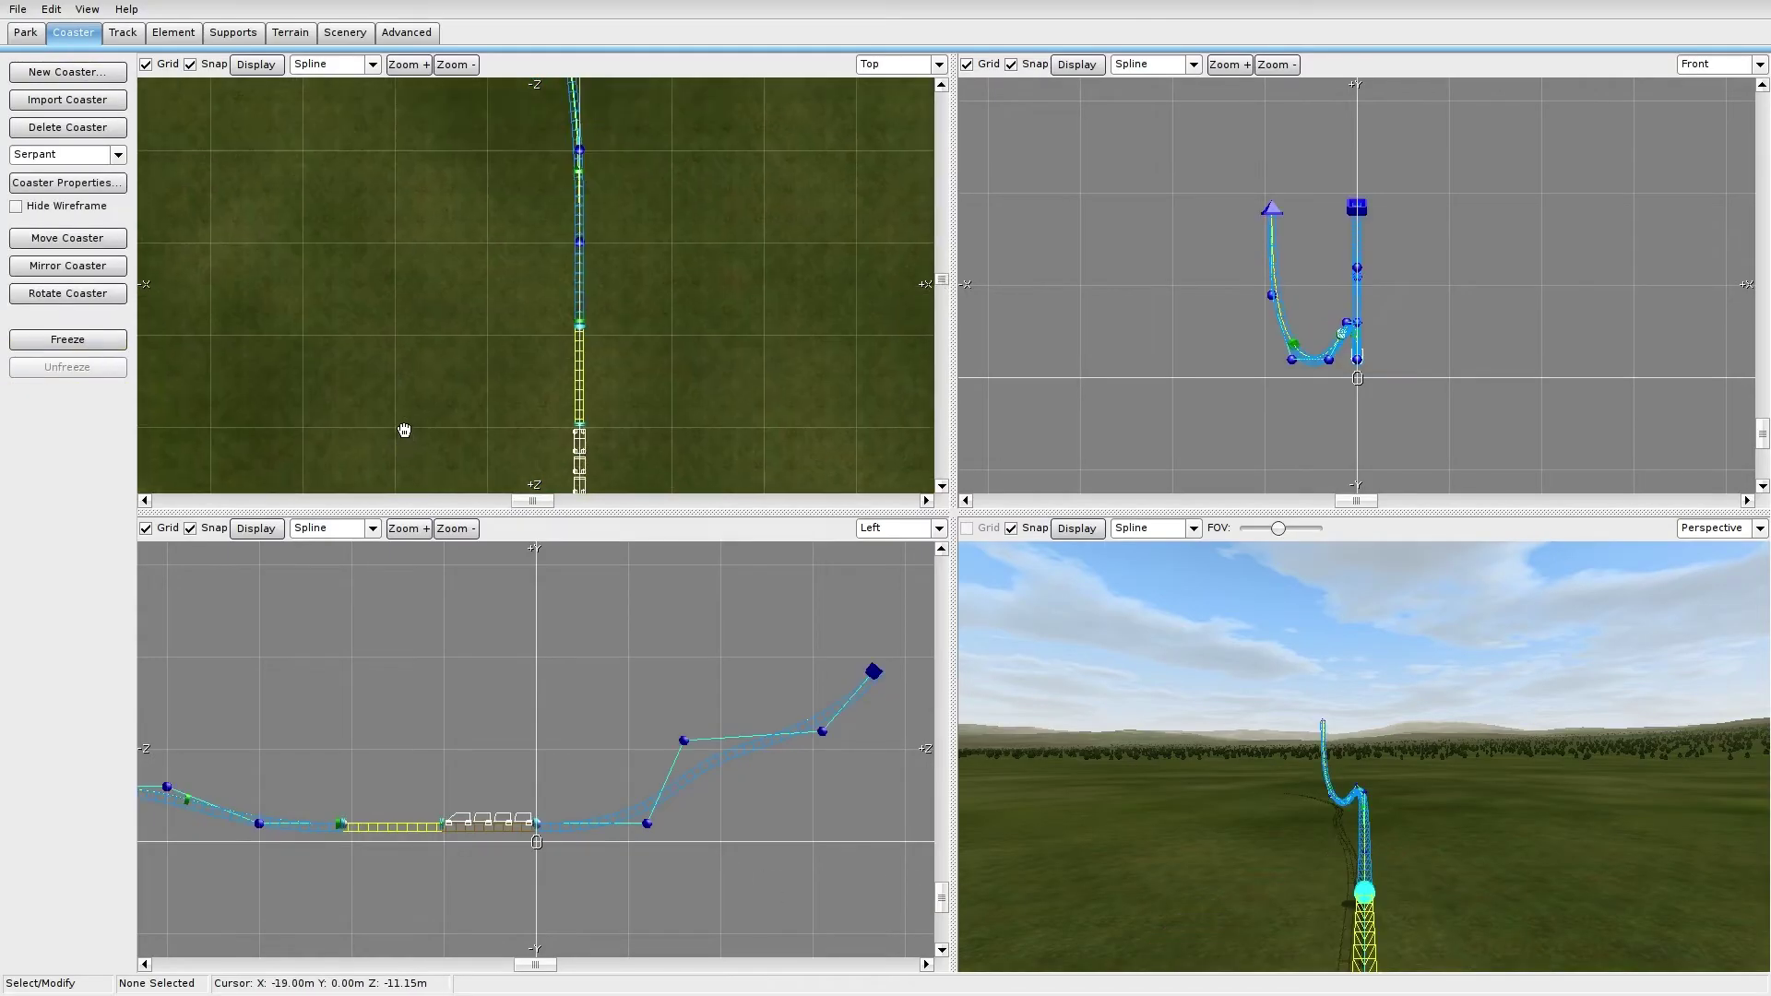
# Step: Set the speed of the Launch transport section to 50 km/h
pyautogui.doubleClick(579, 294)
pyautogui.doubleClick(802, 405)
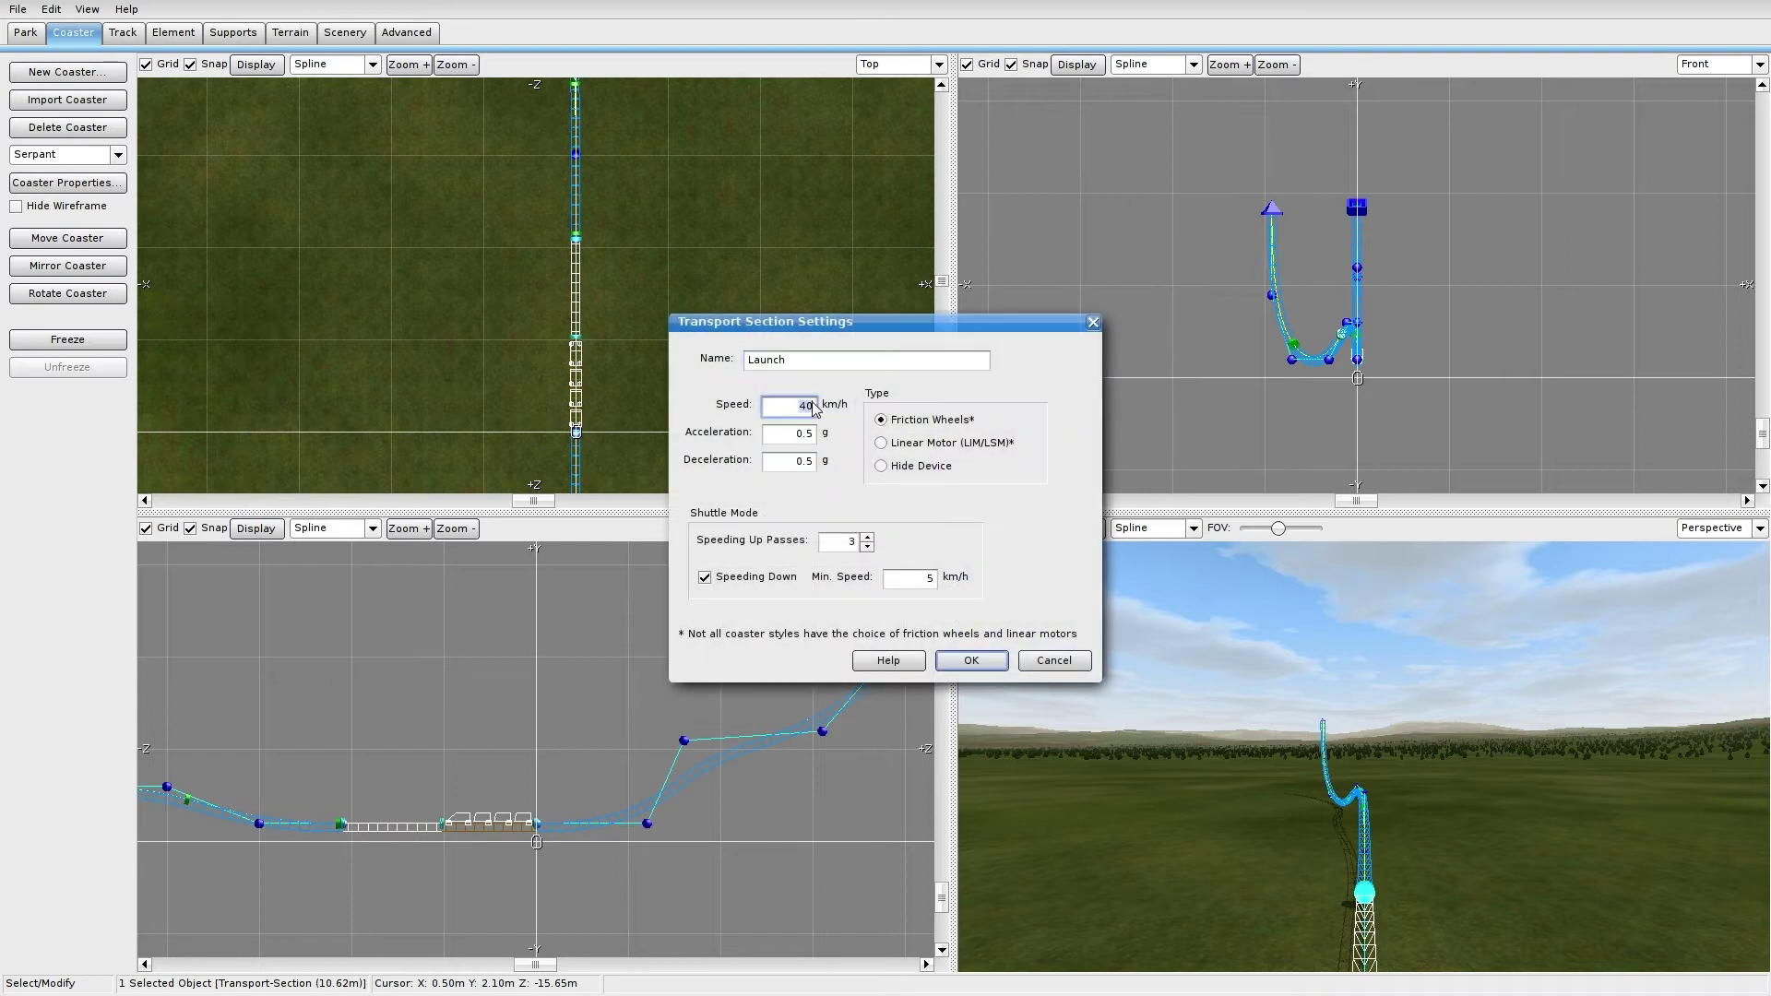
pyautogui.write('5')
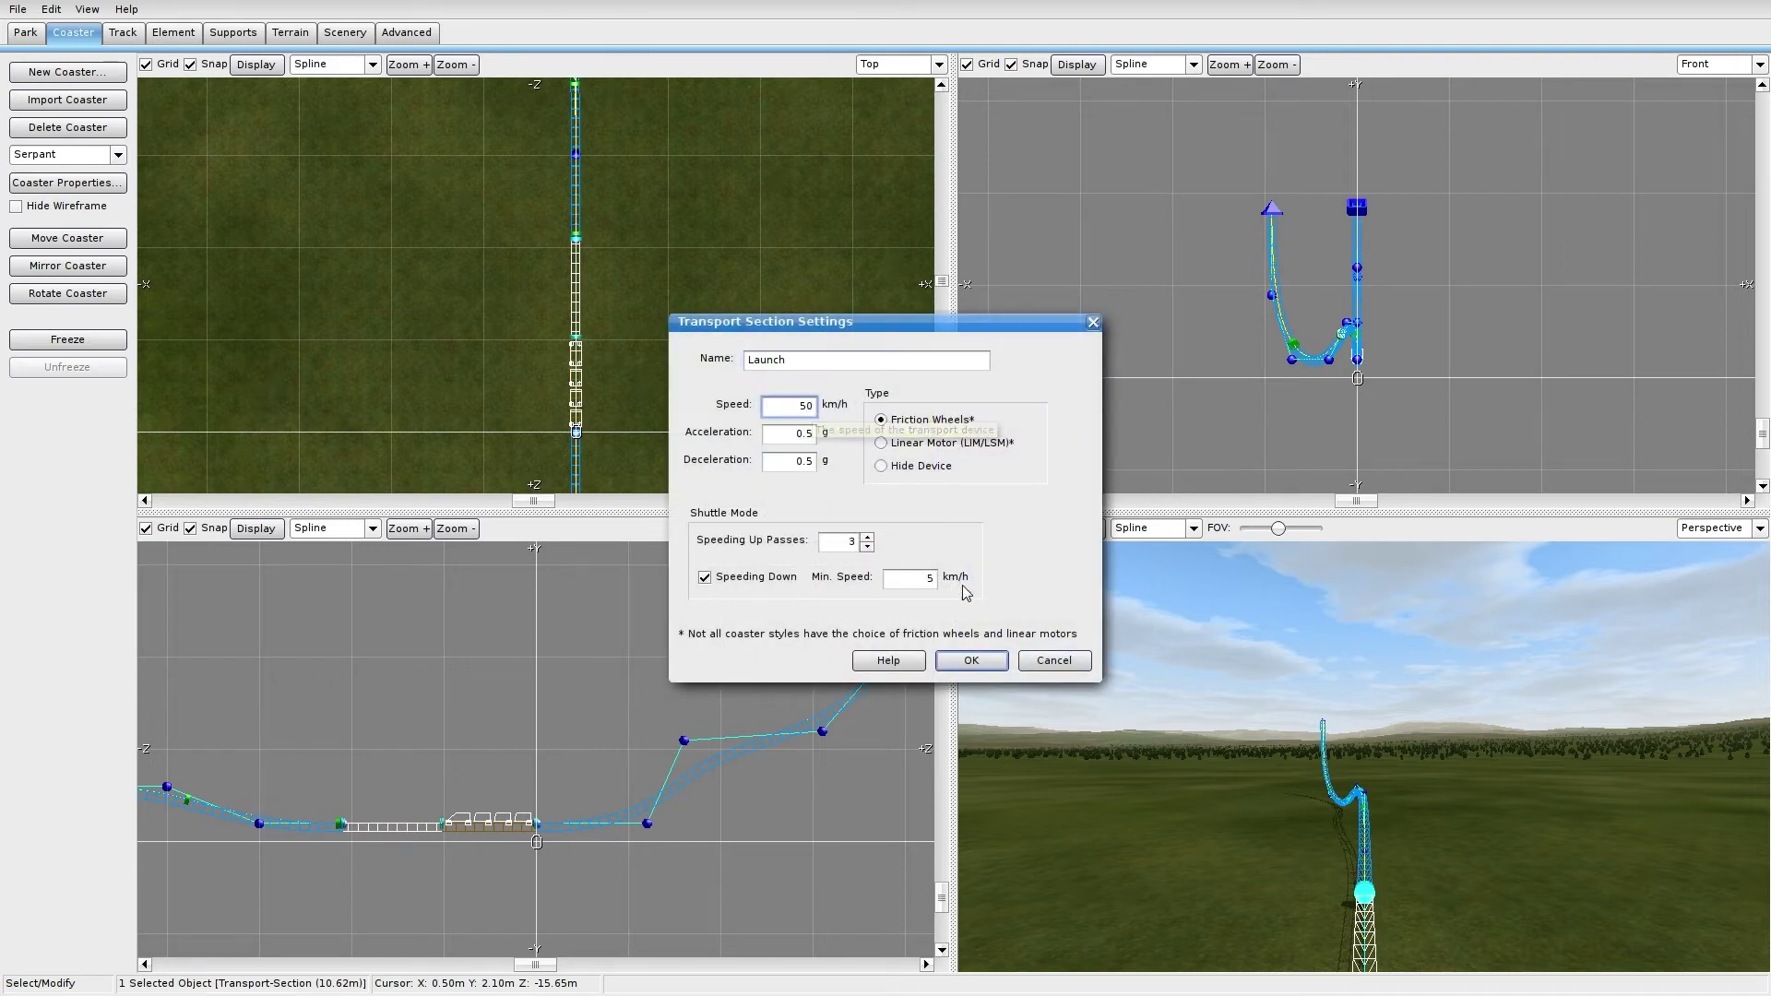
pyautogui.click(972, 660)
# Step: Set the maximum launch speed of the station's transport device to 50 km/h
pyautogui.doubleClick(575, 383)
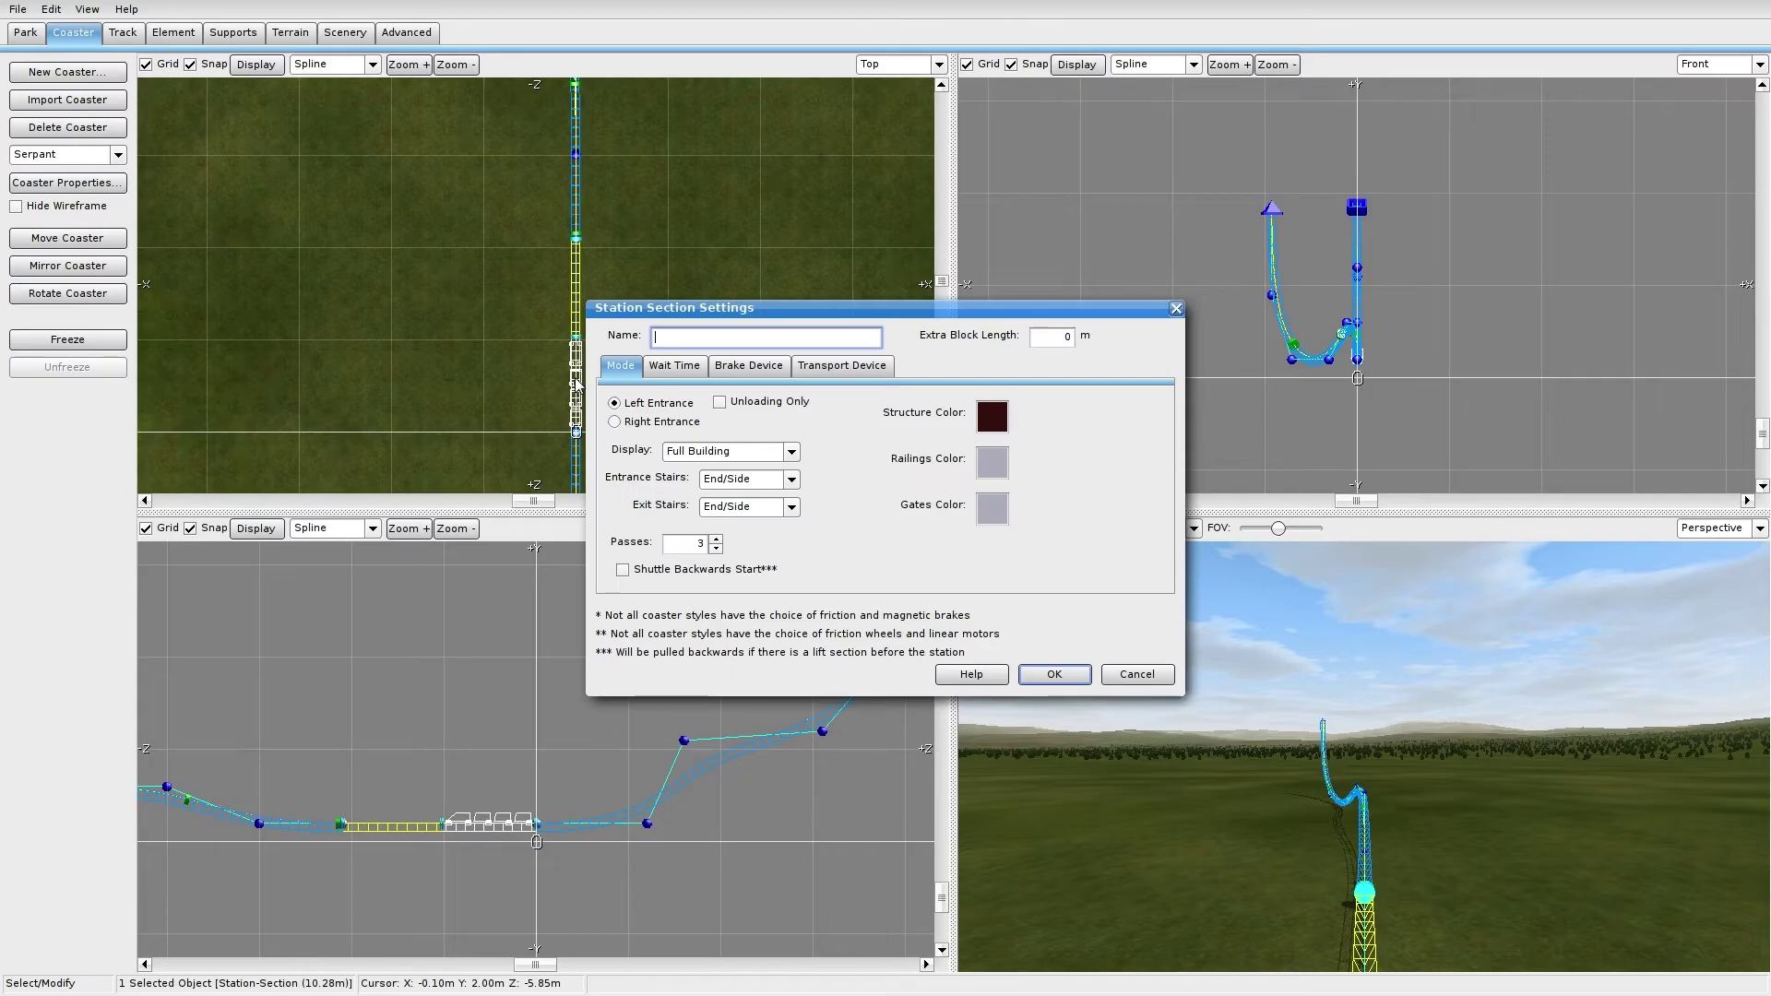
pyautogui.click(816, 368)
pyautogui.doubleClick(967, 513)
pyautogui.write('50')
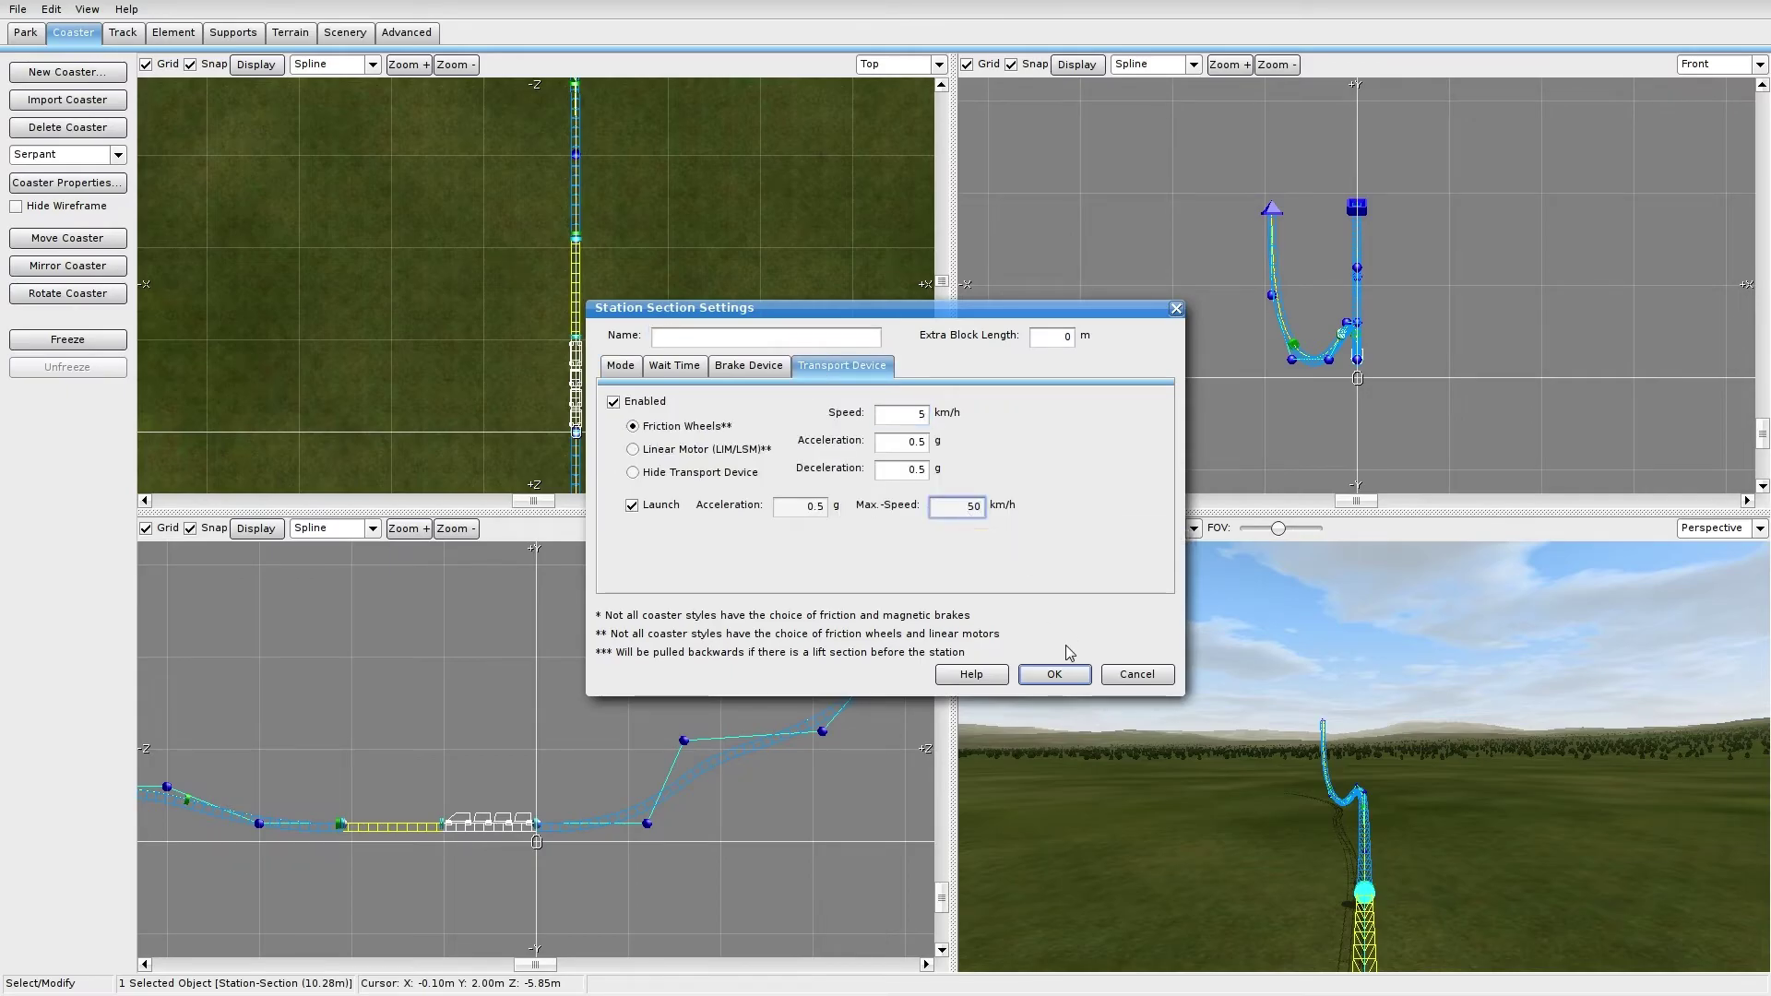
pyautogui.click(1056, 674)
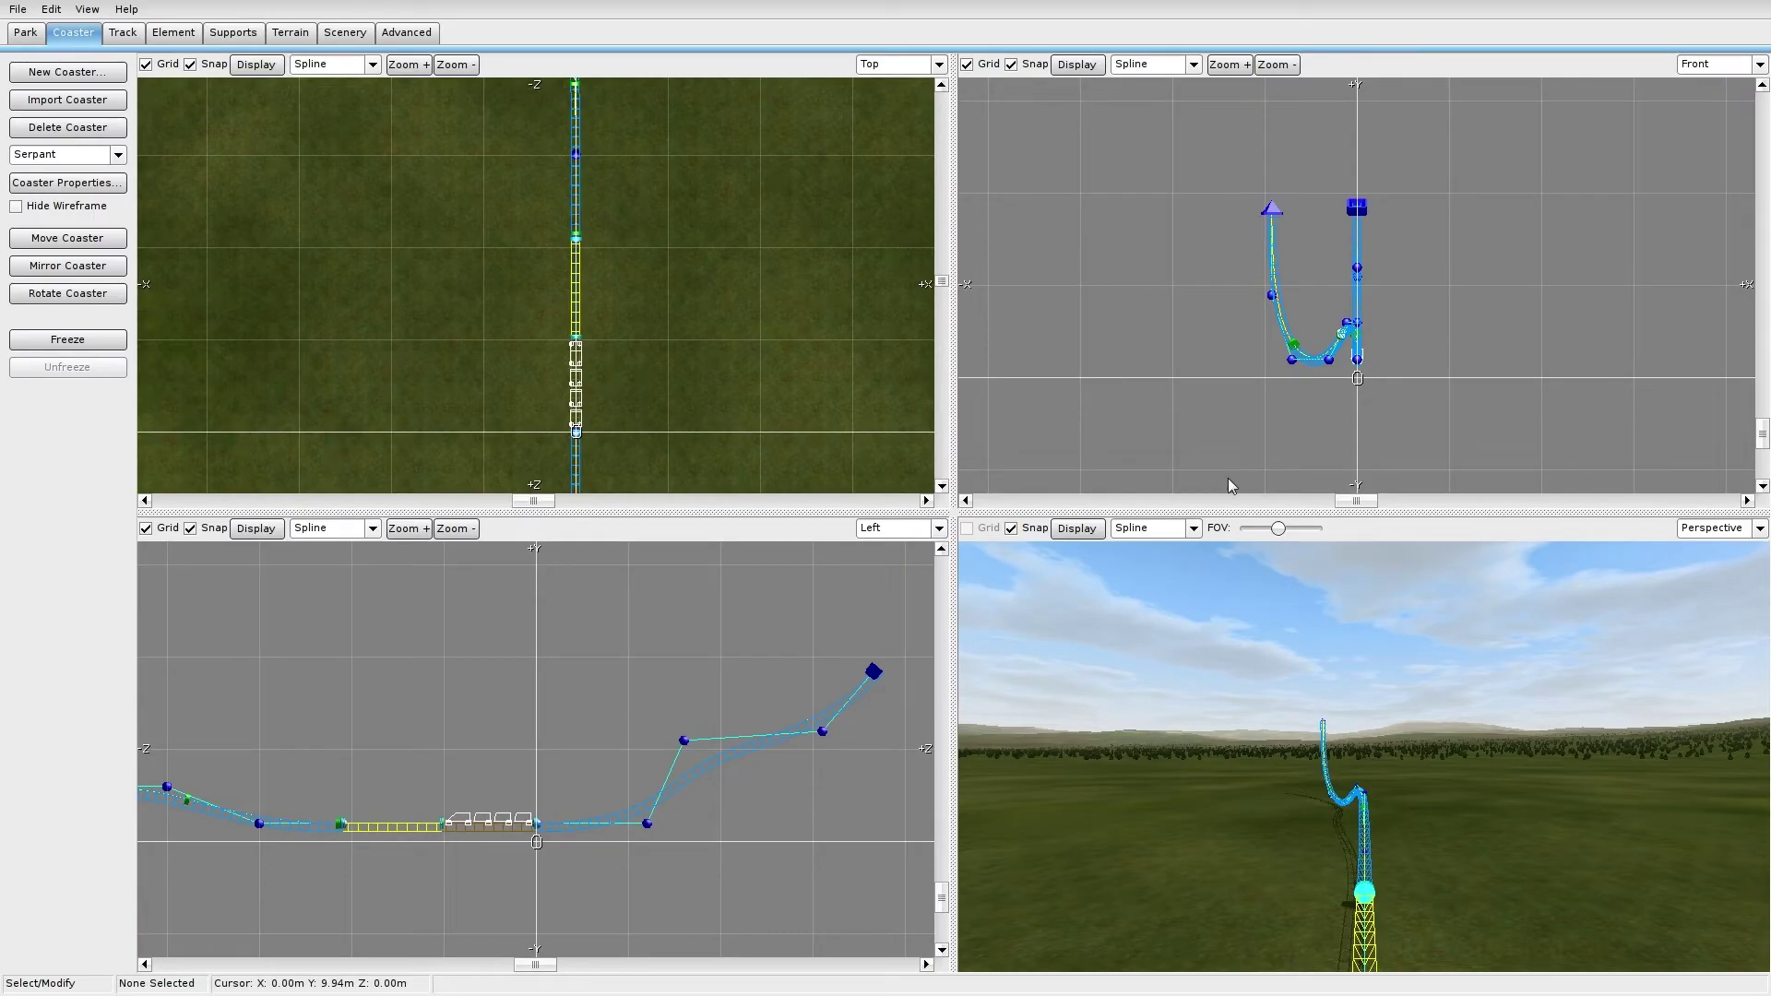
pyautogui.moveTo(694, 690); pyautogui.dragTo(622, 743, button='right')
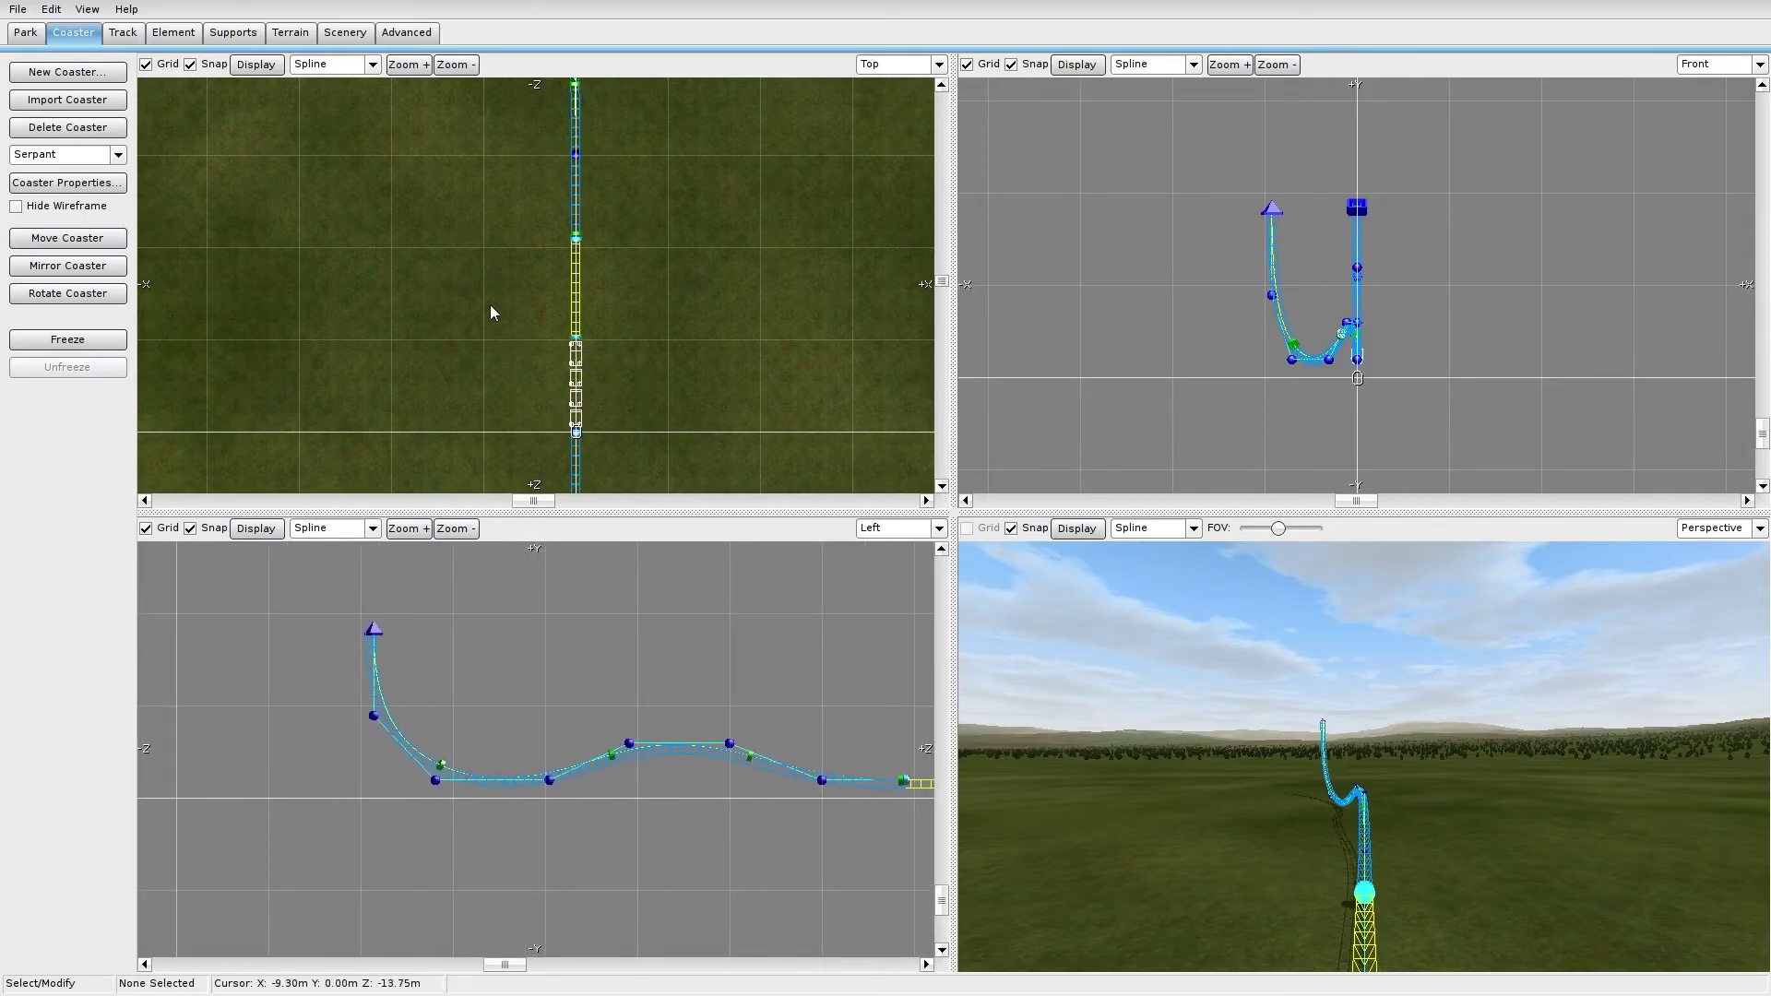
pyautogui.moveTo(572, 149); pyautogui.dragTo(544, 453, button='right')
pyautogui.moveTo(517, 373); pyautogui.dragTo(512, 312, button='right')
pyautogui.doubleClick(544, 328)
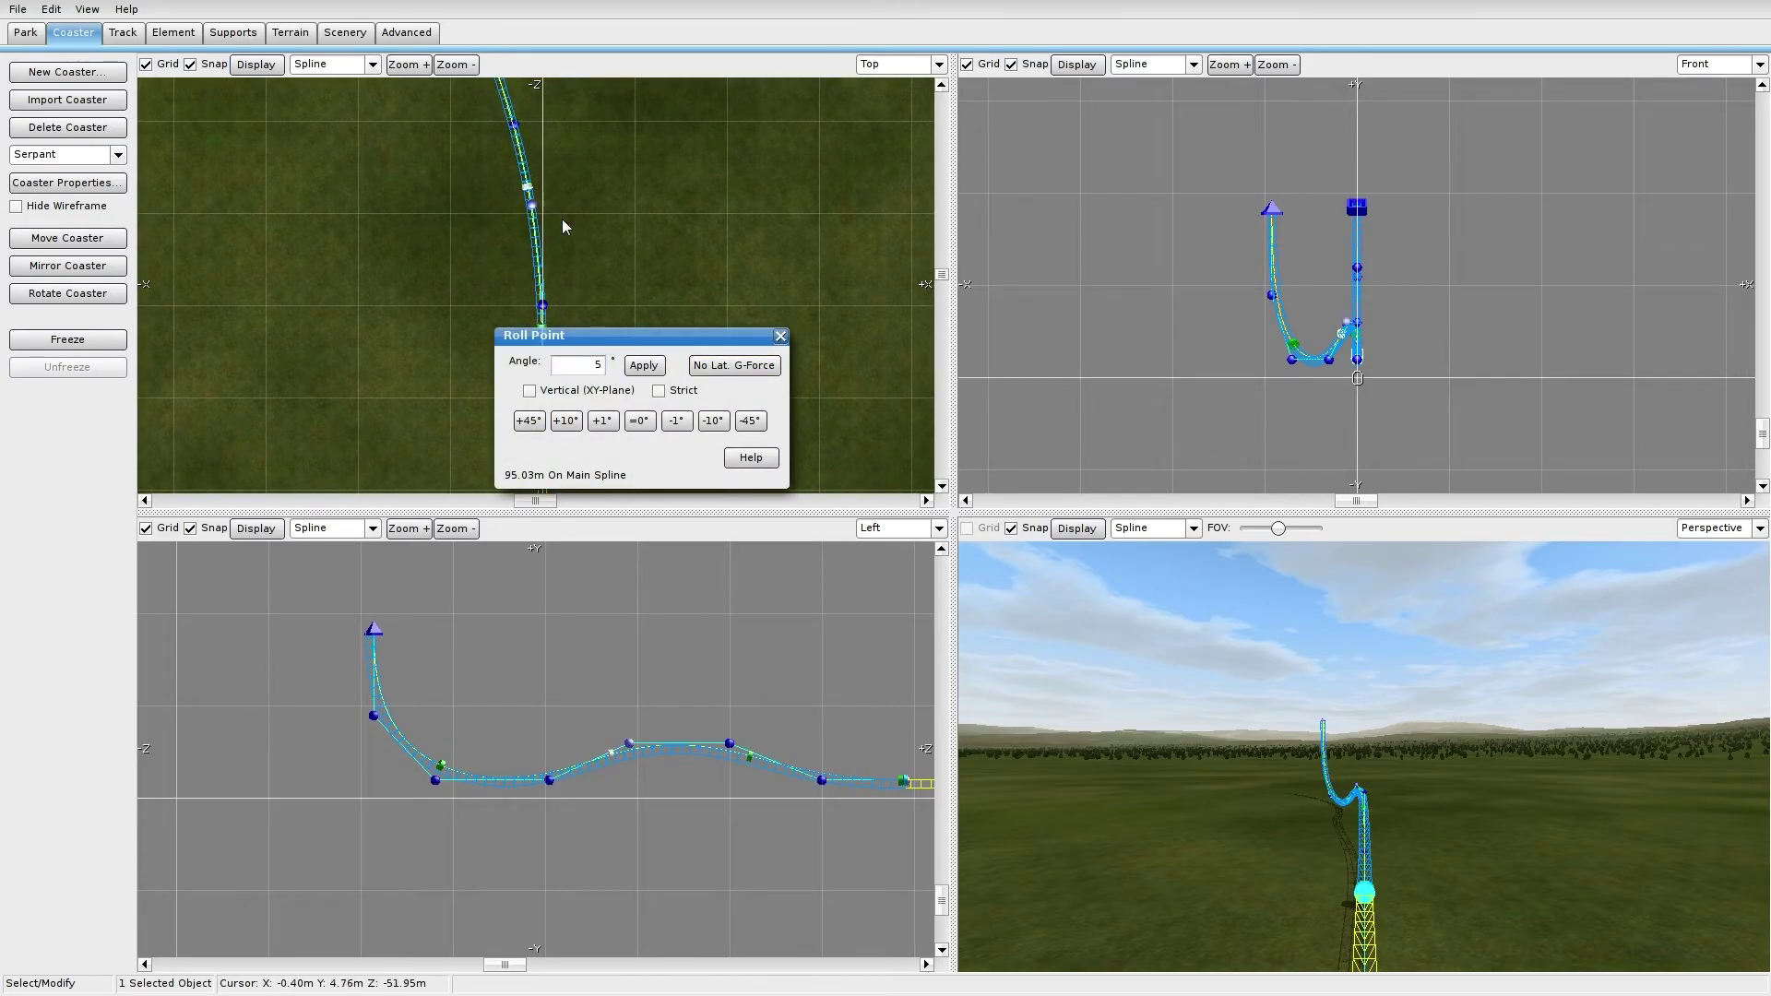
pyautogui.click(781, 337)
# Step: Add style separators at both ends of the dip, by the foot of the end climb and the near slope of the hill
pyautogui.moveTo(605, 180); pyautogui.dragTo(701, 388, button='right')
pyautogui.click(700, 384)
pyautogui.click(123, 32)
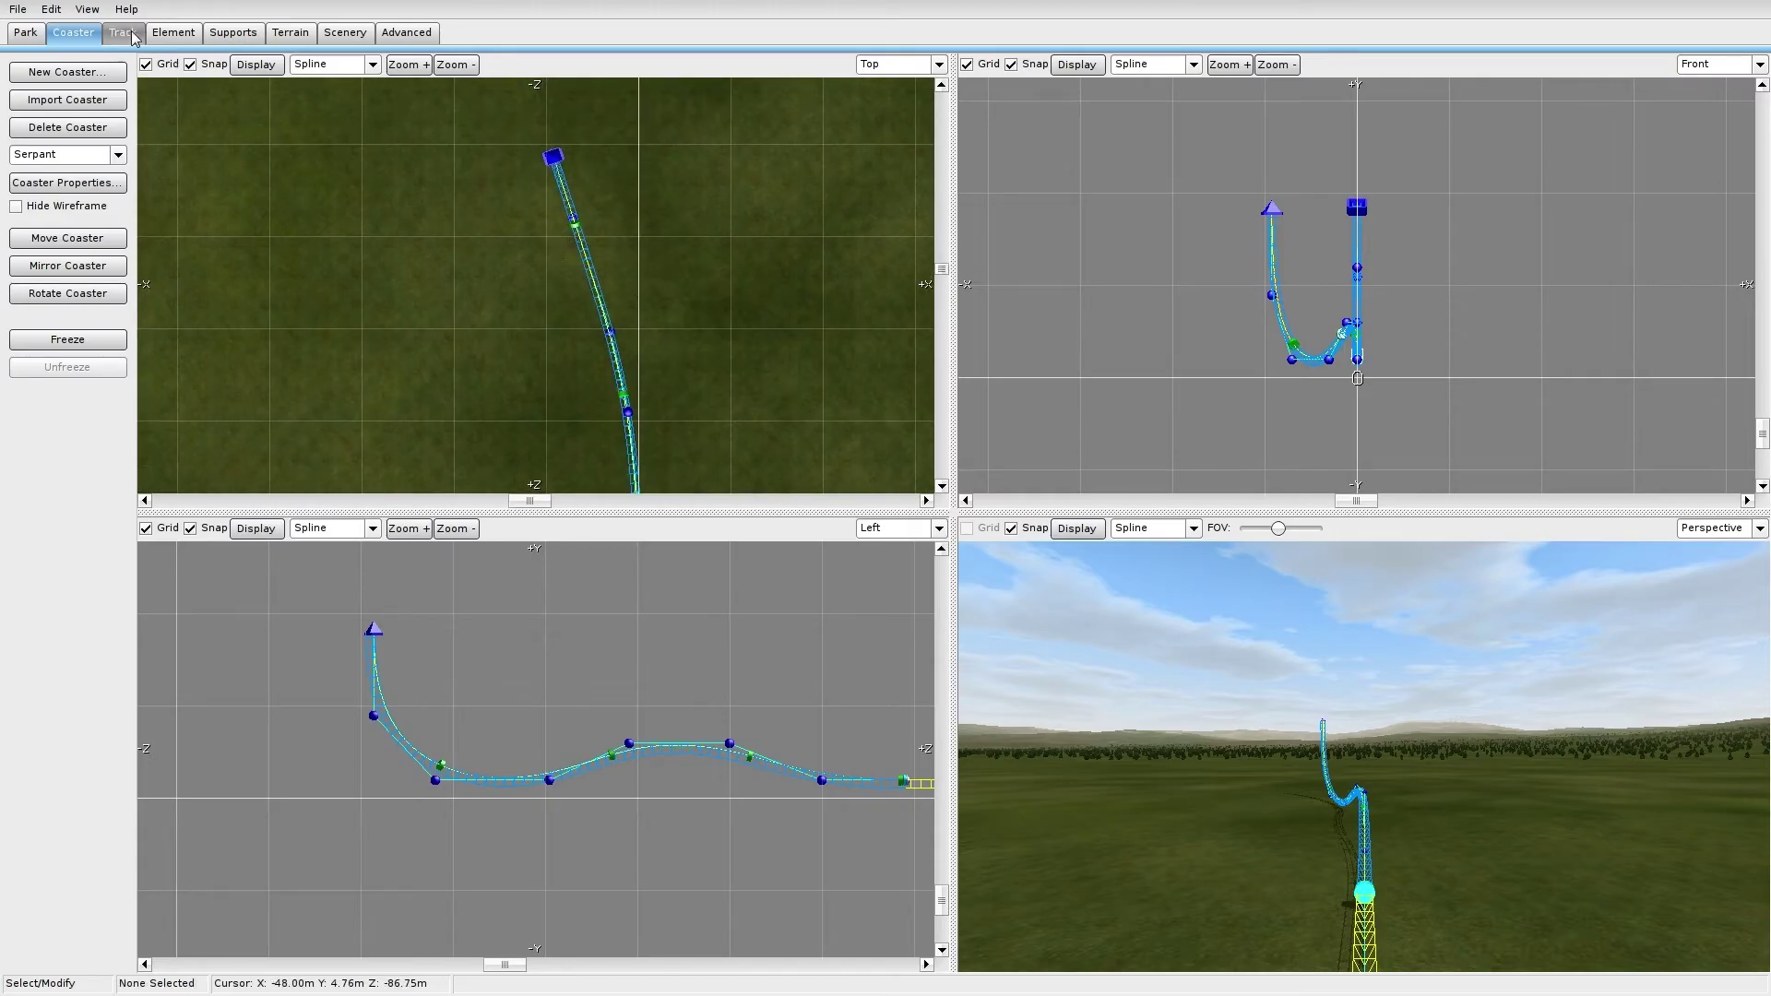
pyautogui.click(102, 488)
pyautogui.scroll(5, 512, 765)
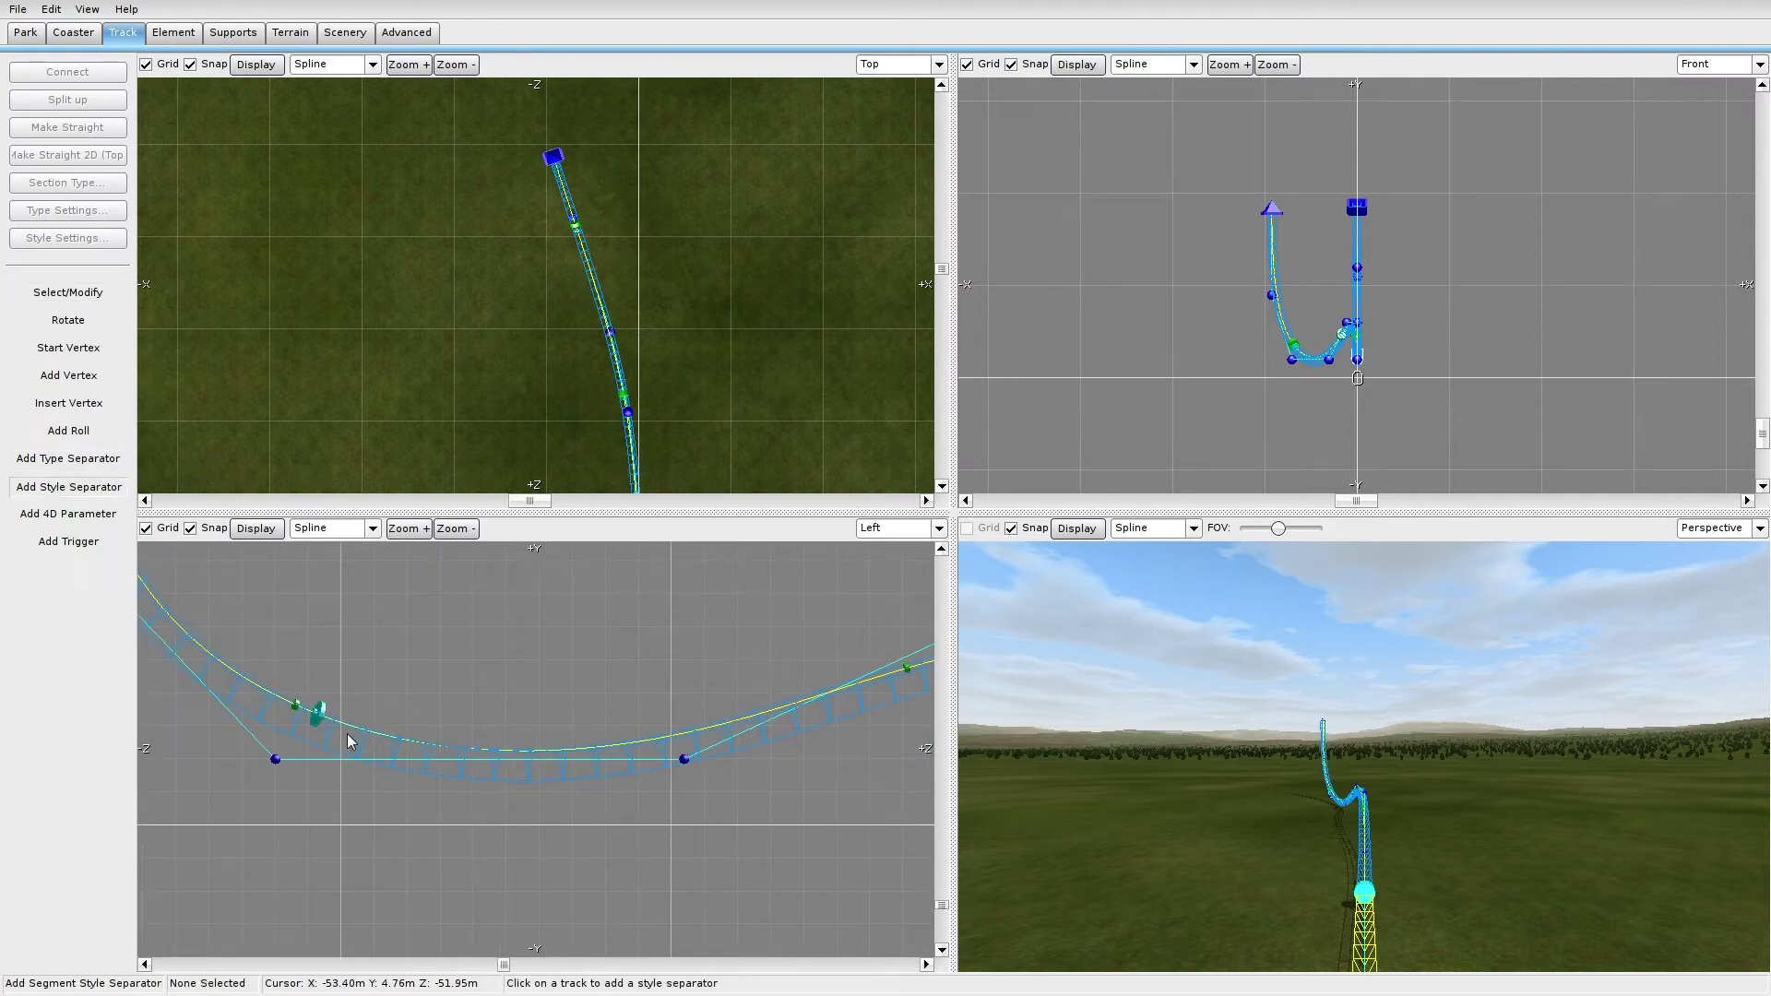
pyautogui.scroll(-5, 775, 722)
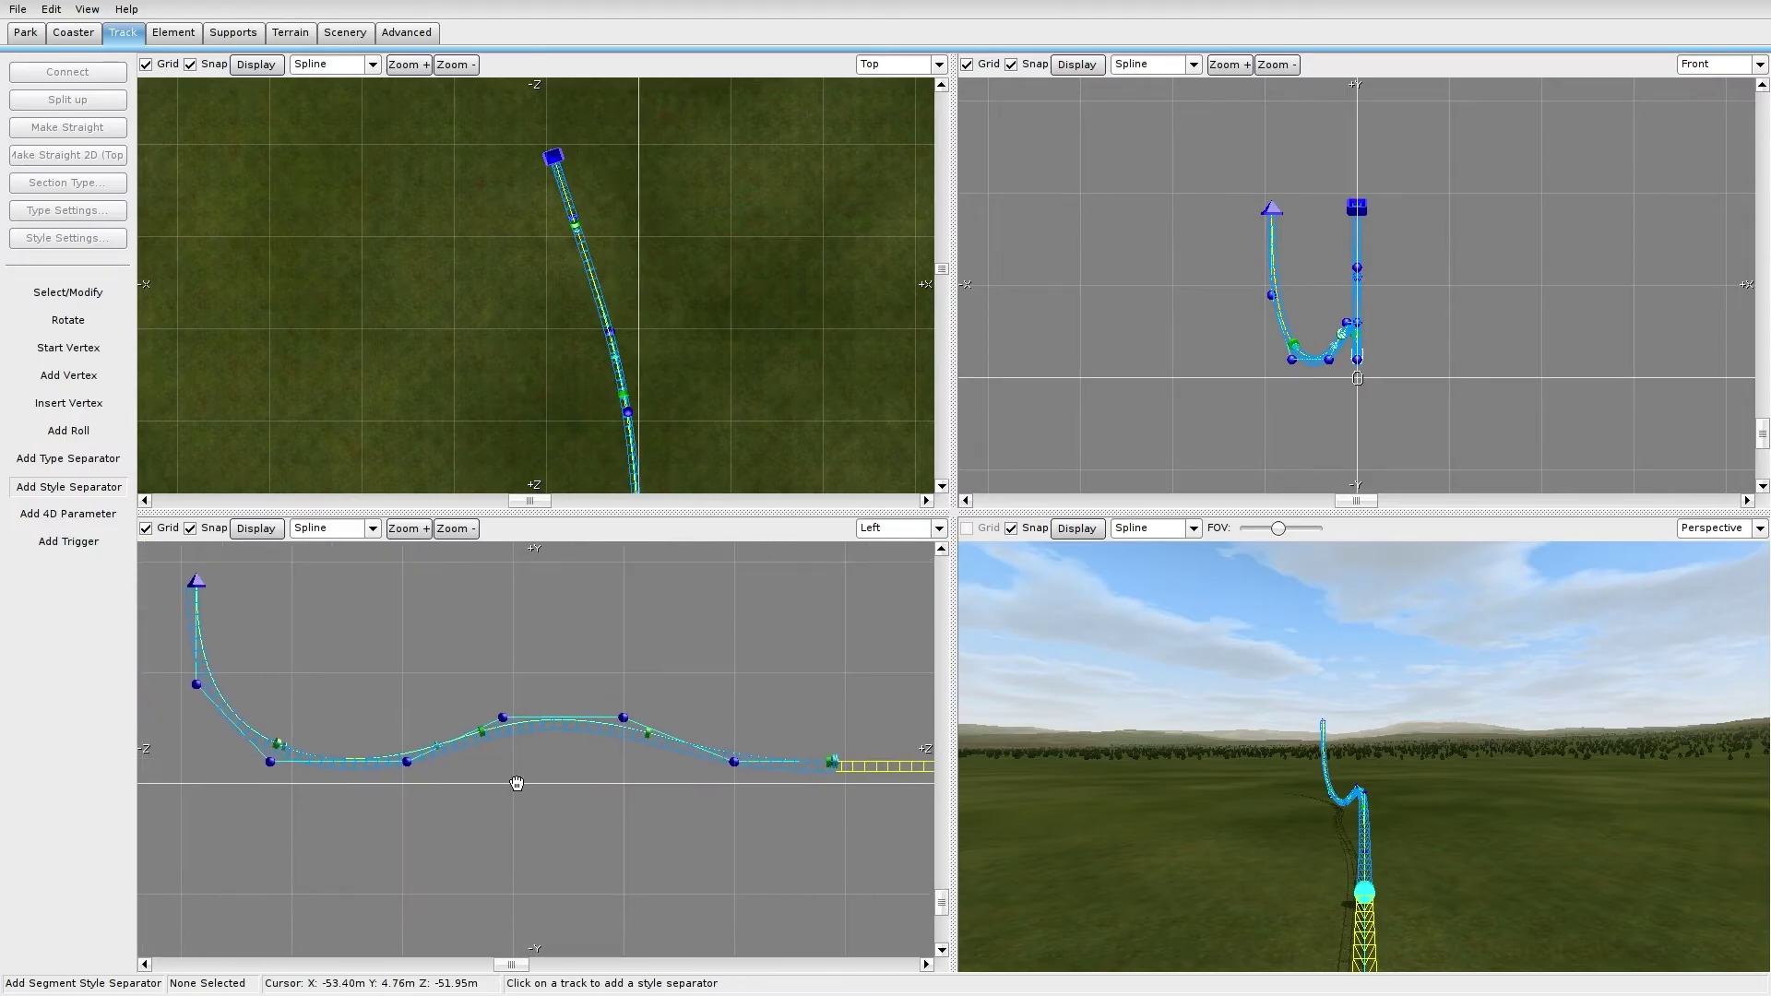
pyautogui.moveTo(516, 783); pyautogui.dragTo(626, 778, button='right')
# Step: Set the spine type of the hill segment to 2 Tube Track (with Diagonals)
pyautogui.click(44, 300)
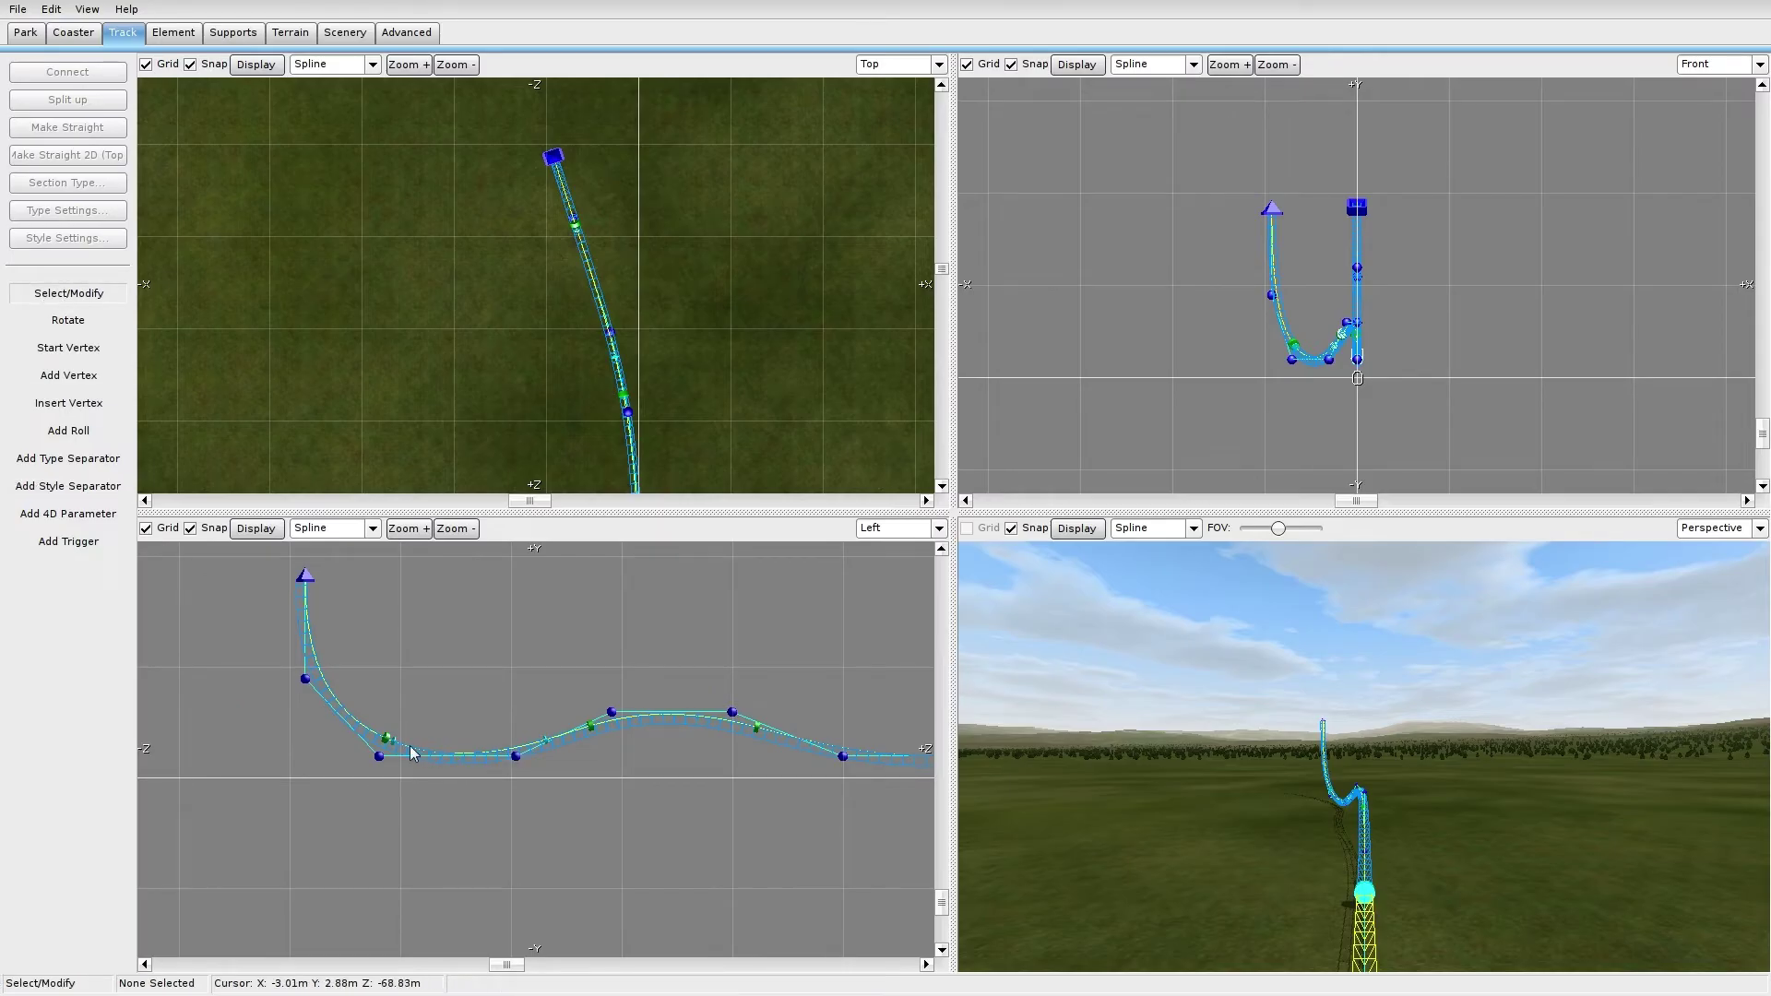
pyautogui.doubleClick(676, 723)
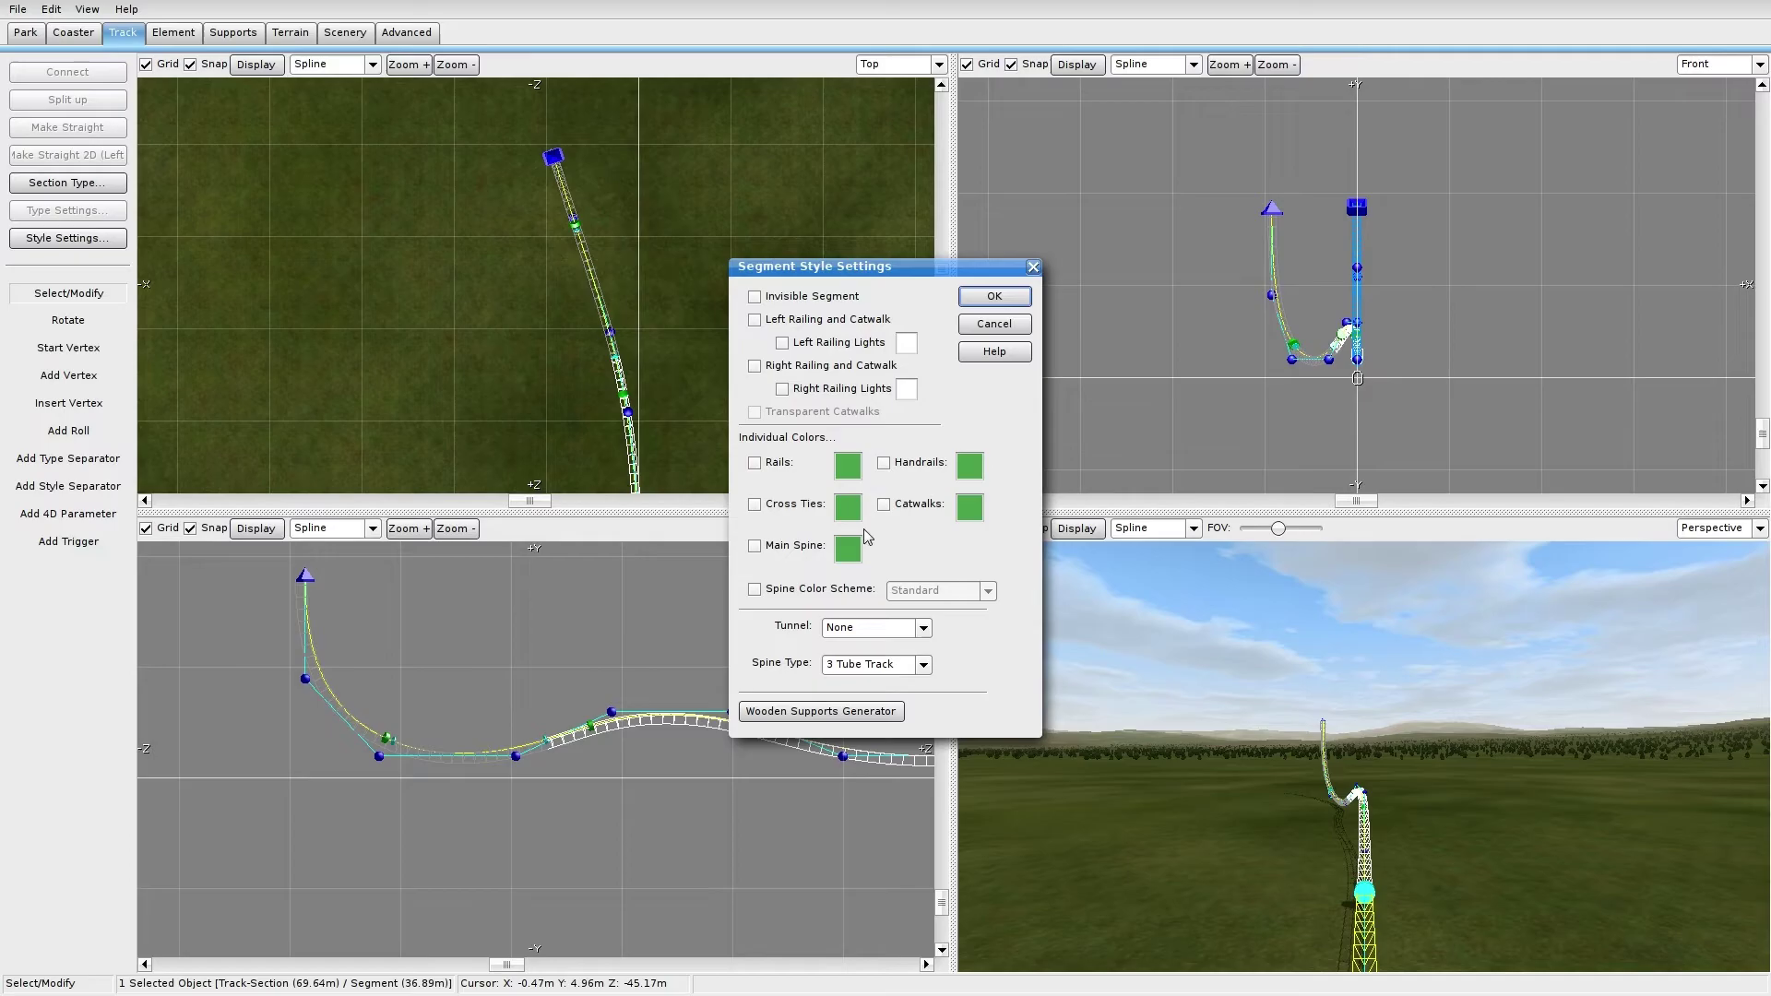
pyautogui.click(873, 664)
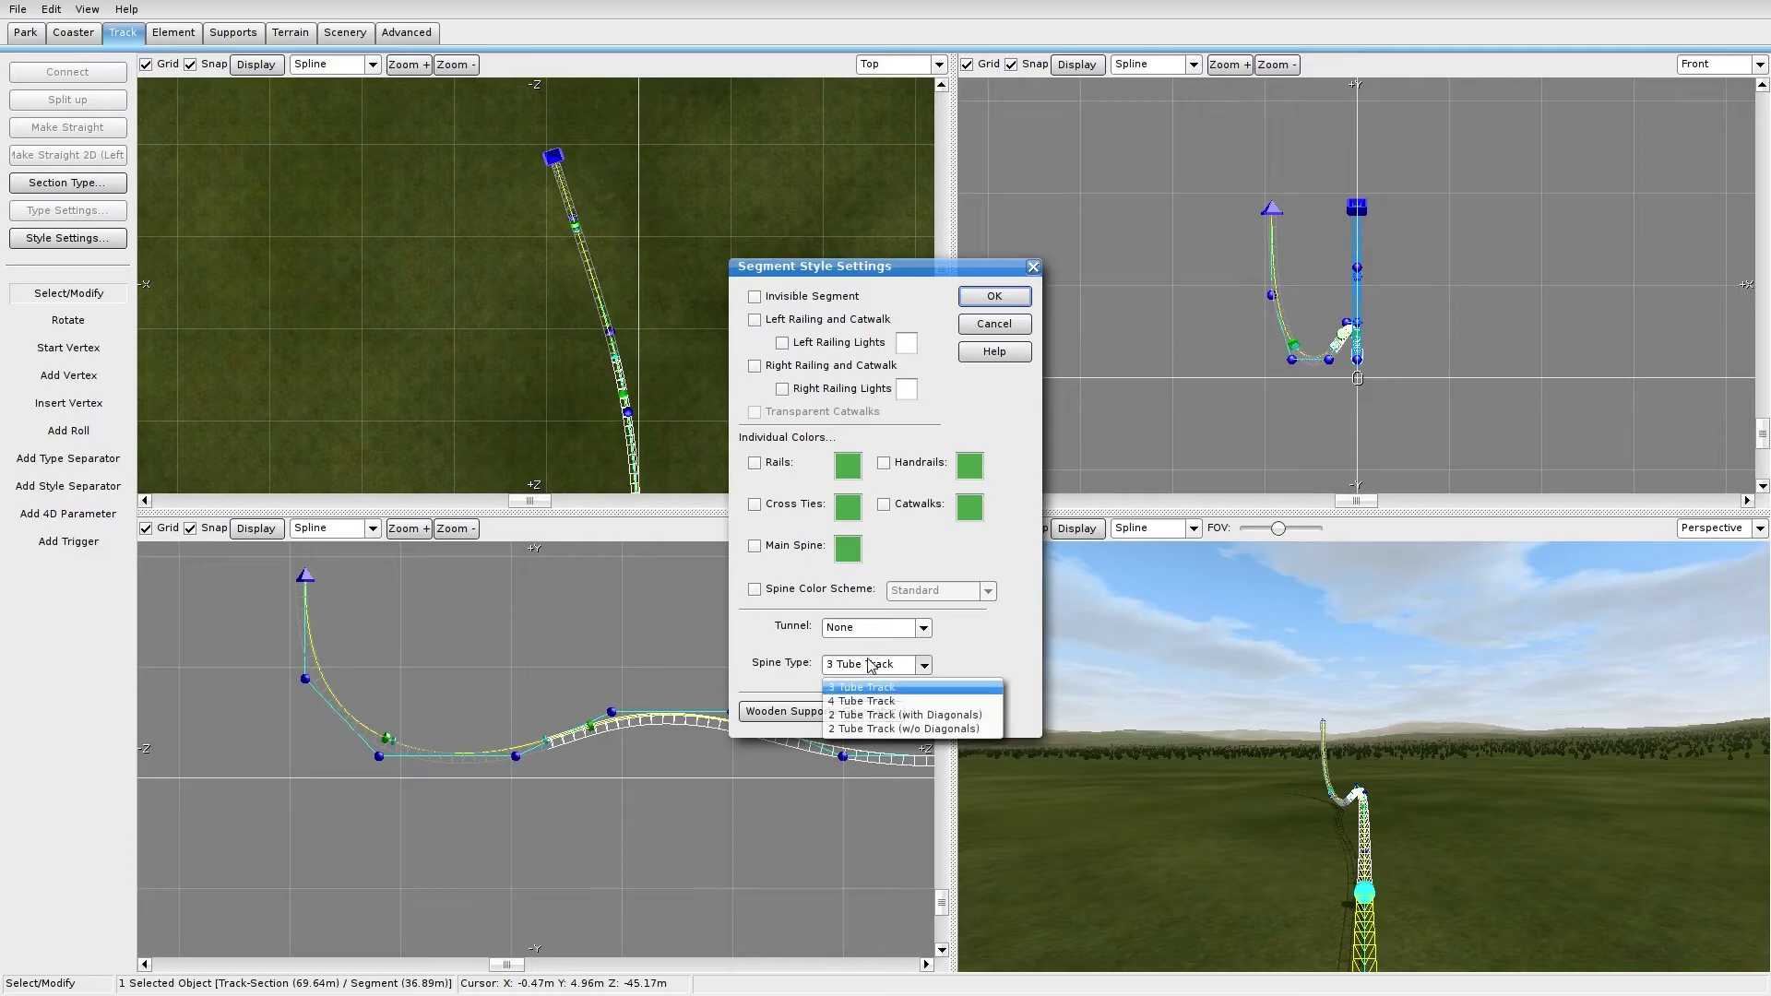
pyautogui.click(888, 715)
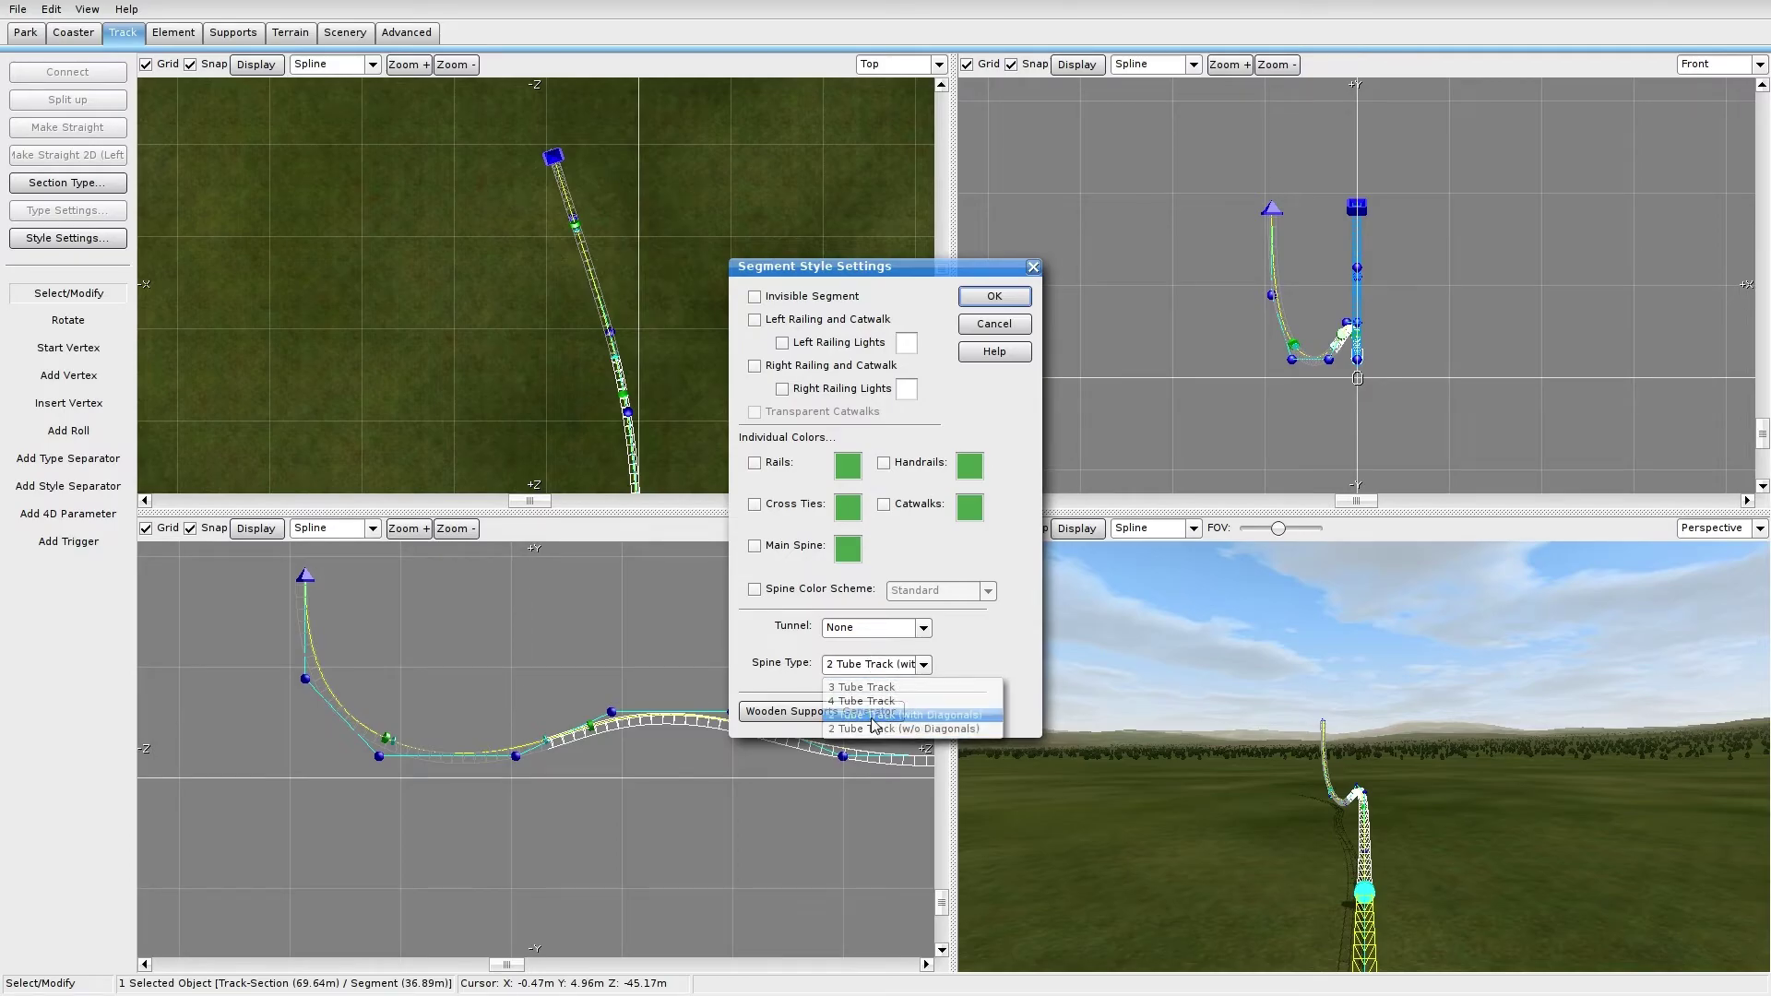
pyautogui.click(988, 302)
# Step: Set the spine type of the Launch transport section to 2 Tube Track (w/o Diagonals)
pyautogui.moveTo(794, 626); pyautogui.dragTo(437, 616, button='right')
pyautogui.click(653, 614)
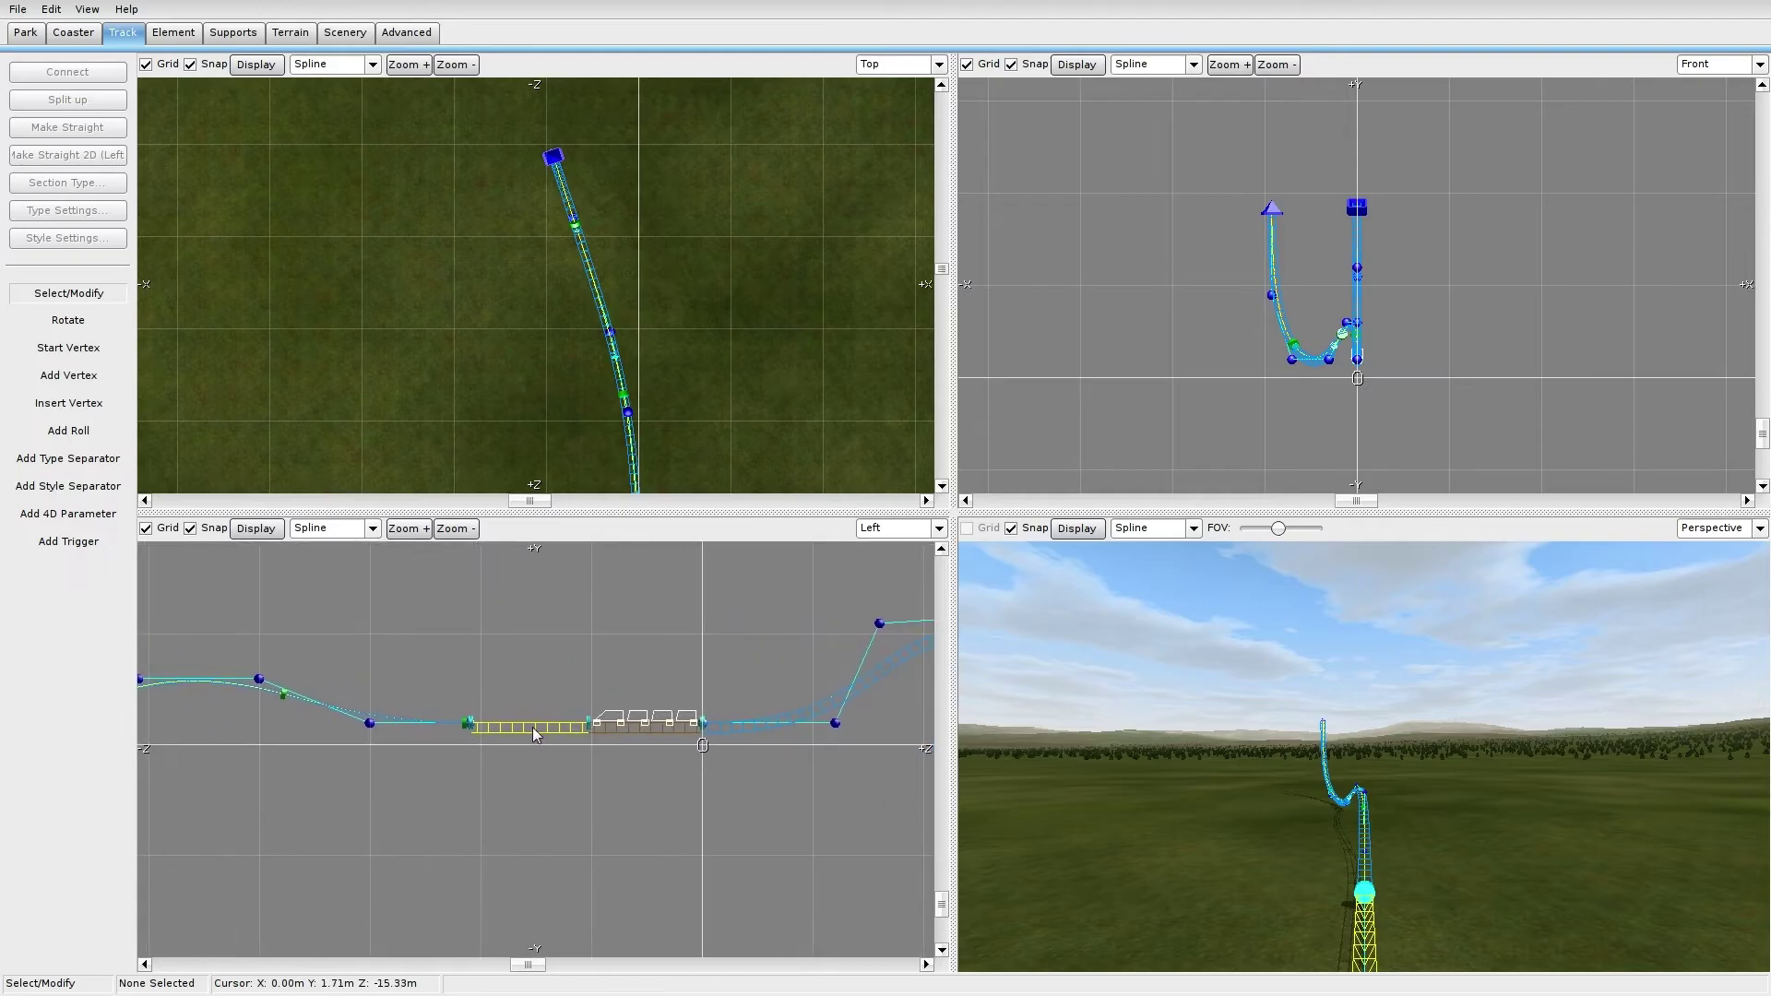
pyautogui.doubleClick(533, 727)
pyautogui.click(970, 662)
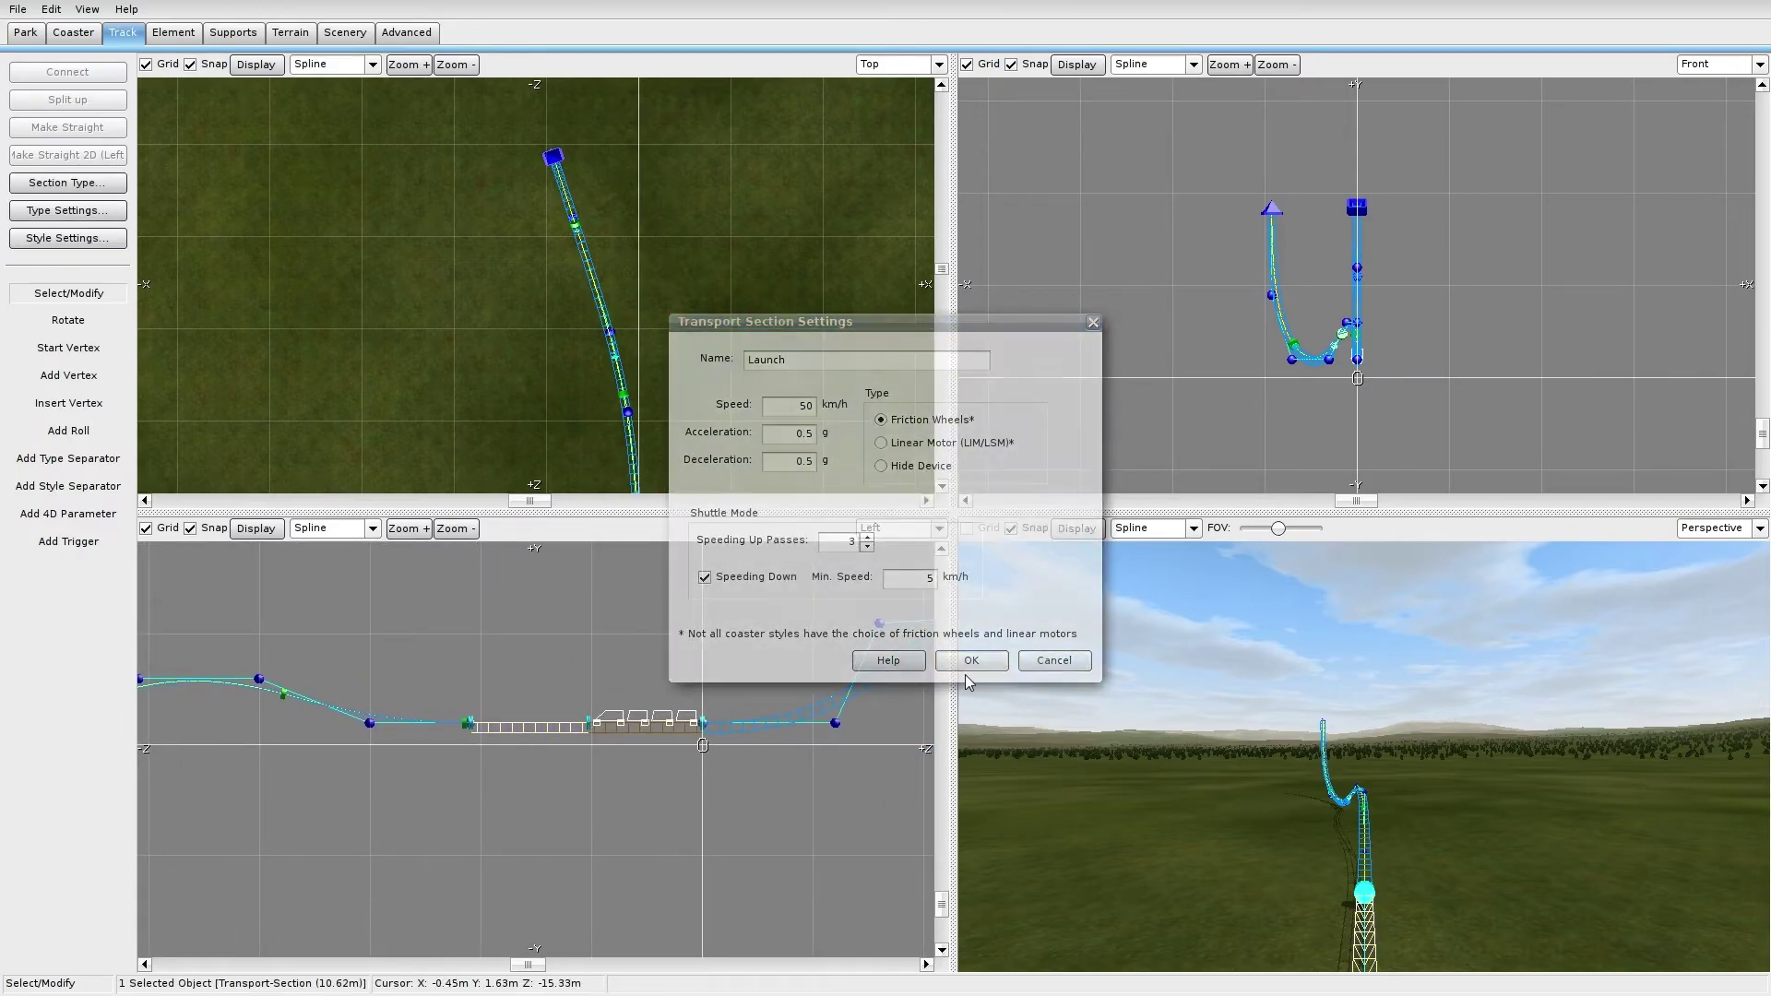
pyautogui.click(69, 239)
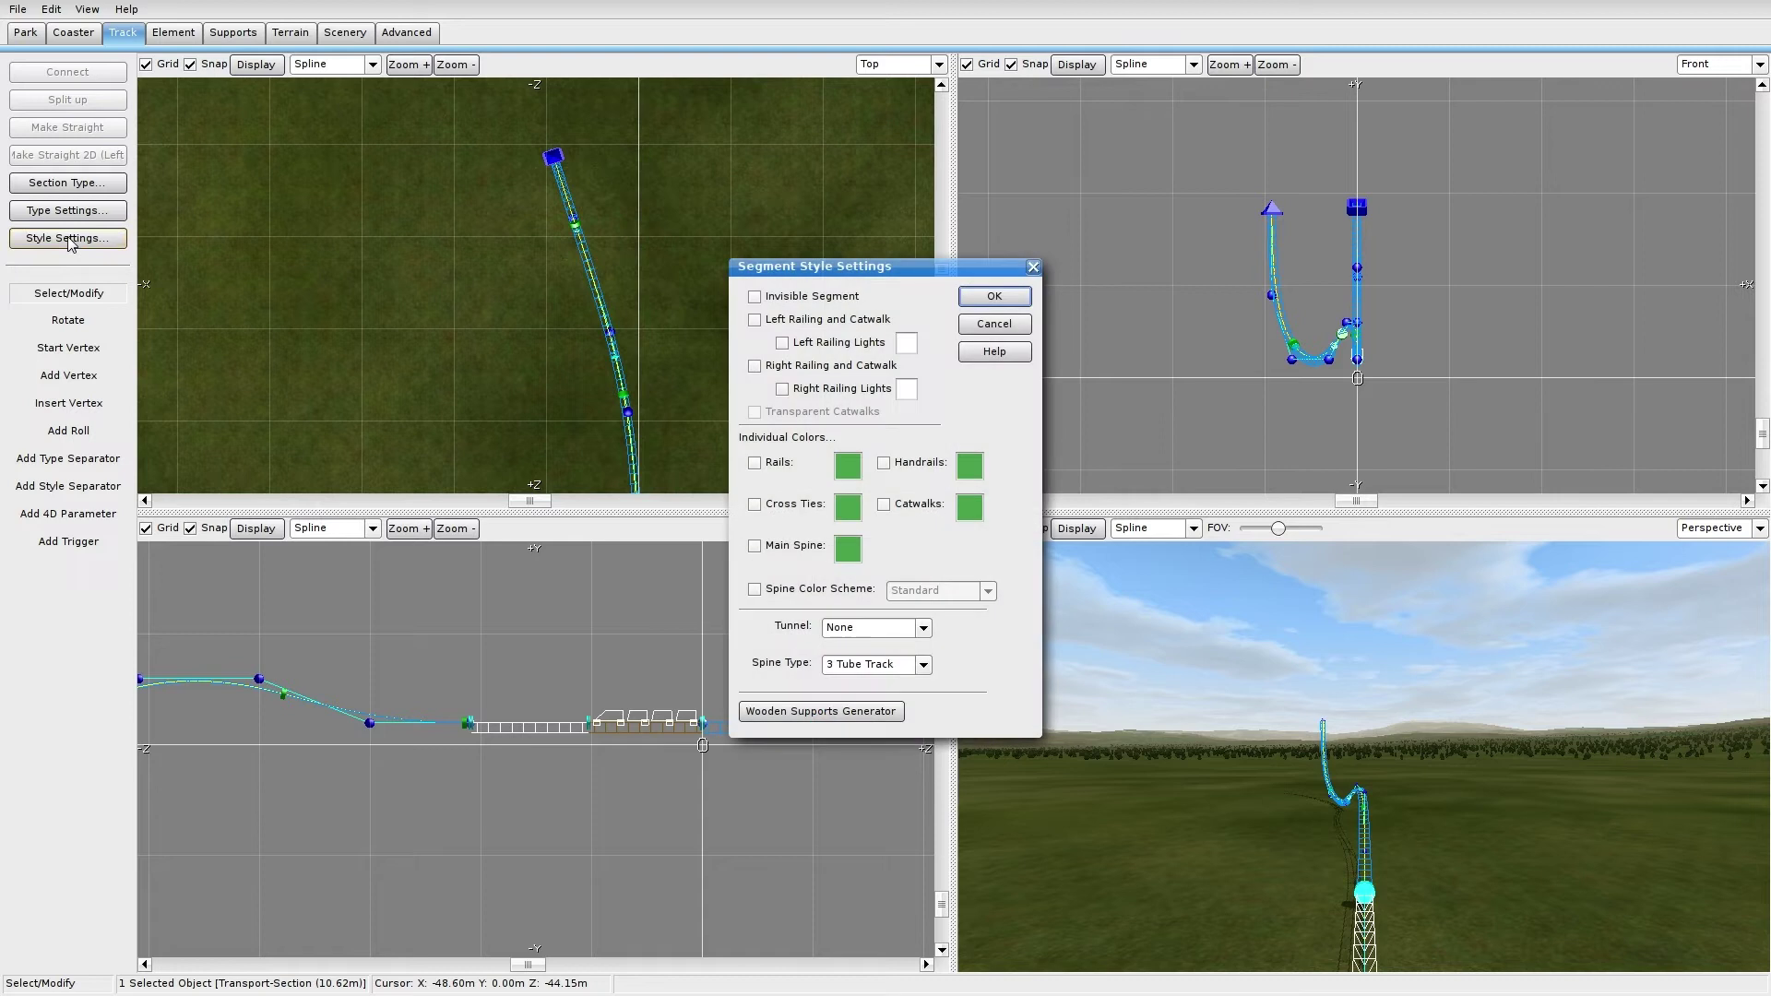
pyautogui.click(875, 664)
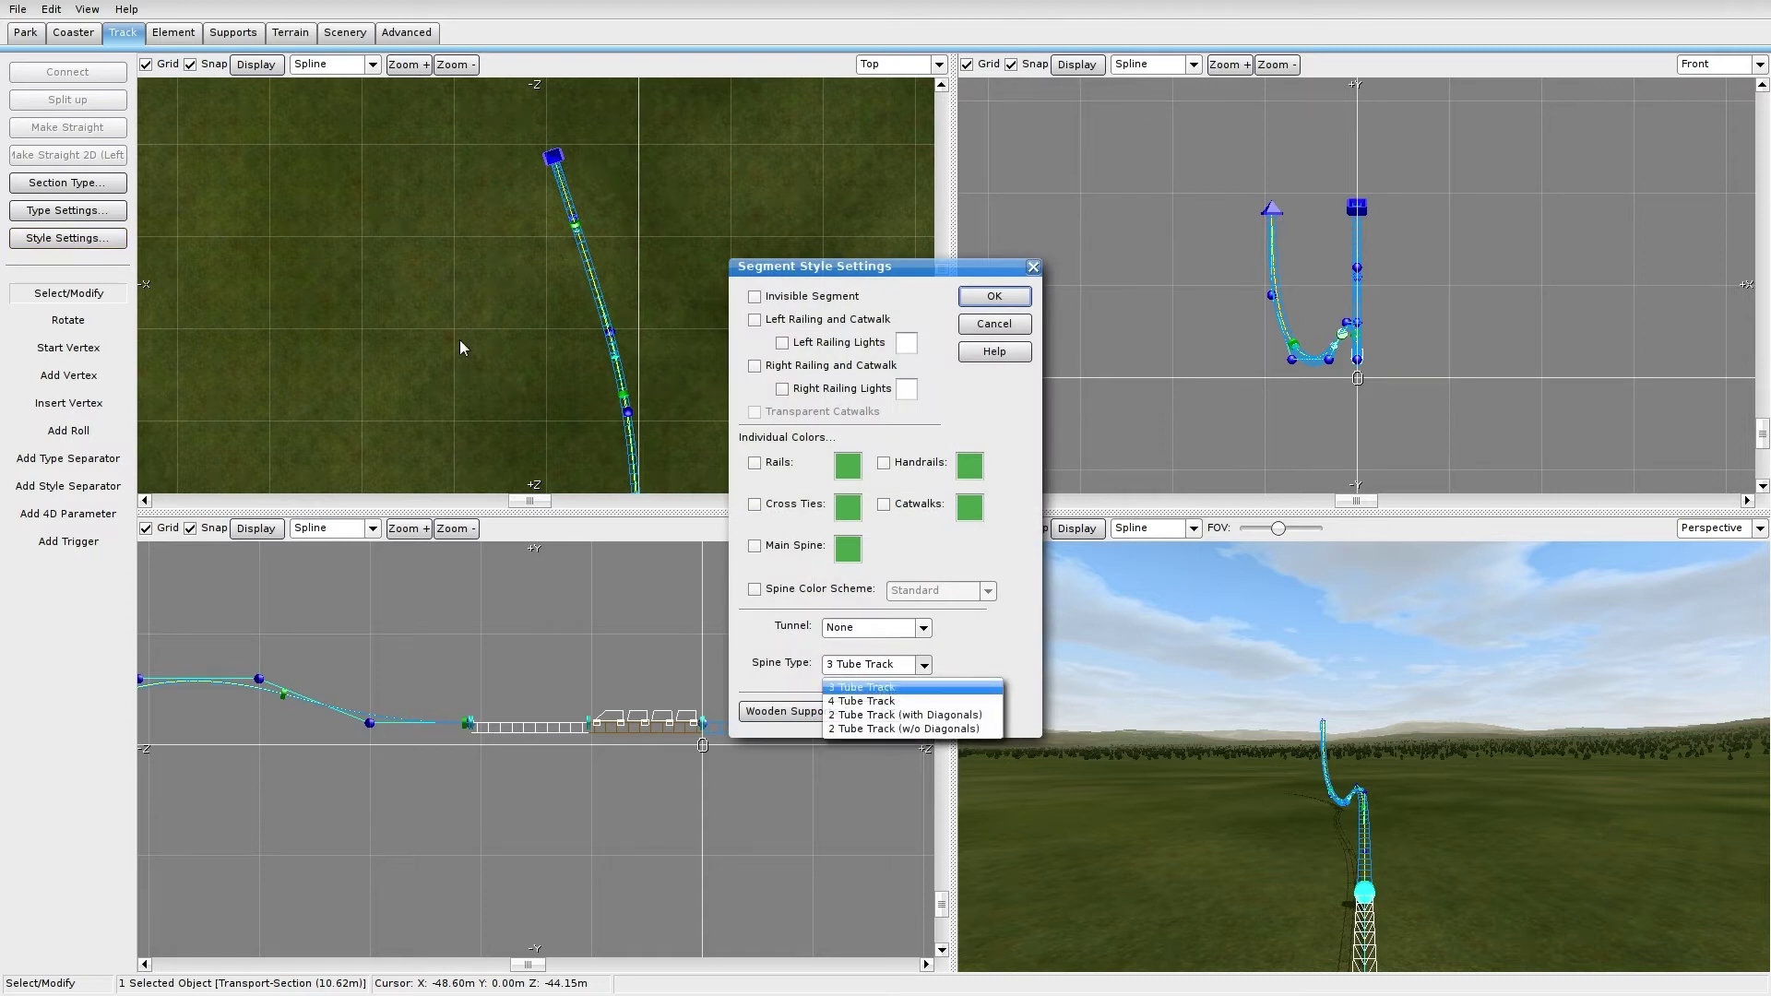
pyautogui.click(864, 730)
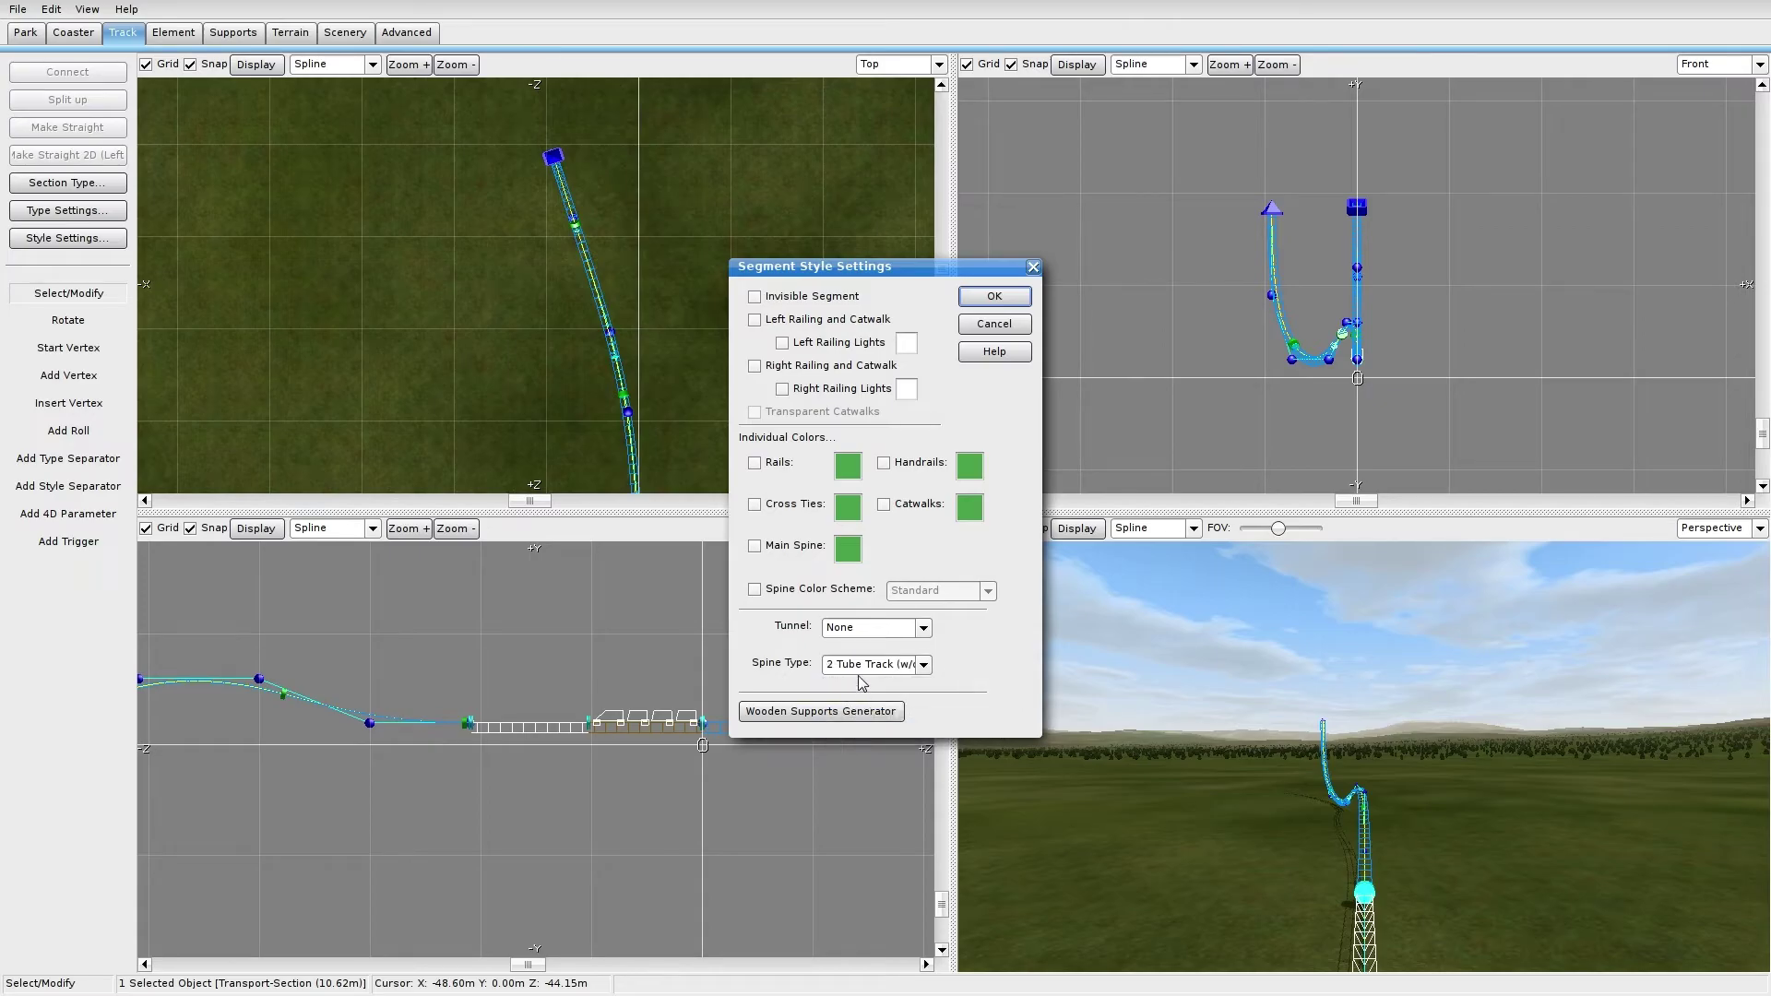
pyautogui.click(968, 302)
# Step: Examine the whole track in the side view, from the launch section to both end climbs
pyautogui.scroll(3, 738, 668)
pyautogui.moveTo(748, 669); pyautogui.dragTo(433, 668, button='right')
pyautogui.moveTo(761, 673); pyautogui.dragTo(439, 715, button='right')
pyautogui.moveTo(611, 640); pyautogui.dragTo(1011, 712, button='right')
pyautogui.moveTo(437, 739); pyautogui.dragTo(969, 702, button='right')
pyautogui.moveTo(374, 677); pyautogui.dragTo(64, 665, button='right')
pyautogui.scroll(-2, 784, 696)
pyautogui.scroll(-1, 657, 690)
pyautogui.moveTo(490, 679); pyautogui.dragTo(424, 732, button='right')
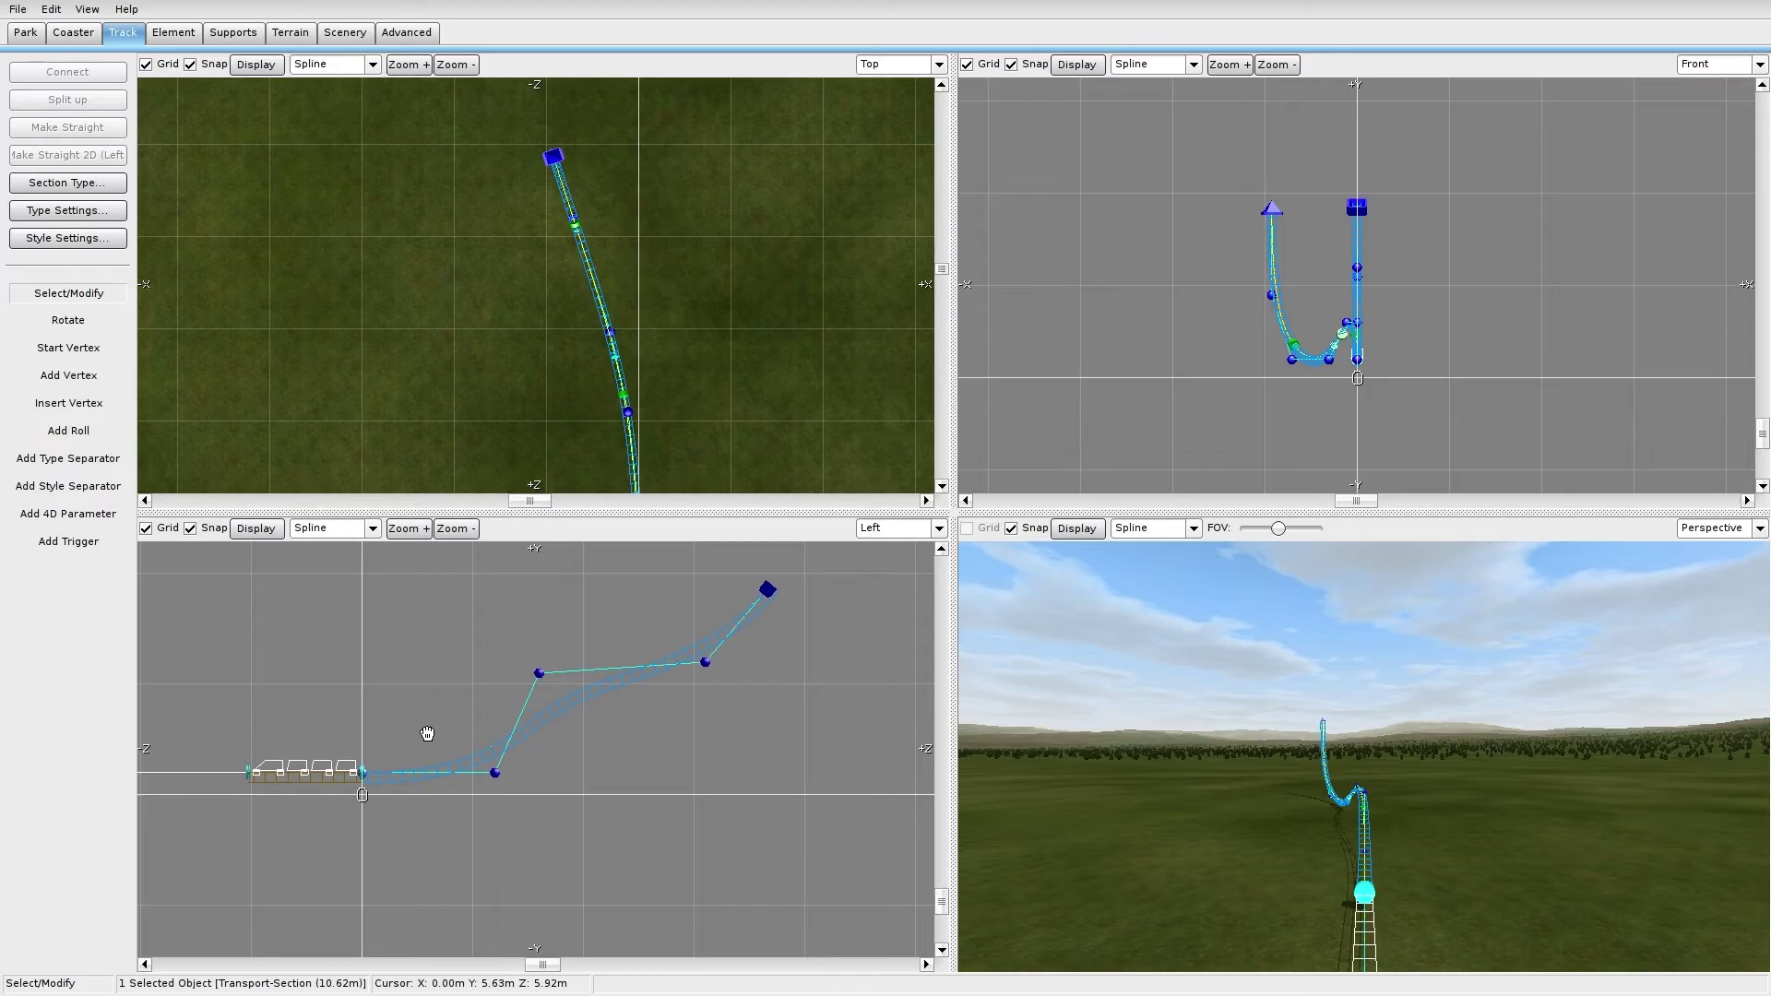
pyautogui.moveTo(463, 662); pyautogui.dragTo(947, 655, button='right')
pyautogui.moveTo(492, 711); pyautogui.dragTo(1006, 724, button='right')
pyautogui.moveTo(625, 698); pyautogui.dragTo(647, 702, button='right')
# Step: Give the dip segment between the hill and the end climb a Steel tunnel
pyautogui.scroll(3, 648, 706)
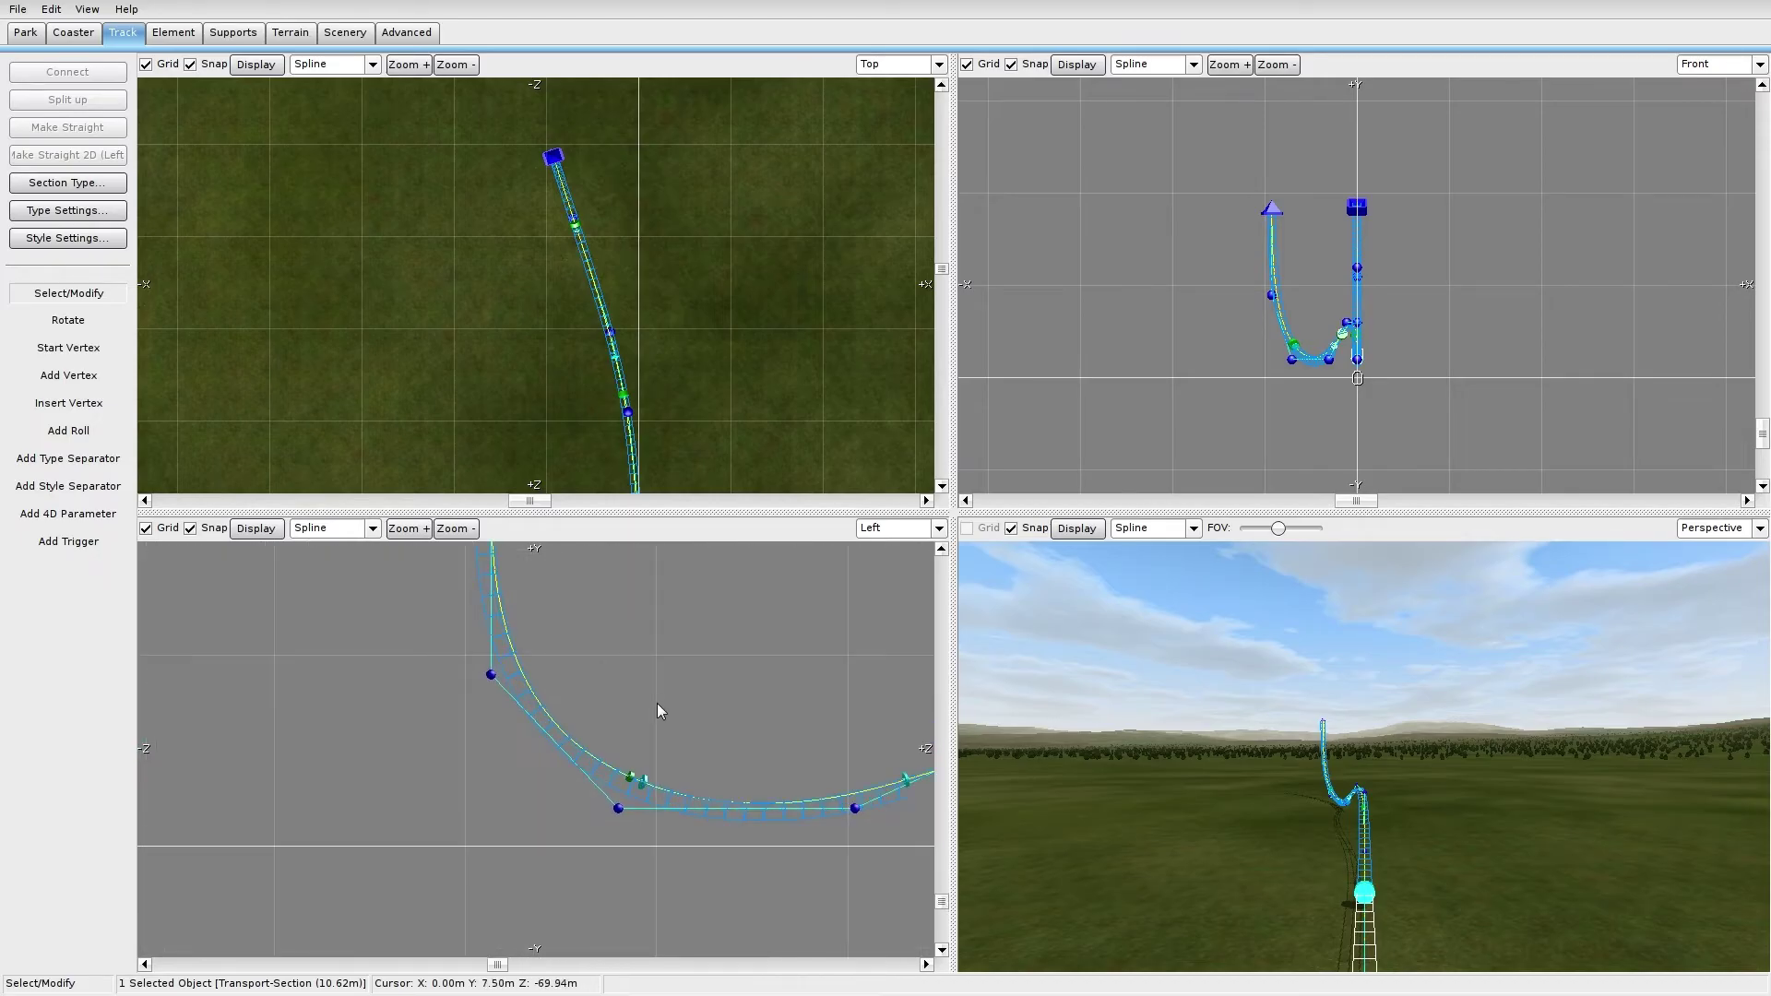
pyautogui.doubleClick(620, 809)
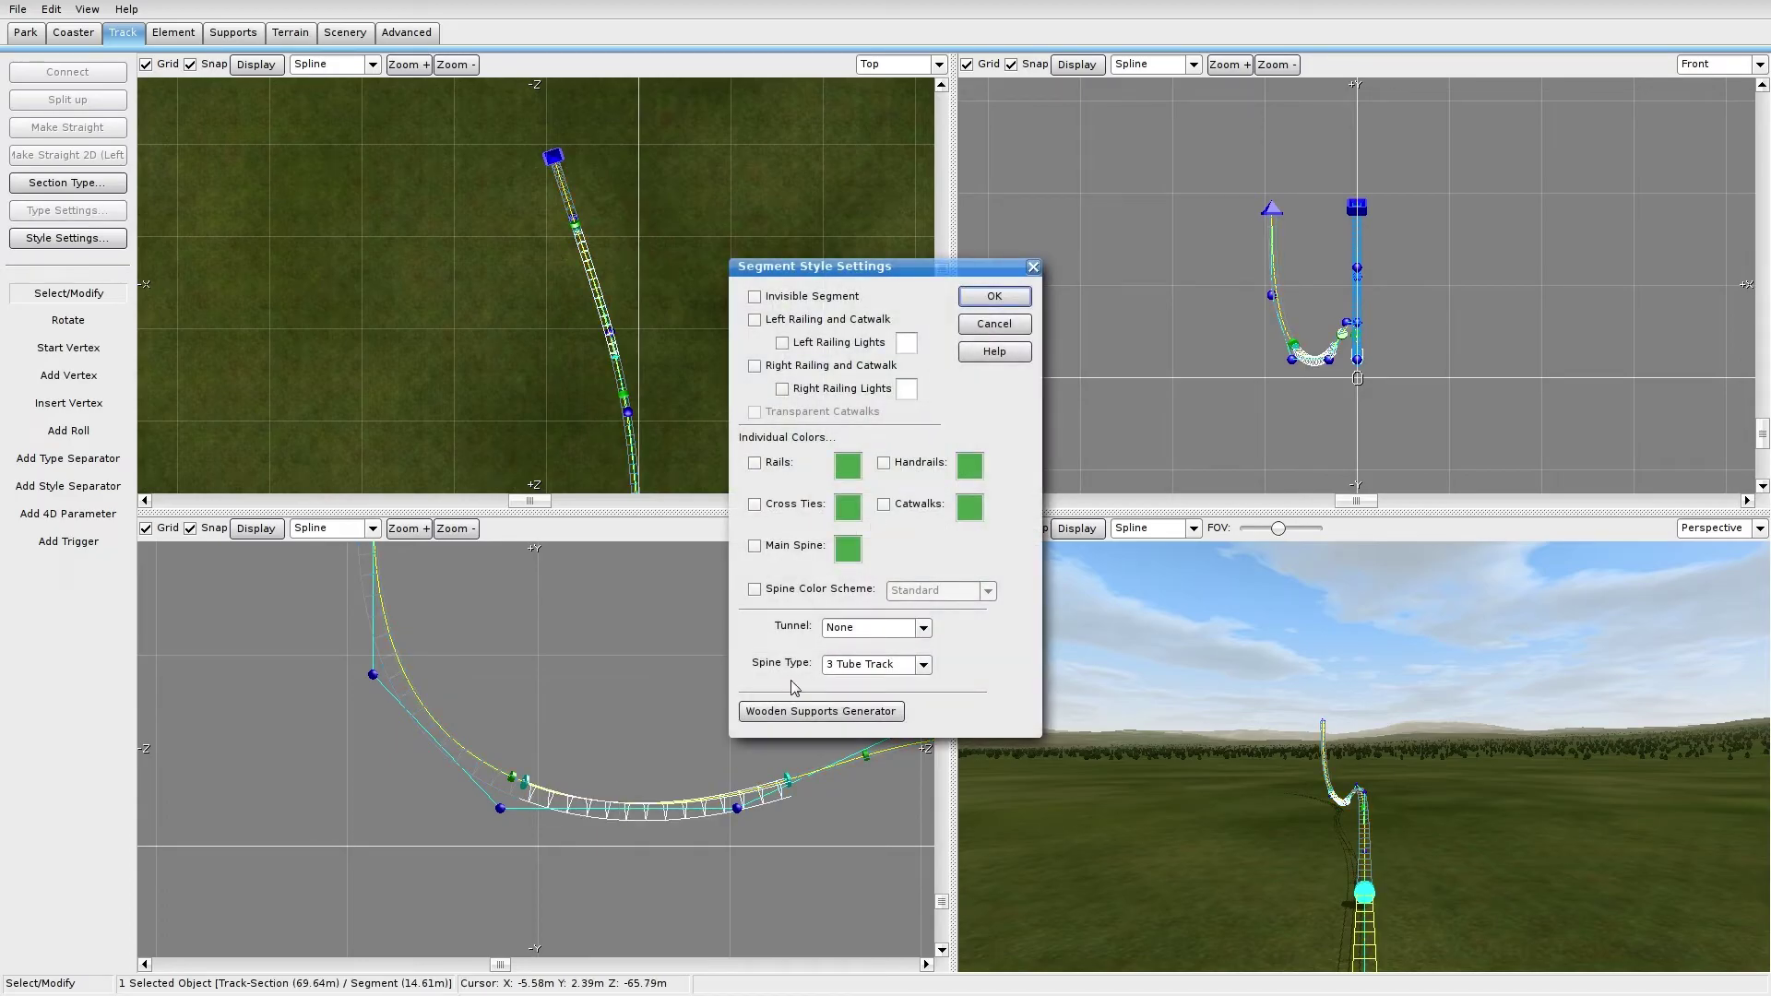
pyautogui.click(874, 627)
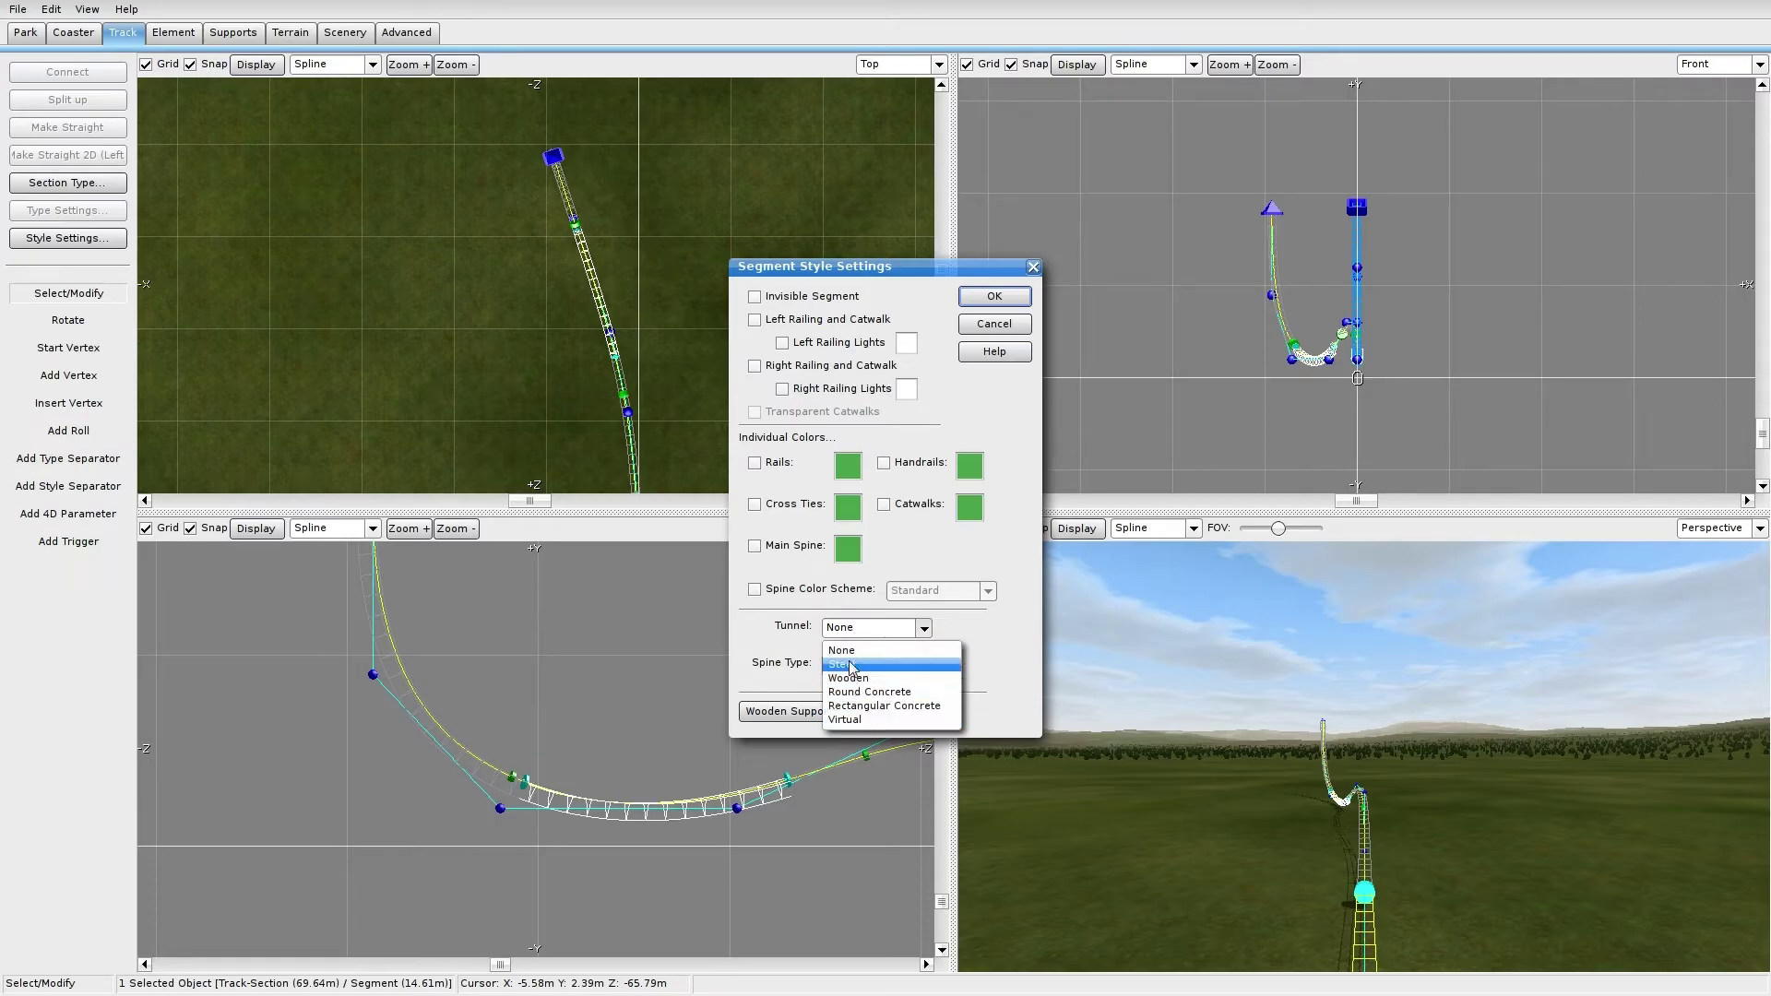
pyautogui.click(849, 665)
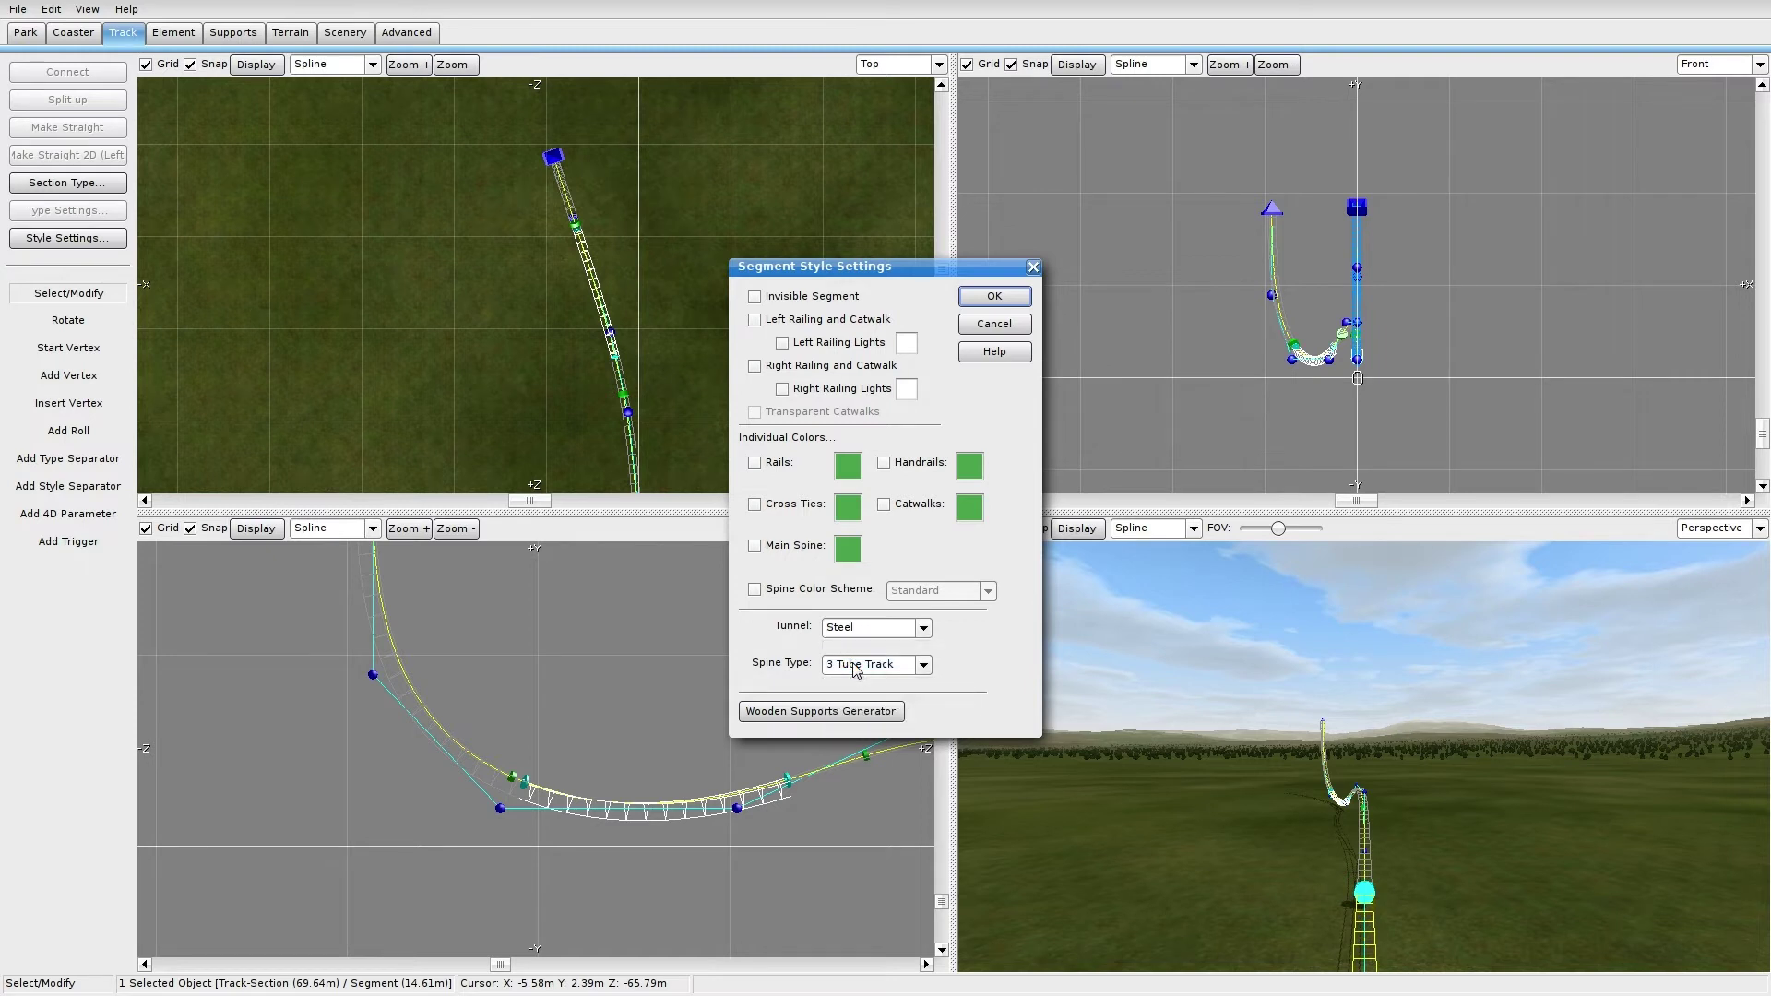
pyautogui.click(990, 298)
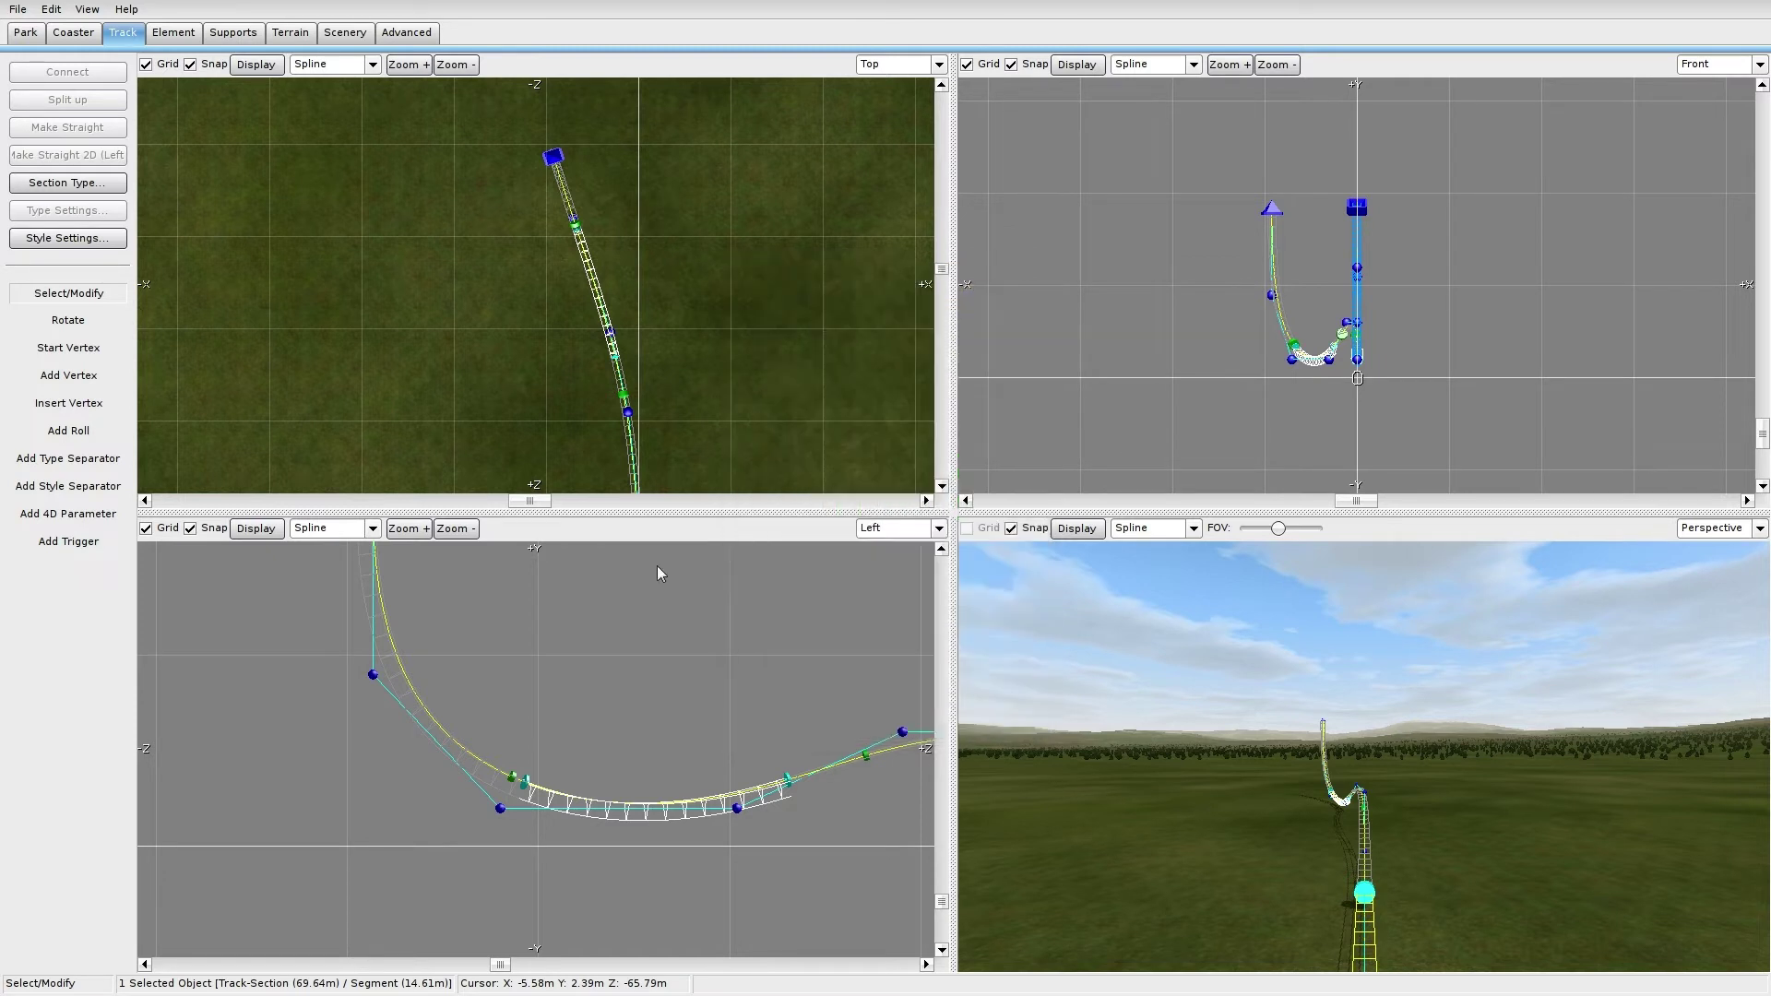
pyautogui.doubleClick(600, 800)
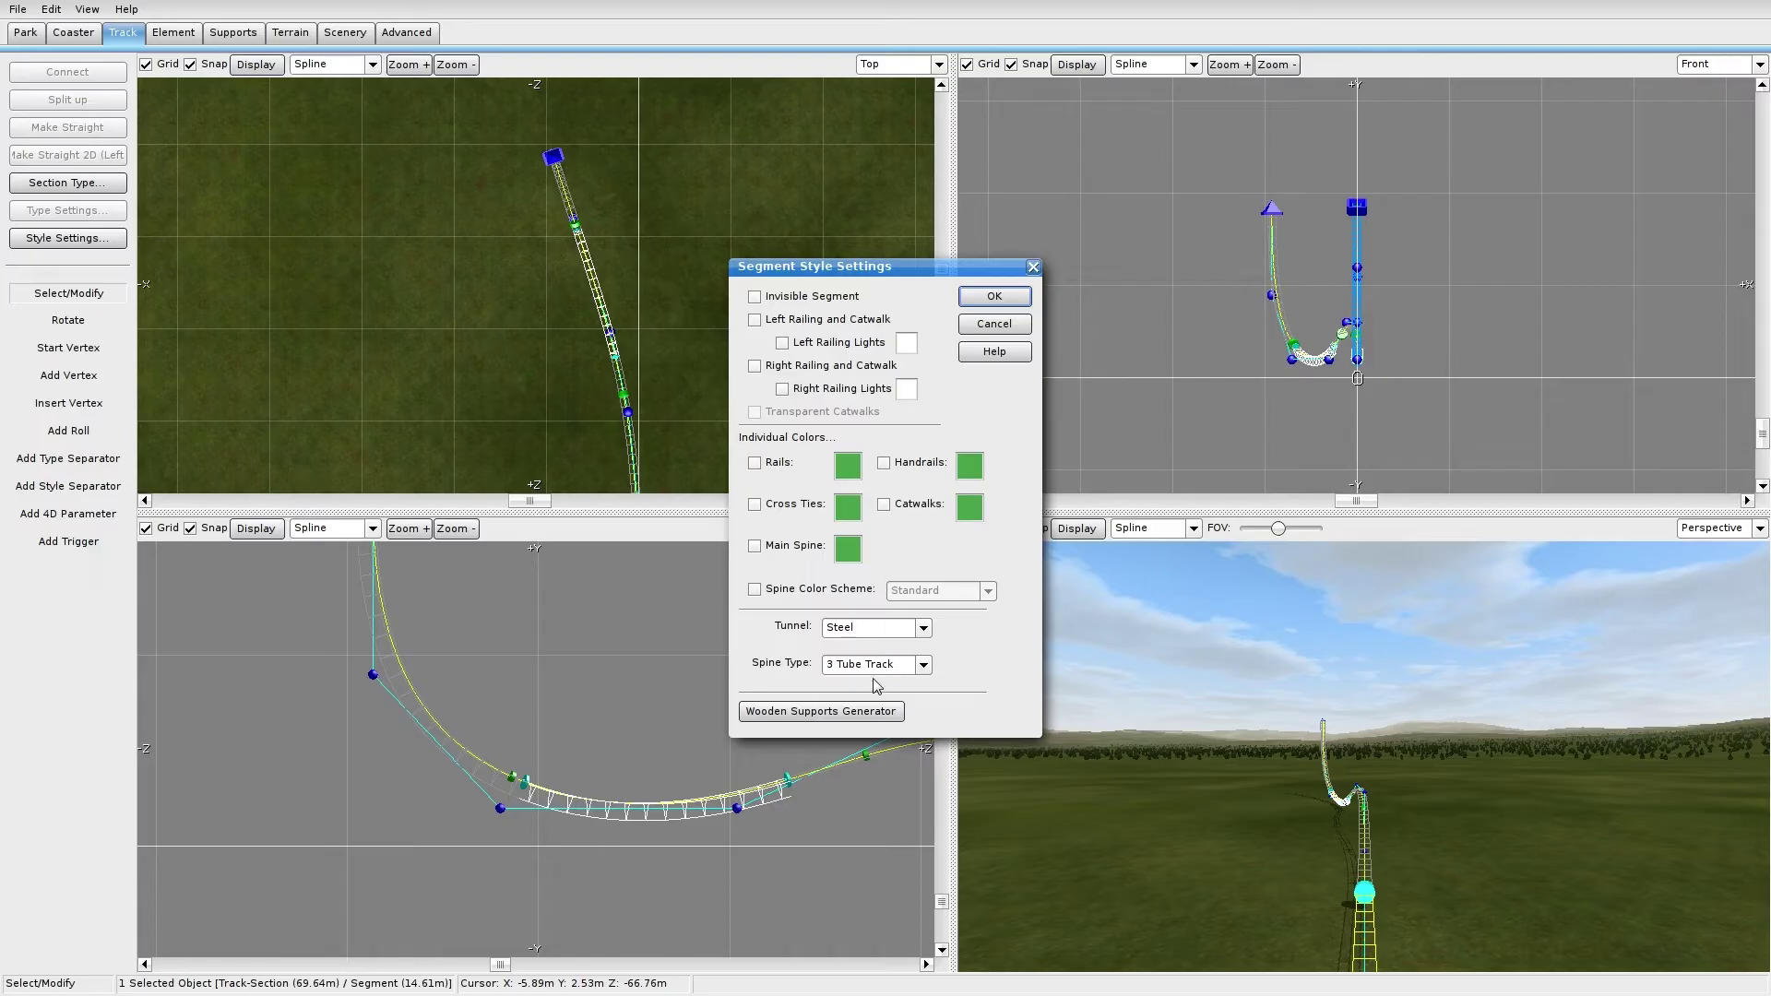
pyautogui.click(994, 297)
# Step: Set the spine type of the vertical end climb segment to 4 Tube Track
pyautogui.scroll(2, 567, 687)
pyautogui.click(474, 784)
pyautogui.doubleClick(473, 784)
pyautogui.click(922, 664)
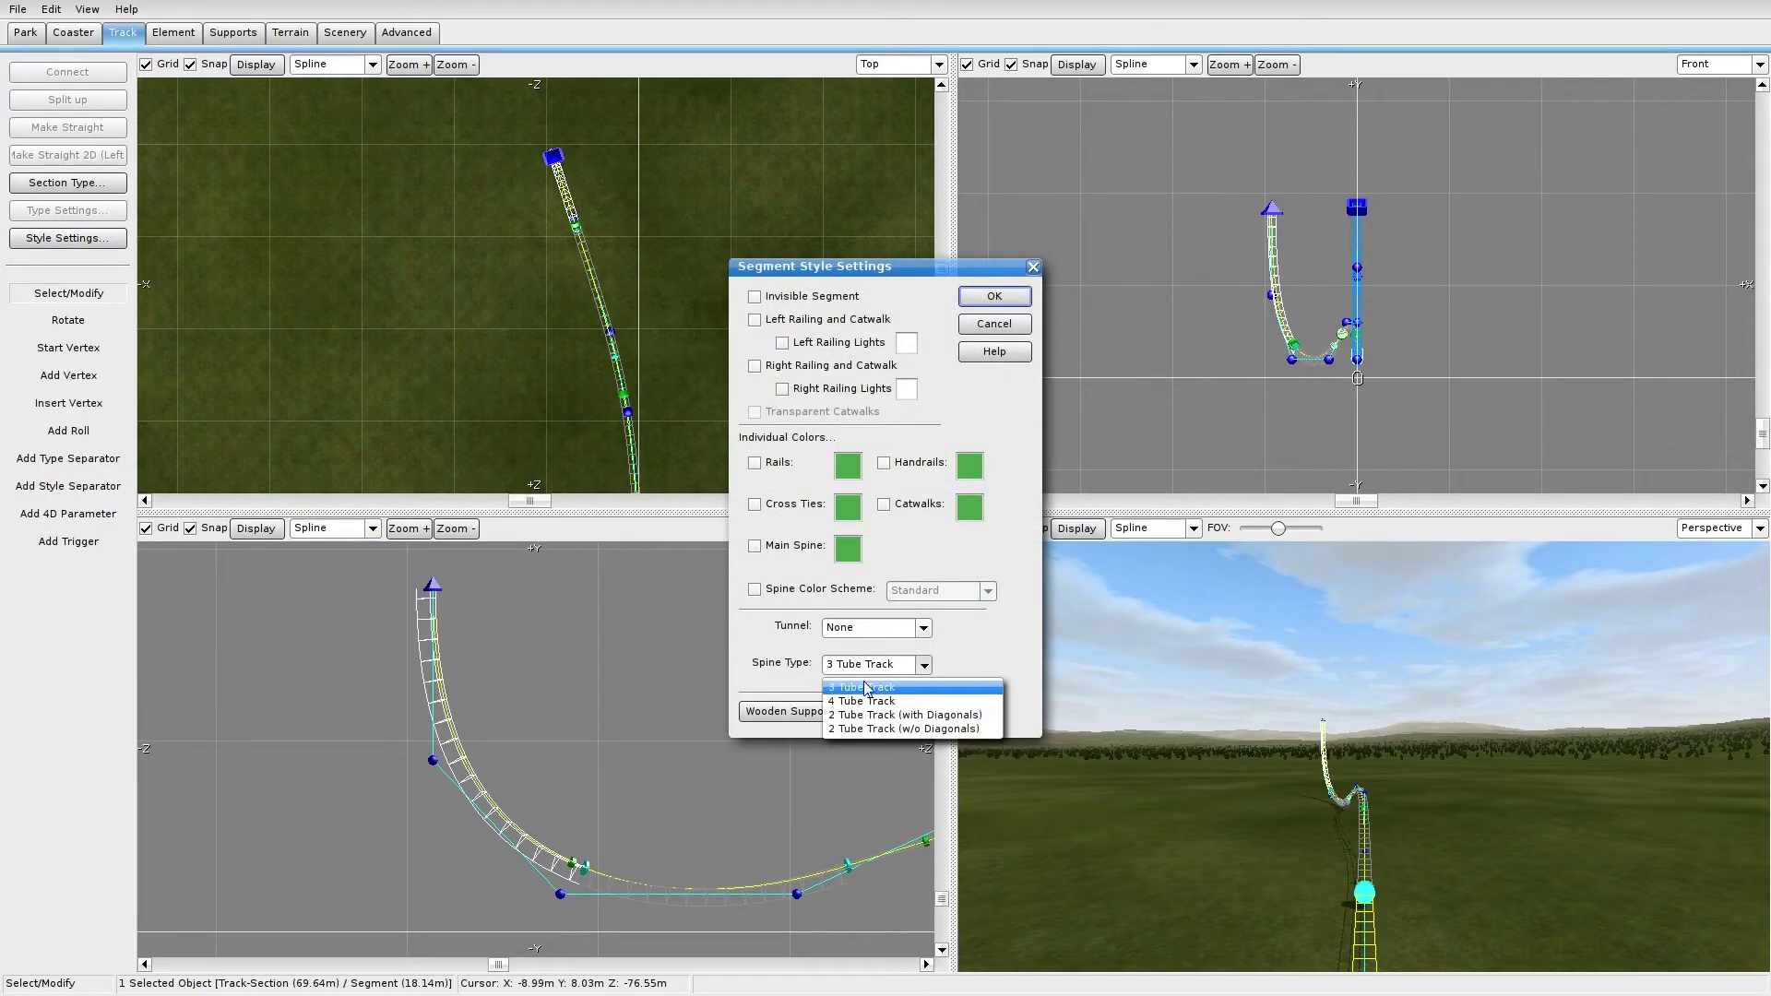
pyautogui.click(871, 694)
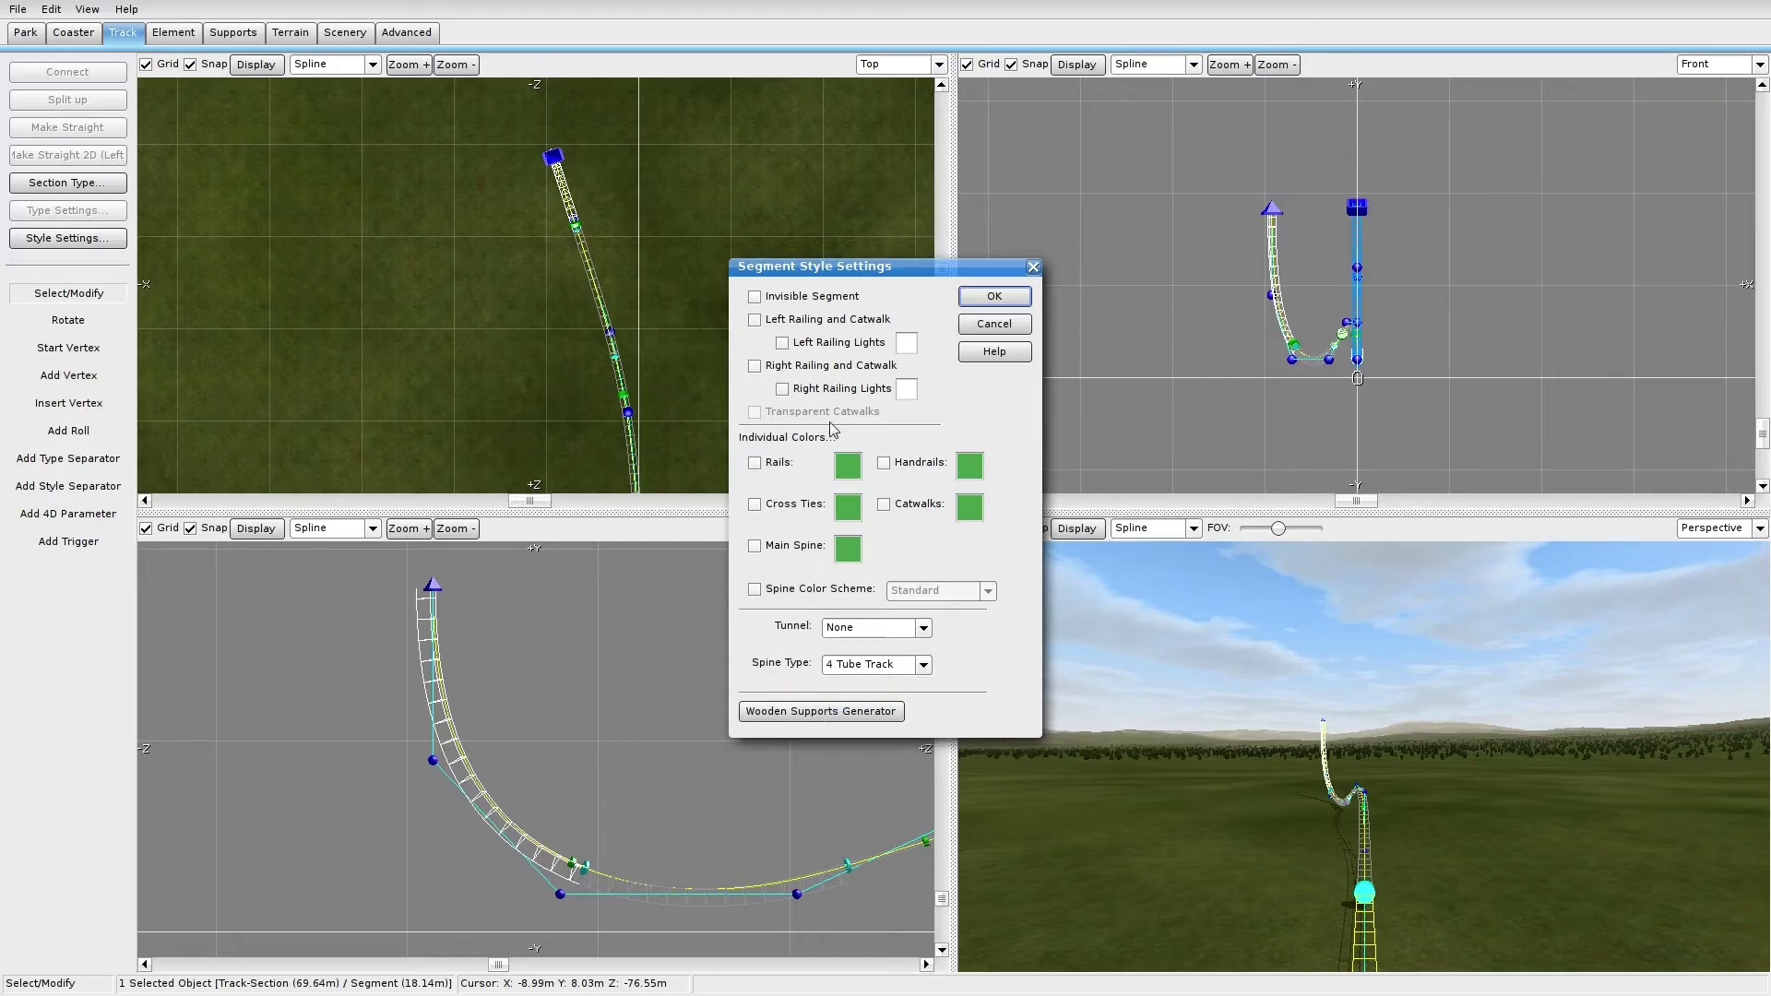
pyautogui.click(995, 296)
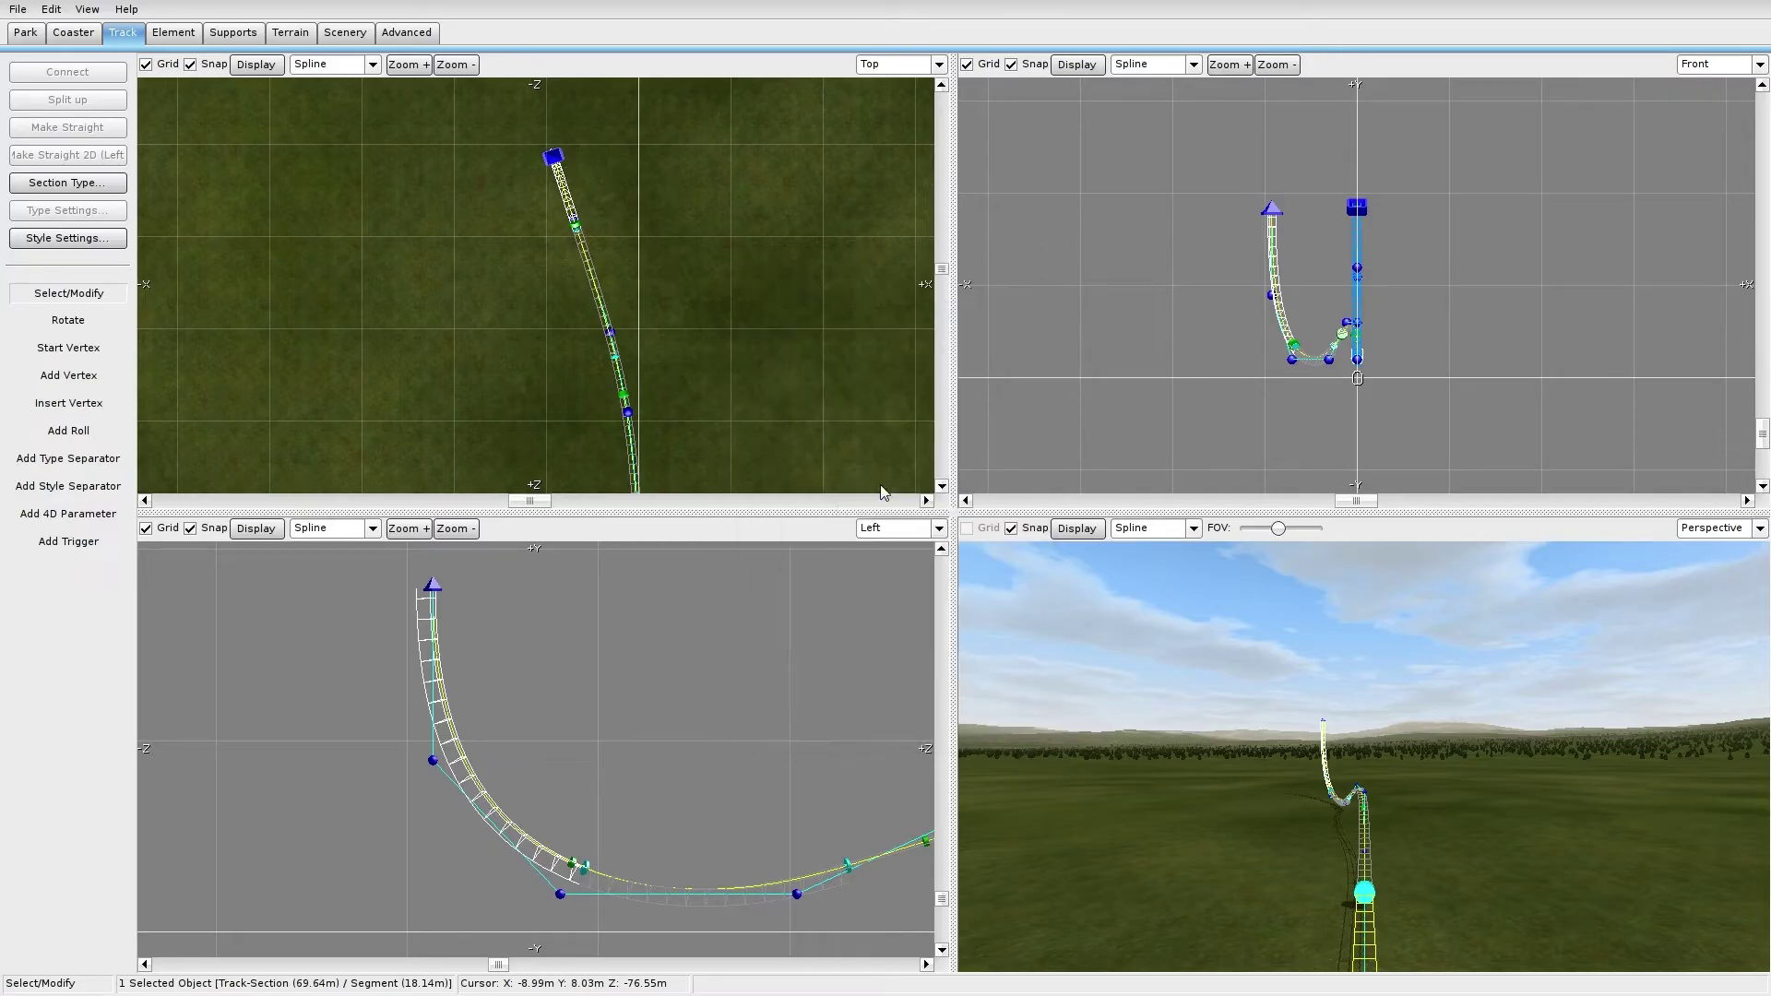
pyautogui.click(758, 700)
# Step: Examine the end climb, dip and hill from the side in the perspective view
pyautogui.rightClick(1240, 301)
pyautogui.click(1110, 330)
pyautogui.press('w')
pyautogui.moveTo(1316, 750); pyautogui.dragTo(1140, 775, button='right')
pyautogui.press('w')
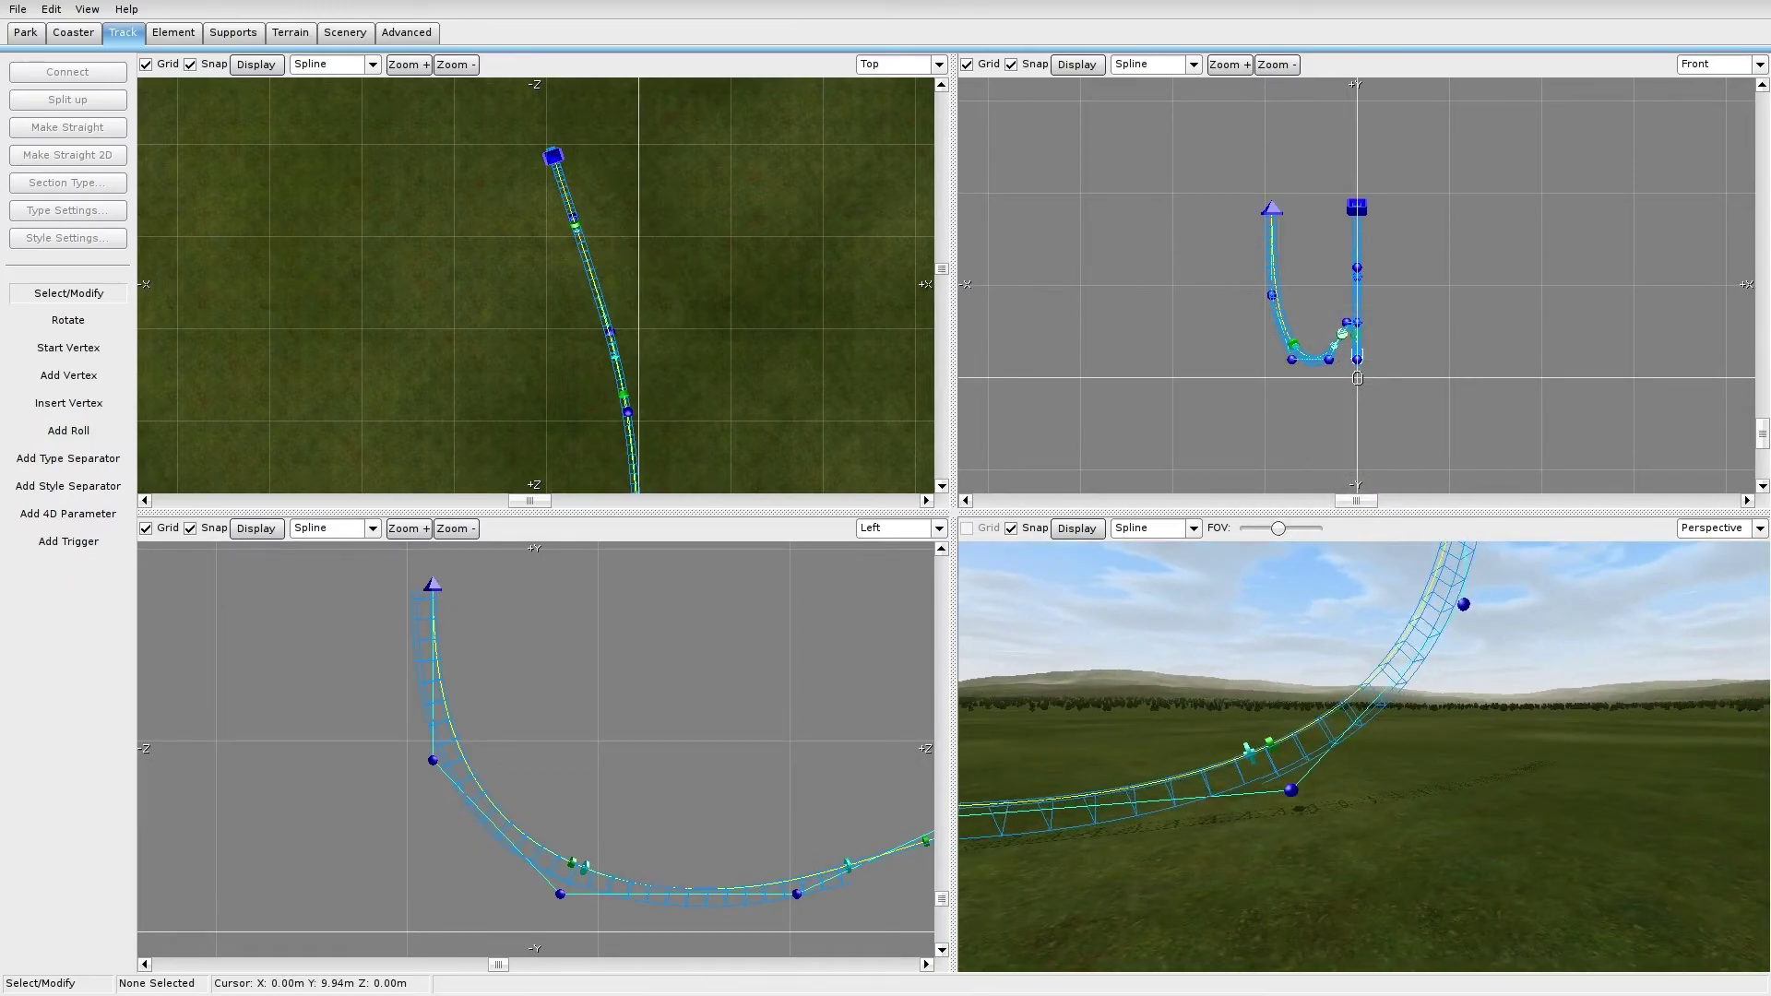
pyautogui.press('w')
pyautogui.moveTo(1140, 775); pyautogui.dragTo(1231, 756, button='right')
pyautogui.press('w')
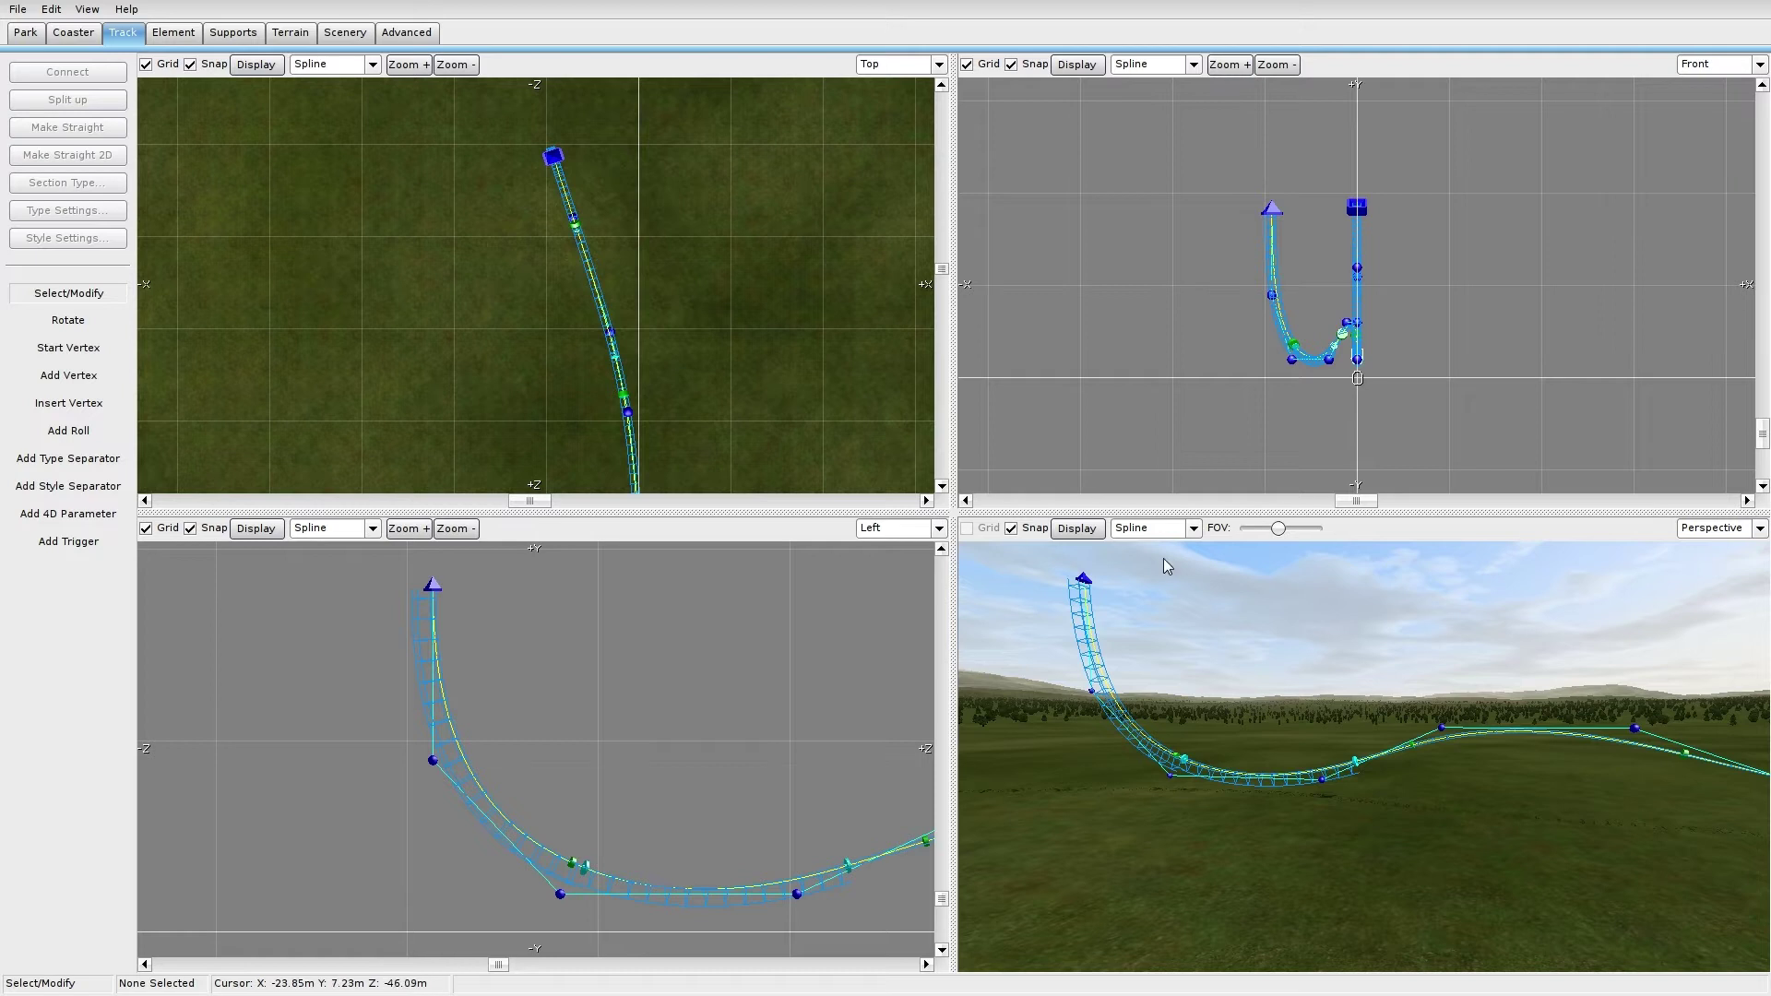
# Step: Freeze the Serpant coaster to render its segment styles and steel tunnel, and view the tunnel in perspective
pyautogui.click(18, 9)
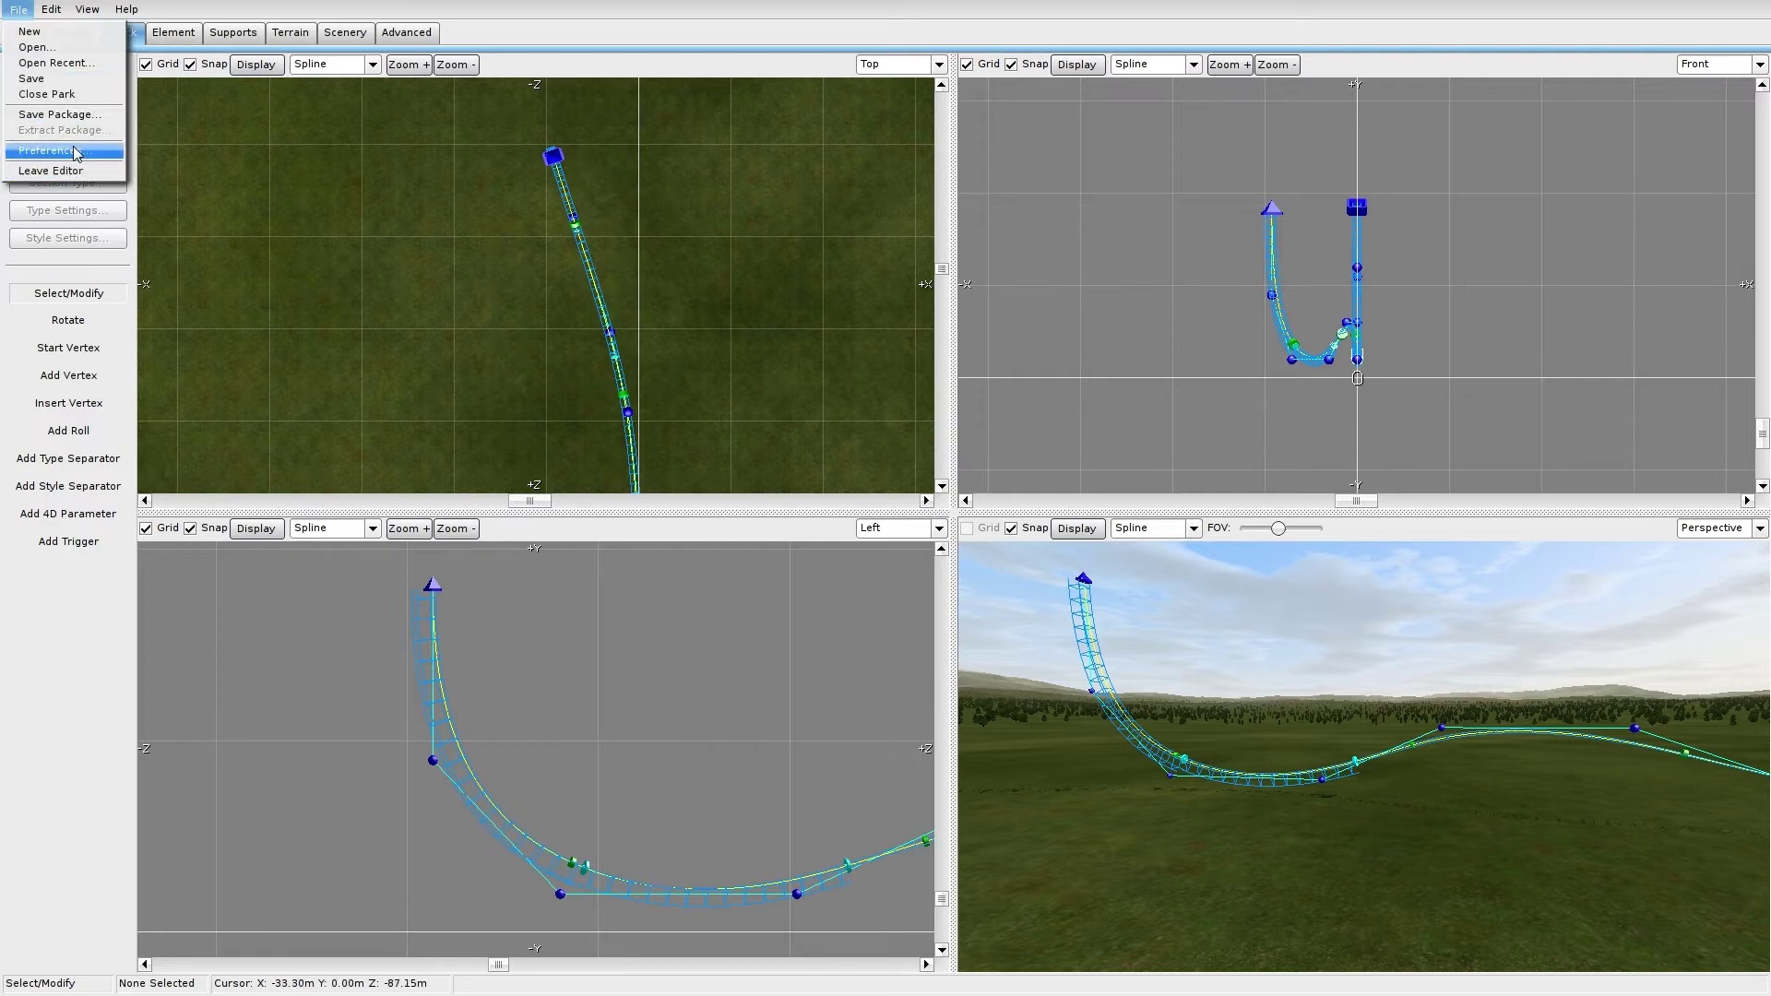
pyautogui.click(209, 95)
pyautogui.click(74, 33)
pyautogui.click(67, 339)
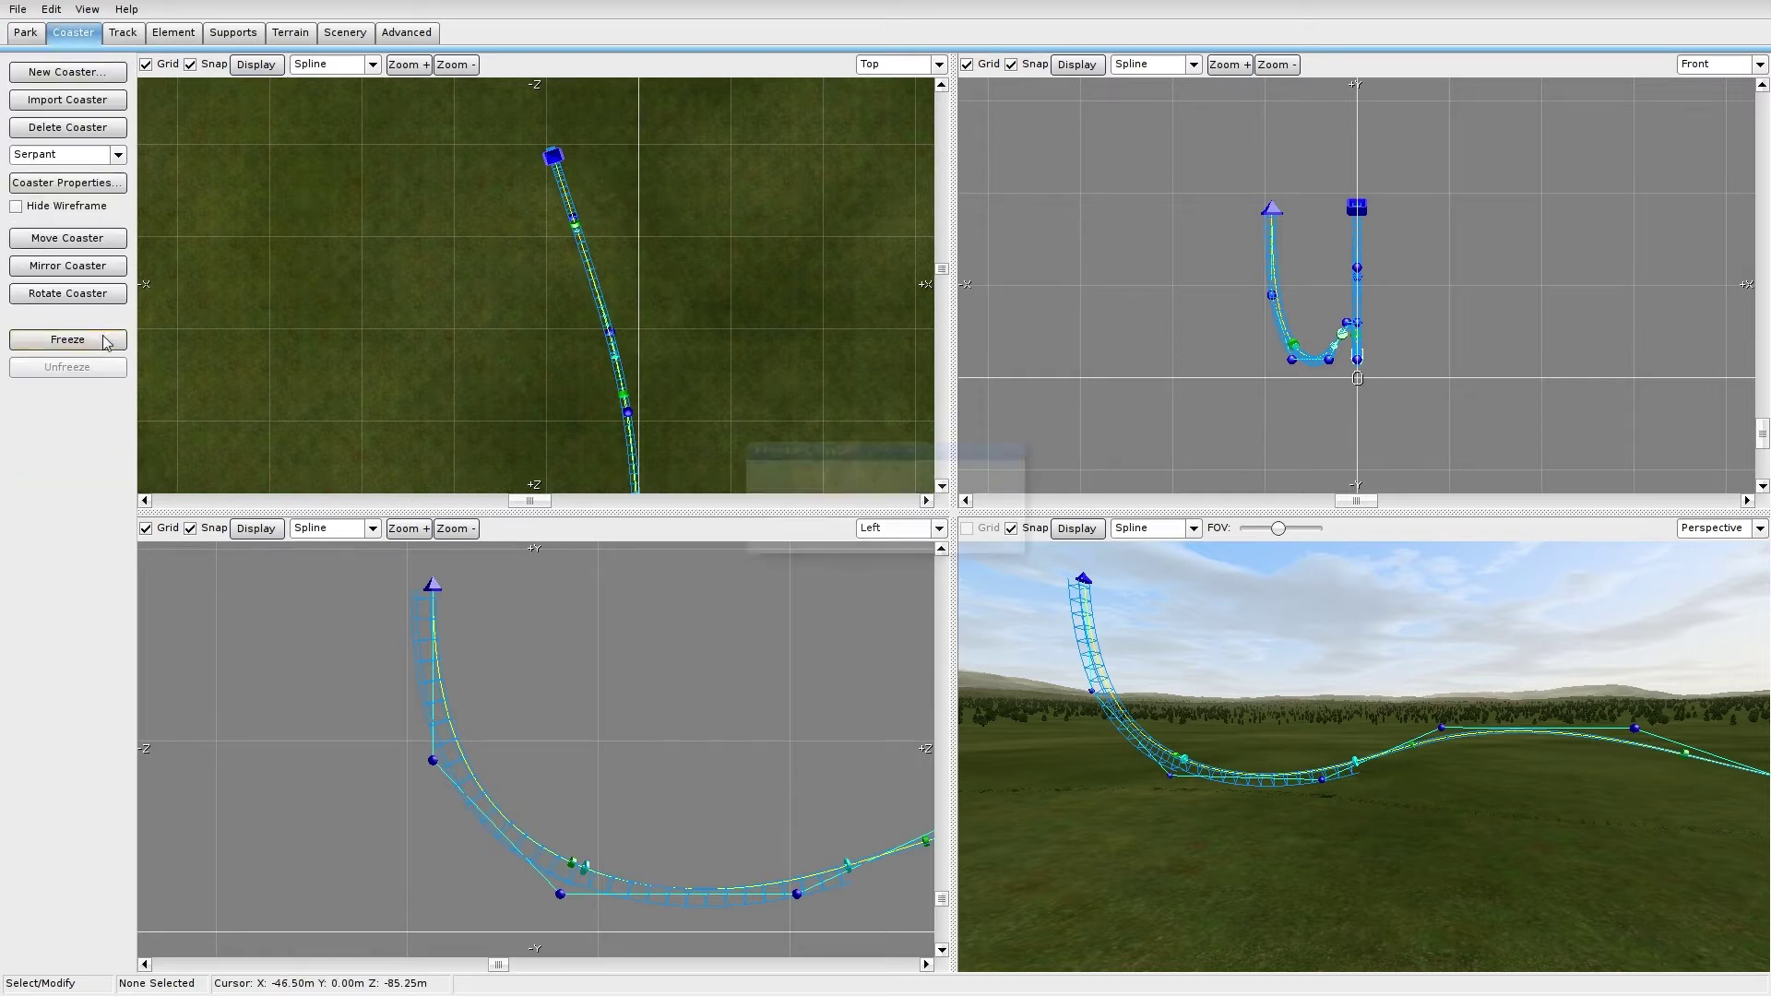
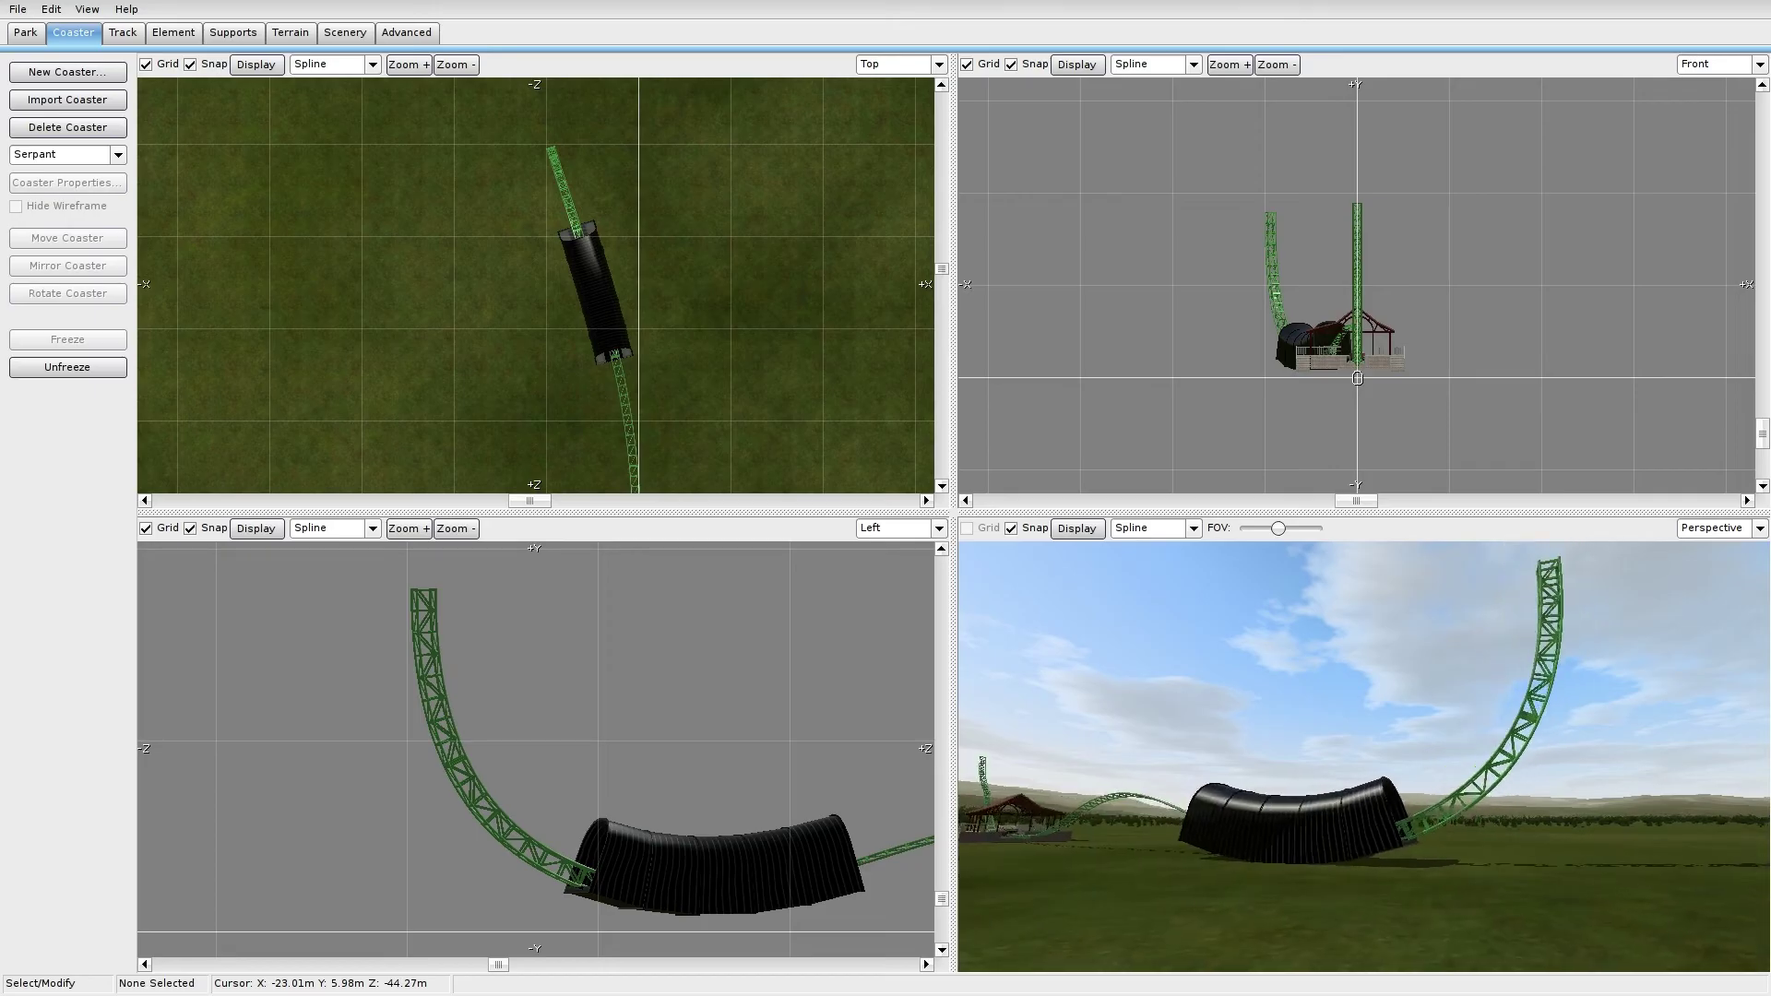
pyautogui.moveTo(1363, 756); pyautogui.dragTo(1260, 817, button='right')
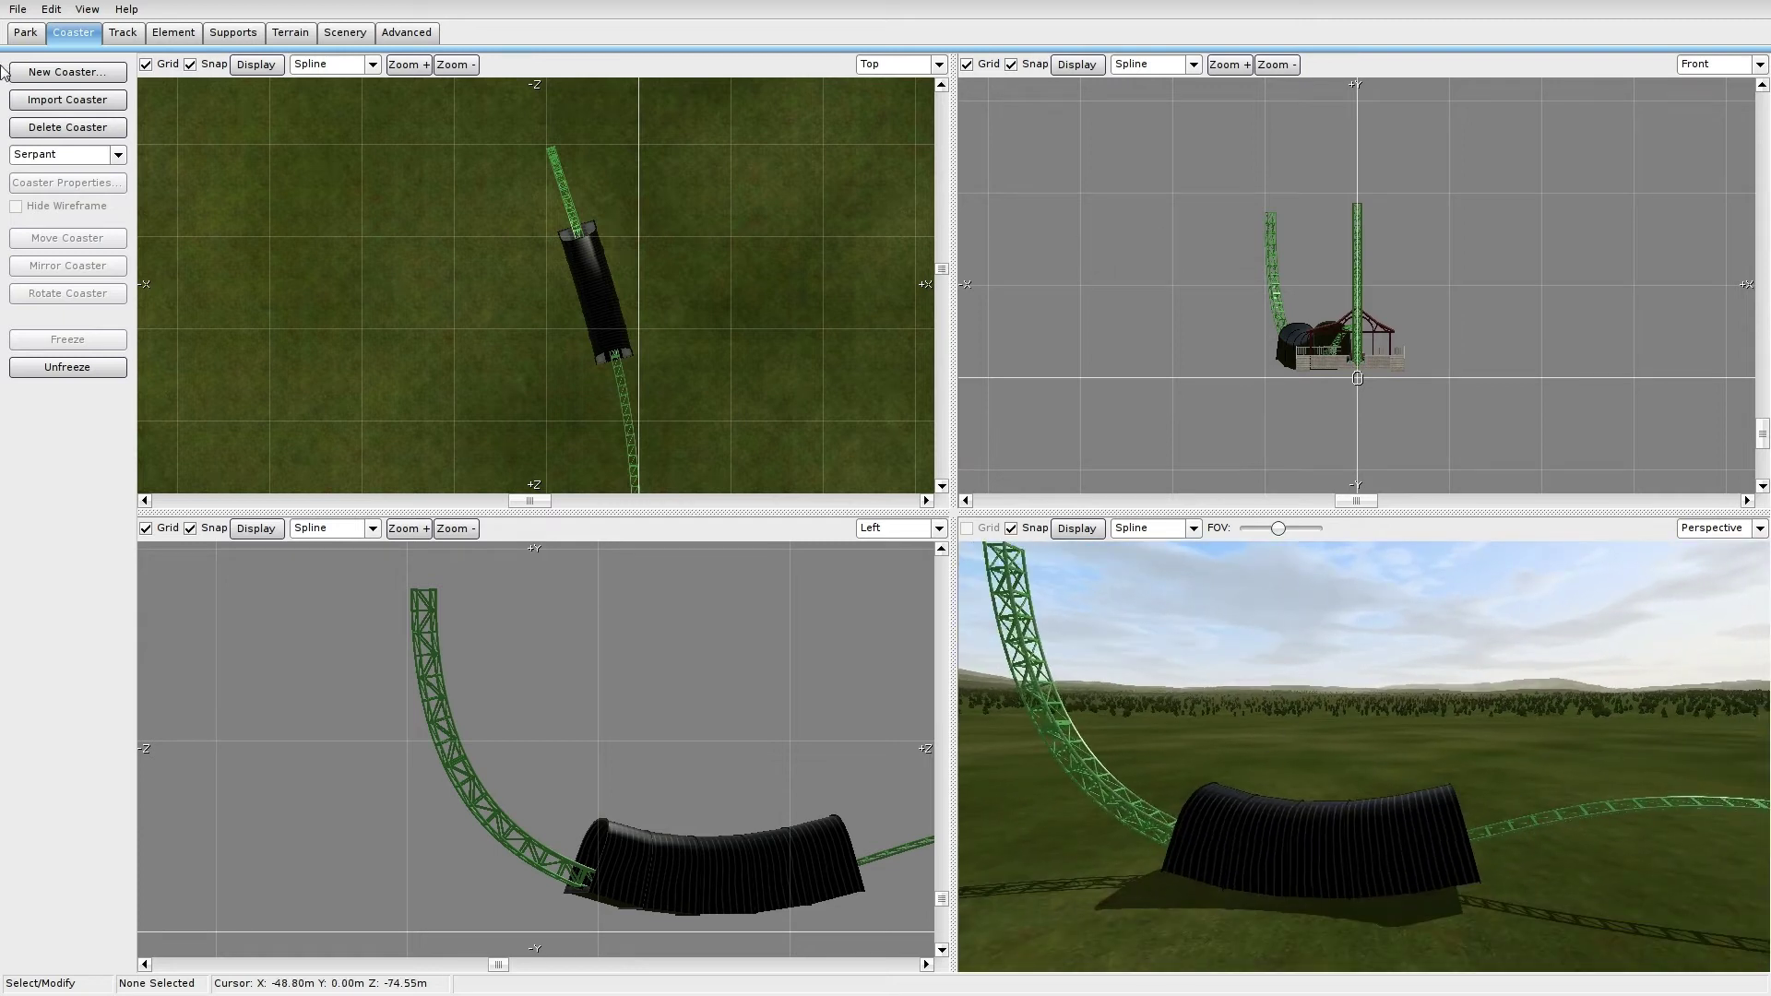
# Step: Unfreeze the Serpant coaster and shift the separator between the dip and the end climb slightly towards the climb
pyautogui.click(67, 368)
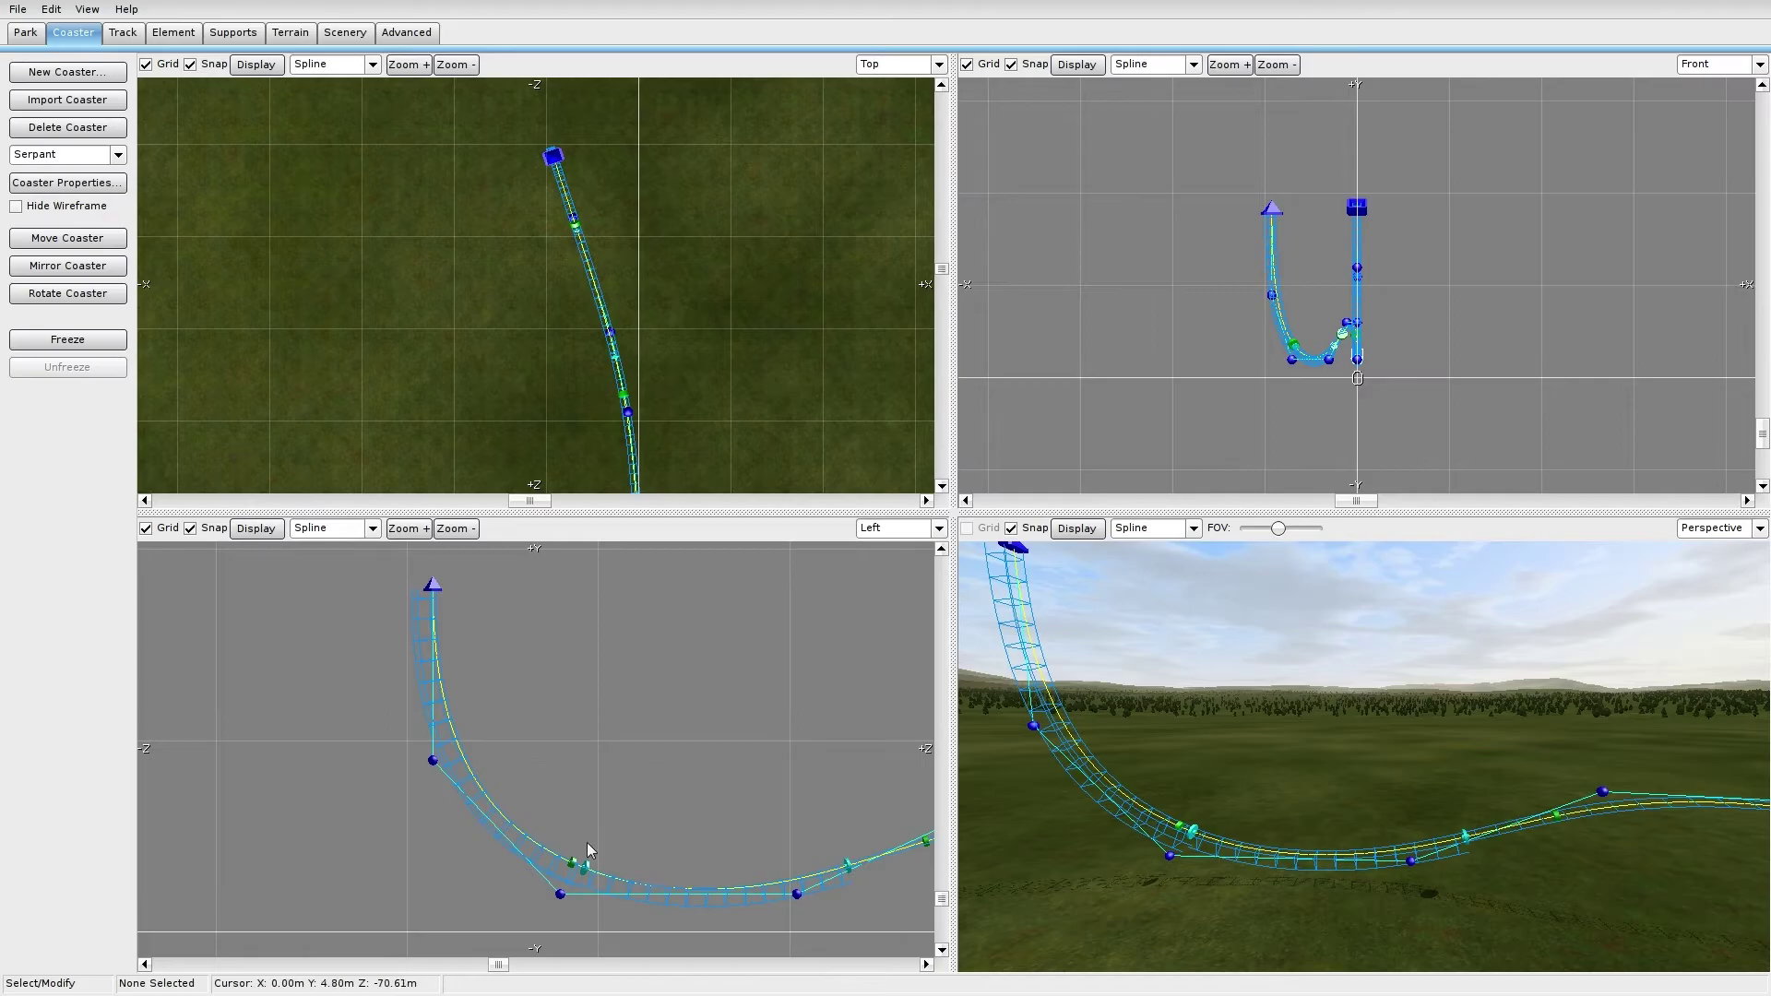
pyautogui.moveTo(591, 871); pyautogui.dragTo(579, 866)
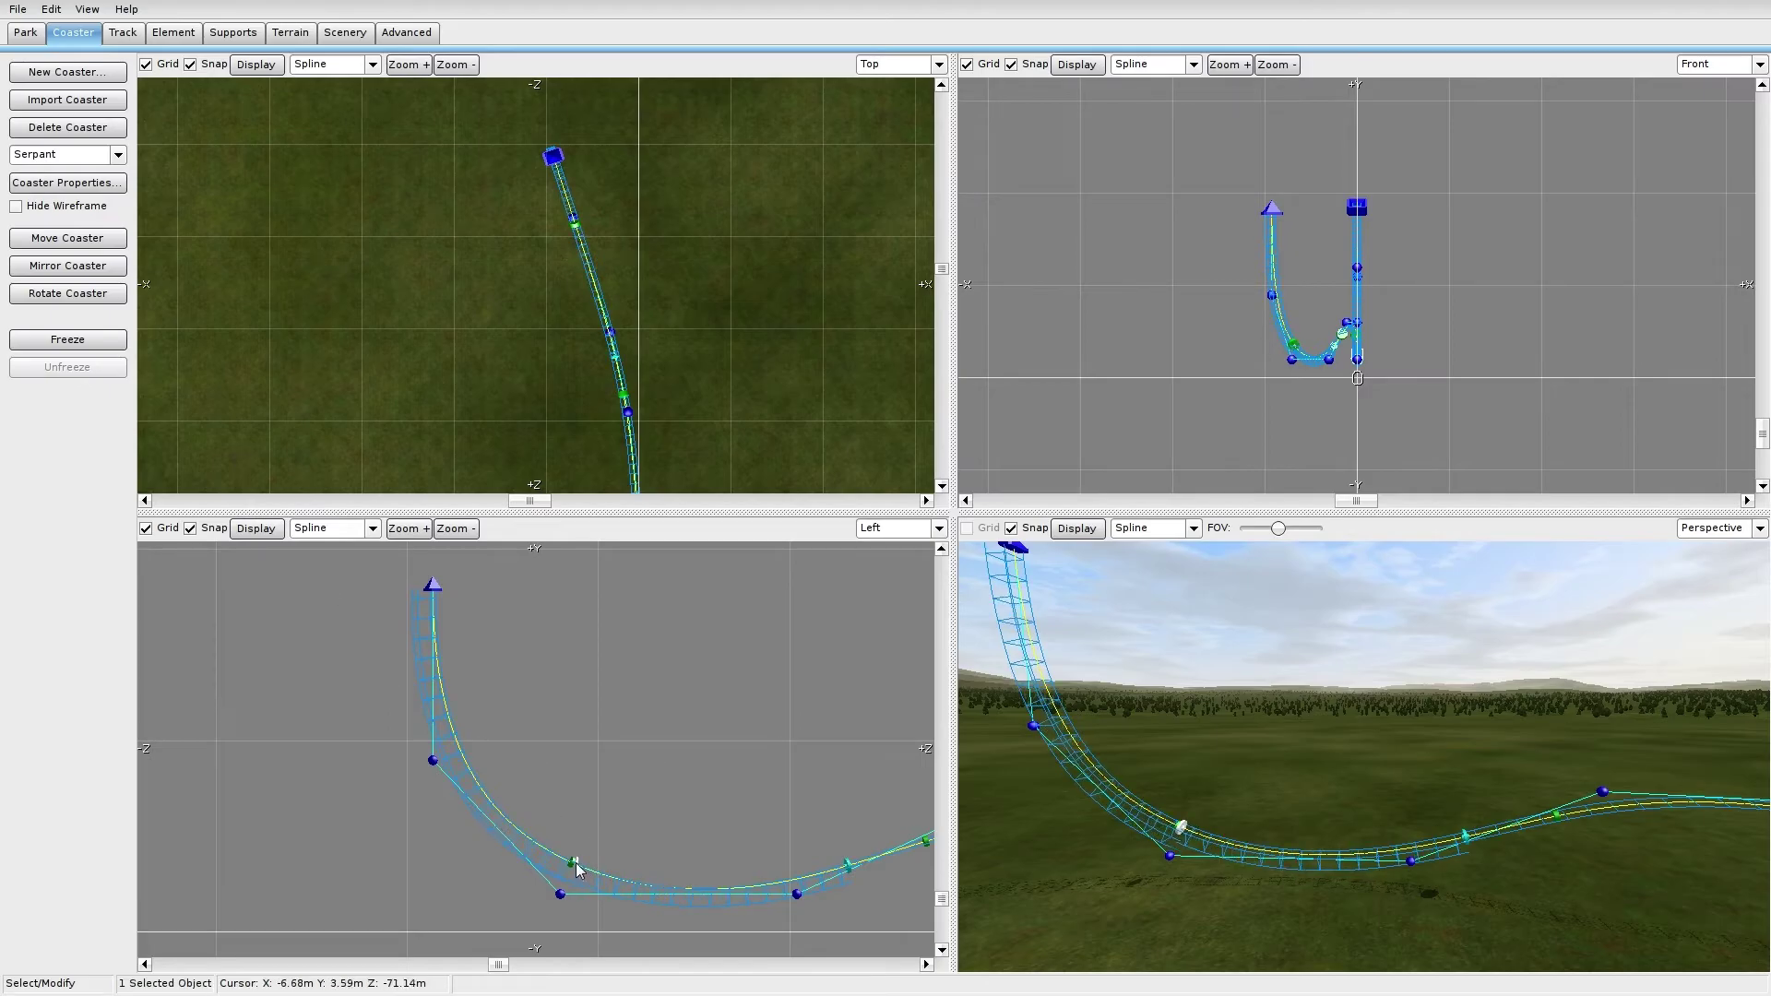
pyautogui.click(125, 33)
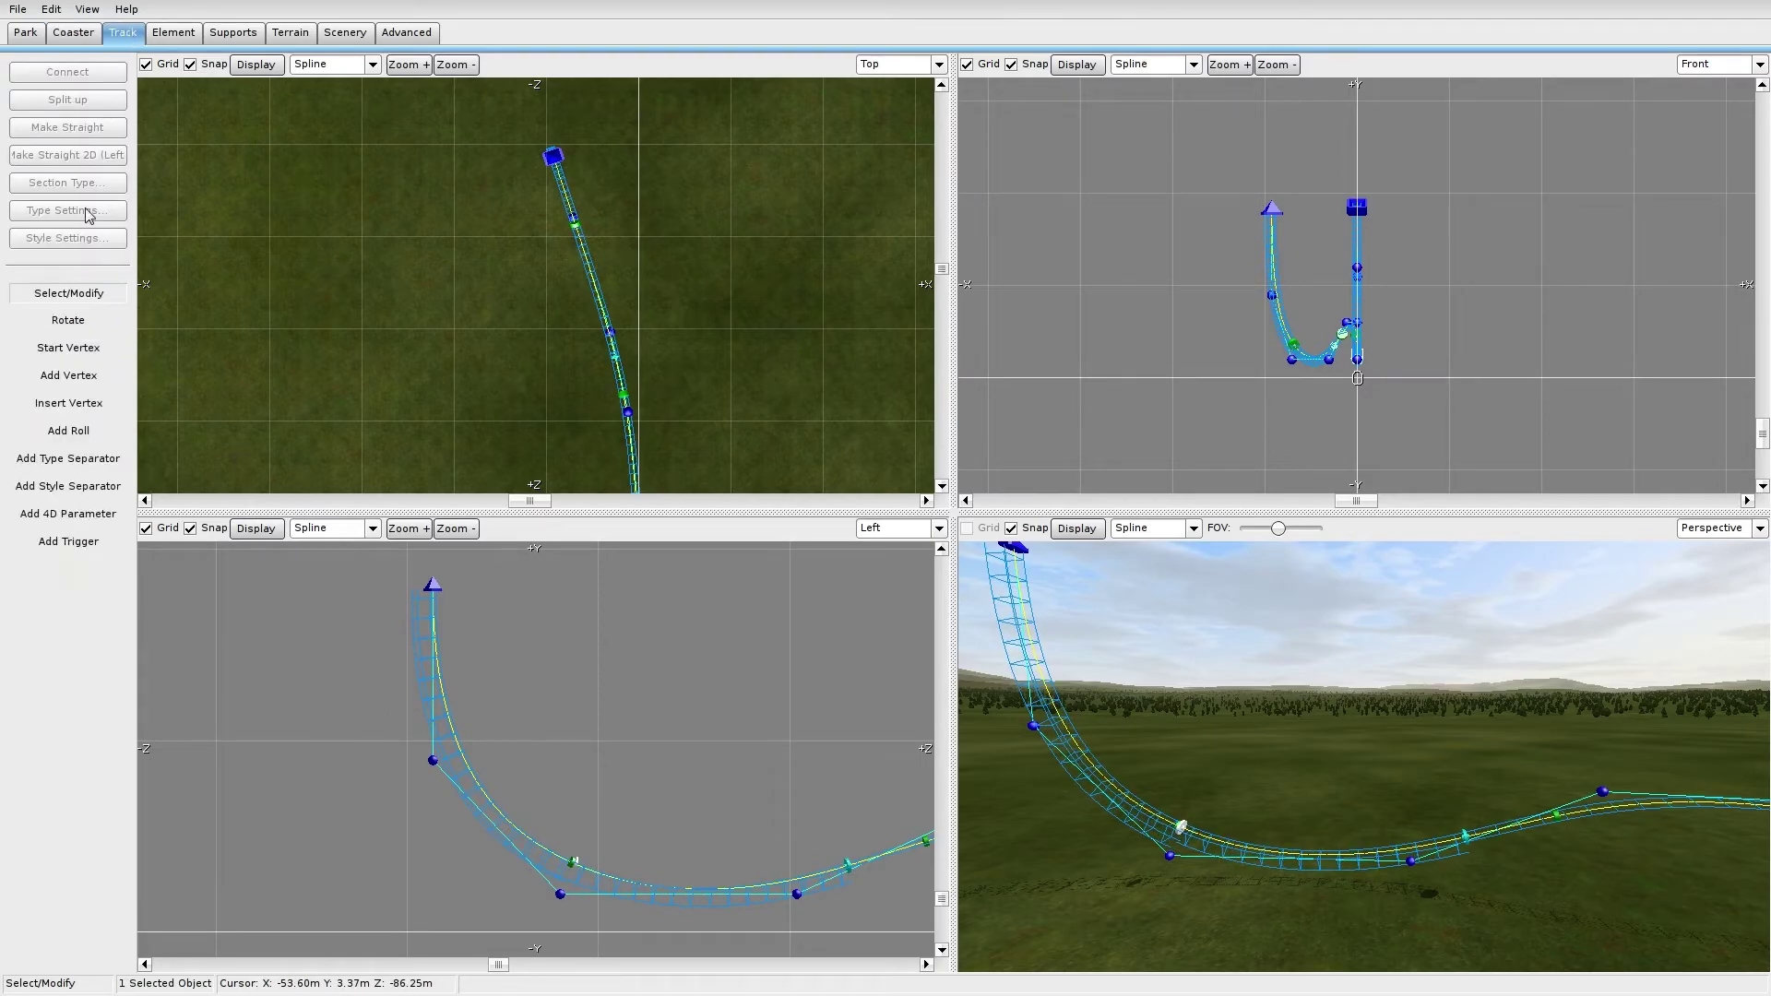
# Step: Raise the terrain over the middle of the dip segment using 4 Points Influence
pyautogui.click(305, 37)
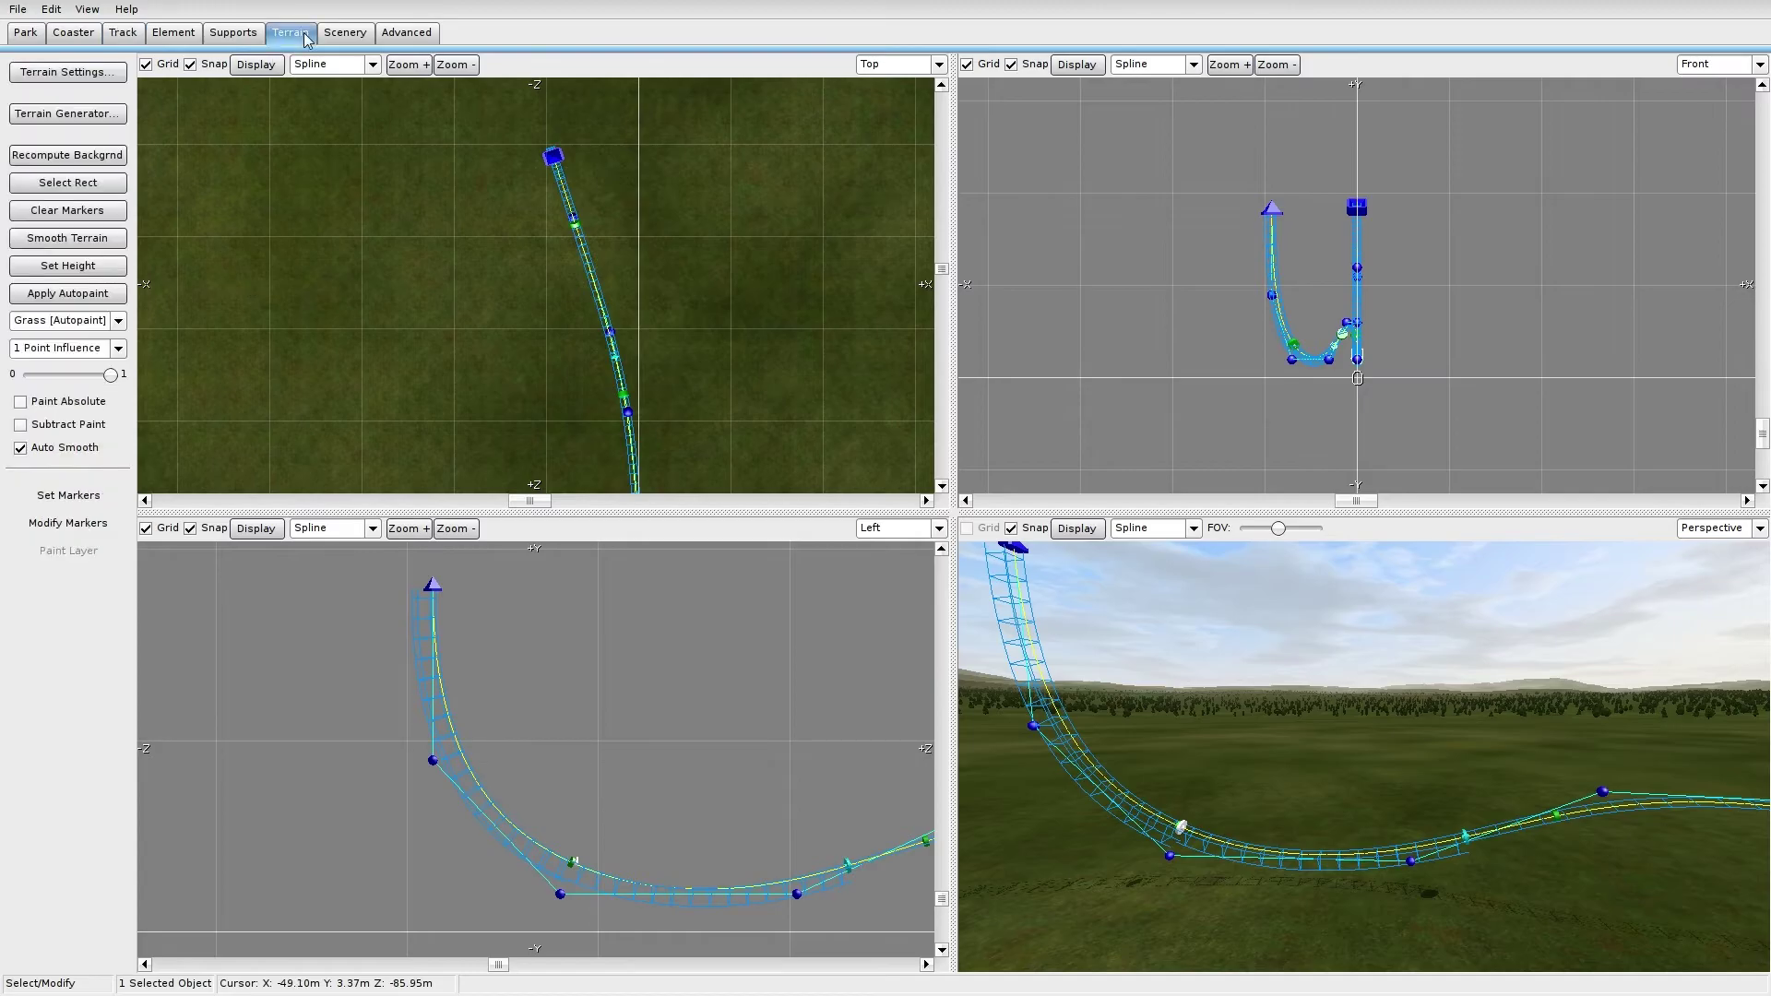
pyautogui.click(80, 351)
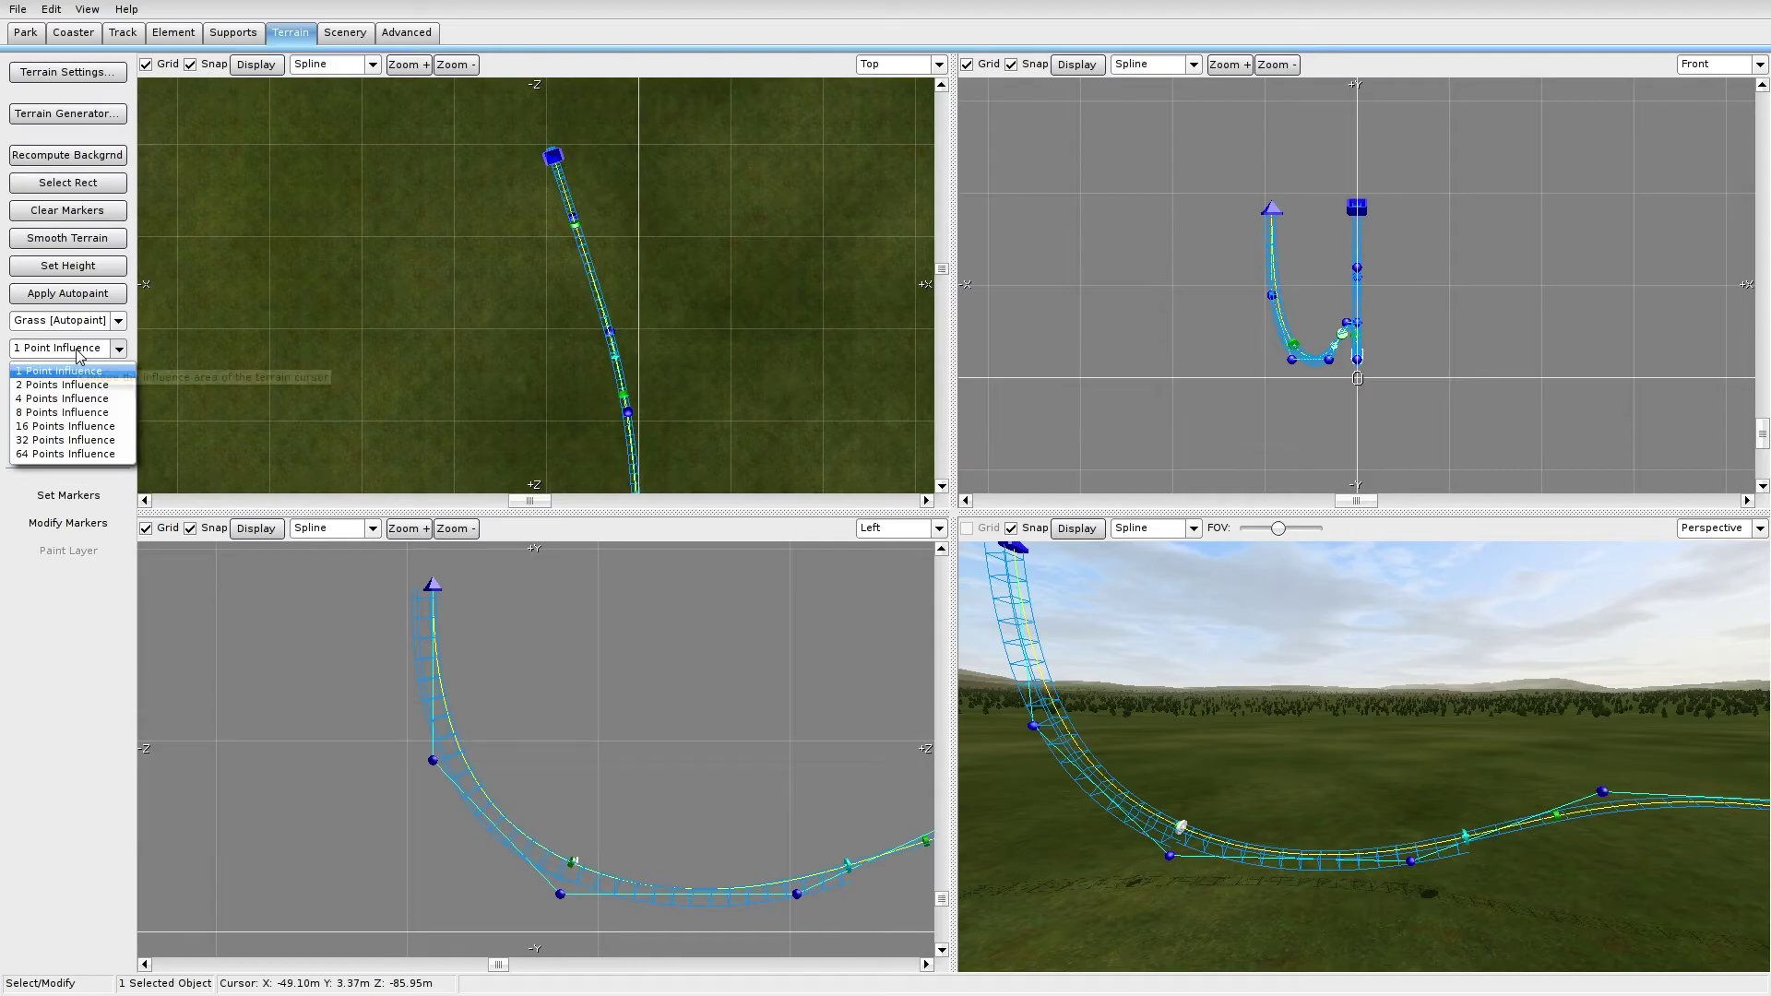
pyautogui.click(65, 399)
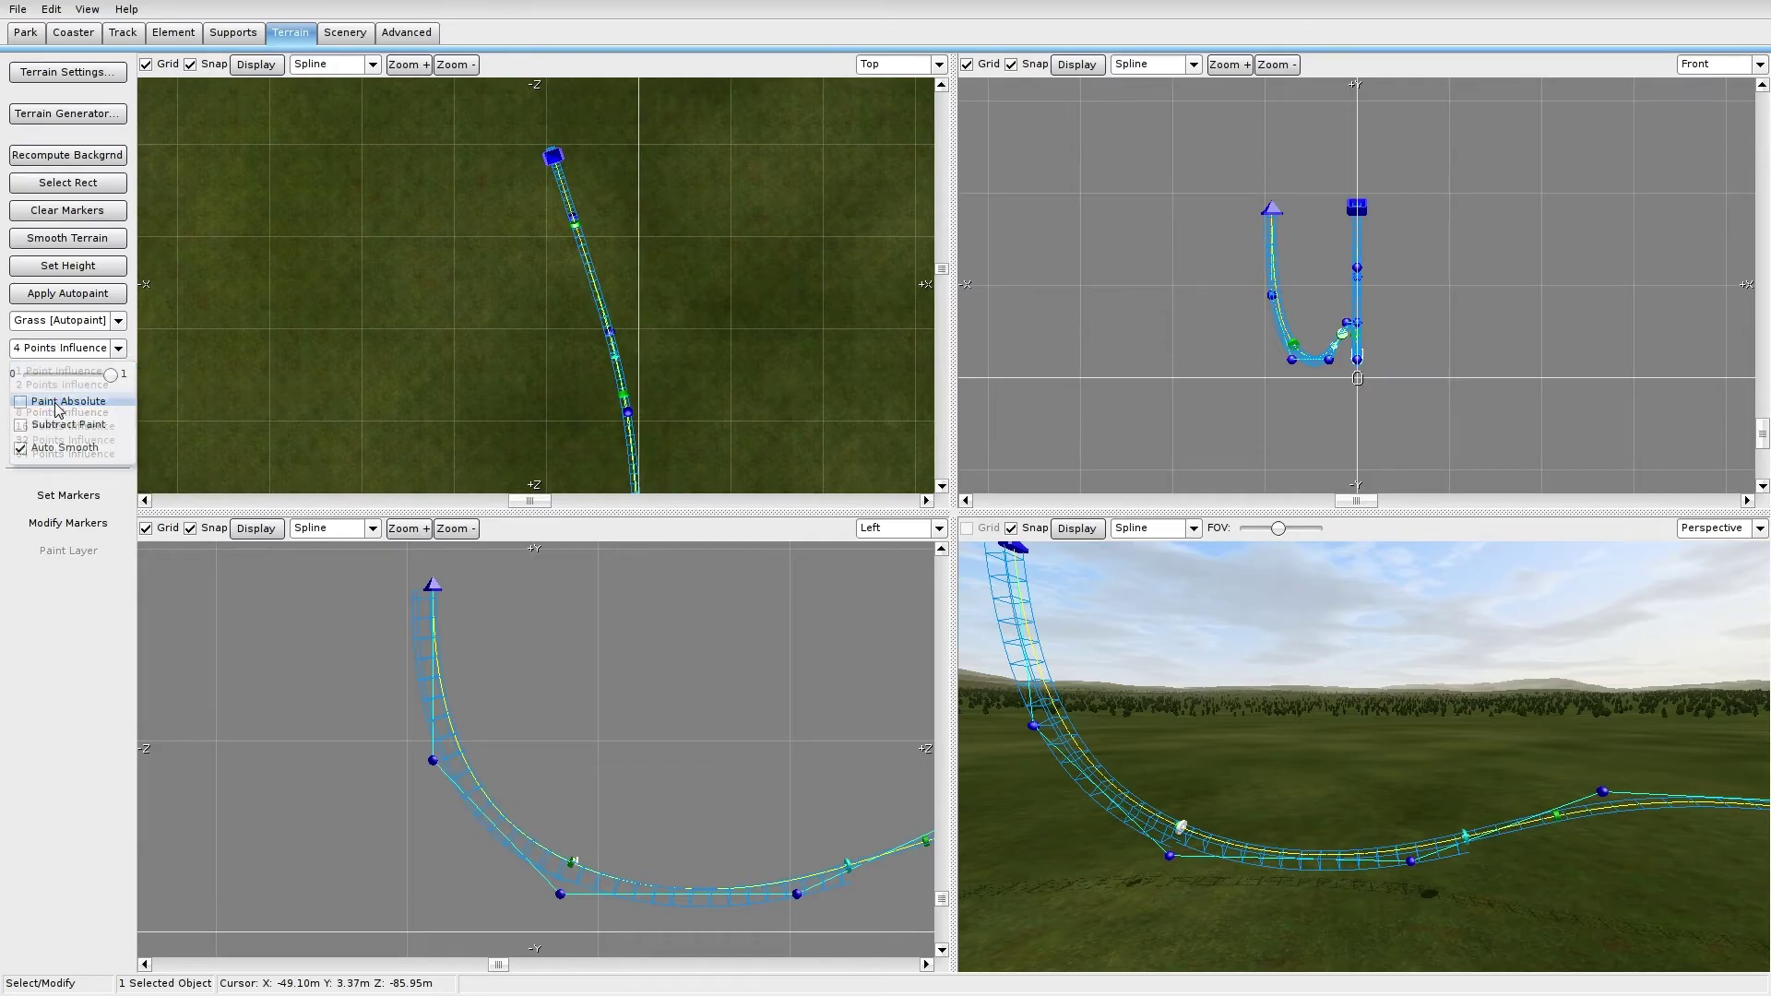
pyautogui.click(65, 524)
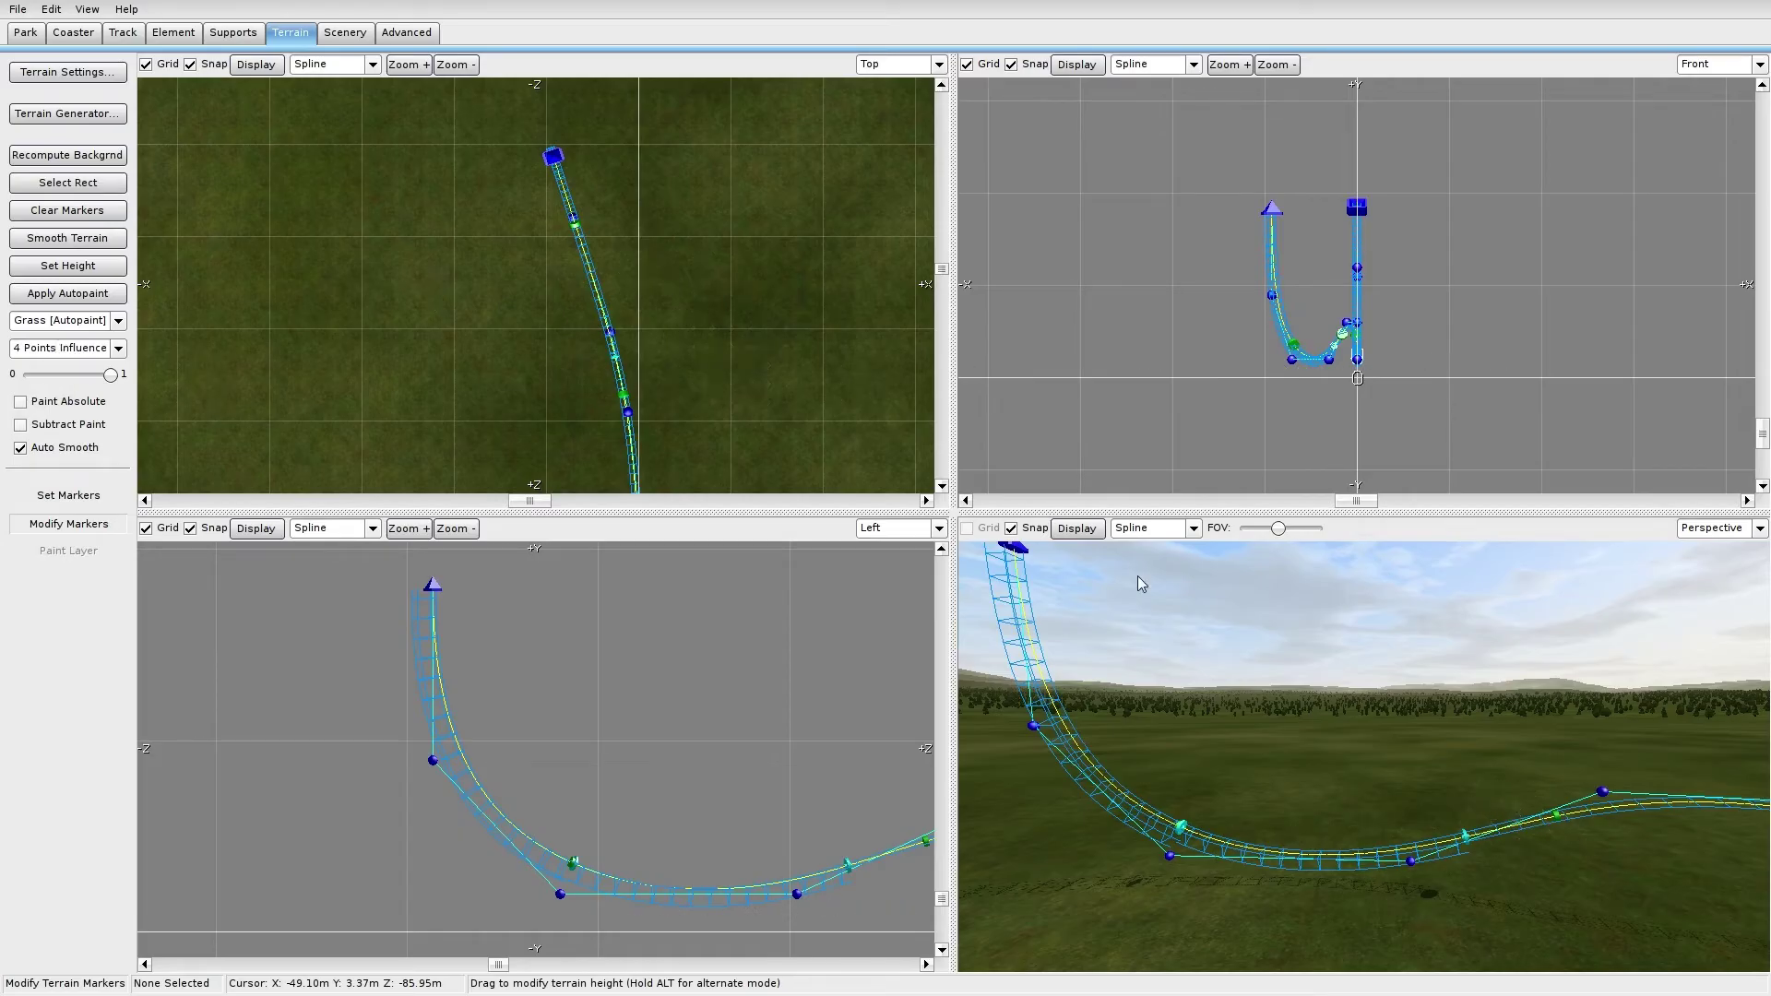
pyautogui.moveTo(1378, 754); pyautogui.dragTo(1241, 724, button='right')
pyautogui.press('w')
pyautogui.press('w')
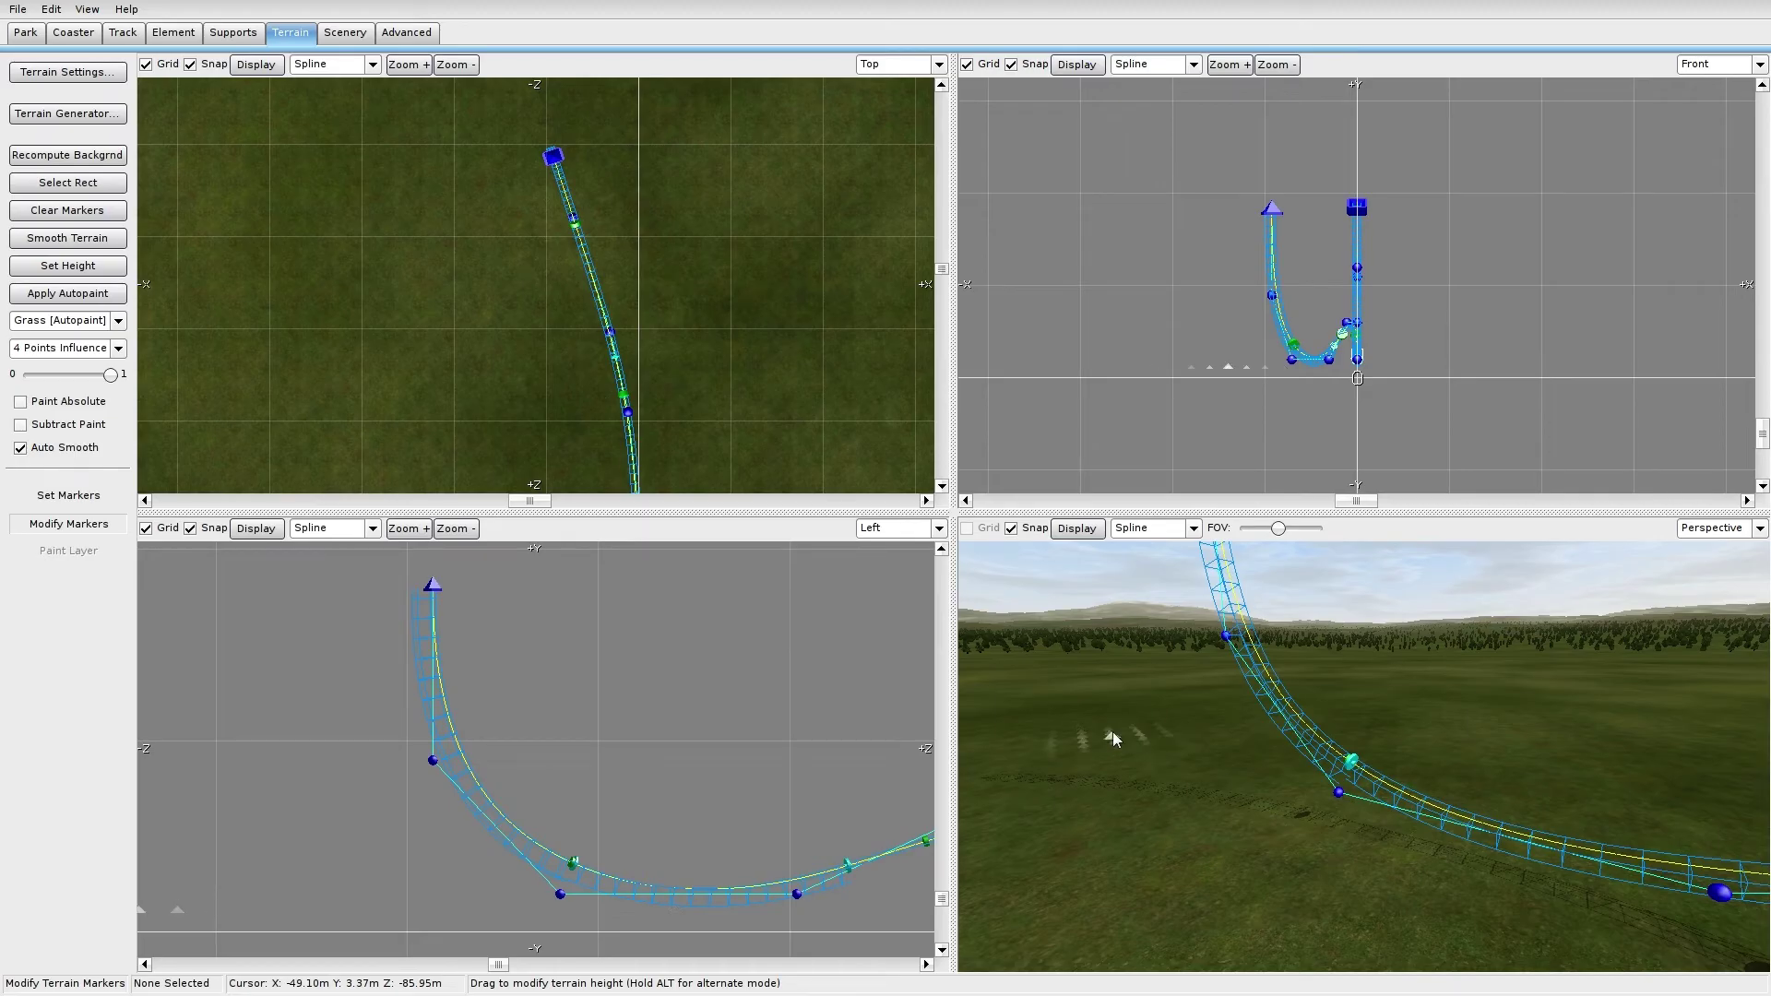
pyautogui.moveTo(1302, 678)
pyautogui.mouseDown(button='right')
pyautogui.moveTo(1296, 659)
pyautogui.moveTo(1265, 756)
pyautogui.mouseUp(button='right')
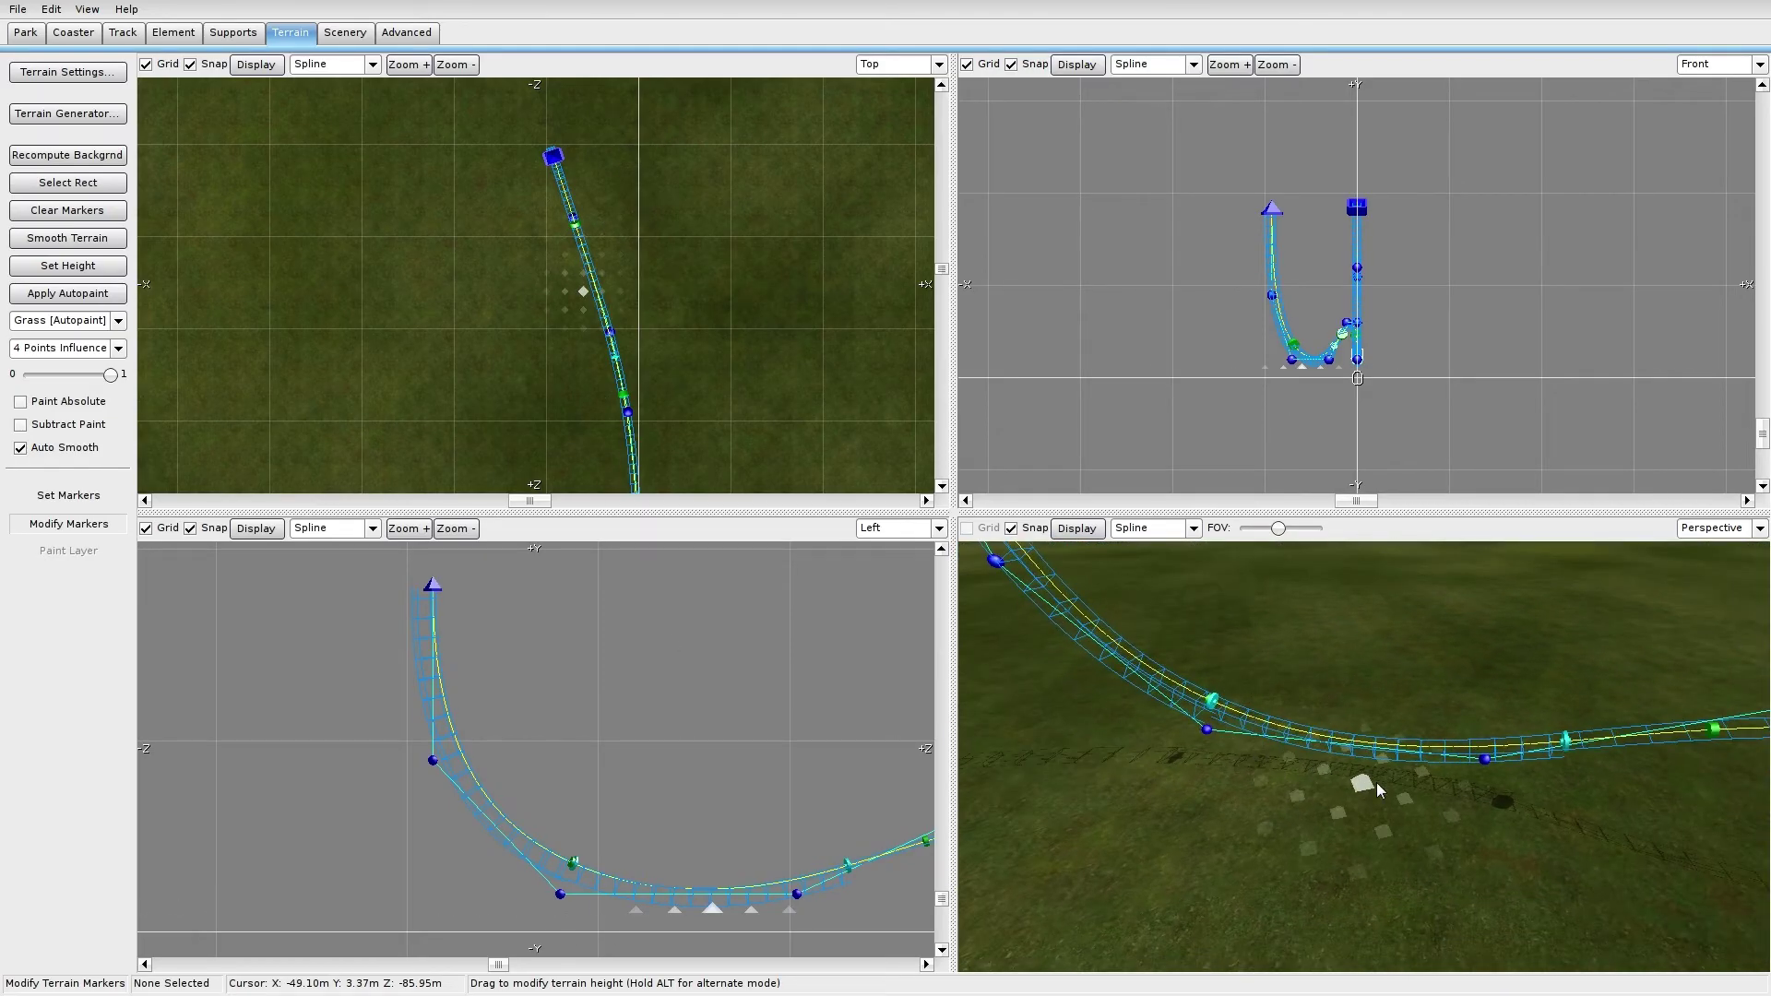
pyautogui.moveTo(1349, 757); pyautogui.dragTo(1369, 692)
pyautogui.moveTo(1380, 760); pyautogui.dragTo(1389, 700)
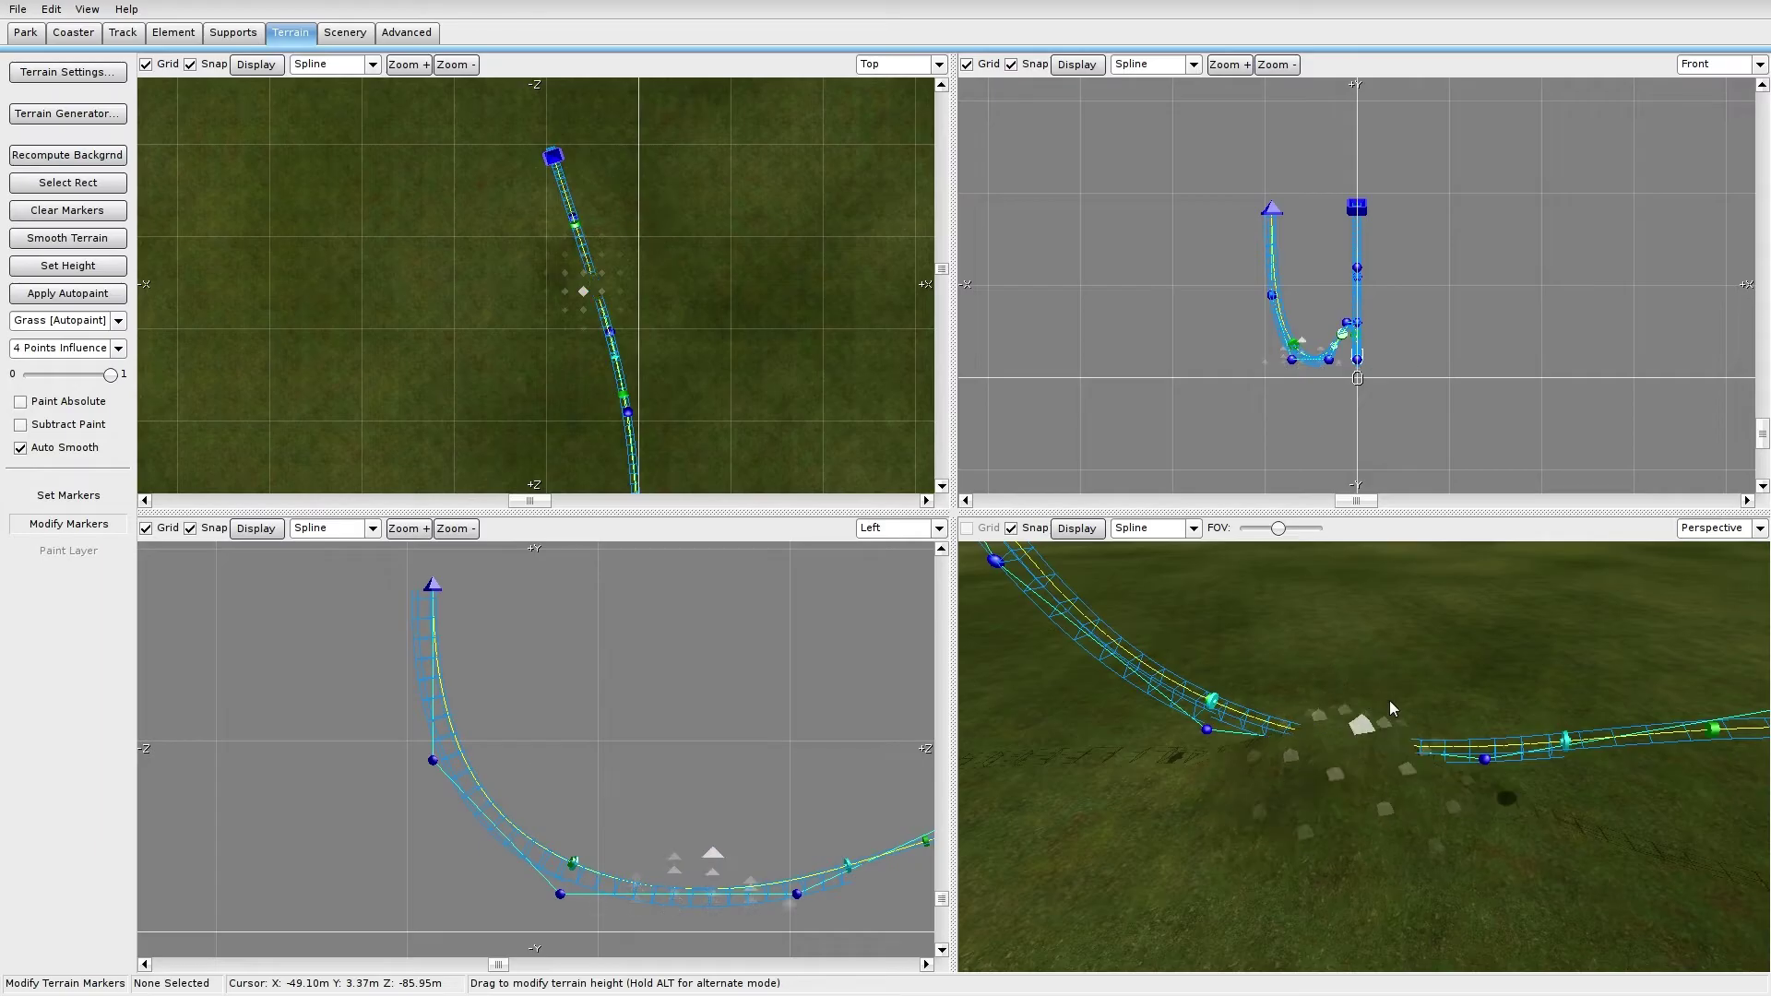
# Step: Reshape the surrounding terrain into a broad mound that buries the whole dip segment between its two separators
pyautogui.moveTo(1444, 762)
pyautogui.mouseDown()
pyautogui.moveTo(1439, 638)
pyautogui.moveTo(1423, 653)
pyautogui.mouseUp()
pyautogui.moveTo(1332, 751); pyautogui.dragTo(1302, 694)
pyautogui.moveTo(1416, 805); pyautogui.dragTo(1400, 762)
pyautogui.moveTo(1312, 801)
pyautogui.mouseDown(button='right')
pyautogui.moveTo(1420, 728)
pyautogui.moveTo(1293, 817)
pyautogui.mouseUp(button='right')
pyautogui.moveTo(1291, 762); pyautogui.dragTo(1322, 621)
pyautogui.moveTo(1352, 683)
pyautogui.keyDown('alt'); pyautogui.mouseDown()
pyautogui.moveTo(1285, 690)
pyautogui.moveTo(1149, 772)
pyautogui.moveTo(1134, 731)
pyautogui.moveTo(1210, 733)
pyautogui.moveTo(1236, 691)
pyautogui.moveTo(1265, 710)
pyautogui.moveTo(1318, 688)
pyautogui.moveTo(1175, 704)
pyautogui.moveTo(1186, 732)
pyautogui.moveTo(1233, 704)
pyautogui.moveTo(1360, 725)
pyautogui.mouseUp(); pyautogui.keyUp('alt')
pyautogui.moveTo(1359, 724); pyautogui.dragTo(1273, 761, button='right')
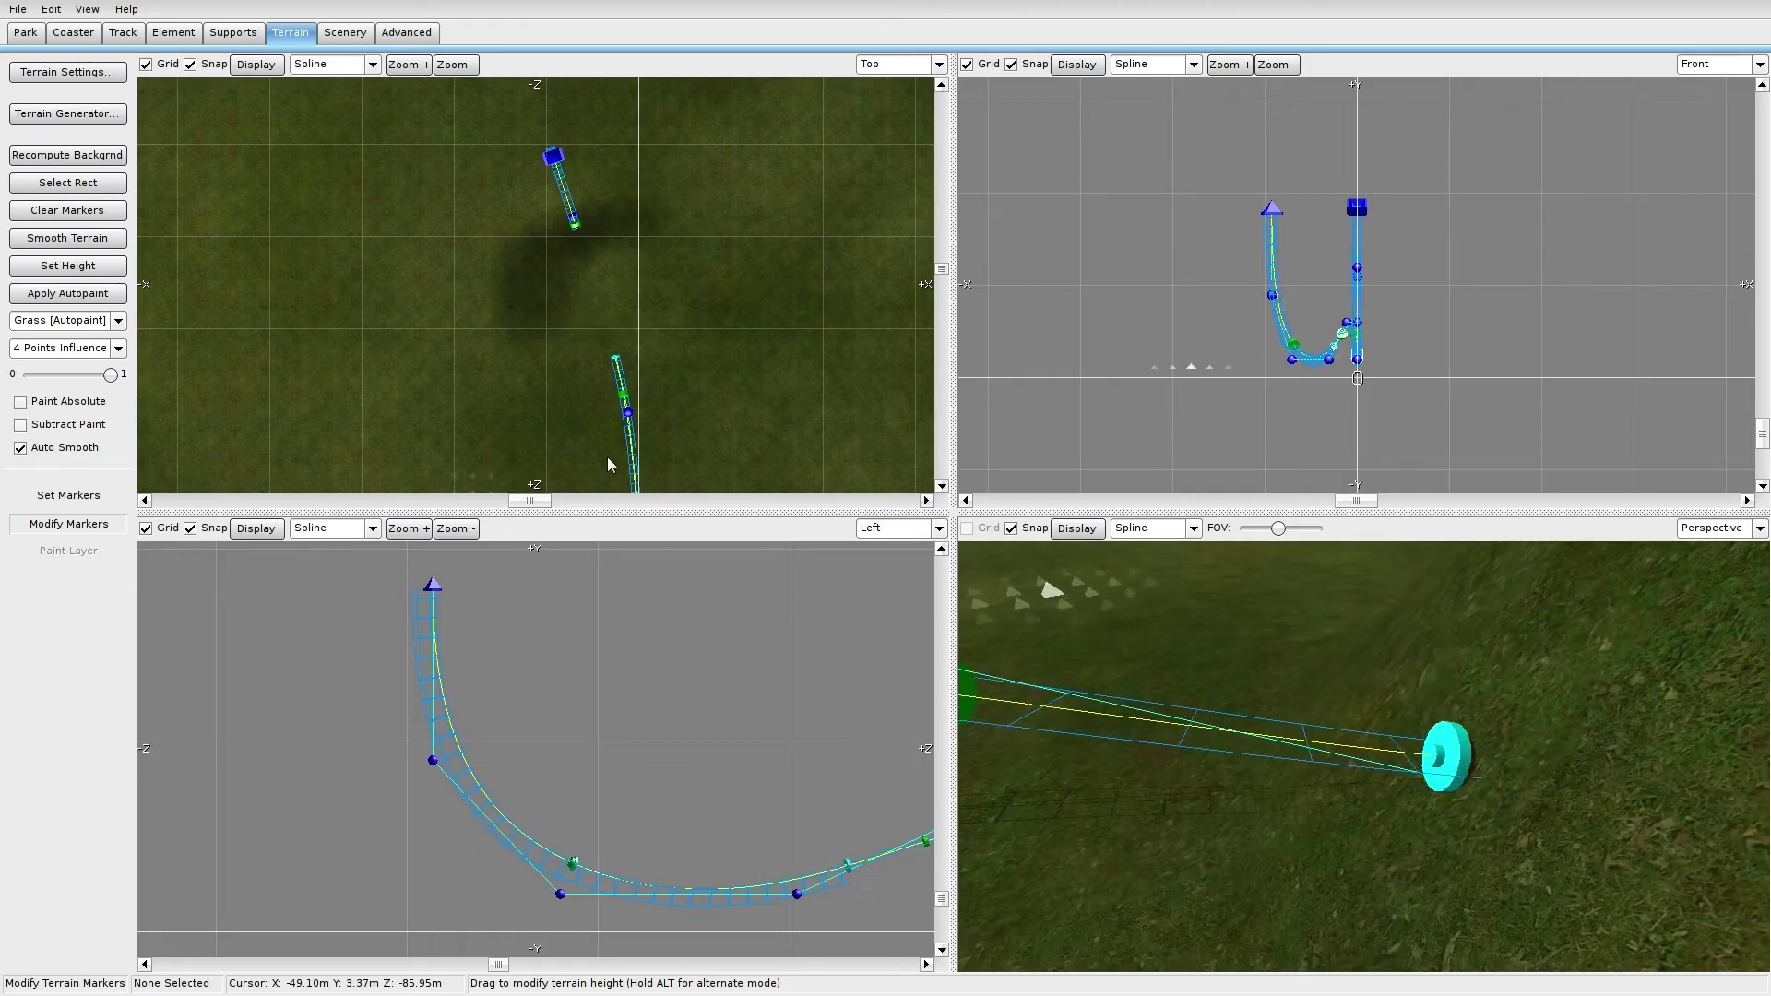
# Step: Refine the mound around both tunnel mouths point by point, using 1 Point Influence
pyautogui.moveTo(1406, 733); pyautogui.dragTo(1347, 784, button='right')
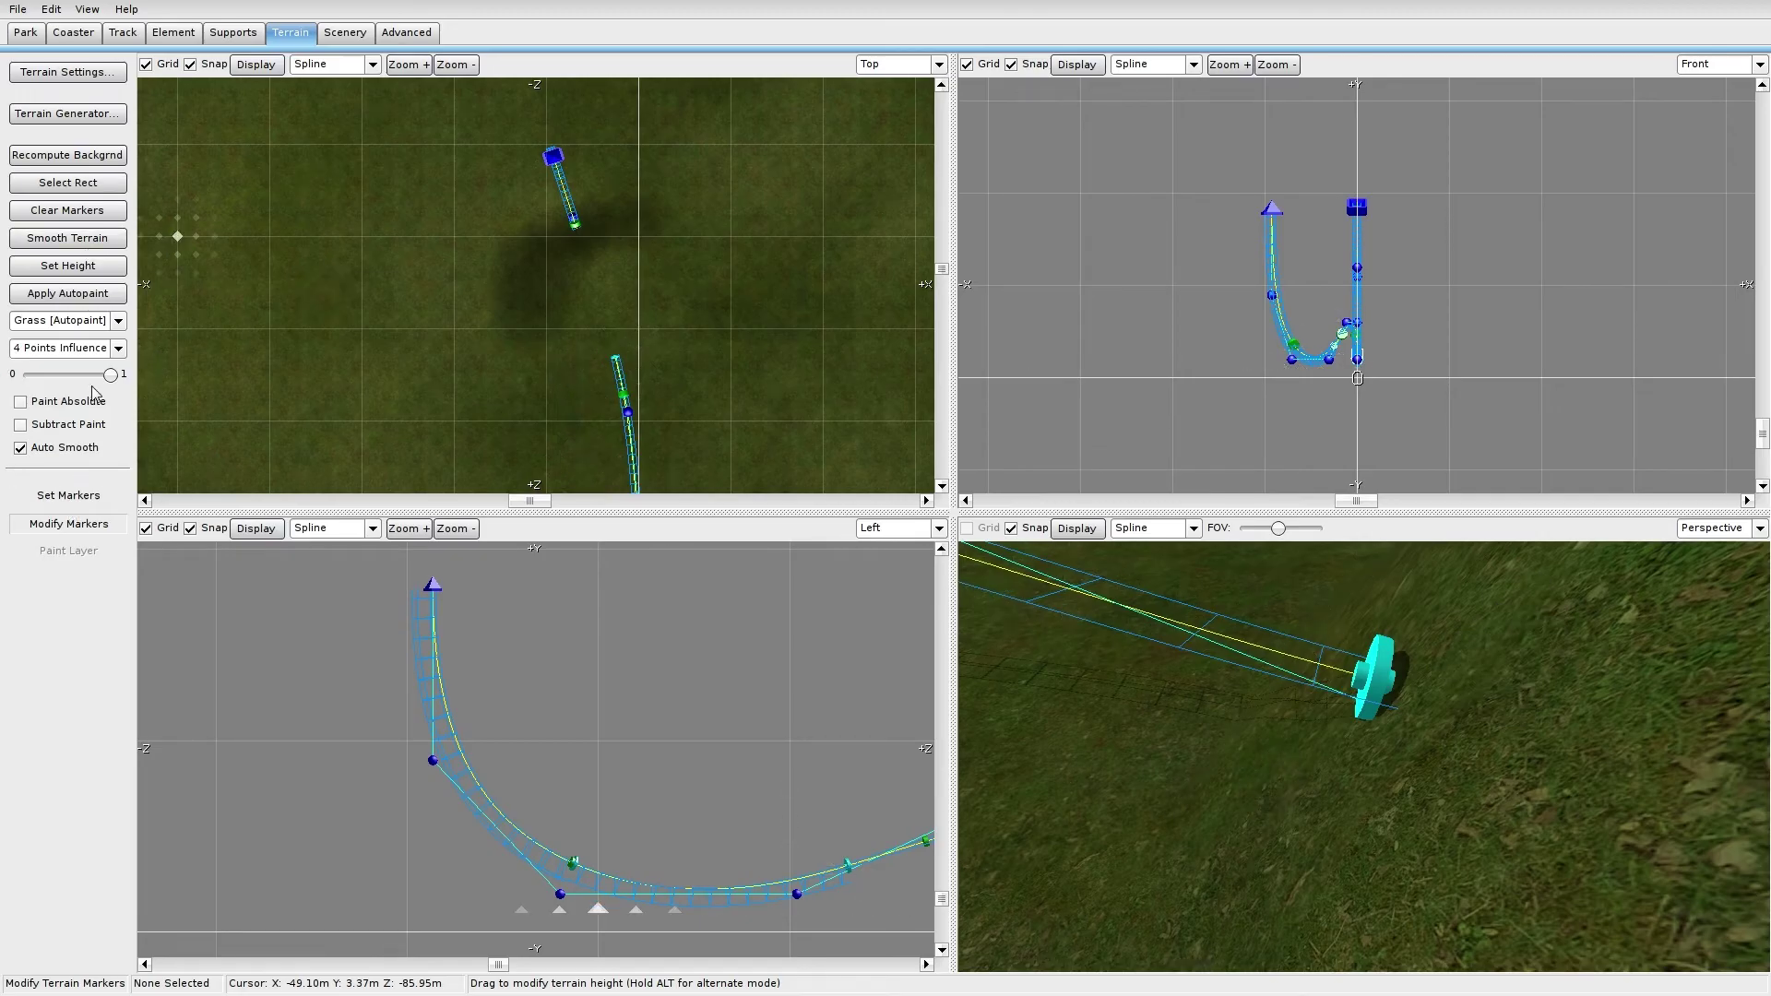
pyautogui.click(83, 348)
pyautogui.click(55, 370)
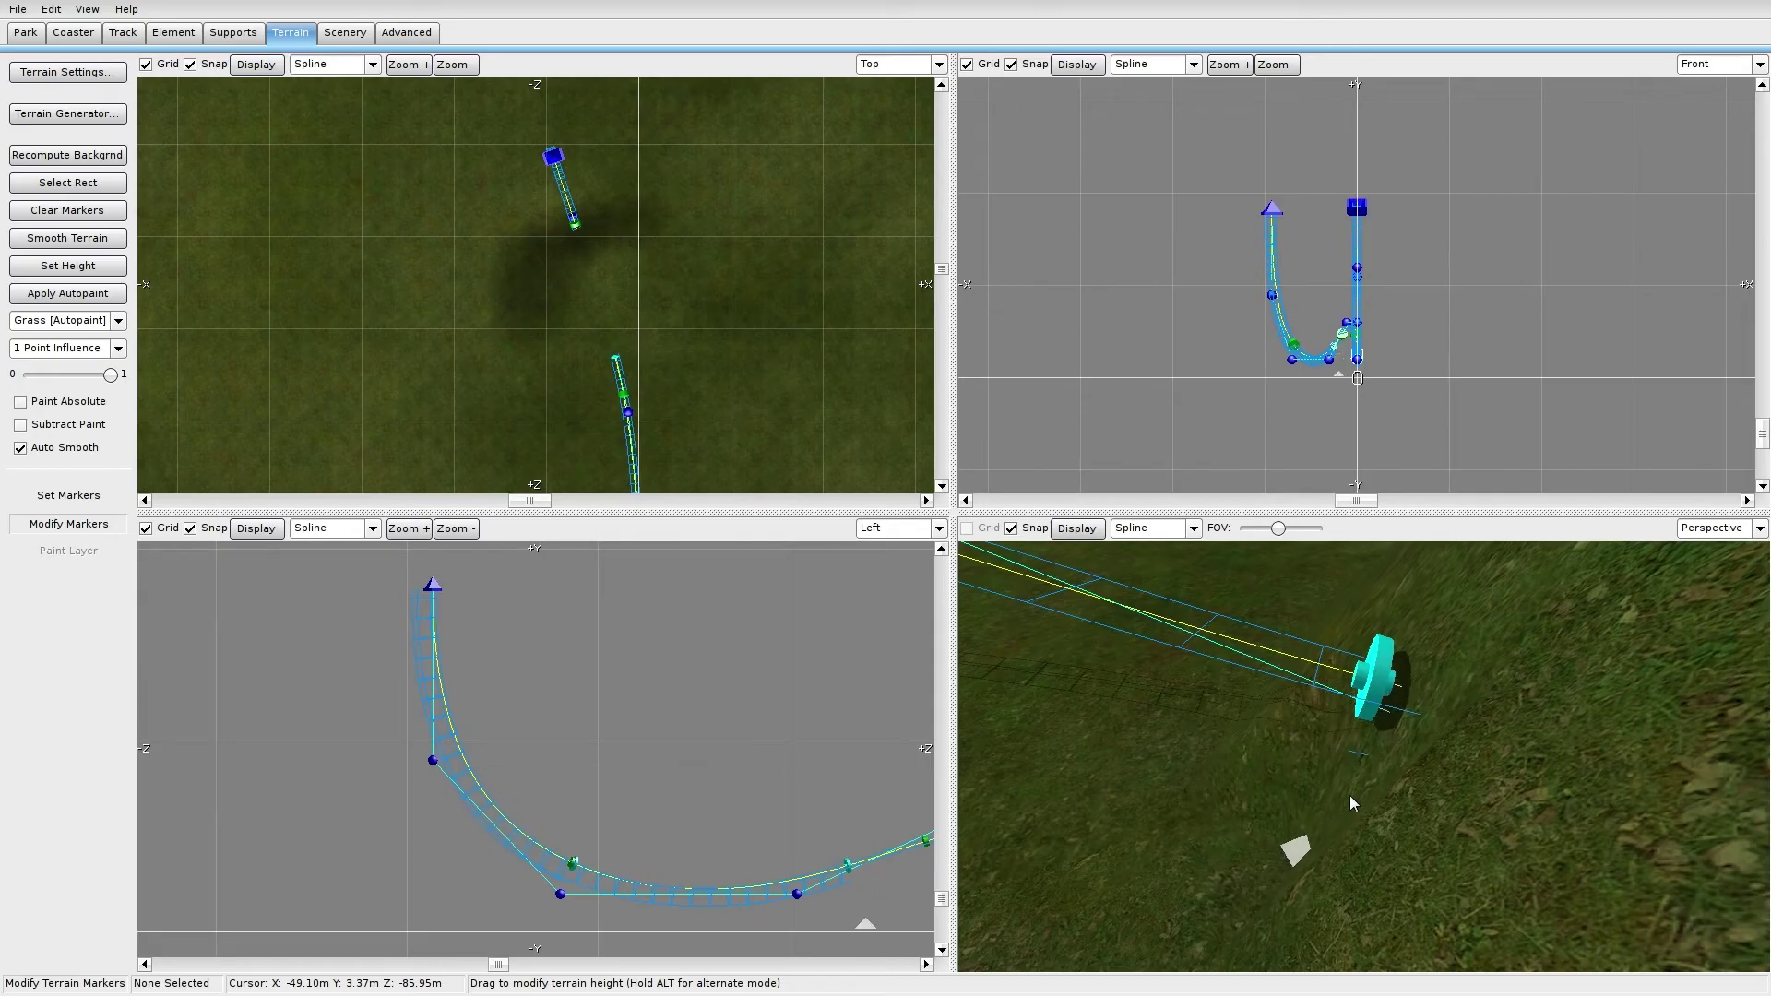
pyautogui.moveTo(1297, 850)
pyautogui.mouseDown(button='right')
pyautogui.moveTo(1467, 812)
pyautogui.moveTo(1448, 784)
pyautogui.moveTo(1371, 761)
pyautogui.mouseUp(button='right')
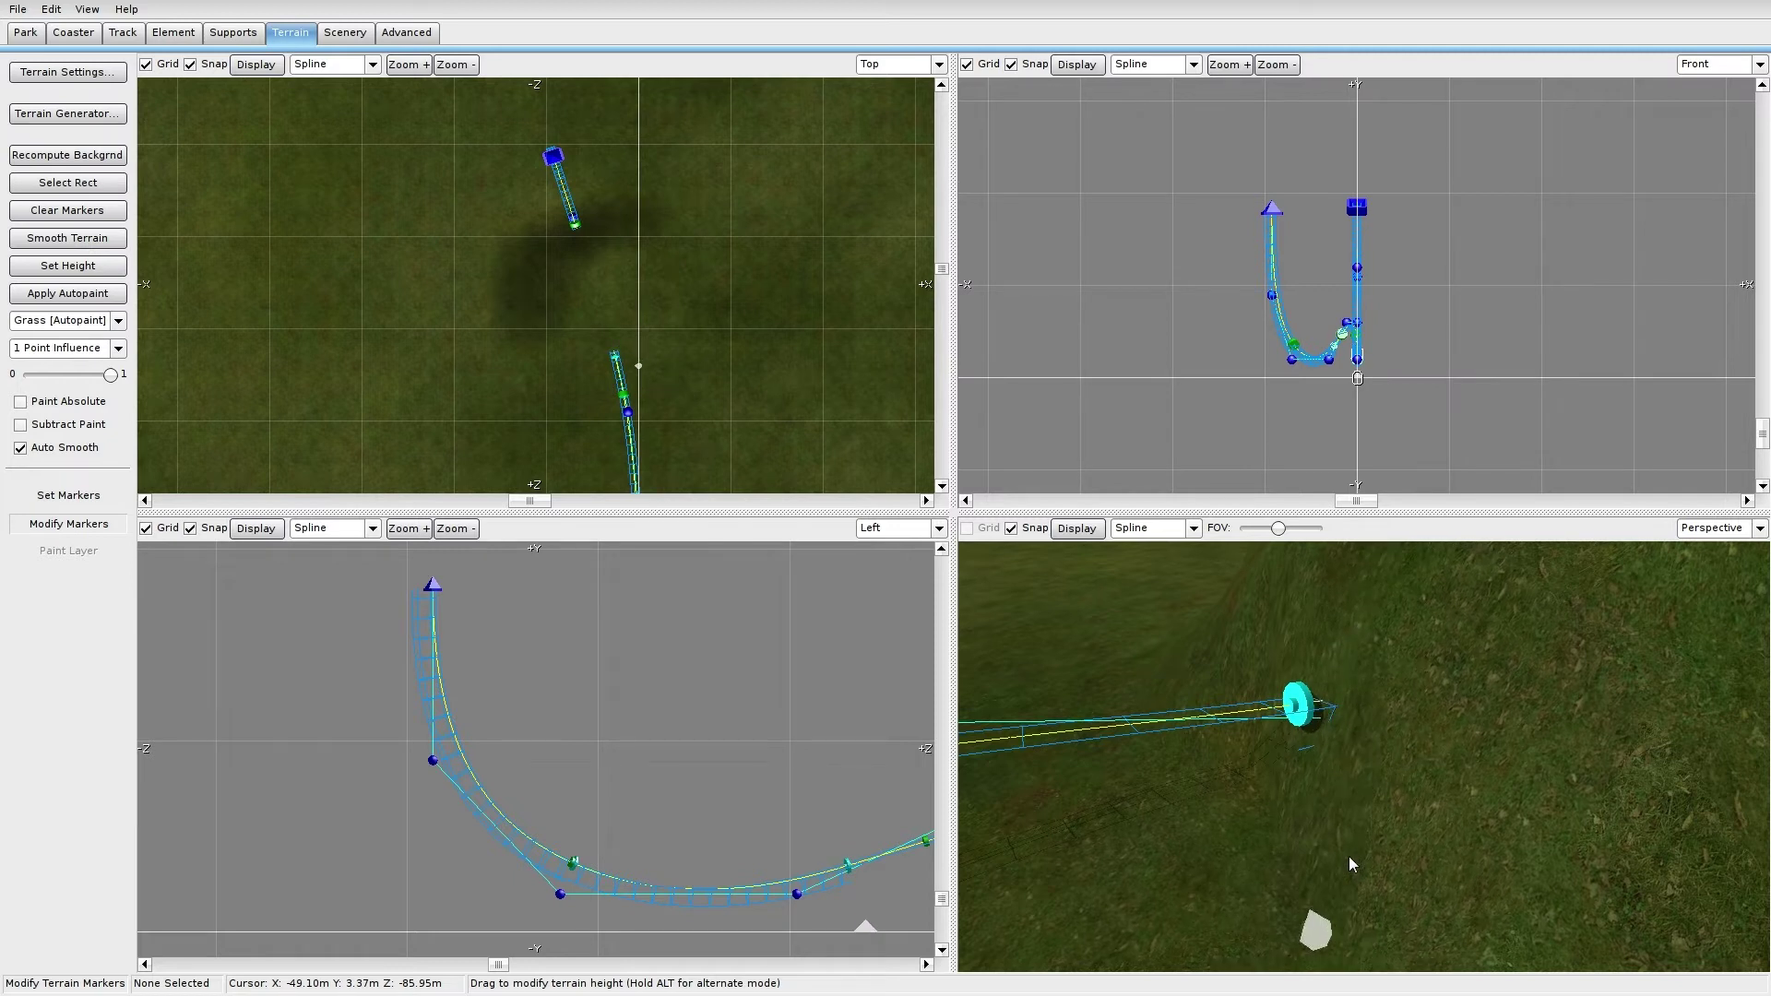
pyautogui.moveTo(1353, 838); pyautogui.dragTo(1332, 667, button='right')
pyautogui.moveTo(1345, 658)
pyautogui.mouseDown()
pyautogui.moveTo(1380, 675)
pyautogui.moveTo(1378, 648)
pyautogui.moveTo(1327, 664)
pyautogui.mouseUp()
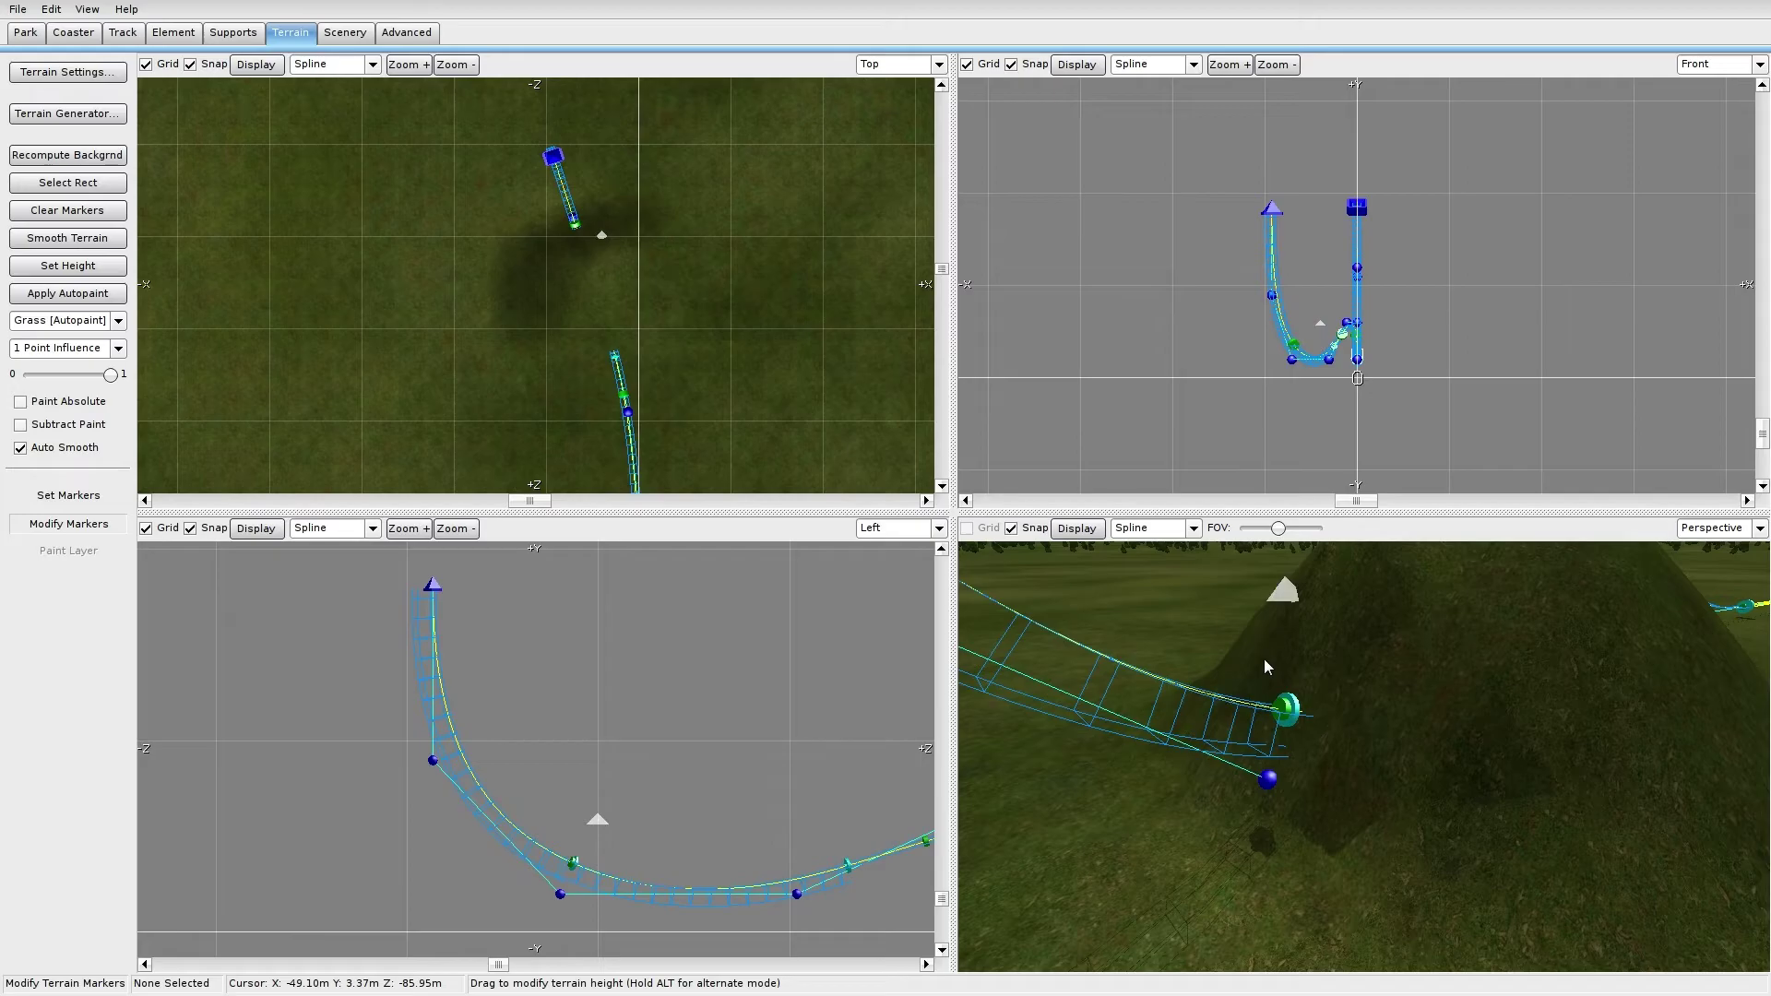
pyautogui.moveTo(1310, 650); pyautogui.dragTo(1319, 607)
# Step: Freeze the coaster and inspect how the tunnel mouth at the end climb sits in the mound
pyautogui.moveTo(1319, 607)
pyautogui.mouseDown(button='right')
pyautogui.moveTo(1315, 585)
pyautogui.moveTo(1246, 565)
pyautogui.moveTo(1322, 616)
pyautogui.mouseUp(button='right')
pyautogui.click(73, 32)
pyautogui.click(67, 339)
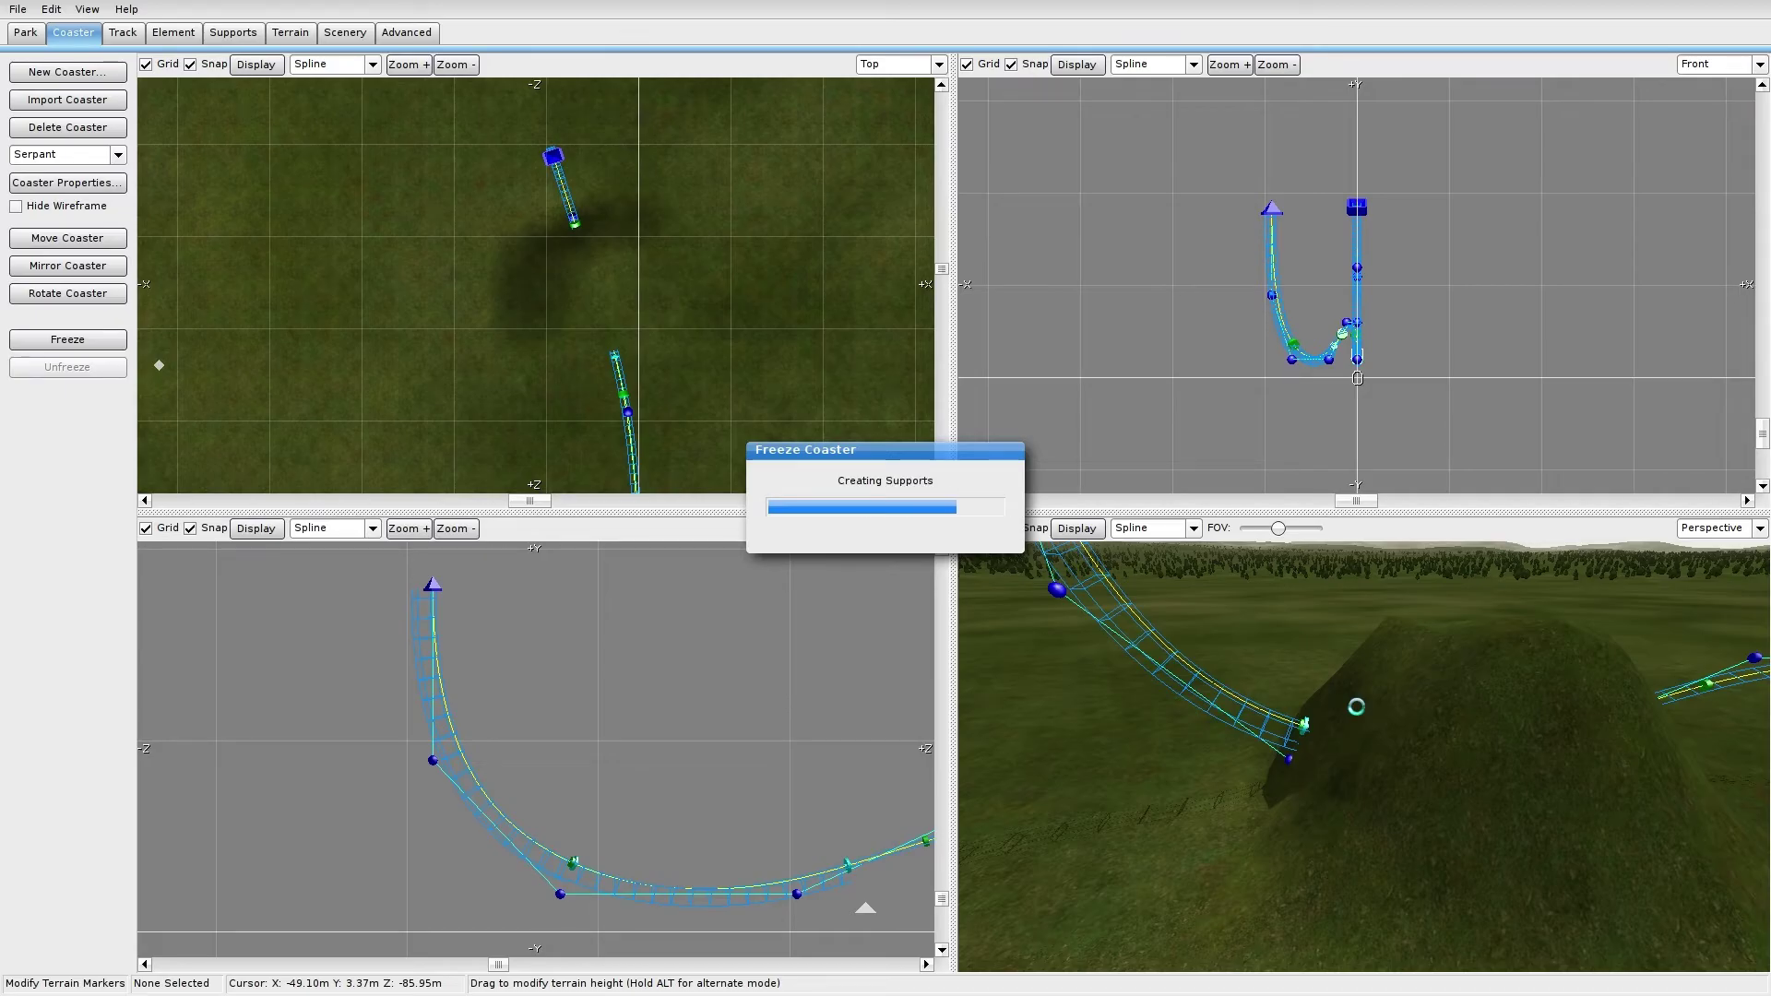
pyautogui.moveTo(1357, 706)
pyautogui.mouseDown(button='right')
pyautogui.moveTo(1357, 692)
pyautogui.moveTo(1357, 775)
pyautogui.moveTo(1383, 646)
pyautogui.moveTo(1365, 738)
pyautogui.moveTo(1352, 716)
pyautogui.mouseUp(button='right')
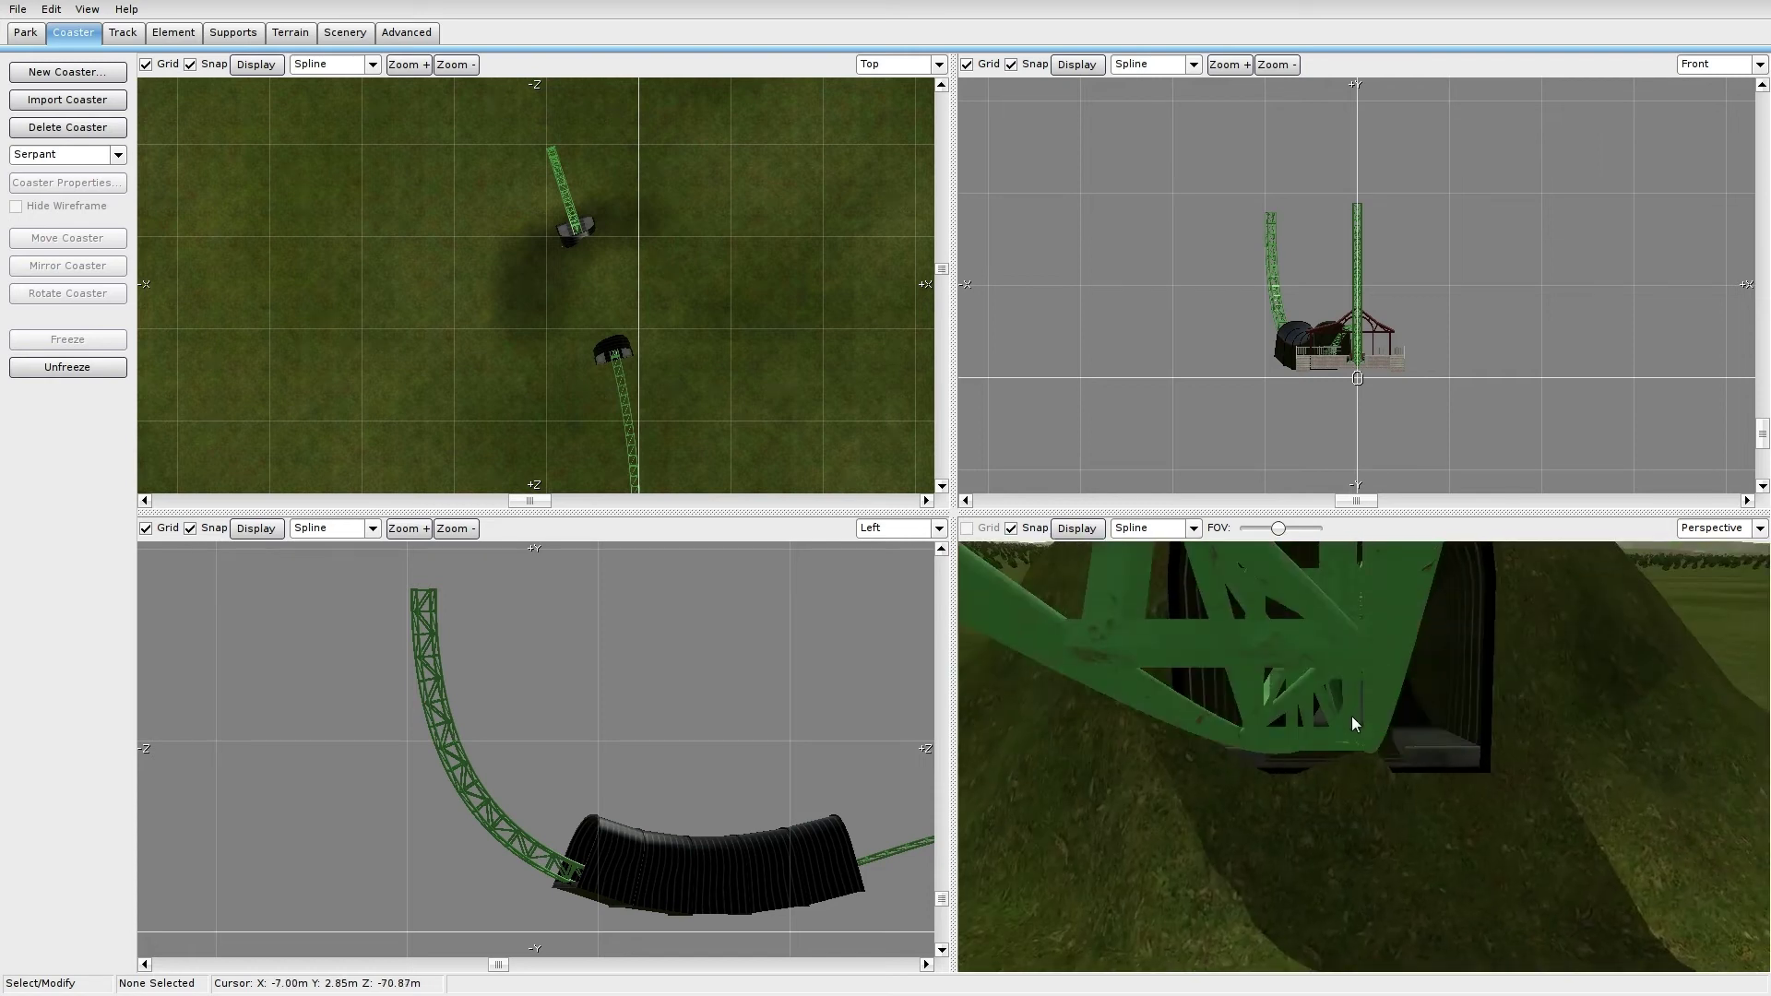
pyautogui.moveTo(1328, 800); pyautogui.dragTo(1317, 751, button='right')
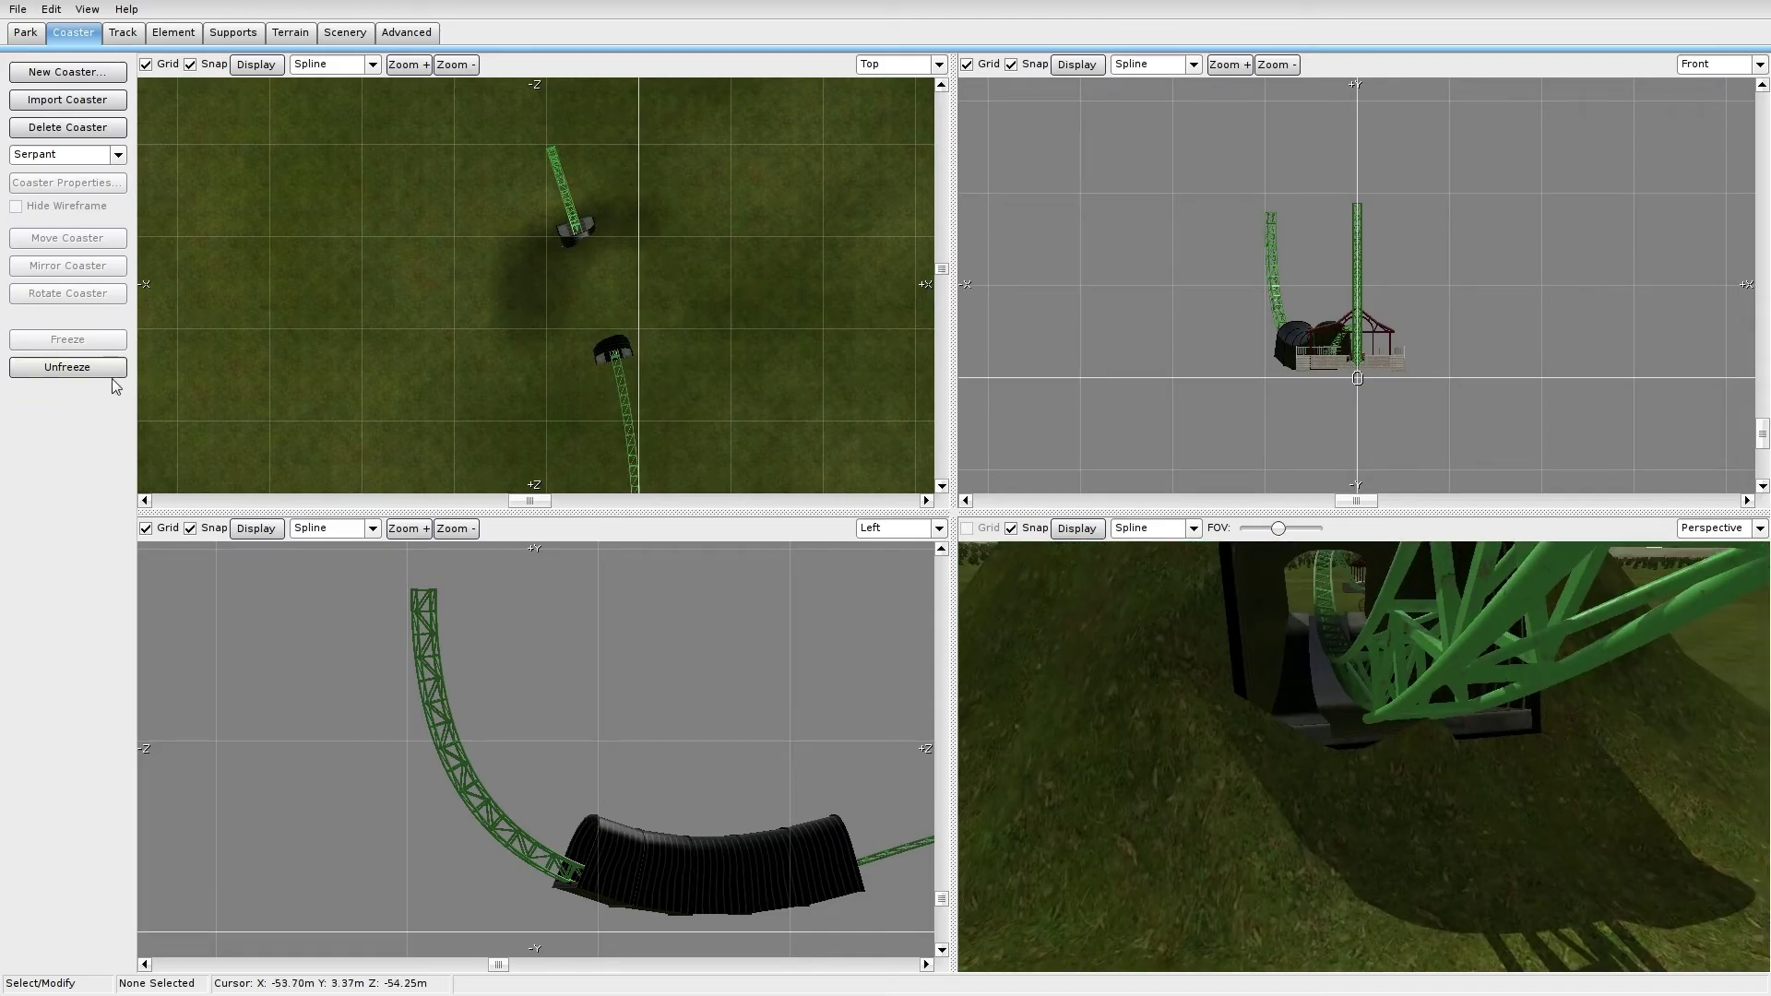
# Step: Lower the terrain under the tunnel mouth at the end climb, and freeze the coaster to check the fit
pyautogui.click(69, 368)
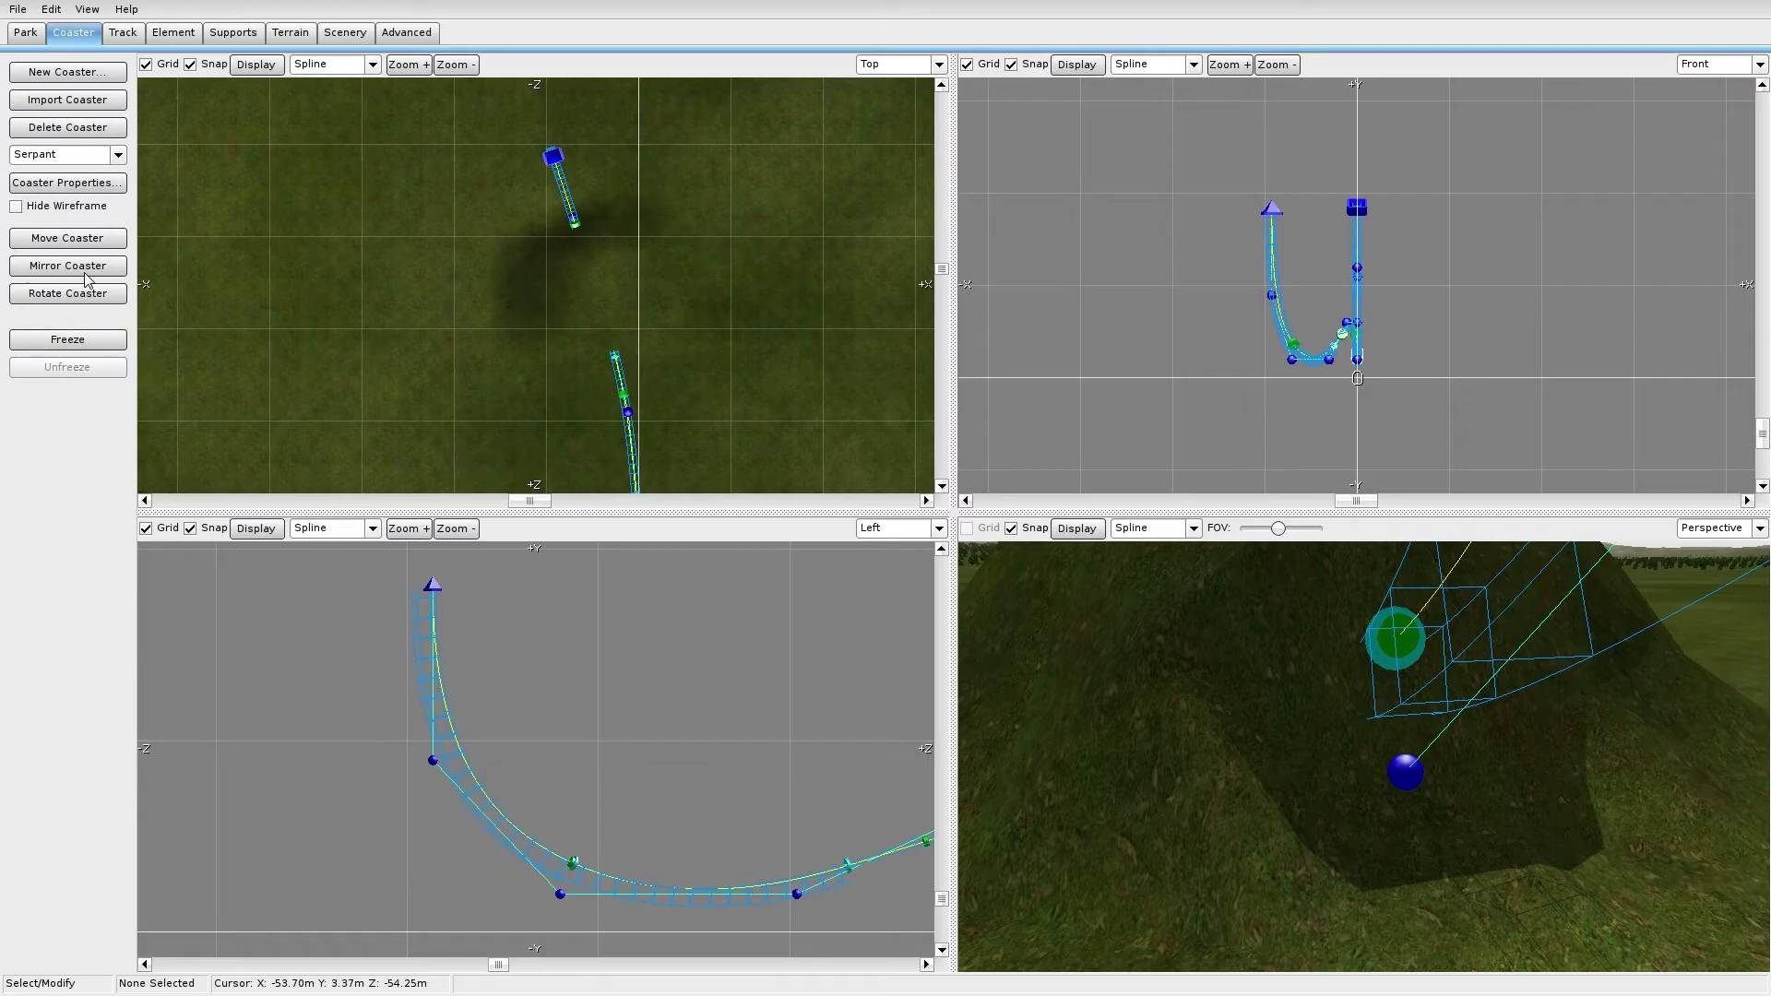
pyautogui.click(289, 33)
pyautogui.click(68, 523)
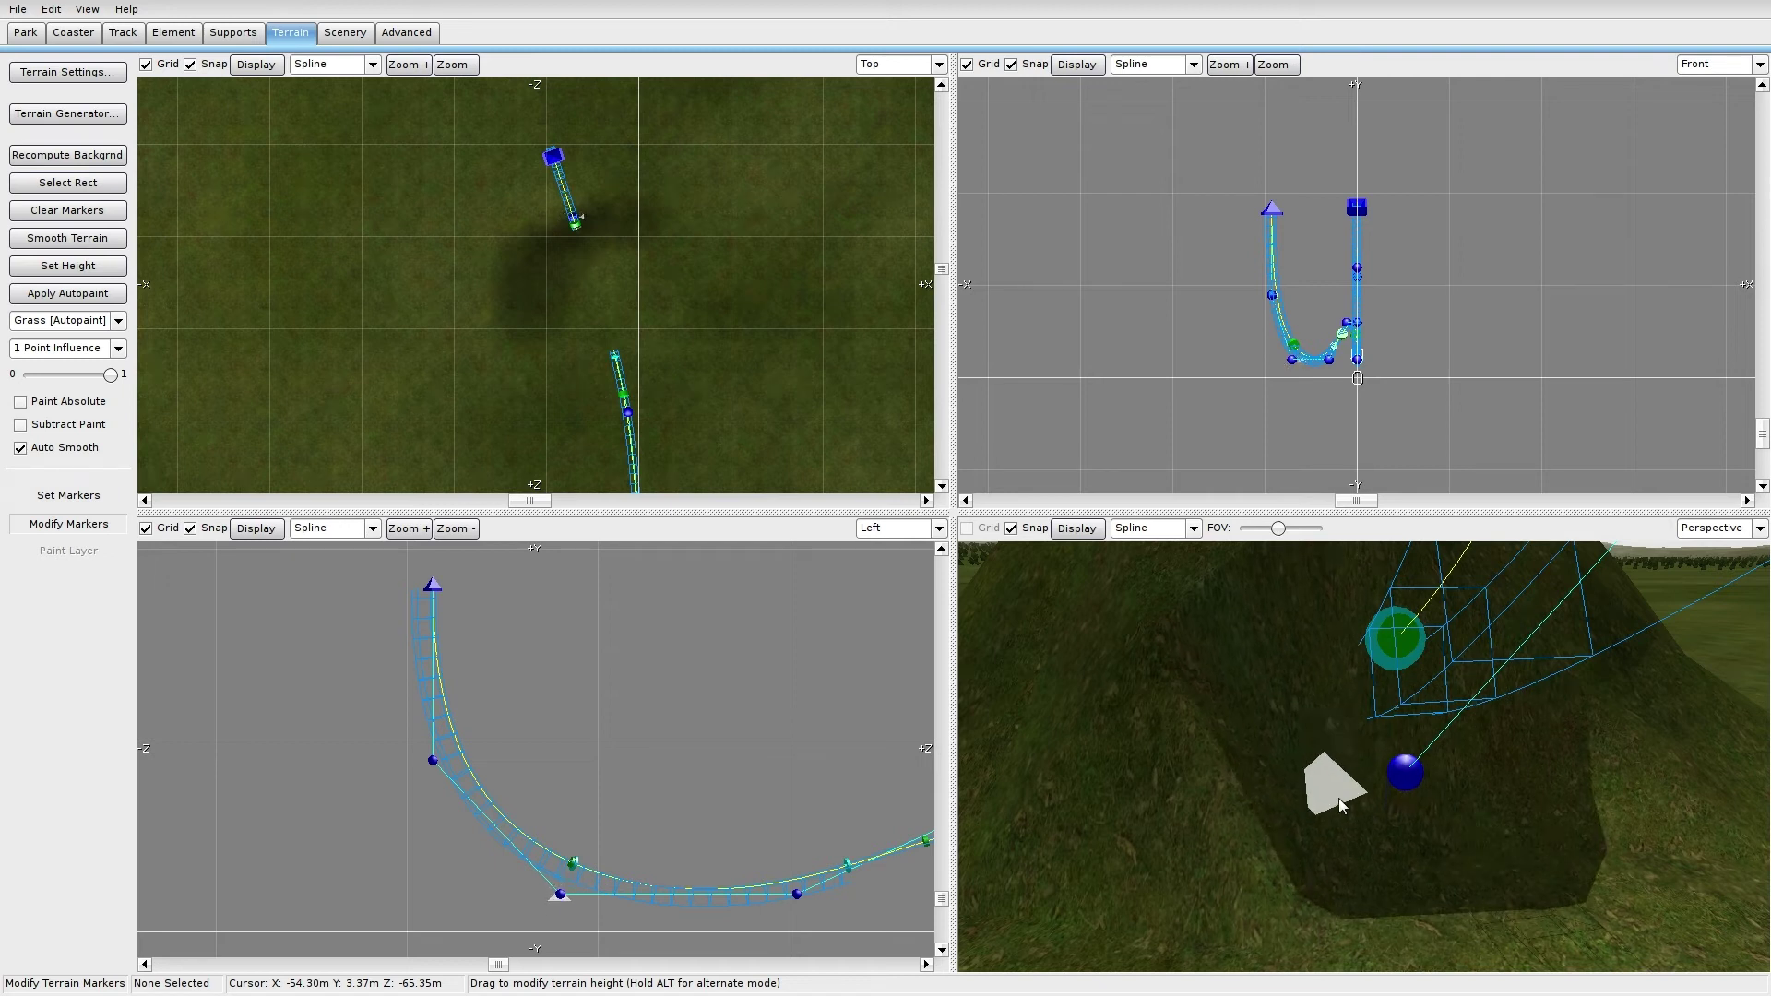
pyautogui.click(63, 32)
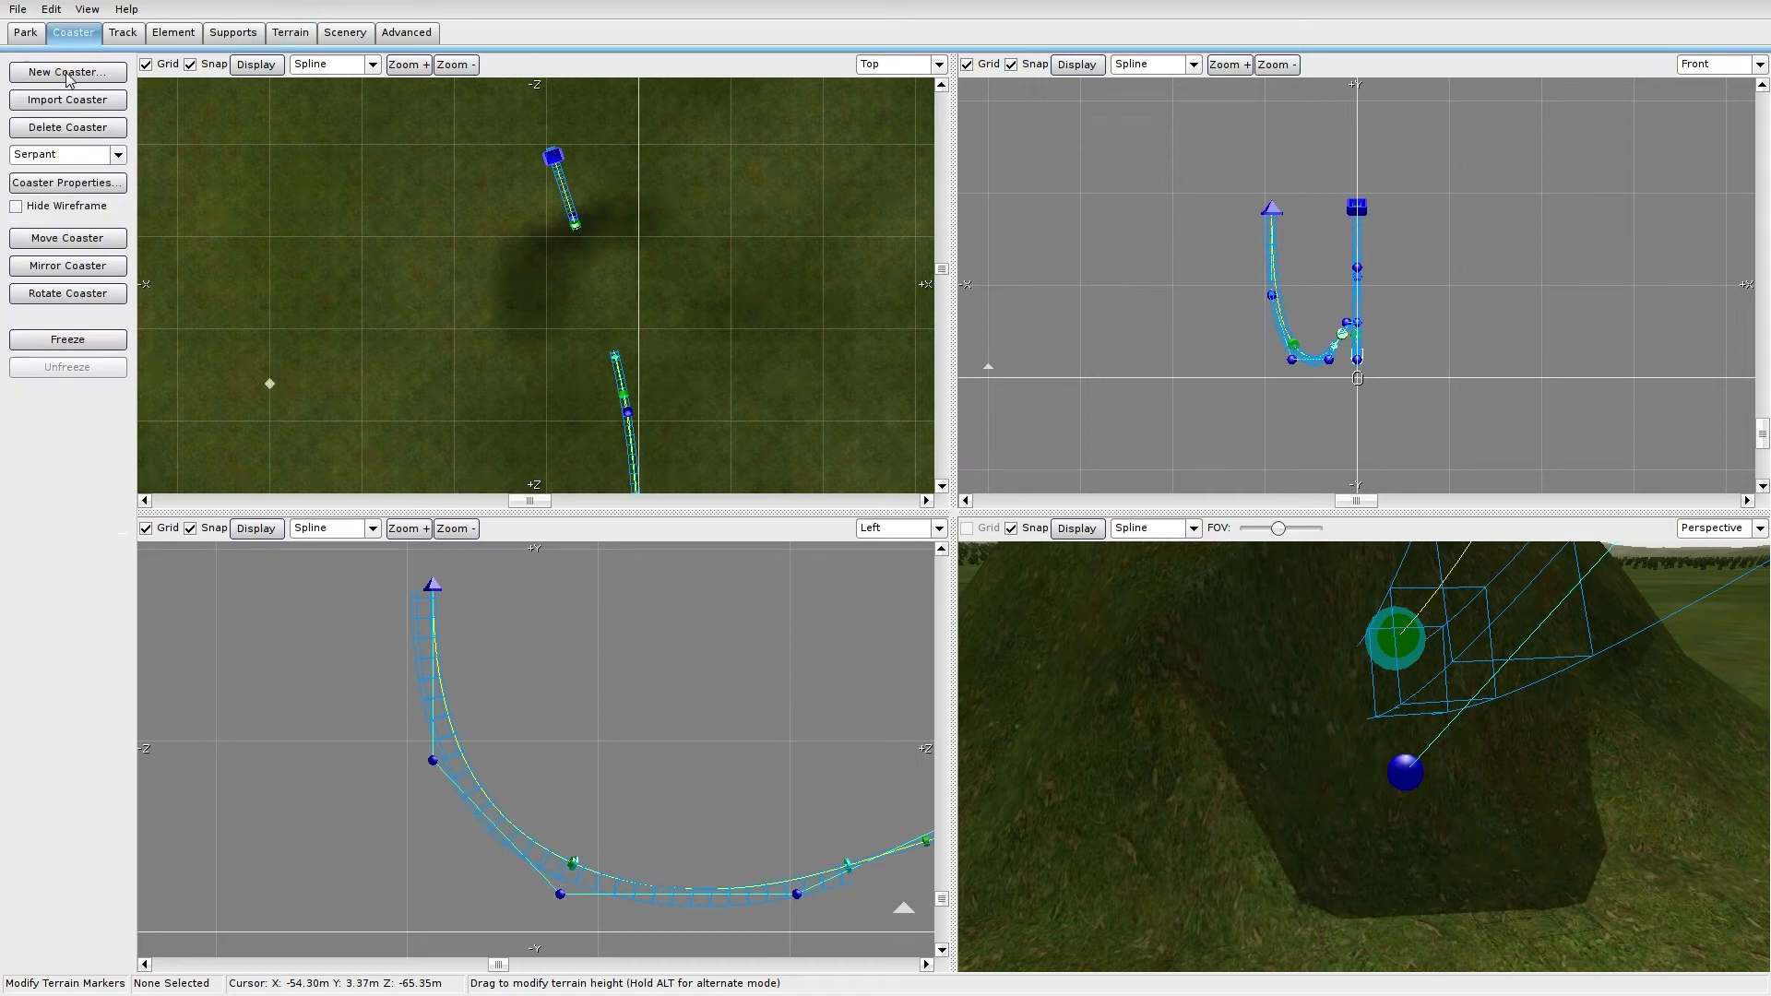
pyautogui.click(74, 339)
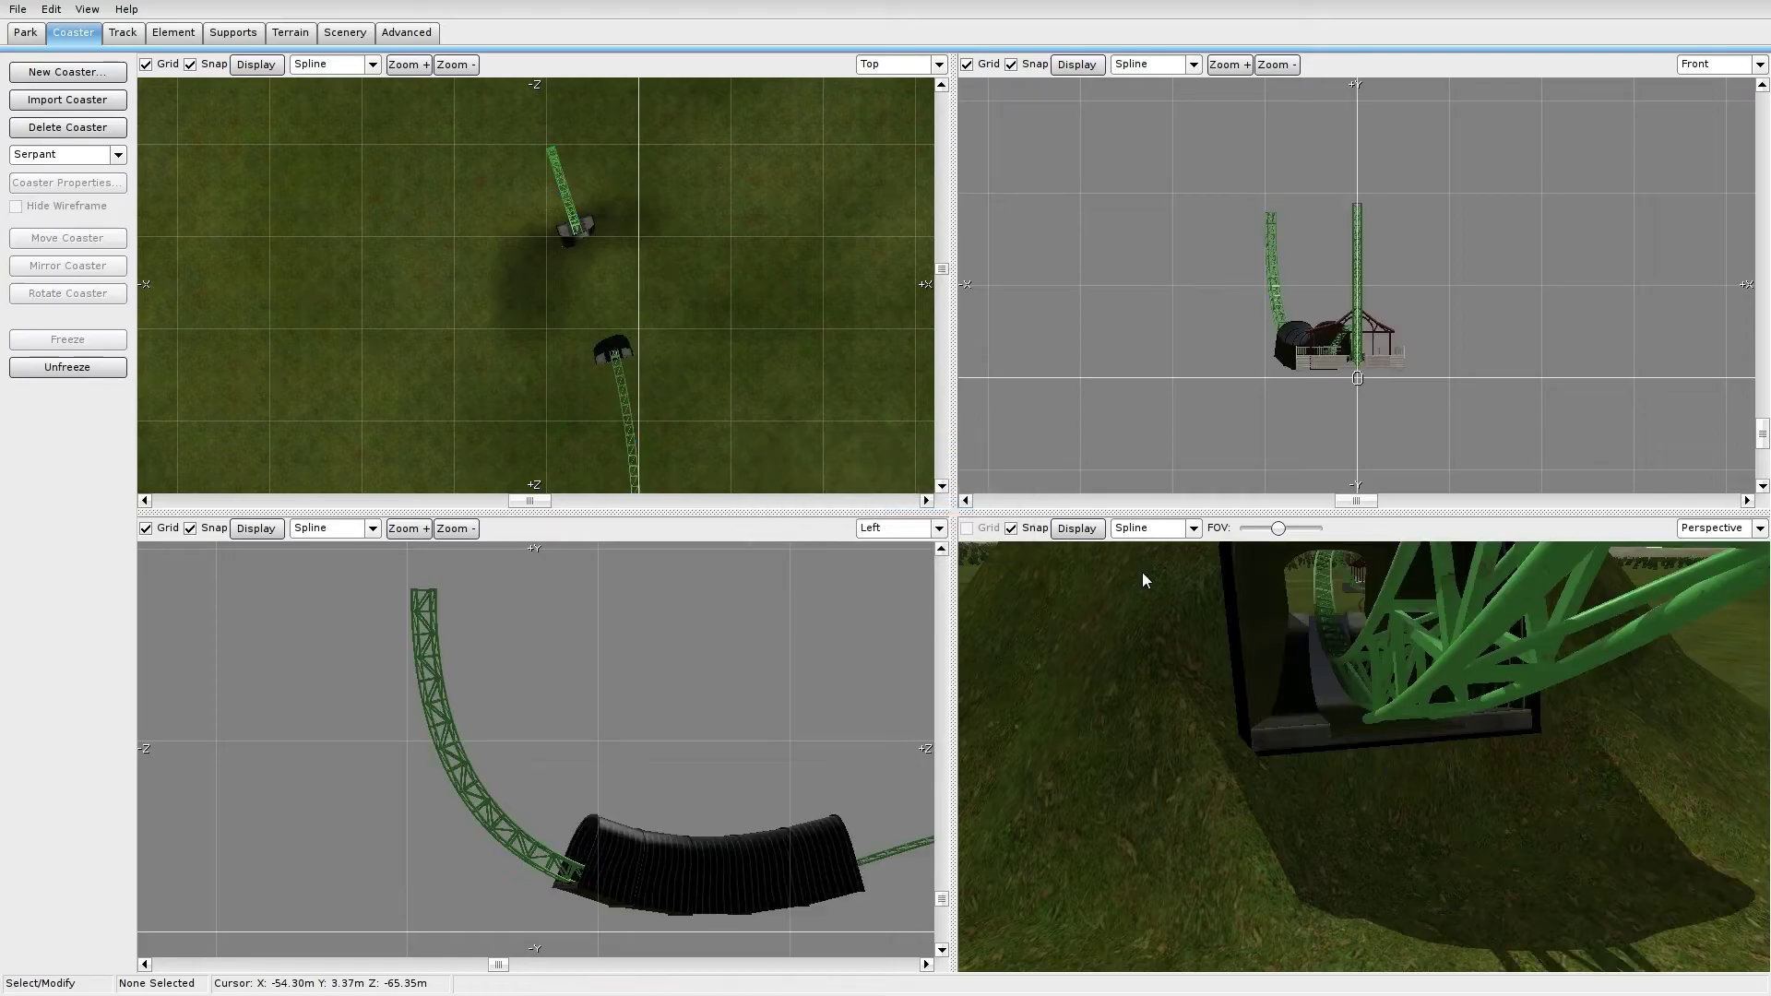
pyautogui.scroll(8, 1364, 756)
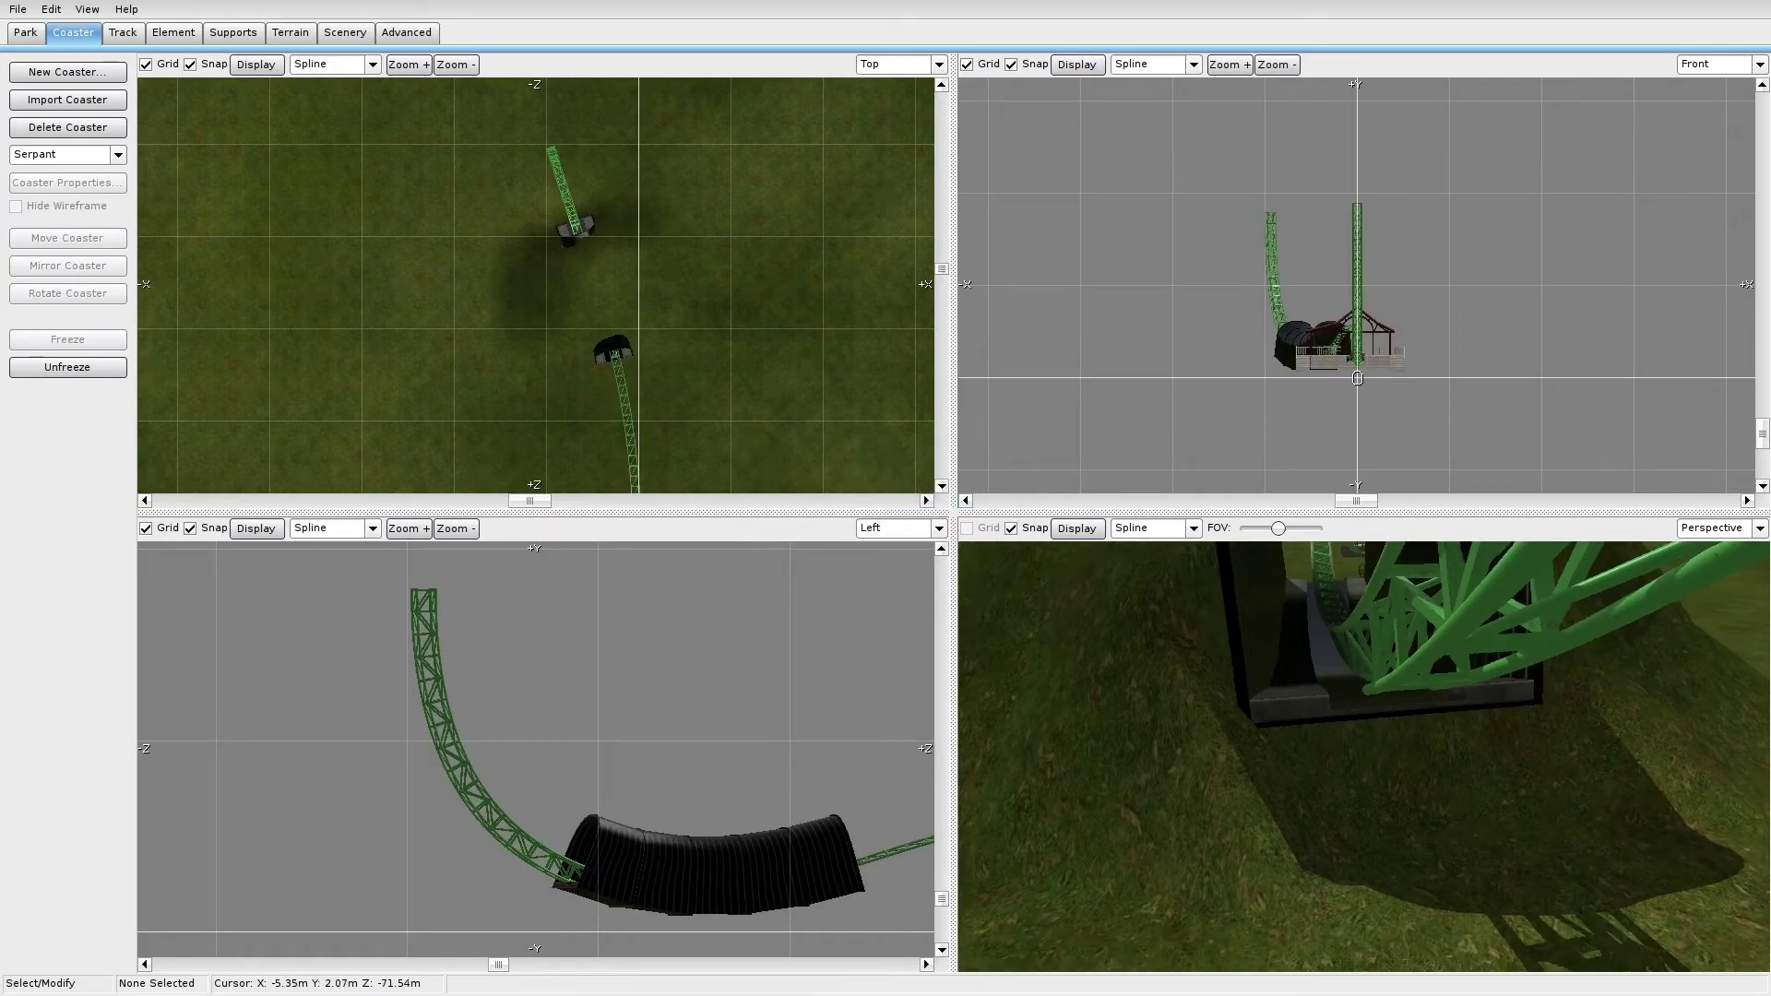
pyautogui.moveTo(1364, 757); pyautogui.dragTo(1079, 816, button='right')
# Step: Unfreeze the coaster and dig the terrain beneath the hill below water level with 4 Points Influence to form a pond
pyautogui.click(107, 368)
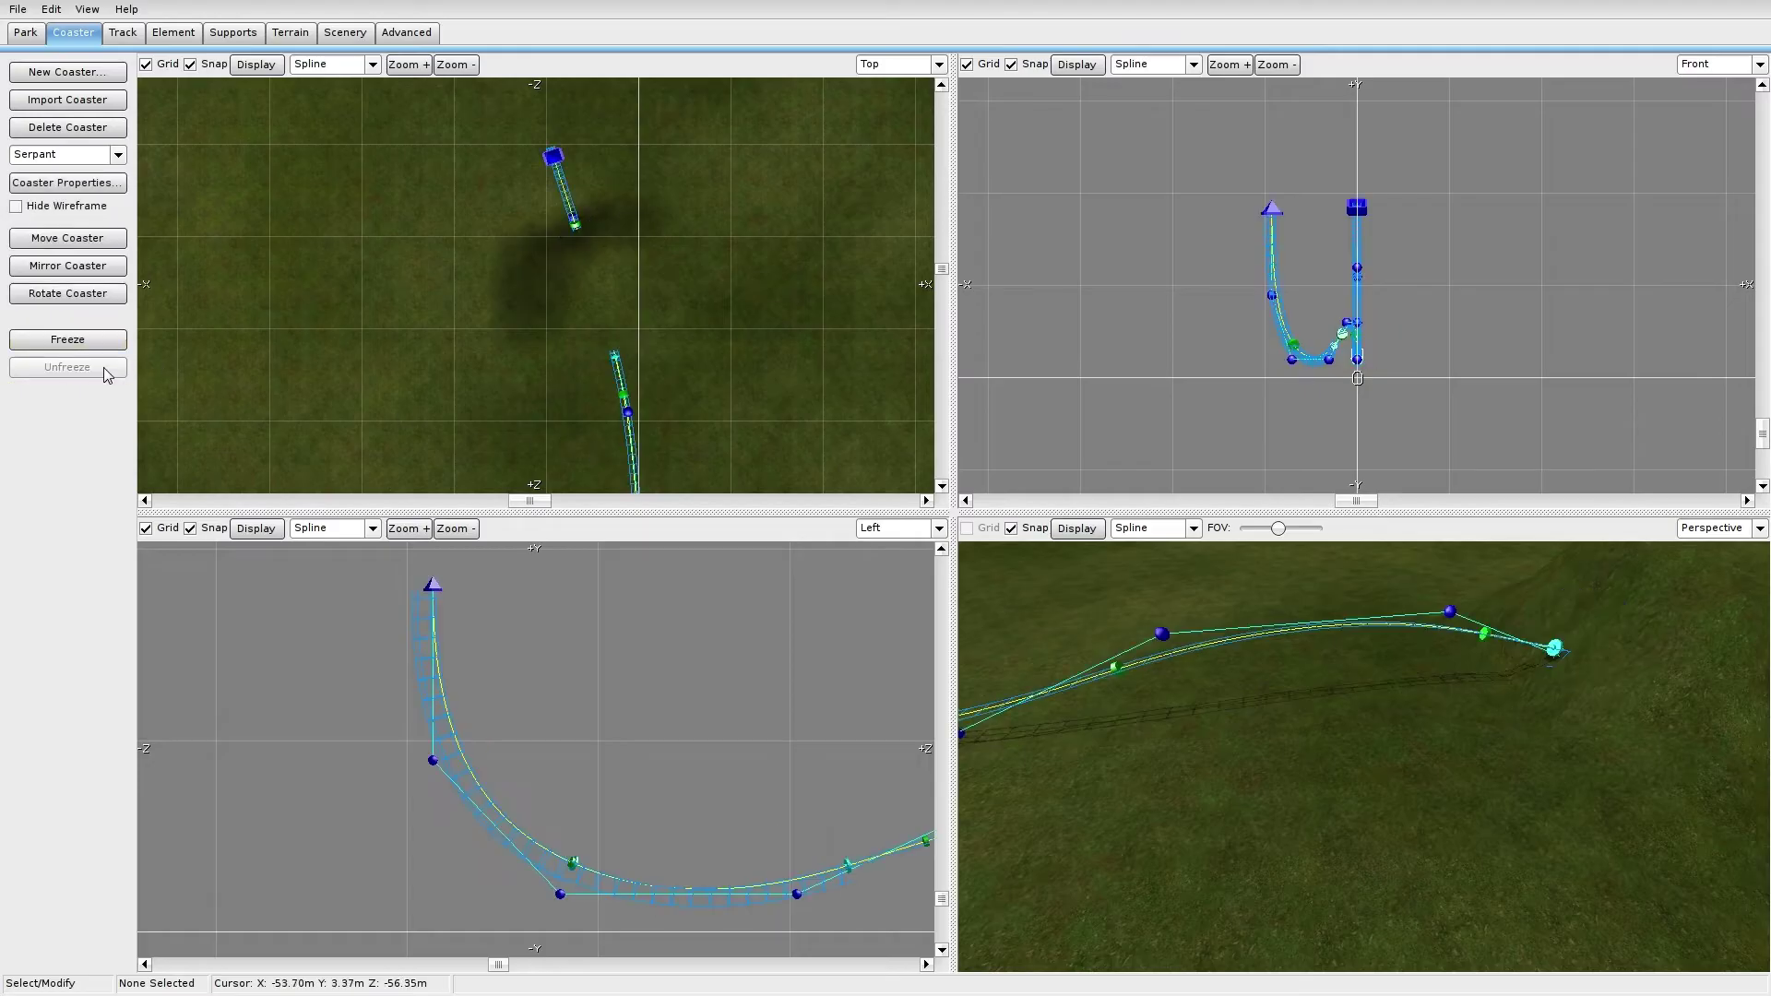
pyautogui.click(292, 30)
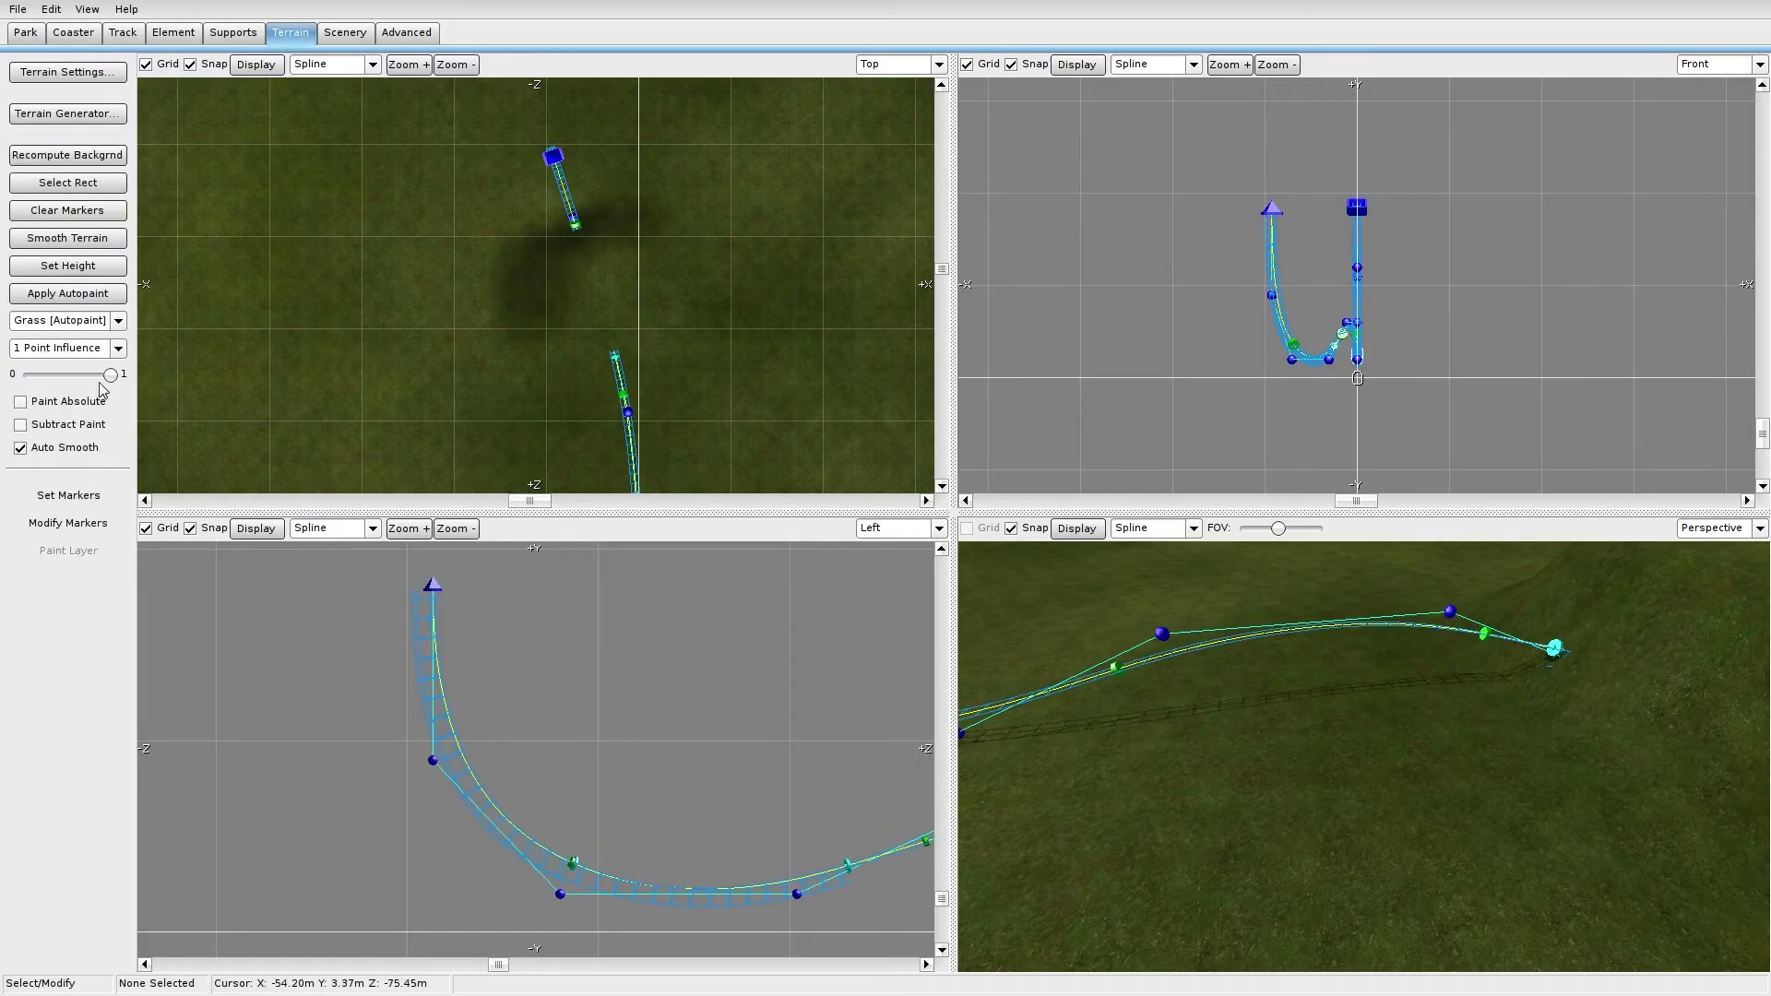
pyautogui.click(118, 348)
pyautogui.click(50, 406)
pyautogui.click(51, 523)
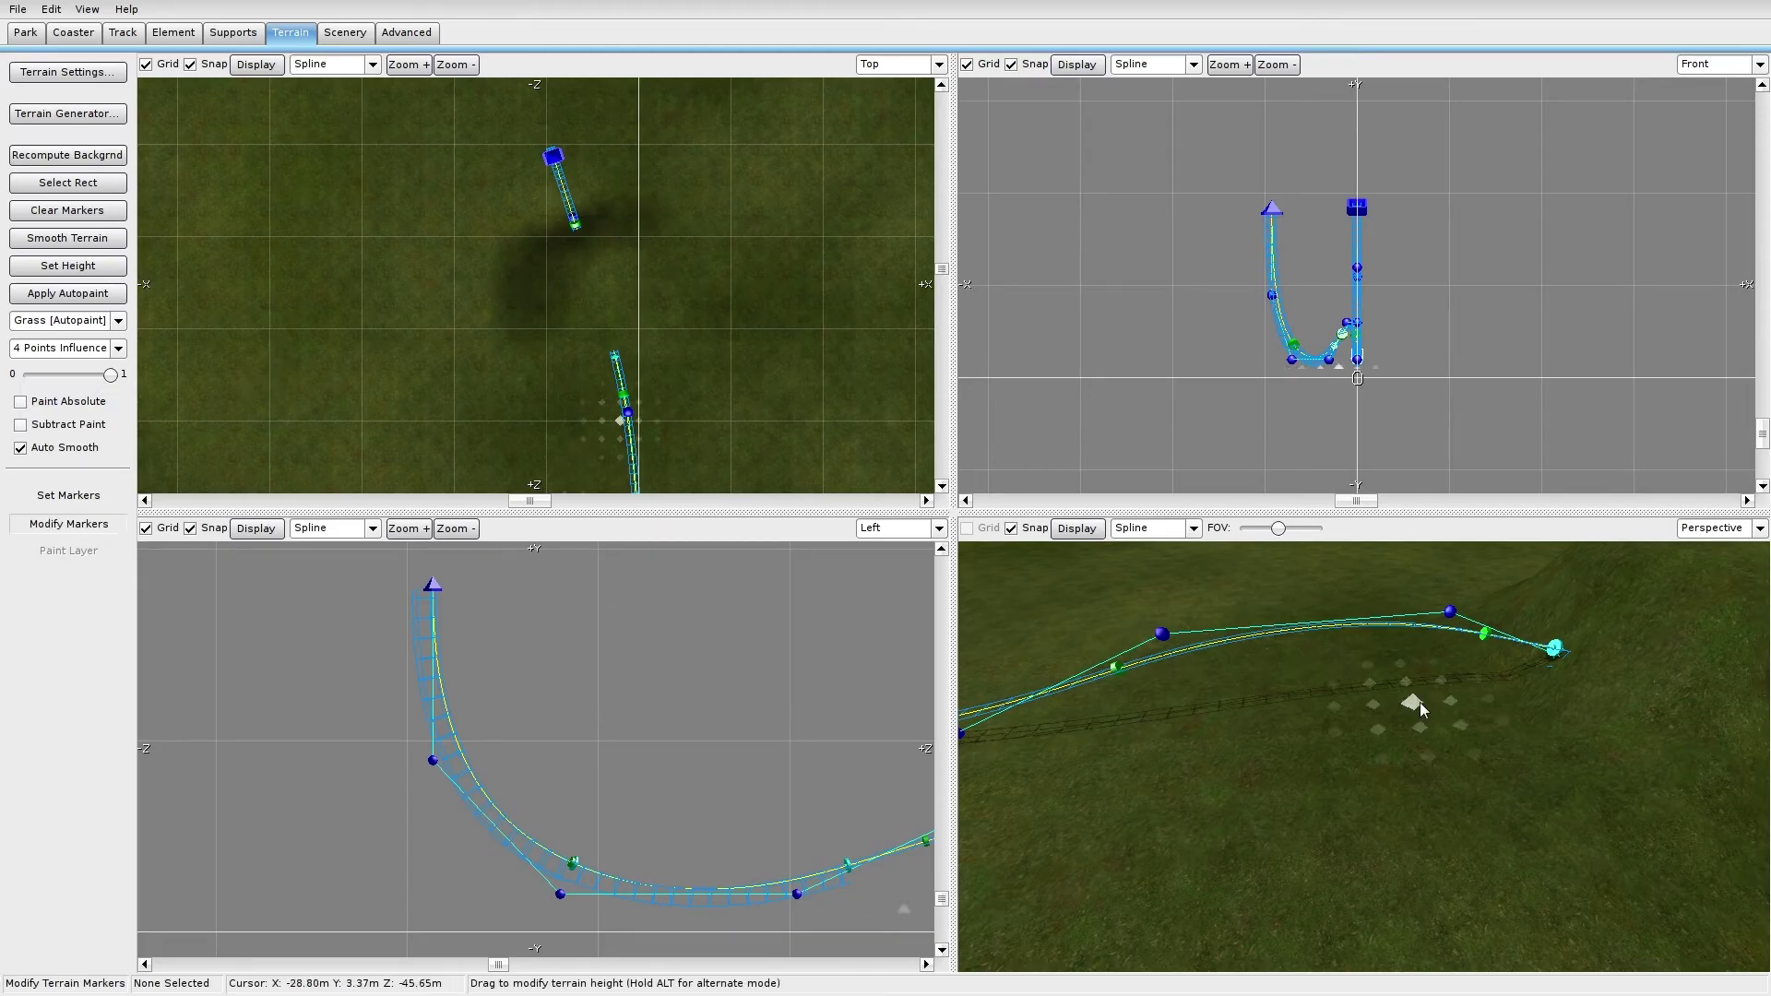
pyautogui.moveTo(1409, 736); pyautogui.dragTo(1396, 851)
pyautogui.moveTo(1253, 777)
pyautogui.mouseDown()
pyautogui.moveTo(1280, 869)
pyautogui.moveTo(1329, 871)
pyautogui.mouseUp()
pyautogui.moveTo(1284, 811); pyautogui.dragTo(1230, 779, button='right')
pyautogui.moveTo(1324, 899); pyautogui.dragTo(1325, 909)
pyautogui.moveTo(1324, 857)
pyautogui.mouseDown(button='right')
pyautogui.moveTo(1402, 835)
pyautogui.moveTo(1439, 798)
pyautogui.moveTo(1420, 784)
pyautogui.moveTo(1310, 825)
pyautogui.mouseUp(button='right')
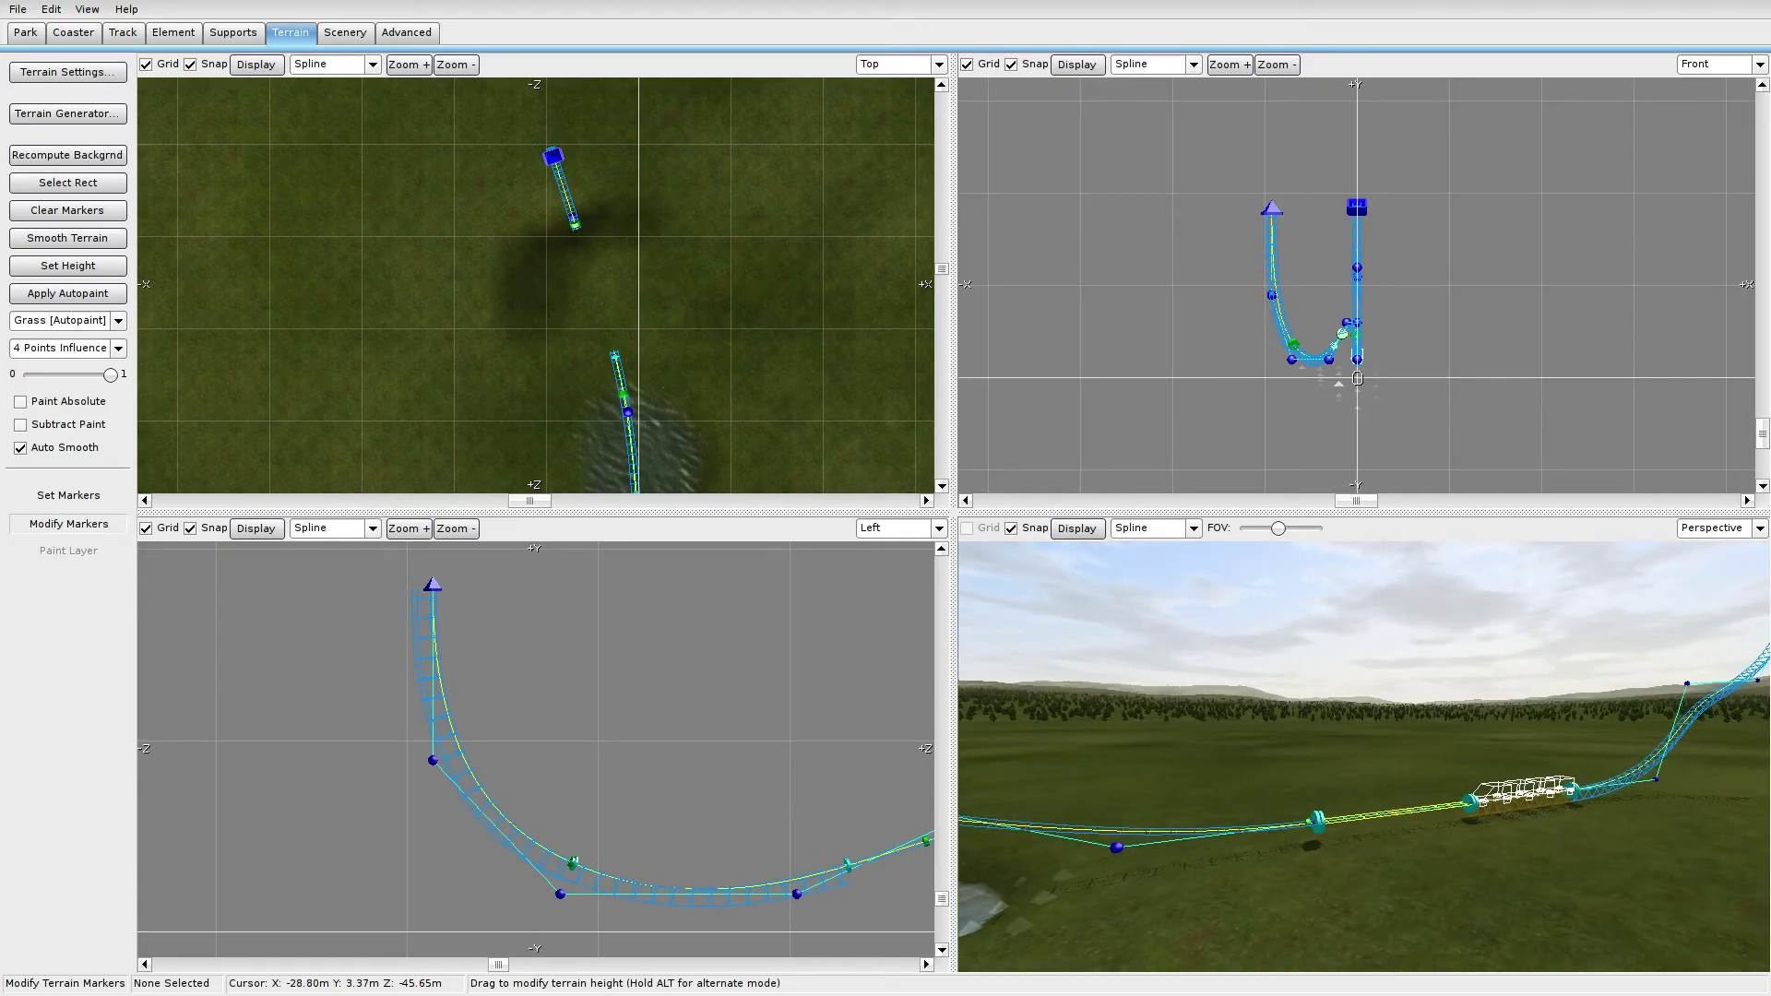
pyautogui.click(81, 495)
pyautogui.moveTo(509, 295)
pyautogui.mouseDown(button='right')
pyautogui.moveTo(526, 37)
pyautogui.moveTo(490, 267)
pyautogui.mouseUp(button='right')
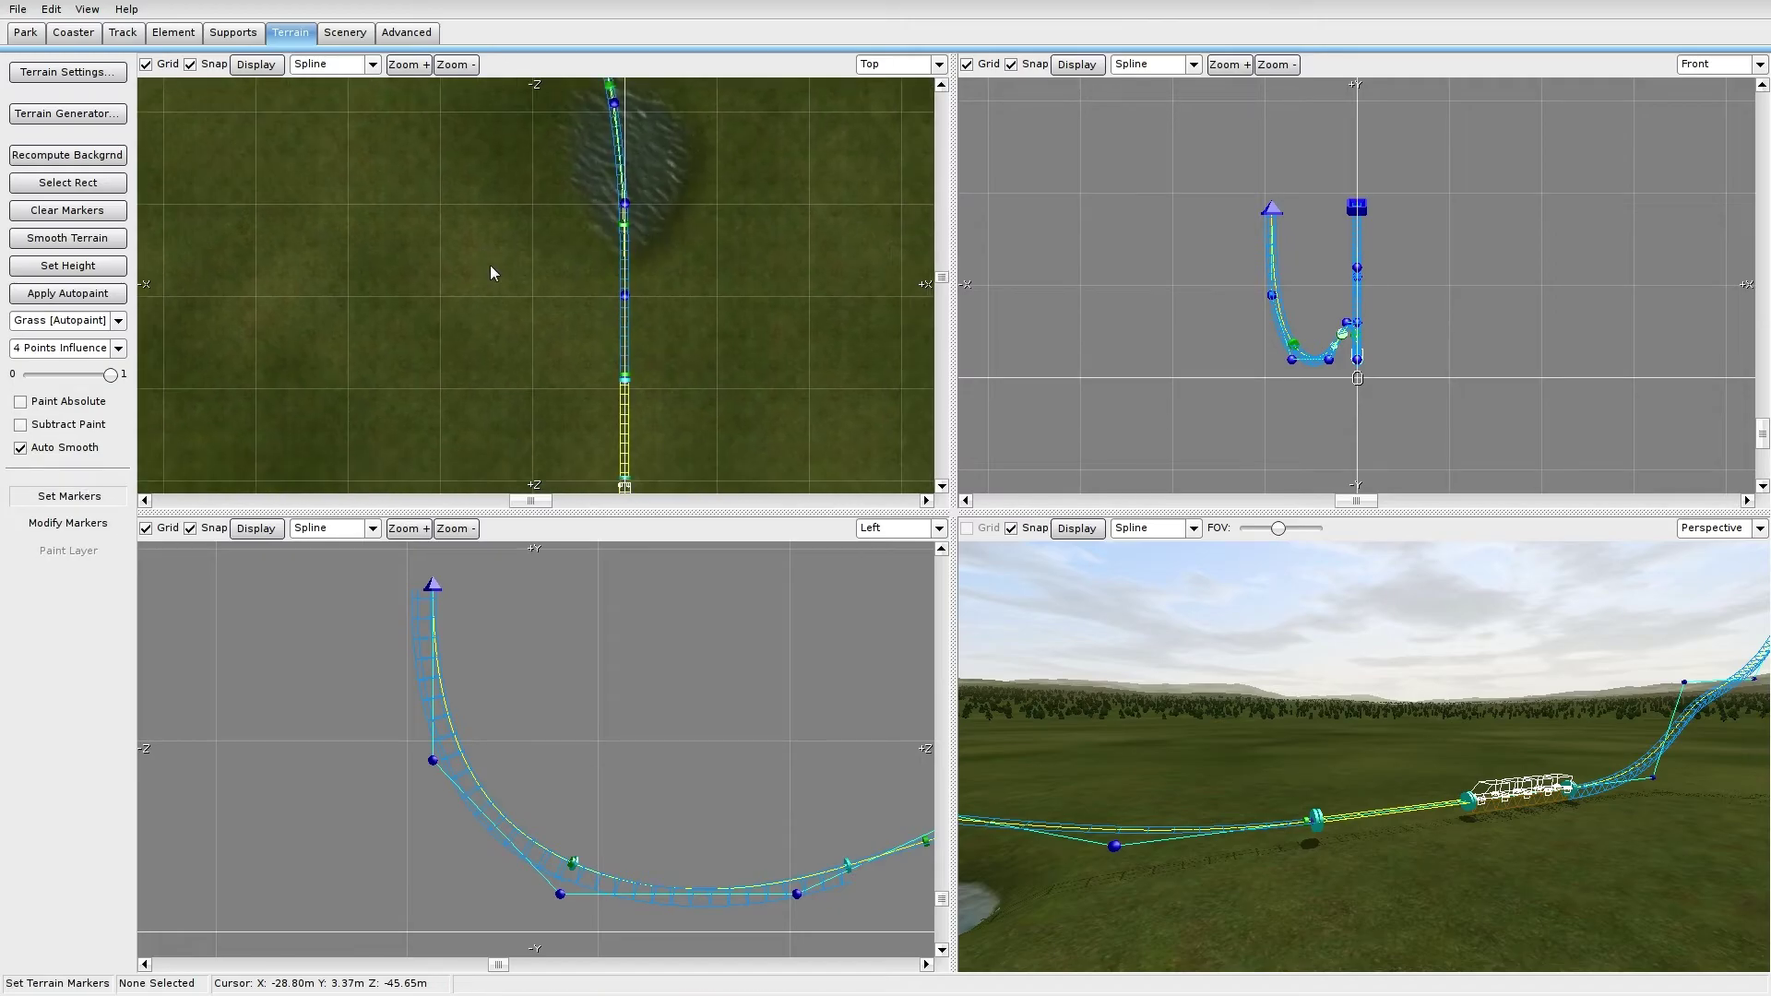
pyautogui.moveTo(670, 752); pyautogui.dragTo(533, 690, button='right')
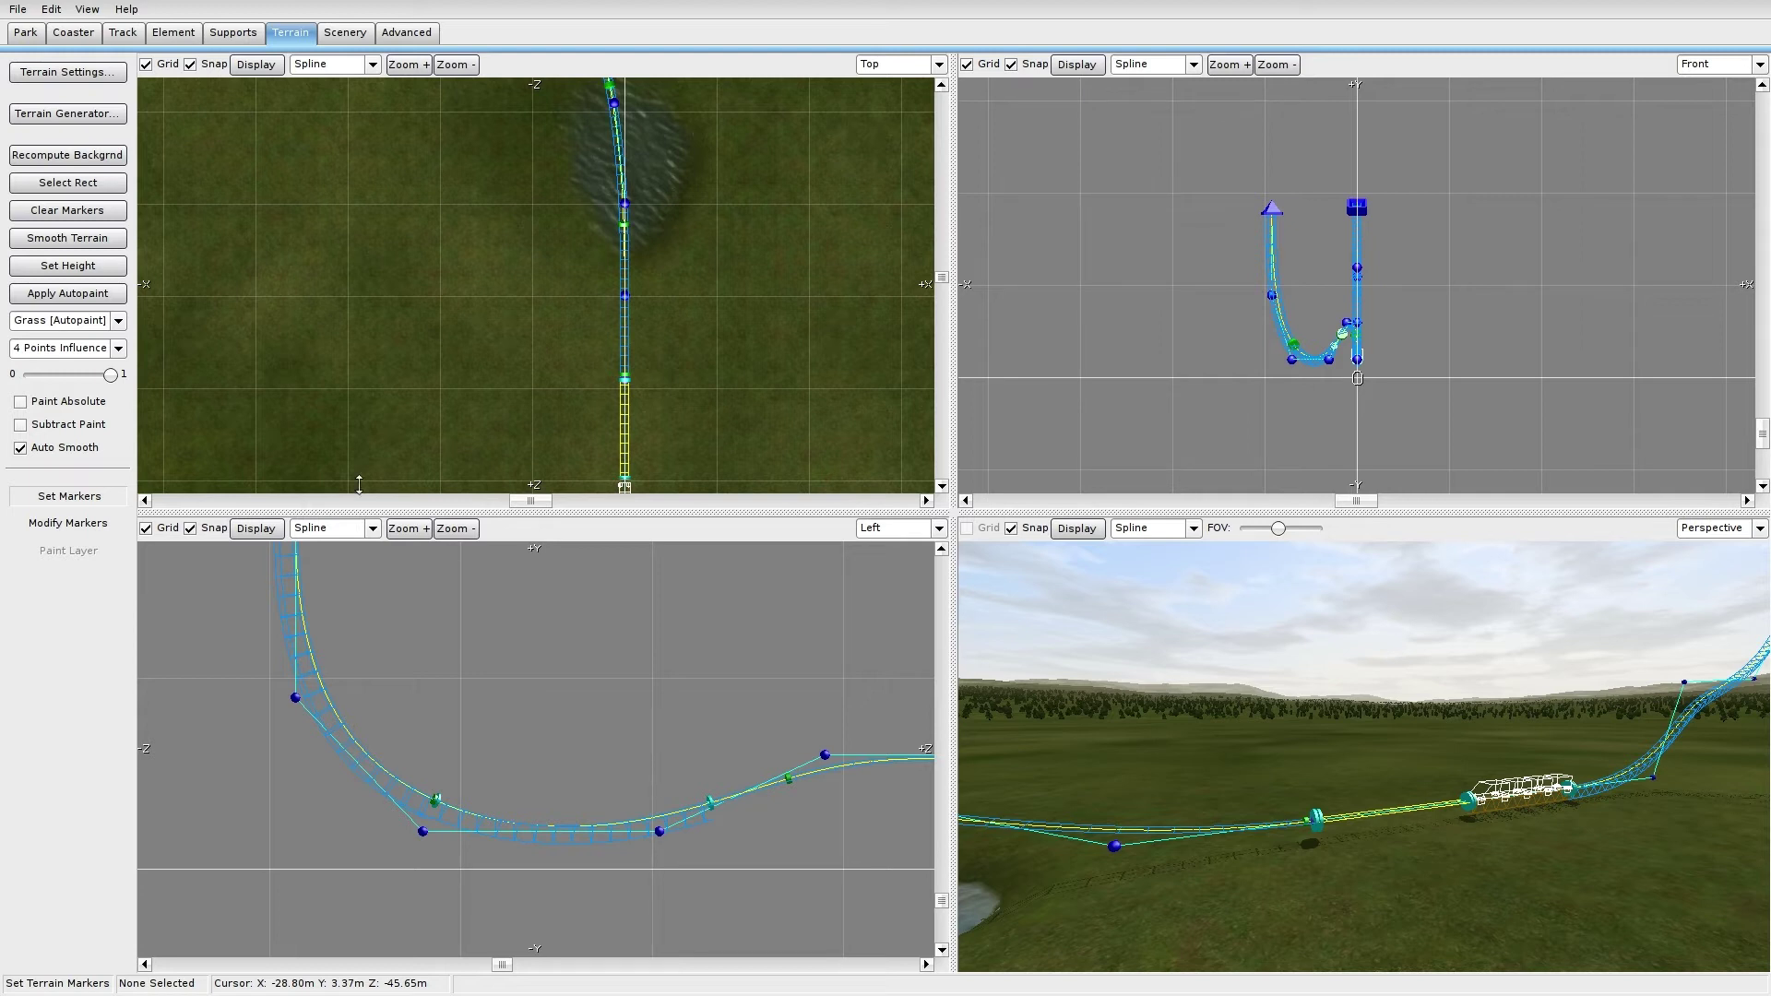
# Step: Add a support footer centred beneath the track between the pond and the straight section, and select it
pyautogui.click(233, 32)
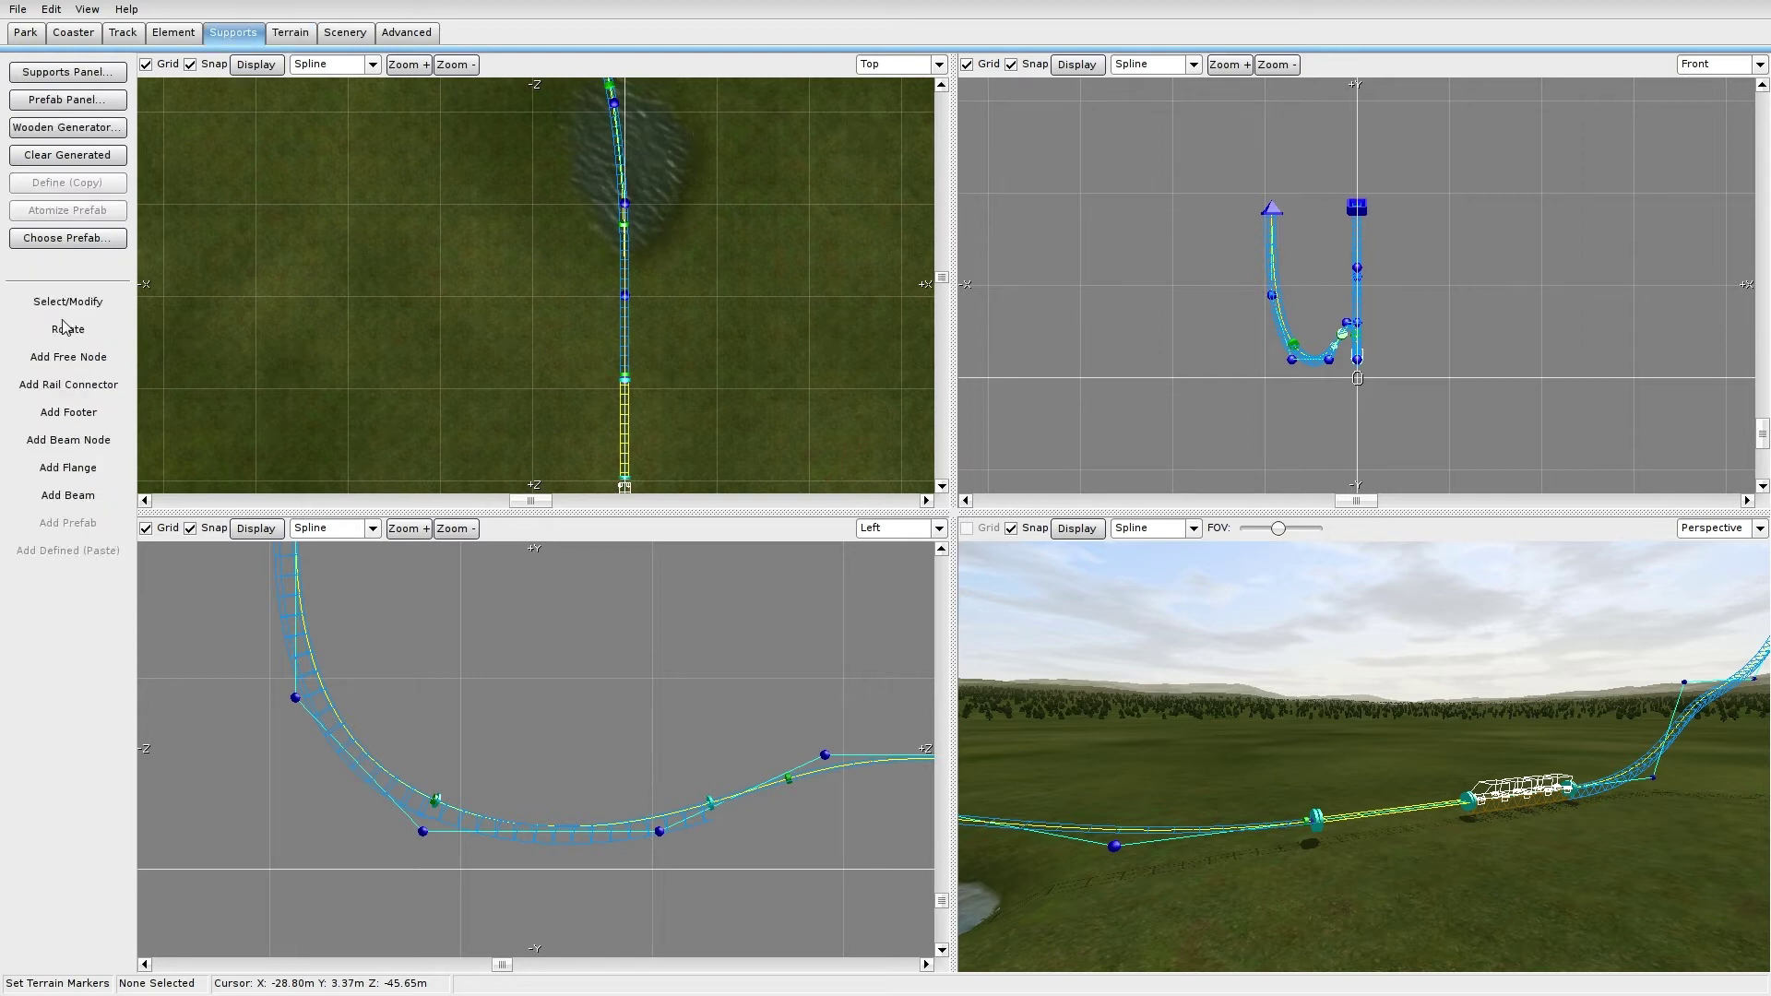
pyautogui.click(69, 412)
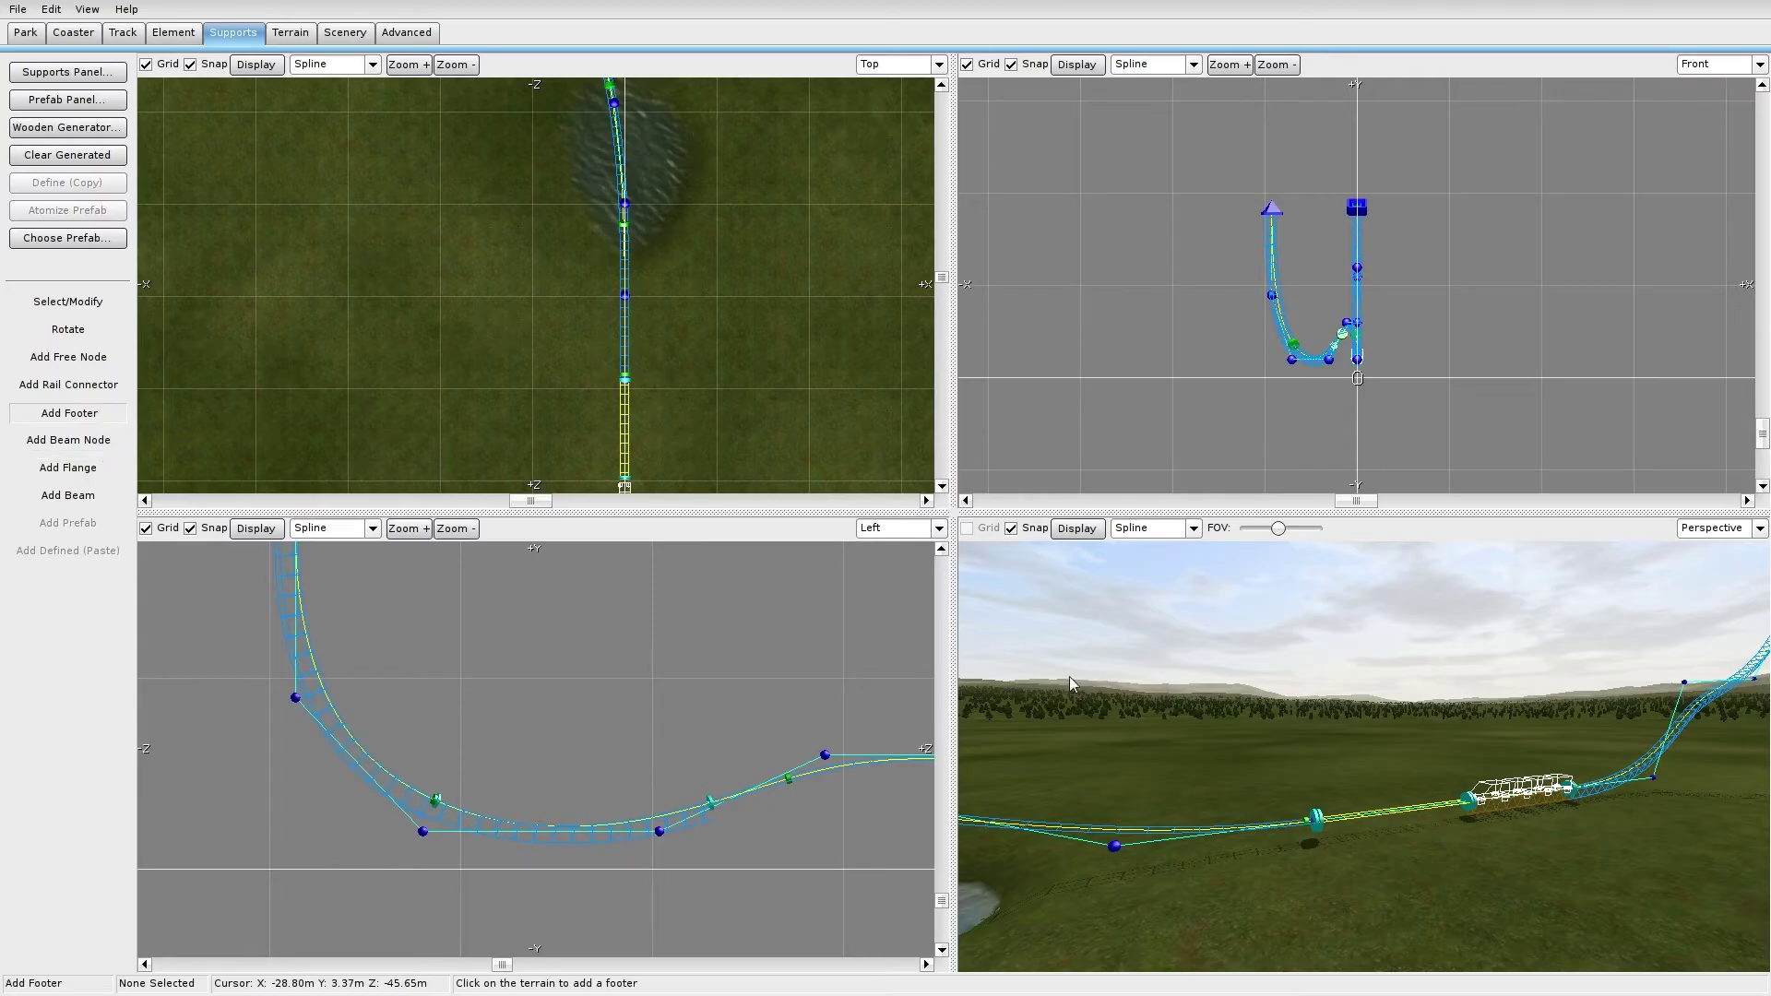
pyautogui.moveTo(608, 228); pyautogui.dragTo(577, 252, button='right')
pyautogui.scroll(5, 596, 285)
pyautogui.moveTo(605, 354); pyautogui.dragTo(563, 208, button='right')
pyautogui.click(520, 301)
pyautogui.scroll(5, 521, 301)
pyautogui.scroll(1, 592, 335)
pyautogui.click(59, 302)
pyautogui.click(516, 297)
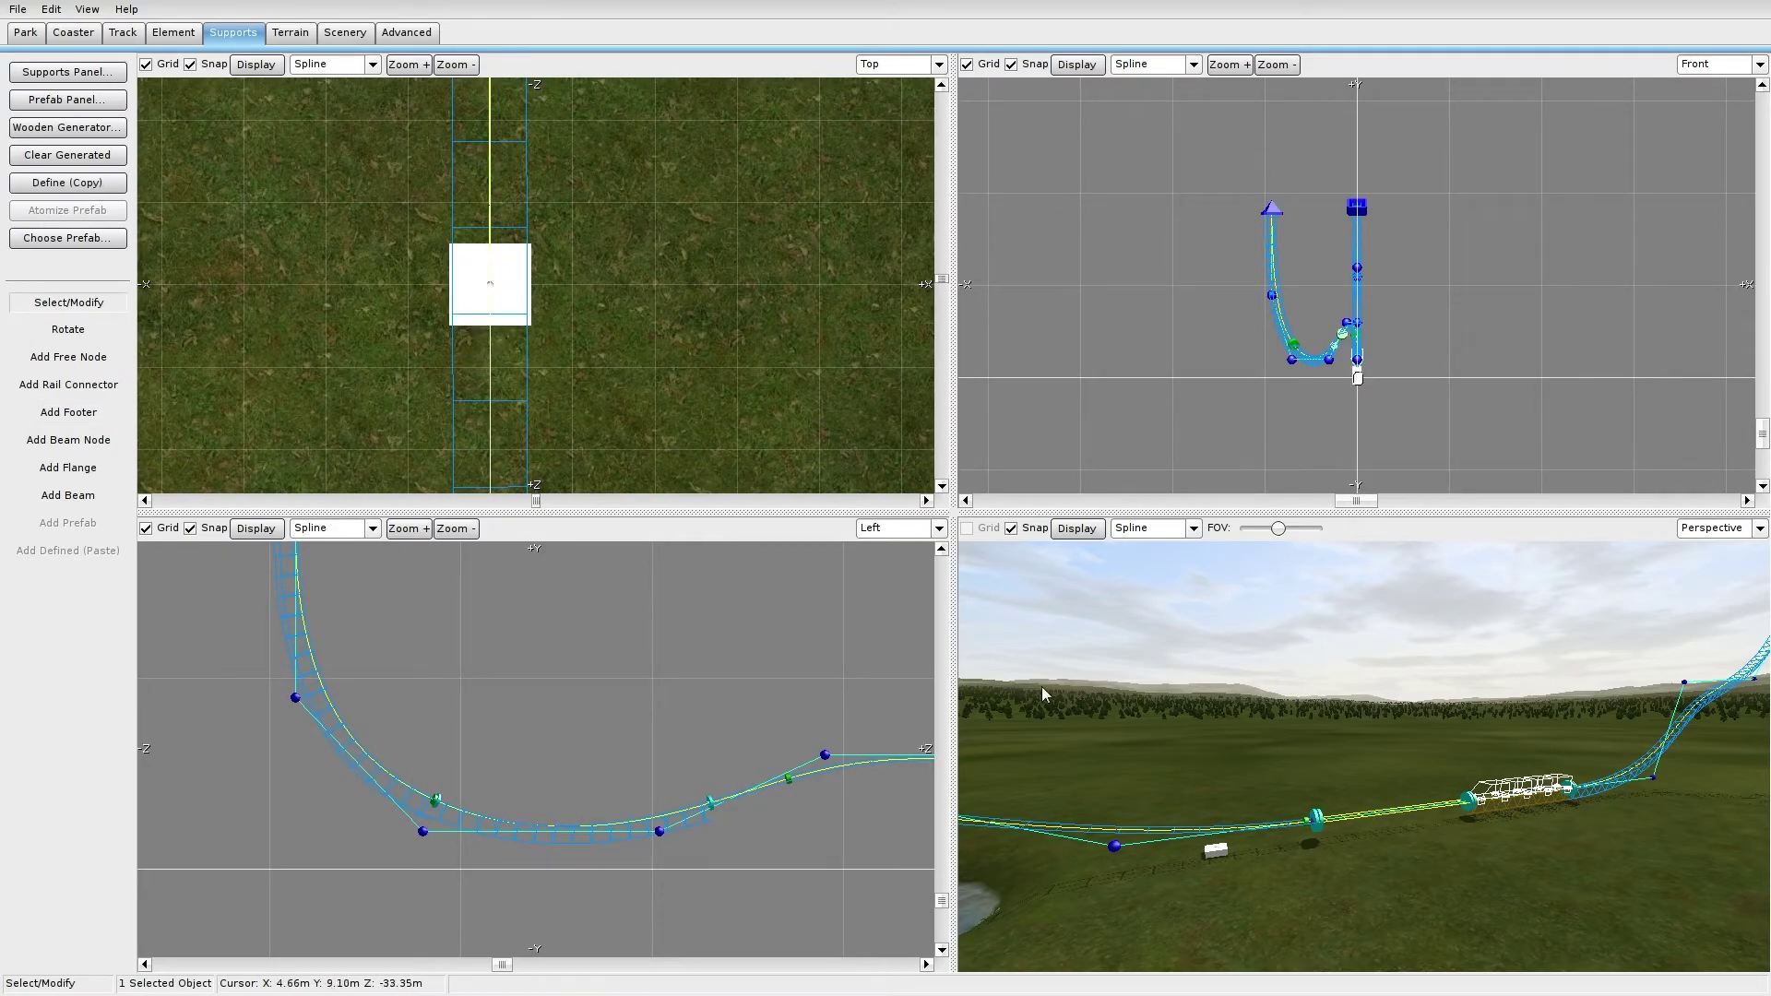
# Step: Add a rail connector to the track directly above the footer in the side view
pyautogui.moveTo(731, 754); pyautogui.dragTo(120, 720, button='right')
pyautogui.scroll(5, 793, 718)
pyautogui.moveTo(793, 717); pyautogui.dragTo(422, 710, button='right')
pyautogui.scroll(2, 718, 728)
pyautogui.scroll(-2, 521, 718)
pyautogui.moveTo(718, 728)
pyautogui.mouseDown(button='right')
pyautogui.moveTo(523, 721)
pyautogui.moveTo(910, 723)
pyautogui.moveTo(491, 689)
pyautogui.moveTo(534, 723)
pyautogui.moveTo(498, 746)
pyautogui.moveTo(839, 751)
pyautogui.moveTo(581, 740)
pyautogui.moveTo(340, 900)
pyautogui.moveTo(516, 726)
pyautogui.moveTo(670, 887)
pyautogui.moveTo(699, 887)
pyautogui.mouseUp(button='right')
pyautogui.scroll(-5, 522, 717)
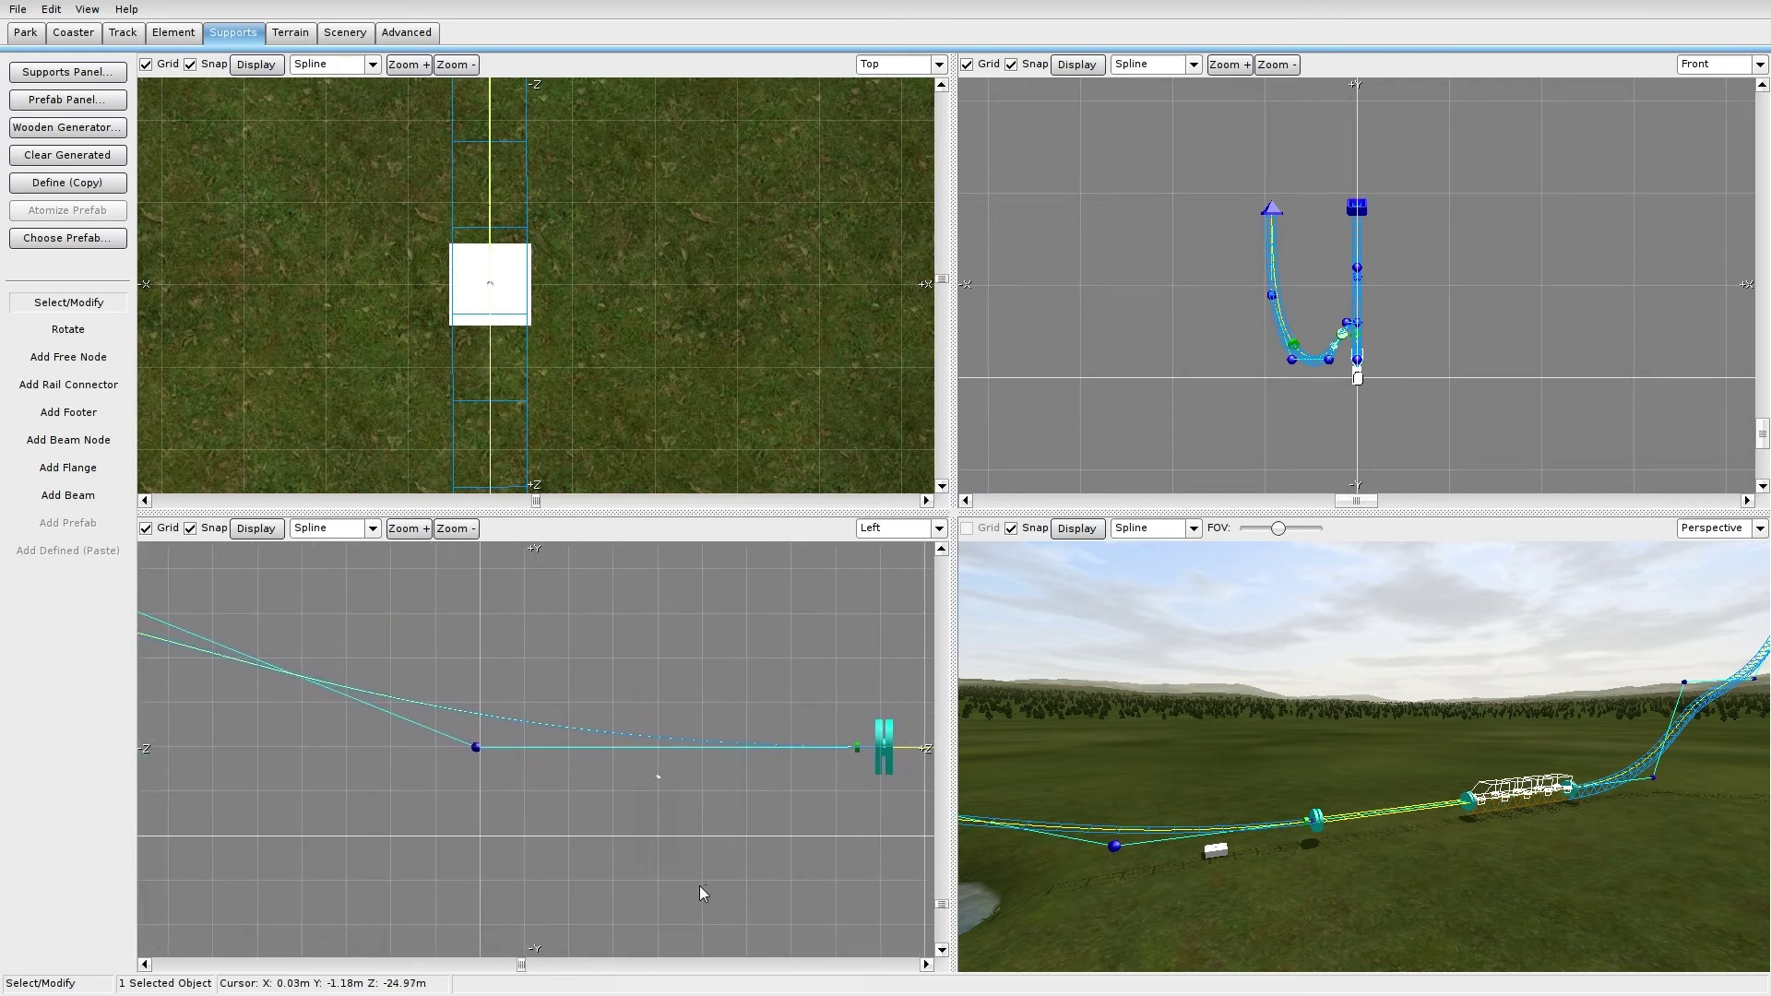
pyautogui.click(97, 391)
pyautogui.click(670, 739)
# Step: Select the rail connector and the footer beneath it in turn to check their alignment from the side
pyautogui.scroll(4, 765, 746)
pyautogui.moveTo(767, 747); pyautogui.dragTo(593, 716, button='right')
pyautogui.click(69, 302)
pyautogui.click(643, 706)
pyautogui.click(612, 815)
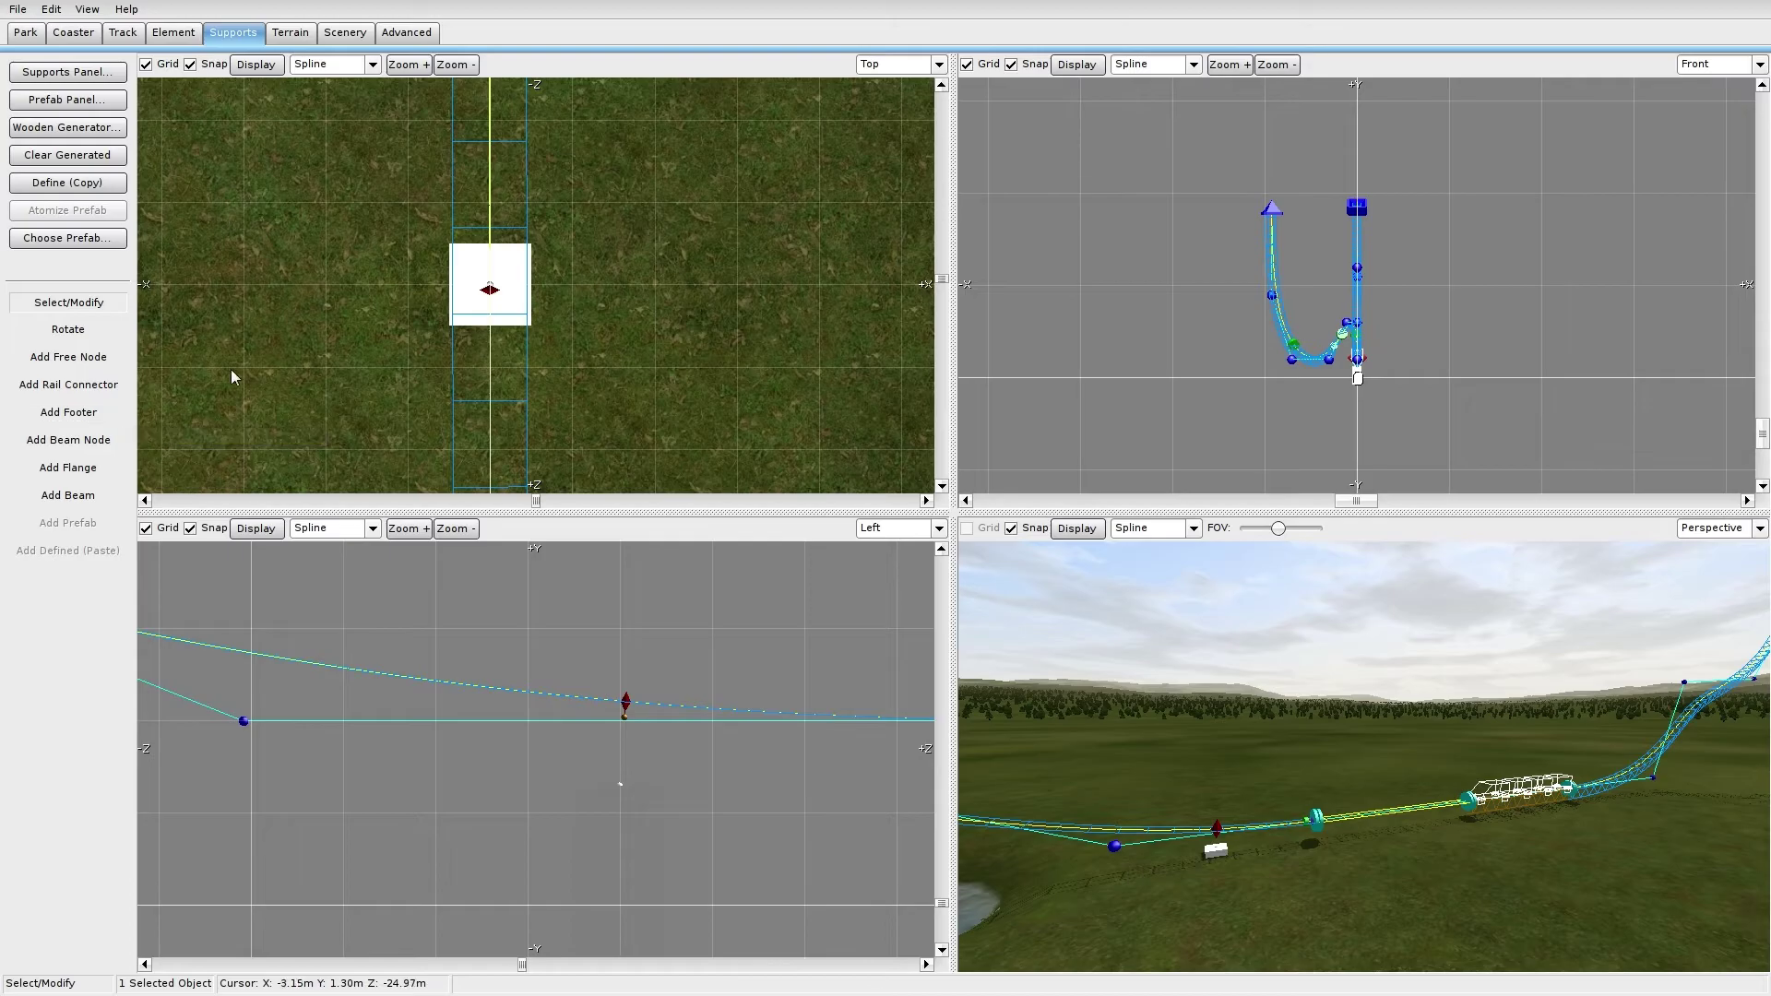
# Step: Add a free node directly above the footer and slide the rail connector along the track, clear of the node
pyautogui.click(79, 359)
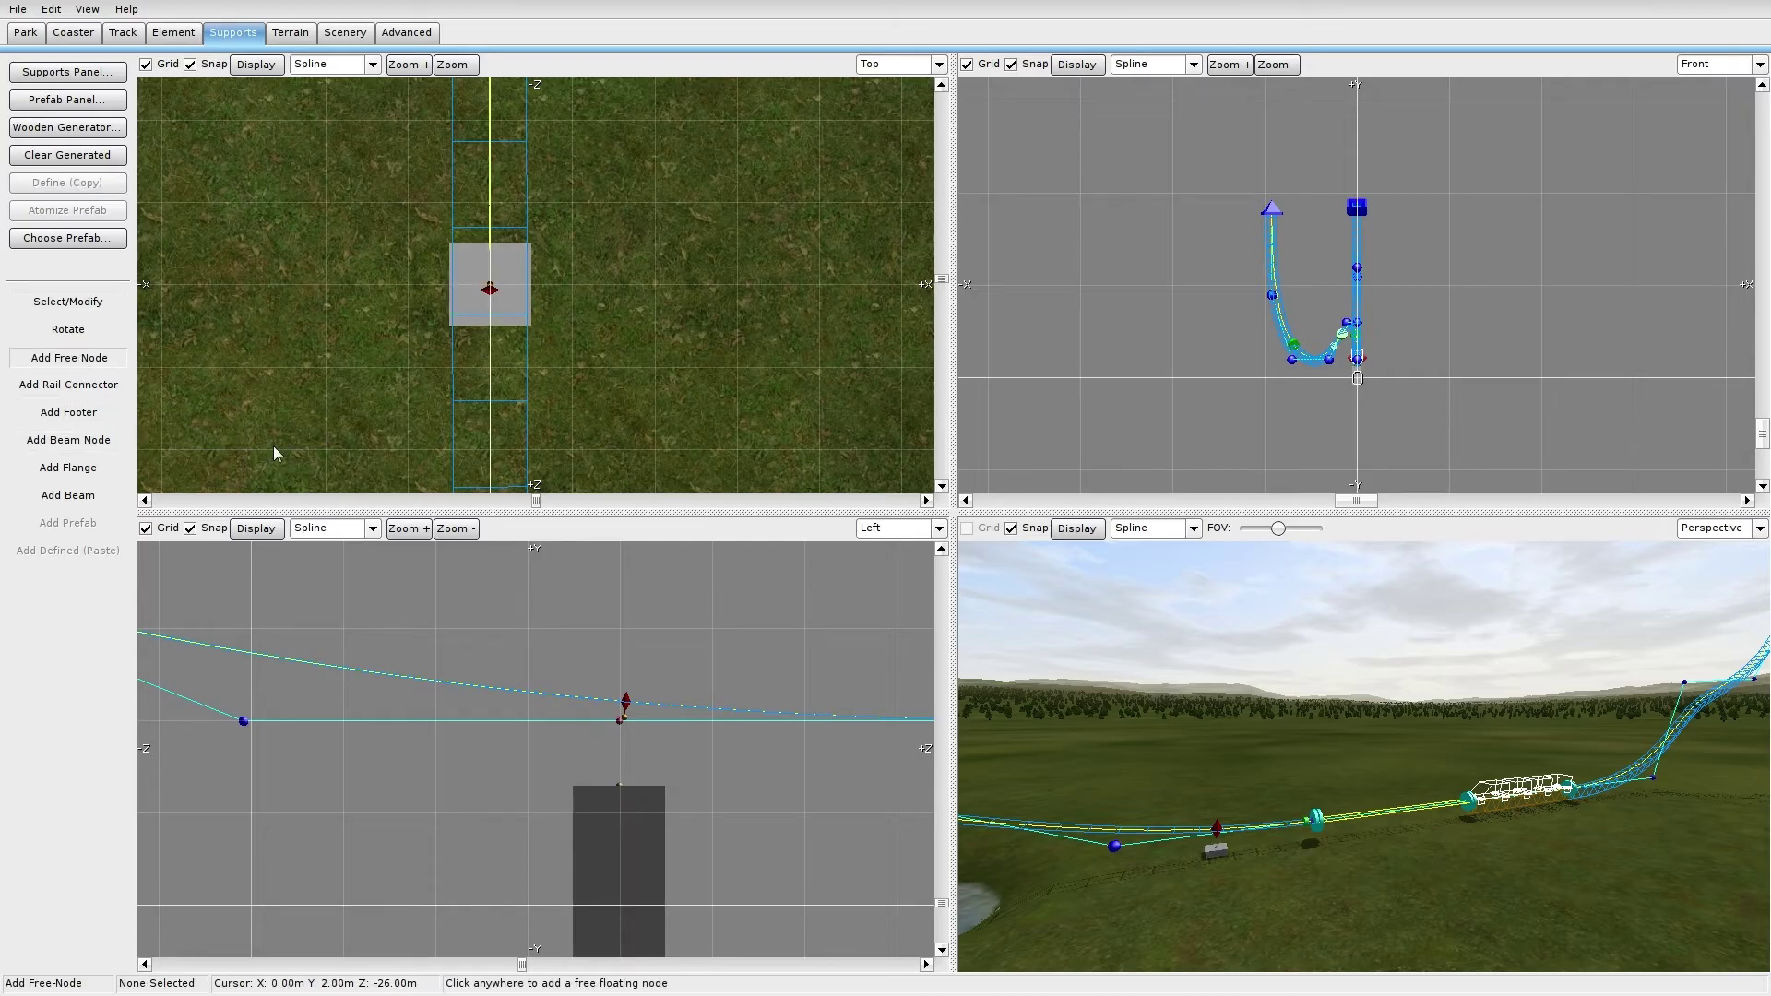
pyautogui.click(68, 302)
pyautogui.moveTo(625, 703); pyautogui.dragTo(682, 707)
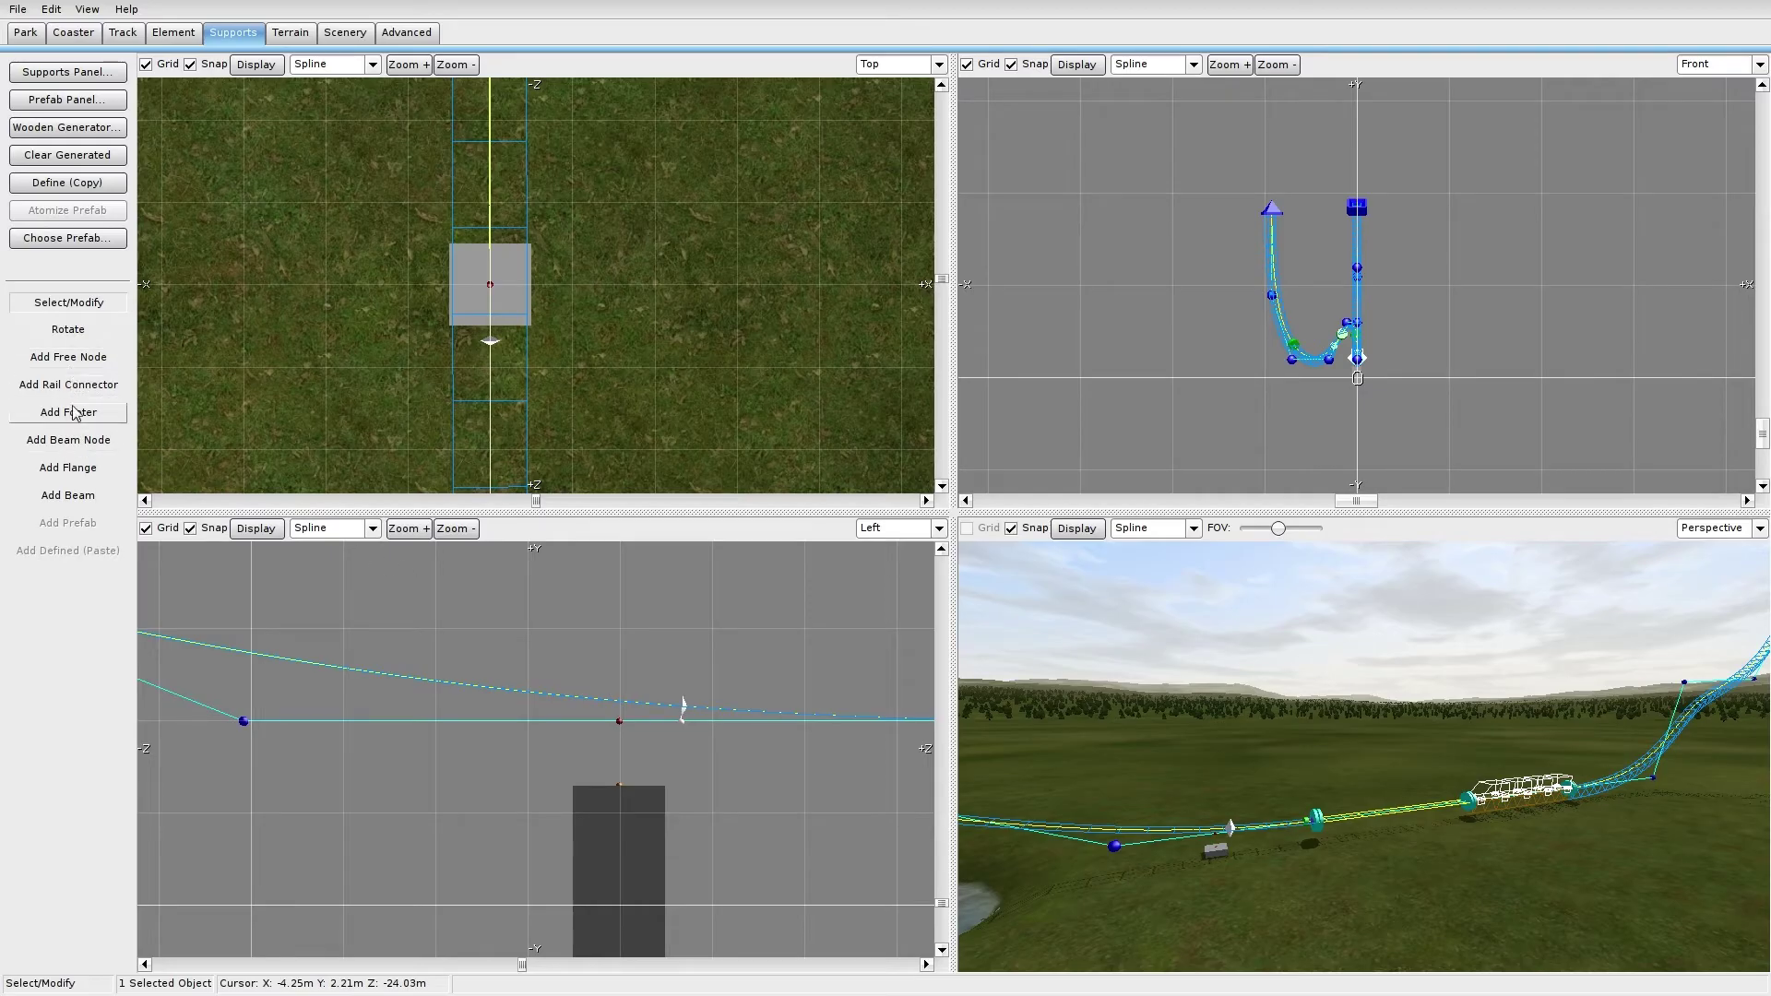
# Step: Add a vertical beam between the free node and the footer below it
pyautogui.click(82, 442)
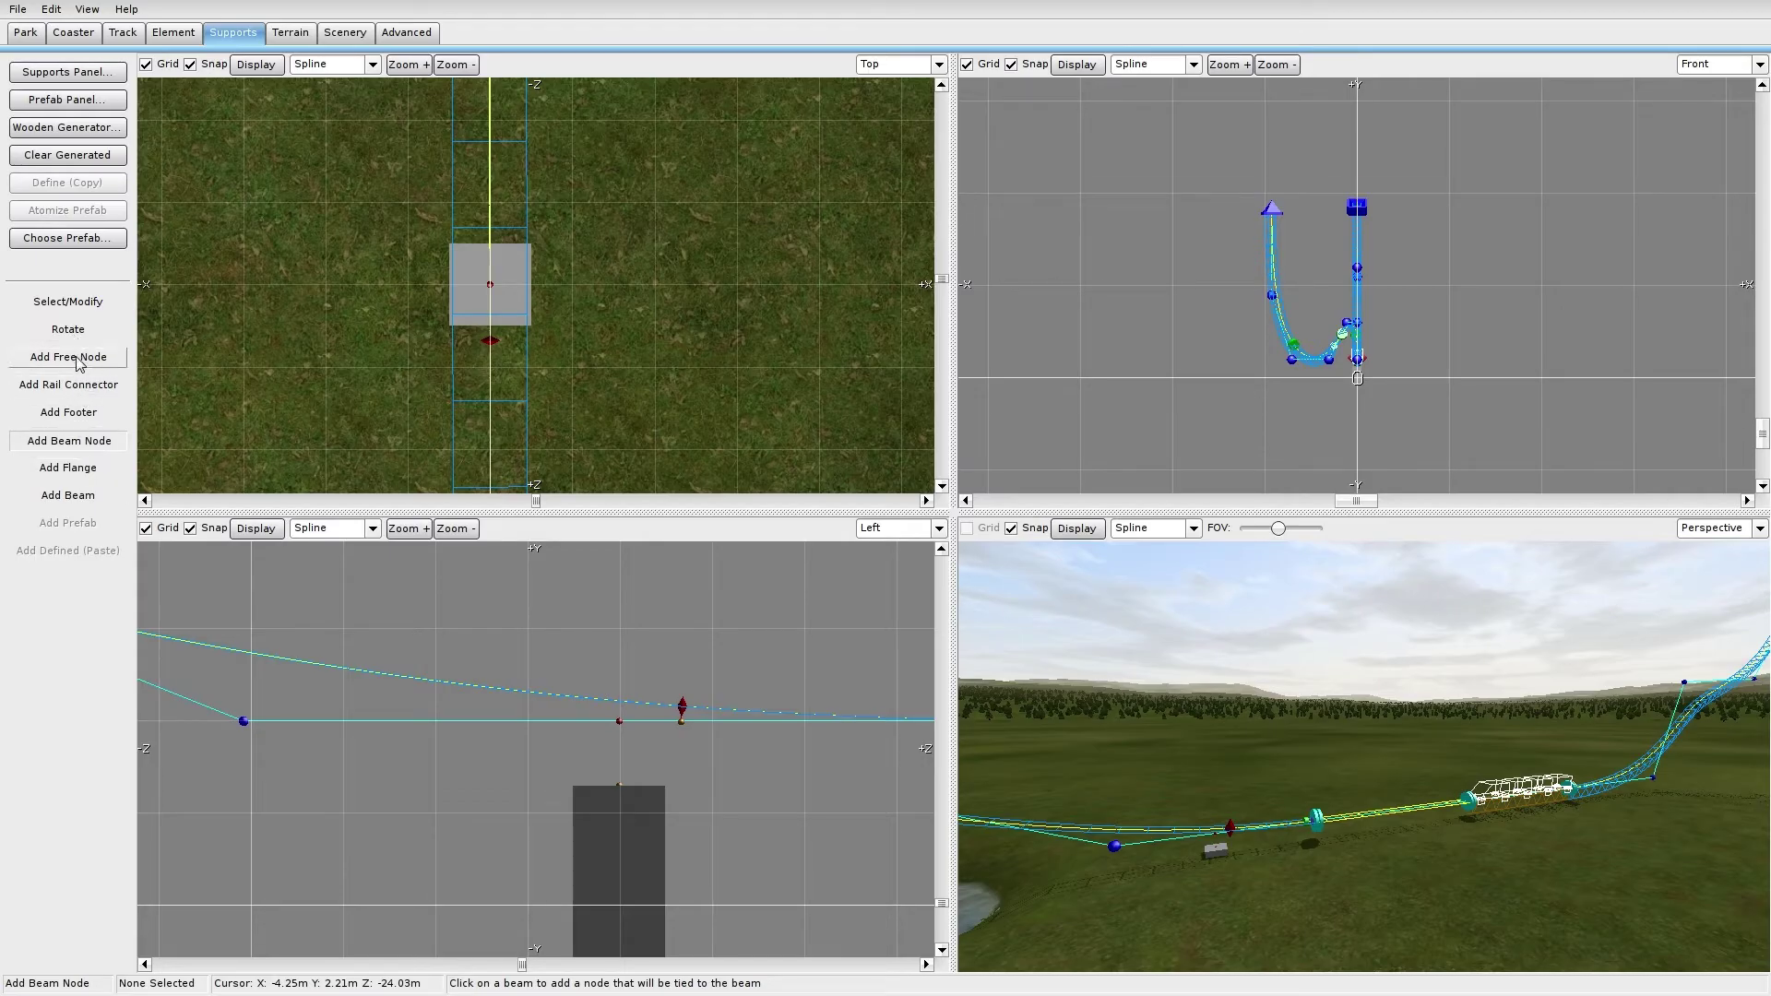
pyautogui.click(82, 497)
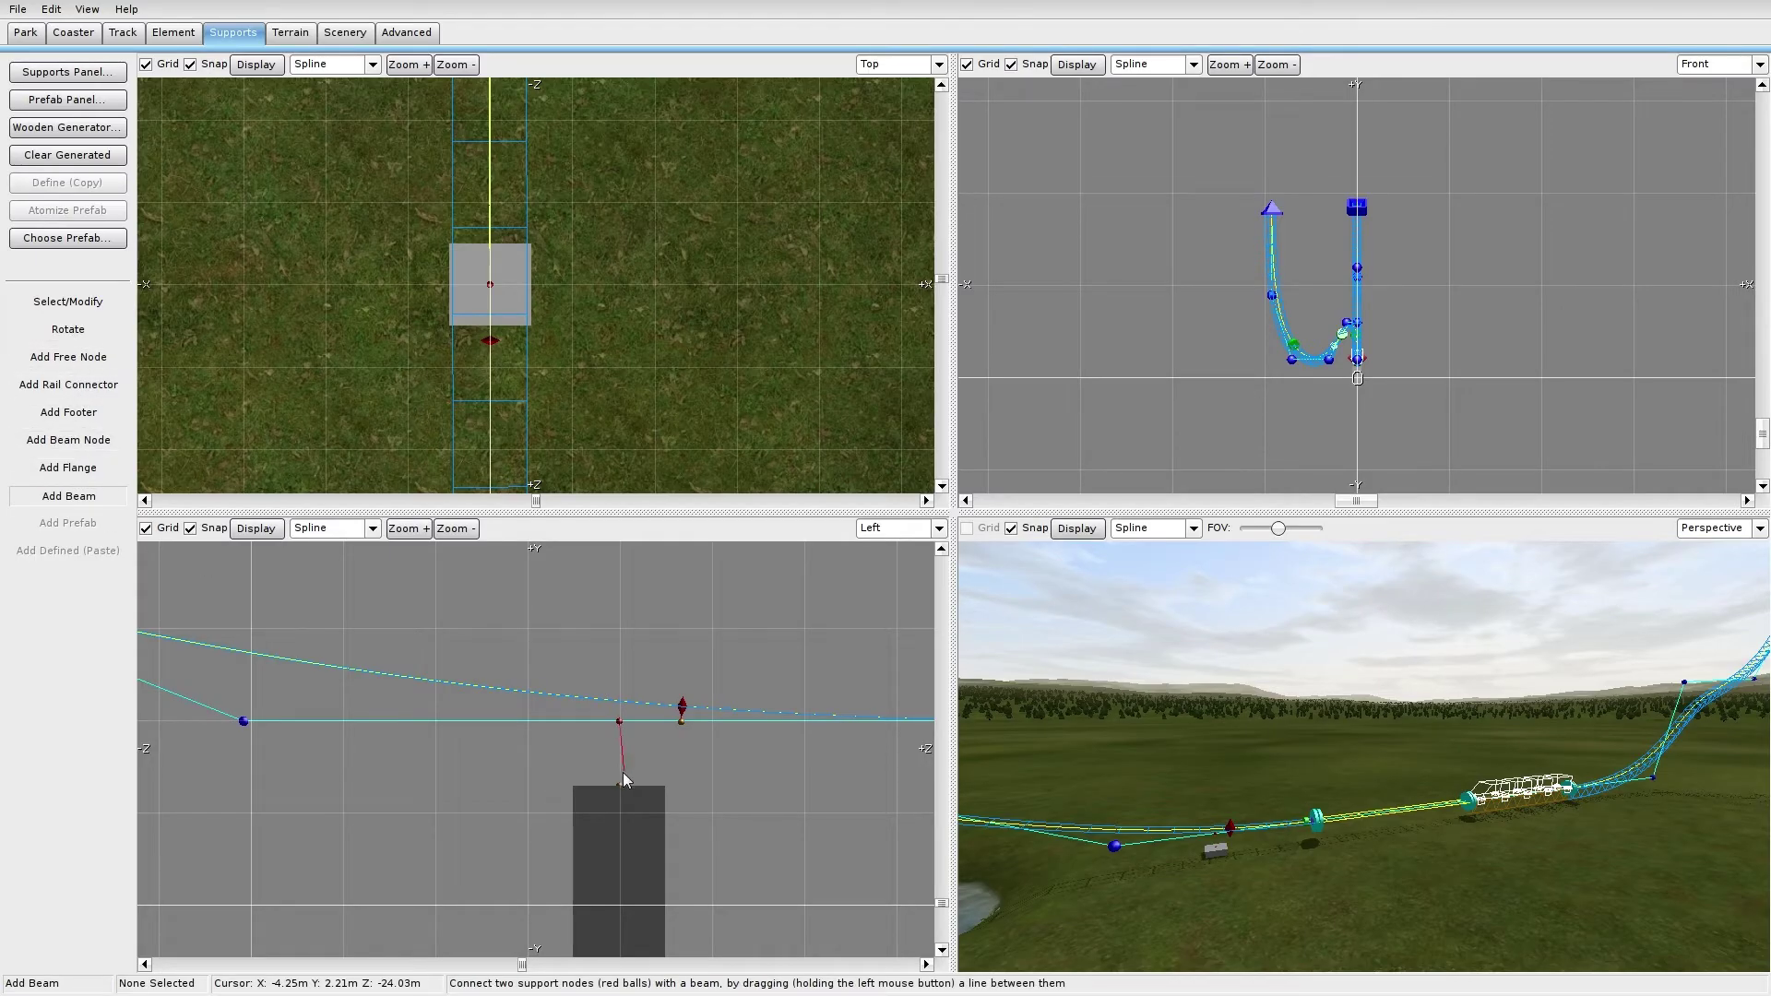
pyautogui.moveTo(623, 772); pyautogui.dragTo(618, 783)
pyautogui.click(37, 303)
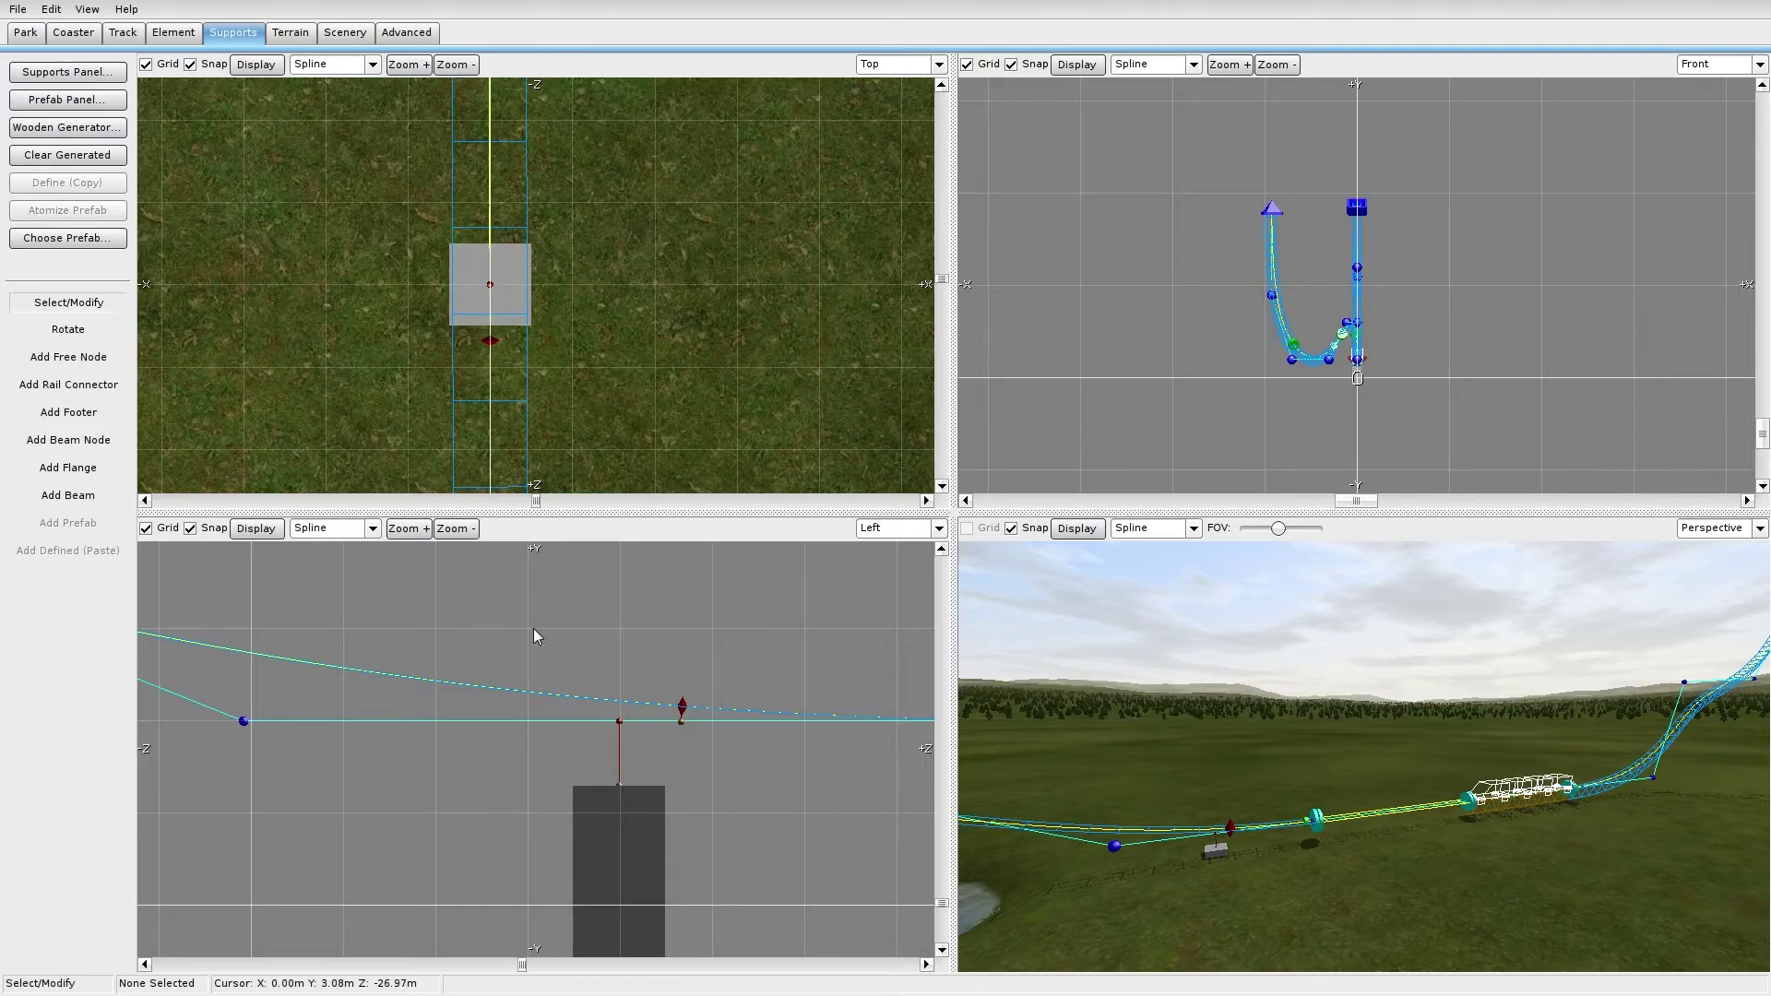
# Step: Set the vertical beam's type to Pipe 12" (O.D.=12.750")
pyautogui.doubleClick(619, 754)
pyautogui.click(805, 204)
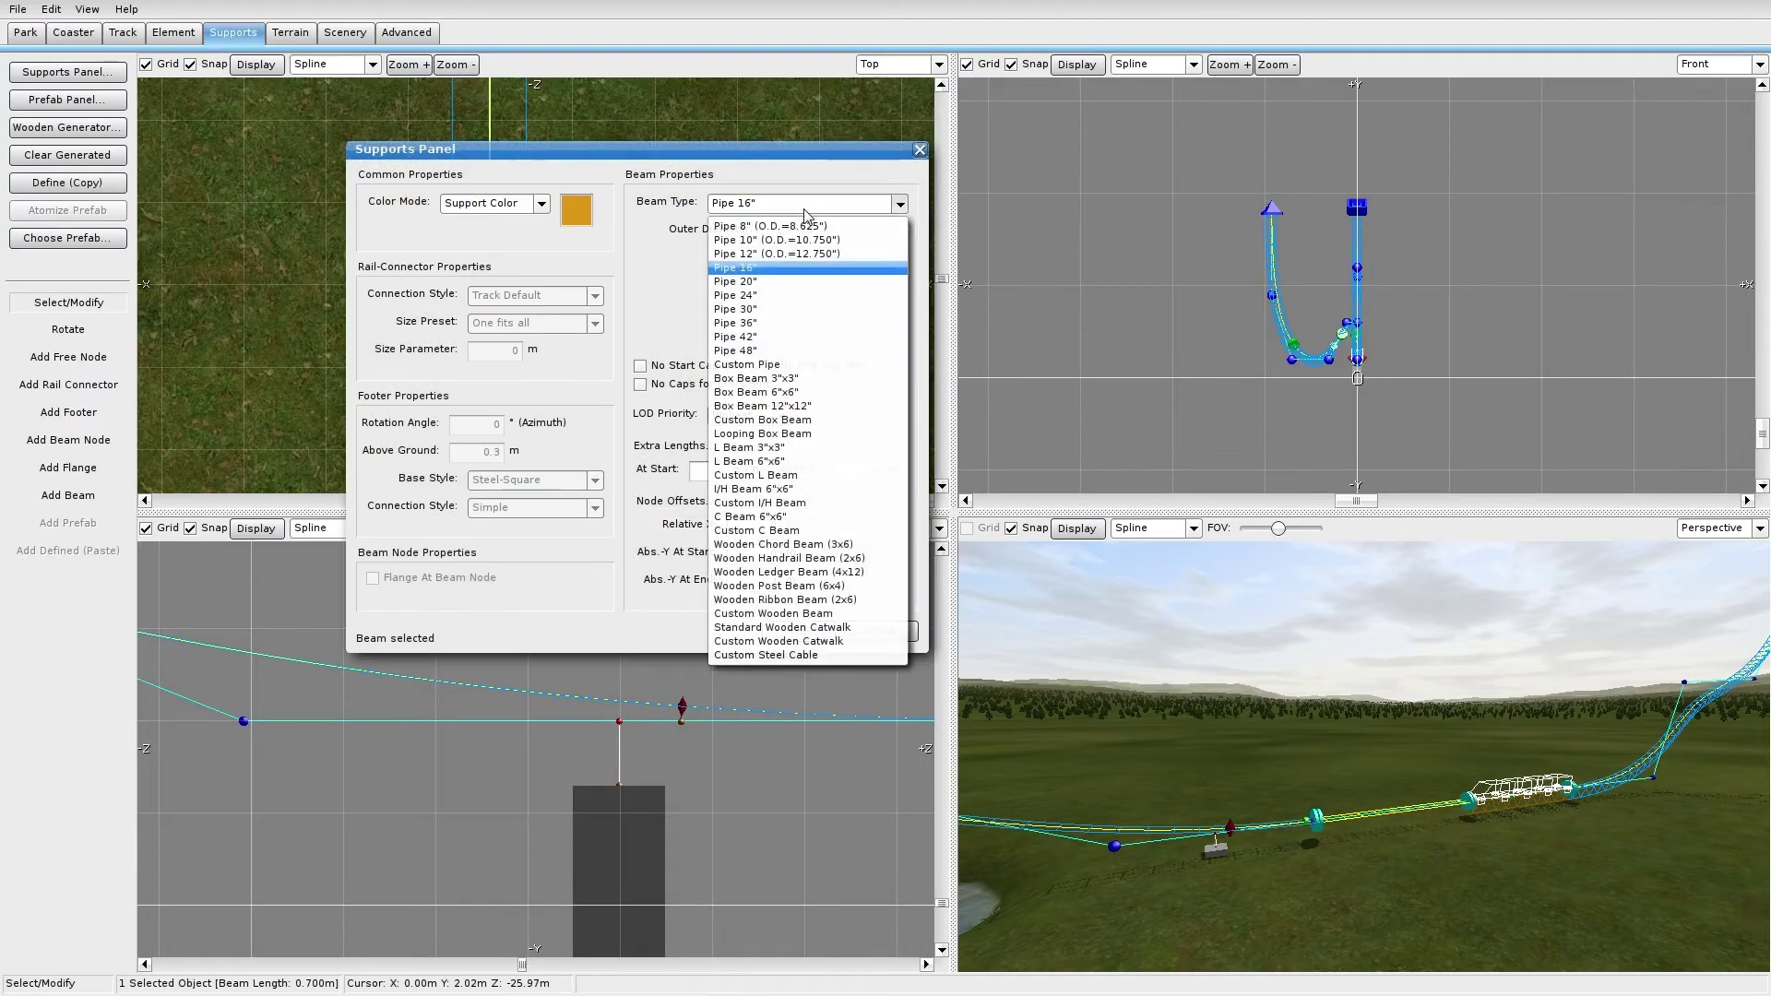
pyautogui.click(770, 251)
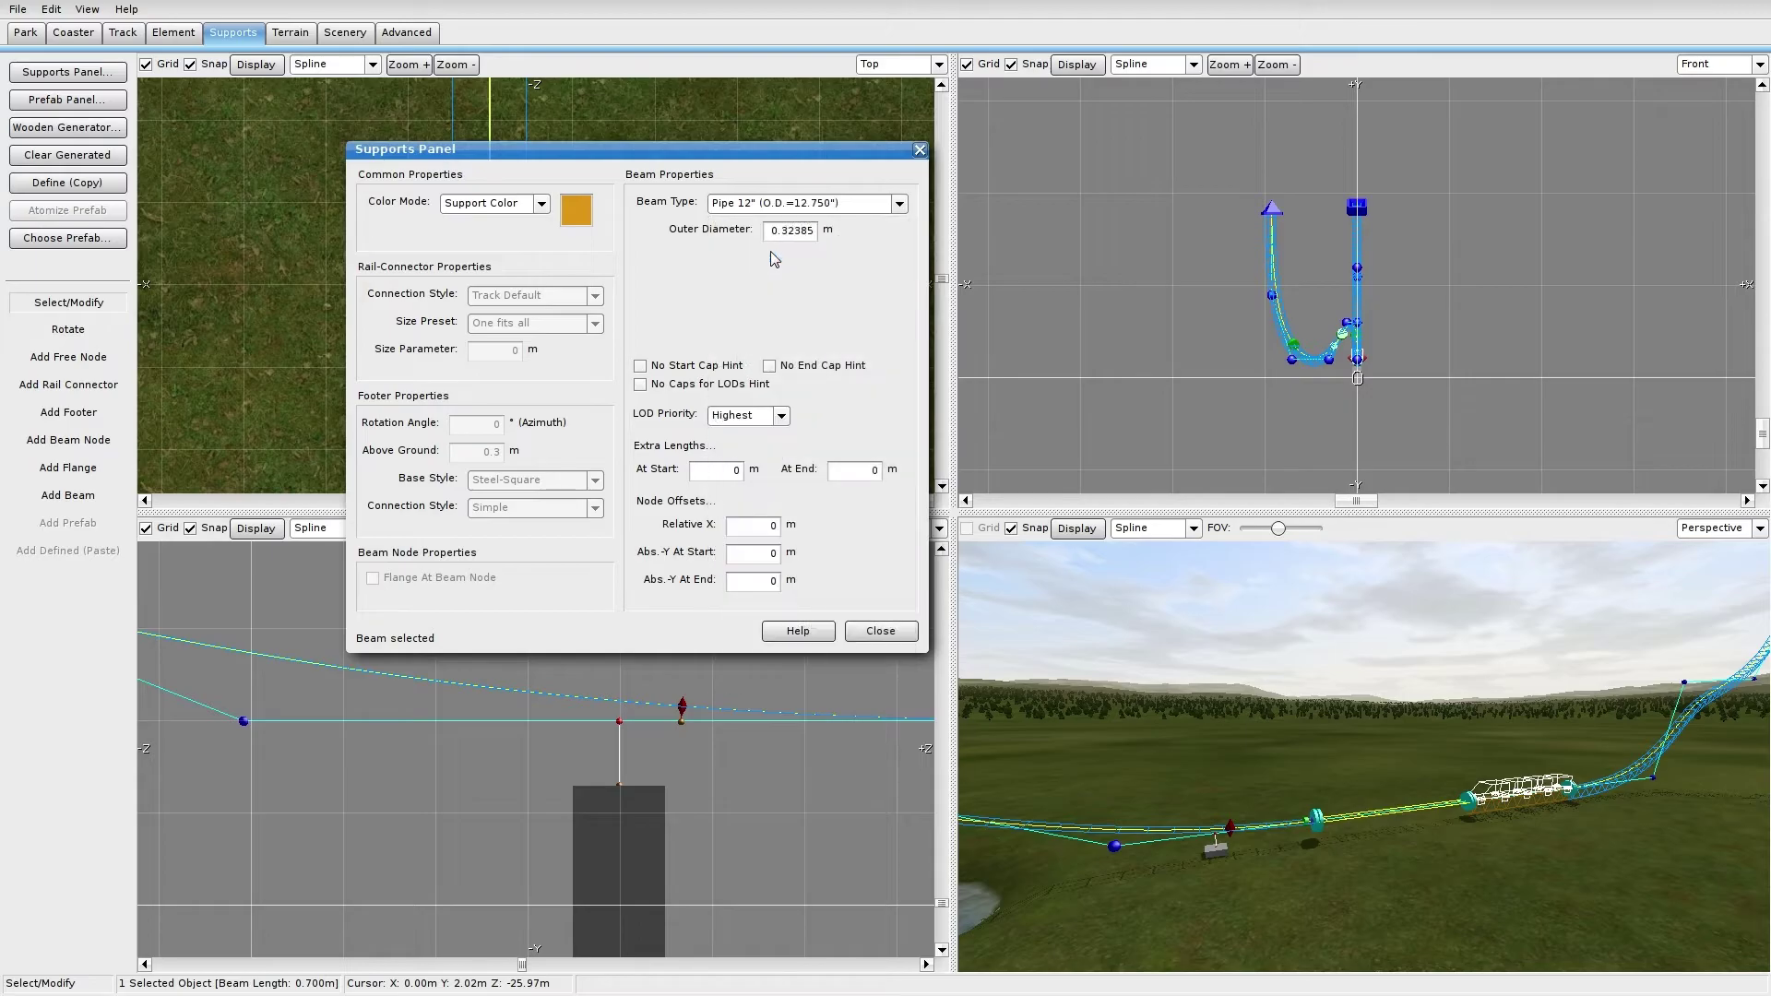
pyautogui.click(876, 631)
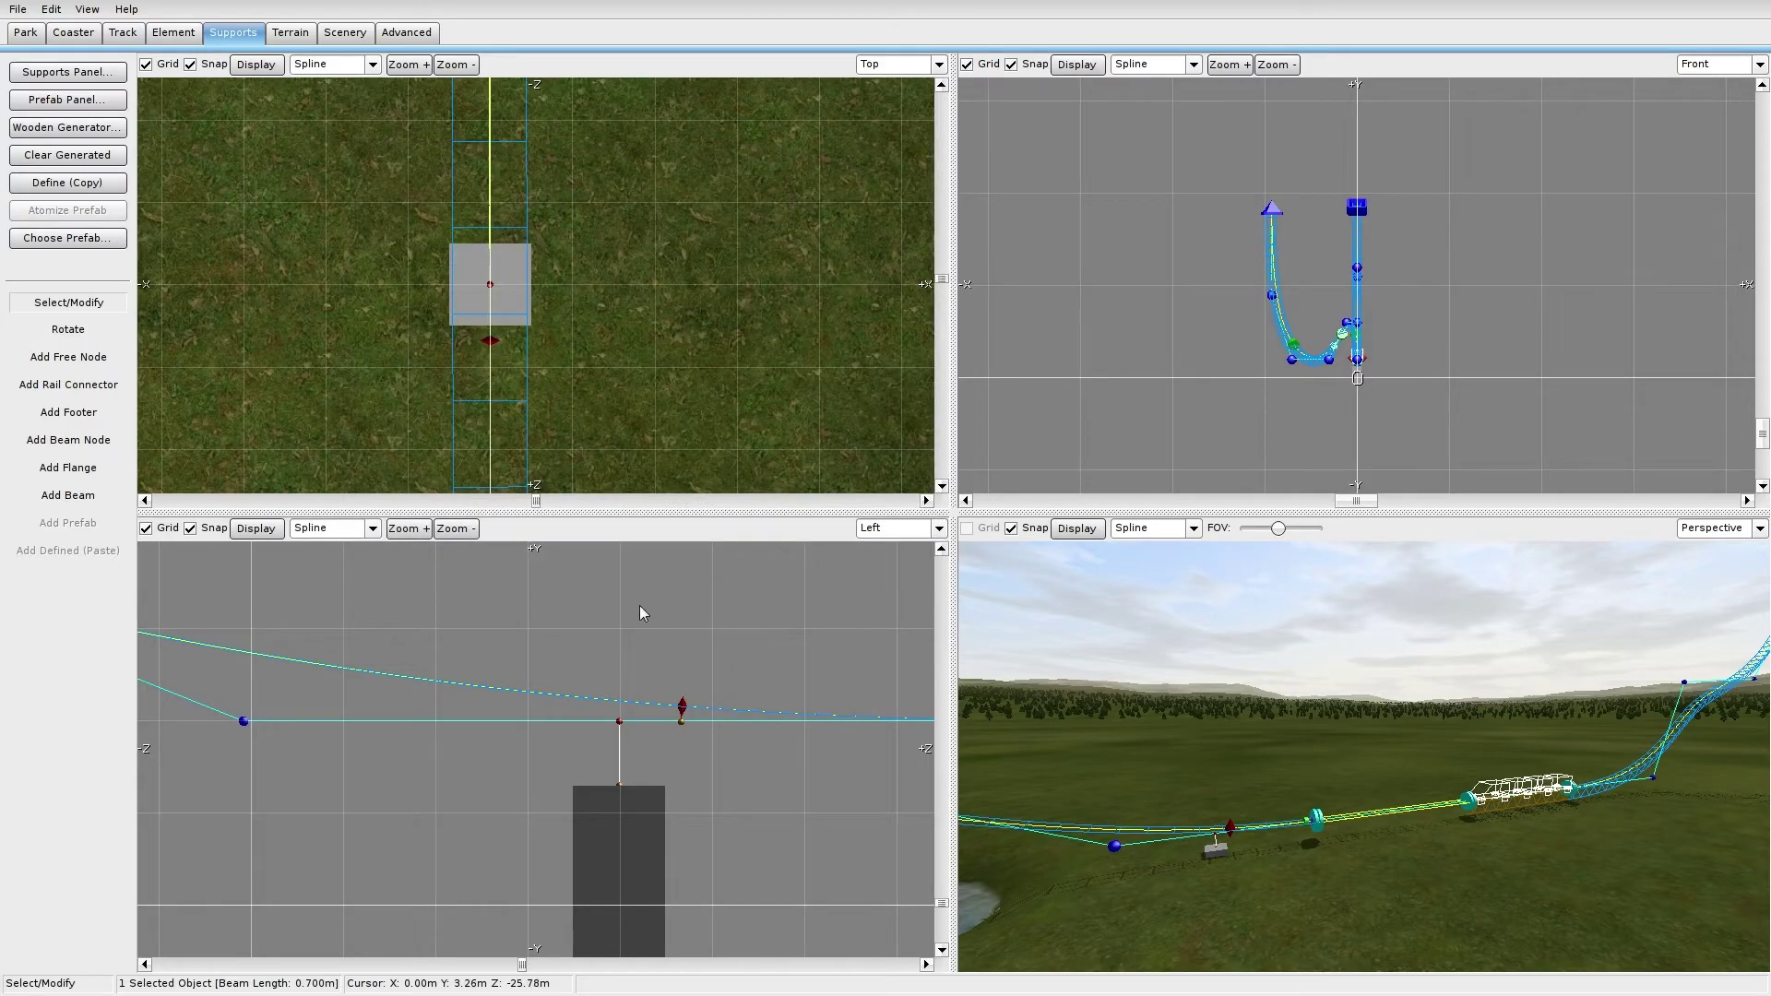
# Step: Move the rail connector slightly closer to the free node and join the two with a beam
pyautogui.moveTo(683, 705)
pyautogui.mouseDown()
pyautogui.moveTo(623, 703)
pyautogui.moveTo(672, 708)
pyautogui.mouseUp()
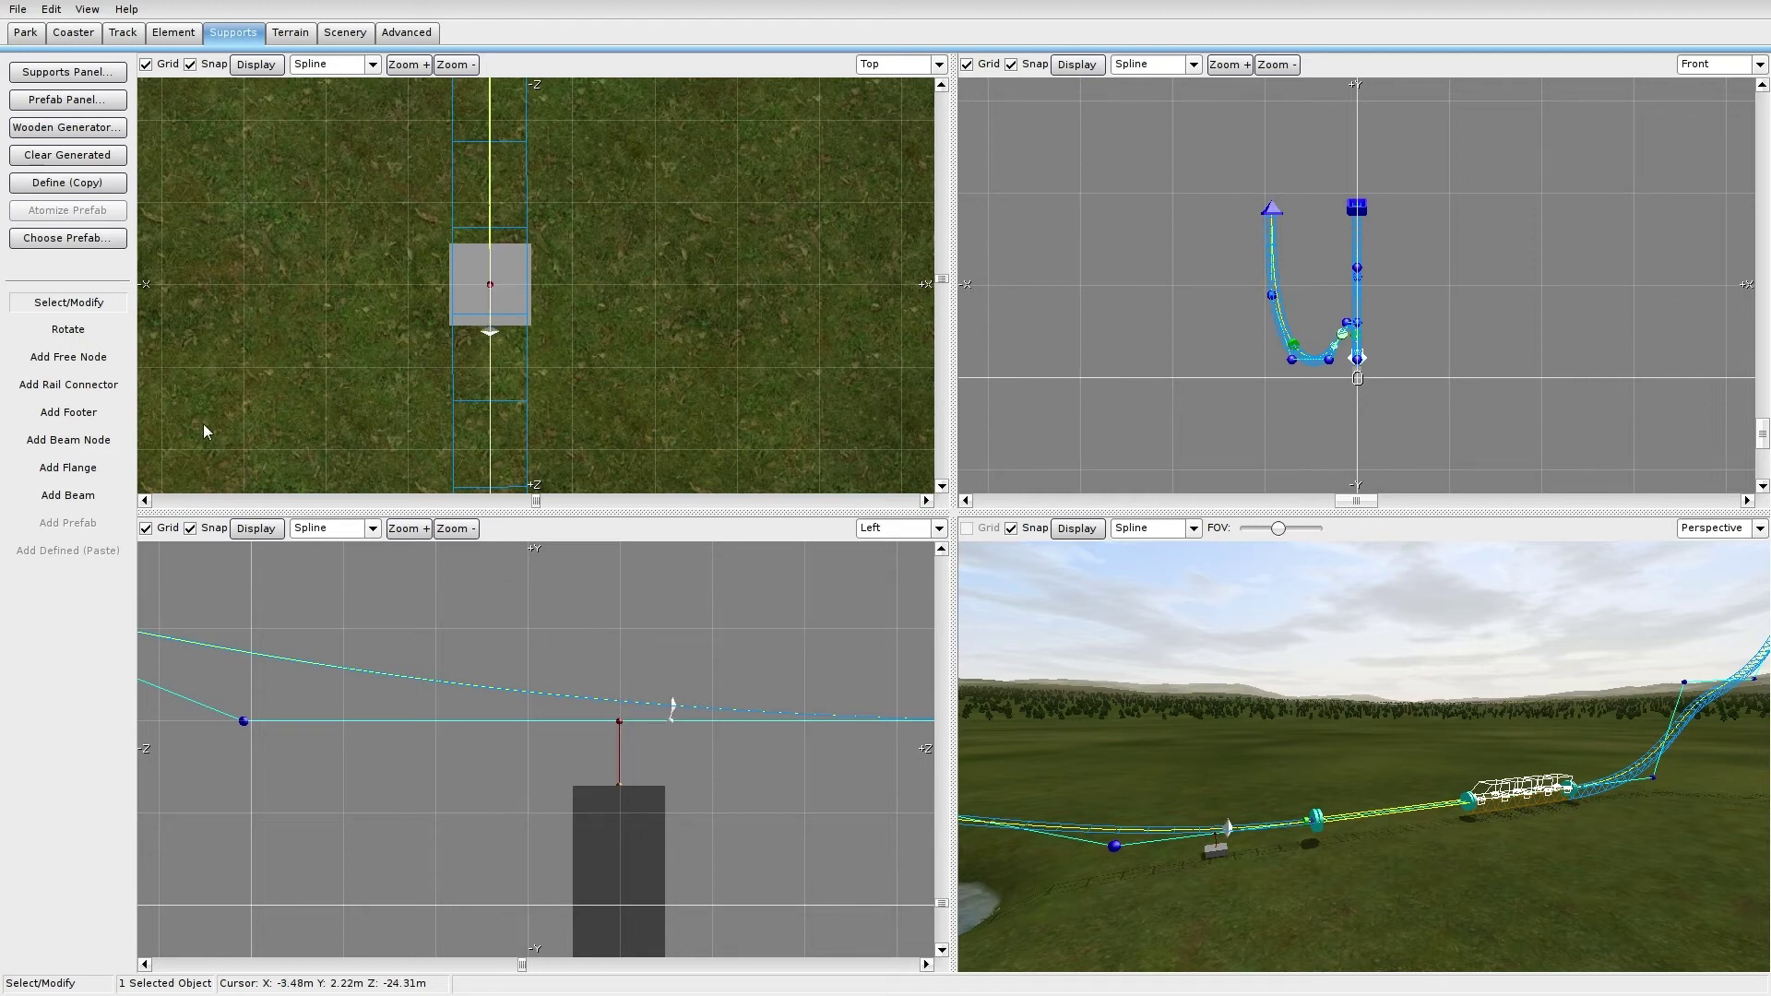
pyautogui.click(92, 441)
pyautogui.click(92, 467)
pyautogui.click(83, 495)
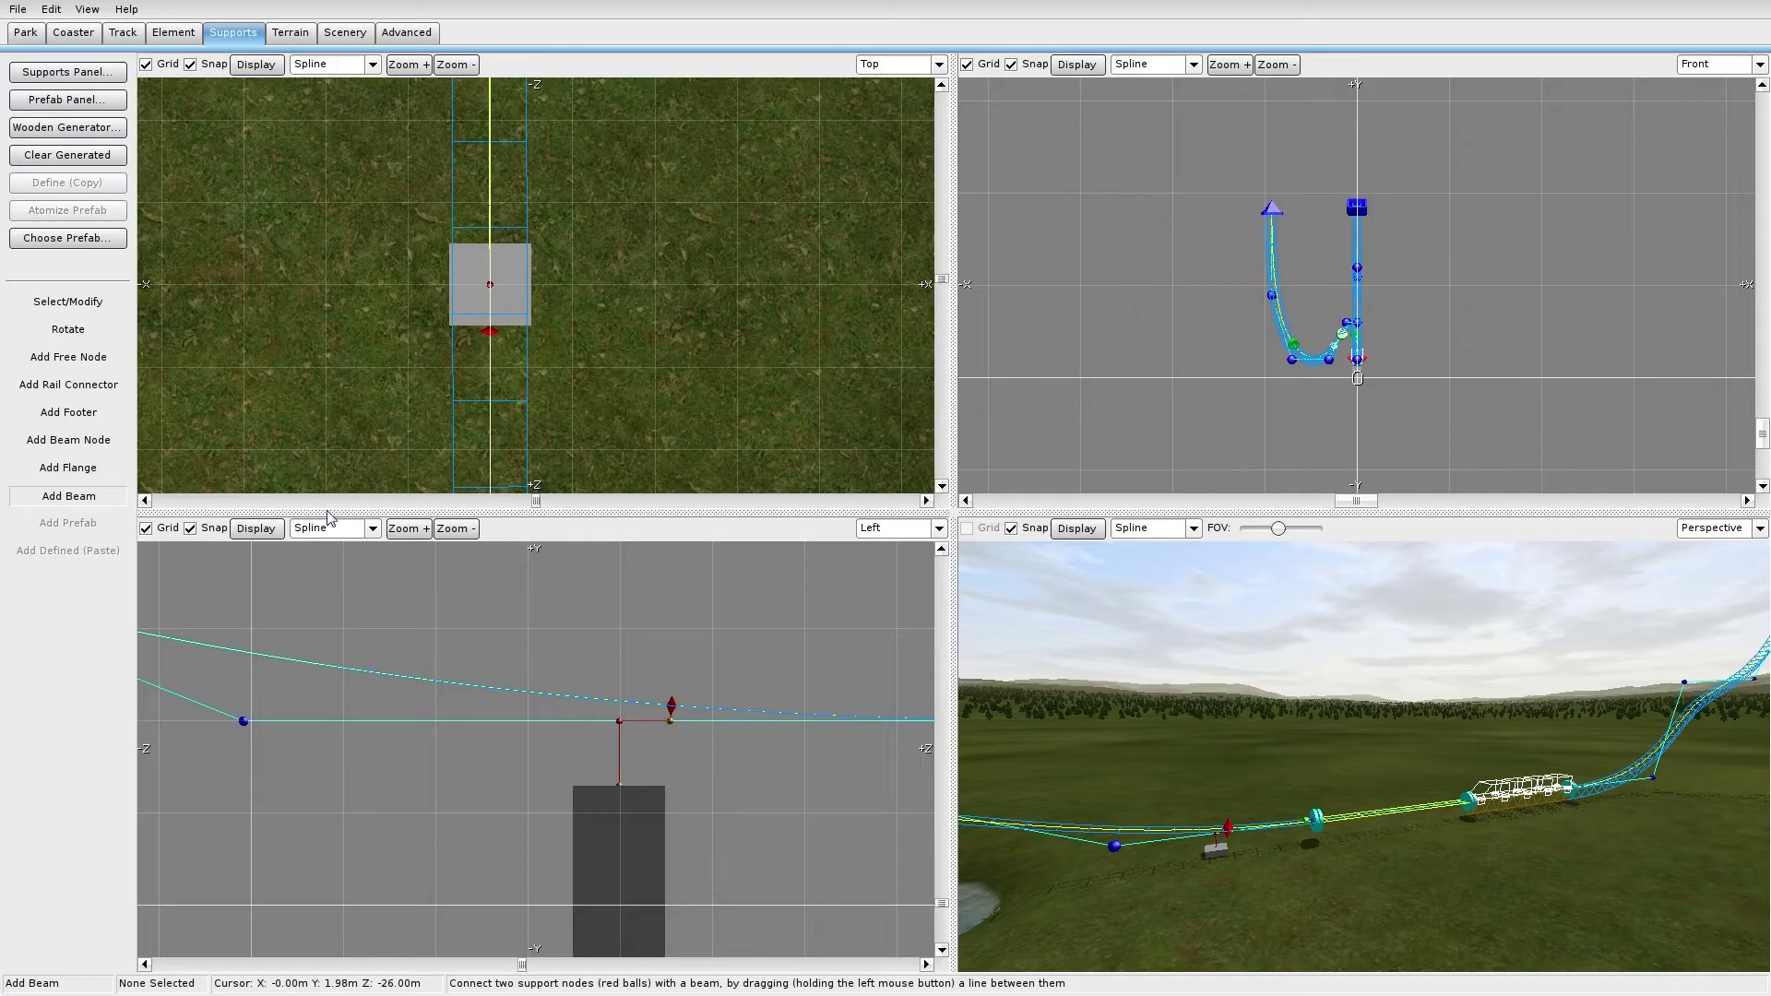
# Step: Slide the rail connector back along the track until it lines up above the support column
pyautogui.click(79, 302)
pyautogui.moveTo(670, 707); pyautogui.dragTo(633, 690)
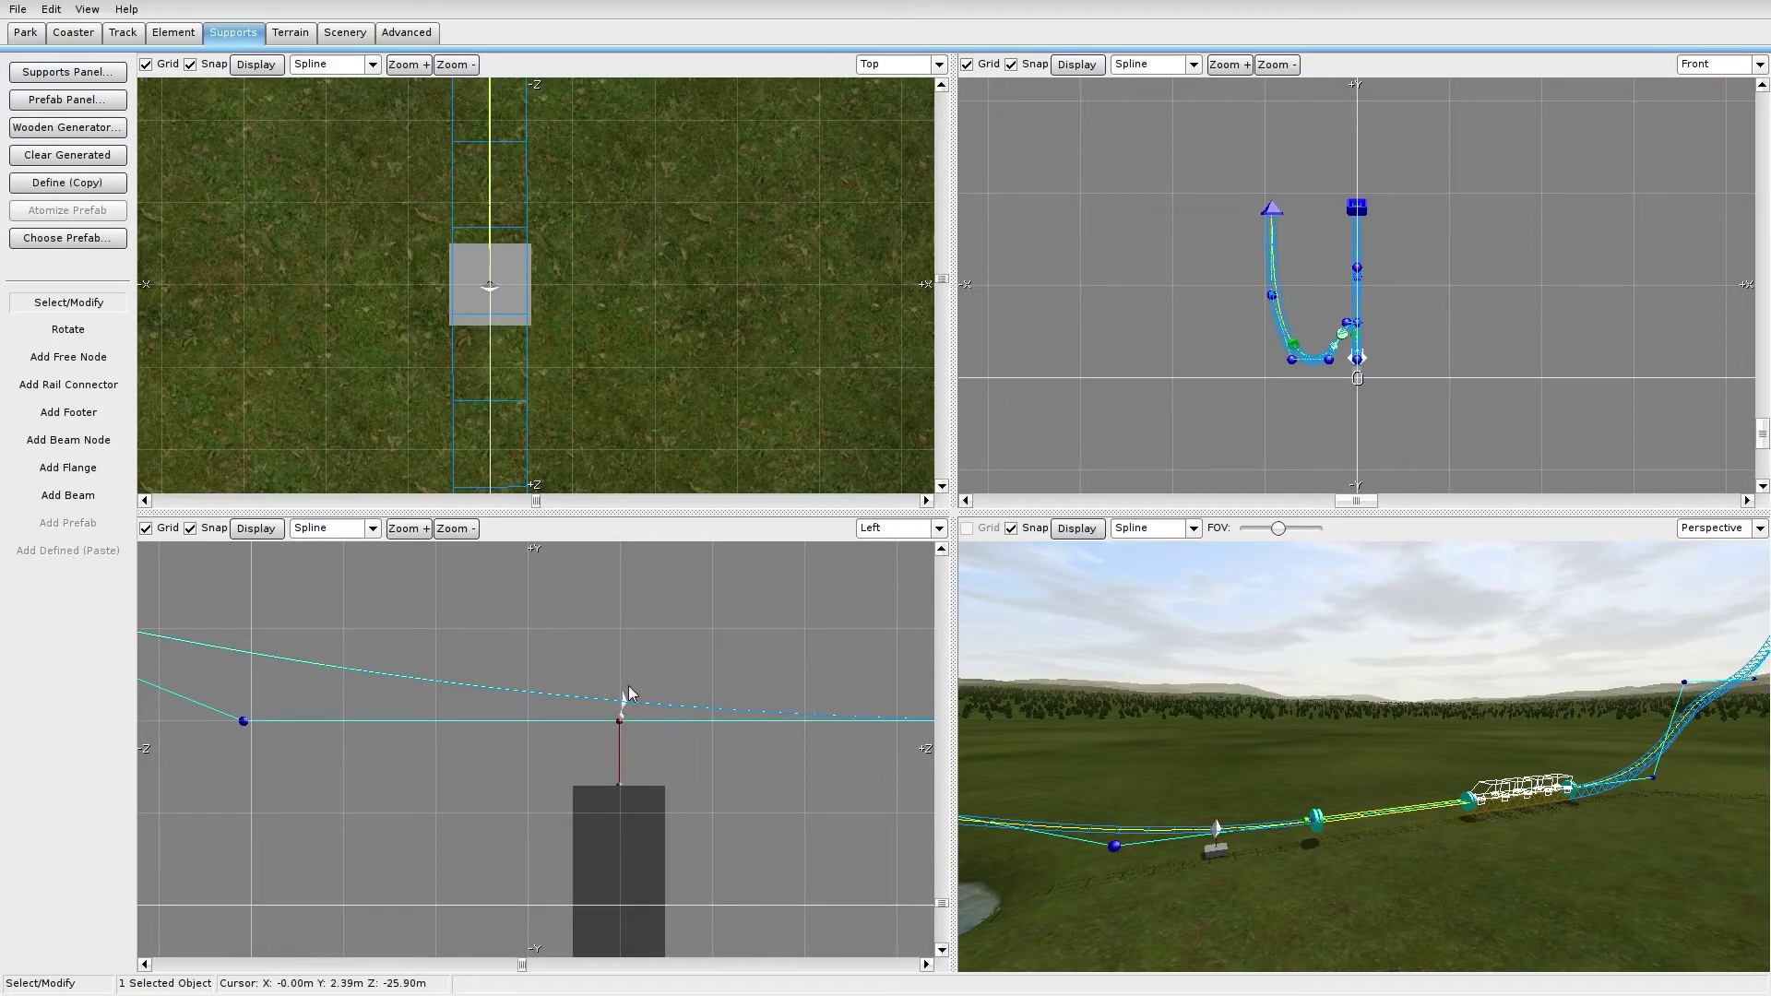
pyautogui.click(683, 640)
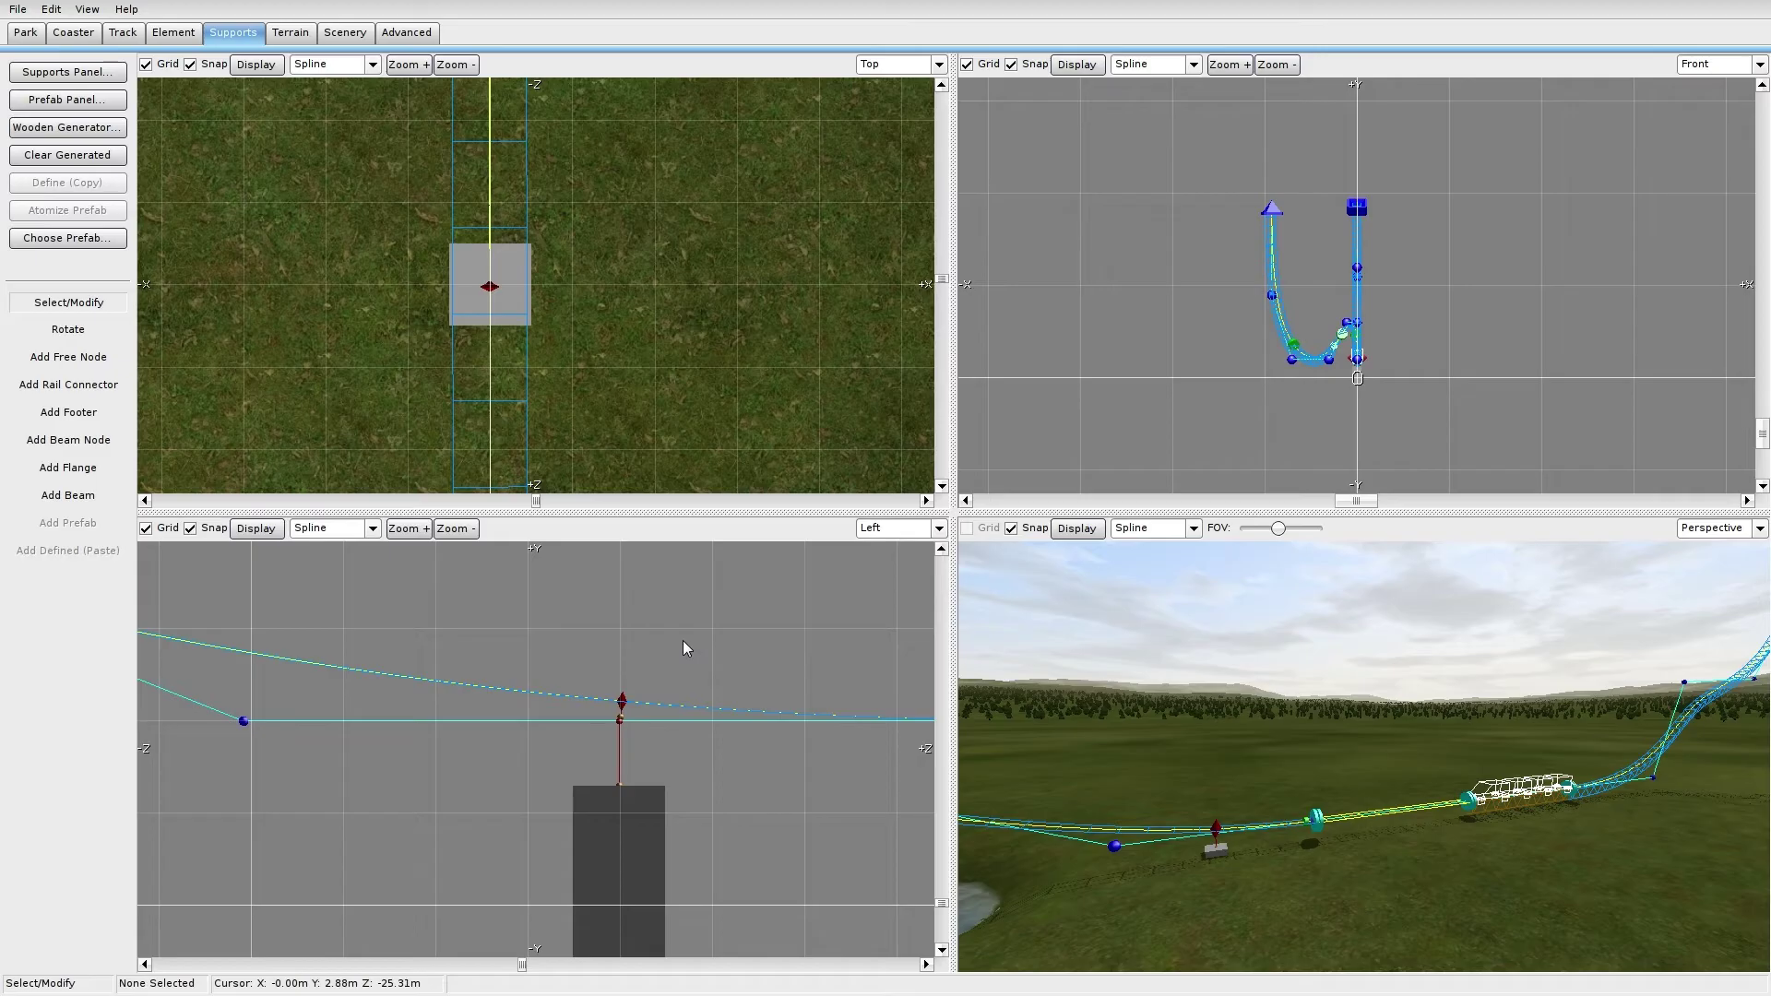
pyautogui.click(623, 701)
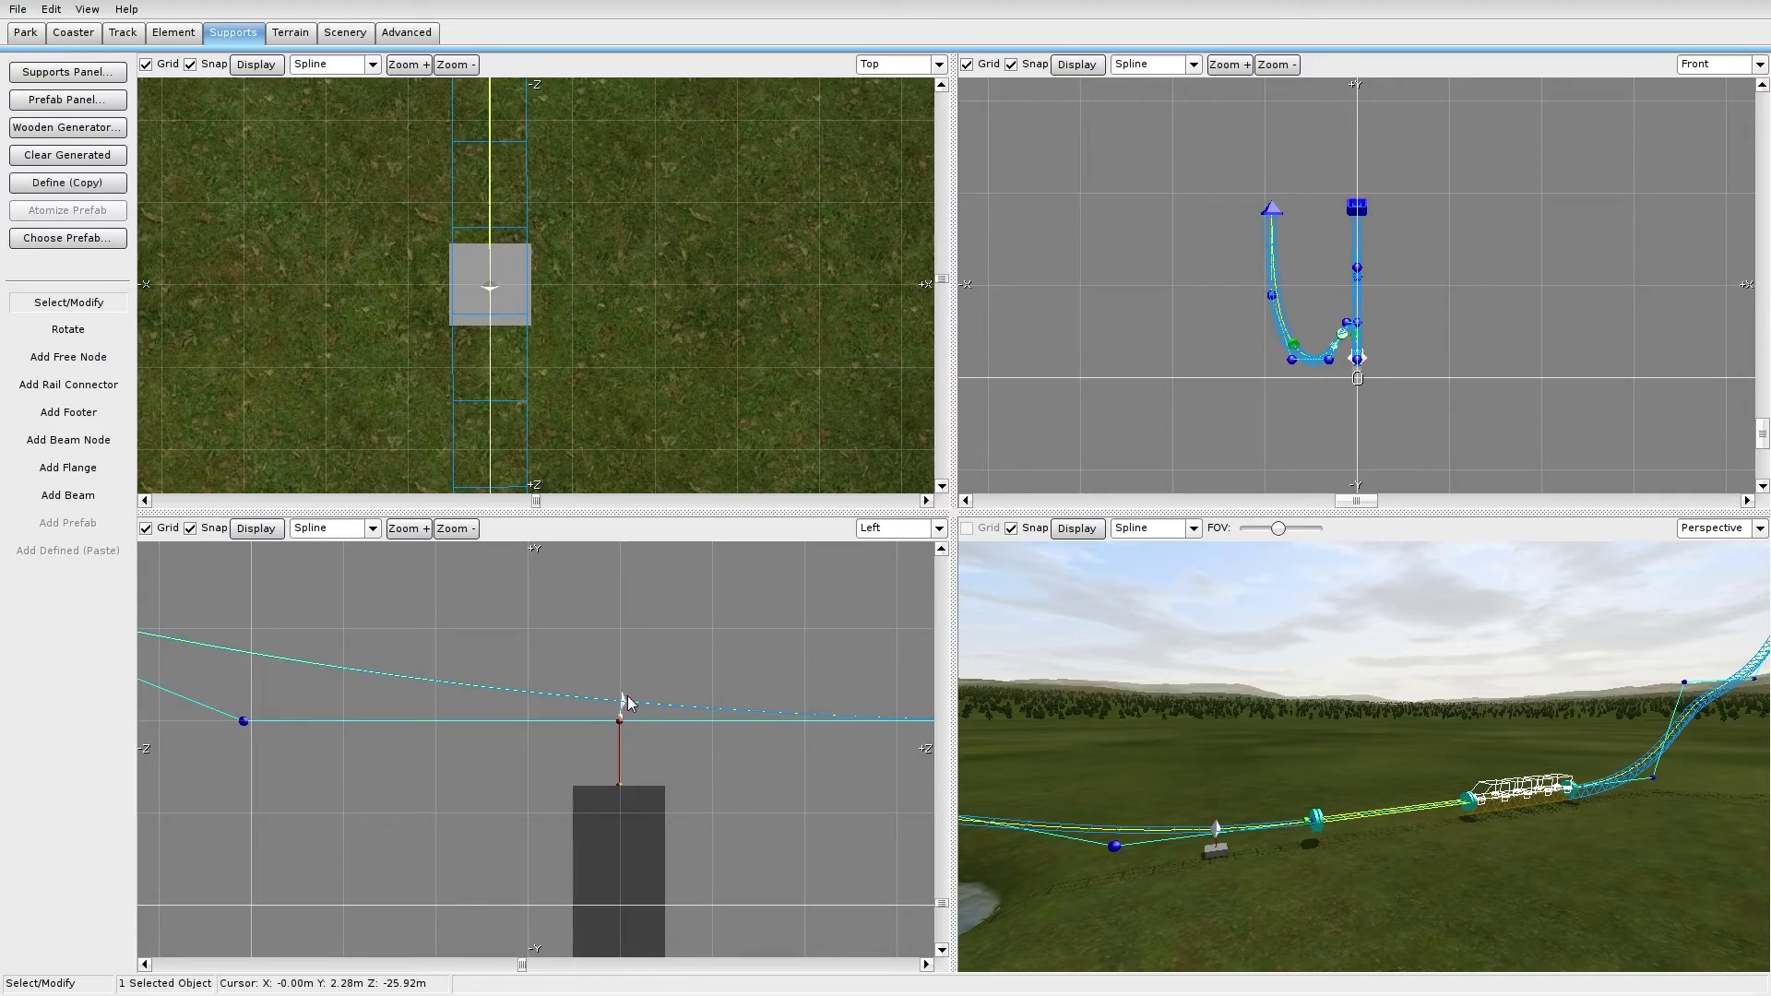
pyautogui.click(649, 670)
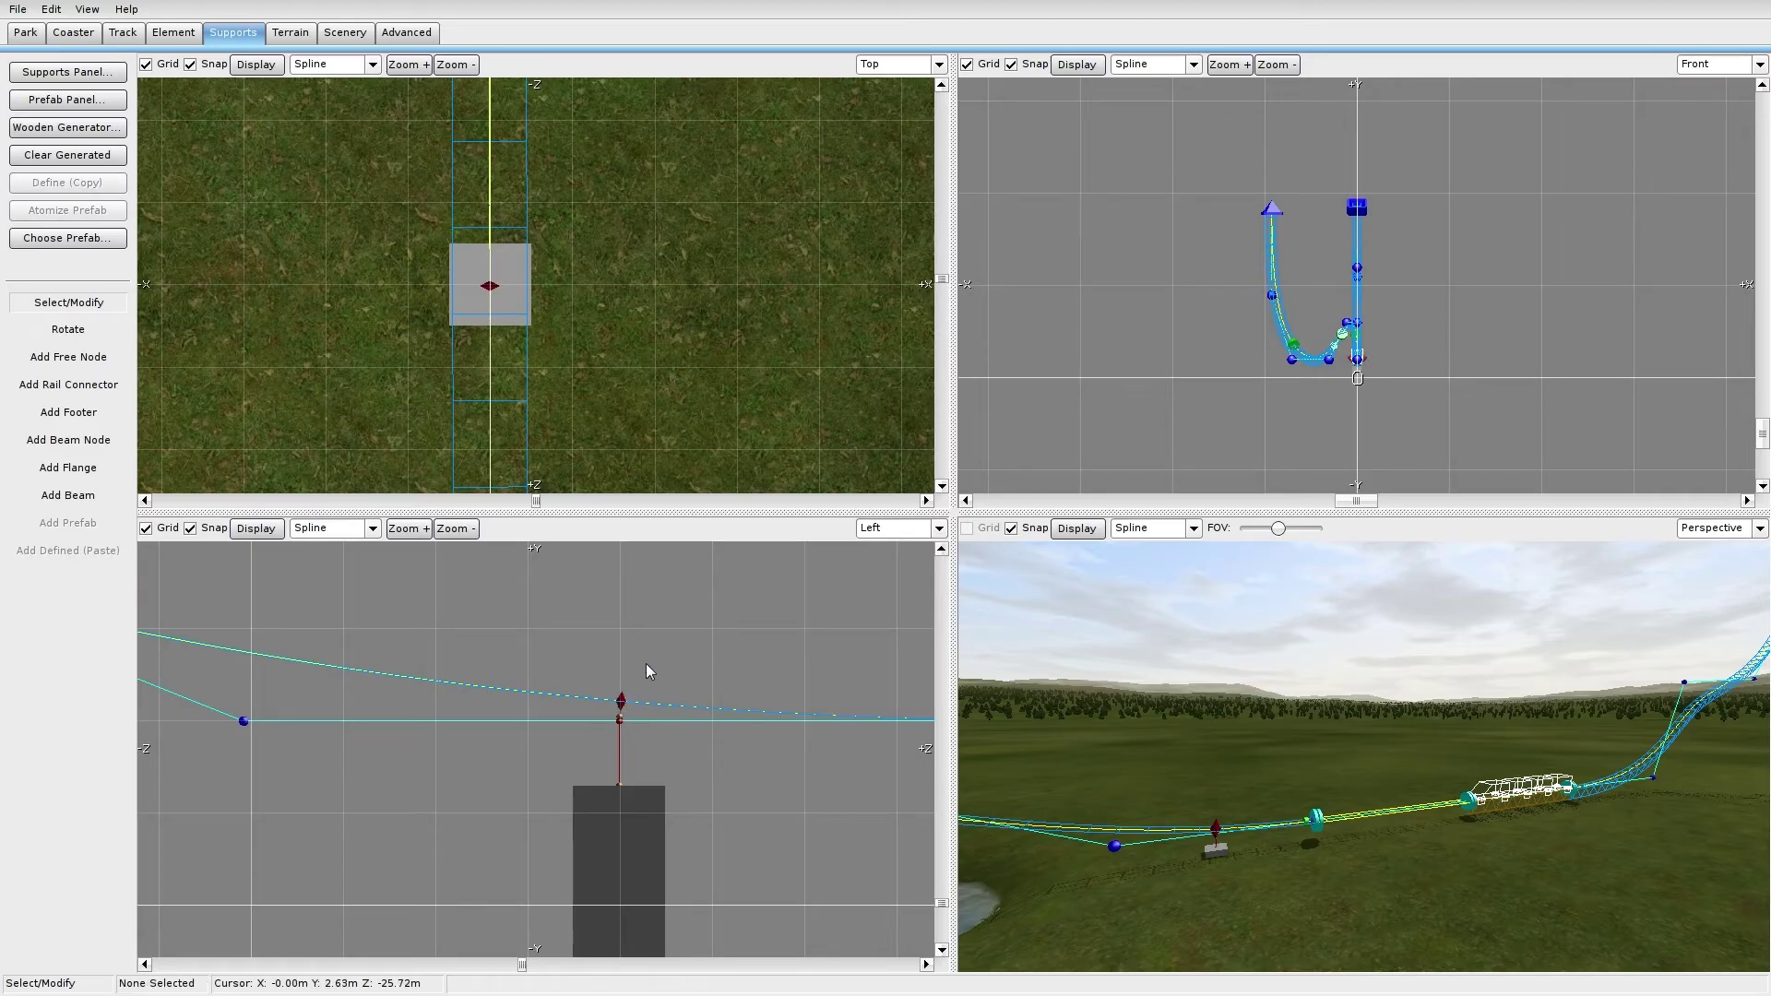
# Step: Freeze the coaster, examine the rendered support's footer, column and rail connection from several sides in the perspective view, and unfreeze it
pyautogui.click(73, 33)
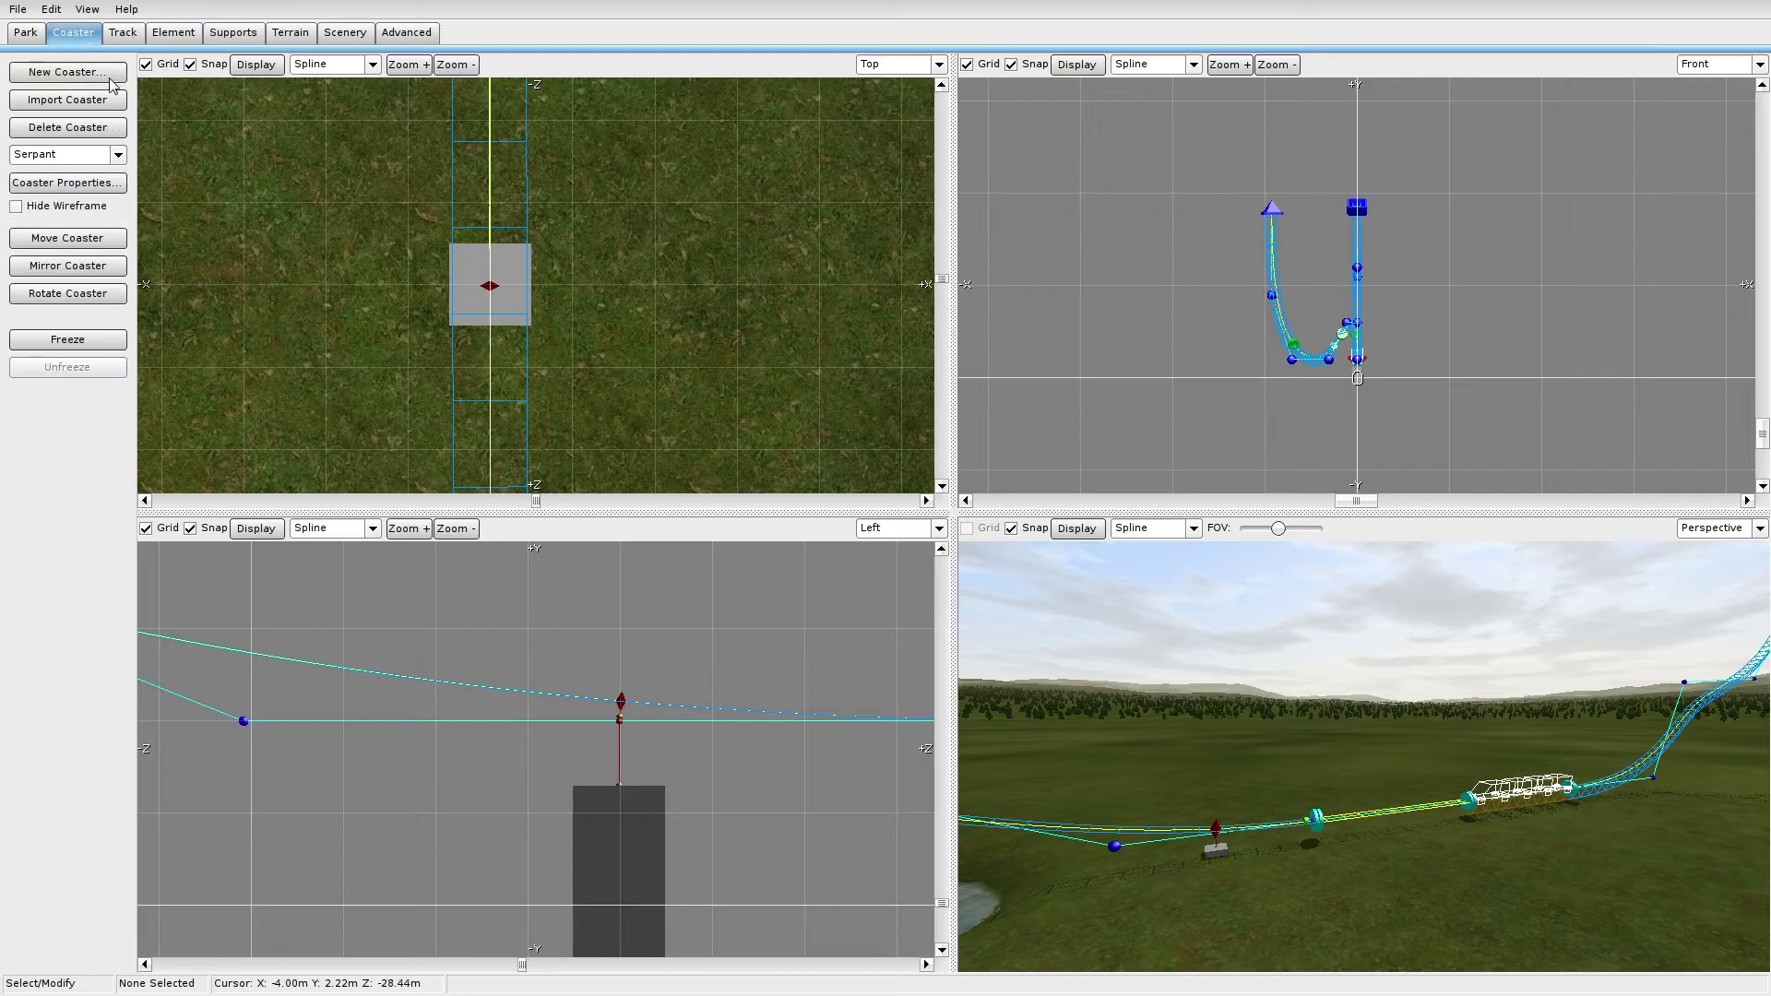
pyautogui.click(69, 341)
pyautogui.press('w')
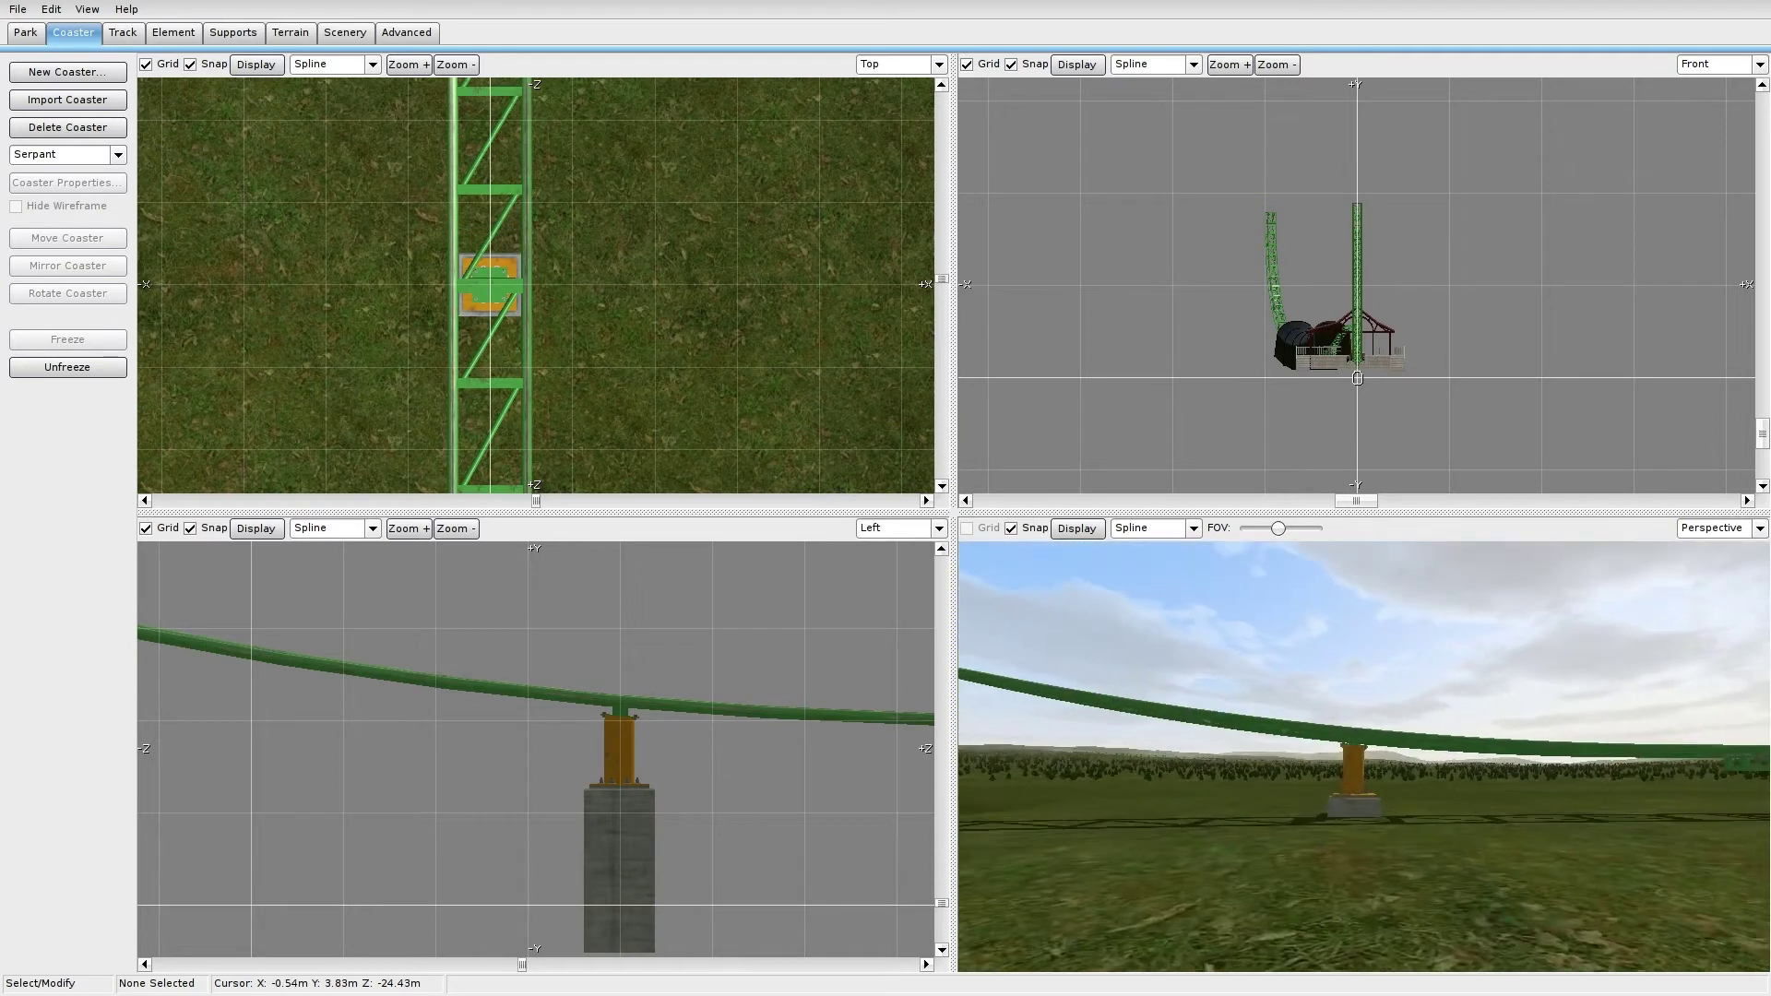
pyautogui.press('s')
pyautogui.press('w')
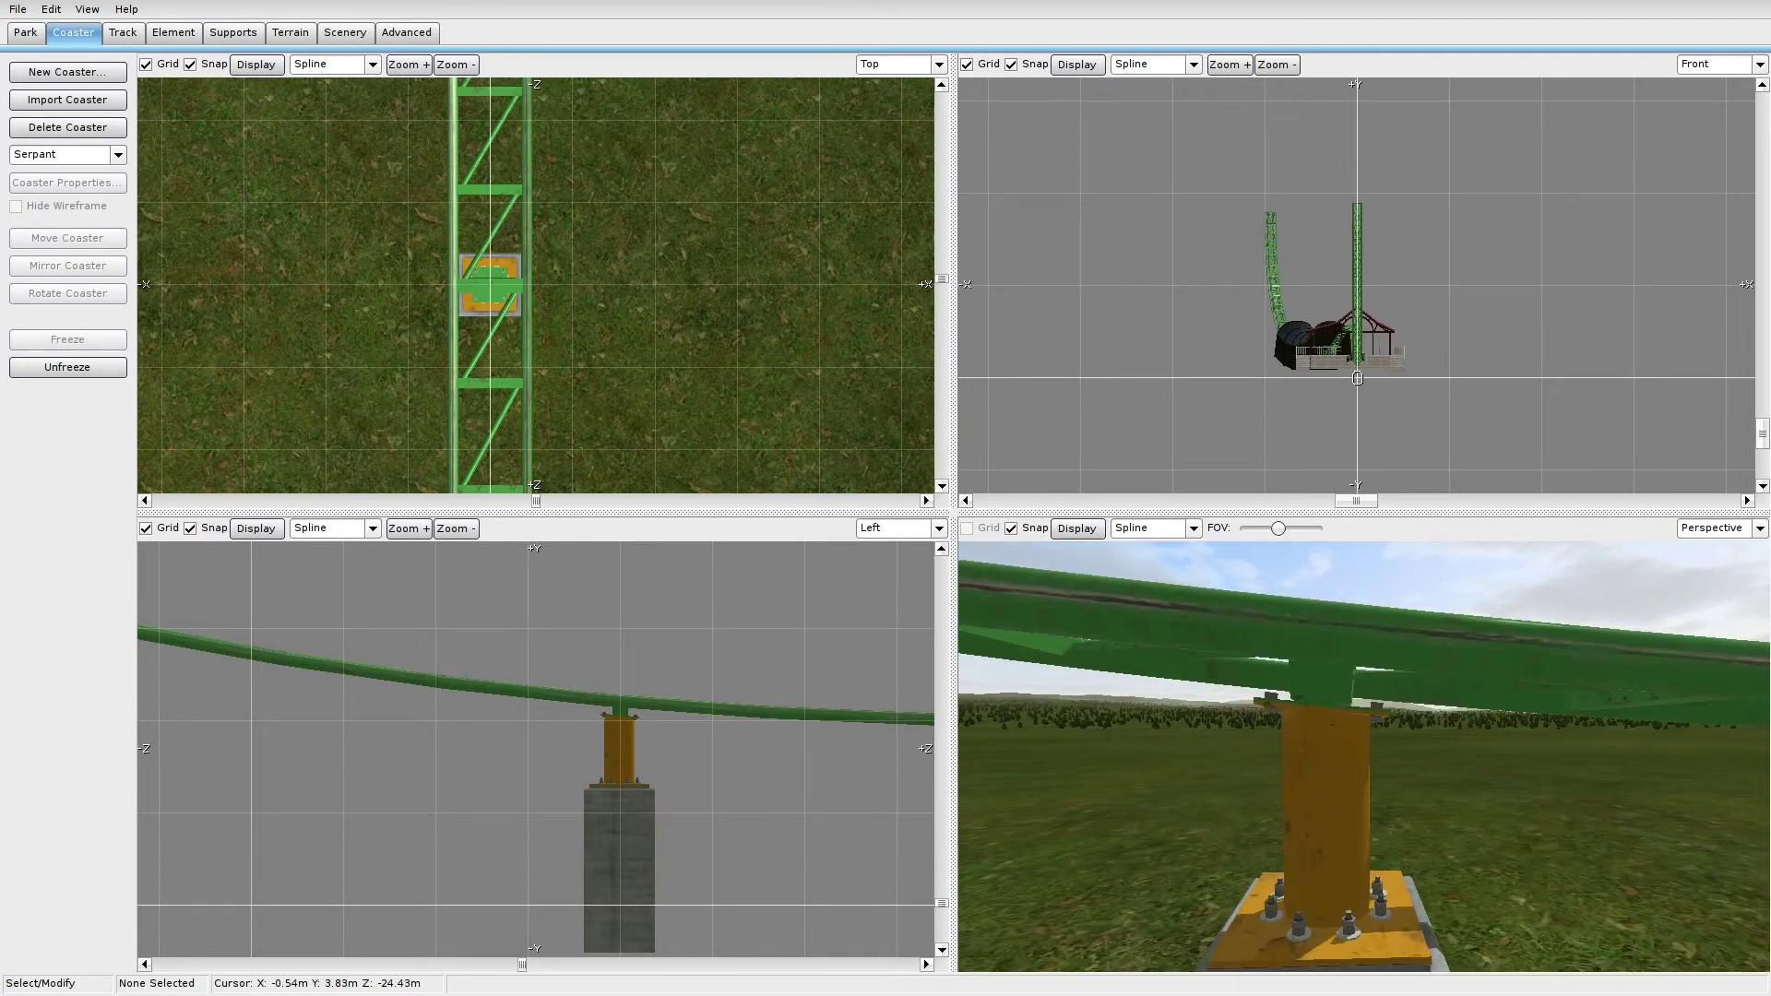
pyautogui.press('s')
pyautogui.press('d')
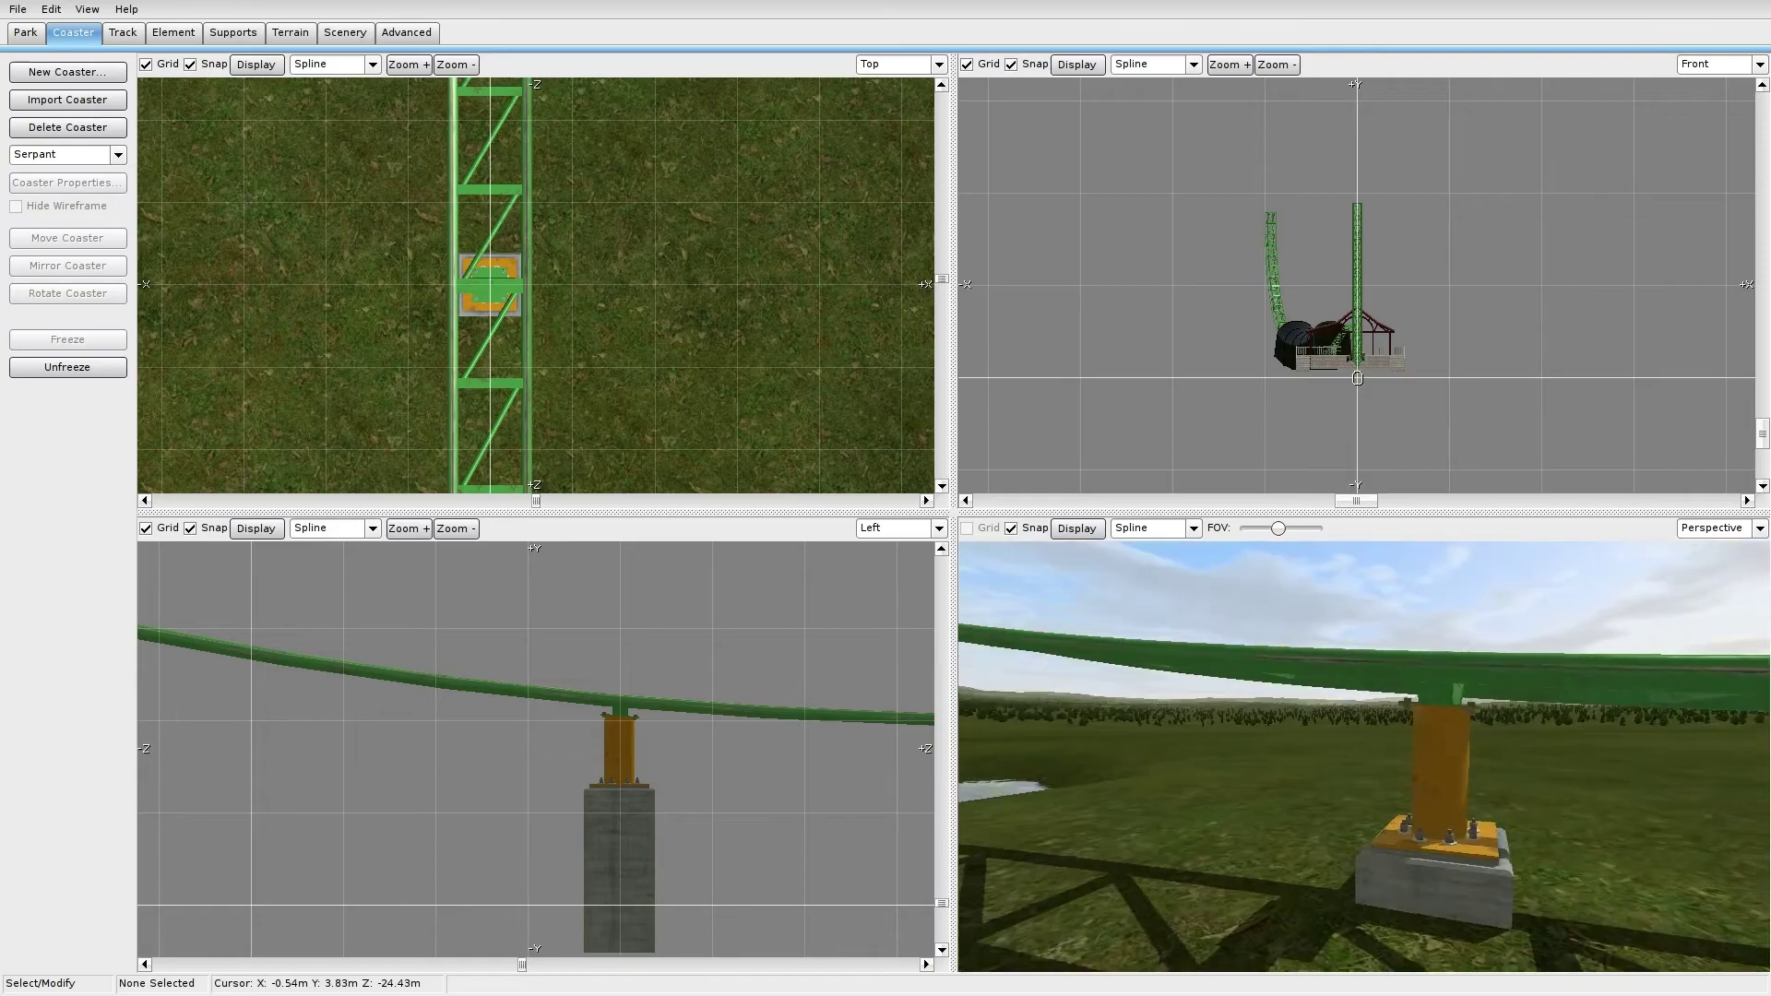
pyautogui.press('a')
pyautogui.press('w')
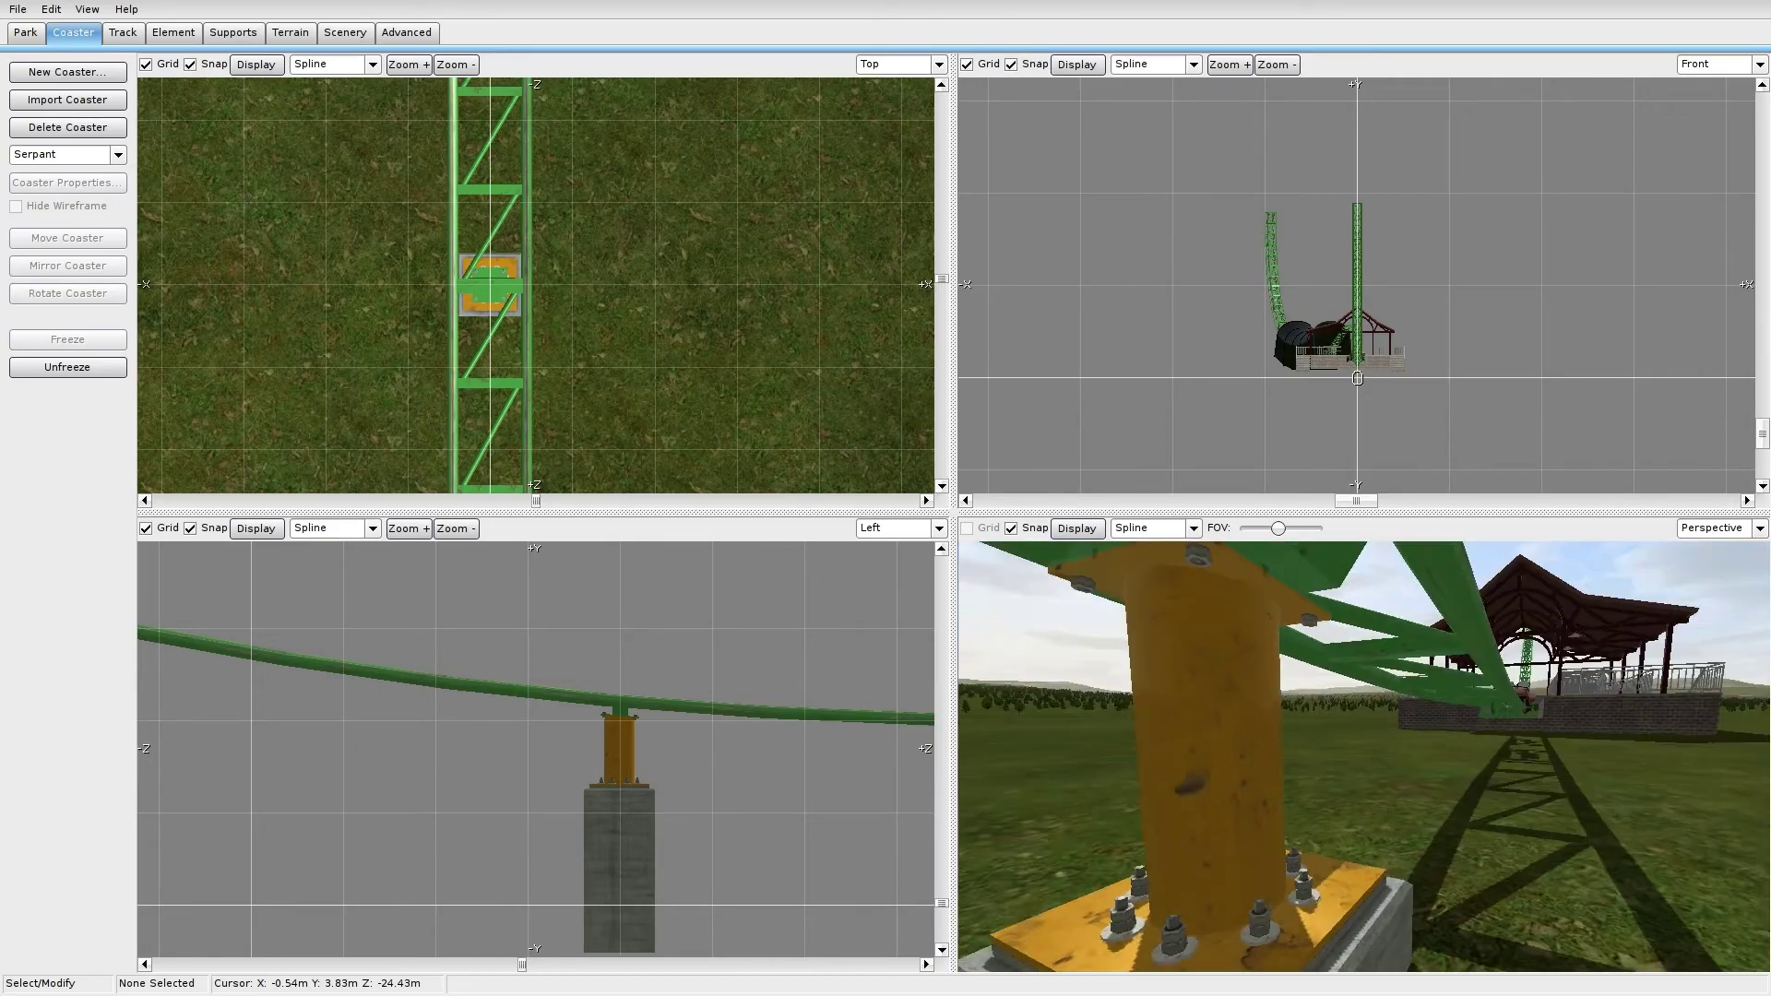
pyautogui.press('s')
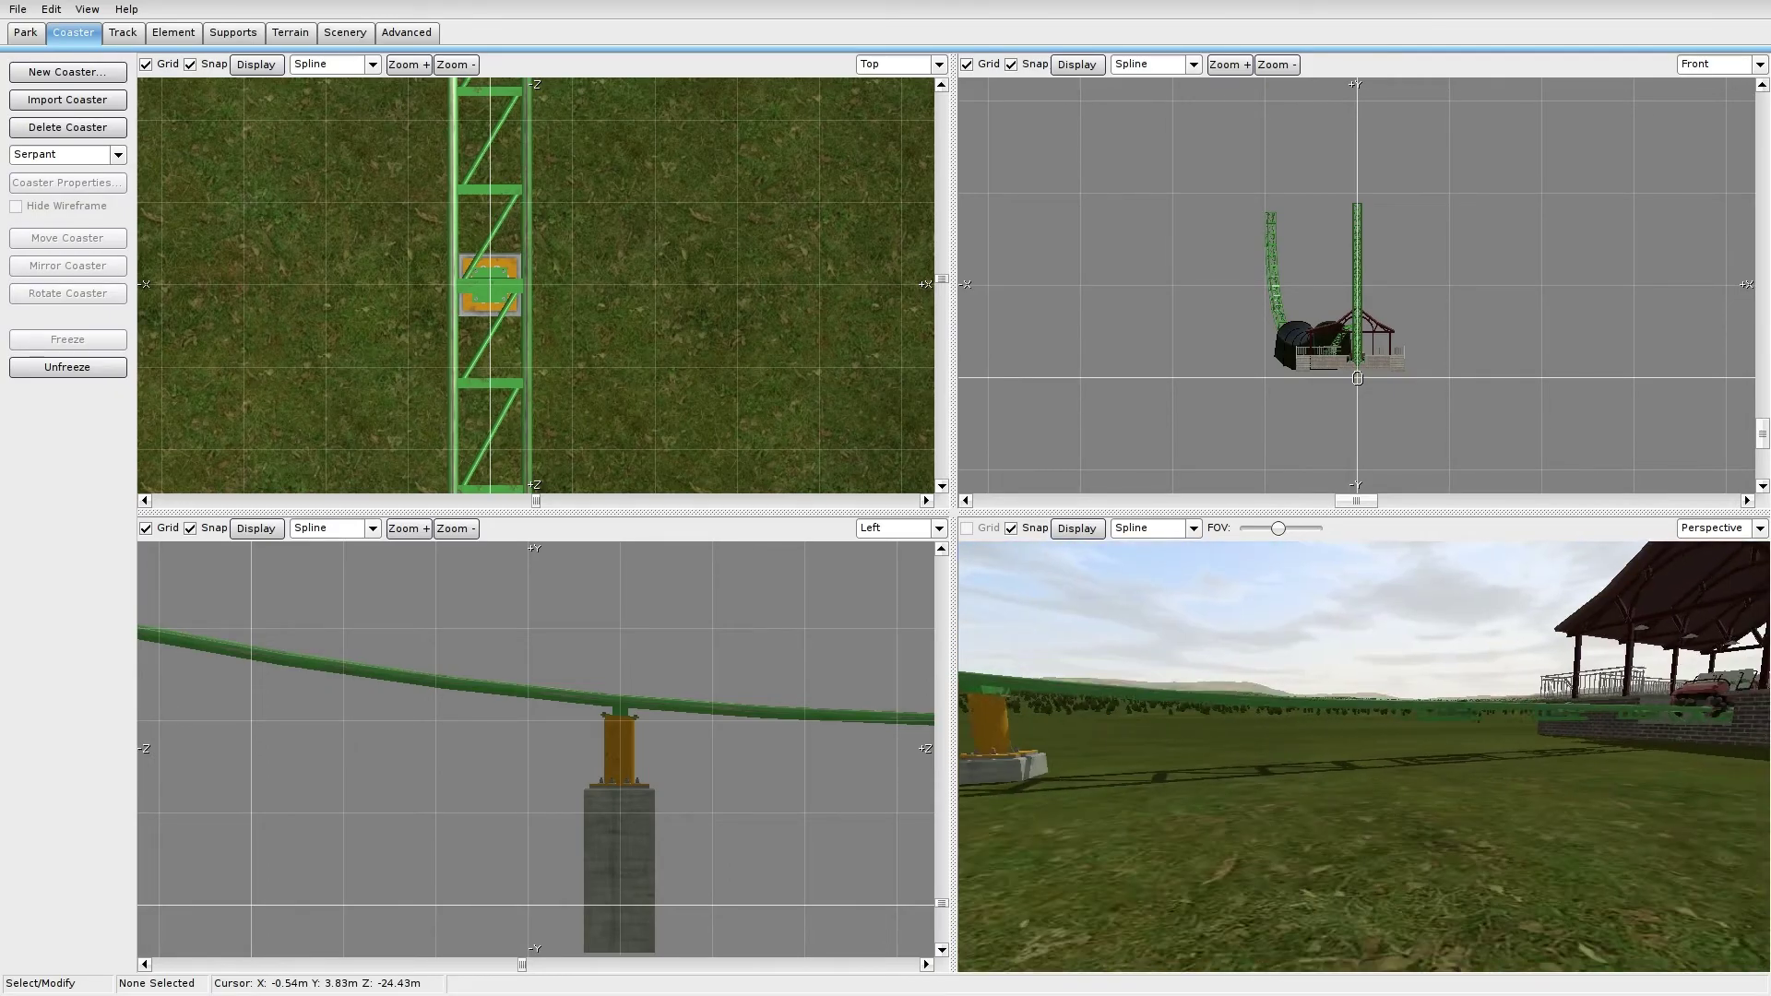
pyautogui.press('w')
pyautogui.moveTo(1199, 784); pyautogui.dragTo(1088, 798, button='right')
pyautogui.press('w')
pyautogui.press('w')
pyautogui.press('s')
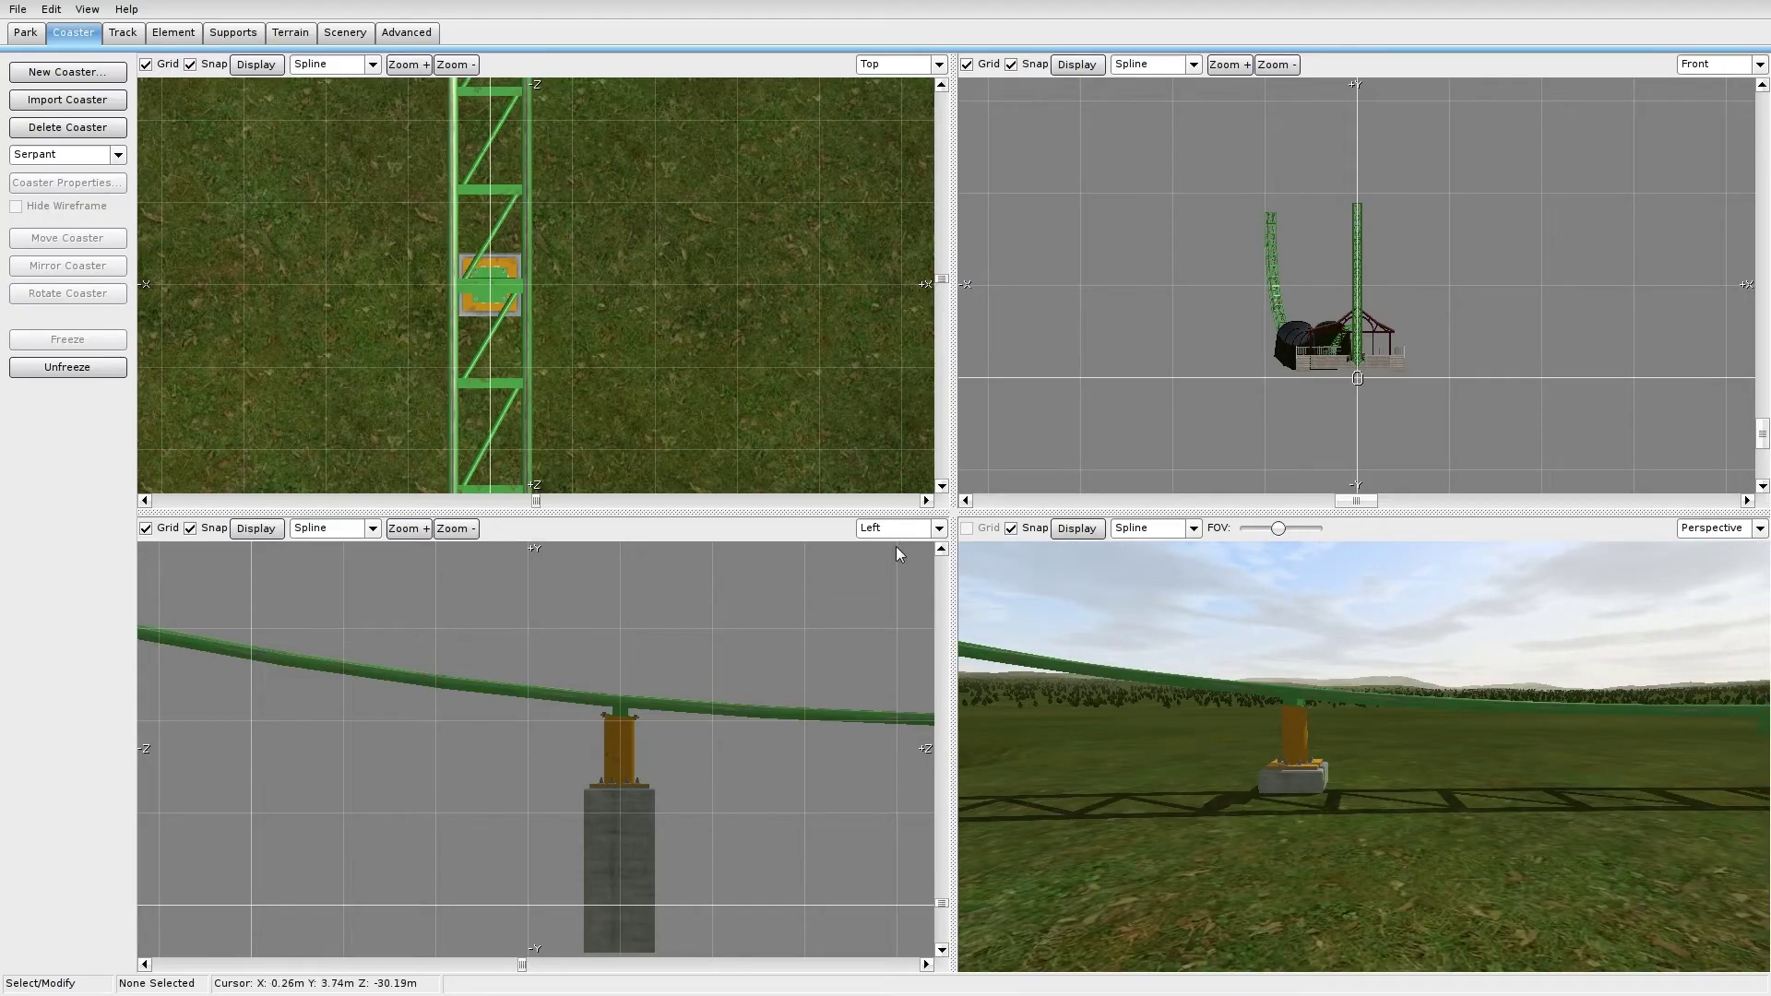
pyautogui.click(39, 365)
# Step: Add five more footers beneath the track at 3 m intervals from the existing support to the station's near end
pyautogui.moveTo(812, 765); pyautogui.dragTo(590, 722, button='right')
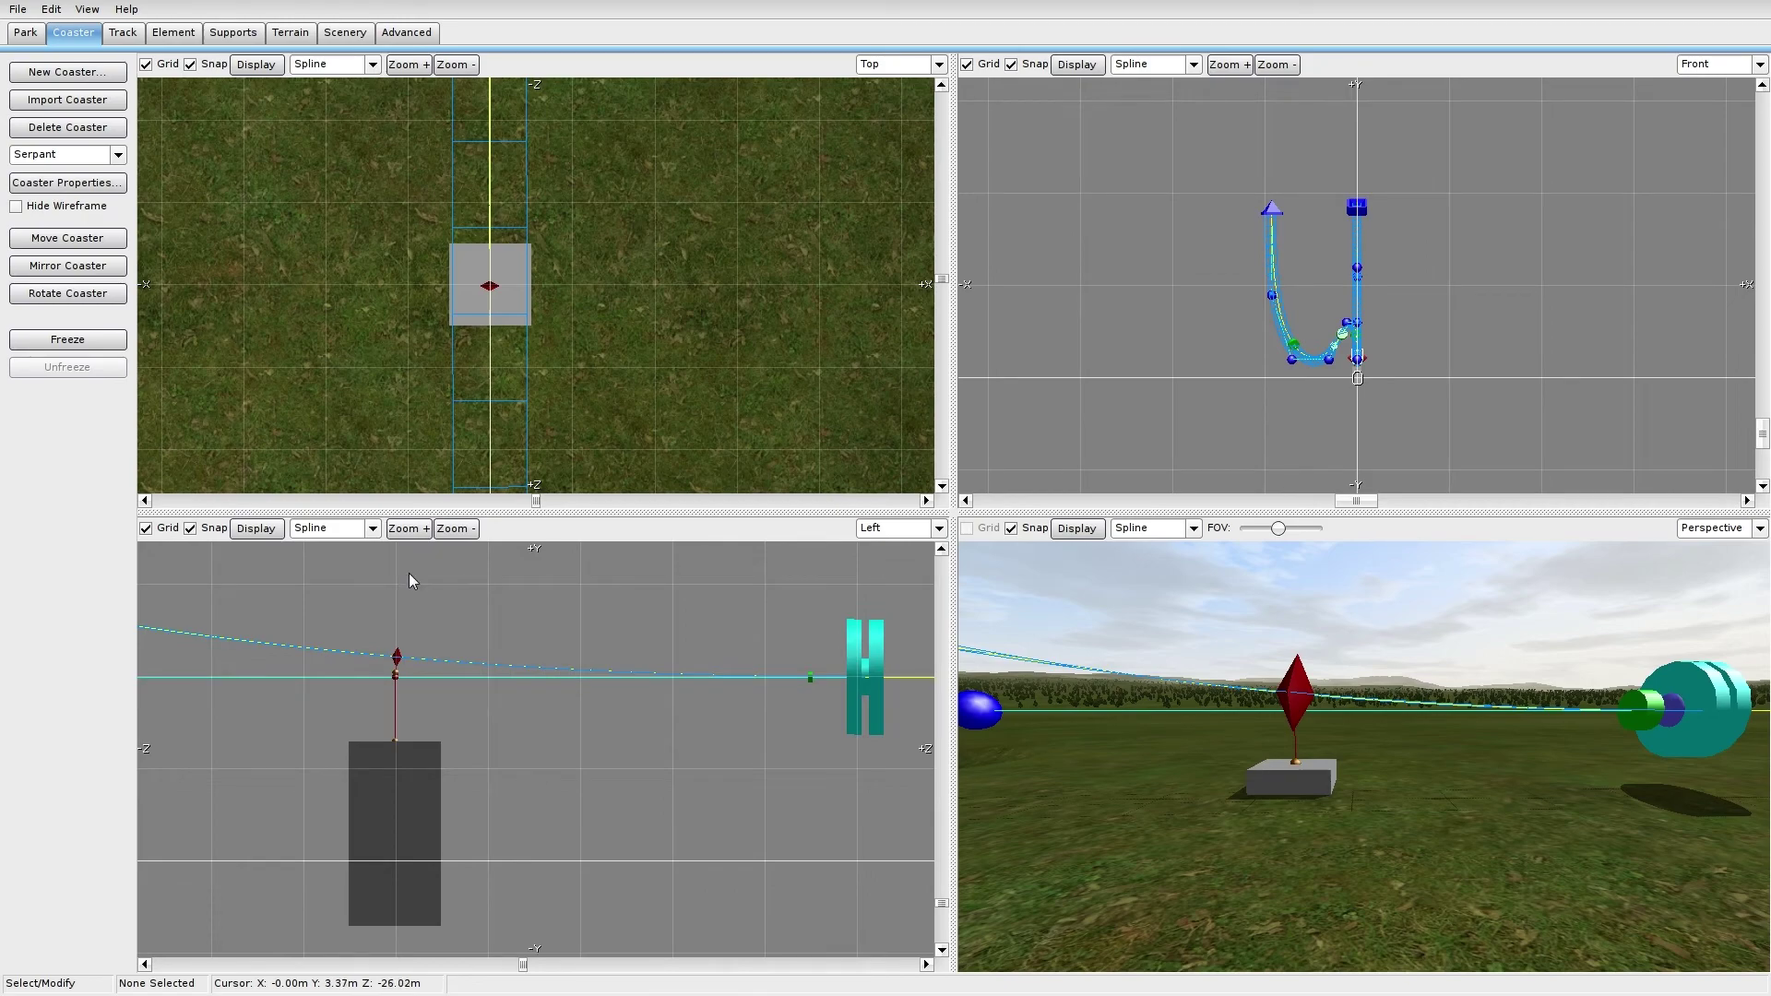
pyautogui.moveTo(1349, 786); pyautogui.dragTo(1301, 724, button='right')
pyautogui.press('w')
pyautogui.press('w')
pyautogui.press('w')
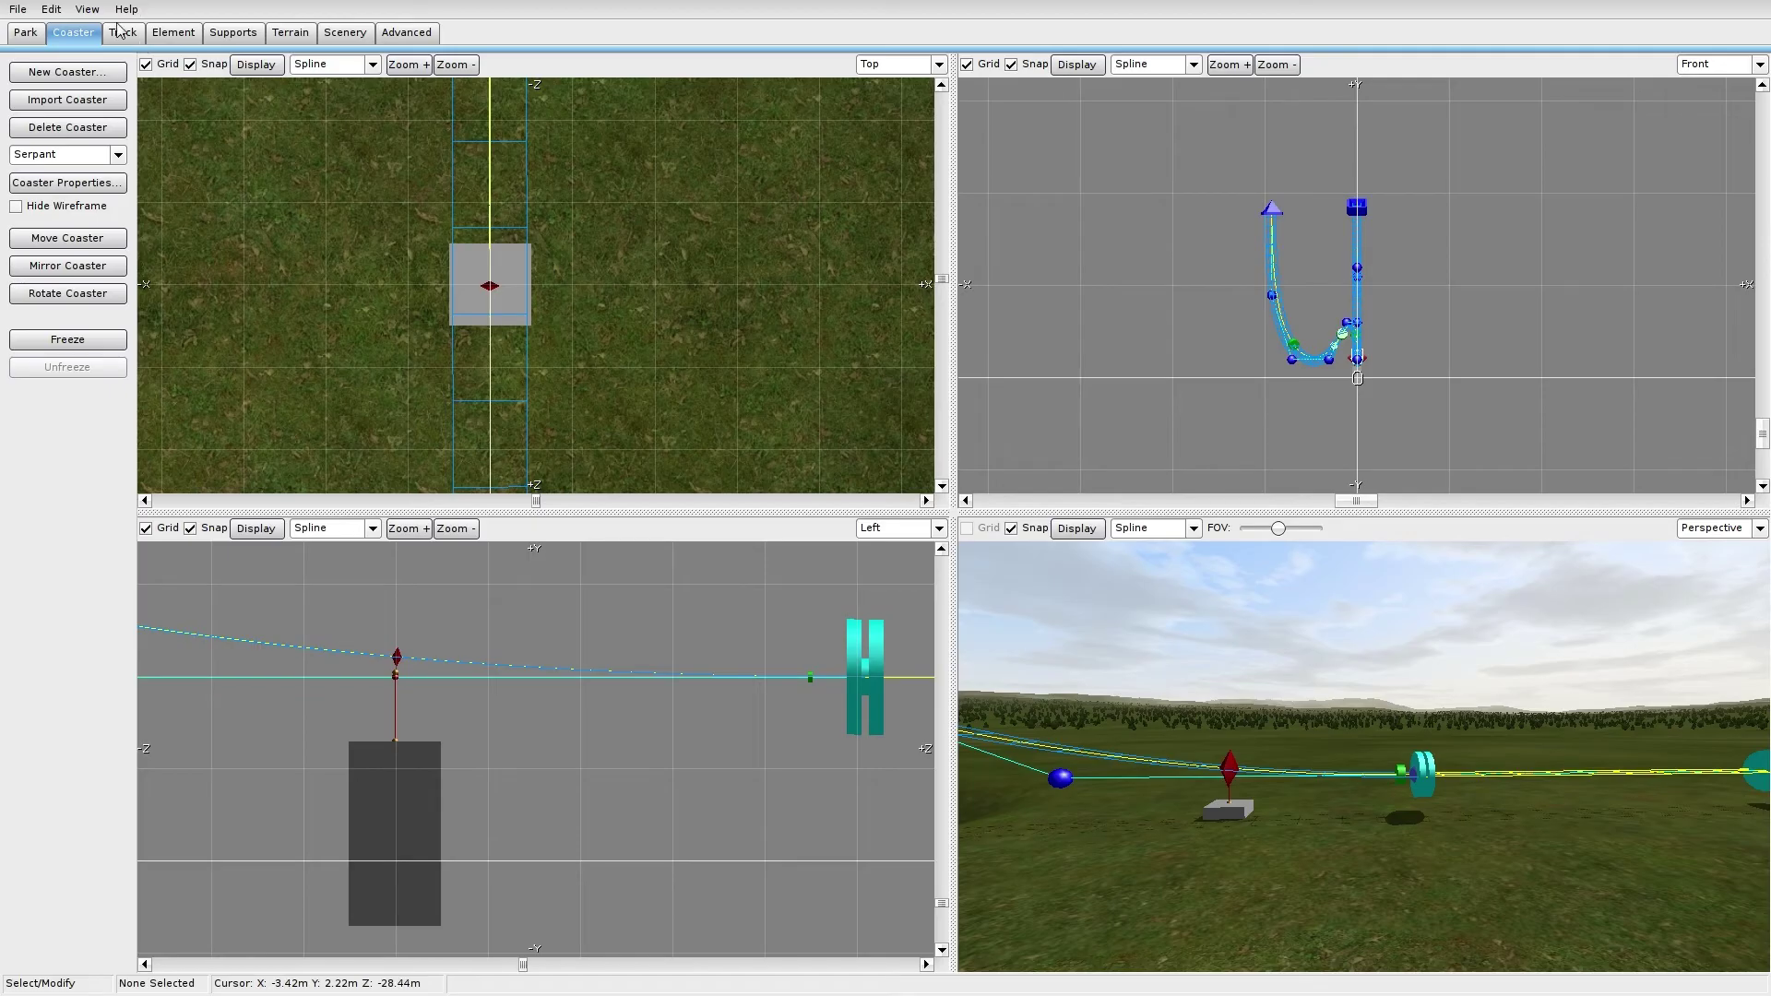
pyautogui.click(229, 35)
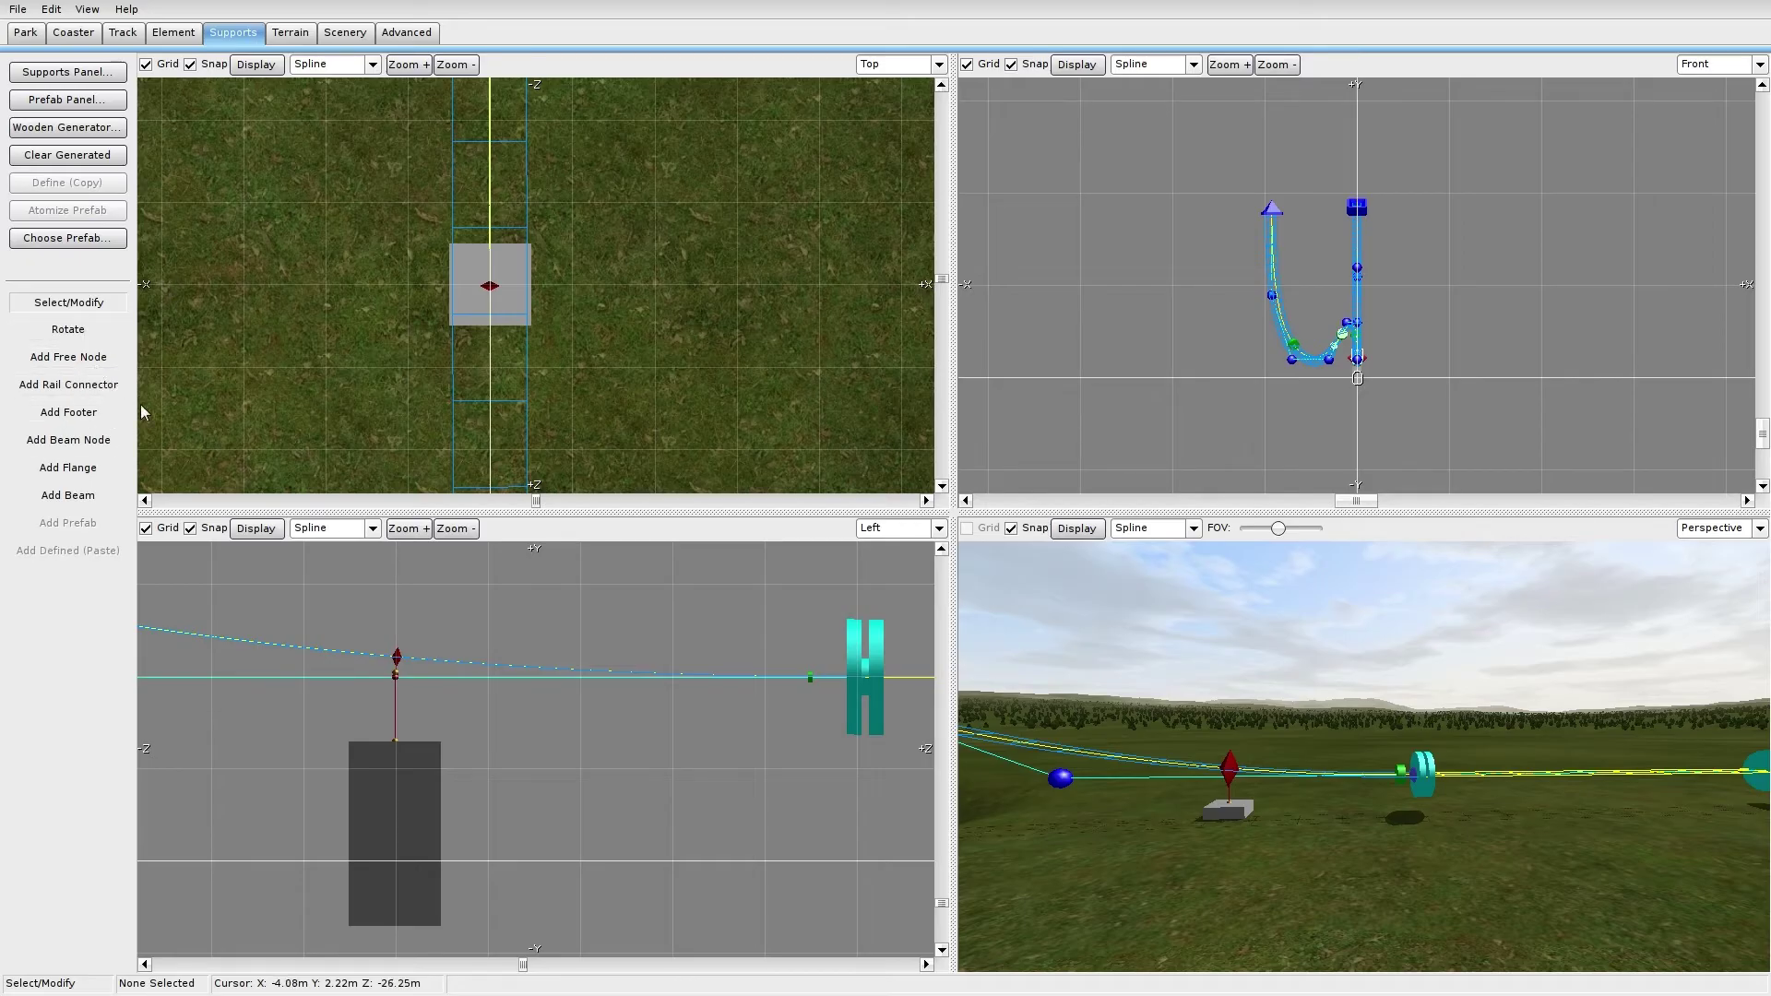
pyautogui.click(64, 413)
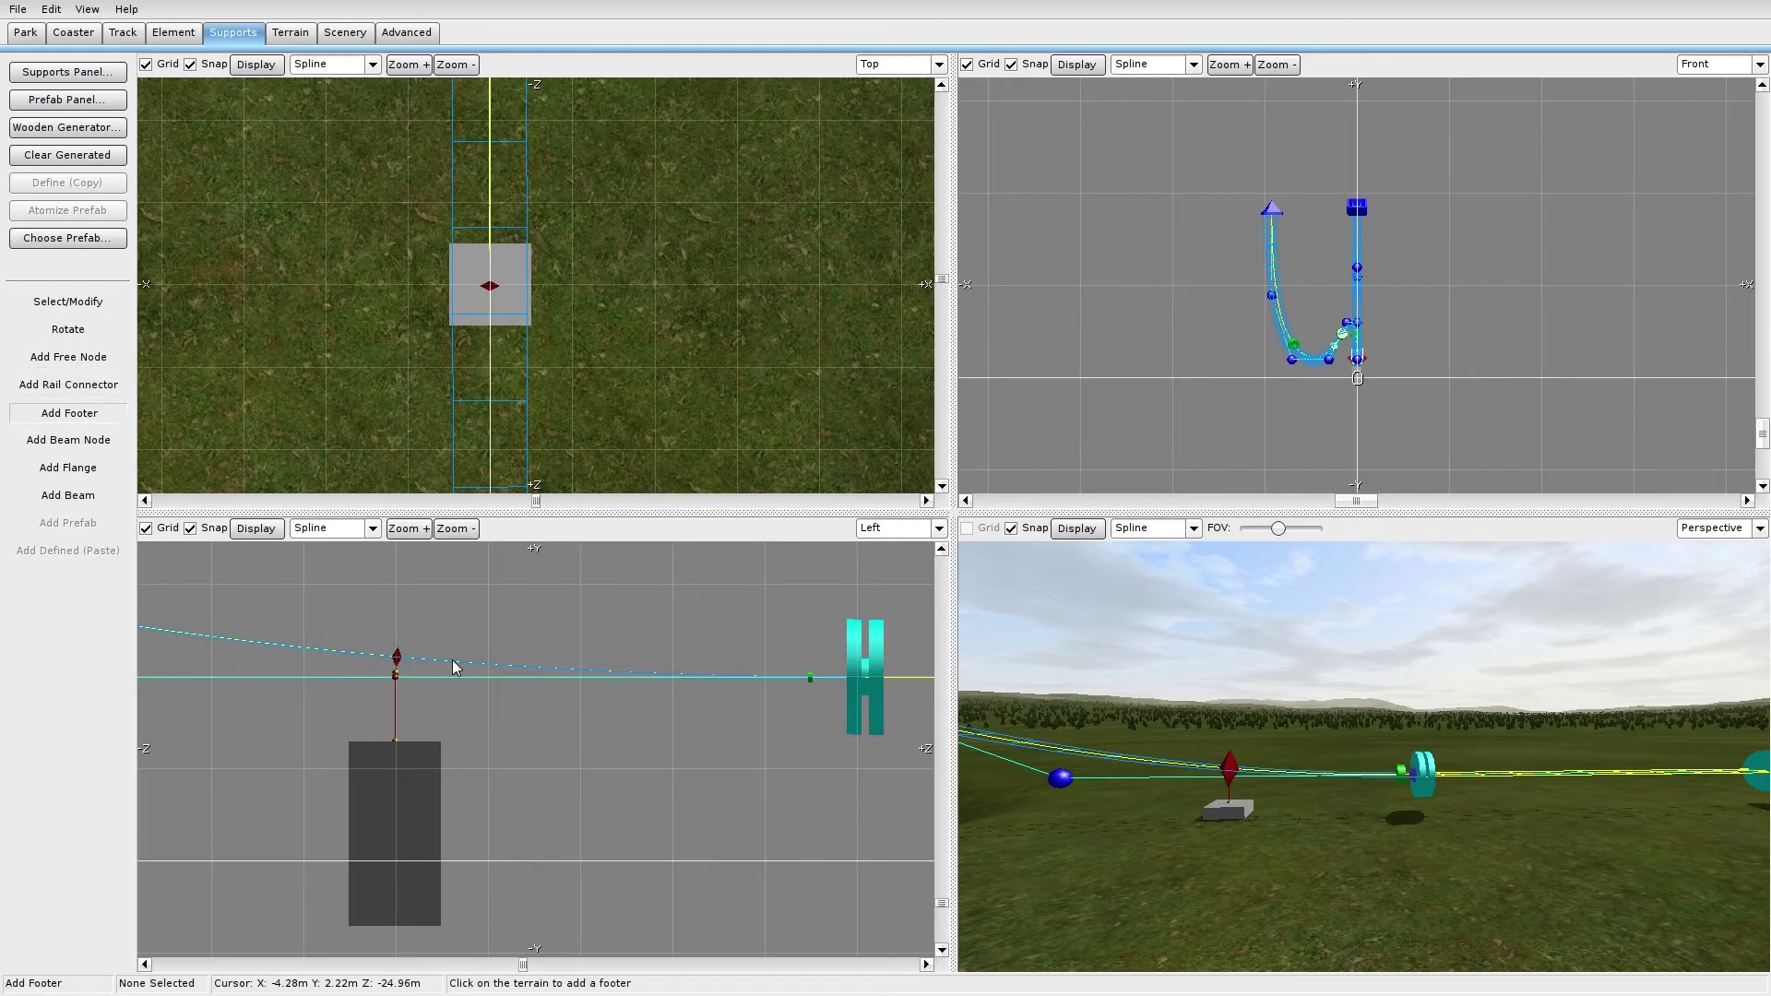
pyautogui.scroll(-2, 777, 767)
pyautogui.moveTo(727, 763); pyautogui.dragTo(541, 741, button='right')
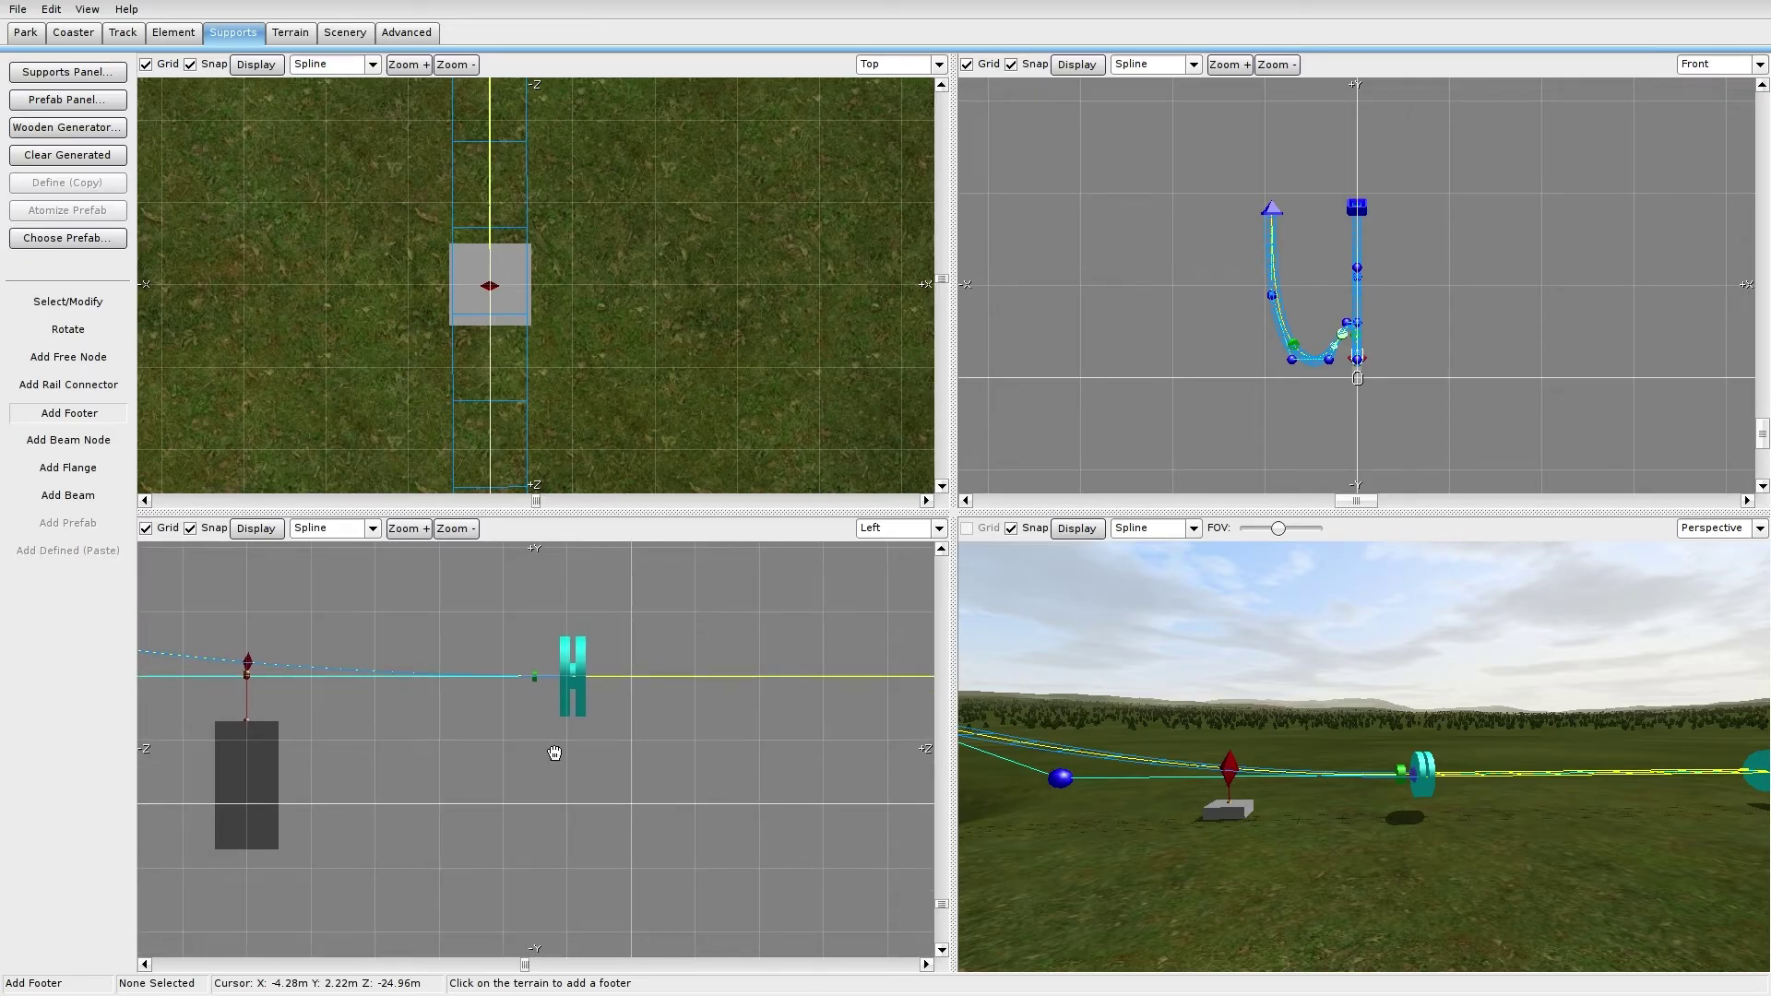
pyautogui.click(440, 750)
pyautogui.click(629, 761)
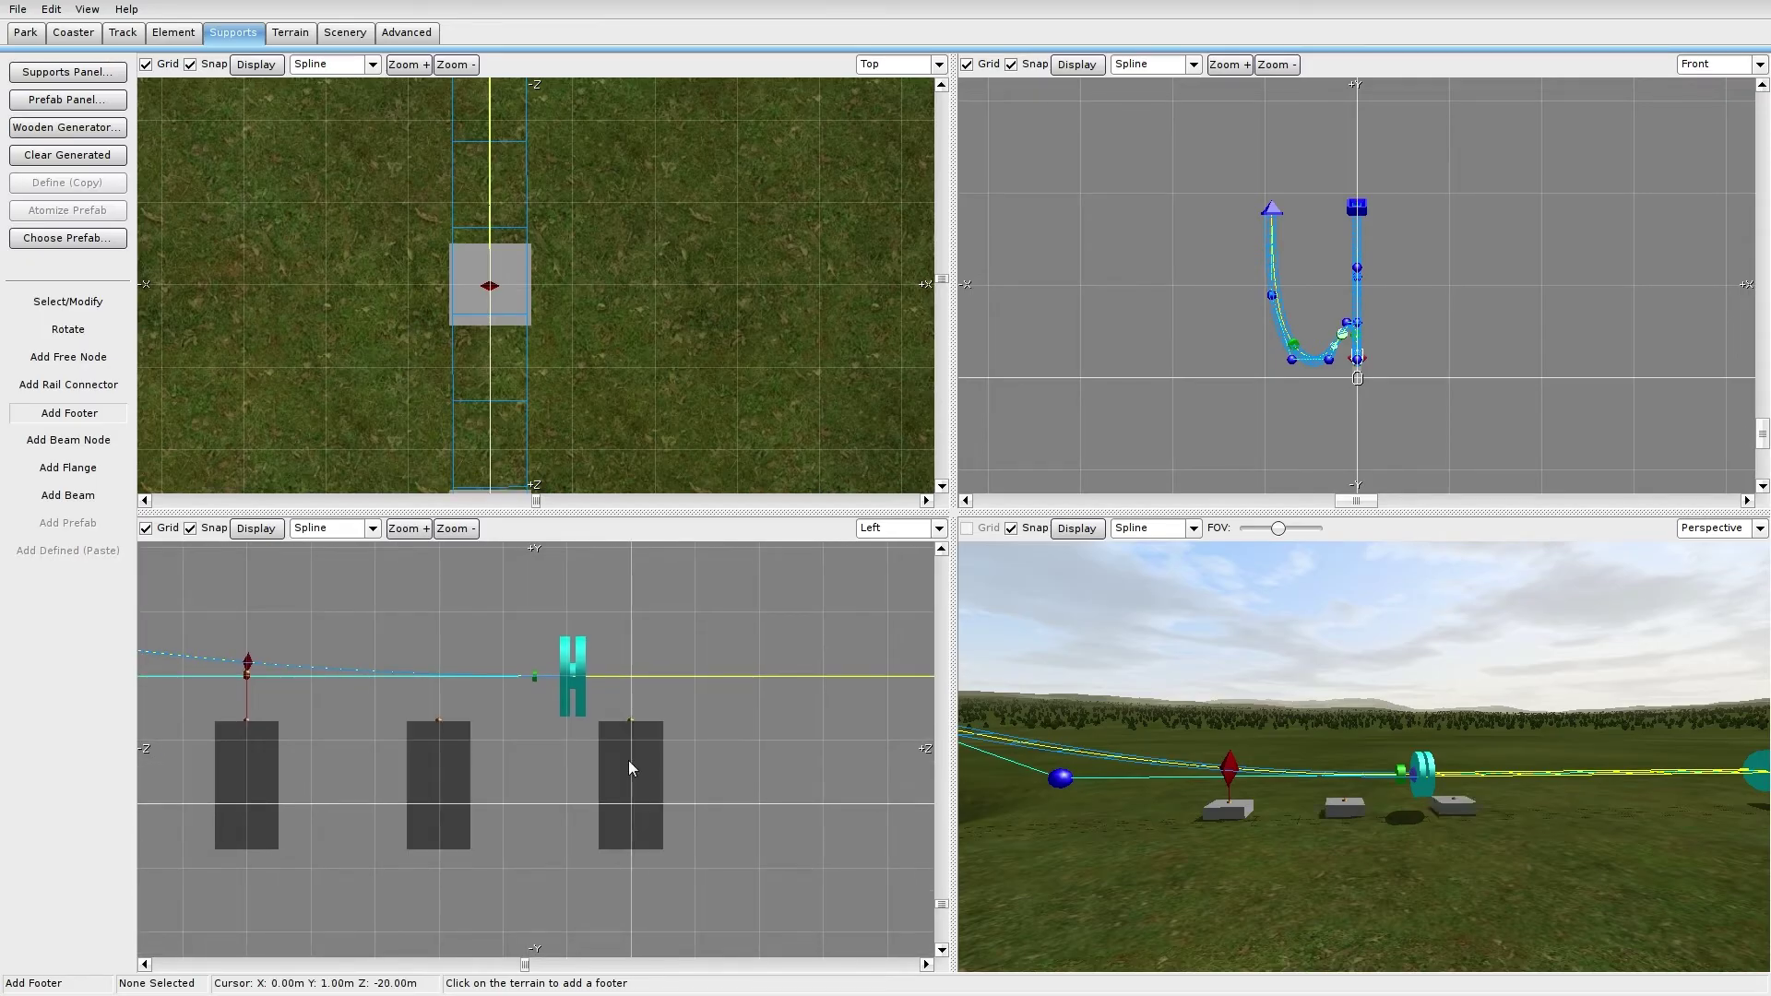
pyautogui.click(822, 761)
pyautogui.moveTo(894, 761); pyautogui.dragTo(609, 771, button='right')
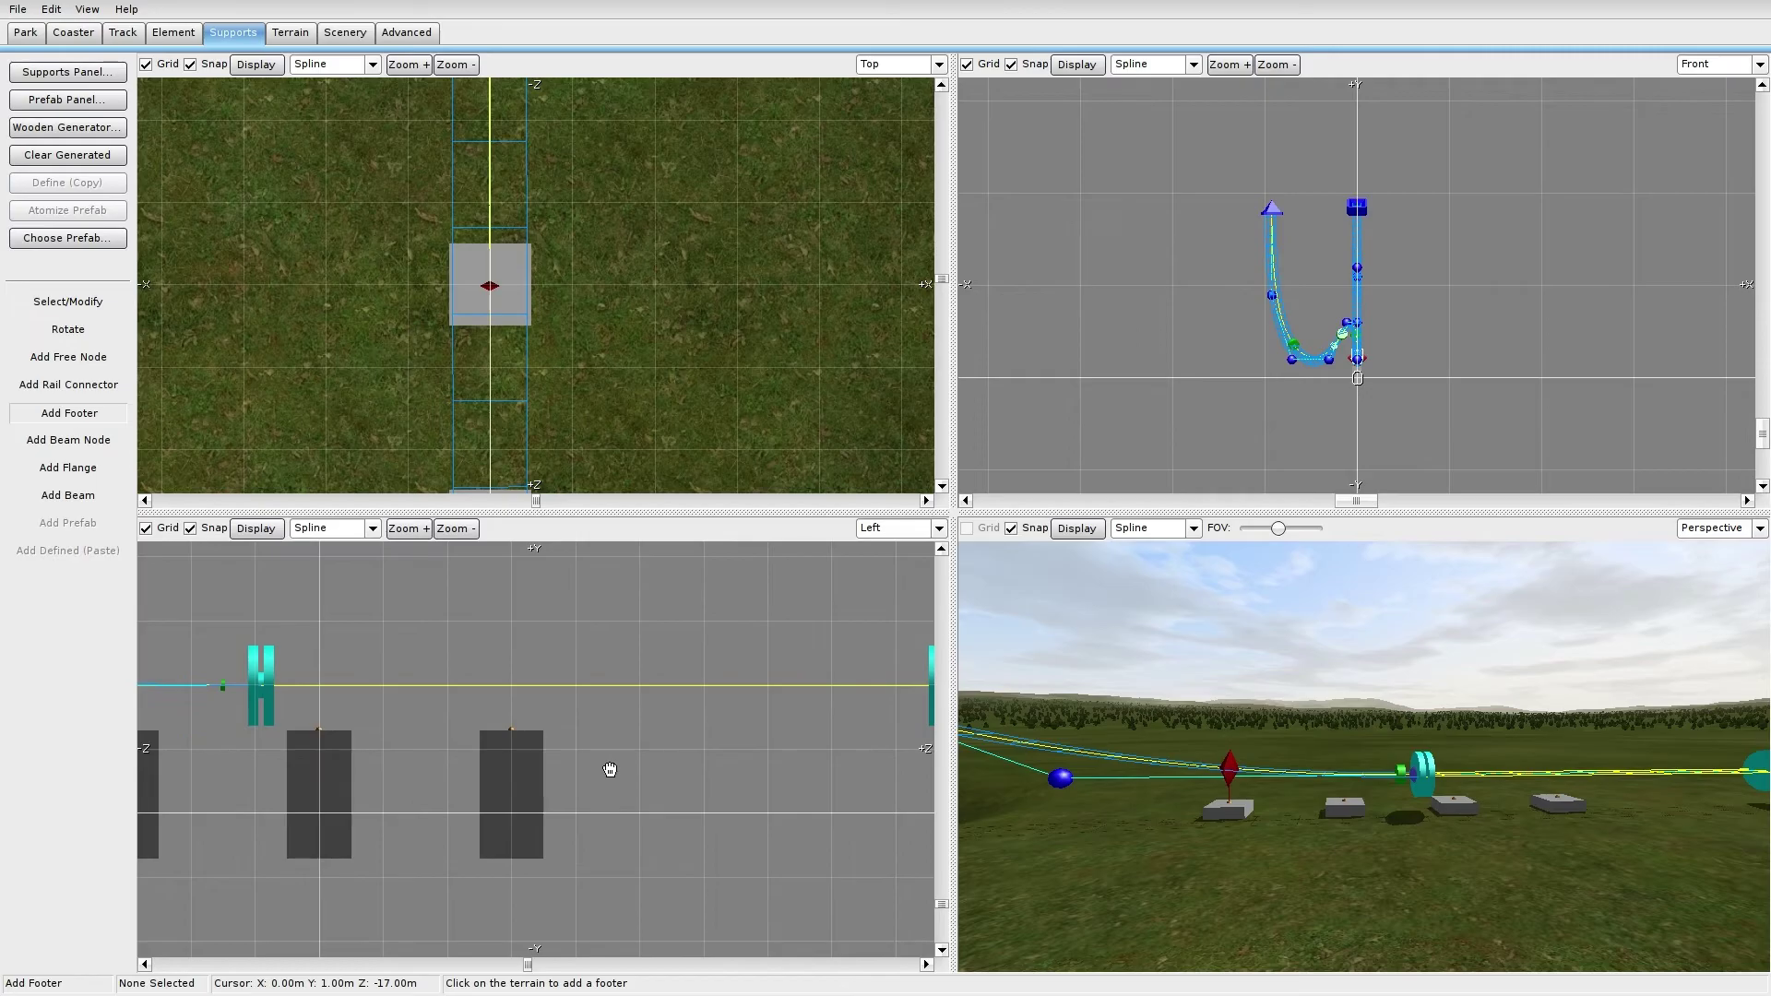
pyautogui.click(711, 766)
pyautogui.click(887, 768)
pyautogui.moveTo(887, 767); pyautogui.dragTo(527, 740, button='right')
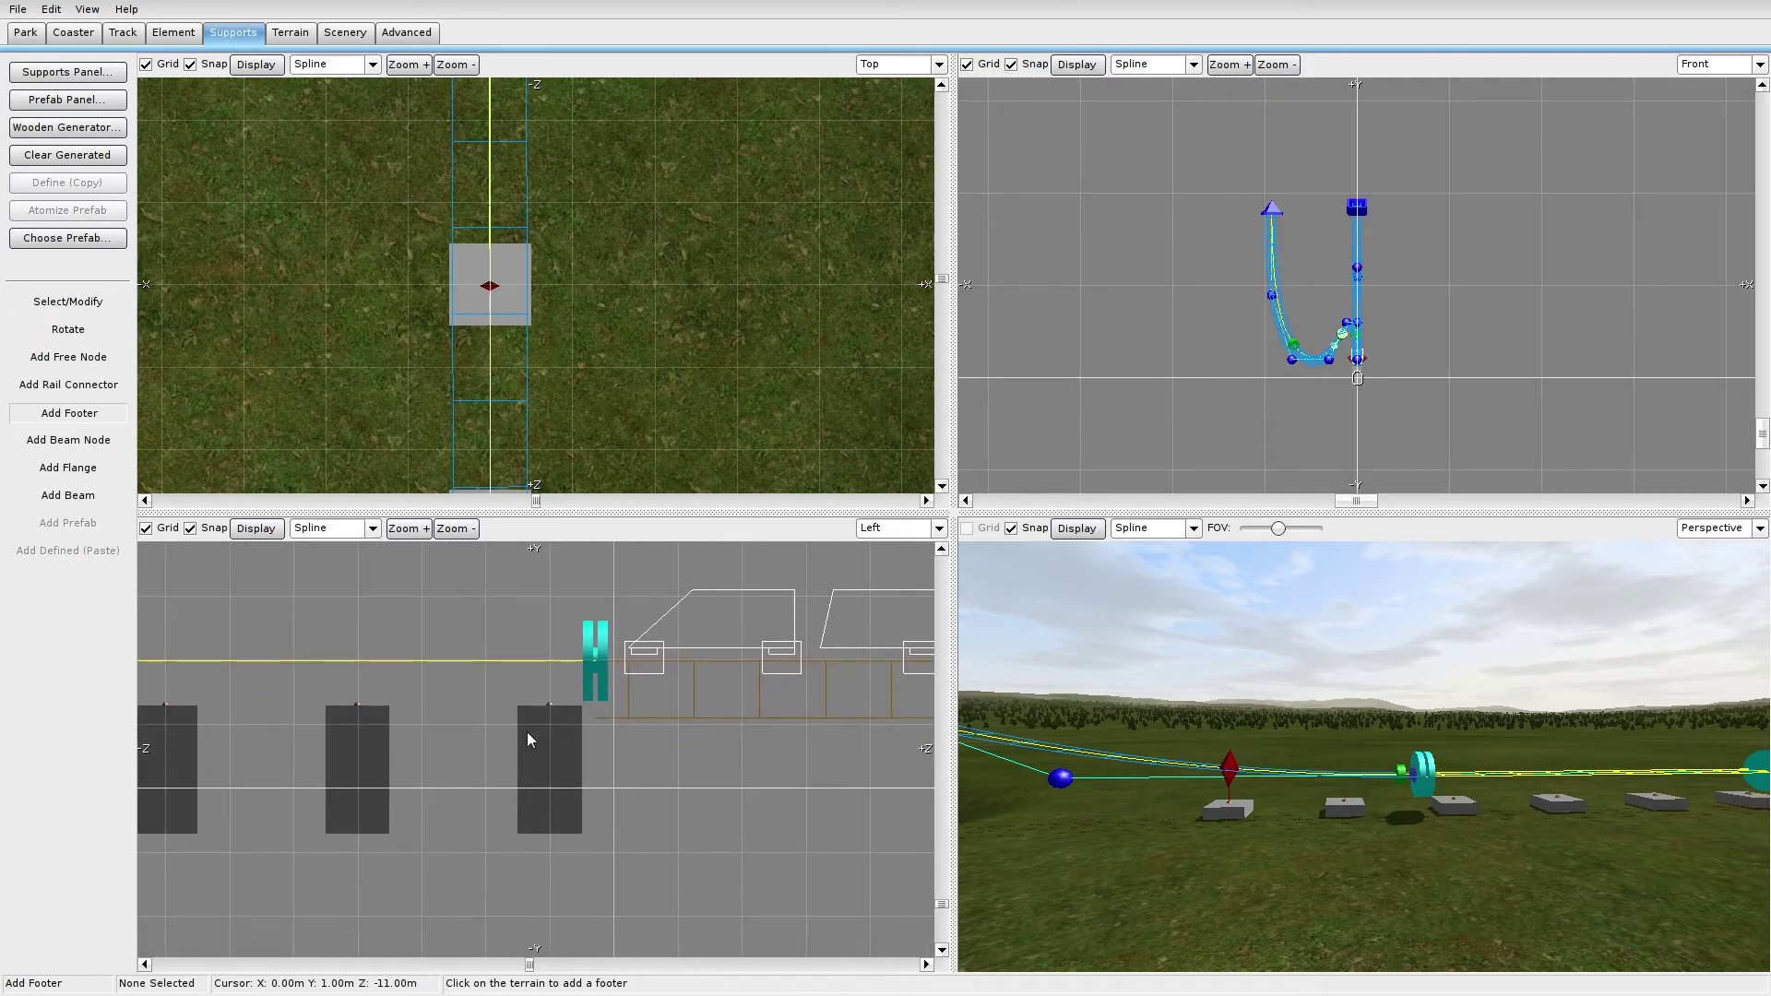
# Step: Select the row of footers together with the first support column and shift them 1 m along the track, away from the station
pyautogui.click(93, 302)
pyautogui.scroll(-4, 592, 656)
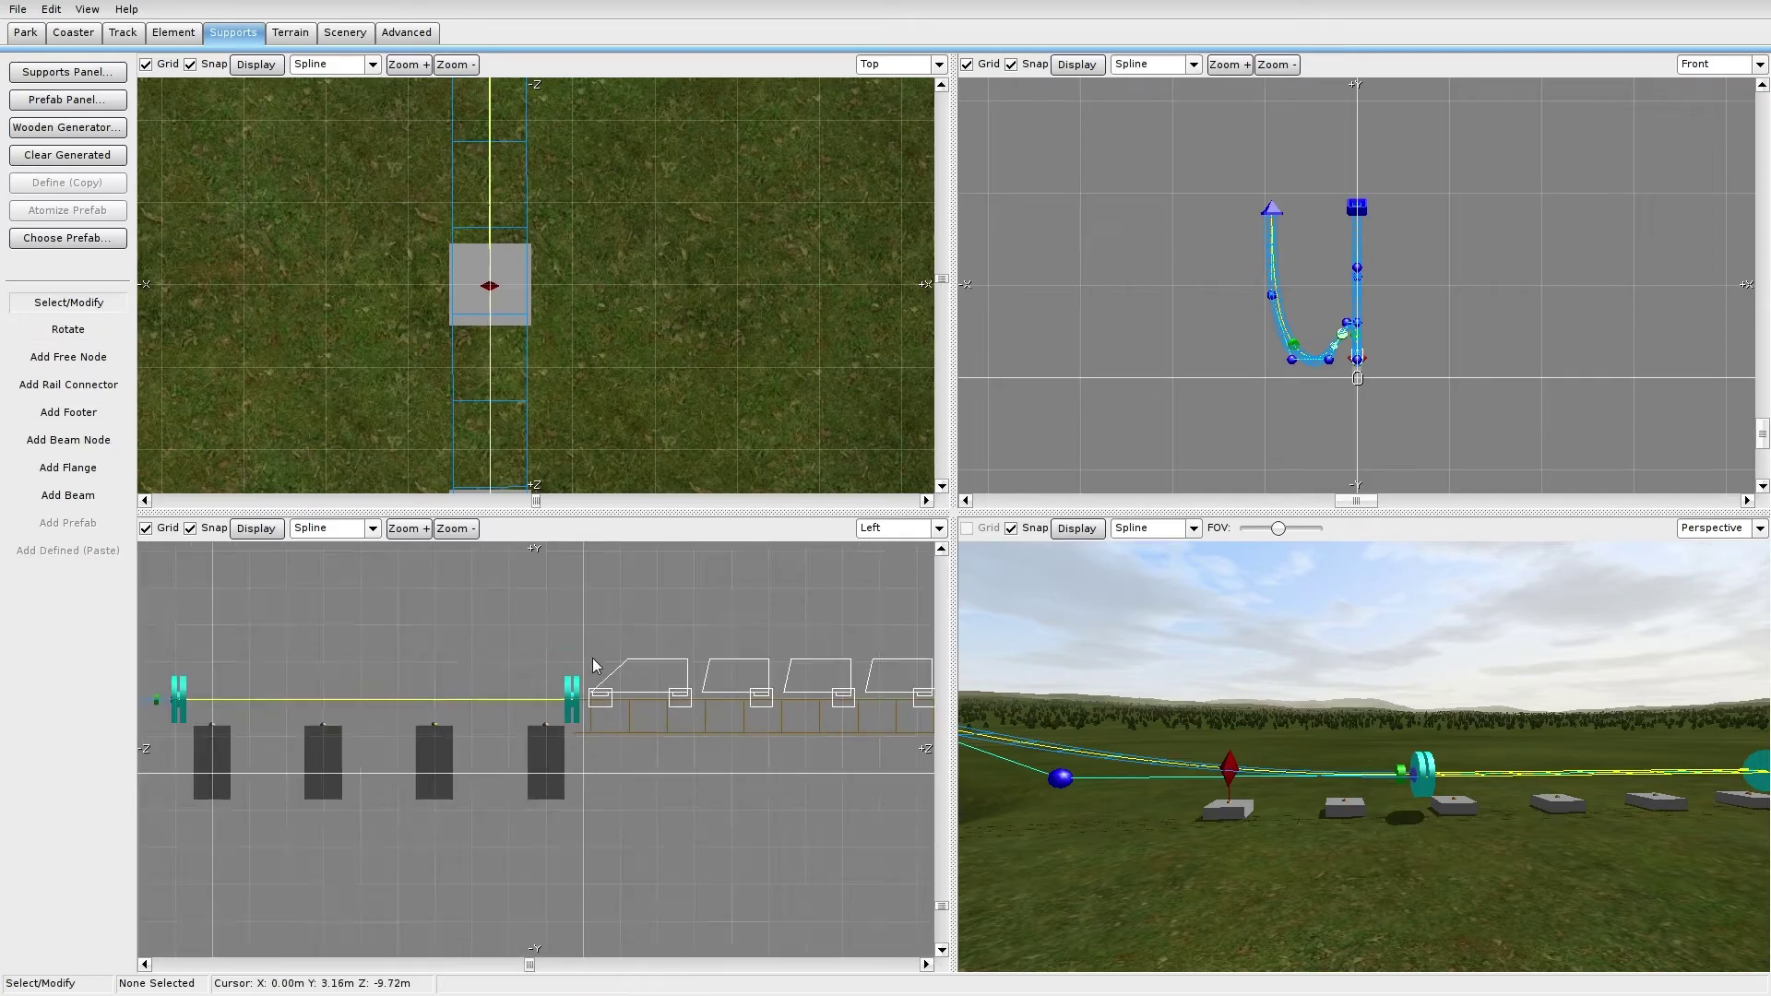
pyautogui.moveTo(606, 690); pyautogui.dragTo(734, 654, button='right')
pyautogui.moveTo(749, 833); pyautogui.dragTo(755, 850, button='right')
pyautogui.moveTo(784, 866); pyautogui.dragTo(235, 733)
pyautogui.moveTo(384, 747); pyautogui.dragTo(648, 778, button='right')
# Step: Slide the first support's rail connector along the track to sit above its shifted column
pyautogui.scroll(2, 645, 771)
pyautogui.moveTo(652, 625); pyautogui.dragTo(594, 634)
pyautogui.click(598, 632)
pyautogui.moveTo(723, 561); pyautogui.dragTo(650, 677, button='right')
pyautogui.moveTo(578, 657); pyautogui.dragTo(496, 647)
pyautogui.click(565, 620)
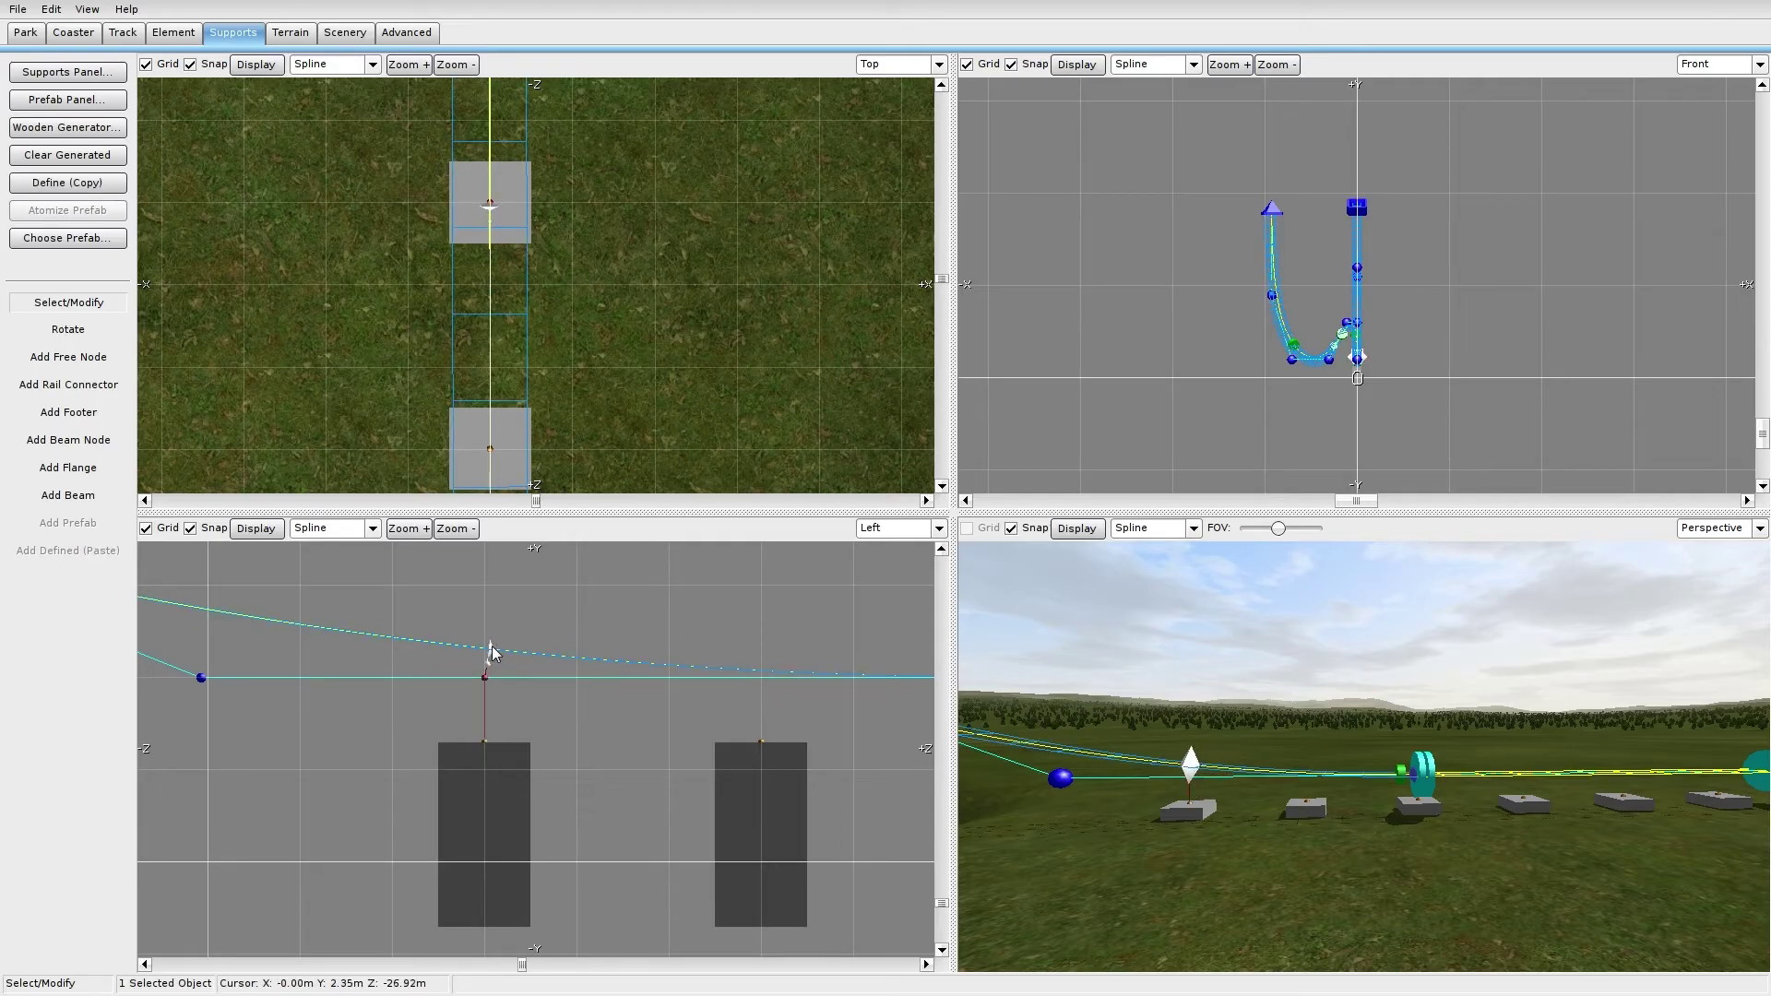
pyautogui.click(556, 699)
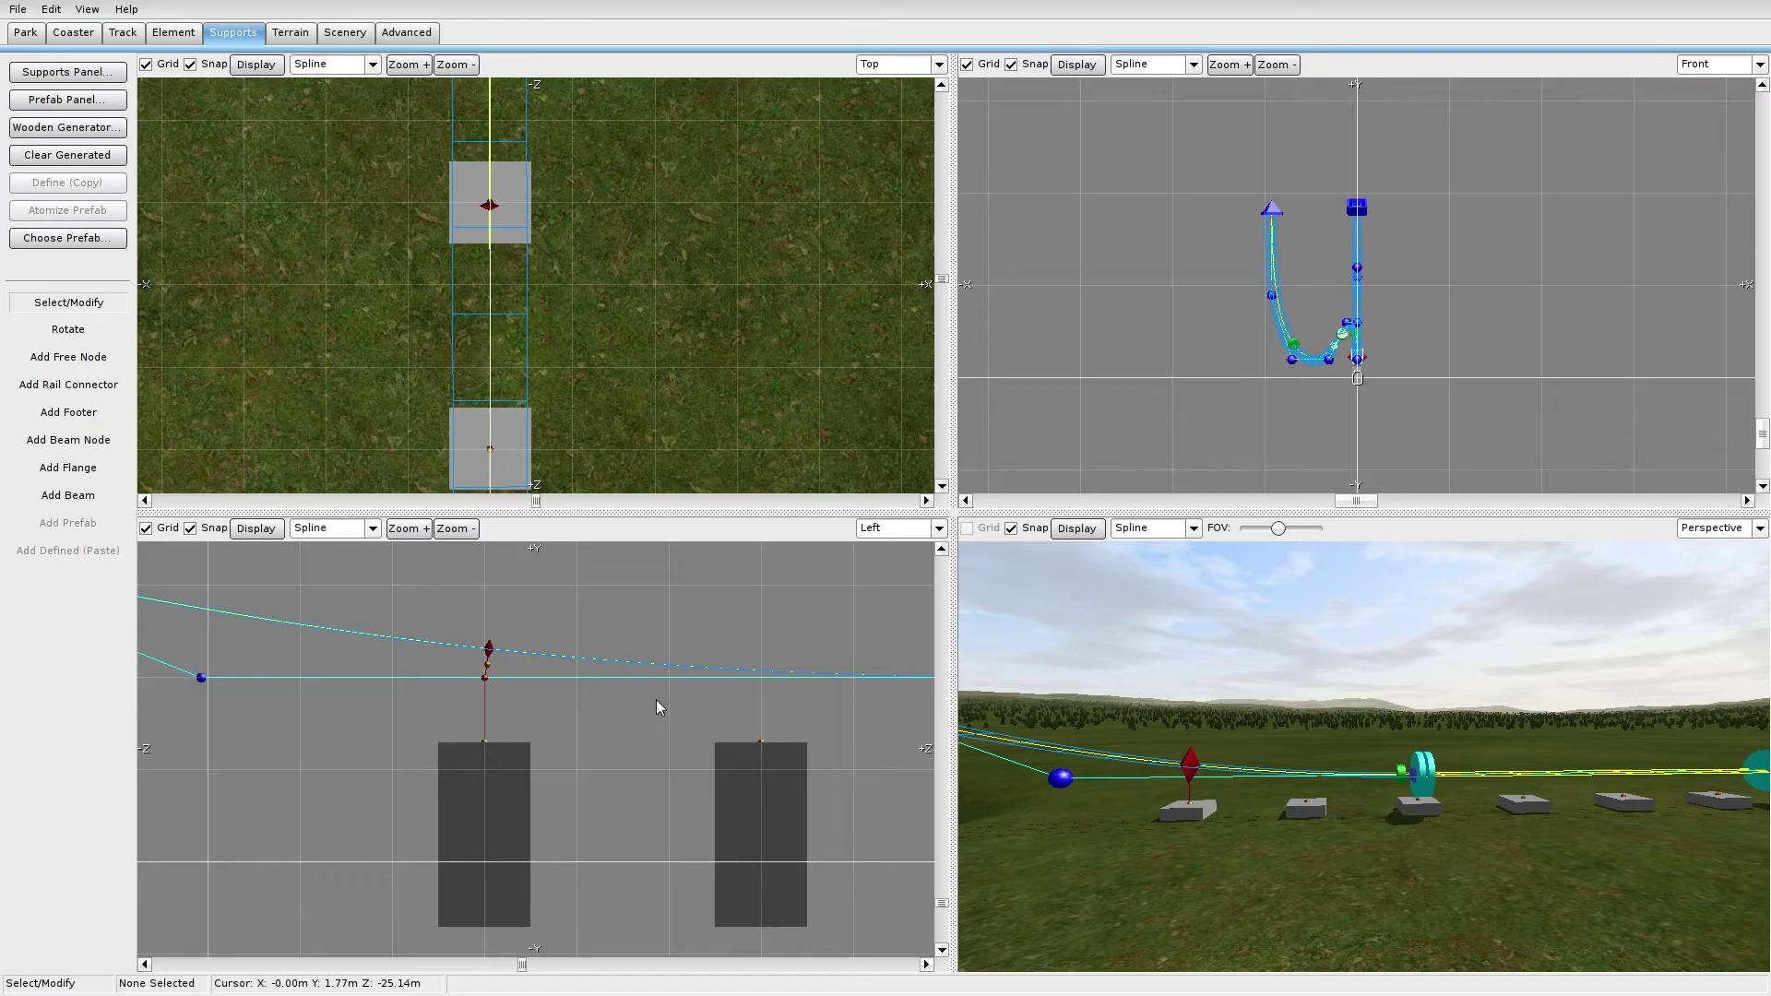
# Step: Add five rail connectors on the track, one for each remaining footer between the first support and the station
pyautogui.moveTo(656, 700); pyautogui.dragTo(529, 719, button='right')
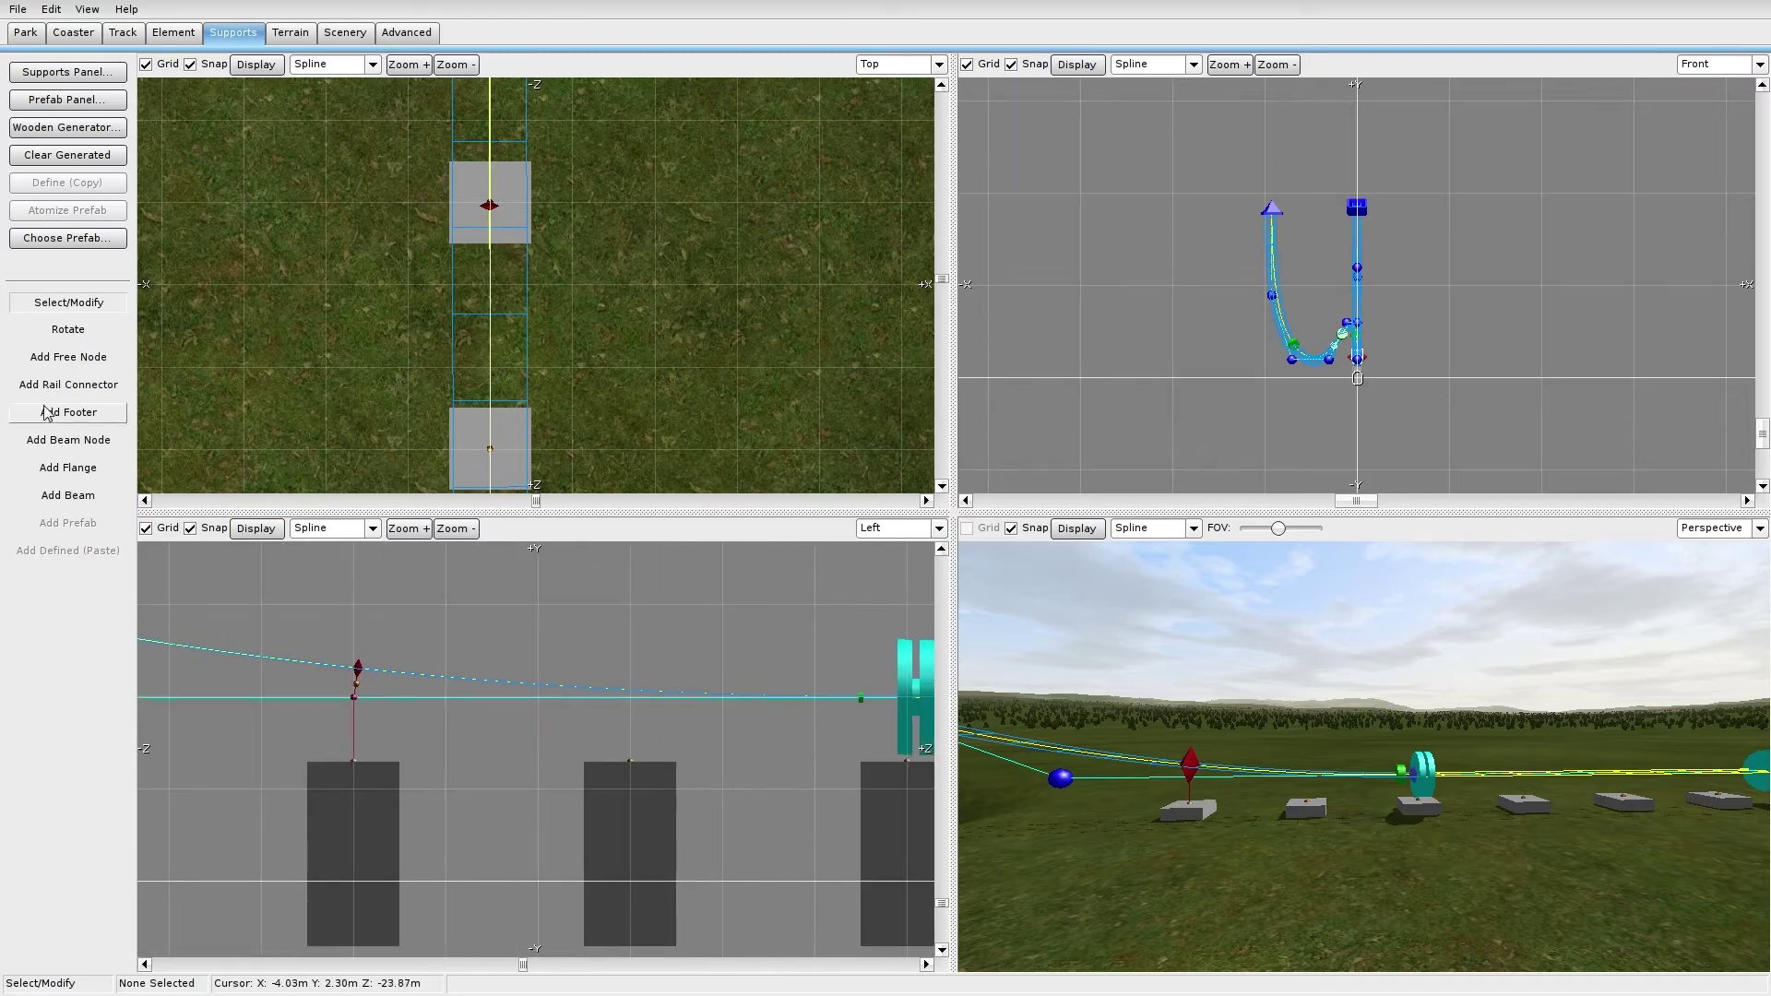
pyautogui.click(68, 385)
pyautogui.click(631, 693)
pyautogui.scroll(-3, 646, 706)
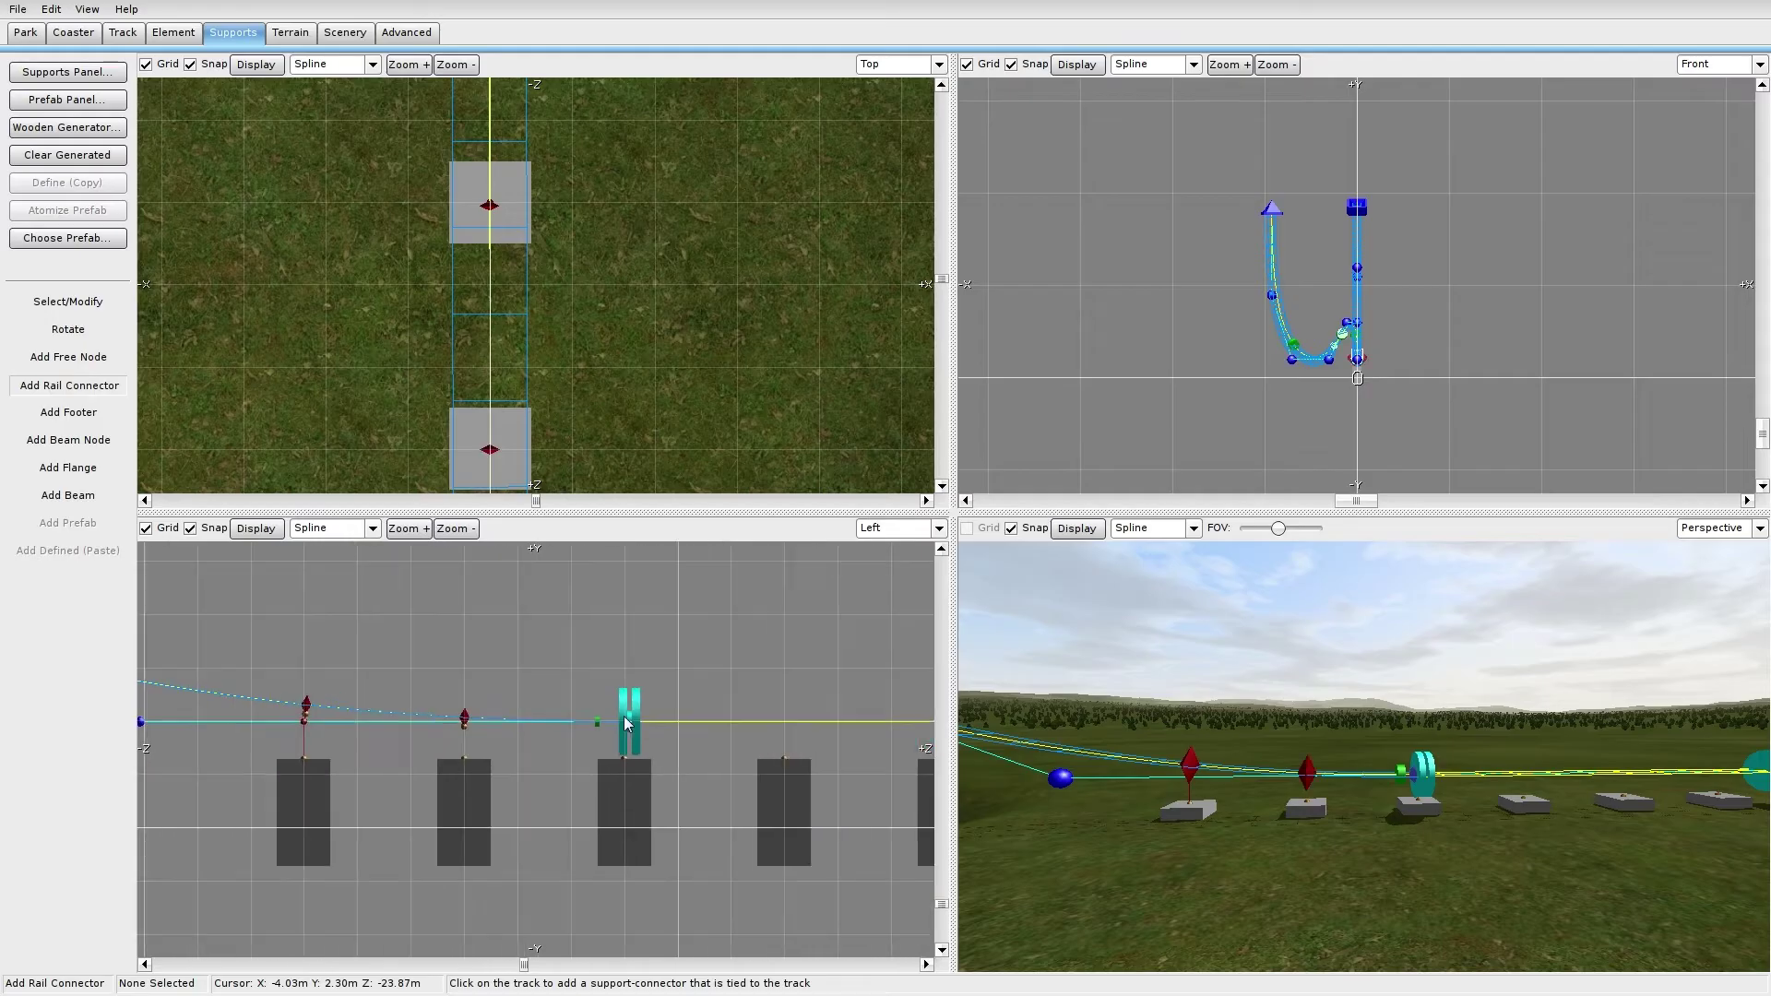
pyautogui.moveTo(676, 722); pyautogui.dragTo(634, 721, button='right')
pyautogui.click(737, 722)
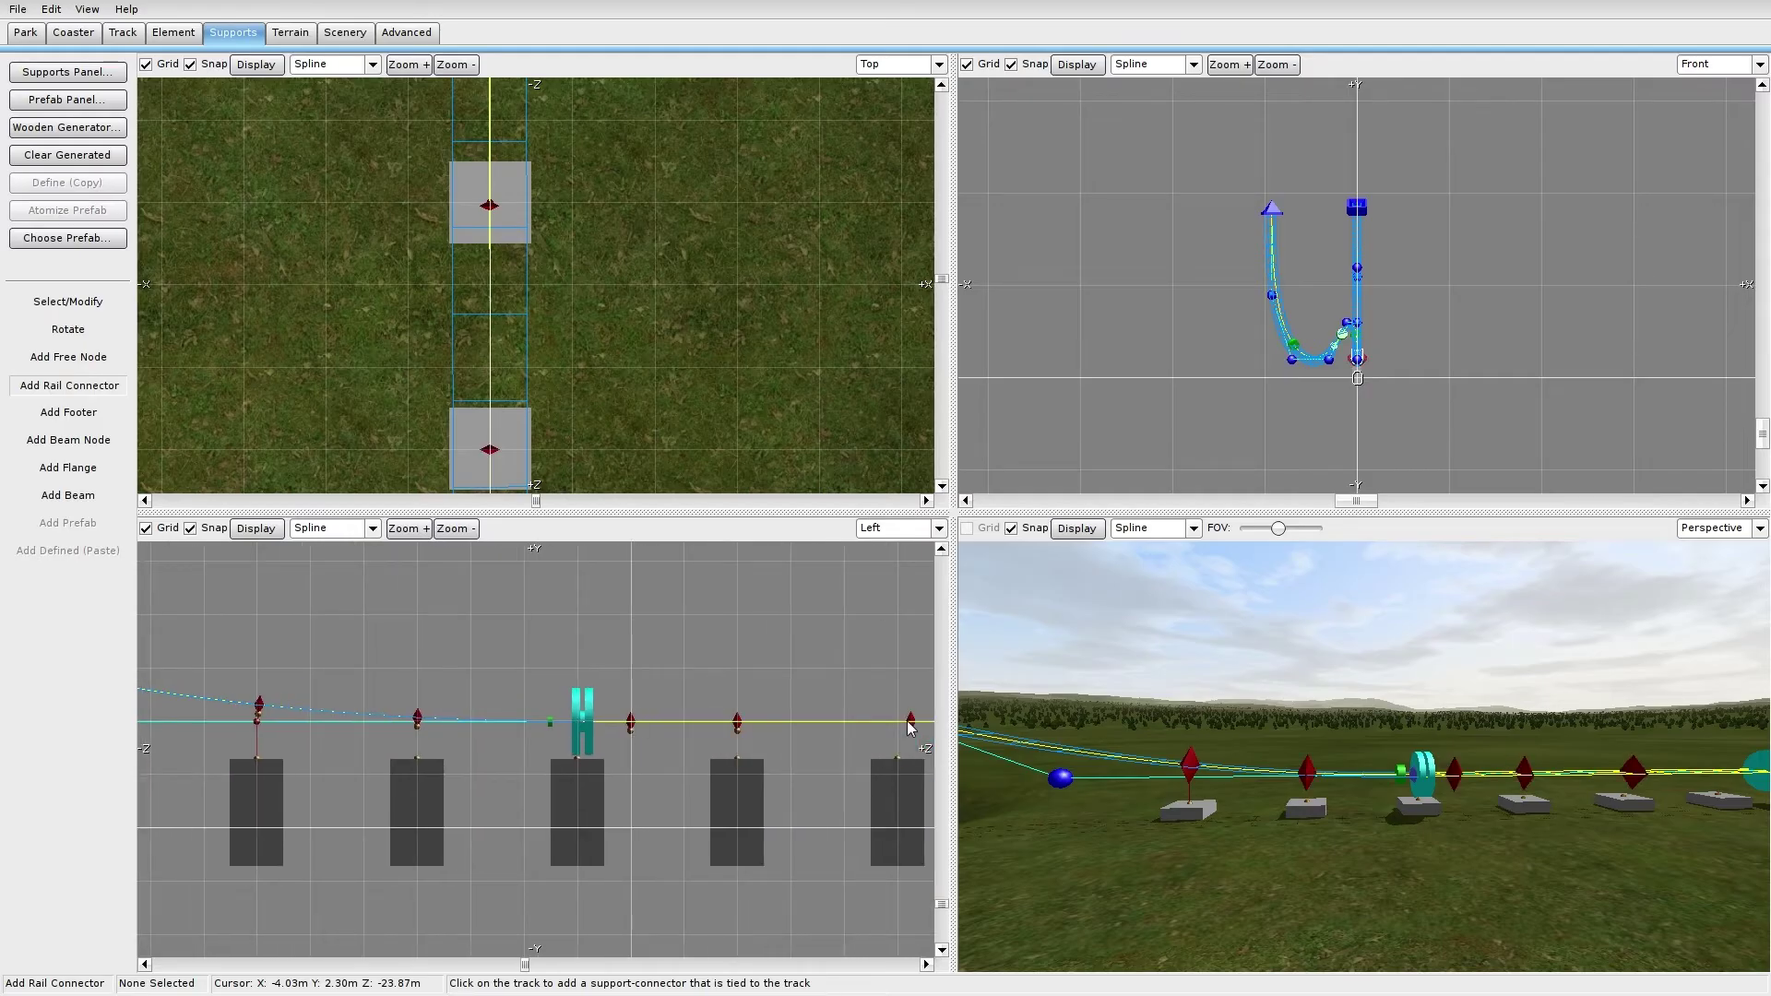
pyautogui.moveTo(910, 727); pyautogui.dragTo(517, 739, button='right')
pyautogui.click(668, 729)
pyautogui.moveTo(668, 730); pyautogui.dragTo(692, 707, button='right')
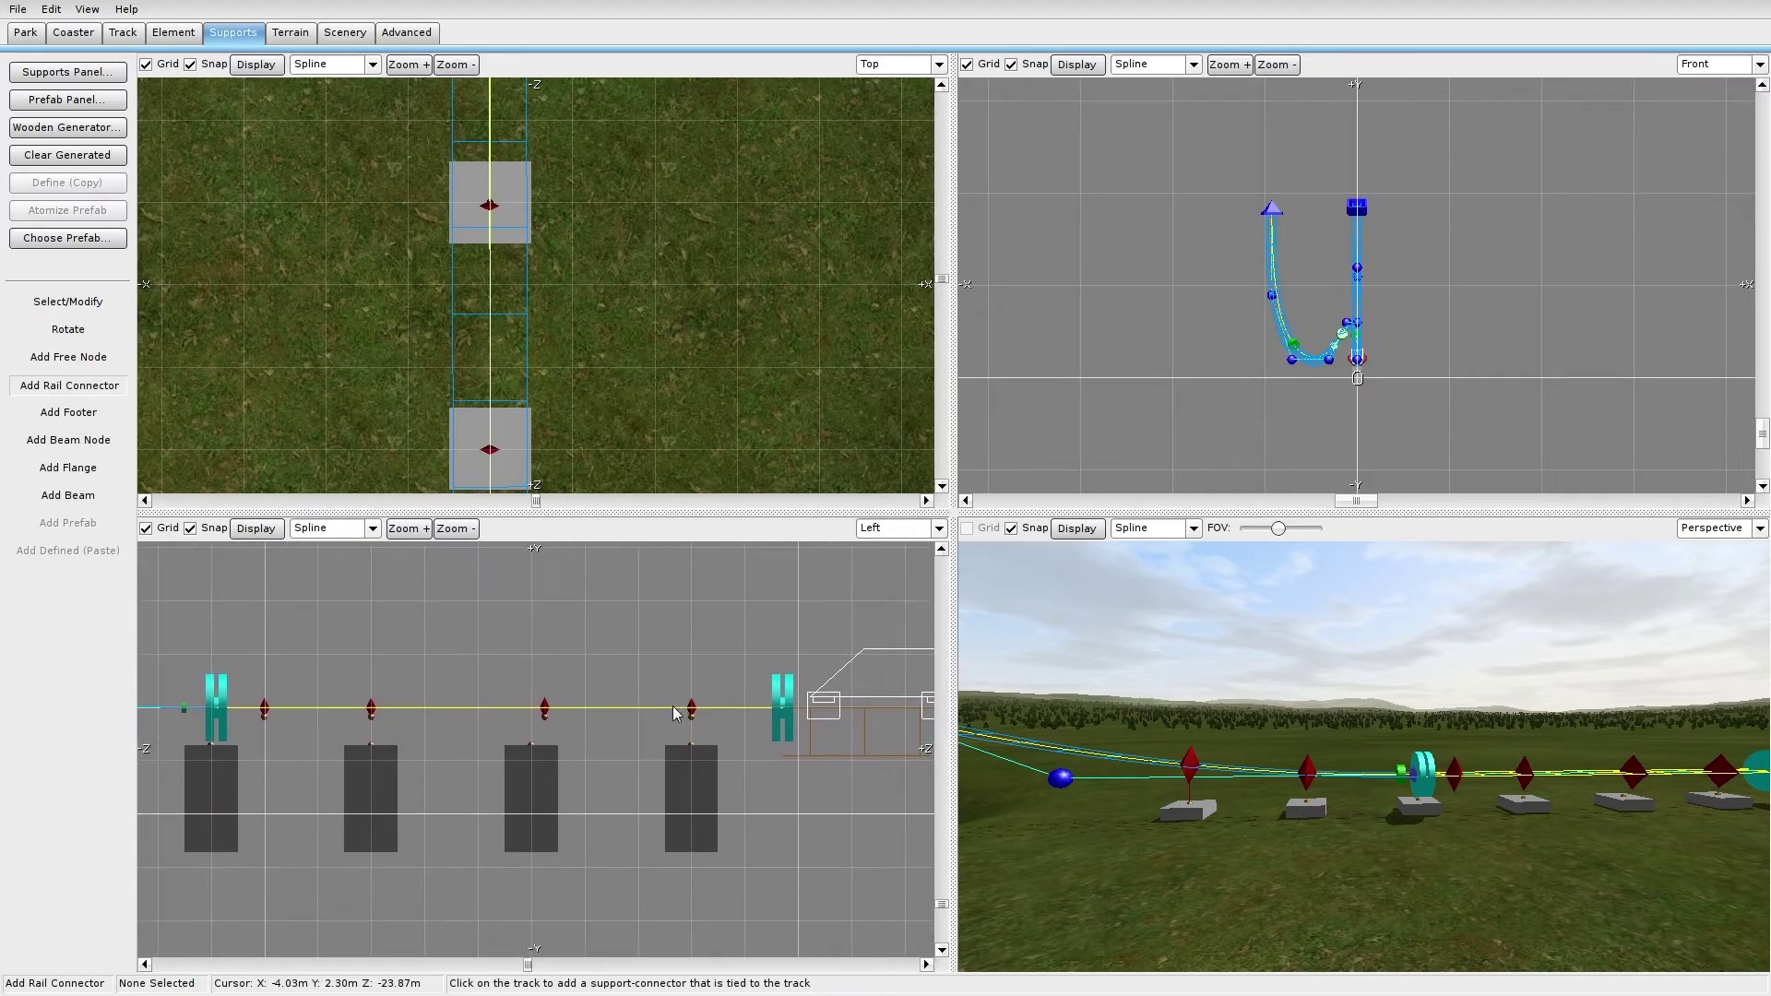
# Step: Connect each of the five new rail connectors to its footer with a beam
pyautogui.click(74, 440)
pyautogui.click(73, 412)
pyautogui.click(87, 497)
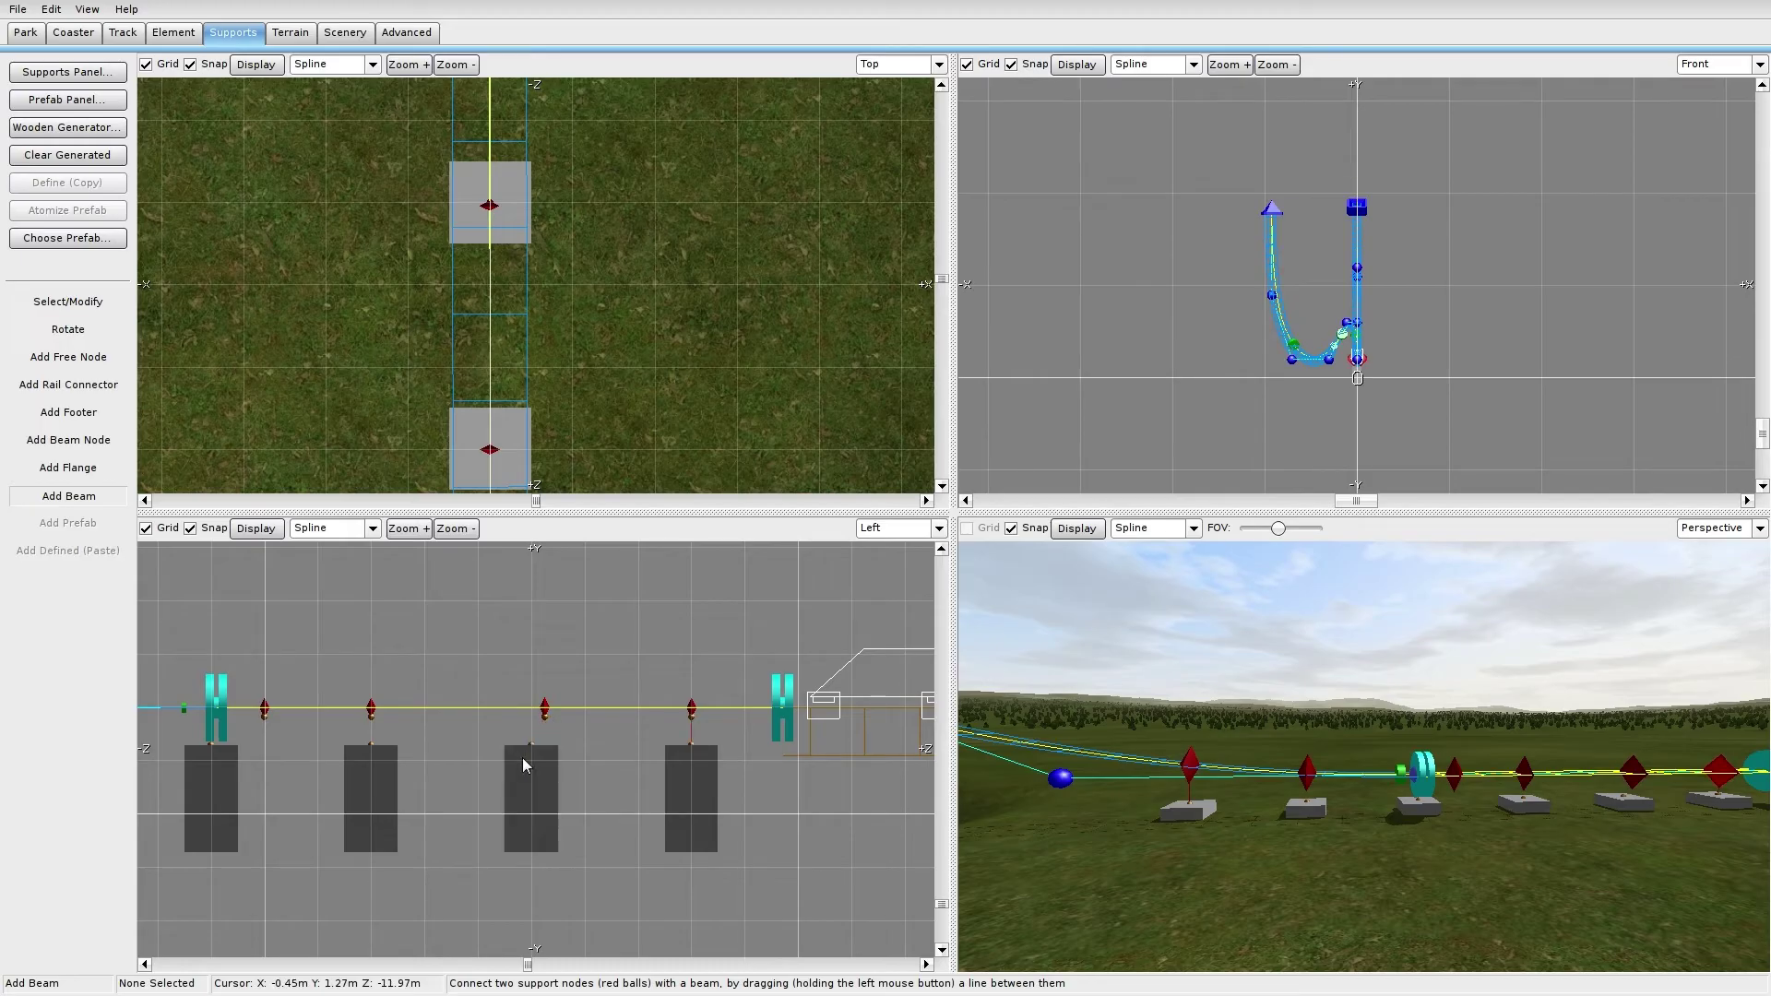
pyautogui.moveTo(543, 726); pyautogui.dragTo(528, 743)
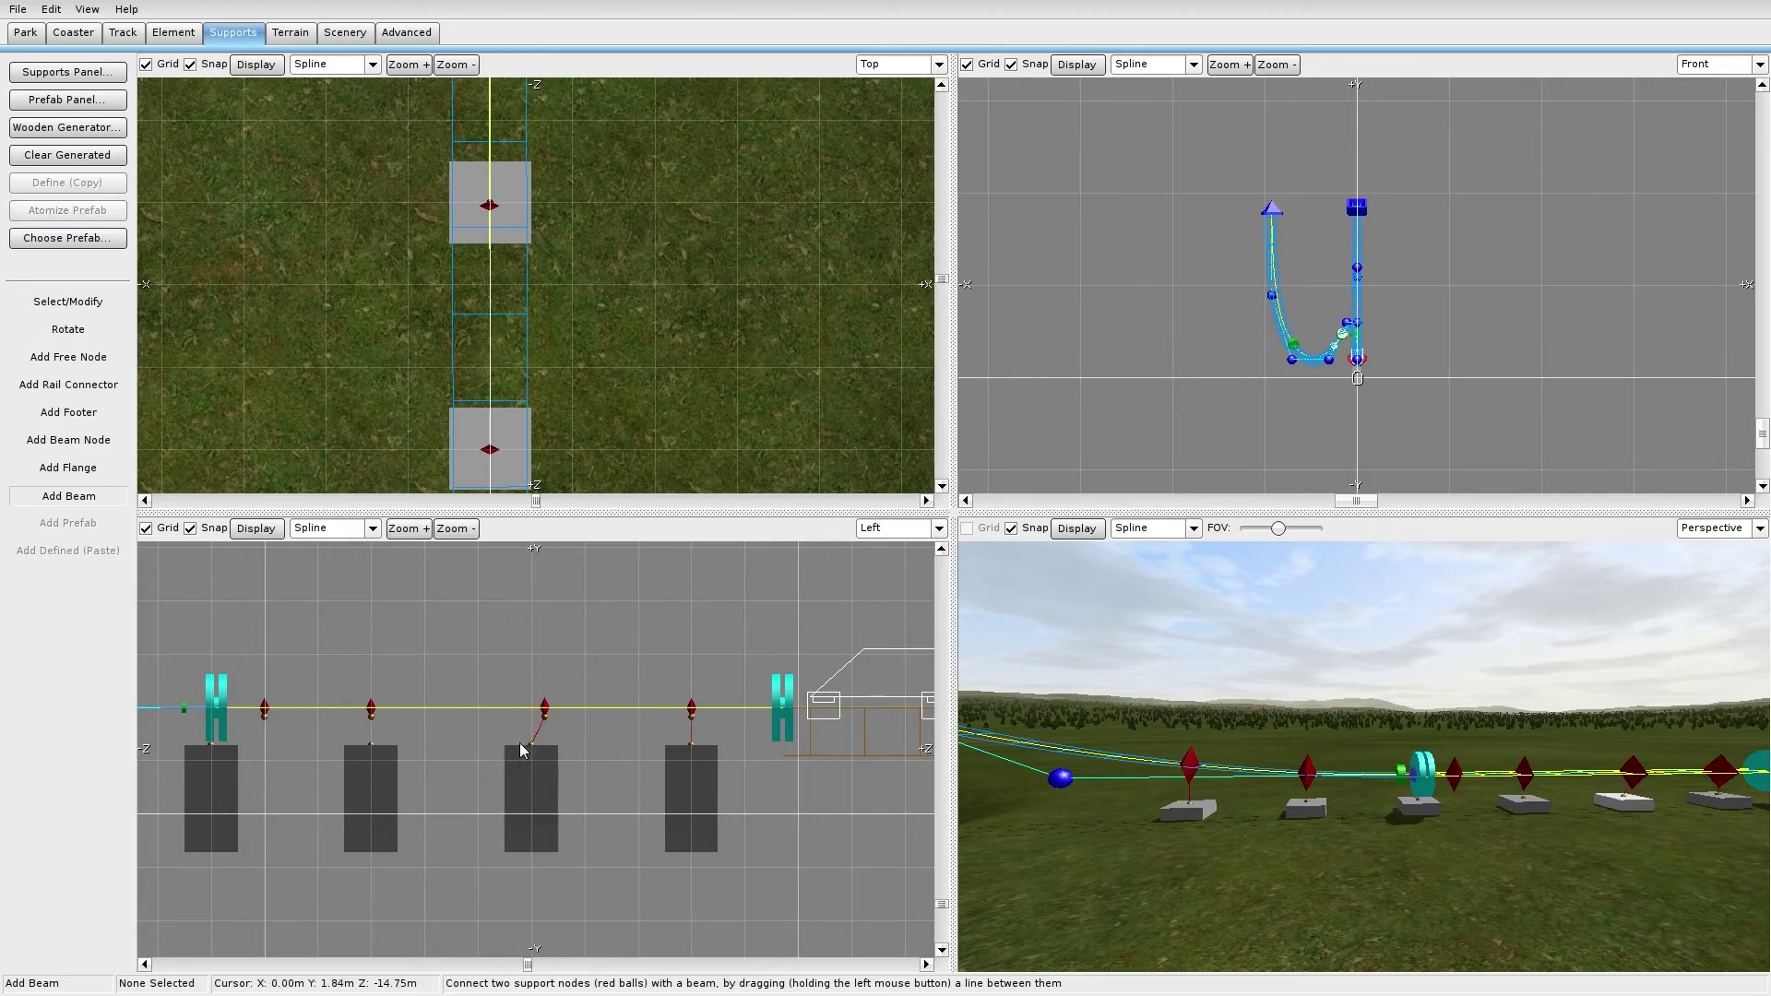
pyautogui.moveTo(262, 721); pyautogui.dragTo(210, 745)
pyautogui.moveTo(368, 724); pyautogui.dragTo(821, 707, button='right')
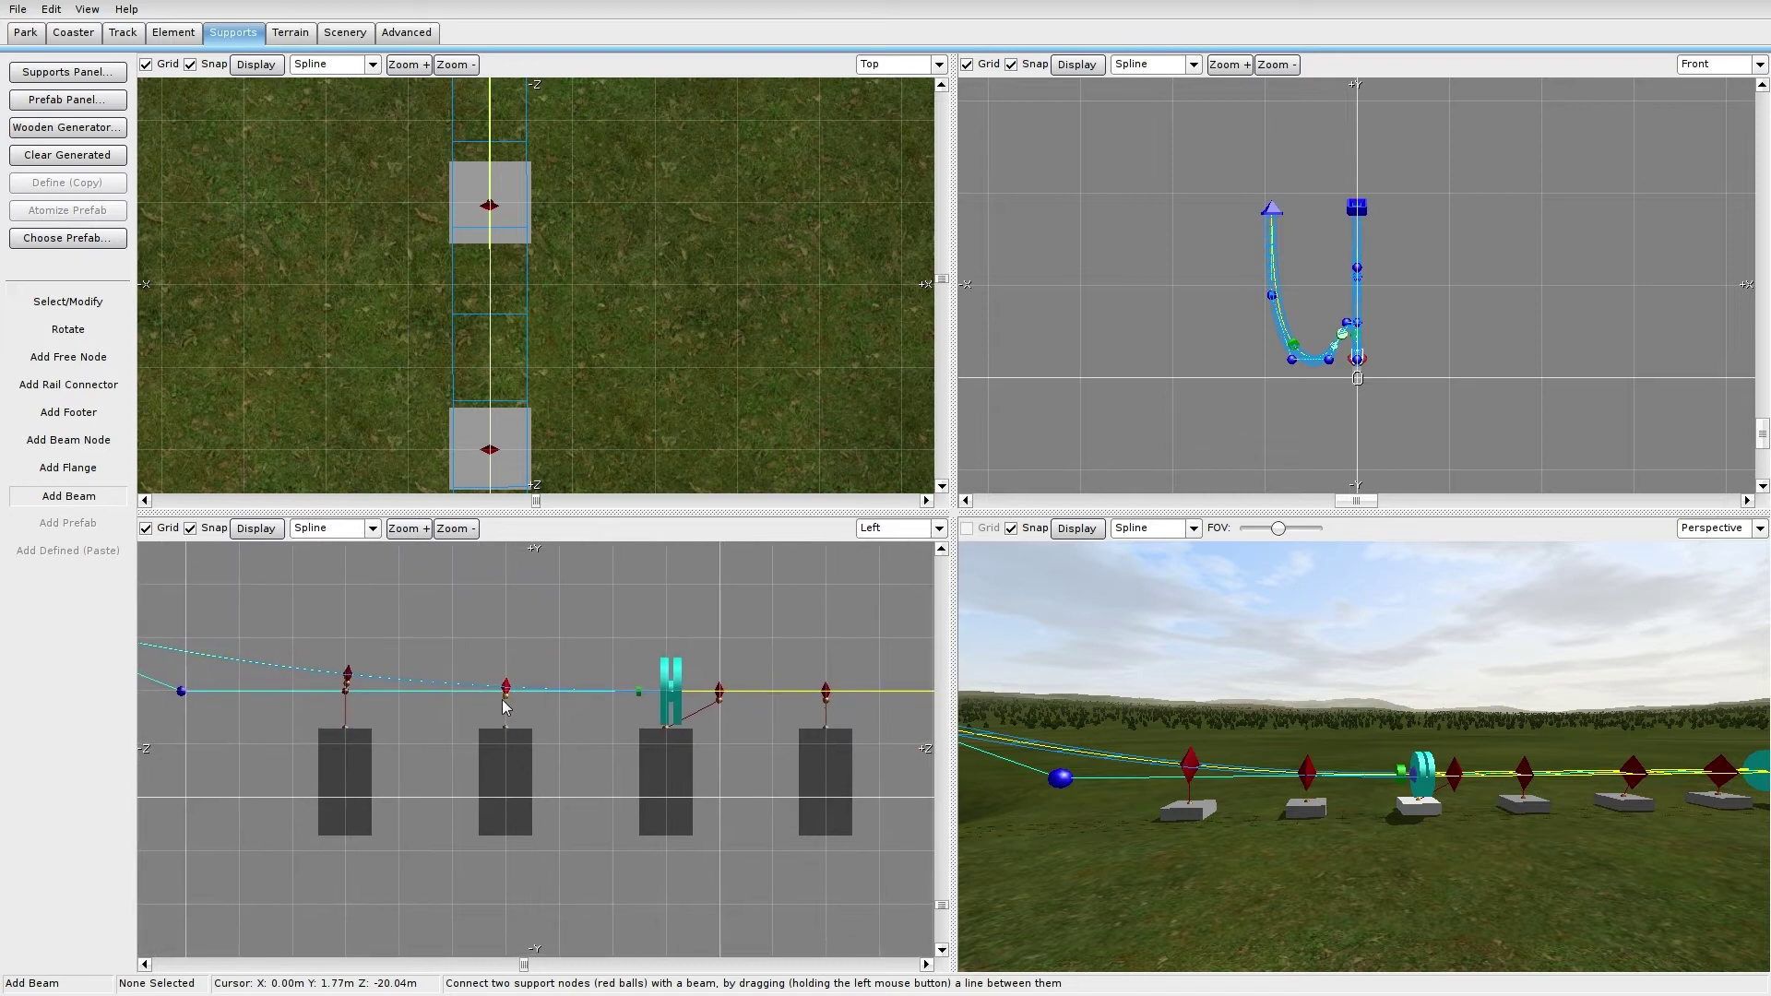
pyautogui.moveTo(504, 700); pyautogui.dragTo(506, 727)
# Step: Align the third footer's rail connector directly above it, shifting the teal double-disc track marker aside for access and back over the footer
pyautogui.click(92, 304)
pyautogui.moveTo(782, 758); pyautogui.dragTo(698, 734, button='right')
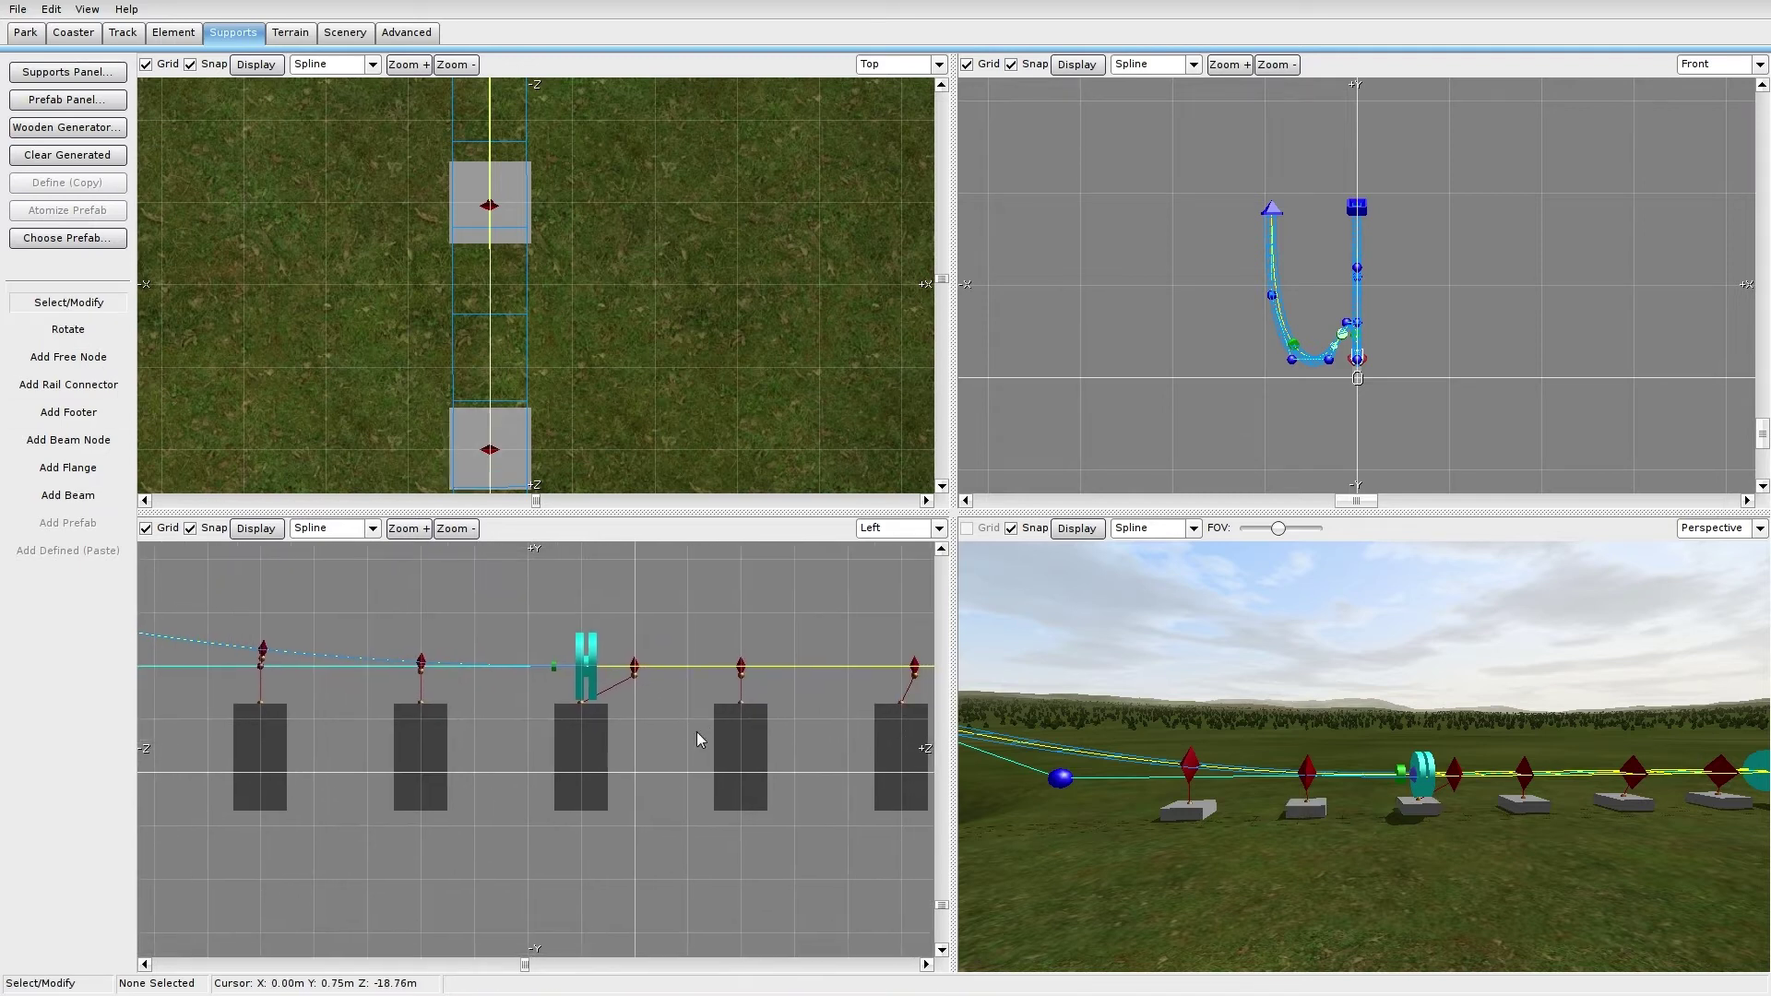
pyautogui.click(592, 711)
pyautogui.scroll(2, 638, 698)
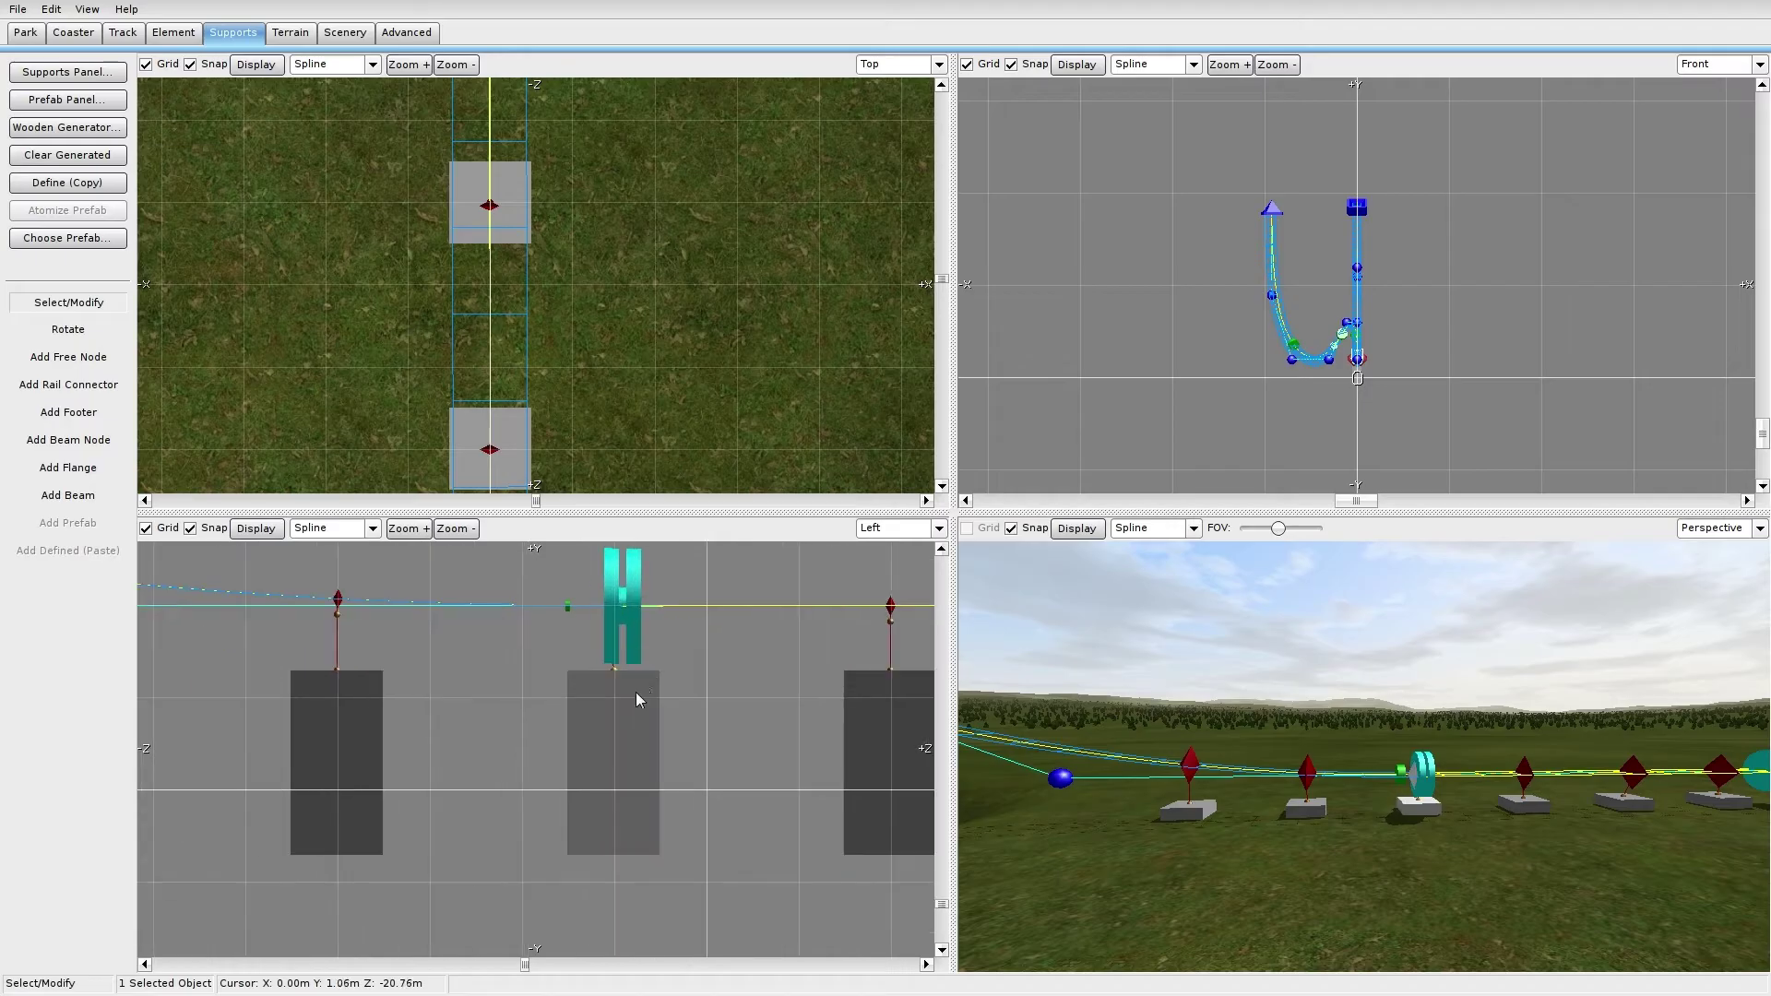
pyautogui.moveTo(692, 640); pyautogui.dragTo(667, 686, button='right')
pyautogui.moveTo(580, 483); pyautogui.dragTo(560, 150, button='right')
pyautogui.scroll(-1, 564, 330)
pyautogui.scroll(2, 549, 341)
pyautogui.moveTo(467, 382); pyautogui.dragTo(460, 424)
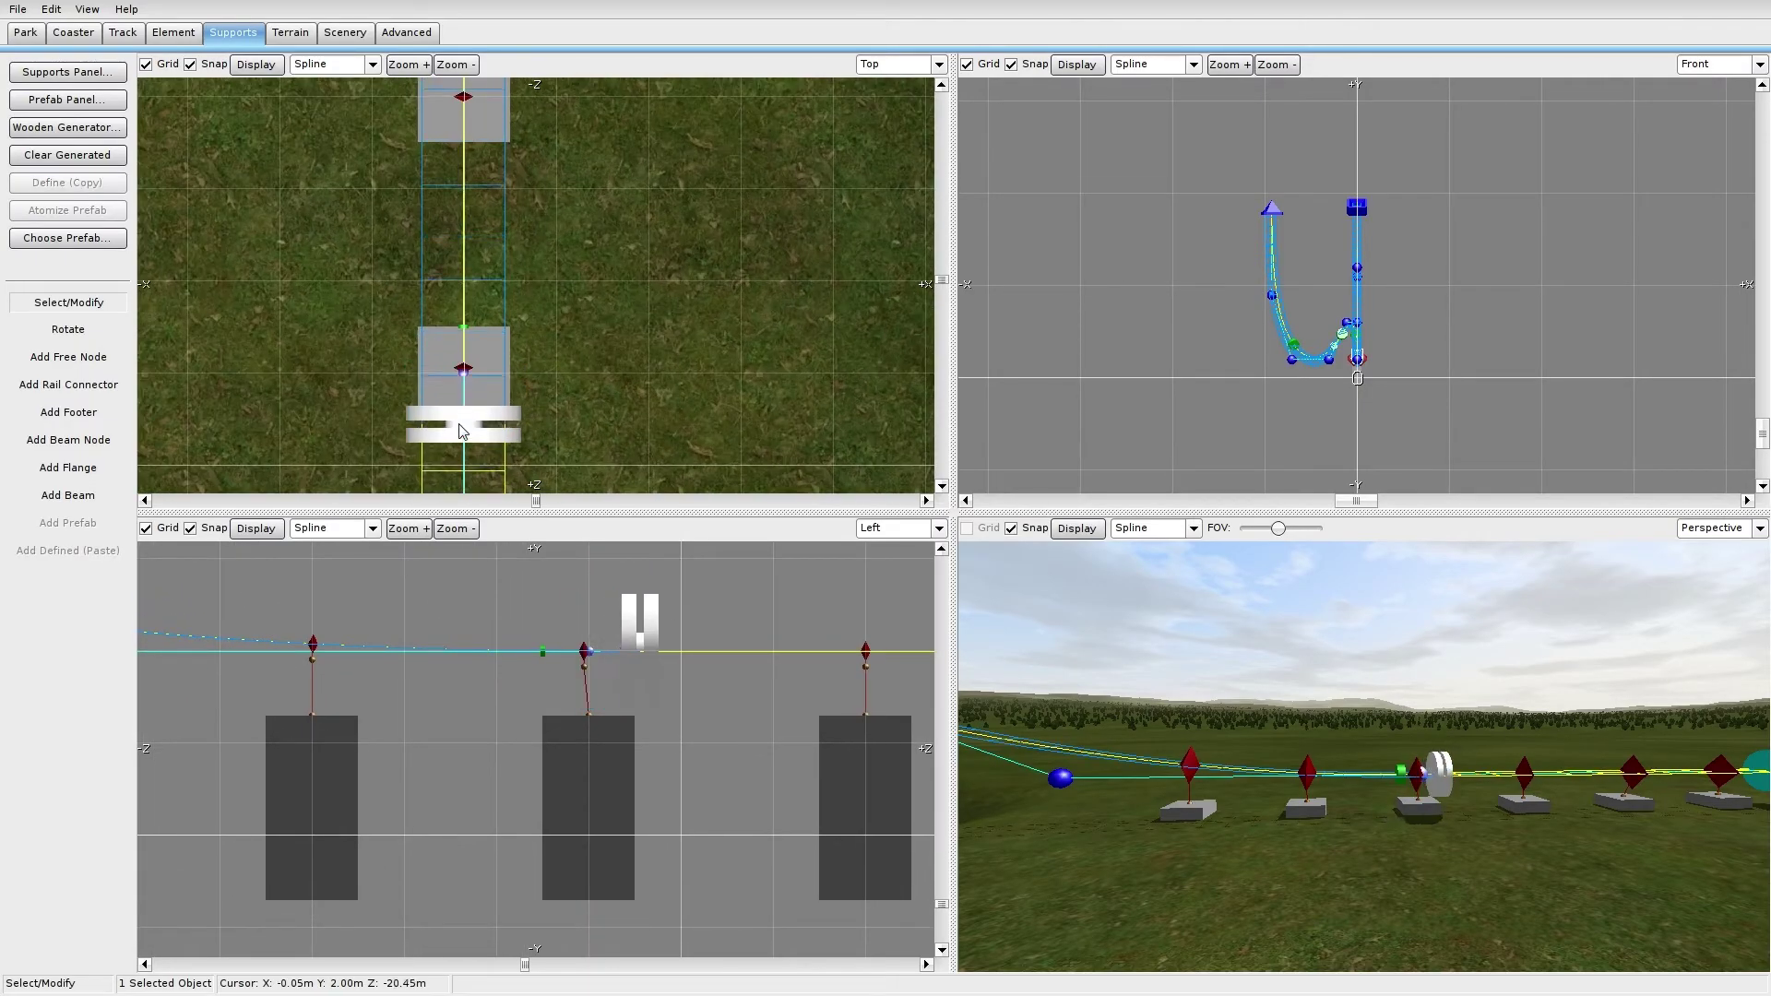
pyautogui.click(584, 655)
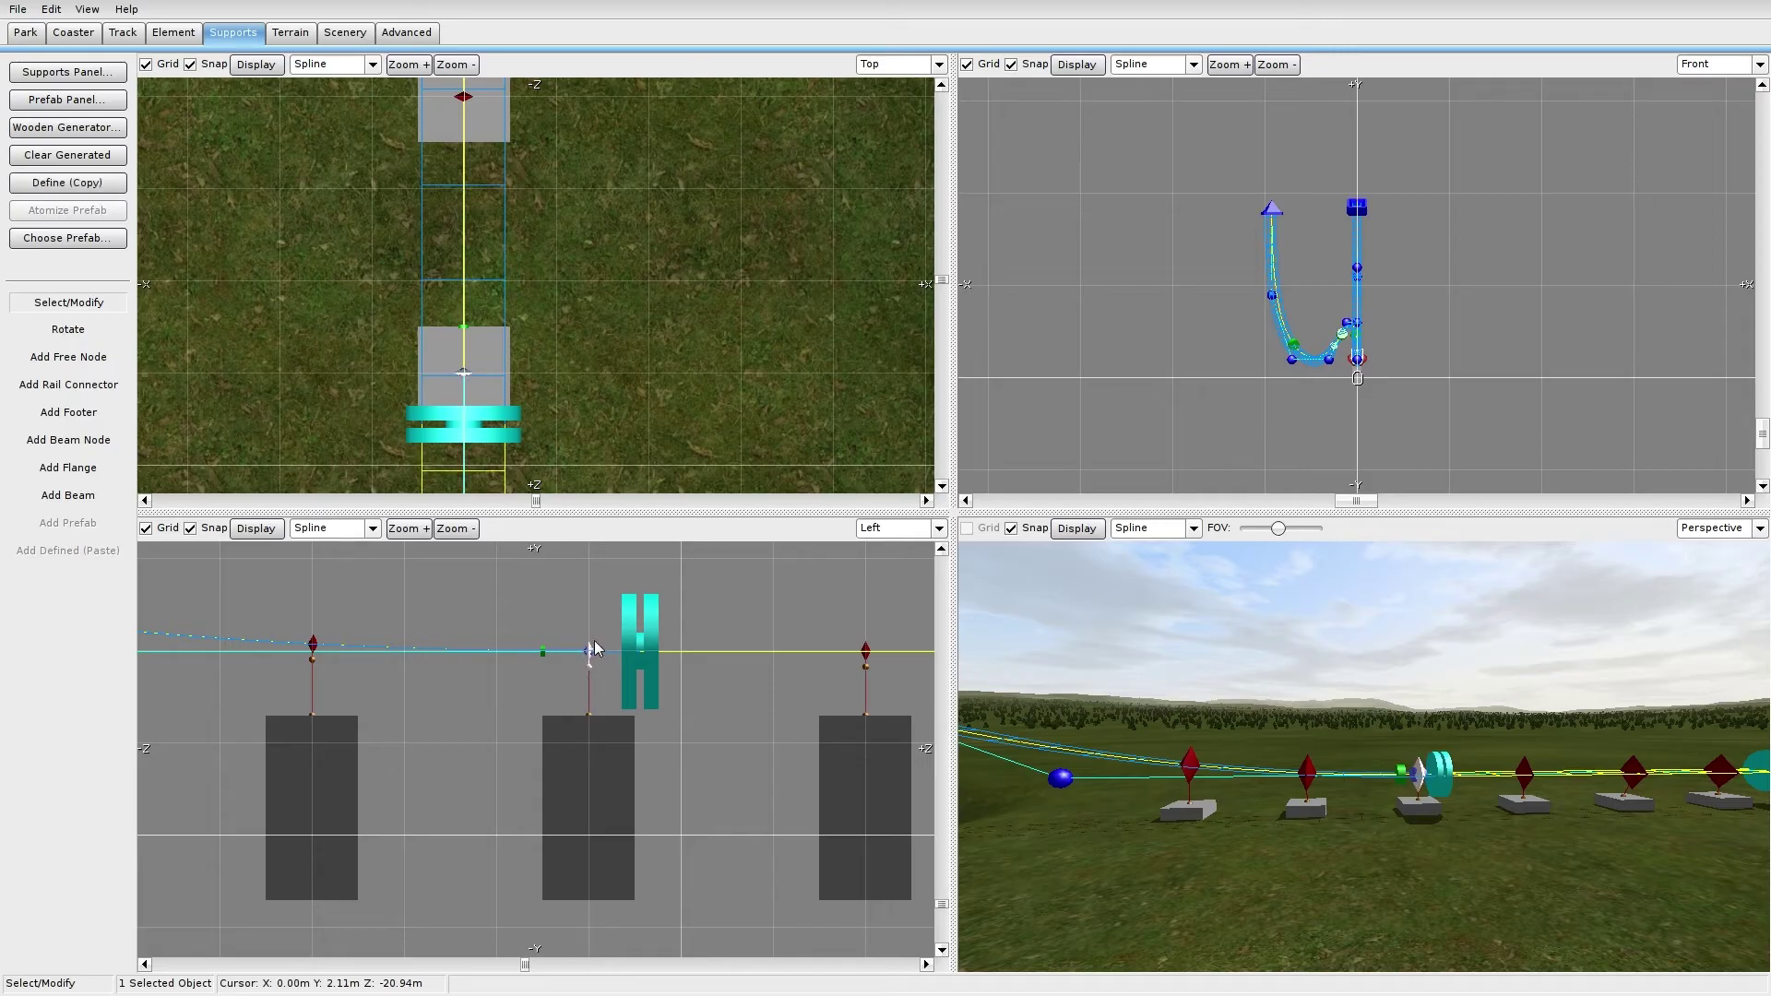
pyautogui.moveTo(640, 645); pyautogui.dragTo(600, 646)
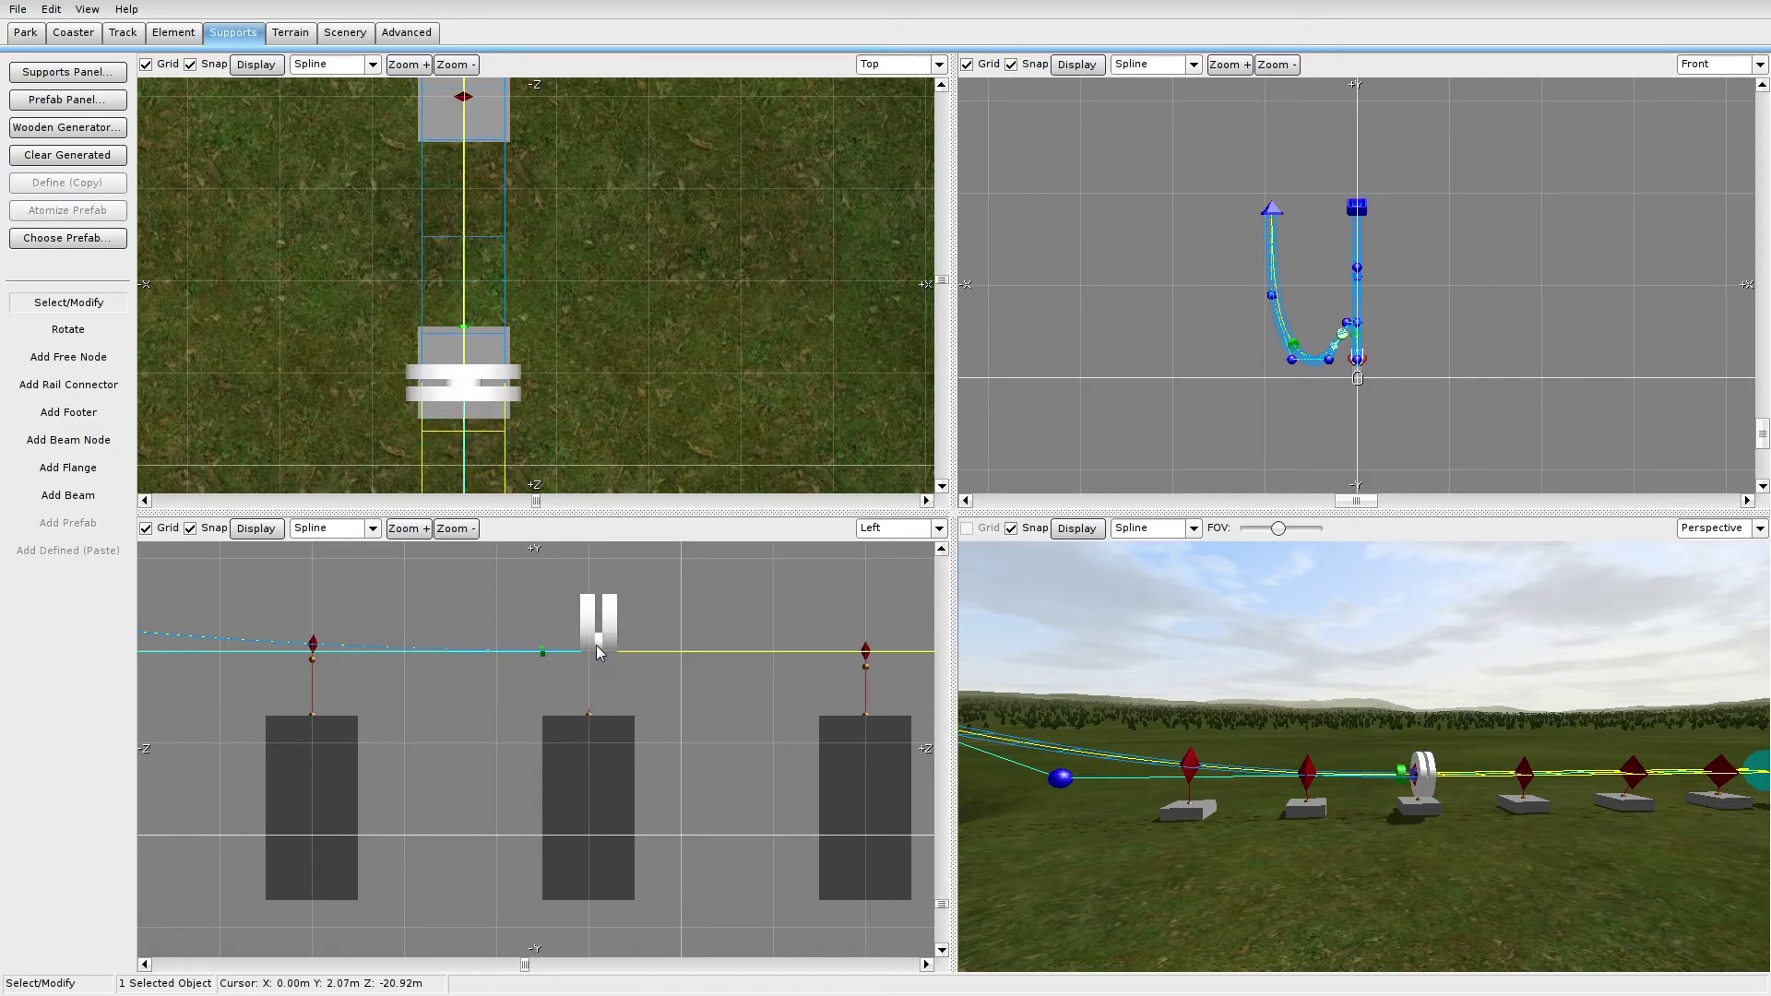
# Step: Slide the rail connector of the slanted fifth support along the track until its beam stands vertically over the footer
pyautogui.click(700, 562)
pyautogui.scroll(-2, 710, 672)
pyautogui.moveTo(700, 652); pyautogui.dragTo(351, 622, button='right')
pyautogui.moveTo(640, 655); pyautogui.dragTo(623, 657)
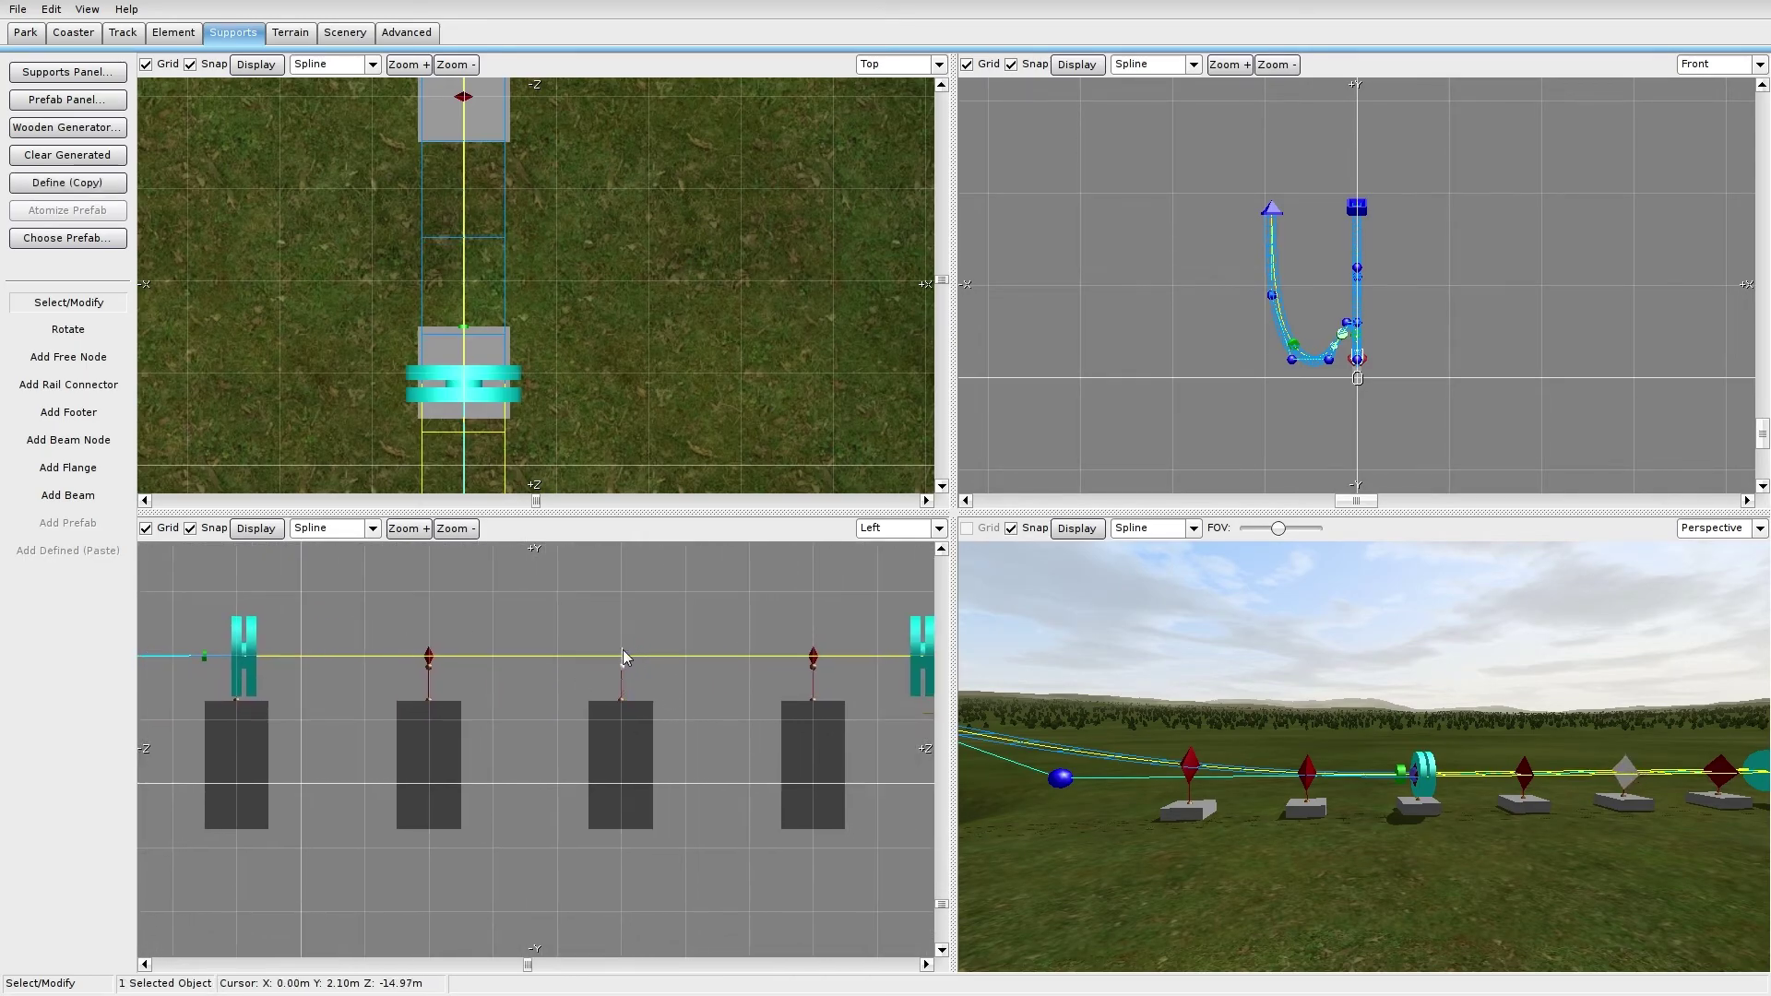
pyautogui.click(722, 594)
# Step: Start adding a footer beneath the track's slope beyond the first support, on the side facing the pond
pyautogui.moveTo(722, 595); pyautogui.dragTo(573, 598, button='right')
pyautogui.scroll(-3, 474, 628)
pyautogui.moveTo(474, 628); pyautogui.dragTo(810, 605, button='right')
pyautogui.scroll(4, 801, 637)
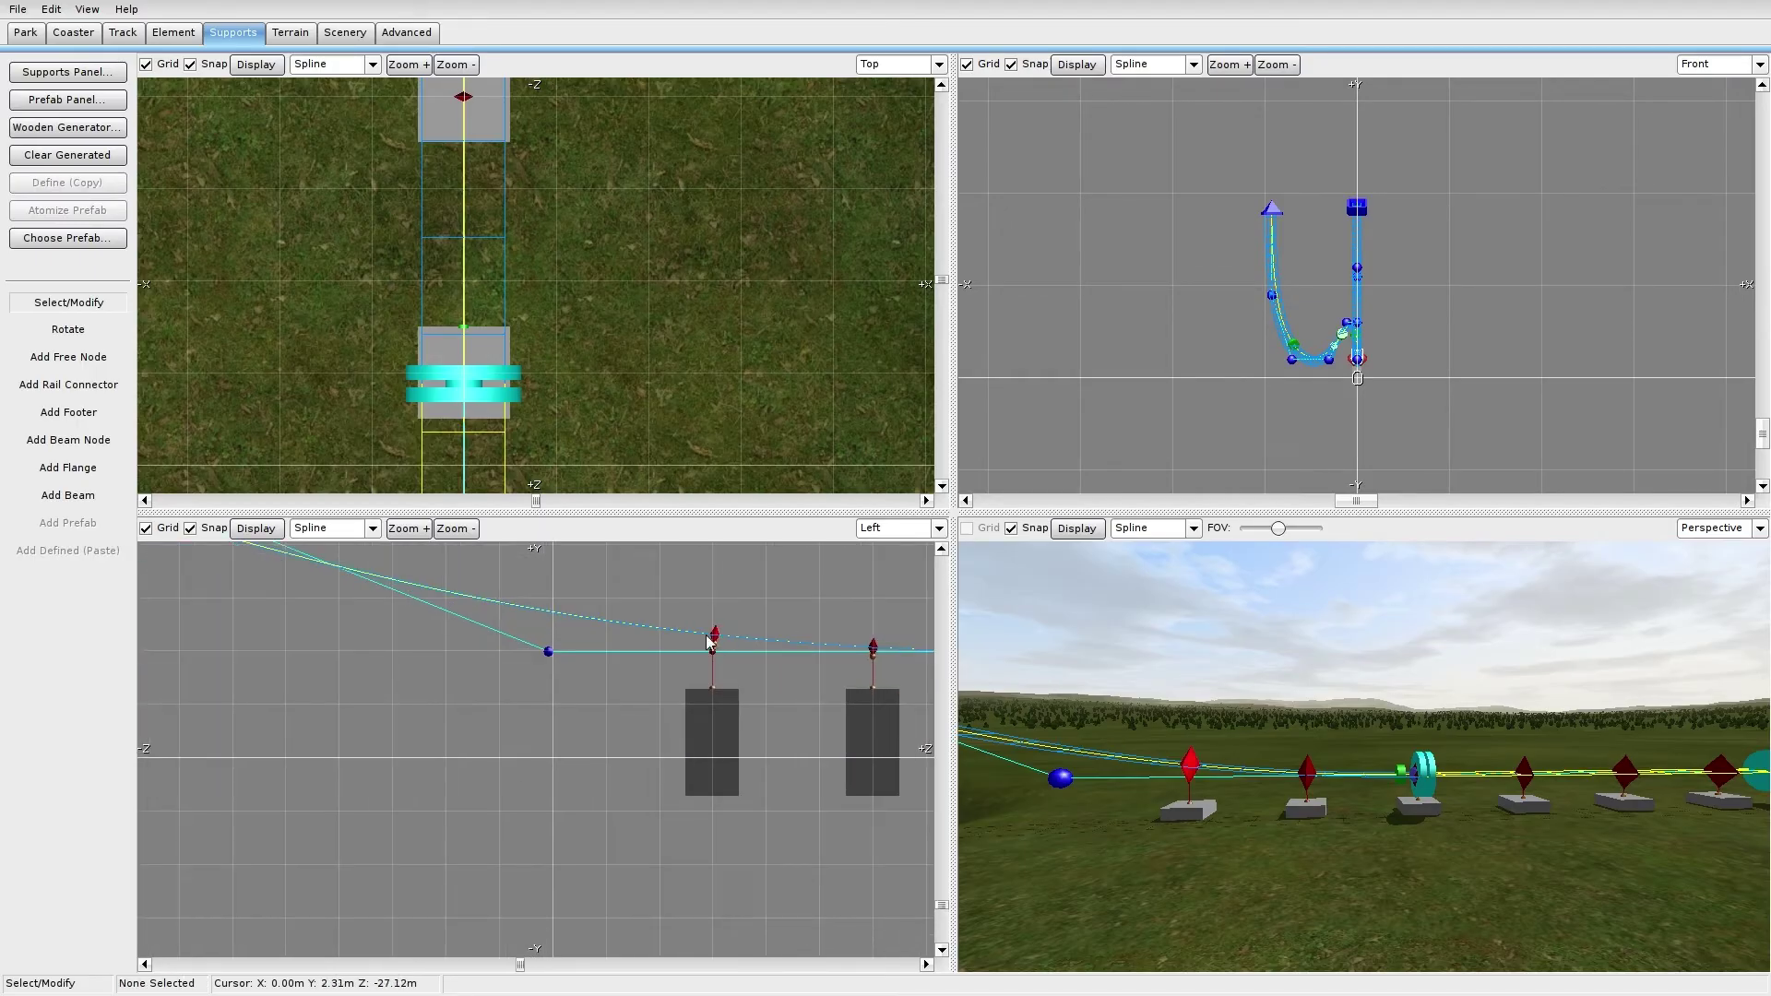
pyautogui.moveTo(1430, 862); pyautogui.dragTo(1127, 834, button='right')
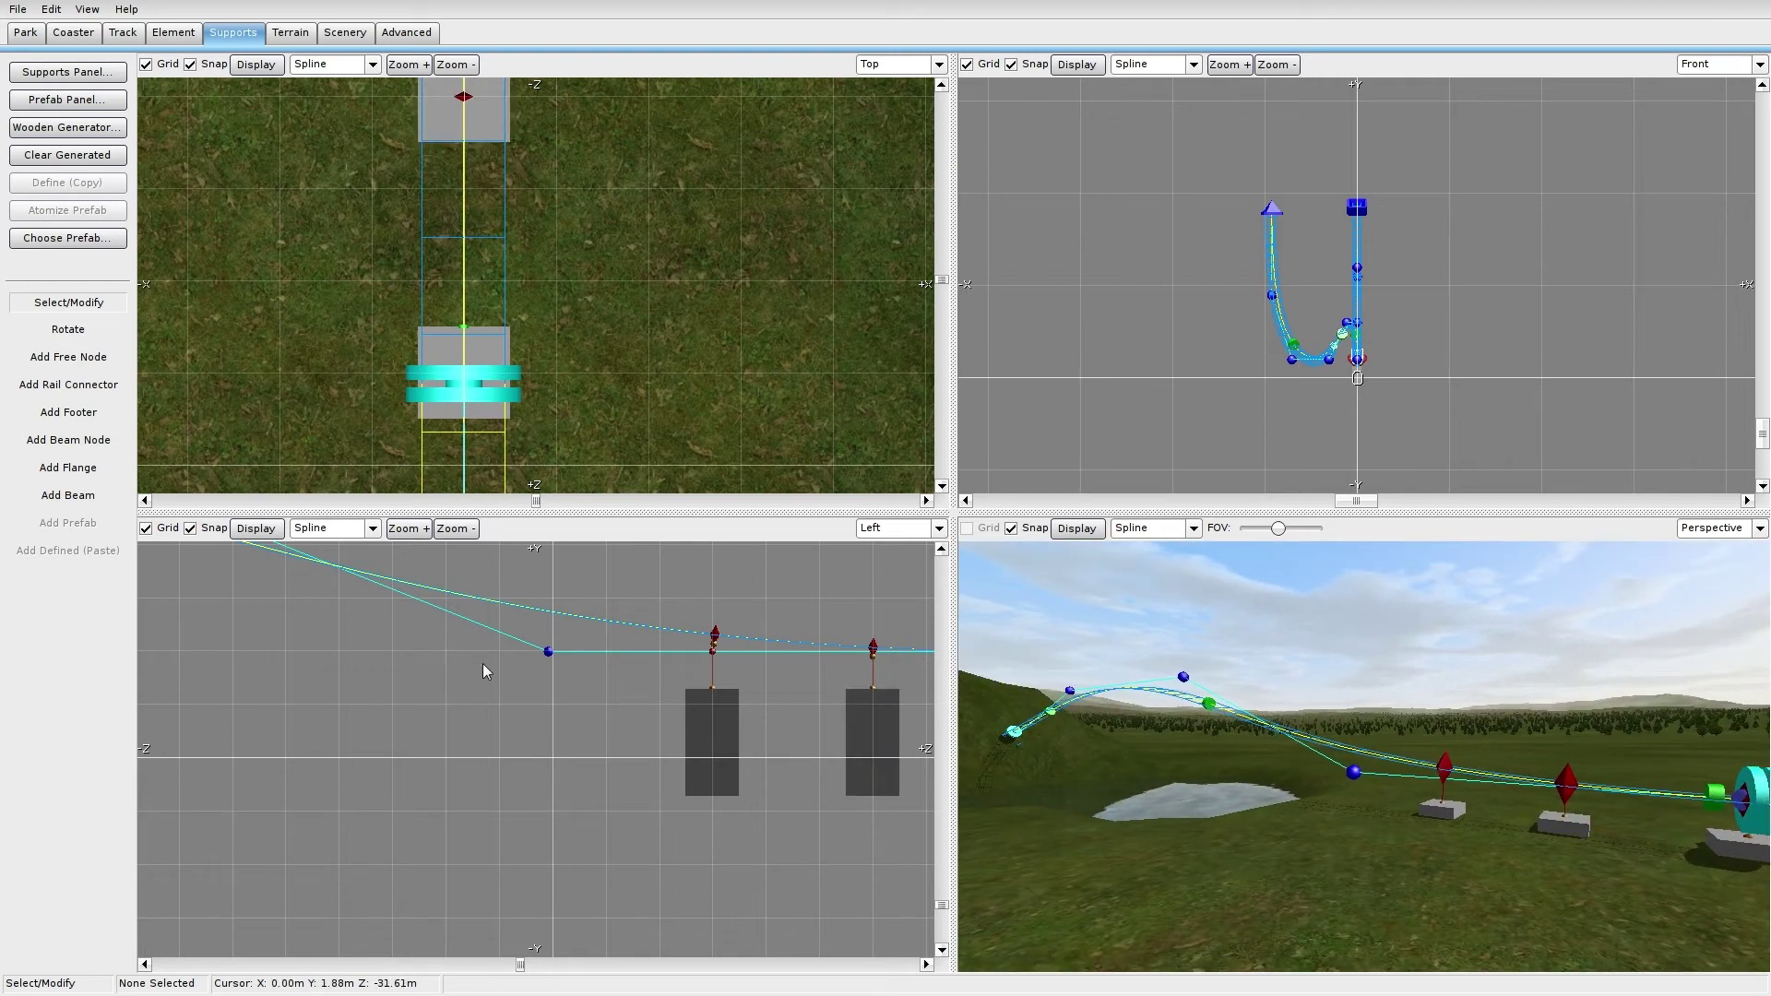
pyautogui.scroll(-3, 623, 699)
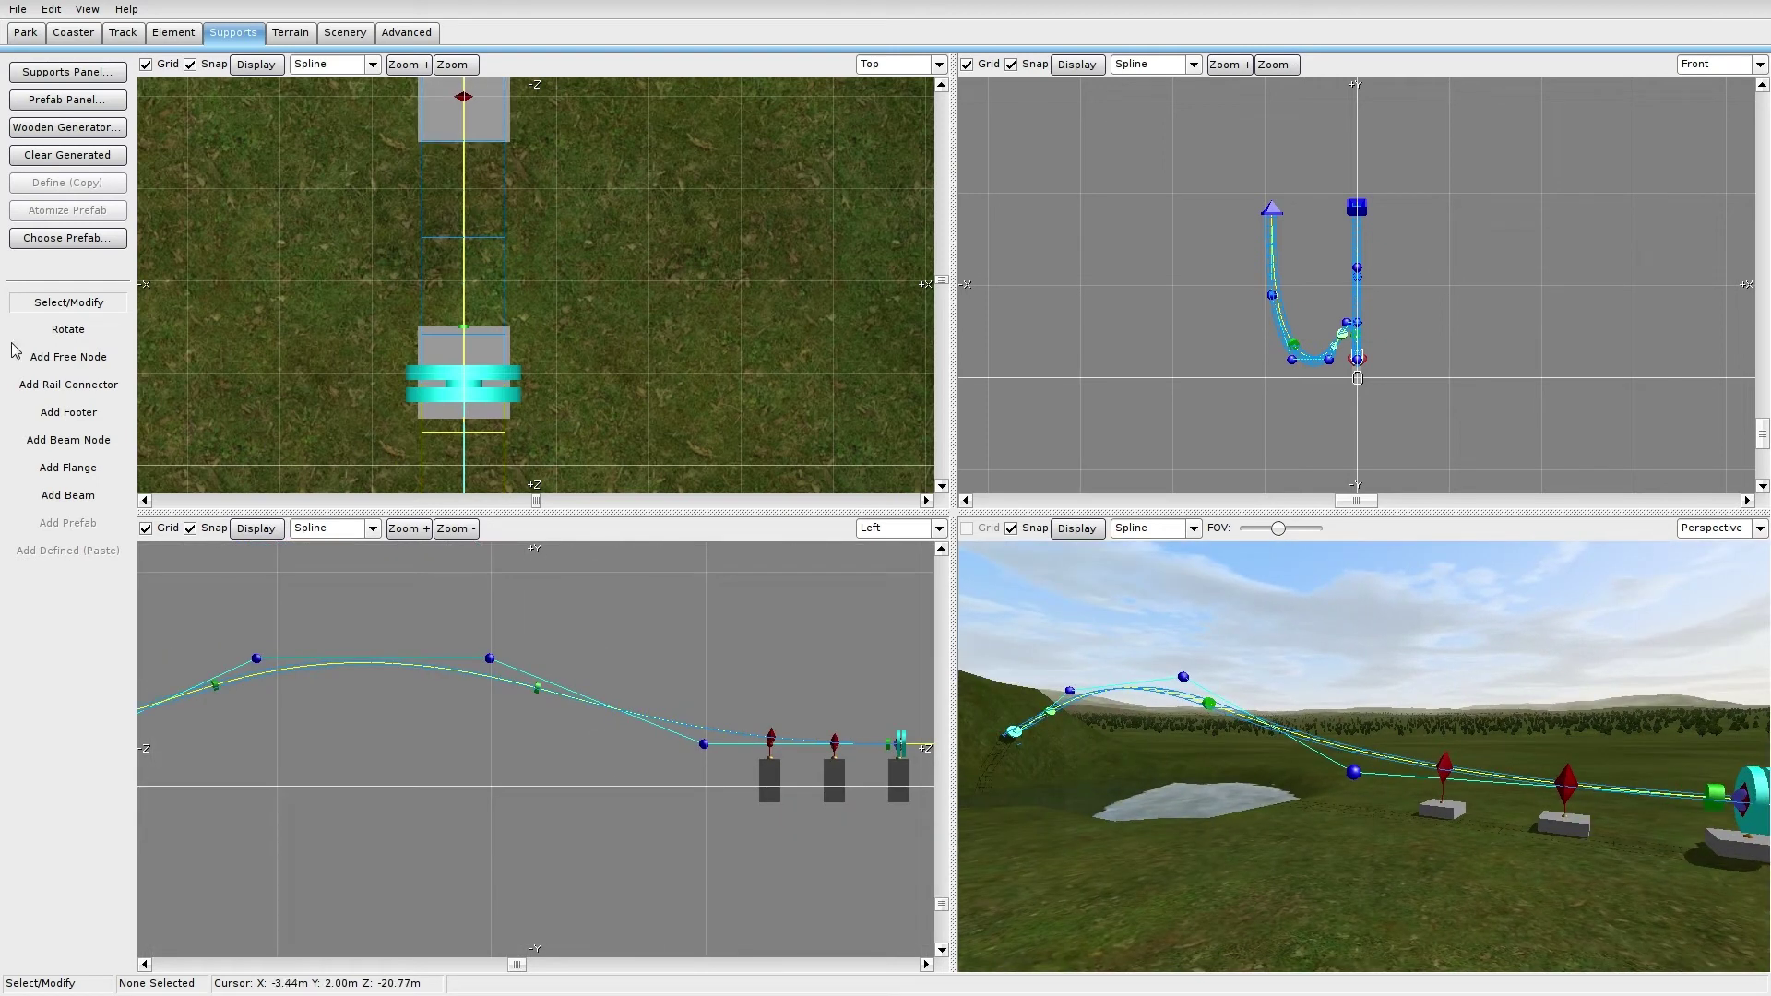
pyautogui.click(68, 413)
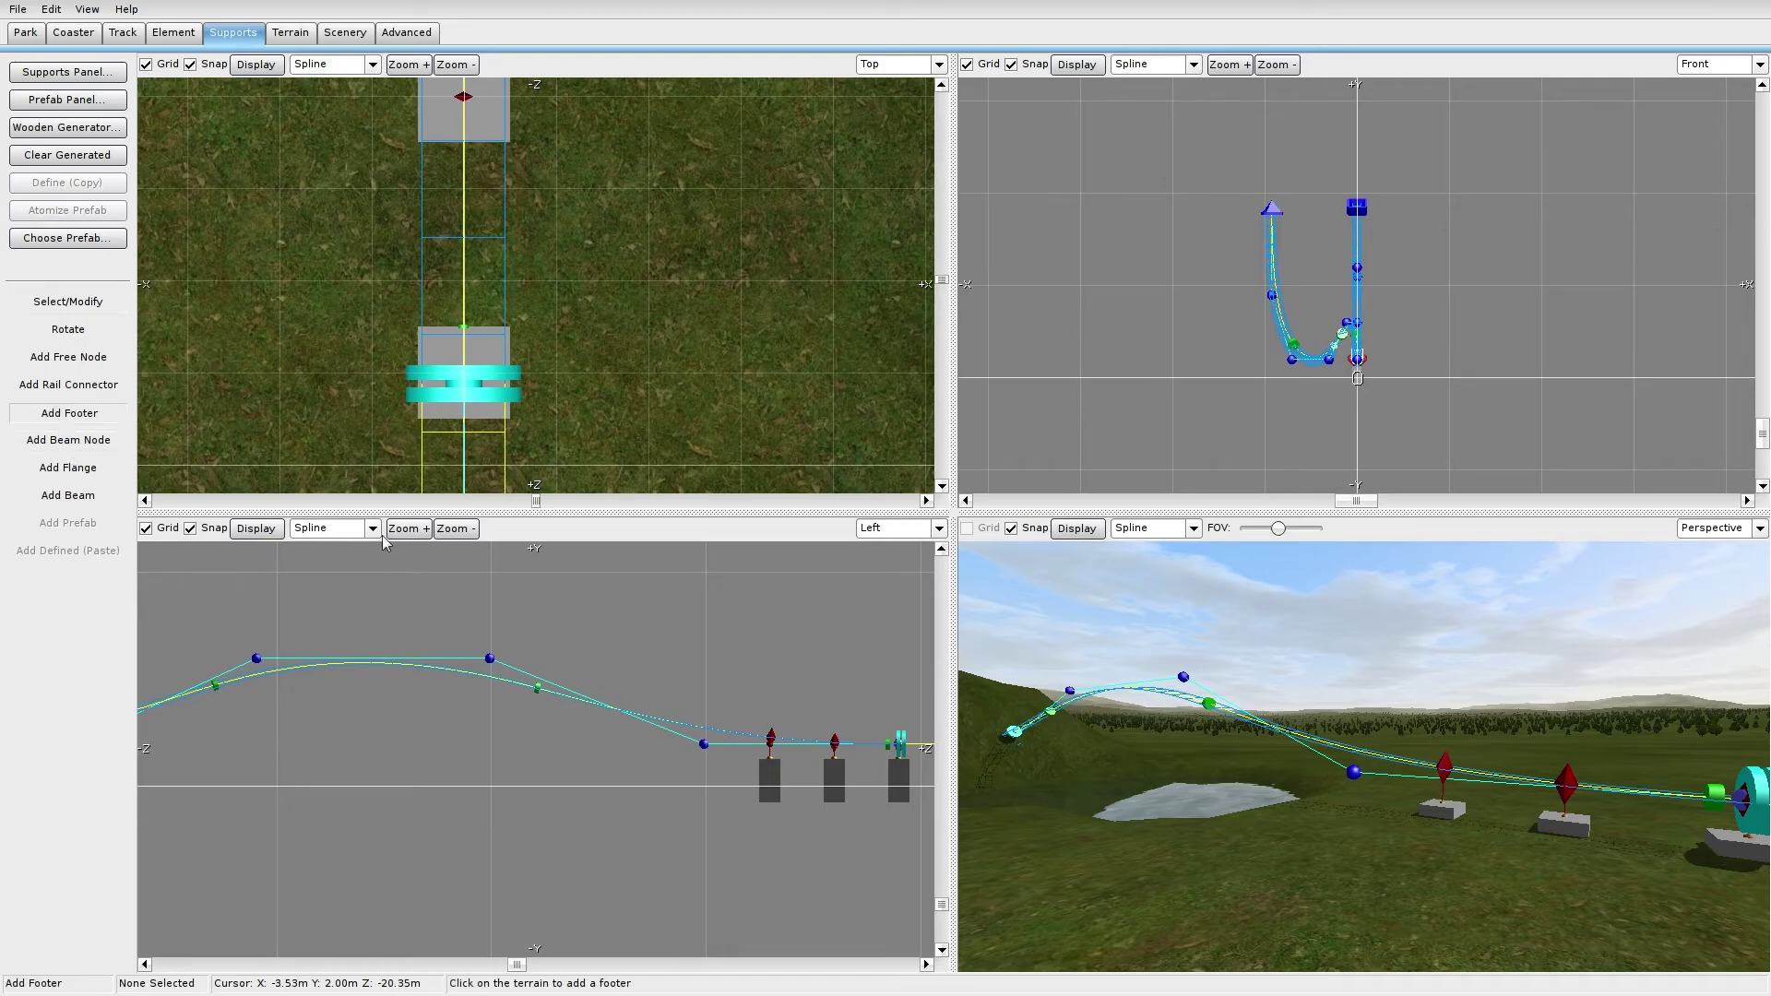
pyautogui.scroll(3, 596, 711)
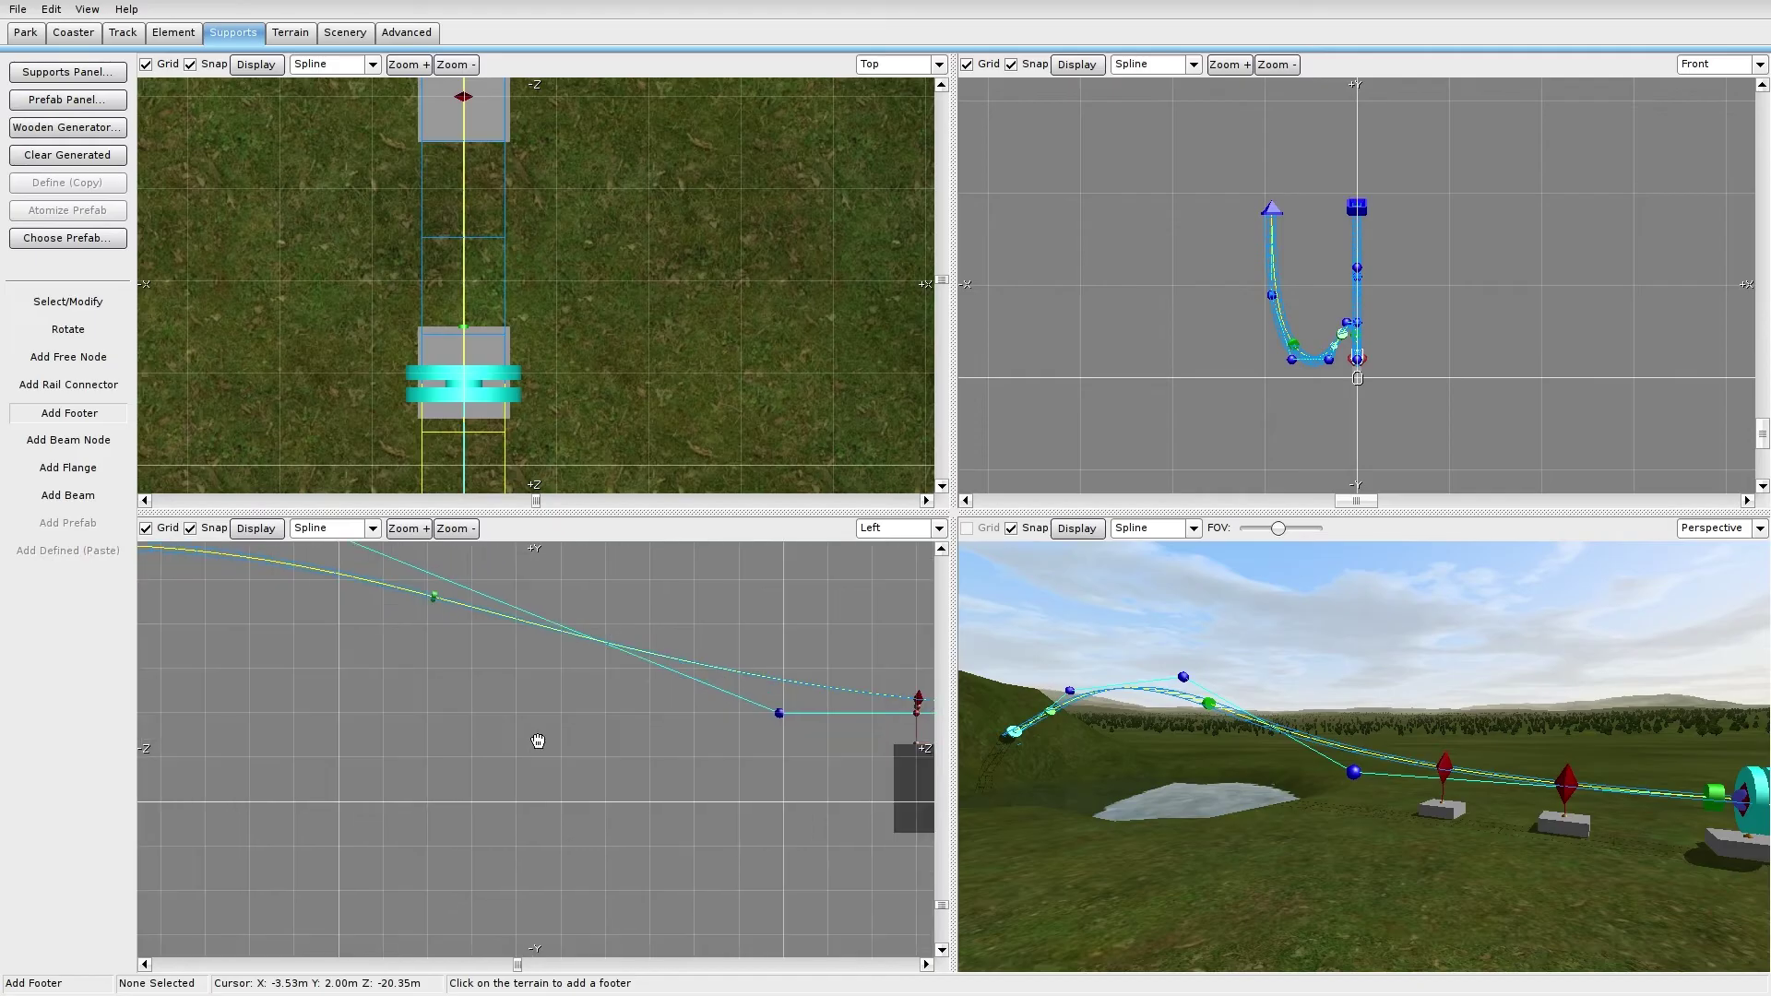
# Step: Add five footers on the terrain along the track in the side view, from the approach of the hill to the pond
pyautogui.click(746, 750)
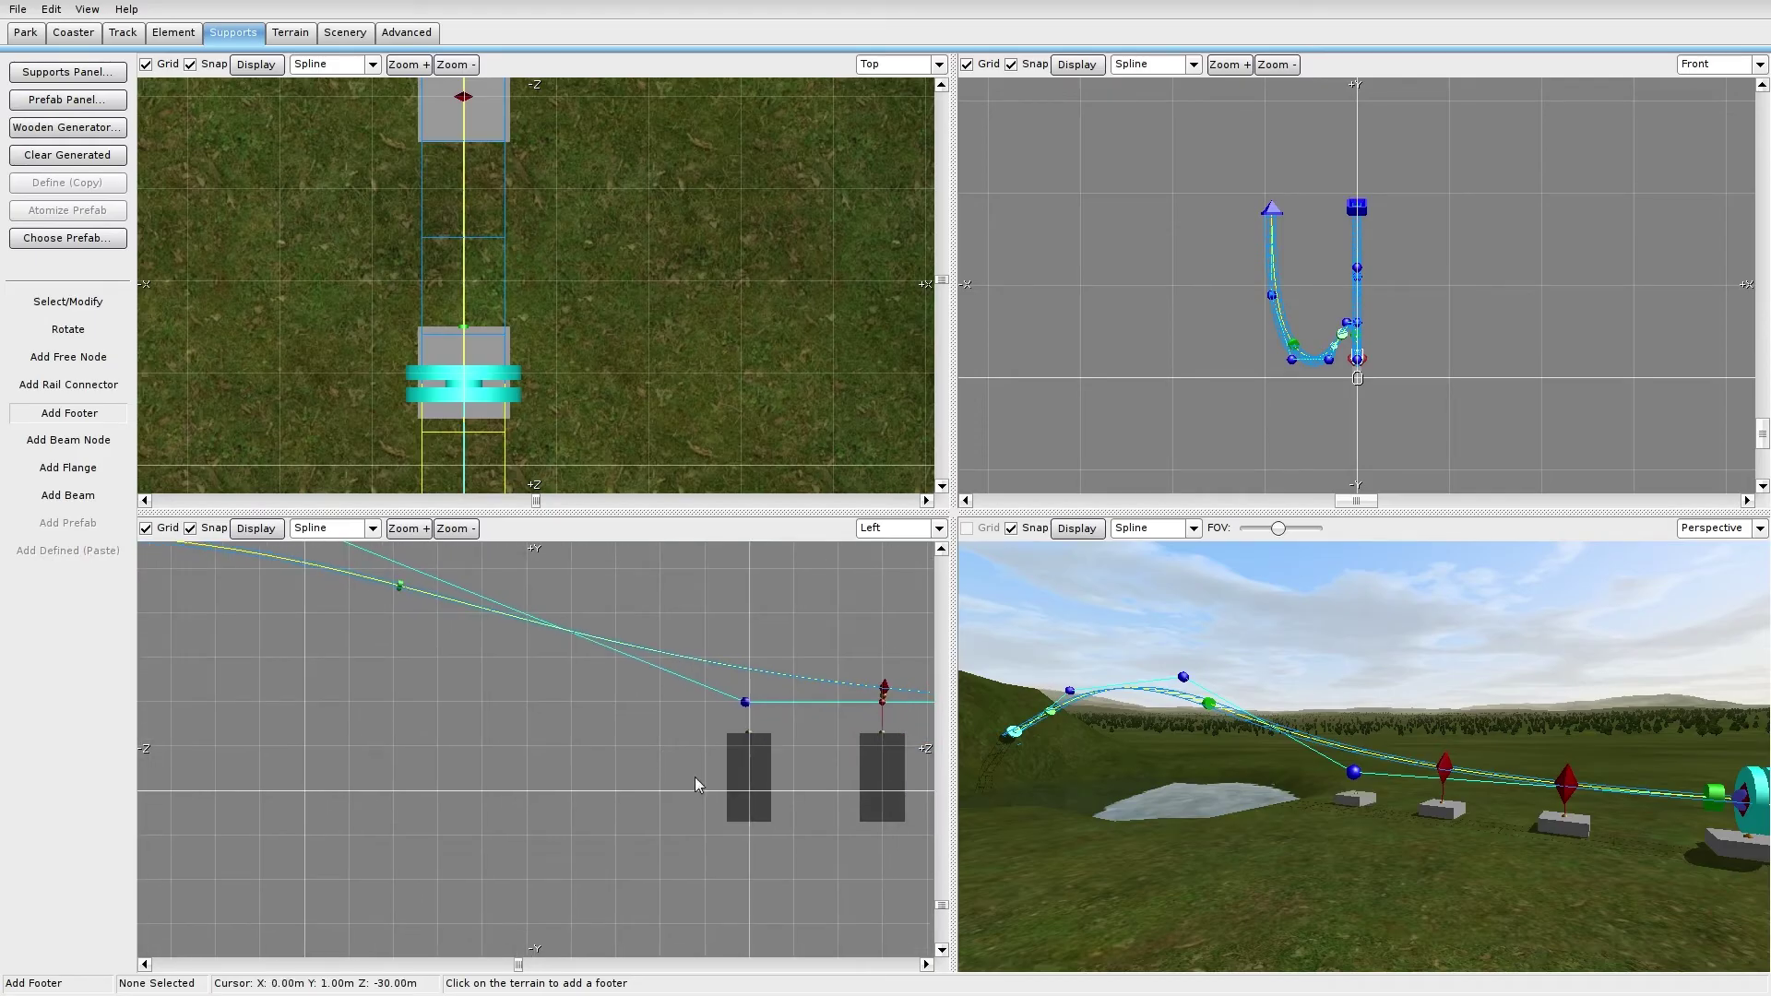
pyautogui.click(477, 773)
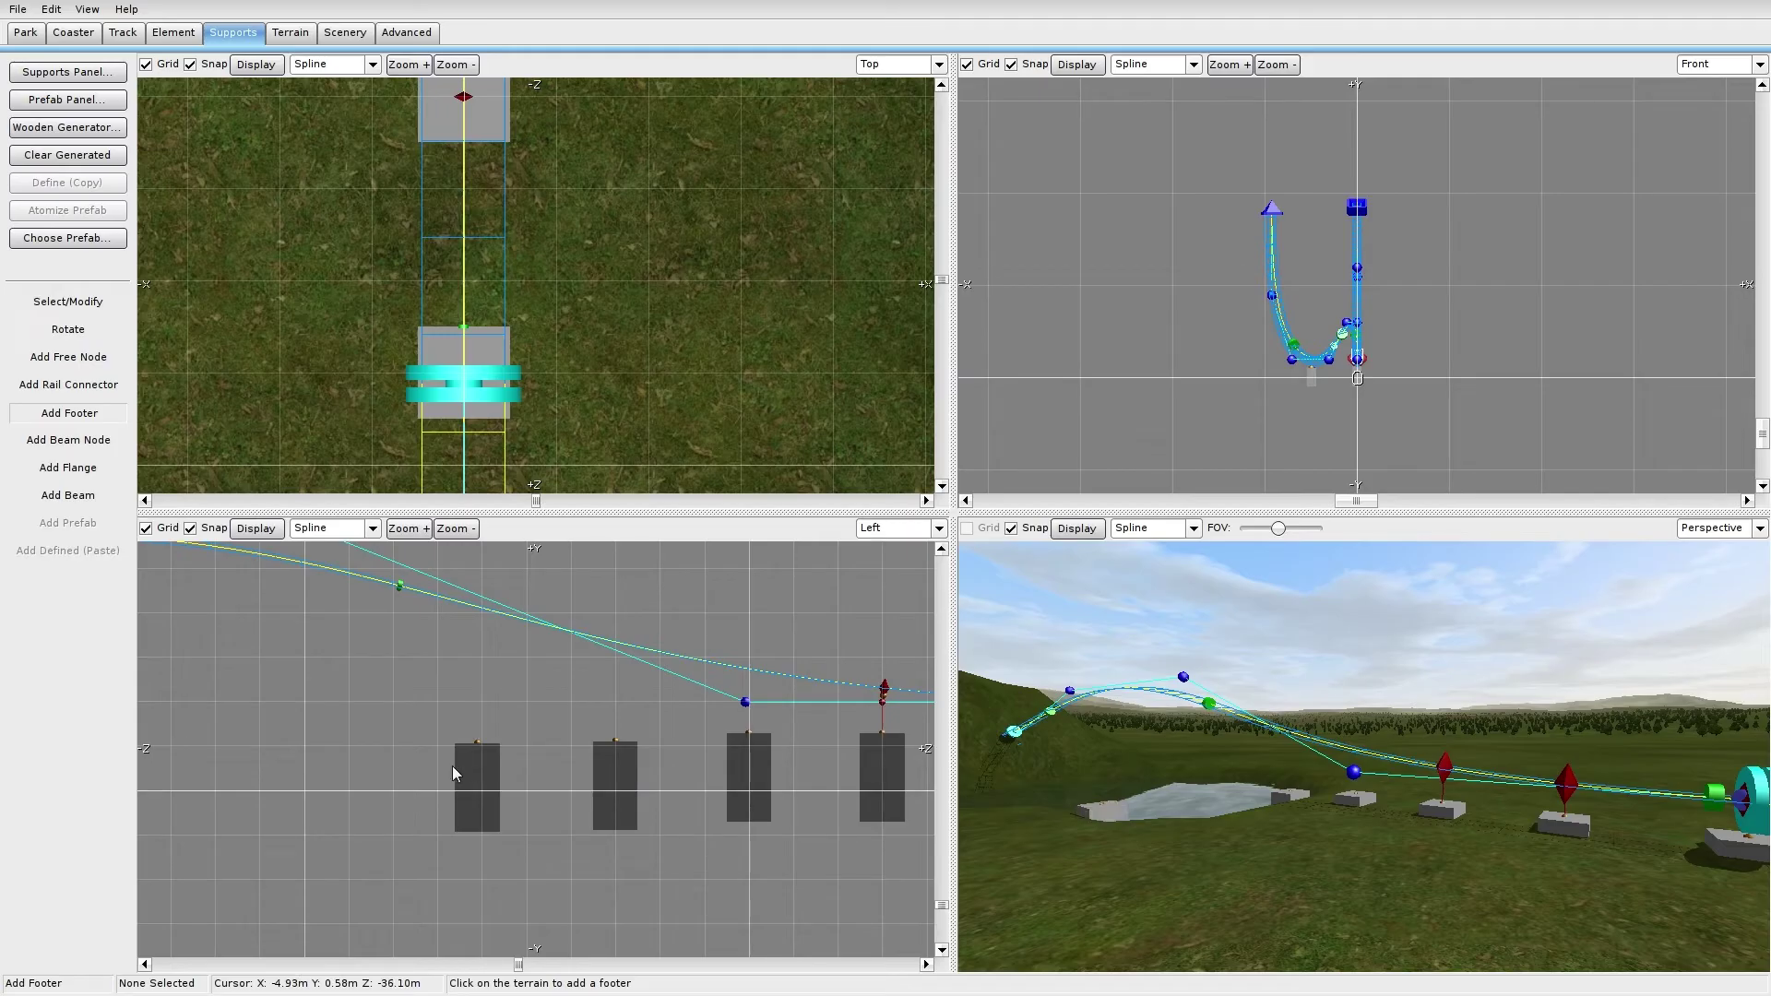
pyautogui.click(350, 783)
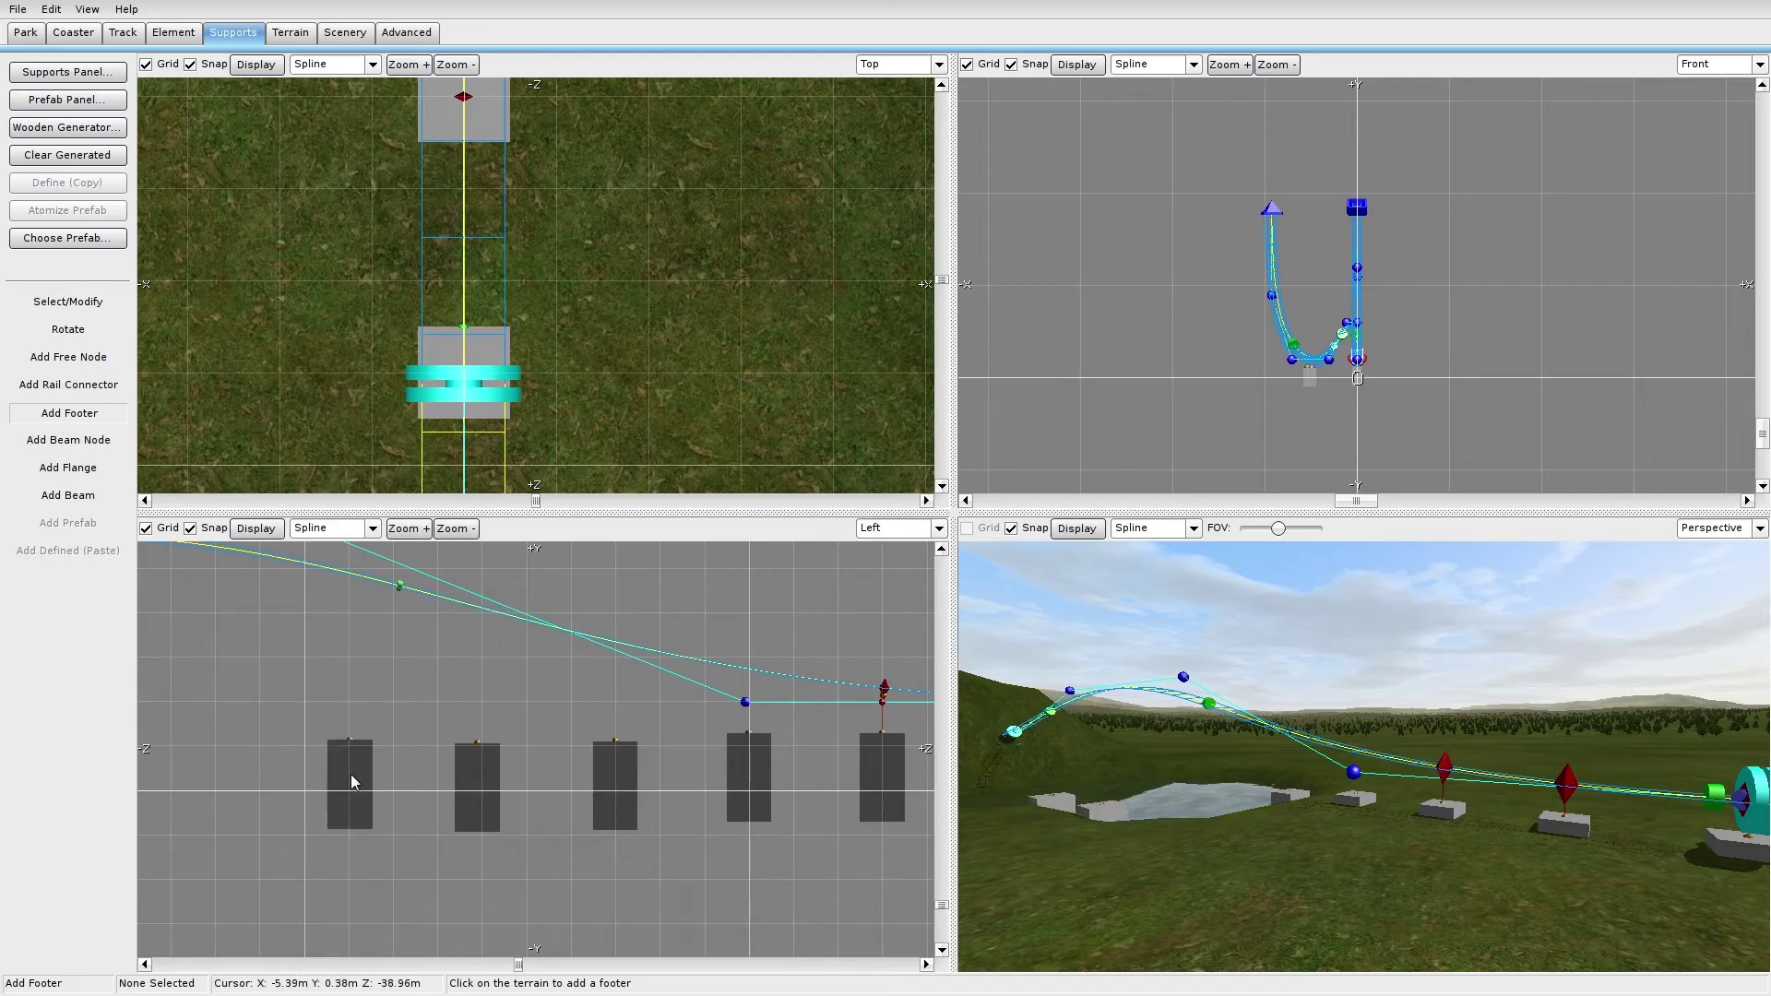
pyautogui.click(217, 771)
pyautogui.moveTo(235, 777); pyautogui.dragTo(379, 781, button='right')
pyautogui.scroll(-3, 655, 784)
pyautogui.press('Escape')
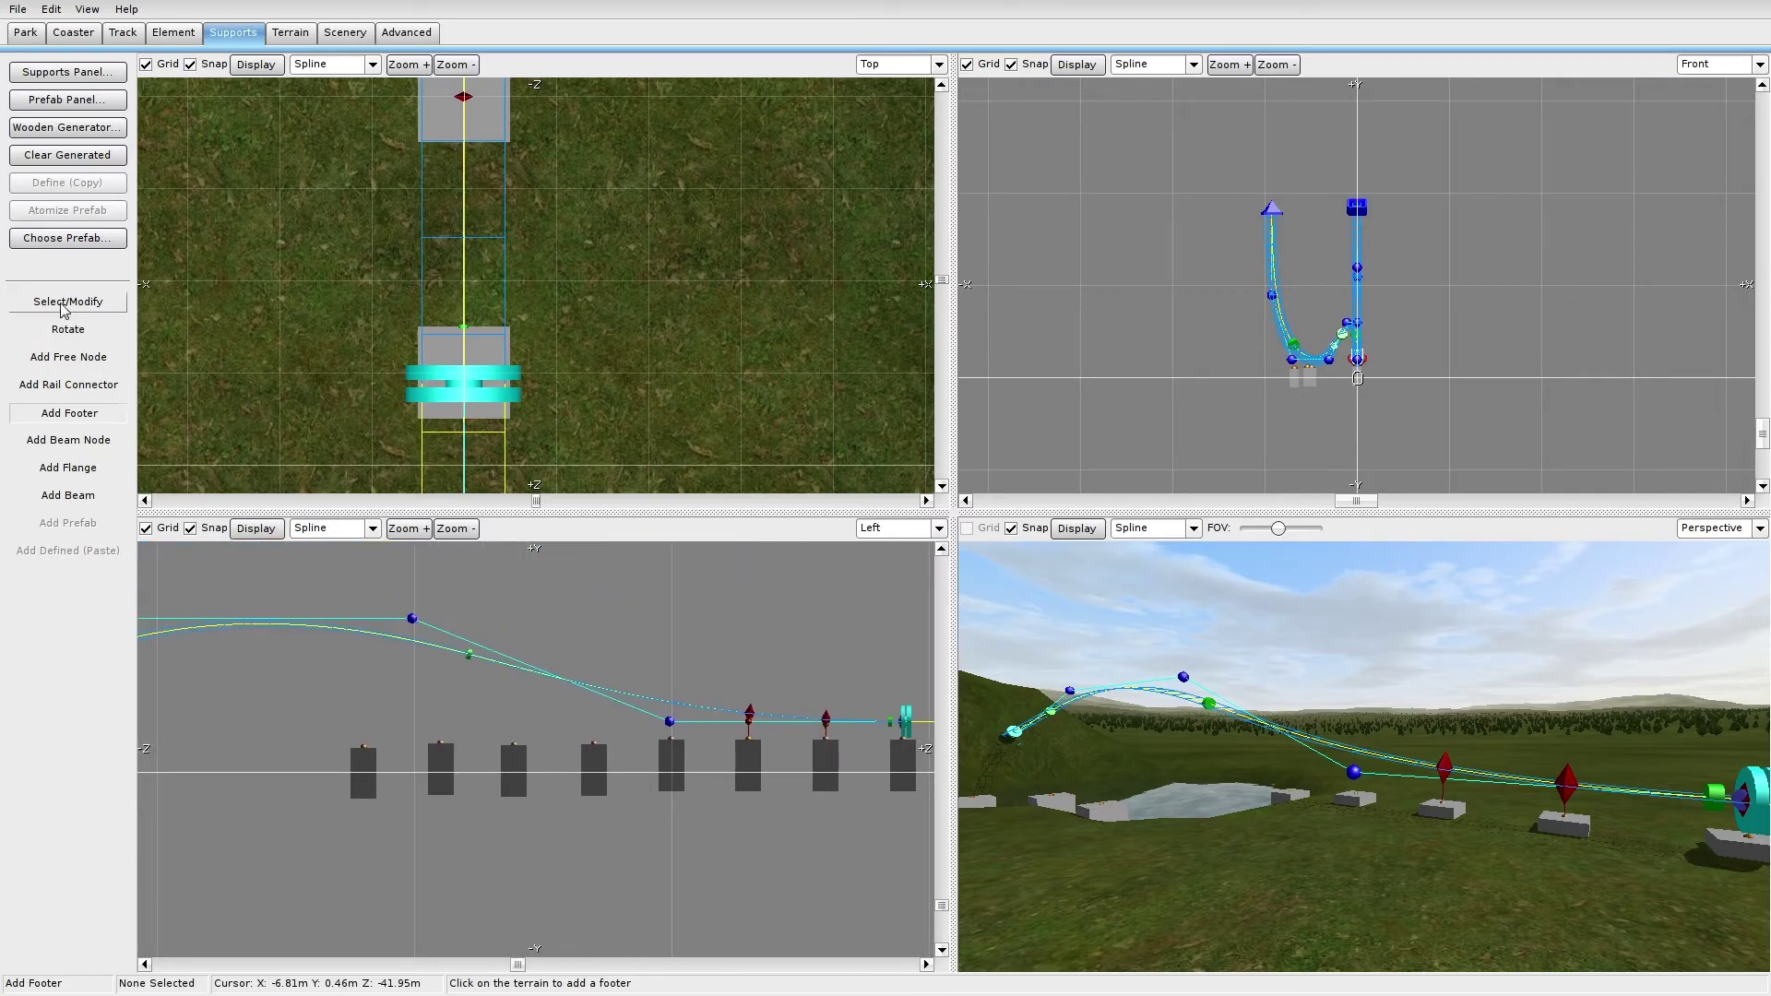
# Step: Adjust the new footers' positions along the track in the side view so they are evenly spaced
pyautogui.click(368, 749)
pyautogui.rightClick(371, 751)
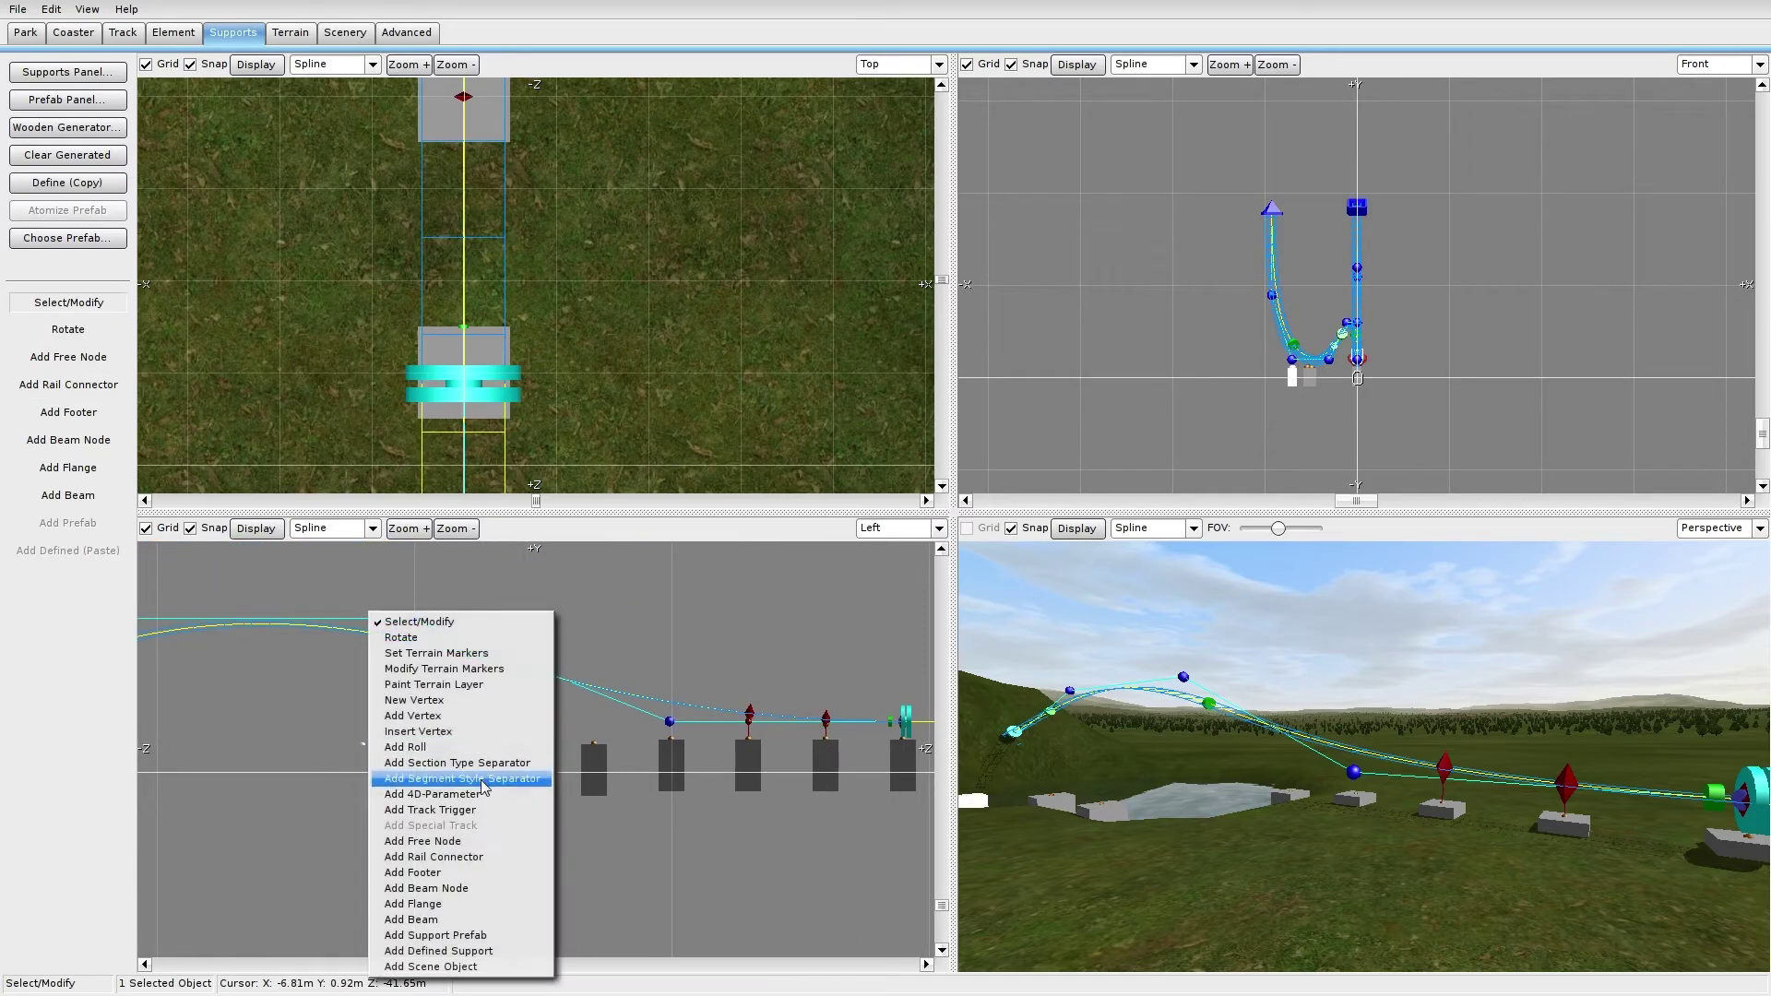
pyautogui.click(483, 782)
pyautogui.moveTo(447, 749); pyautogui.dragTo(600, 764)
pyautogui.click(671, 762)
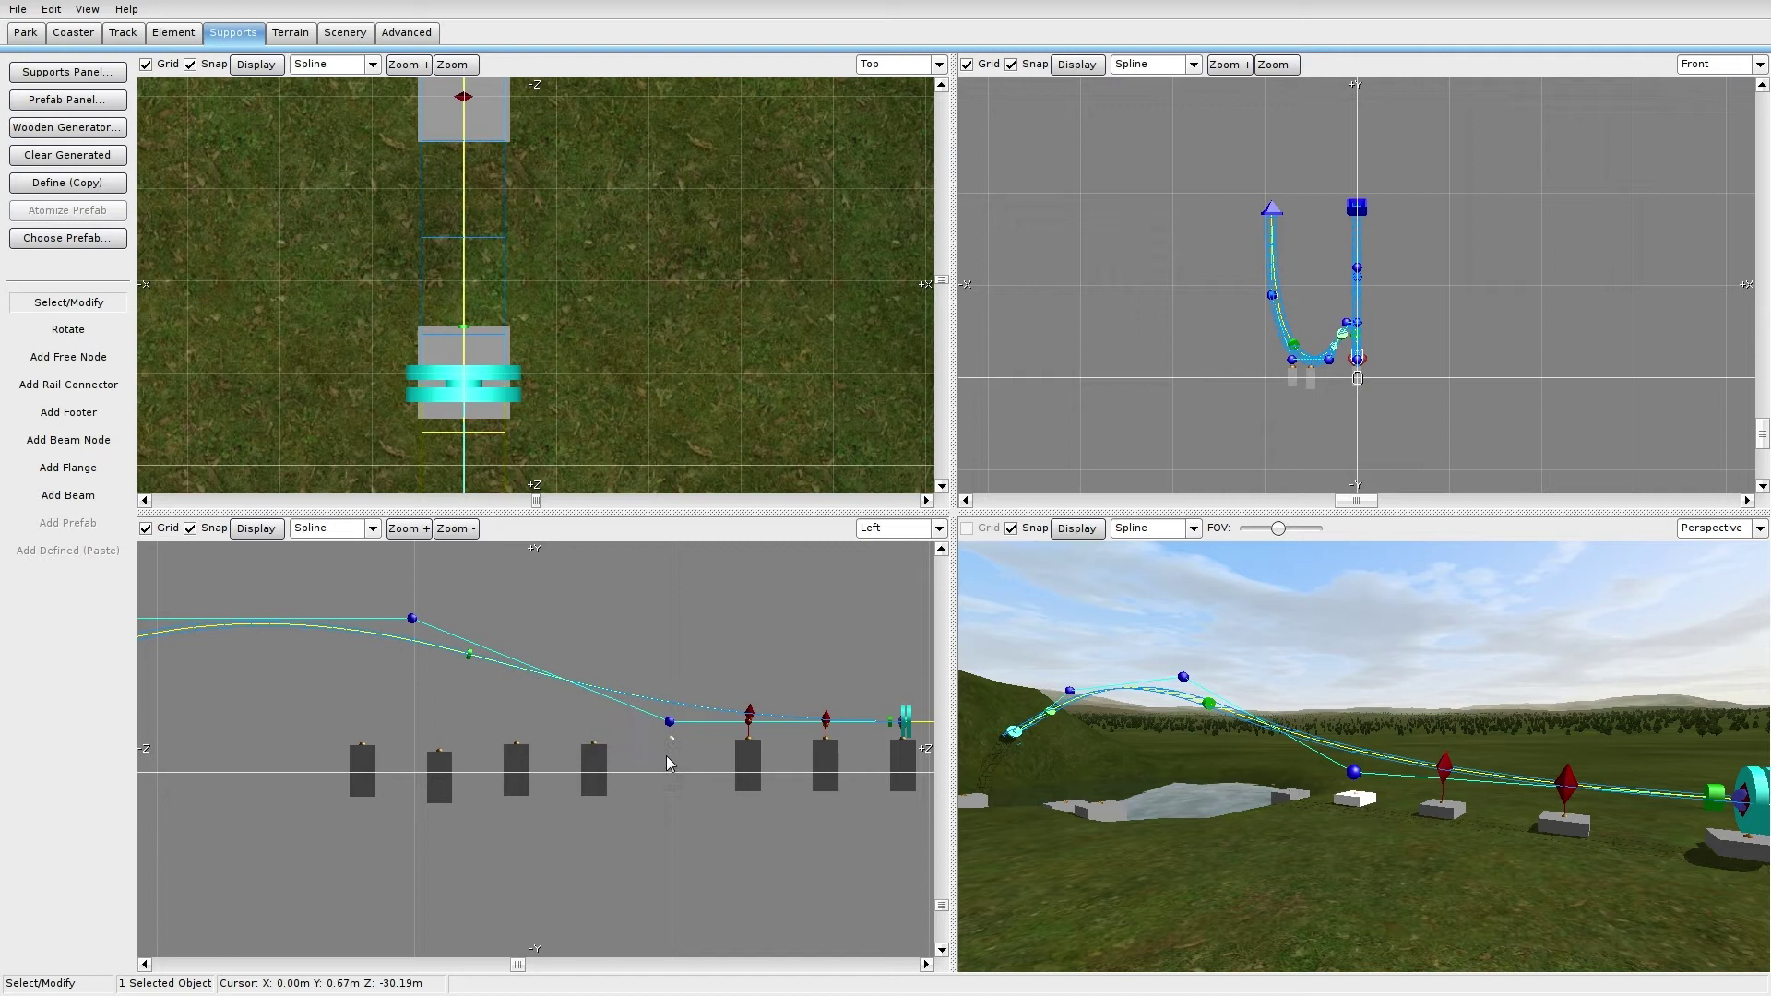
# Step: Move the three off-track footers sideways in the top view, lining them up under the straight track across the pond
pyautogui.scroll(-2, 637, 377)
pyautogui.moveTo(659, 358); pyautogui.dragTo(644, 761, button='right')
pyautogui.scroll(-5, 586, 303)
pyautogui.moveTo(585, 301); pyautogui.dragTo(618, 605, button='right')
pyautogui.moveTo(614, 334); pyautogui.dragTo(622, 282, button='right')
pyautogui.scroll(-3, 591, 266)
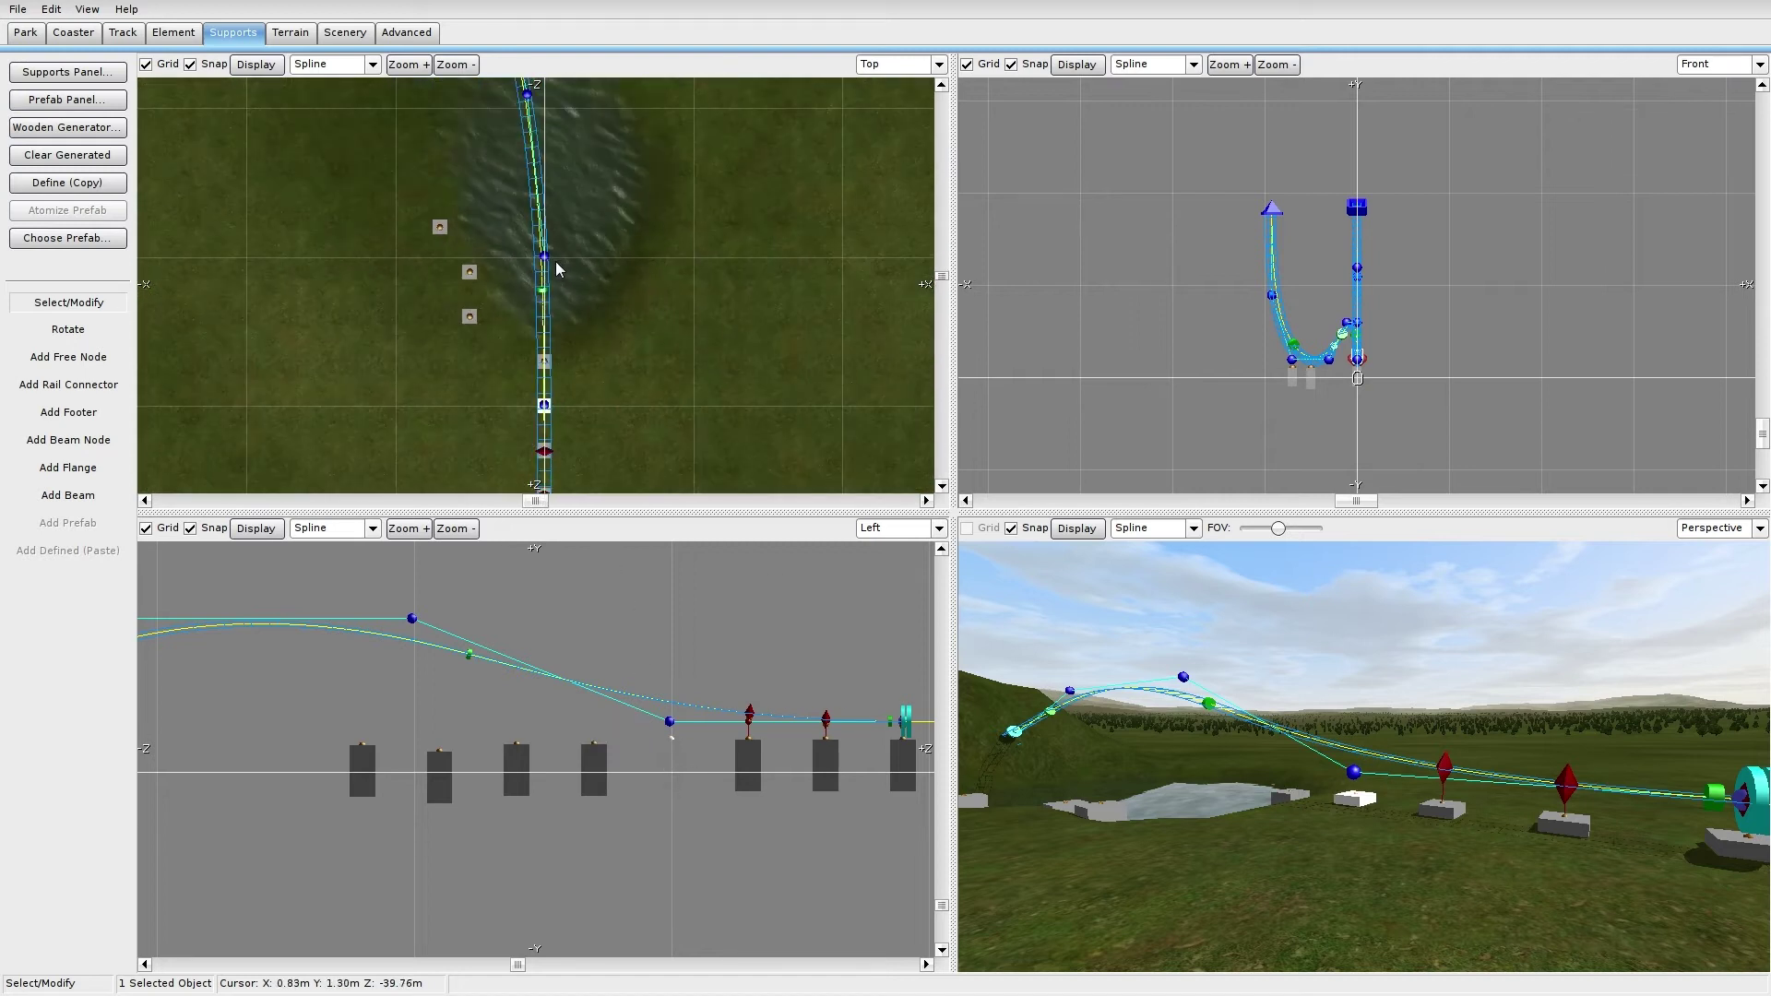
pyautogui.scroll(4, 553, 318)
pyautogui.moveTo(406, 354); pyautogui.dragTo(574, 357)
pyautogui.moveTo(400, 258); pyautogui.dragTo(556, 259)
pyautogui.moveTo(325, 158); pyautogui.dragTo(553, 158)
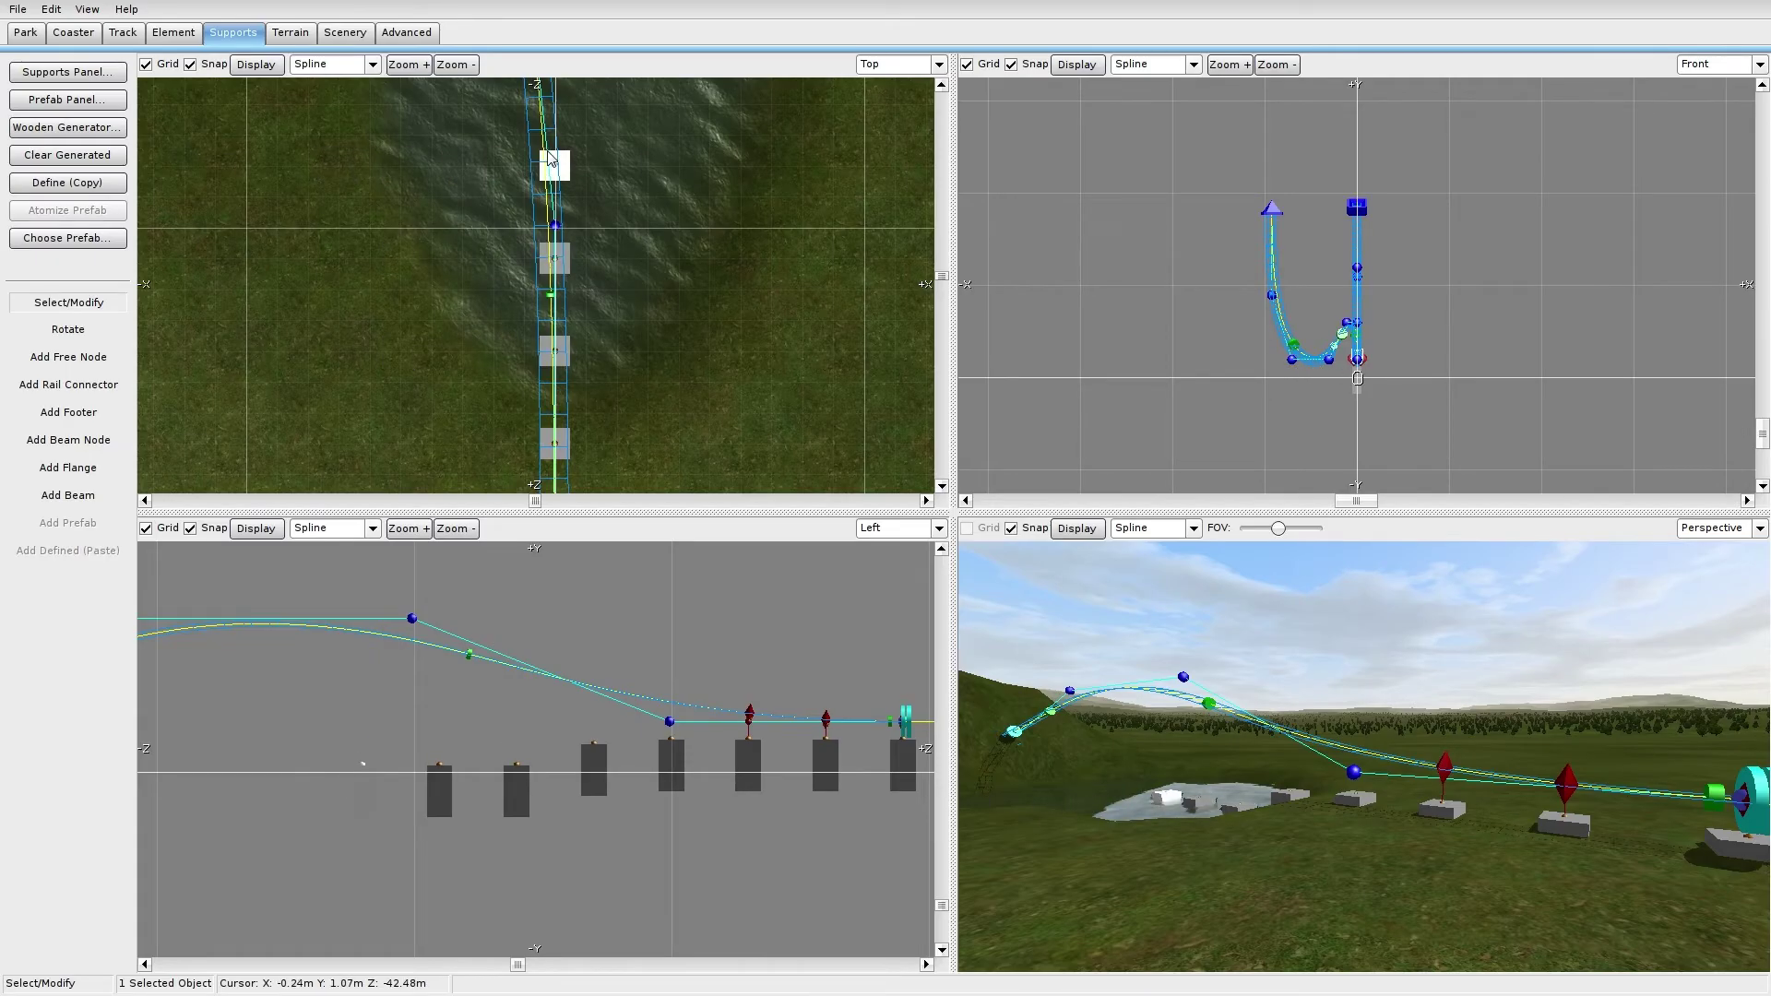
# Step: Set the base style of the farthest footer in the pond to Steel-Round
pyautogui.moveTo(553, 158); pyautogui.dragTo(567, 385, button='right')
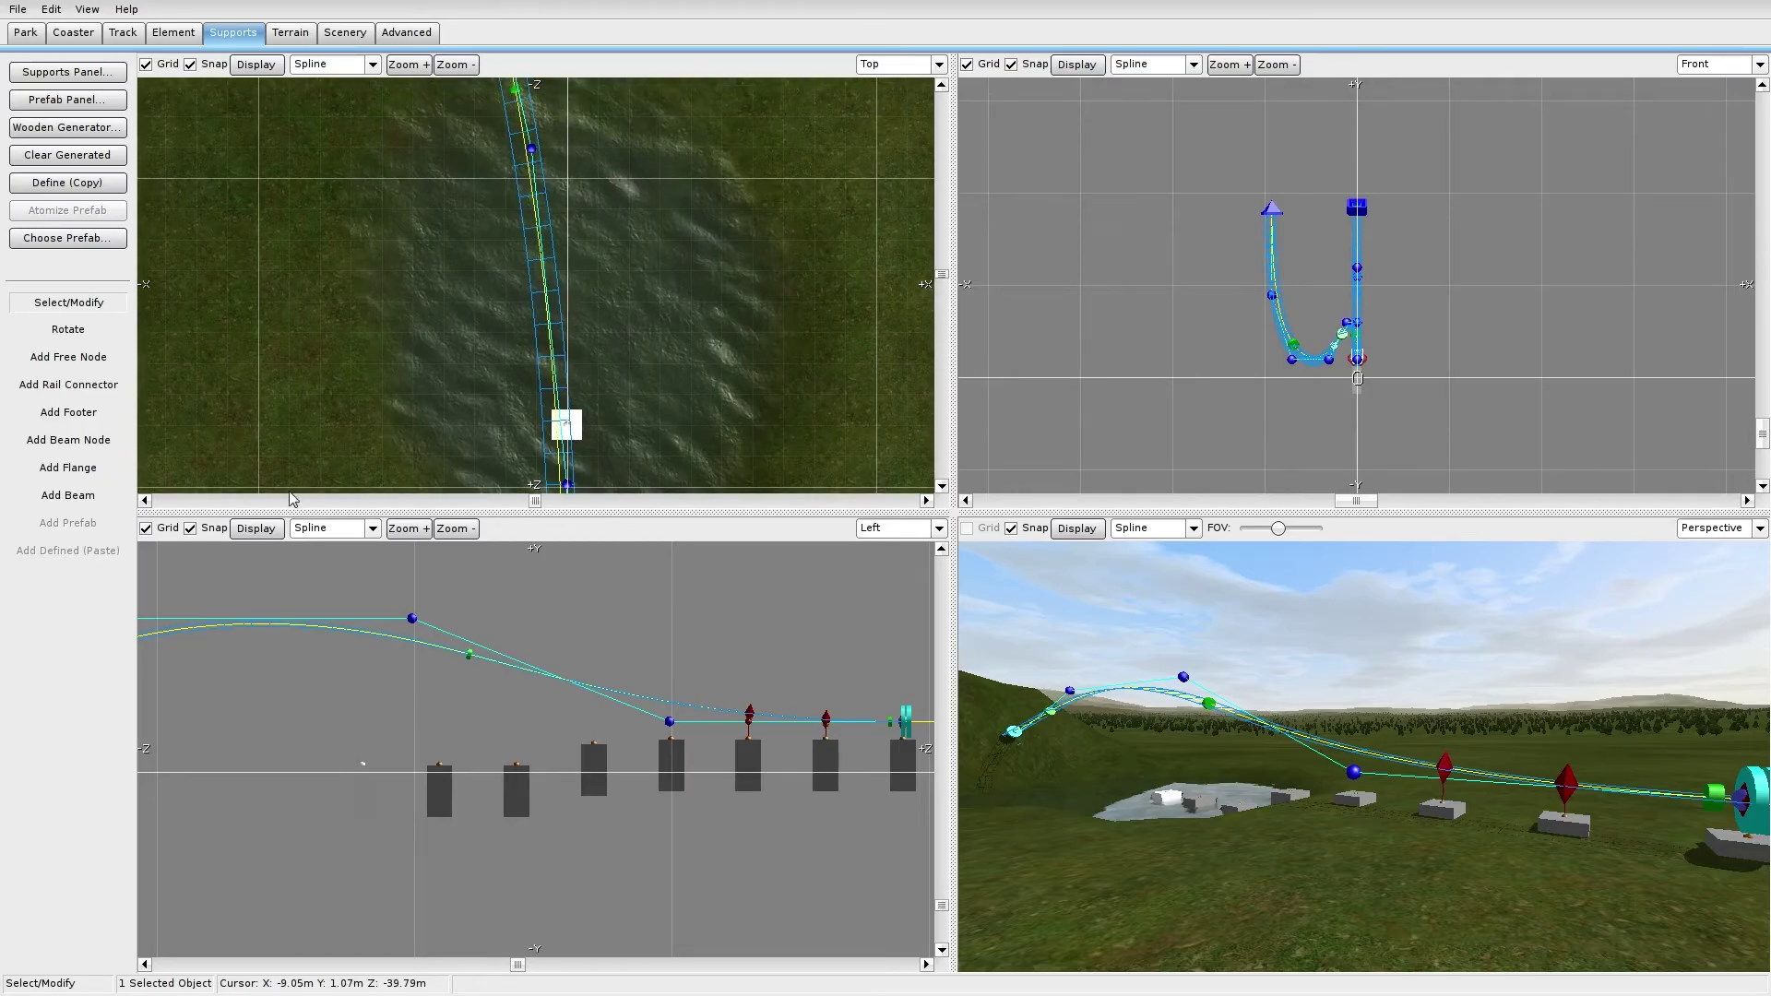
pyautogui.click(319, 667)
pyautogui.moveTo(319, 666); pyautogui.dragTo(700, 688, button='right')
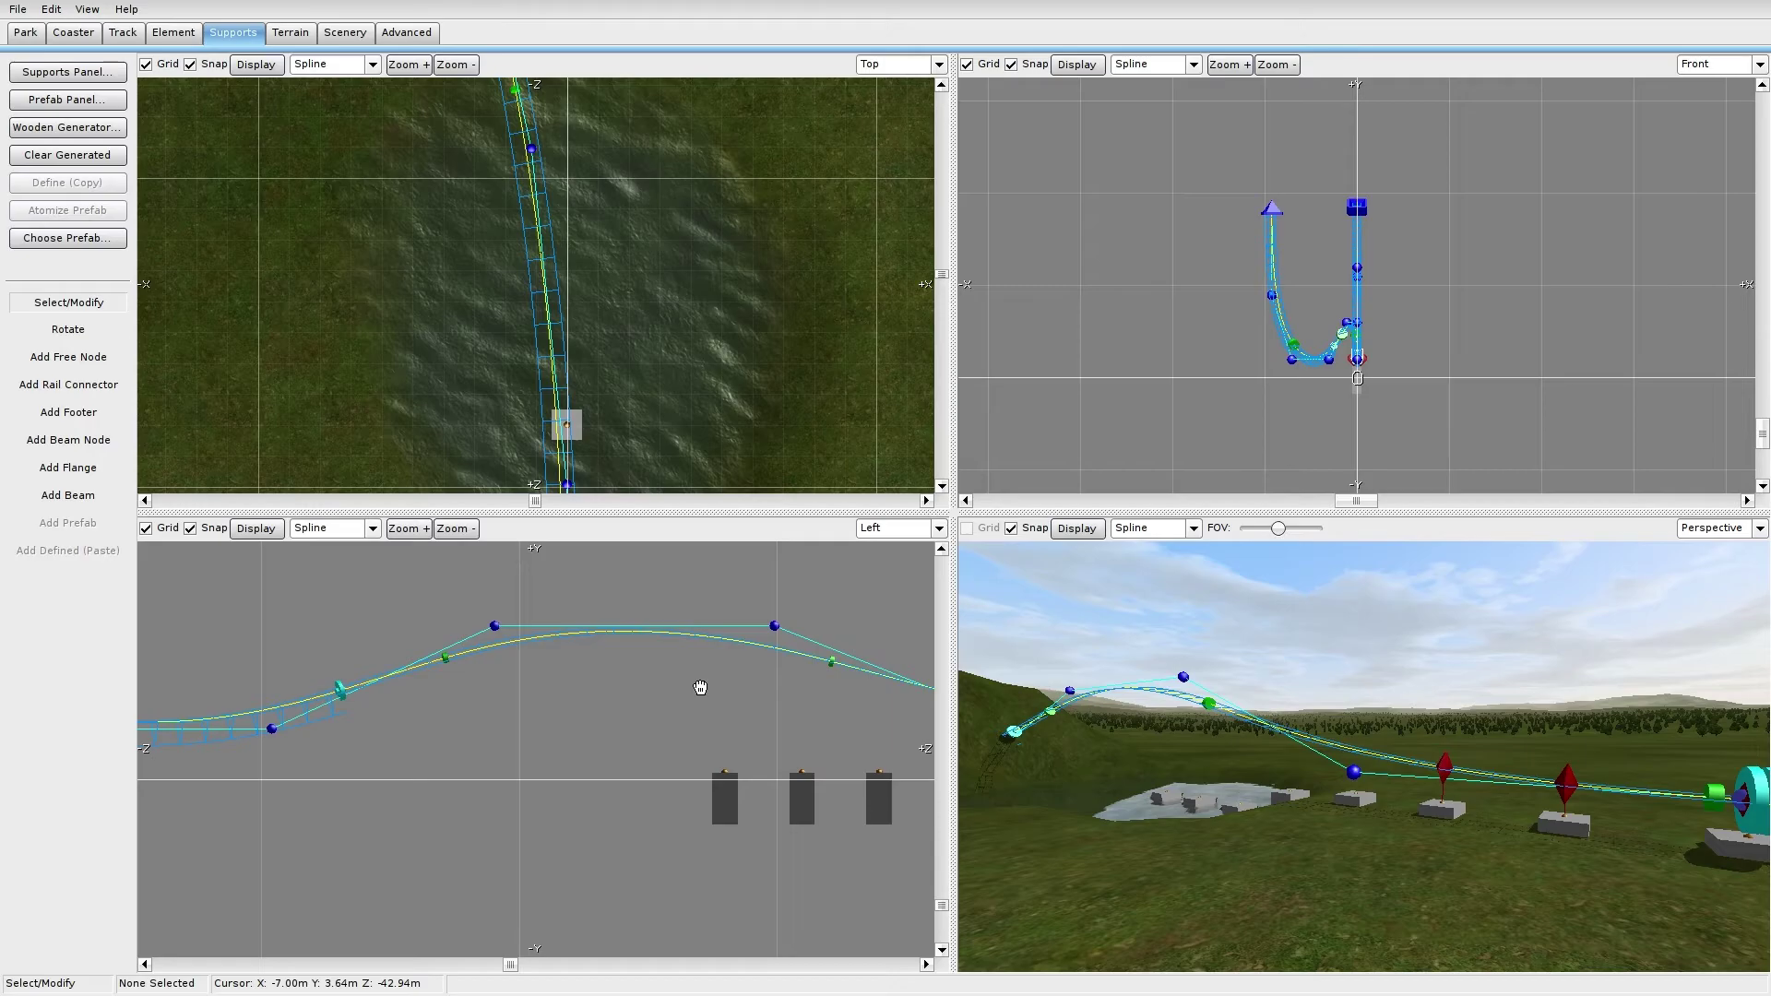
pyautogui.doubleClick(579, 423)
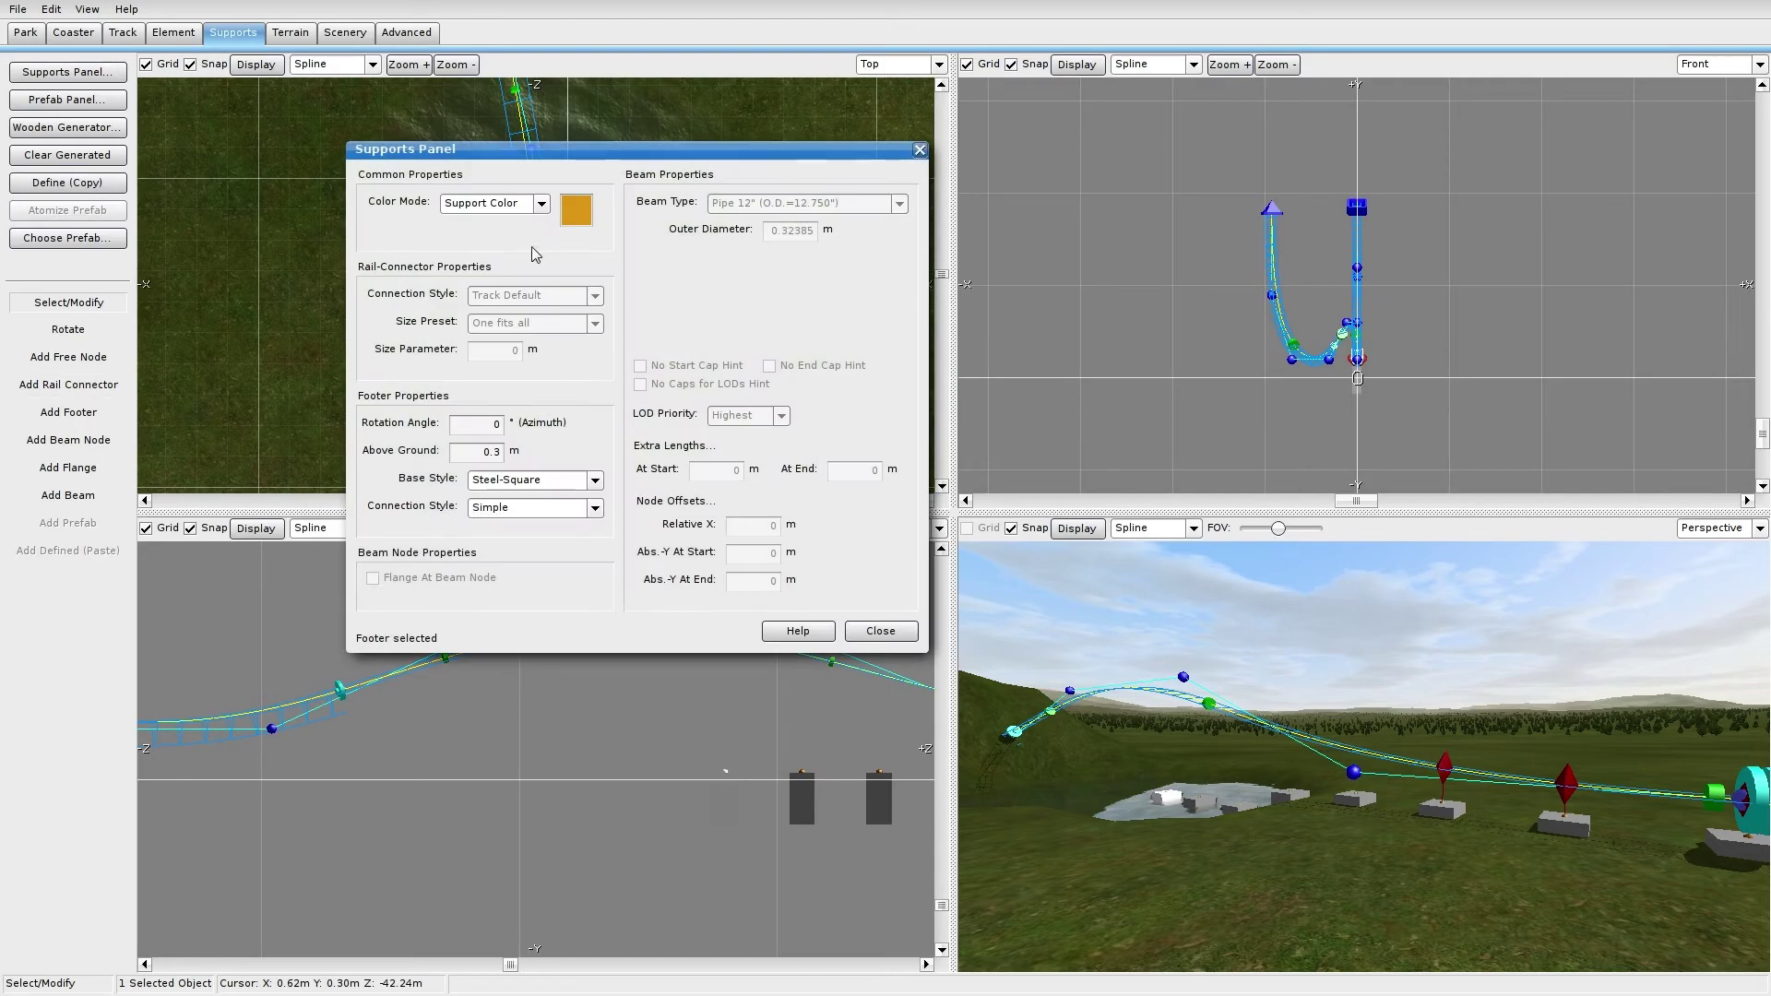
pyautogui.click(548, 483)
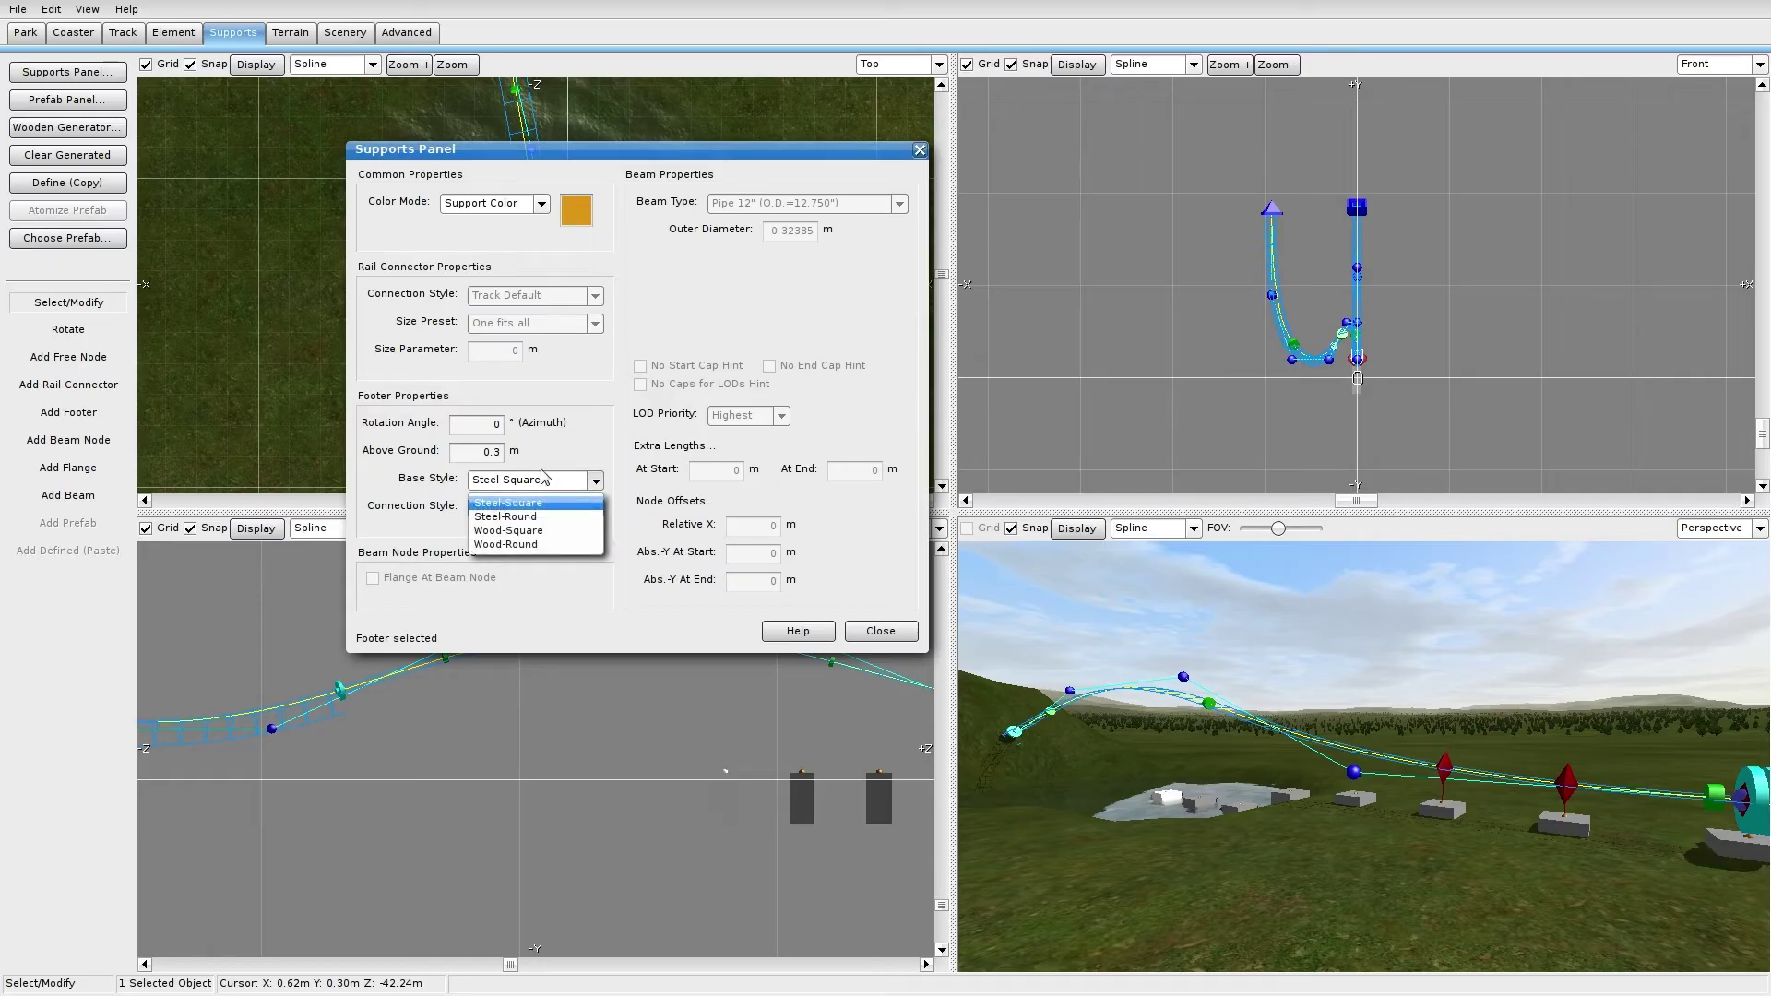
pyautogui.click(535, 518)
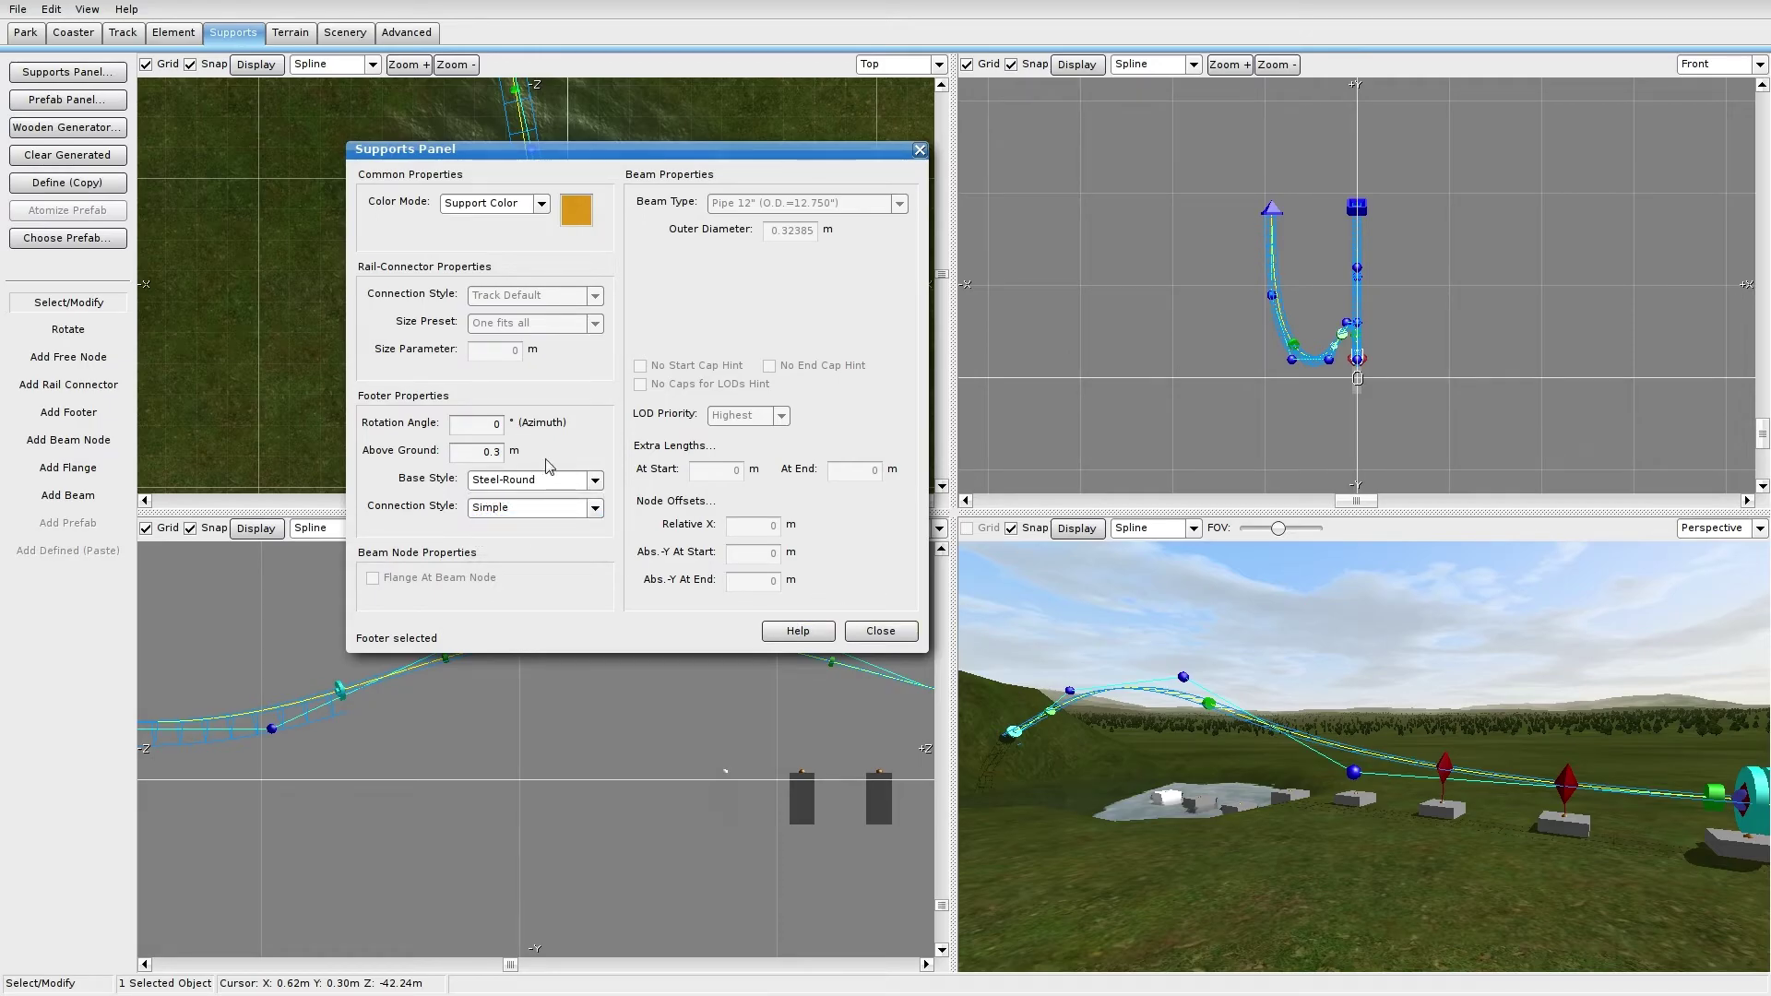
pyautogui.click(881, 630)
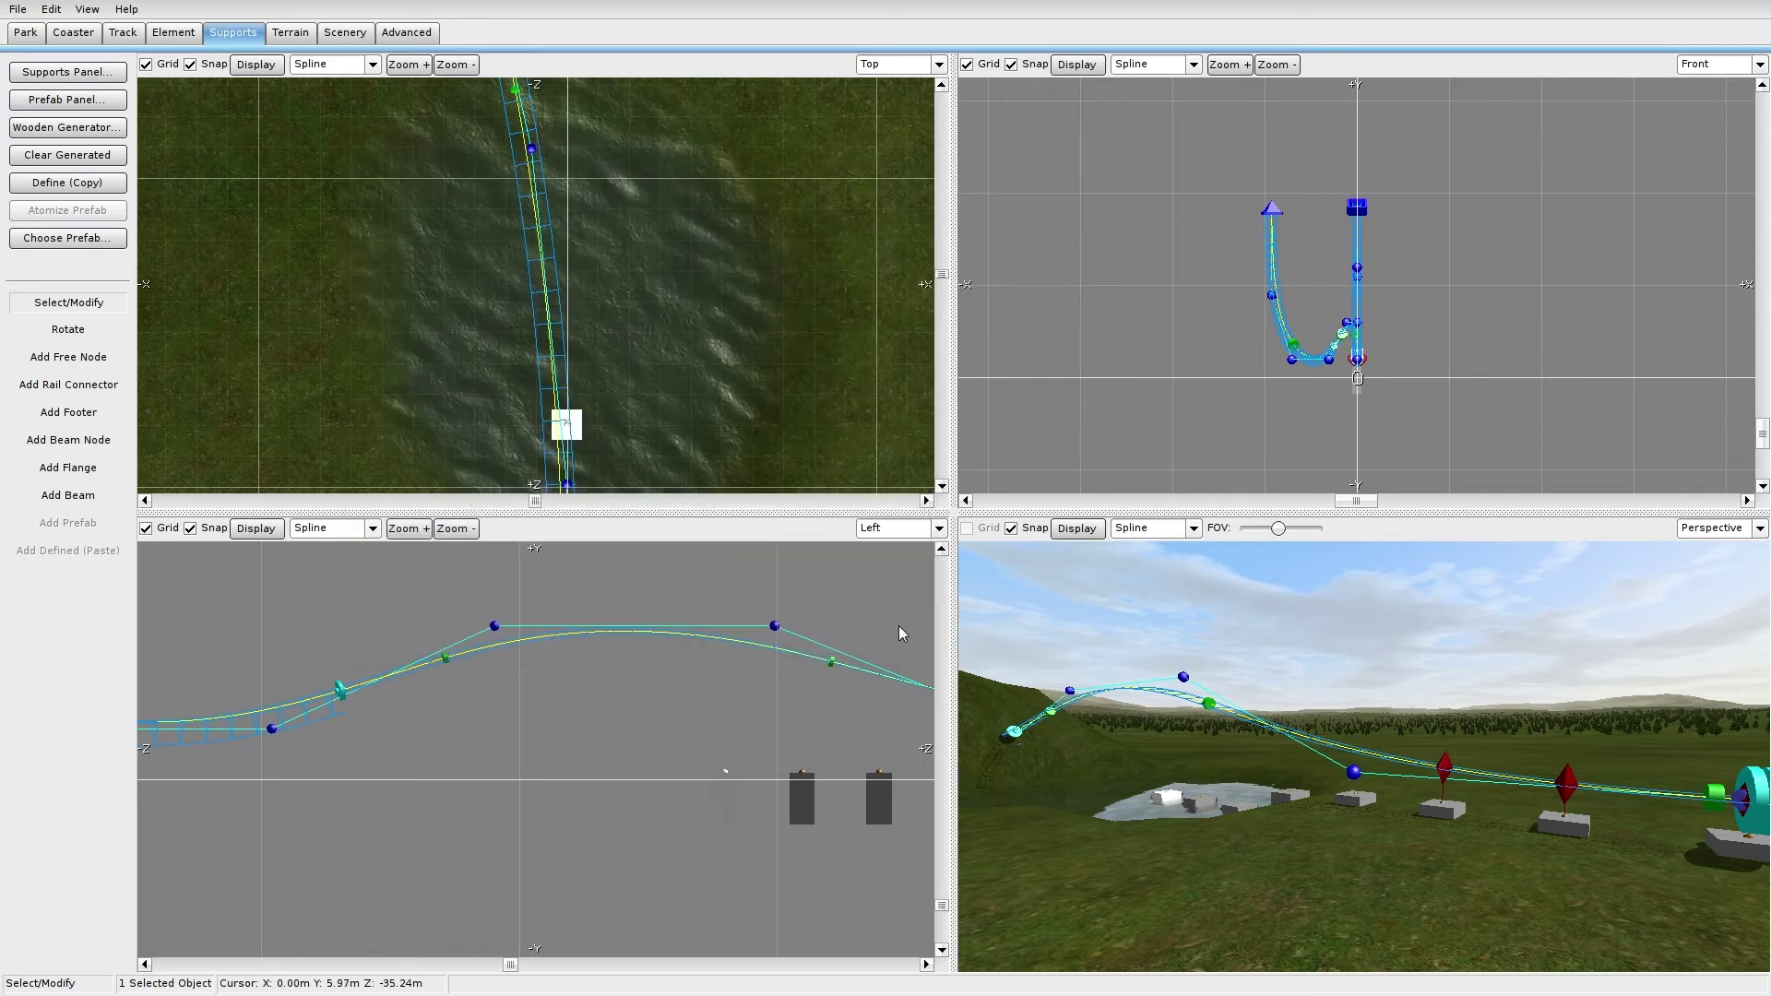
# Step: Add a free node below the track above the farthest pond footer and connect the two with a vertical beam
pyautogui.moveTo(721, 419); pyautogui.dragTo(705, 333, button='right')
pyautogui.click(704, 333)
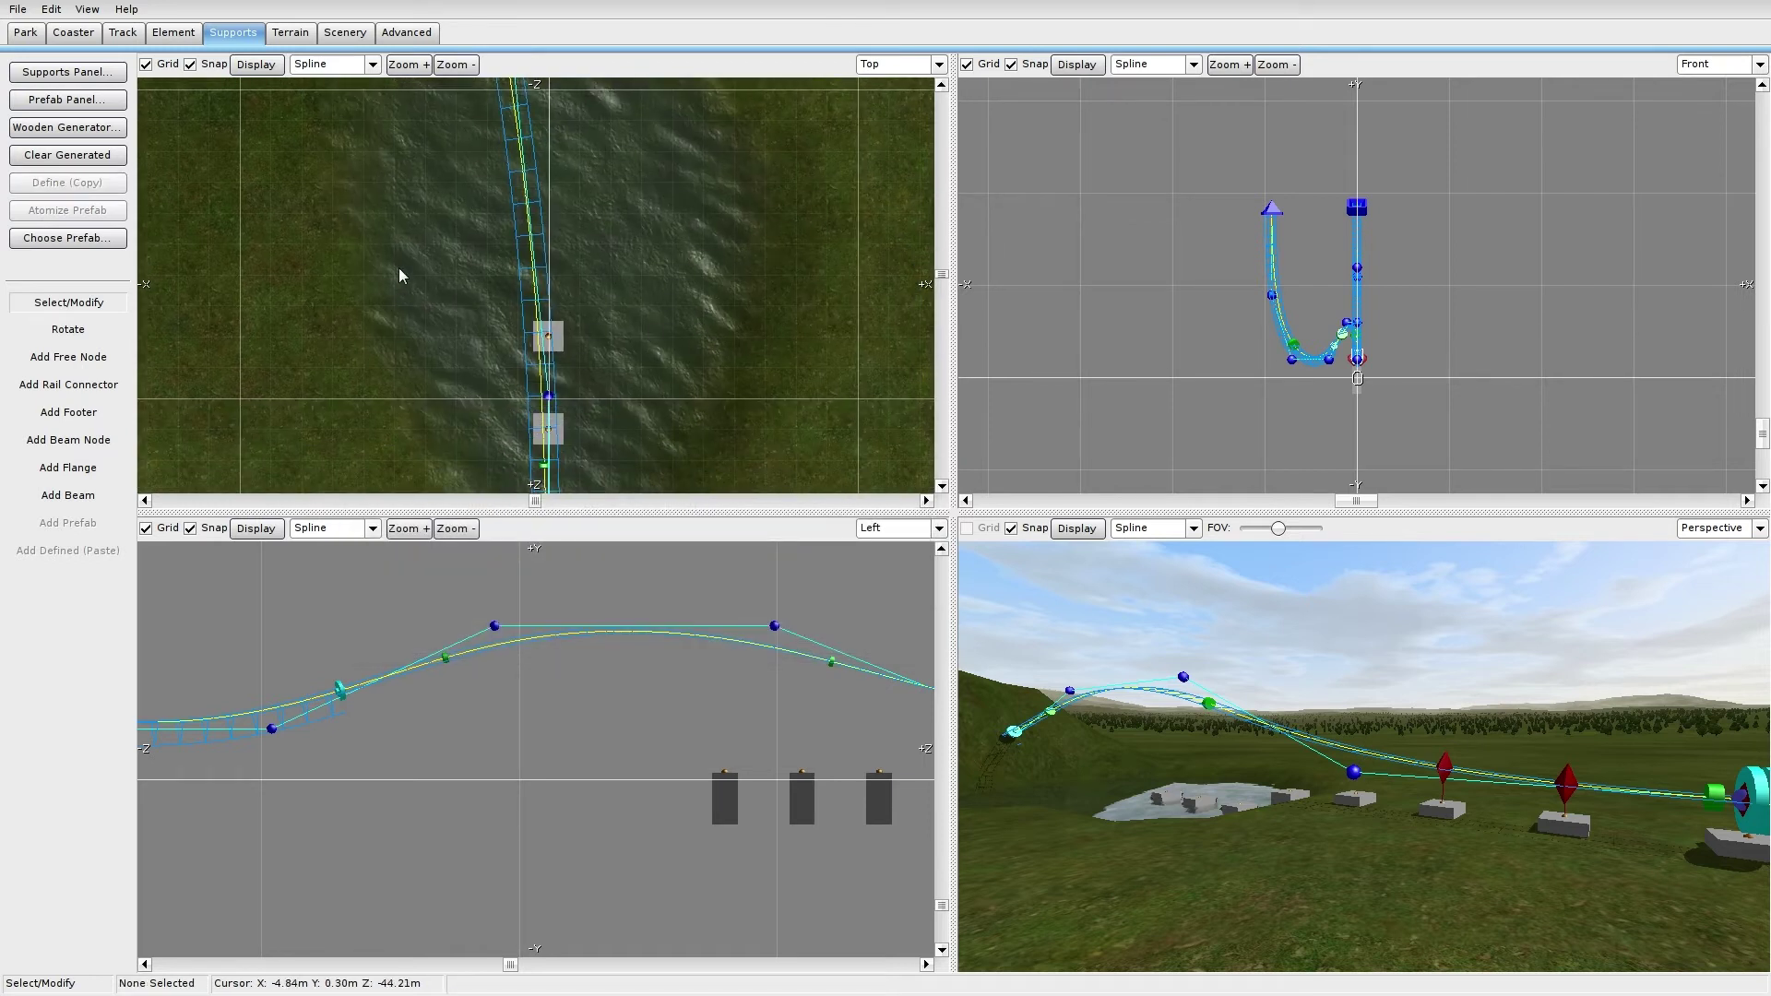
pyautogui.moveTo(758, 677); pyautogui.dragTo(529, 645, button='right')
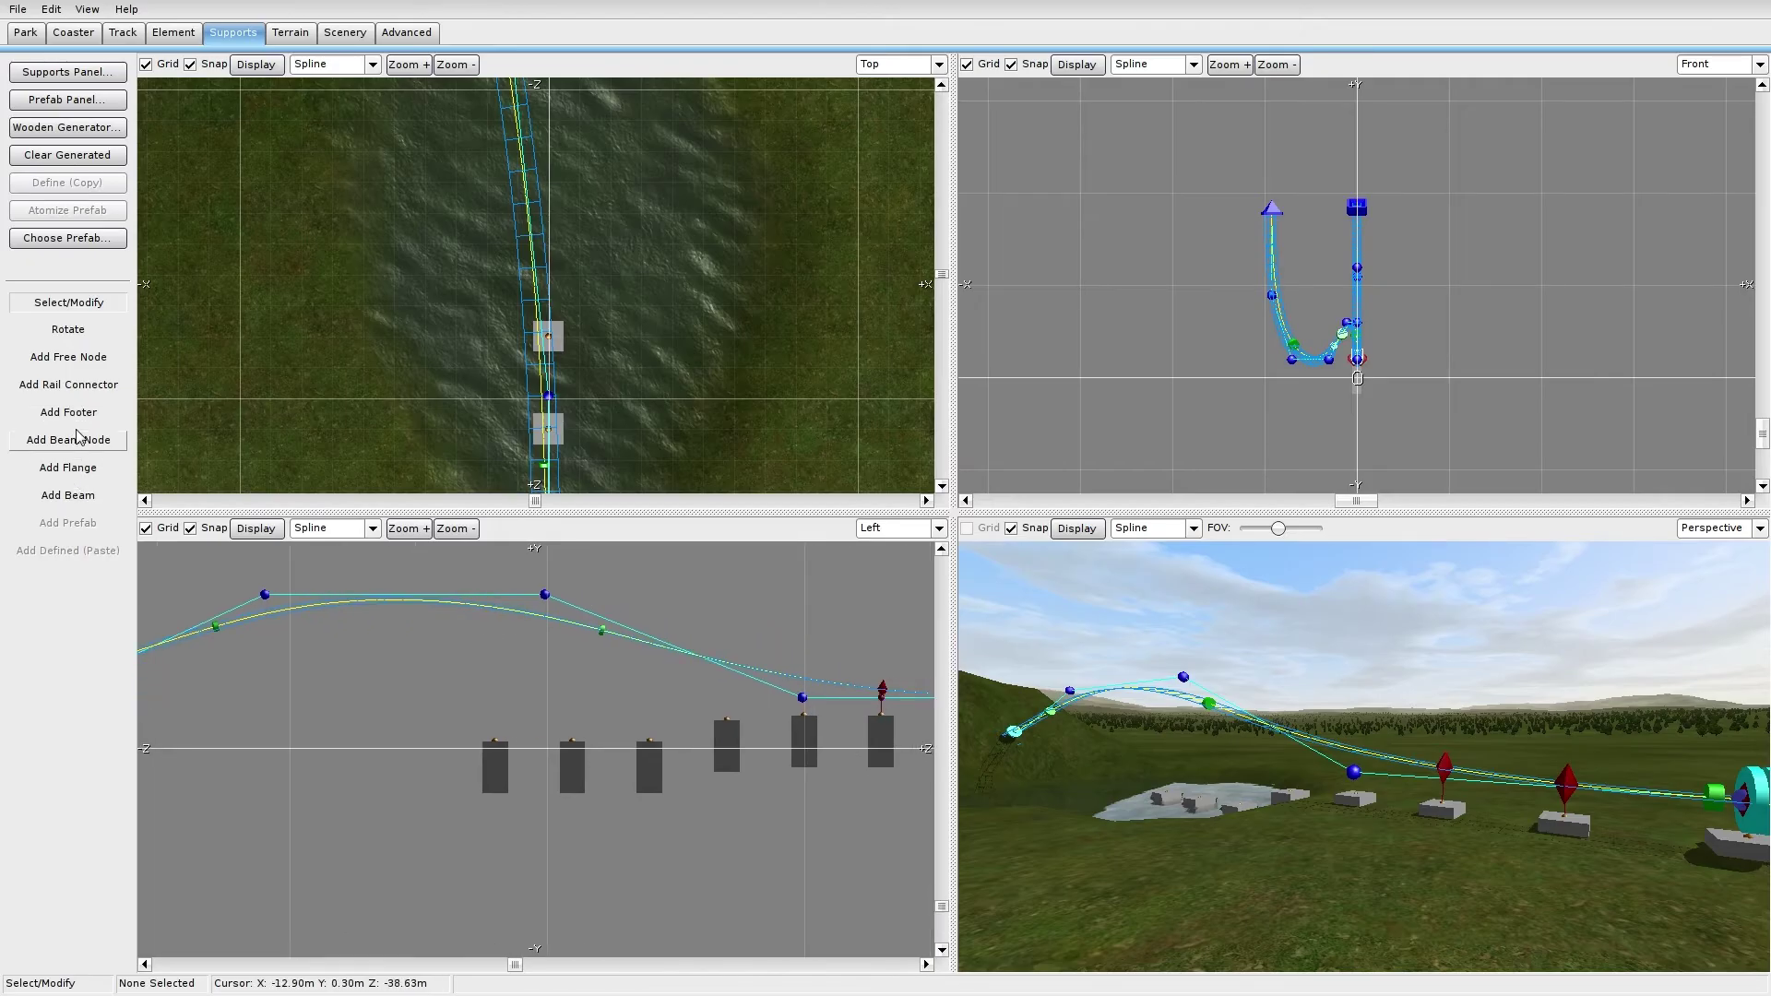
pyautogui.click(69, 357)
pyautogui.click(486, 653)
pyautogui.click(68, 495)
pyautogui.moveTo(496, 741); pyautogui.dragTo(495, 646)
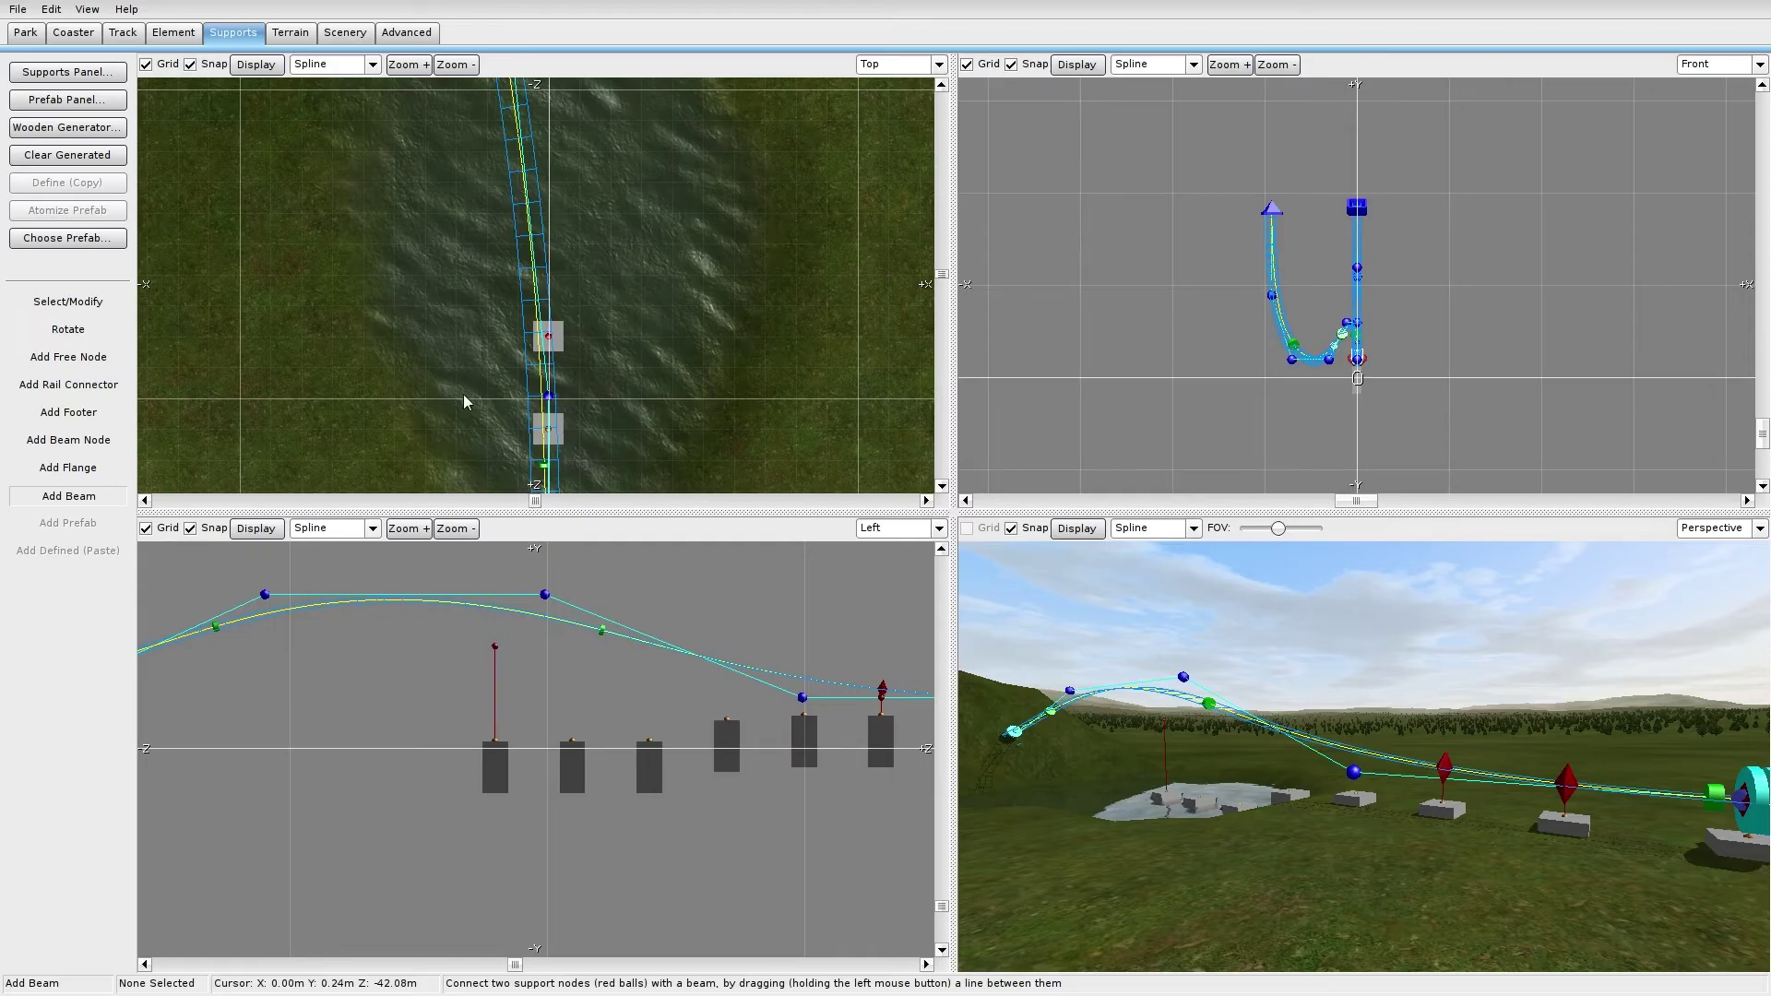
# Step: Freeze the coaster, examine the finished footers and beam at the pond in the perspective view, and unfreeze it
pyautogui.click(73, 32)
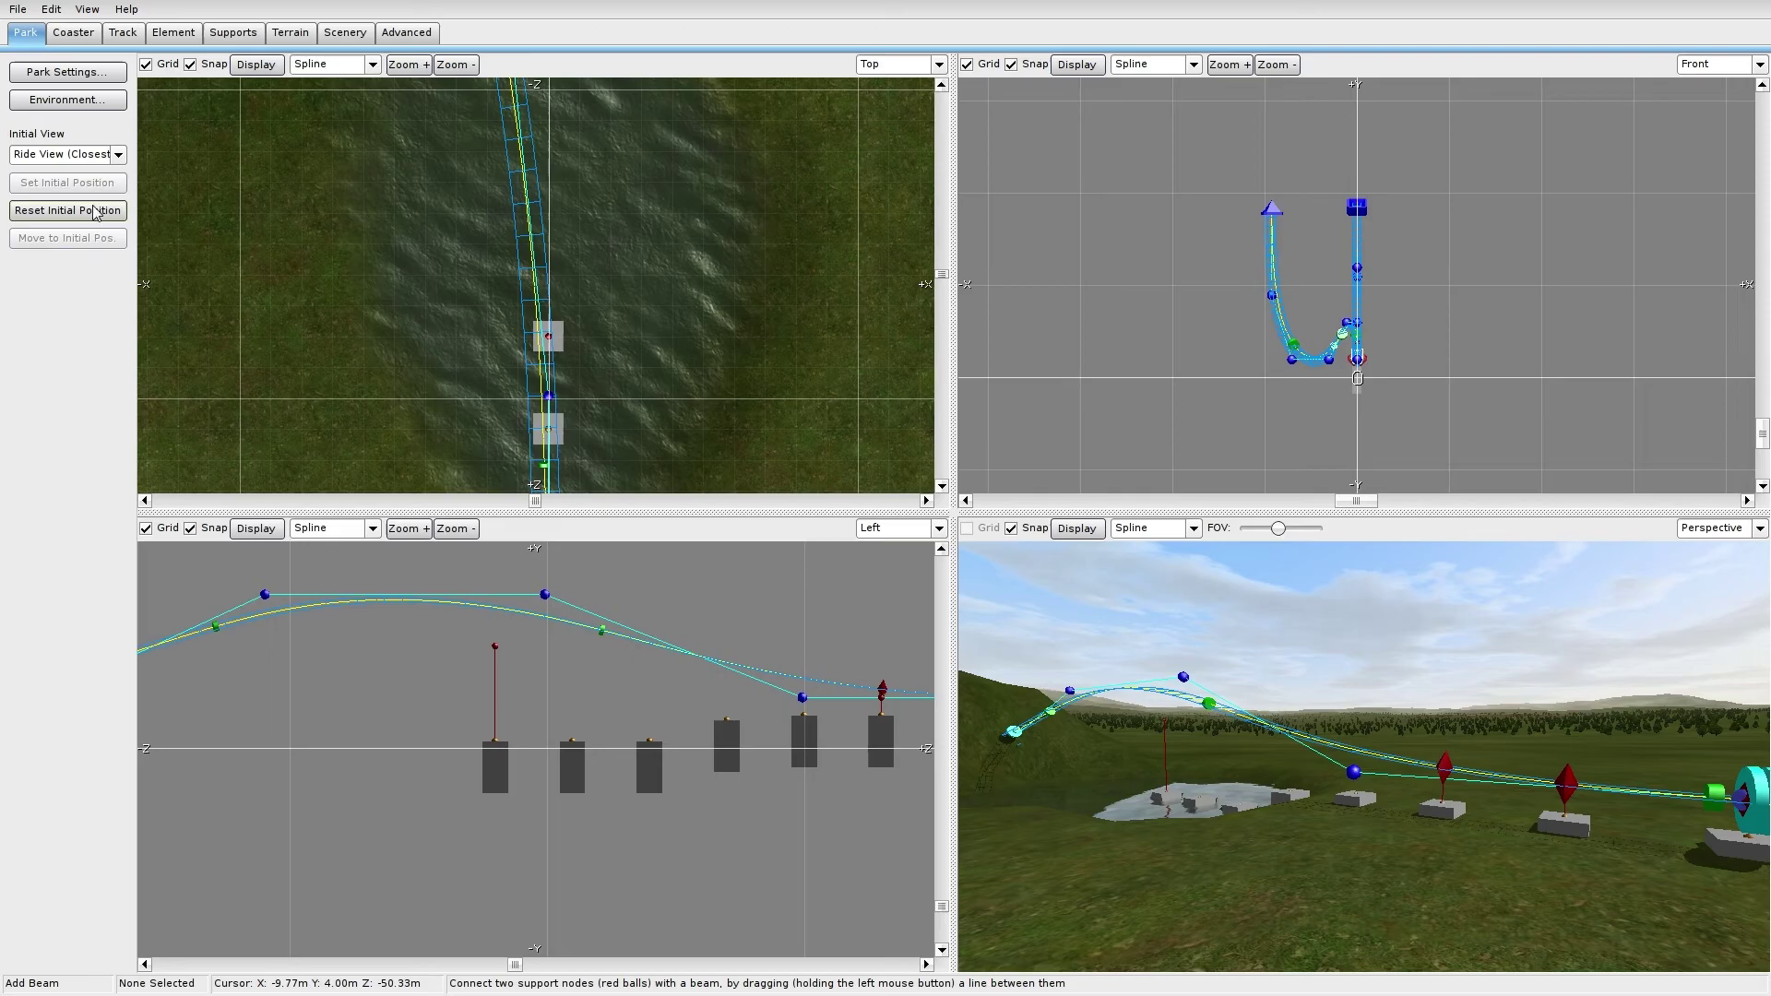
pyautogui.click(68, 337)
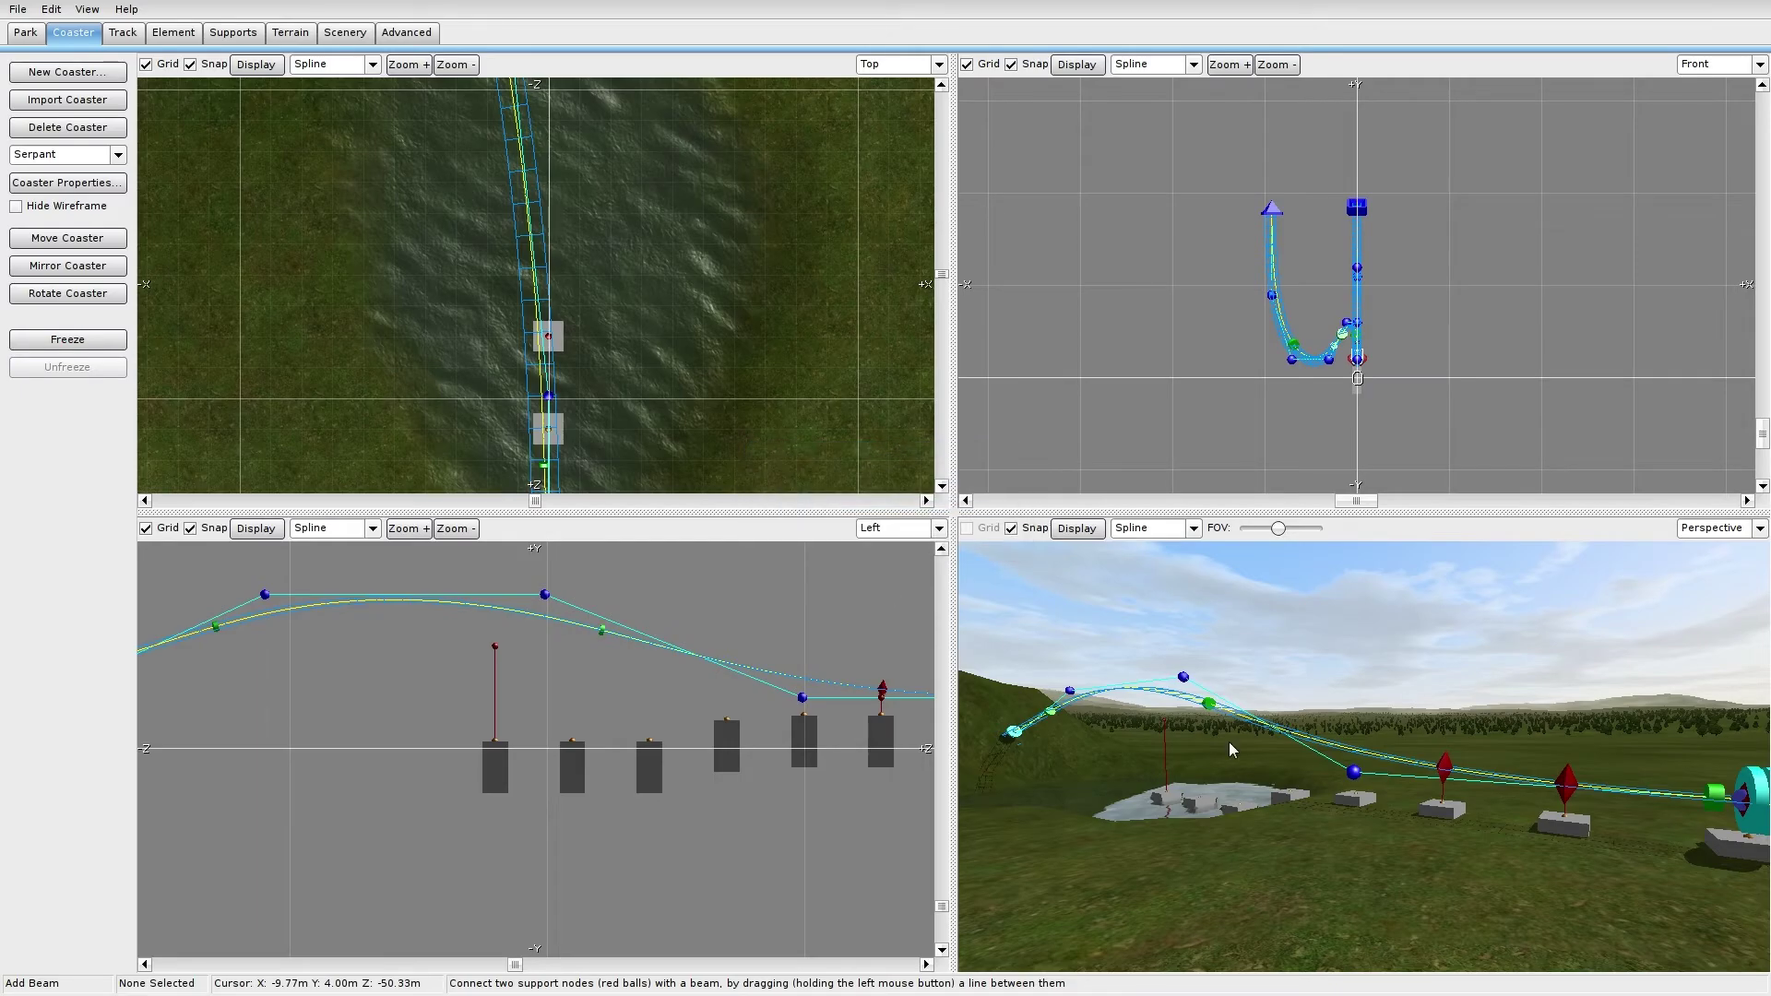
pyautogui.moveTo(1364, 756); pyautogui.dragTo(971, 600, button='right')
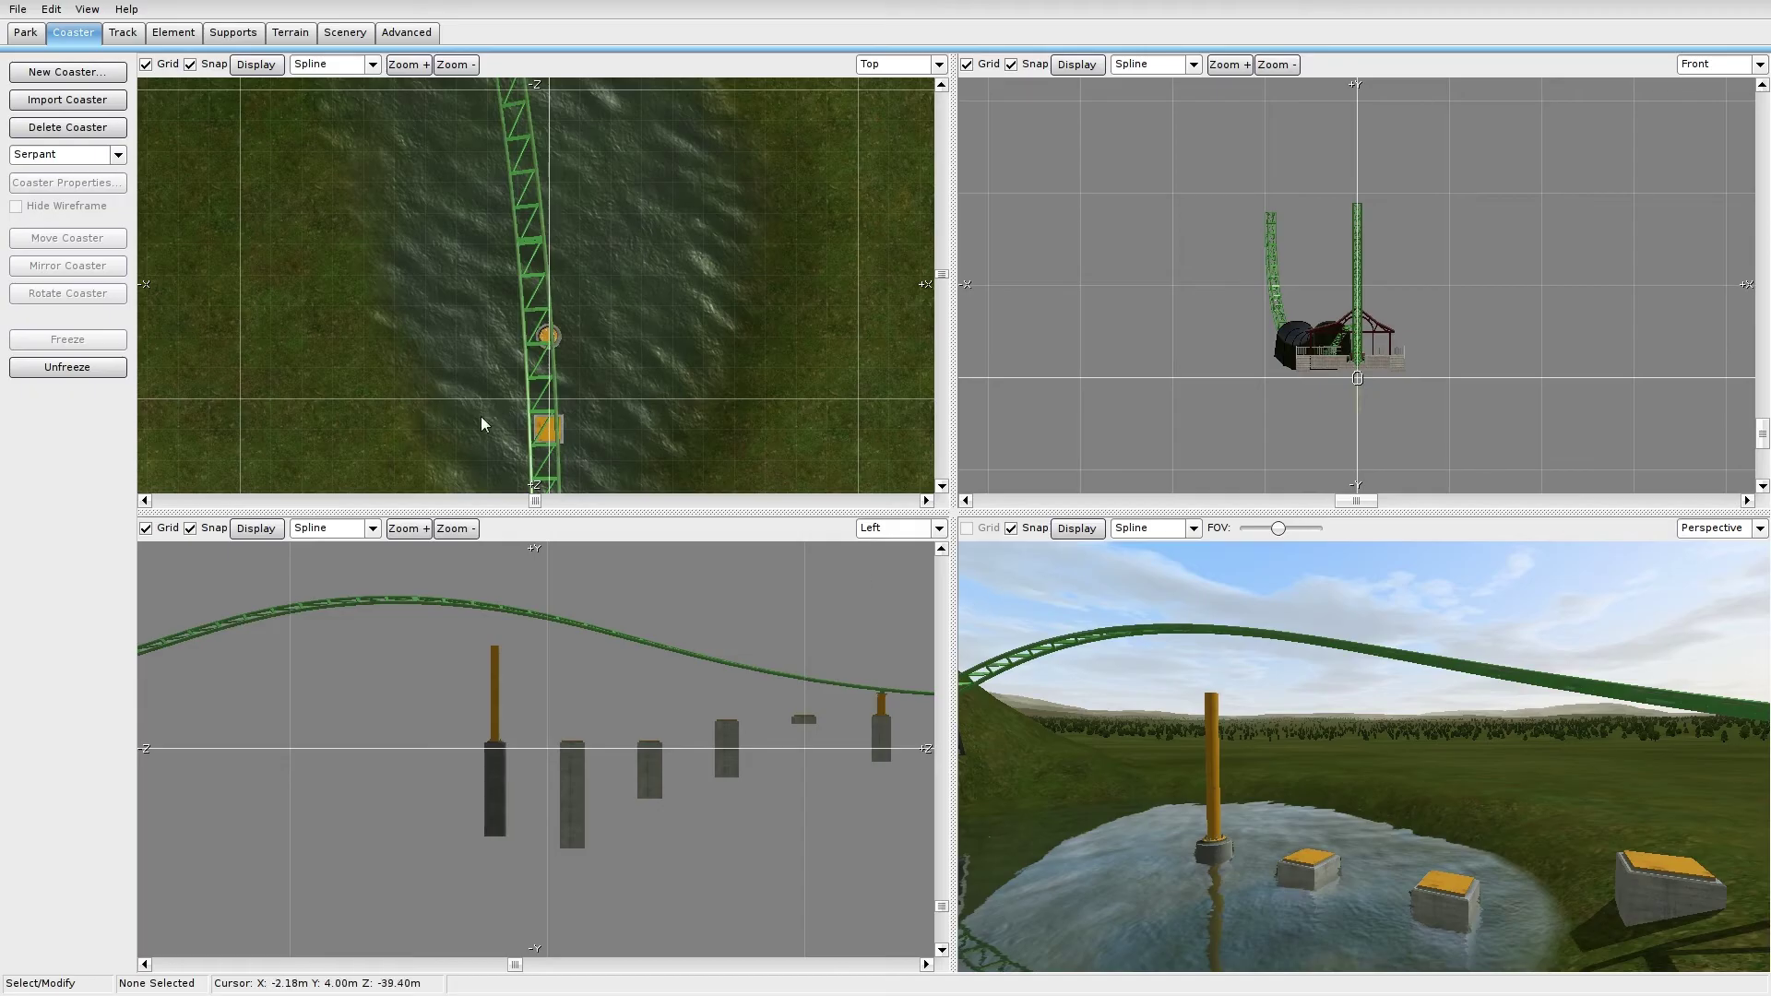
pyautogui.moveTo(1379, 801); pyautogui.dragTo(1423, 786, button='right')
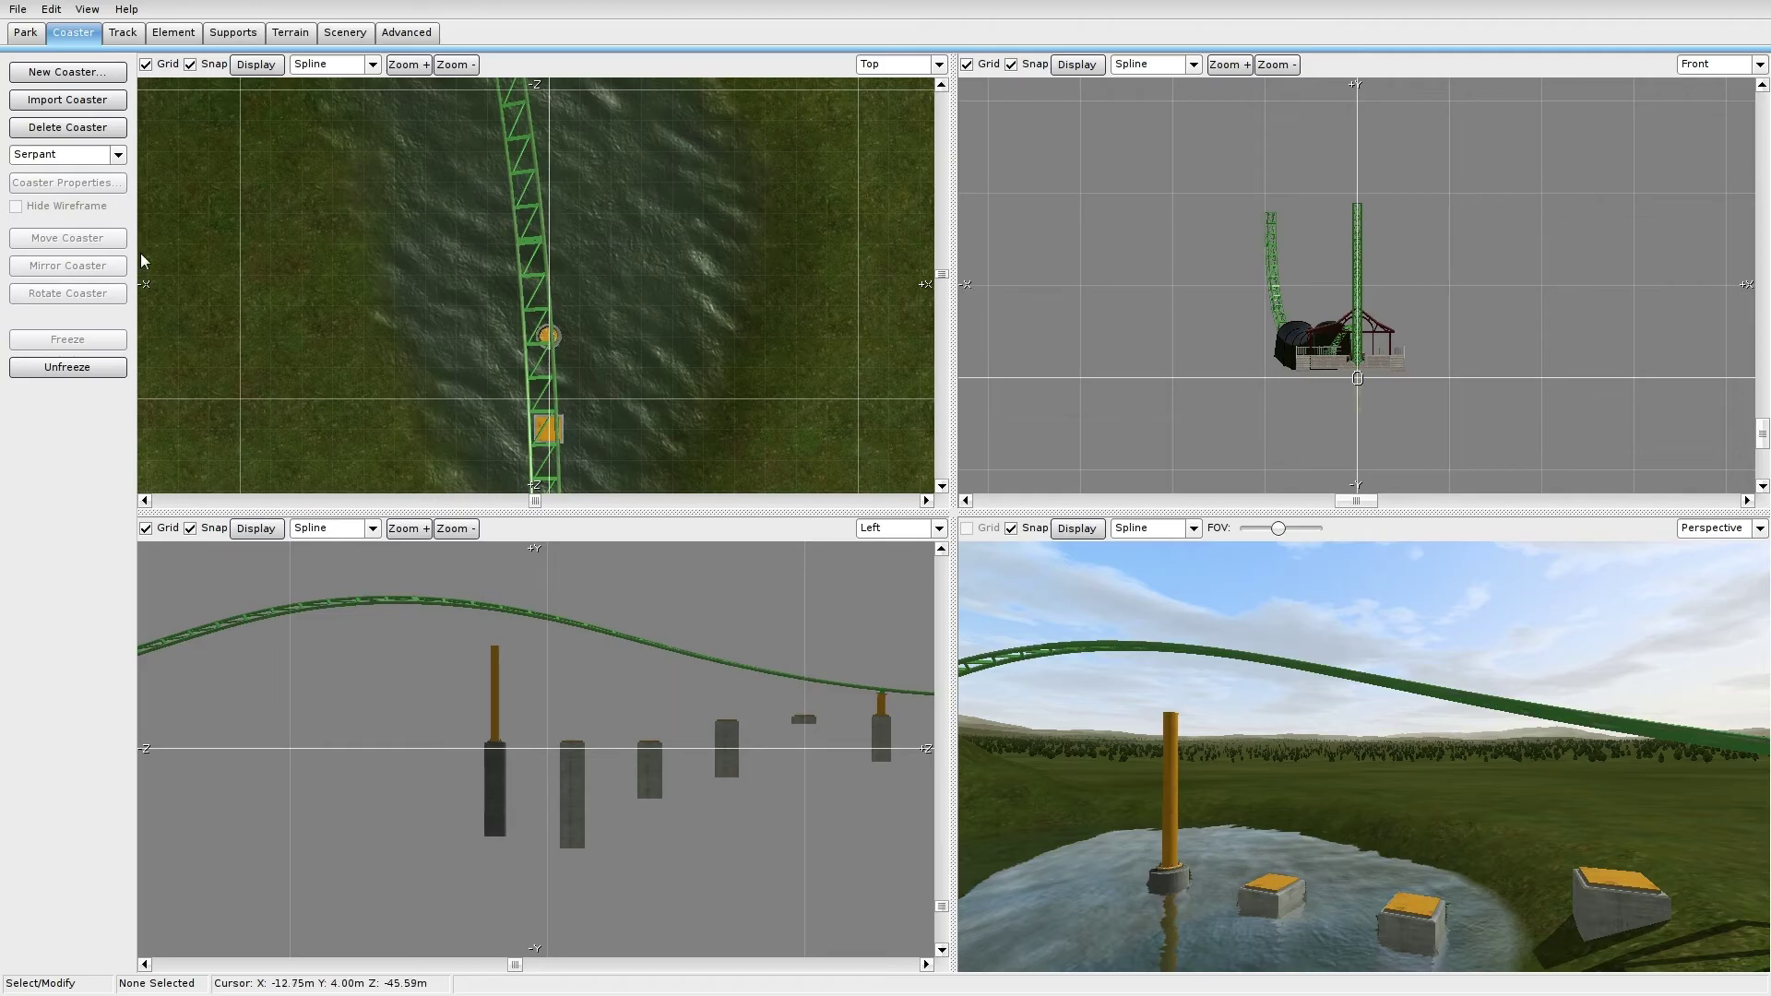
pyautogui.click(67, 367)
pyautogui.click(66, 364)
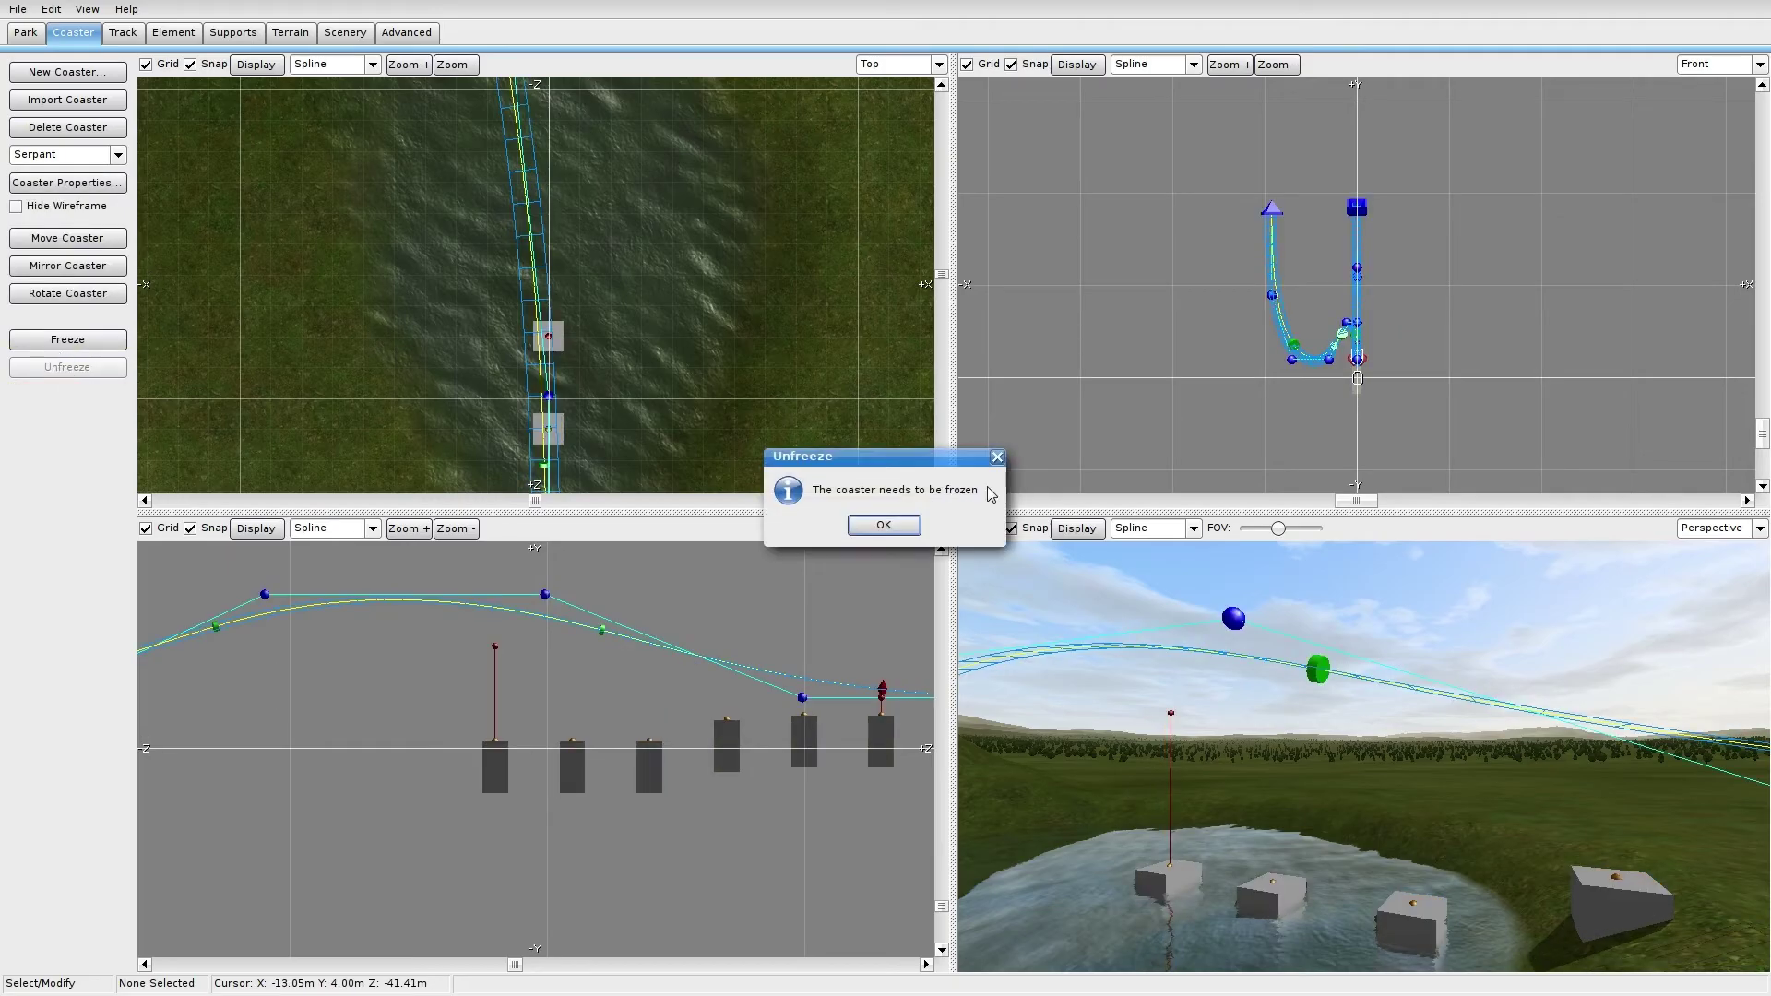
pyautogui.click(997, 457)
# Step: Select the remaining footers together and set their base style to Steel-Round, keeping the Simple connection style
pyautogui.moveTo(788, 730); pyautogui.dragTo(266, 703, button='right')
pyautogui.scroll(-2, 468, 780)
pyautogui.moveTo(184, 819); pyautogui.dragTo(693, 728)
pyautogui.press('space')
pyautogui.click(532, 483)
pyautogui.click(530, 517)
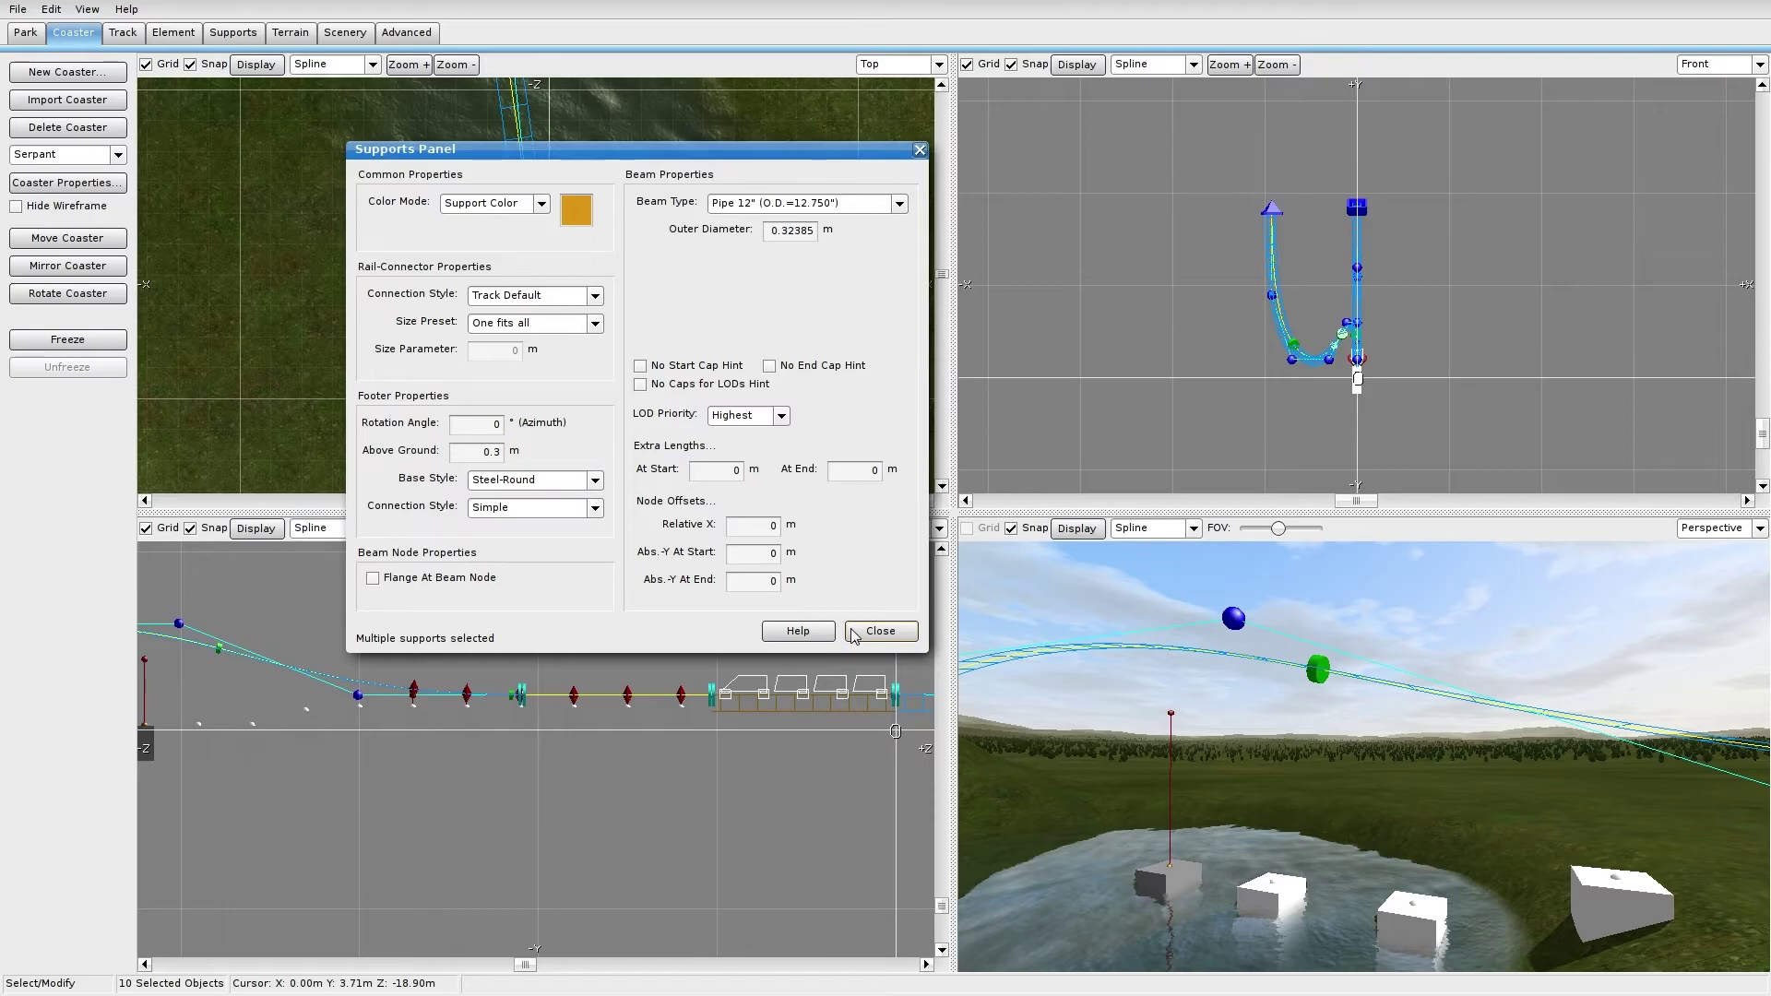
pyautogui.click(554, 480)
pyautogui.click(508, 502)
pyautogui.click(561, 482)
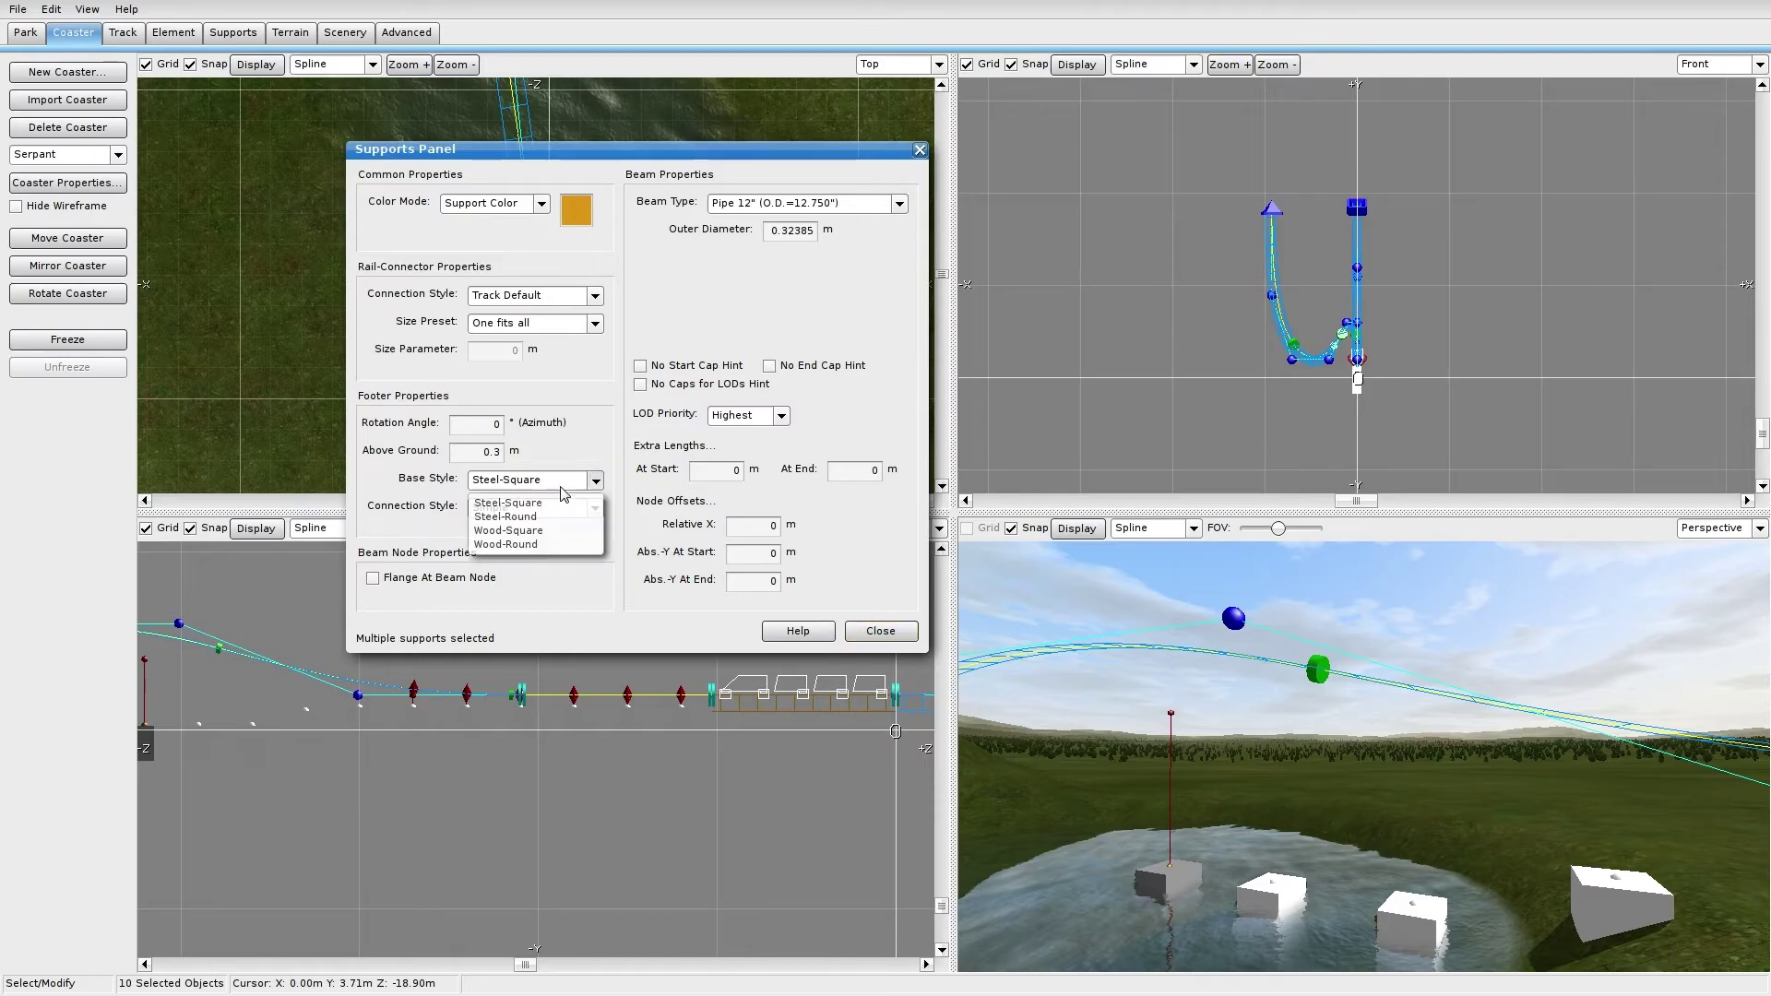
pyautogui.click(558, 517)
pyautogui.click(558, 508)
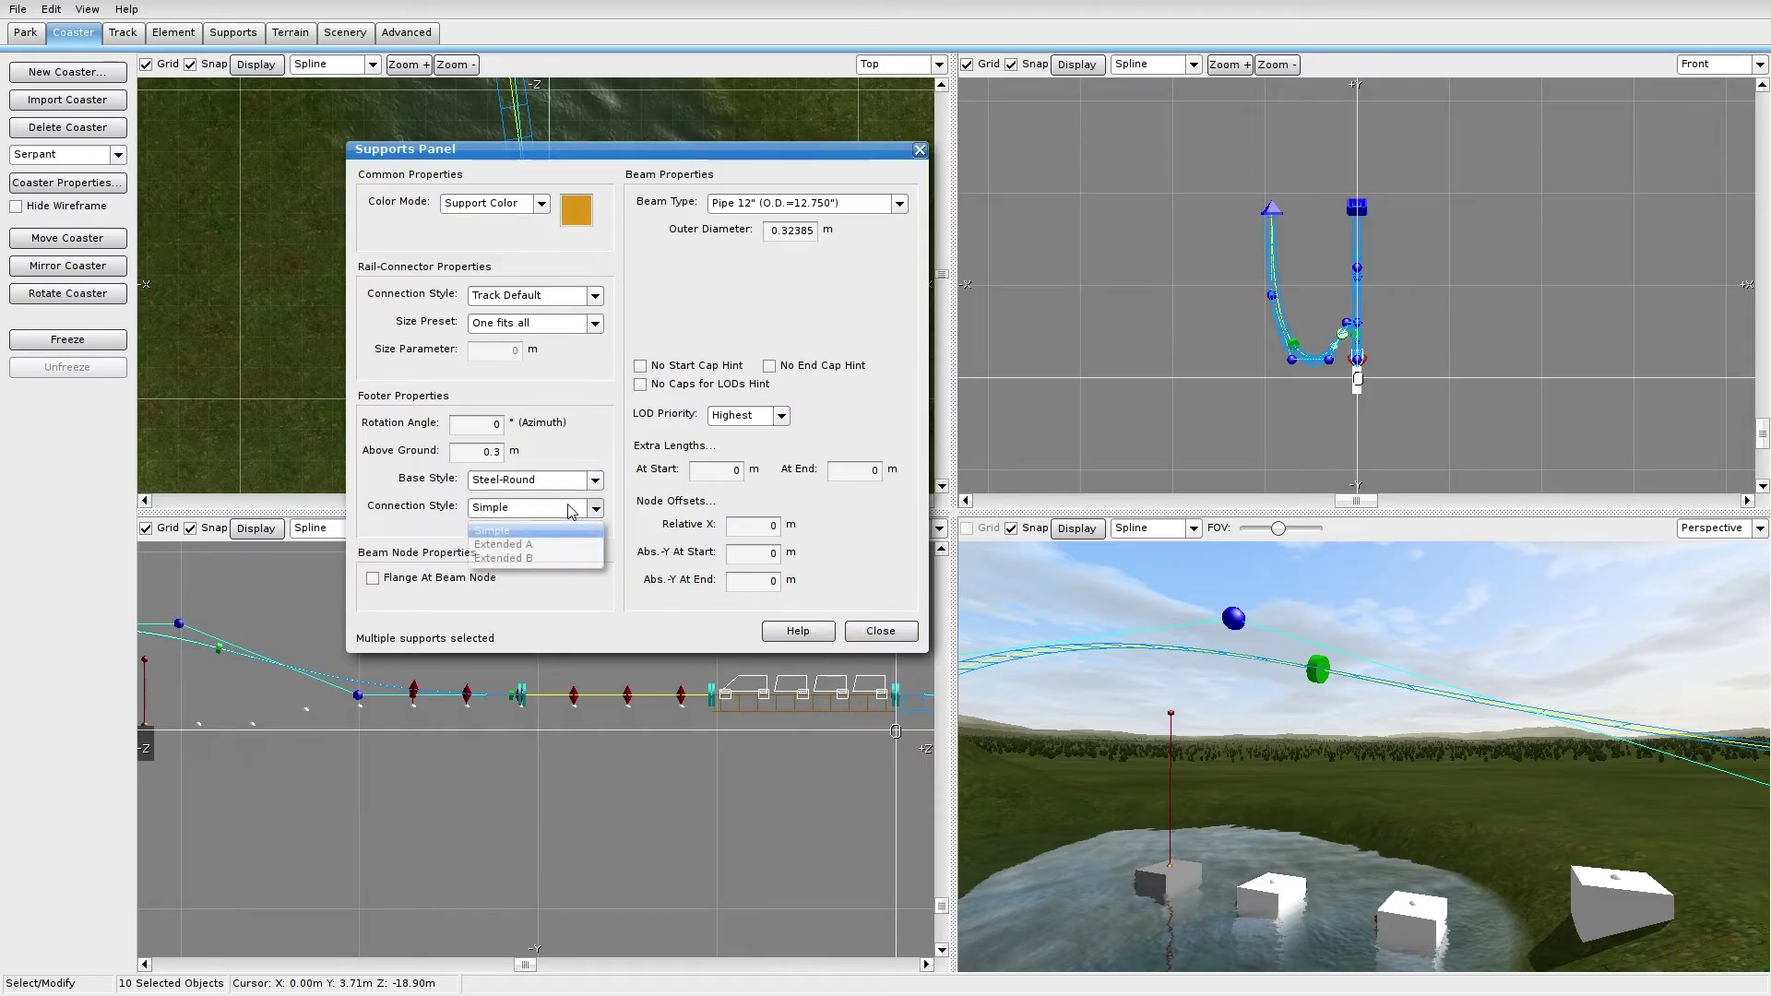
pyautogui.click(880, 630)
# Step: Raise the free node on top of the pond footer's beam closer to the underside of the track
pyautogui.moveTo(412, 827); pyautogui.dragTo(983, 829, button='right')
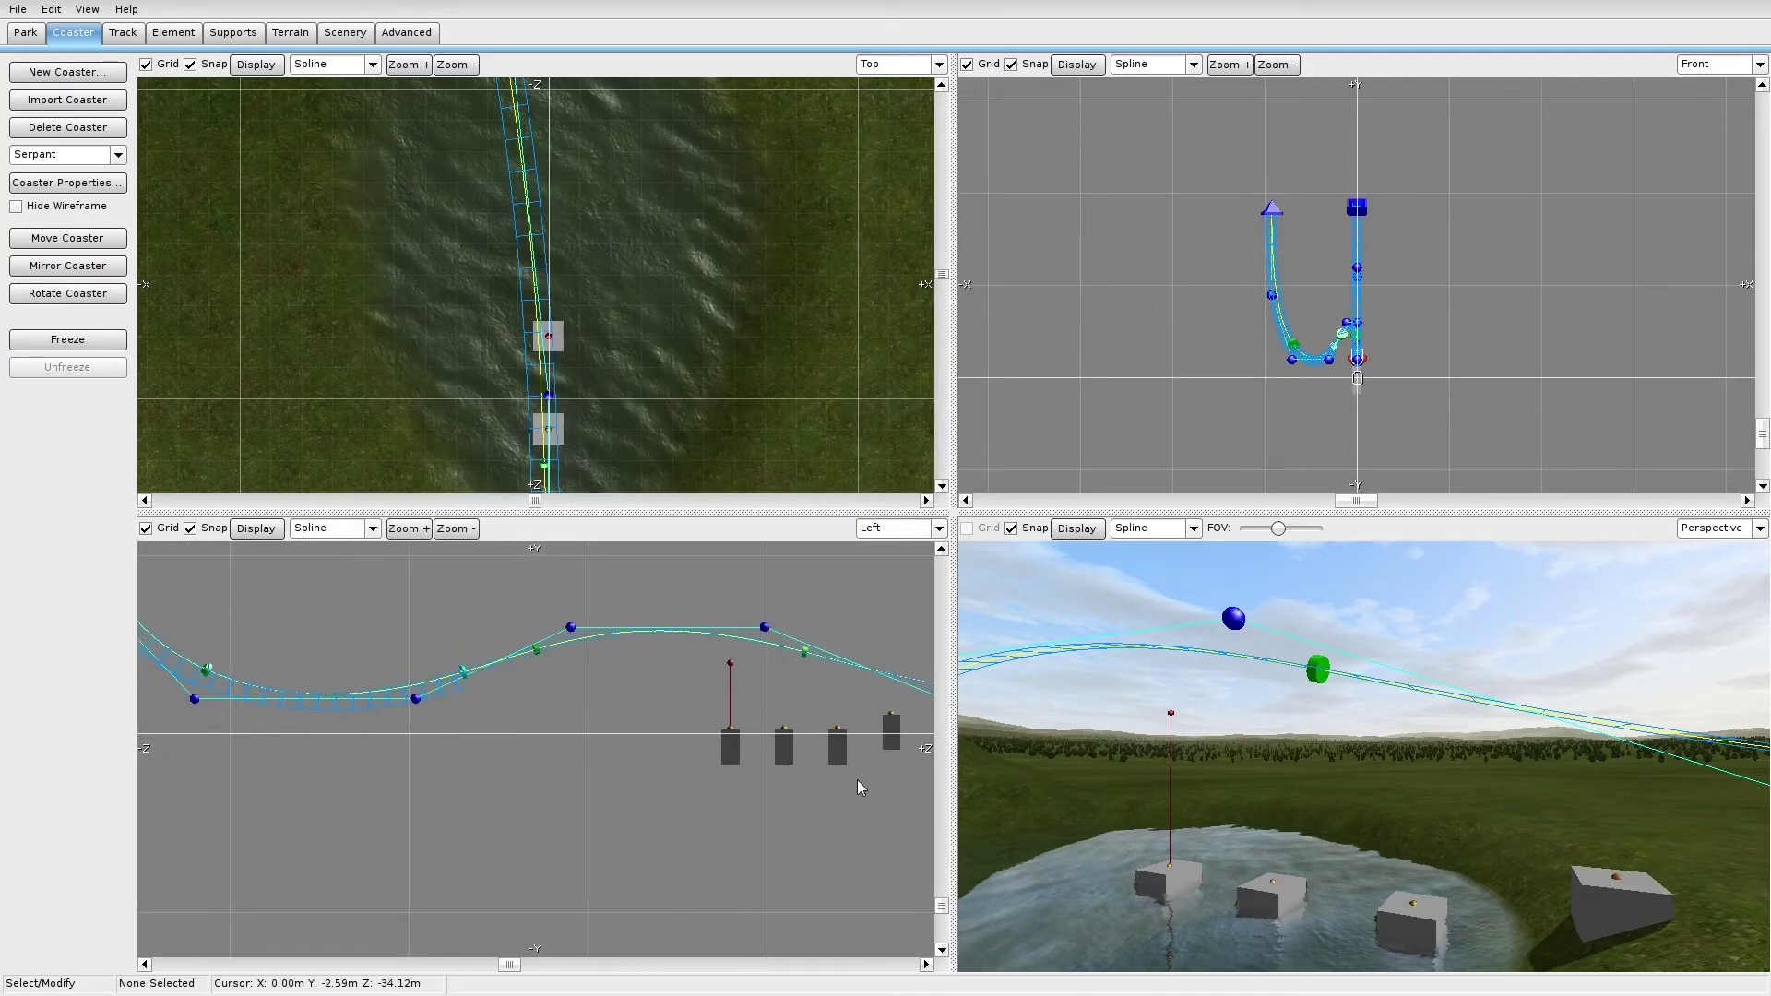
pyautogui.moveTo(645, 709); pyautogui.dragTo(511, 684, button='right')
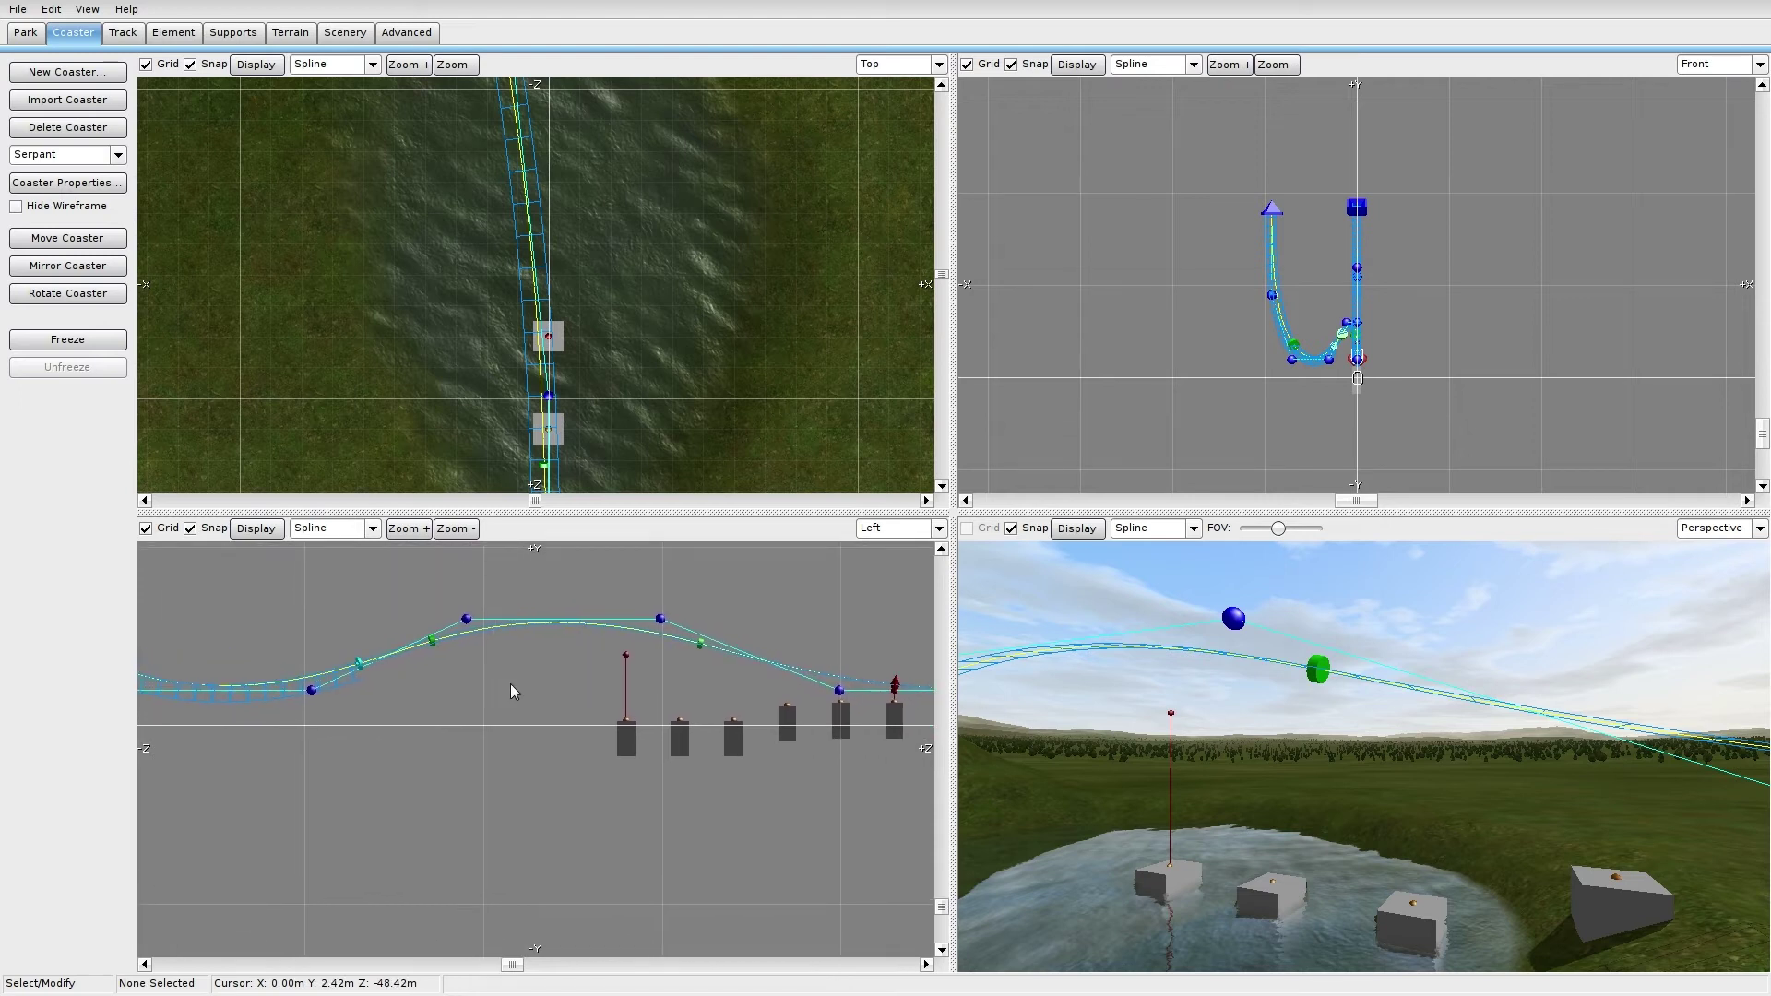
pyautogui.scroll(3, 672, 653)
pyautogui.scroll(2, 671, 653)
pyautogui.moveTo(661, 653); pyautogui.dragTo(502, 826, button='right')
pyautogui.moveTo(465, 652); pyautogui.dragTo(468, 618)
pyautogui.moveTo(571, 738); pyautogui.dragTo(544, 641, button='right')
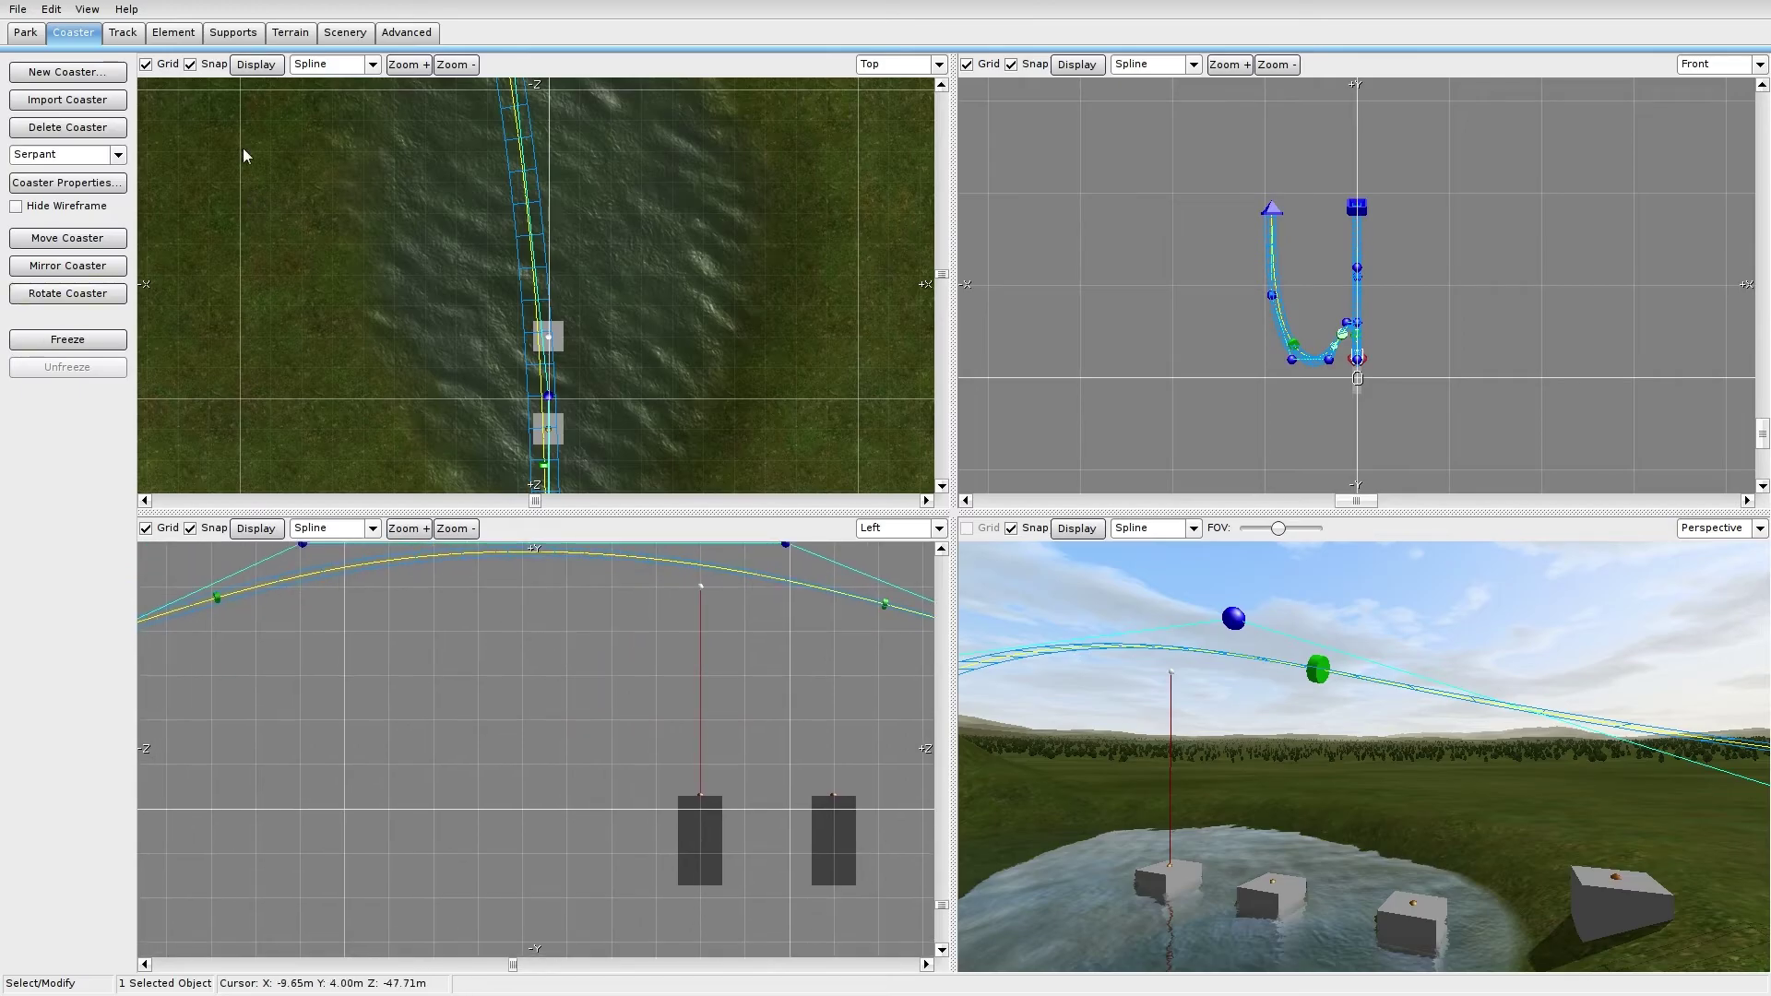
# Step: Add four more footers on the terrain in the side view, continuing the row past the pond beam along the hill
pyautogui.click(233, 34)
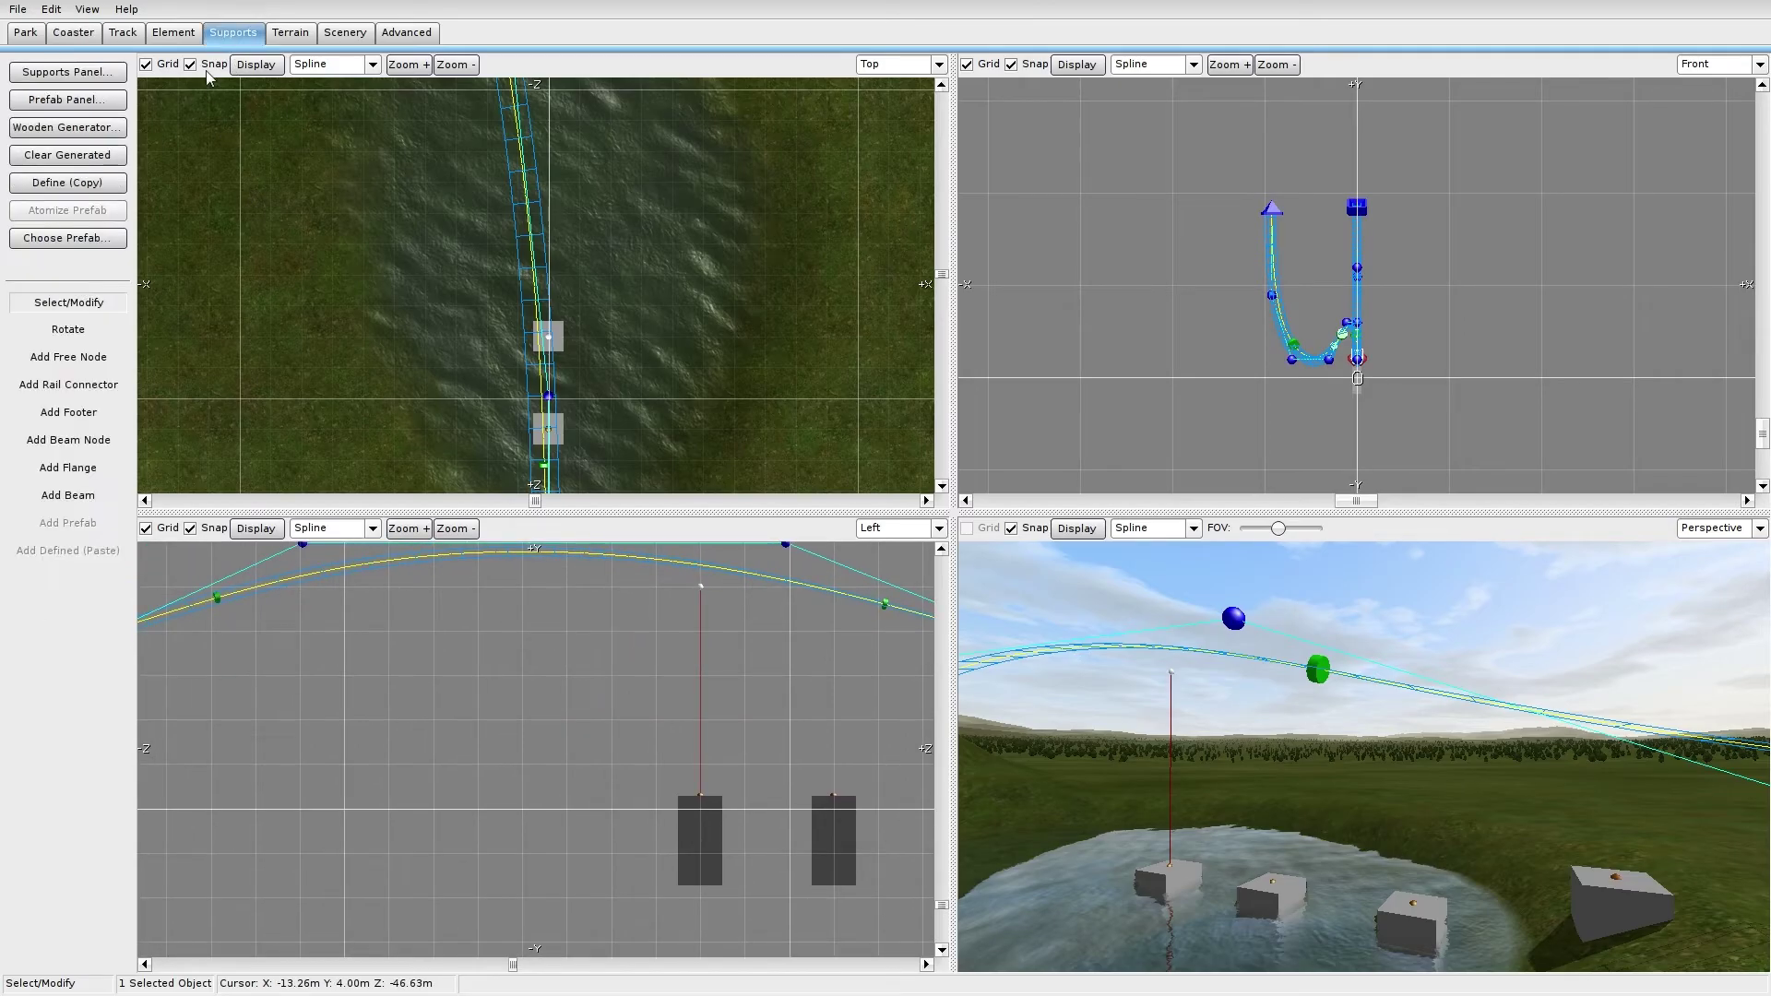
pyautogui.click(68, 412)
pyautogui.moveTo(552, 722); pyautogui.dragTo(626, 728, button='right')
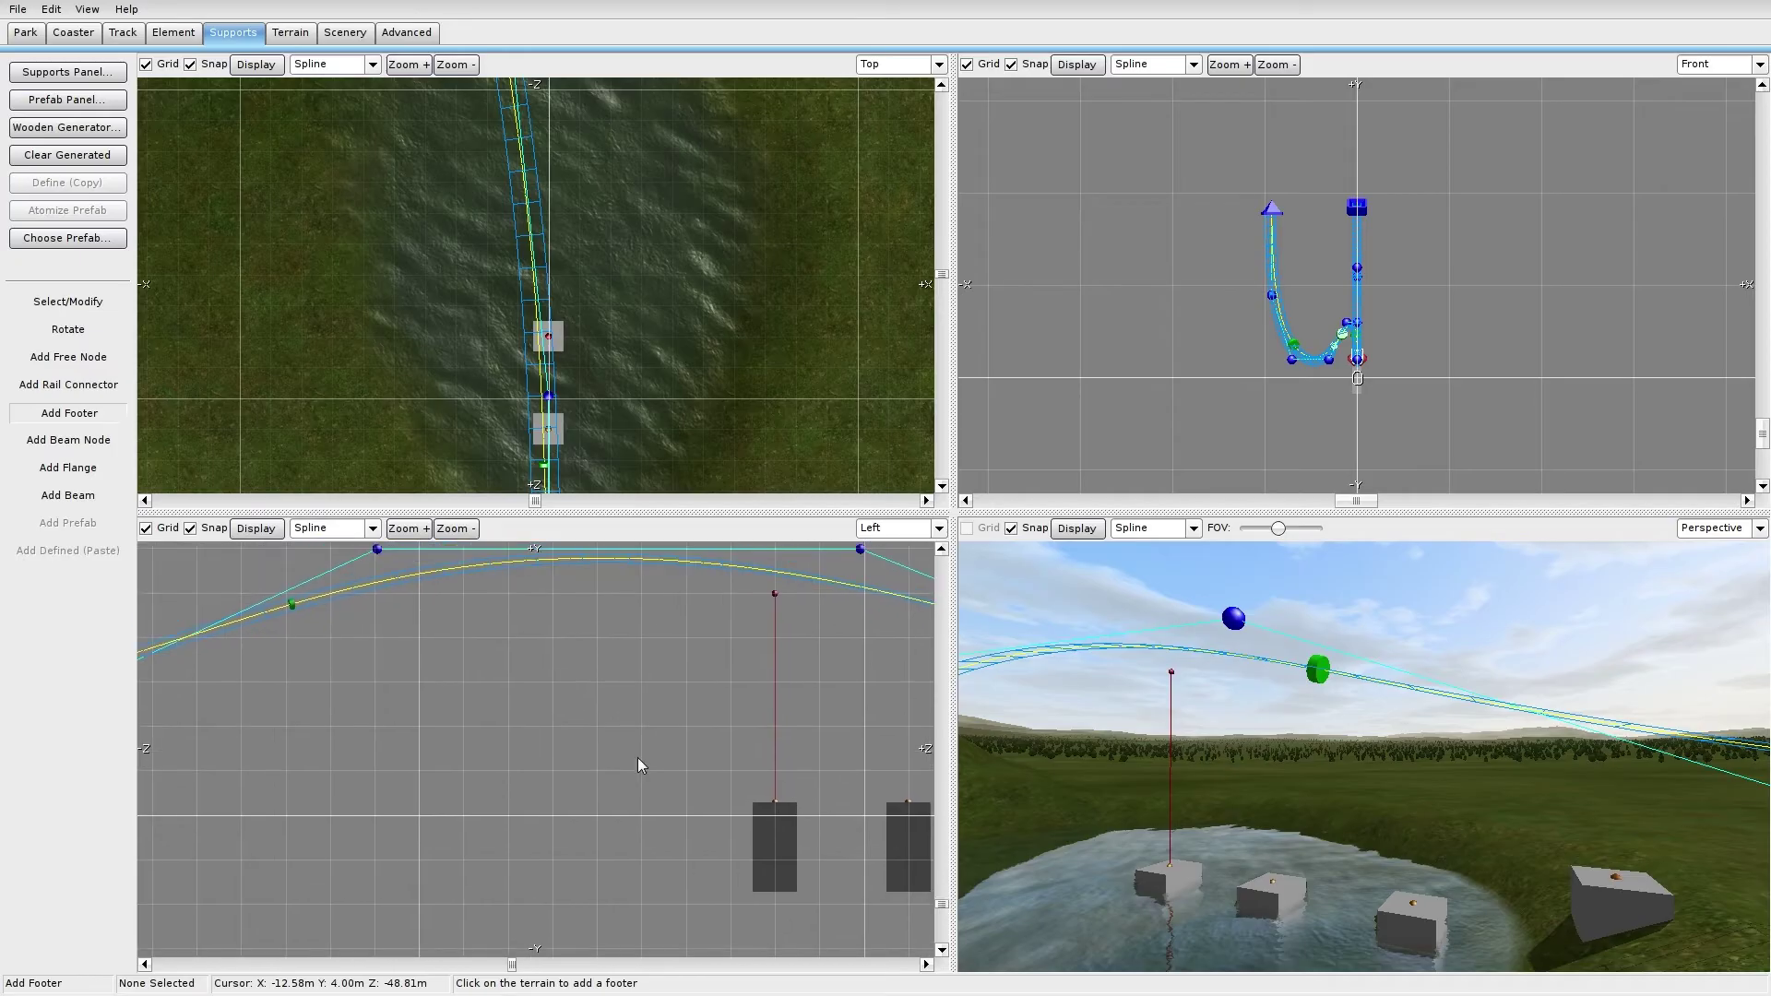
pyautogui.click(644, 839)
pyautogui.click(513, 838)
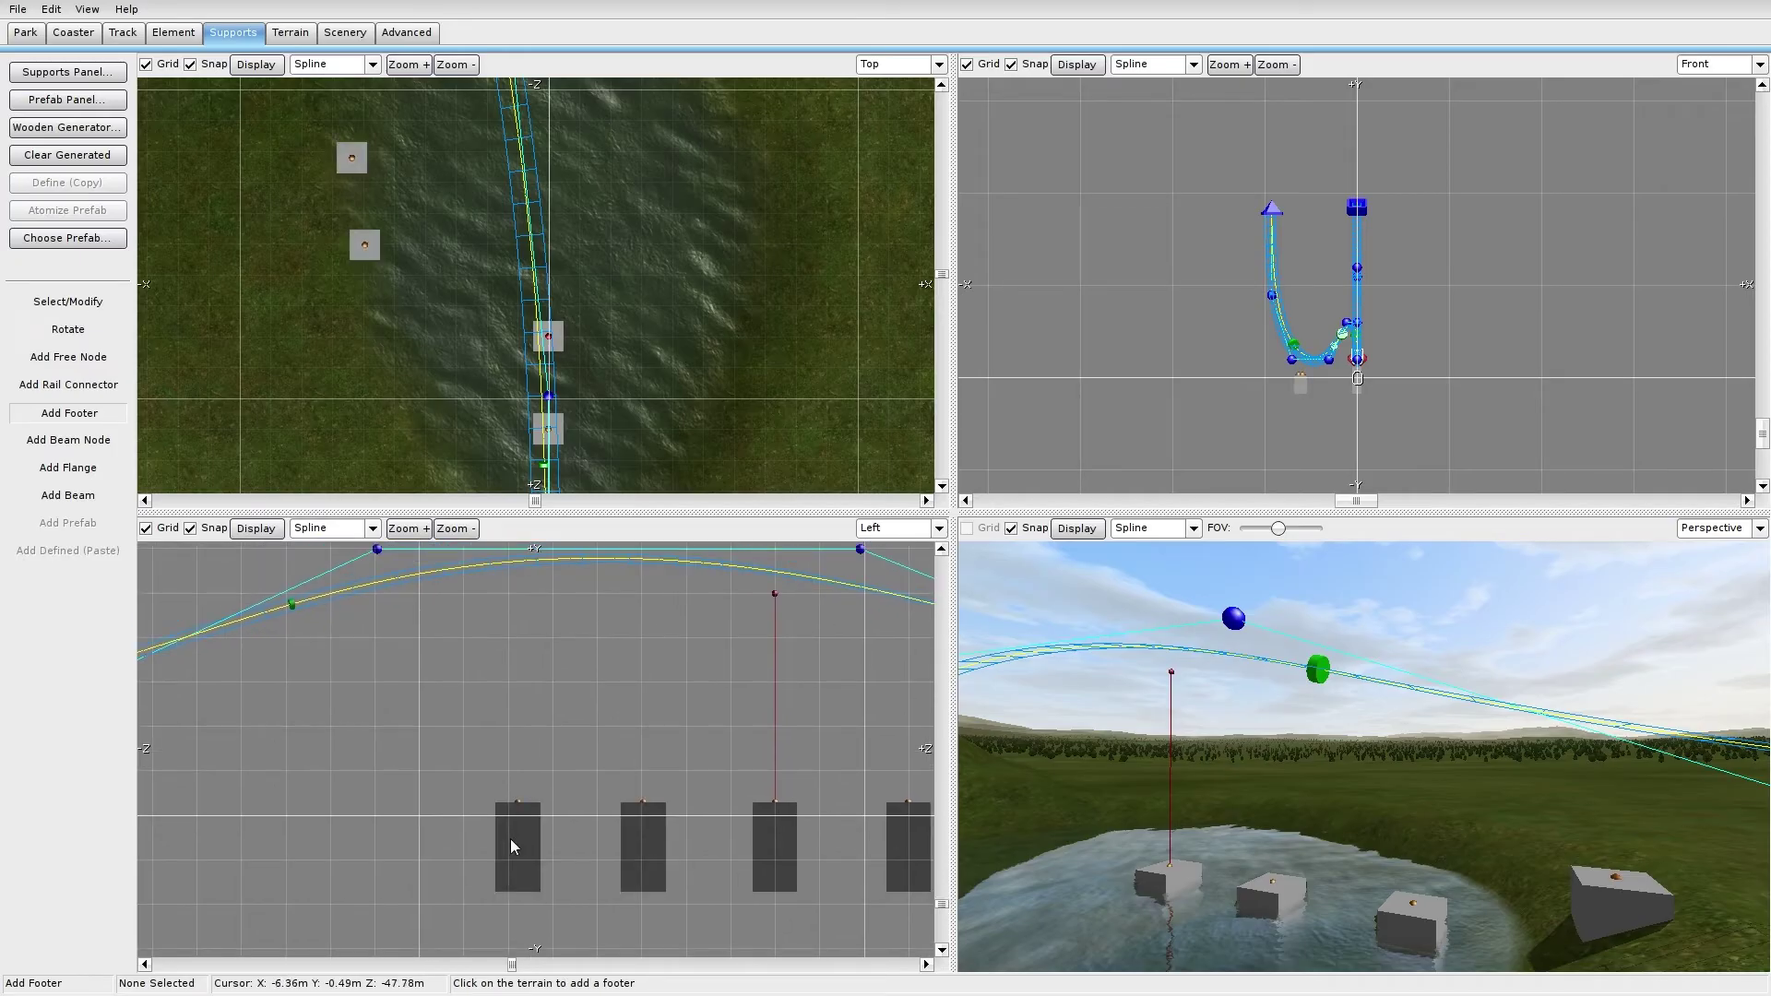
pyautogui.click(376, 837)
pyautogui.click(247, 830)
pyautogui.moveTo(242, 834); pyautogui.dragTo(549, 791, button='right')
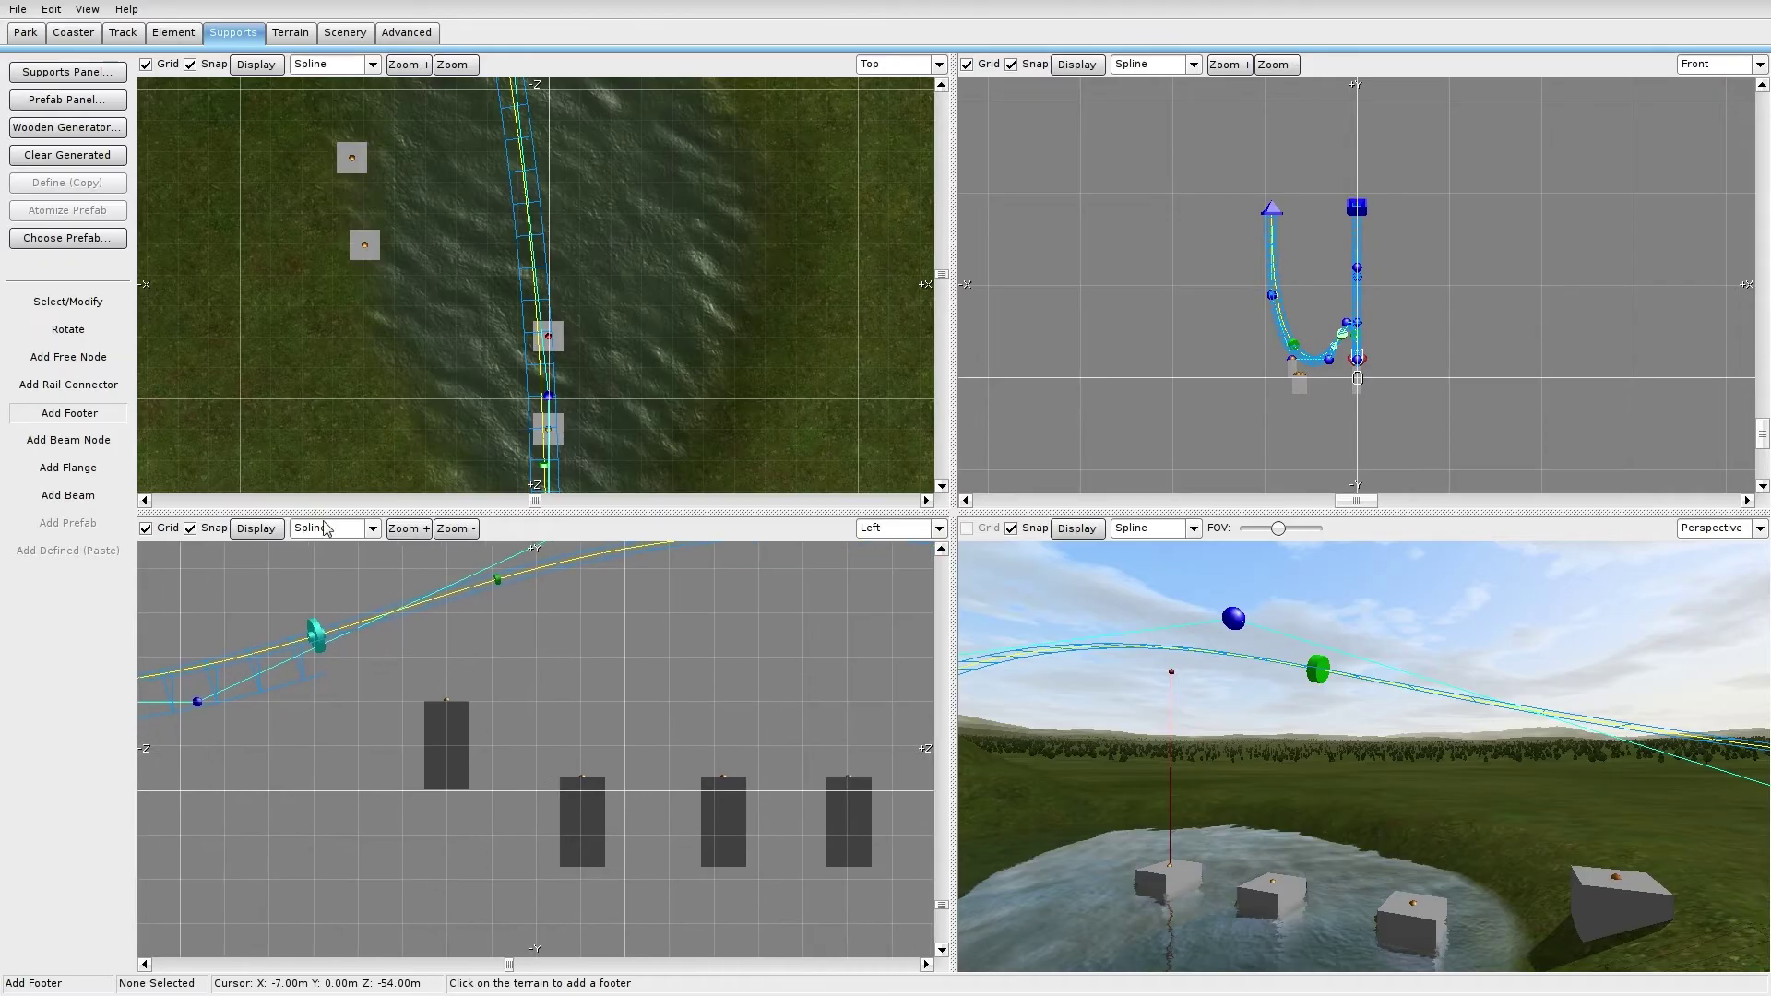
# Step: Shift the newly added footers along the track in the side view so they match the row's even spacing
pyautogui.click(74, 301)
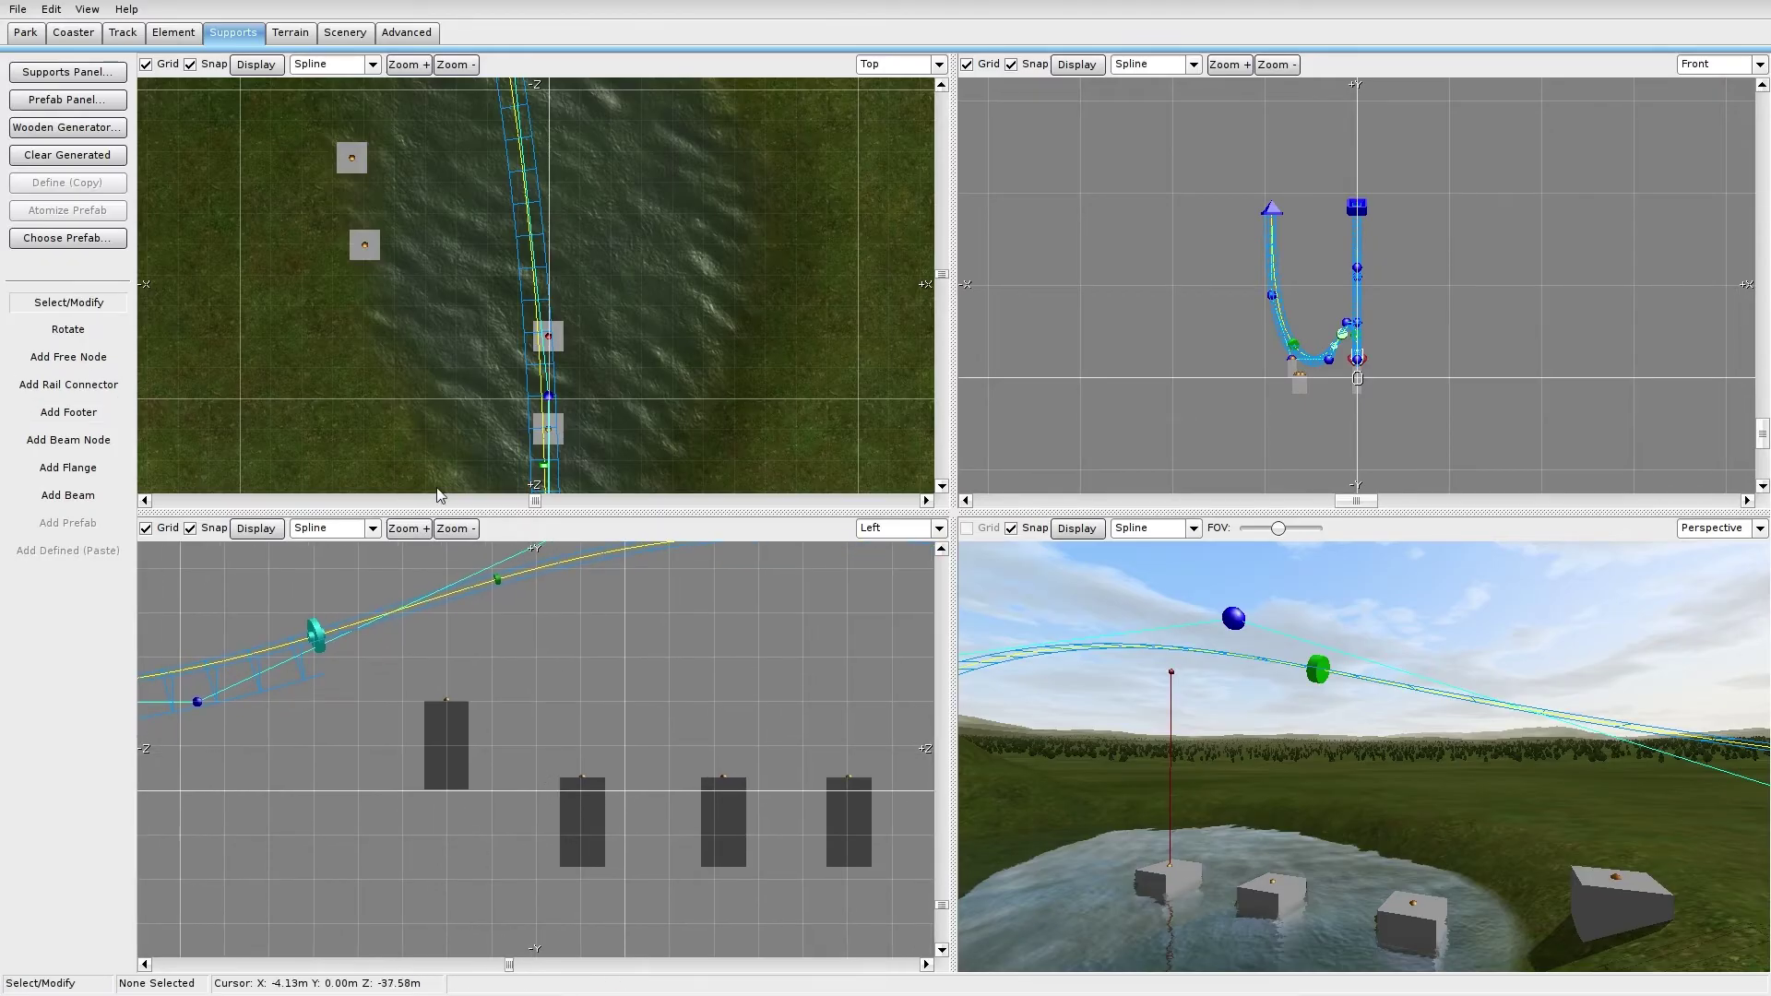
pyautogui.click(460, 716)
pyautogui.click(564, 811)
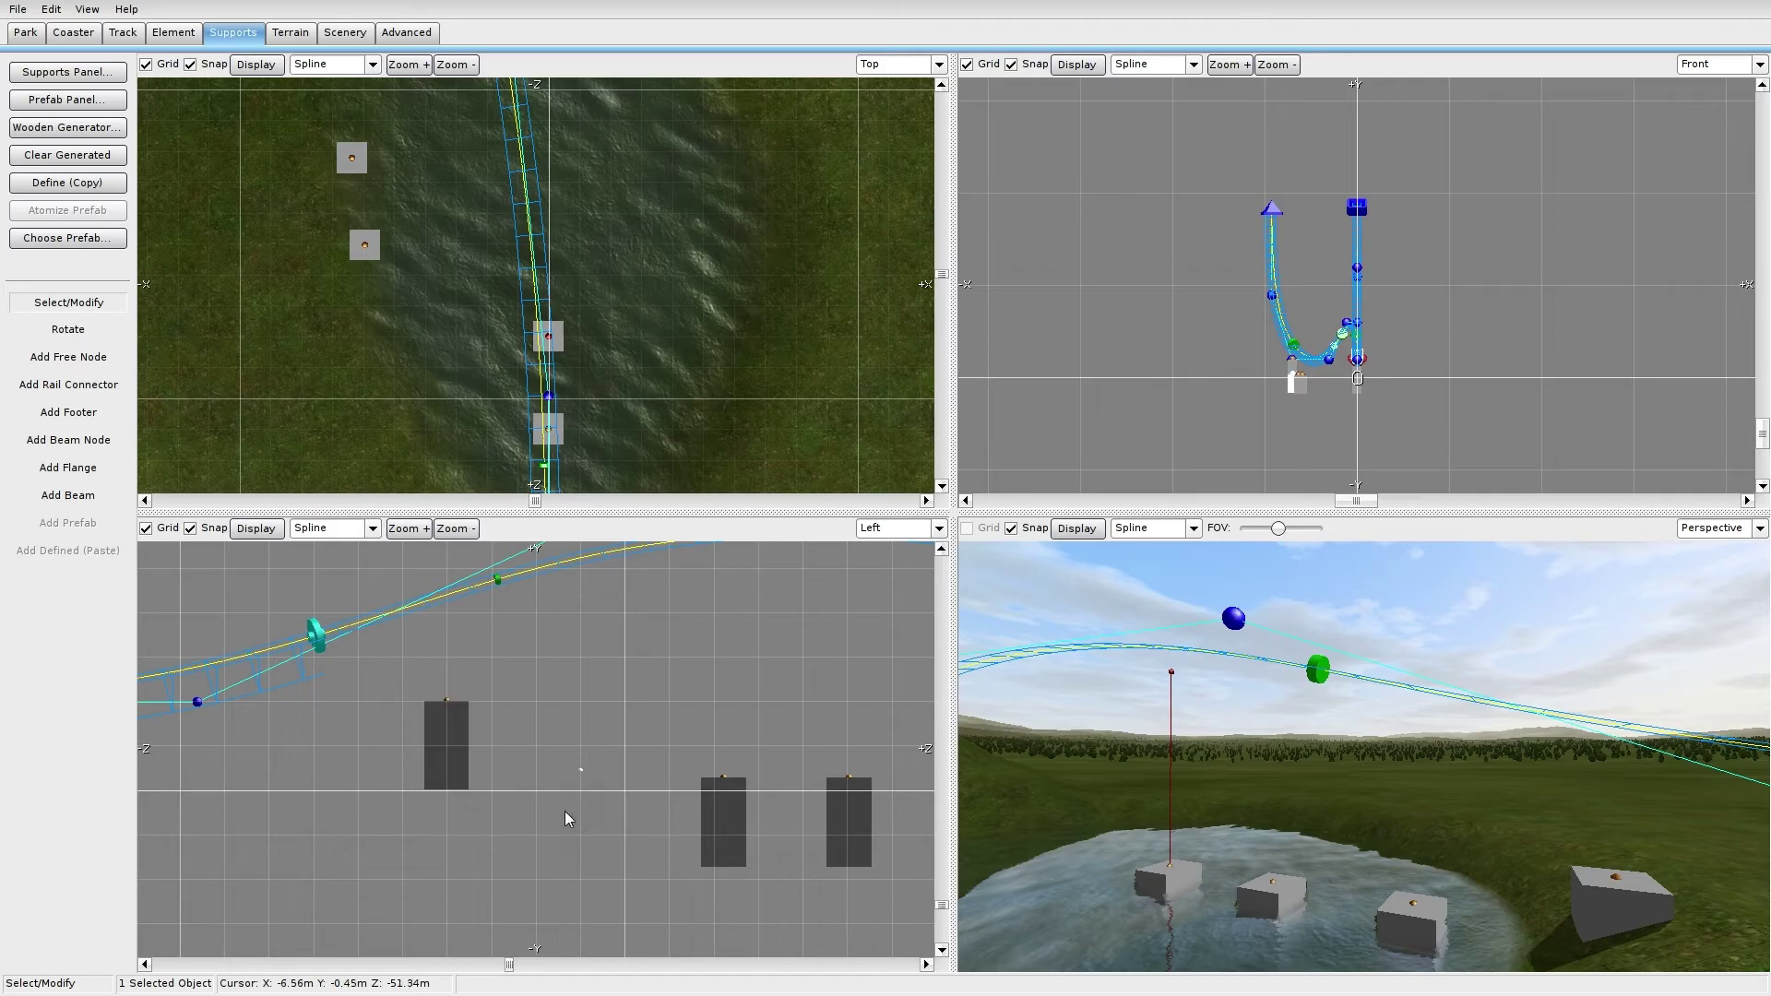
pyautogui.moveTo(704, 808); pyautogui.dragTo(712, 812)
pyautogui.moveTo(712, 812); pyautogui.dragTo(558, 804, button='right')
pyautogui.moveTo(683, 795); pyautogui.dragTo(677, 789)
pyautogui.moveTo(715, 785); pyautogui.dragTo(715, 801, button='right')
pyautogui.moveTo(719, 710); pyautogui.dragTo(703, 710, button='right')
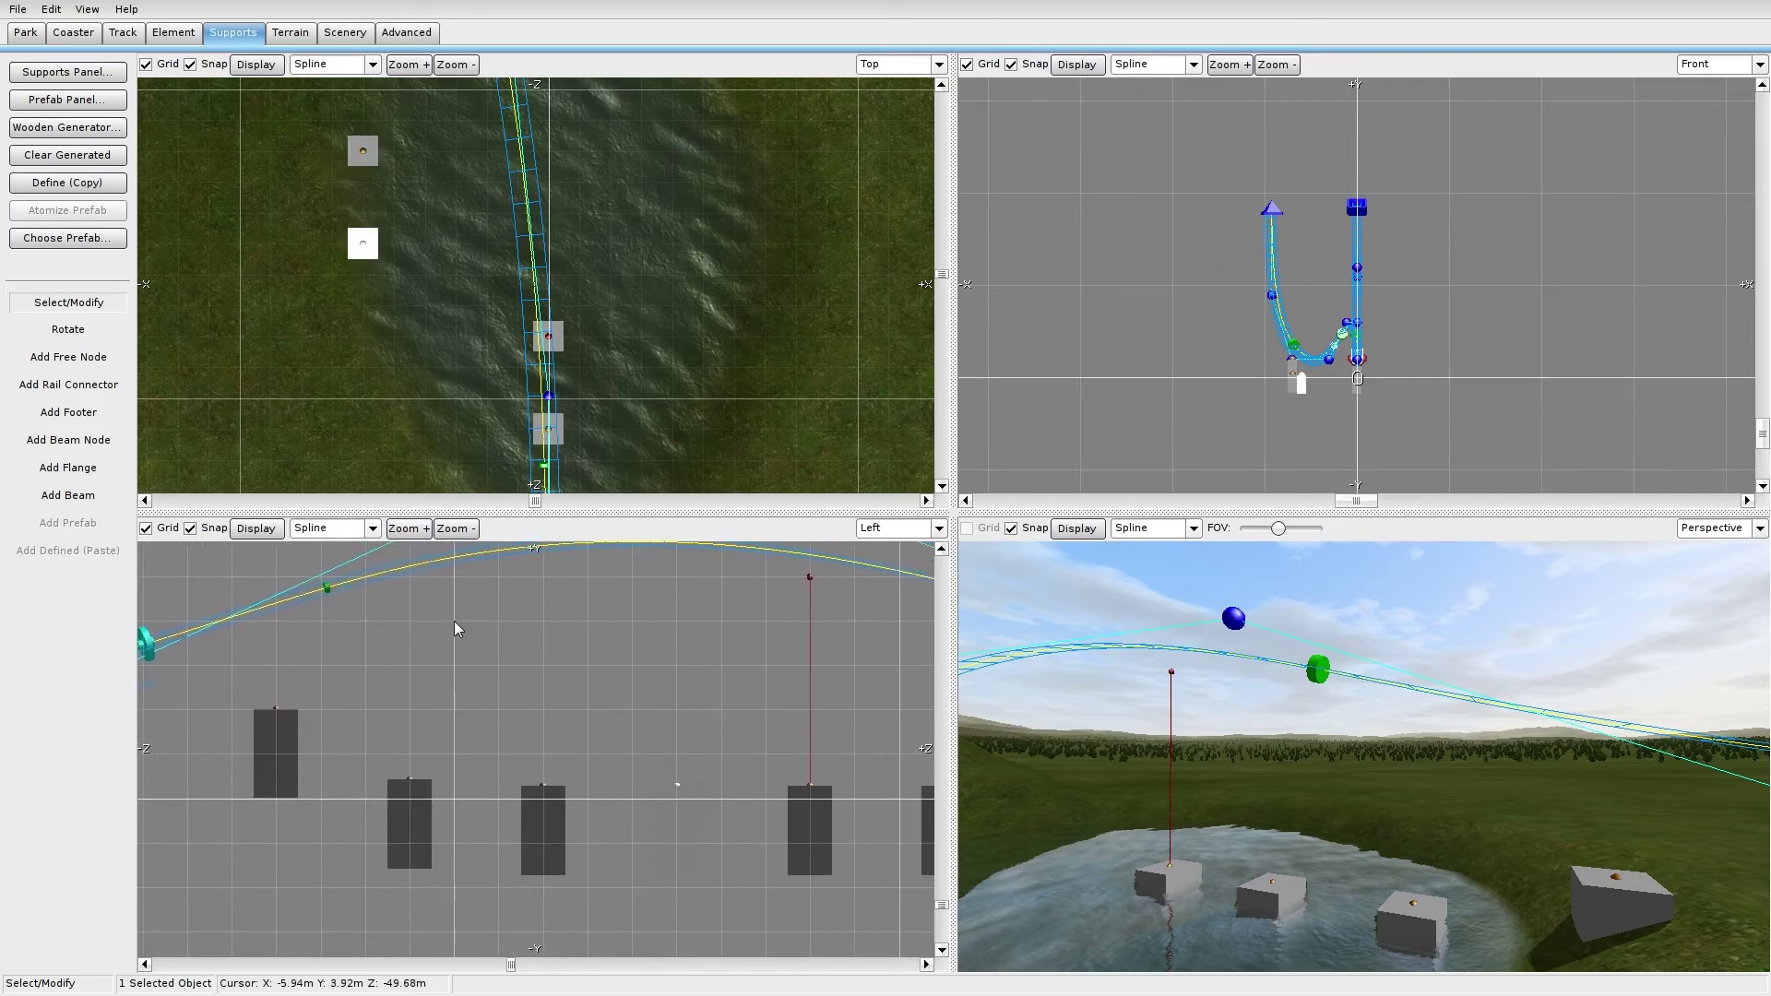
# Step: Add free nodes in the side view above the remaining footers, continuing the horizontal row below the track toward the hillside
pyautogui.click(68, 357)
pyautogui.scroll(-2, 397, 655)
pyautogui.moveTo(404, 655); pyautogui.dragTo(382, 683, button='right')
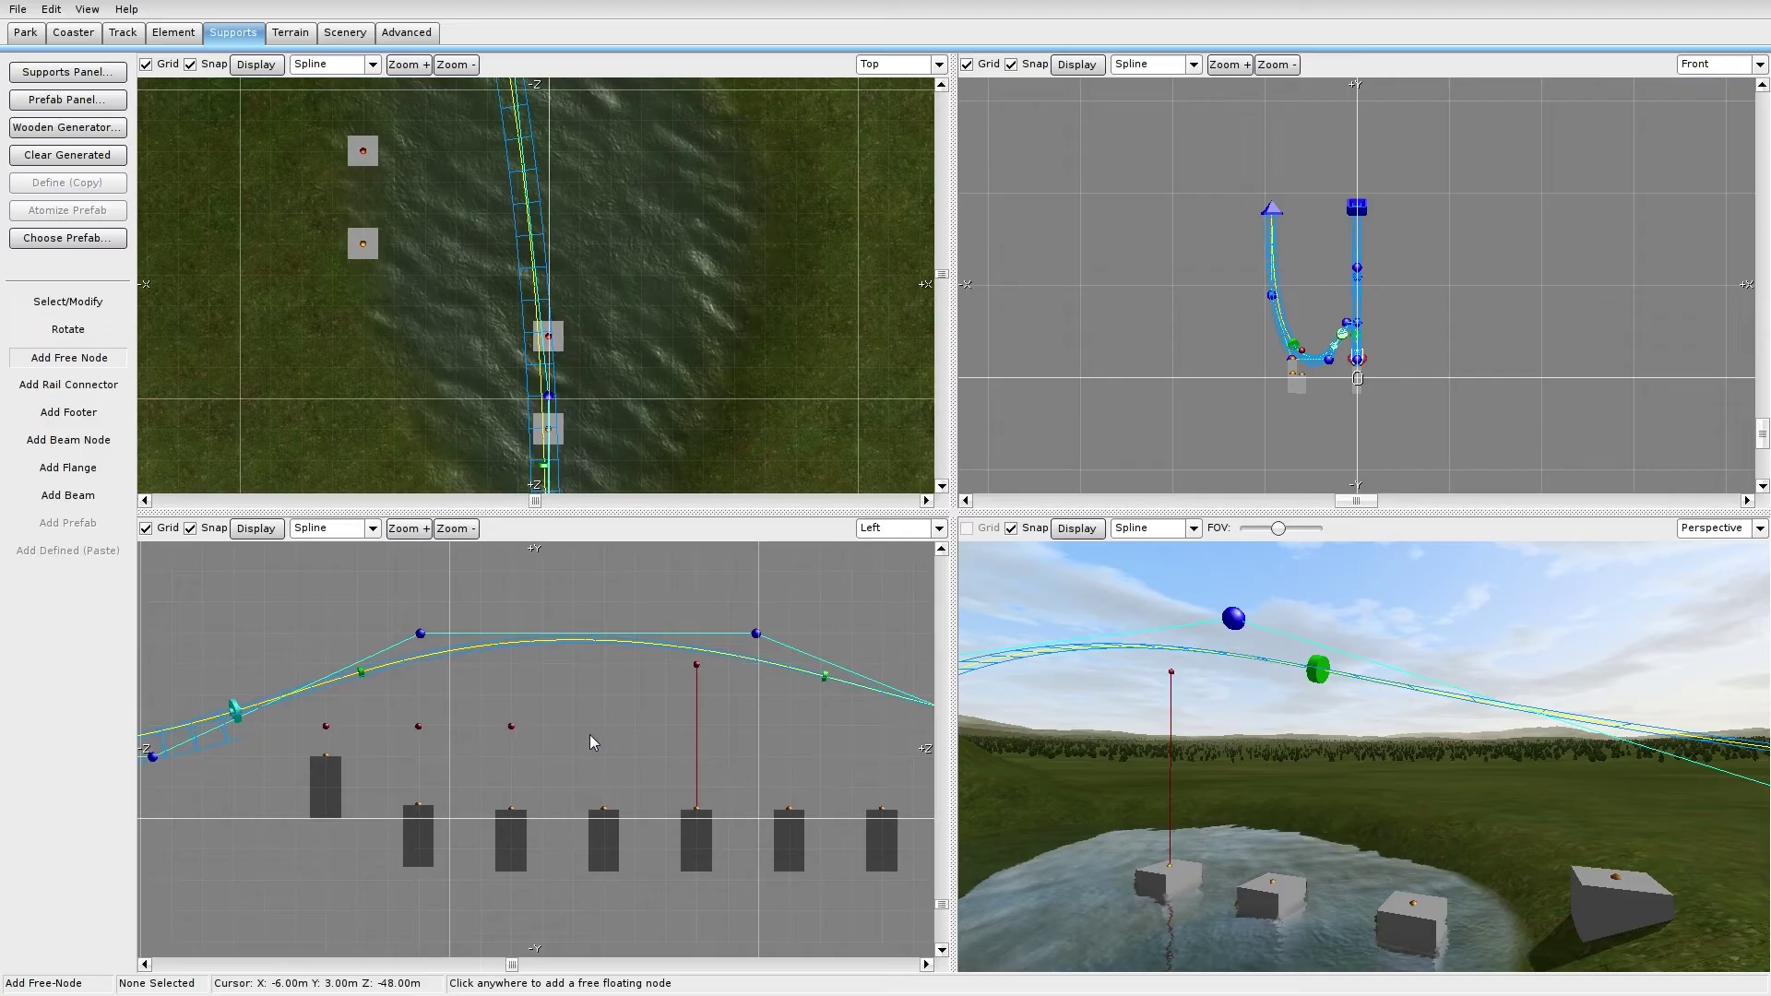
pyautogui.click(790, 728)
pyautogui.moveTo(838, 748); pyautogui.dragTo(648, 740, button='right')
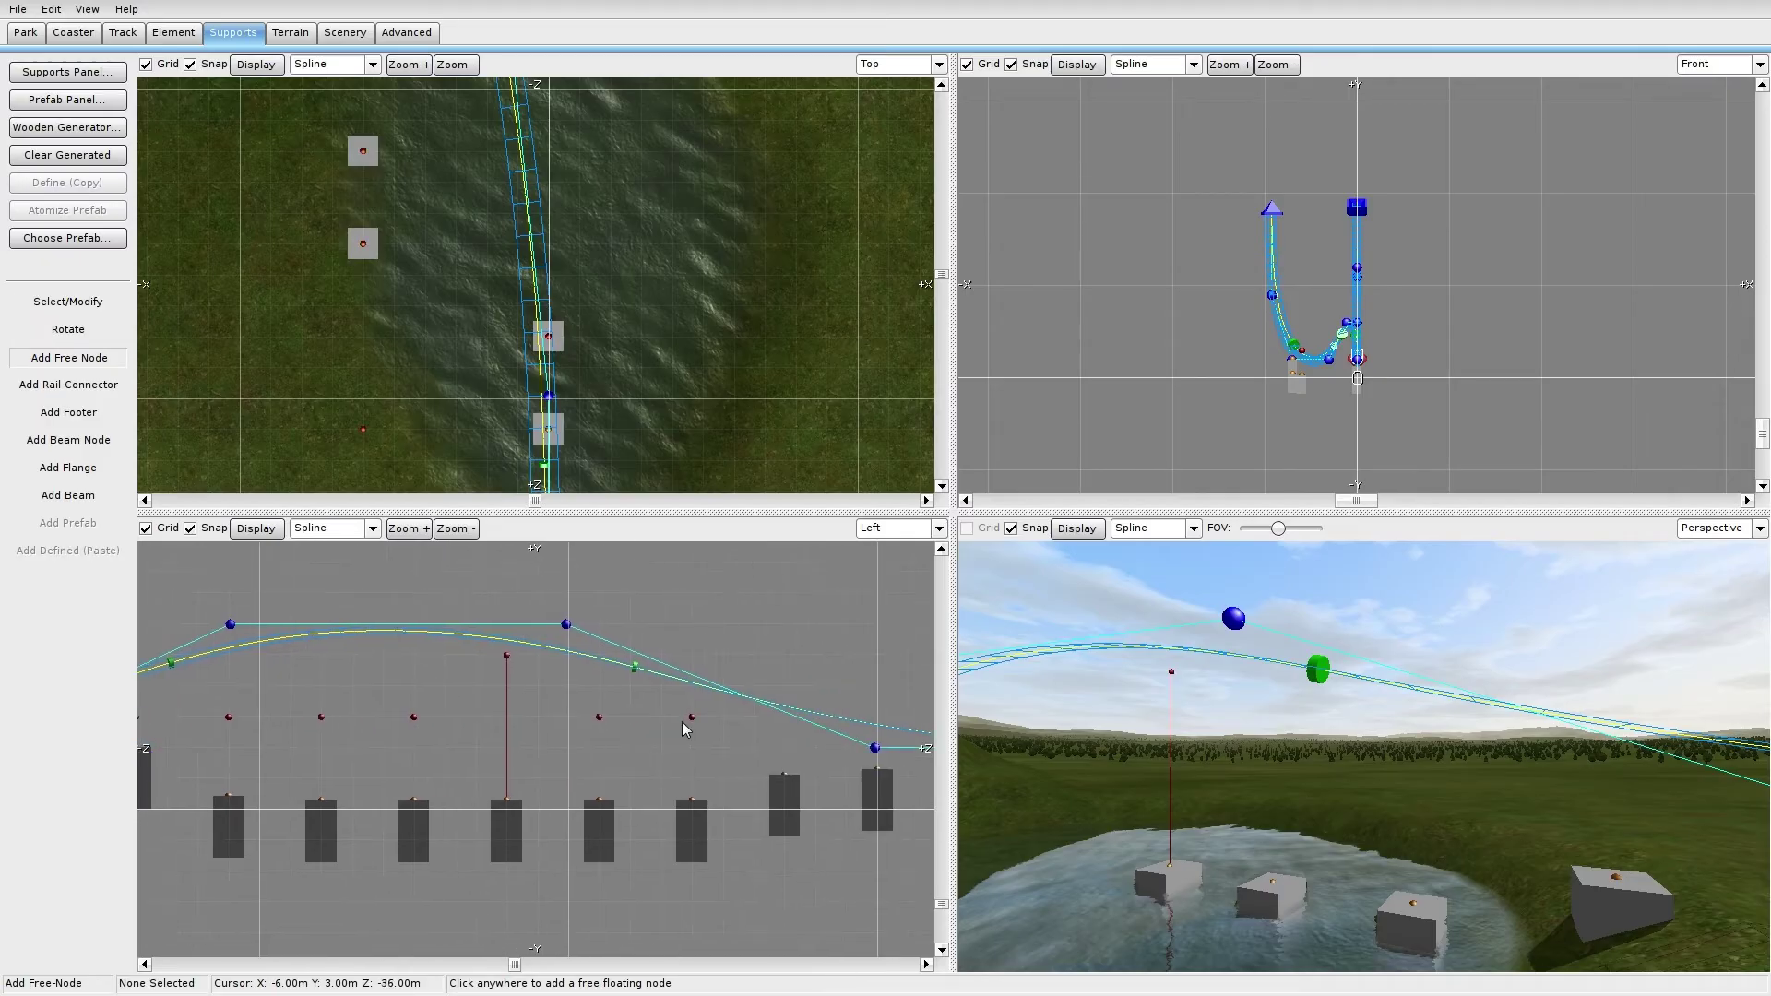
pyautogui.click(790, 729)
pyautogui.click(877, 683)
pyautogui.moveTo(877, 683); pyautogui.dragTo(611, 697, button='right')
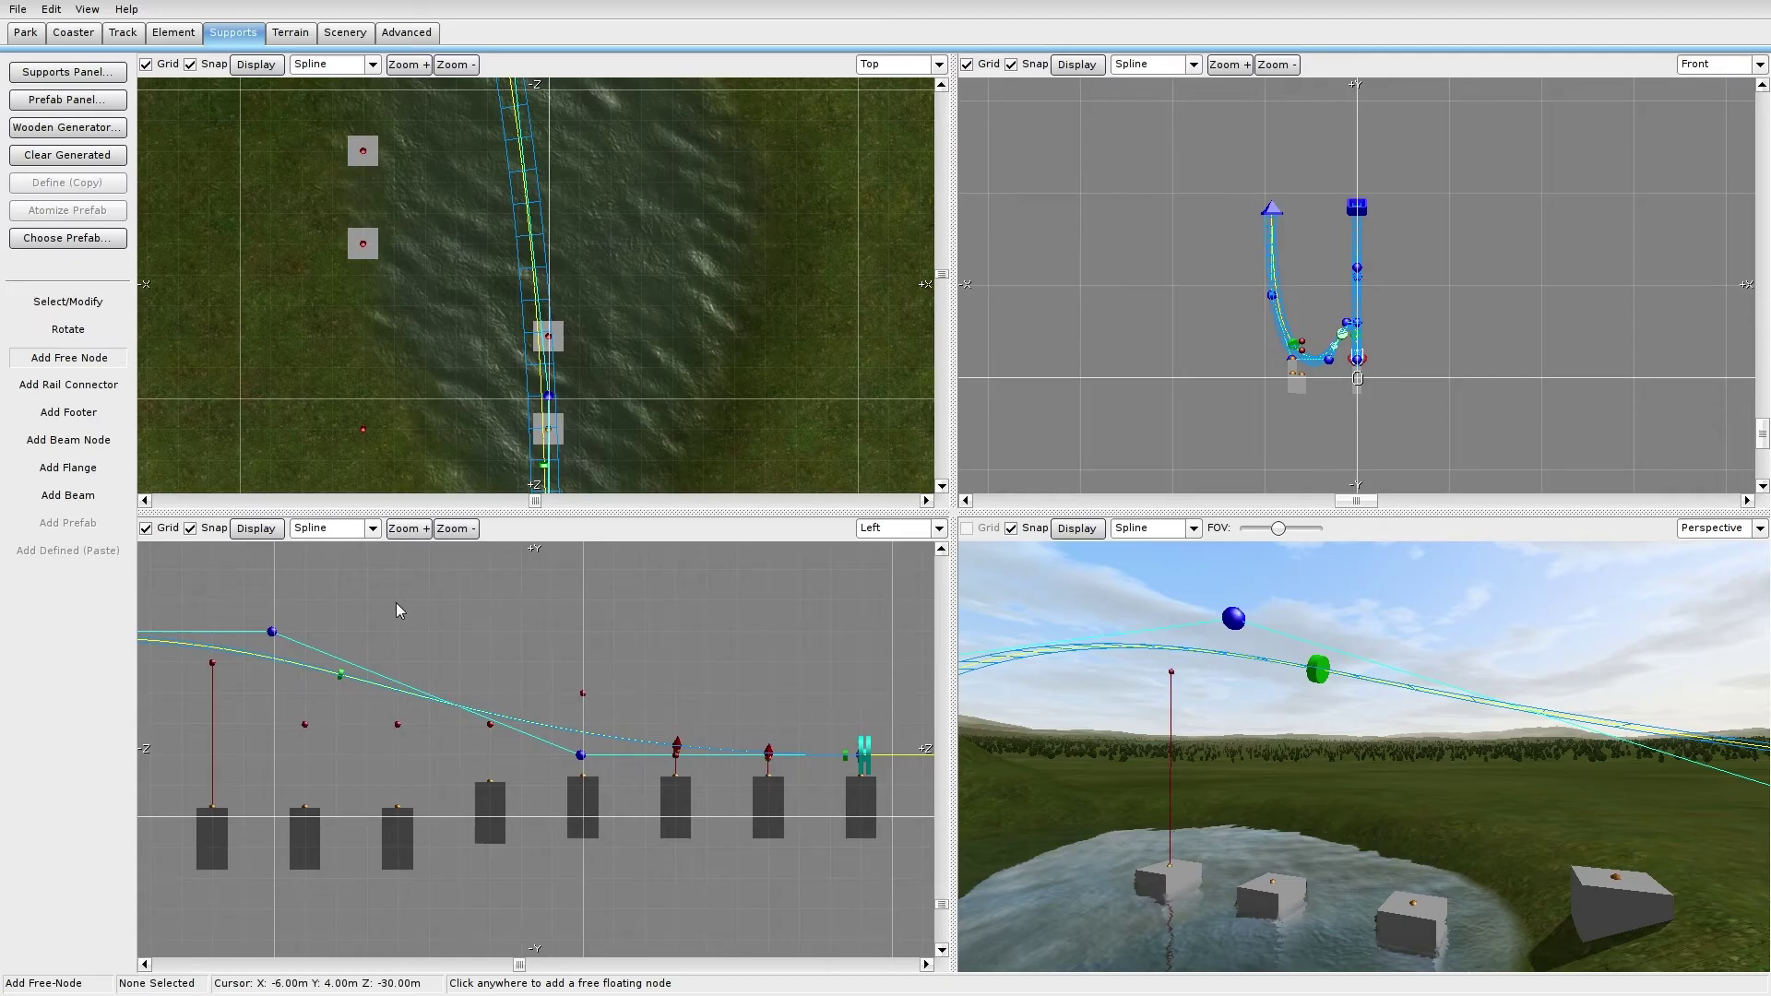
# Step: Lower the last free node above the hillside footer to the same height as the other nodes in the row
pyautogui.click(68, 302)
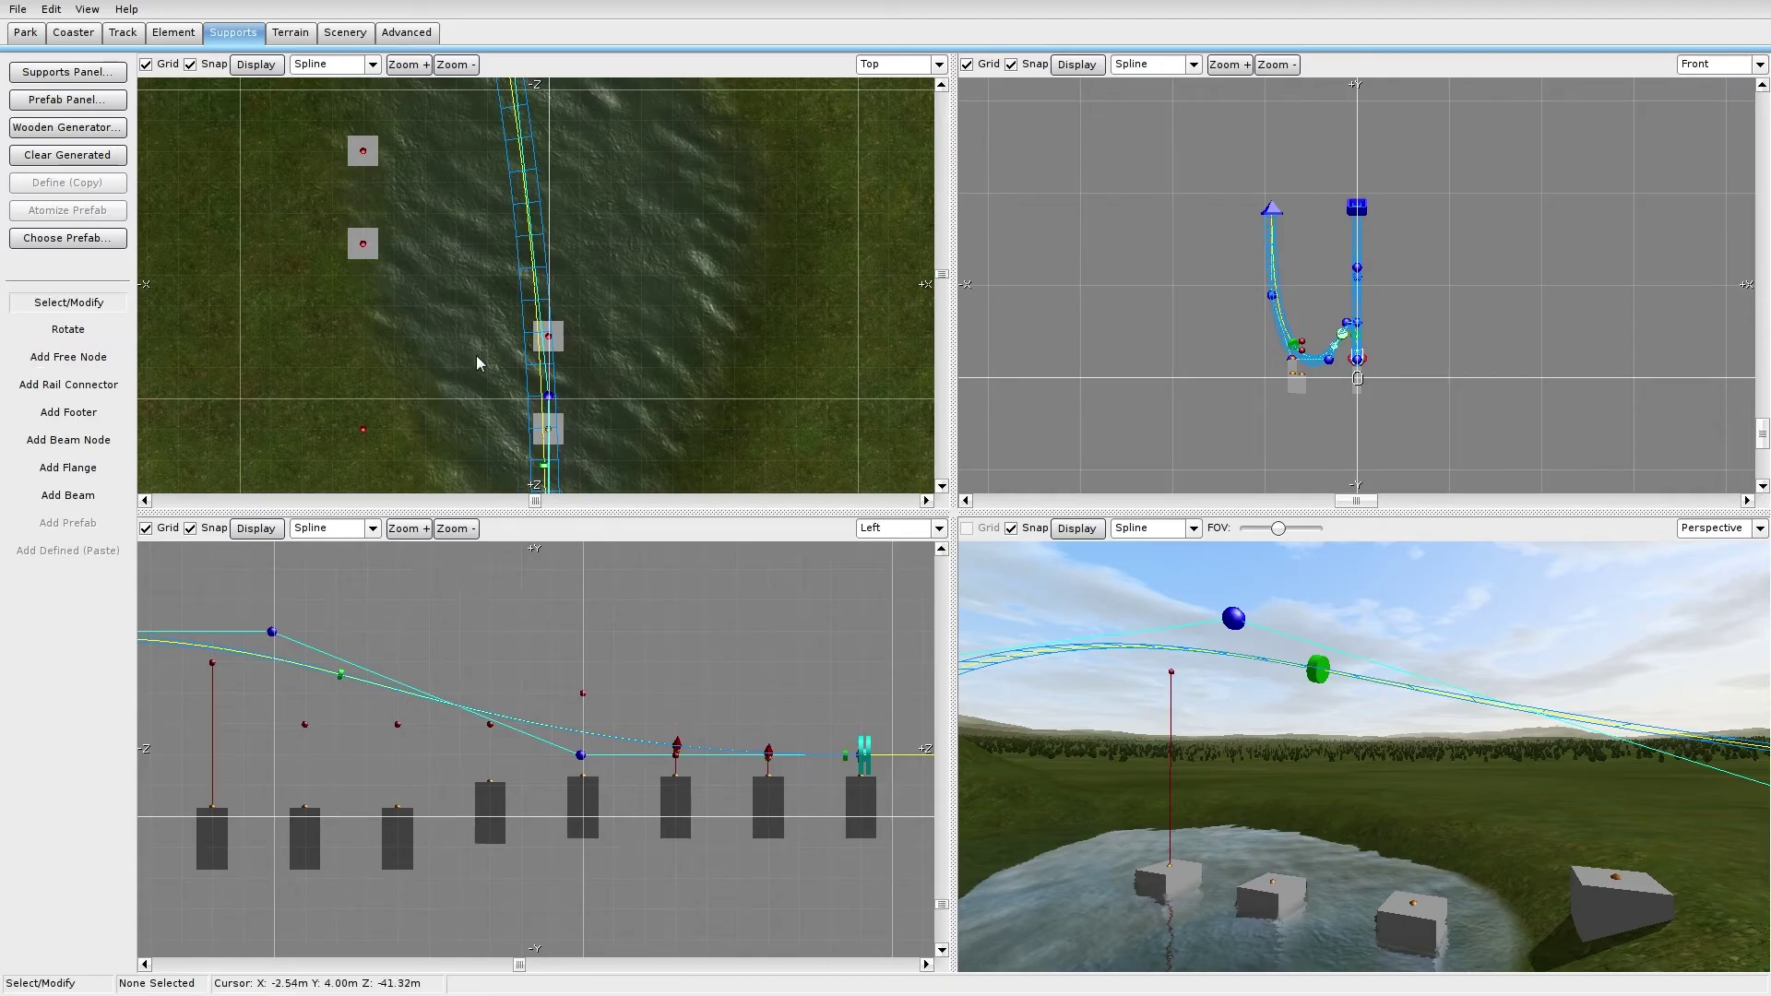
pyautogui.click(585, 693)
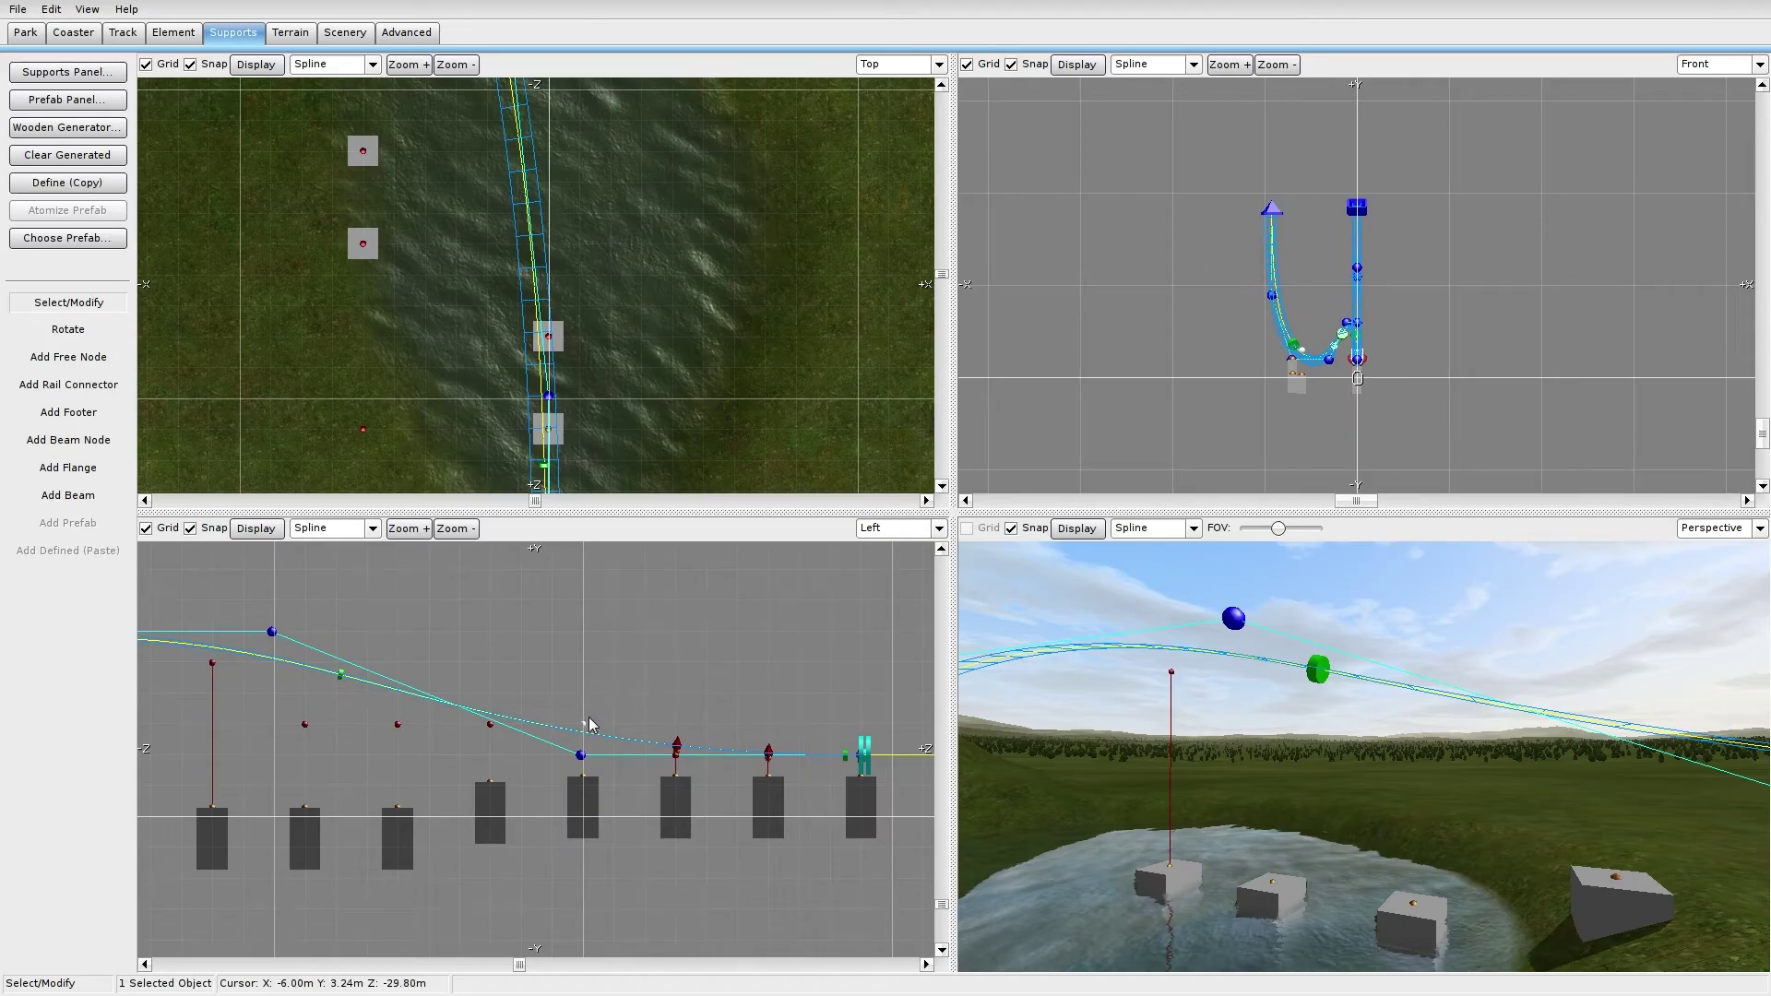
pyautogui.rightClick(588, 716)
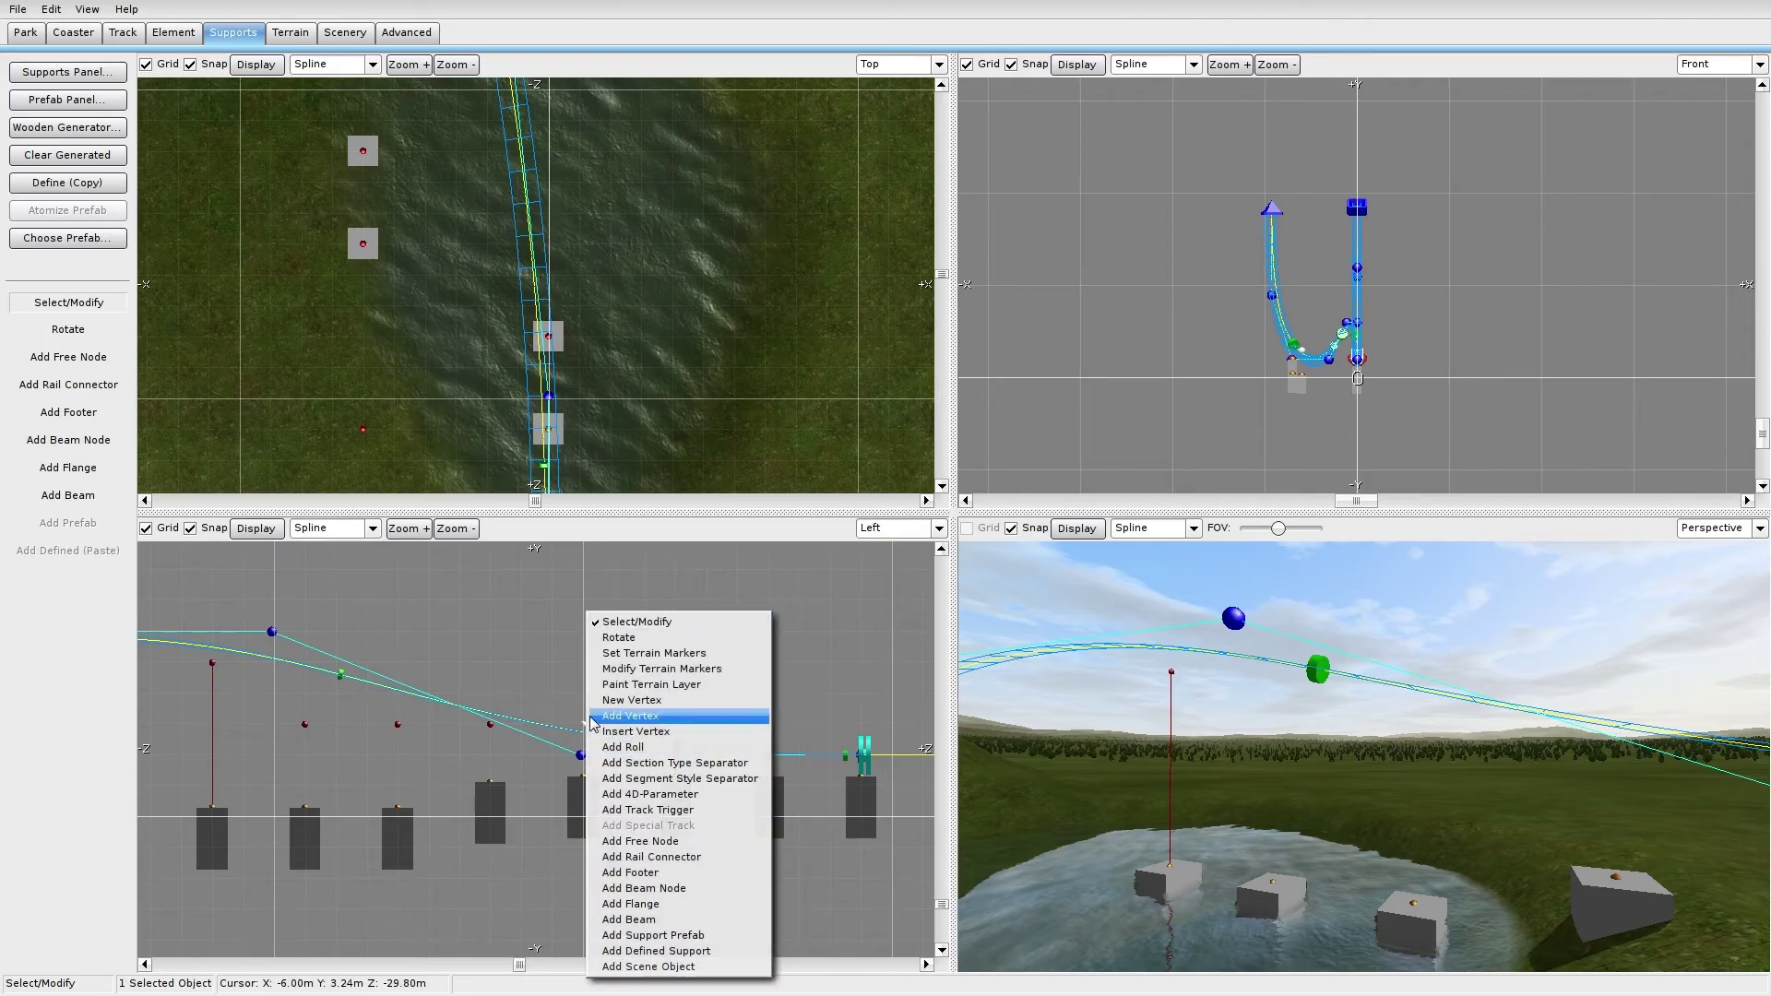
pyautogui.click(484, 591)
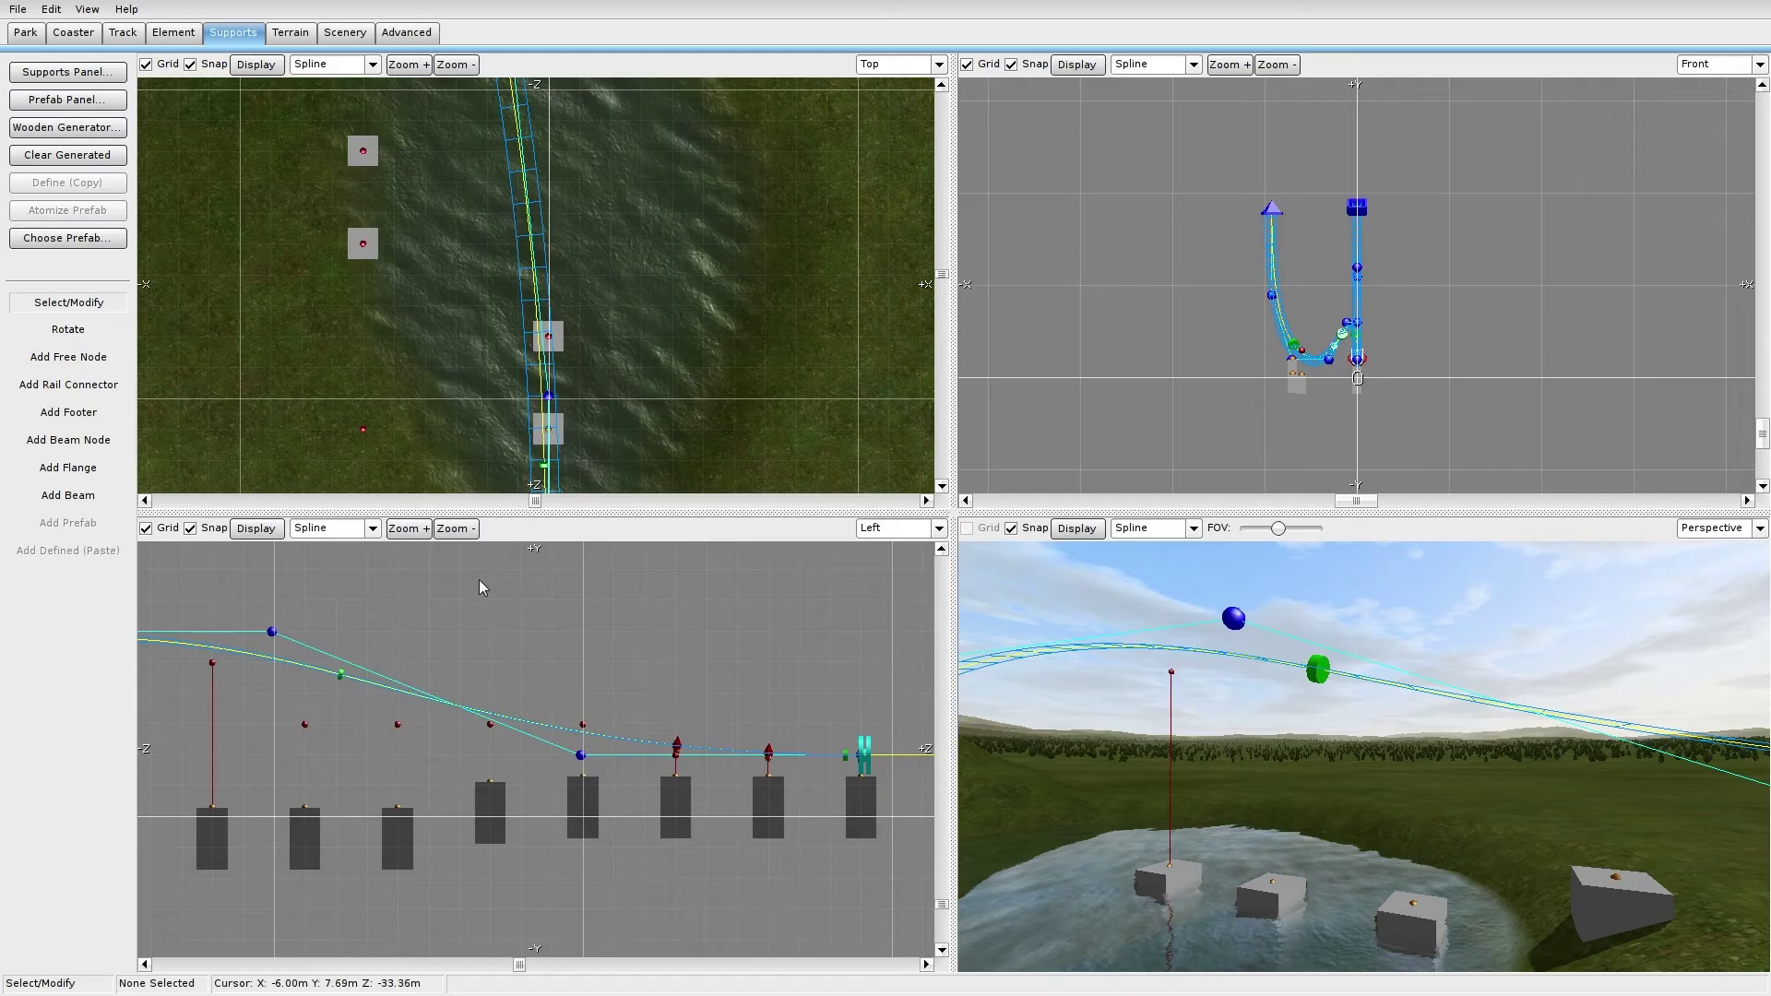
# Step: Shift the pond footers and their free nodes sideways in the top view so they sit beneath the curving track
pyautogui.scroll(-3, 411, 397)
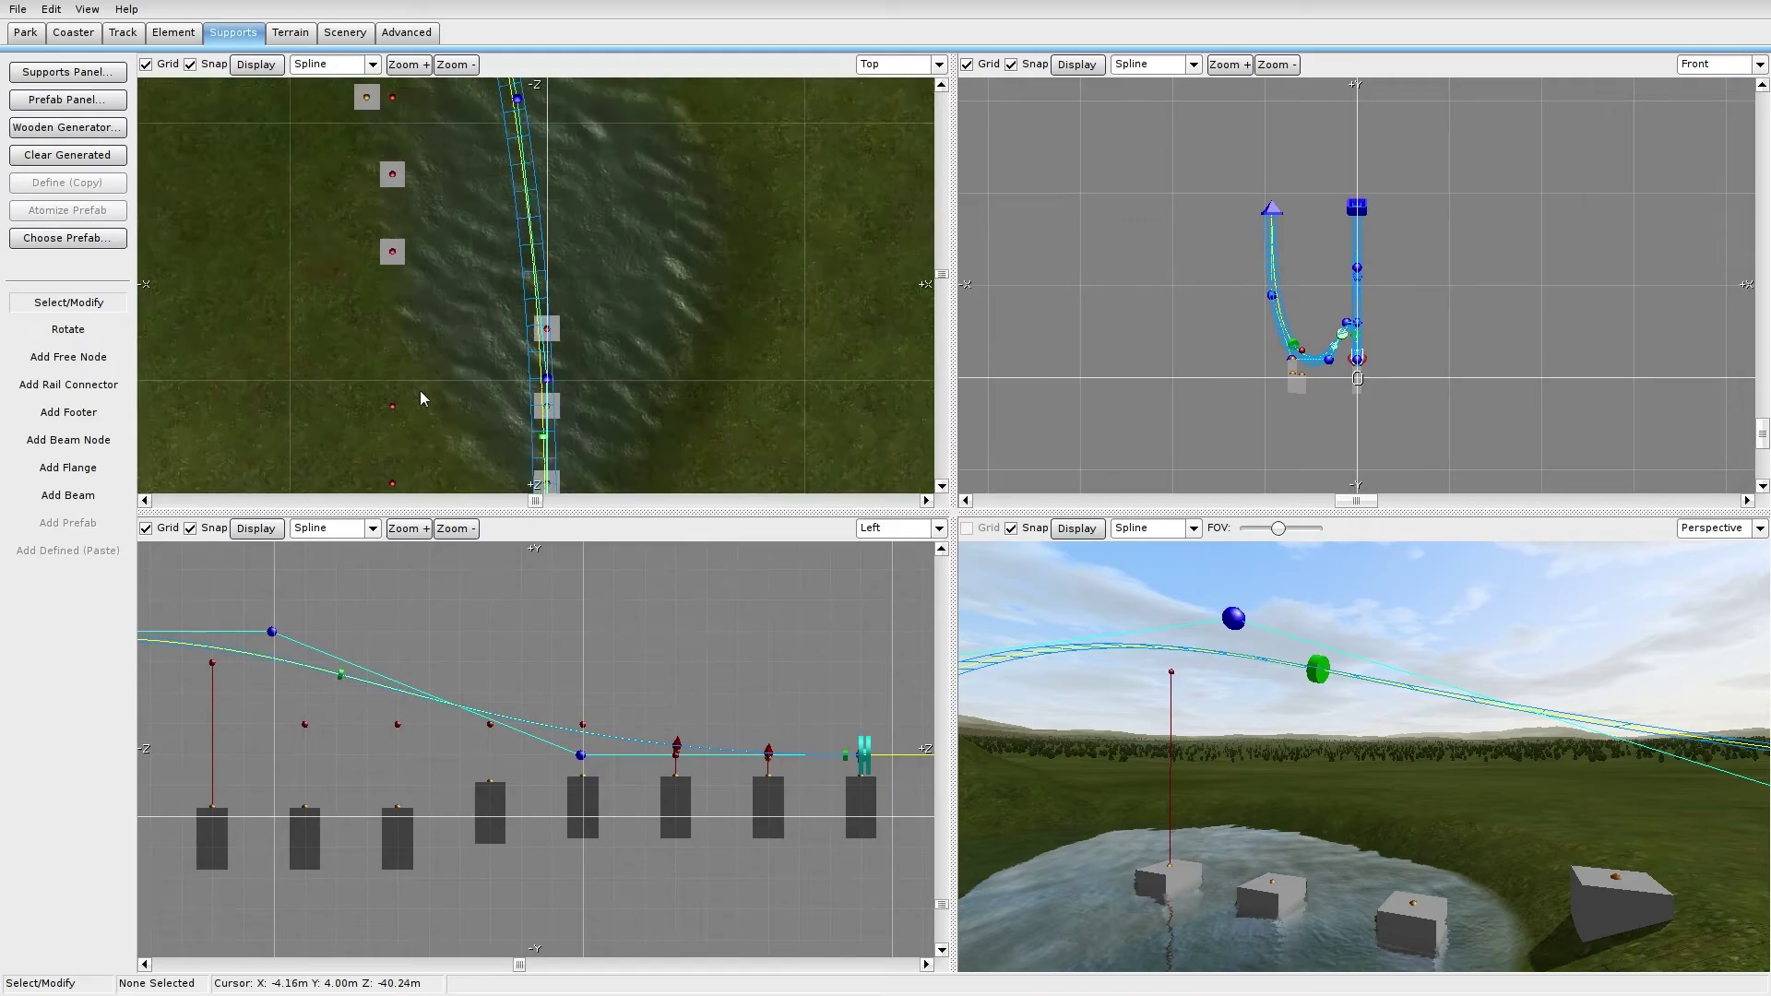
pyautogui.moveTo(467, 341); pyautogui.dragTo(543, 348)
pyautogui.click(560, 374)
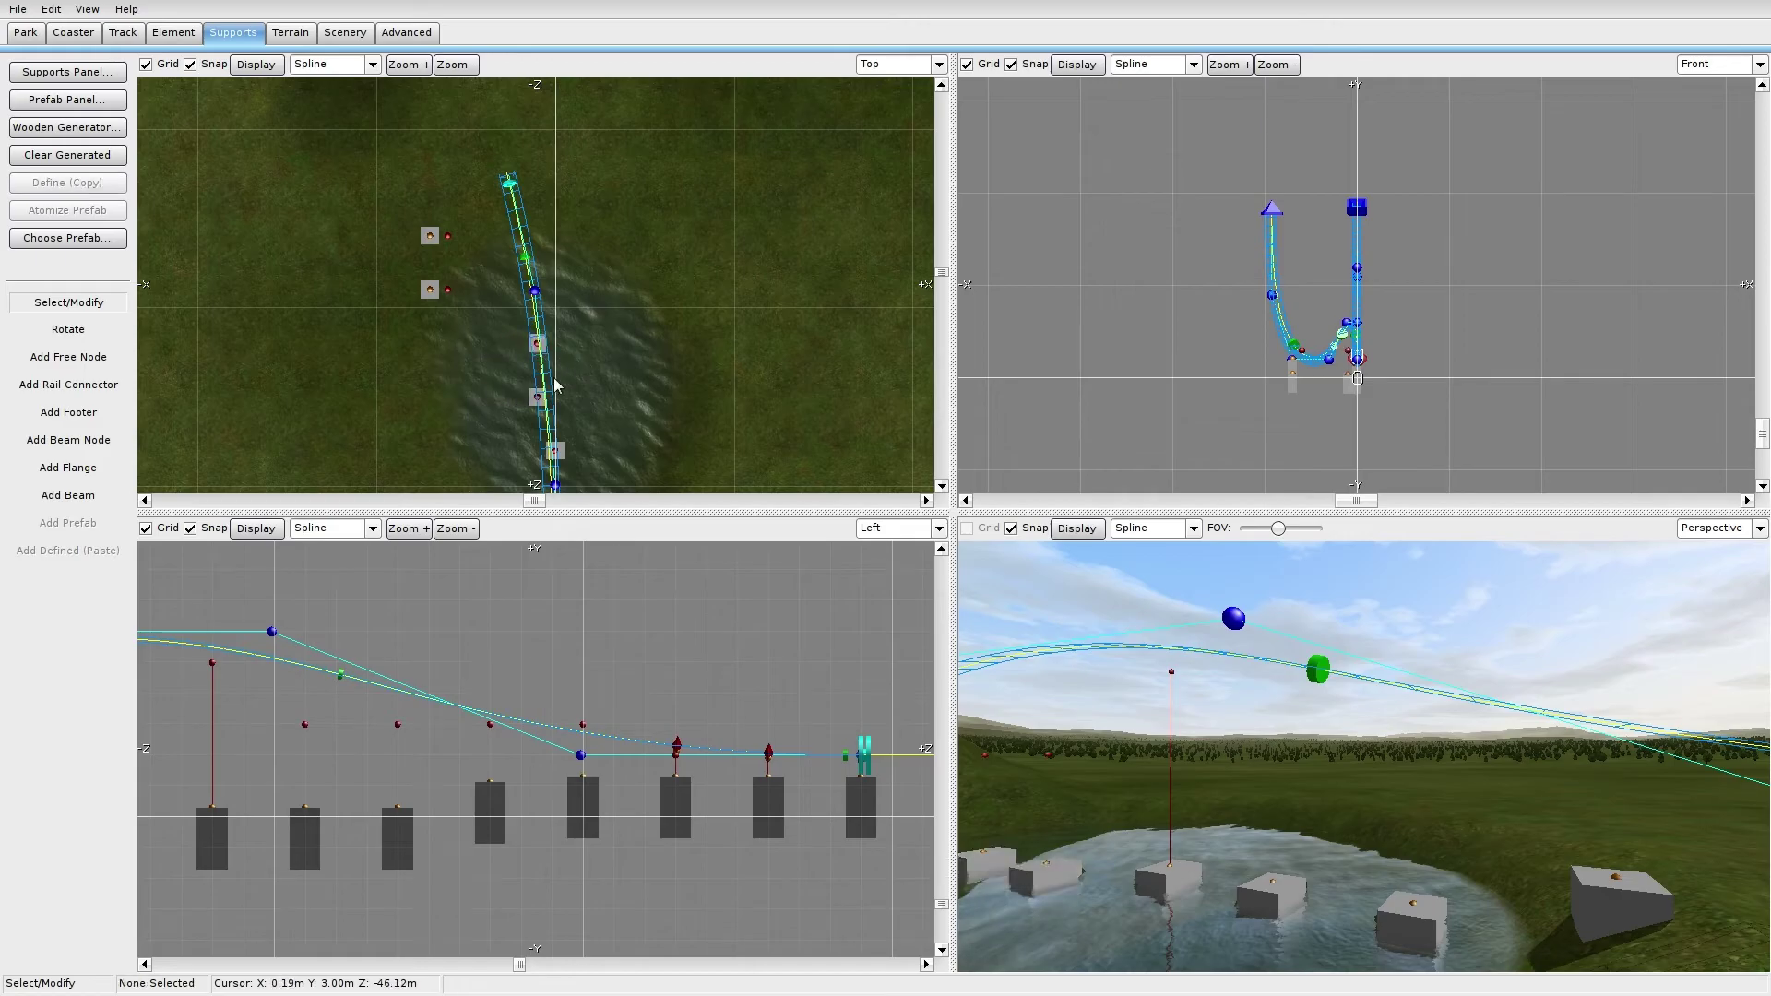
pyautogui.click(536, 398)
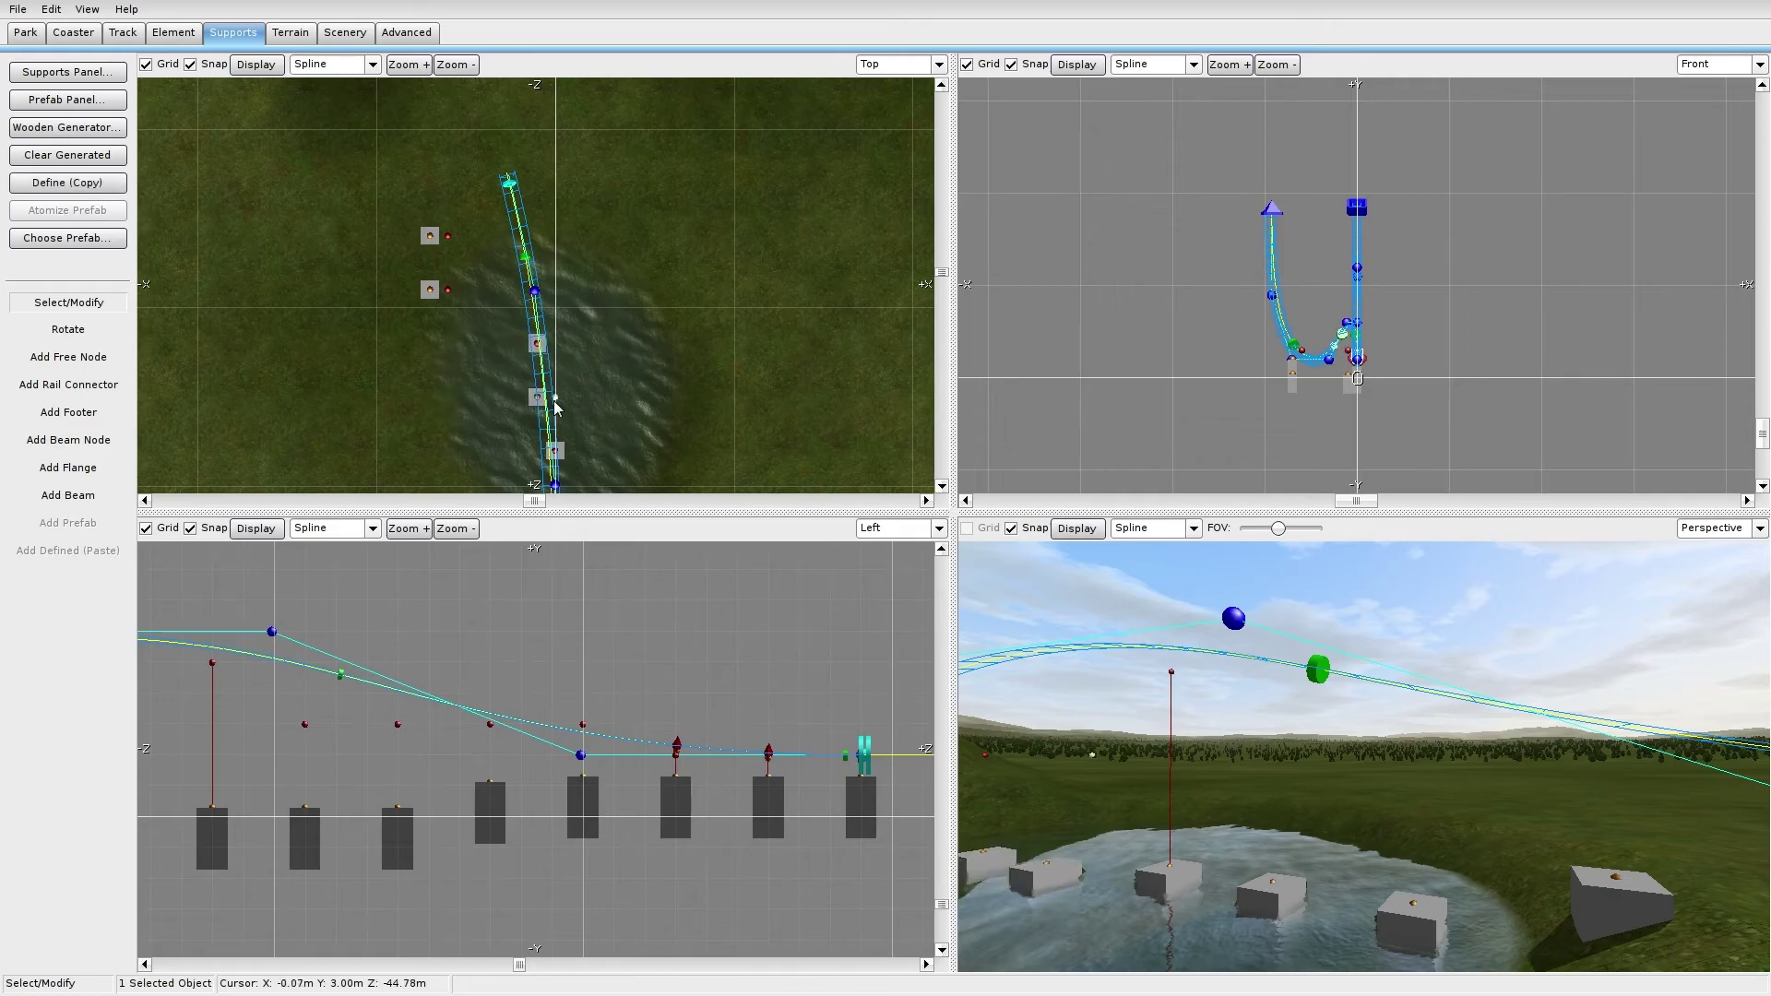
pyautogui.moveTo(486, 655); pyautogui.dragTo(765, 615, button='right')
pyautogui.moveTo(394, 670); pyautogui.dragTo(595, 658, button='right')
pyautogui.moveTo(537, 397)
pyautogui.mouseDown()
pyautogui.moveTo(573, 395)
pyautogui.moveTo(549, 400)
pyautogui.mouseUp()
# Step: Move the two footers at the far end of the pond, with their free nodes, sideways under the track
pyautogui.click(399, 312)
pyautogui.moveTo(466, 308); pyautogui.dragTo(530, 294)
pyautogui.click(500, 302)
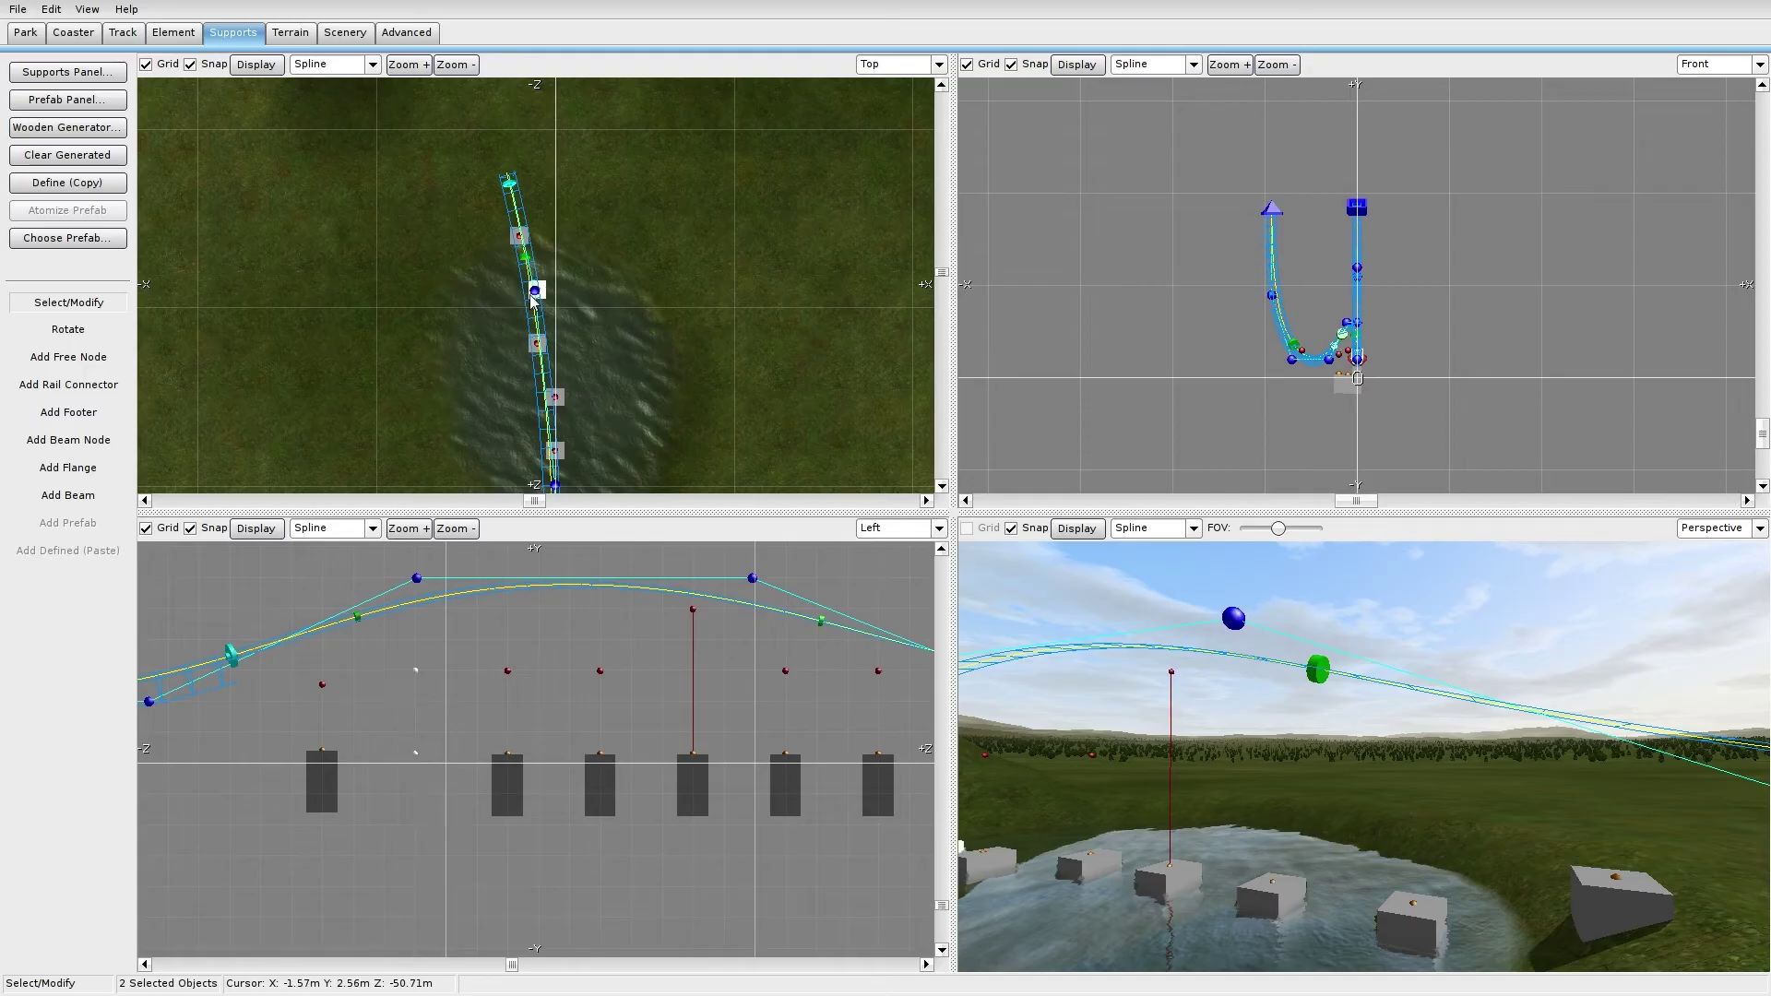
pyautogui.click(605, 306)
# Step: Place a rail connector on the descending track near the first hillside footer, undoing the first placement and repositioning it closer to the footer
pyautogui.moveTo(582, 651); pyautogui.dragTo(70, 624, button='middle')
pyautogui.scroll(5, 605, 597)
pyautogui.moveTo(612, 596); pyautogui.dragTo(871, 812, button='middle')
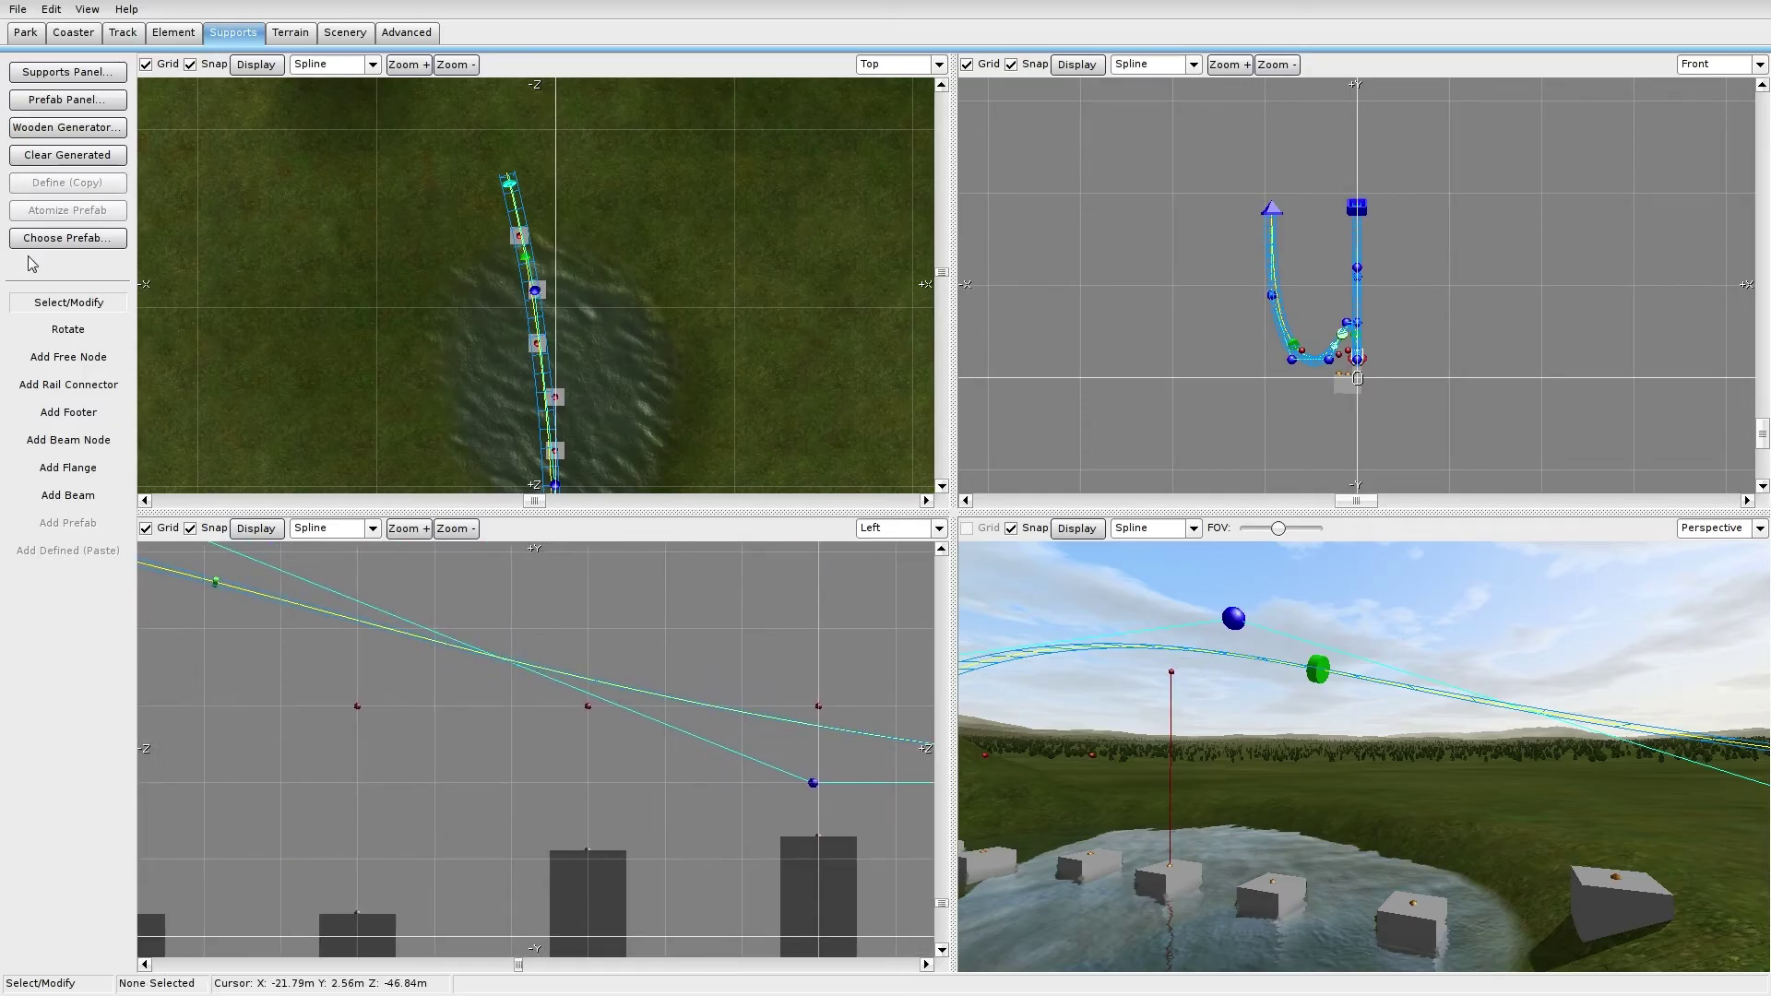
pyautogui.click(74, 391)
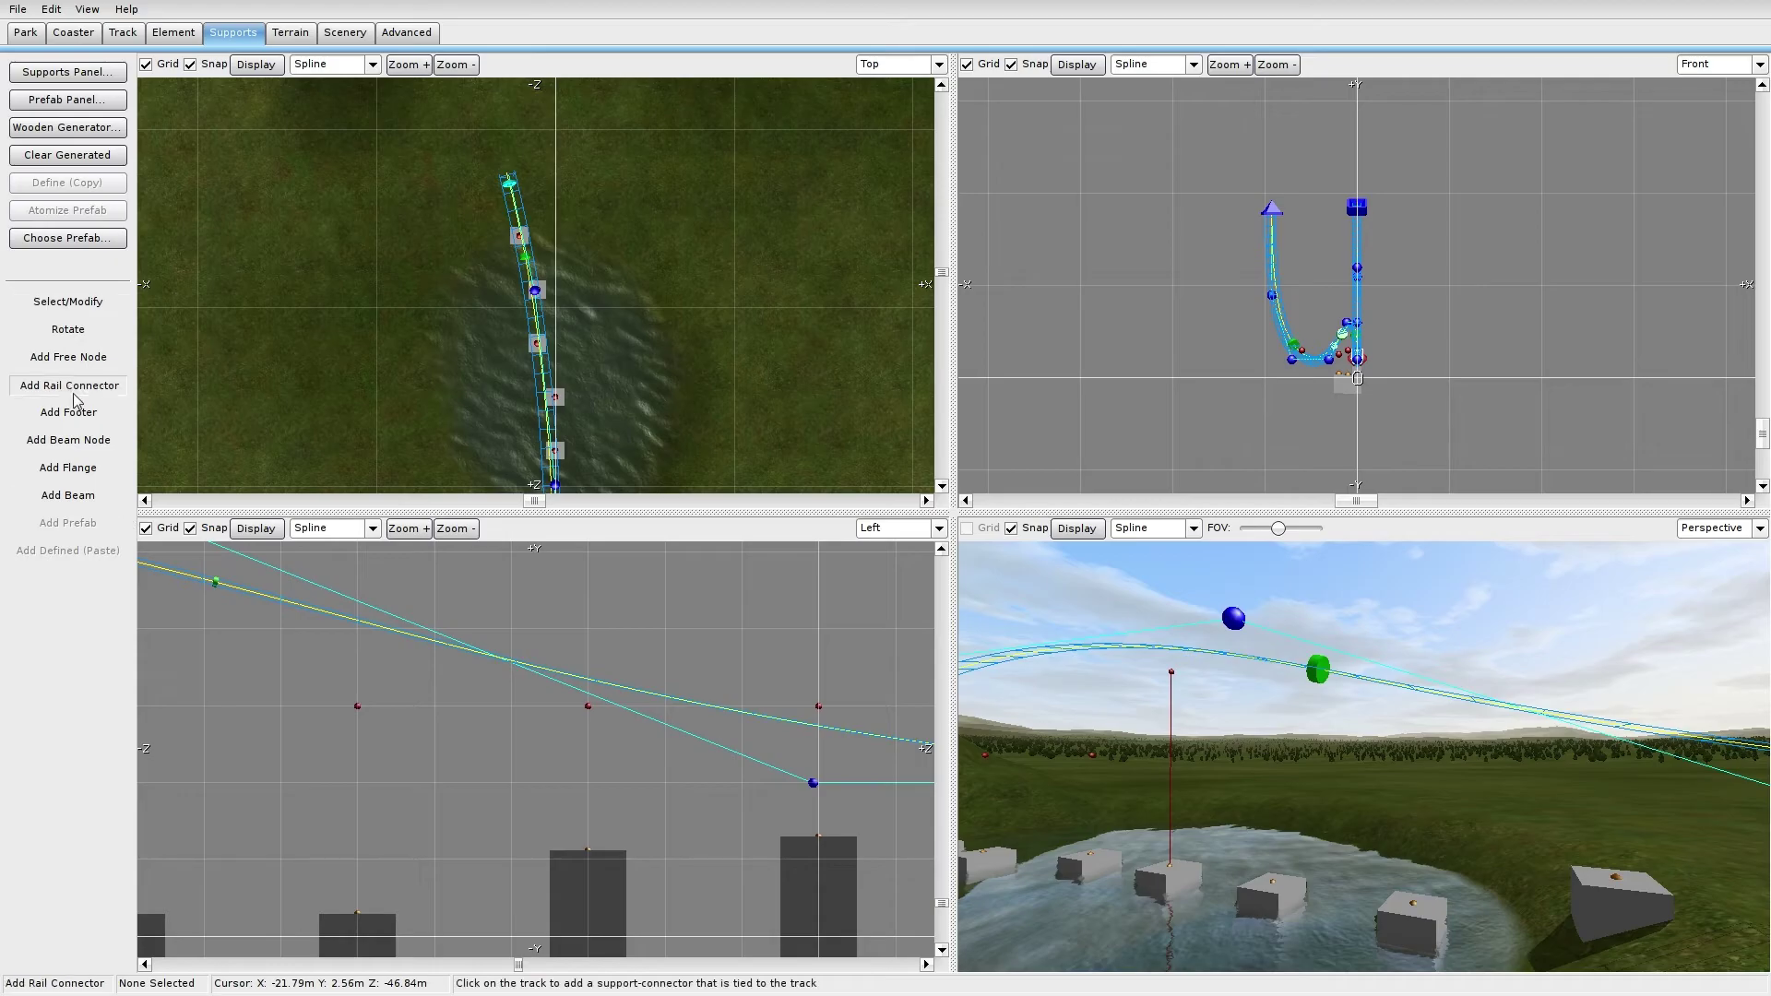
pyautogui.click(635, 689)
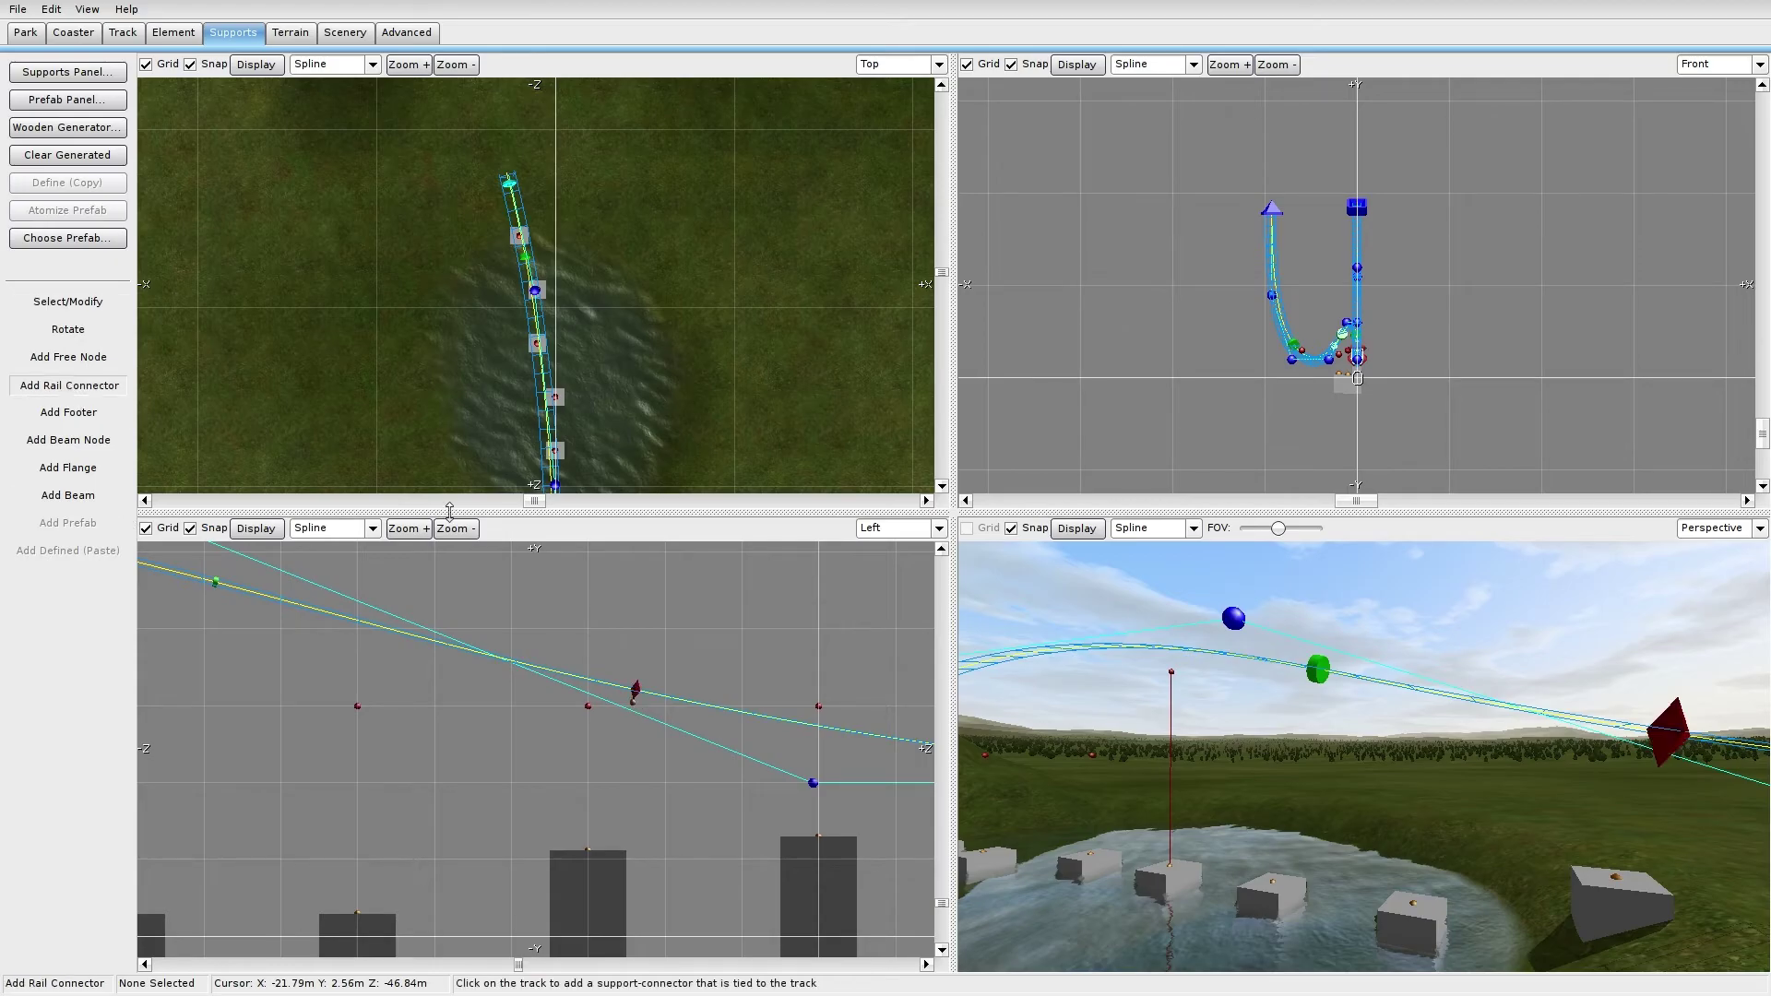
pyautogui.hotkey('ctrl', 'z')
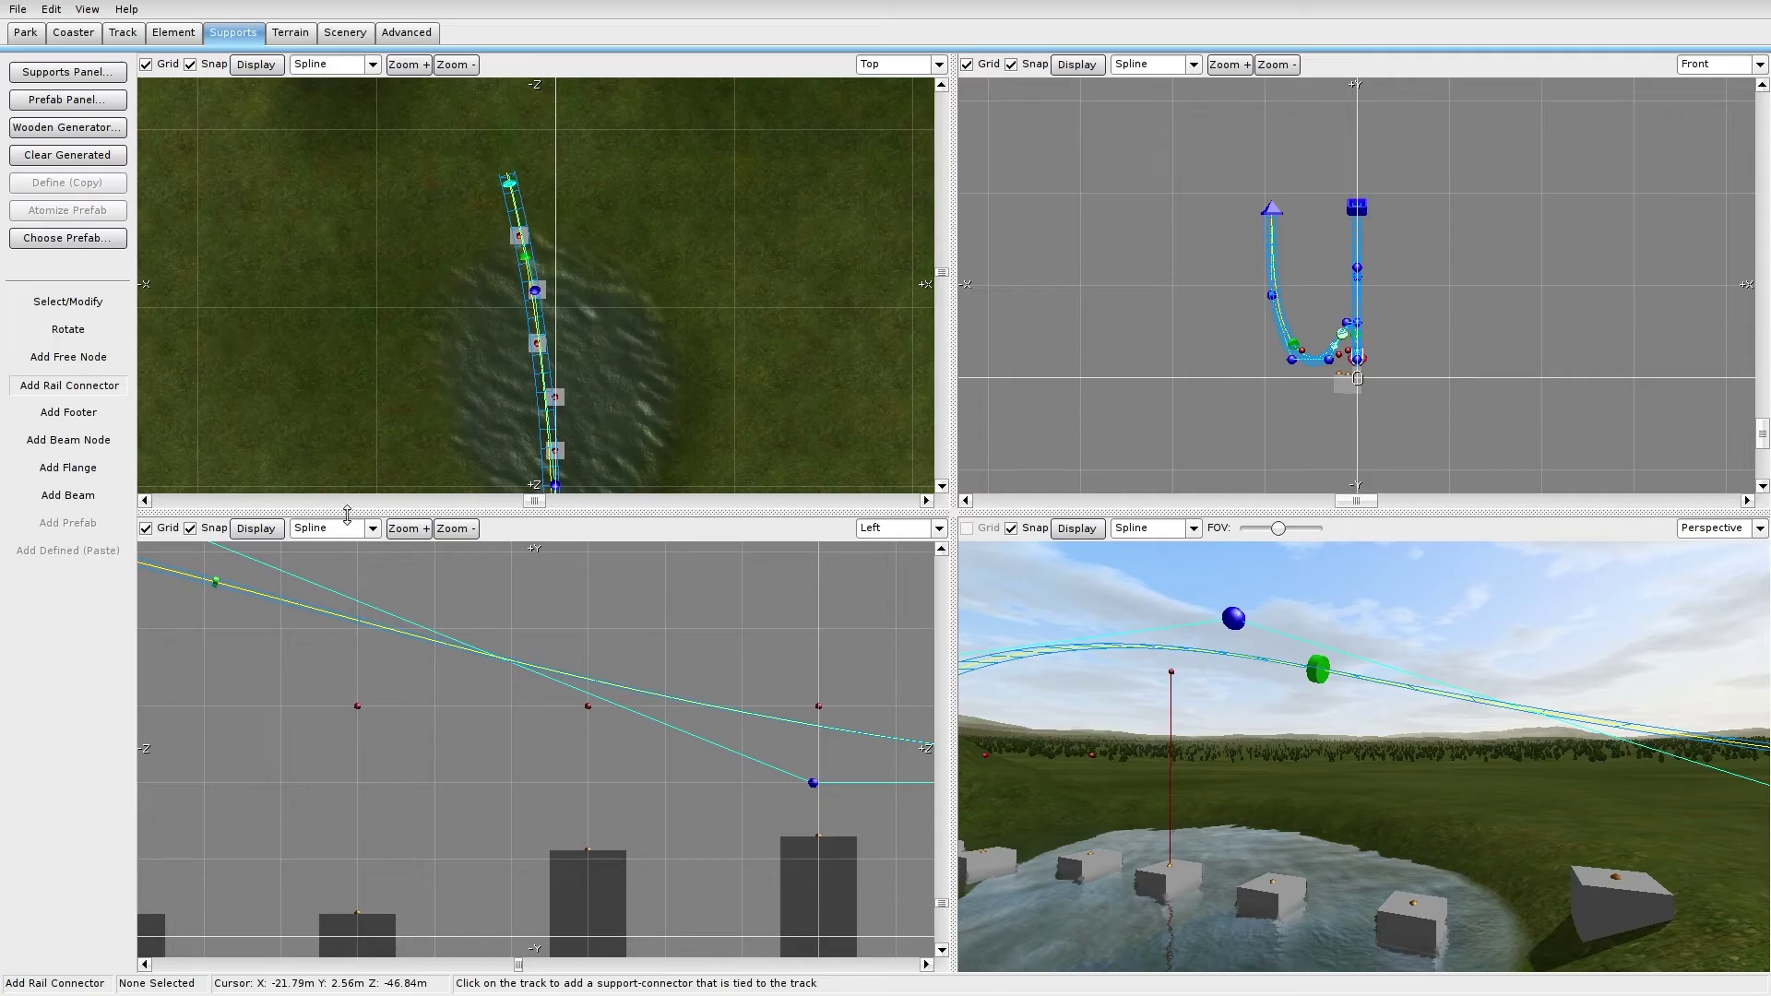
pyautogui.click(614, 687)
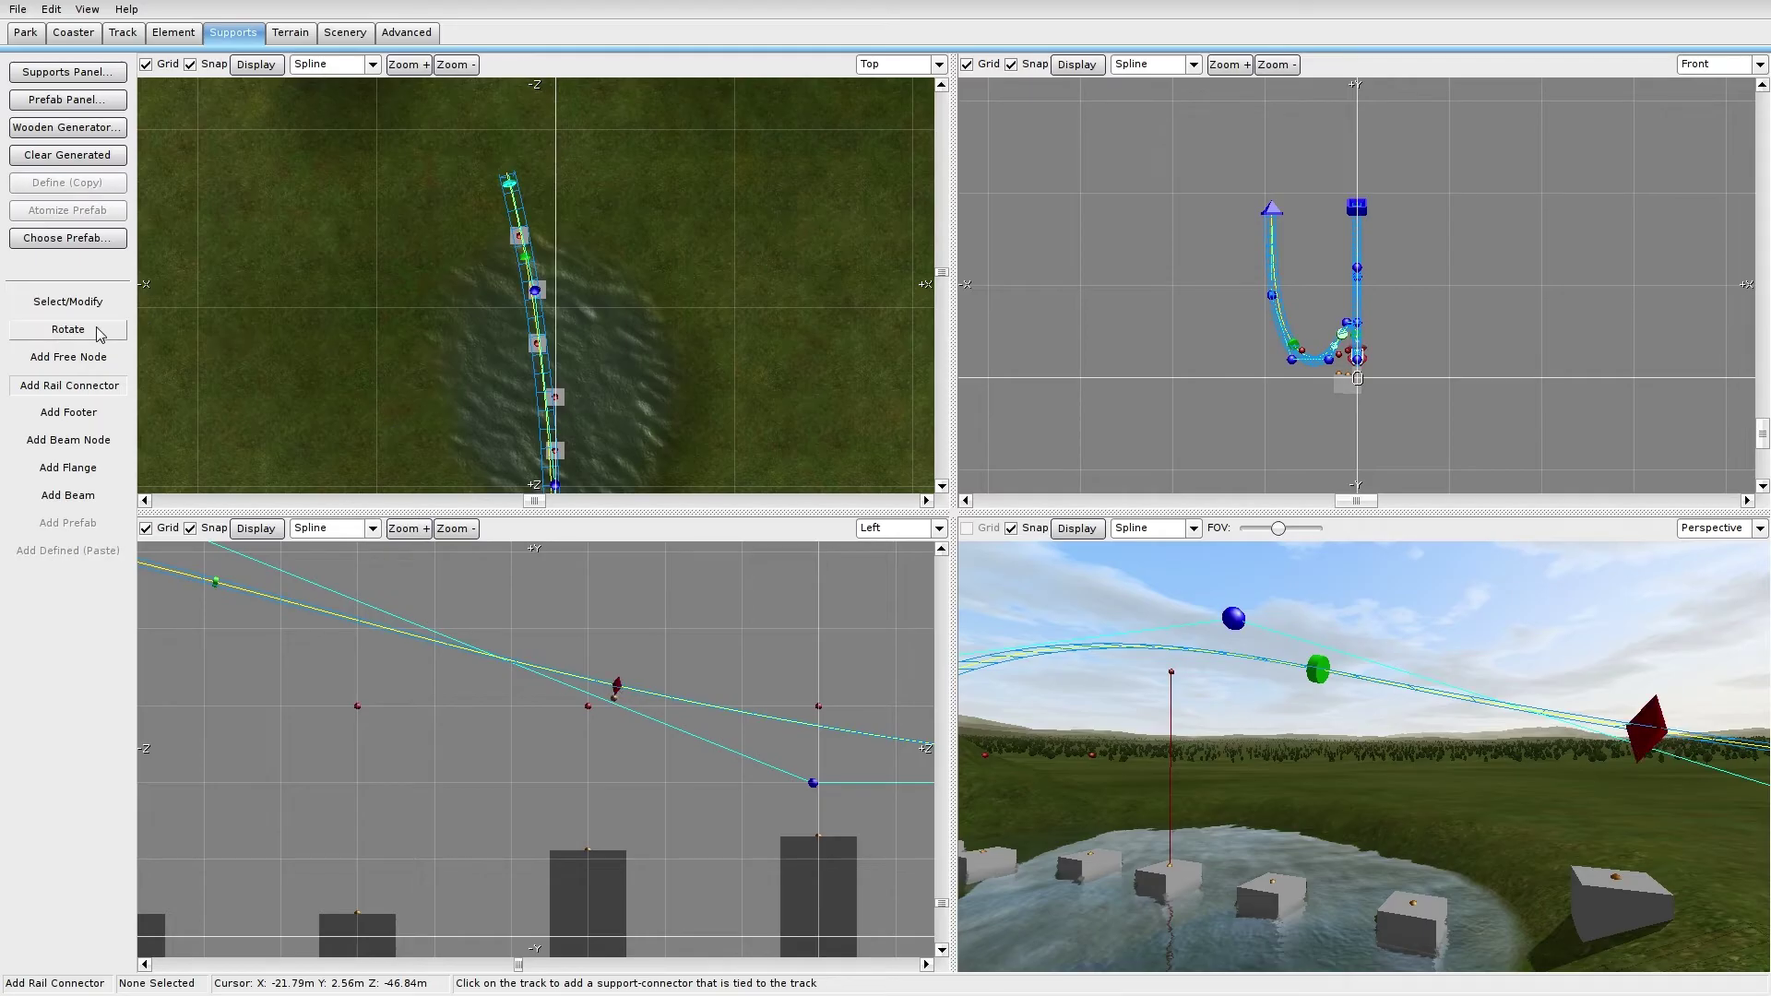
# Step: Add rail connectors on the track above the remaining footers, from the hillside back over the pond hill
pyautogui.scroll(-4, 646, 683)
pyautogui.click(703, 746)
pyautogui.click(482, 702)
pyautogui.click(357, 664)
pyautogui.moveTo(357, 664); pyautogui.dragTo(583, 689, button='right')
pyautogui.click(539, 670)
pyautogui.click(419, 658)
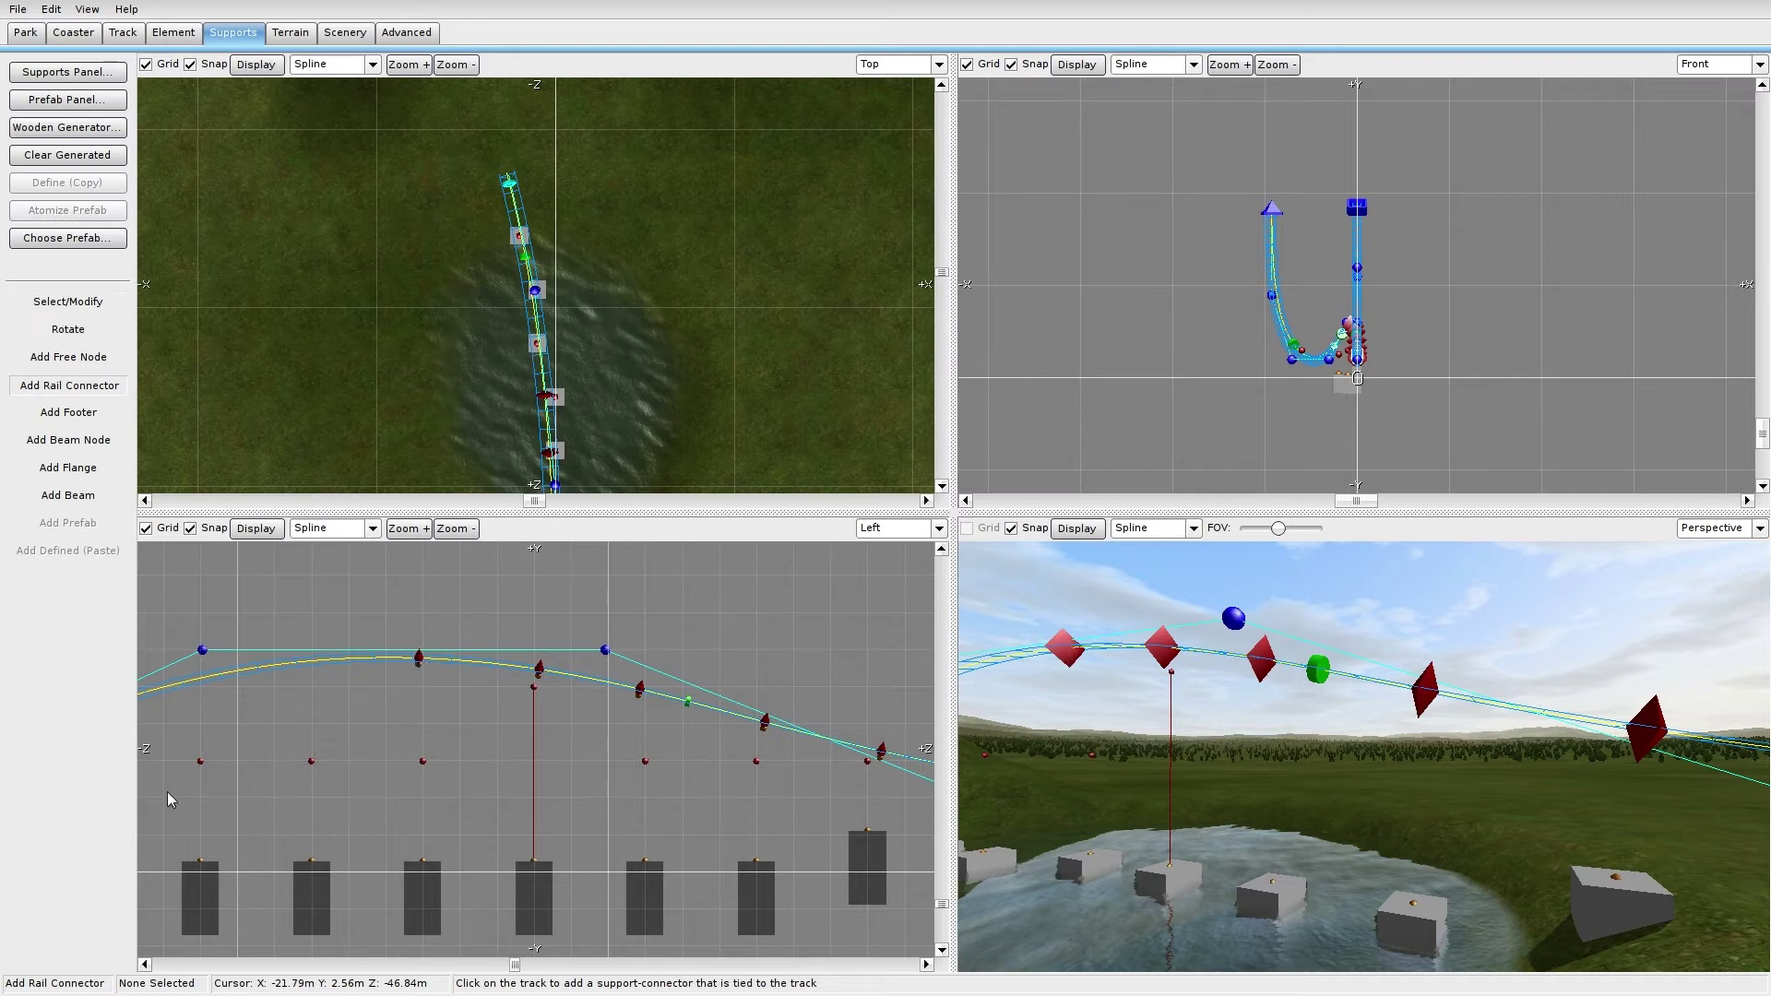
pyautogui.moveTo(251, 614); pyautogui.dragTo(506, 620, button='right')
pyautogui.click(567, 672)
pyautogui.click(439, 690)
pyautogui.click(342, 717)
# Step: Delete the row of free nodes between footers and track, including the node on top of the pond footer's beam
pyautogui.click(68, 302)
pyautogui.moveTo(307, 812); pyautogui.dragTo(825, 766)
pyautogui.moveTo(824, 767); pyautogui.dragTo(551, 783, button='right')
pyautogui.moveTo(550, 782); pyautogui.dragTo(775, 758)
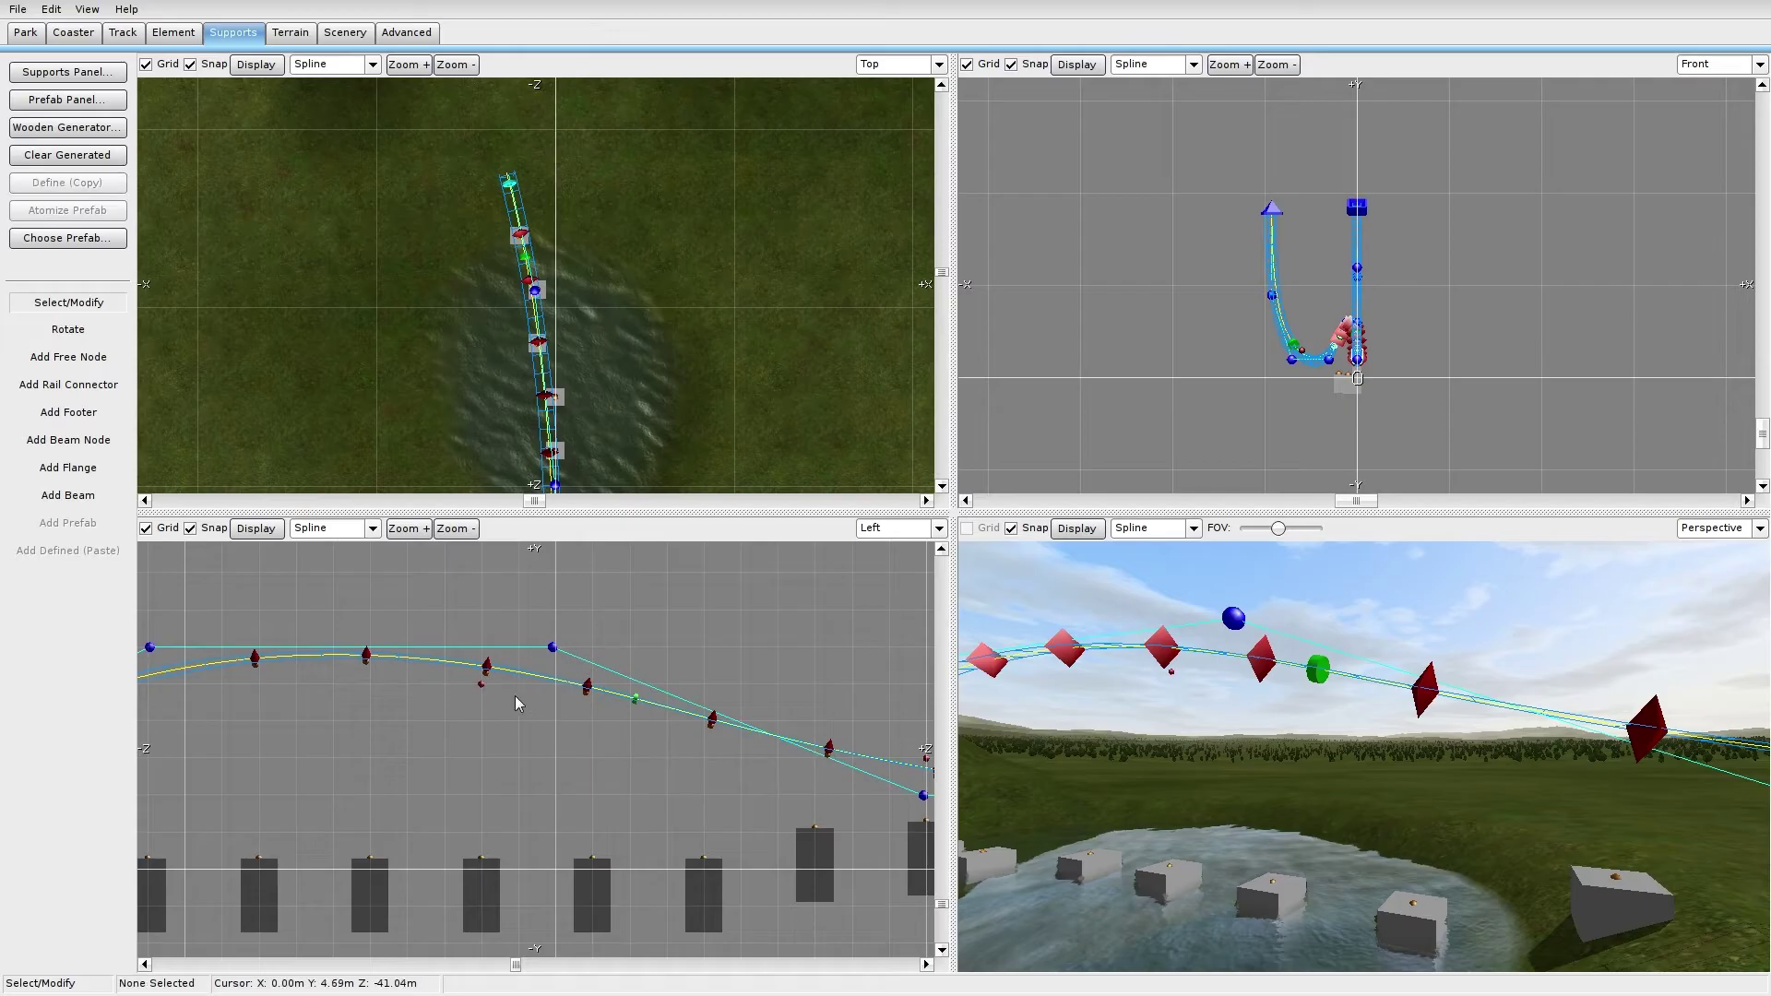
pyautogui.click(478, 688)
pyautogui.press('Delete')
pyautogui.moveTo(507, 704); pyautogui.dragTo(543, 717, button='right')
pyautogui.moveTo(304, 581); pyautogui.dragTo(540, 522, button='right')
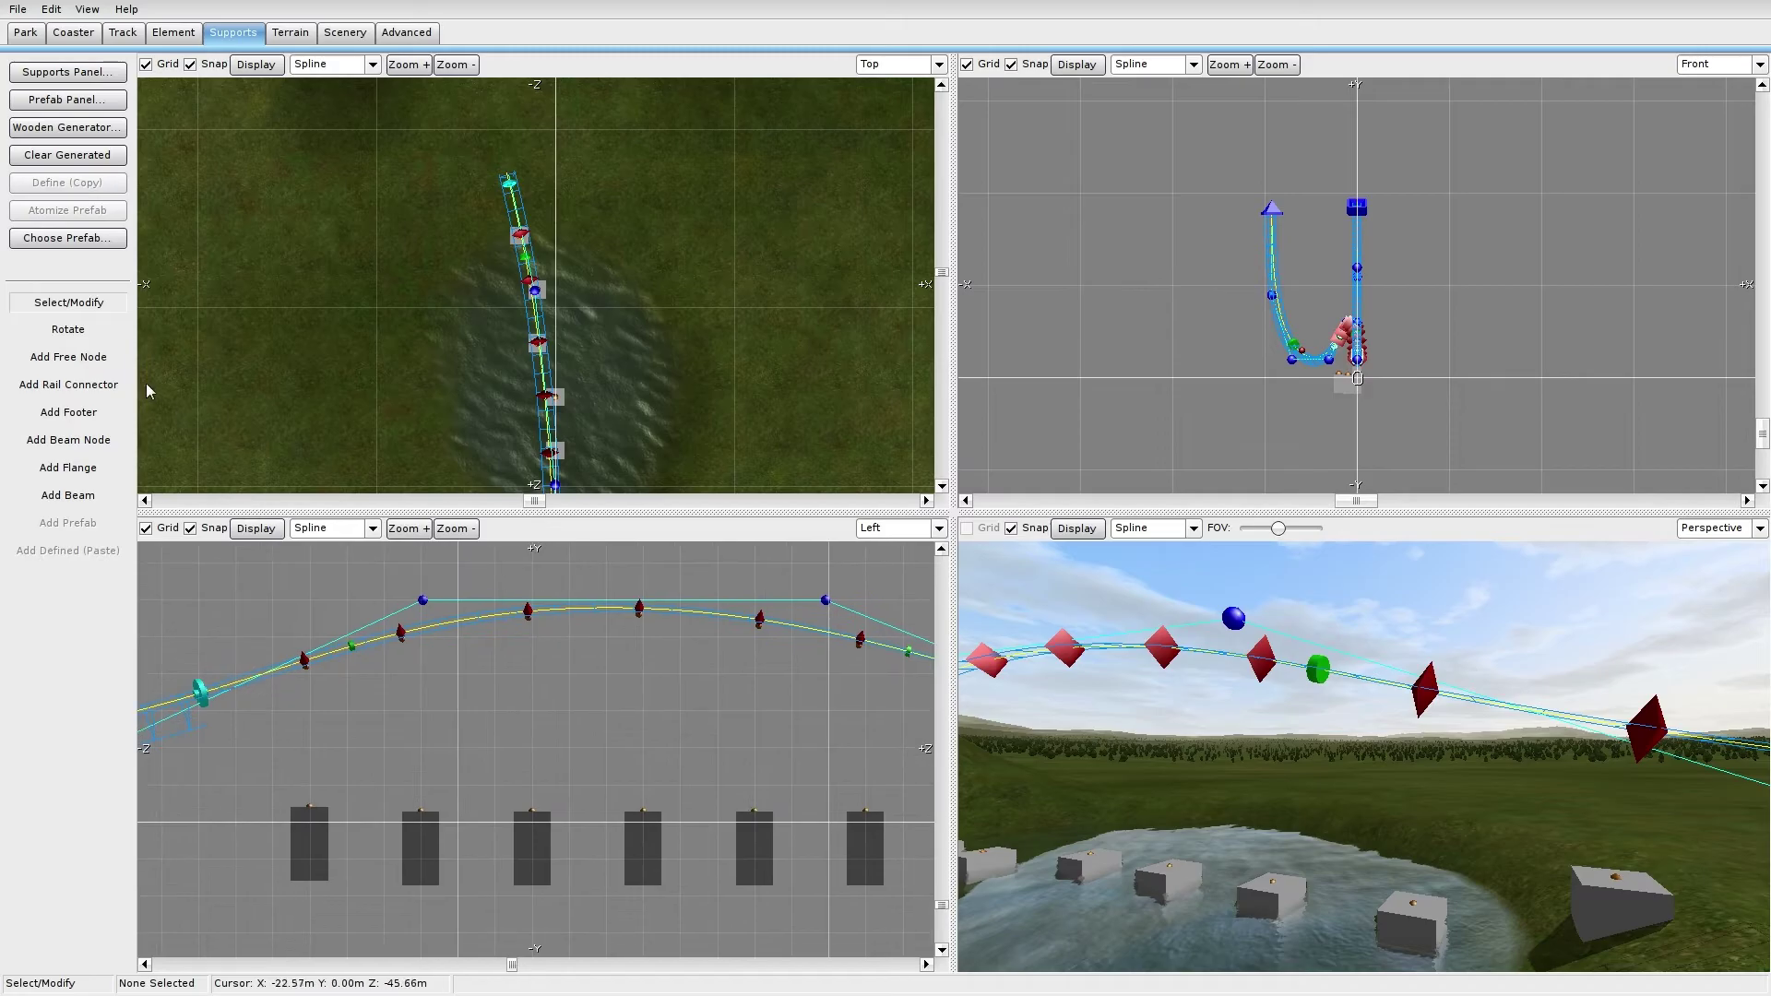
# Step: Connect the first six footers to the rail connectors above them with beams in the side view
pyautogui.click(68, 496)
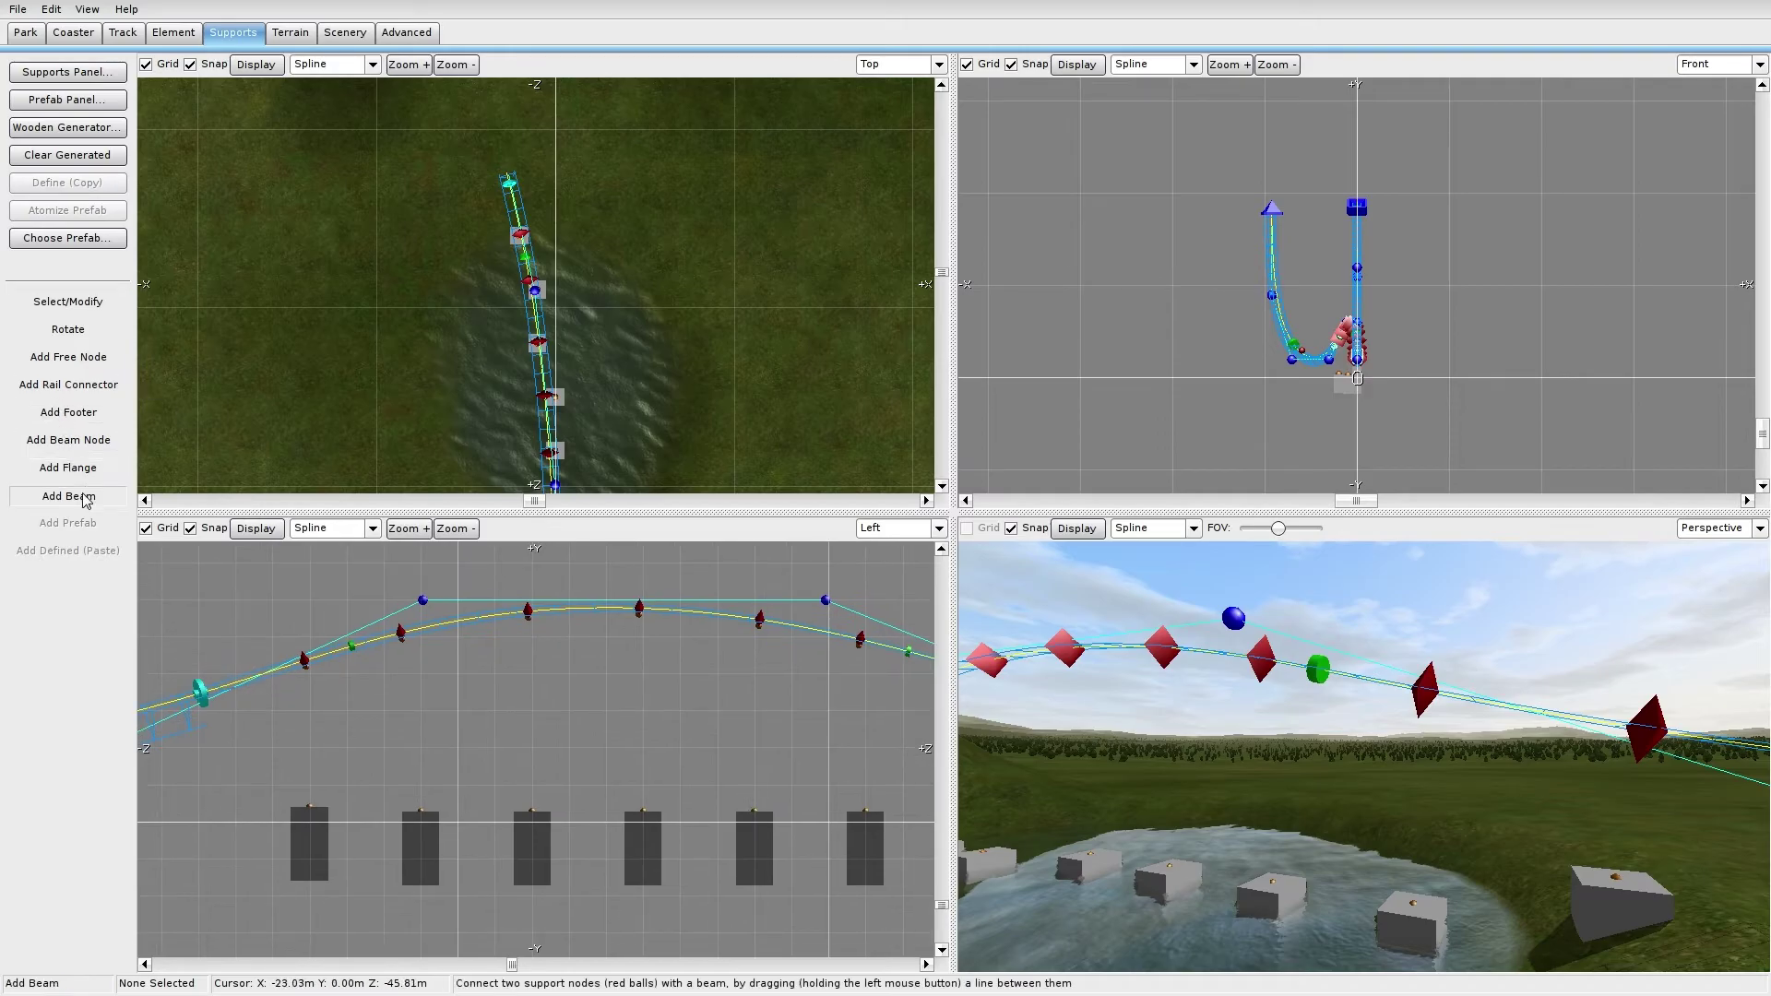
pyautogui.moveTo(309, 808); pyautogui.dragTo(305, 776)
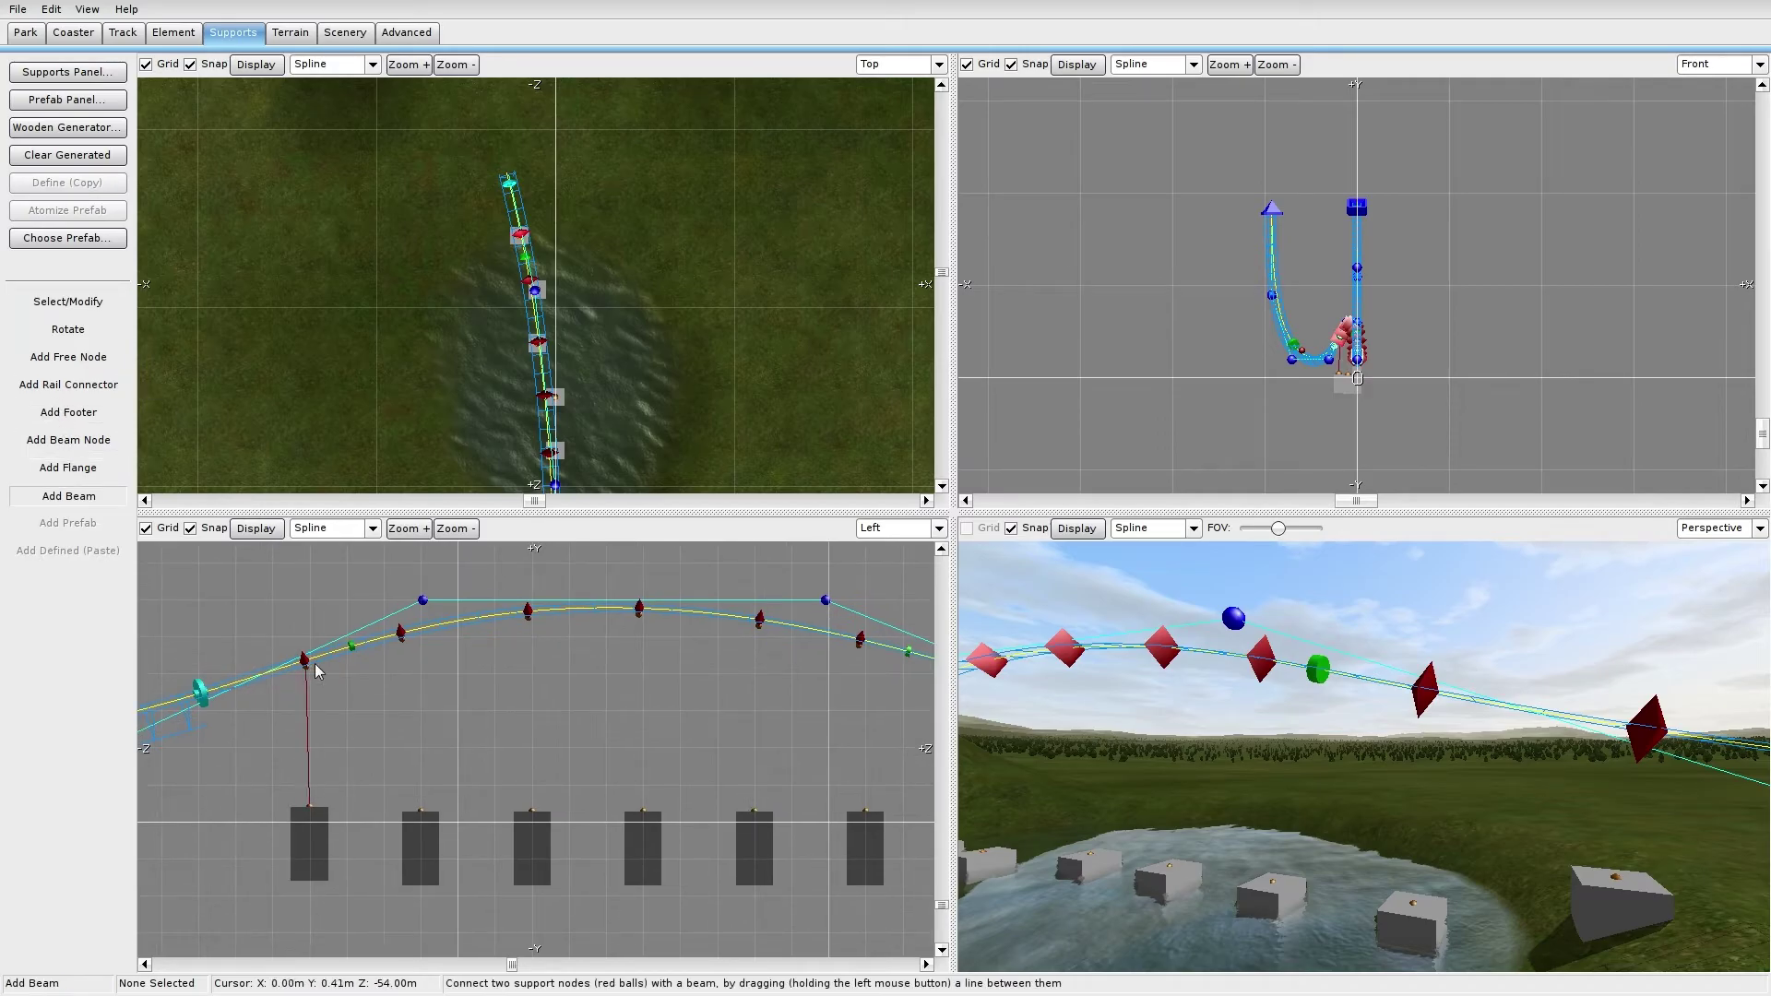
pyautogui.moveTo(400, 634); pyautogui.dragTo(431, 810)
pyautogui.moveTo(528, 612); pyautogui.dragTo(531, 809)
pyautogui.moveTo(639, 611); pyautogui.dragTo(651, 799)
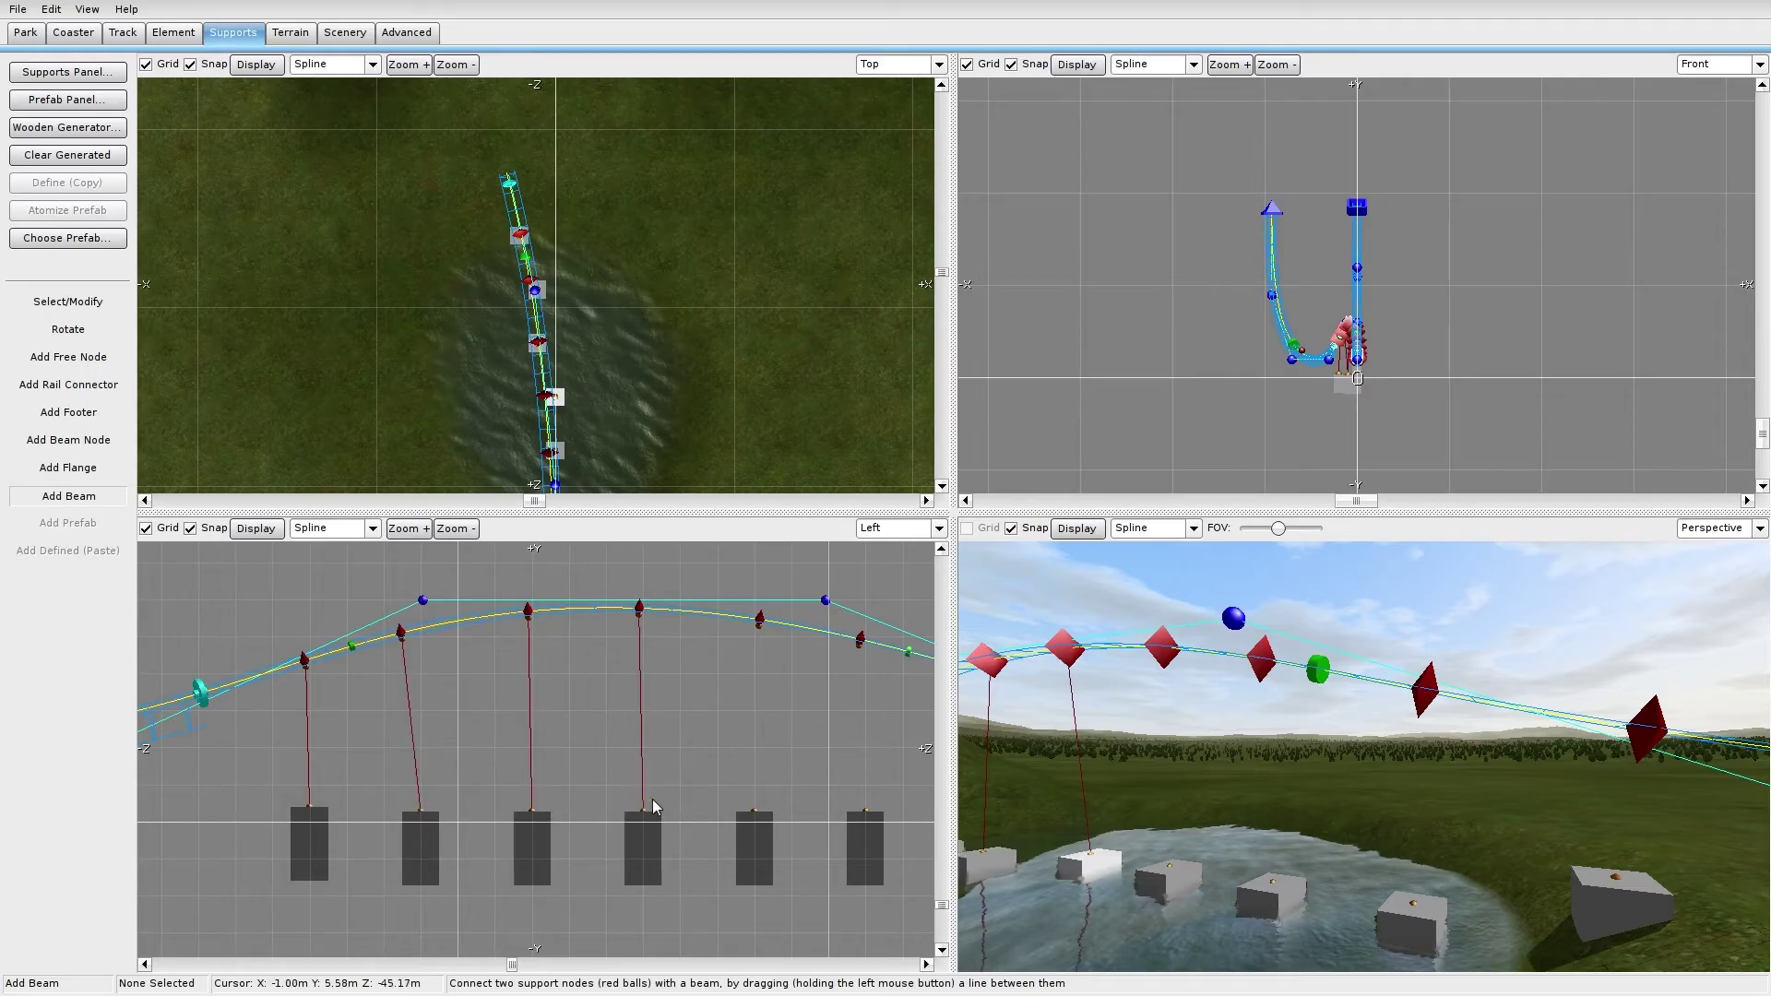
pyautogui.moveTo(758, 687); pyautogui.dragTo(755, 809)
pyautogui.moveTo(859, 638); pyautogui.dragTo(865, 810)
# Step: Add beams from the next pond footer and the two hillside footers to their rail connectors
pyautogui.moveTo(852, 806); pyautogui.dragTo(539, 743, button='right')
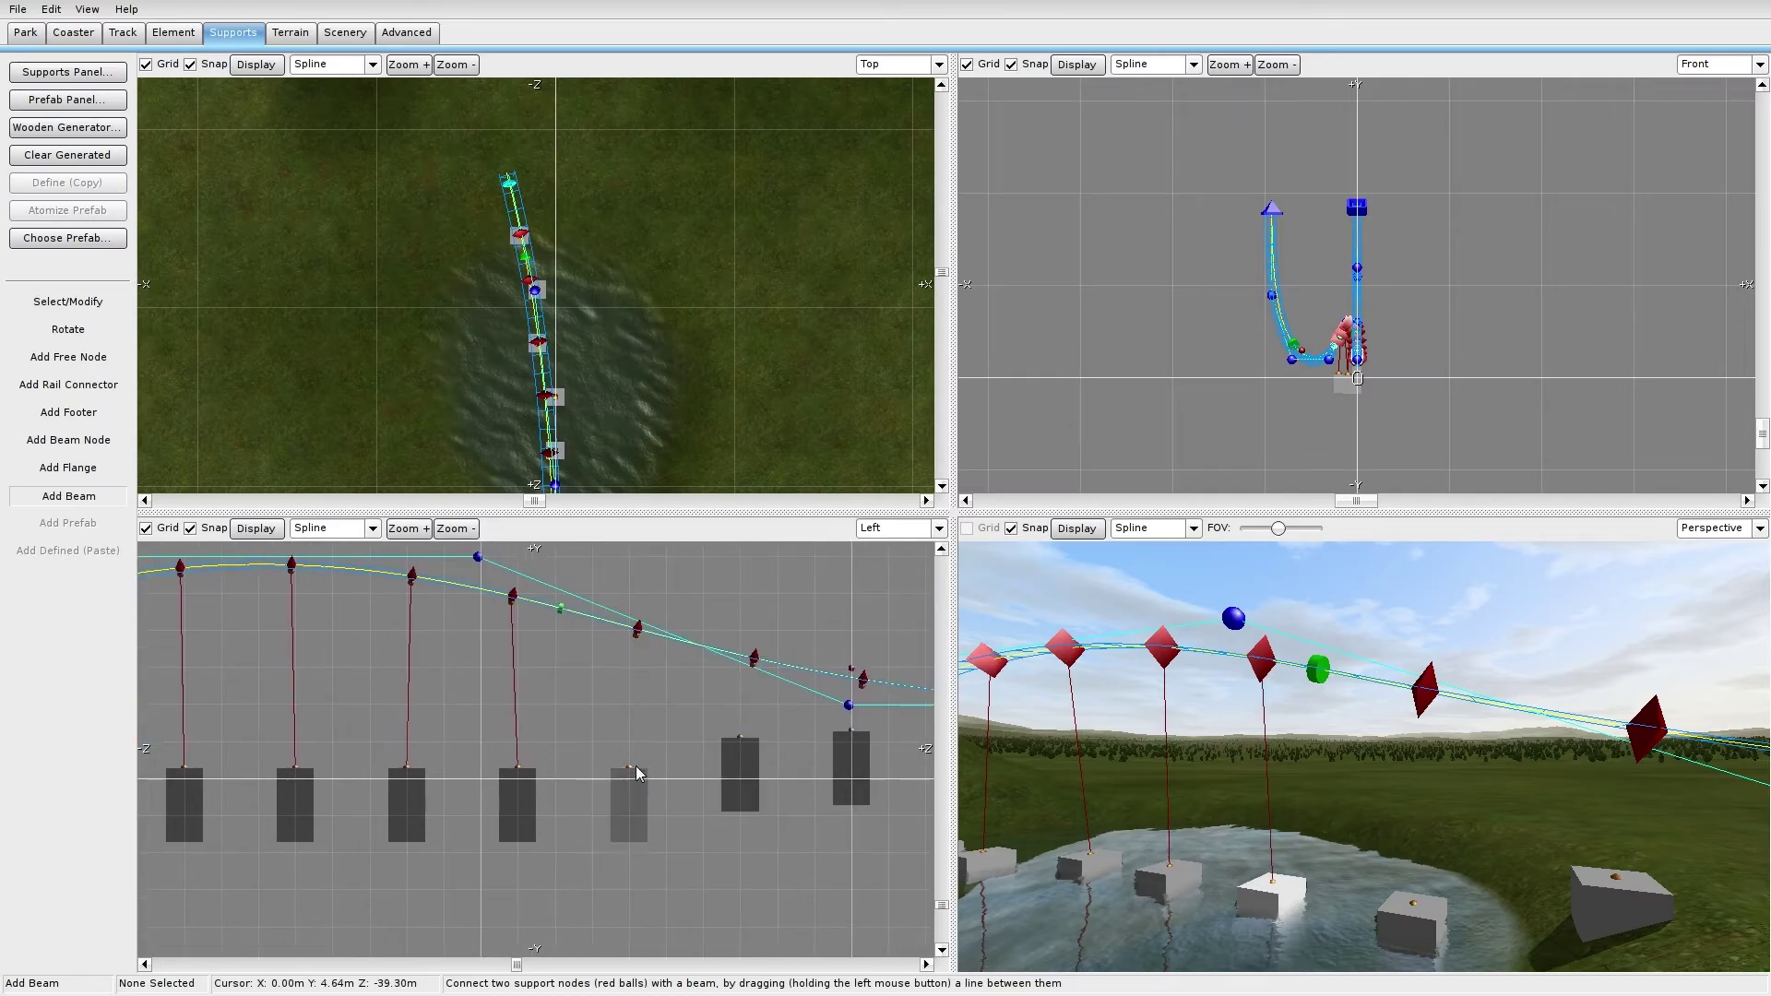
pyautogui.moveTo(636, 631); pyautogui.dragTo(631, 795)
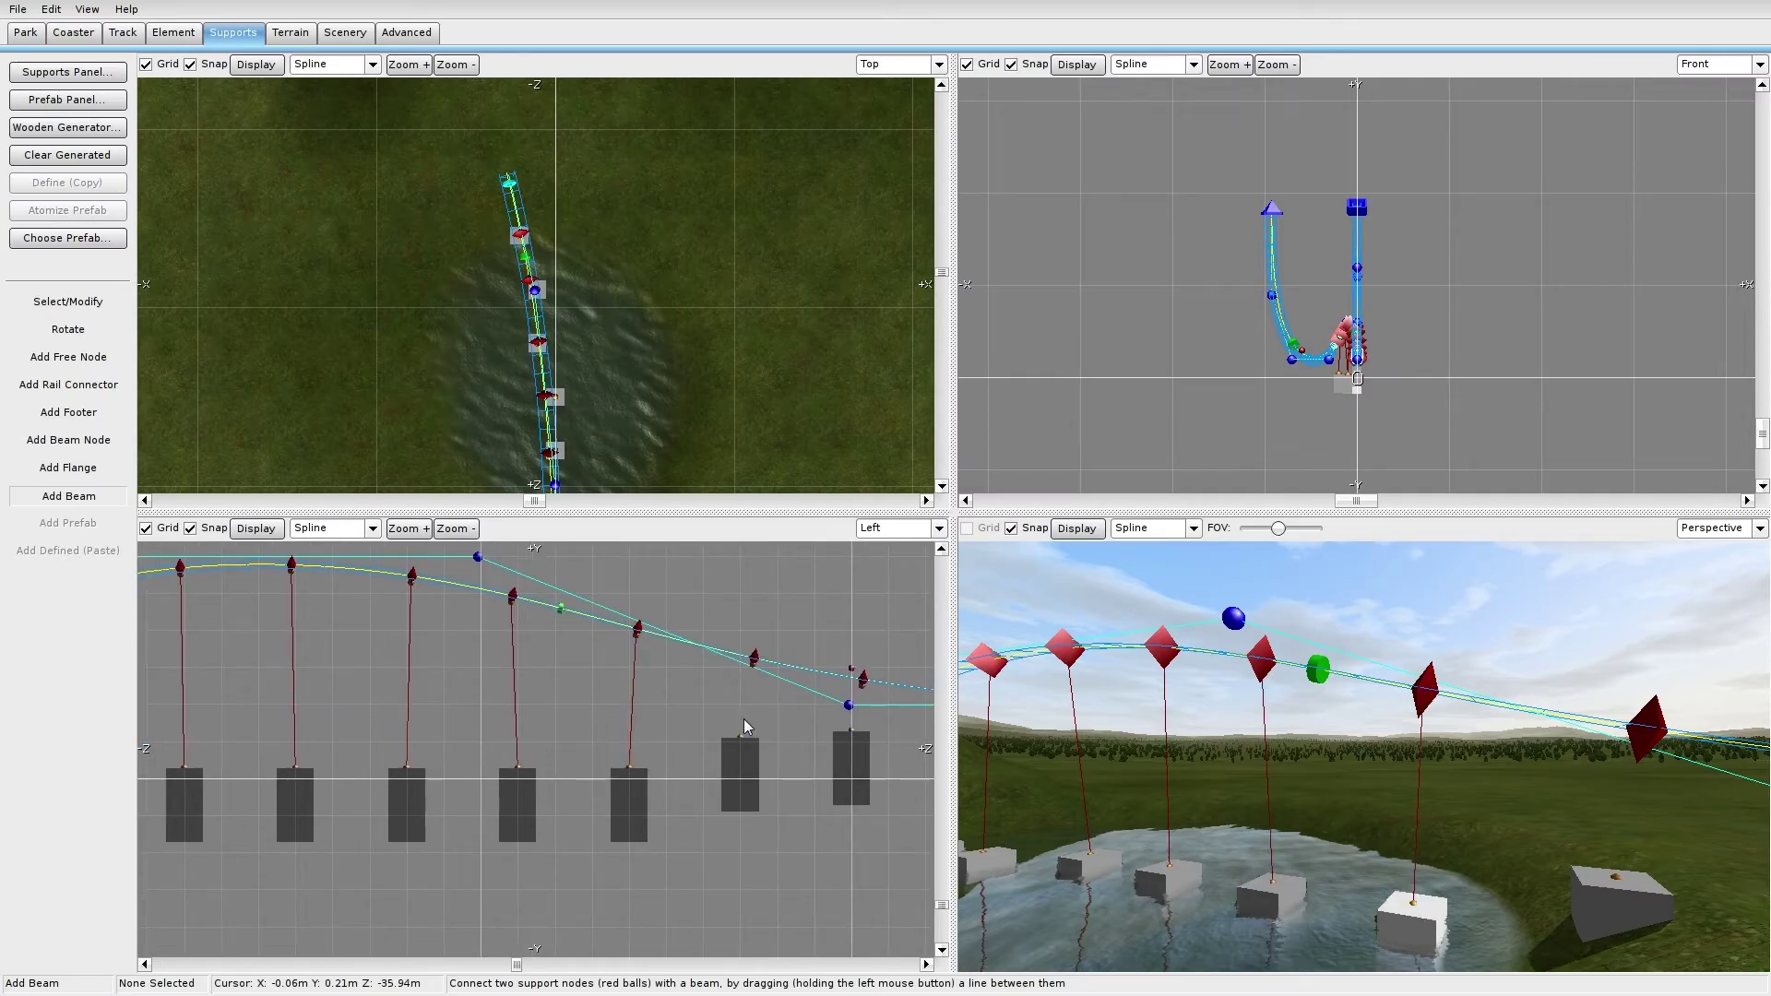
pyautogui.moveTo(754, 659); pyautogui.dragTo(741, 738)
pyautogui.moveTo(853, 729); pyautogui.dragTo(862, 685)
pyautogui.moveTo(861, 686); pyautogui.dragTo(630, 701, button='right')
# Step: Turn off snapping in the side view for free positioning of the footers
pyautogui.click(68, 302)
pyautogui.moveTo(564, 275); pyautogui.dragTo(542, 227, button='right')
pyautogui.scroll(5, 583, 284)
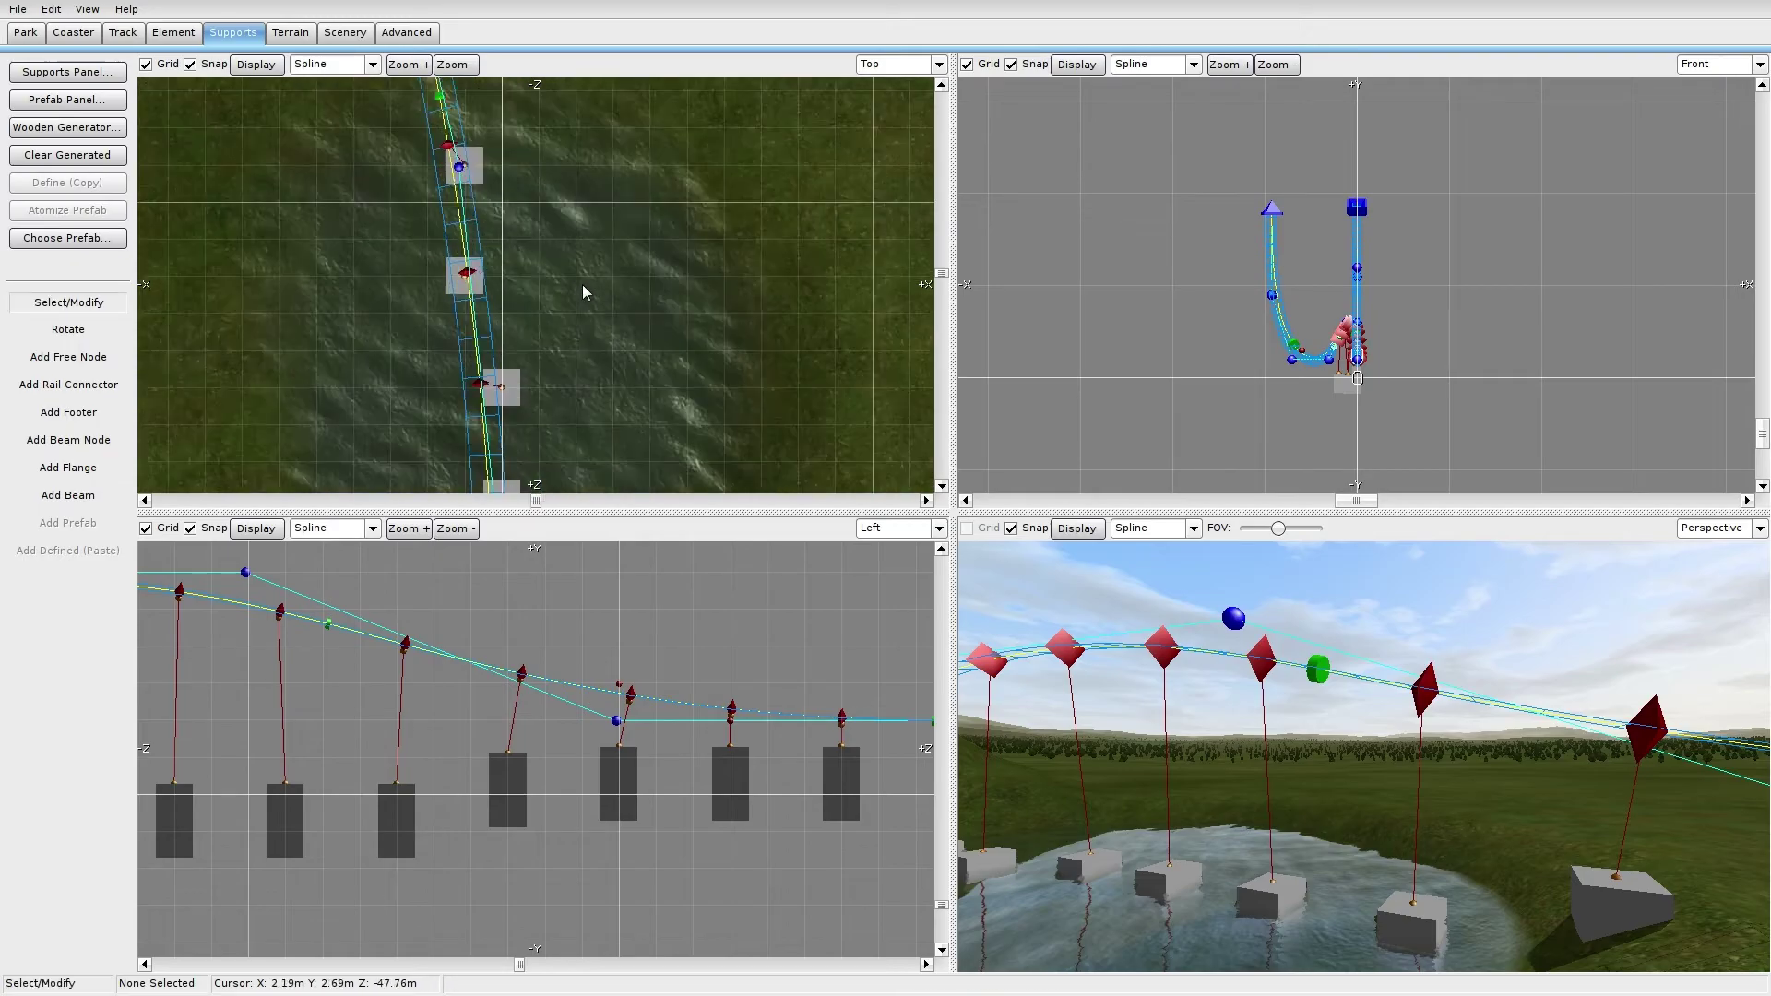
pyautogui.scroll(8, 1232, 286)
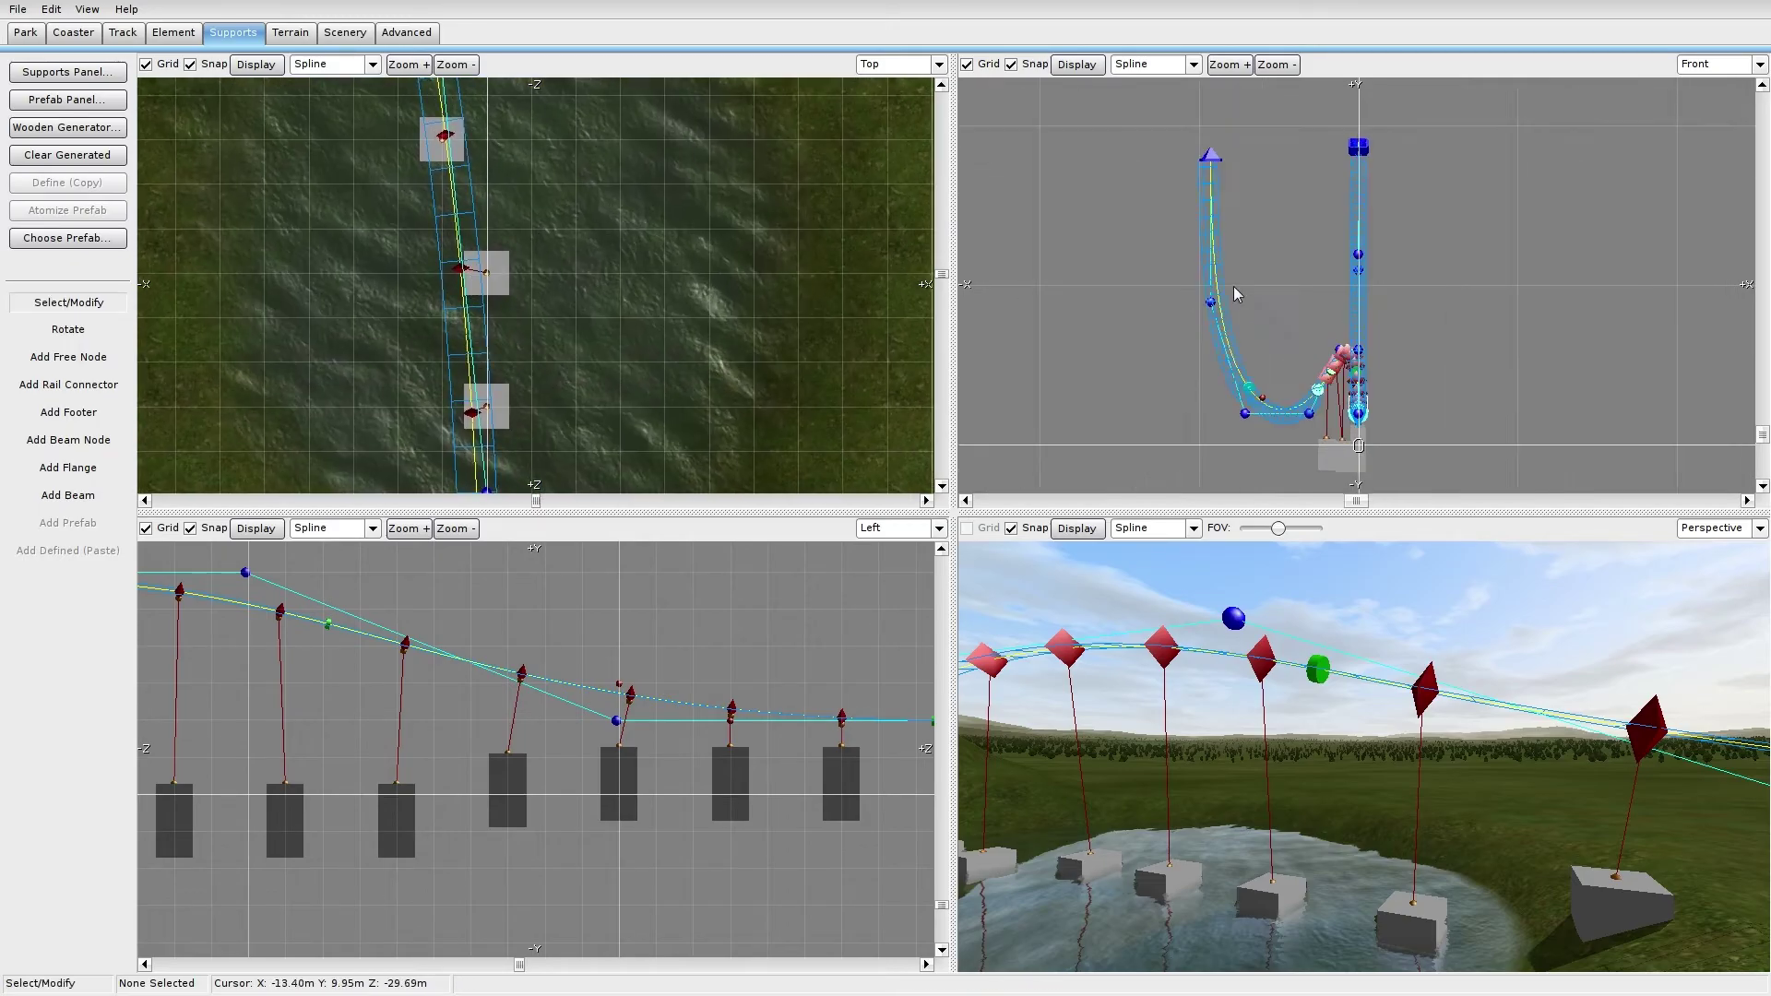
pyautogui.moveTo(1169, 485); pyautogui.dragTo(1188, 185, button='right')
pyautogui.moveTo(645, 755); pyautogui.dragTo(686, 705, button='right')
pyautogui.click(666, 719)
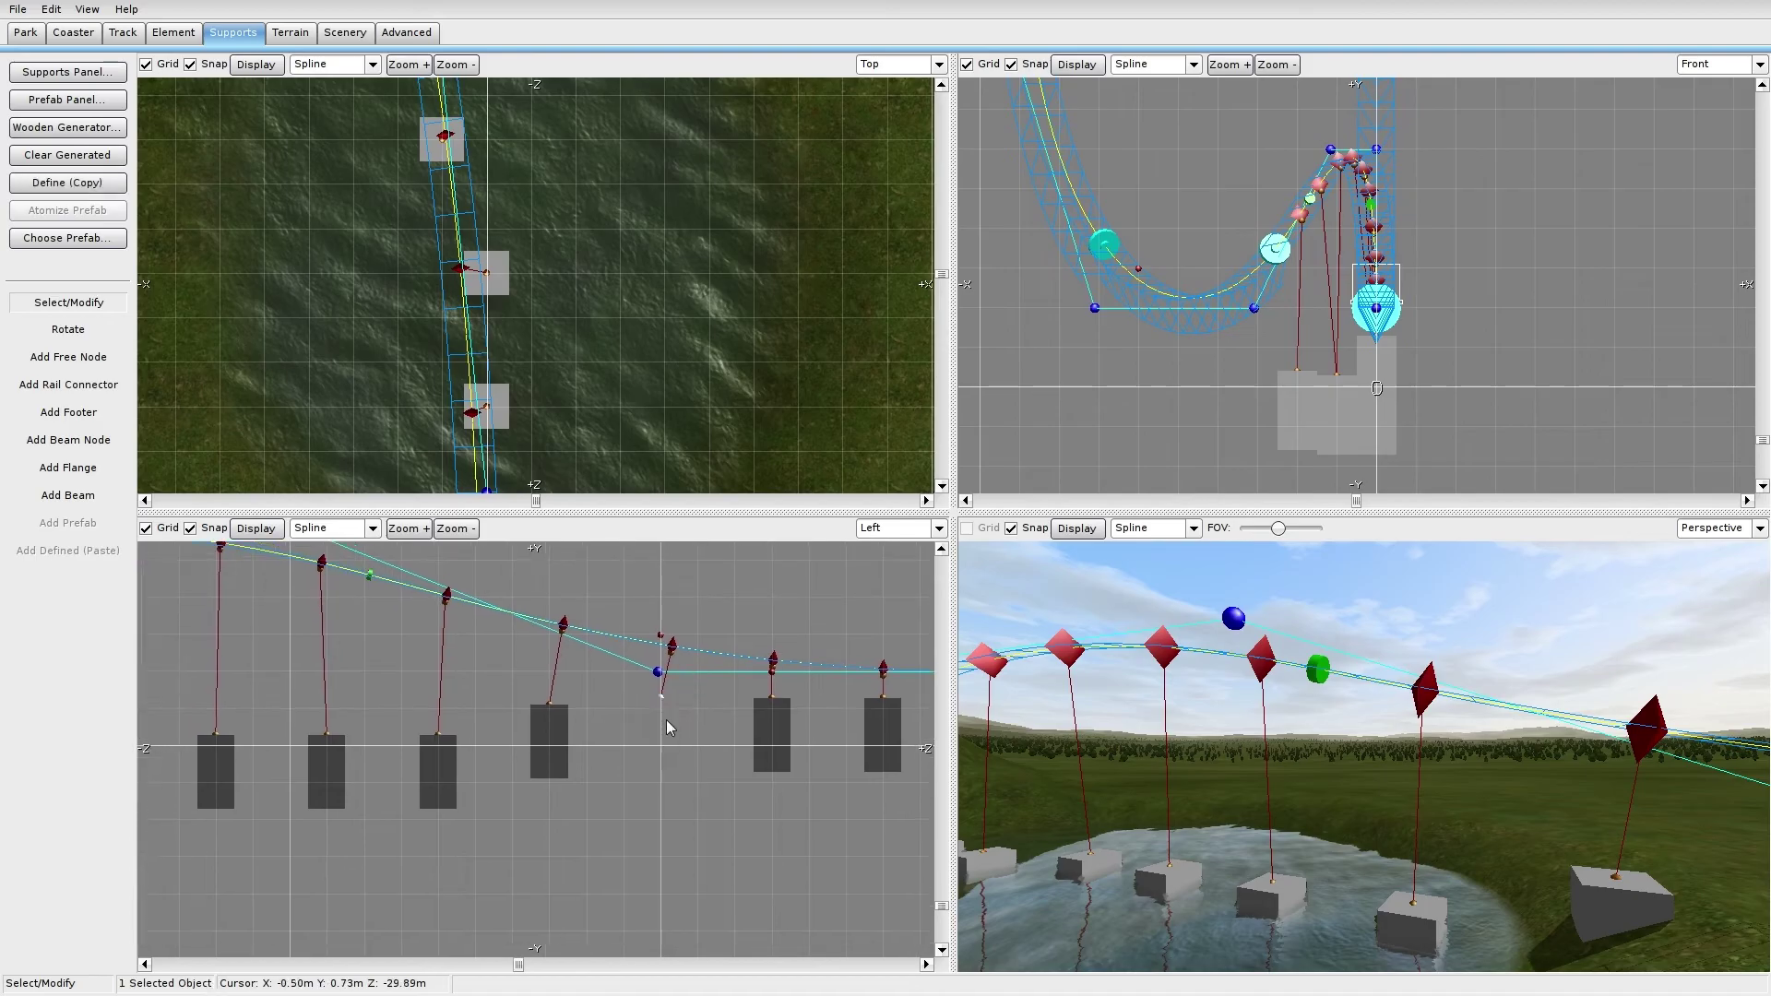
pyautogui.scroll(2, 634, 489)
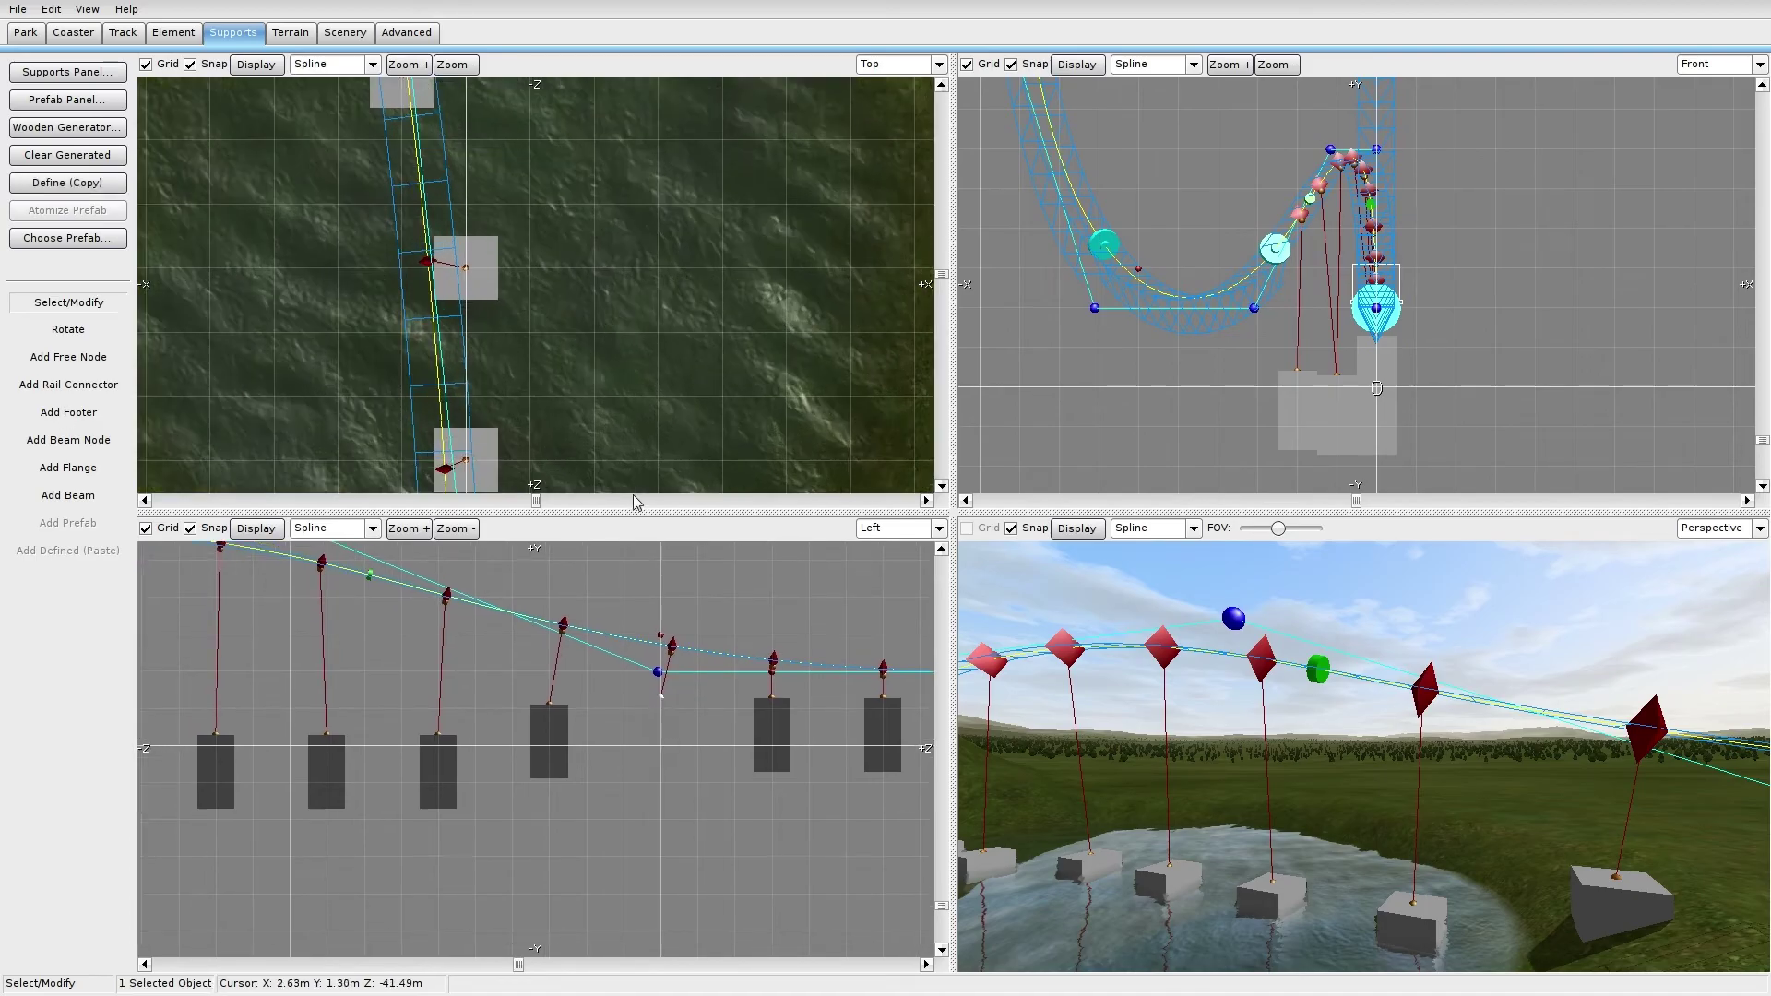
pyautogui.moveTo(599, 408); pyautogui.dragTo(602, 492, button='right')
pyautogui.scroll(-4, 531, 398)
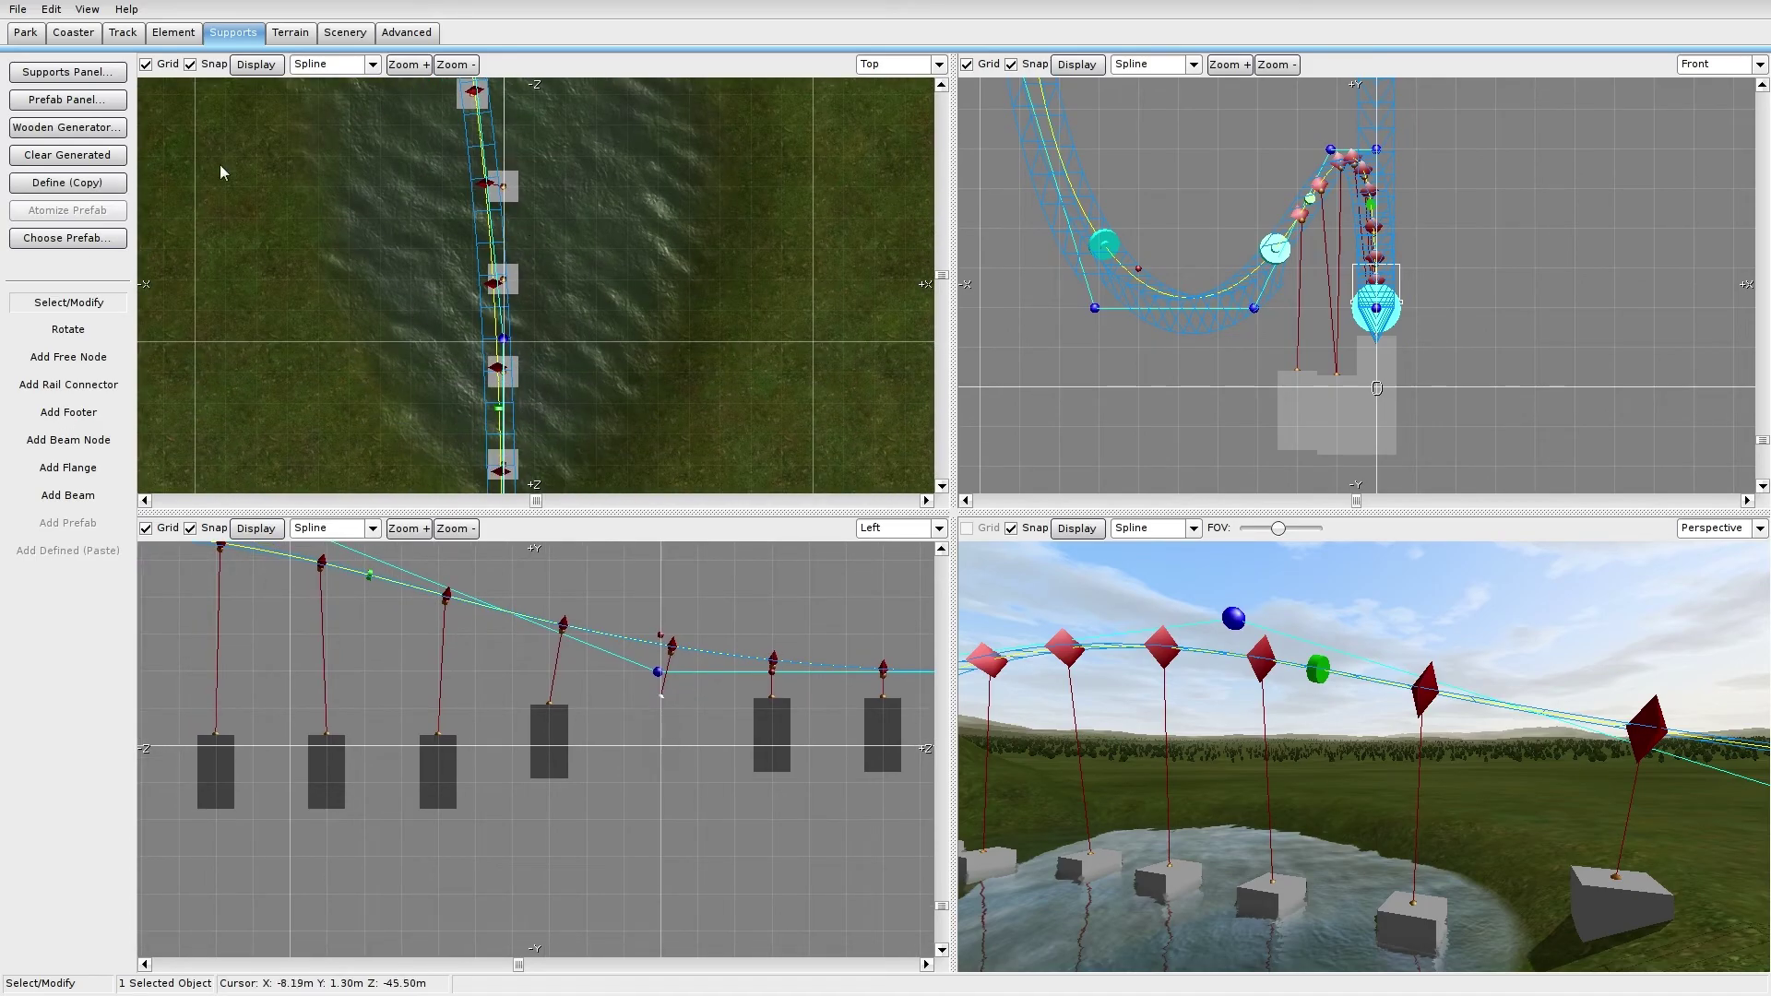
pyautogui.click(223, 527)
# Step: Move the two hillside footers along the track in the side view until their beams stand vertically under the rail connectors
pyautogui.moveTo(821, 731); pyautogui.dragTo(534, 810, button='right')
pyautogui.scroll(2, 738, 703)
pyautogui.scroll(3, 562, 693)
pyautogui.moveTo(501, 735); pyautogui.dragTo(526, 742)
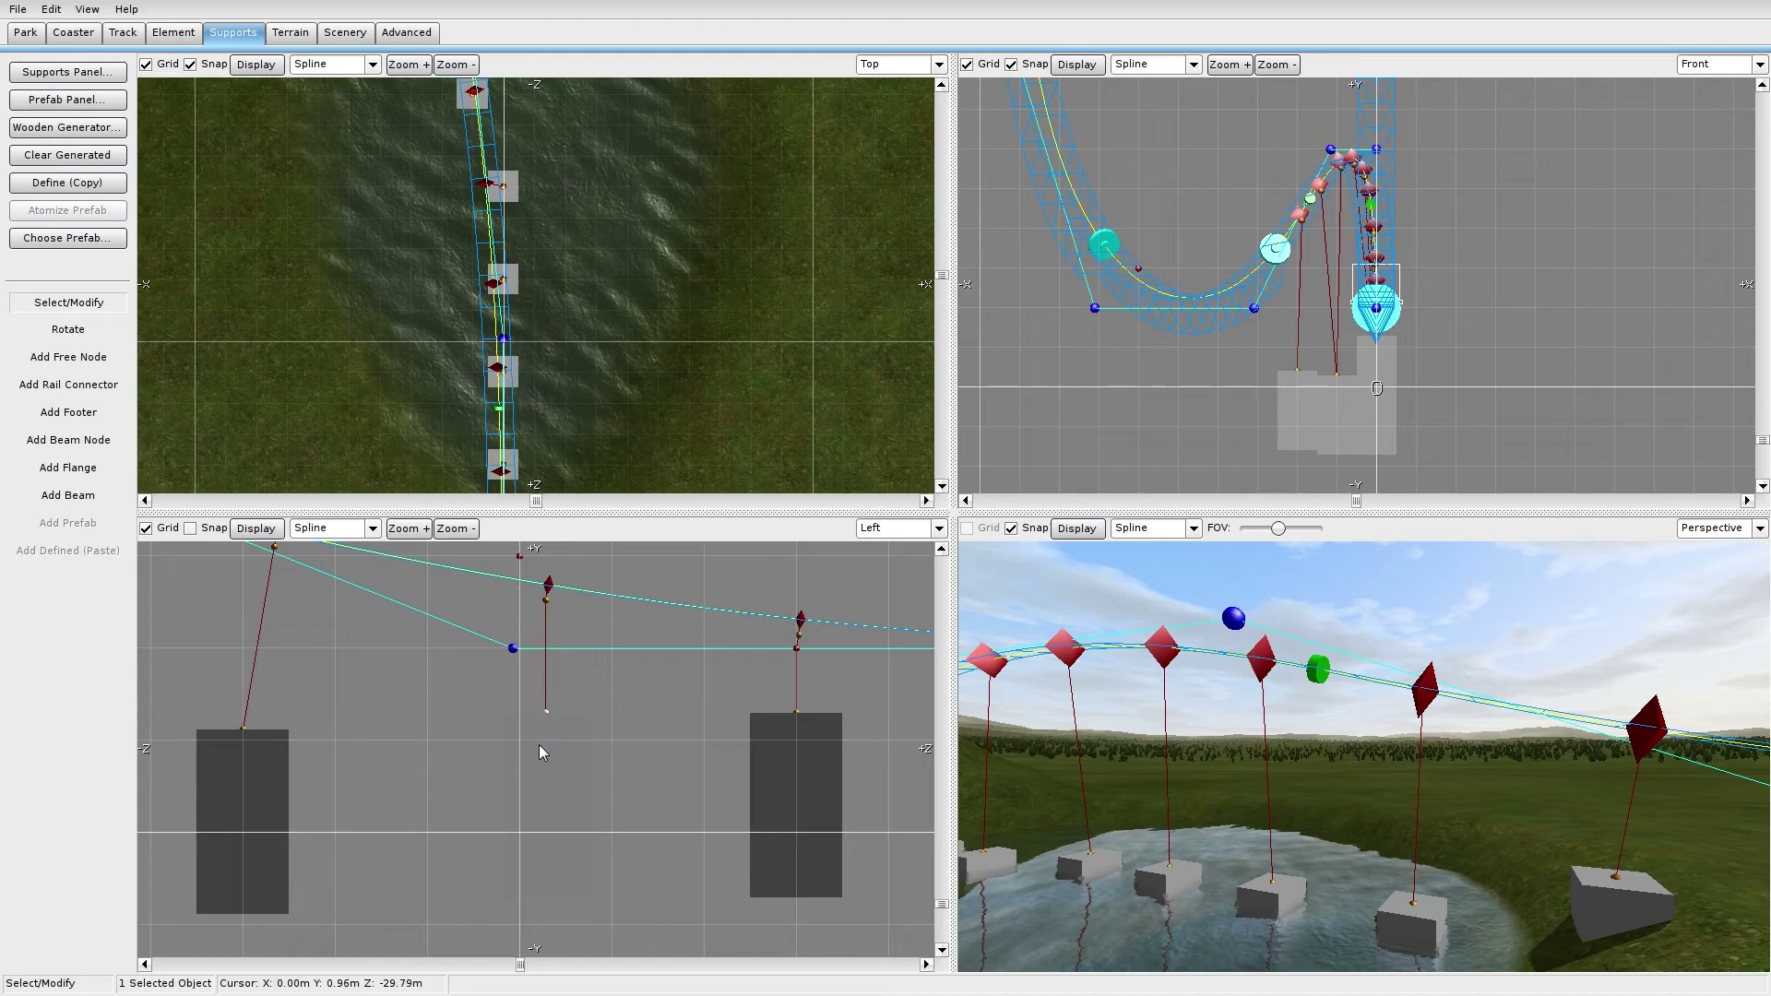
pyautogui.moveTo(264, 758); pyautogui.dragTo(285, 778)
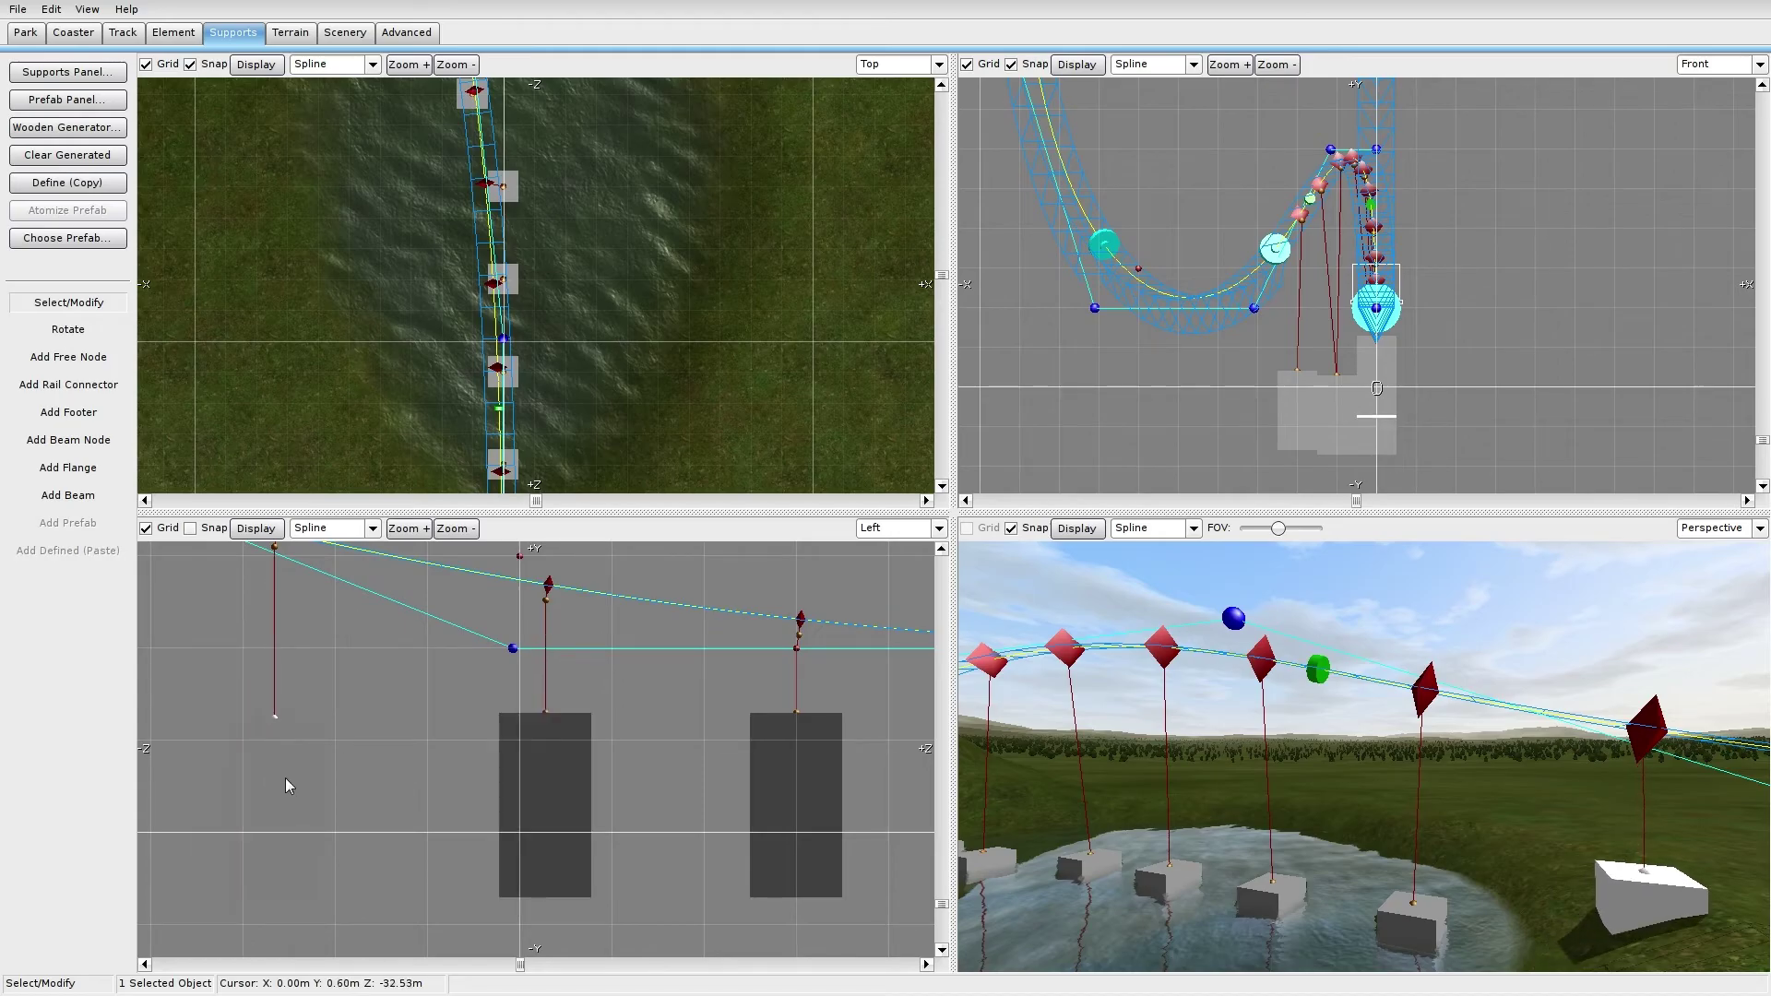
# Step: Straighten the beams of the two pond footers nearest the hillside by shifting the footers directly under their rail connectors
pyautogui.moveTo(269, 759); pyautogui.dragTo(791, 740, button='right')
pyautogui.click(502, 820)
pyautogui.moveTo(502, 819); pyautogui.dragTo(523, 834)
pyautogui.click(393, 732)
pyautogui.moveTo(392, 733); pyautogui.dragTo(655, 696, button='right')
pyautogui.moveTo(513, 809); pyautogui.dragTo(496, 810)
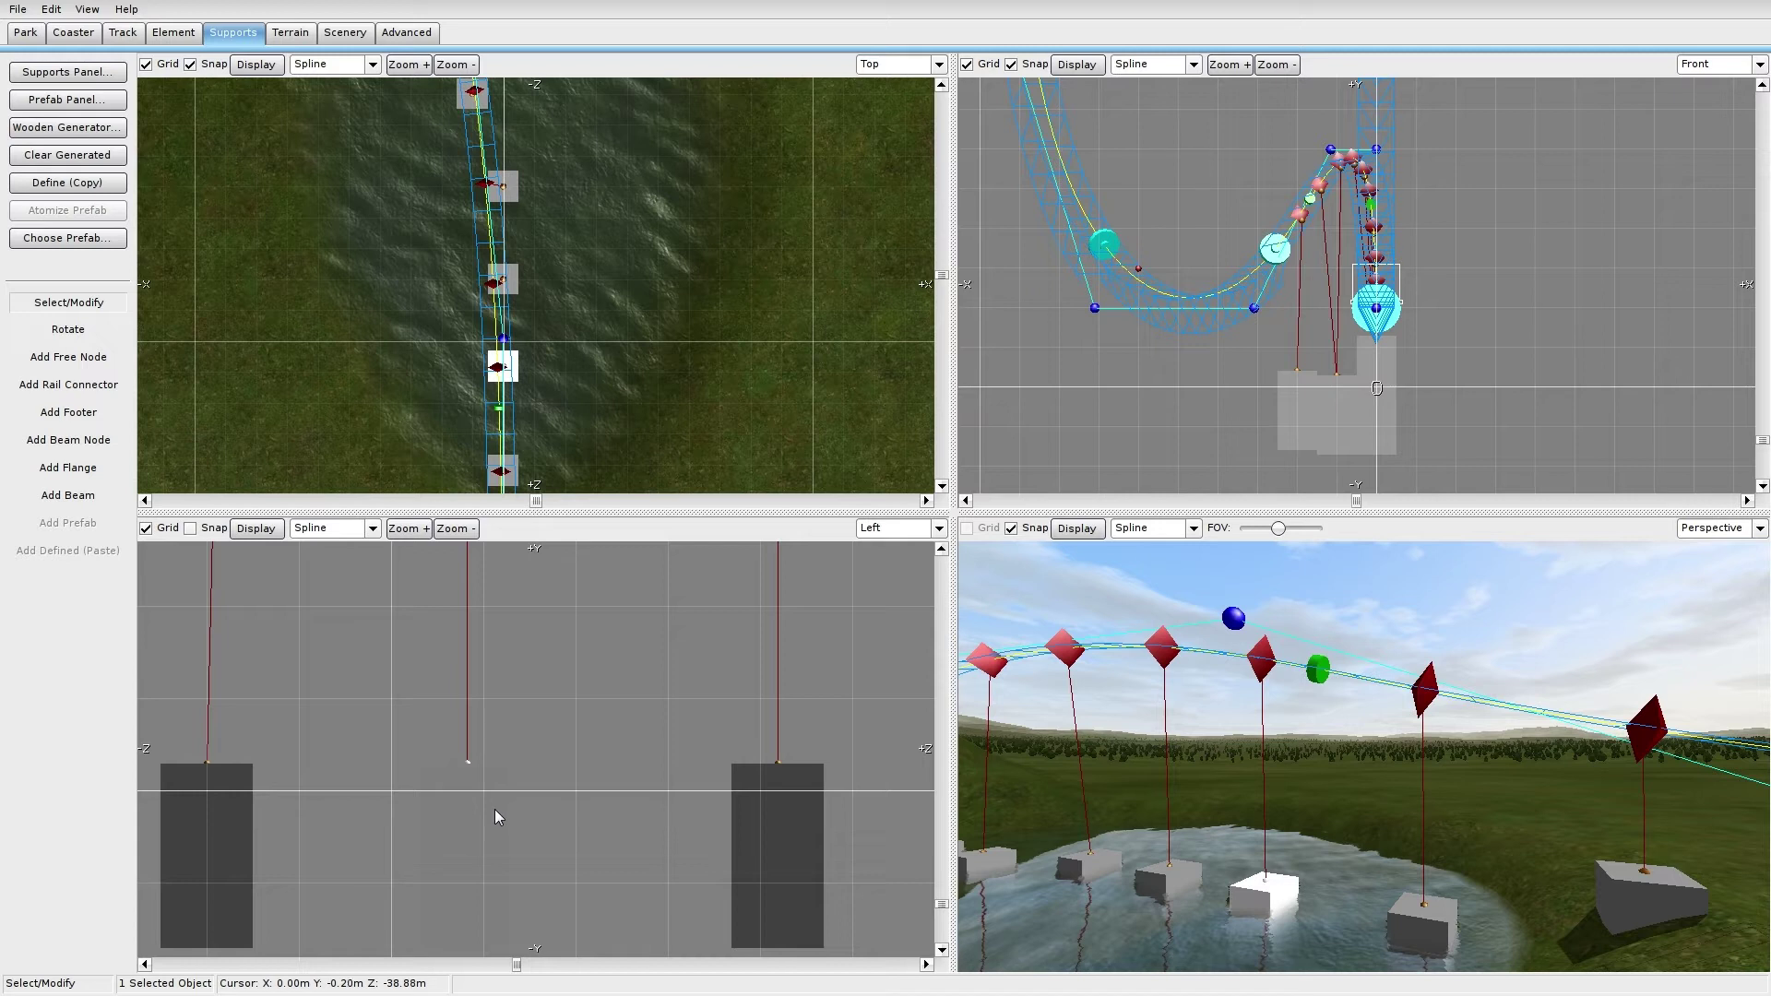
# Step: Adjust the next pond footer along the track in the side view so its beam runs vertically to the connector
pyautogui.moveTo(241, 778); pyautogui.dragTo(491, 777, button='right')
pyautogui.moveTo(445, 784); pyautogui.dragTo(456, 788)
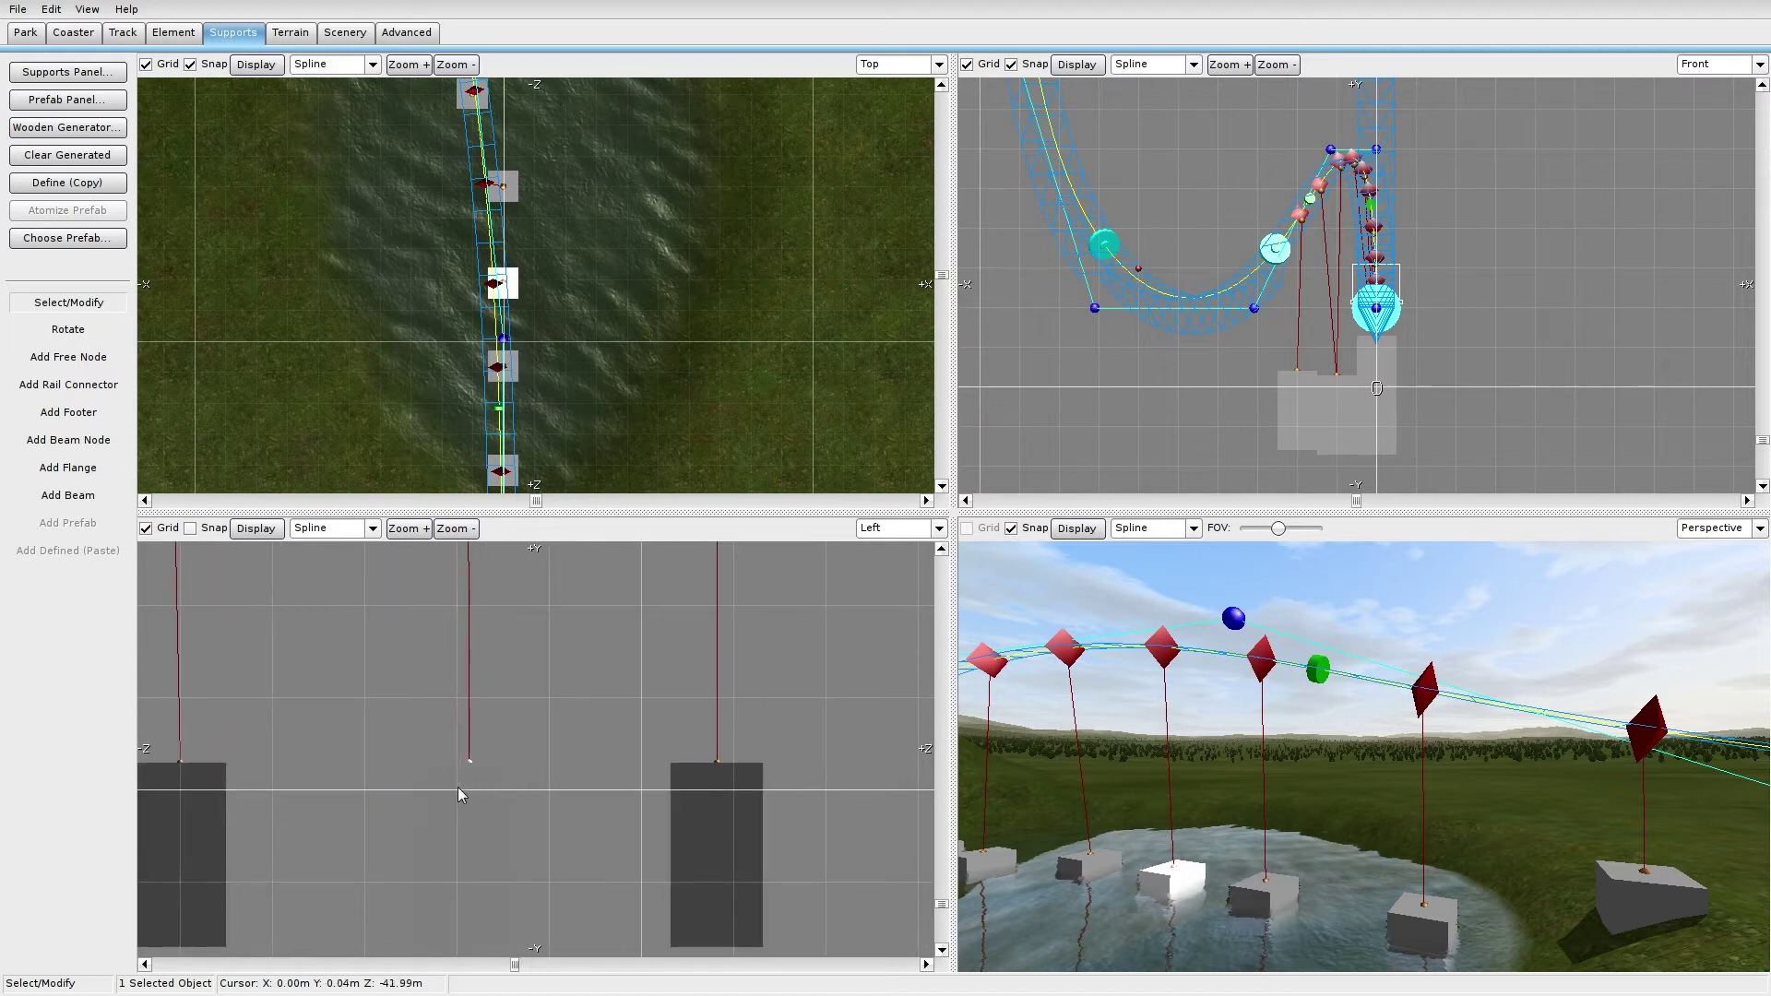
pyautogui.moveTo(347, 632); pyautogui.dragTo(424, 712, button='right')
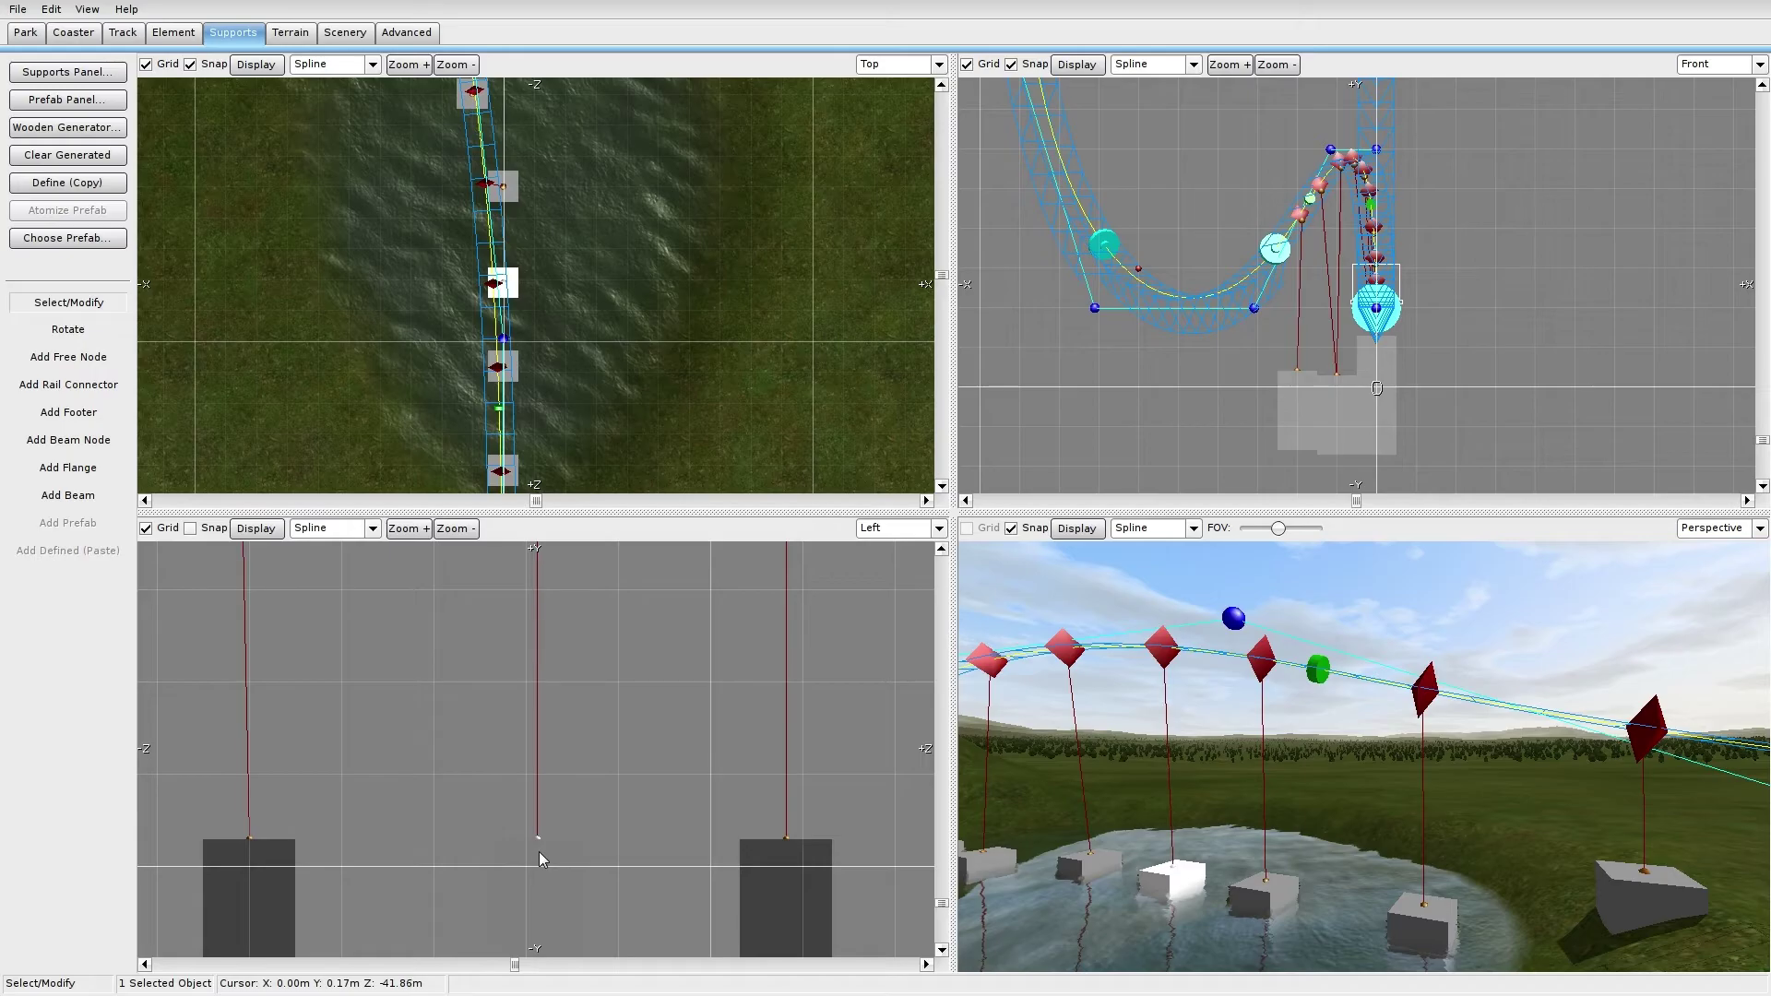
pyautogui.moveTo(540, 853); pyautogui.dragTo(538, 852)
pyautogui.click(423, 716)
pyautogui.moveTo(424, 716); pyautogui.dragTo(747, 668, button='right')
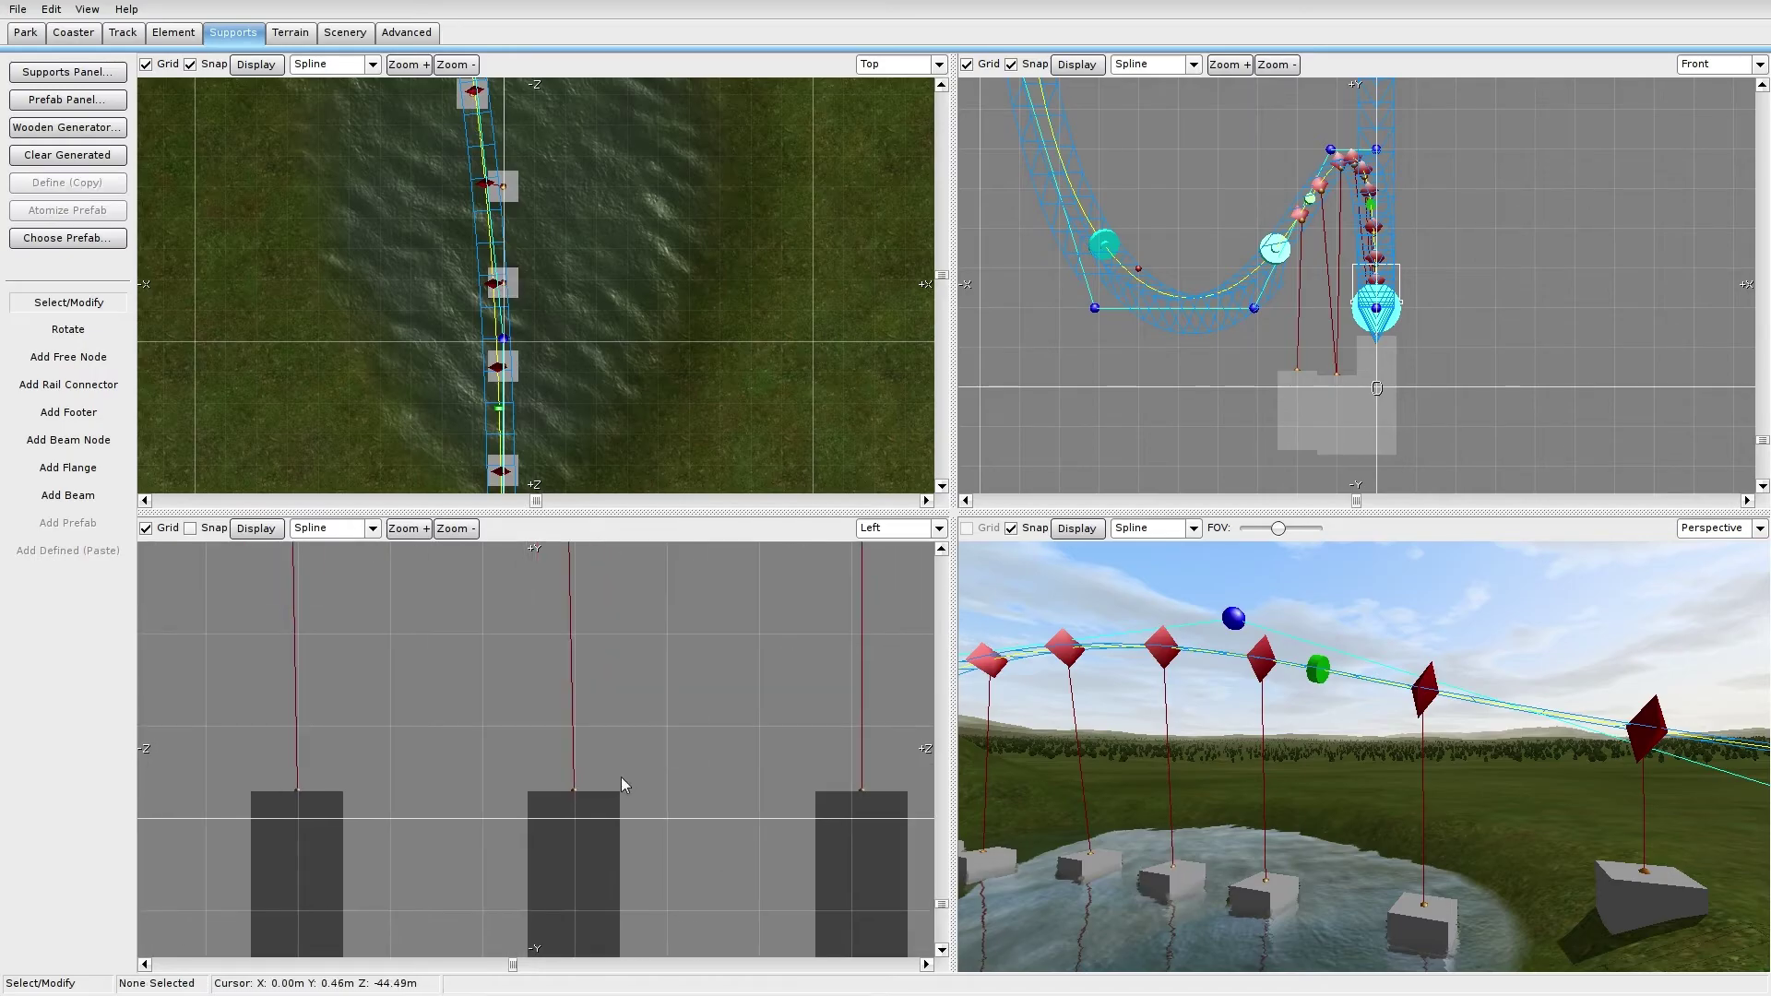
# Step: Try to shift three more footers along the track in the side view so their beams run vertically to the connectors
pyautogui.moveTo(599, 798); pyautogui.dragTo(588, 799)
pyautogui.scroll(-5, 593, 736)
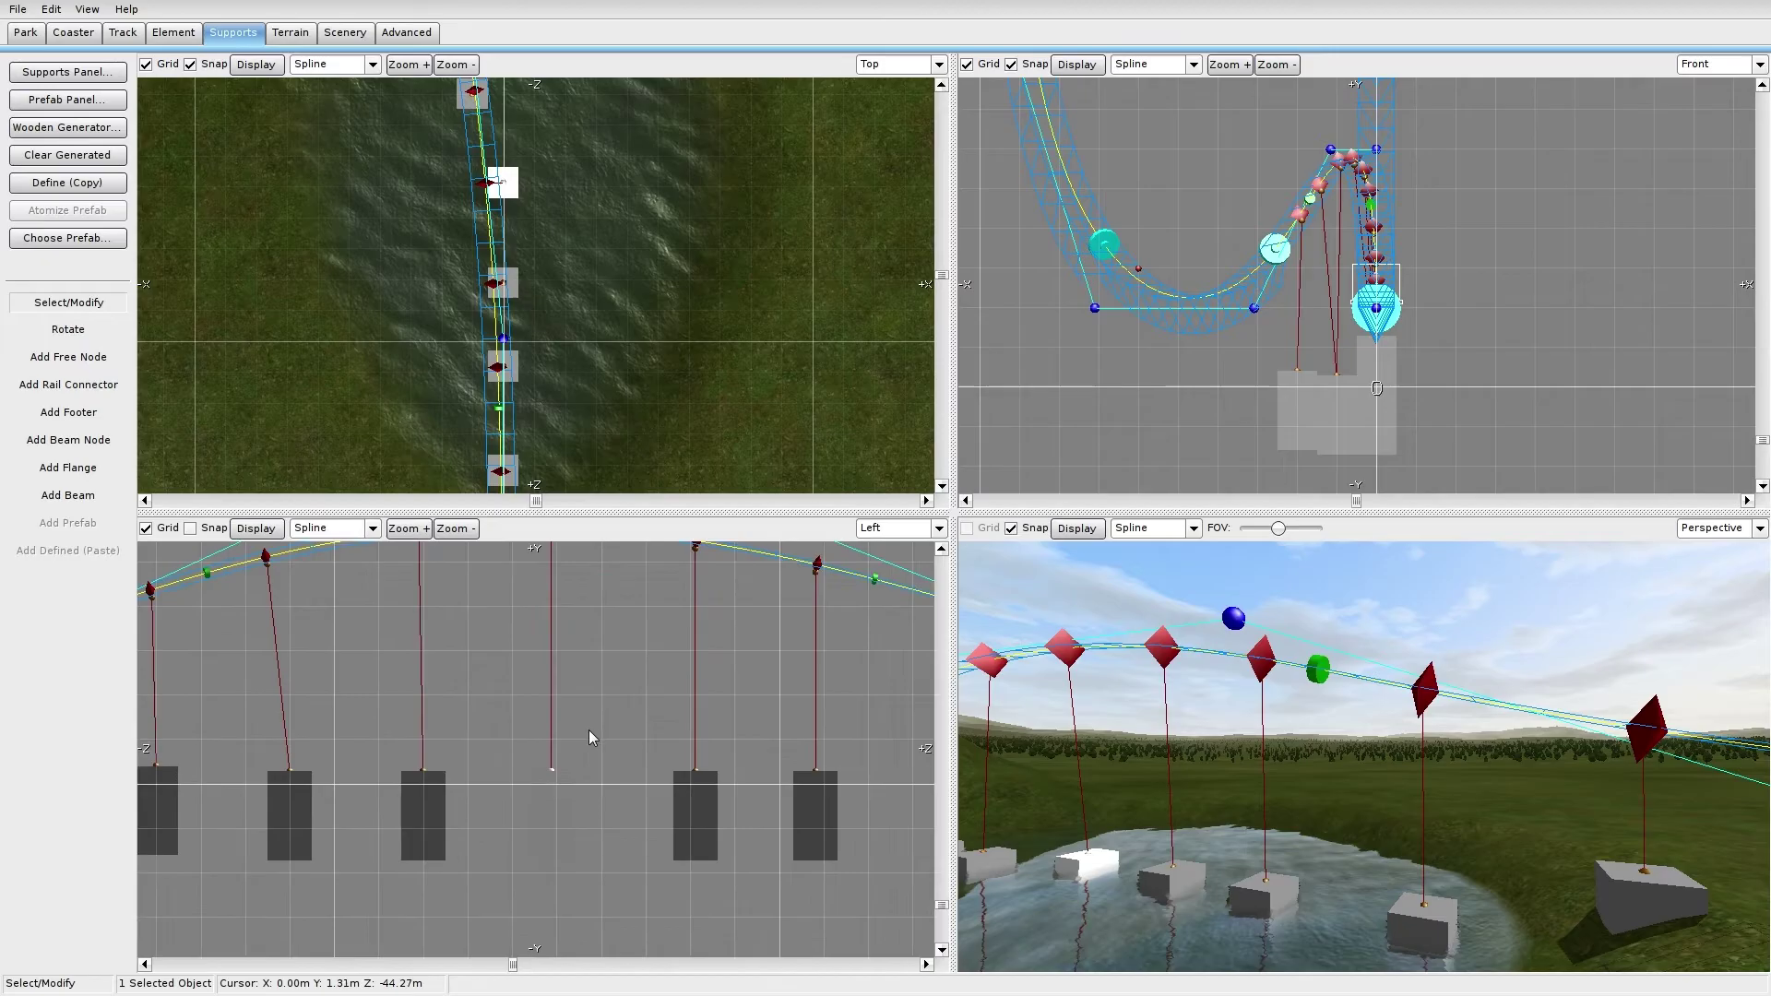
pyautogui.moveTo(459, 831); pyautogui.dragTo(455, 833)
pyautogui.moveTo(341, 832); pyautogui.dragTo(314, 841)
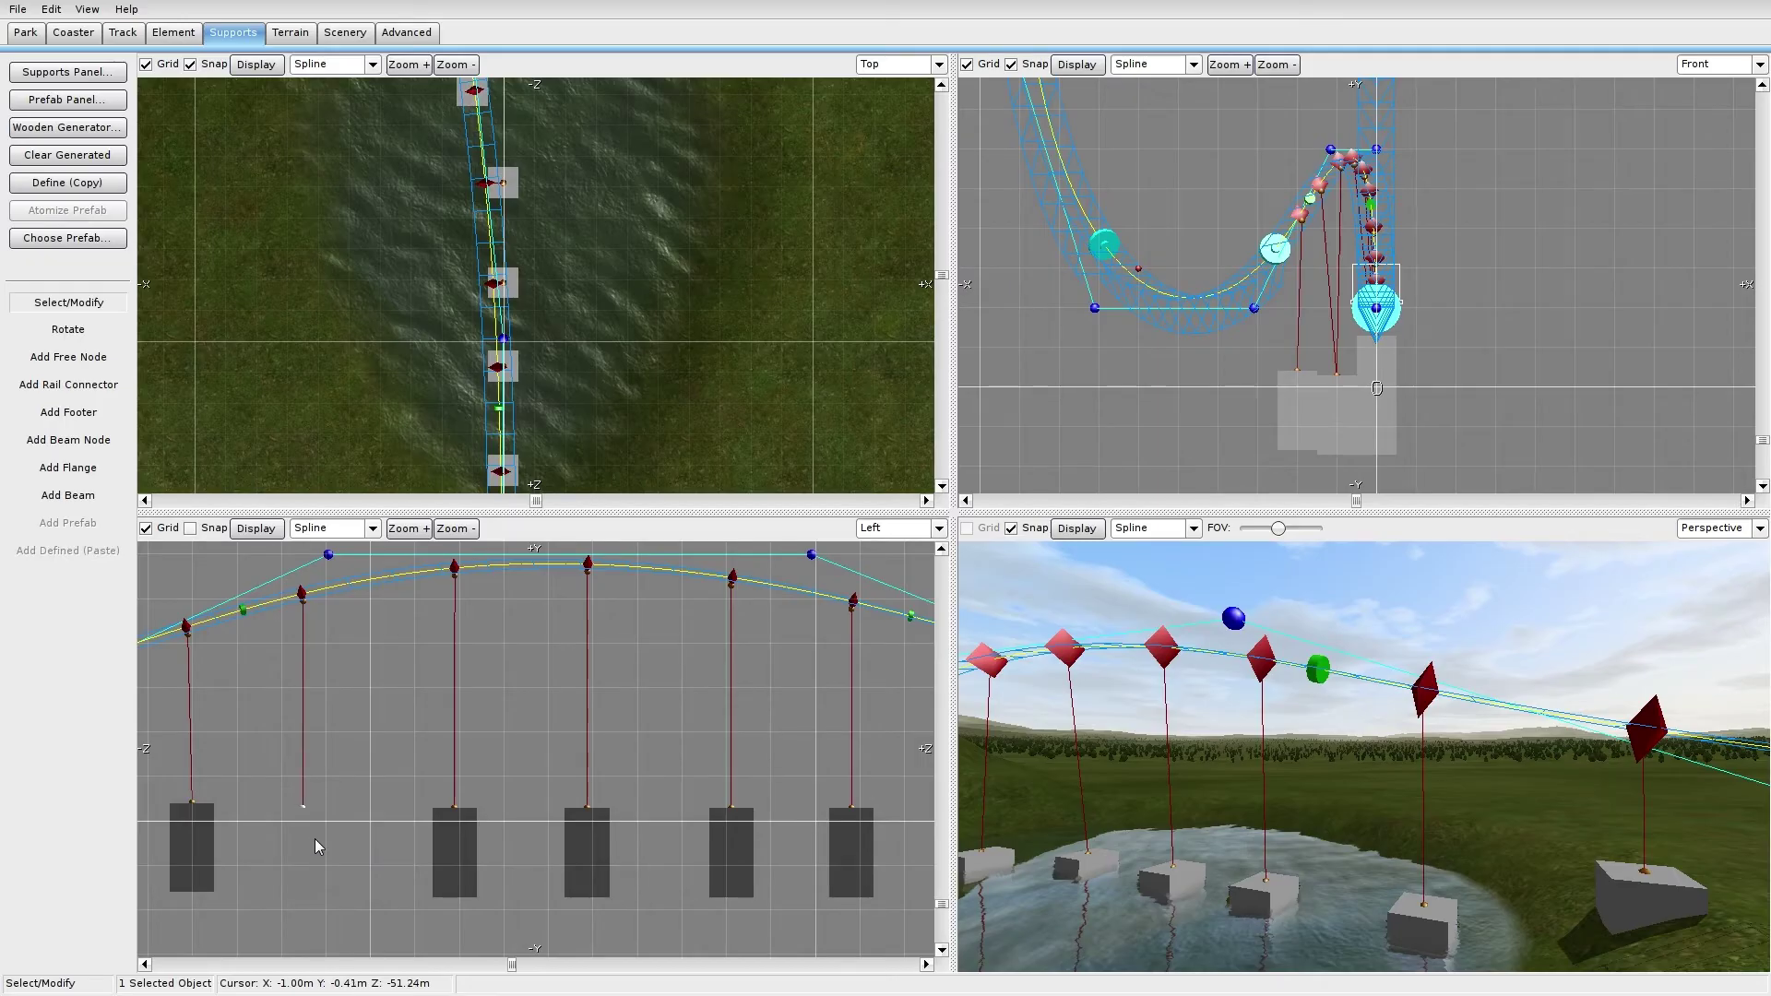
pyautogui.moveTo(314, 838); pyautogui.dragTo(537, 815, button='right')
pyautogui.moveTo(582, 713); pyautogui.dragTo(530, 772, button='right')
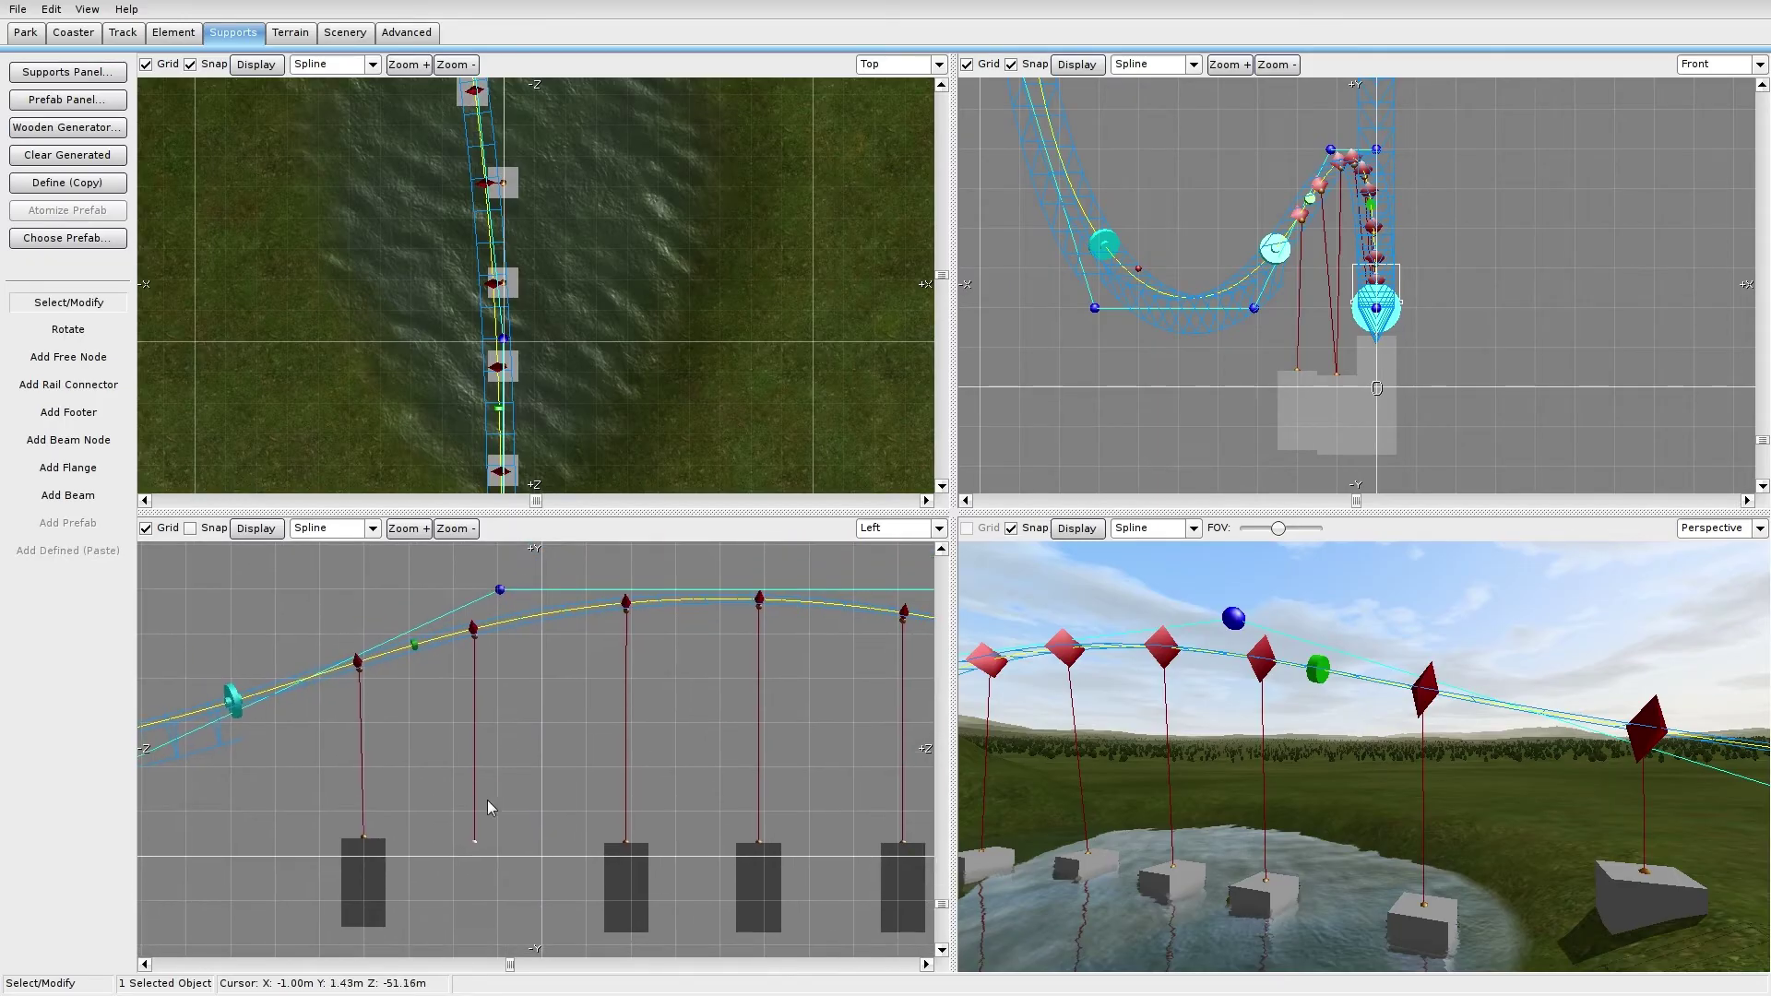
# Step: Undo the recent series of footer moves made in the side view
pyautogui.hotkey('ctrl', 'z')
pyautogui.hotkey('ctrl', 'z')
pyautogui.hotkey('ctrl', 'z')
pyautogui.hotkey('ctrl', 'z')
pyautogui.hotkey('ctrl', 'z')
pyautogui.hotkey('ctrl', 'z')
pyautogui.hotkey('ctrl', 'z')
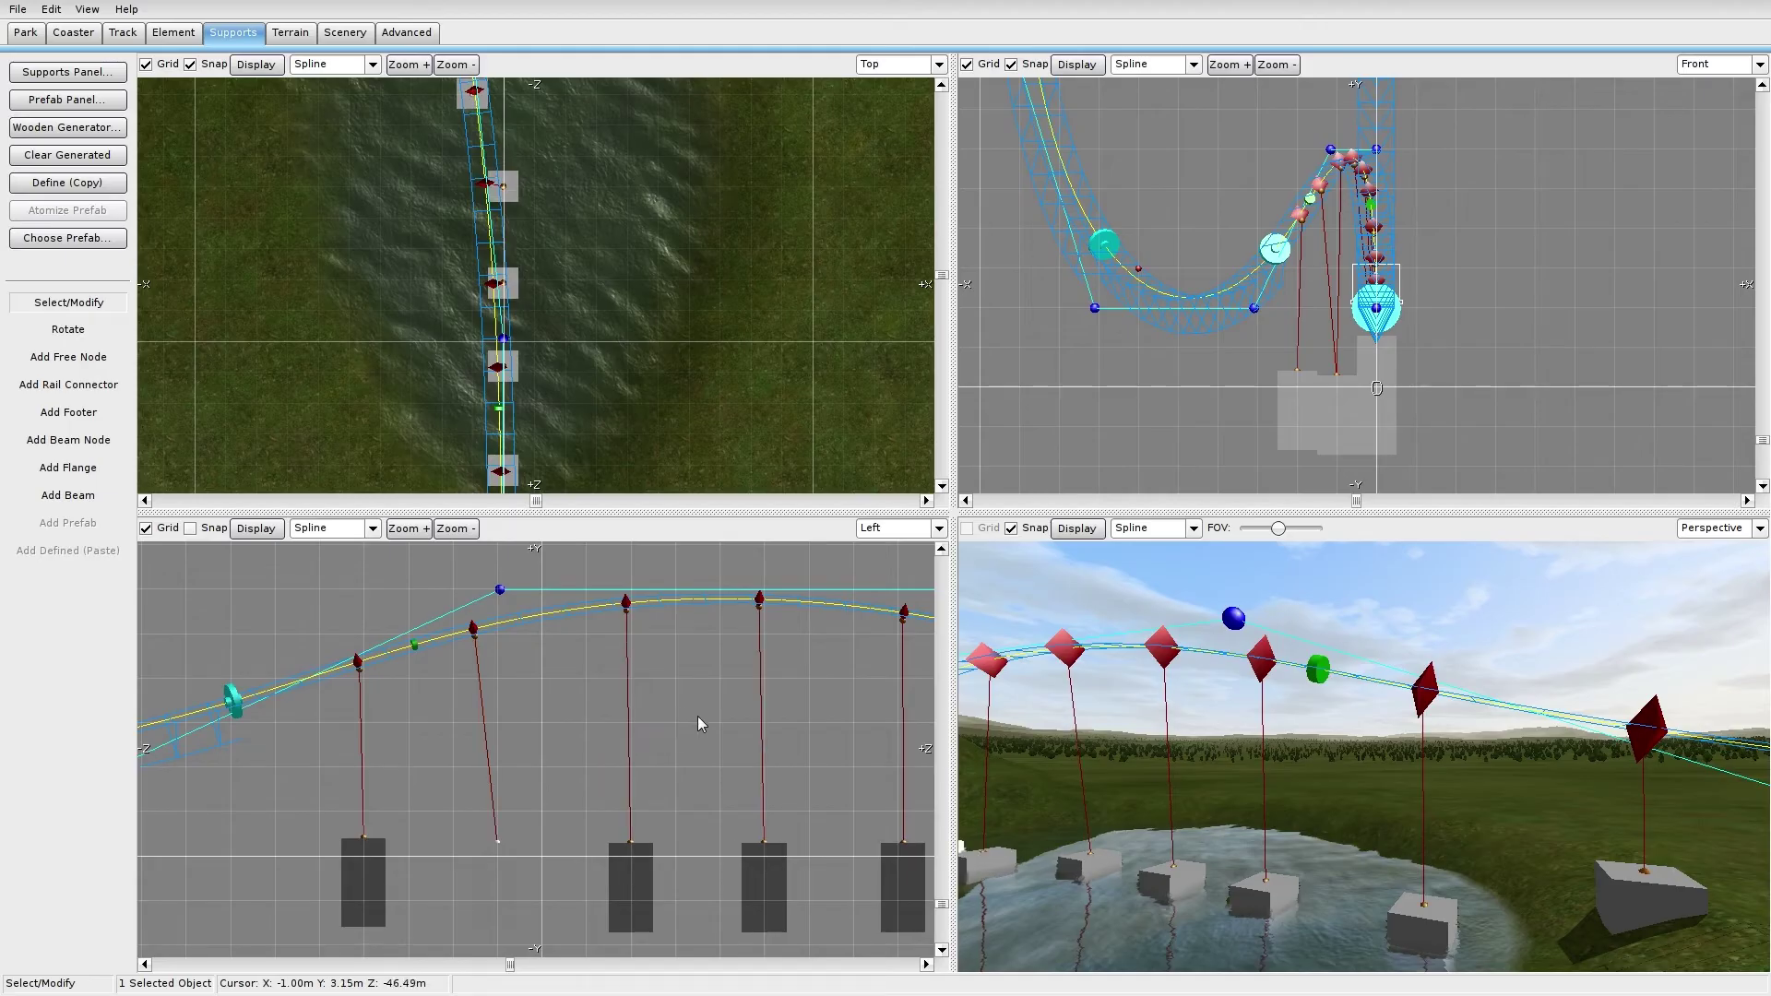
# Step: Slide the three rail connectors at the hillside end along the track until each sits directly above its footer
pyautogui.moveTo(756, 721); pyautogui.dragTo(820, 711, button='right')
pyautogui.click(605, 679)
pyautogui.moveTo(662, 678); pyautogui.dragTo(613, 721, button='right')
pyautogui.moveTo(486, 664); pyautogui.dragTo(501, 667)
pyautogui.moveTo(500, 667); pyautogui.dragTo(506, 668, button='right')
pyautogui.moveTo(506, 668); pyautogui.dragTo(513, 672)
pyautogui.click(381, 694)
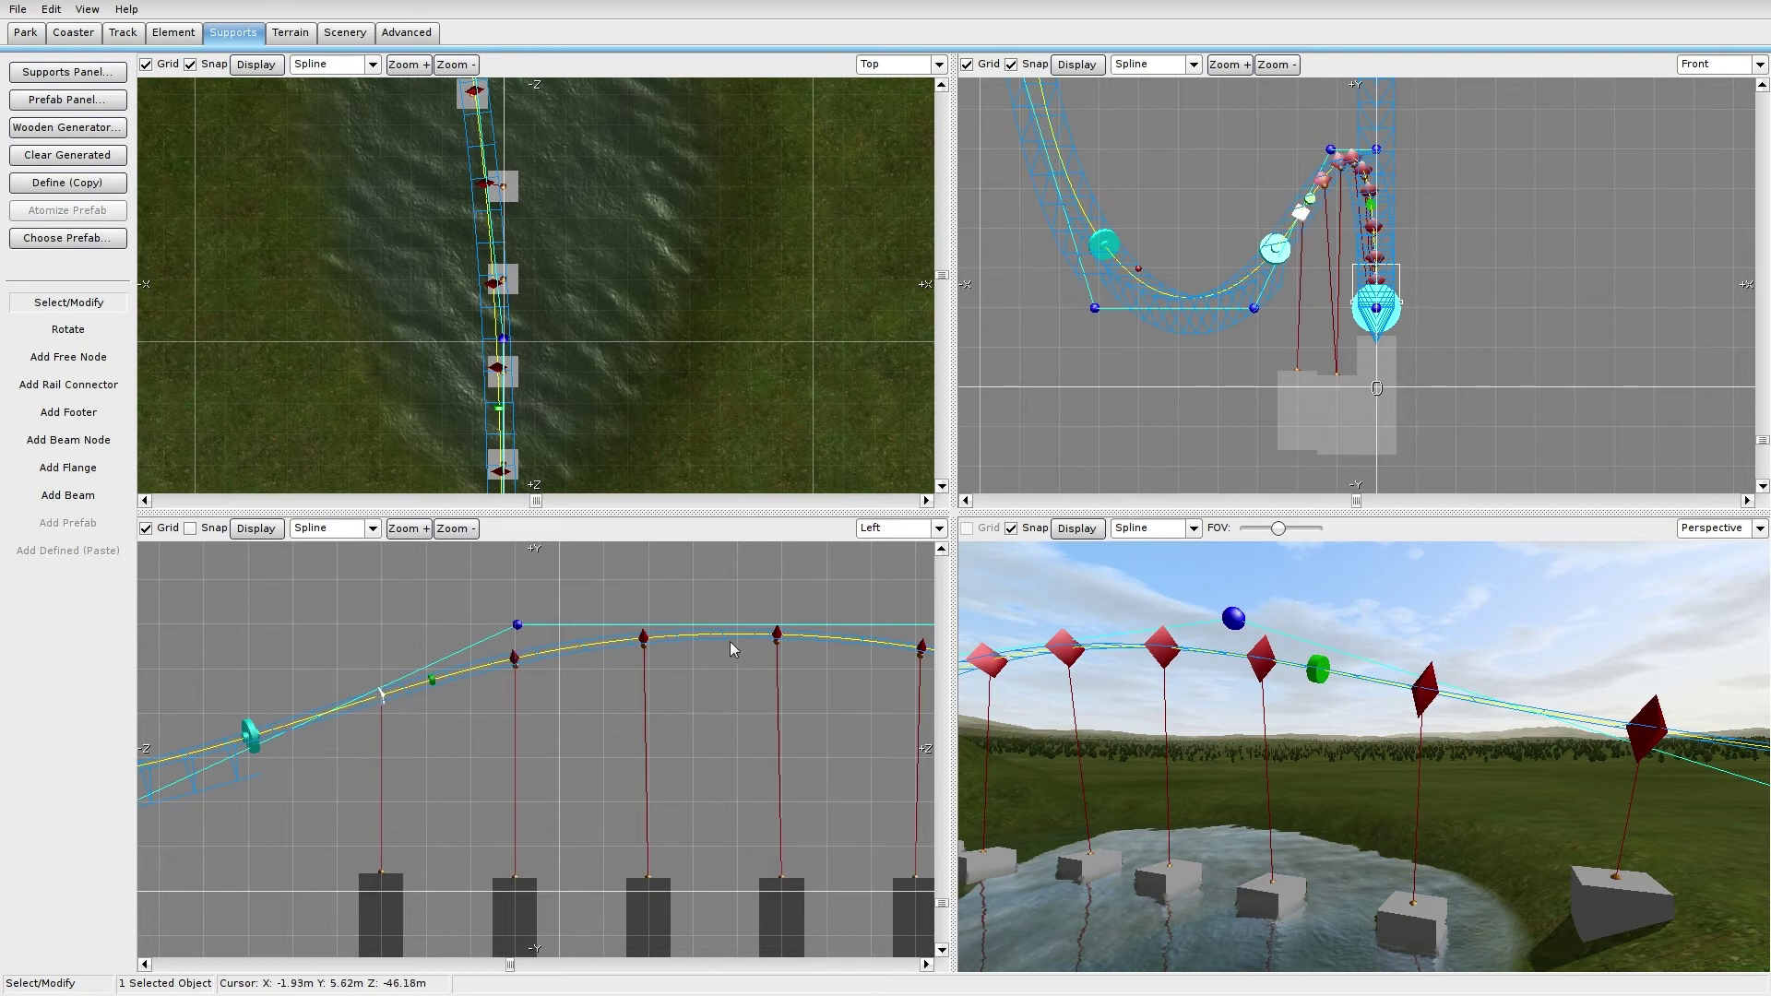
pyautogui.moveTo(645, 639); pyautogui.dragTo(651, 643)
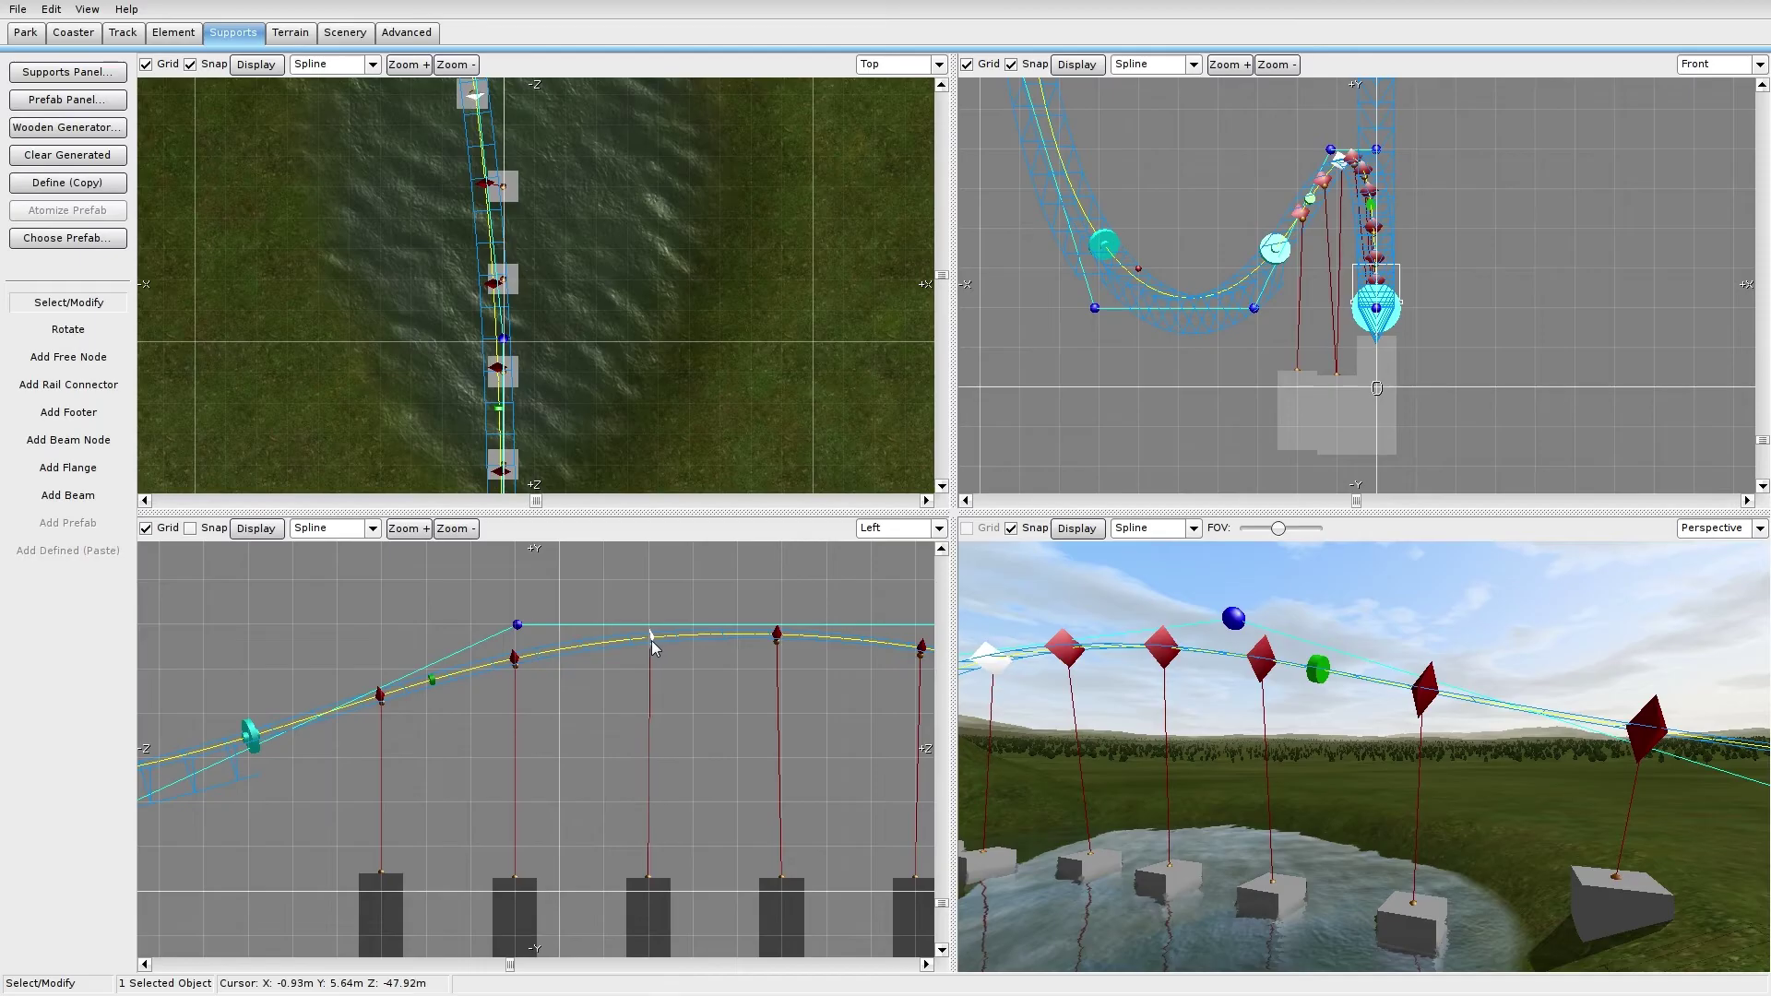
pyautogui.click(645, 894)
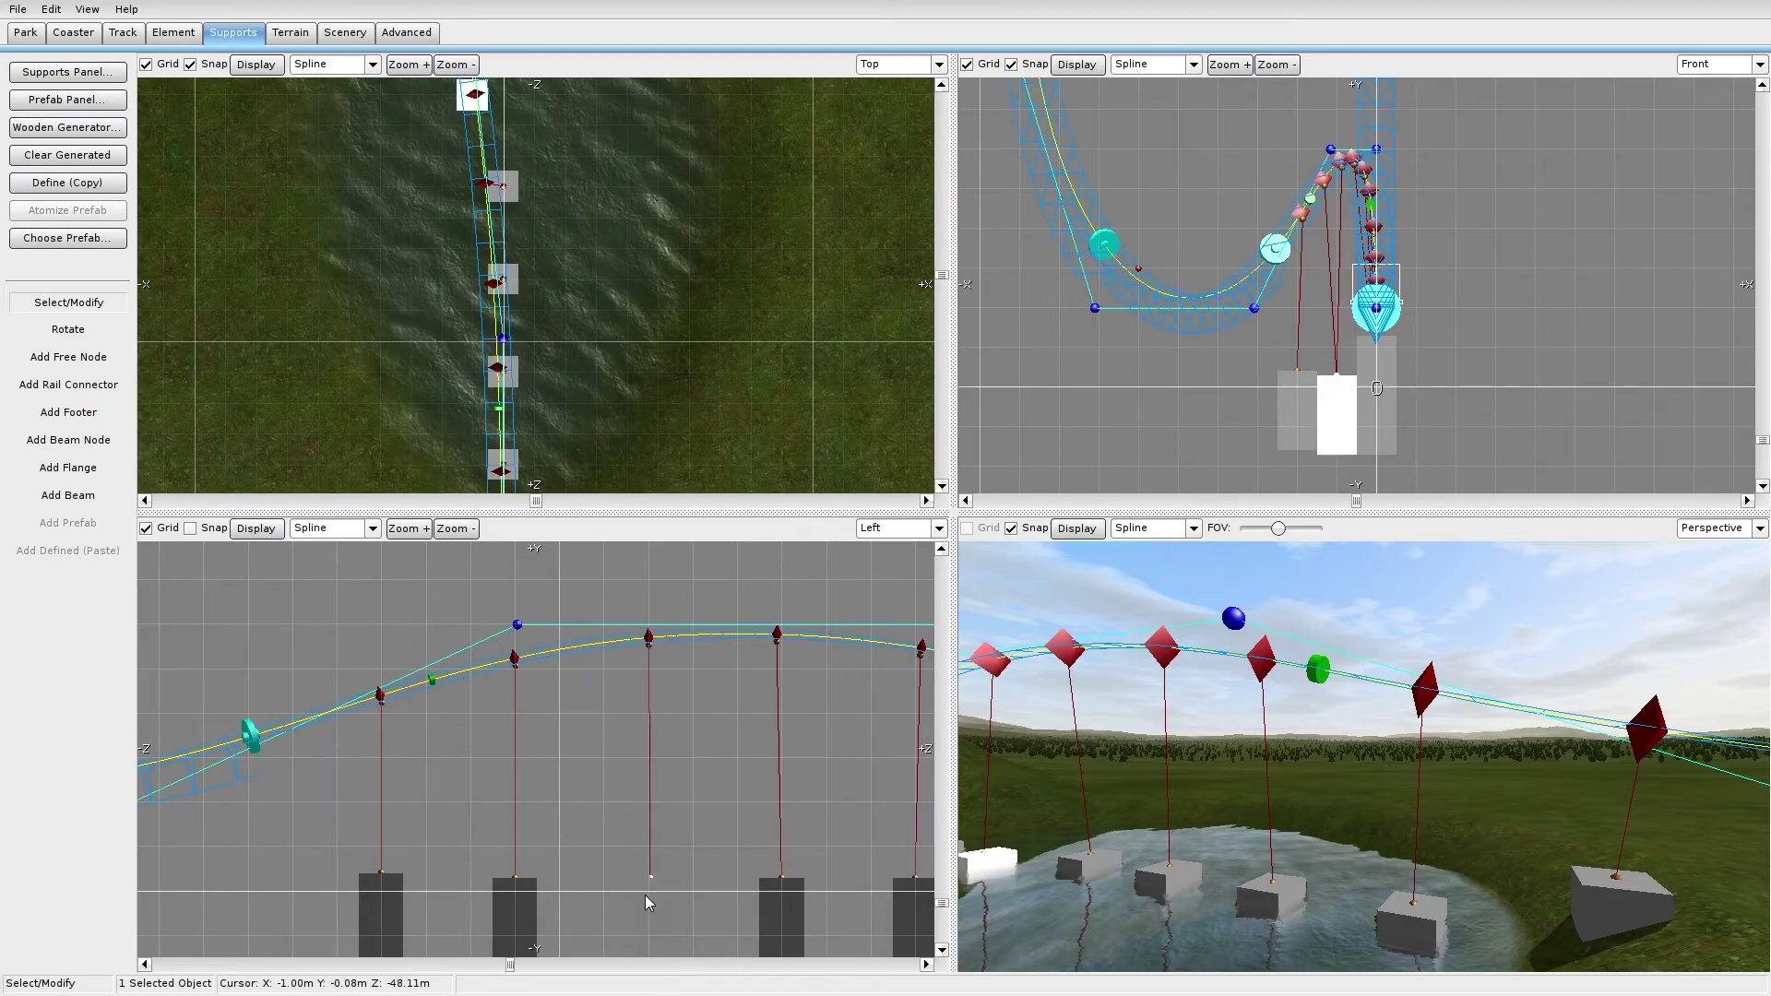
# Step: Align the next two rail connectors past the crest vertically above their footers by sliding them along the track
pyautogui.moveTo(720, 807); pyautogui.dragTo(569, 789, button='right')
pyautogui.click(628, 616)
pyautogui.moveTo(628, 616); pyautogui.dragTo(633, 618)
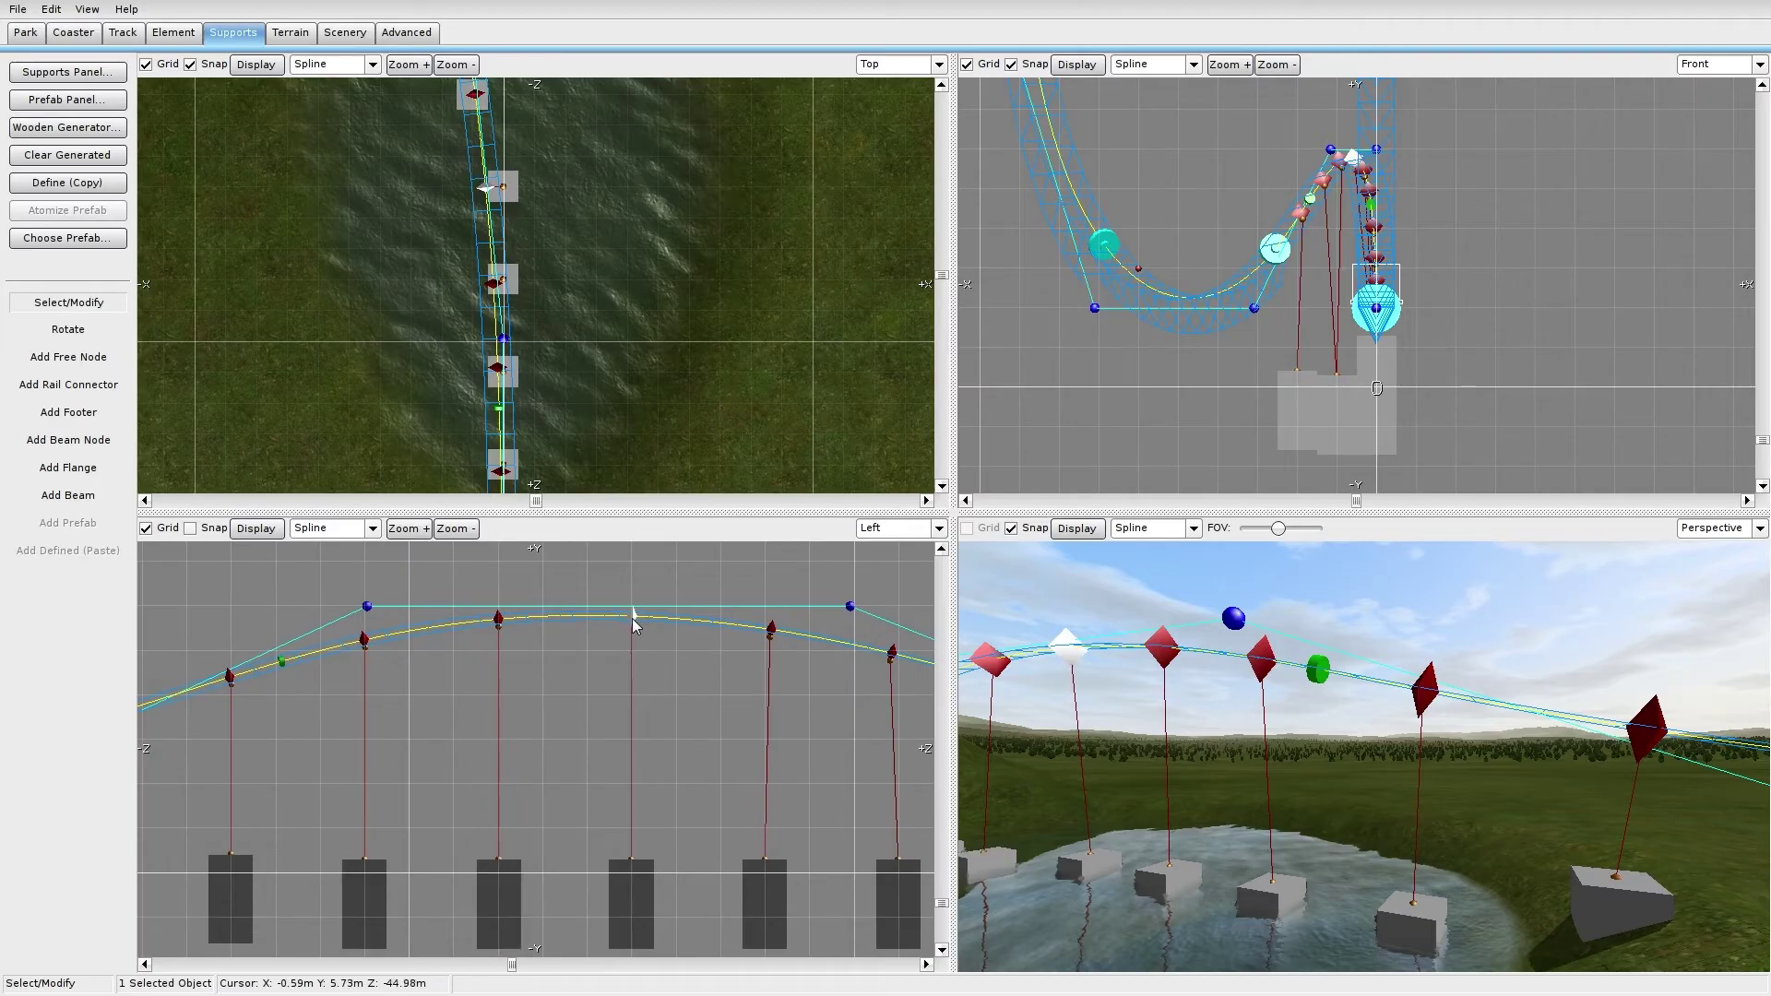
pyautogui.click(766, 630)
pyautogui.moveTo(765, 636); pyautogui.dragTo(766, 640)
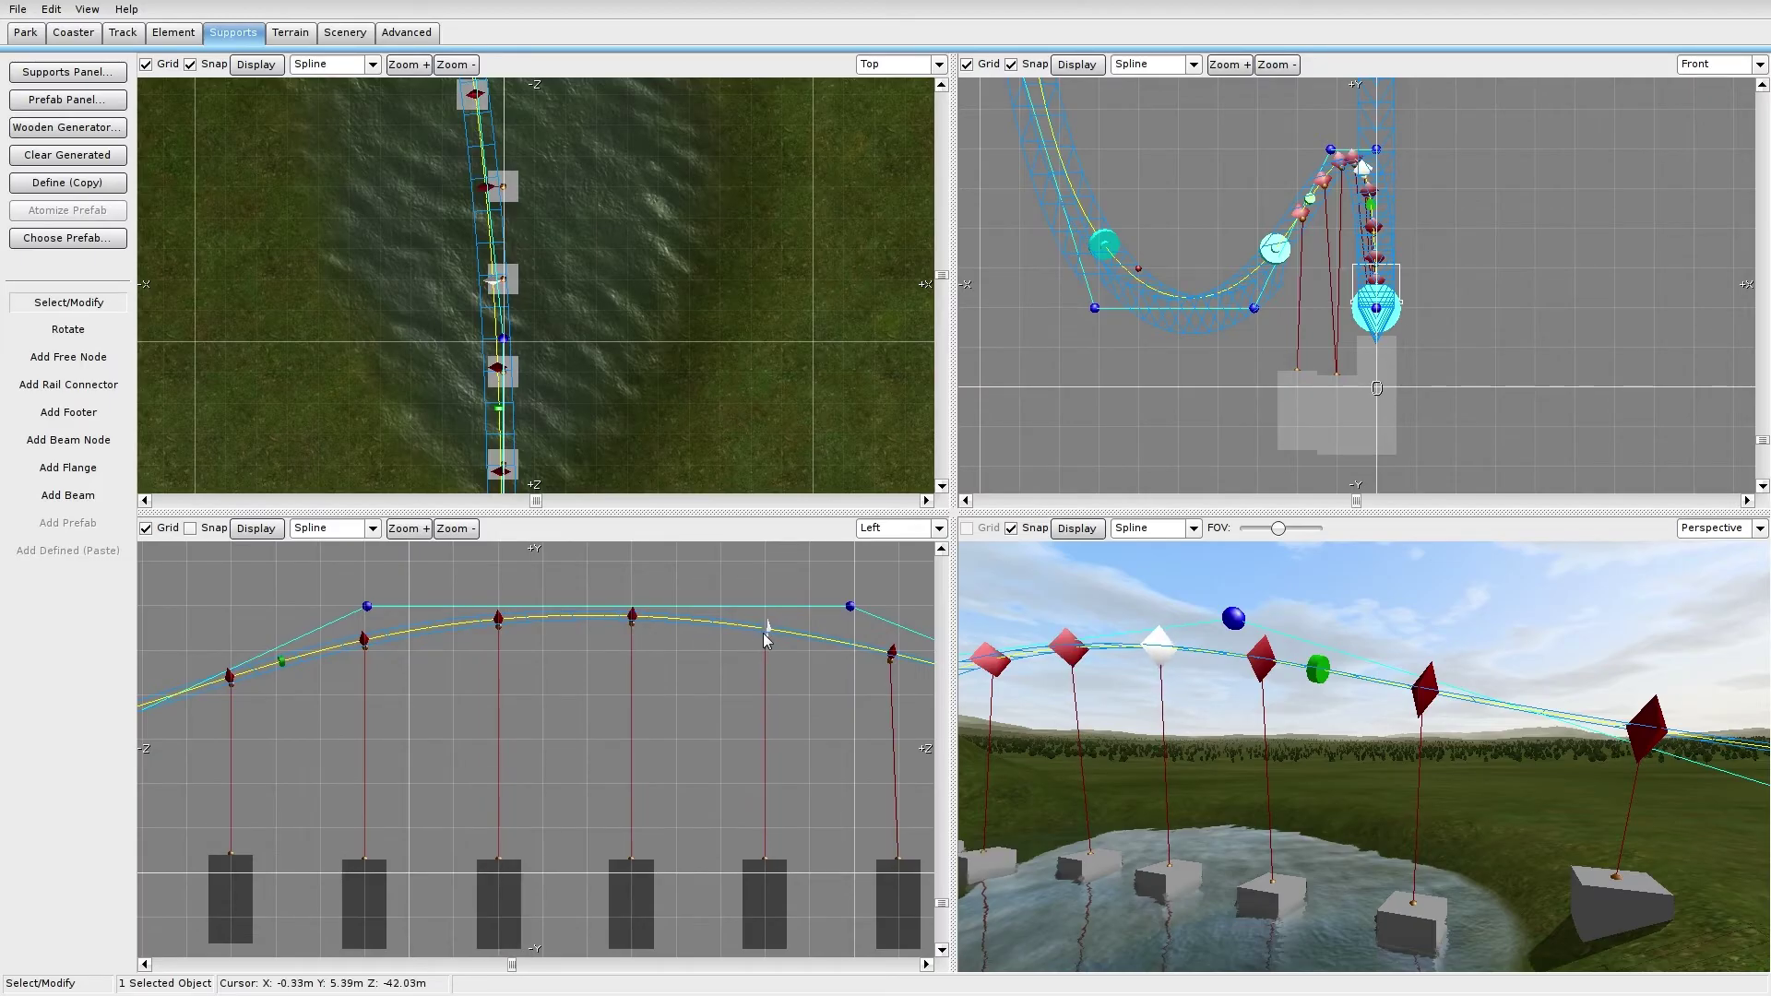
# Step: Reposition the following three rail connectors on the descending track so their beams drop straight down to the footers
pyautogui.moveTo(785, 671); pyautogui.dragTo(584, 658, button='right')
pyautogui.click(700, 646)
pyautogui.moveTo(703, 649); pyautogui.dragTo(700, 649)
pyautogui.click(843, 679)
pyautogui.moveTo(843, 679); pyautogui.dragTo(838, 681)
pyautogui.moveTo(841, 732); pyautogui.dragTo(533, 692, button='right')
pyautogui.click(654, 668)
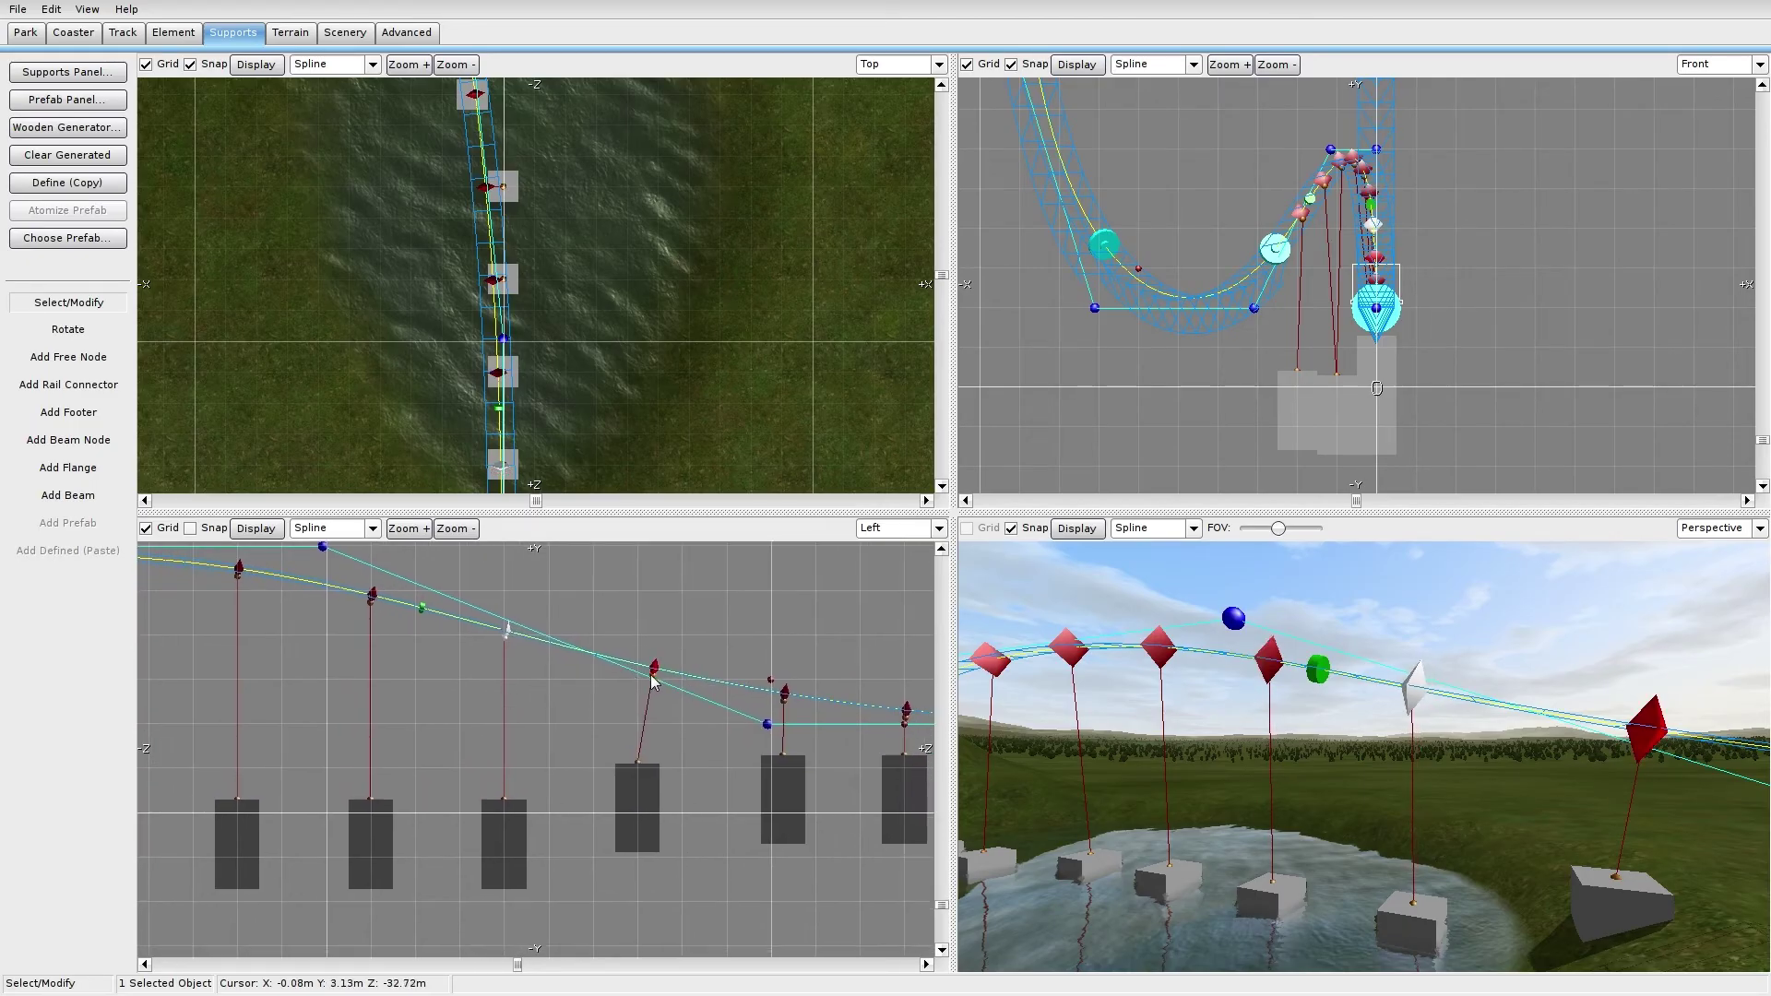
pyautogui.moveTo(654, 668); pyautogui.dragTo(637, 675)
# Step: Enable snapping in the side view, snap the ninth footer to the grid, and slide its rail connector directly above it
pyautogui.click(783, 697)
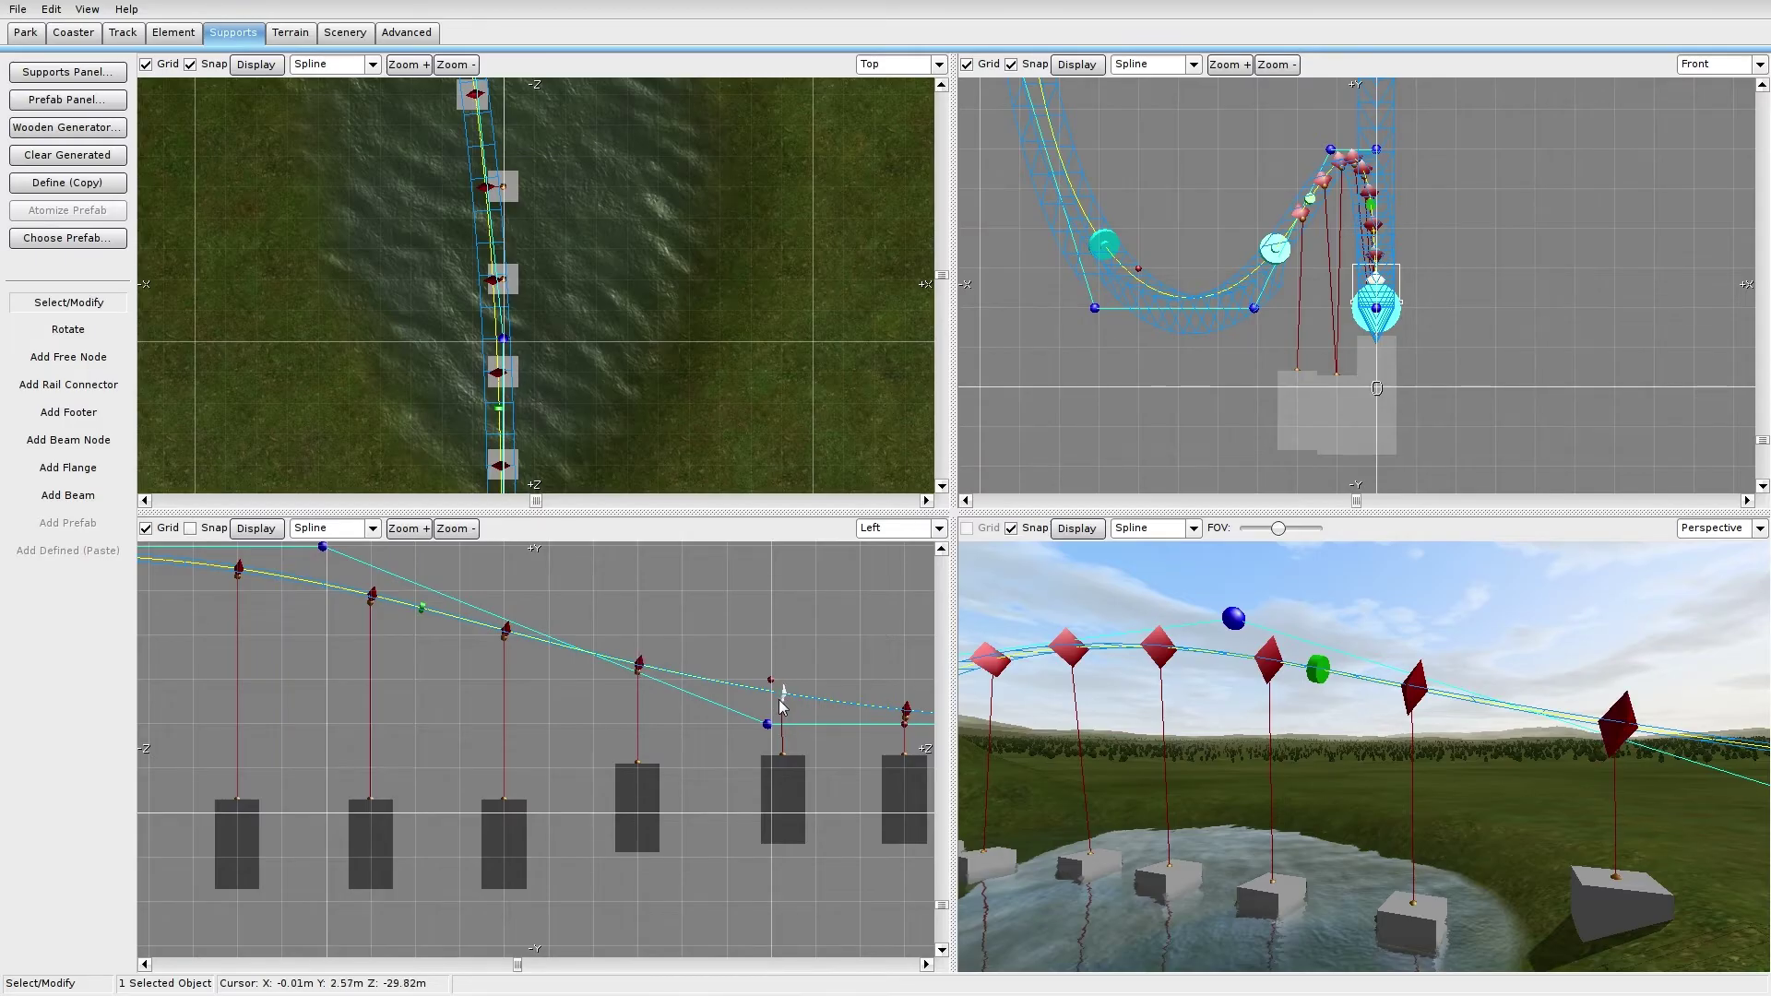
pyautogui.click(784, 754)
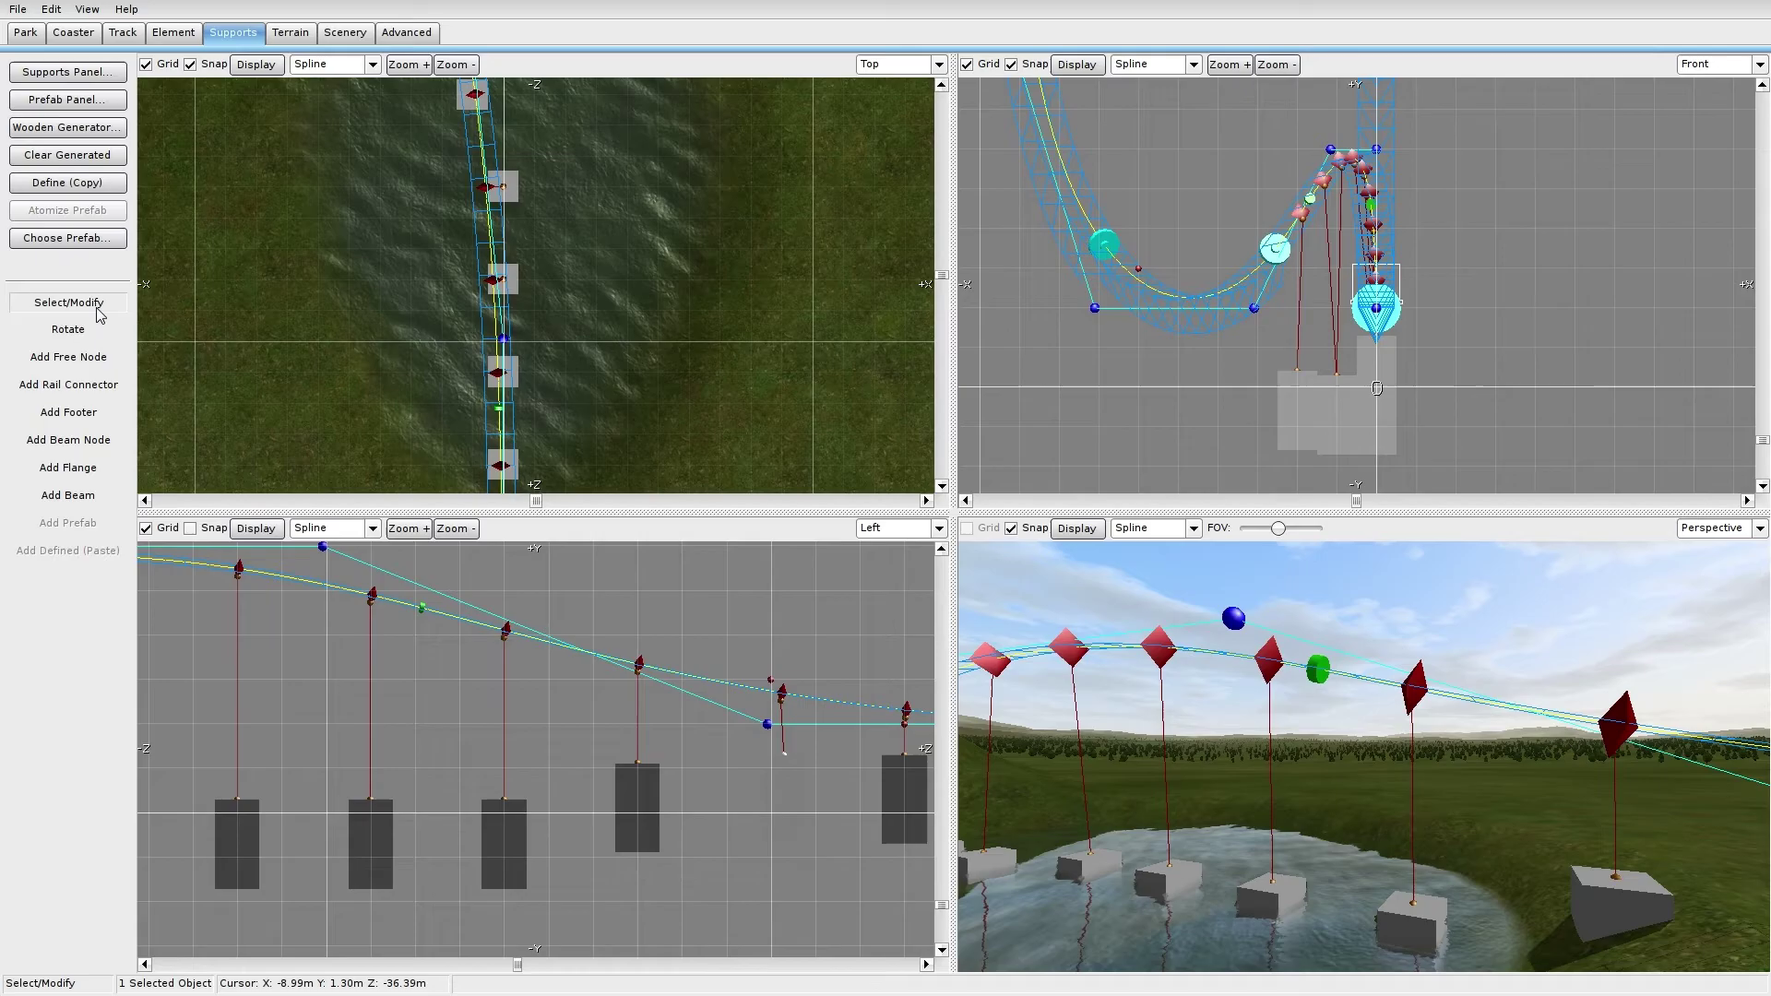
pyautogui.click(221, 529)
pyautogui.moveTo(780, 777); pyautogui.dragTo(771, 768)
pyautogui.moveTo(786, 694); pyautogui.dragTo(782, 691)
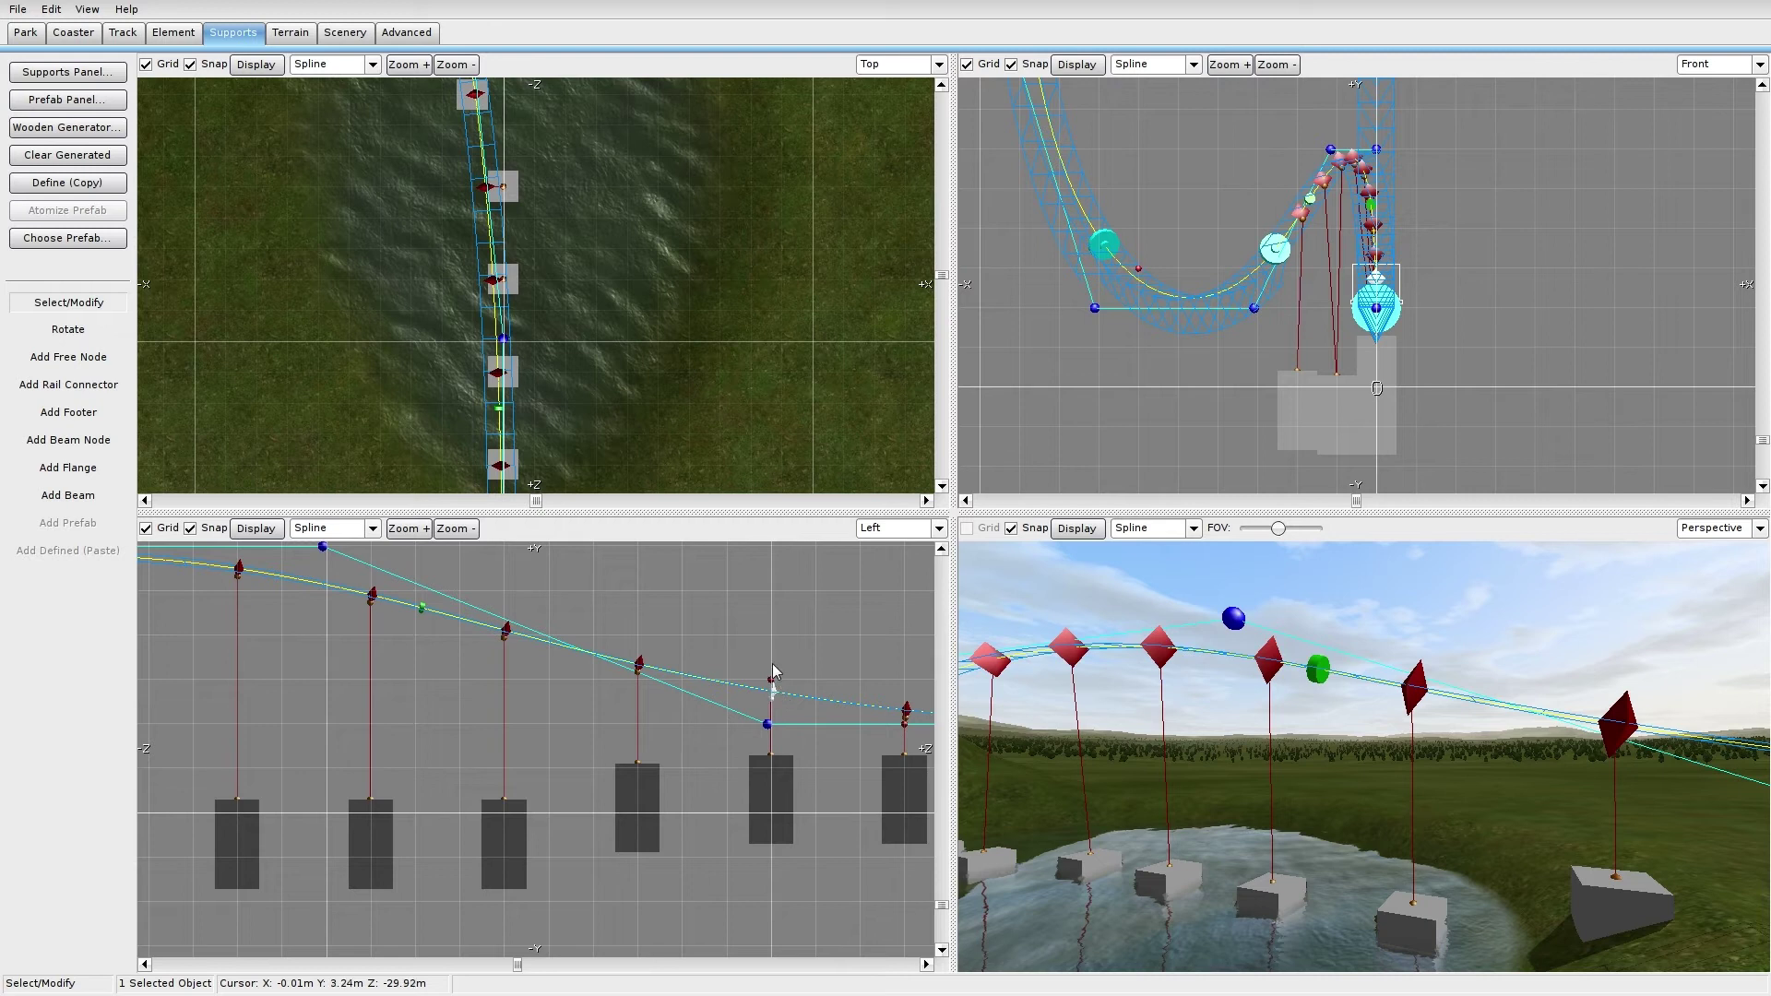
pyautogui.moveTo(780, 692); pyautogui.dragTo(777, 690)
# Step: Turn off snapping in the front view and shift the three footers at the hillside end sideways until their beams hang vertically
pyautogui.scroll(2, 1233, 335)
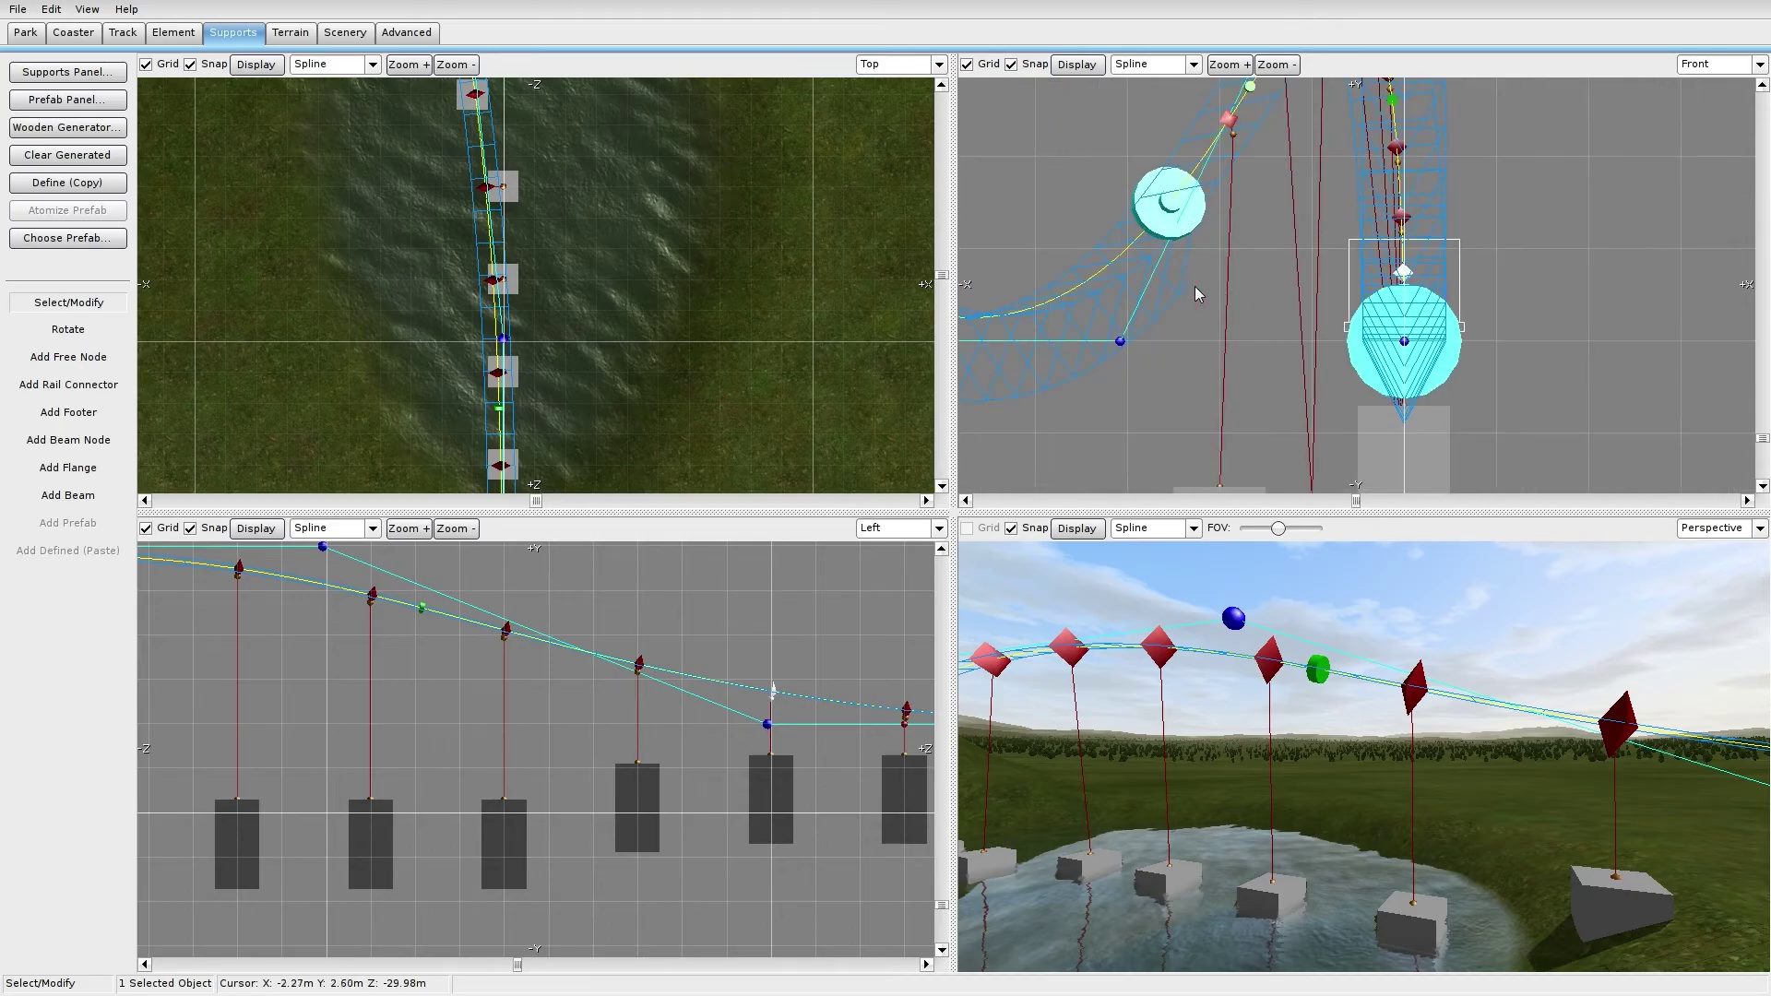
pyautogui.moveTo(607, 421); pyautogui.dragTo(565, 311, button='right')
pyautogui.scroll(3, 683, 290)
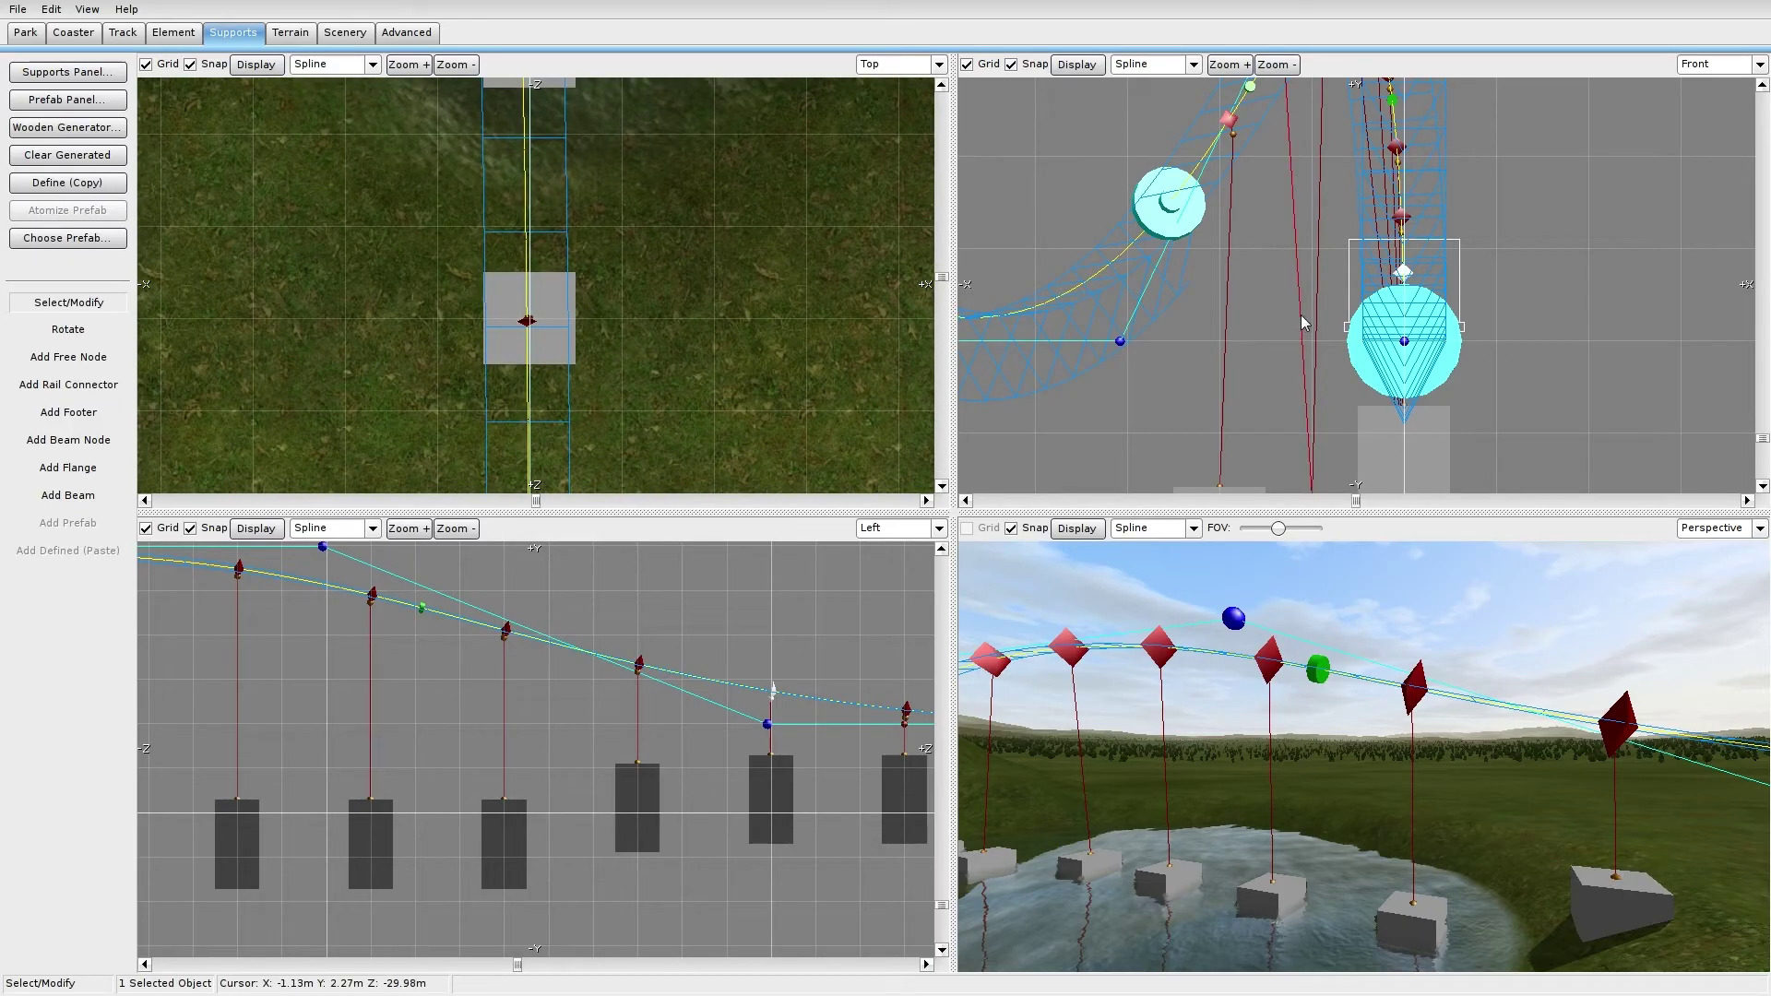
pyautogui.moveTo(1304, 318); pyautogui.dragTo(1310, 224, button='right')
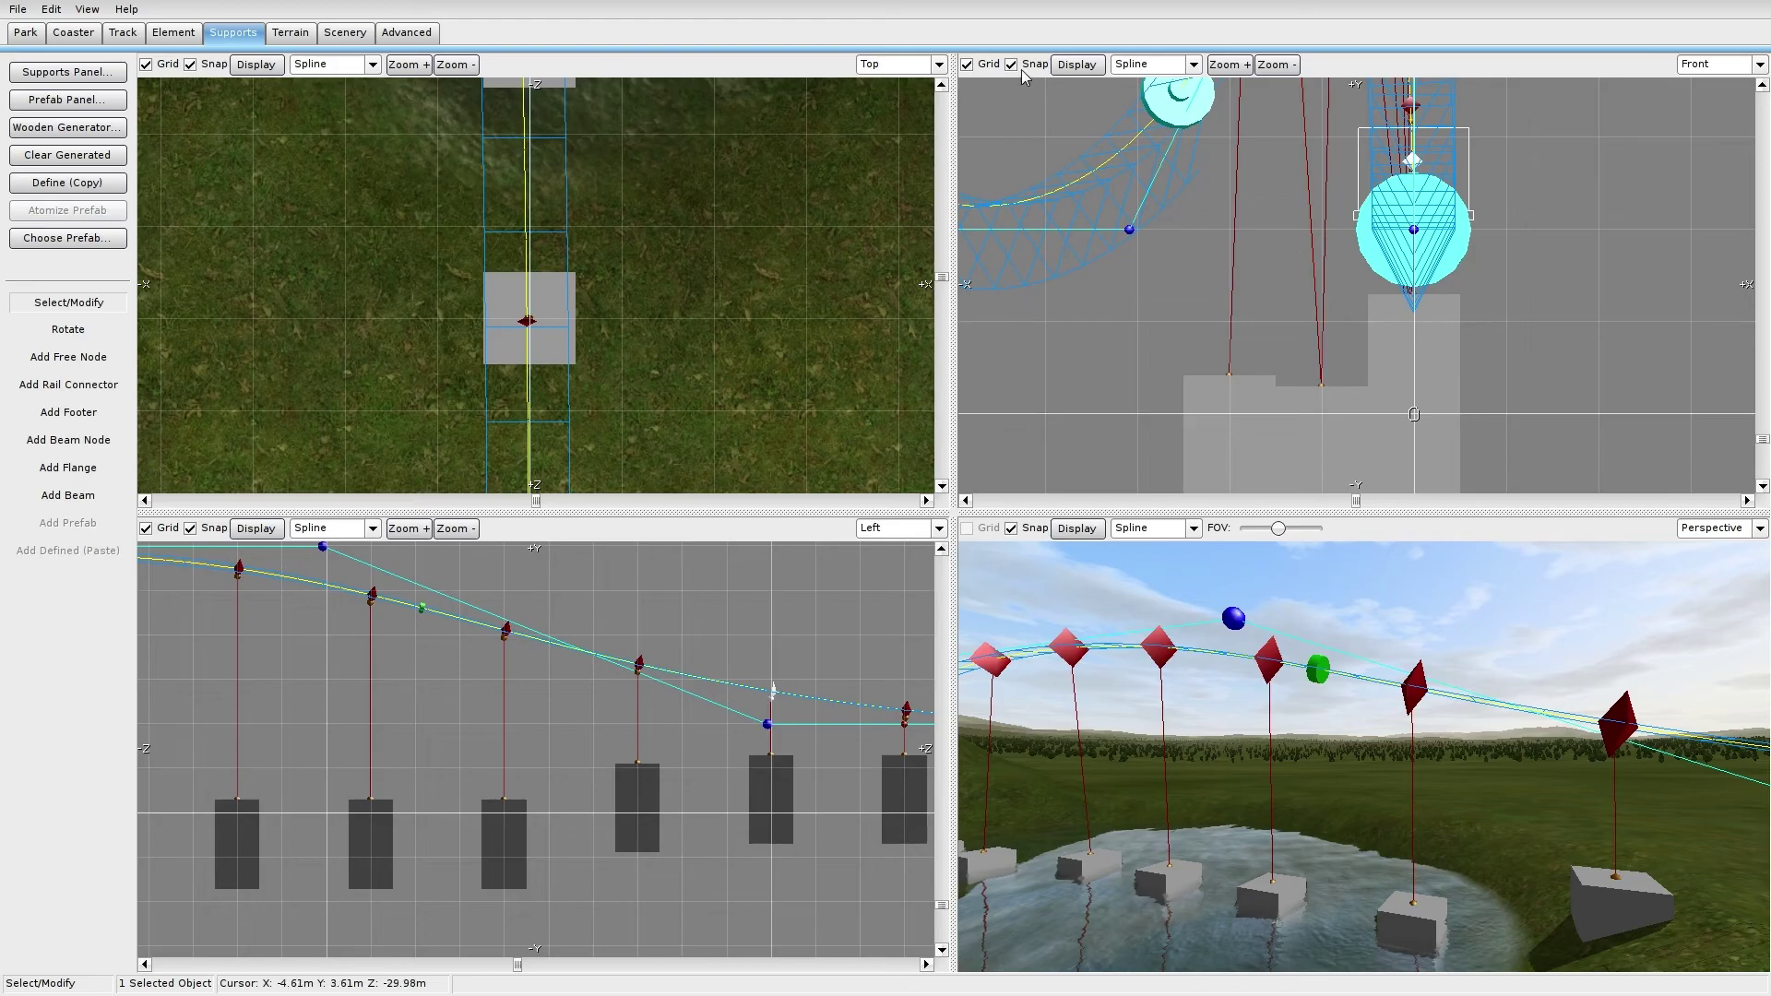
pyautogui.moveTo(1247, 419); pyautogui.dragTo(1312, 435)
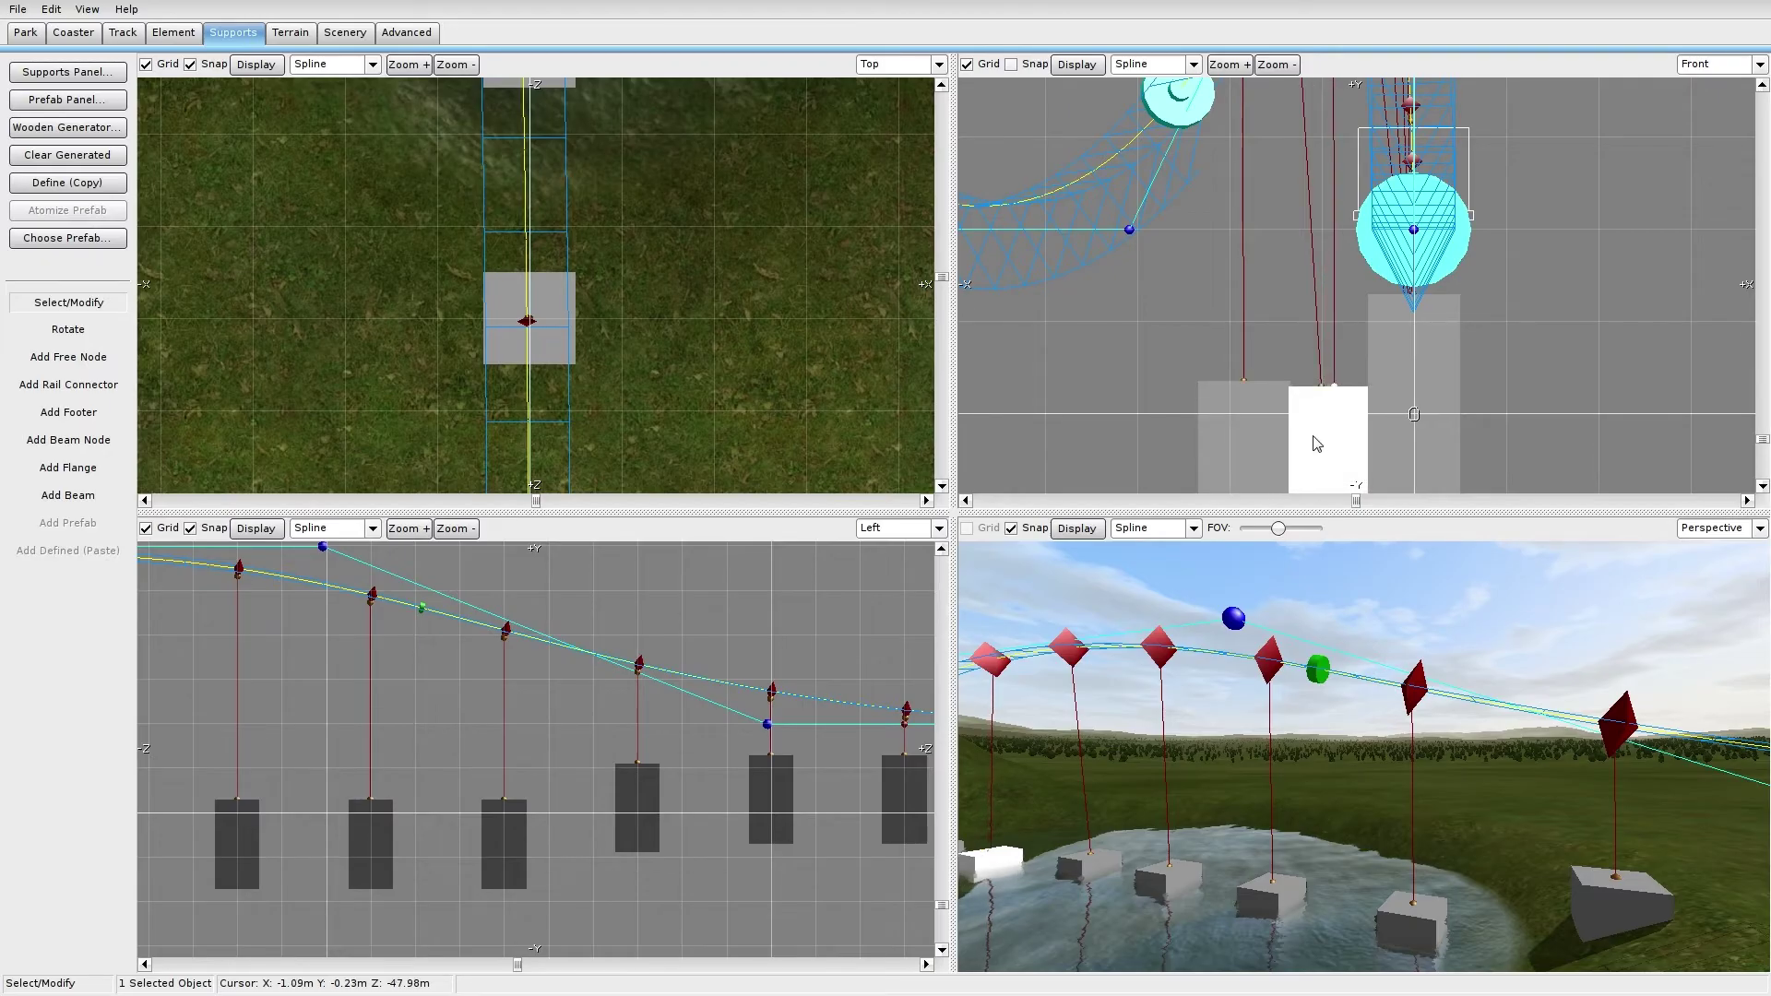
pyautogui.click(1317, 378)
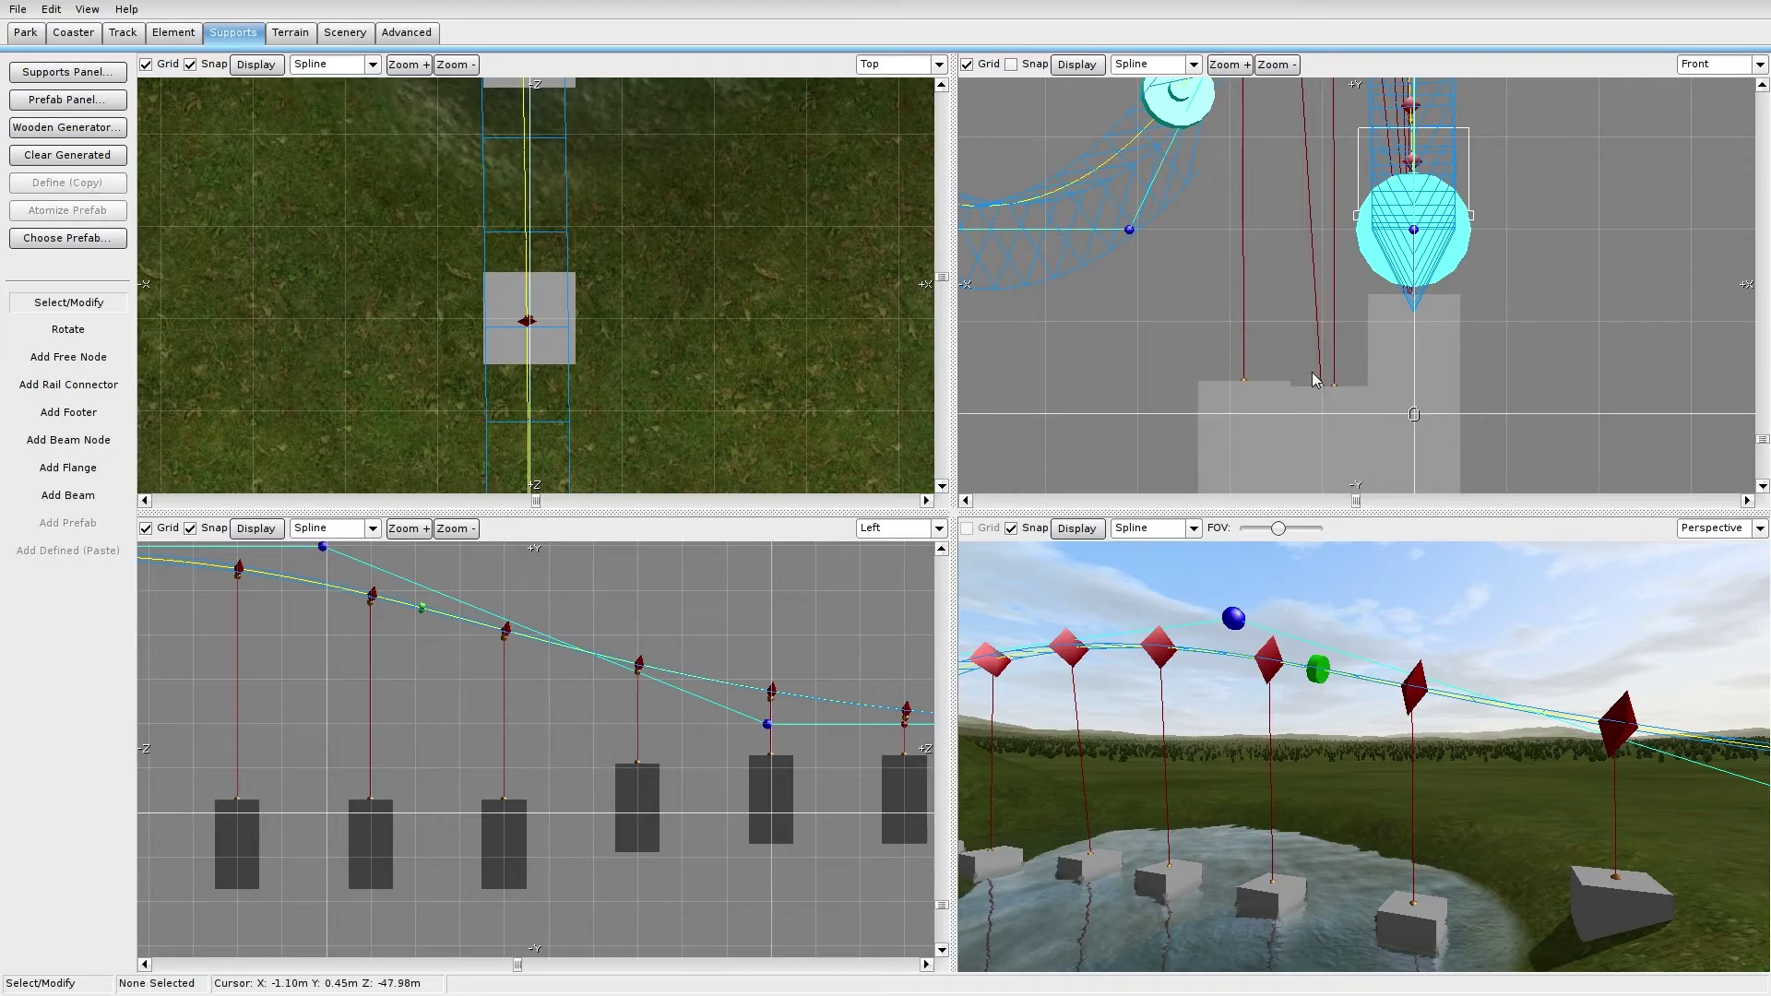
pyautogui.moveTo(1315, 380); pyautogui.dragTo(1237, 399)
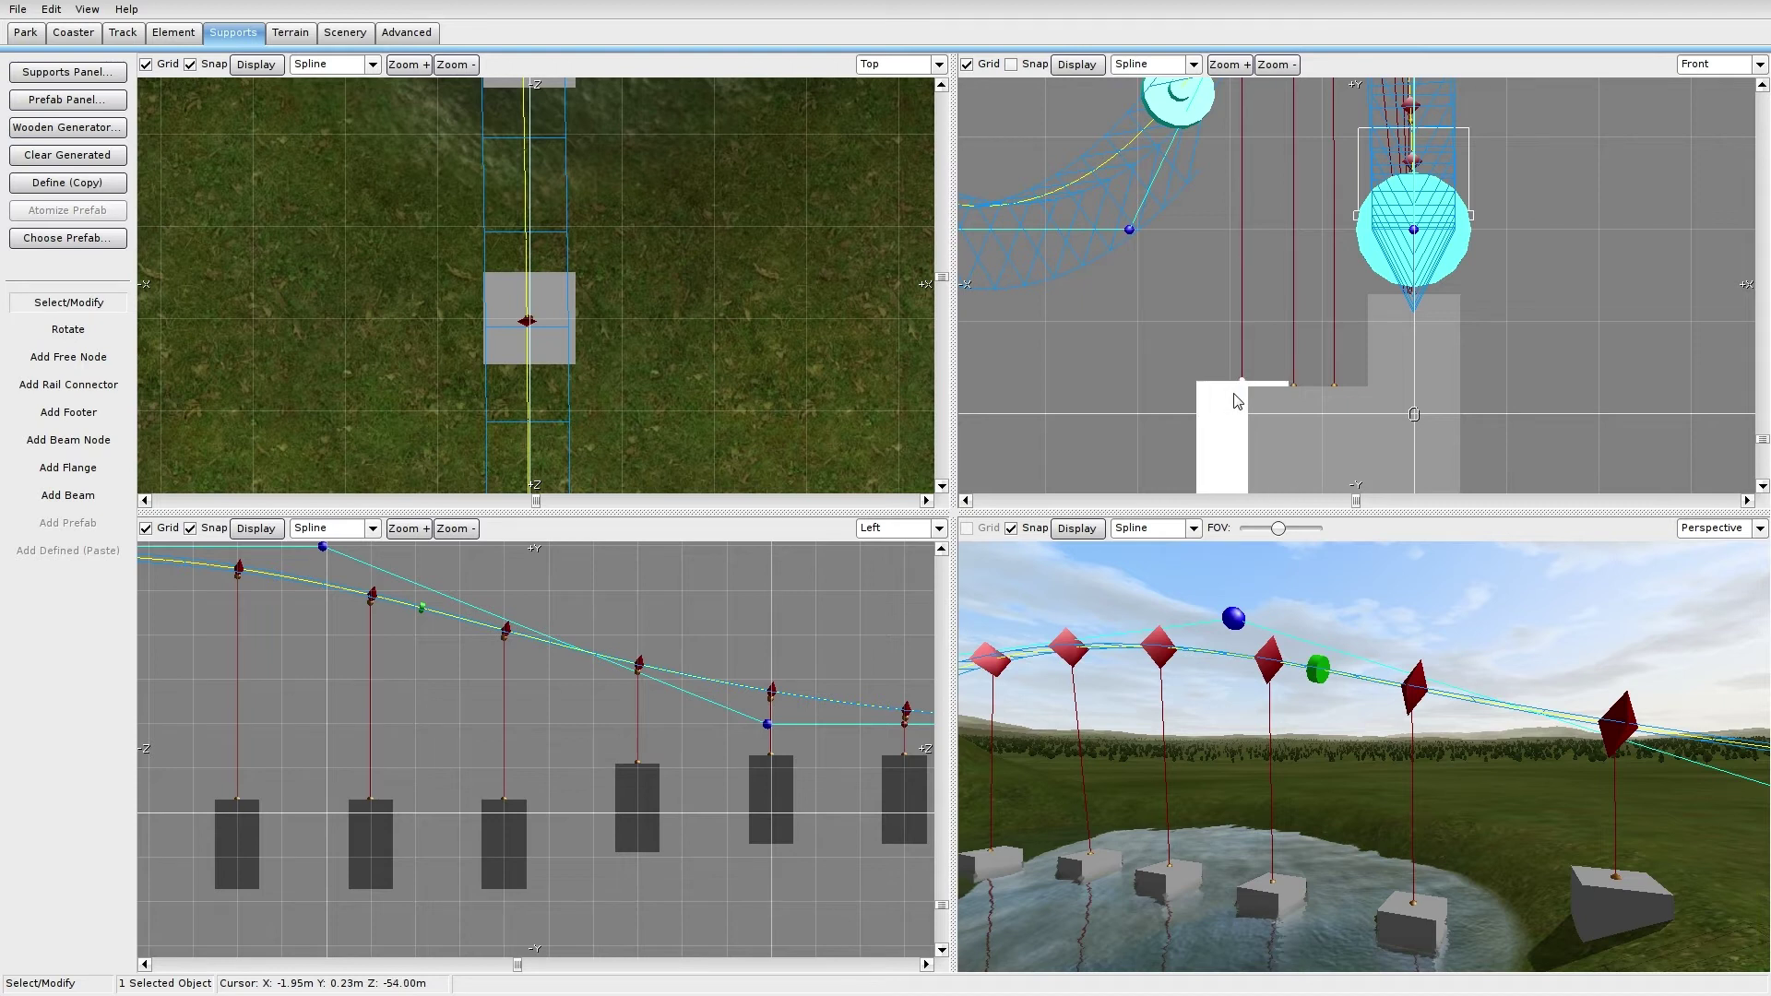
pyautogui.click(1327, 401)
pyautogui.moveTo(1328, 409); pyautogui.dragTo(1330, 410)
# Step: Turn off snapping in the top view and move the fourth footer sideways to centre it beneath its rail connector
pyautogui.moveTo(624, 310); pyautogui.dragTo(628, 365, button='right')
pyautogui.scroll(-4, 627, 365)
pyautogui.moveTo(605, 160); pyautogui.dragTo(644, 722, button='right')
pyautogui.scroll(3, 560, 369)
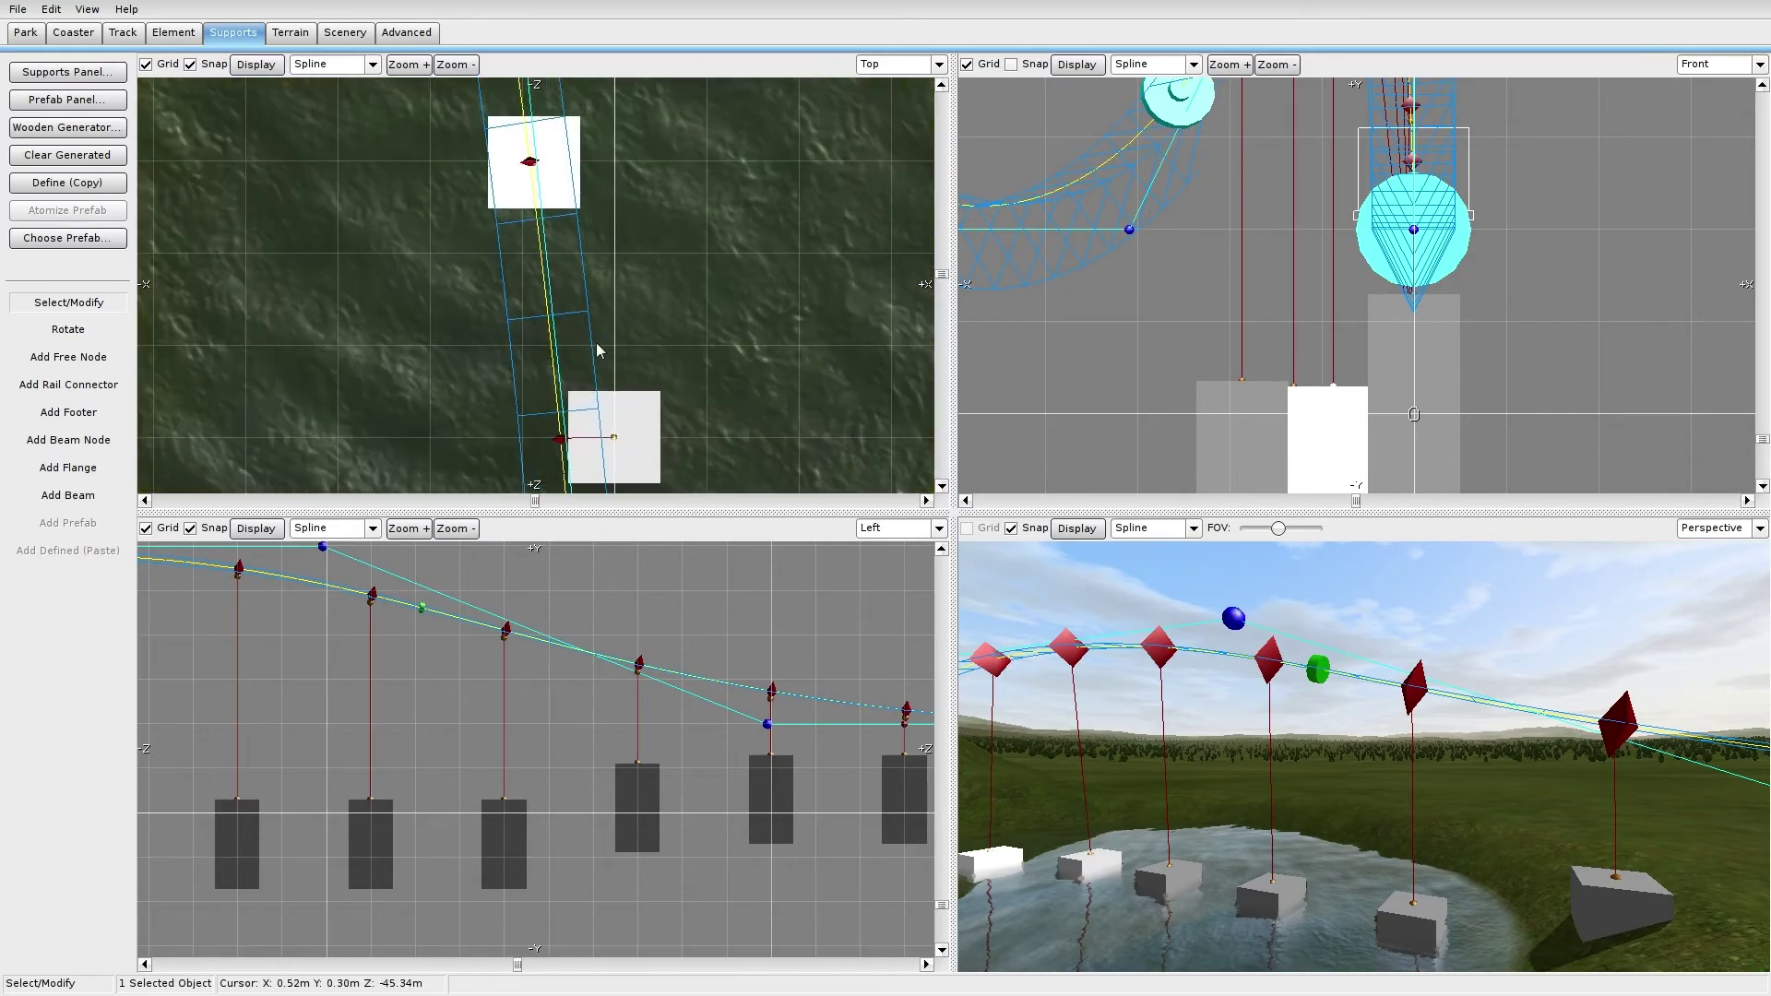
pyautogui.moveTo(593, 347); pyautogui.dragTo(502, 254, button='right')
pyautogui.moveTo(572, 333); pyautogui.dragTo(519, 333)
pyautogui.moveTo(545, 305); pyautogui.dragTo(508, 101, button='right')
pyautogui.scroll(-3, 556, 341)
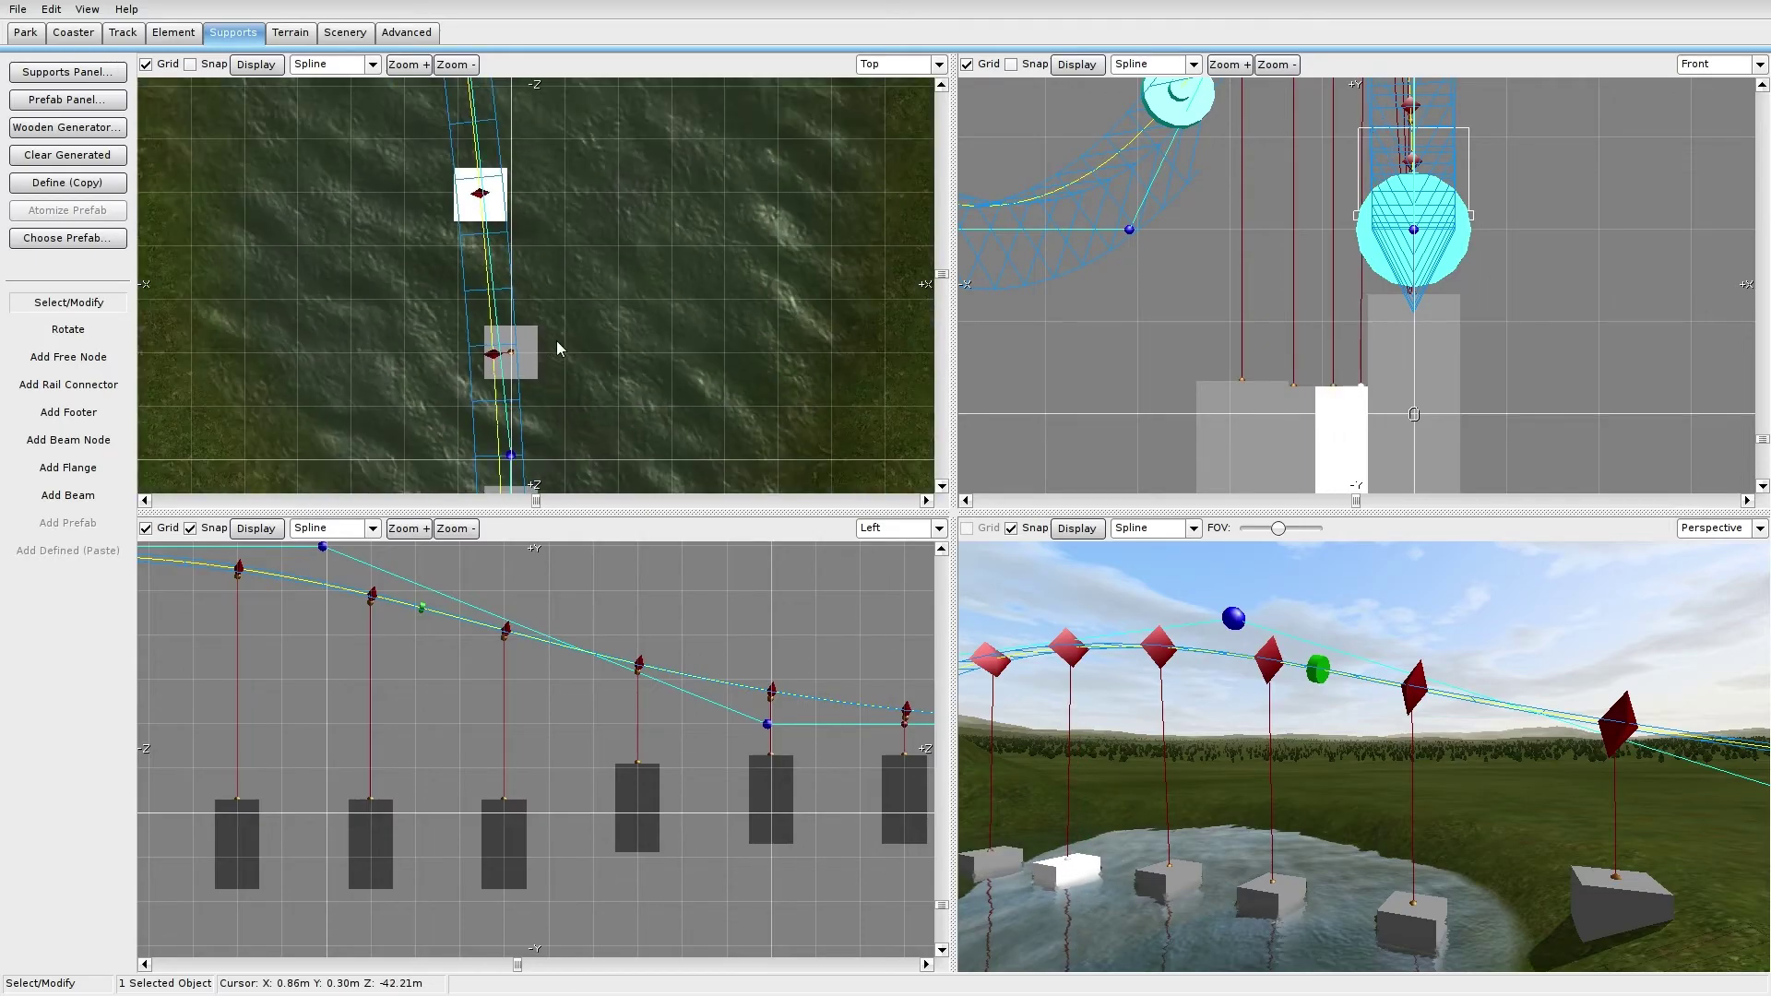
# Step: Centre the fifth footer beneath its rail connector in the top view and fine-tune the fourth footer's position
pyautogui.moveTo(556, 340); pyautogui.dragTo(557, 252, button='right')
pyautogui.scroll(3, 554, 253)
pyautogui.moveTo(525, 261); pyautogui.dragTo(497, 269)
pyautogui.moveTo(561, 227); pyautogui.dragTo(581, 423, button='right')
pyautogui.moveTo(493, 194); pyautogui.dragTo(494, 193)
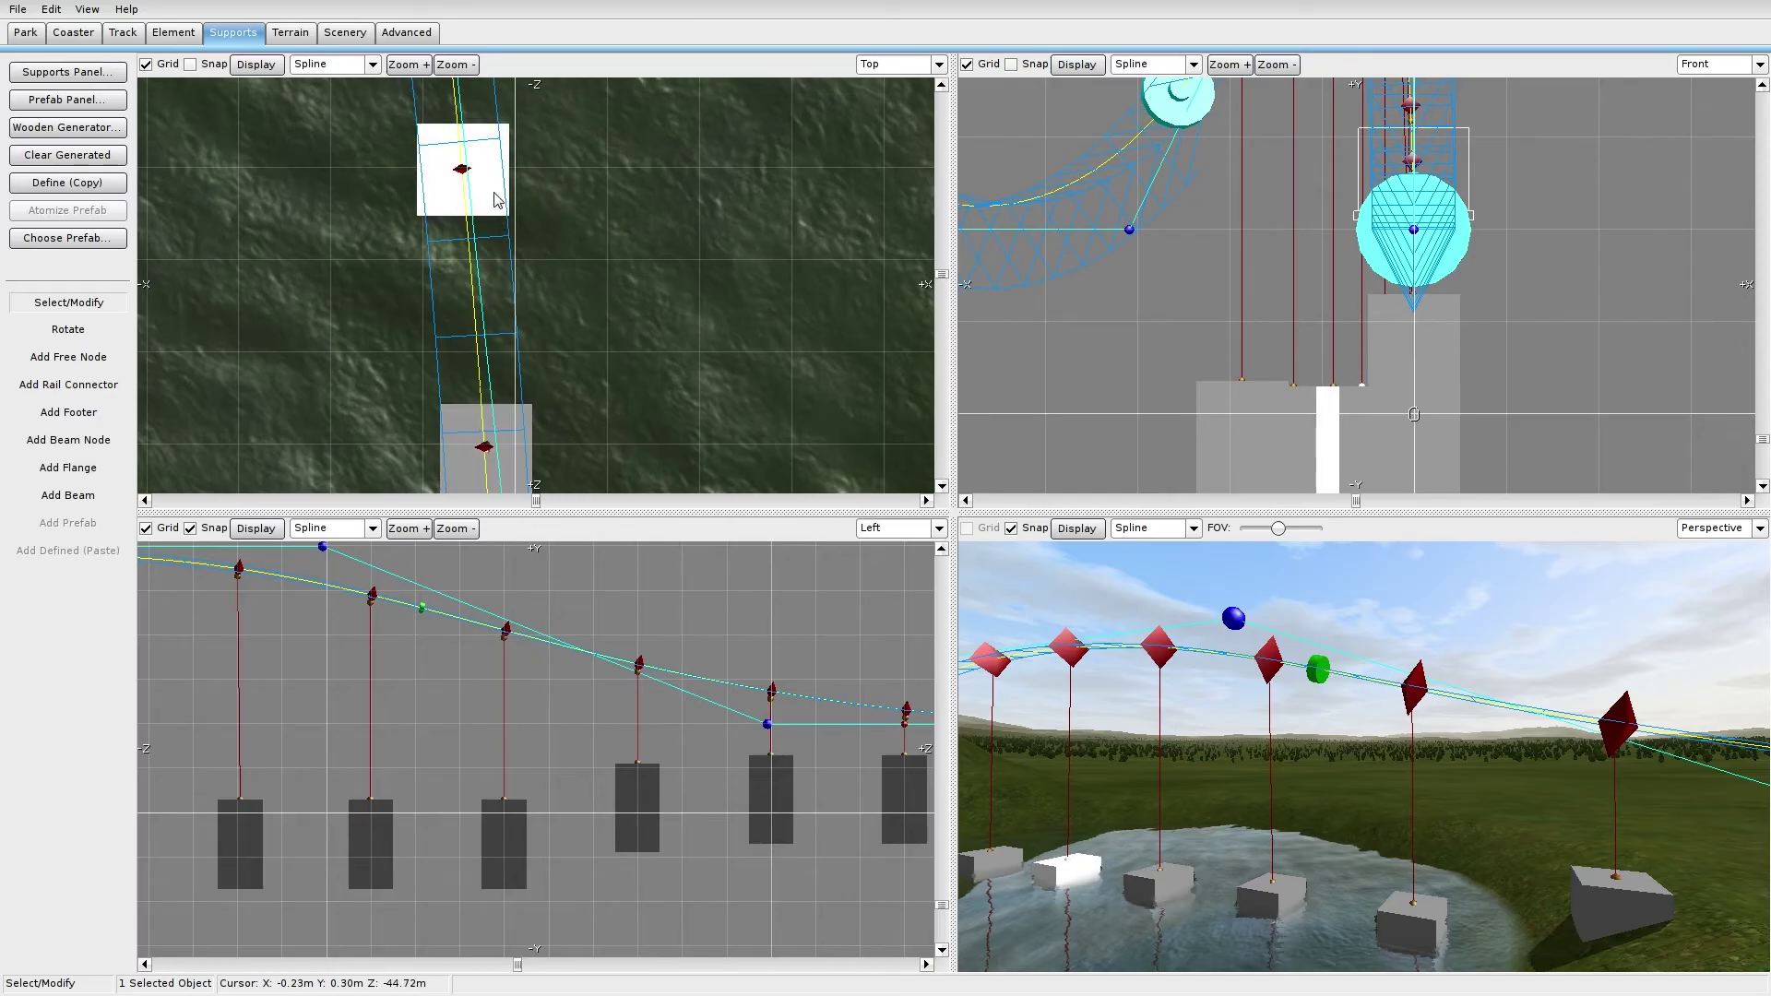
# Step: Align the sixth and seventh footers, nearest the pond's far edge, under their rail connectors in the top view
pyautogui.moveTo(620, 295); pyautogui.dragTo(628, 74, button='right')
pyautogui.moveTo(614, 345); pyautogui.dragTo(617, 207, button='right')
pyautogui.moveTo(540, 331); pyautogui.dragTo(527, 339)
pyautogui.moveTo(578, 368); pyautogui.dragTo(597, 107, button='right')
pyautogui.click(551, 293)
pyautogui.moveTo(550, 292); pyautogui.dragTo(544, 291)
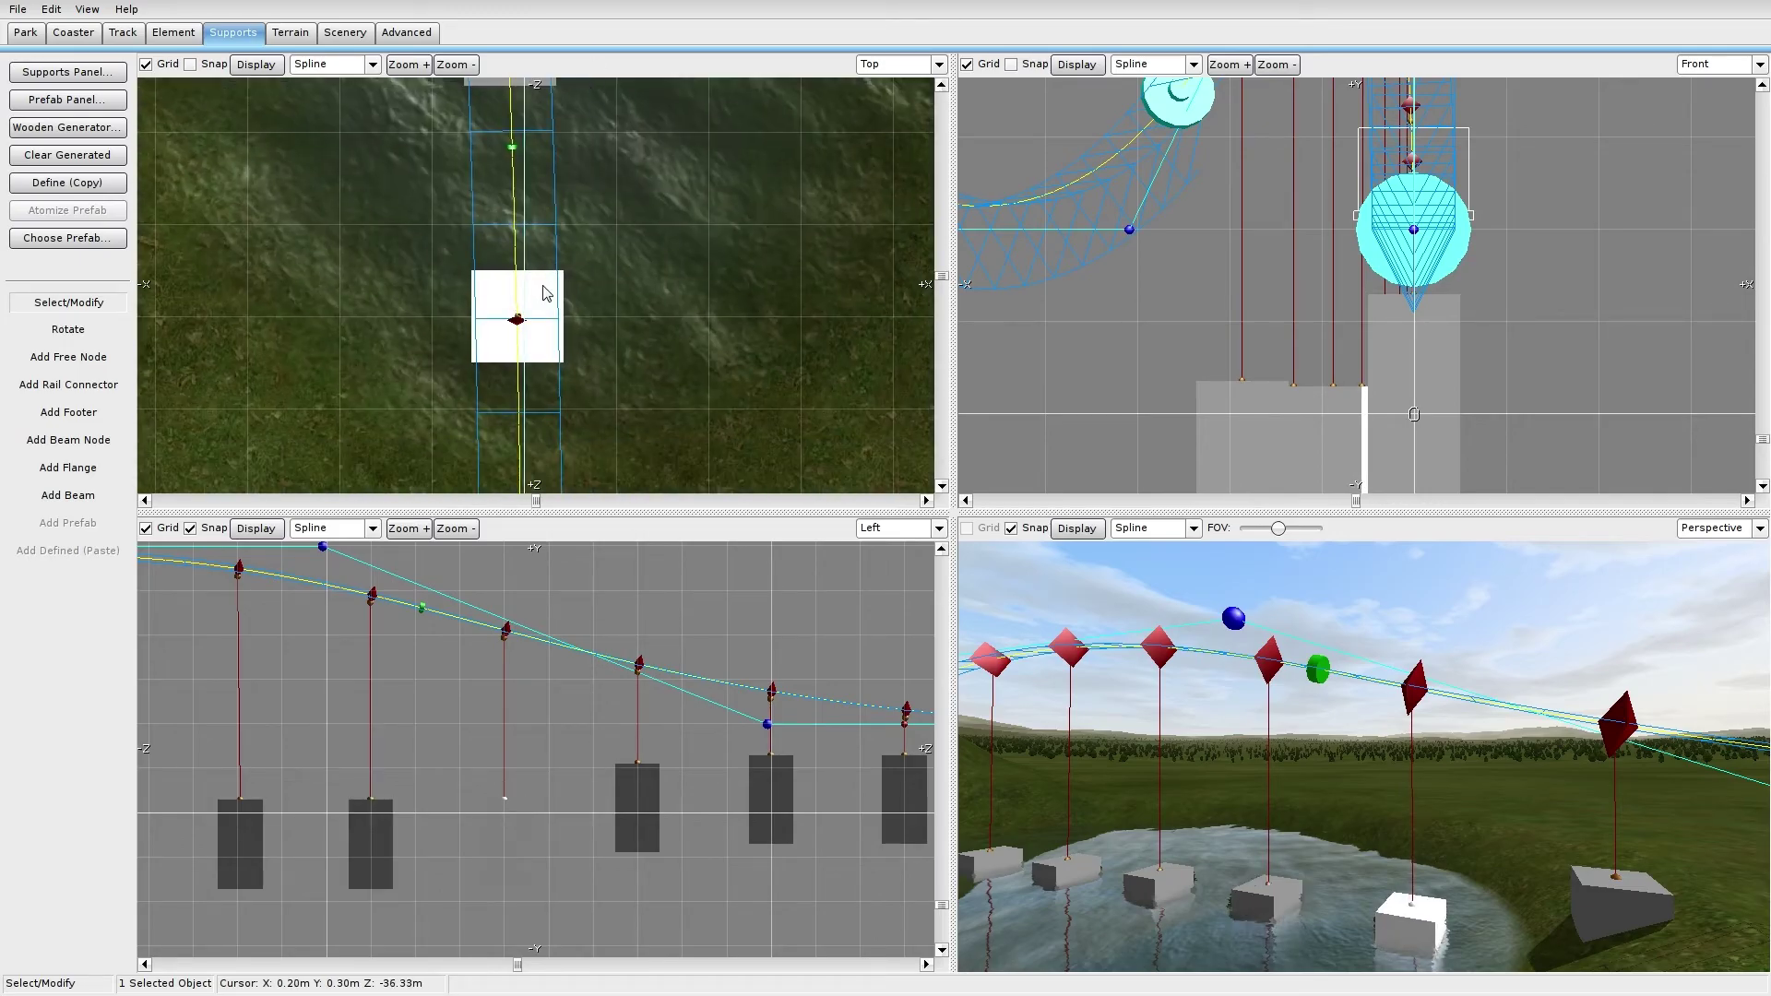
# Step: Centre the first footer on the grass beyond the pond under its rail connector and check the supports in perspective
pyautogui.moveTo(573, 331); pyautogui.dragTo(567, 11, button='right')
pyautogui.click(530, 251)
pyautogui.moveTo(531, 251); pyautogui.dragTo(536, 251)
pyautogui.scroll(-3, 708, 273)
pyautogui.moveTo(709, 273); pyautogui.dragTo(693, 229, button='right')
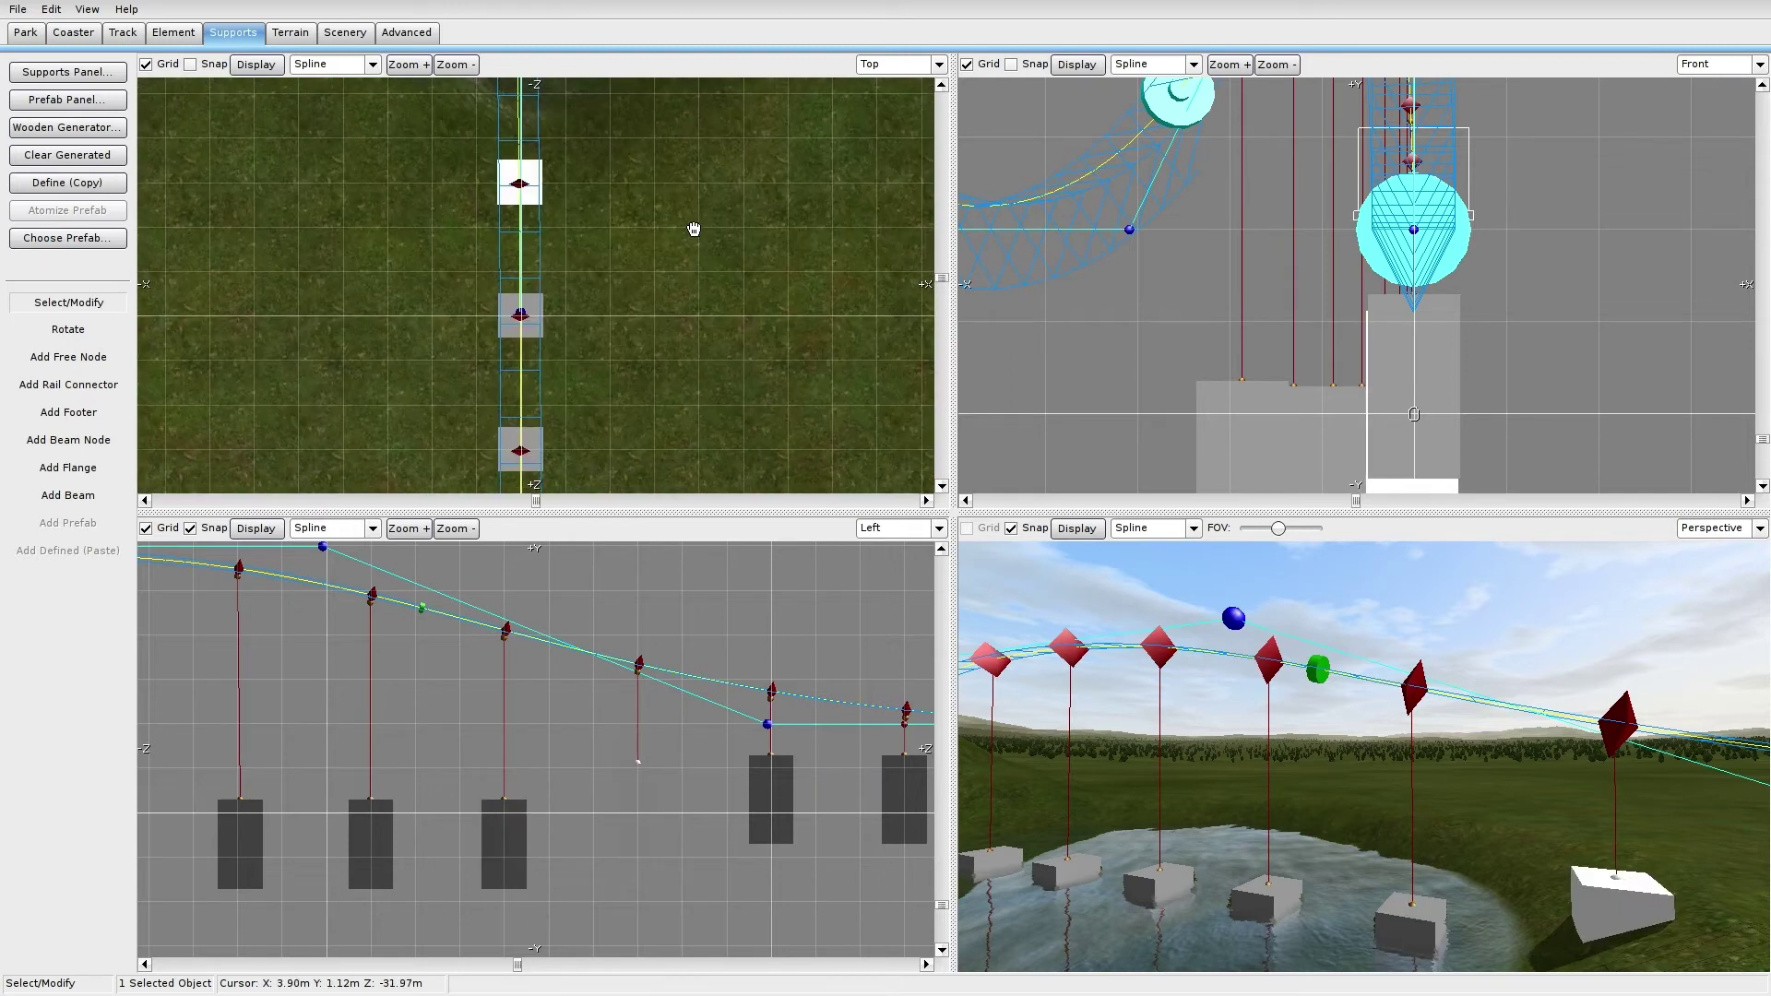
pyautogui.moveTo(866, 289); pyautogui.dragTo(902, 372, button='right')
pyautogui.moveTo(1320, 674)
pyautogui.mouseDown(button='right')
pyautogui.moveTo(1337, 599)
pyautogui.moveTo(1310, 683)
pyautogui.moveTo(1331, 672)
pyautogui.mouseUp(button='right')
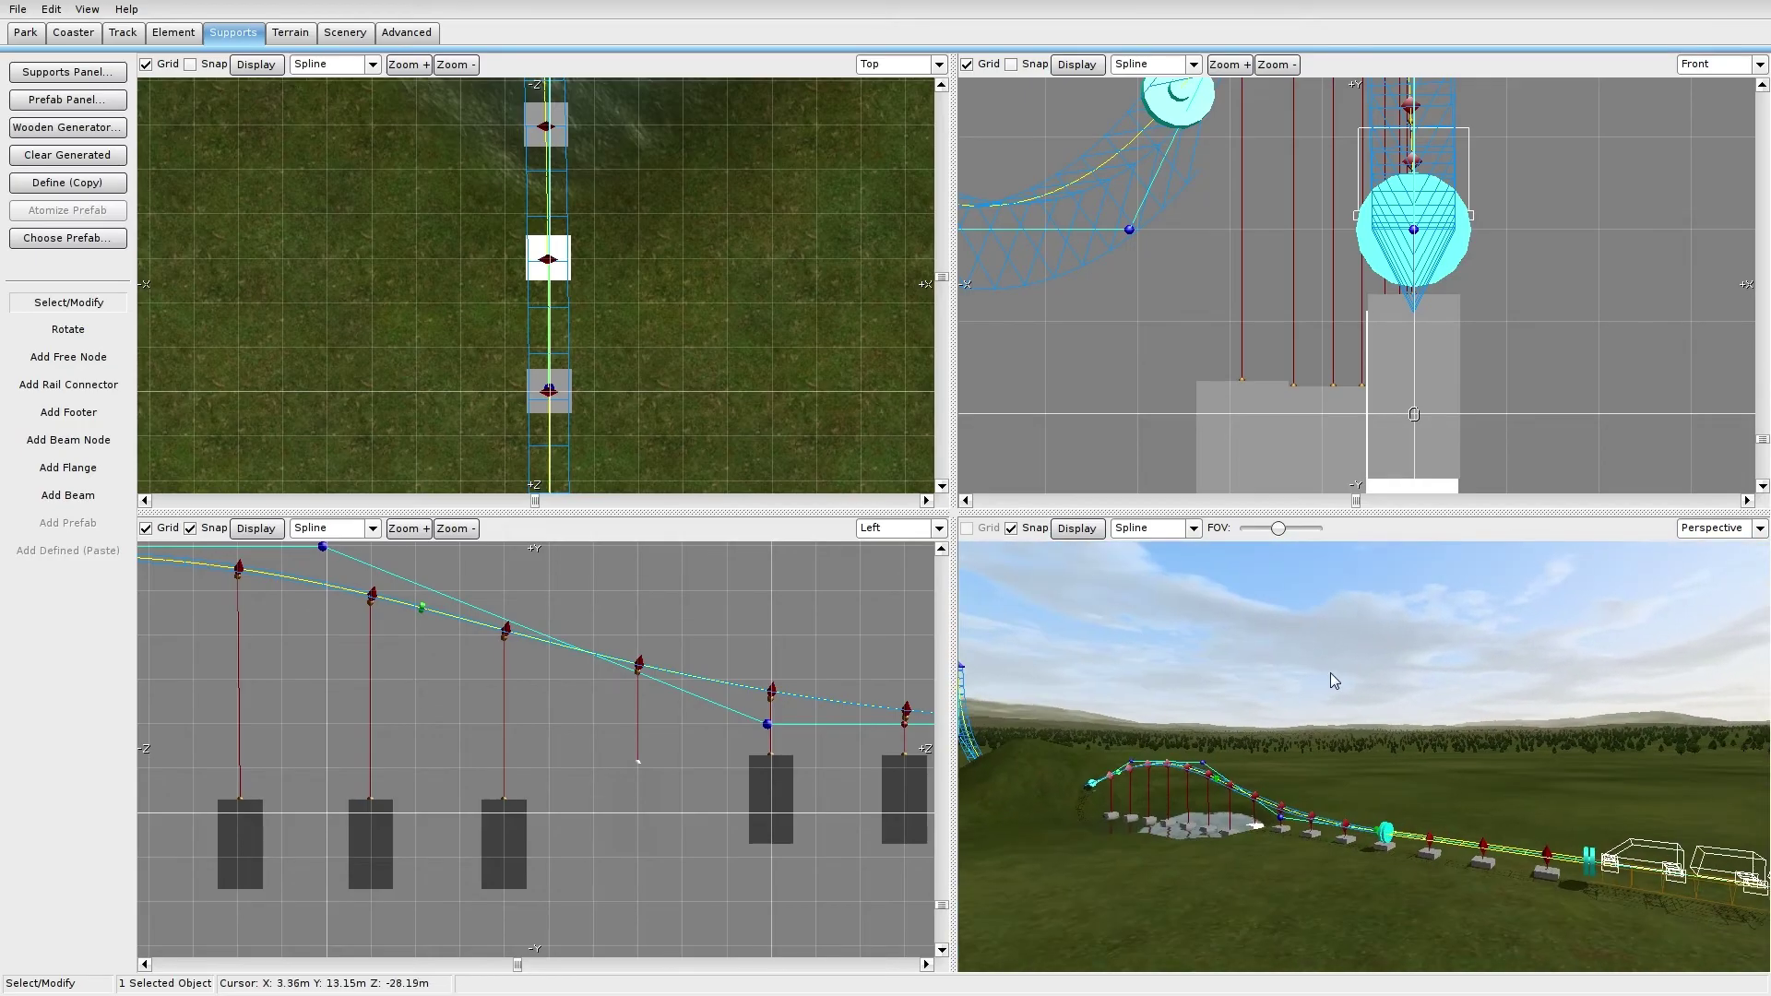
# Step: Add a flange at a common height to each of the seven tall support beams from the hillside across the pond
pyautogui.moveTo(433, 674); pyautogui.dragTo(658, 666, button='right')
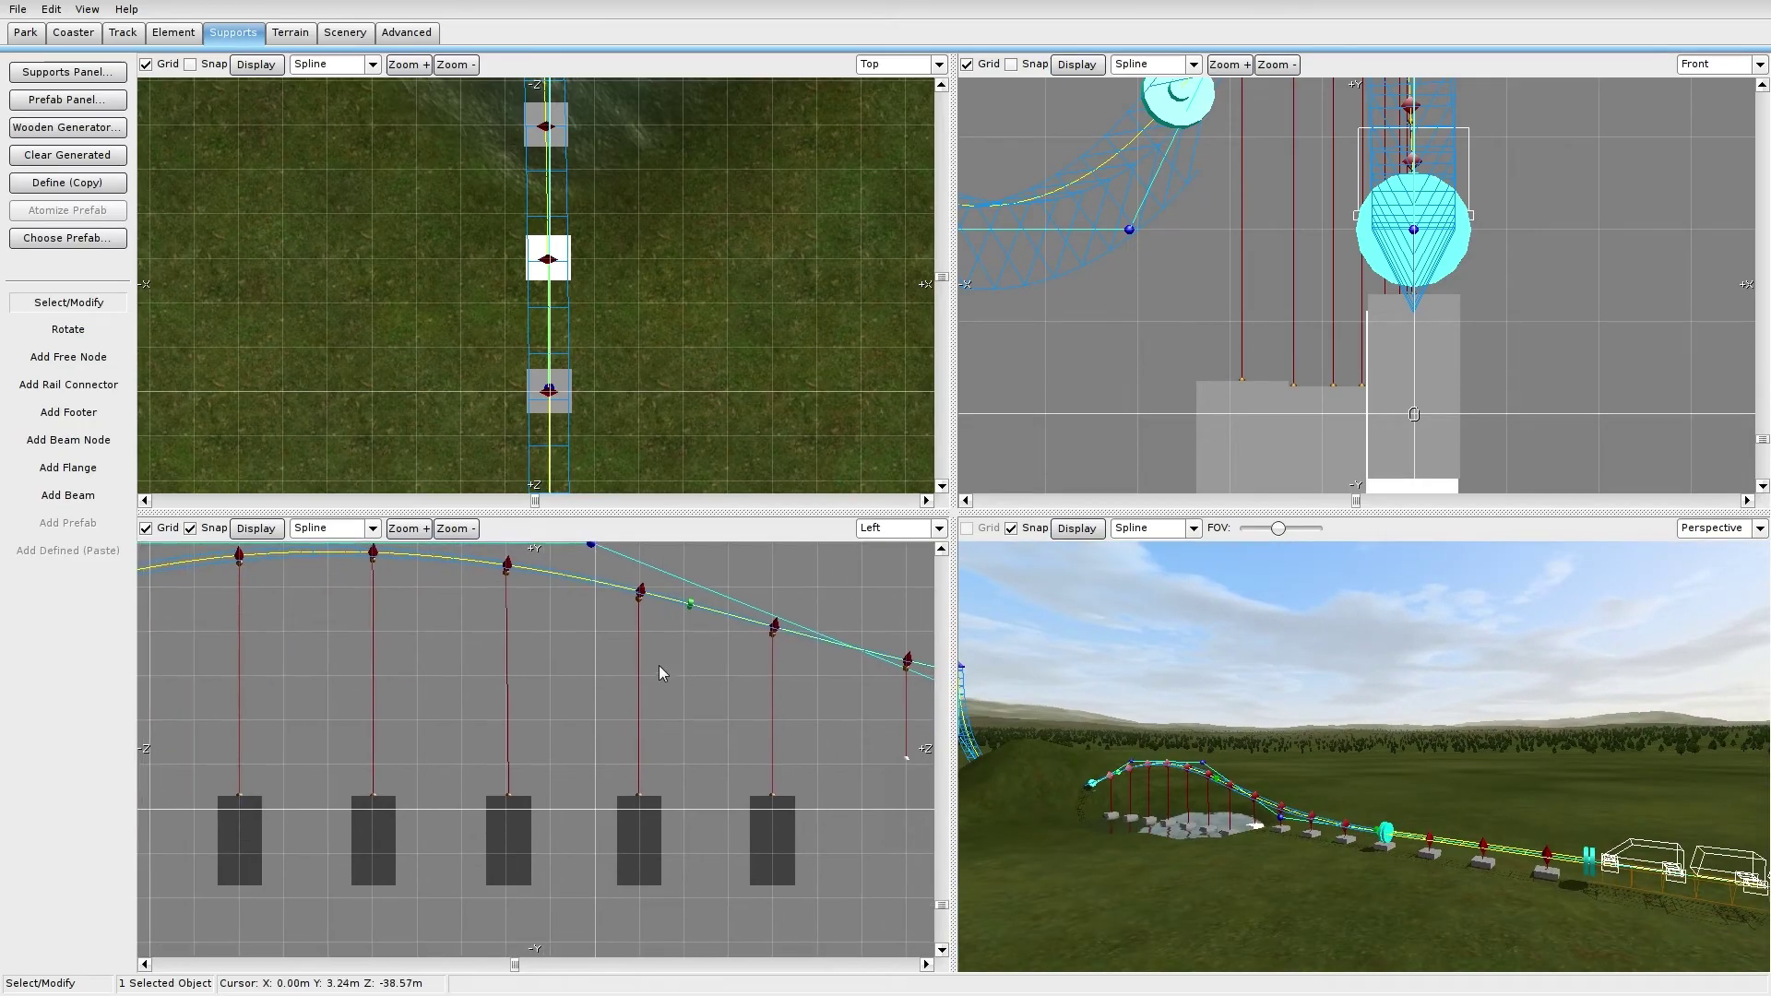
pyautogui.click(659, 666)
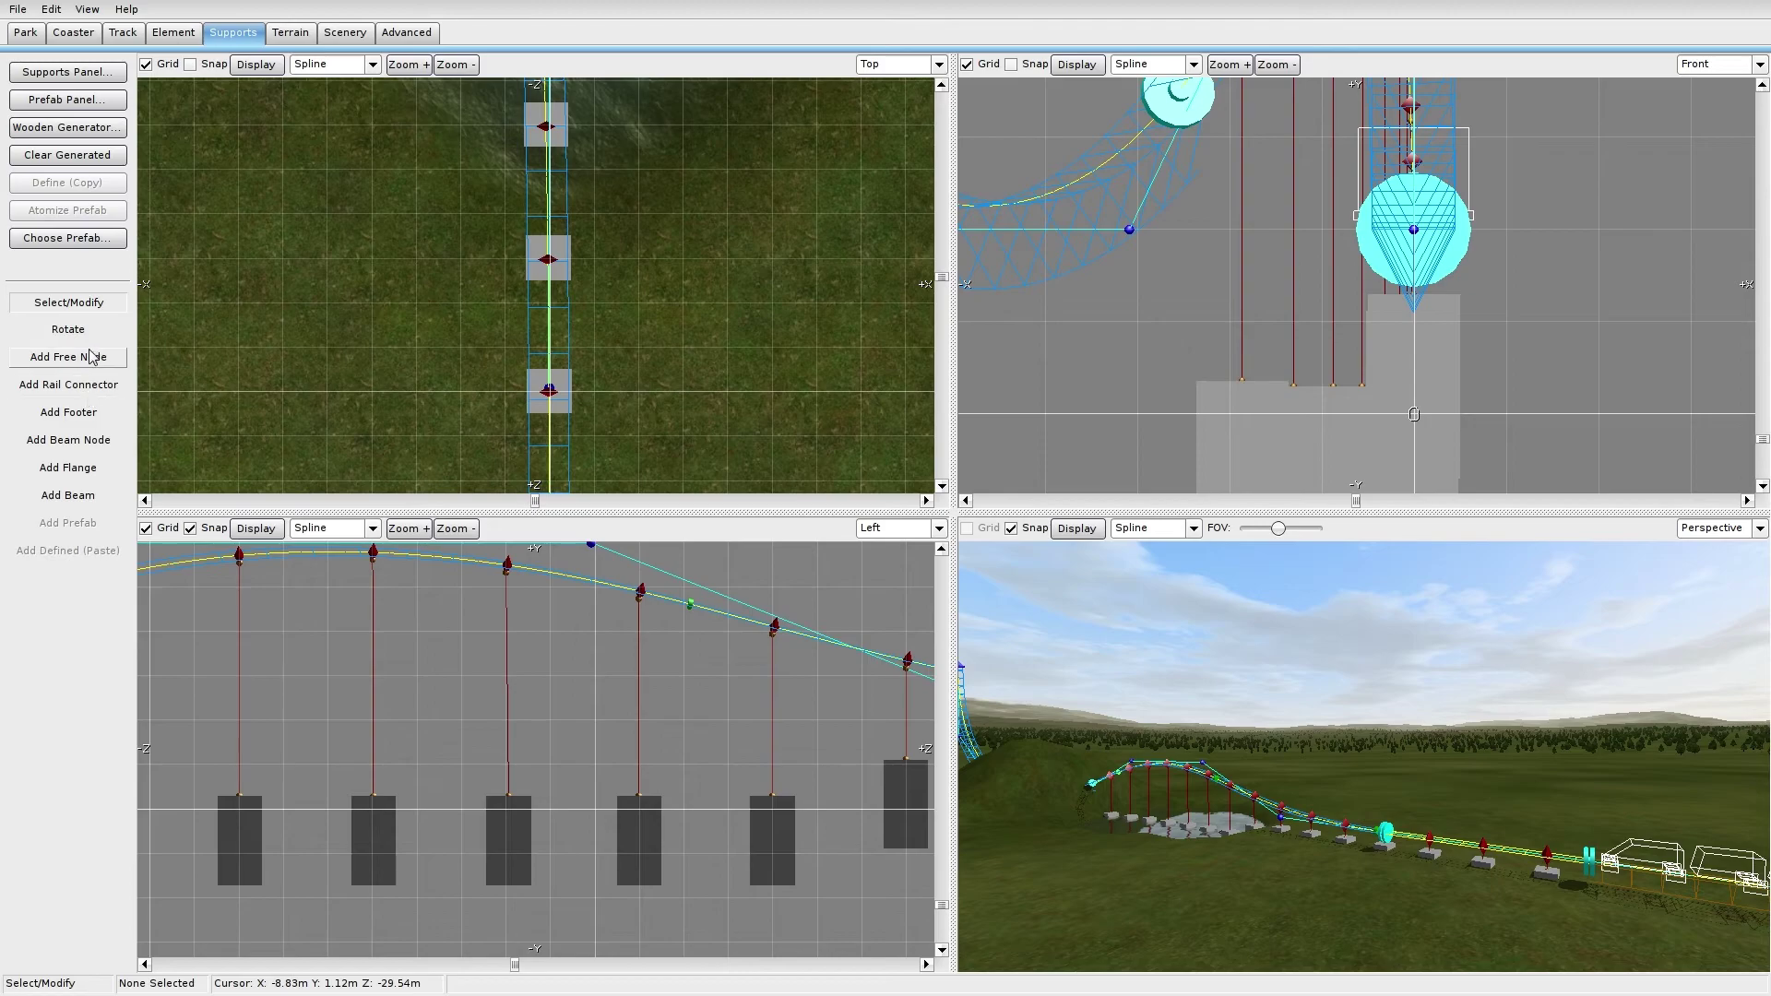
pyautogui.click(85, 473)
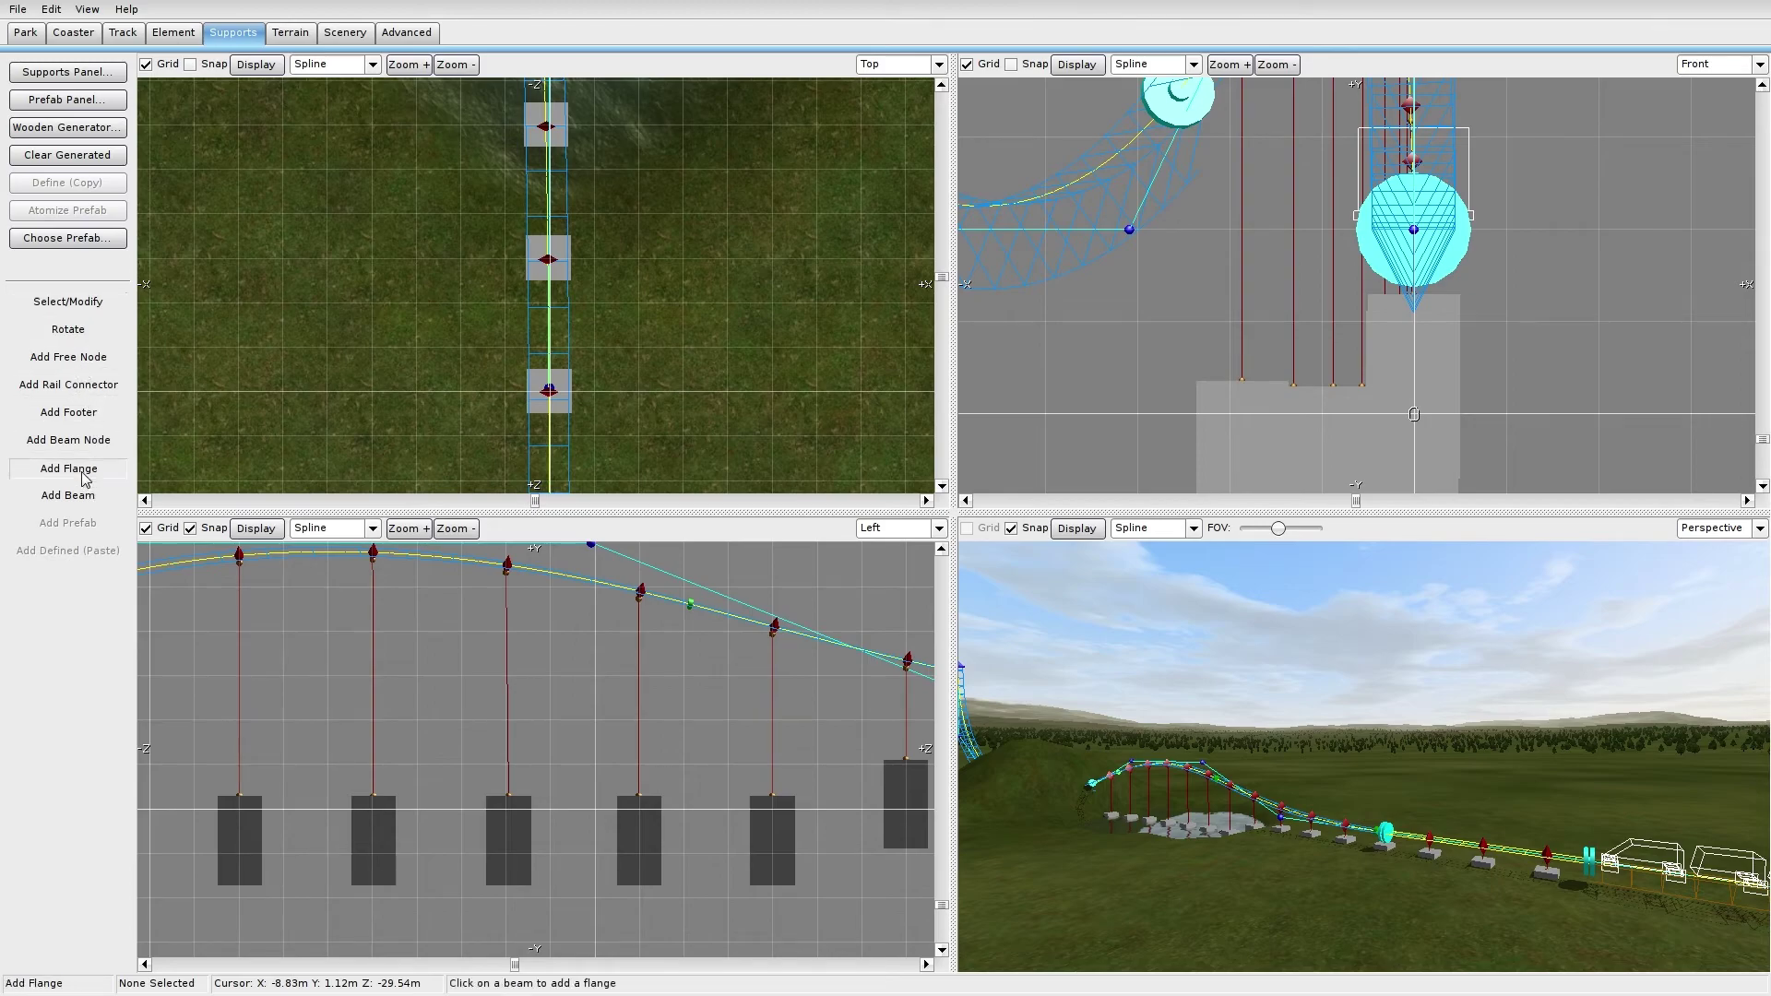
pyautogui.moveTo(348, 640); pyautogui.dragTo(800, 679, button='right')
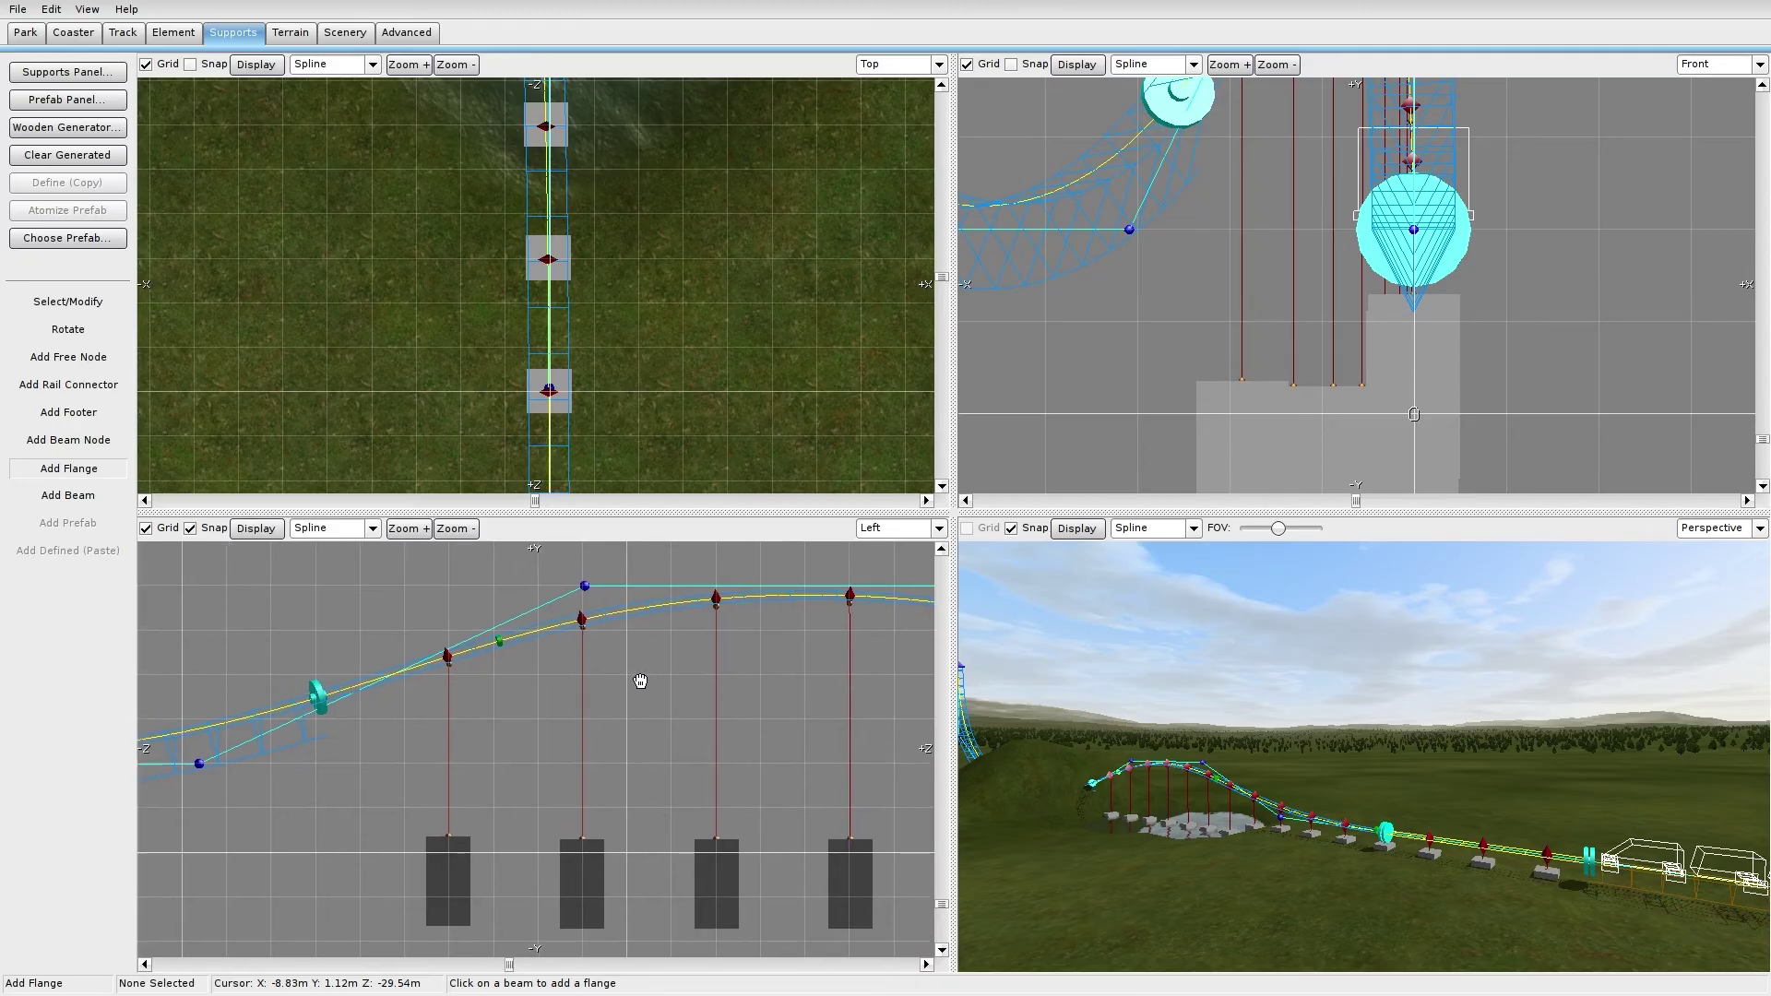
pyautogui.moveTo(640, 680); pyautogui.dragTo(645, 711, button='right')
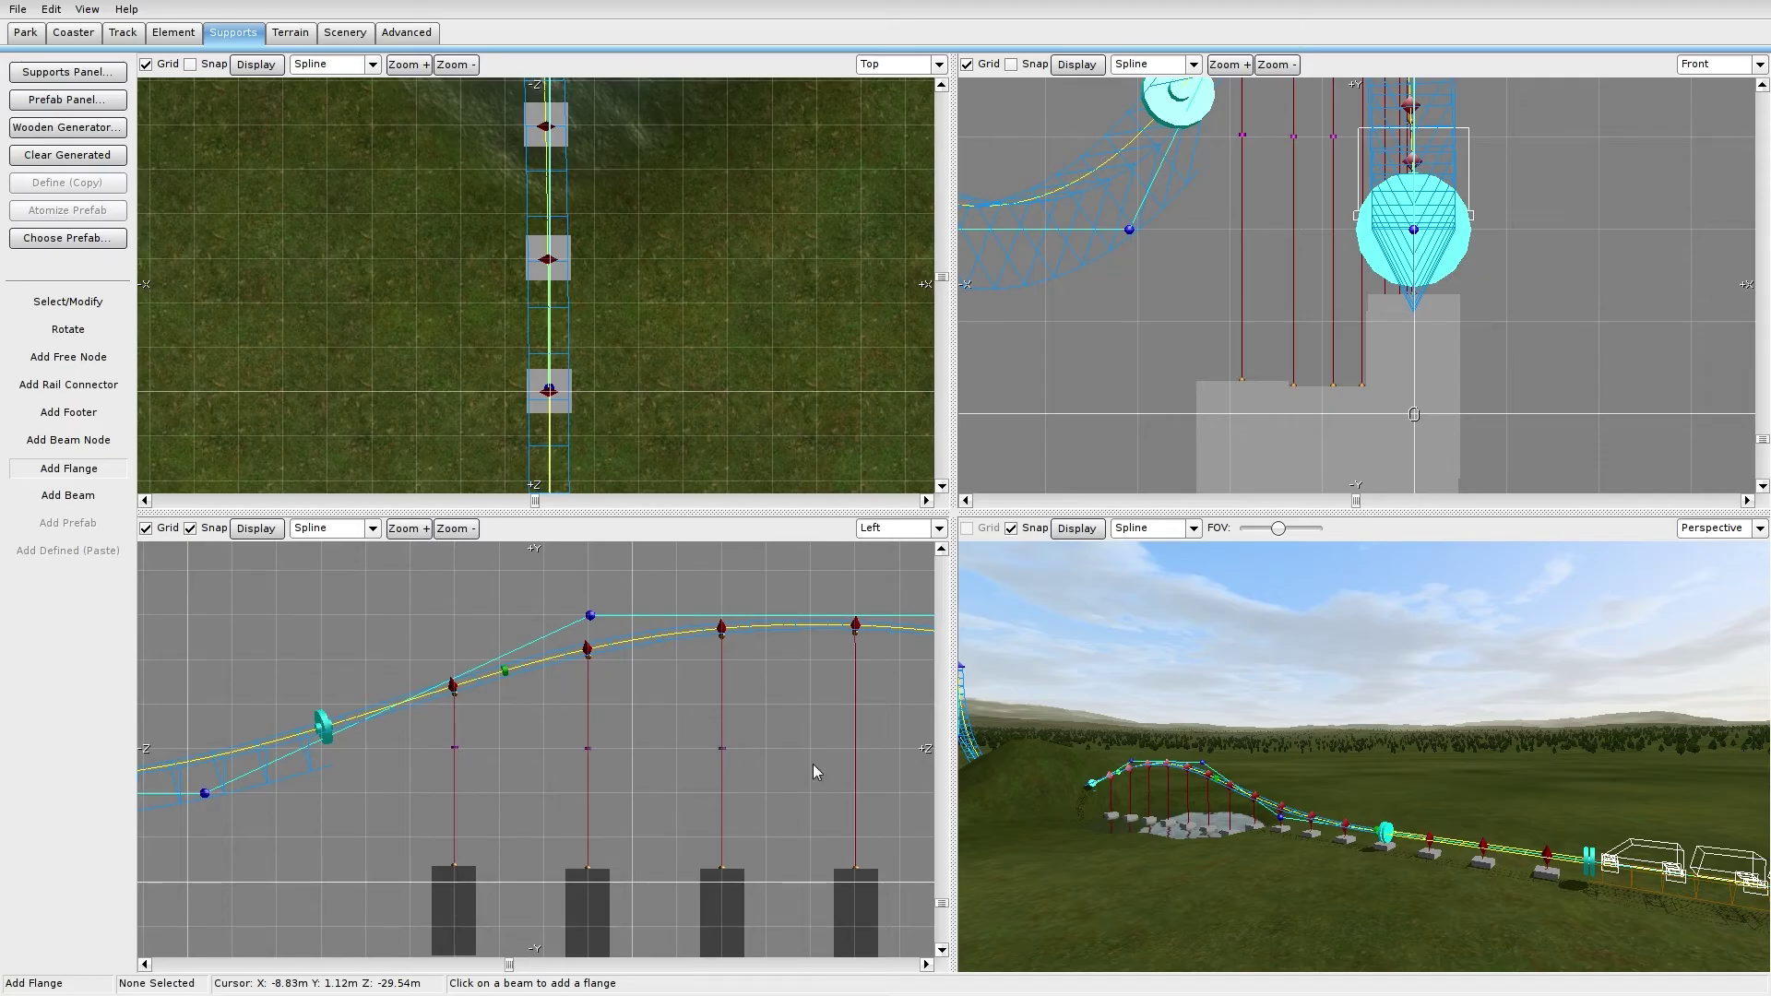
pyautogui.moveTo(812, 763); pyautogui.dragTo(621, 751, button='right')
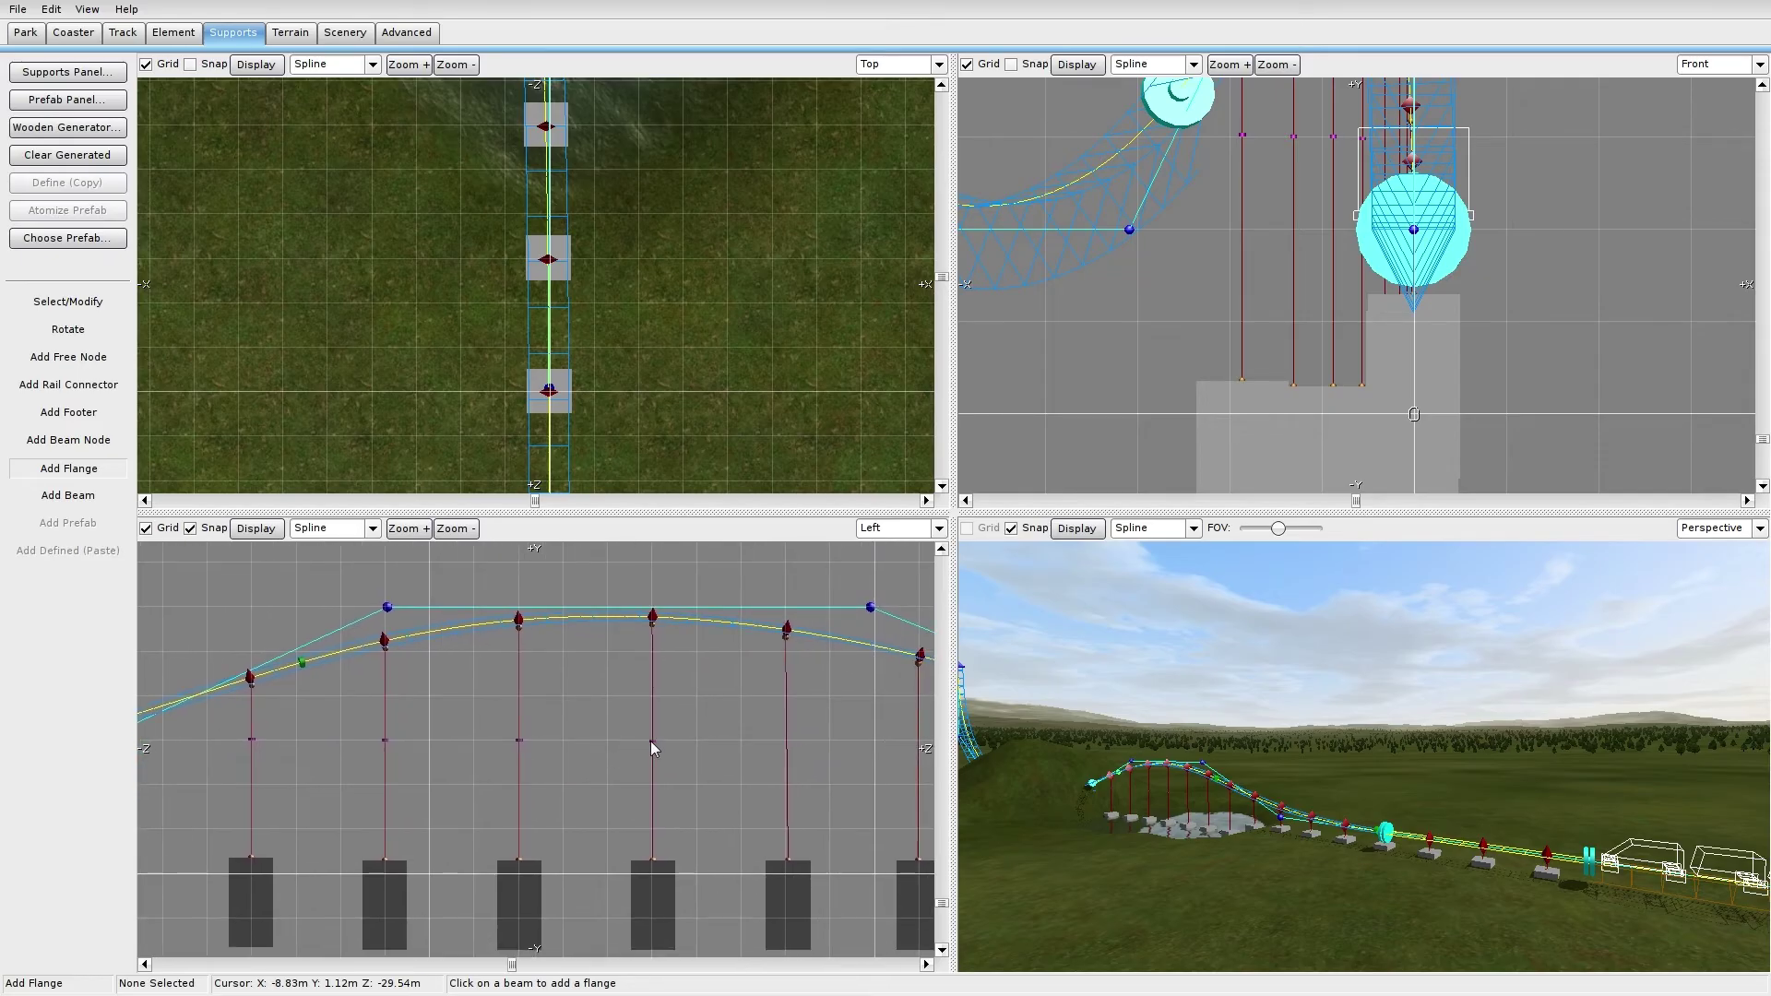
pyautogui.moveTo(784, 740); pyautogui.dragTo(626, 745, button='right')
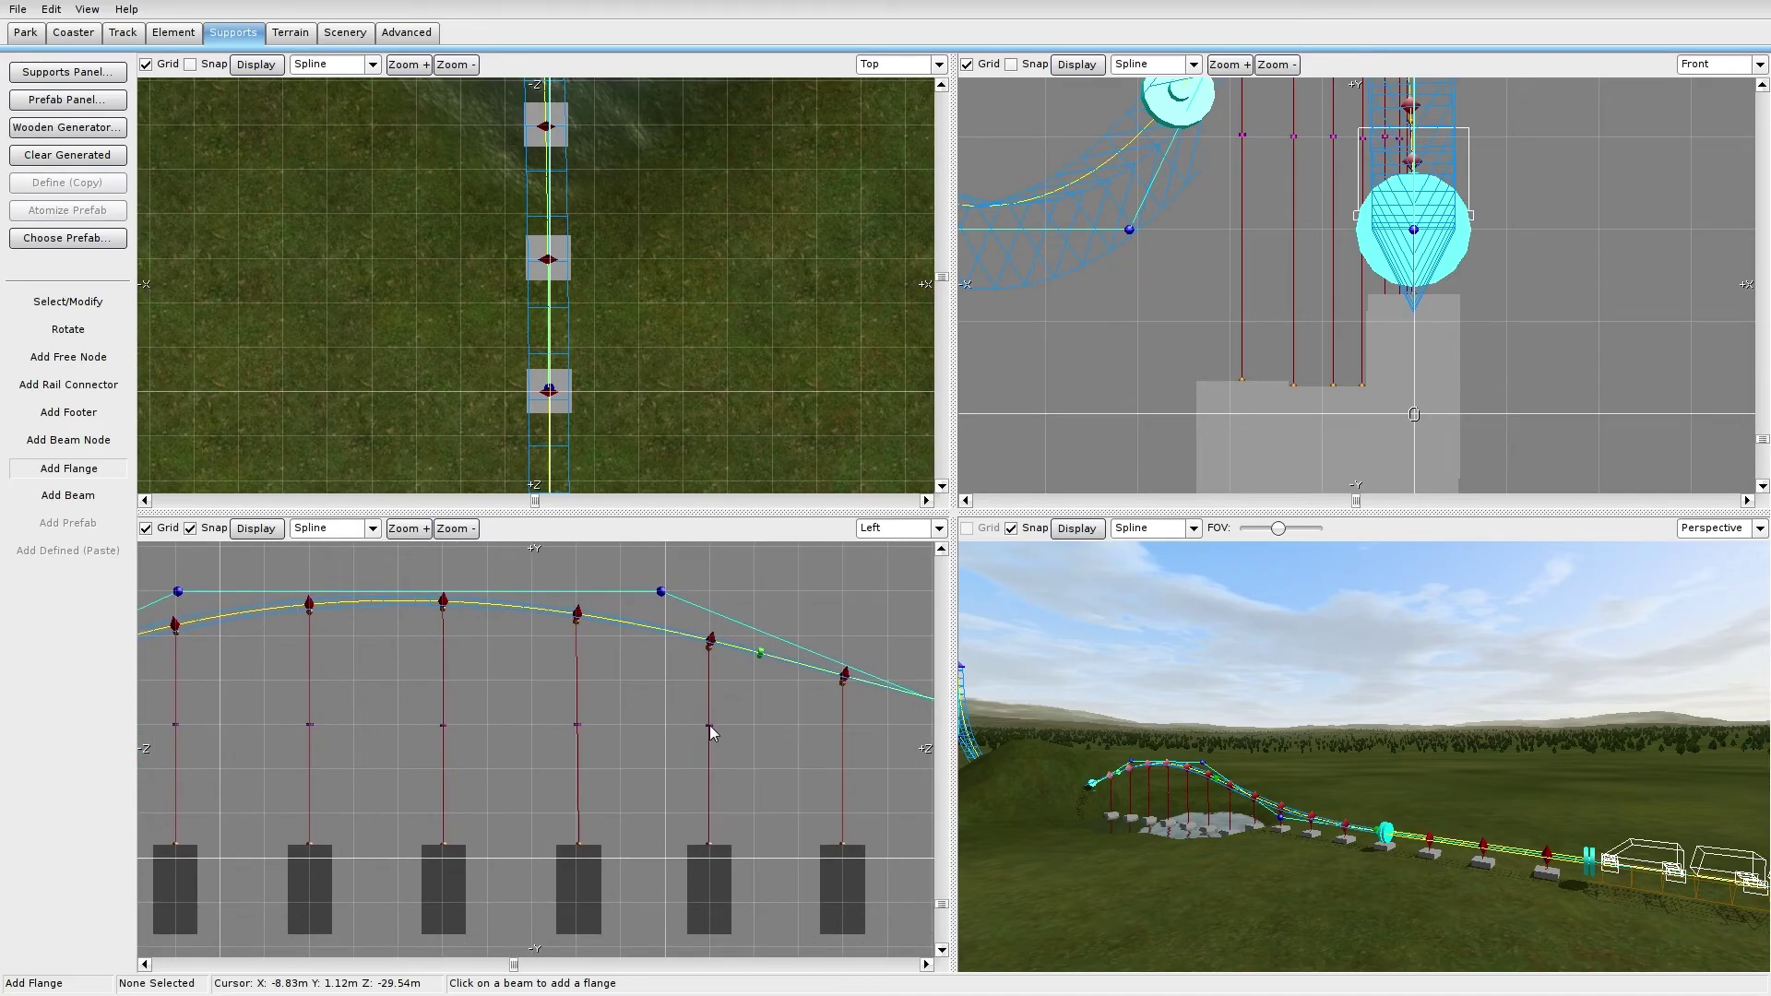
pyautogui.moveTo(841, 727)
pyautogui.mouseDown(button='right')
pyautogui.moveTo(711, 728)
pyautogui.moveTo(810, 725)
pyautogui.mouseUp(button='right')
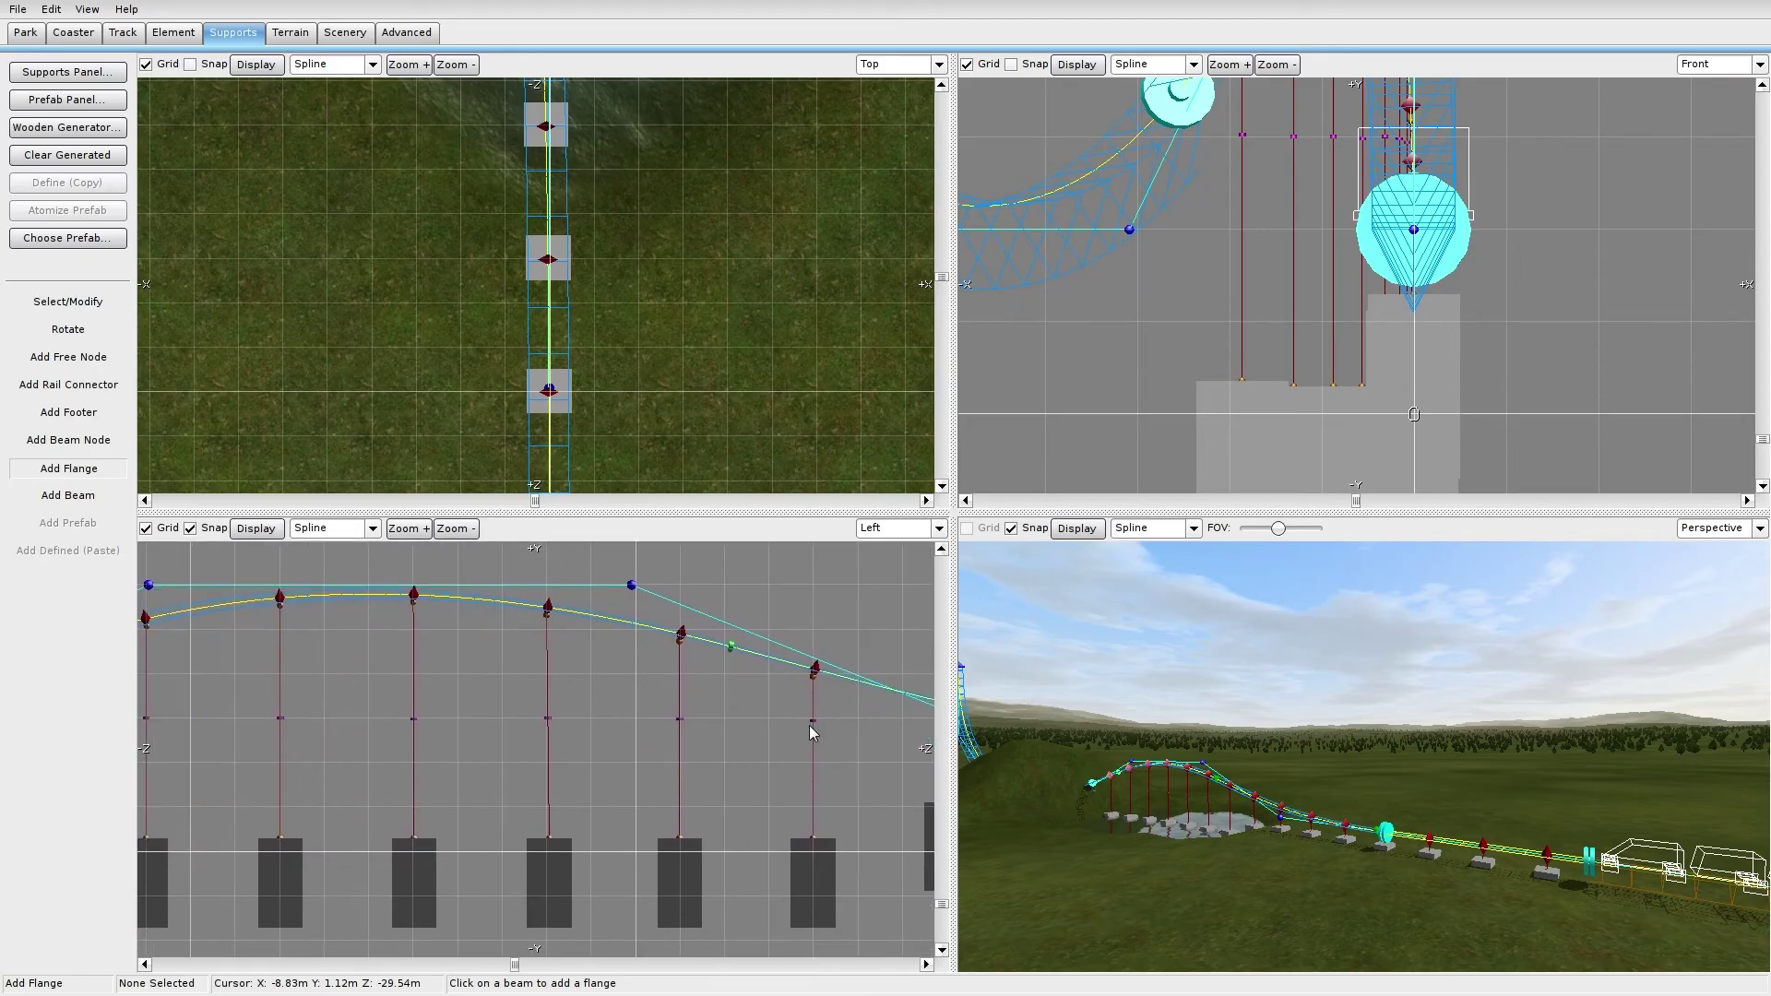
# Step: Shift the fifth footer in the side view directly under its rail connector, undoing the misplaced first move
pyautogui.click(69, 302)
pyautogui.click(570, 841)
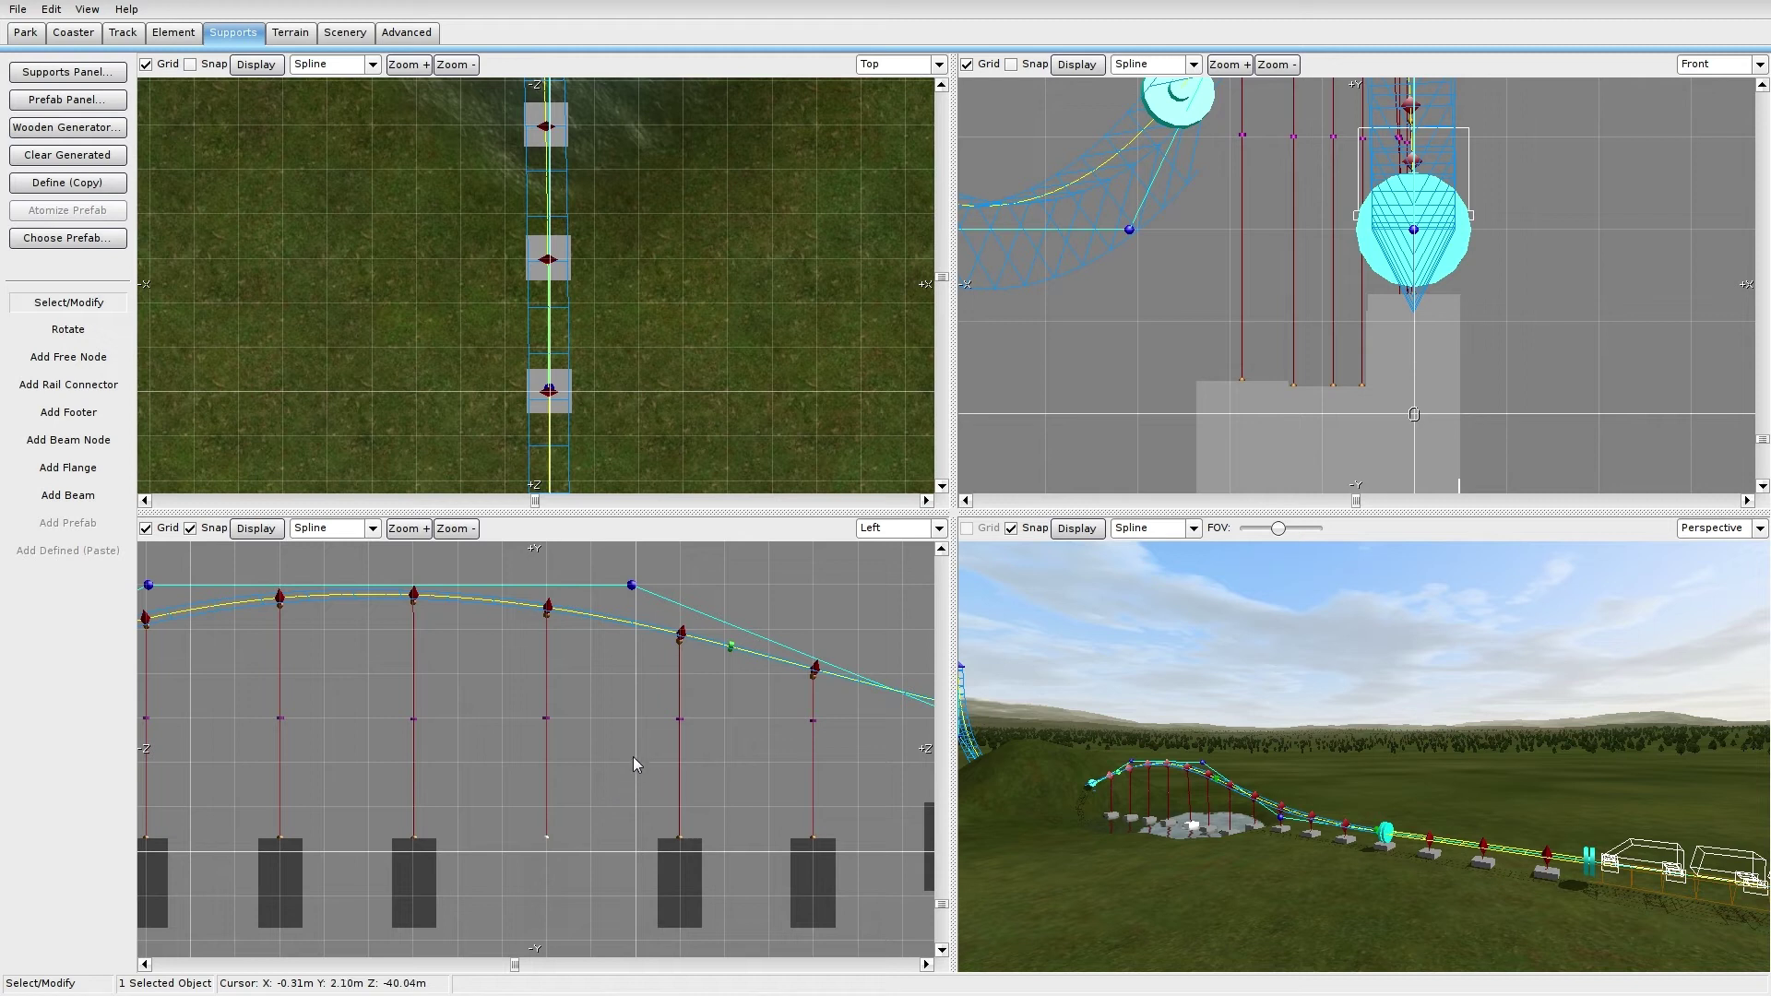
pyautogui.hotkey('ctrl', 'z')
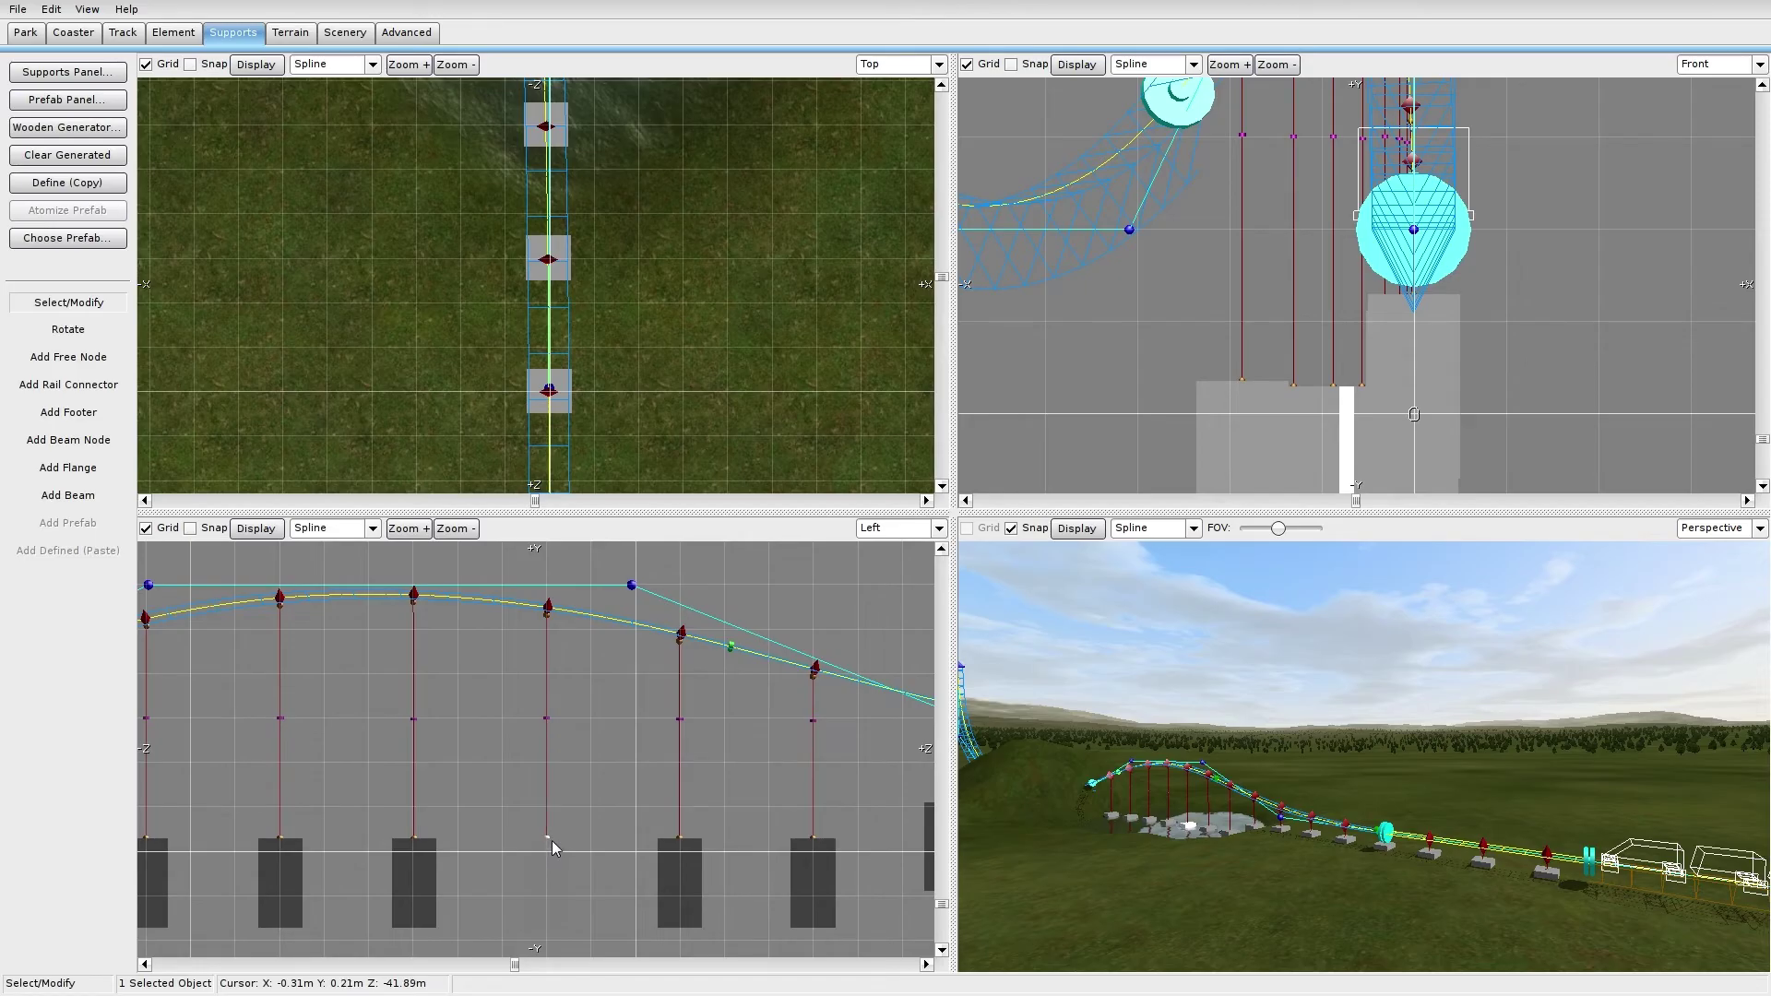
# Step: Check the flange on the fifth support beam, clear the selection and turn on snapping in the side view
pyautogui.click(605, 767)
pyautogui.click(544, 720)
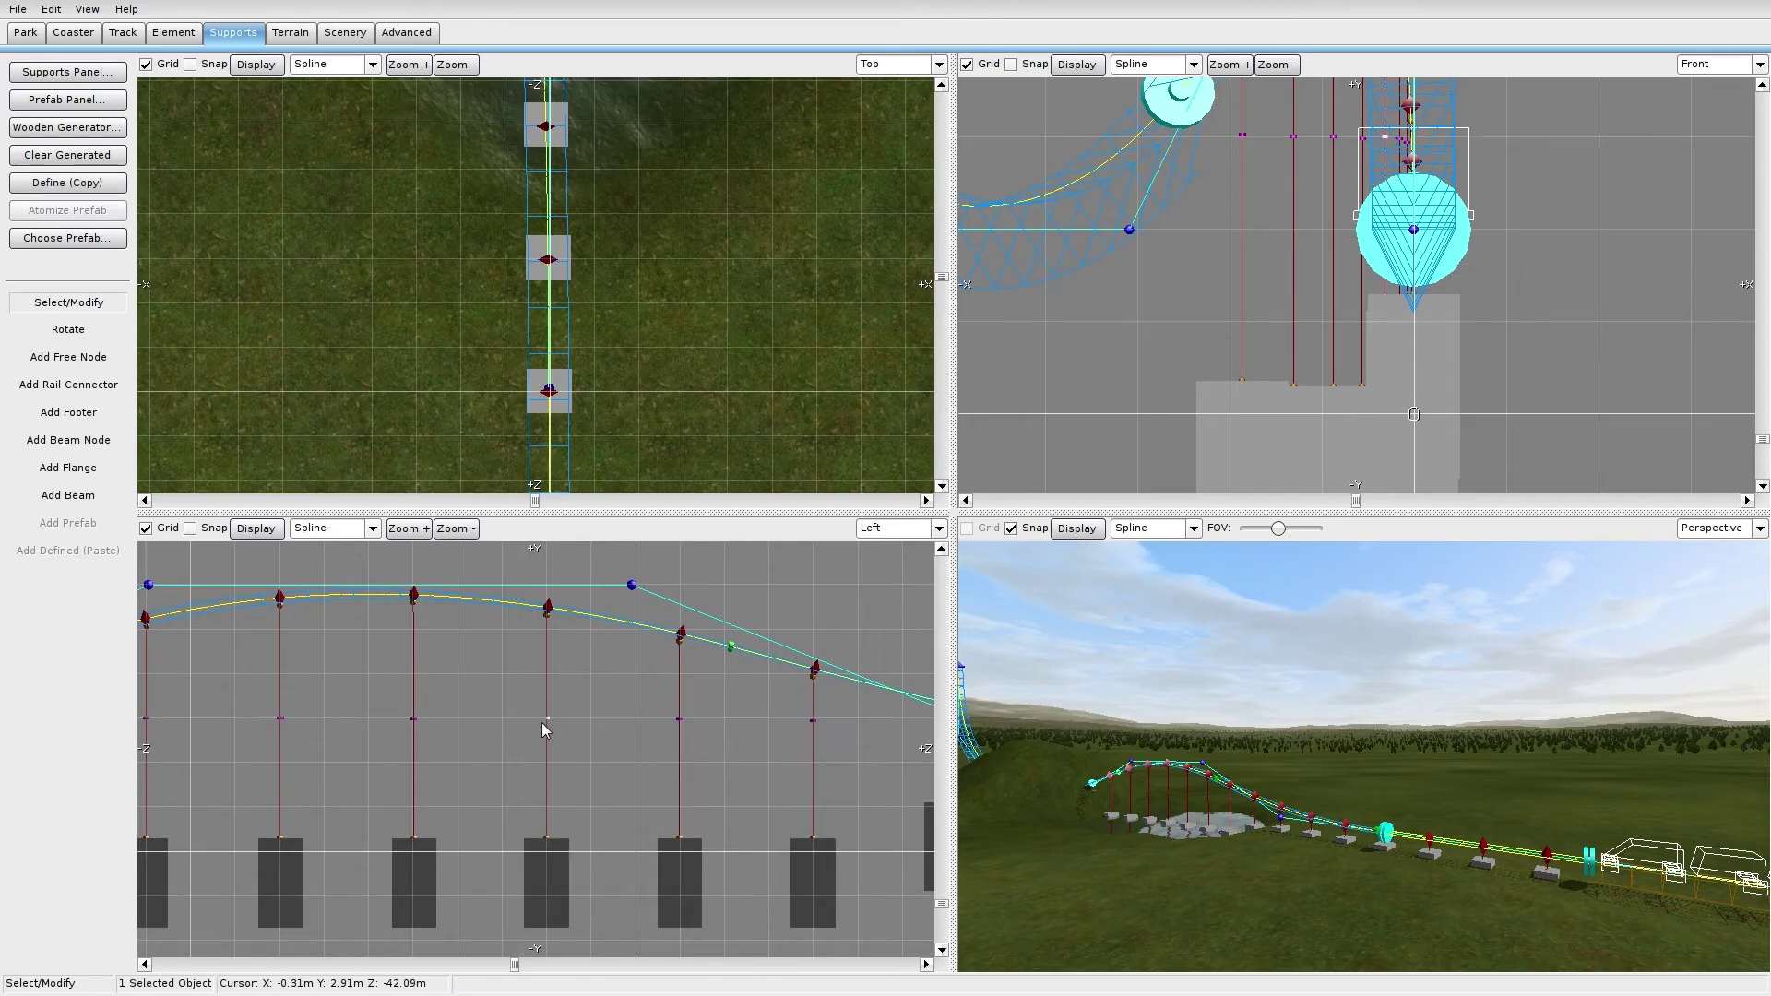
pyautogui.click(506, 692)
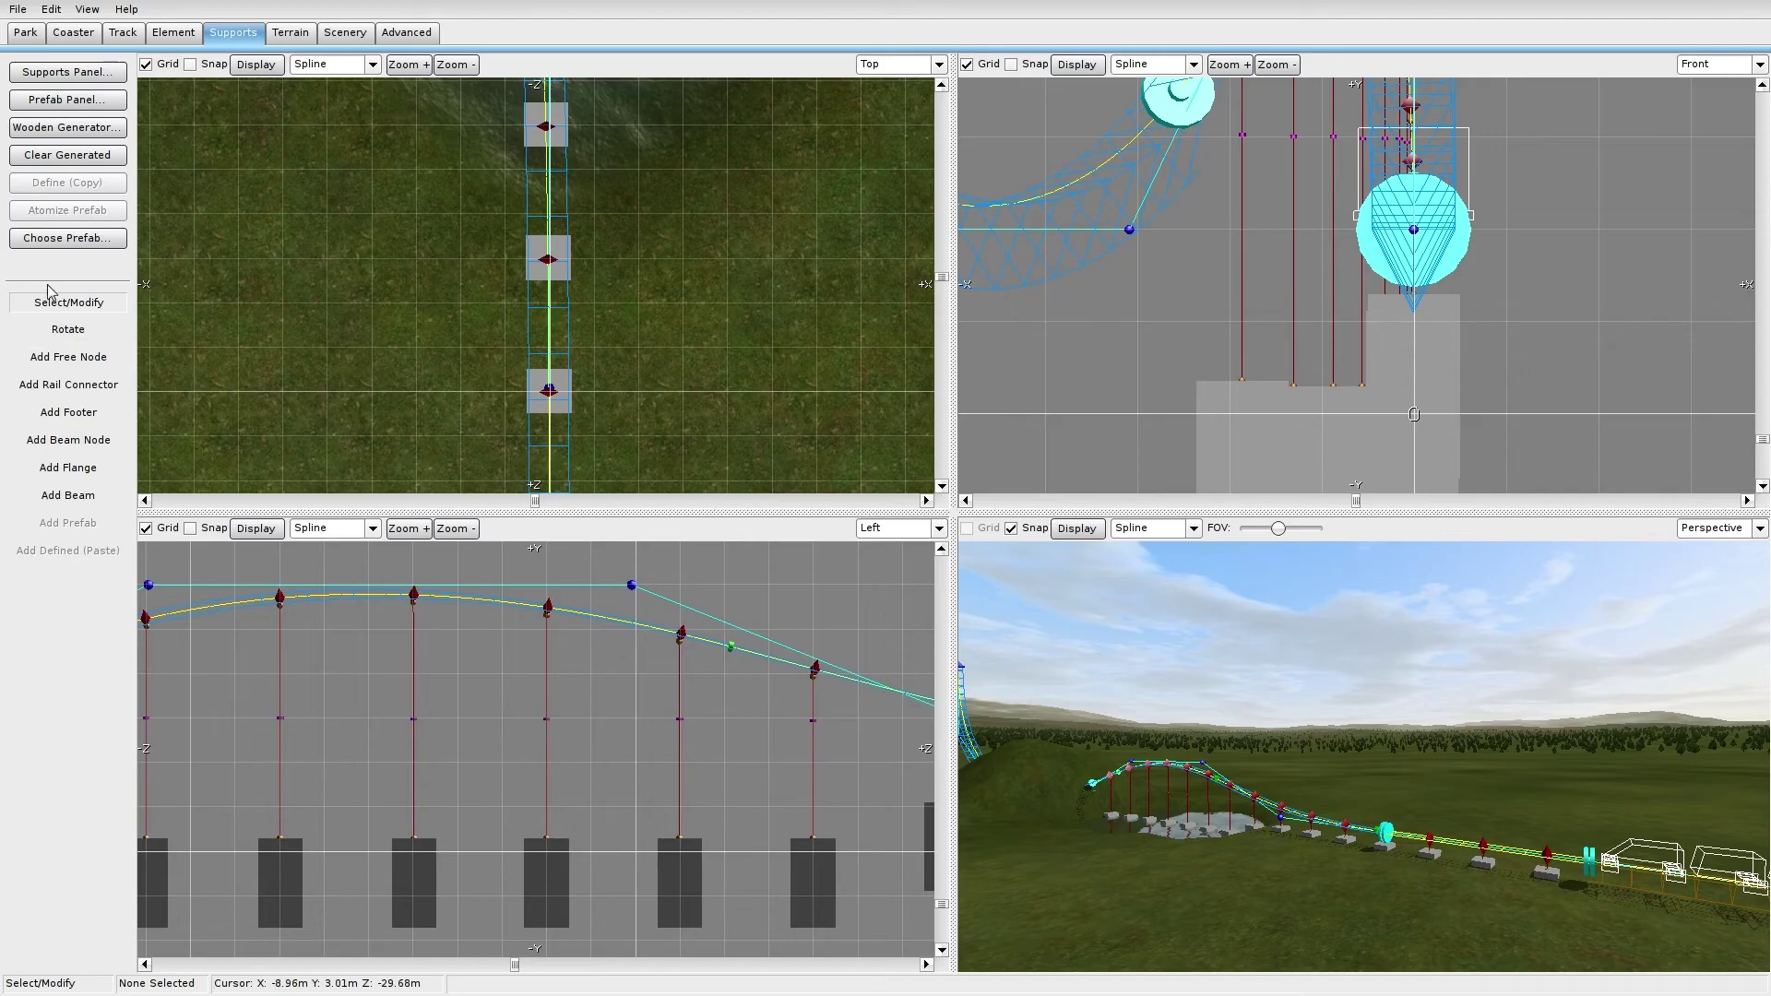
pyautogui.click(191, 529)
pyautogui.click(1011, 65)
# Step: Freeze the coaster, inspect the rendered supports and track in the perspective view, and unfreeze it
pyautogui.click(290, 32)
pyautogui.click(73, 32)
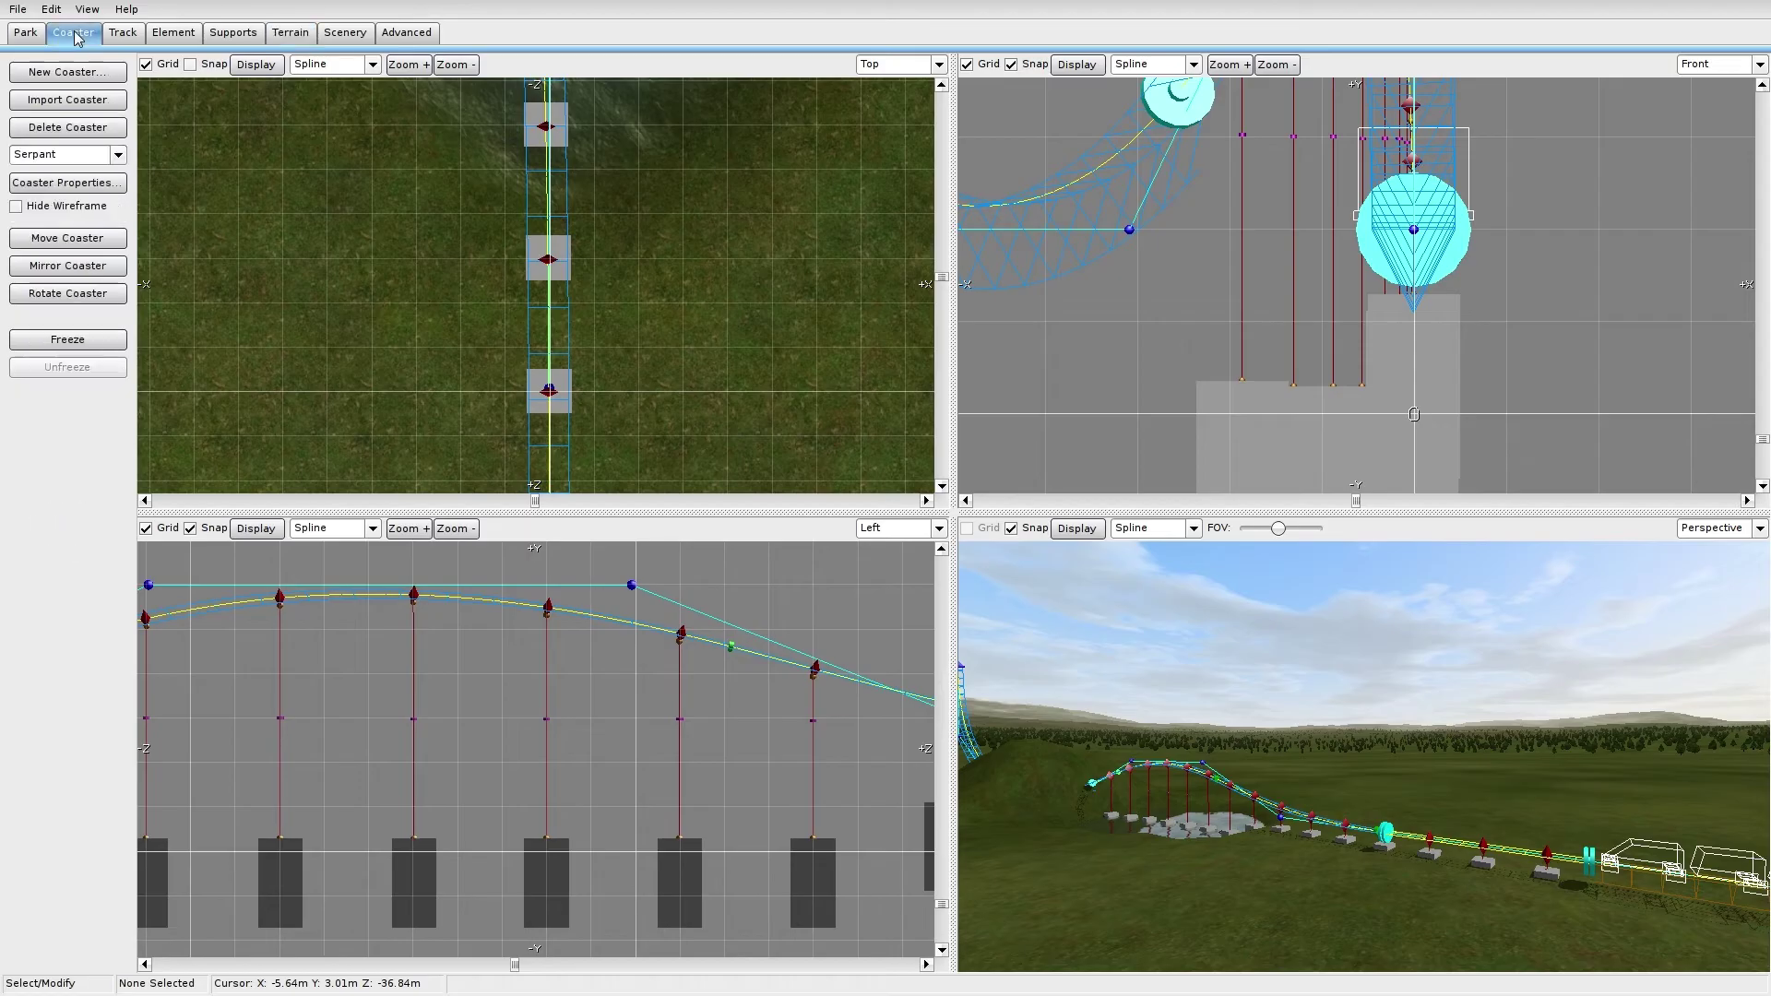
pyautogui.click(89, 339)
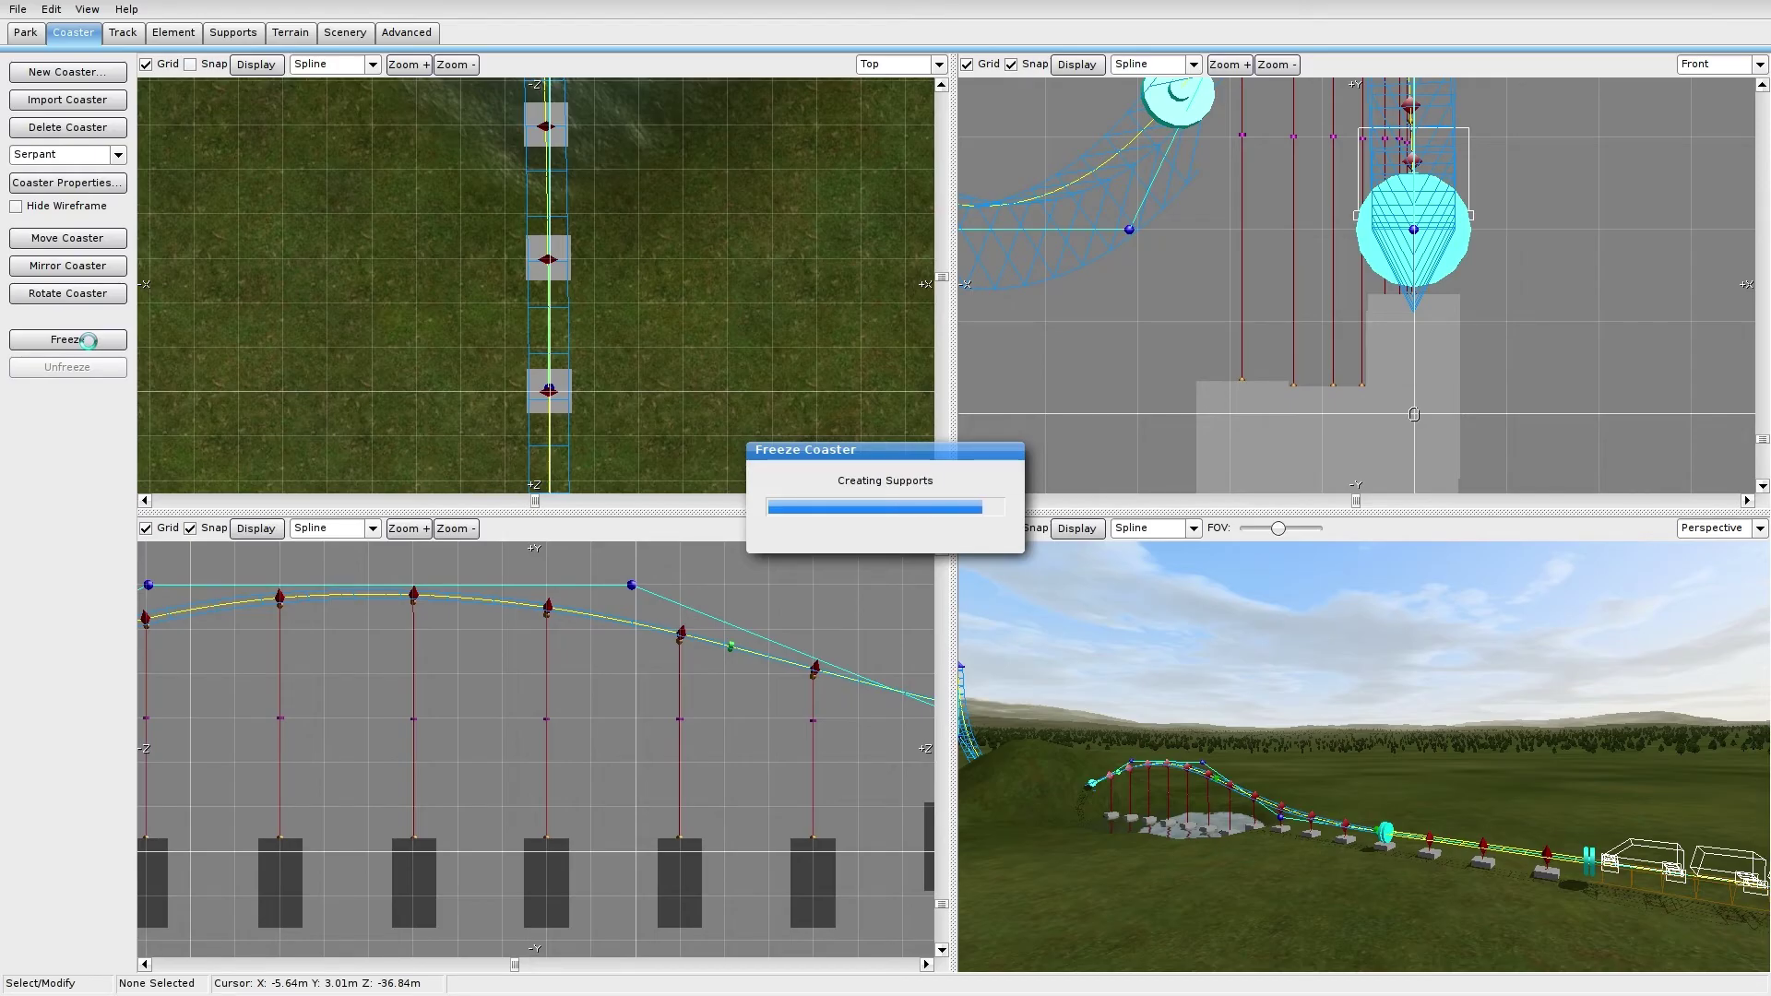
pyautogui.moveTo(1265, 762); pyautogui.dragTo(1324, 749, button='right')
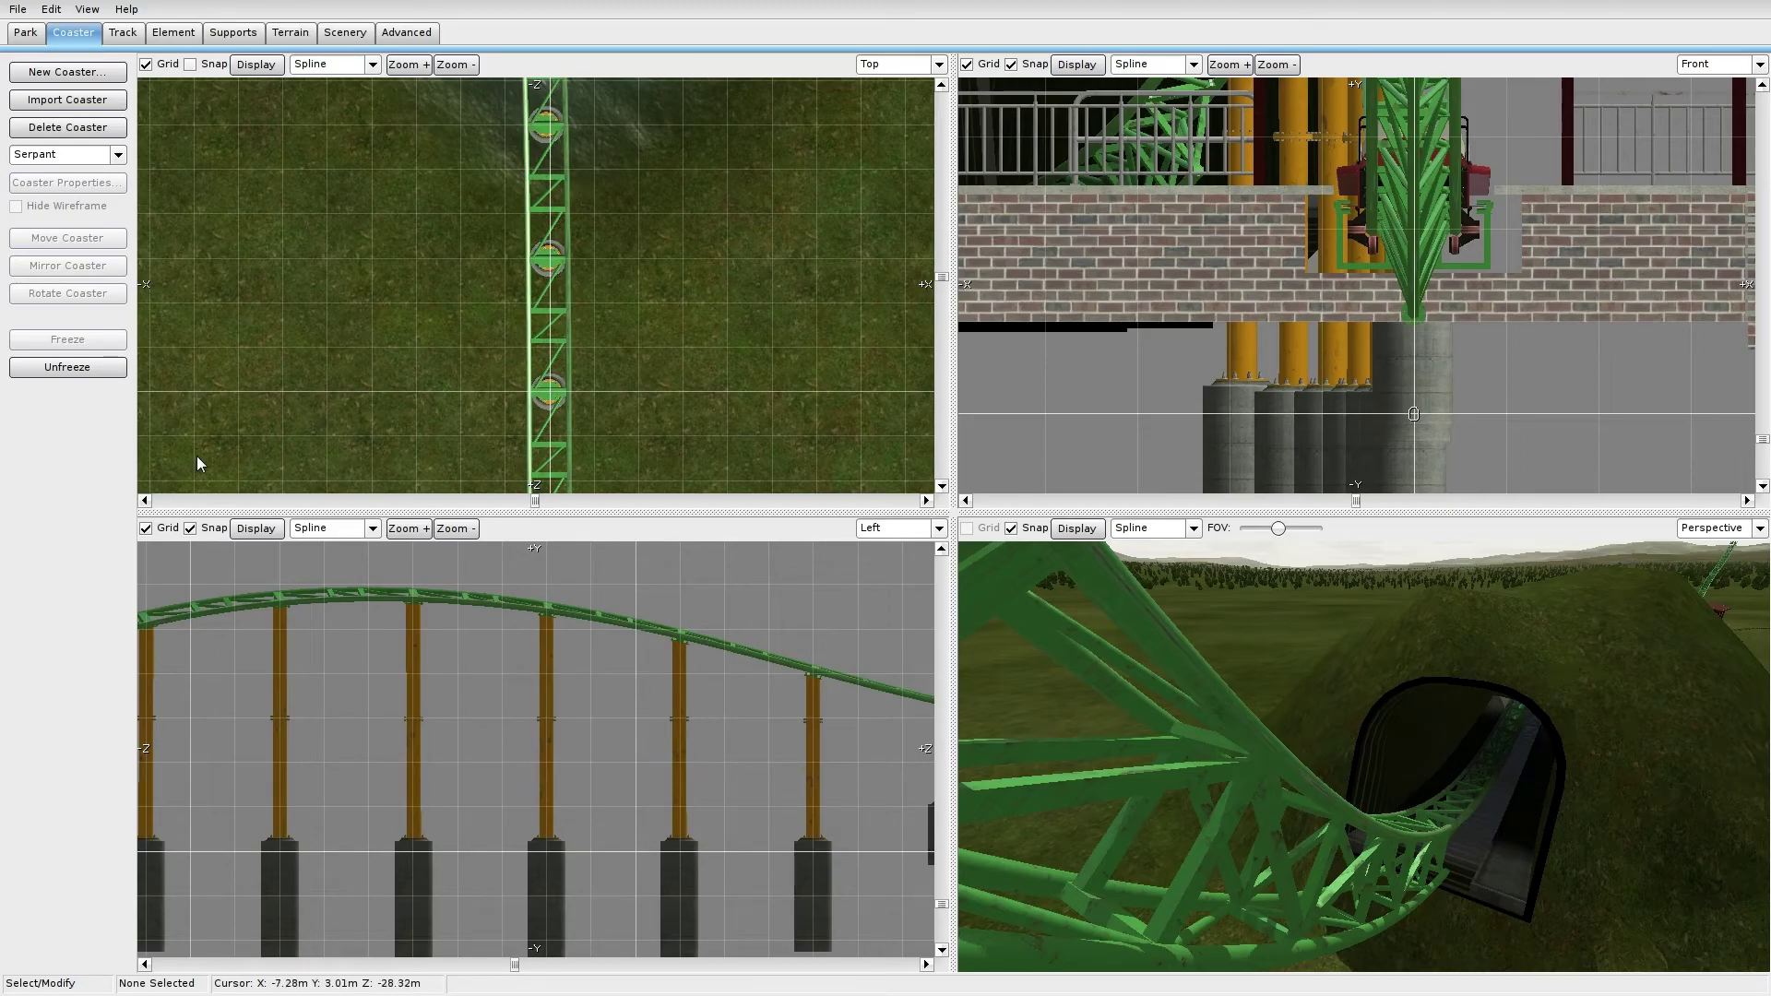
pyautogui.click(83, 374)
# Step: Add three rail connectors along the low curved track section between the tall supports and the steep rise
pyautogui.scroll(3, 412, 729)
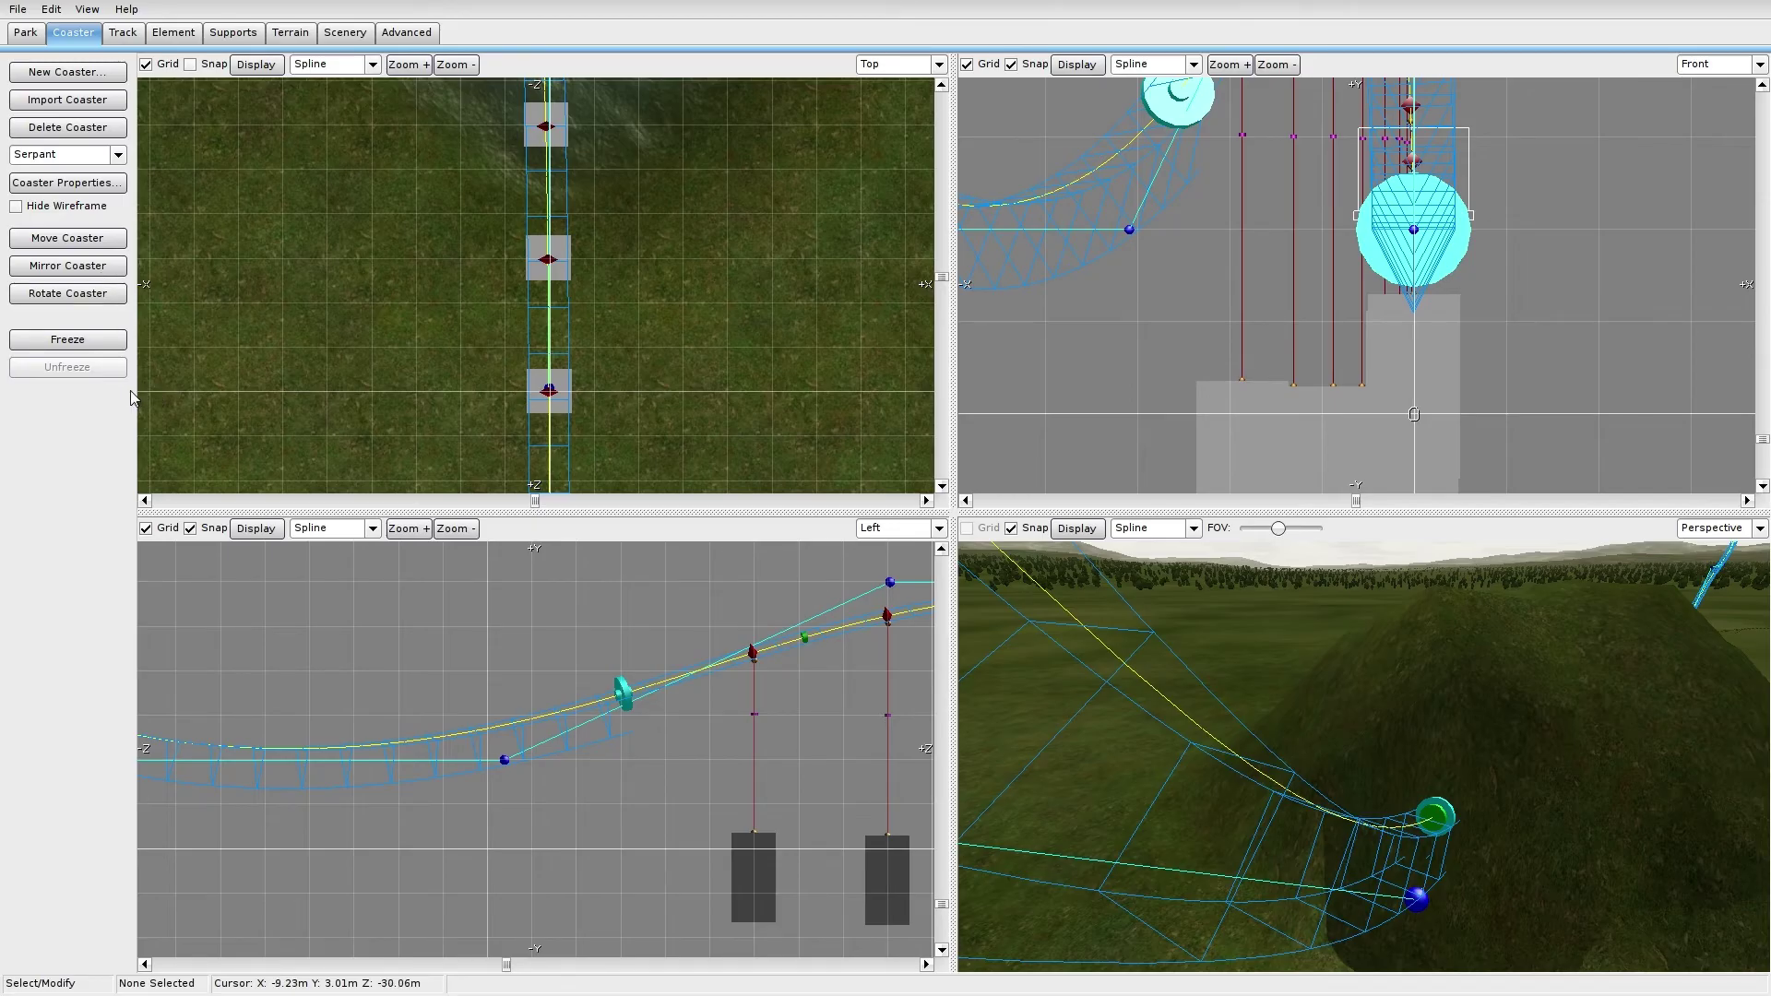
pyautogui.moveTo(418, 93); pyautogui.dragTo(552, 478, button='right')
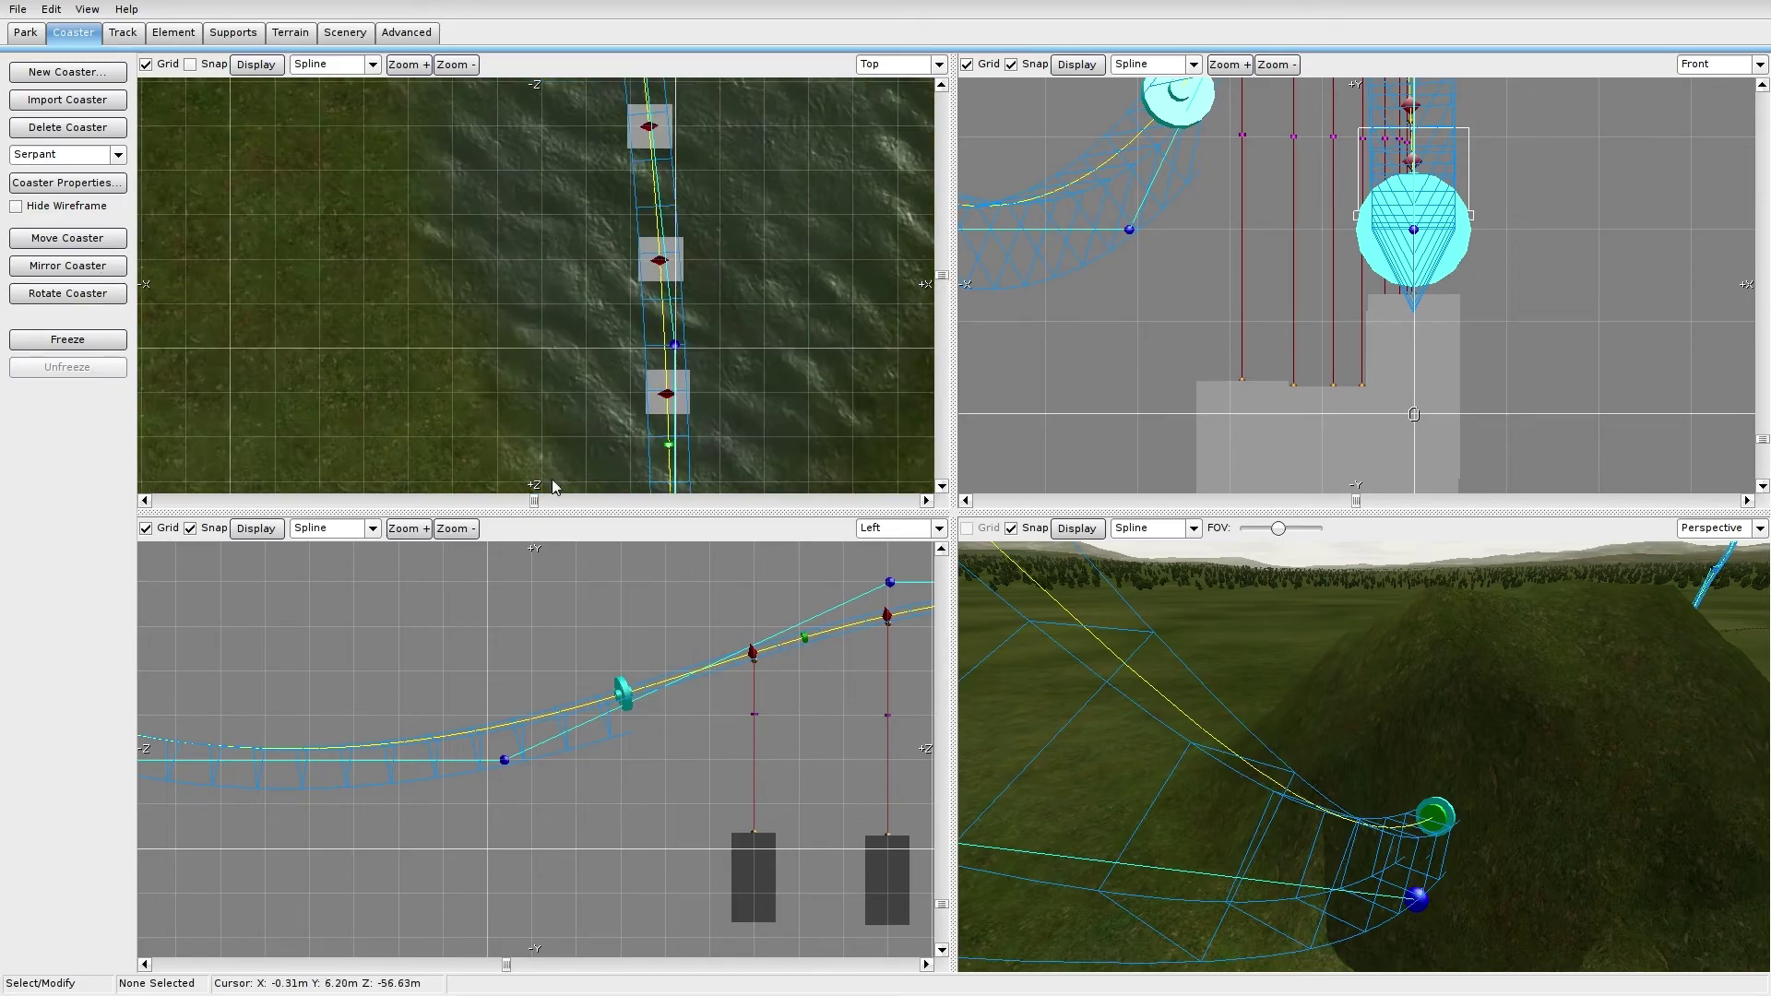
pyautogui.moveTo(517, 92); pyautogui.dragTo(490, 504, button='right')
pyautogui.moveTo(429, 107)
pyautogui.mouseDown(button='right')
pyautogui.moveTo(532, 297)
pyautogui.moveTo(515, 319)
pyautogui.moveTo(458, 237)
pyautogui.mouseUp(button='right')
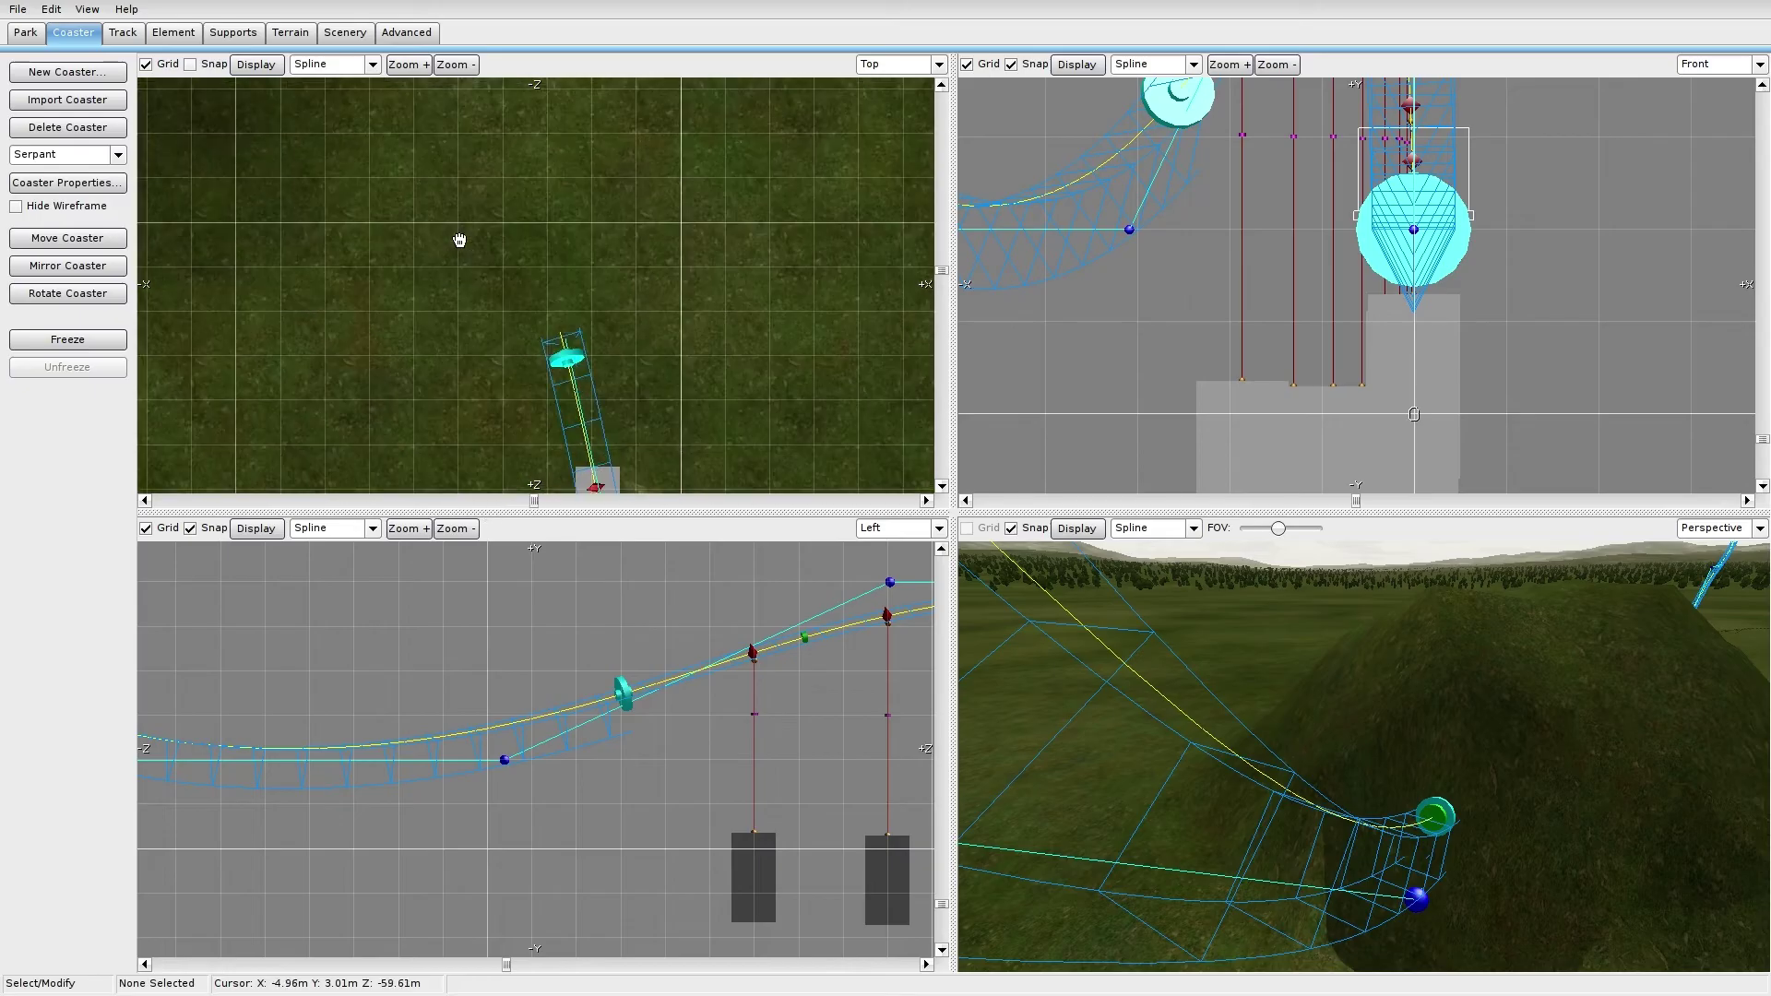
pyautogui.click(125, 33)
pyautogui.click(235, 33)
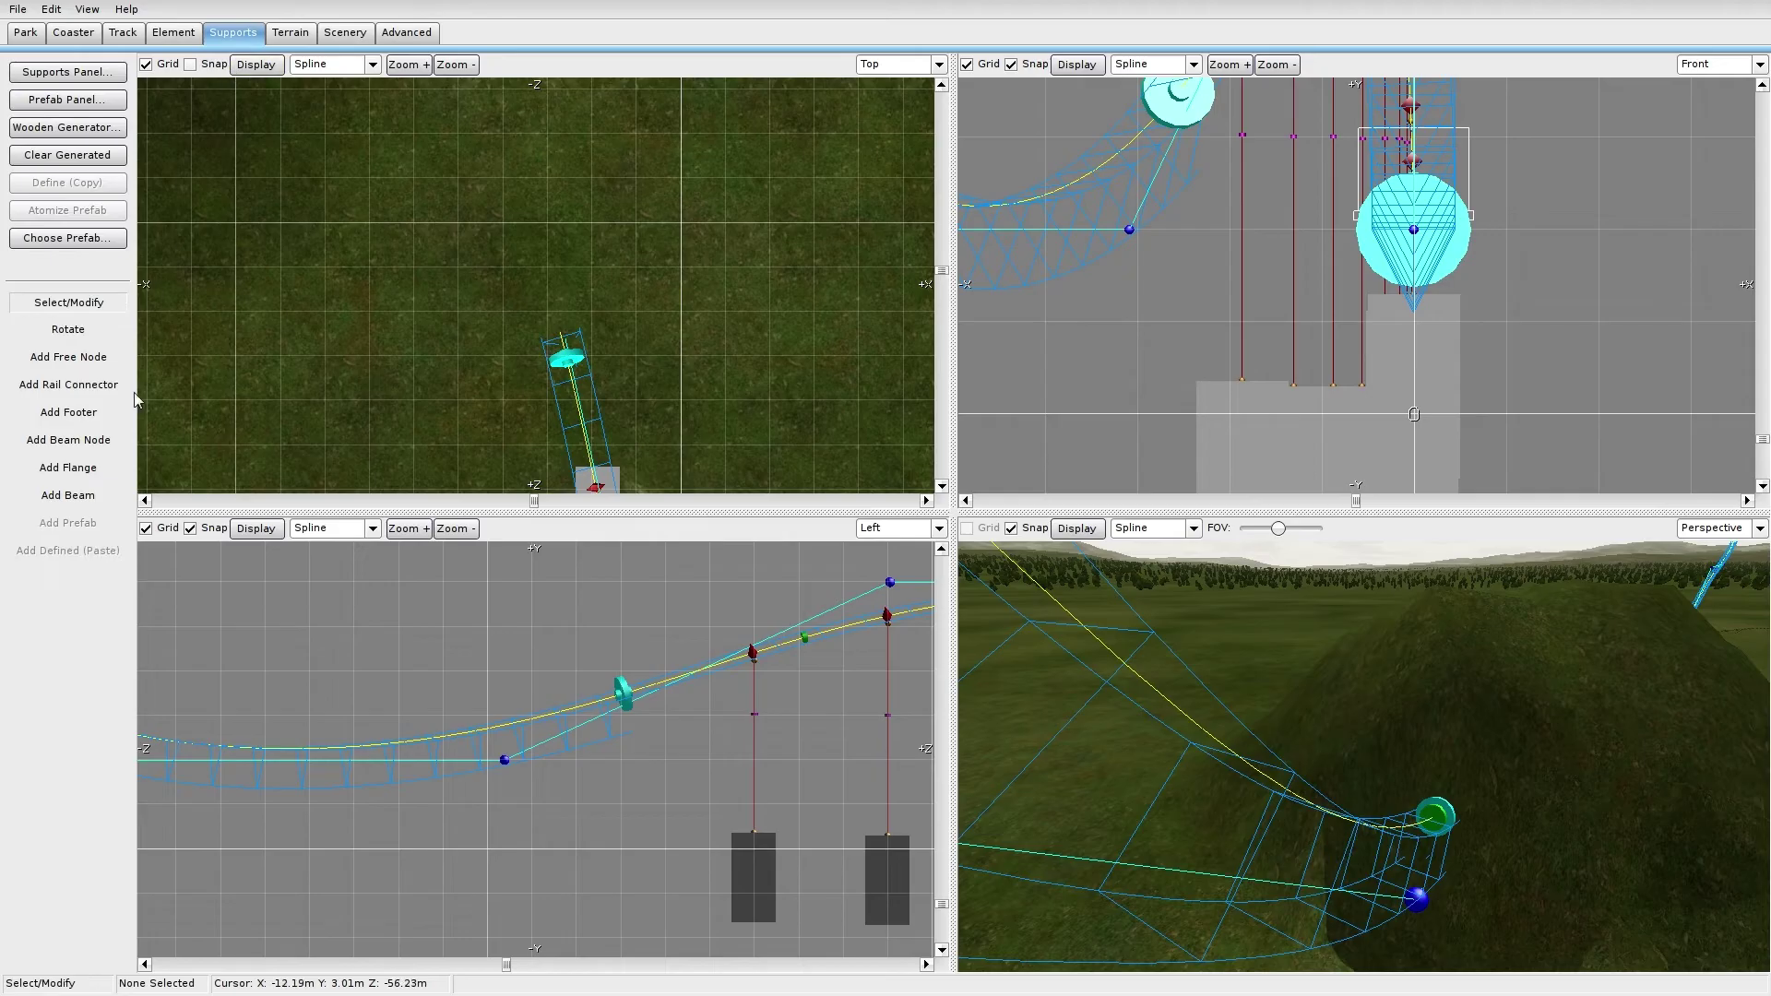
pyautogui.click(86, 385)
pyautogui.click(596, 703)
pyautogui.click(435, 737)
pyautogui.click(221, 747)
pyautogui.moveTo(357, 756); pyautogui.dragTo(543, 752, button='right')
pyautogui.click(74, 304)
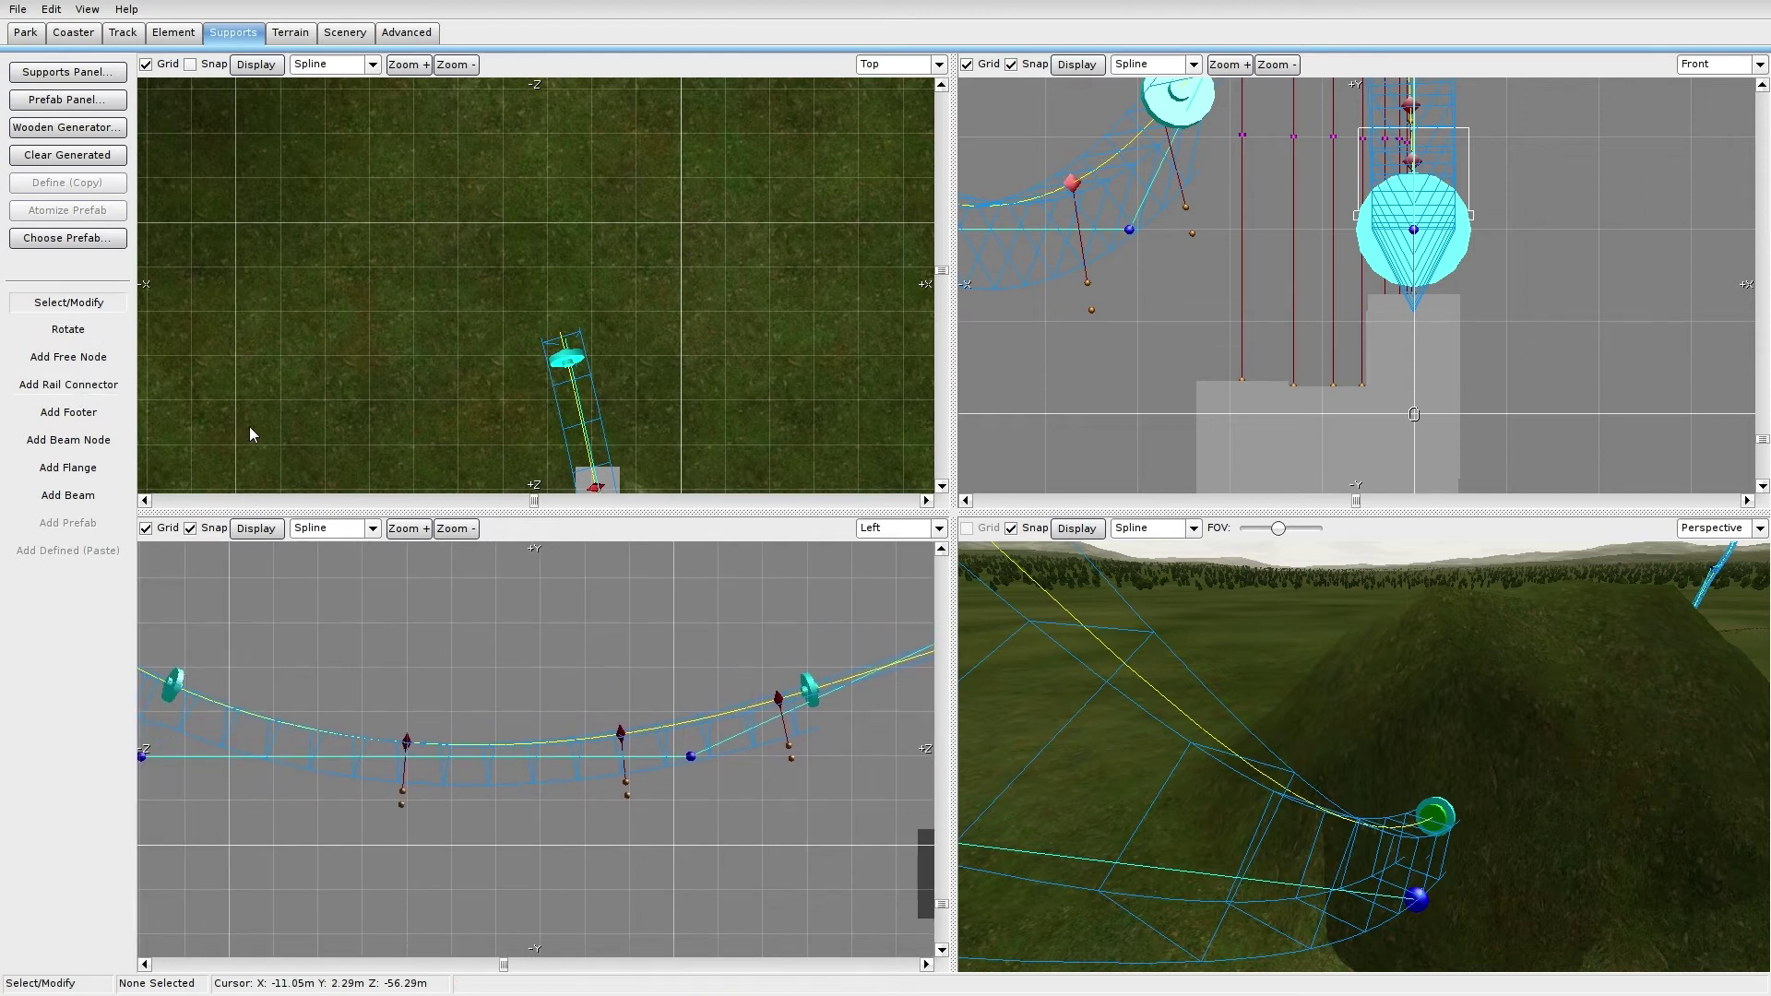
# Step: Slide the new rail connectors along the track to space them out through the low curve
pyautogui.moveTo(621, 737); pyautogui.dragTo(587, 752)
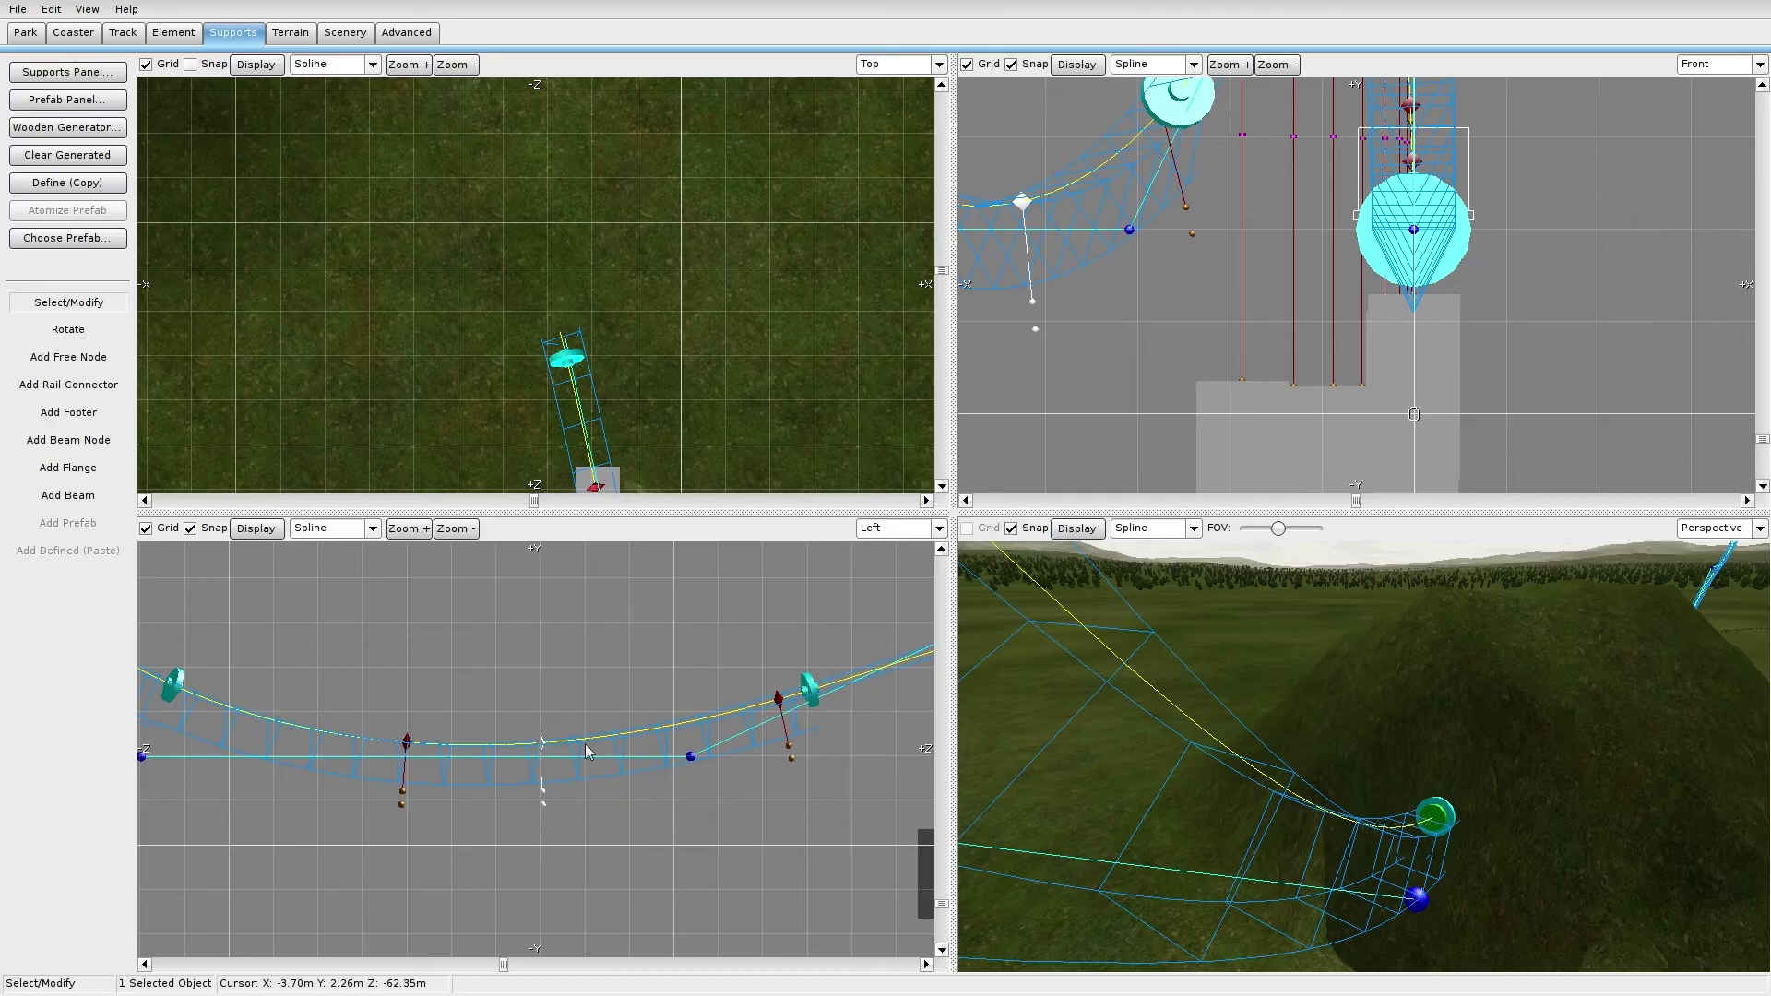
pyautogui.moveTo(586, 752); pyautogui.dragTo(286, 743, button='right')
pyautogui.click(458, 711)
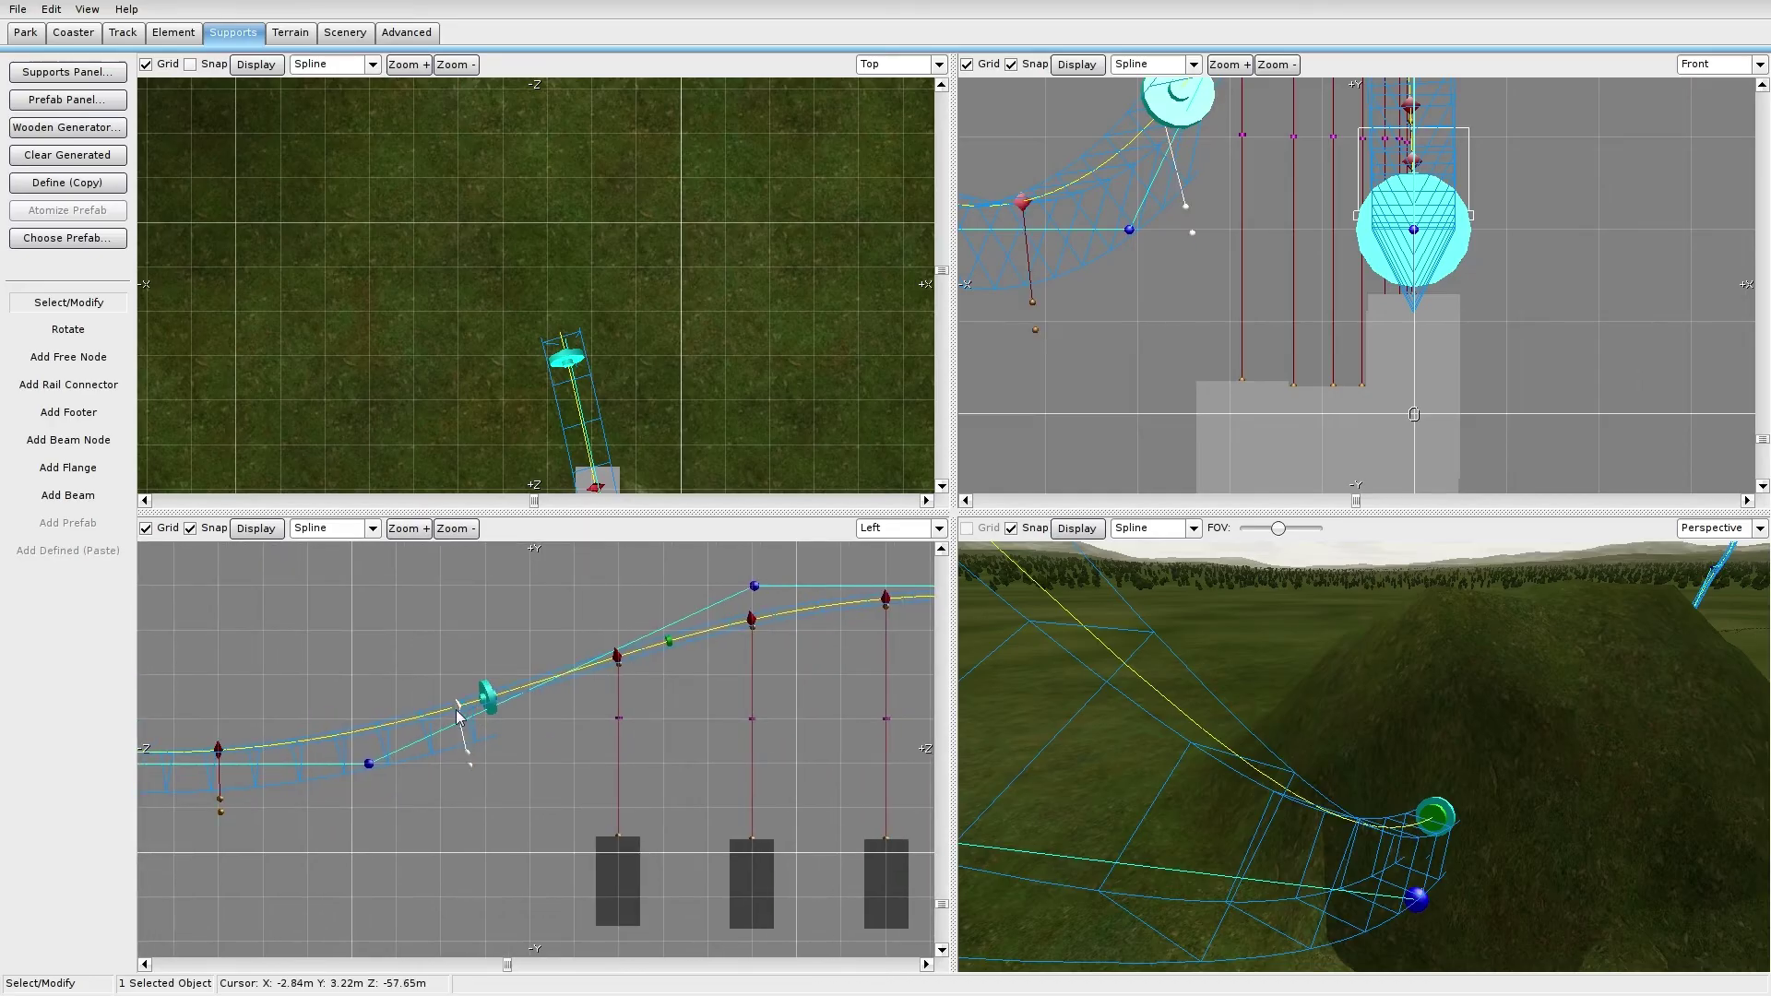
pyautogui.moveTo(454, 715); pyautogui.dragTo(730, 679, button='right')
pyautogui.click(495, 717)
pyautogui.moveTo(495, 717); pyautogui.dragTo(237, 690)
pyautogui.moveTo(303, 655); pyautogui.dragTo(485, 676, button='right')
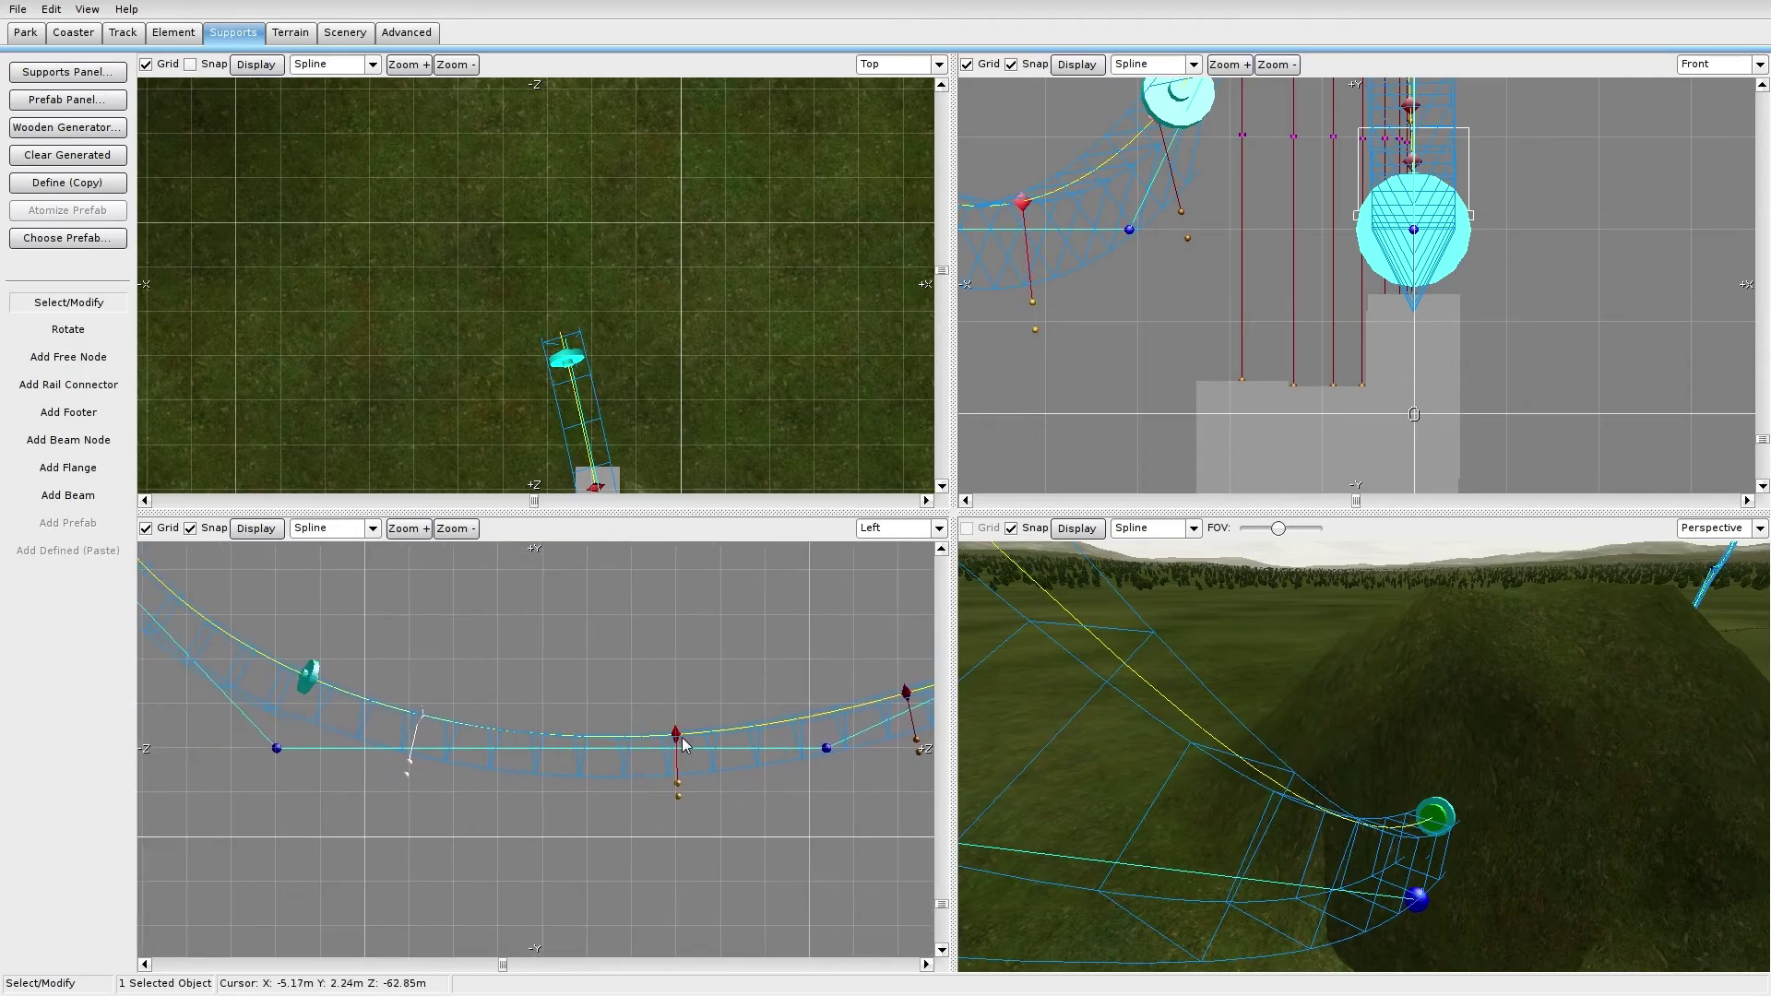
pyautogui.click(641, 665)
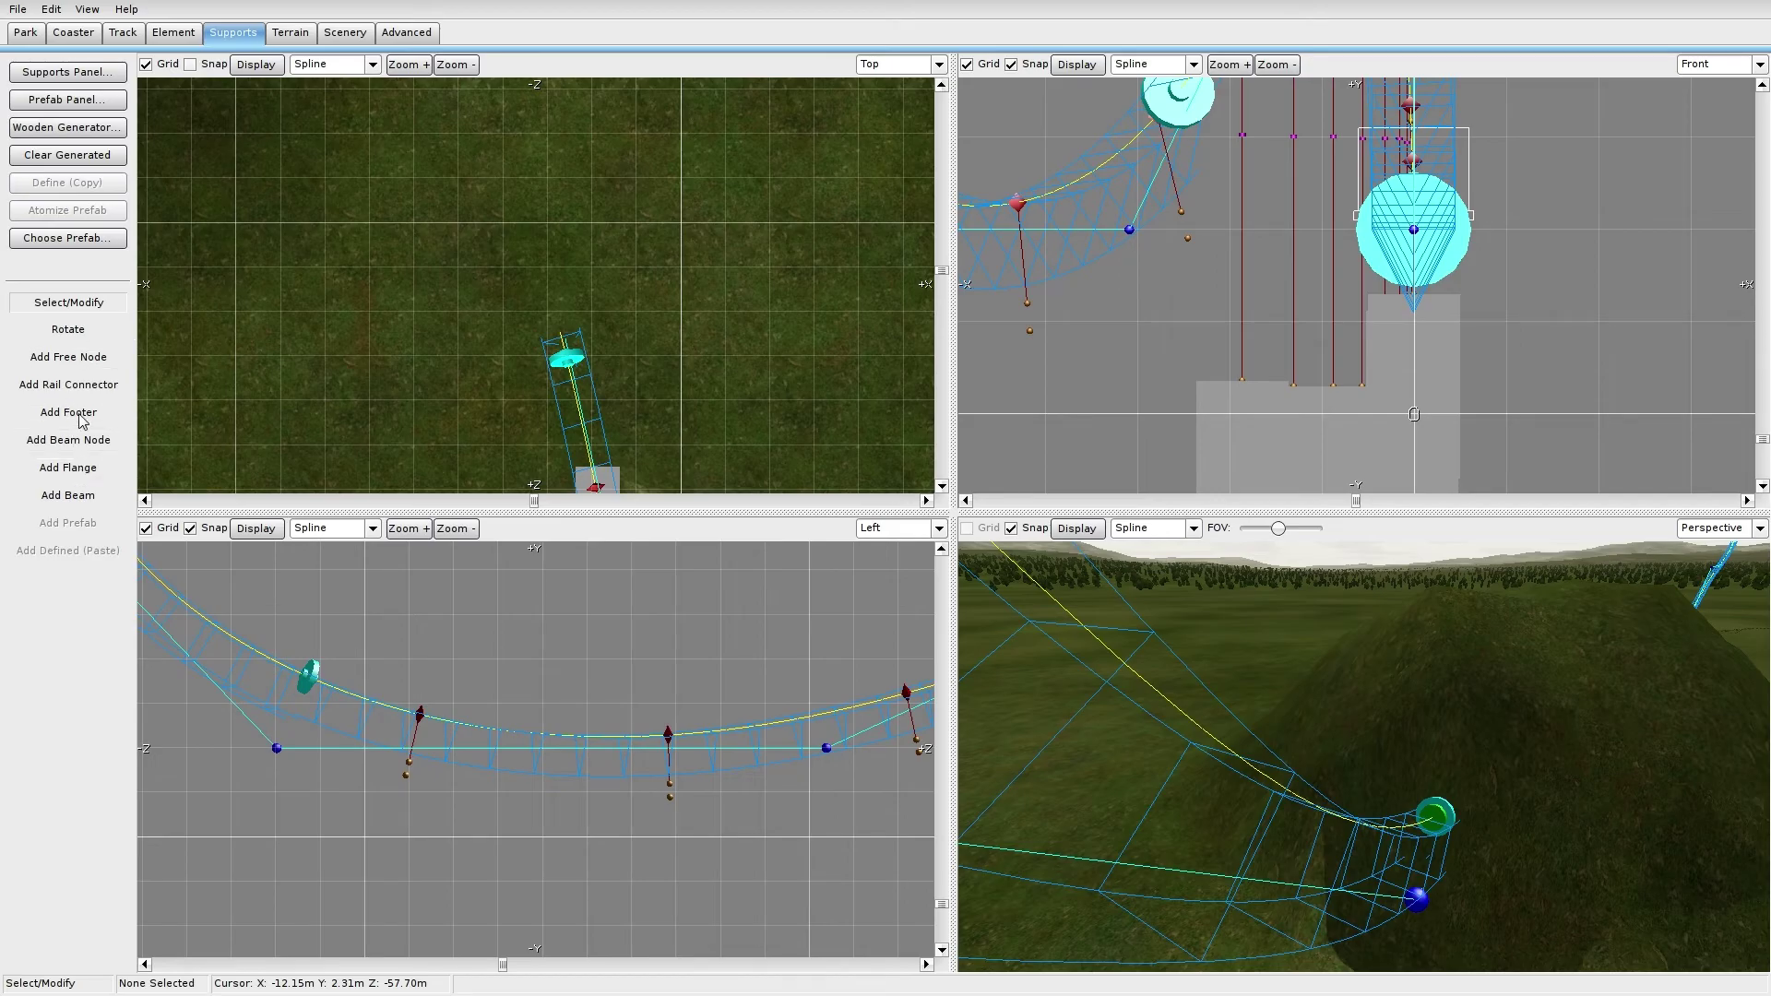
# Step: Place three free nodes at ground level in the side view, one below each new rail connector
pyautogui.click(70, 358)
pyautogui.click(379, 828)
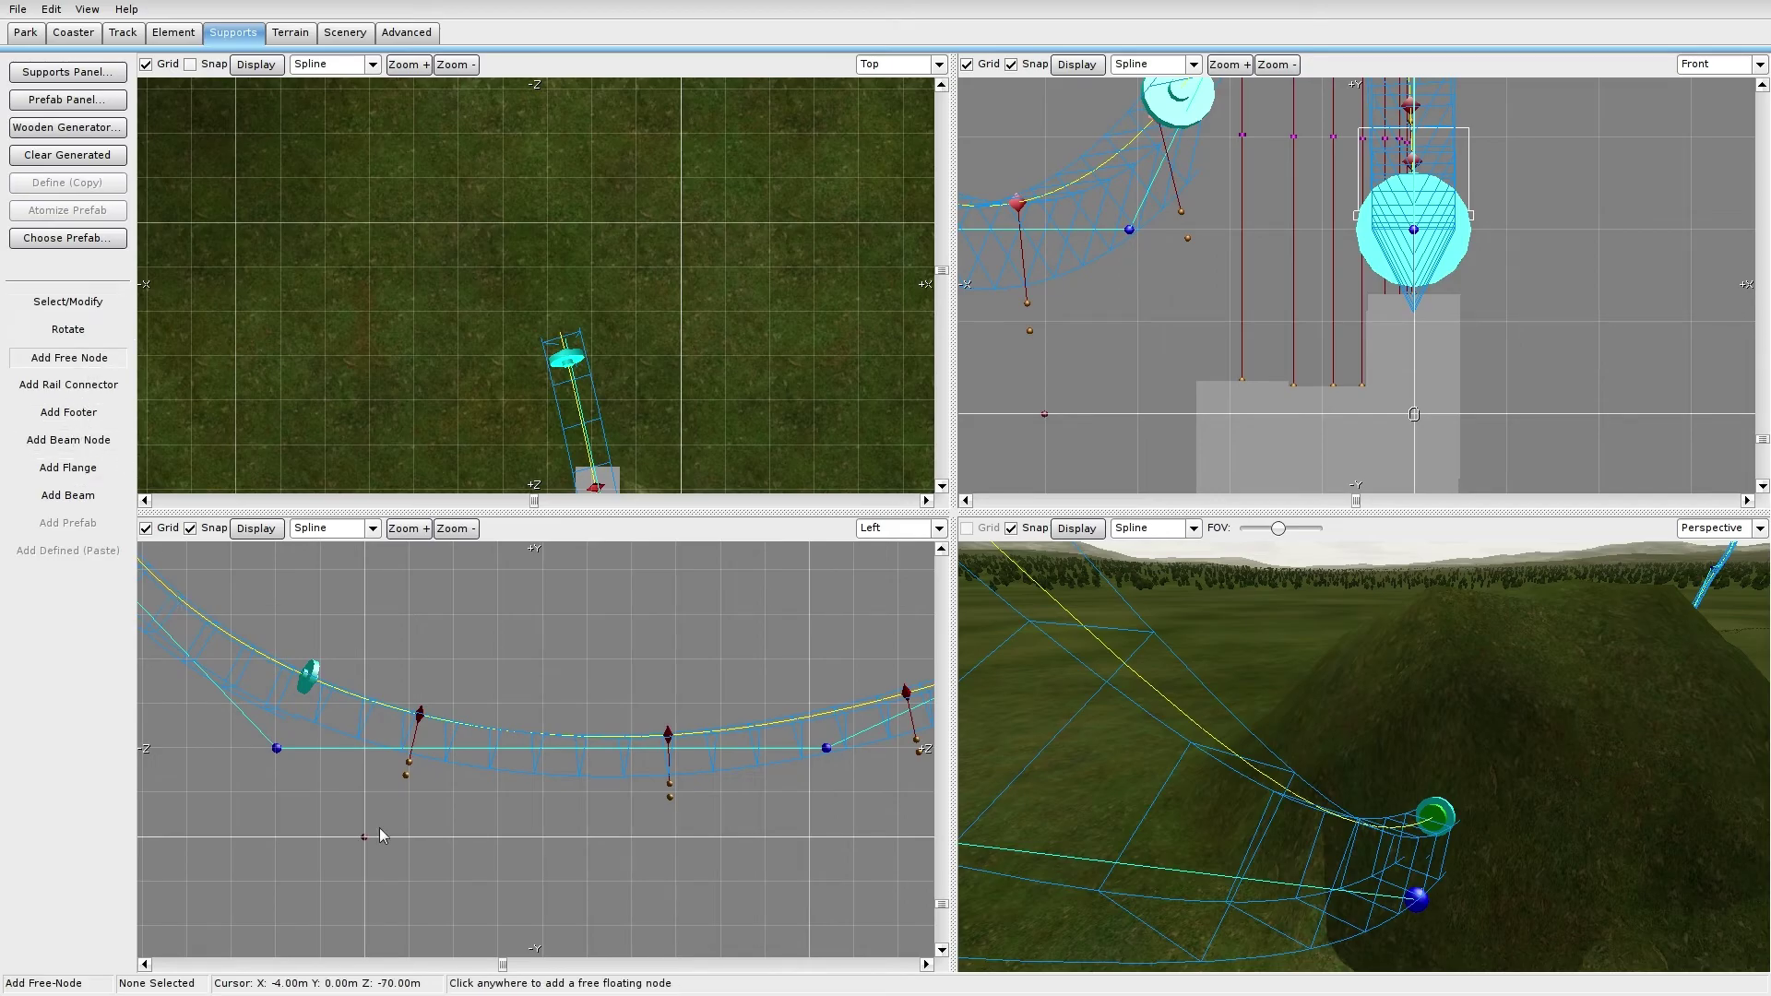
pyautogui.moveTo(889, 813); pyautogui.dragTo(767, 810, button='right')
pyautogui.click(778, 812)
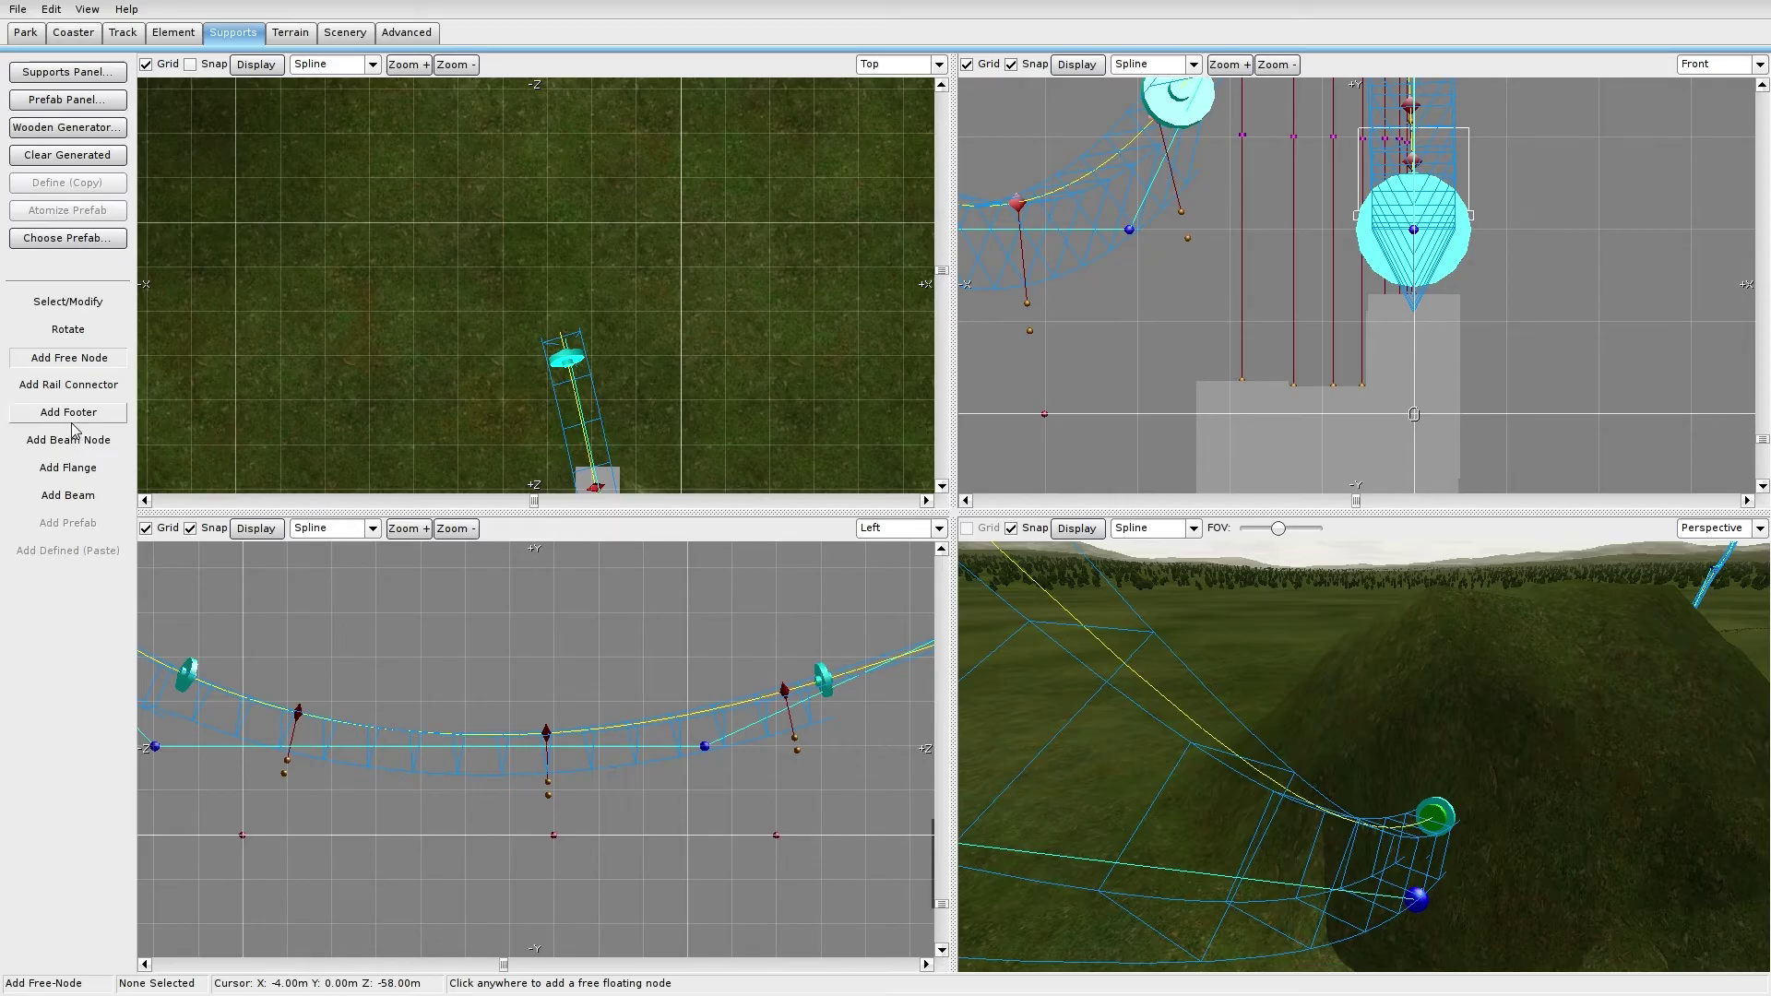
# Step: Connect the free node nearest the steep rise to its rail connector with a beam of type Pipe 16"
pyautogui.click(79, 494)
pyautogui.moveTo(238, 835); pyautogui.dragTo(286, 760)
pyautogui.click(66, 305)
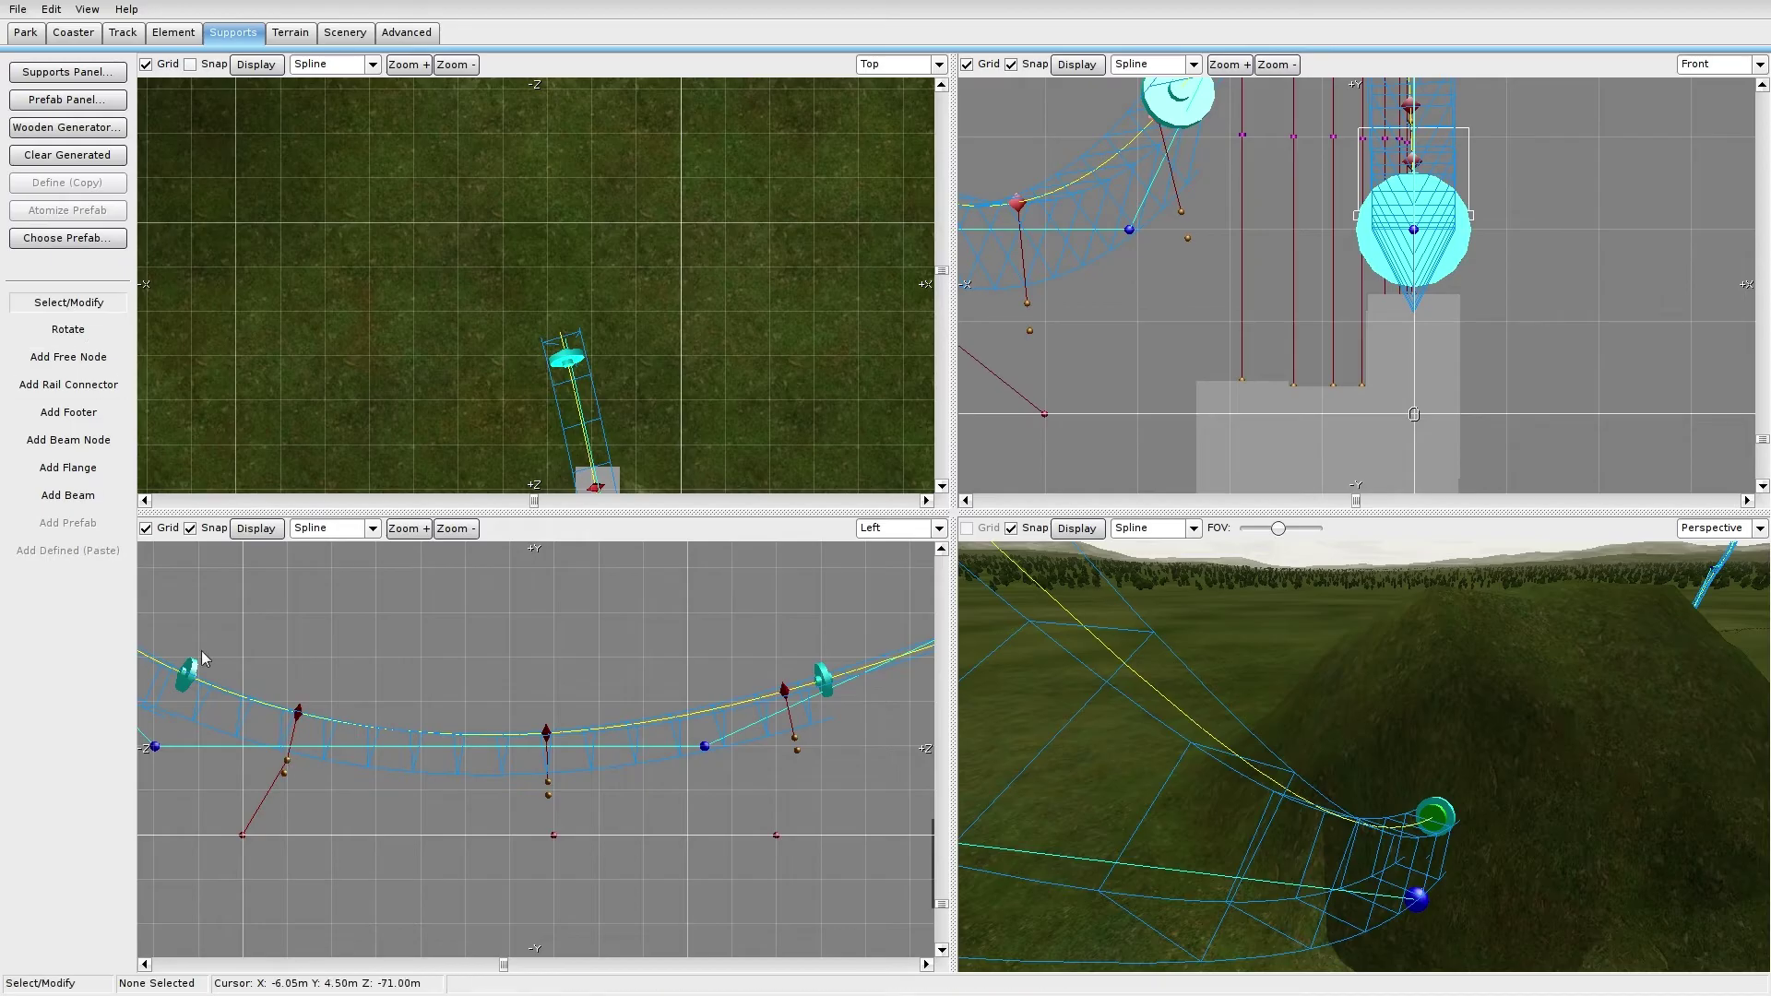
pyautogui.doubleClick(263, 799)
pyautogui.click(791, 205)
pyautogui.scroll(-1, 774, 263)
pyautogui.click(775, 265)
pyautogui.click(848, 630)
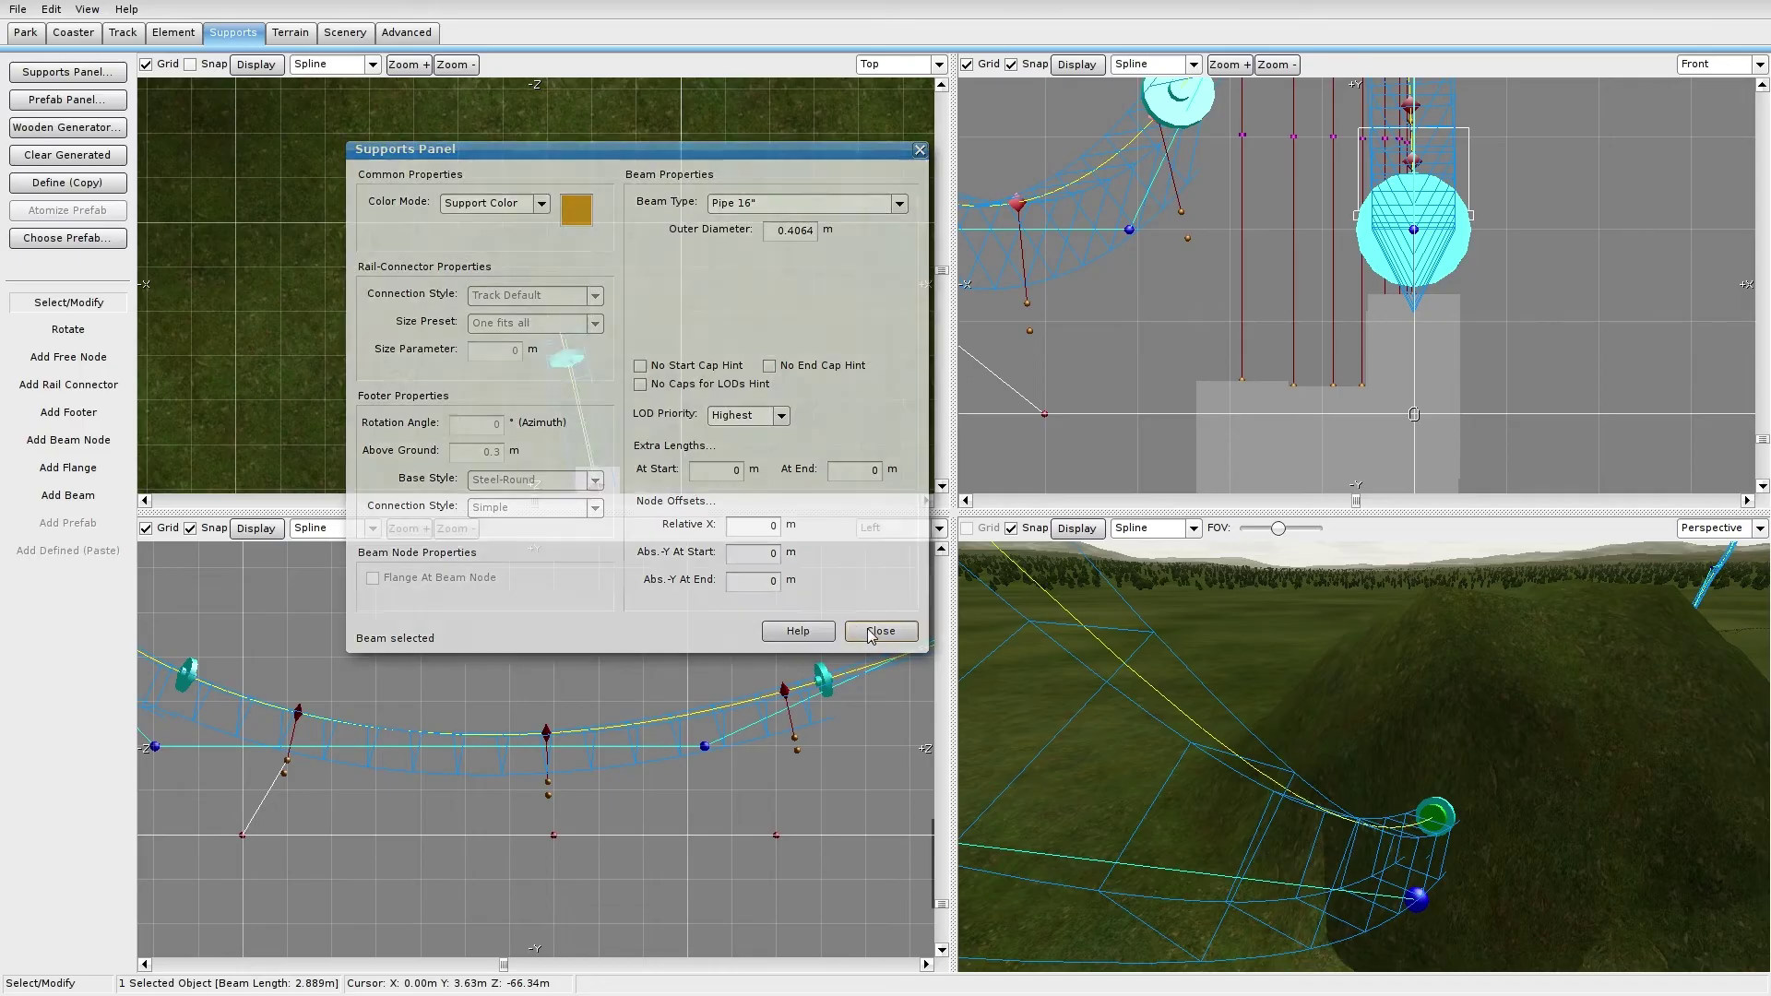
# Step: Turn off snapping in the side view and move the connected free node in line with its slanted rail connector
pyautogui.click(246, 836)
pyautogui.moveTo(264, 846); pyautogui.dragTo(269, 842)
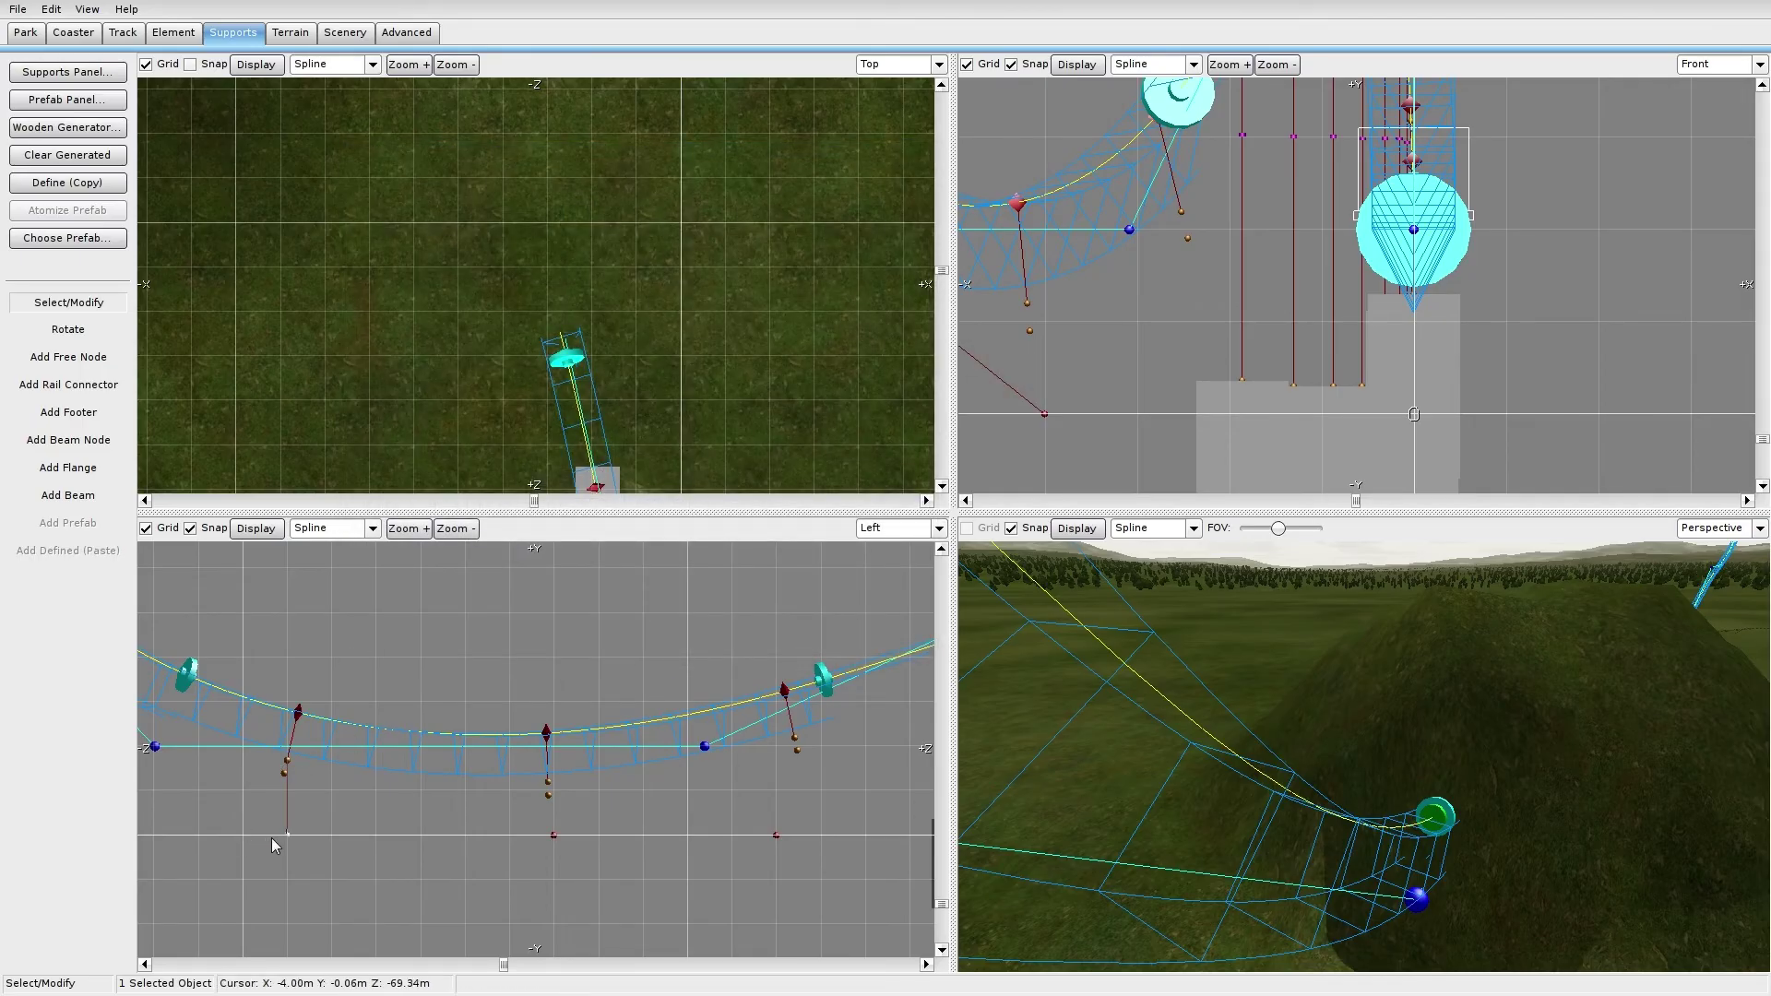
pyautogui.click(190, 527)
pyautogui.moveTo(288, 836); pyautogui.dragTo(275, 839)
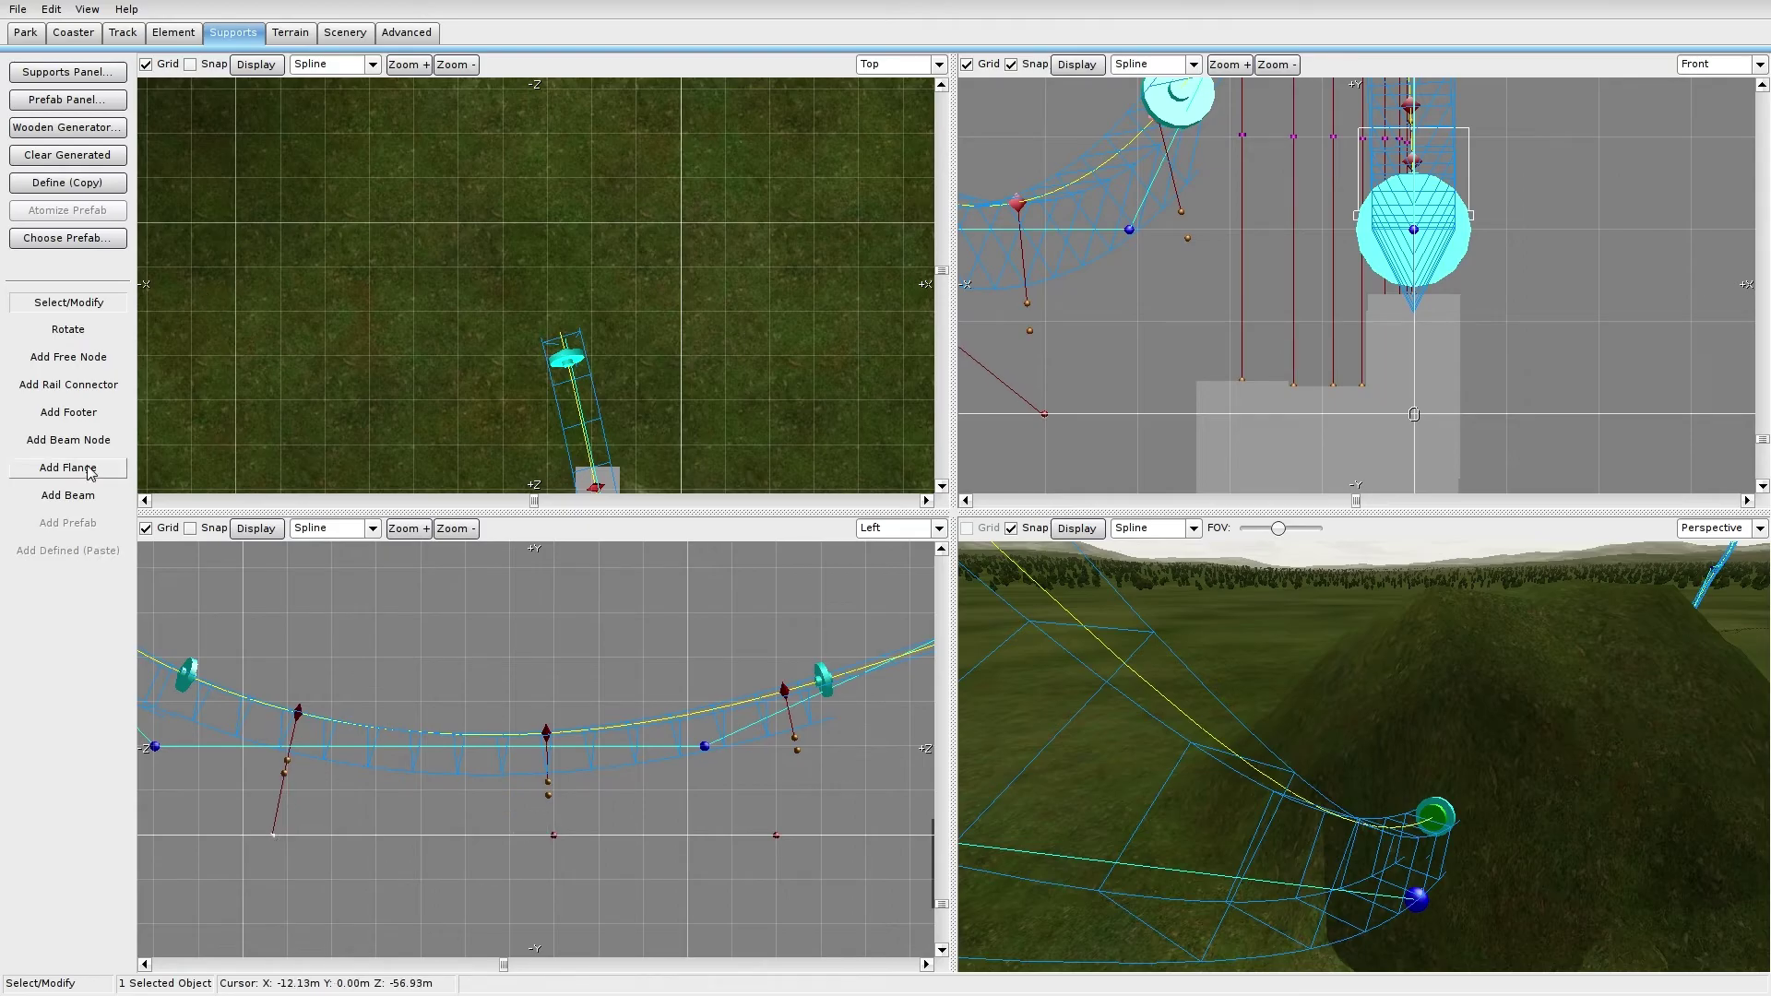
# Step: Connect the other two free nodes to their rail connectors with beams and align both nodes with them in the side view
pyautogui.click(68, 496)
pyautogui.moveTo(548, 790); pyautogui.dragTo(553, 835)
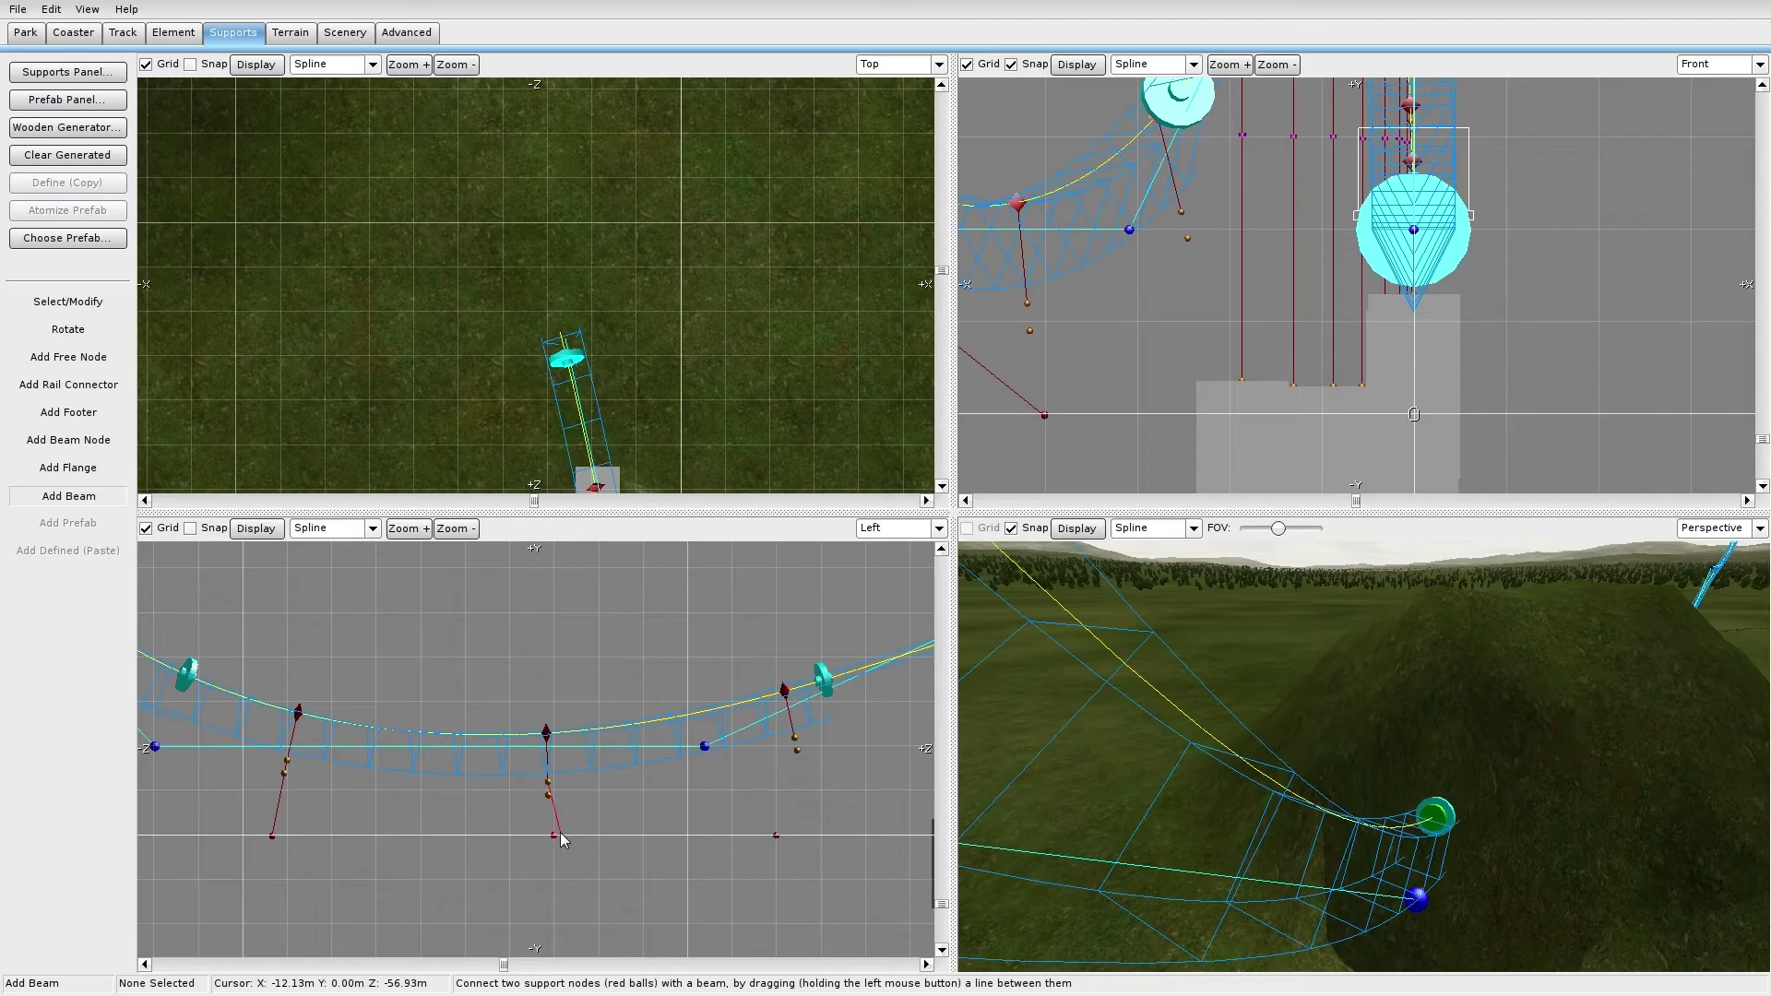
pyautogui.moveTo(784, 833); pyautogui.dragTo(817, 854)
pyautogui.press('Escape')
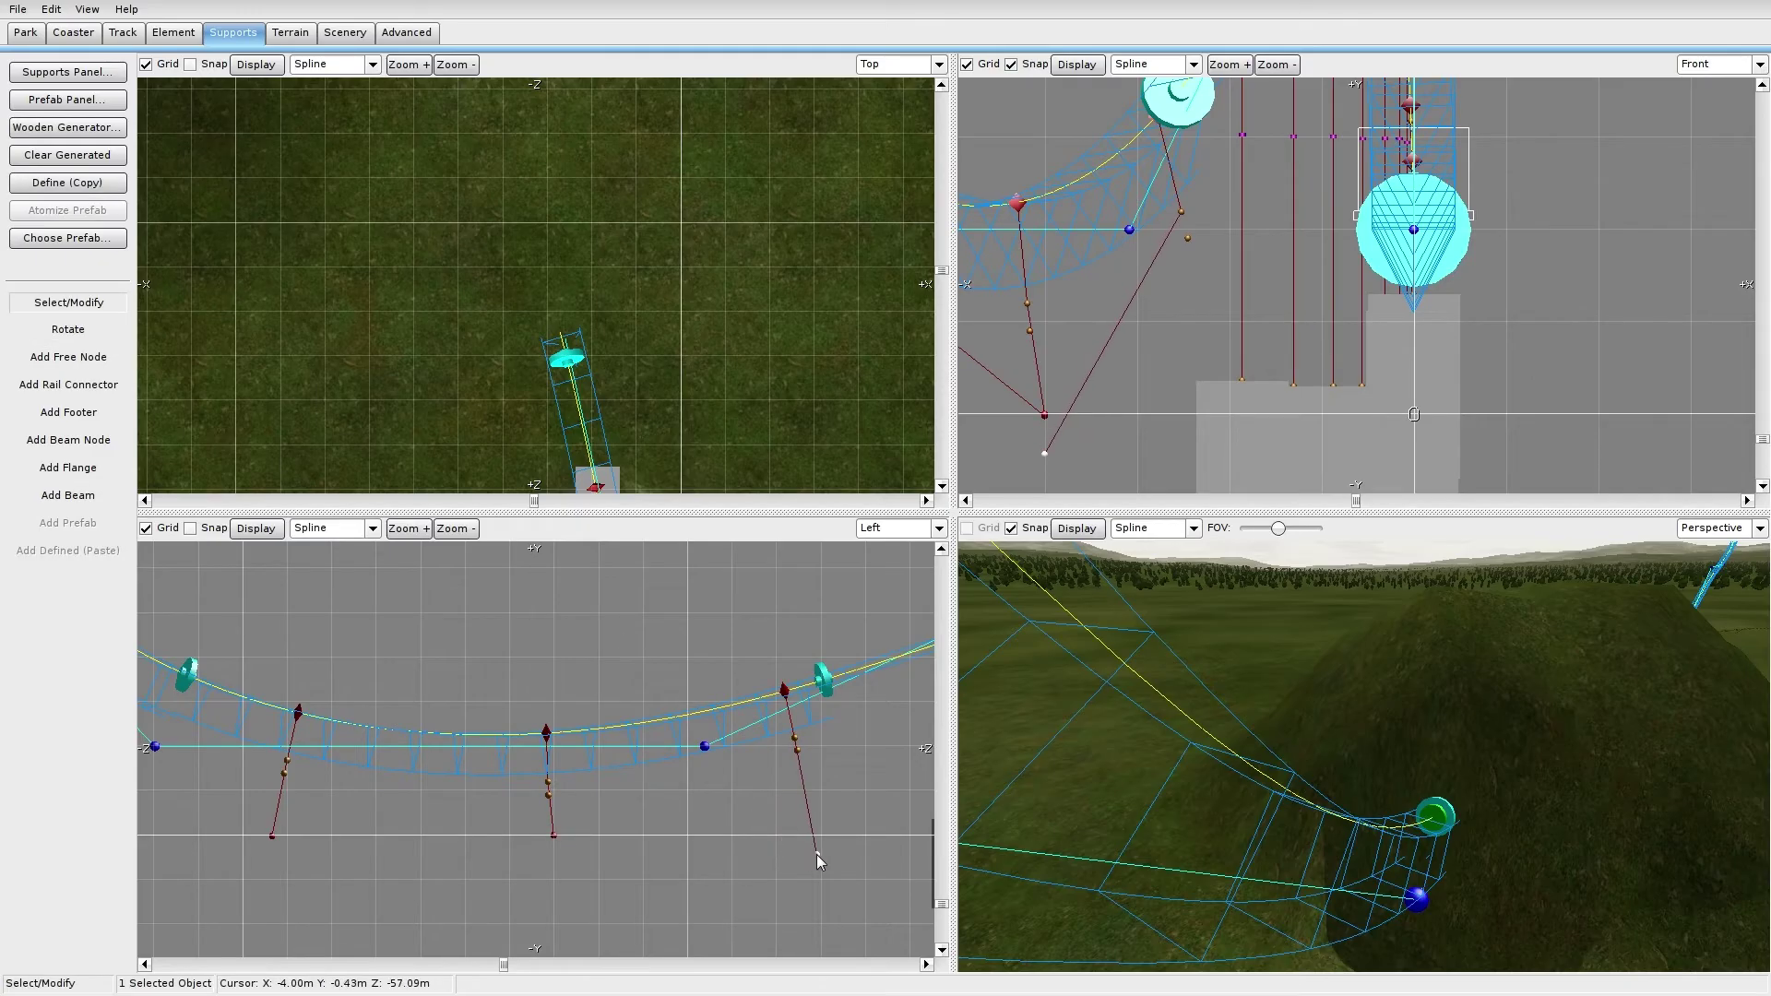
pyautogui.click(554, 838)
pyautogui.rightClick(553, 843)
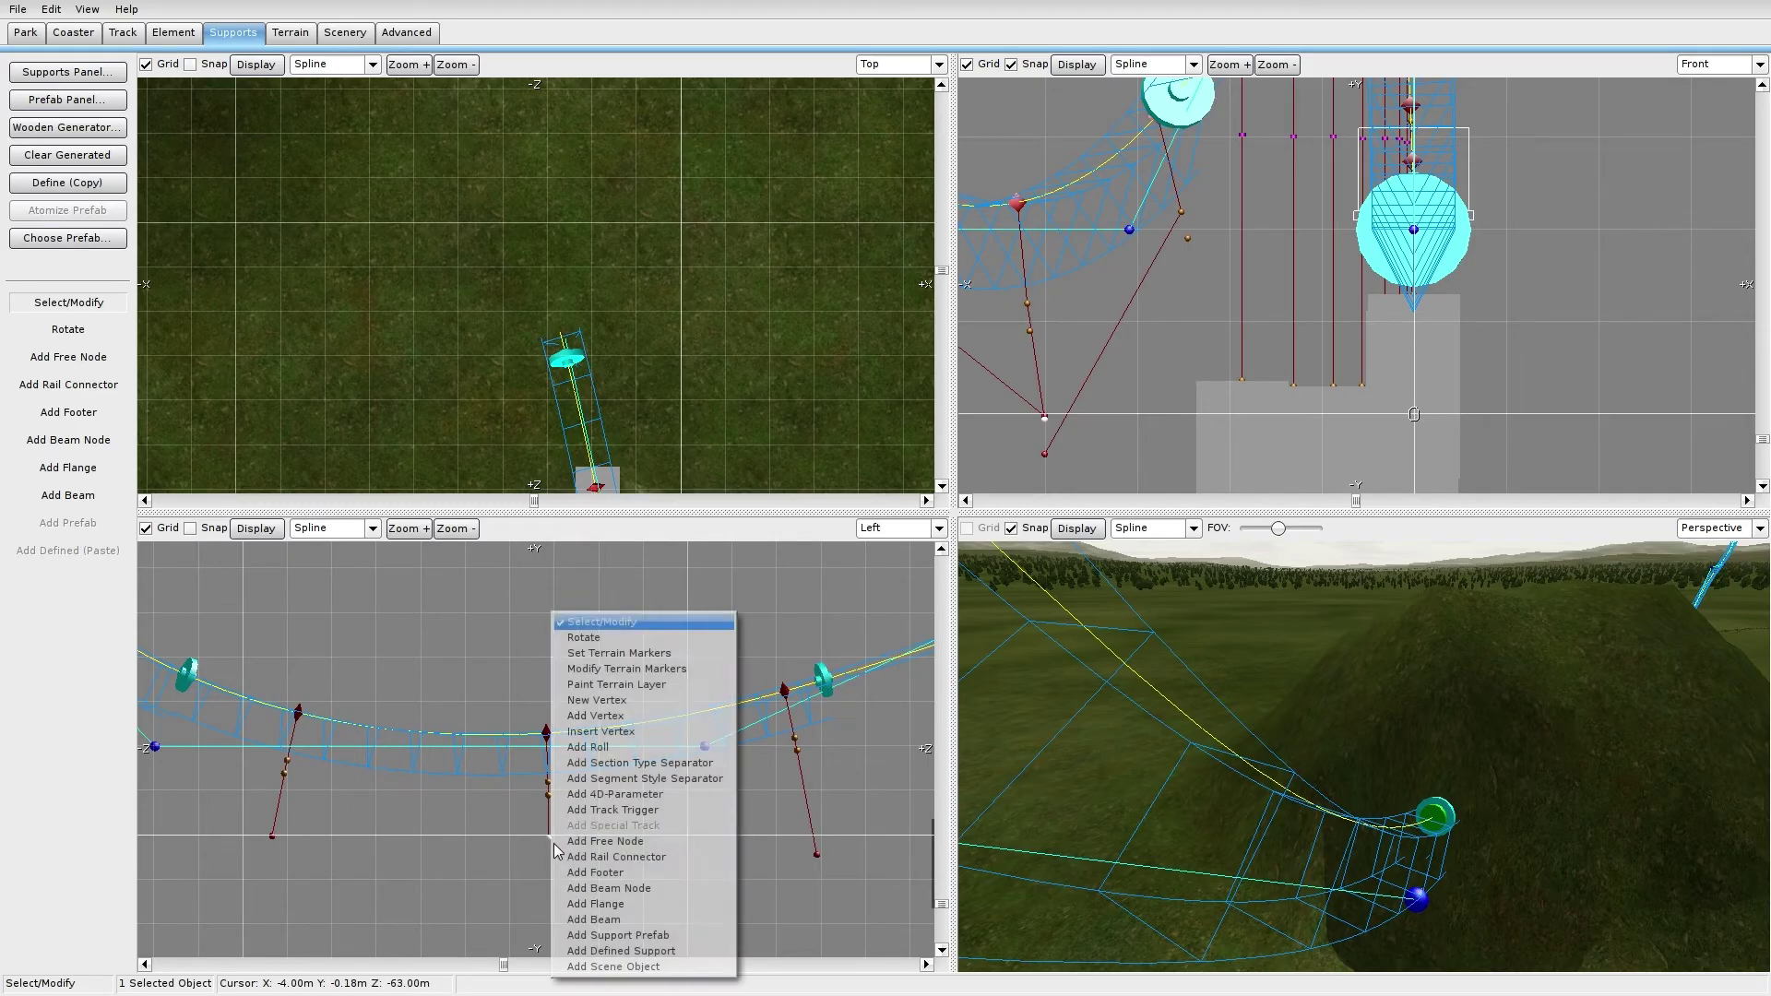
pyautogui.click(502, 844)
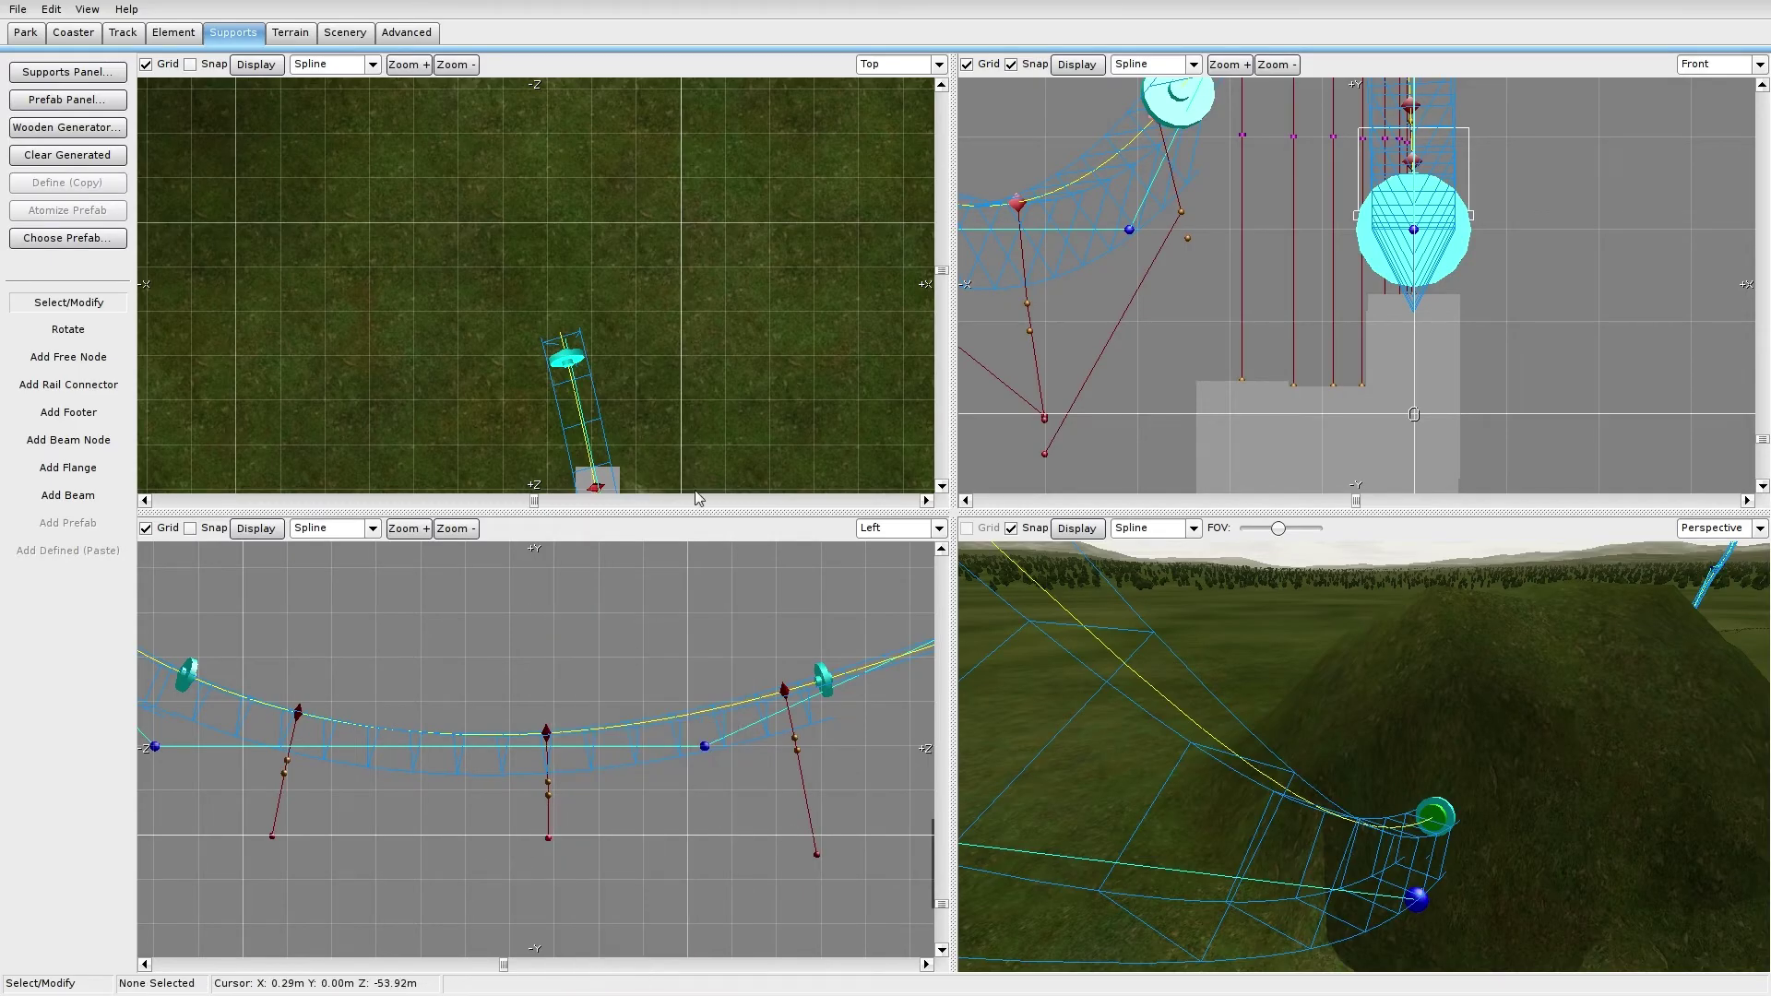
# Step: Move the three free nodes in the front view so each beam runs in line with its rail connector
pyautogui.moveTo(1085, 380); pyautogui.dragTo(1149, 352, button='right')
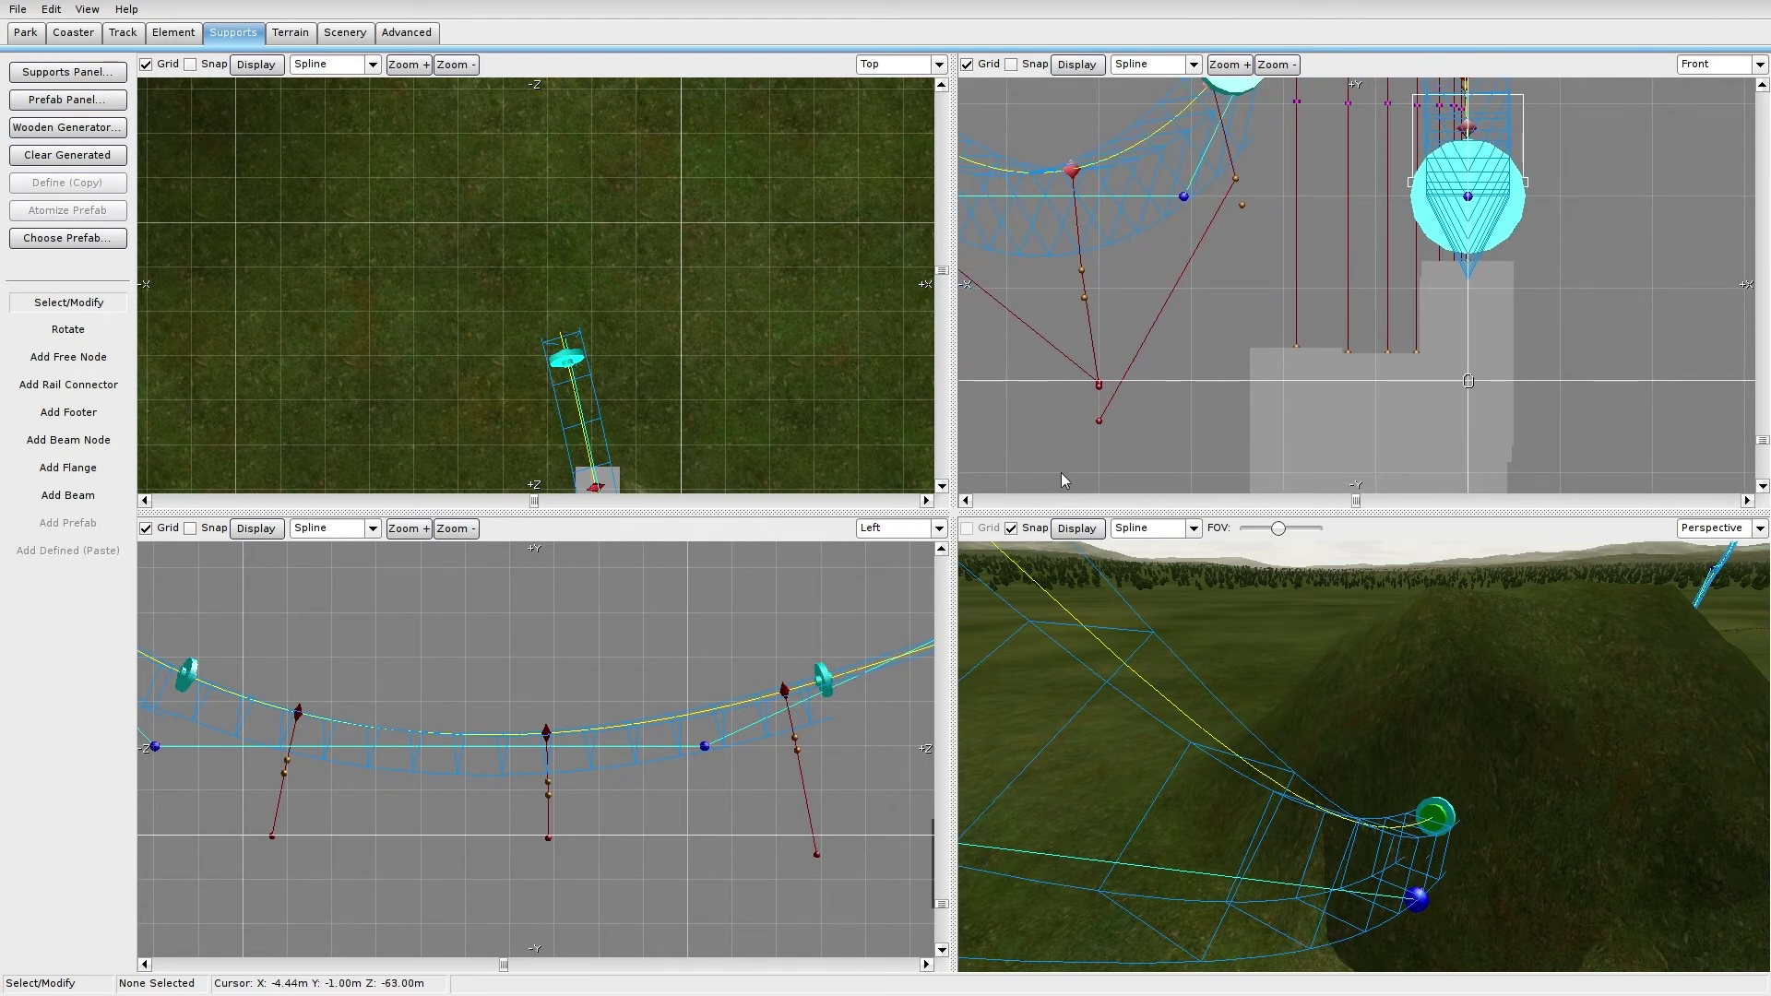
pyautogui.moveTo(1099, 422); pyautogui.dragTo(1287, 411)
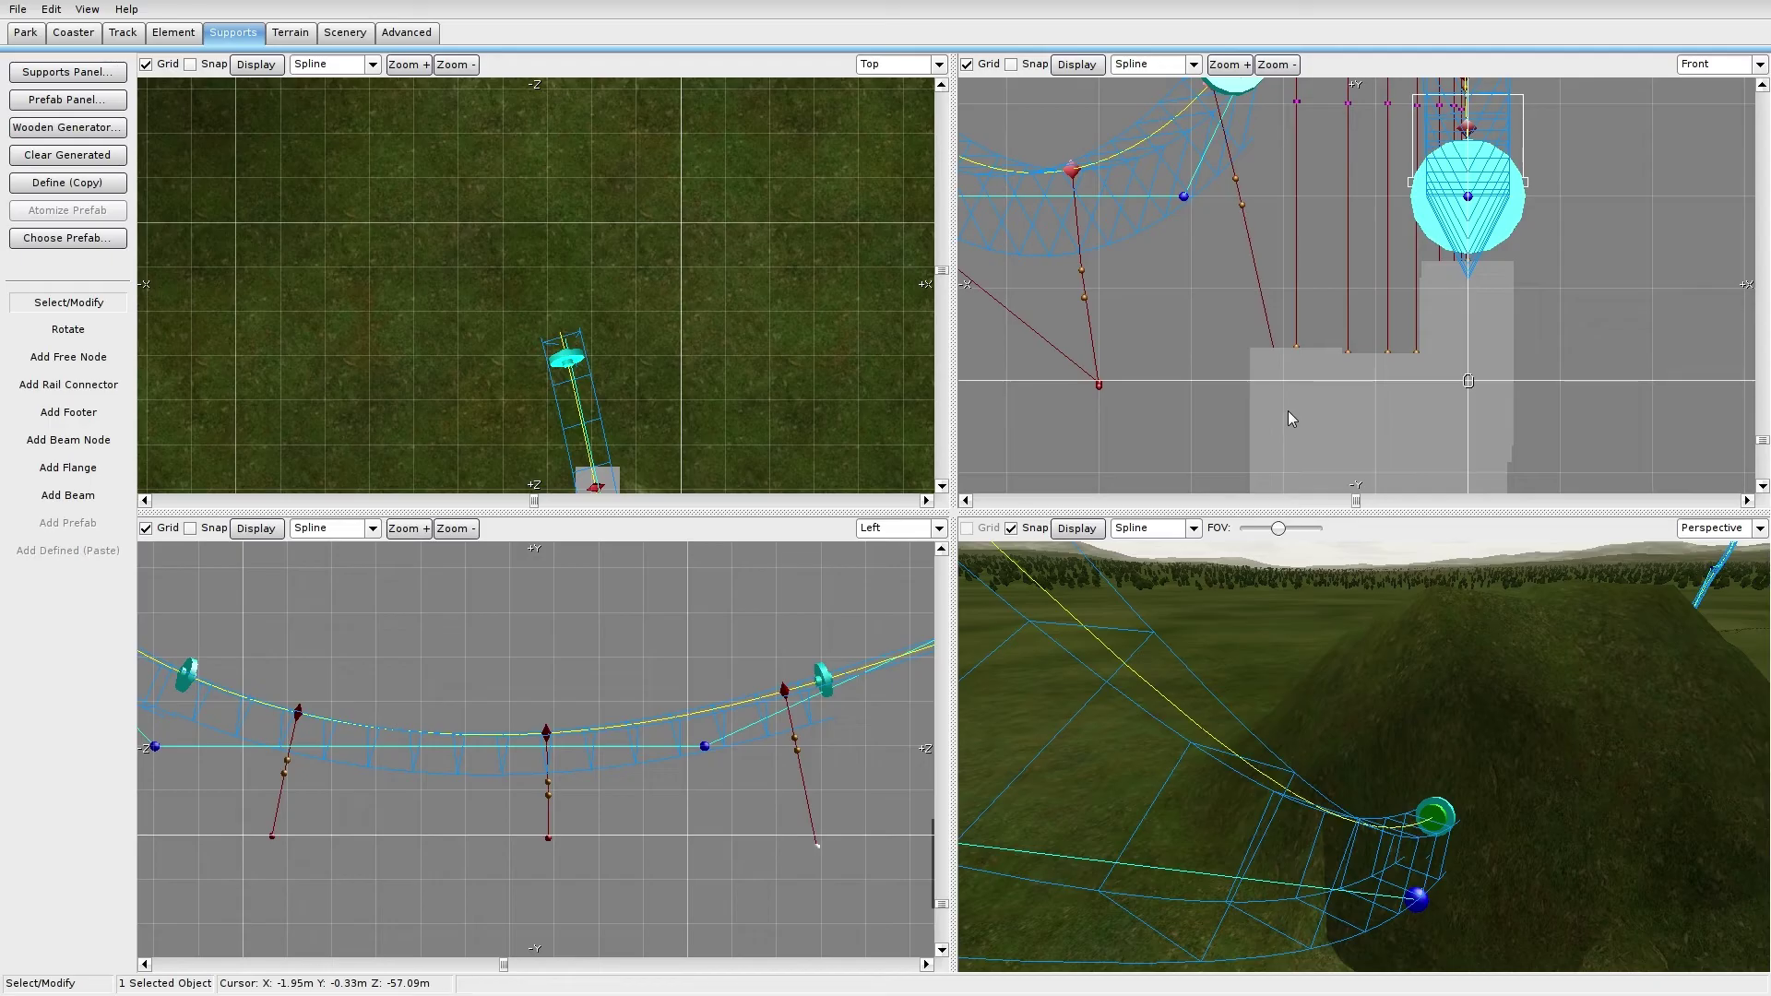
pyautogui.moveTo(1069, 394); pyautogui.dragTo(1171, 384, button='right')
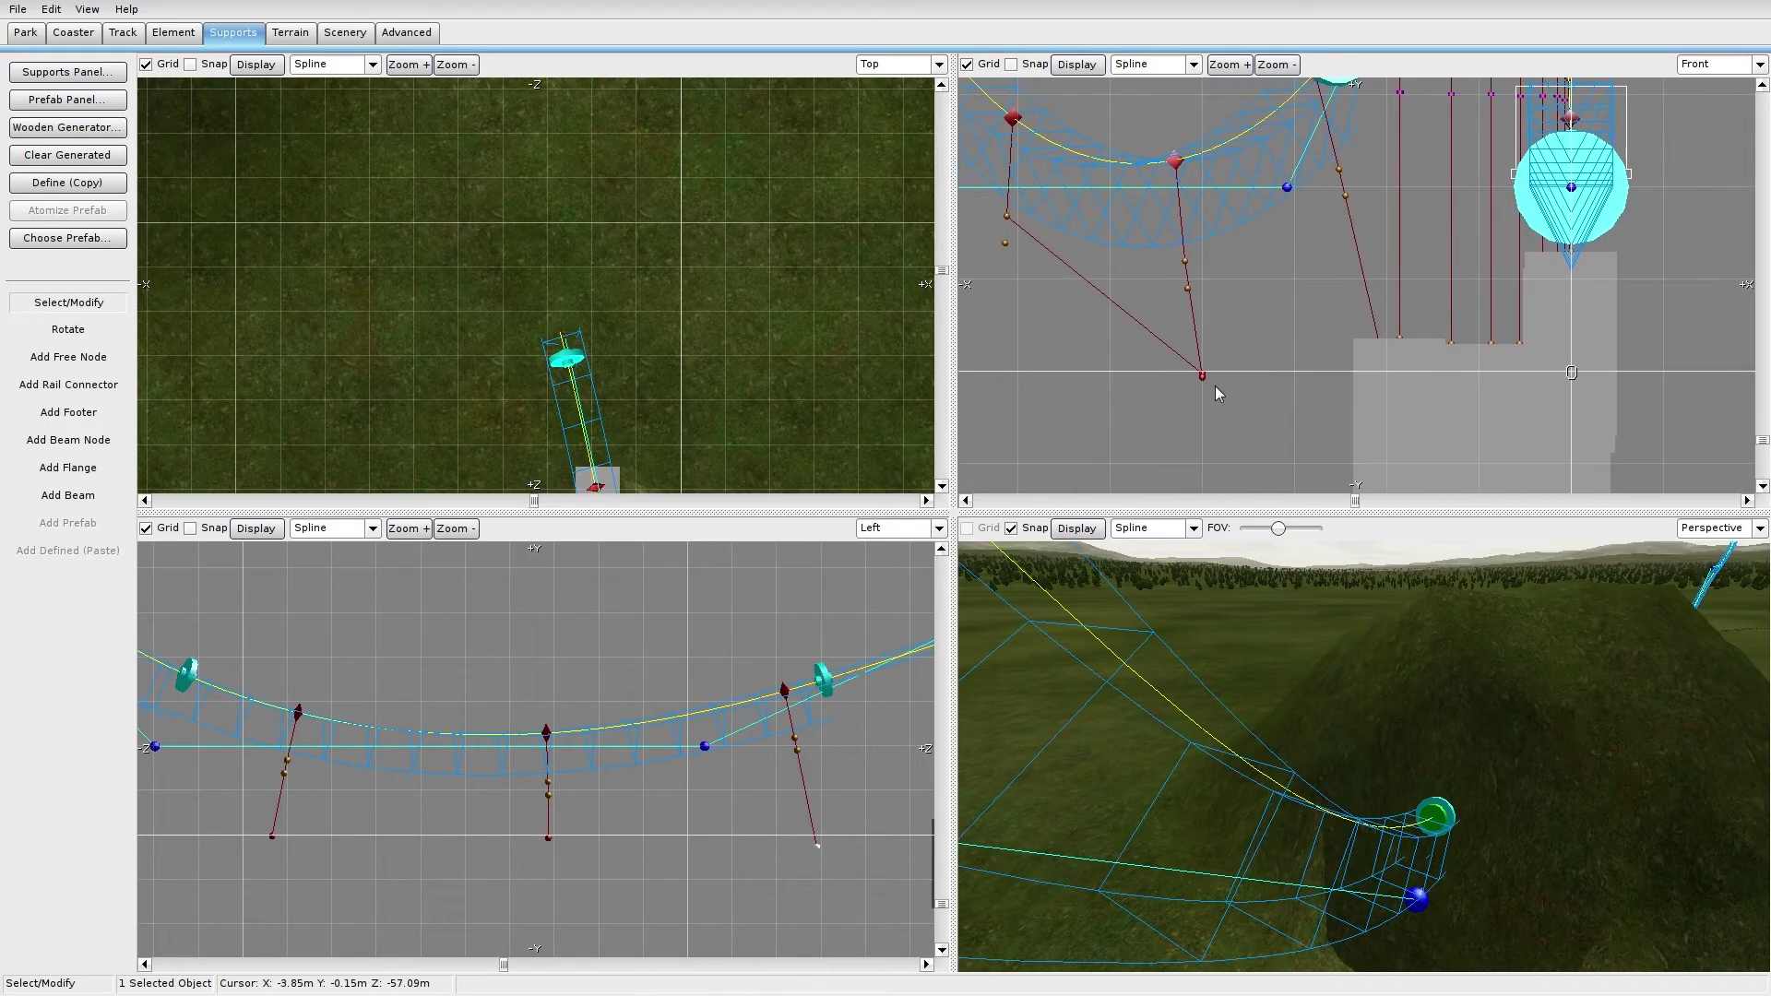
pyautogui.moveTo(1200, 374); pyautogui.dragTo(1195, 374)
pyautogui.moveTo(1198, 376); pyautogui.dragTo(999, 369)
pyautogui.click(1072, 361)
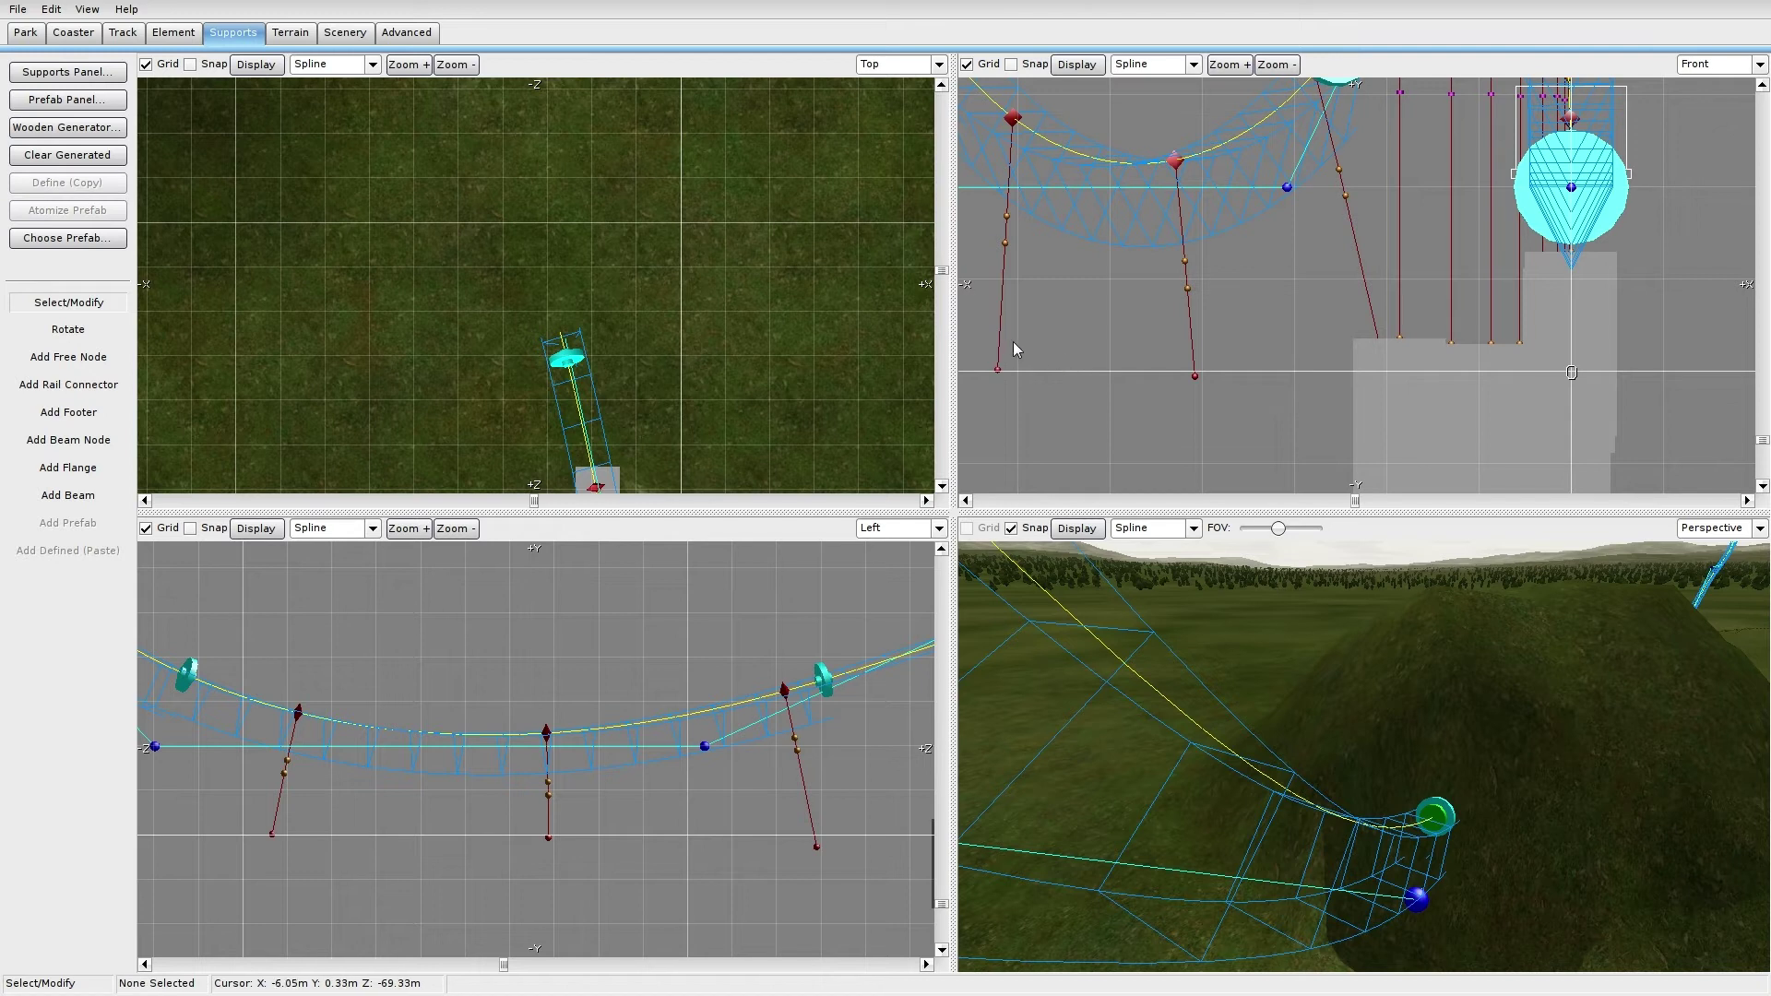
# Step: Examine the steep rising track and its end beyond the new supports in the front, side and top views
pyautogui.moveTo(1049, 325); pyautogui.dragTo(1191, 385, button='right')
pyautogui.scroll(-3, 1197, 330)
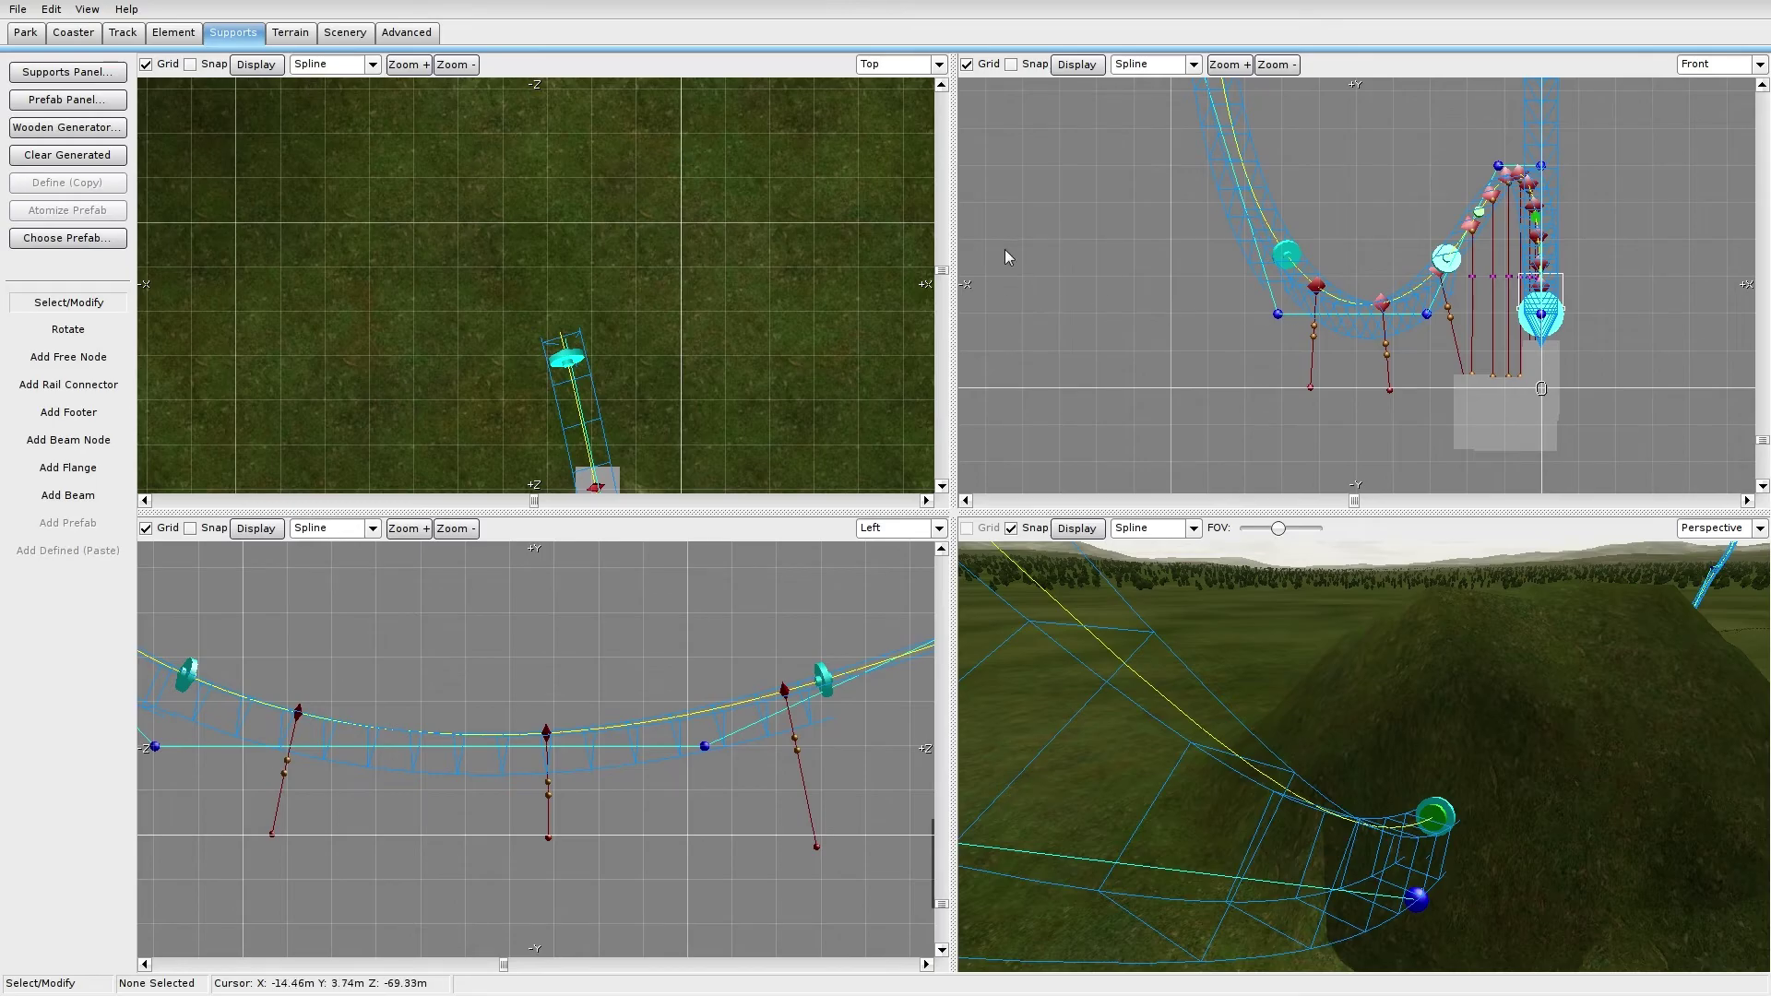
pyautogui.moveTo(423, 649); pyautogui.dragTo(762, 717, button='right')
pyautogui.scroll(-6, 678, 705)
pyautogui.moveTo(576, 655); pyautogui.dragTo(722, 722, button='right')
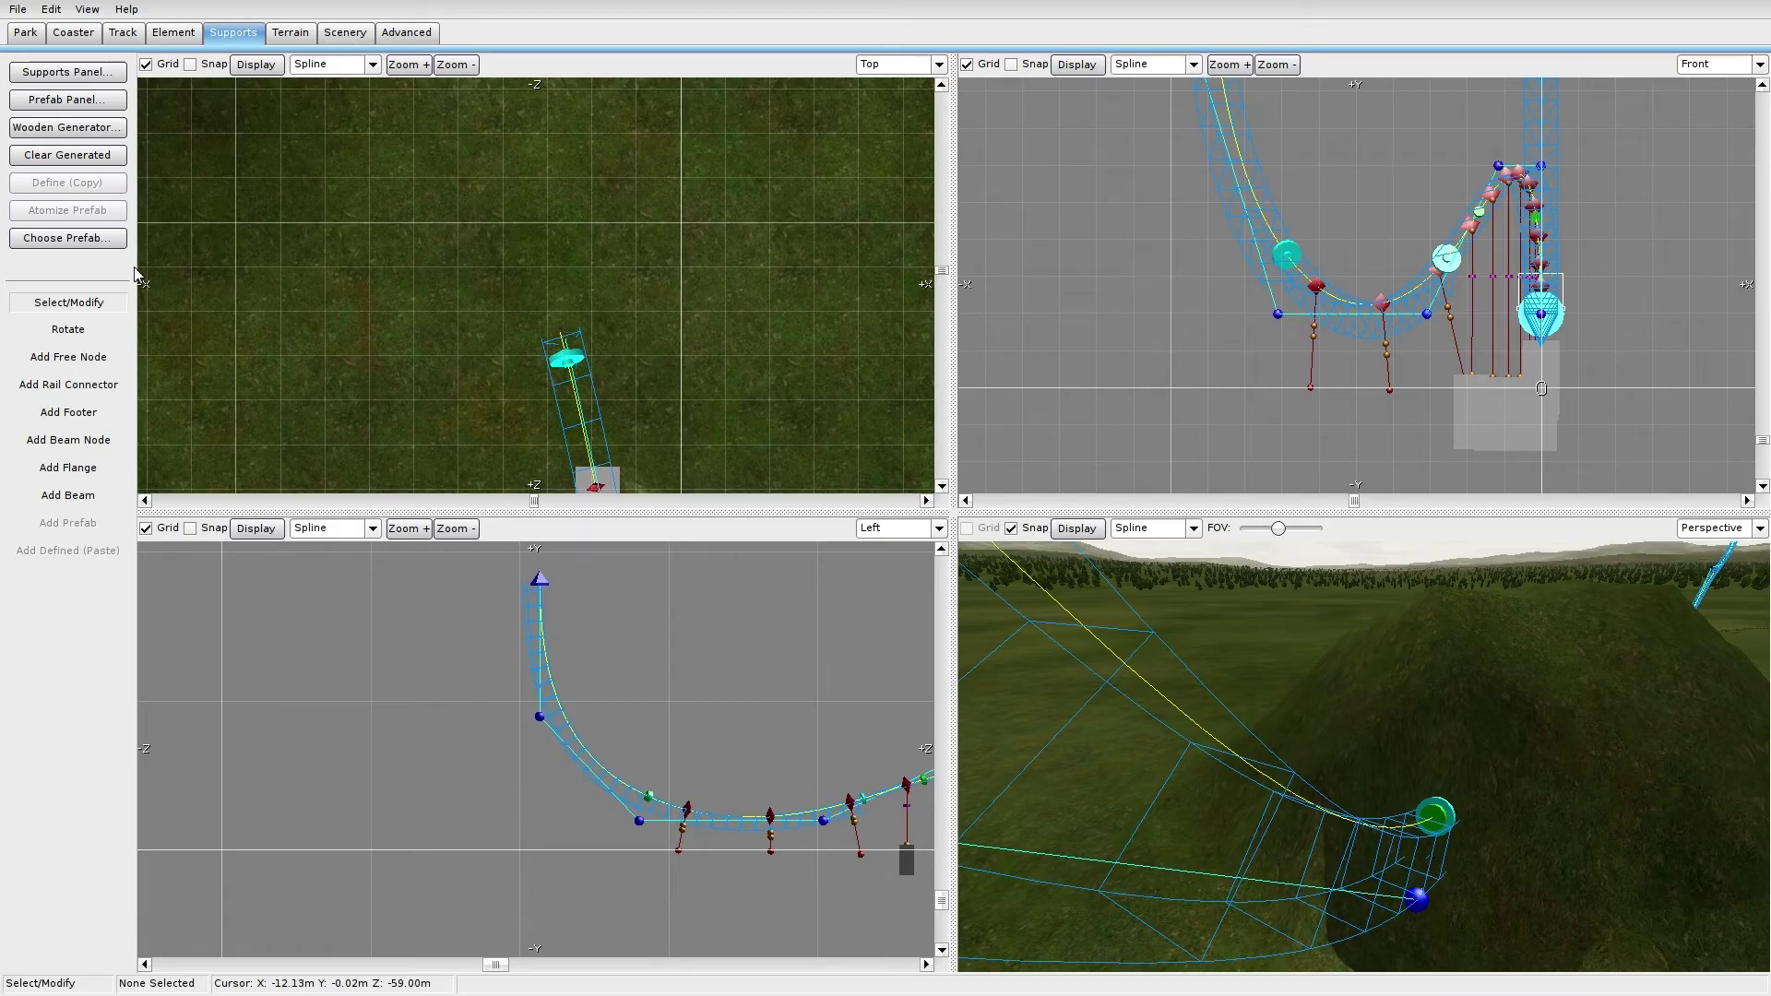
pyautogui.moveTo(597, 344); pyautogui.dragTo(608, 276, button='right')
pyautogui.scroll(-3, 609, 277)
pyautogui.moveTo(581, 129); pyautogui.dragTo(524, 259, button='right')
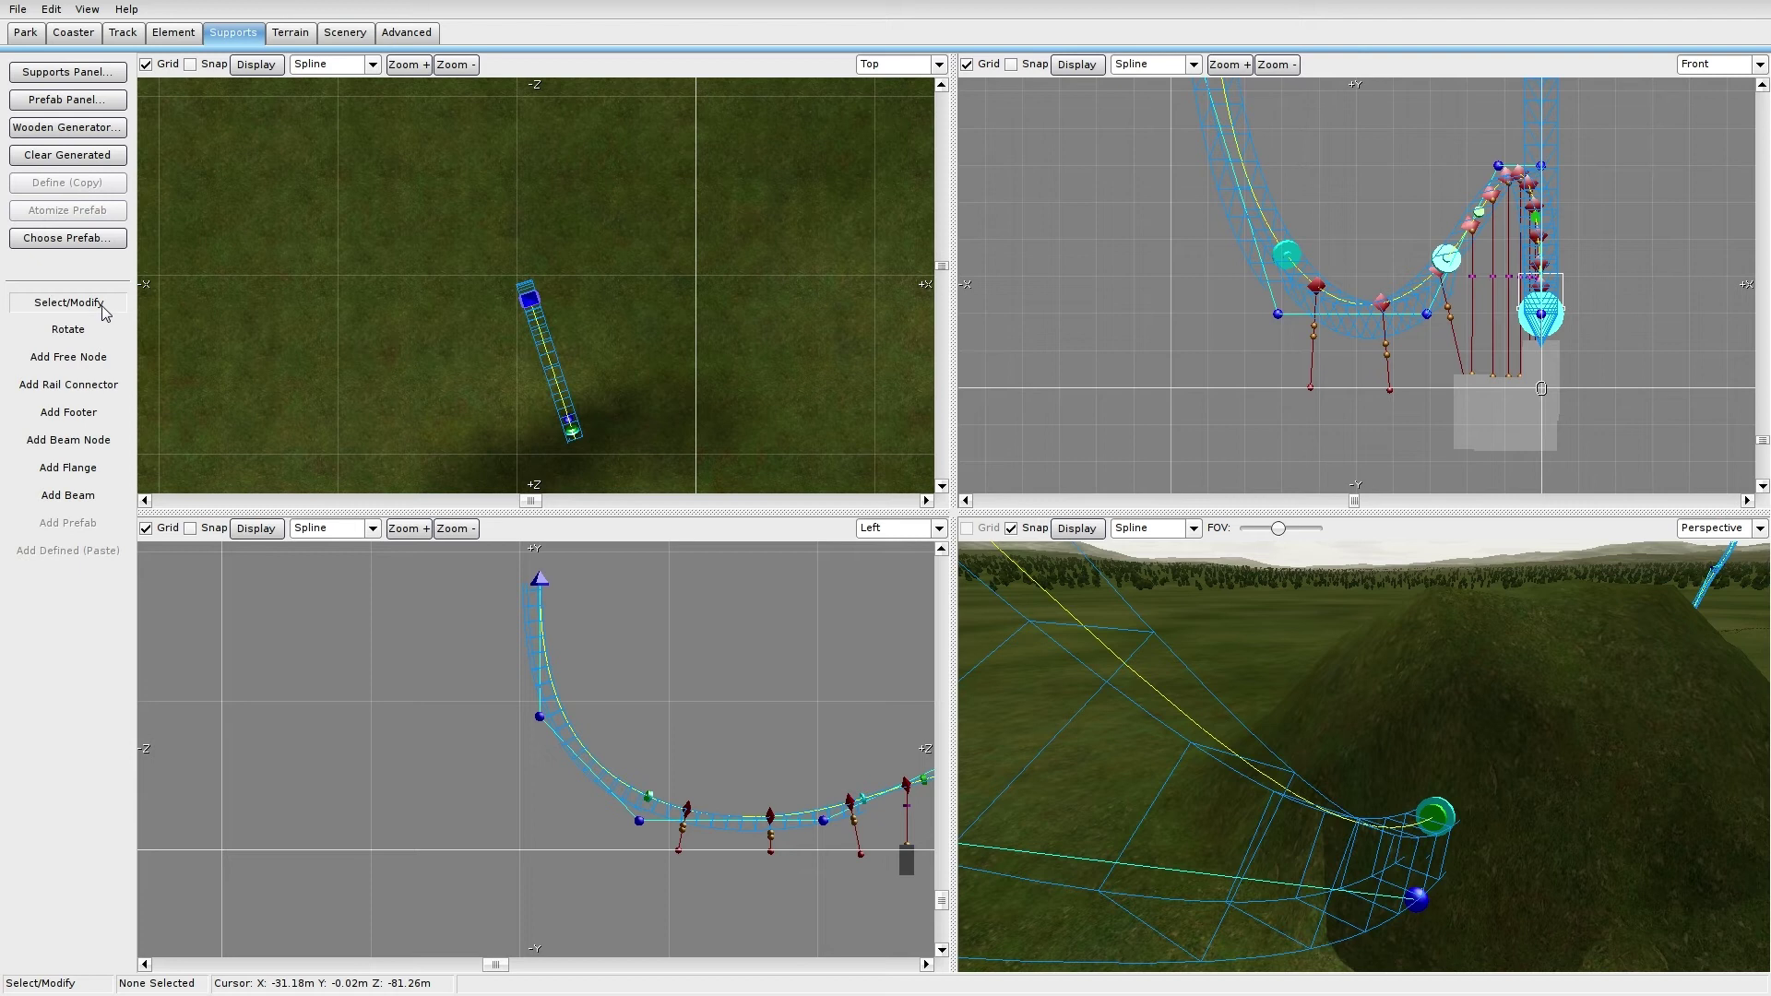
# Step: Turn on snapping in the top, front and side views
pyautogui.click(190, 65)
pyautogui.click(1011, 65)
pyautogui.click(190, 529)
# Step: Place a footer on the grass in the top view, to one side of the vertical track's end
pyautogui.scroll(2, 627, 337)
pyautogui.moveTo(635, 286); pyautogui.dragTo(622, 295, button='right')
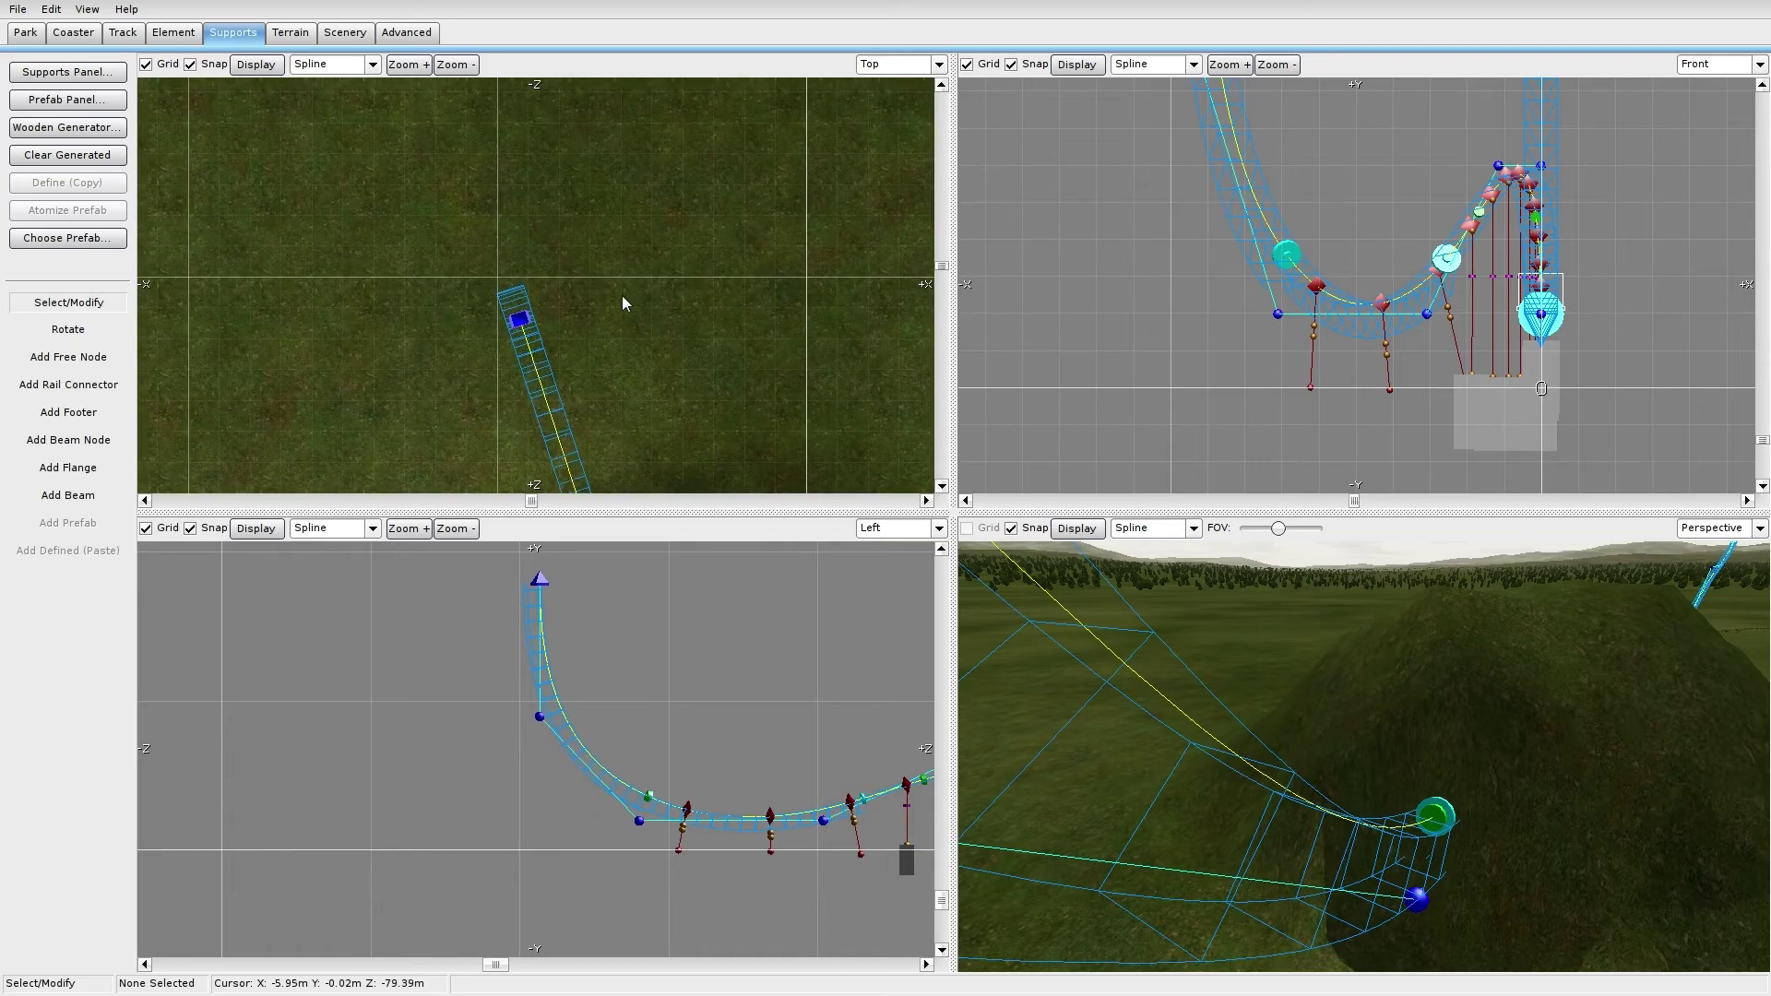
pyautogui.click(173, 33)
pyautogui.click(290, 32)
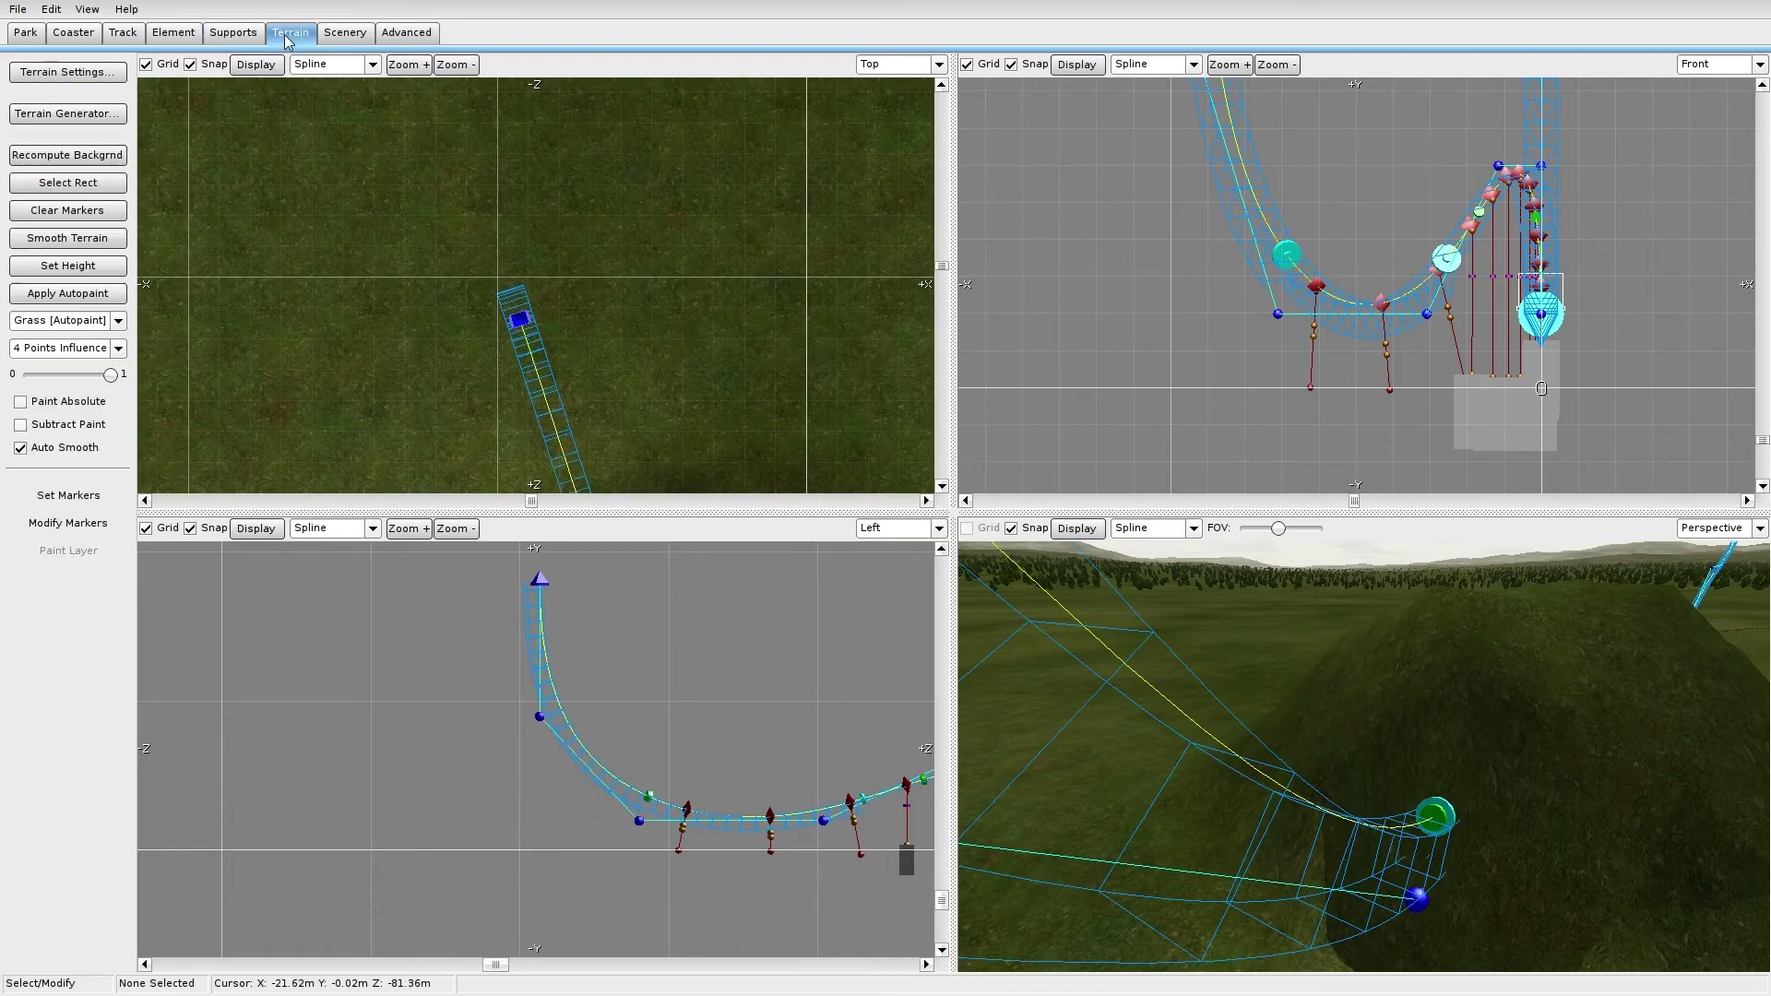
pyautogui.click(123, 32)
pyautogui.click(235, 33)
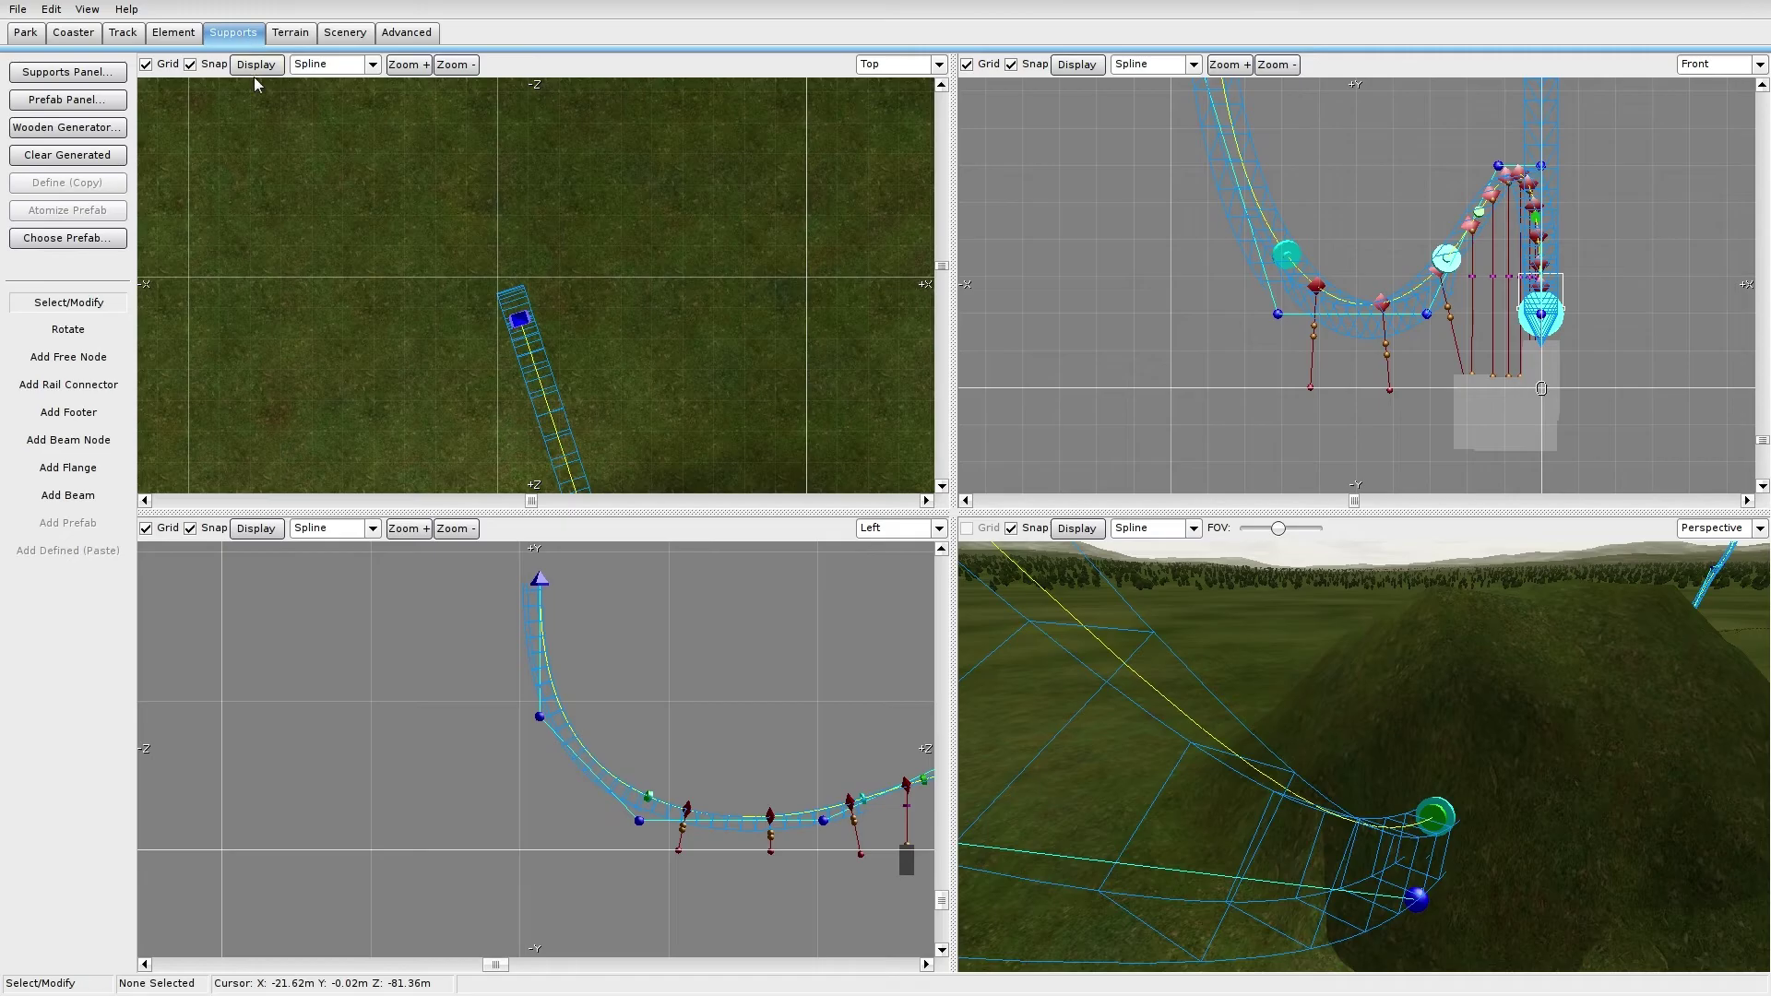
pyautogui.click(68, 413)
pyautogui.click(362, 245)
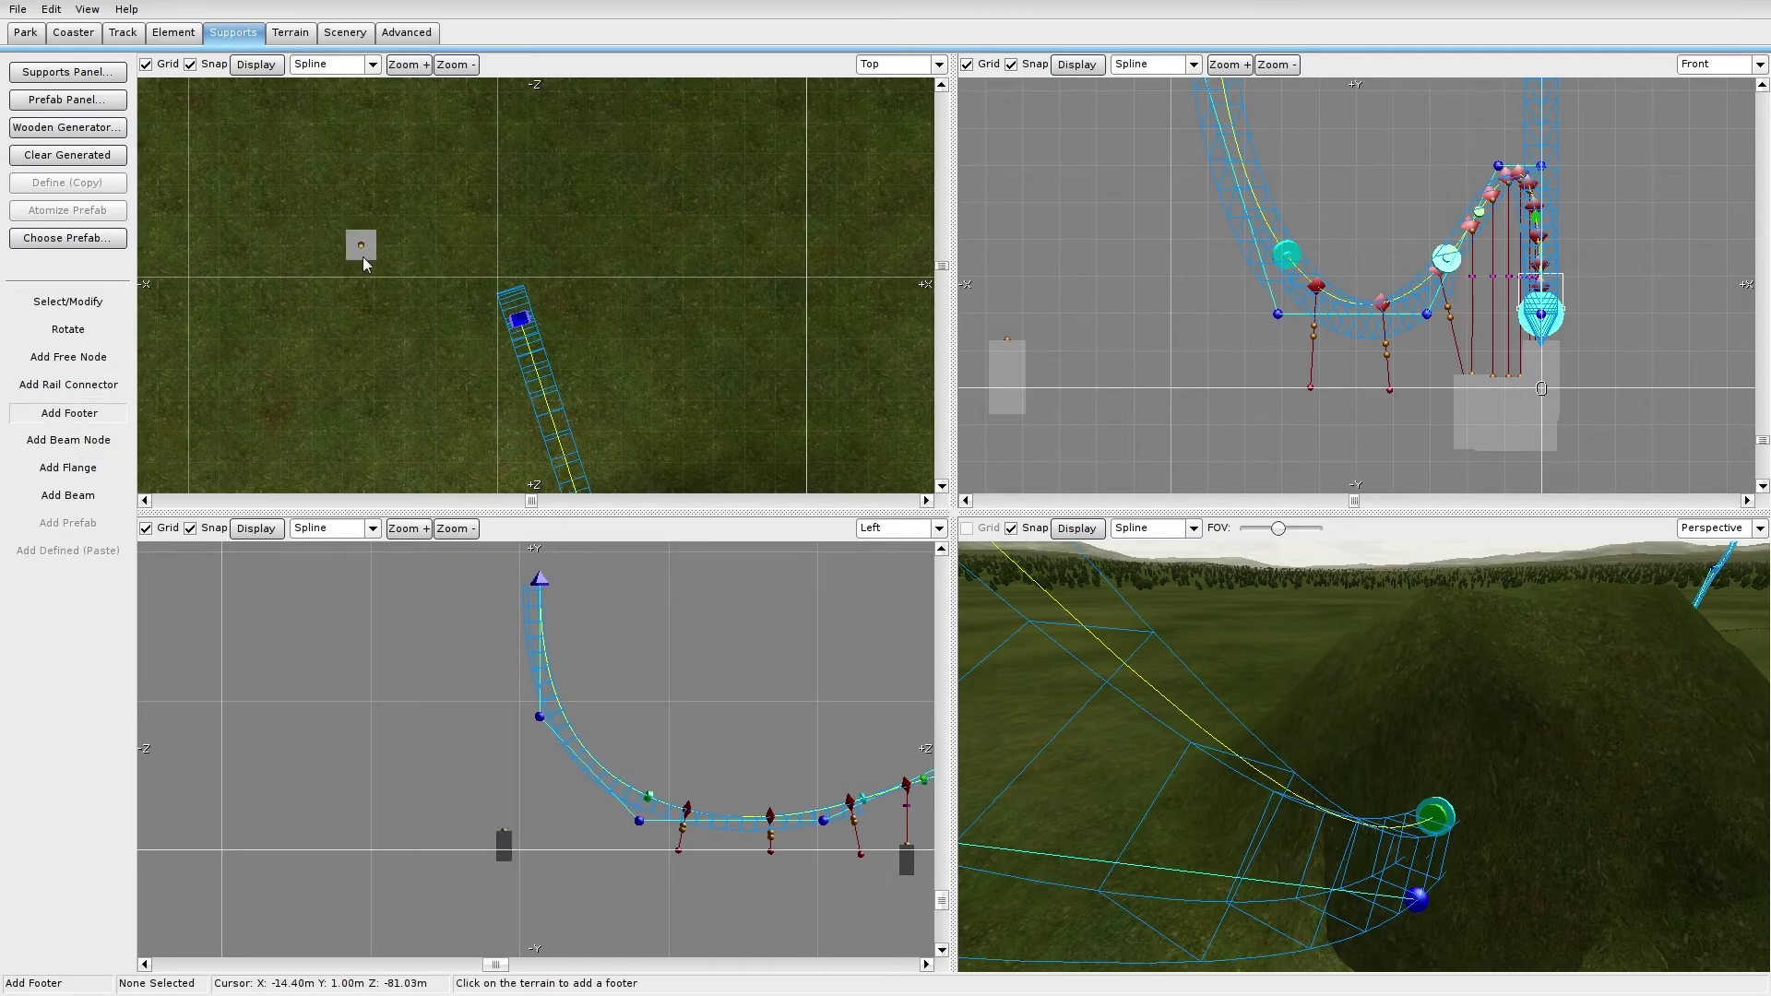
# Step: Move the footer closer to the vertical track's end and place a second footer on the opposite side in the top view
pyautogui.click(68, 302)
pyautogui.click(369, 247)
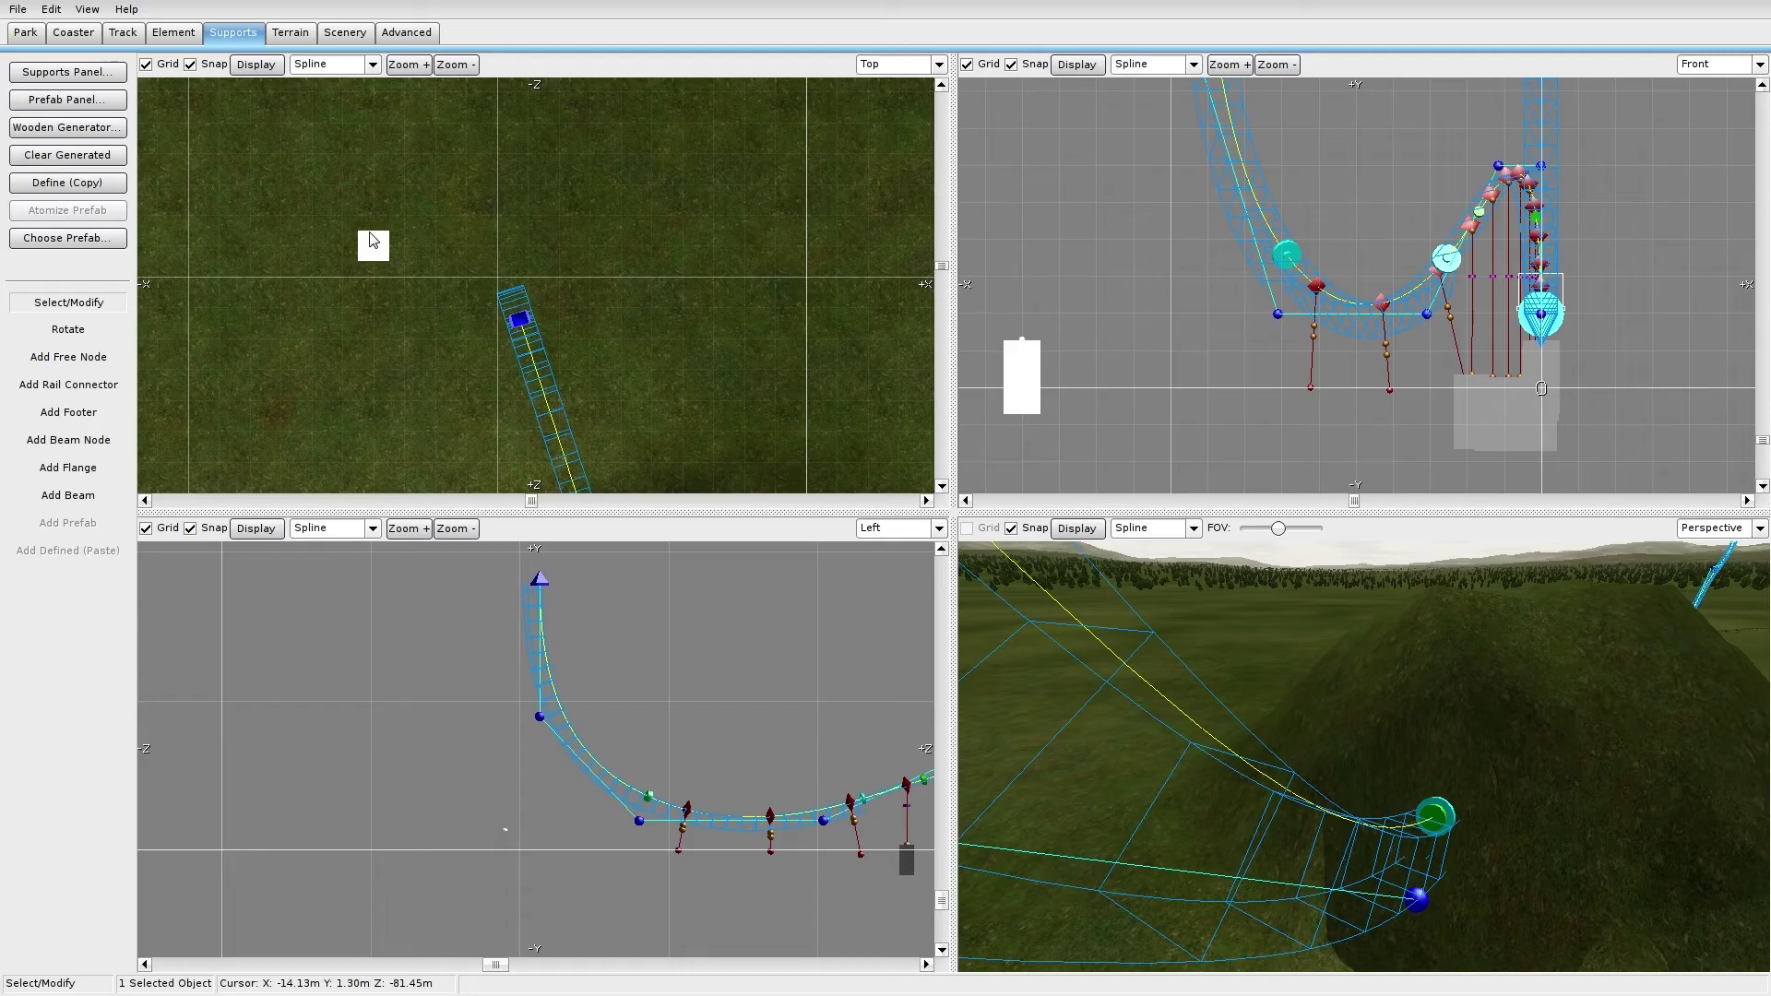
pyautogui.moveTo(371, 240); pyautogui.dragTo(388, 293)
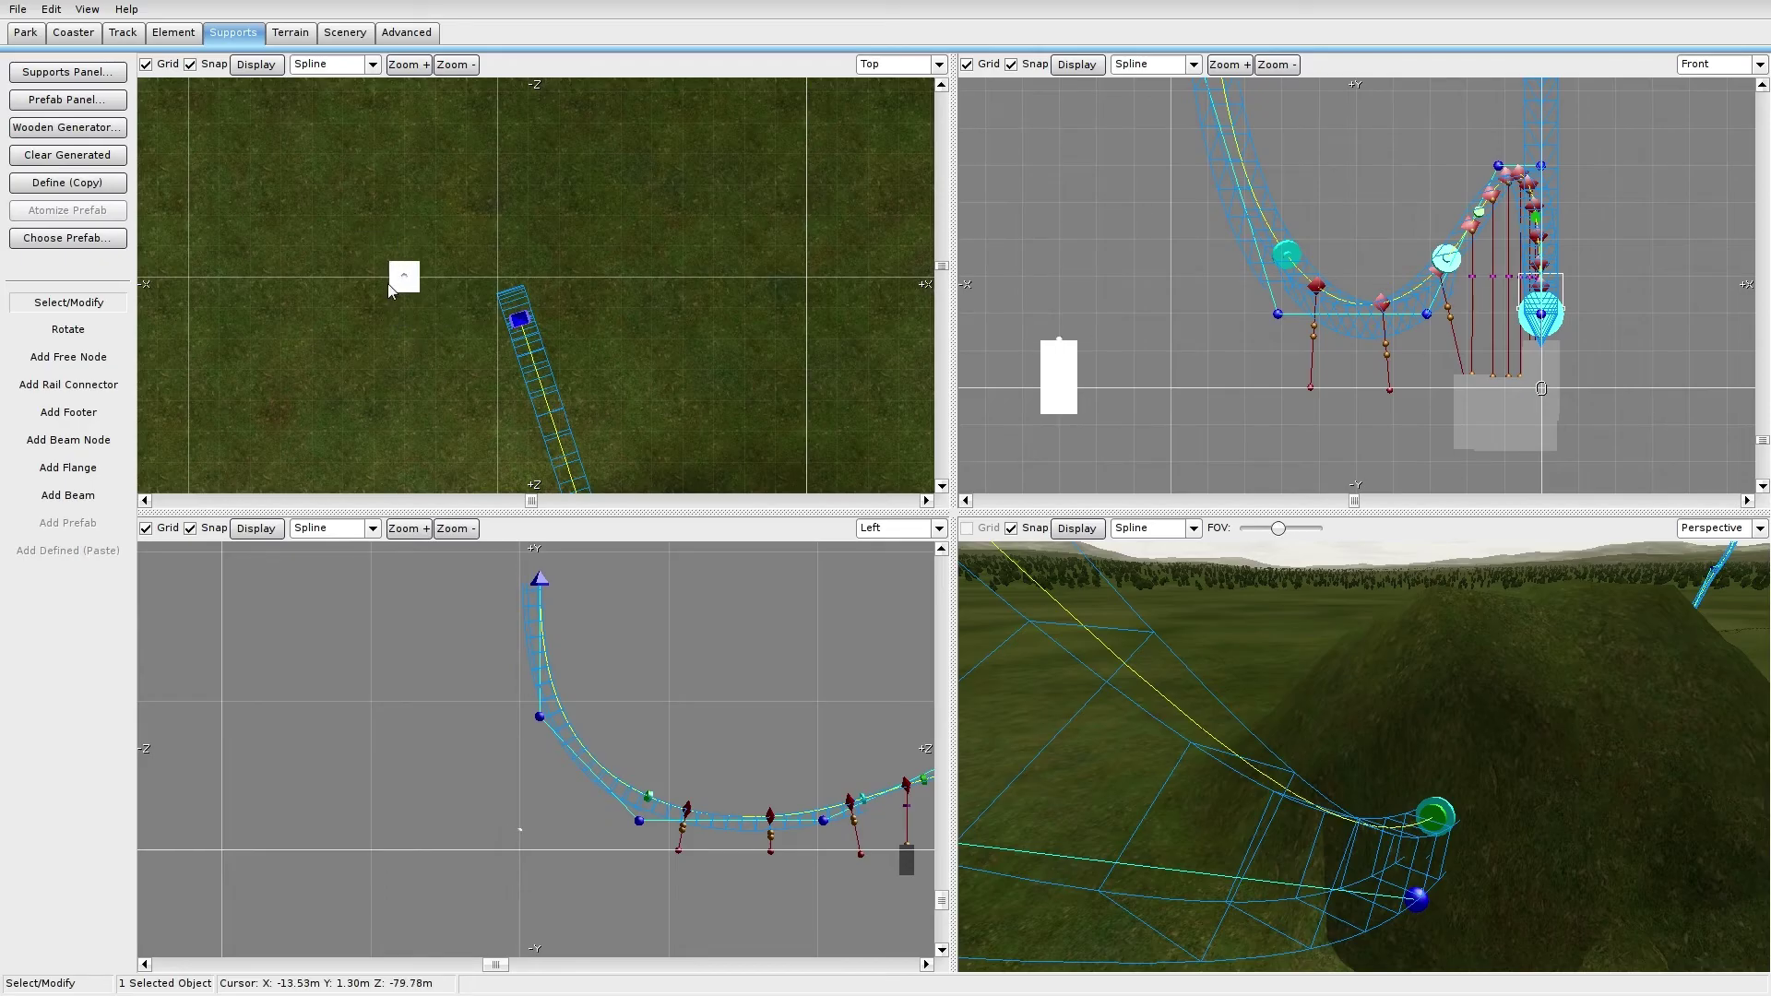
pyautogui.click(87, 413)
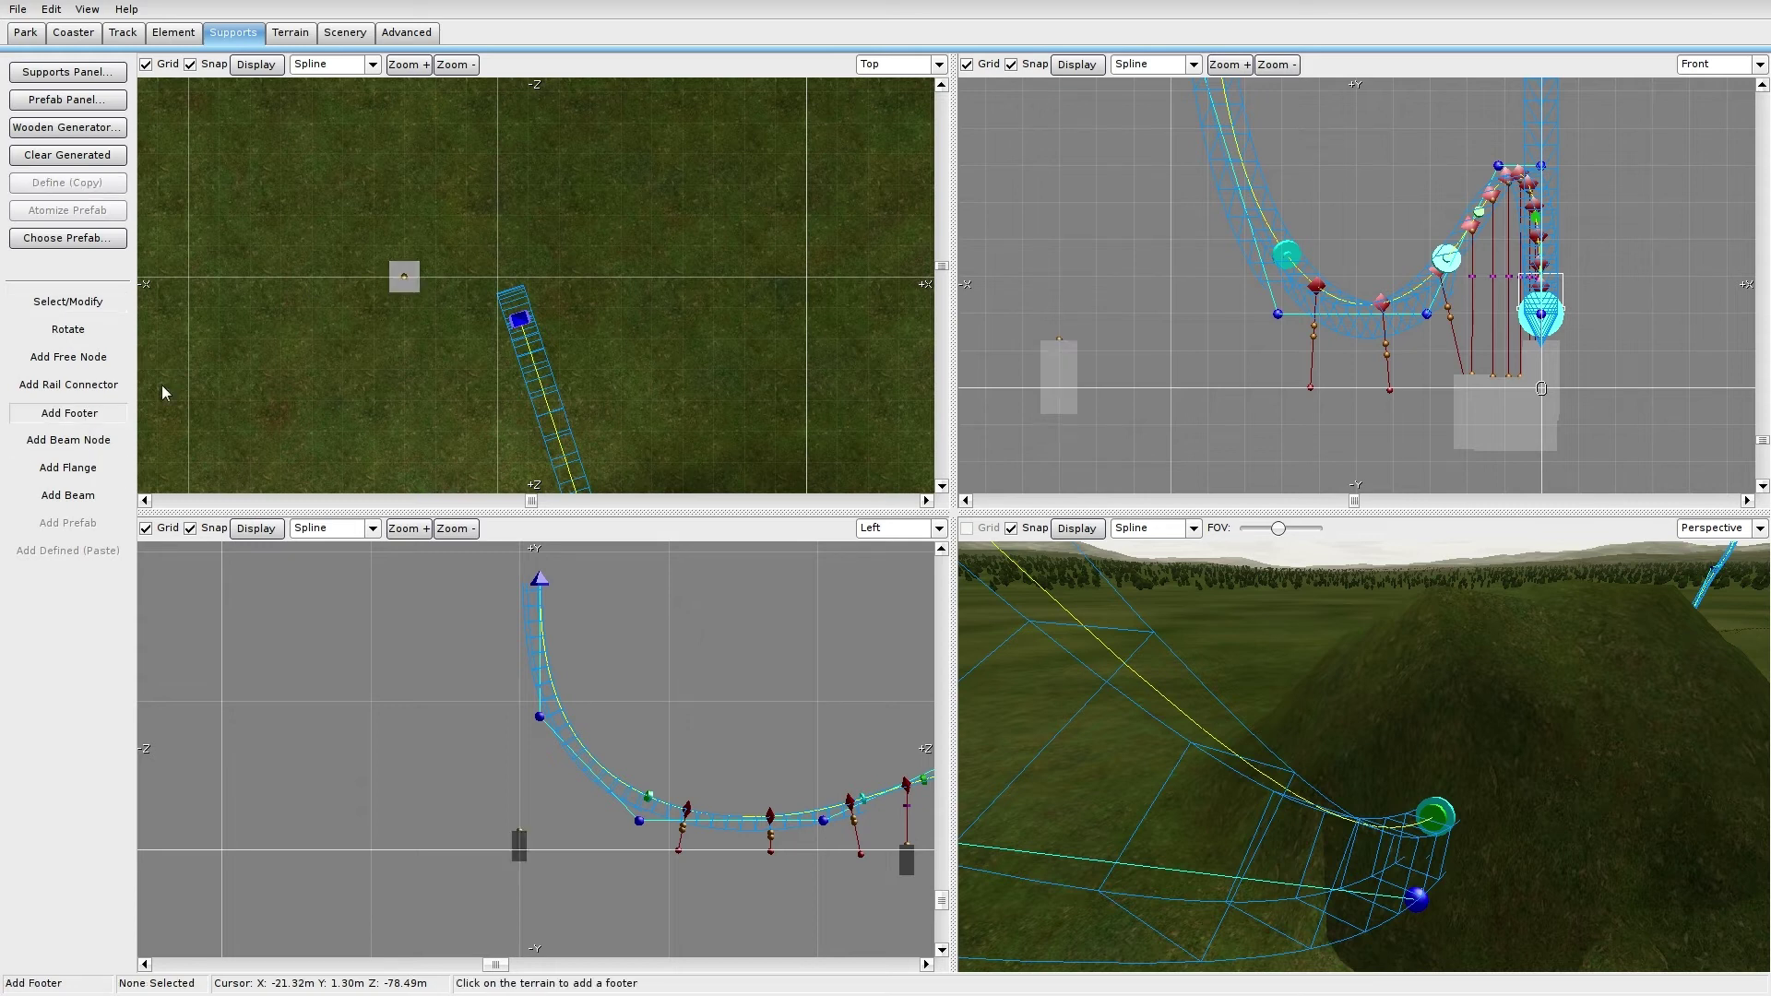
pyautogui.click(588, 213)
# Step: Try spacing the two footers farther apart, each one grid step away from the track's end
pyautogui.click(69, 303)
pyautogui.moveTo(404, 277); pyautogui.dragTo(375, 280)
pyautogui.moveTo(587, 211); pyautogui.dragTo(621, 212)
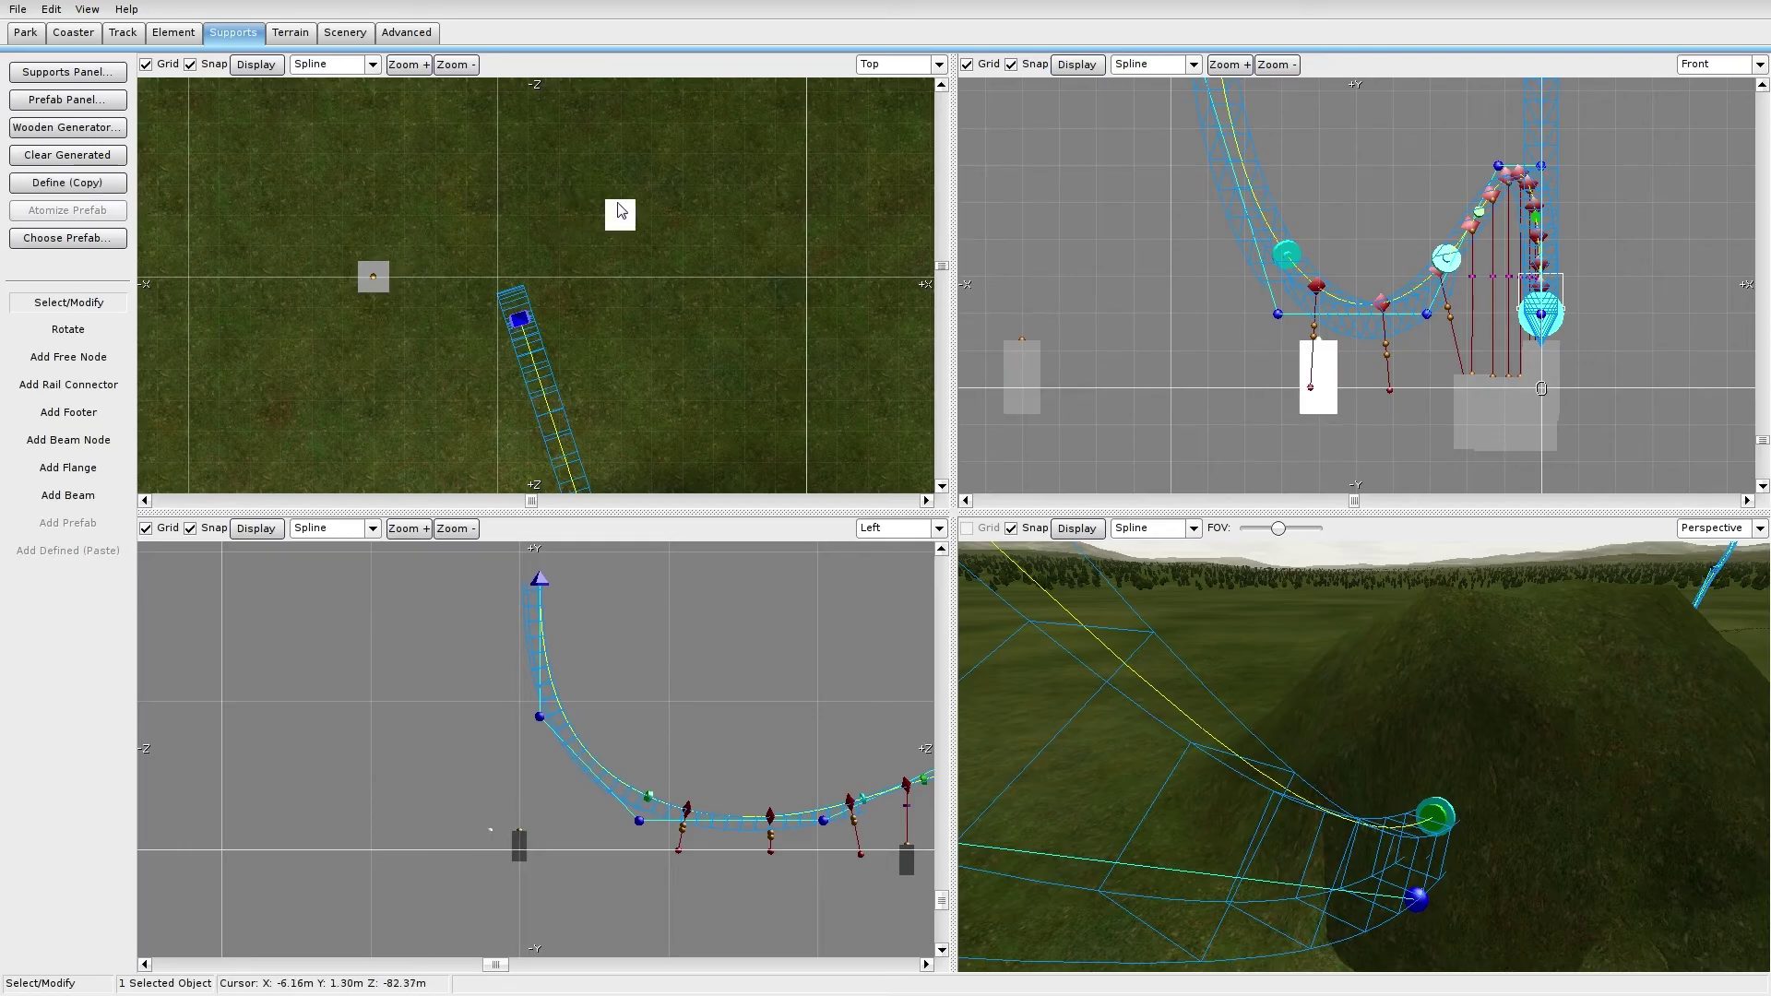
pyautogui.moveTo(372, 277); pyautogui.dragTo(404, 276)
pyautogui.moveTo(615, 205); pyautogui.dragTo(584, 203)
pyautogui.click(530, 182)
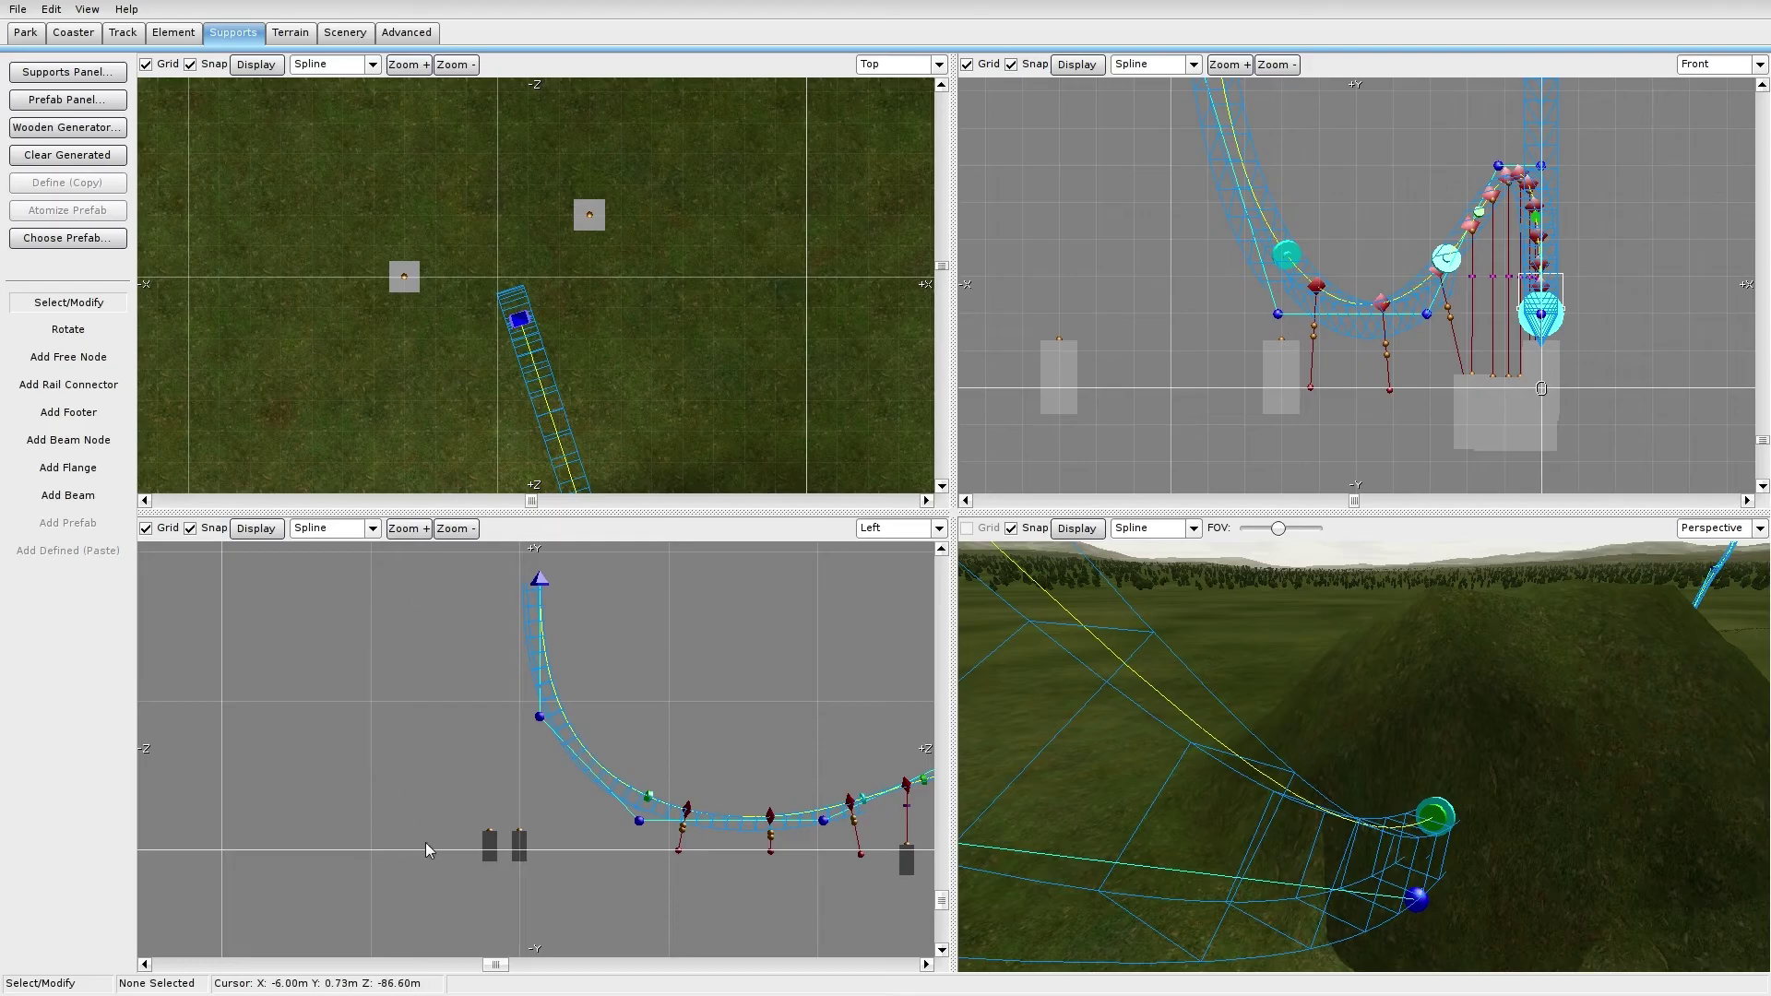
# Step: Add two free nodes at a height of 10 m in the side view and connect each to its footer with a beam
pyautogui.scroll(3, 450, 812)
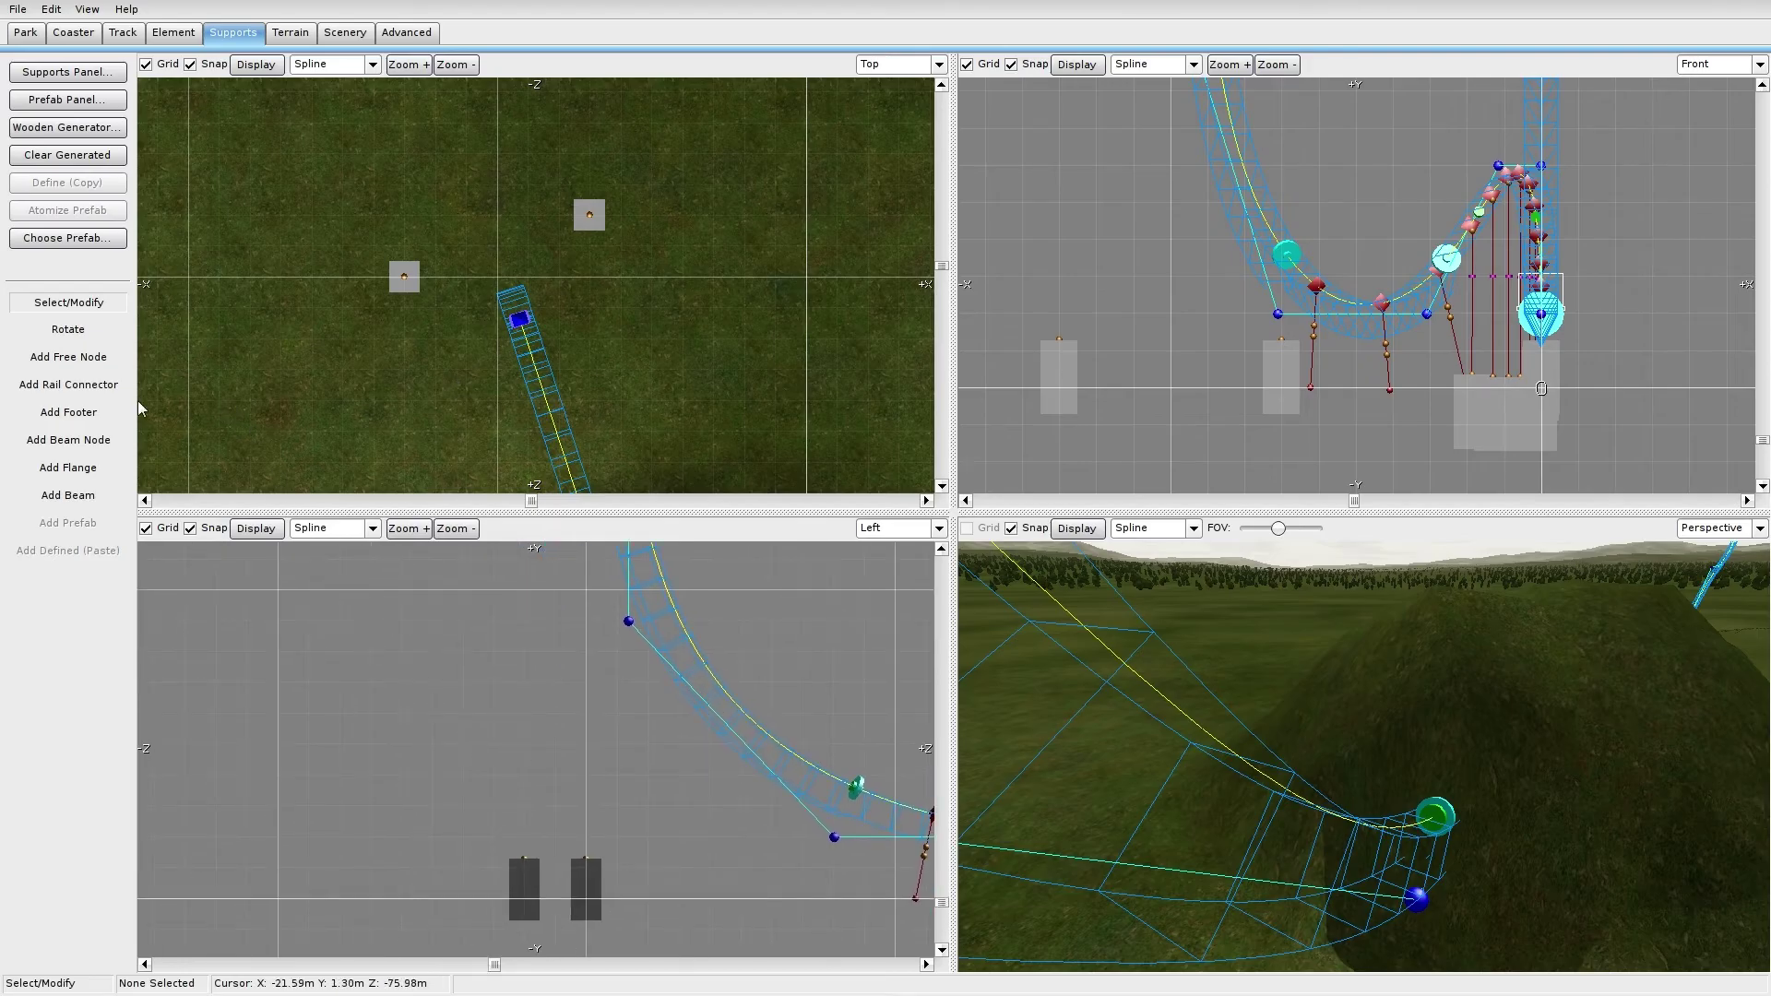
pyautogui.click(68, 358)
pyautogui.click(499, 601)
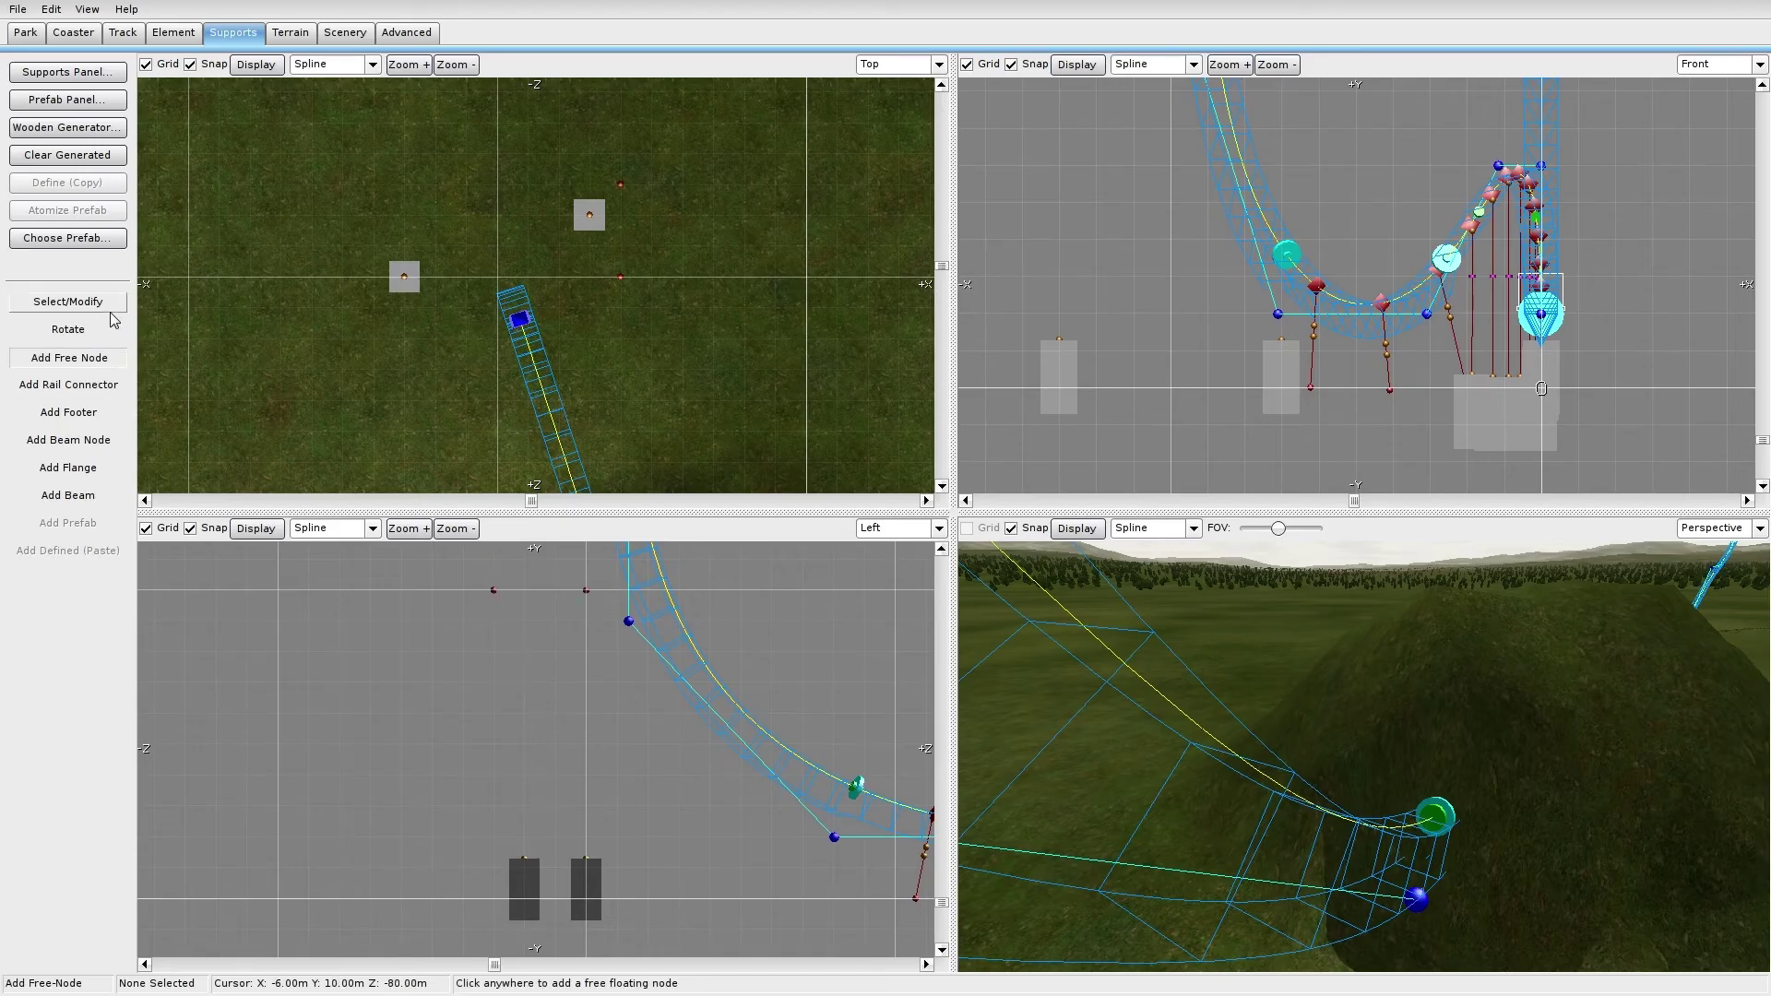
pyautogui.click(70, 440)
pyautogui.click(68, 495)
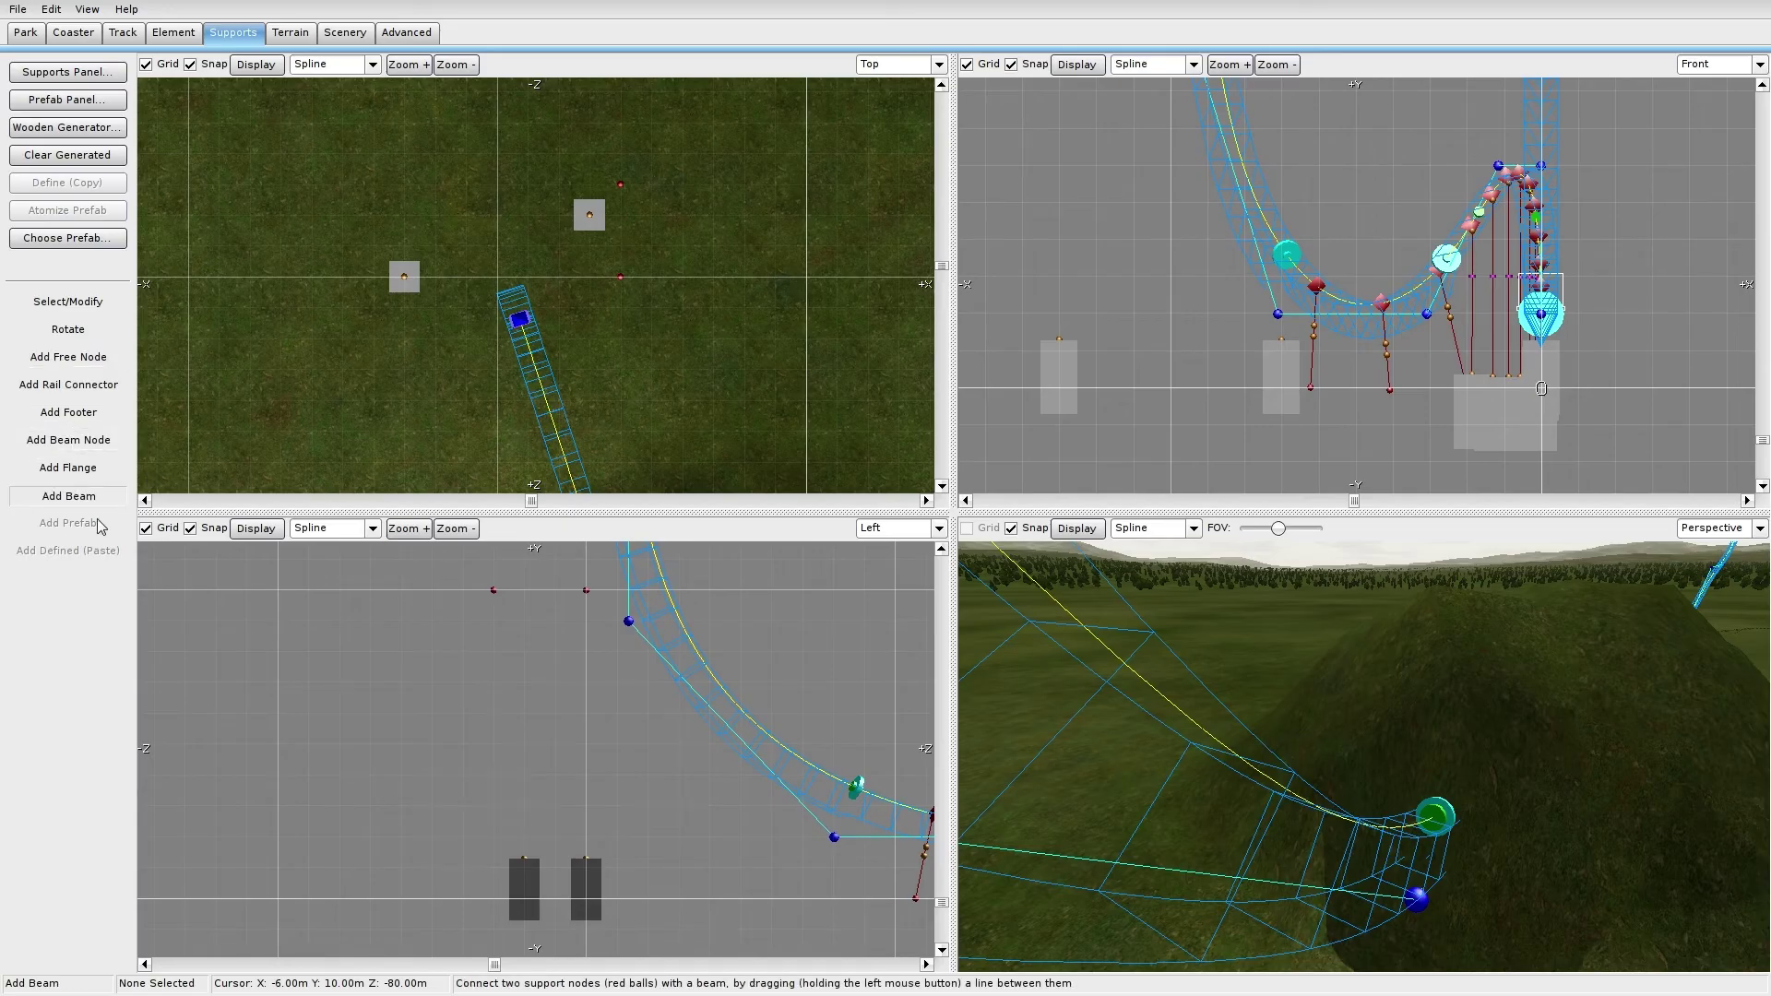
pyautogui.moveTo(495, 595); pyautogui.dragTo(524, 856)
# Step: Align the two free nodes directly above their footers so both beams stand vertical
pyautogui.click(68, 301)
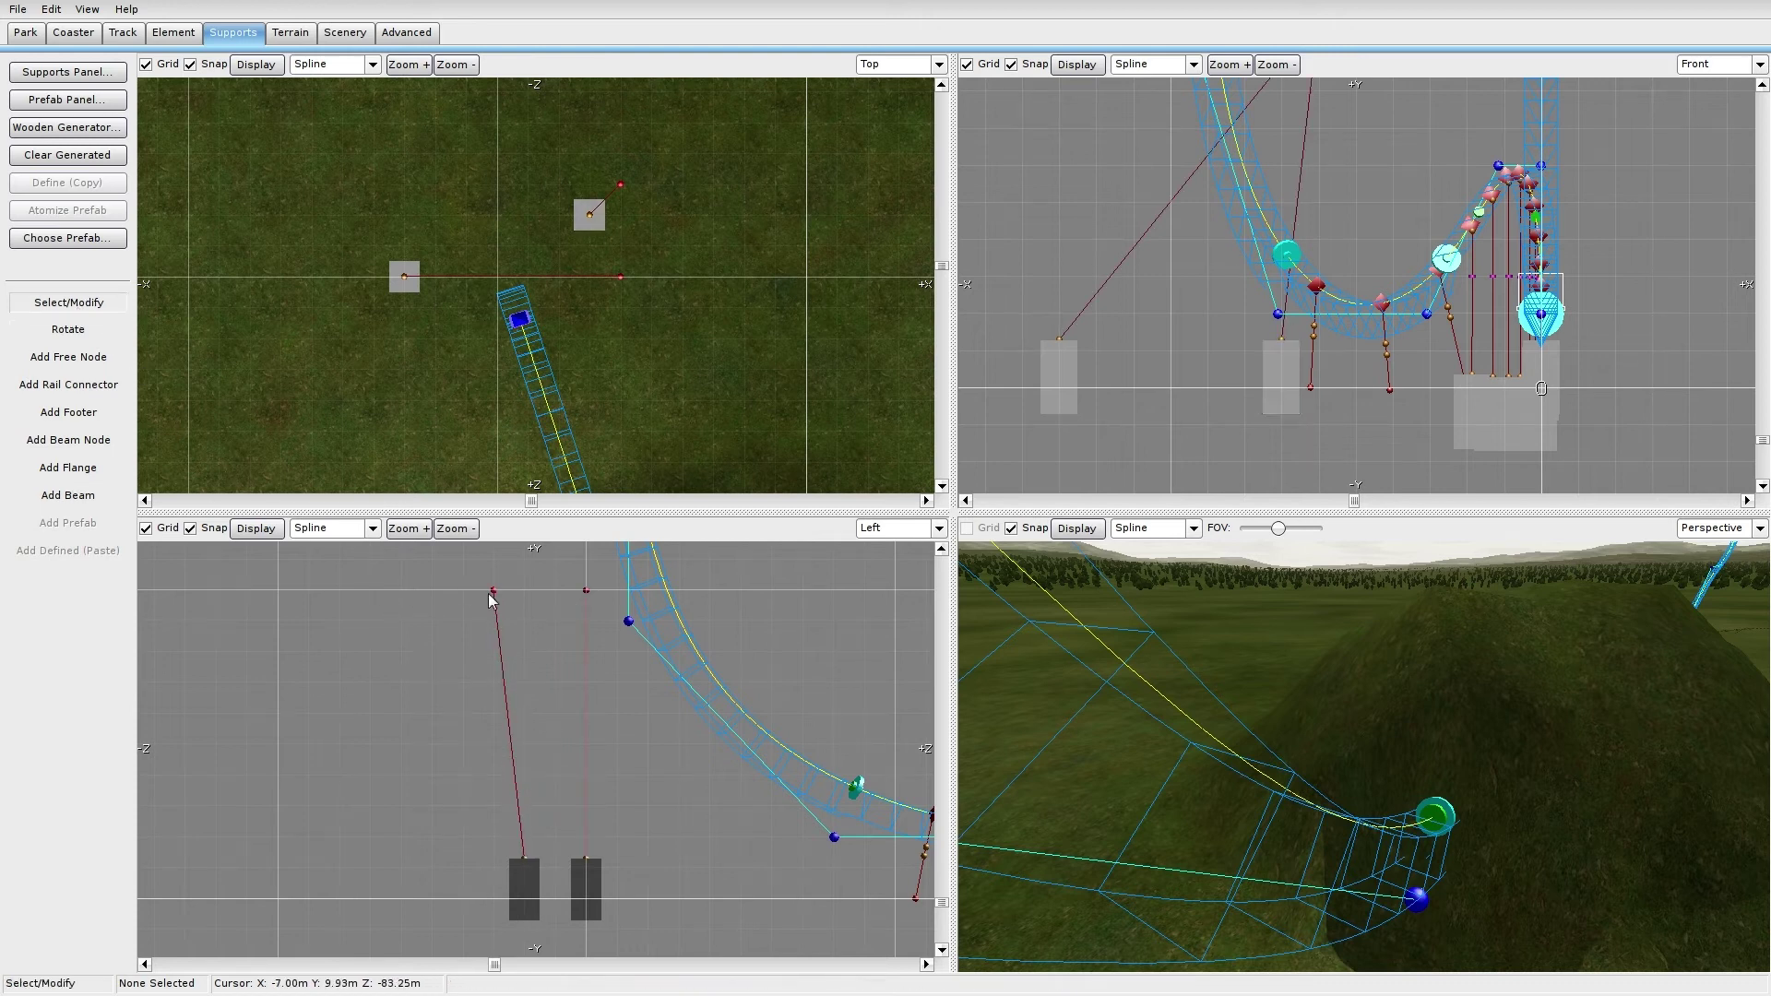
pyautogui.moveTo(495, 591); pyautogui.dragTo(525, 592)
pyautogui.click(635, 260)
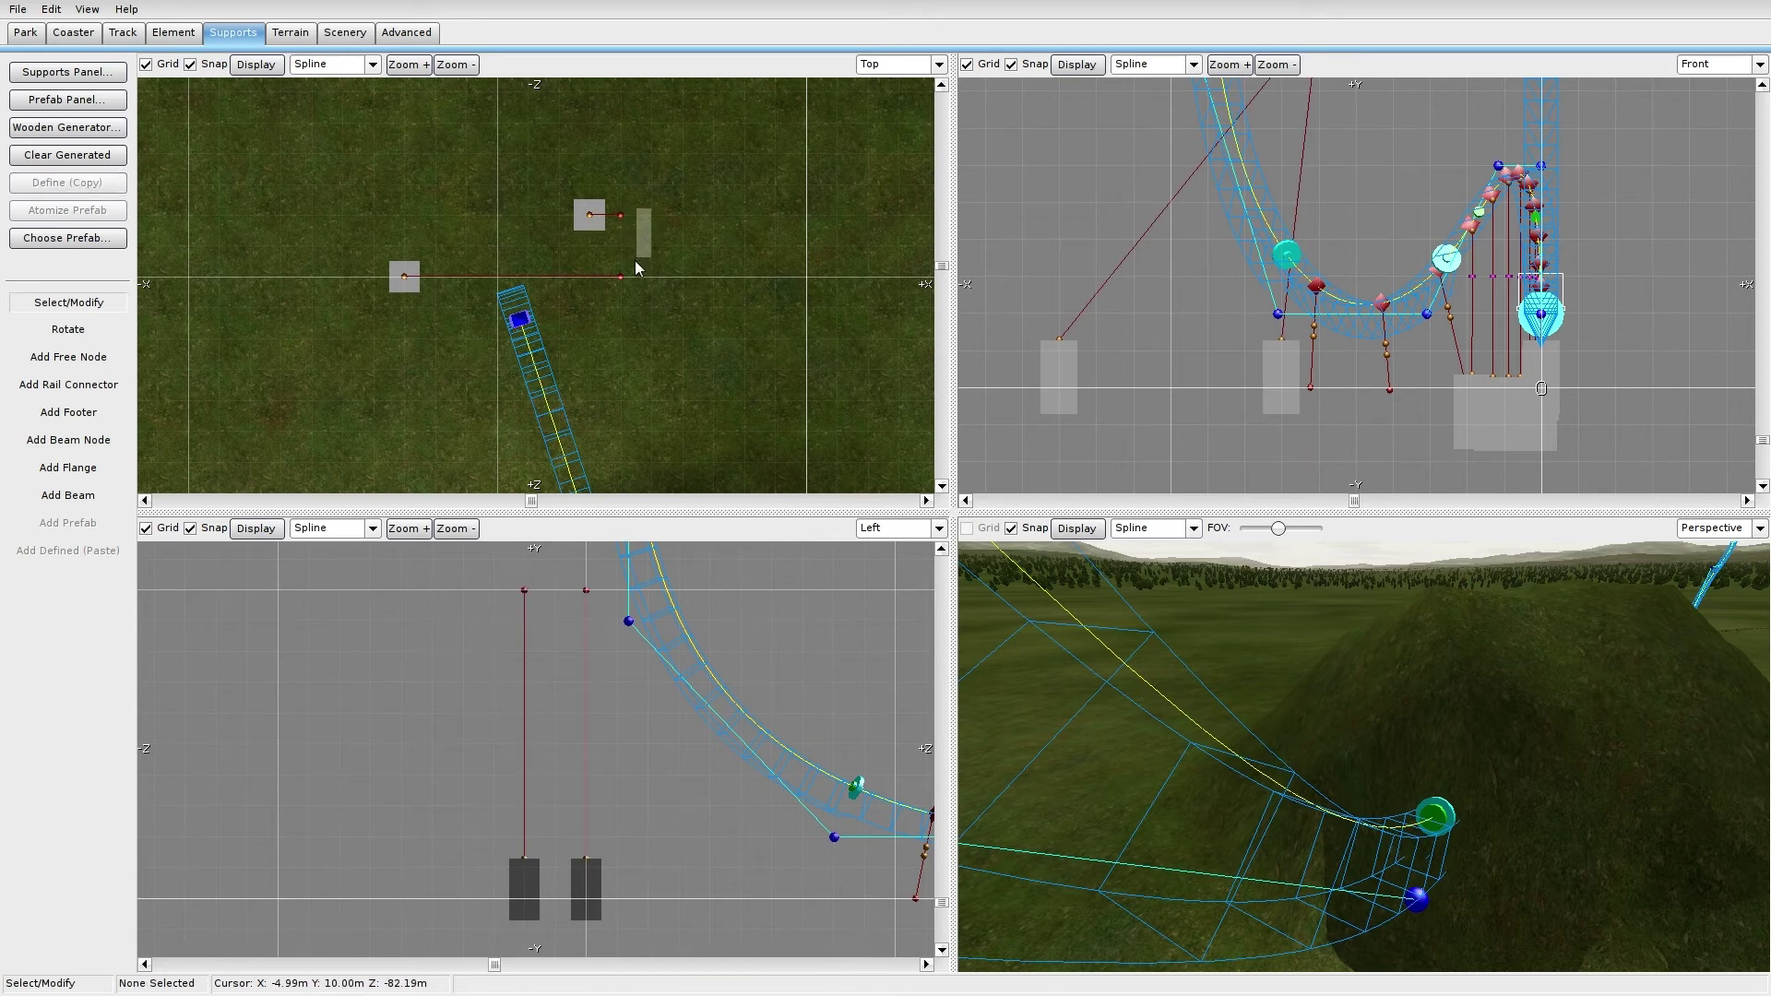
pyautogui.click(620, 219)
pyautogui.moveTo(620, 218); pyautogui.dragTo(589, 215)
pyautogui.moveTo(619, 277); pyautogui.dragTo(417, 286)
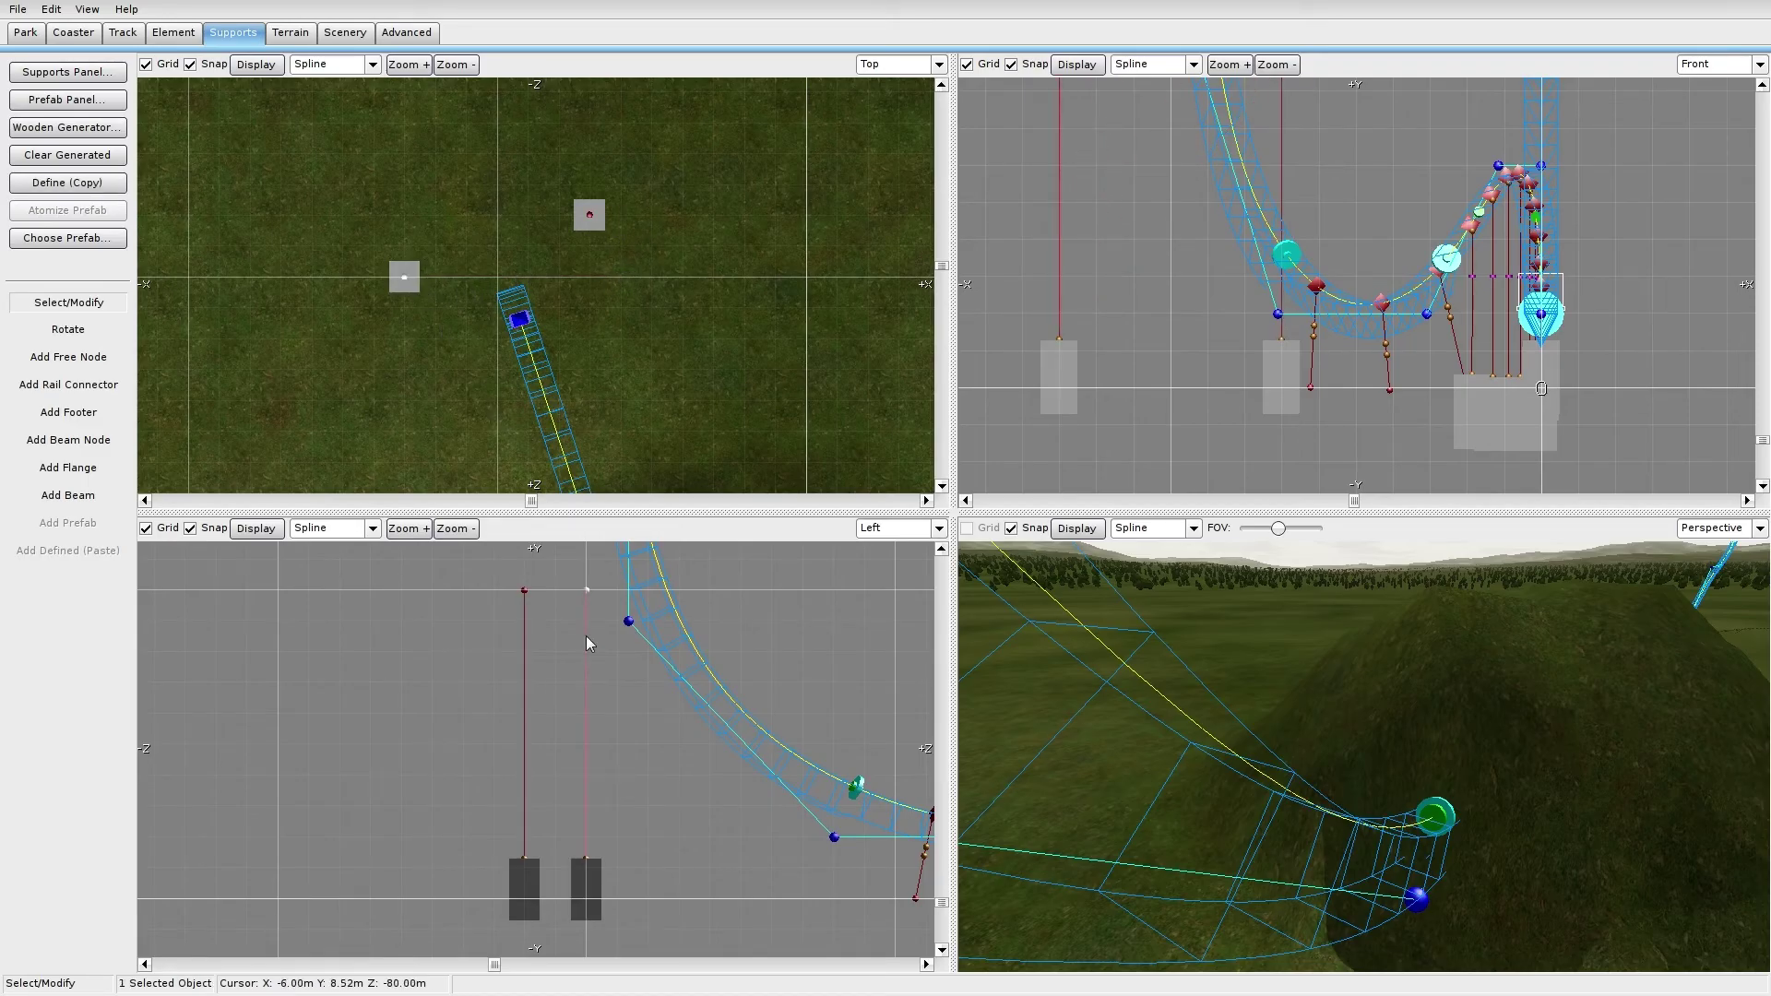
pyautogui.click(320, 684)
# Step: Raise the top nodes of both vertical beams together to a height of 15 m
pyautogui.scroll(-4, 347, 655)
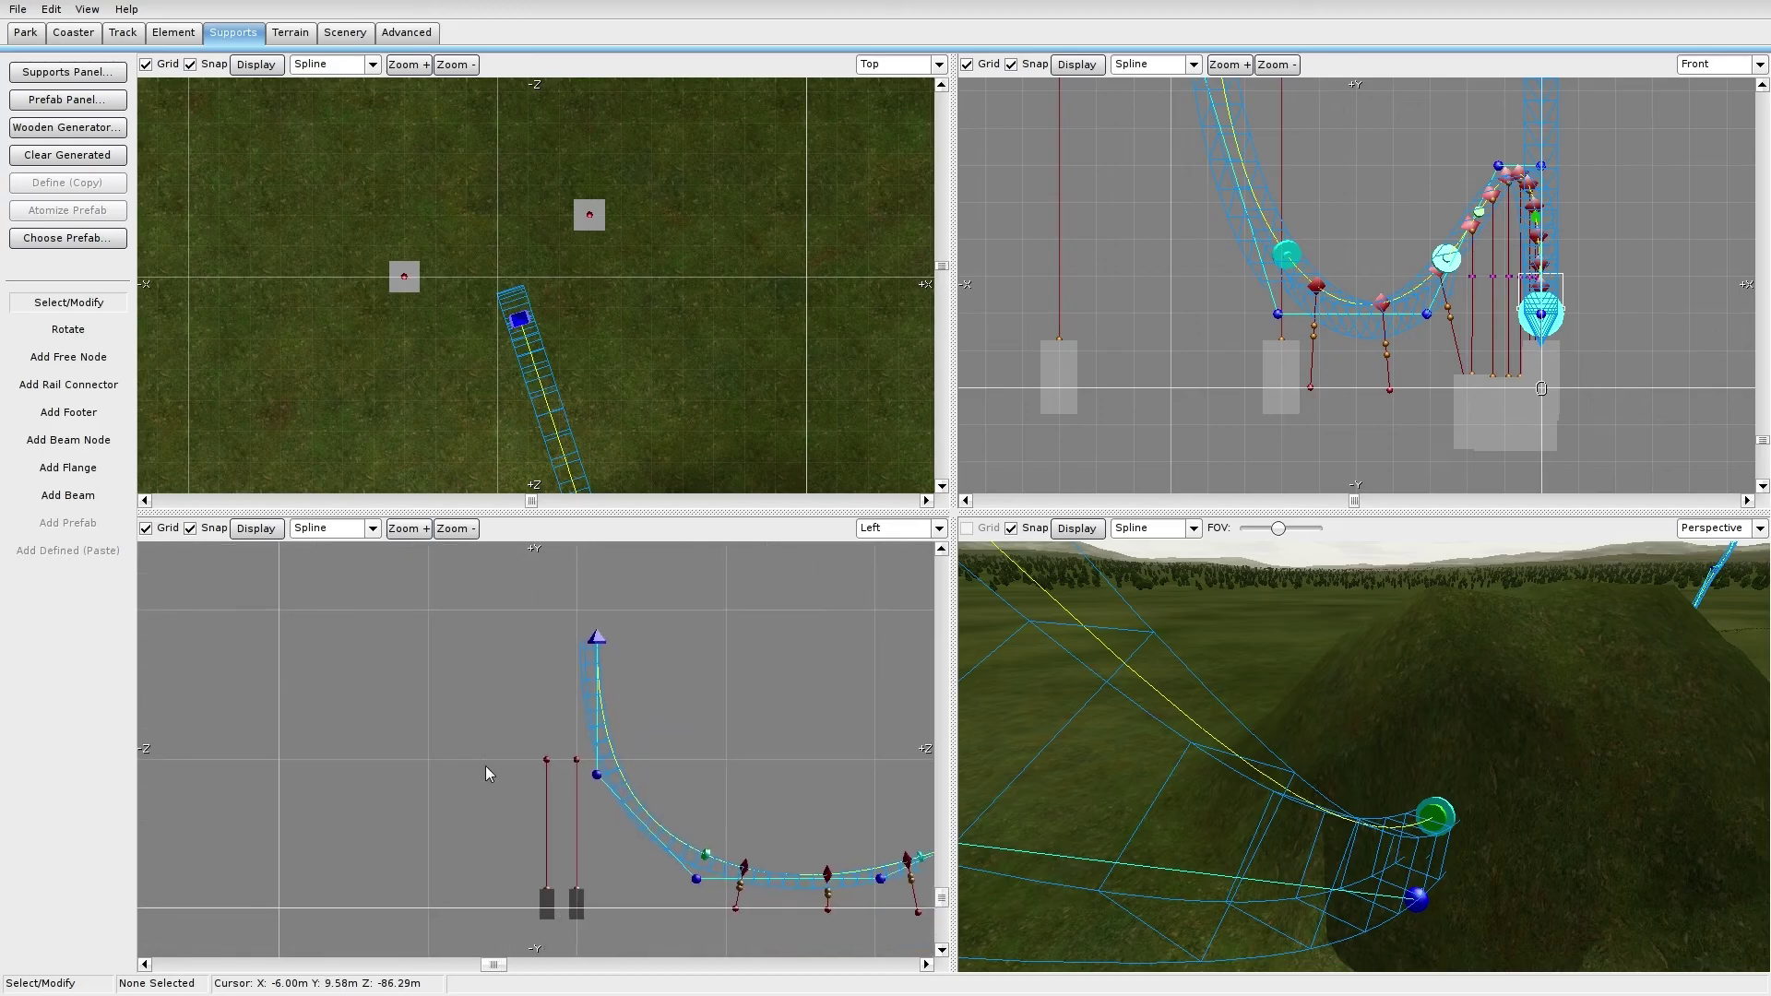
pyautogui.moveTo(572, 738); pyautogui.dragTo(578, 738)
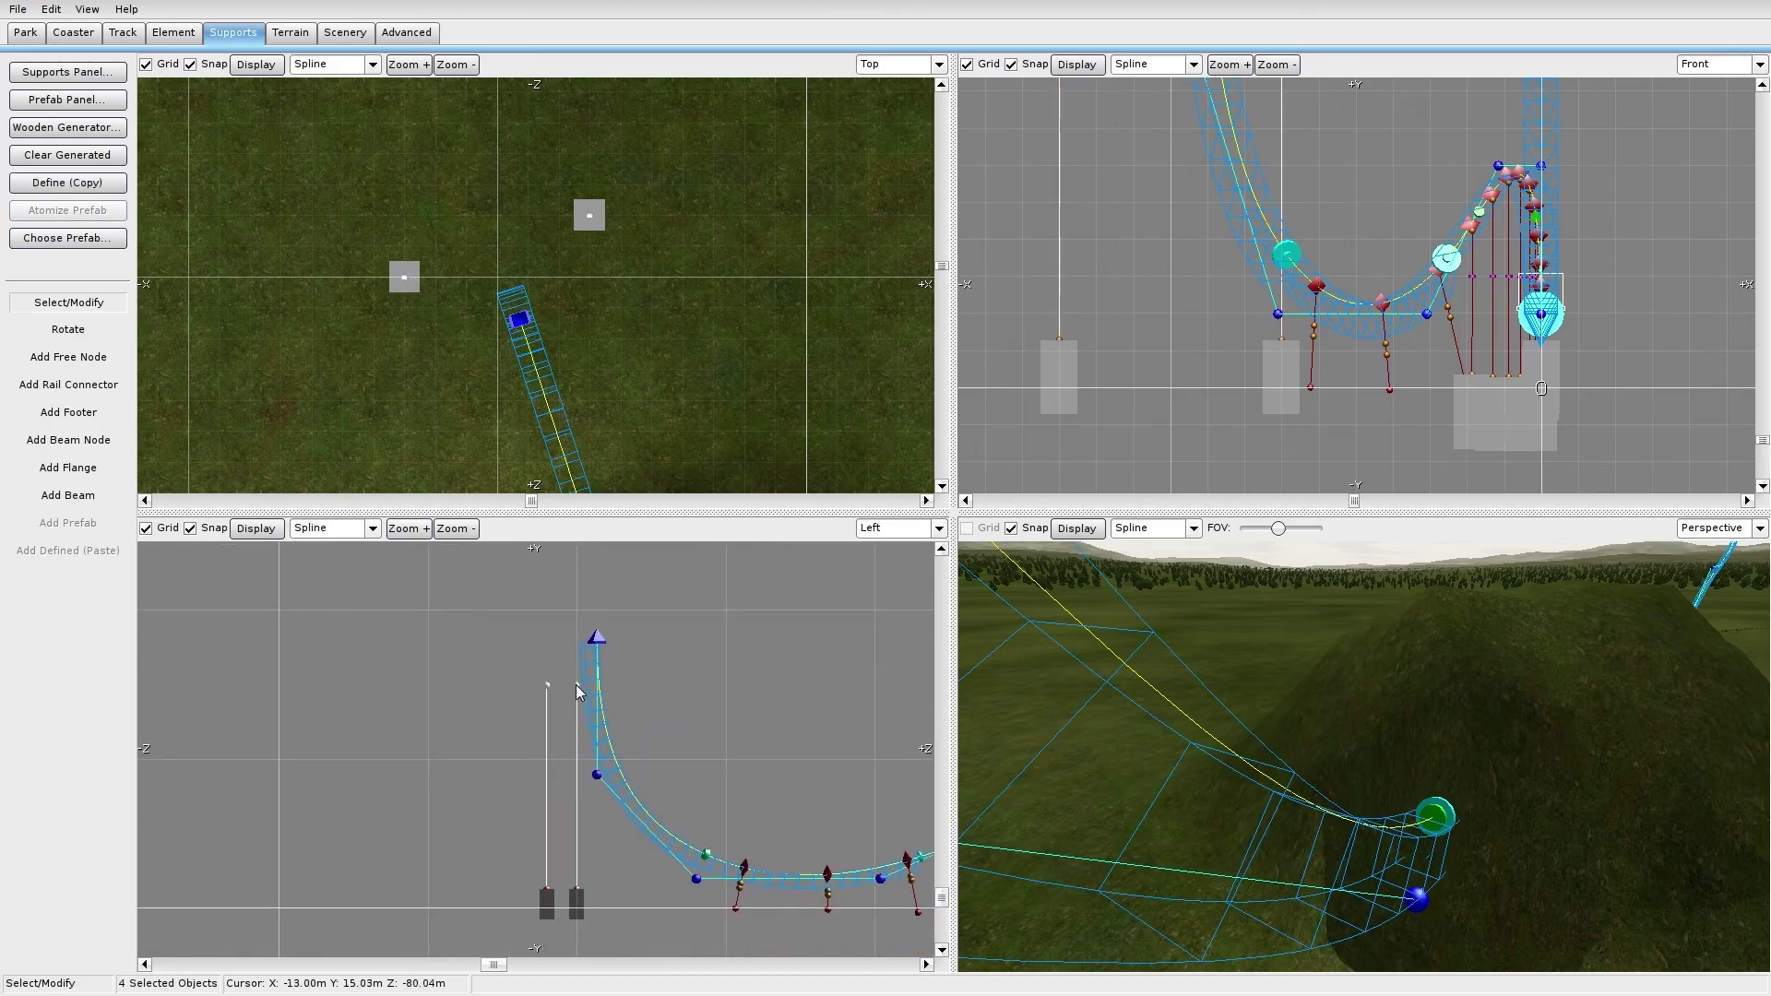
pyautogui.click(546, 651)
# Step: Connect the top nodes of the two vertical columns with a horizontal beam
pyautogui.scroll(3, 517, 687)
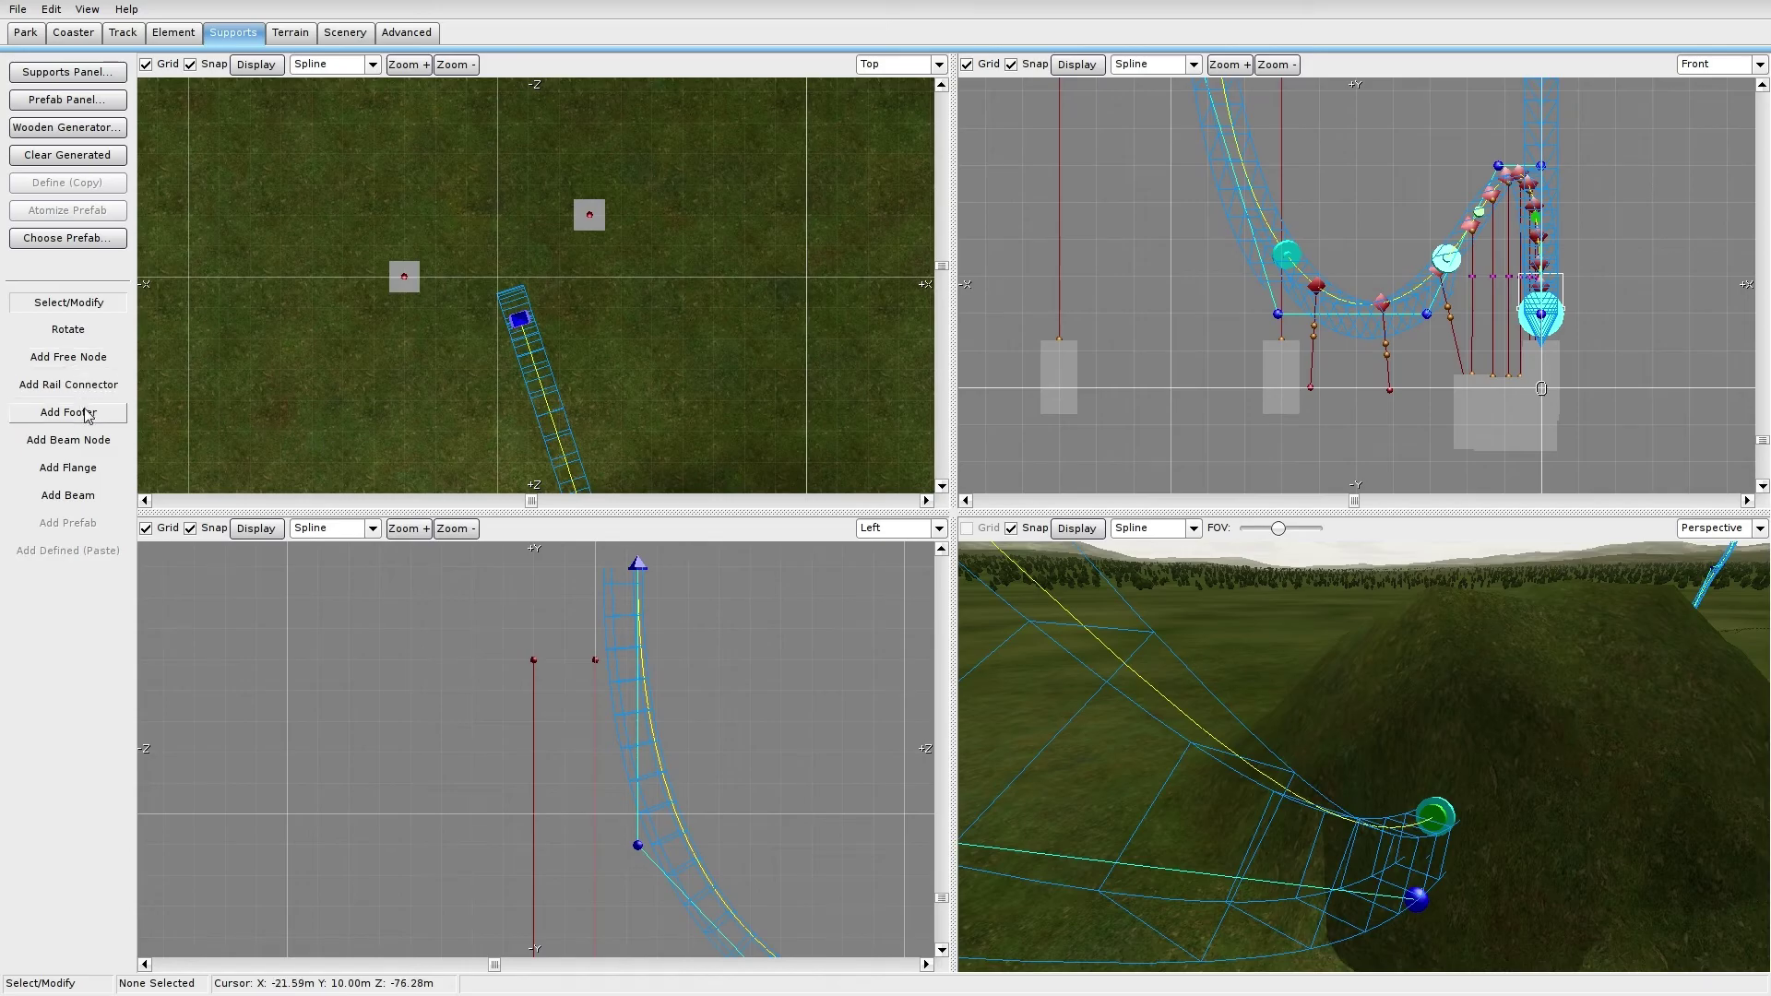
pyautogui.click(80, 501)
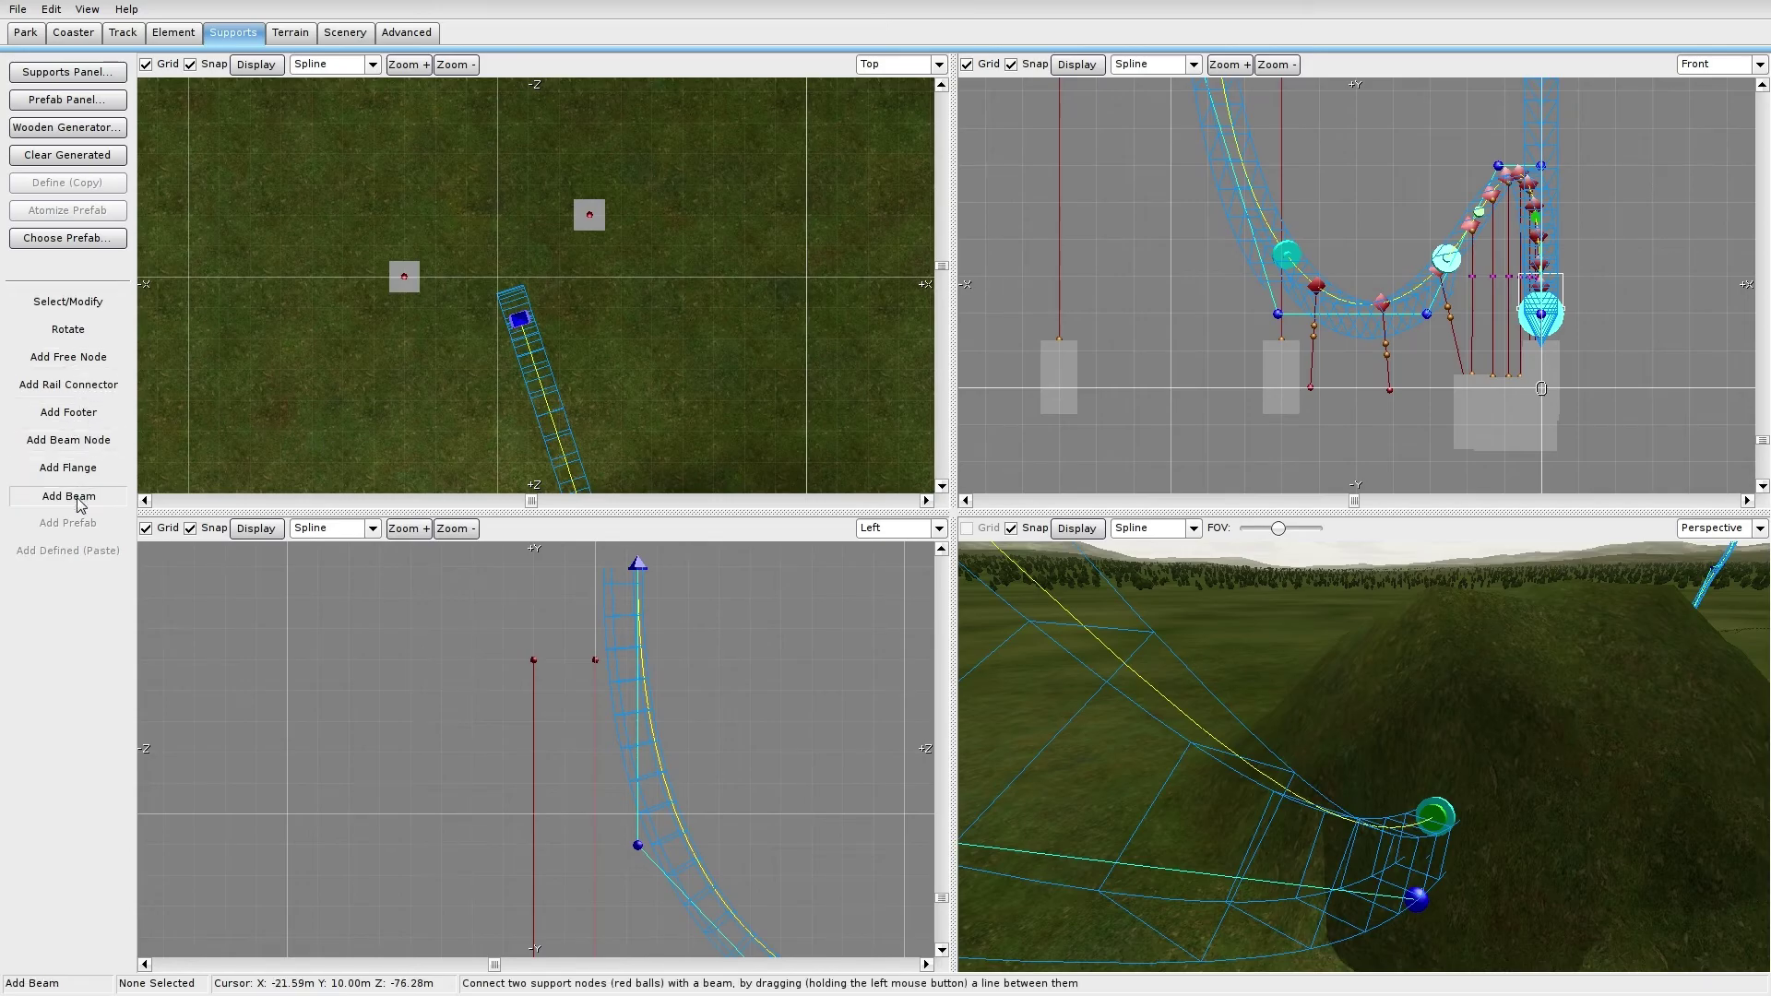
pyautogui.moveTo(533, 661); pyautogui.dragTo(595, 660)
pyautogui.click(106, 302)
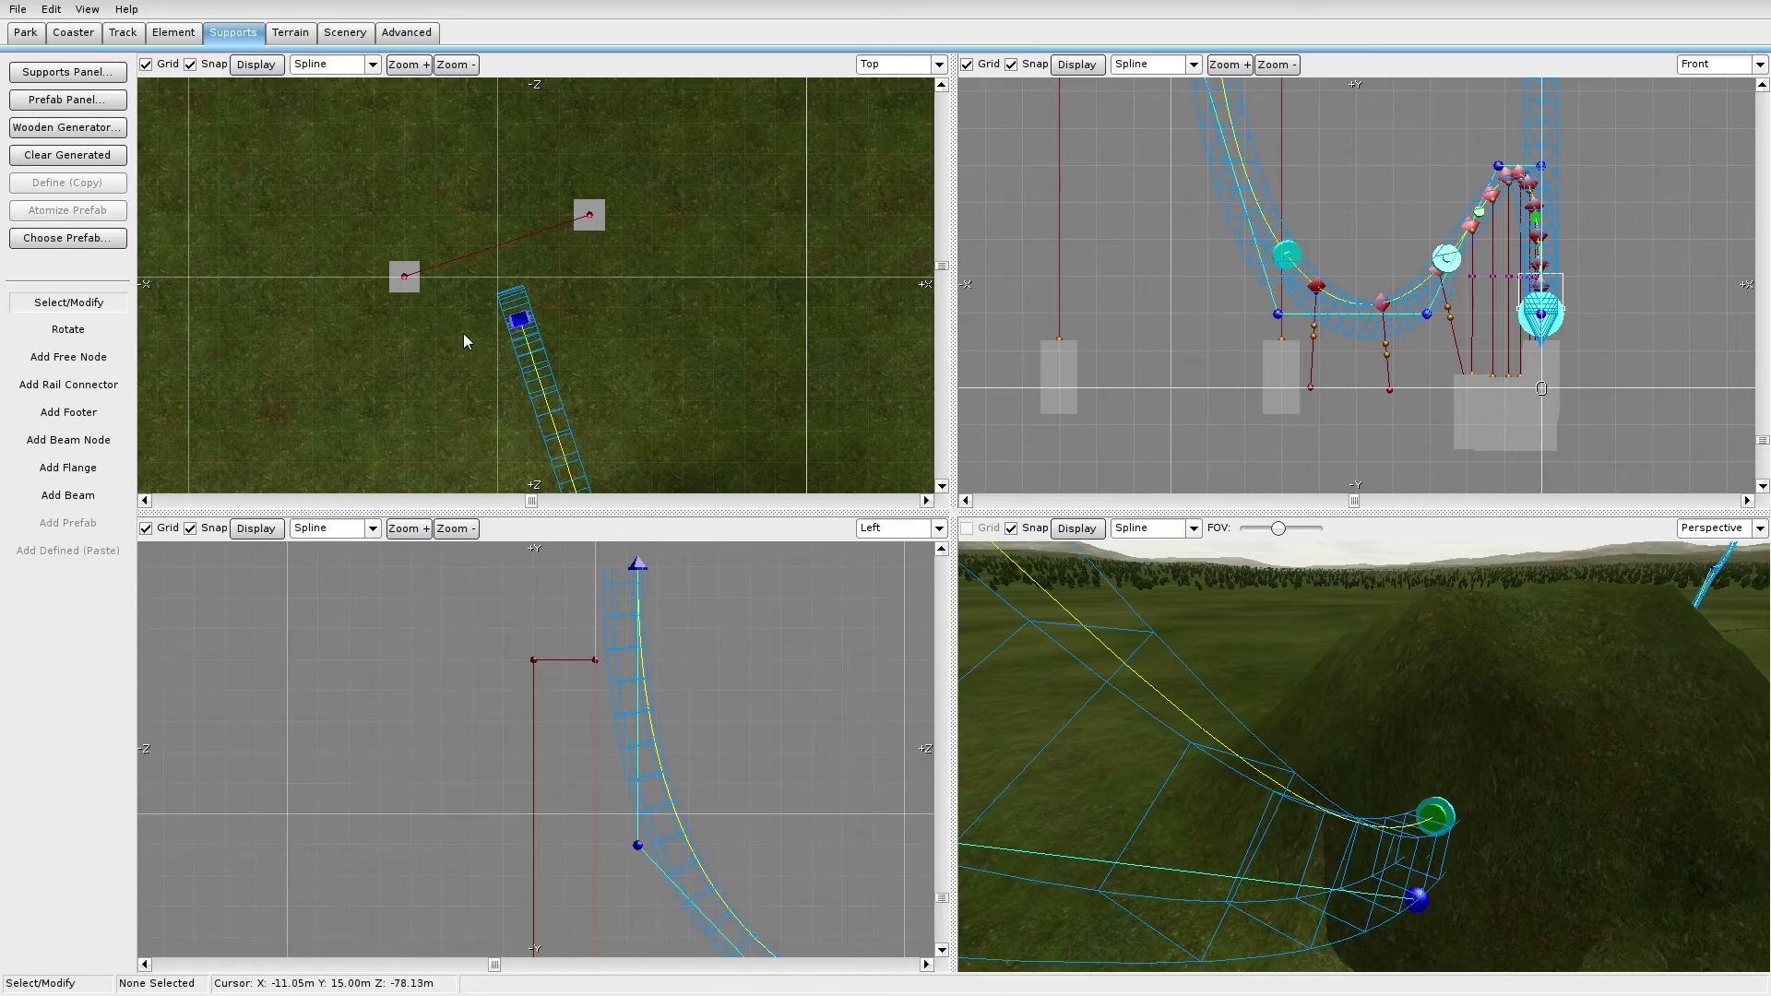
# Step: Change the beam type of both columns and the crossbeam to Pipe 20"
pyautogui.moveTo(469, 674); pyautogui.dragTo(494, 612, button='right')
pyautogui.moveTo(443, 631); pyautogui.dragTo(550, 554)
pyautogui.doubleClick(474, 585)
pyautogui.click(772, 212)
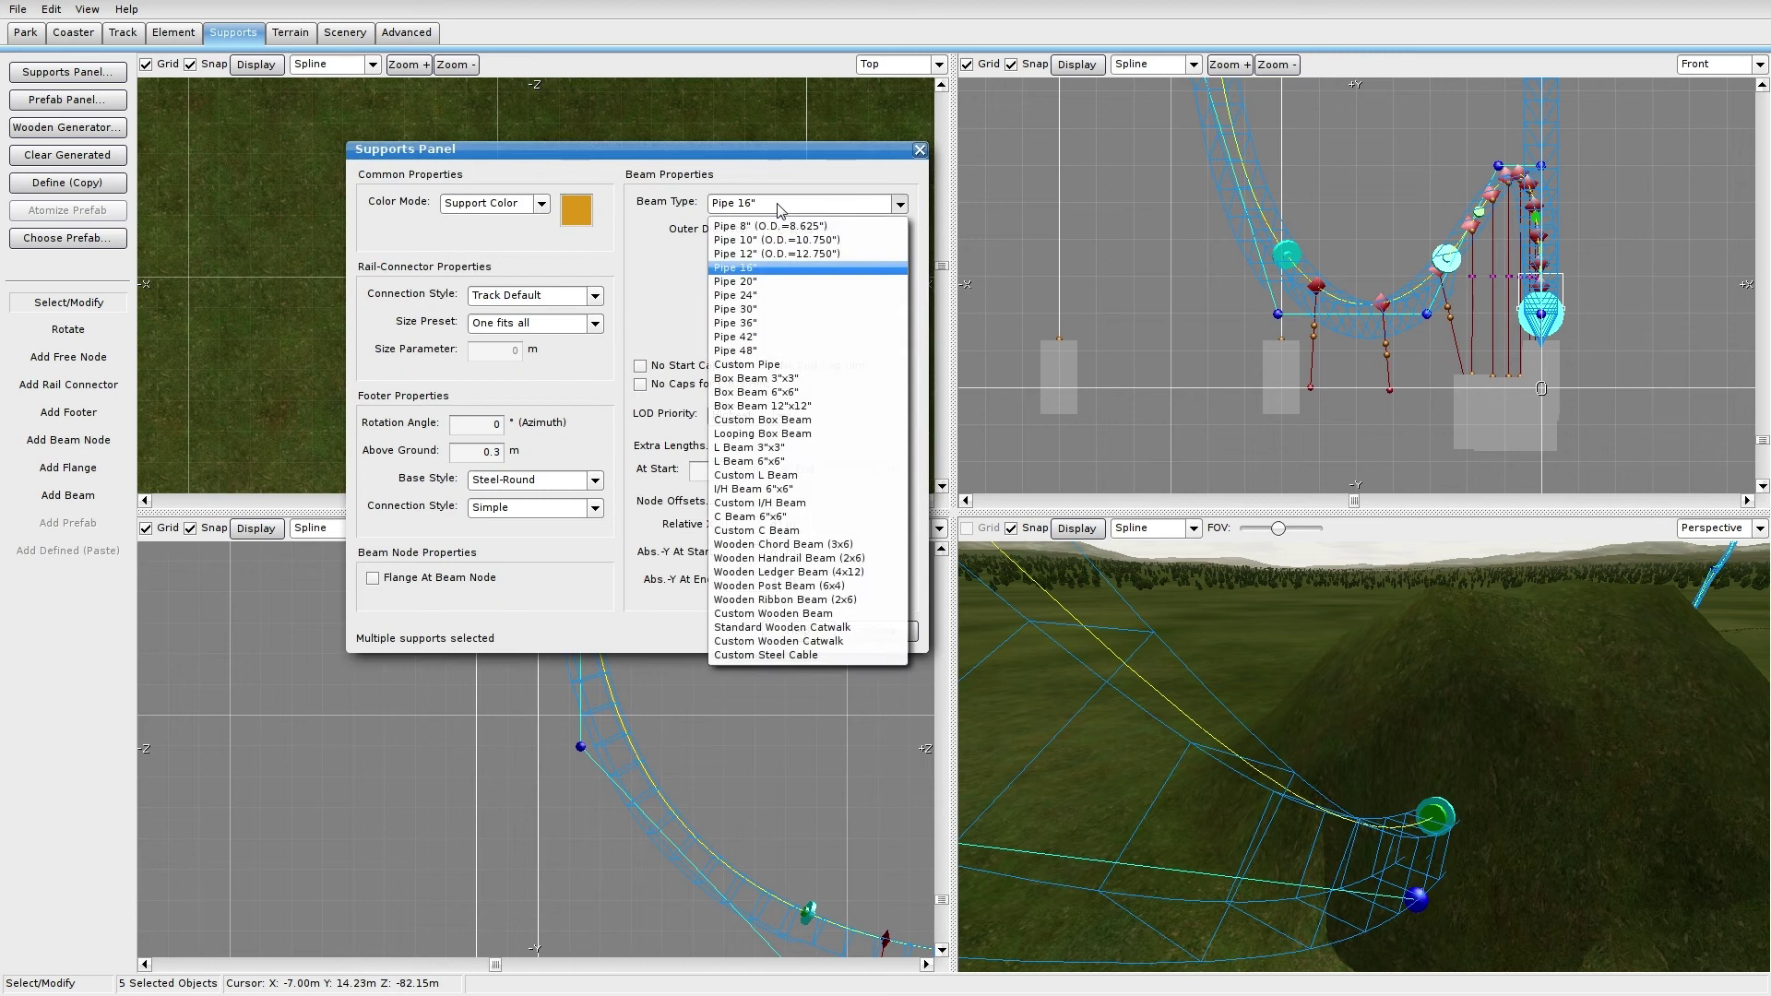
pyautogui.click(749, 281)
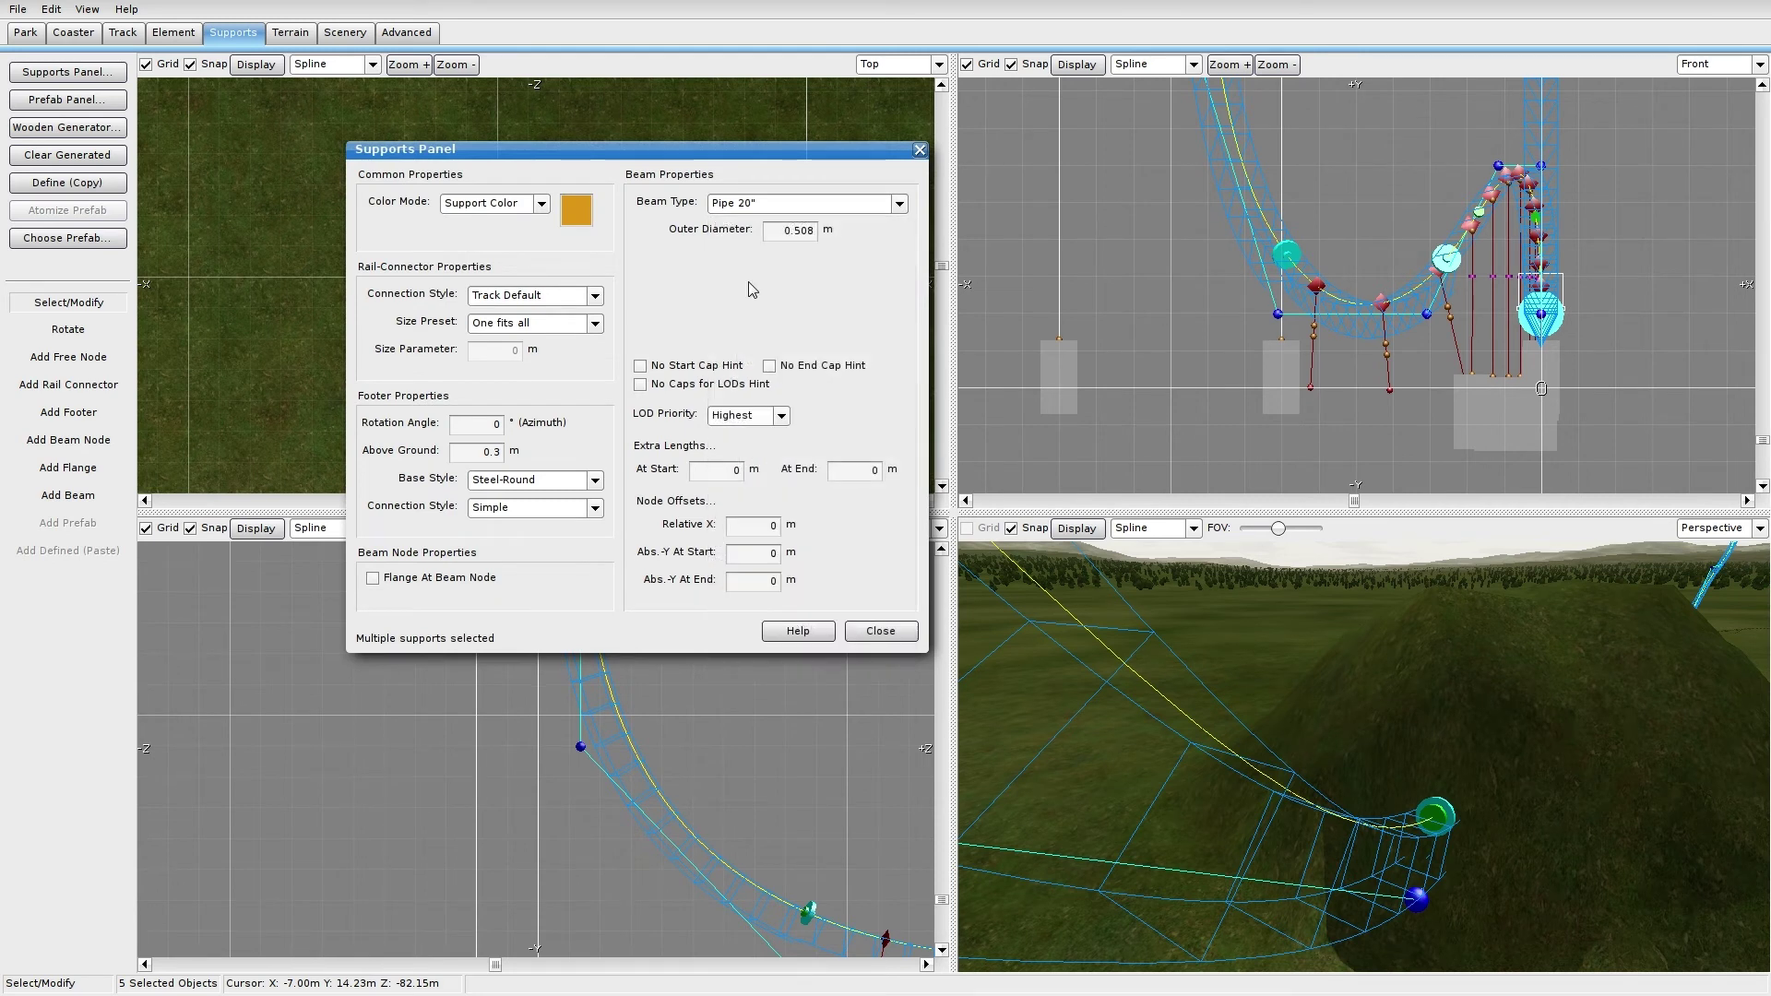
pyautogui.click(883, 632)
pyautogui.click(400, 697)
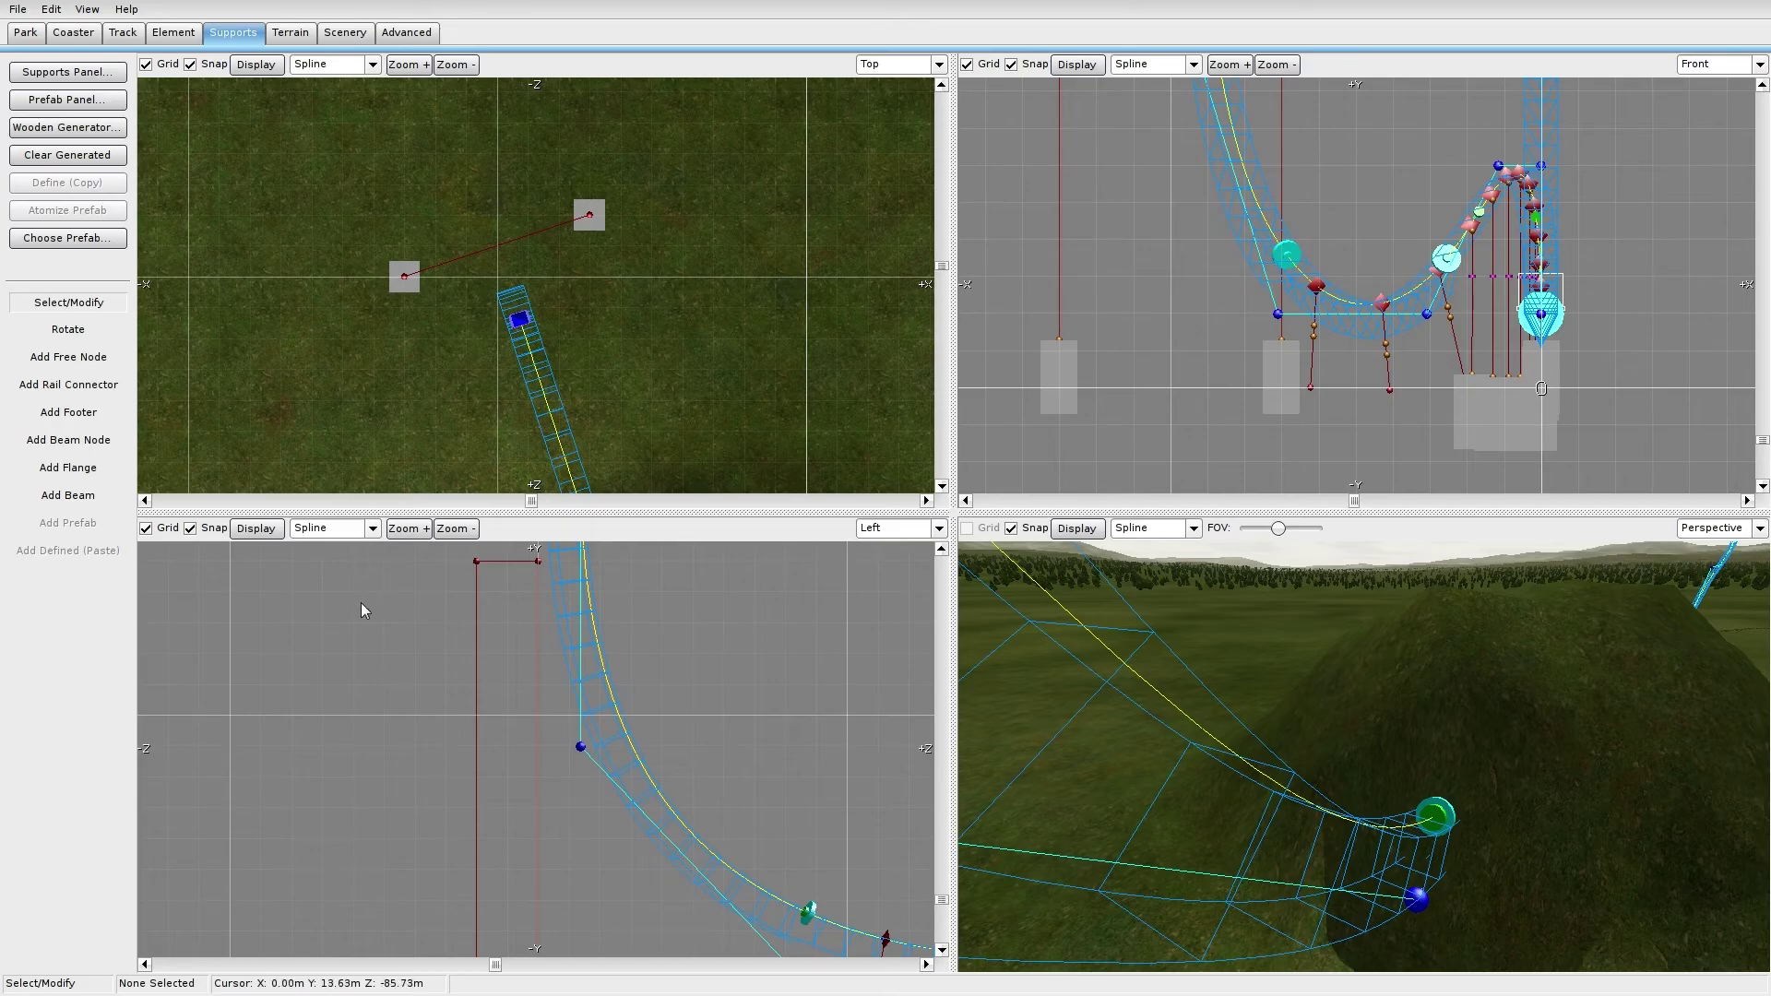
# Step: Add a rail connector to the vertical track near the crossbeam's height and slide it slightly down the track
pyautogui.moveTo(533, 633); pyautogui.dragTo(553, 809, button='right')
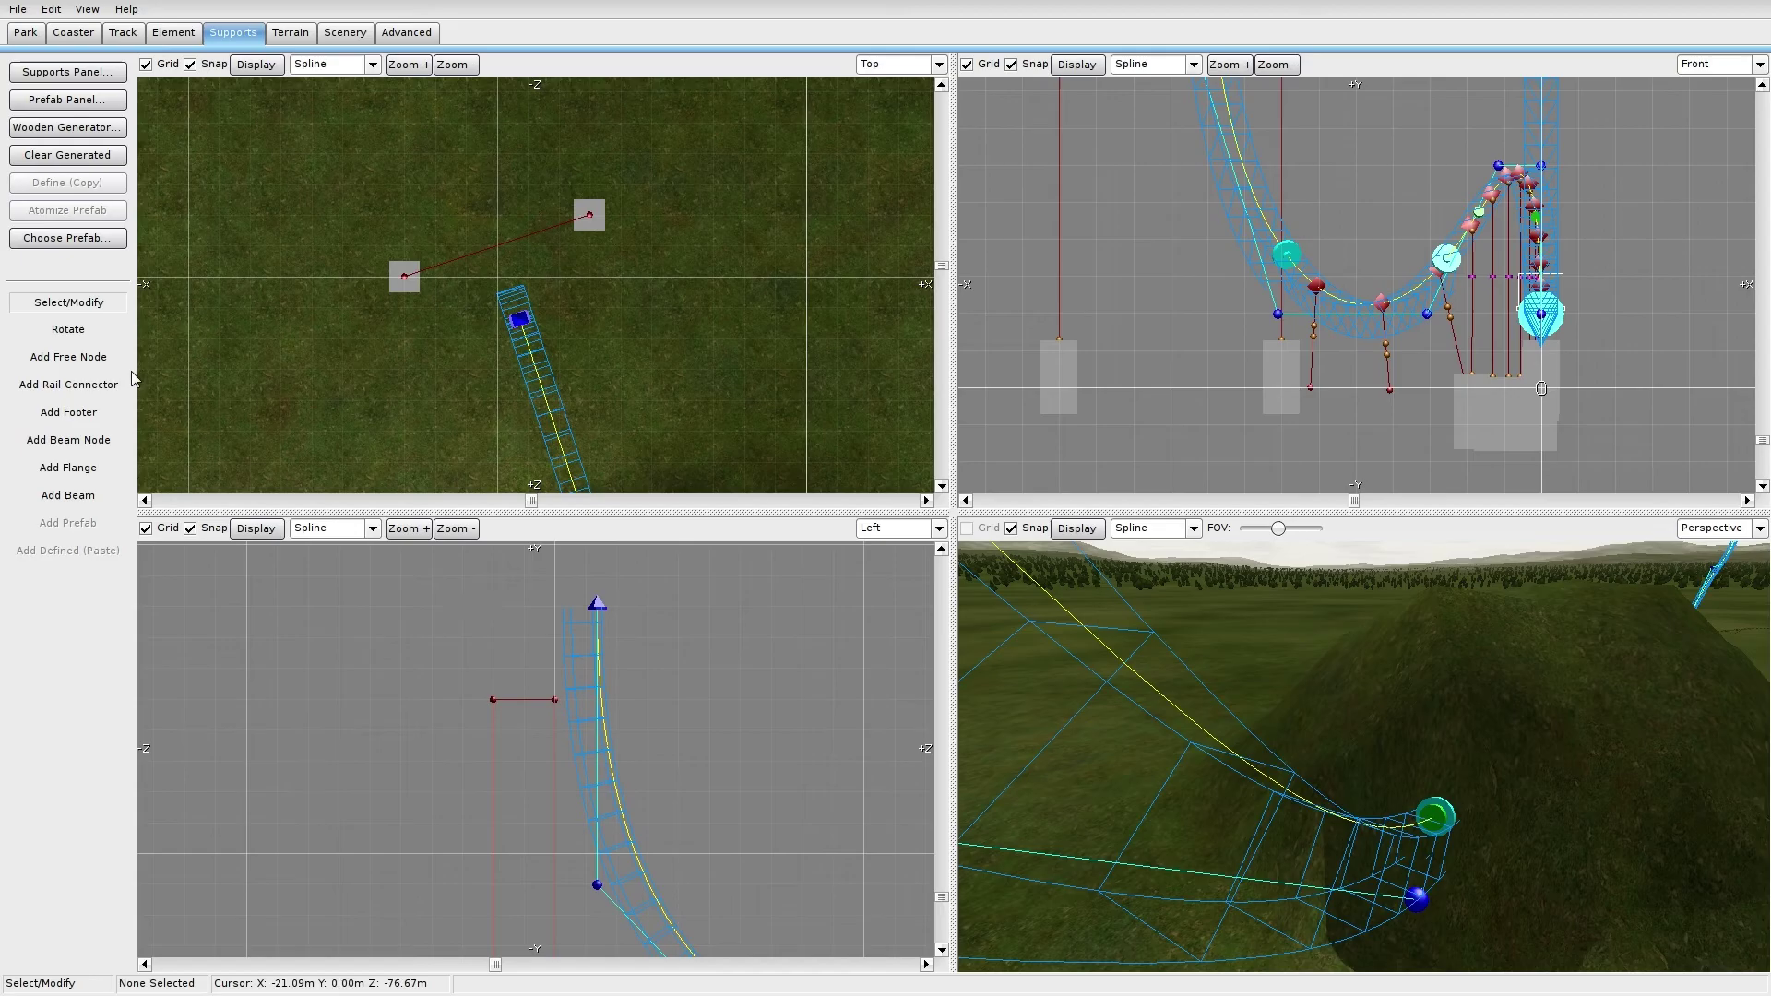
pyautogui.click(81, 385)
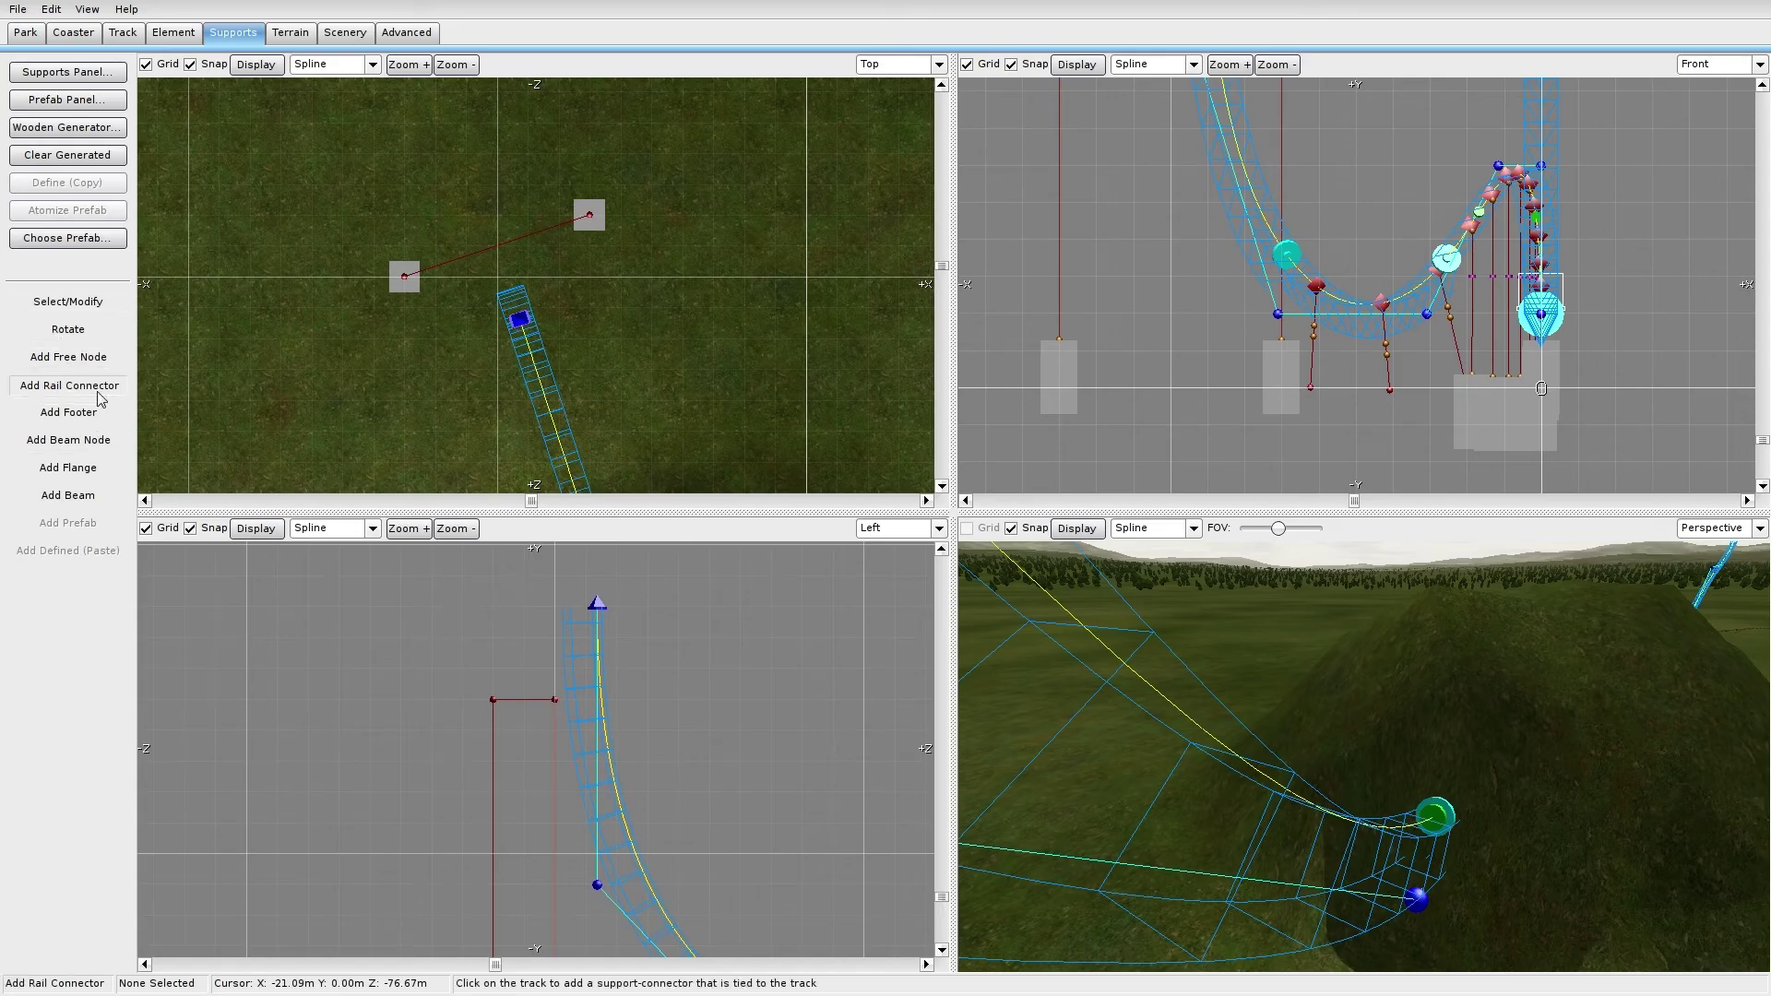
pyautogui.click(588, 699)
pyautogui.click(68, 302)
pyautogui.click(600, 687)
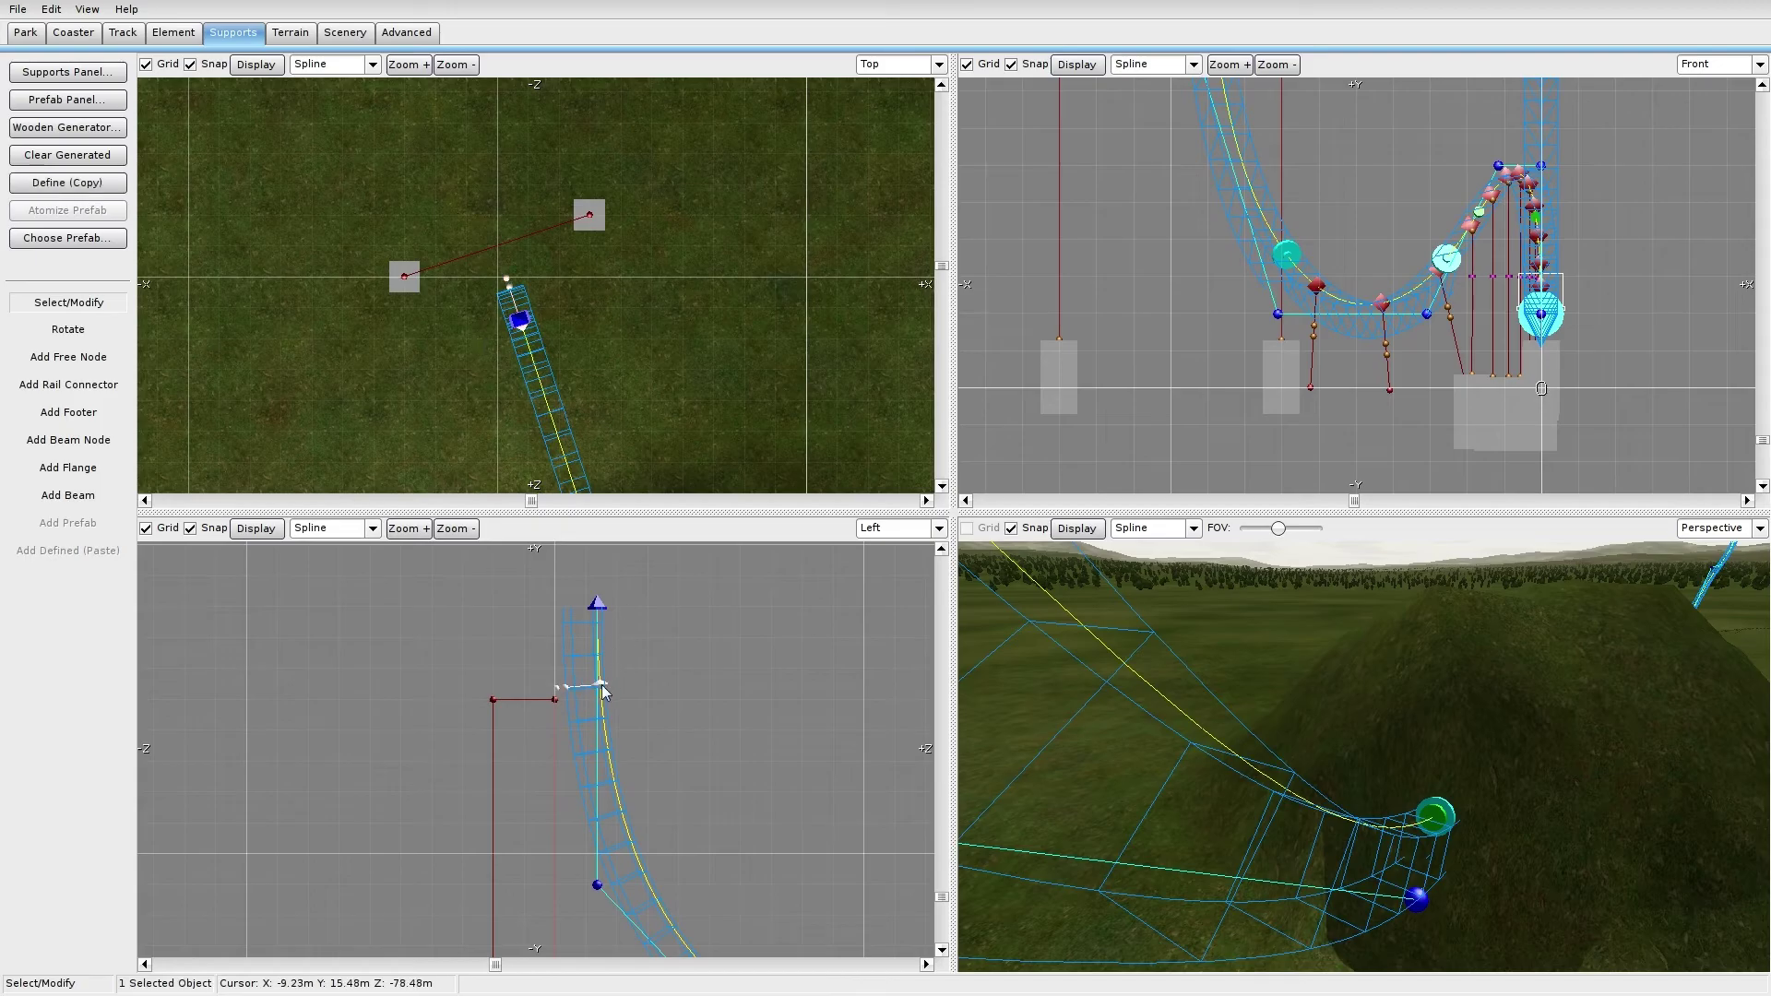
pyautogui.moveTo(601, 685); pyautogui.dragTo(600, 691)
# Step: Add a beam node at the middle of the crossbeam and connect it to the rail connector with a beam
pyautogui.click(77, 445)
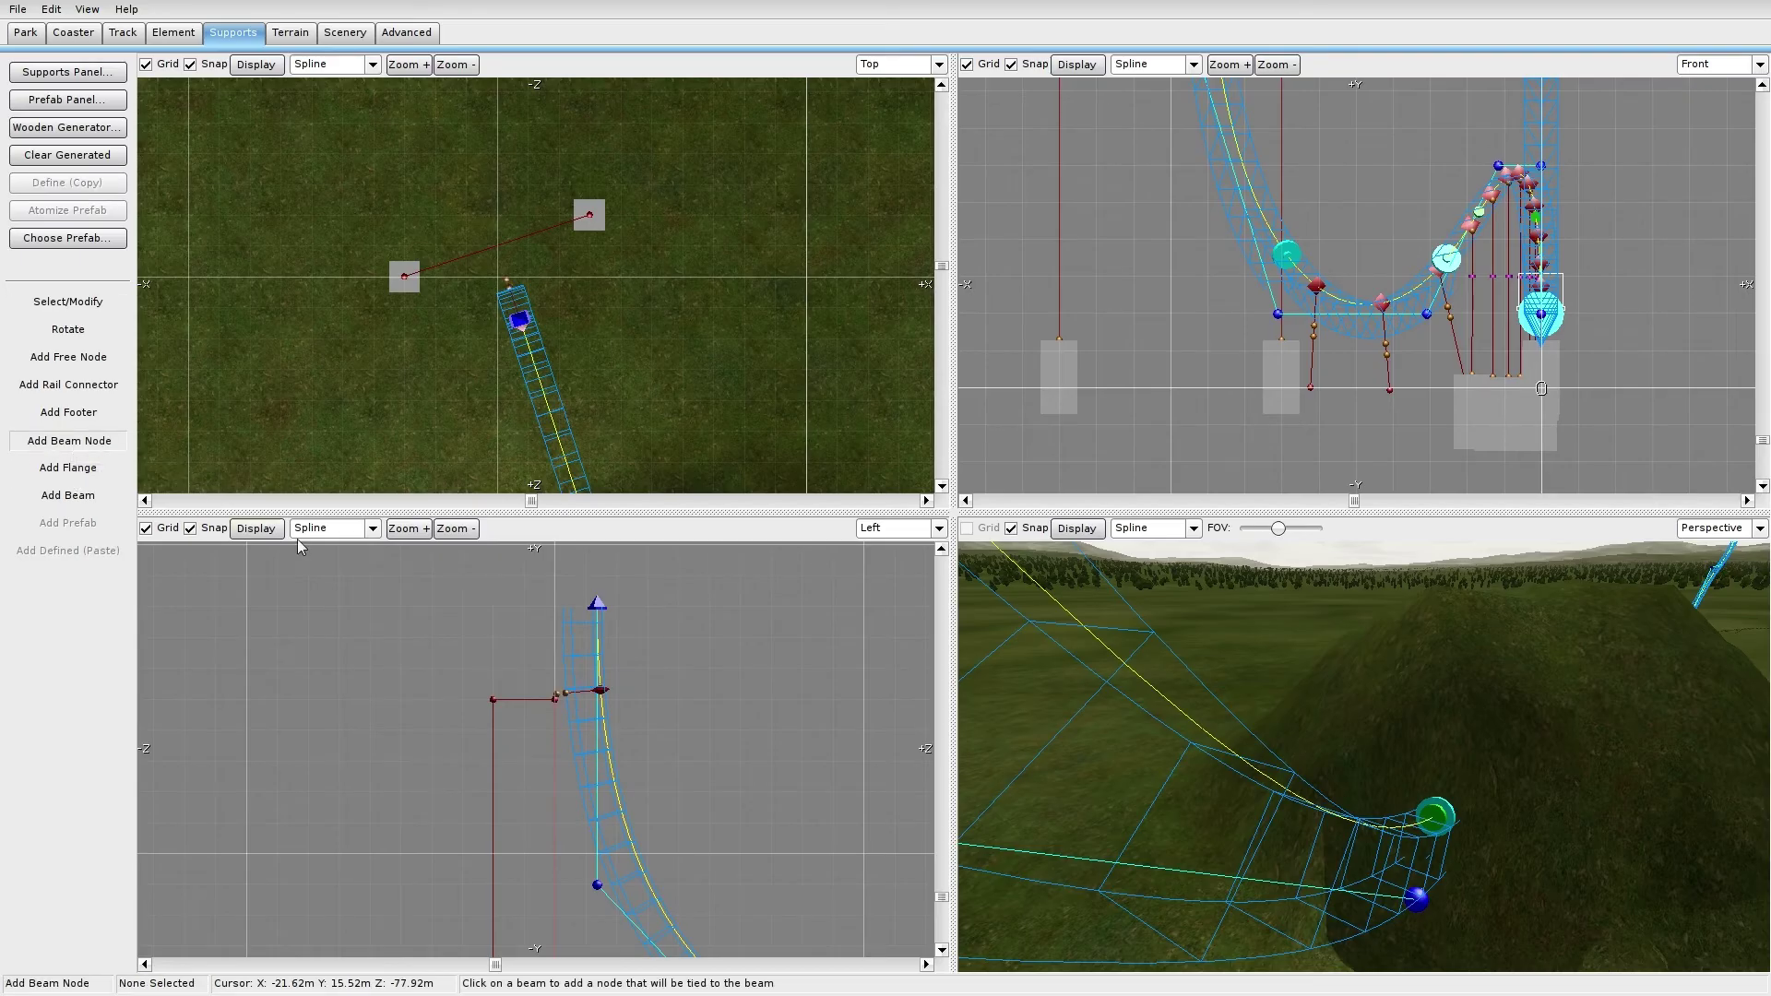
pyautogui.click(522, 700)
pyautogui.click(91, 300)
pyautogui.moveTo(505, 243)
pyautogui.mouseDown()
pyautogui.moveTo(489, 253)
pyautogui.moveTo(532, 309)
pyautogui.moveTo(523, 274)
pyautogui.mouseUp()
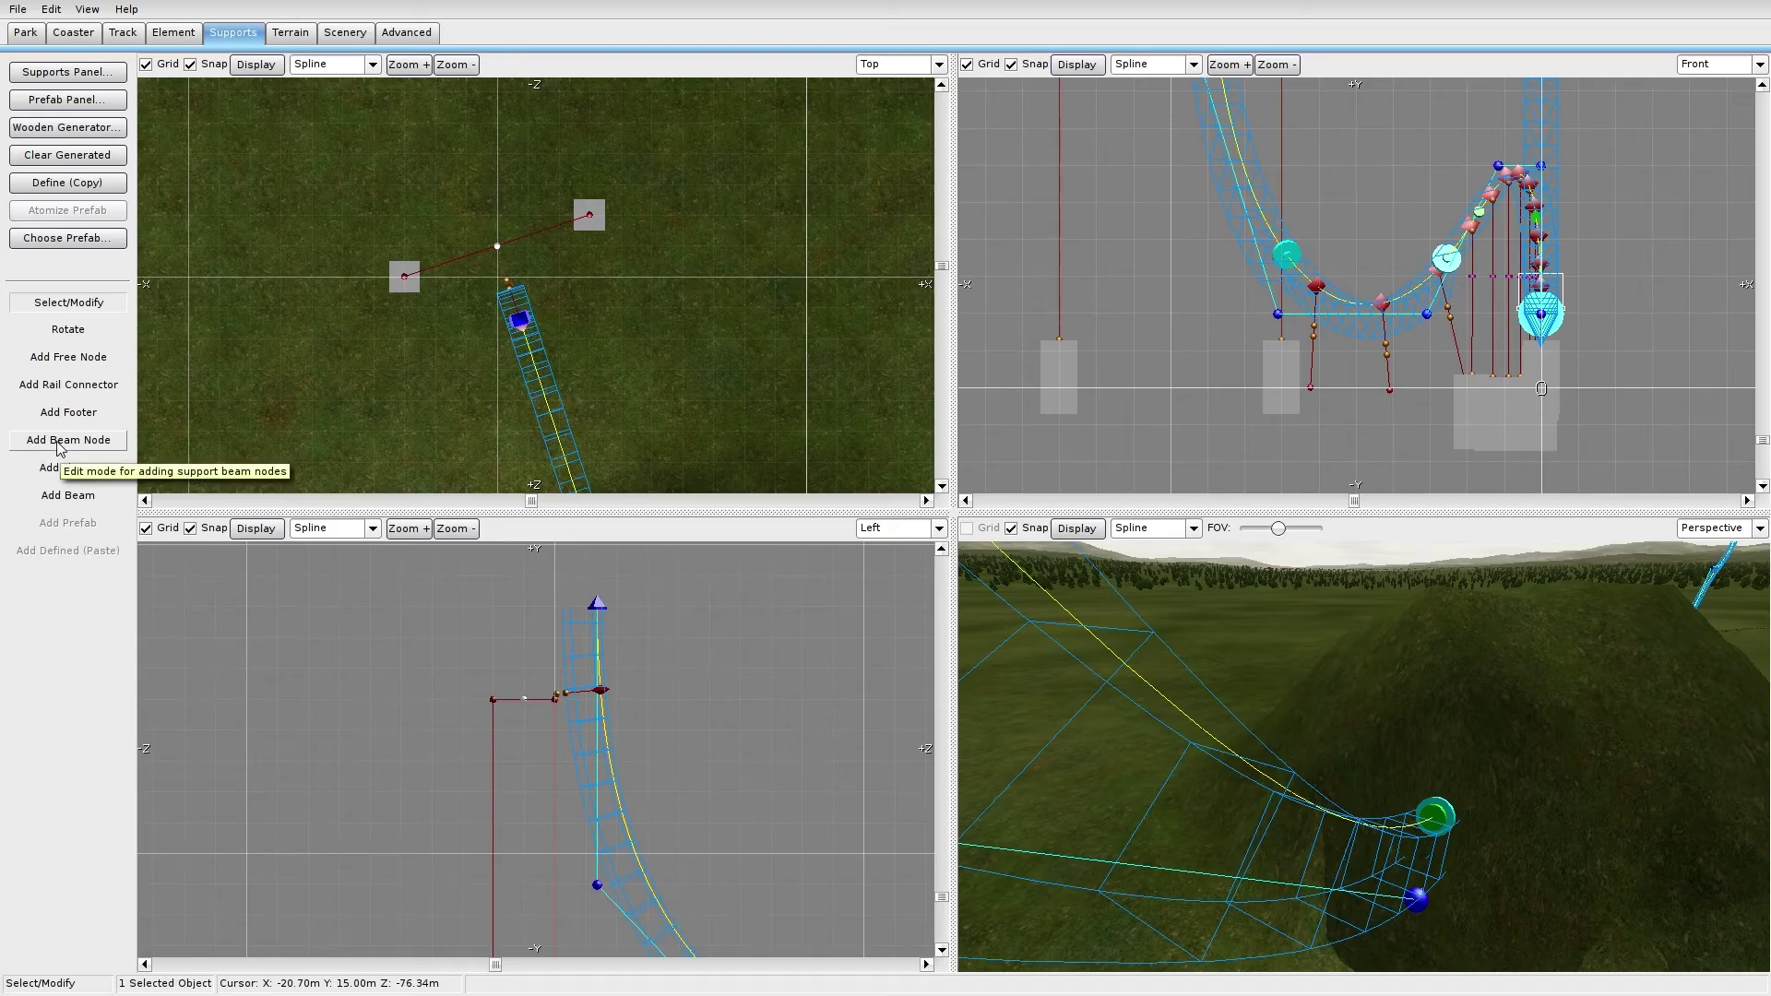
pyautogui.click(58, 492)
pyautogui.moveTo(506, 273); pyautogui.dragTo(509, 285)
pyautogui.scroll(3, 524, 269)
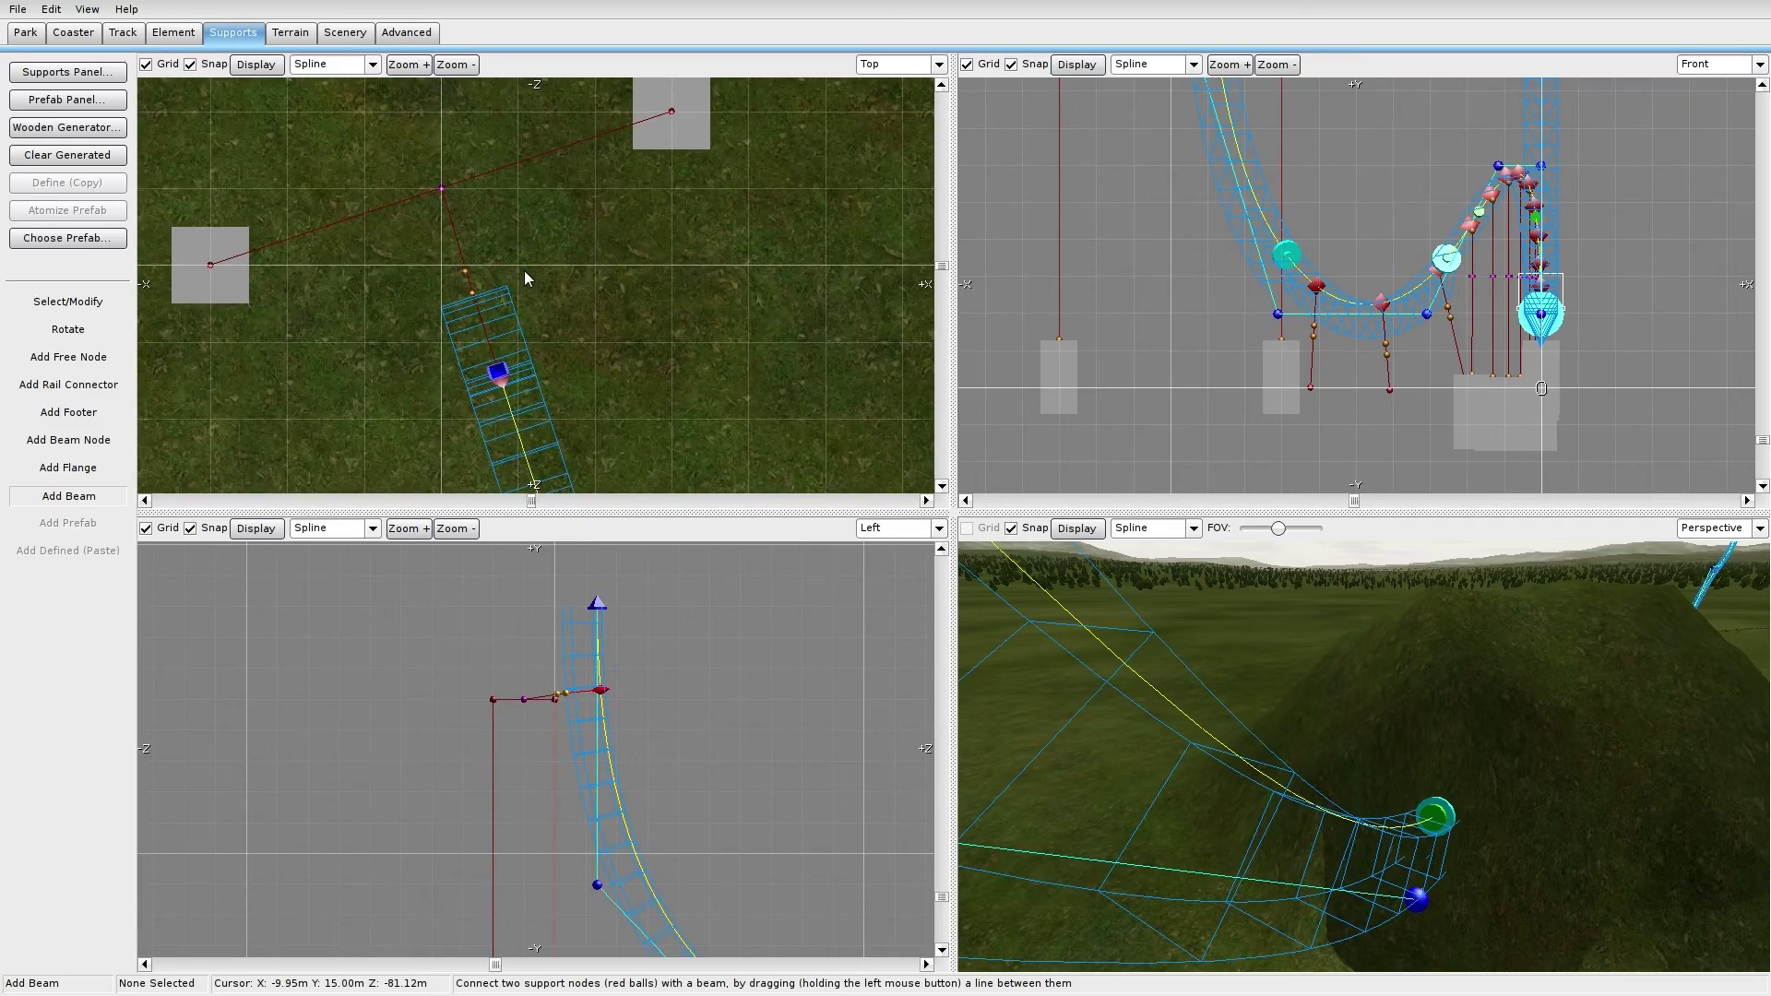
# Step: Fine-tune the crossbeam node and the rail connector so the connecting beam runs in line with the track's end
pyautogui.click(84, 308)
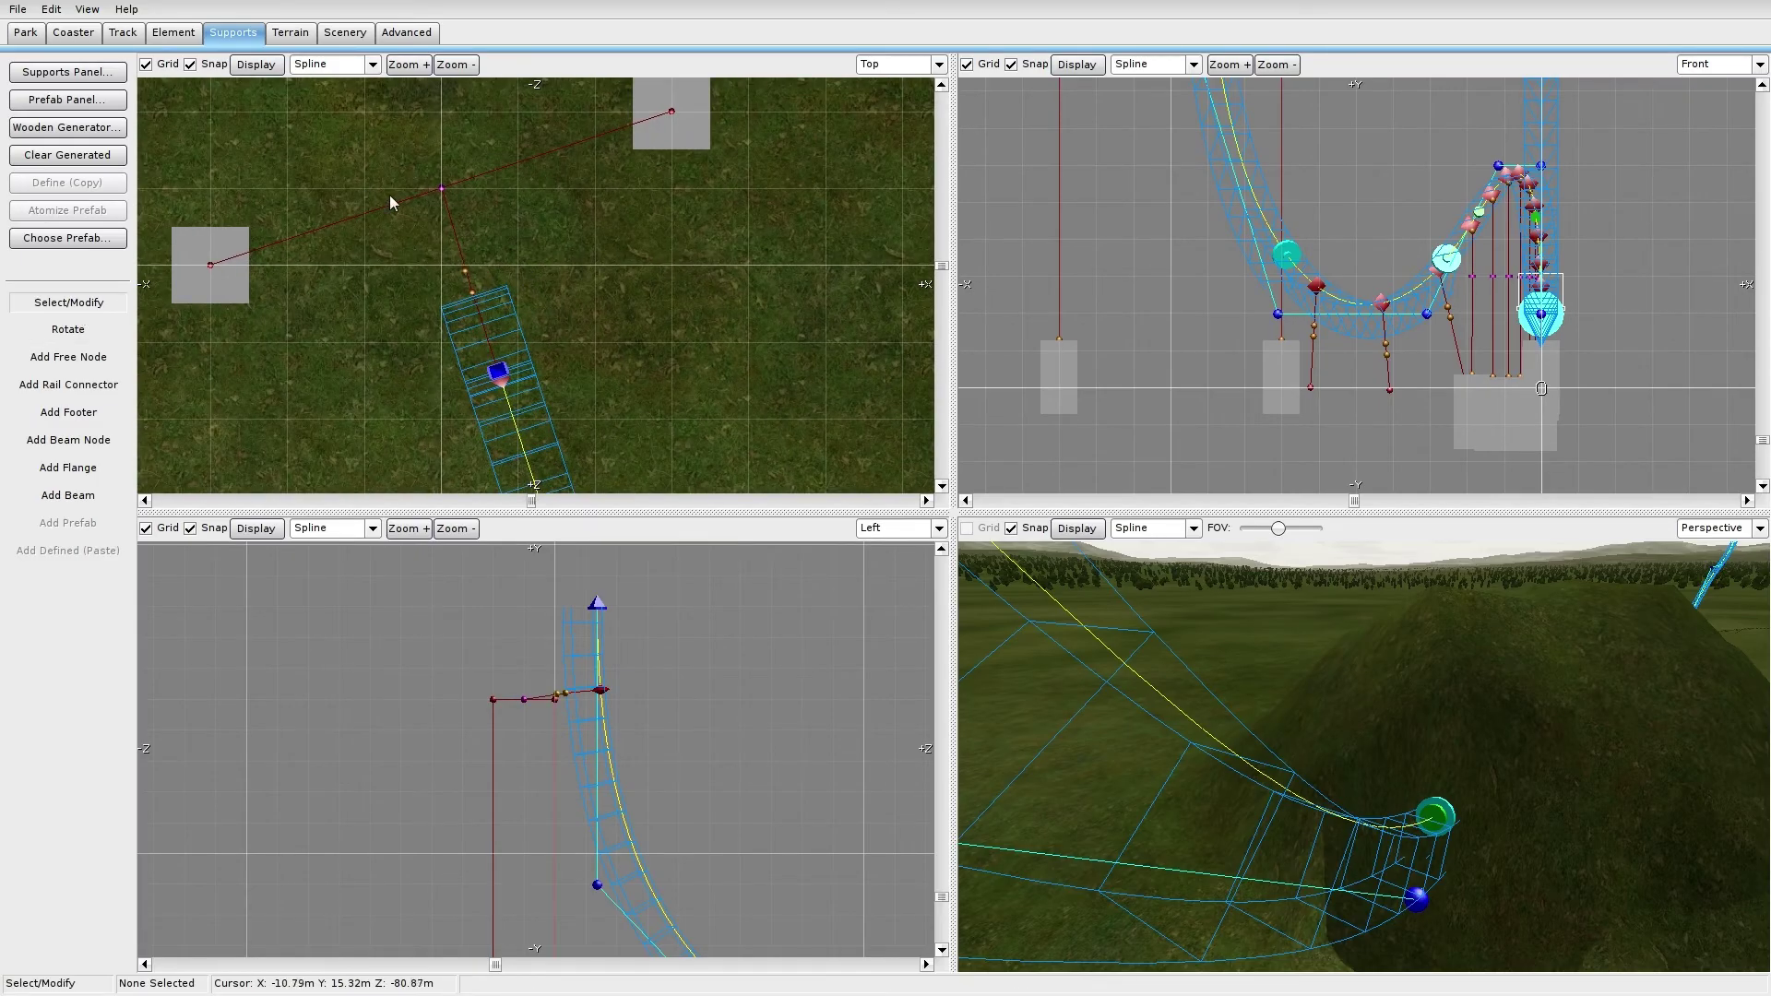
pyautogui.click(444, 190)
pyautogui.scroll(3, 650, 644)
pyautogui.click(697, 602)
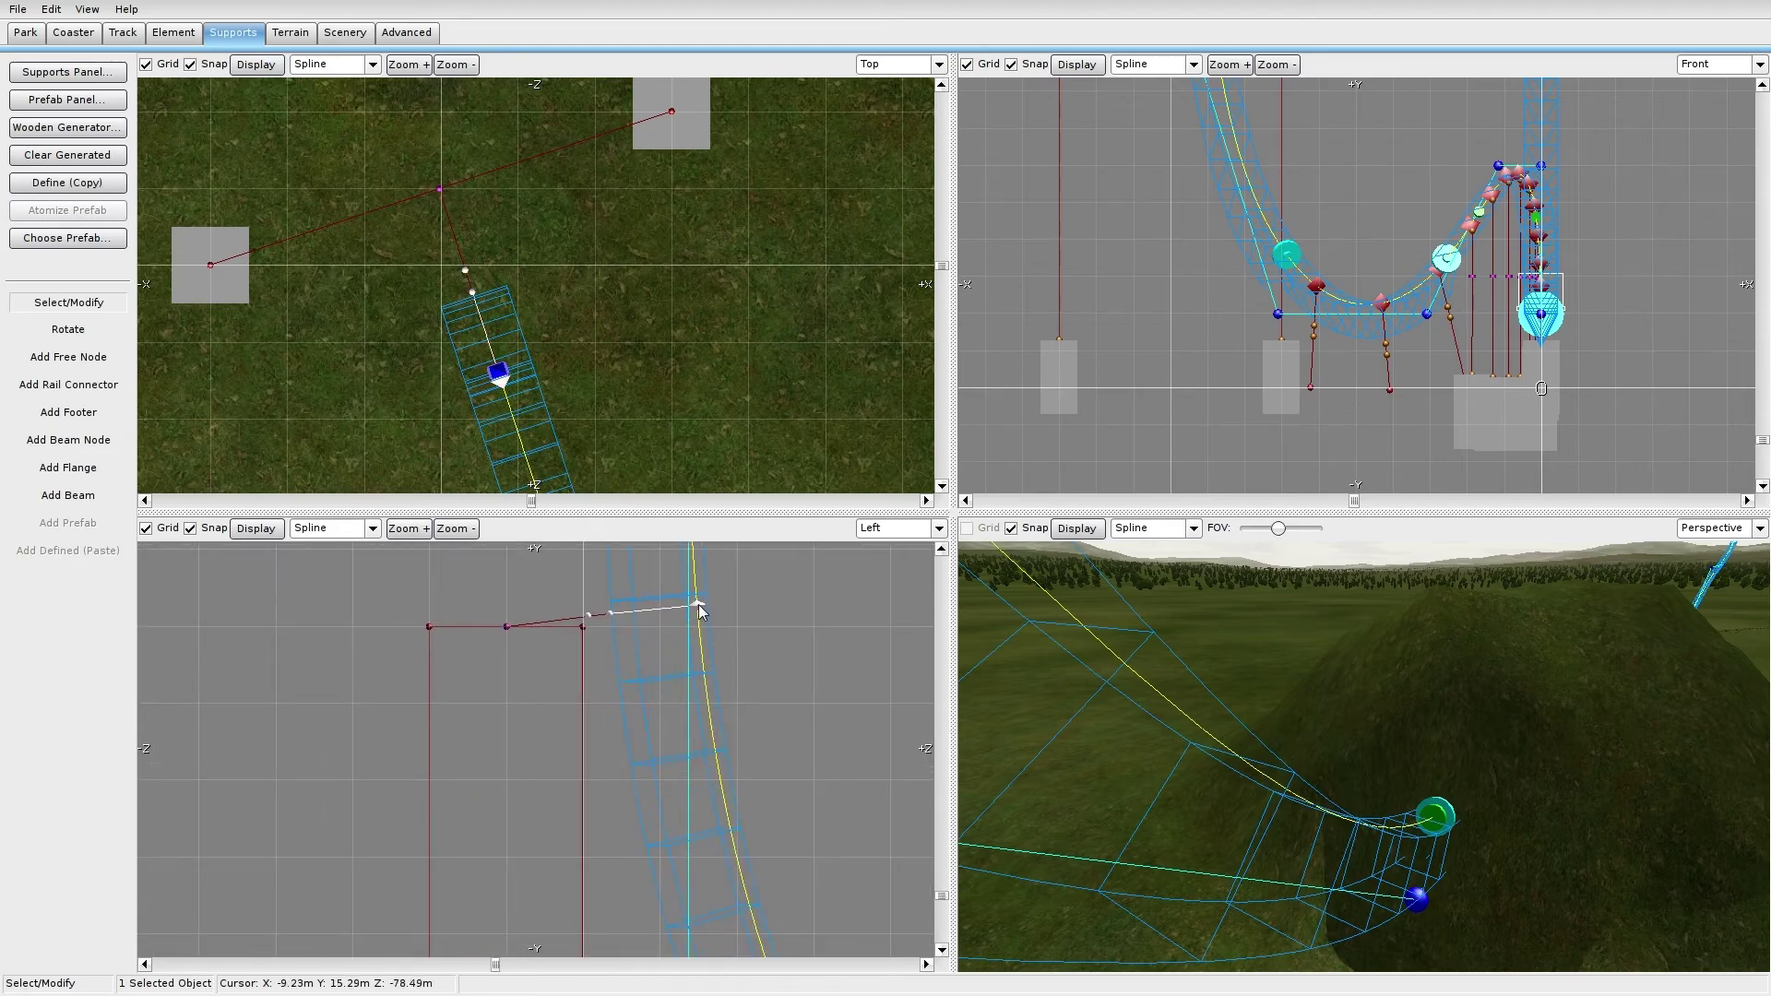
pyautogui.click(539, 585)
pyautogui.scroll(-4, 538, 585)
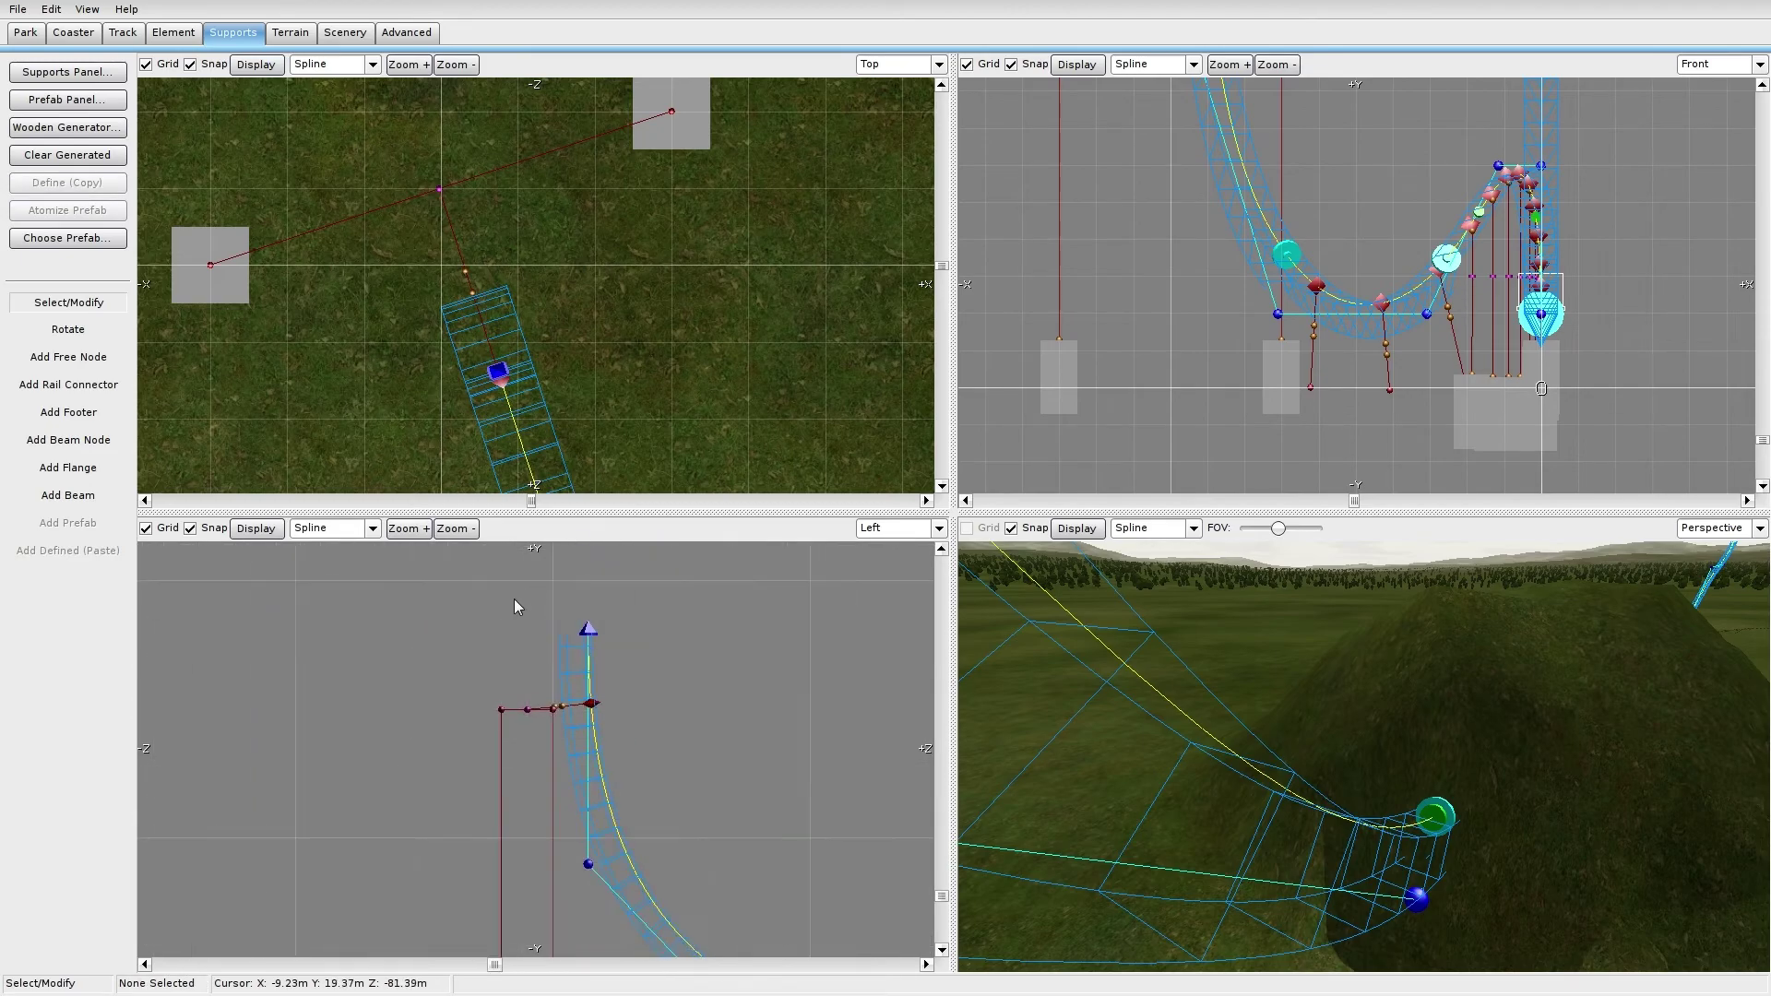
# Step: Freeze the coaster to examine the new support frame in the perspective view, and unfreeze it
pyautogui.click(18, 10)
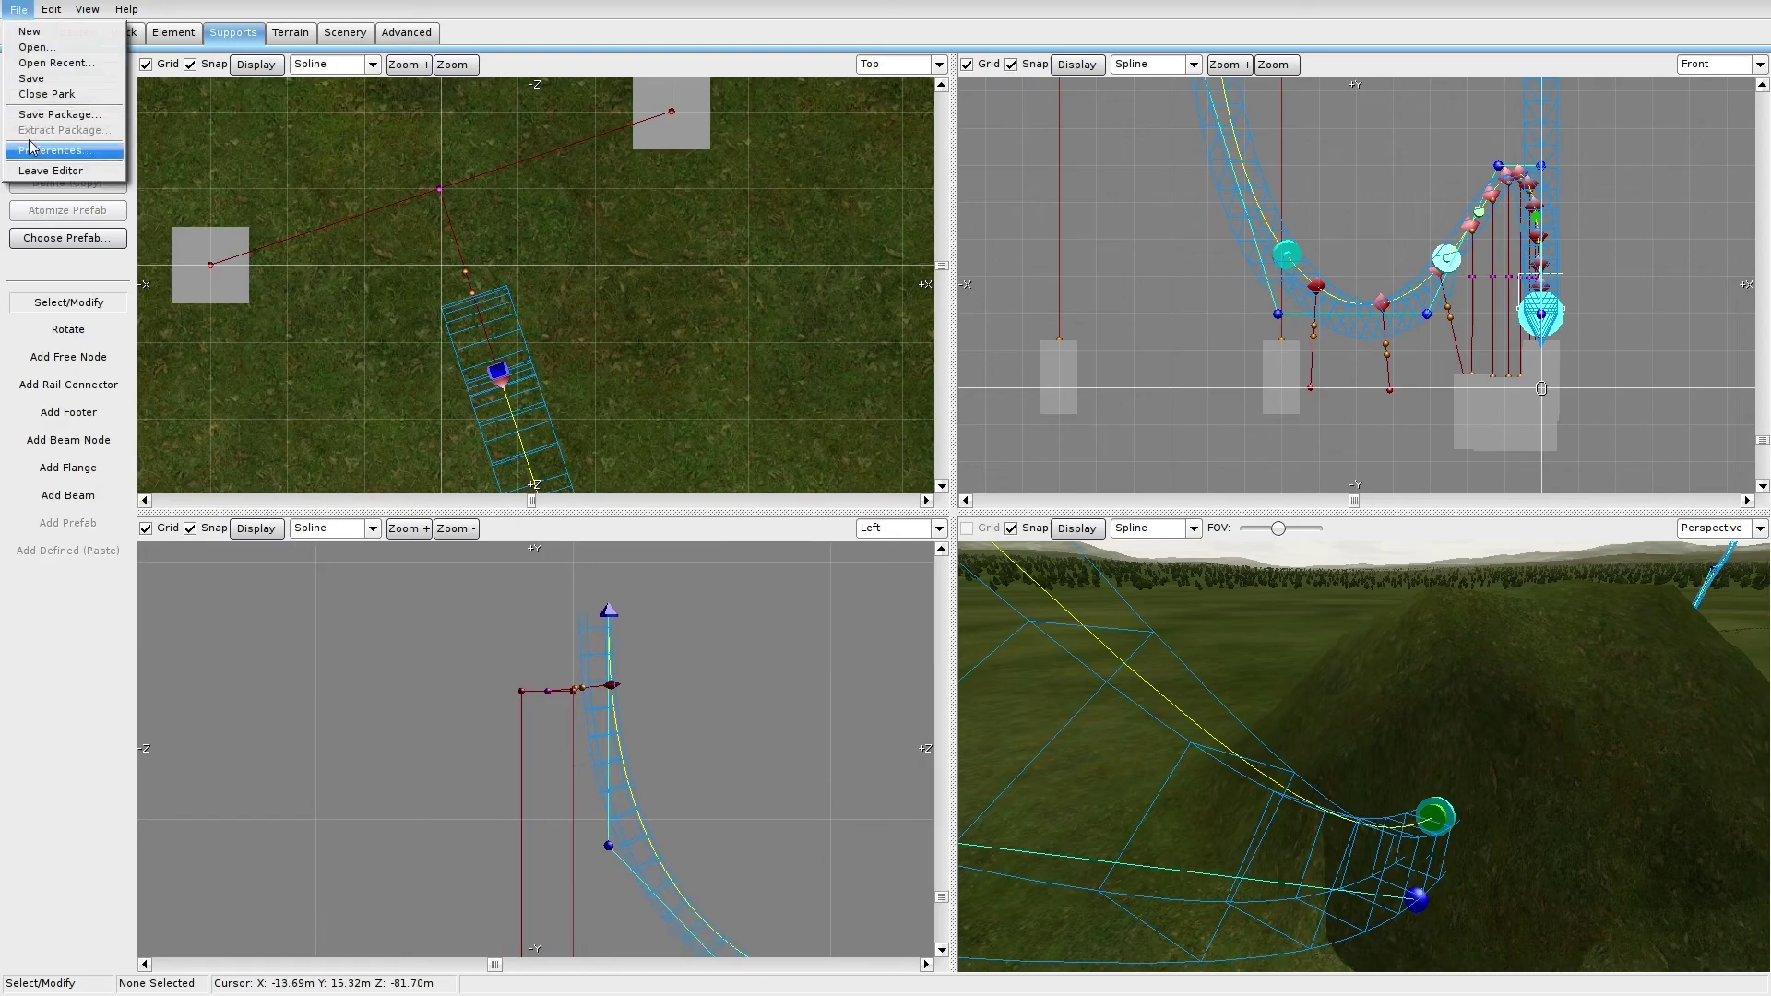
pyautogui.click(73, 32)
pyautogui.click(67, 339)
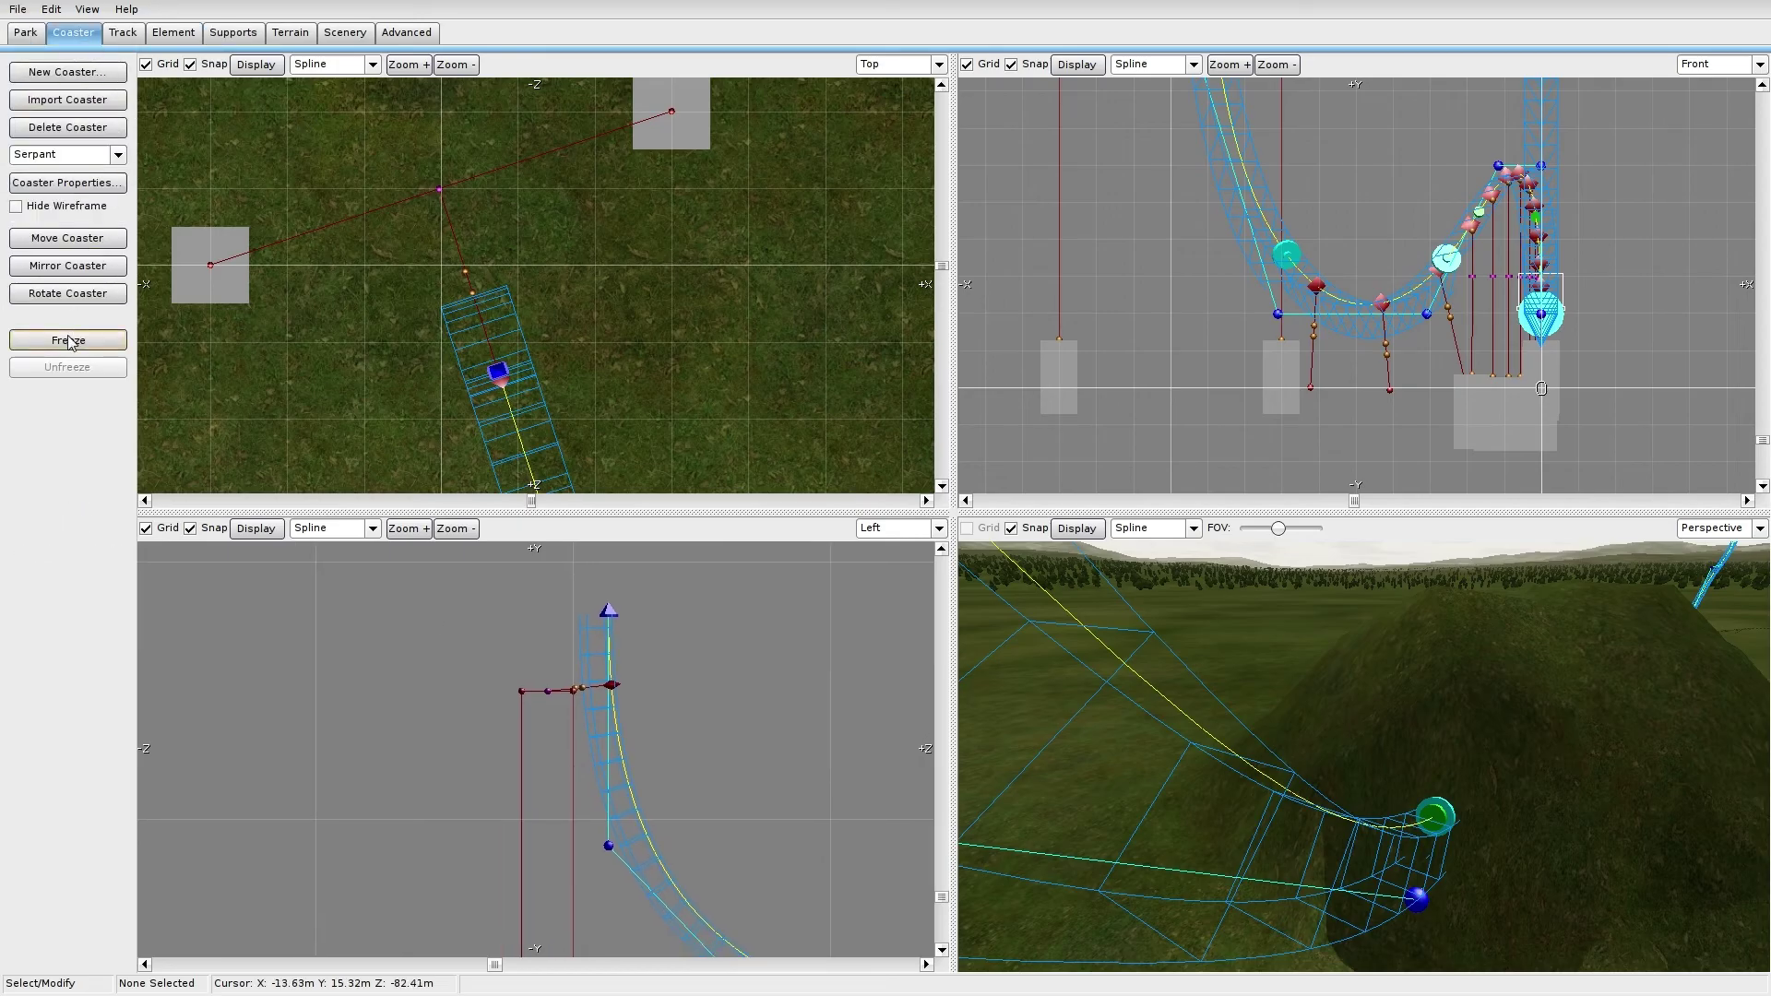
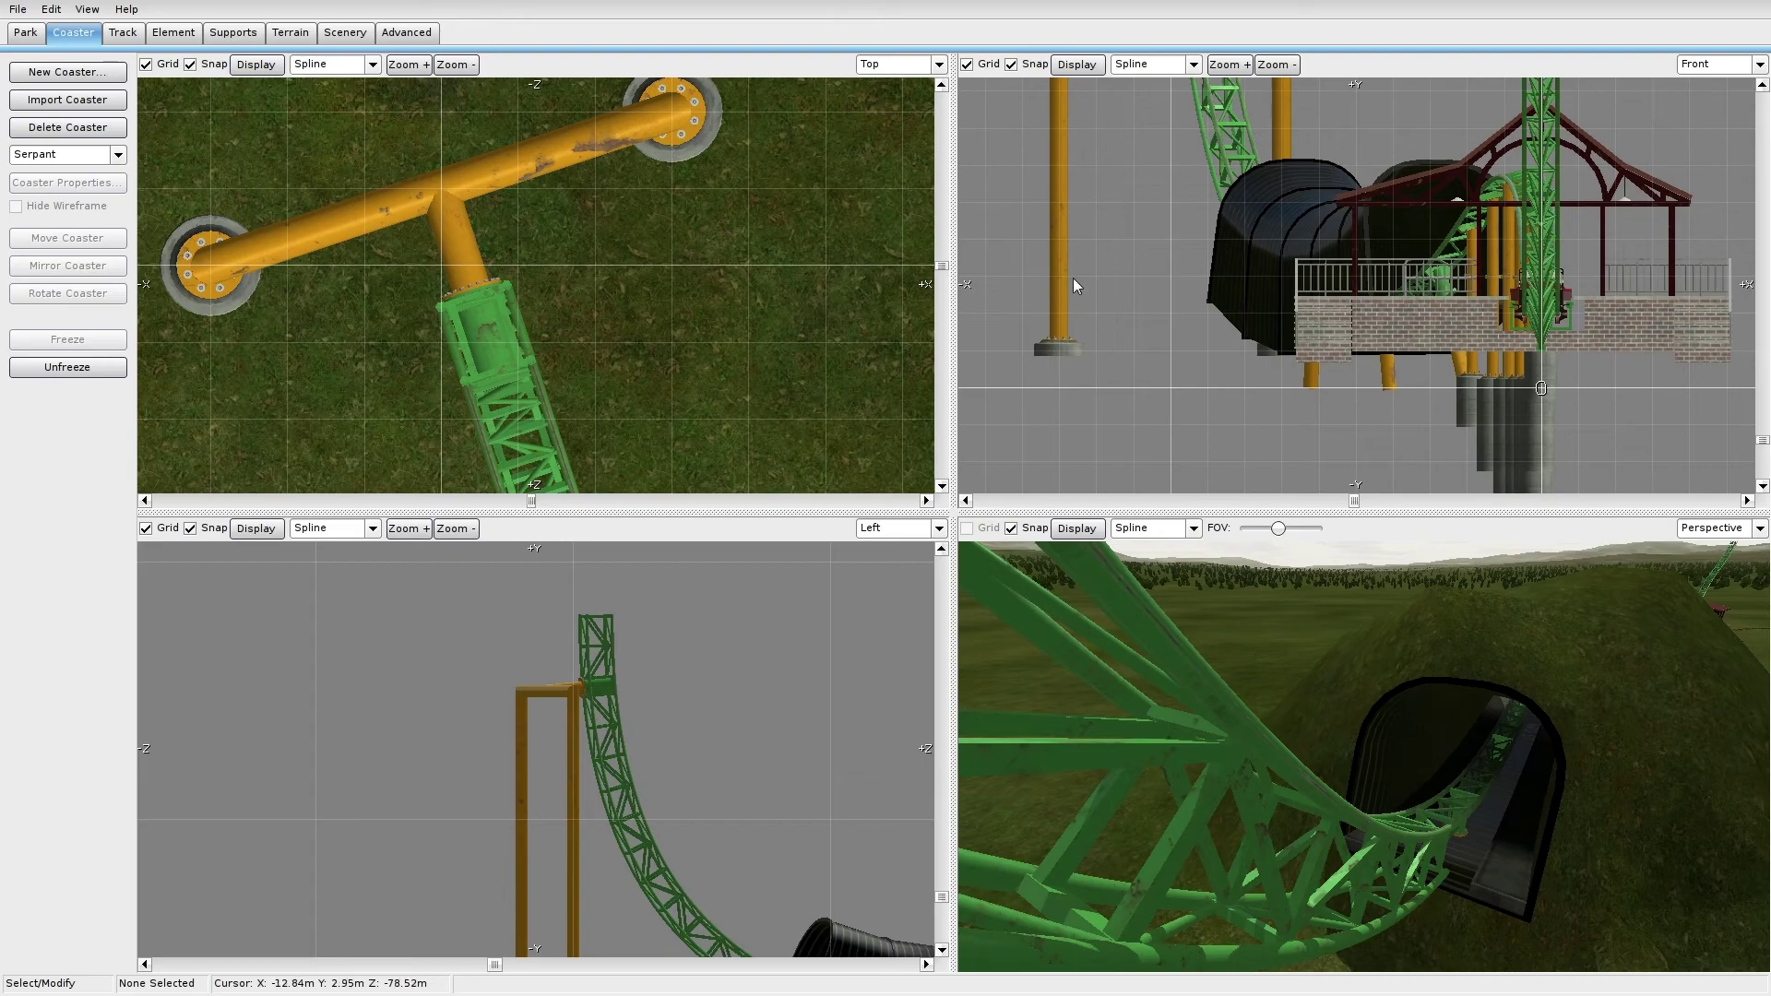
pyautogui.moveTo(1363, 756); pyautogui.dragTo(1186, 773, button='right')
pyautogui.scroll(3, 1363, 756)
pyautogui.moveTo(1223, 716); pyautogui.dragTo(1210, 784, button='right')
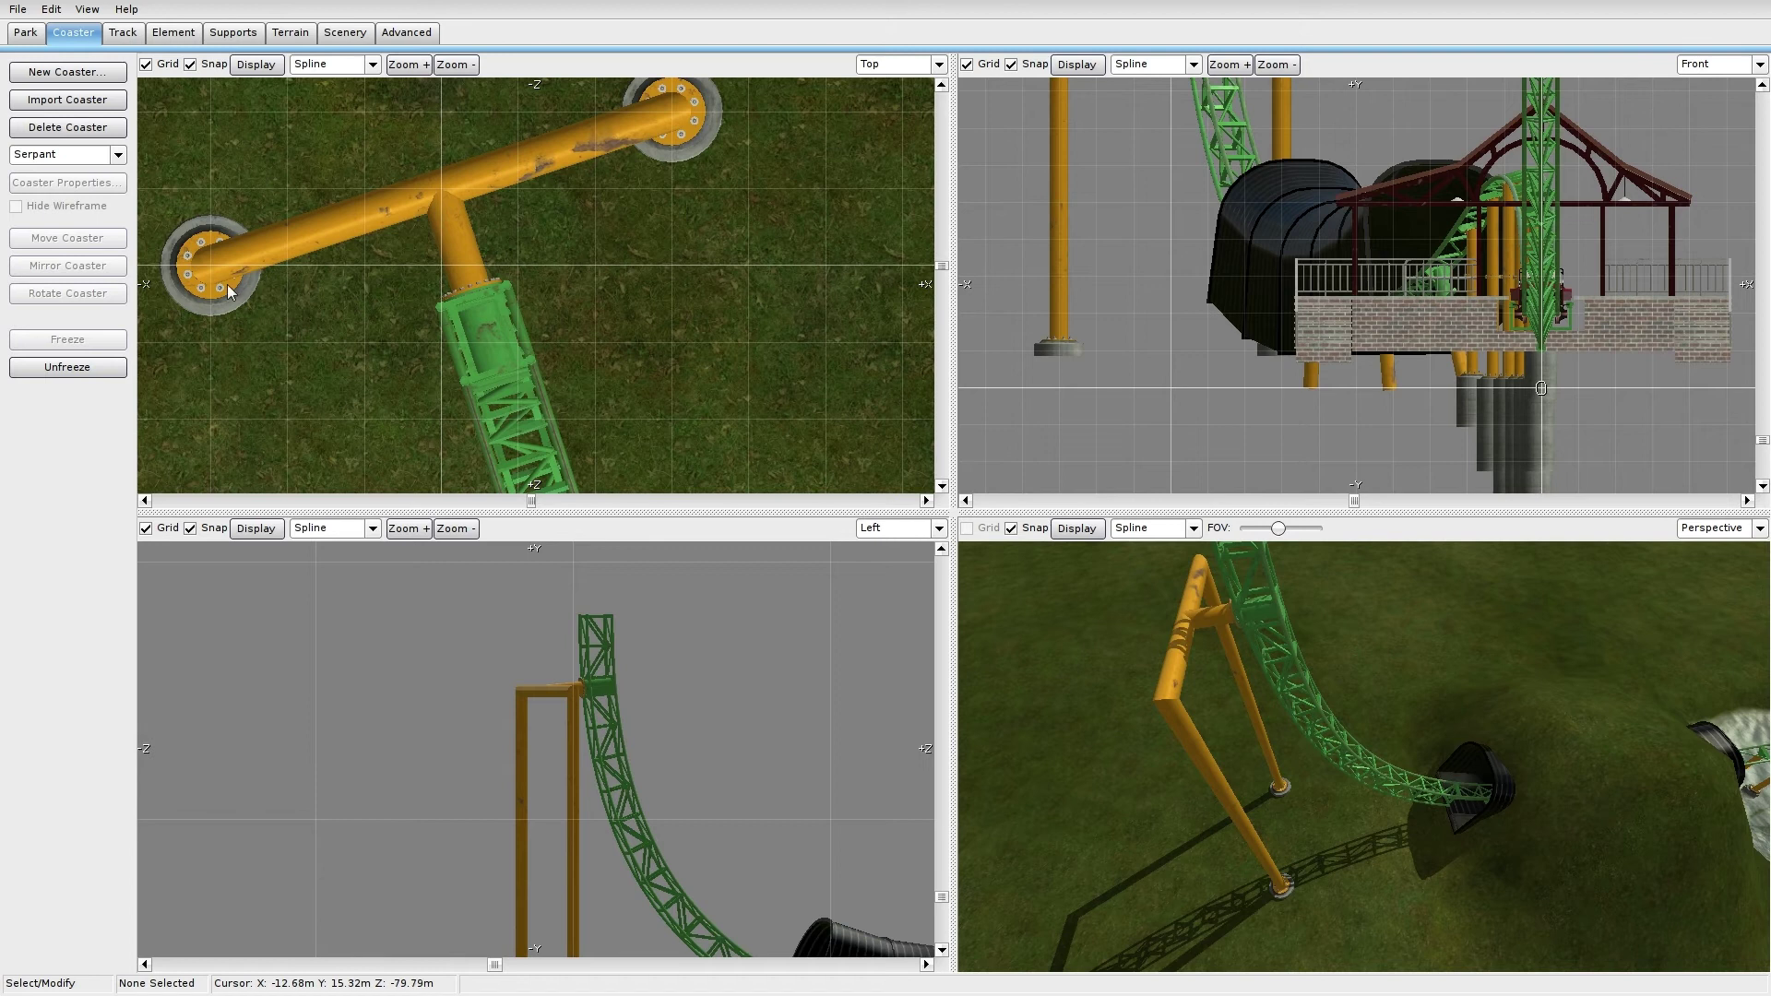
pyautogui.click(114, 360)
# Step: Try shifting the whole support frame, including both footers, one grid step closer to the track's end in the top view
pyautogui.scroll(-4, 175, 324)
pyautogui.moveTo(307, 339); pyautogui.dragTo(432, 214)
pyautogui.keyDown('shift'); pyautogui.moveTo(644, 195); pyautogui.dragTo(461, 247); pyautogui.keyUp('shift')
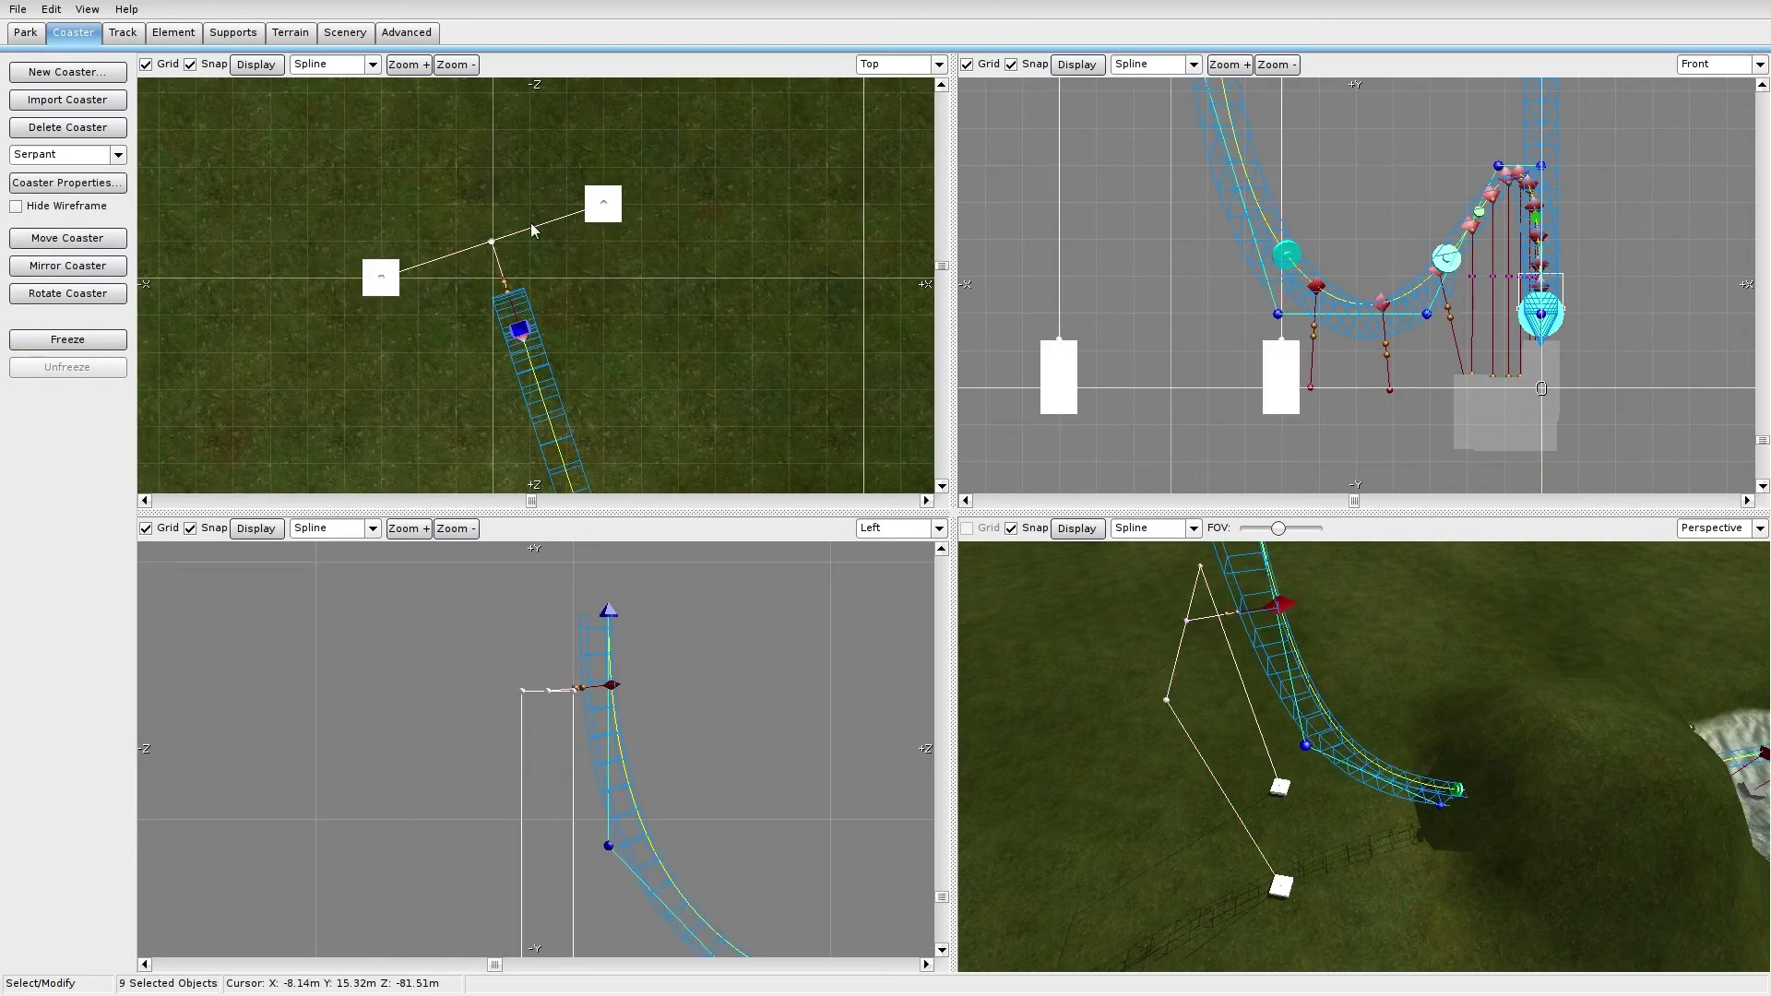
pyautogui.moveTo(608, 215); pyautogui.dragTo(613, 237)
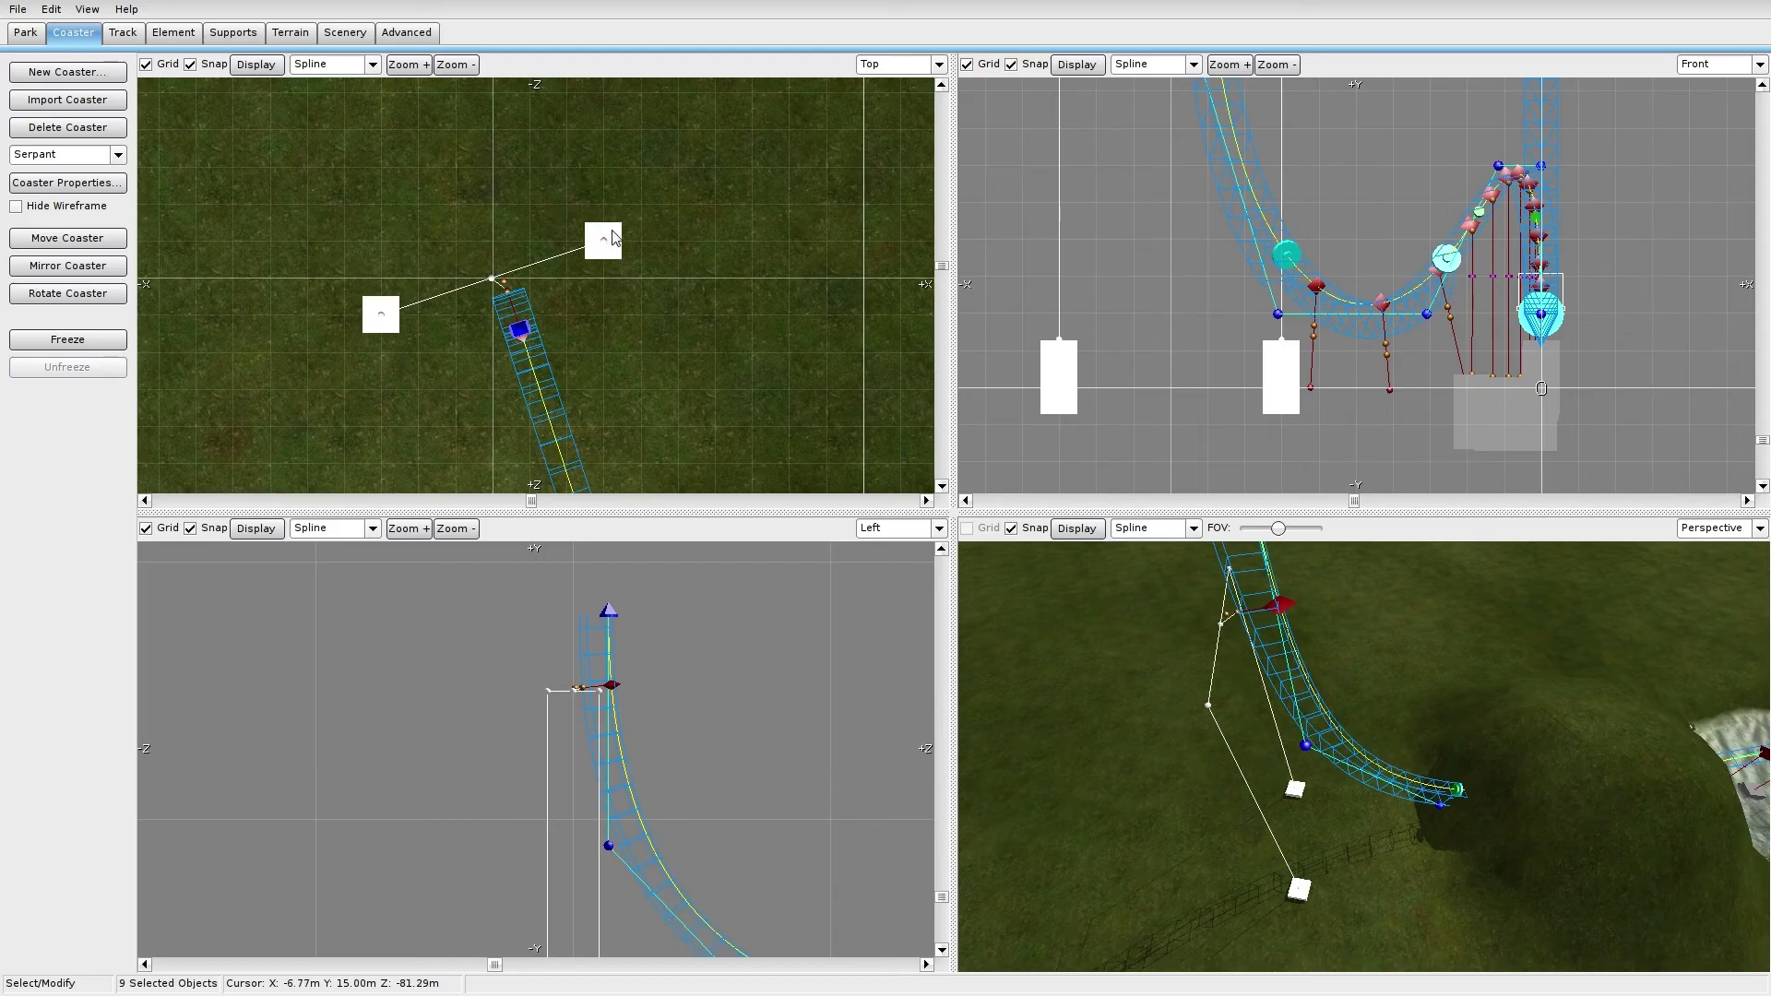
pyautogui.moveTo(619, 239); pyautogui.dragTo(610, 203)
pyautogui.click(832, 174)
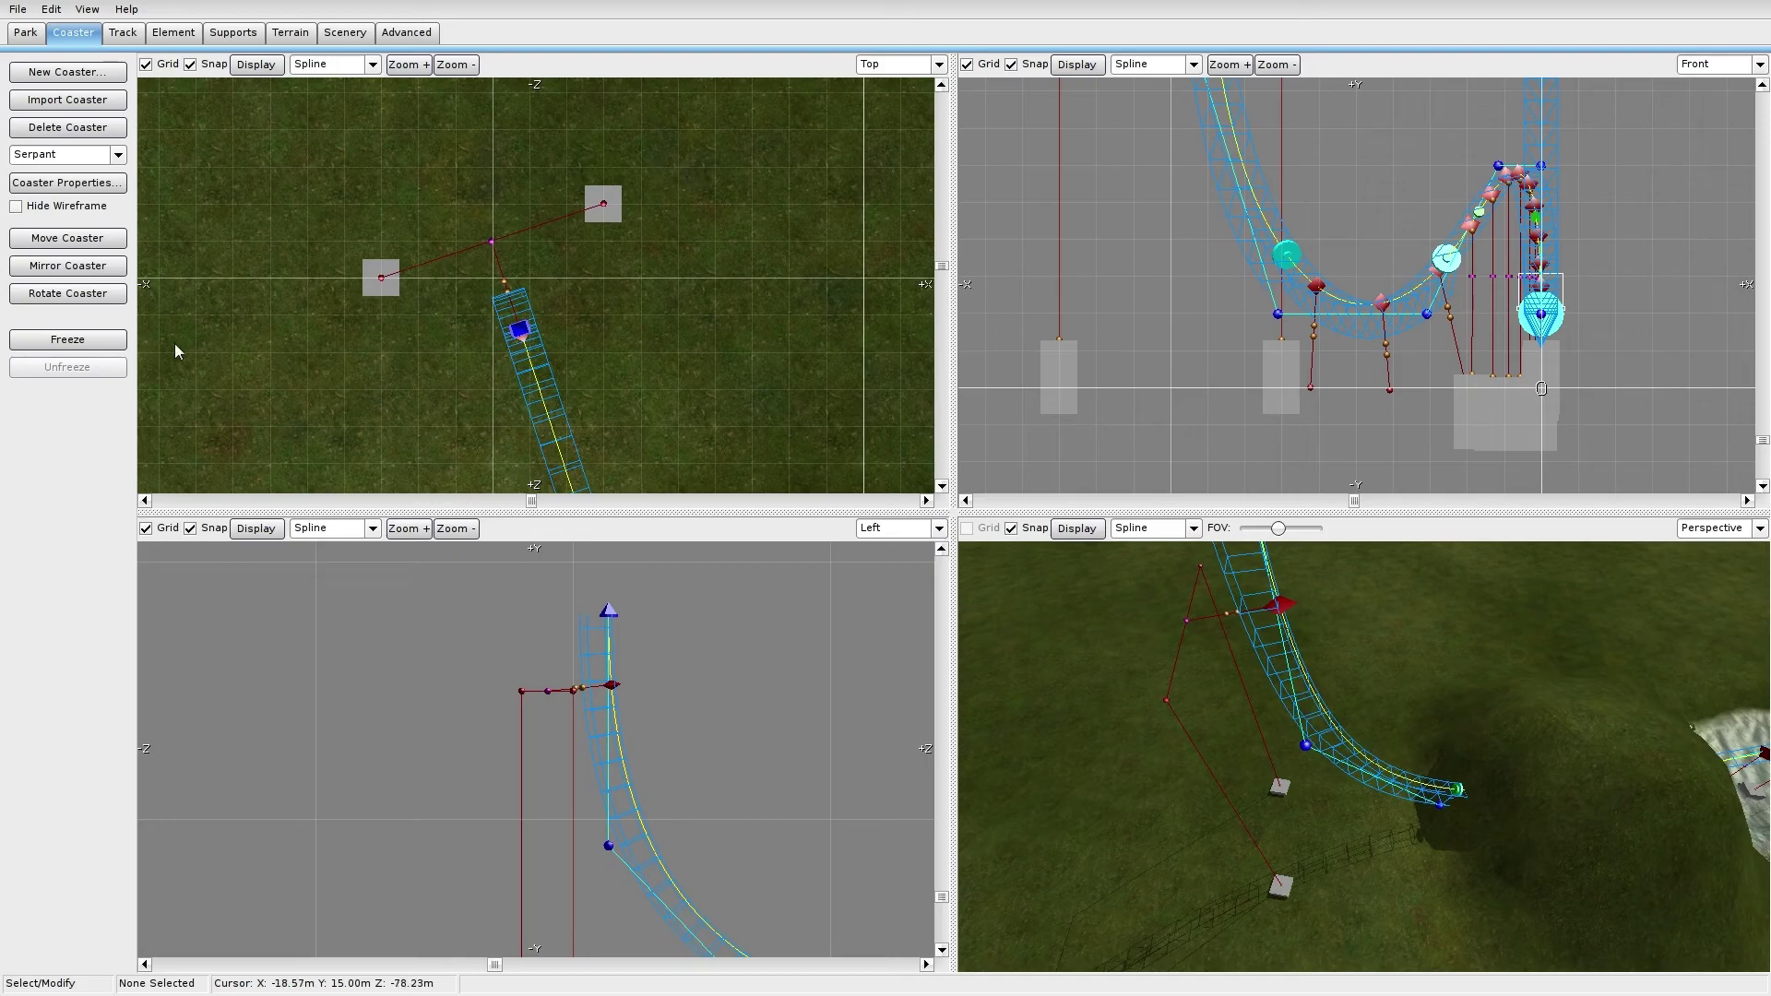
# Step: Add a beam node to each of the two vertical posts of the support frame, below the crossbeam
pyautogui.moveTo(475, 740); pyautogui.dragTo(516, 618, button='right')
pyautogui.scroll(-2, 493, 651)
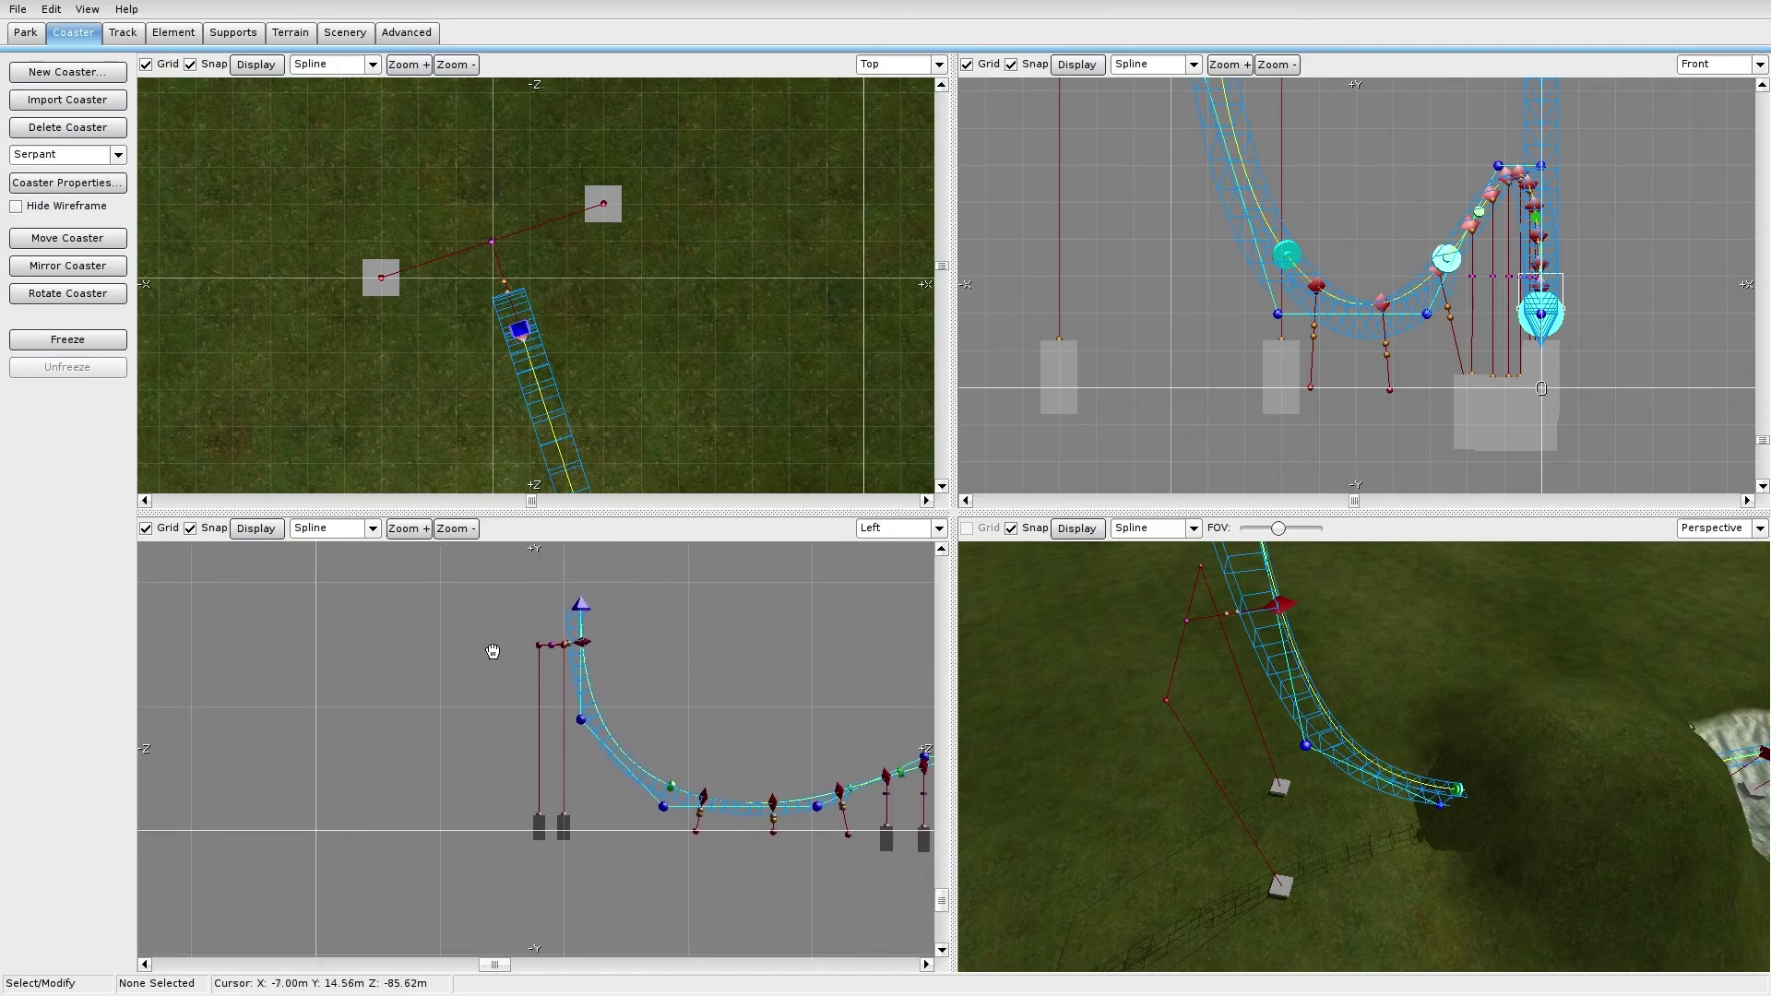
pyautogui.scroll(3, 480, 703)
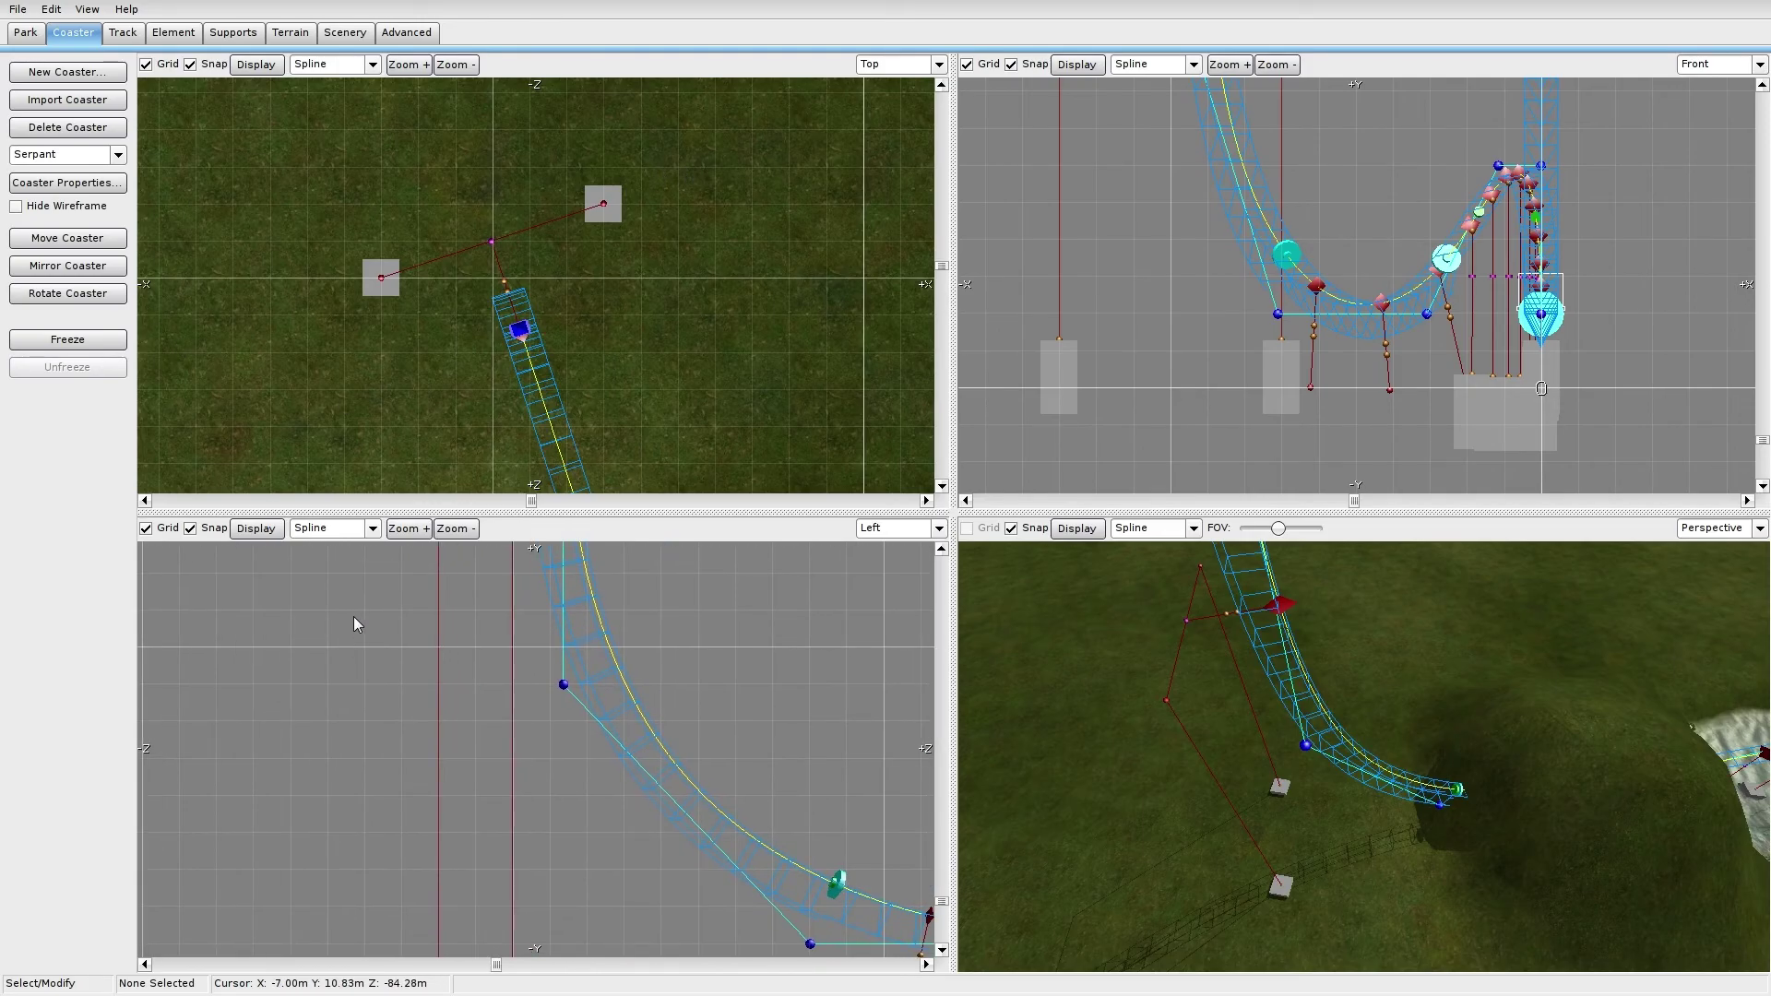
pyautogui.click(216, 33)
pyautogui.click(182, 34)
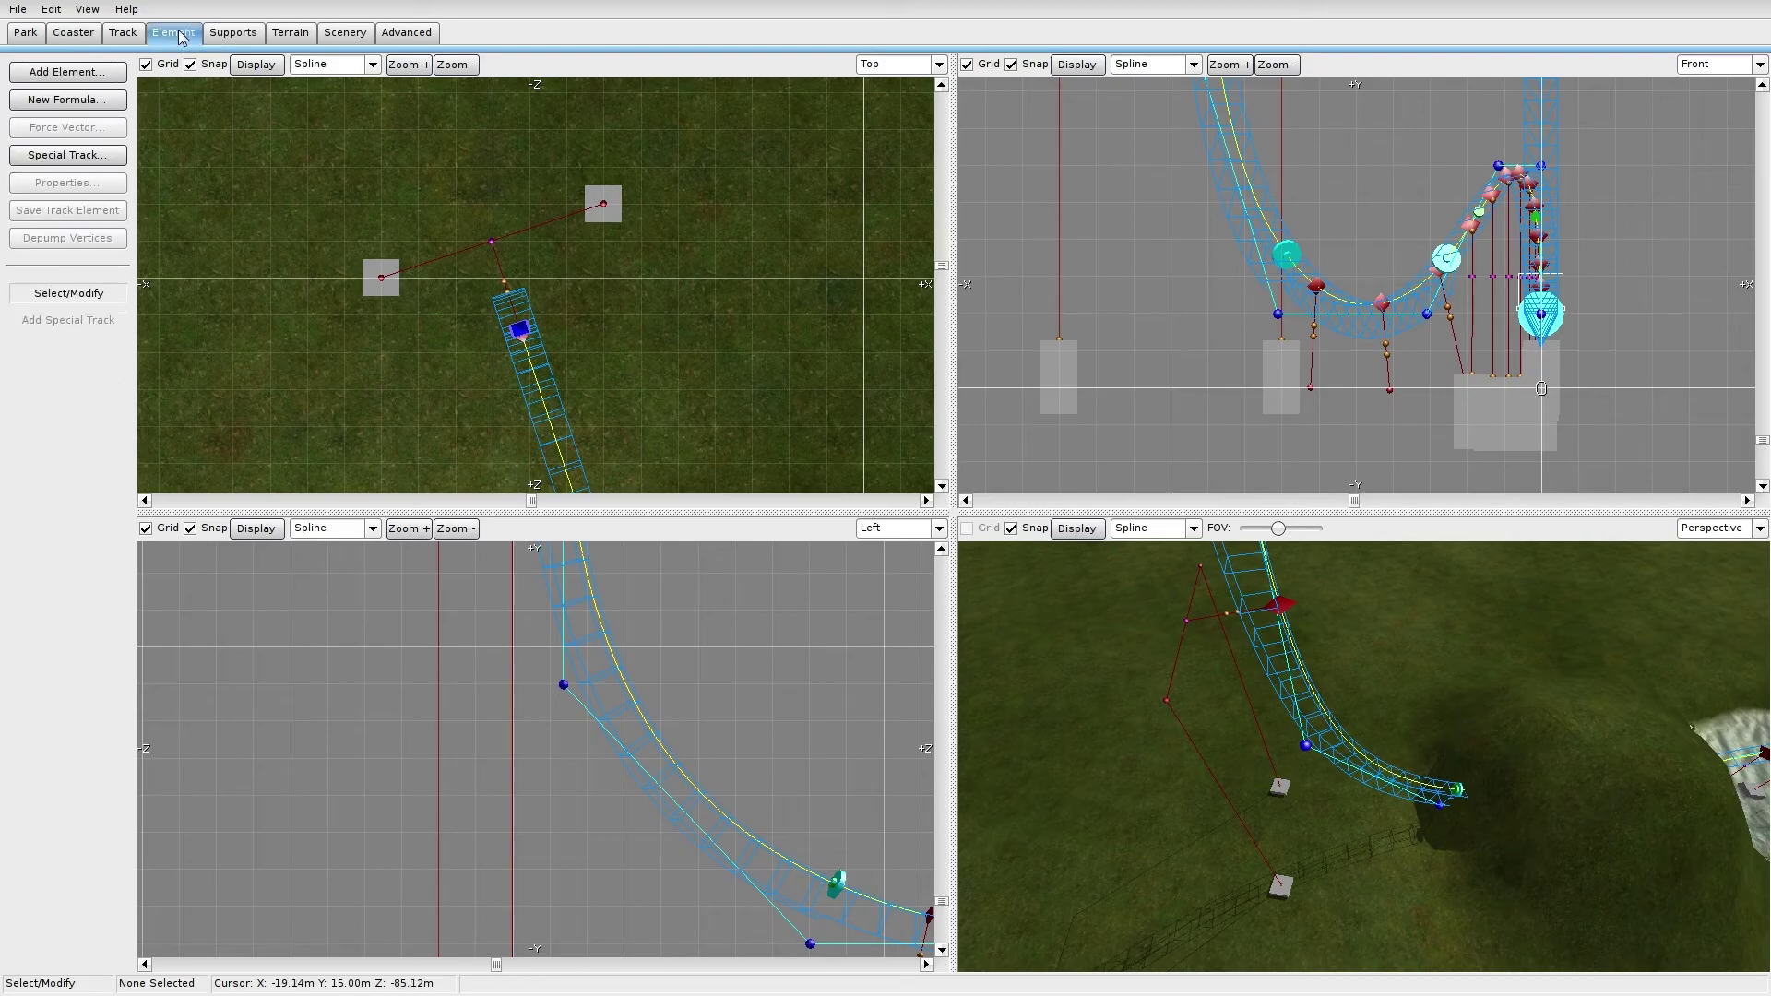
pyautogui.click(241, 35)
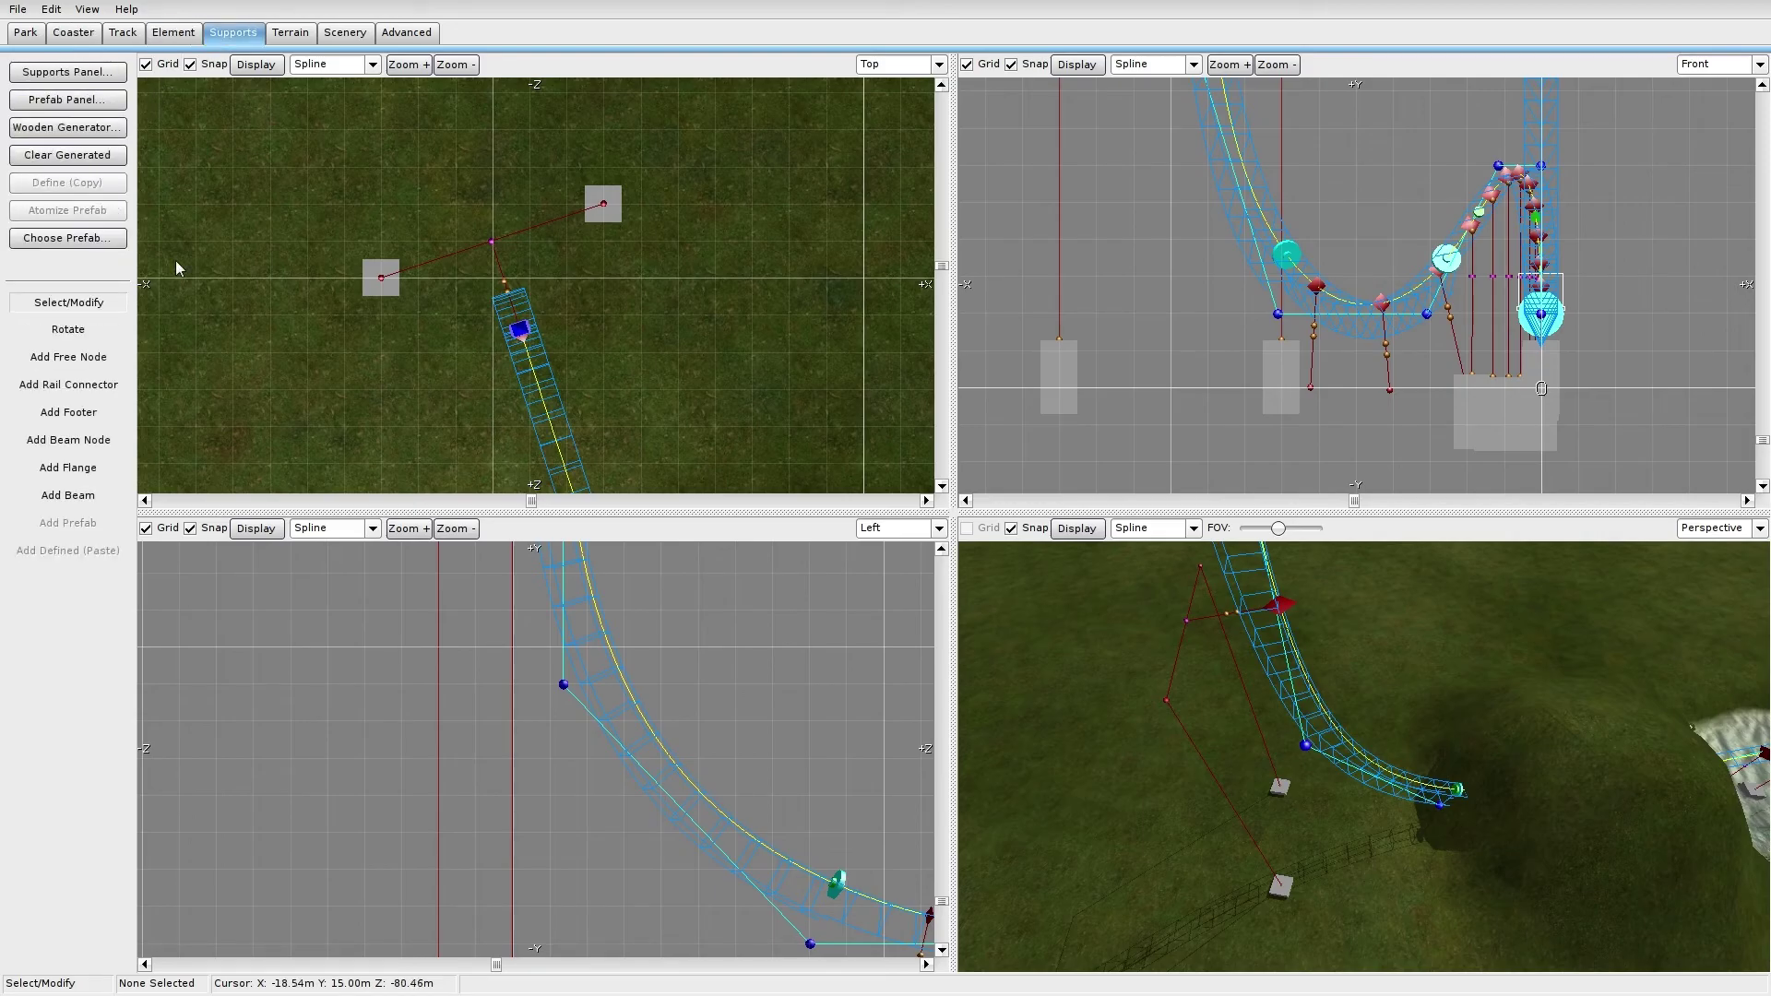
pyautogui.click(93, 440)
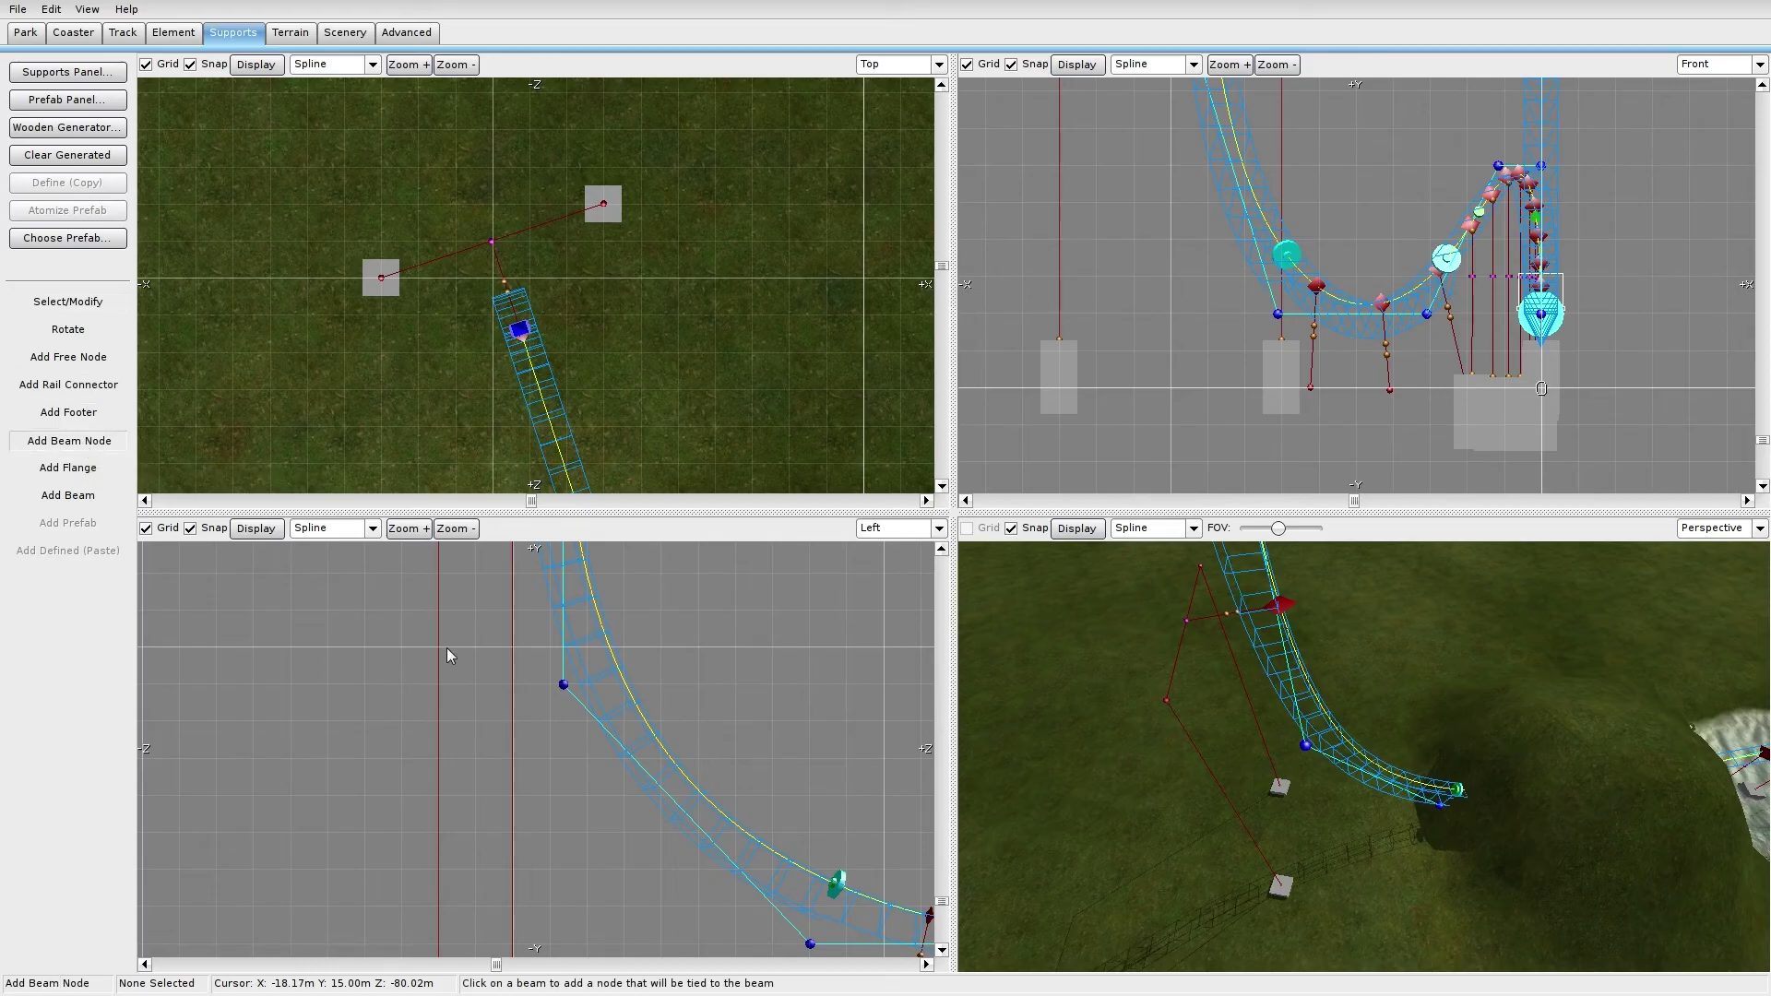
pyautogui.scroll(-3, 498, 645)
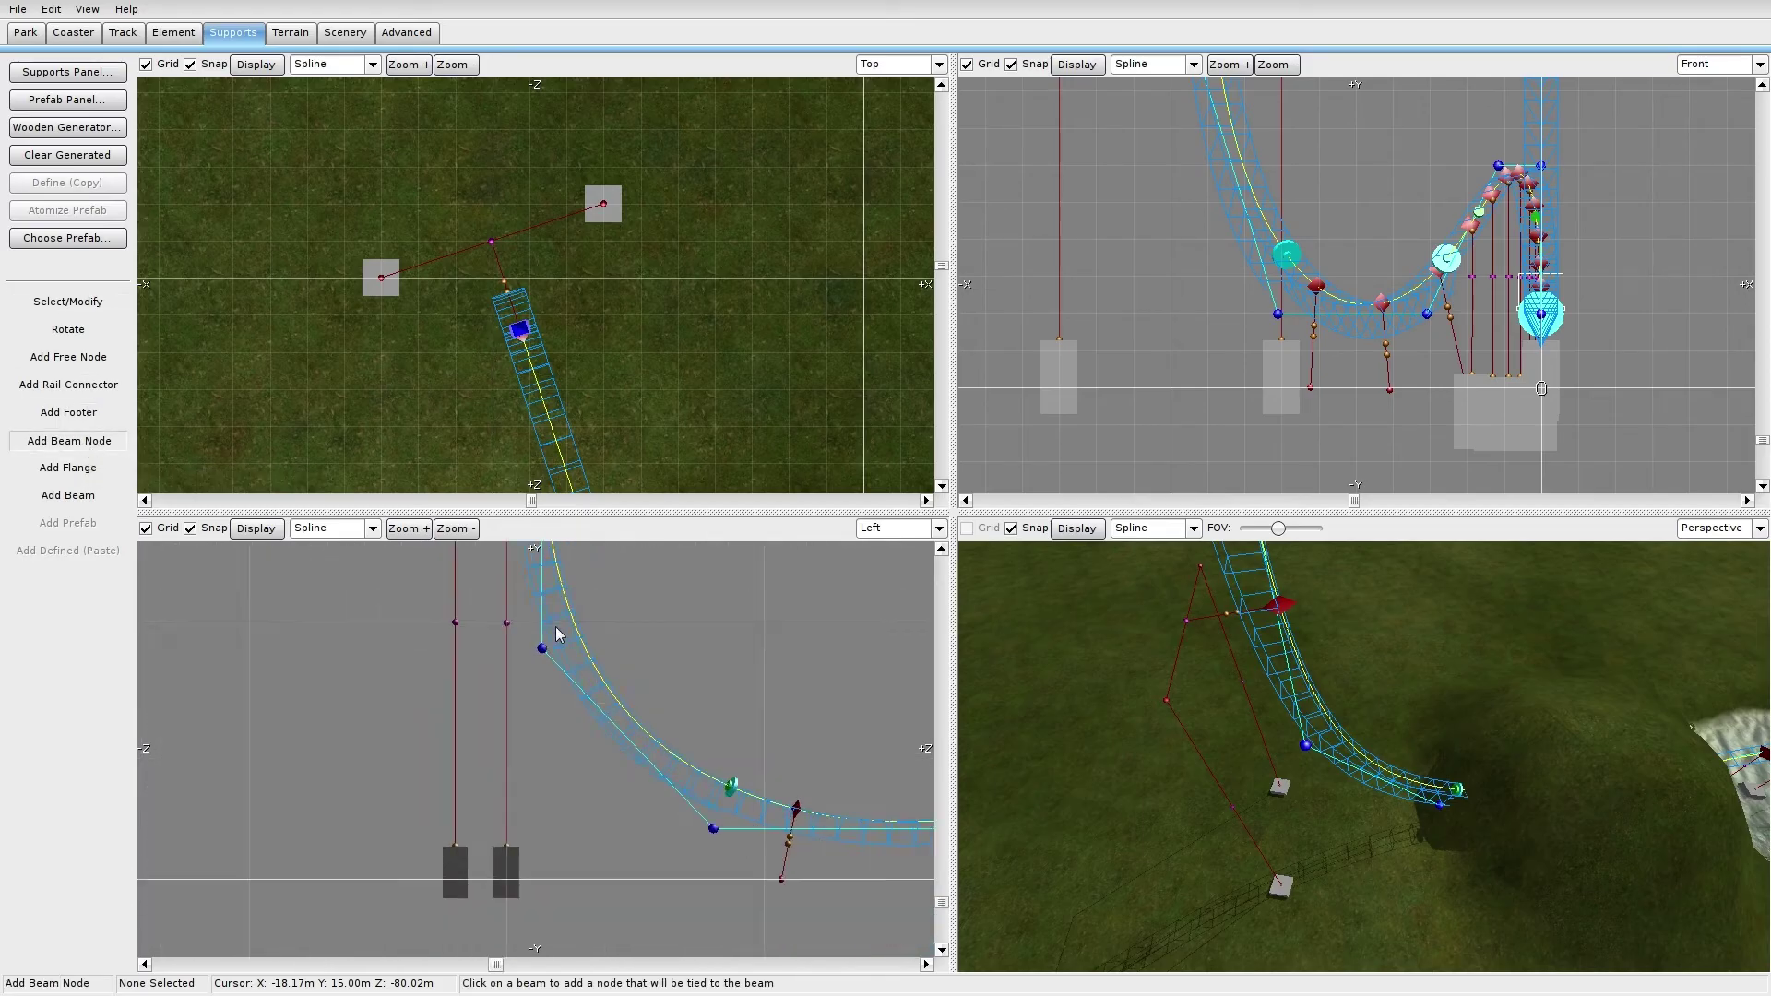
pyautogui.moveTo(563, 681); pyautogui.dragTo(542, 736, button='right')
pyautogui.click(73, 302)
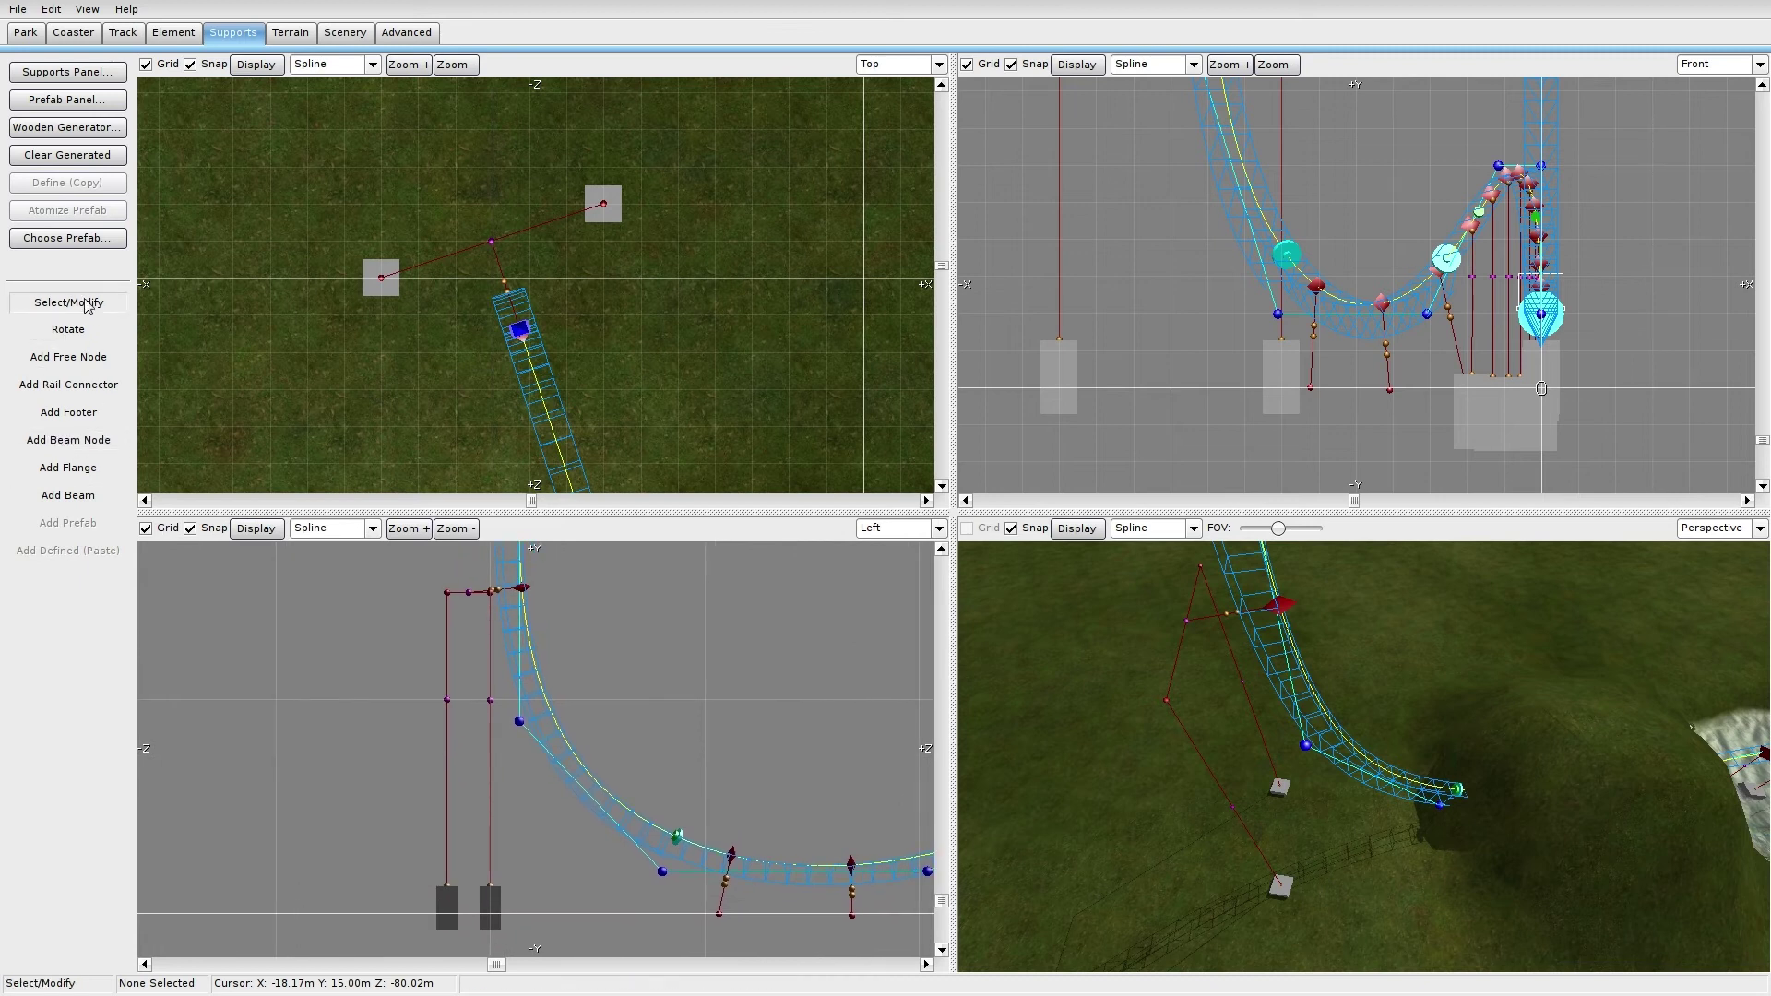
# Step: Raise the beam nodes on both vertical posts to the same height of about 12 m
pyautogui.click(448, 700)
pyautogui.moveTo(489, 701); pyautogui.dragTo(489, 678)
pyautogui.click(449, 680)
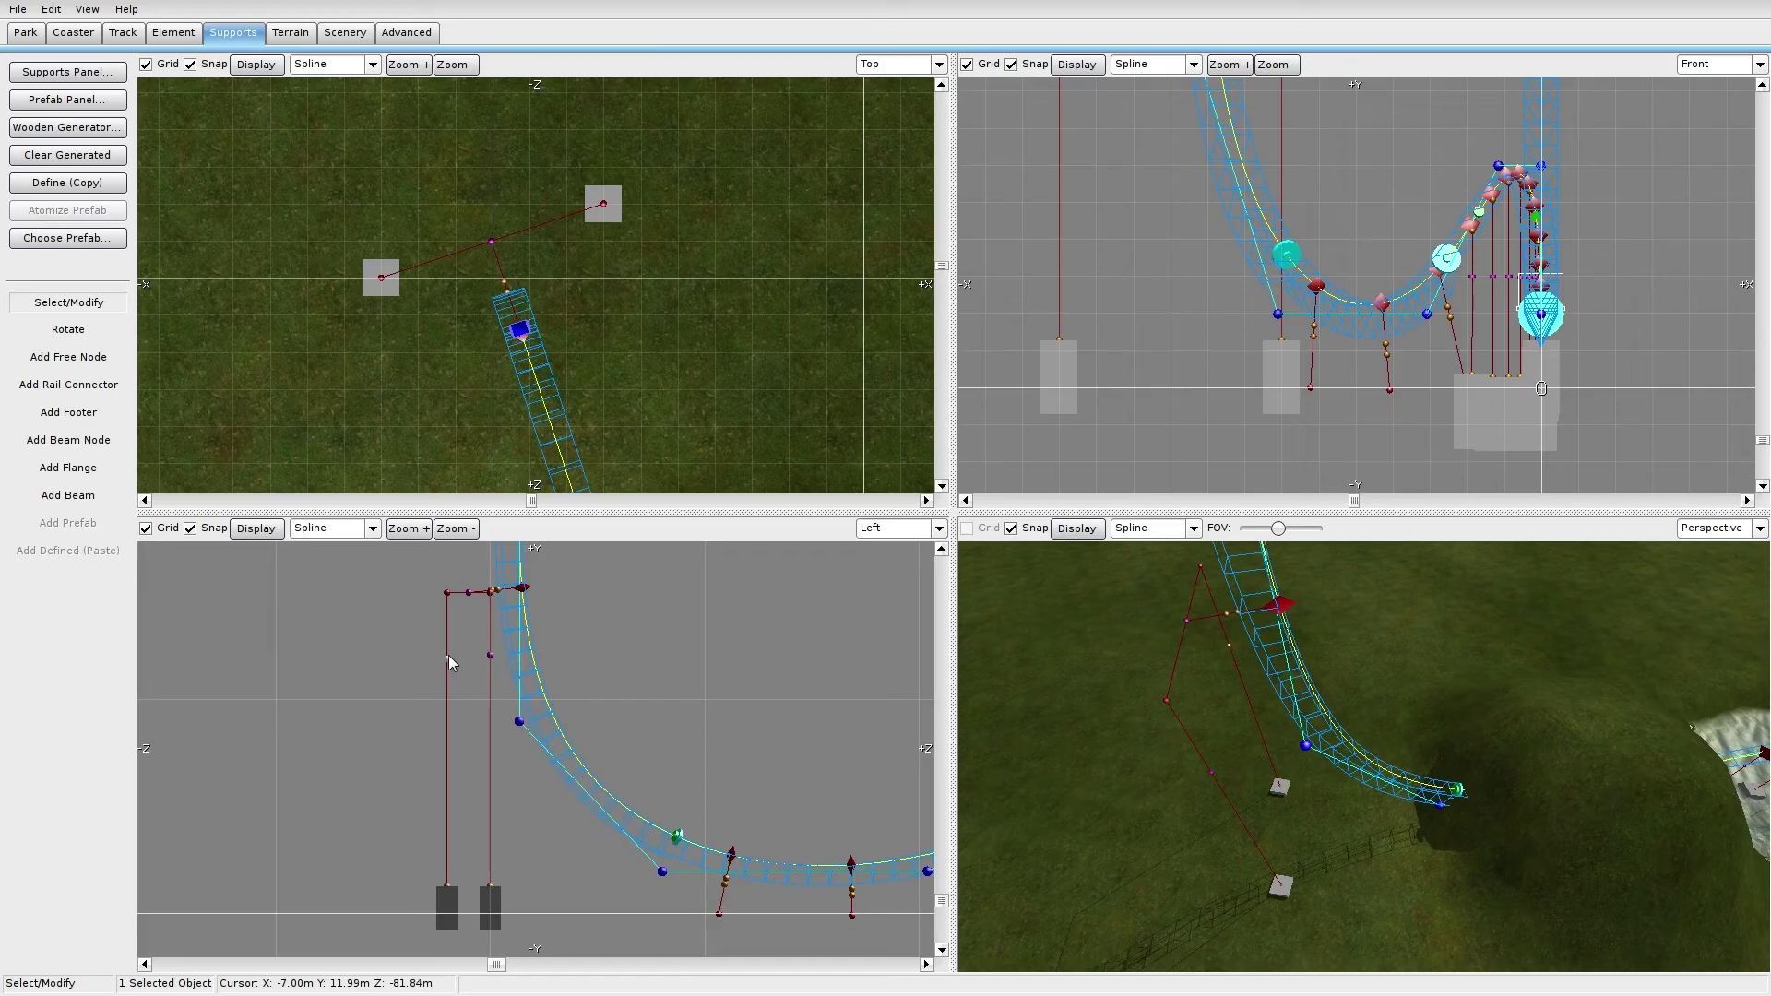
pyautogui.scroll(4, 447, 655)
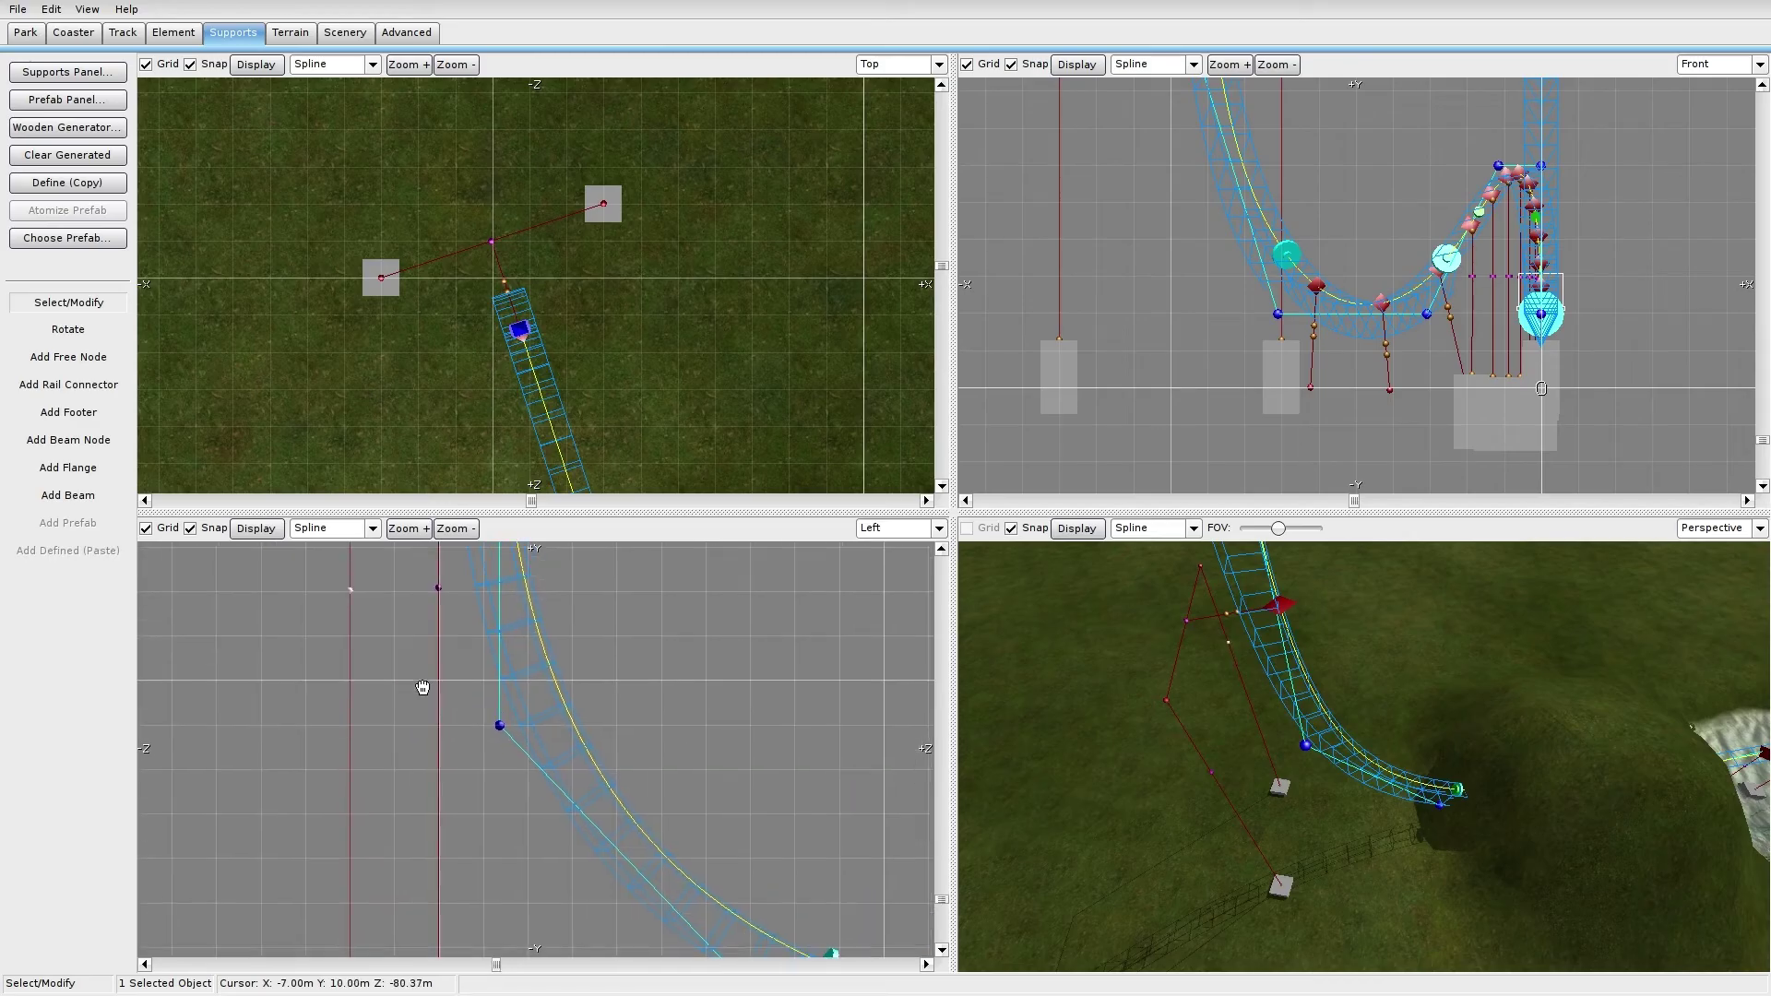
pyautogui.click(446, 605)
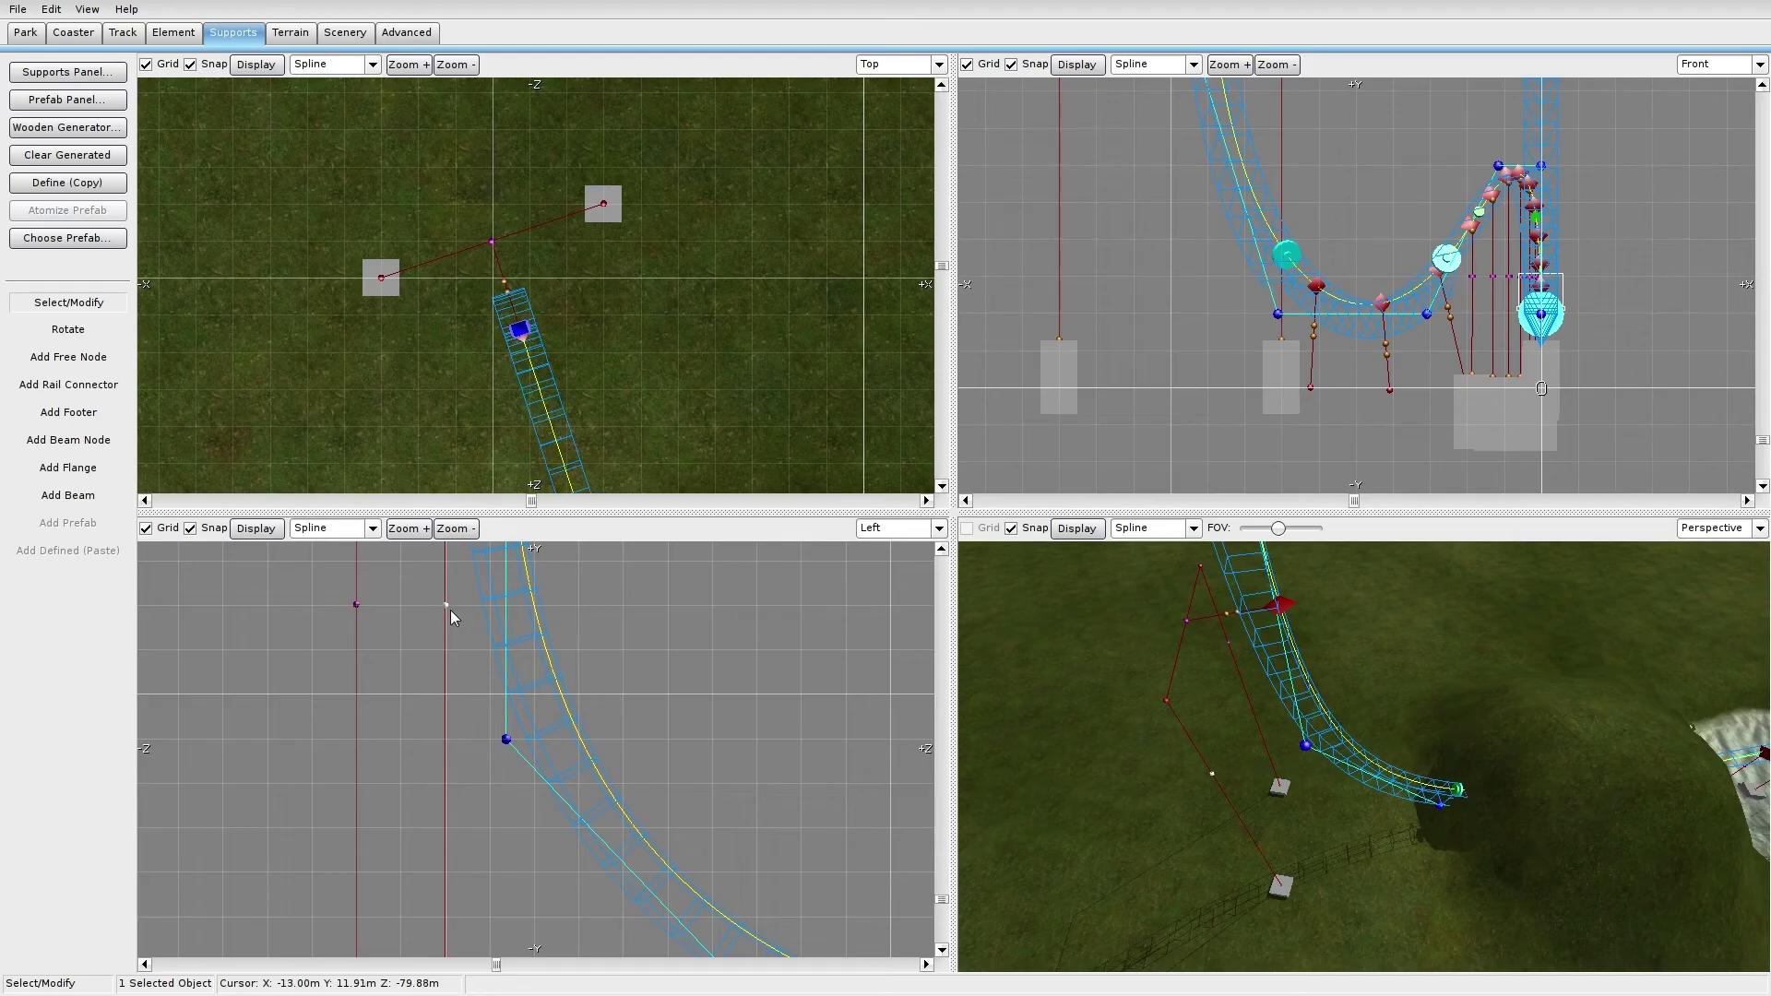
pyautogui.click(359, 606)
pyautogui.click(383, 627)
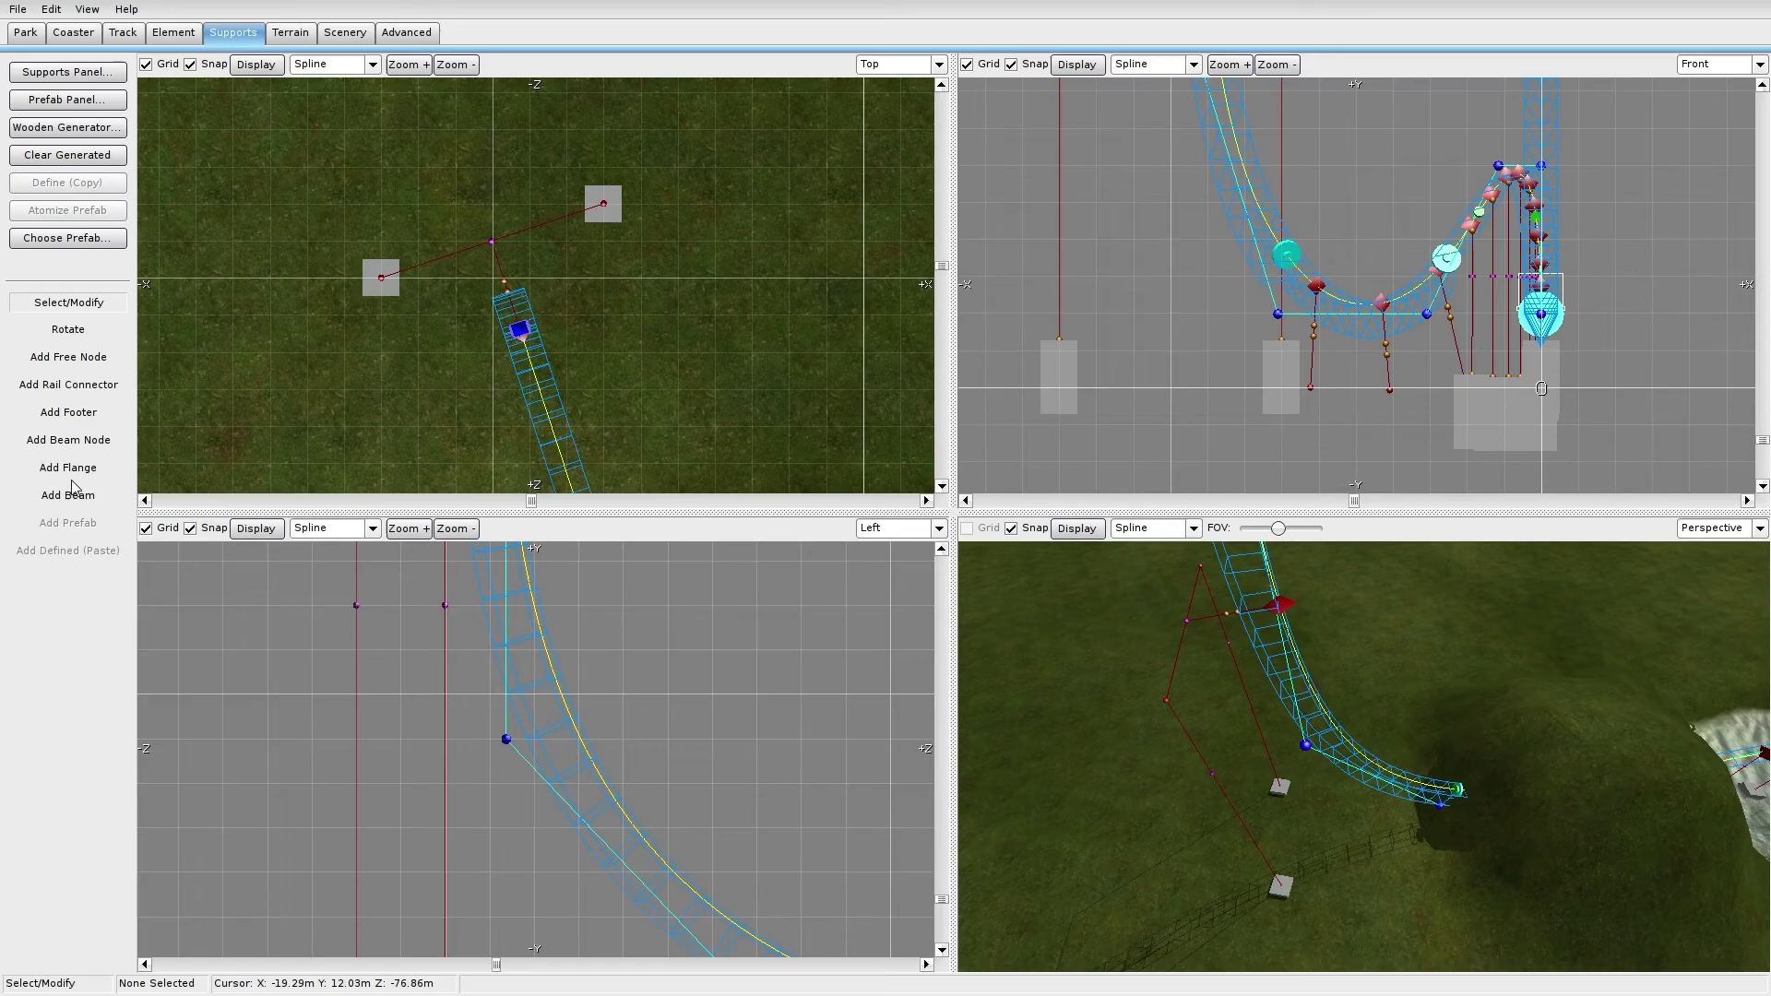
# Step: Place two additional footers on the track side of the existing ones, each aligned with its post and about 2 m away
pyautogui.click(78, 417)
pyautogui.click(383, 329)
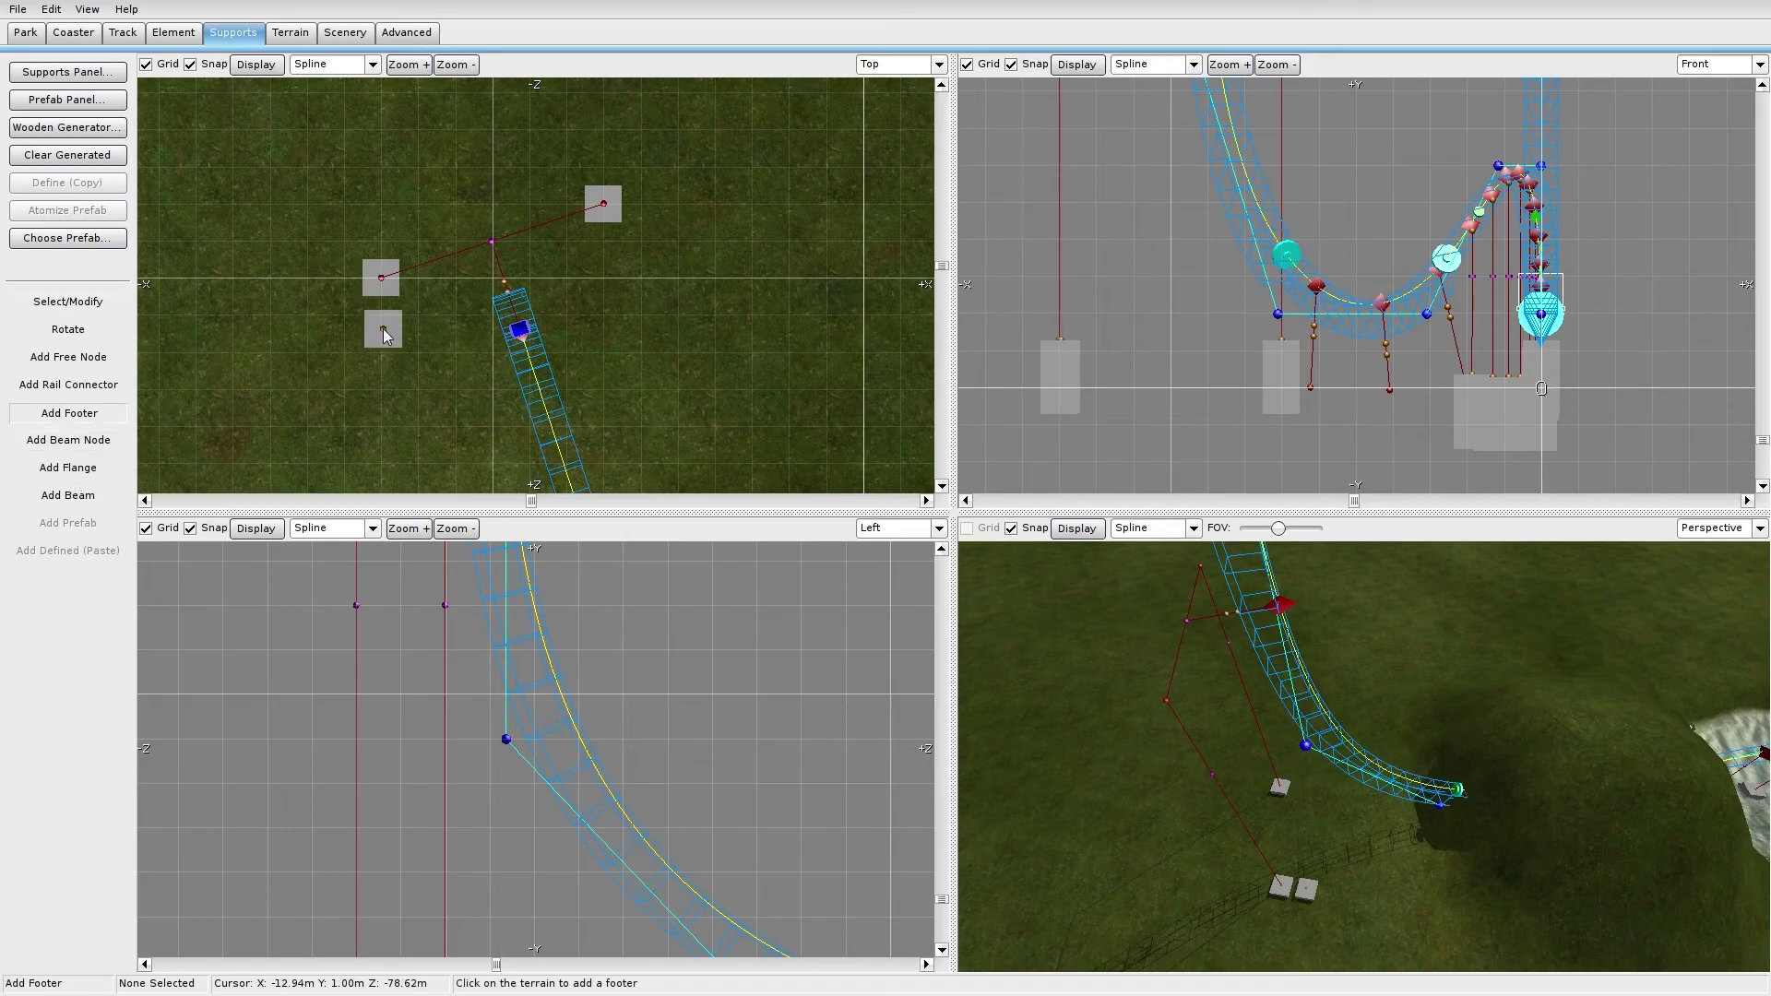
pyautogui.click(602, 269)
pyautogui.click(68, 301)
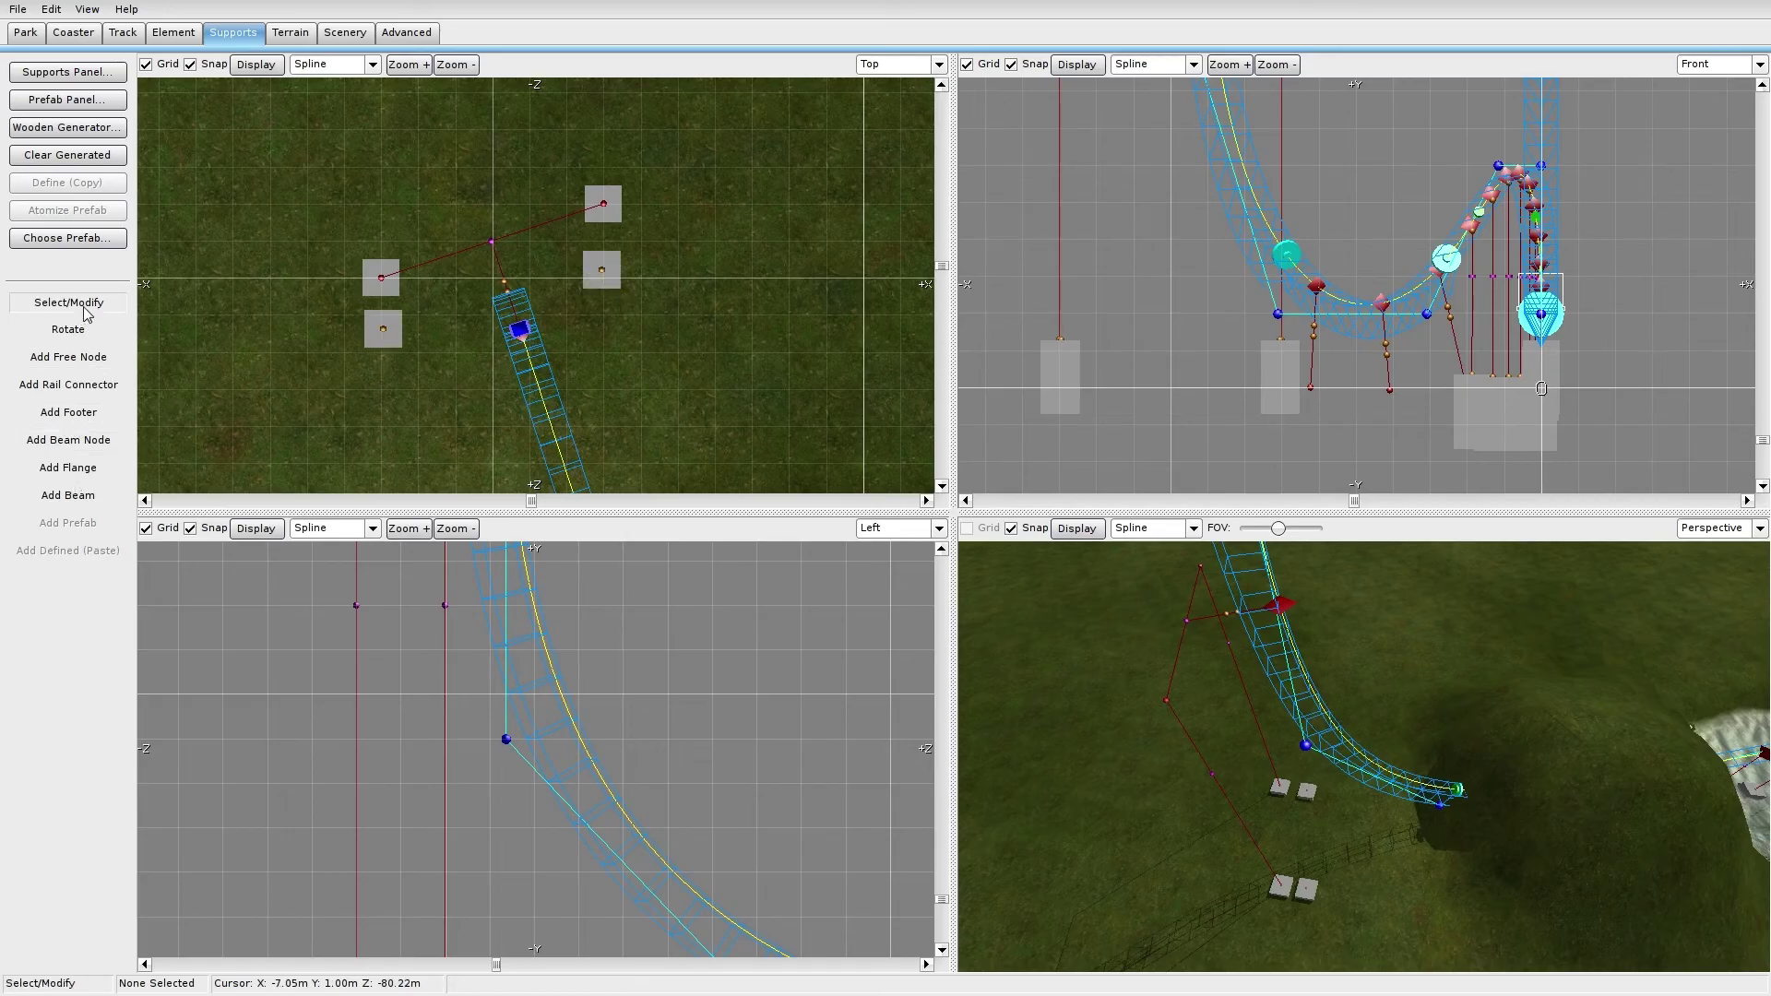
pyautogui.moveTo(376, 341); pyautogui.dragTo(378, 353)
pyautogui.moveTo(619, 273); pyautogui.dragTo(626, 277)
pyautogui.keyDown('shift'); pyautogui.click(392, 363); pyautogui.keyUp('shift')
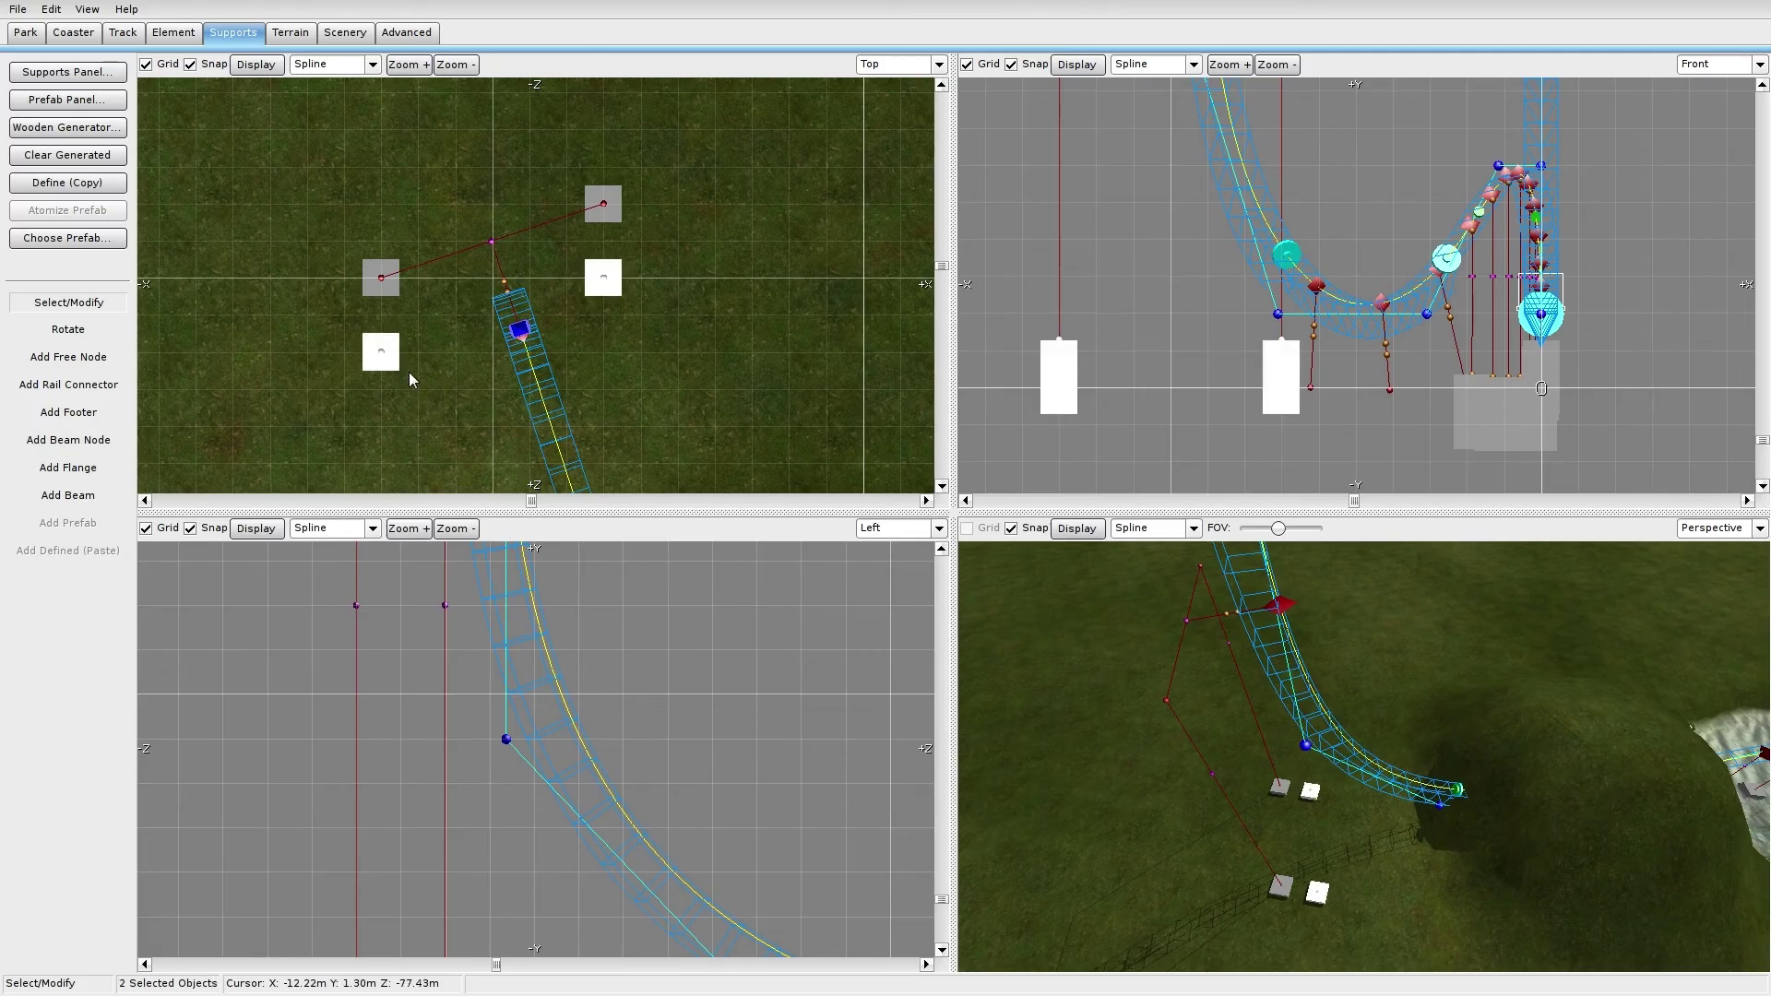
pyautogui.click(391, 448)
# Step: Connect each new footer to the beam node on its matching vertical post with a diagonal beam
pyautogui.scroll(-3, 576, 617)
pyautogui.moveTo(1364, 765); pyautogui.dragTo(1325, 747, button='right')
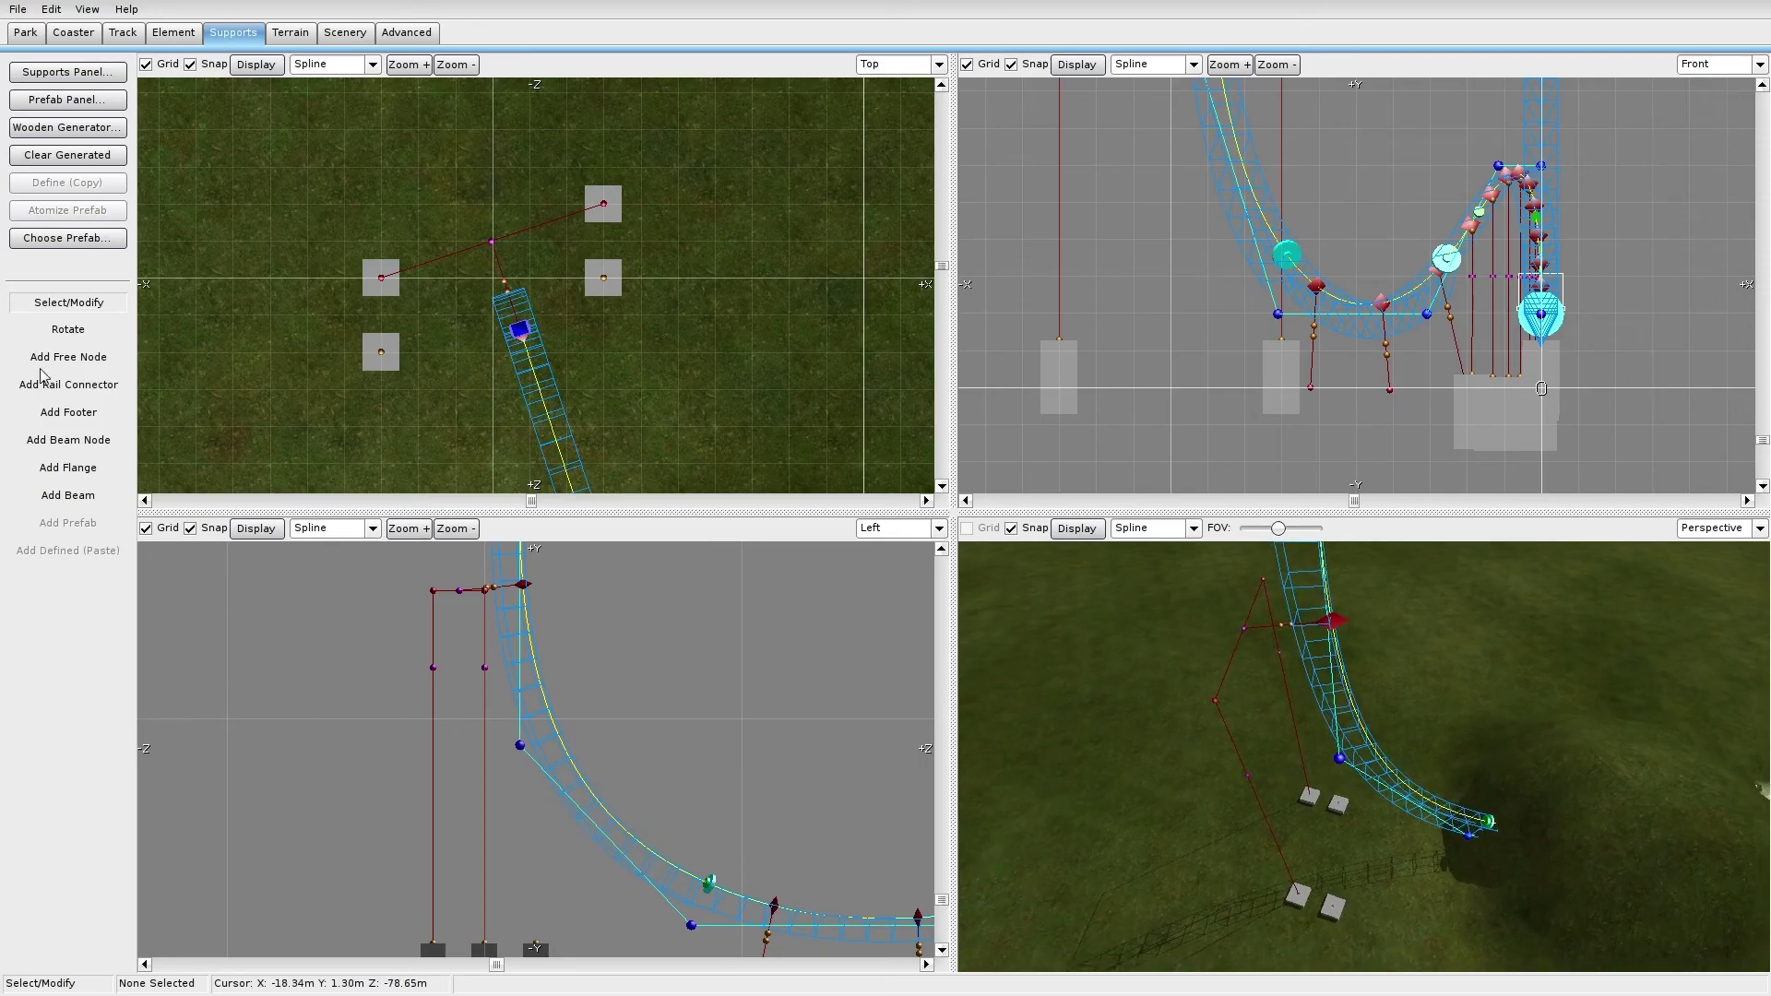
pyautogui.click(69, 497)
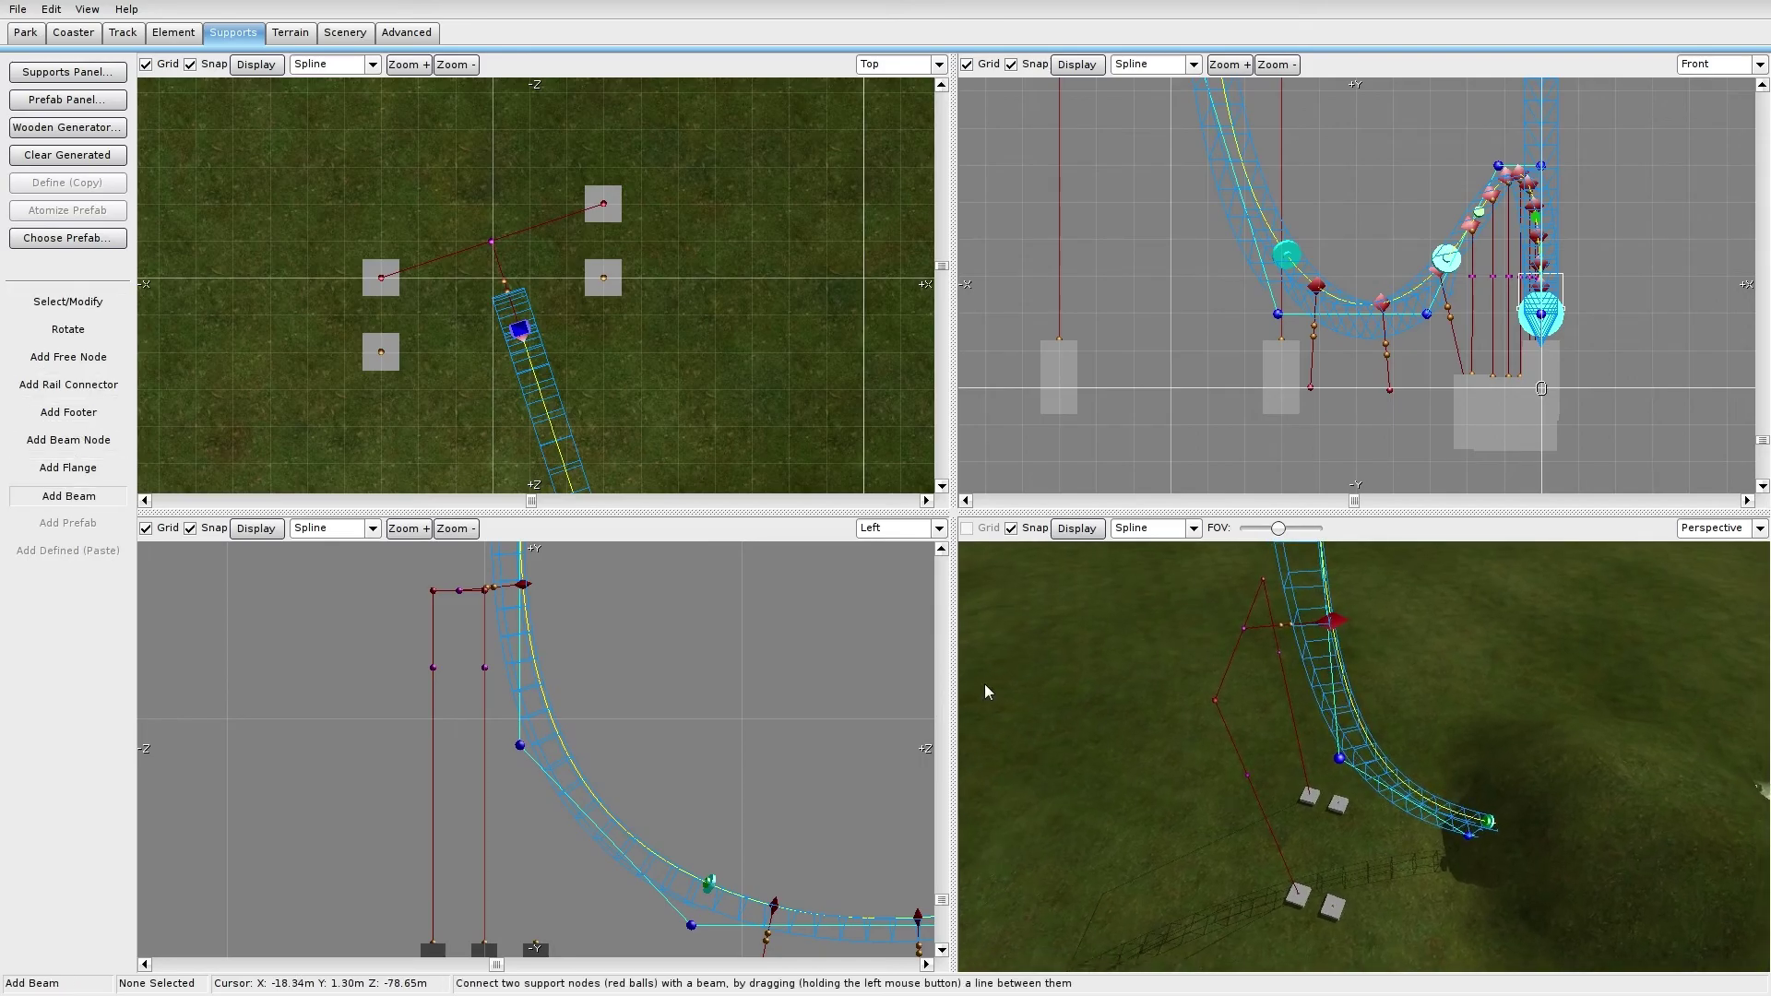
pyautogui.moveTo(1310, 865); pyautogui.dragTo(1333, 904)
pyautogui.moveTo(1337, 803); pyautogui.dragTo(1298, 717)
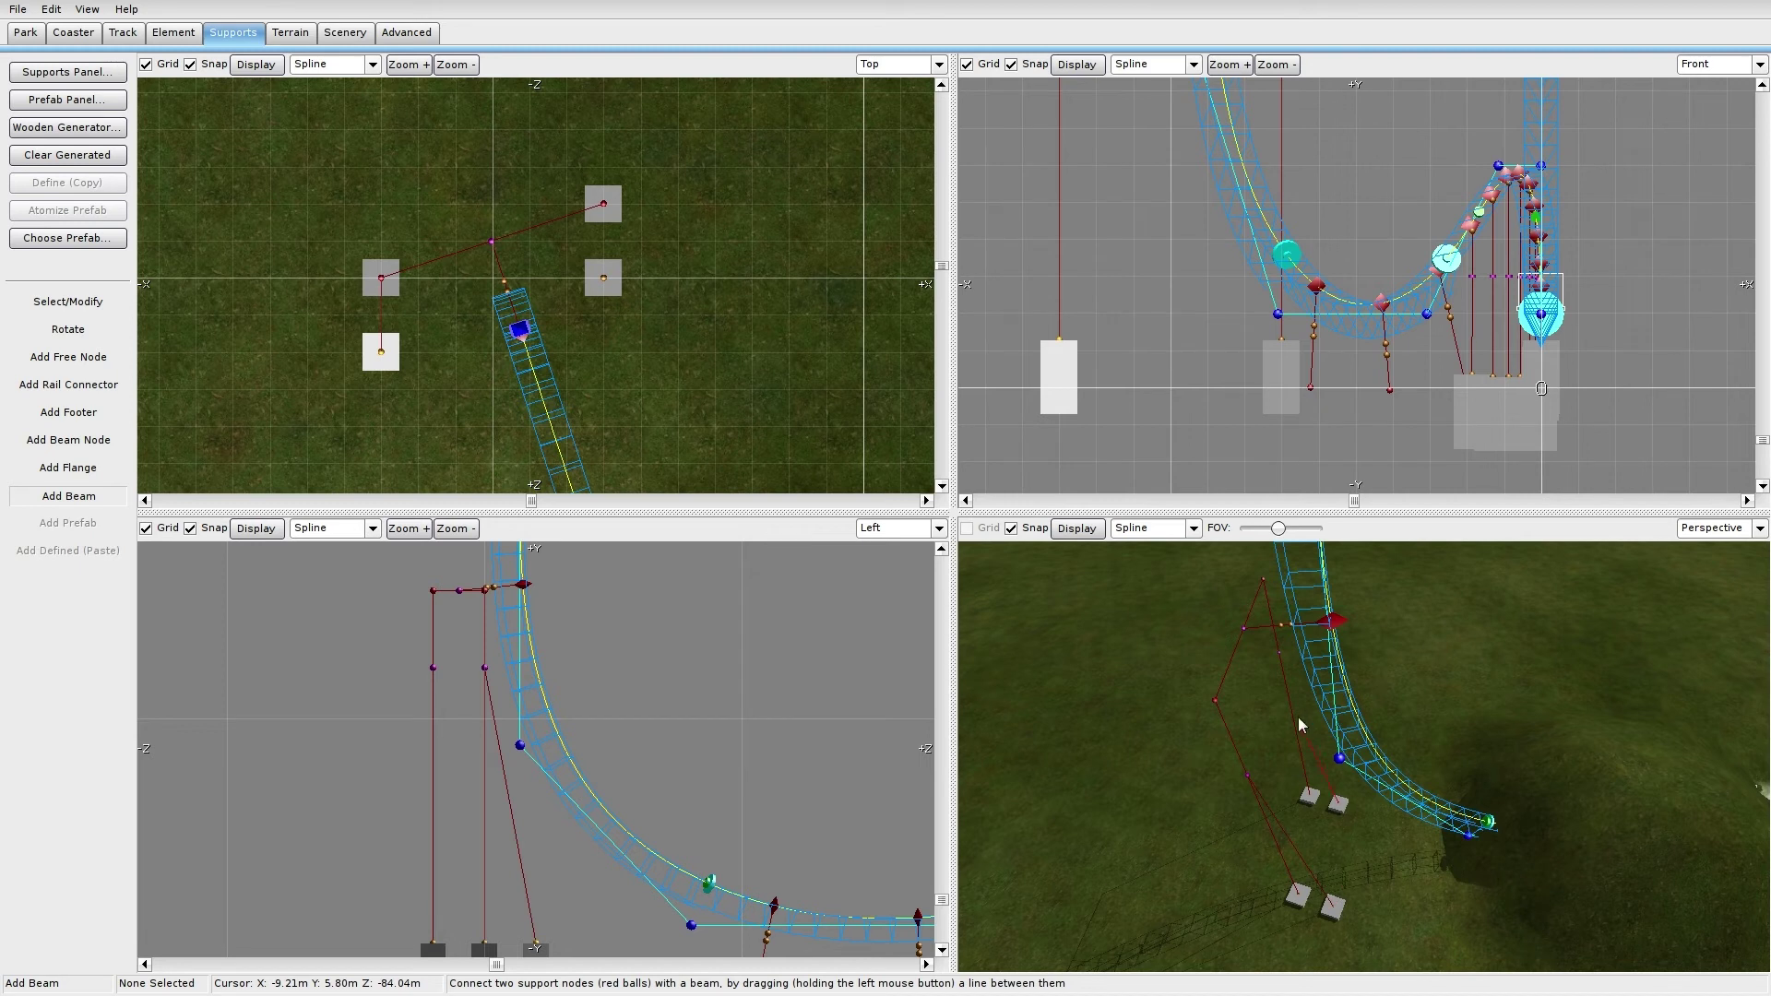
pyautogui.moveTo(1280, 653); pyautogui.dragTo(1280, 654)
pyautogui.click(68, 302)
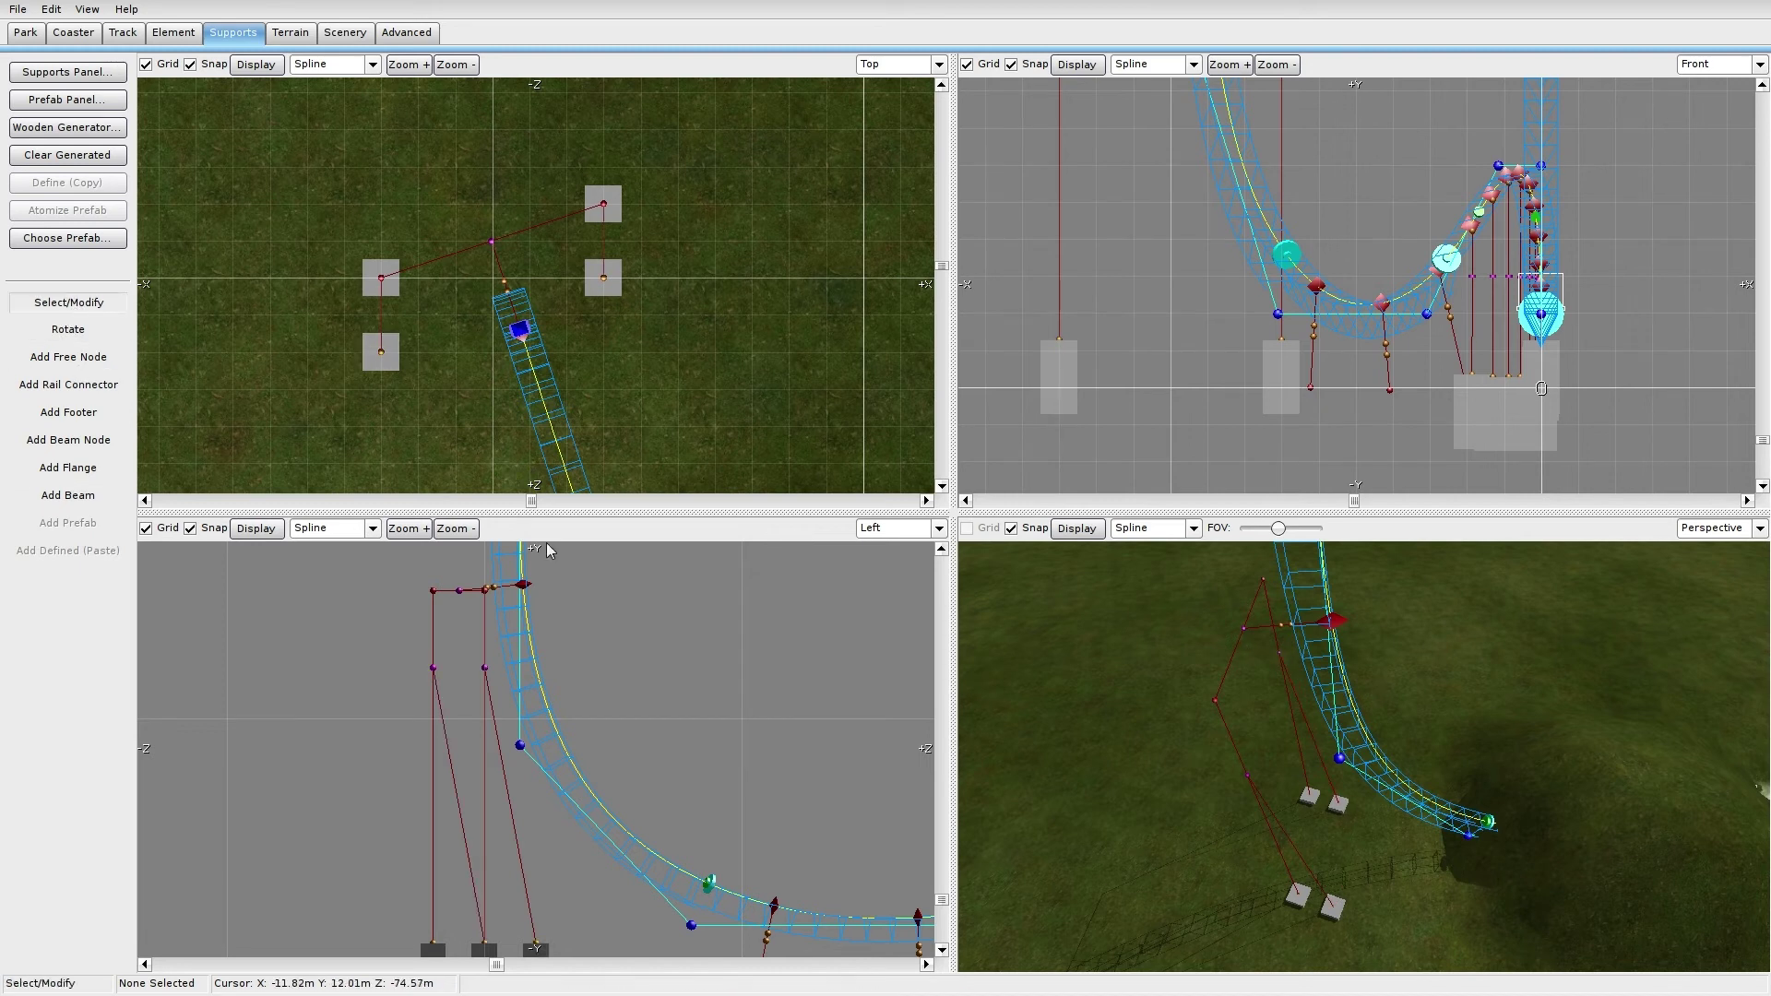
# Step: Move both new footers together about 2 m sideways and 5 m farther out so the diagonal beams run parallel to the track
pyautogui.click(399, 356)
pyautogui.keyDown('shift'); pyautogui.click(597, 279); pyautogui.keyUp('shift')
pyautogui.moveTo(598, 279); pyautogui.dragTo(696, 459)
pyautogui.moveTo(702, 401); pyautogui.dragTo(720, 255, button='right')
pyautogui.moveTo(1344, 824); pyautogui.dragTo(1363, 738, button='right')
pyautogui.click(1535, 612)
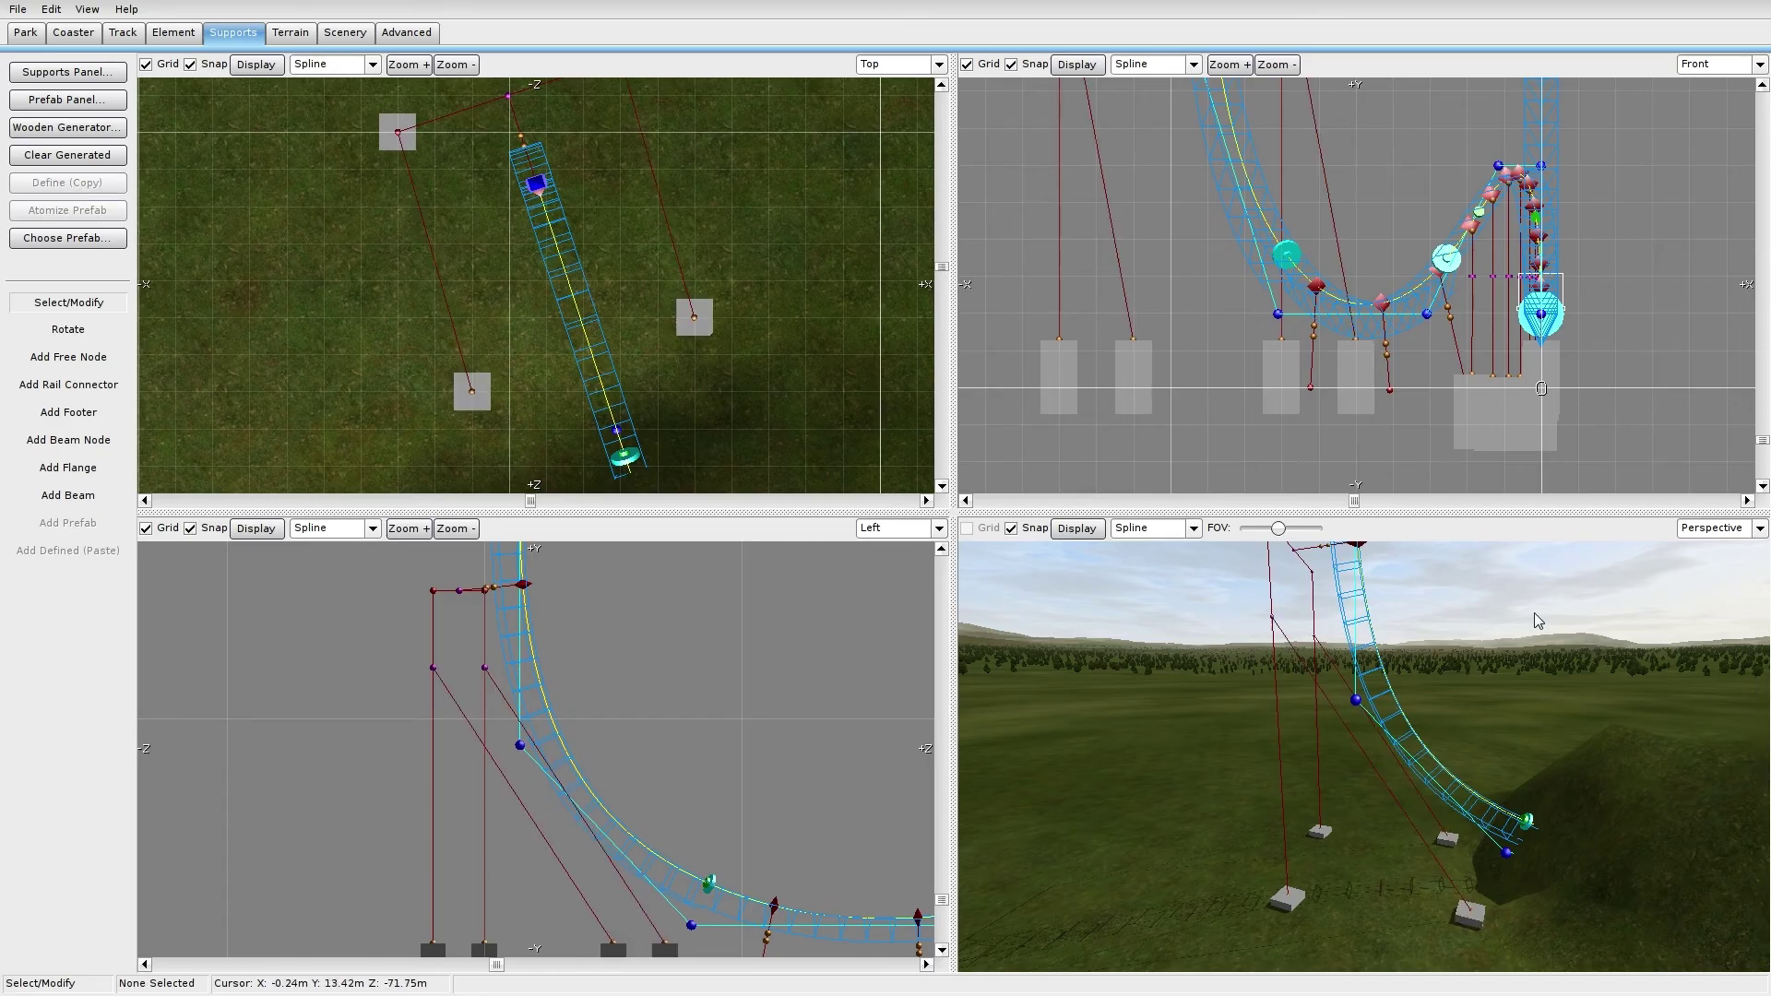
pyautogui.moveTo(1511, 615); pyautogui.dragTo(1515, 710, button='right')
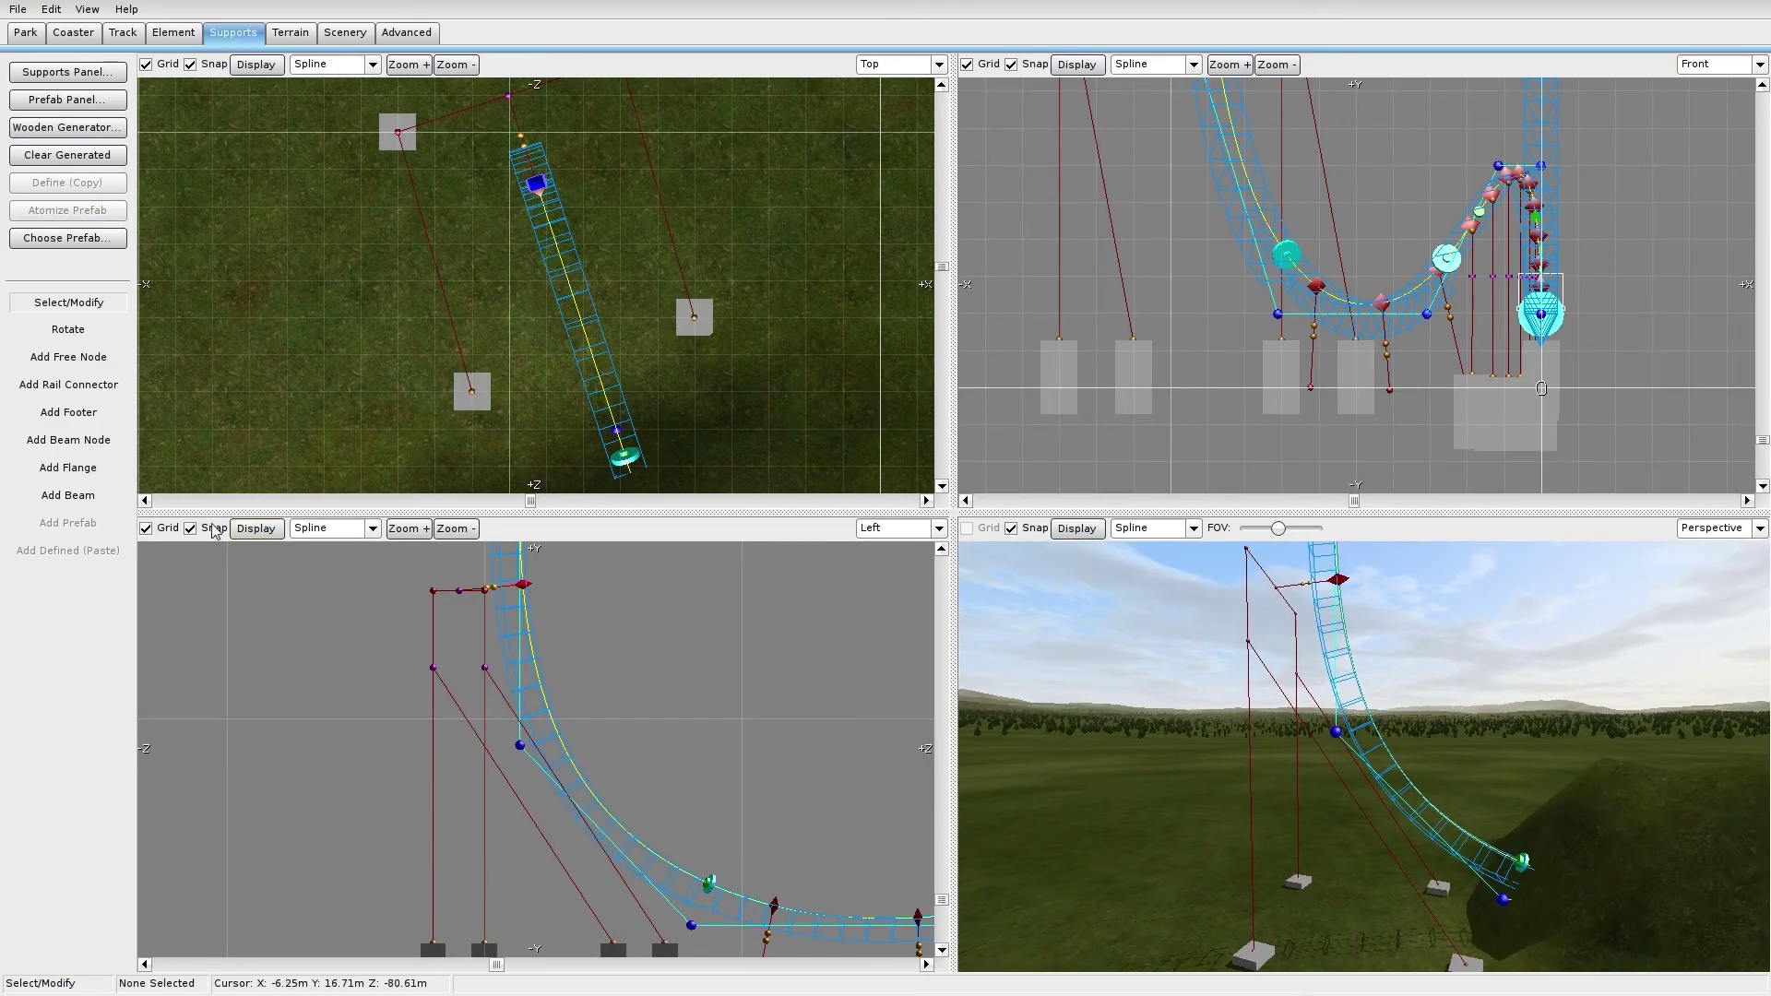
# Step: Add beam nodes on the lower part of both posts and both diagonals, and join them with beams into a closed frame
pyautogui.click(98, 450)
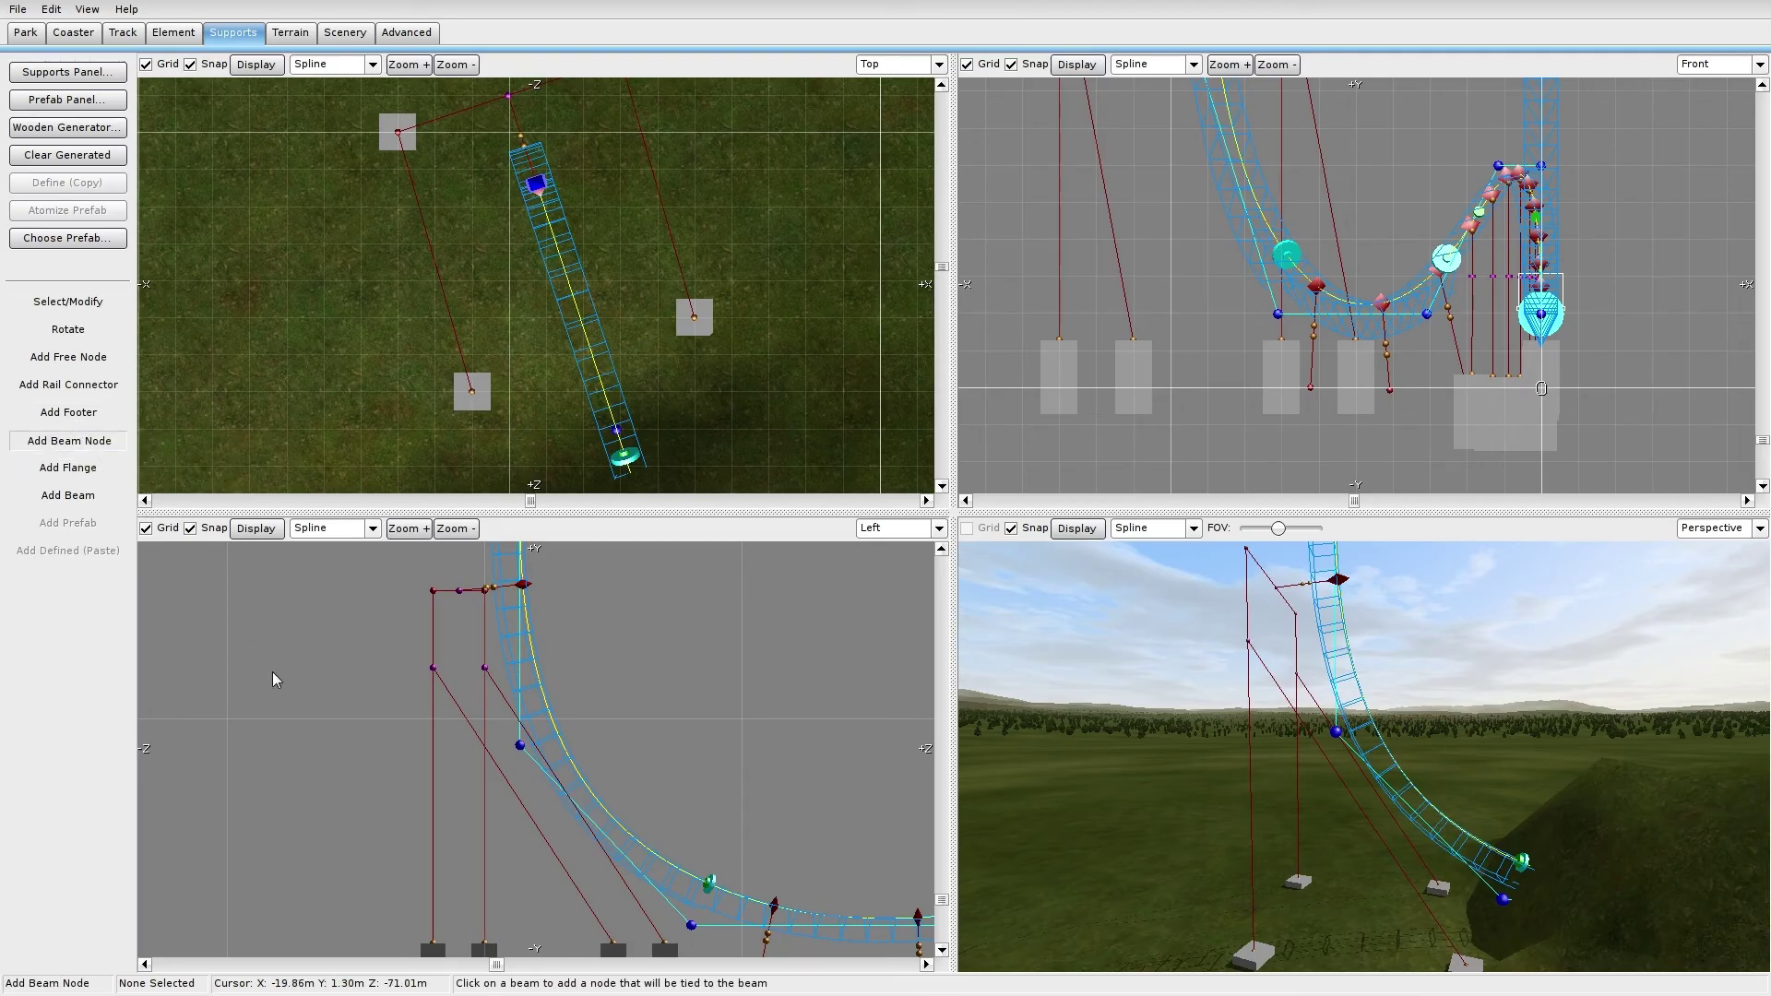
pyautogui.click(538, 827)
pyautogui.click(593, 835)
pyautogui.click(81, 497)
pyautogui.moveTo(433, 825); pyautogui.dragTo(485, 824)
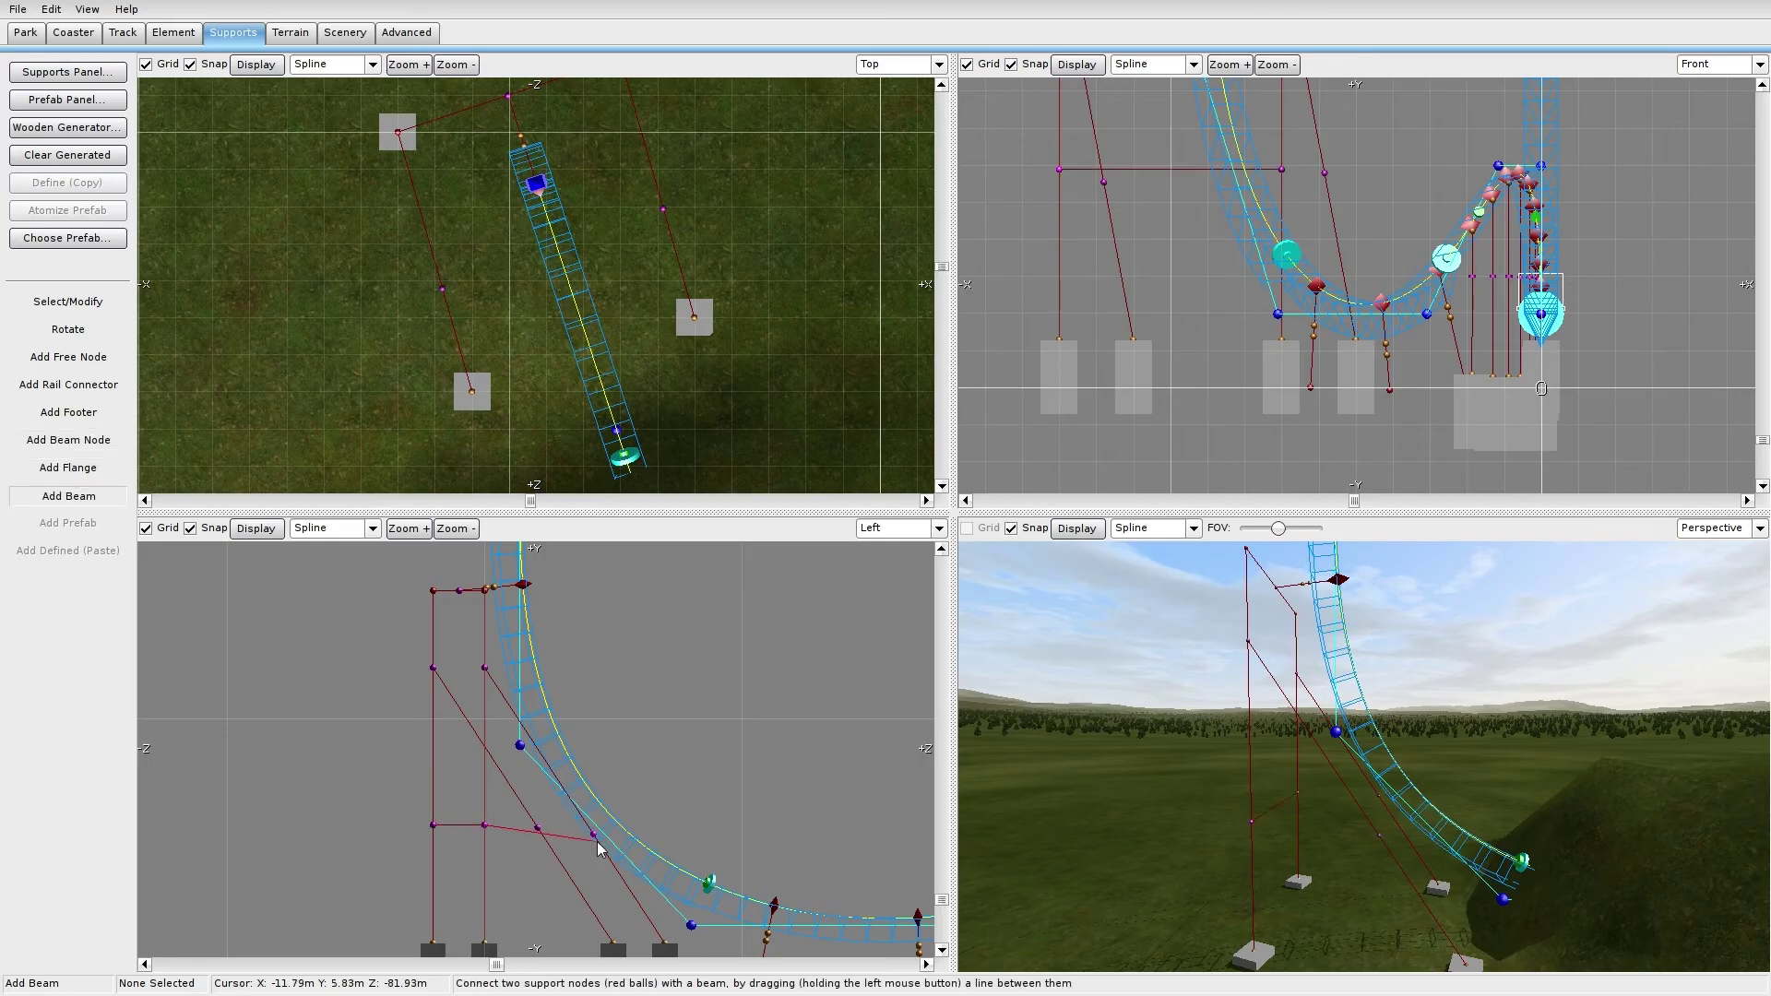
pyautogui.moveTo(593, 835); pyautogui.dragTo(538, 827)
pyautogui.click(68, 302)
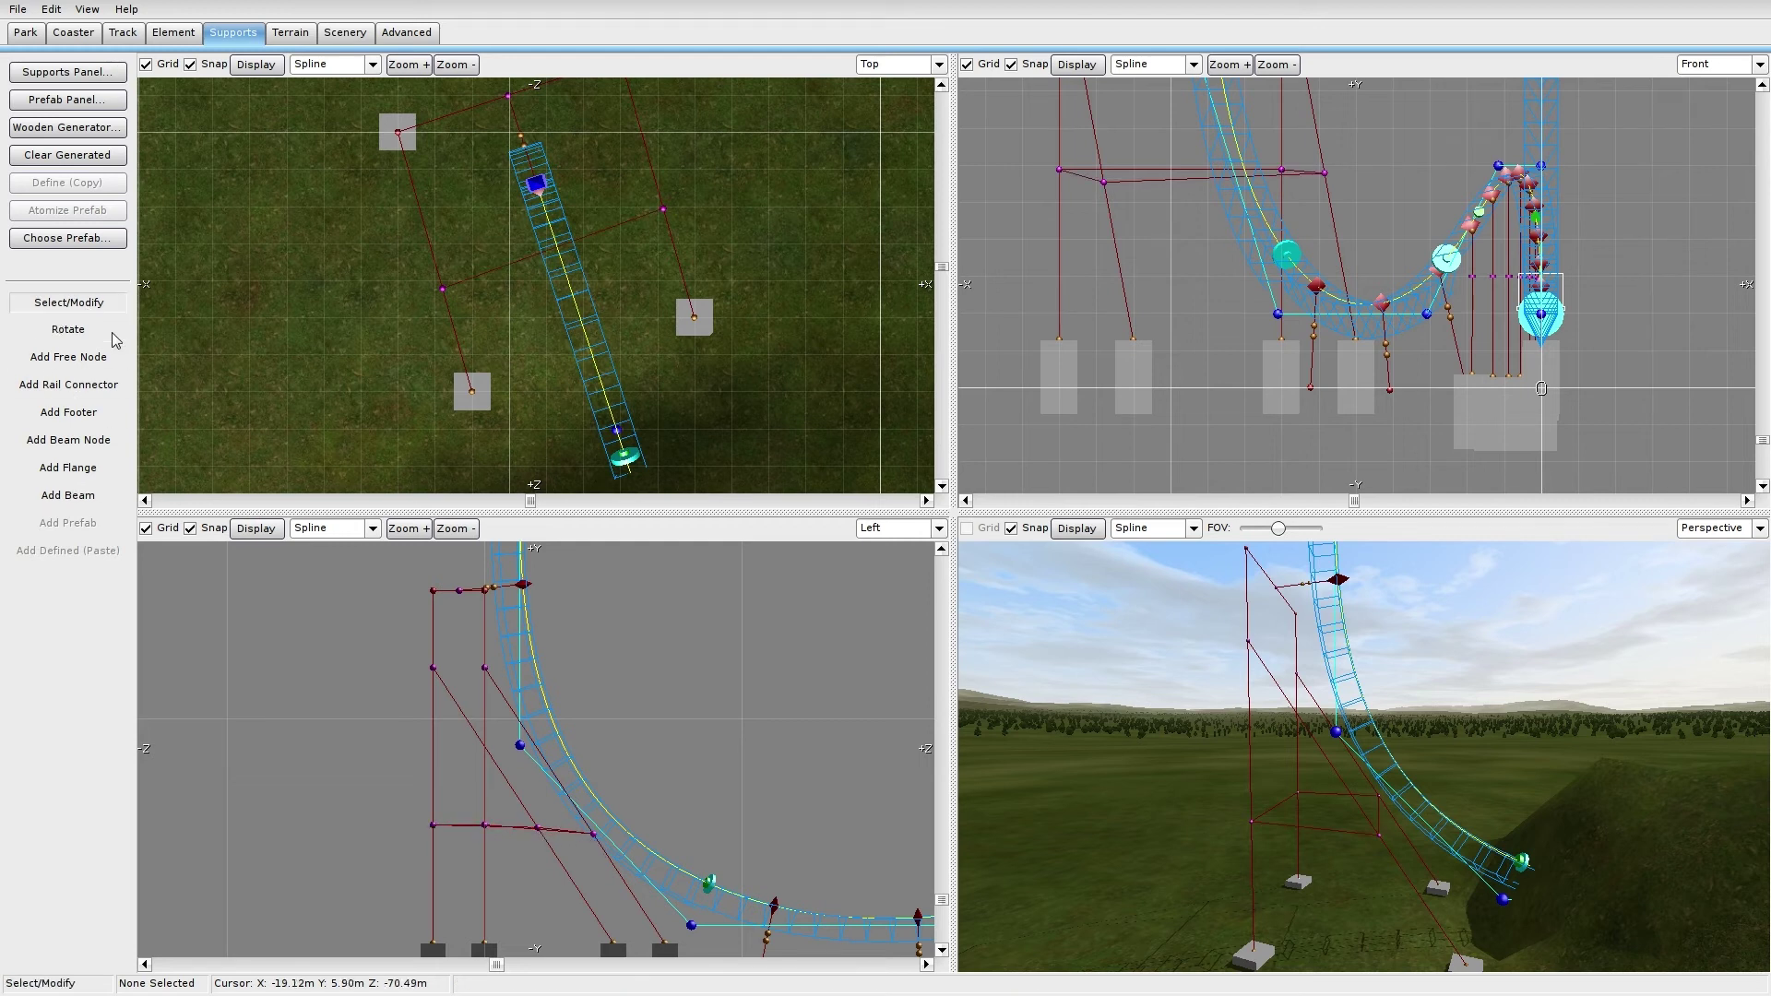
# Step: Level the four nodes of the lower frame at a height of about 6 m so its beams run horizontally
pyautogui.scroll(4, 443, 762)
pyautogui.moveTo(365, 709); pyautogui.dragTo(369, 701)
pyautogui.moveTo(231, 708); pyautogui.dragTo(232, 701)
pyautogui.click(500, 717)
pyautogui.click(507, 707)
pyautogui.click(503, 711)
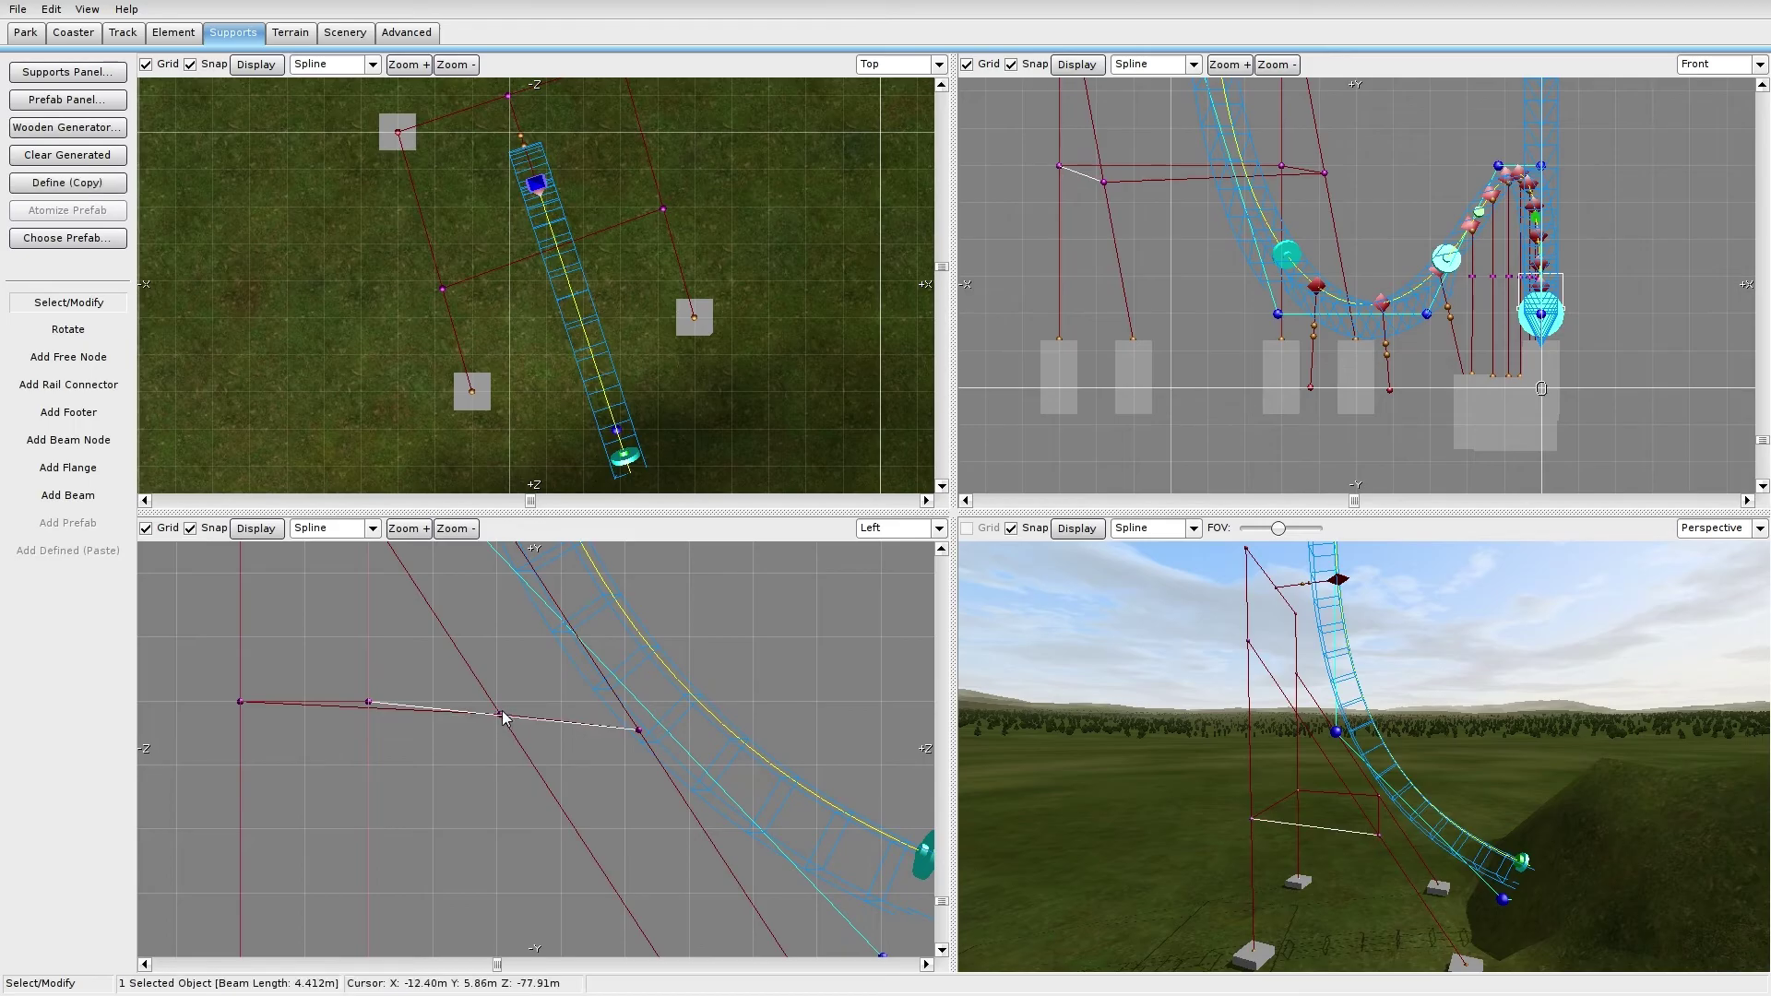
pyautogui.click(505, 710)
pyautogui.moveTo(502, 716); pyautogui.dragTo(494, 703)
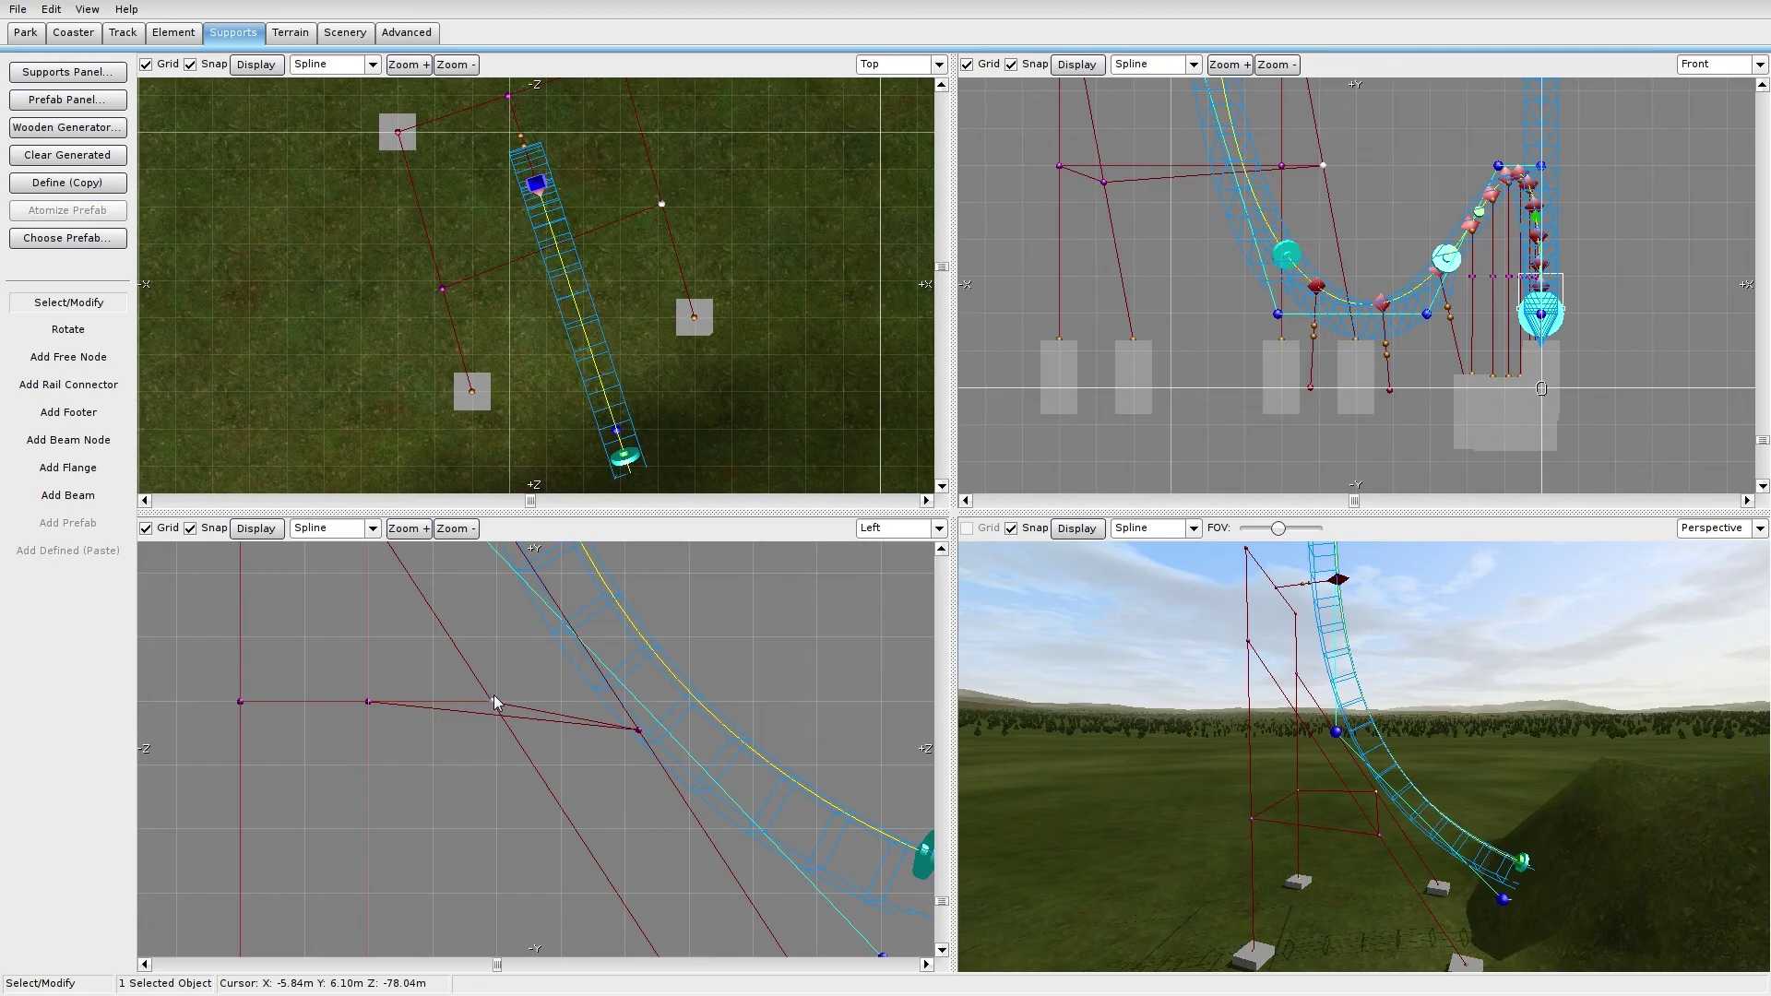
pyautogui.moveTo(638, 732); pyautogui.dragTo(610, 705)
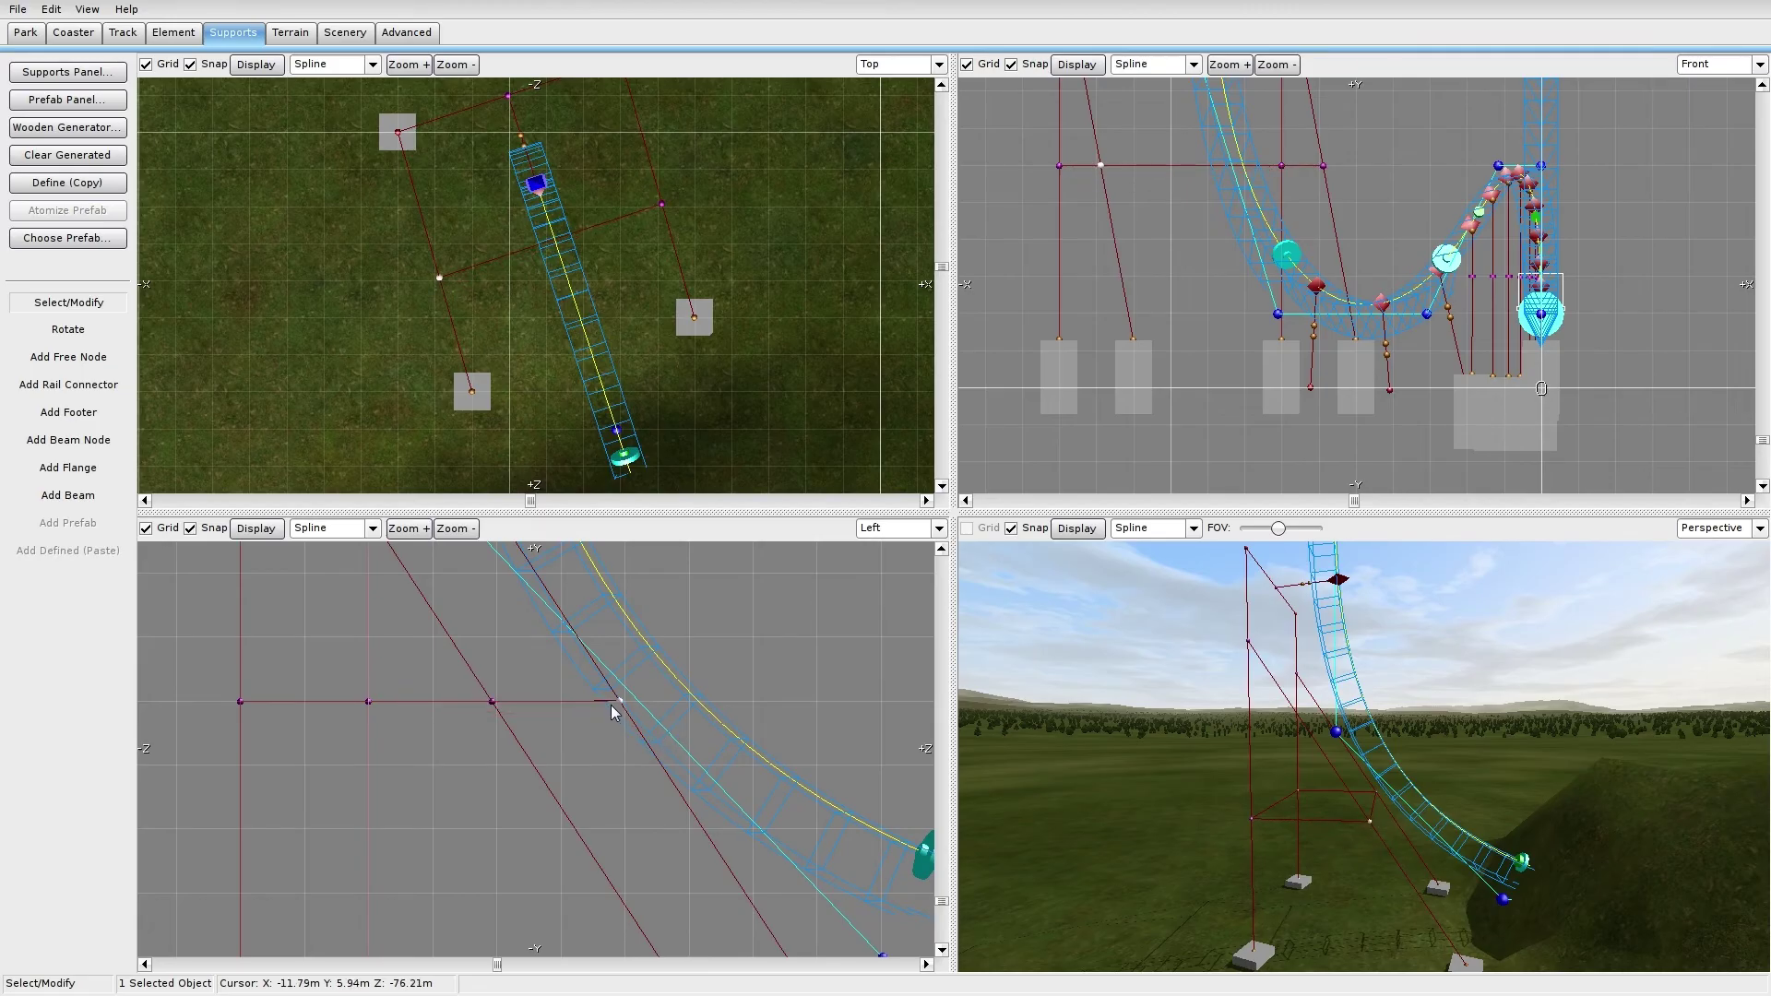
pyautogui.click(599, 743)
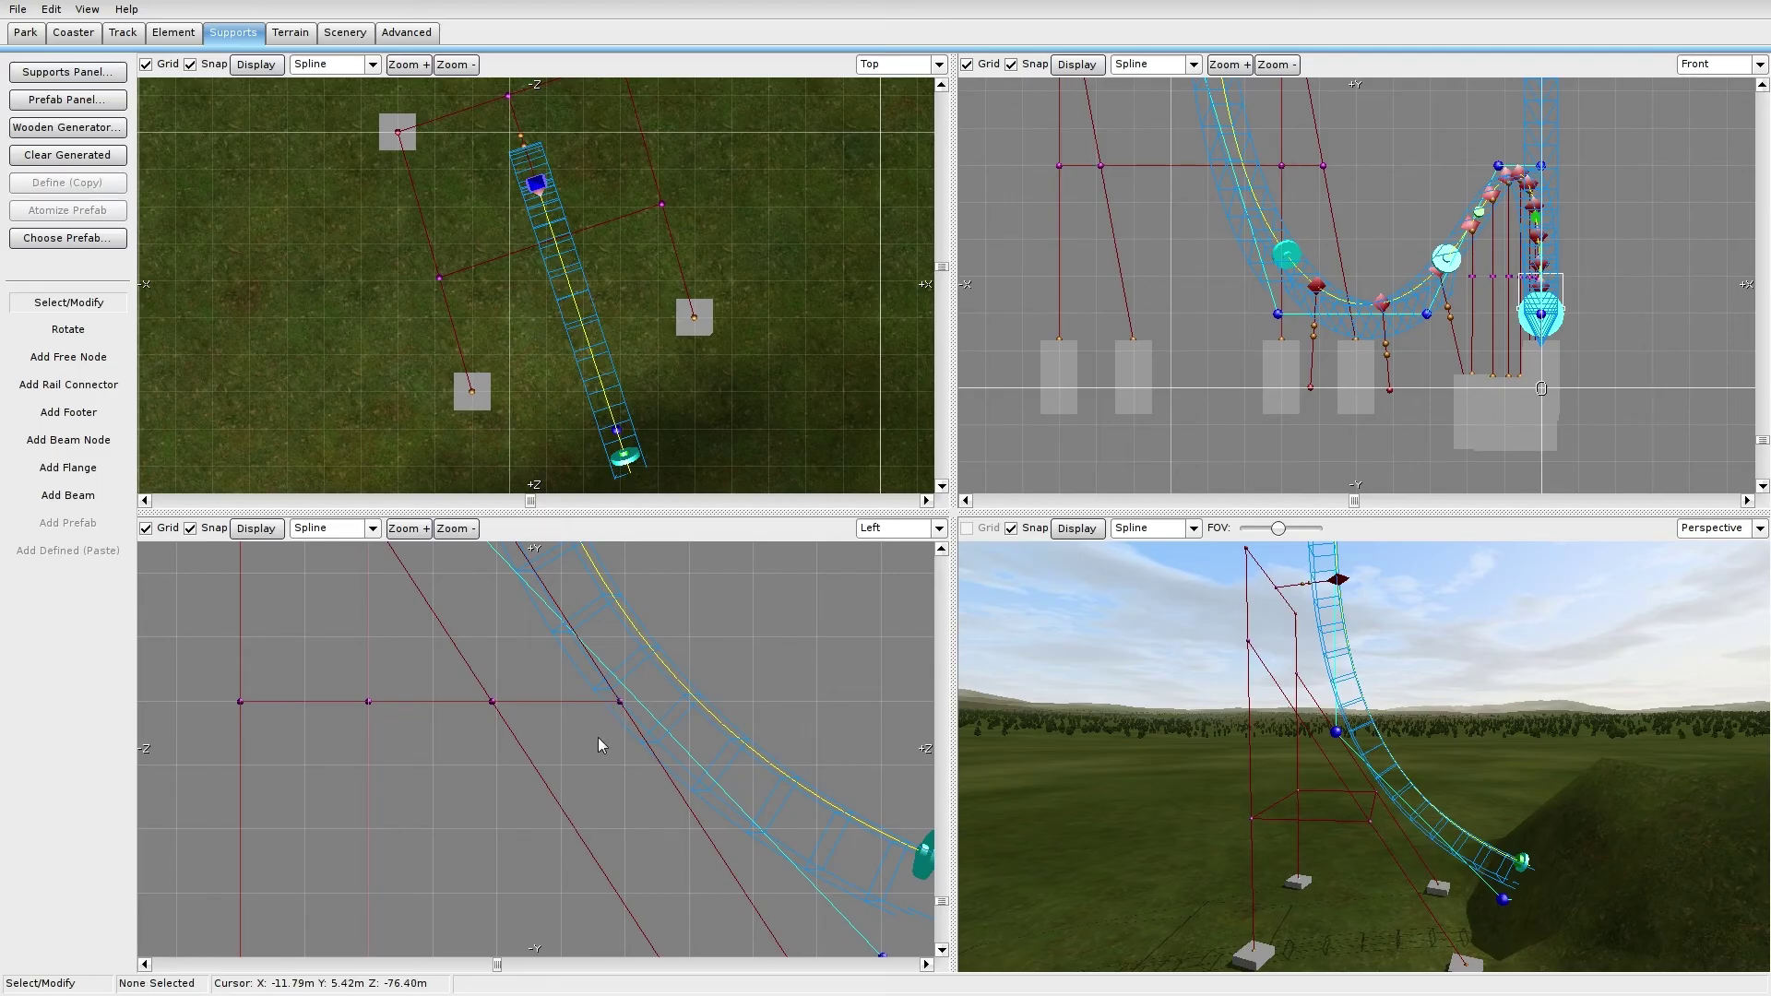
# Step: Connect the upper beam nodes of the two vertical posts with a horizontal beam
pyautogui.moveTo(1085, 784); pyautogui.dragTo(1198, 804, button='right')
pyautogui.press('w')
pyautogui.press('s')
pyautogui.press('w')
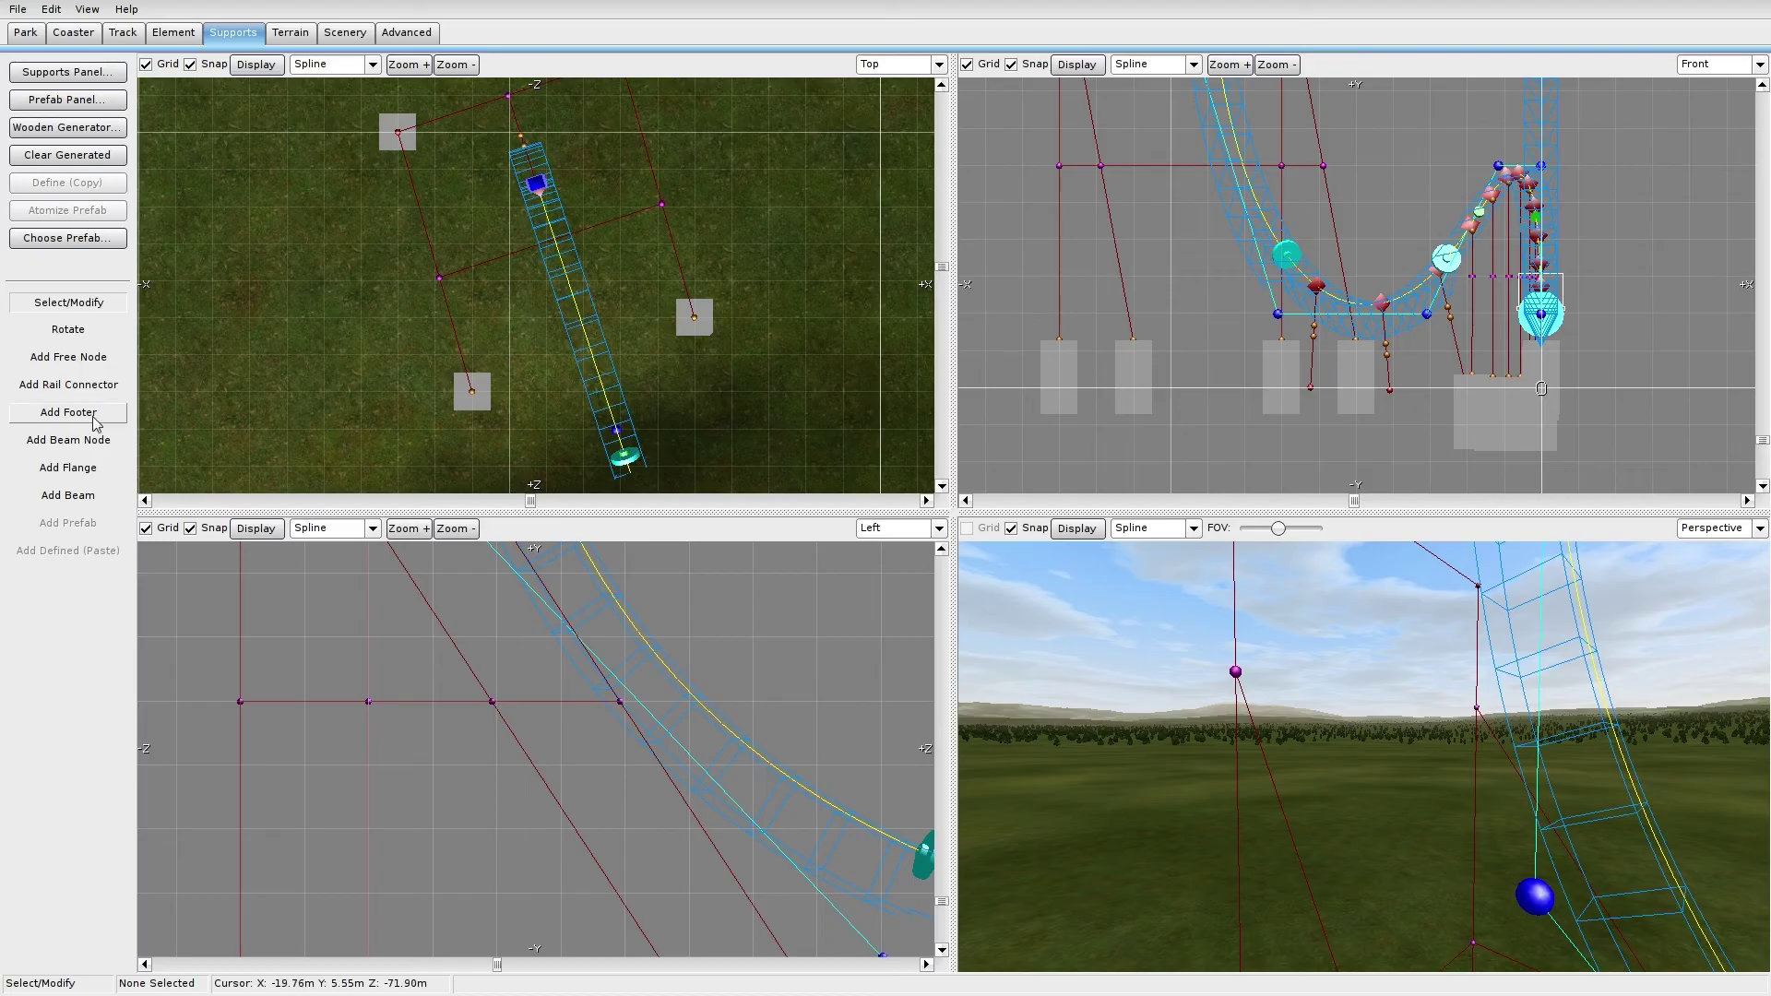
pyautogui.click(74, 494)
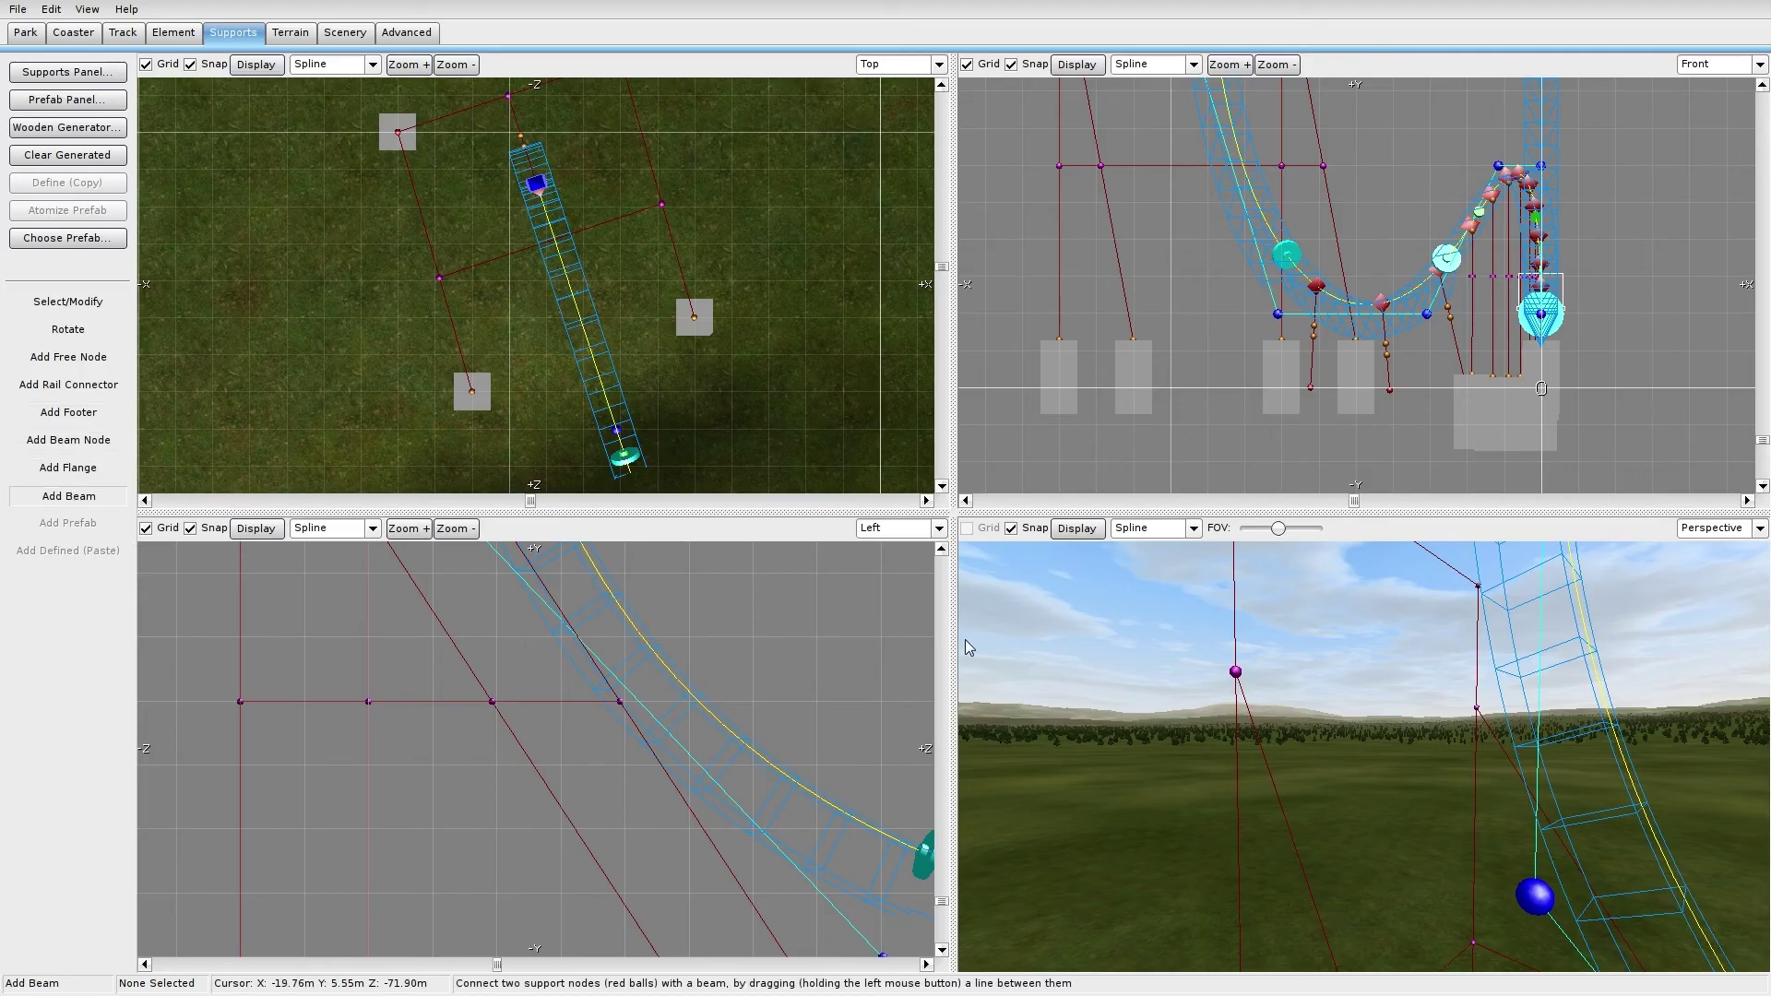
pyautogui.moveTo(1402, 683); pyautogui.dragTo(1476, 709)
# Step: Add a beam node on the lower frame's beam between the two diagonals, beneath the track
pyautogui.moveTo(1477, 708)
pyautogui.mouseDown(button='right')
pyautogui.moveTo(1467, 790)
pyautogui.moveTo(1487, 784)
pyautogui.moveTo(1448, 743)
pyautogui.moveTo(1513, 719)
pyautogui.moveTo(1457, 743)
pyautogui.moveTo(1461, 703)
pyautogui.mouseUp(button='right')
pyautogui.press('s')
pyautogui.press('a')
pyautogui.press('d')
pyautogui.press('w')
pyautogui.press('s')
pyautogui.press('w')
pyautogui.click(69, 440)
pyautogui.click(1314, 798)
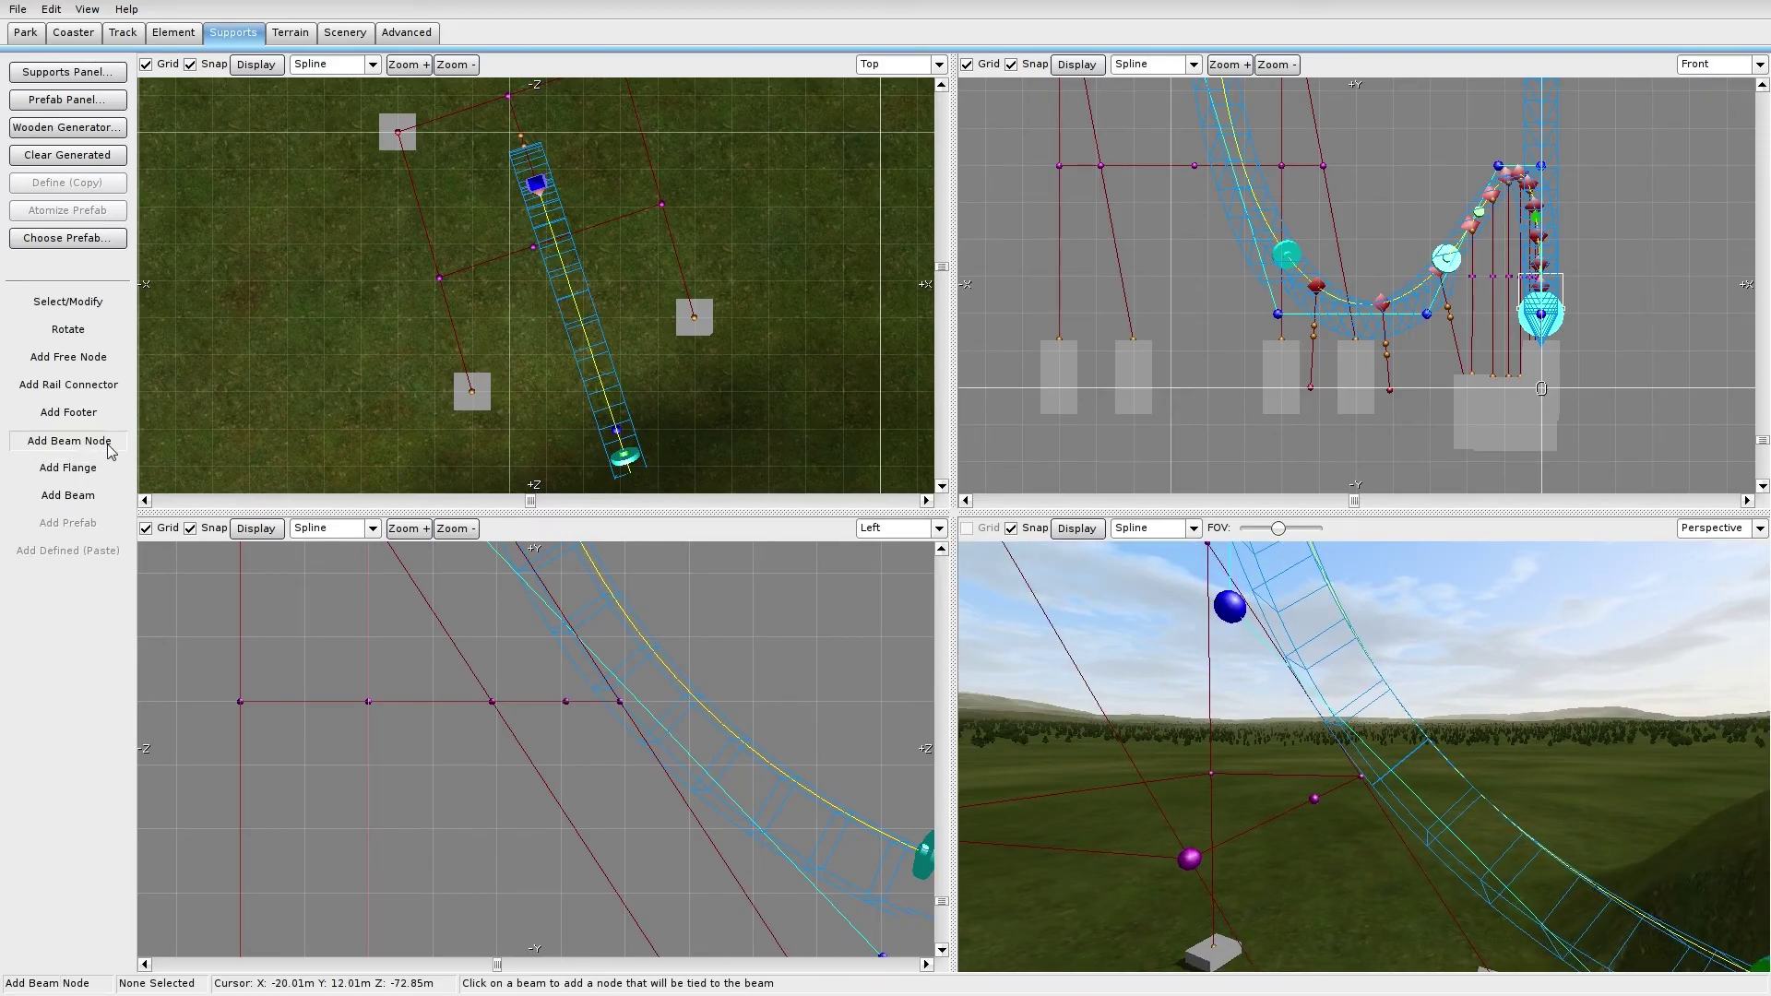
# Step: Add a rail connector to the curved track near the lower frame and connect it to the new beam node with a beam
pyautogui.click(77, 384)
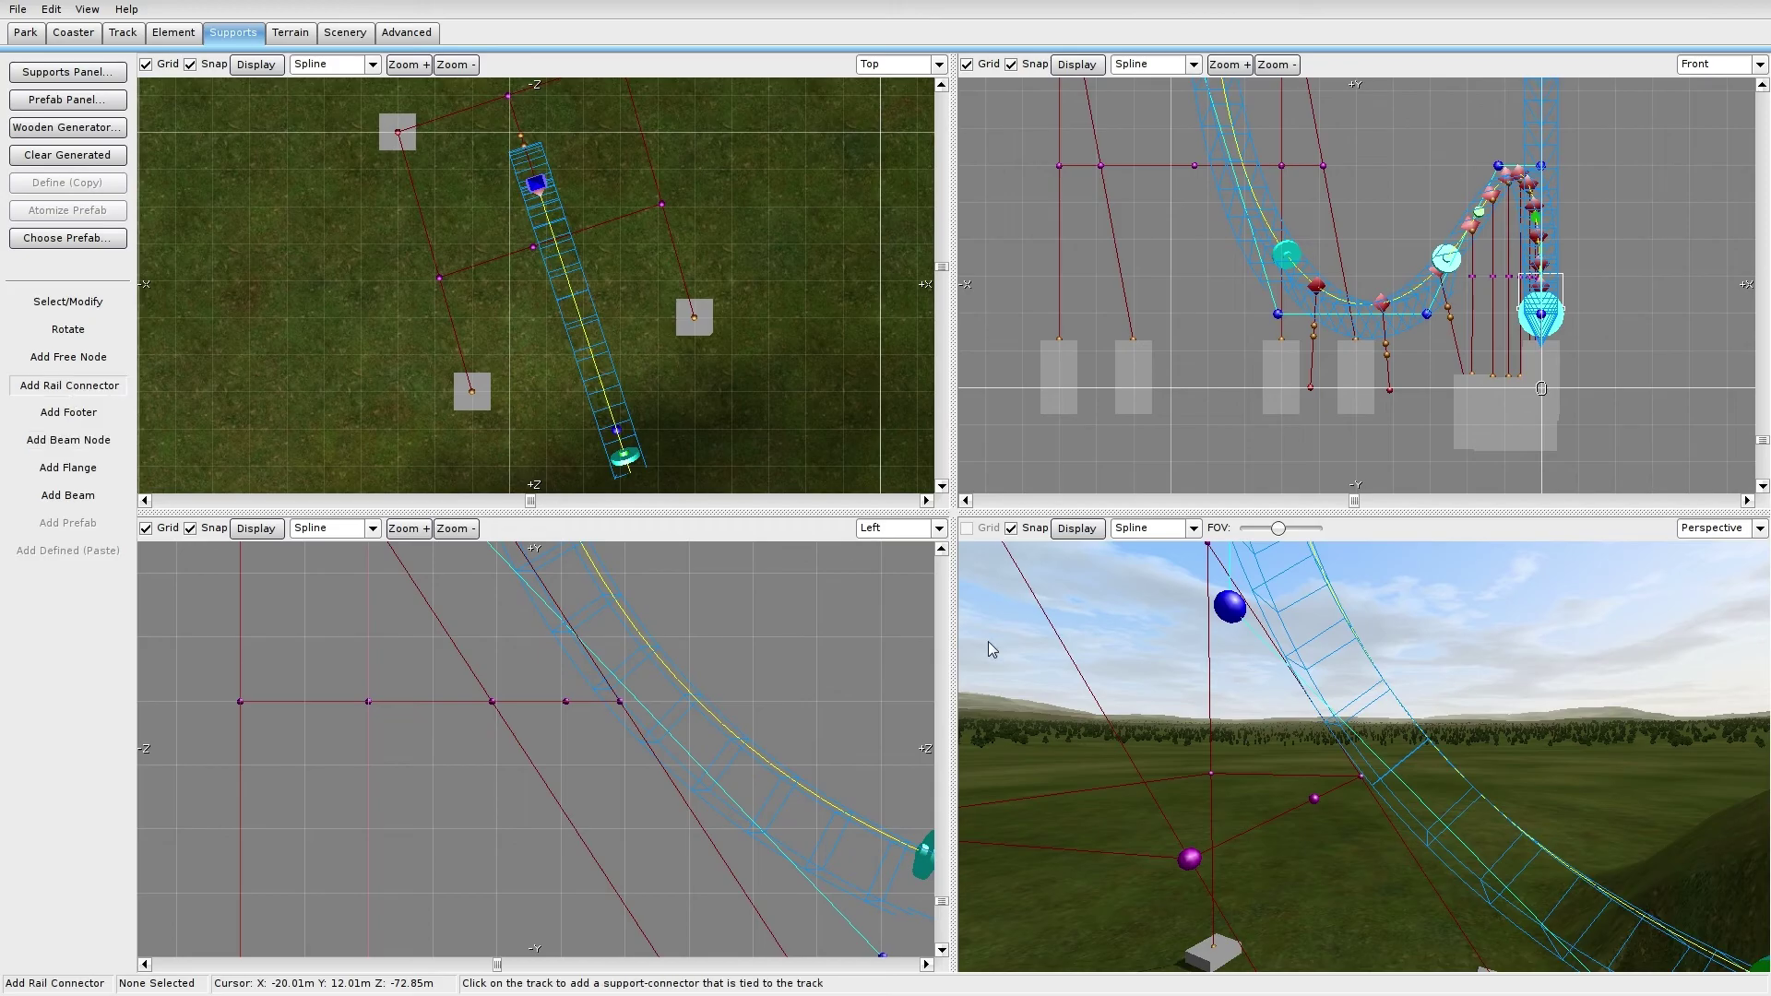
pyautogui.click(1415, 729)
pyautogui.click(69, 301)
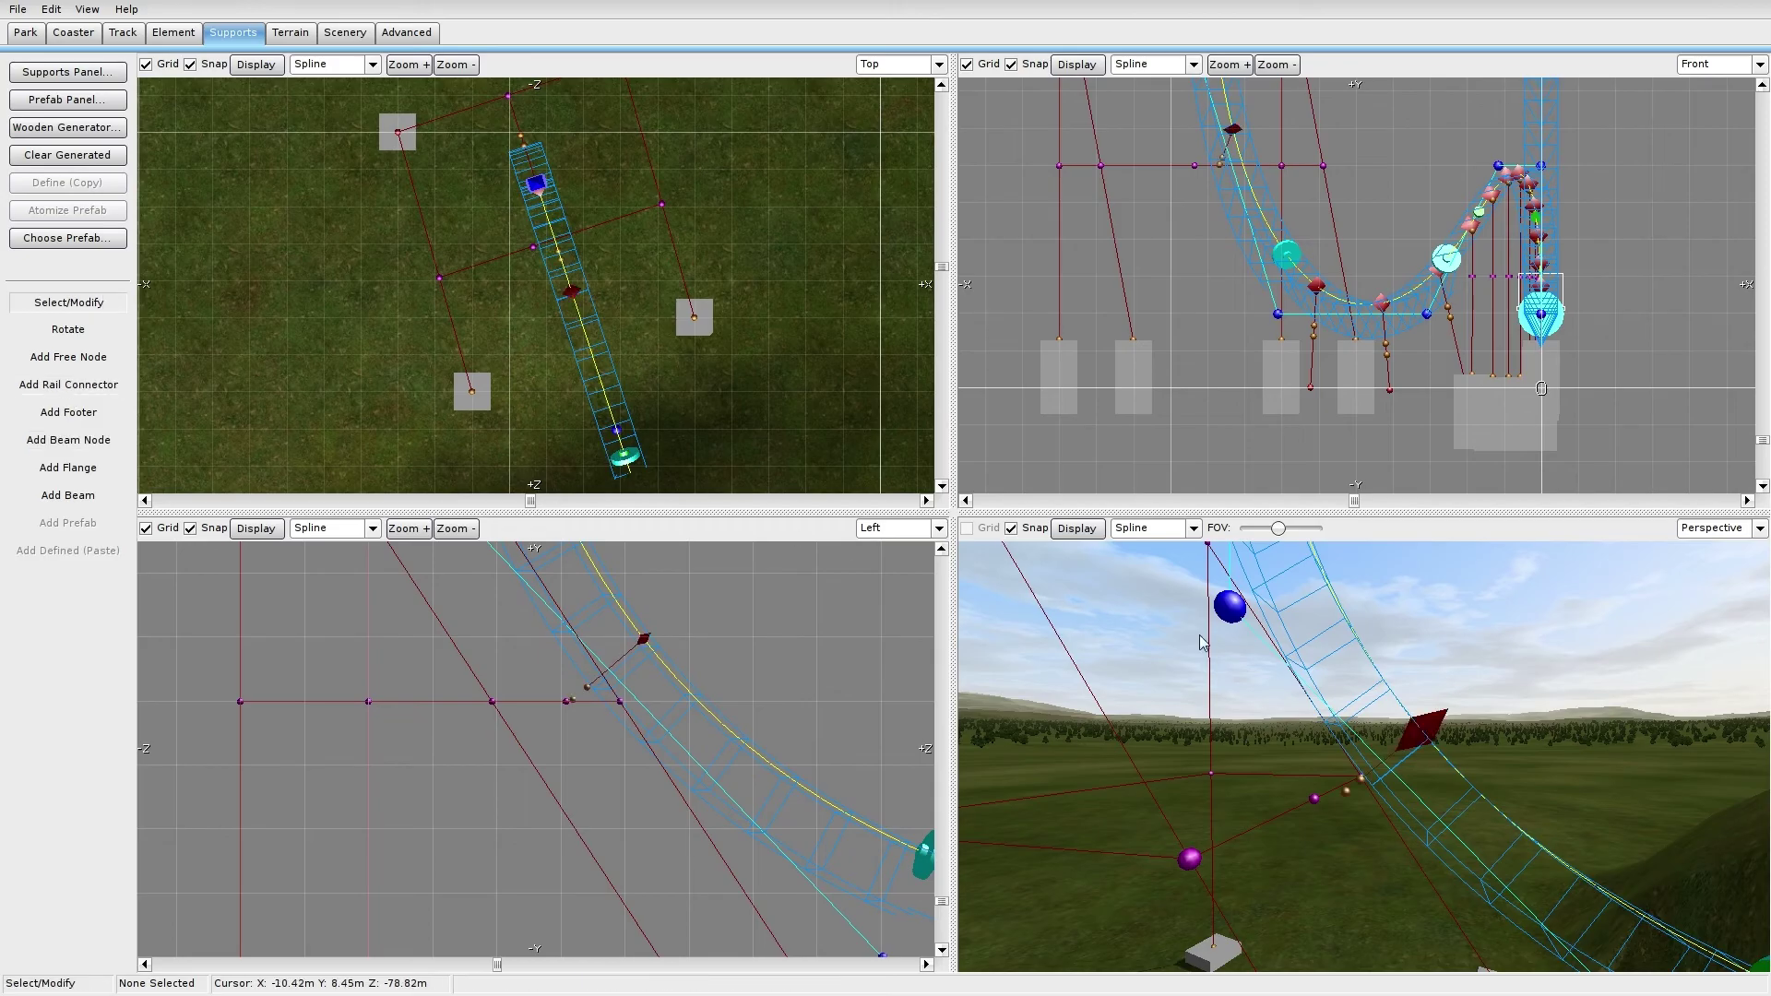
pyautogui.moveTo(1363, 757); pyautogui.dragTo(1513, 839, button='right')
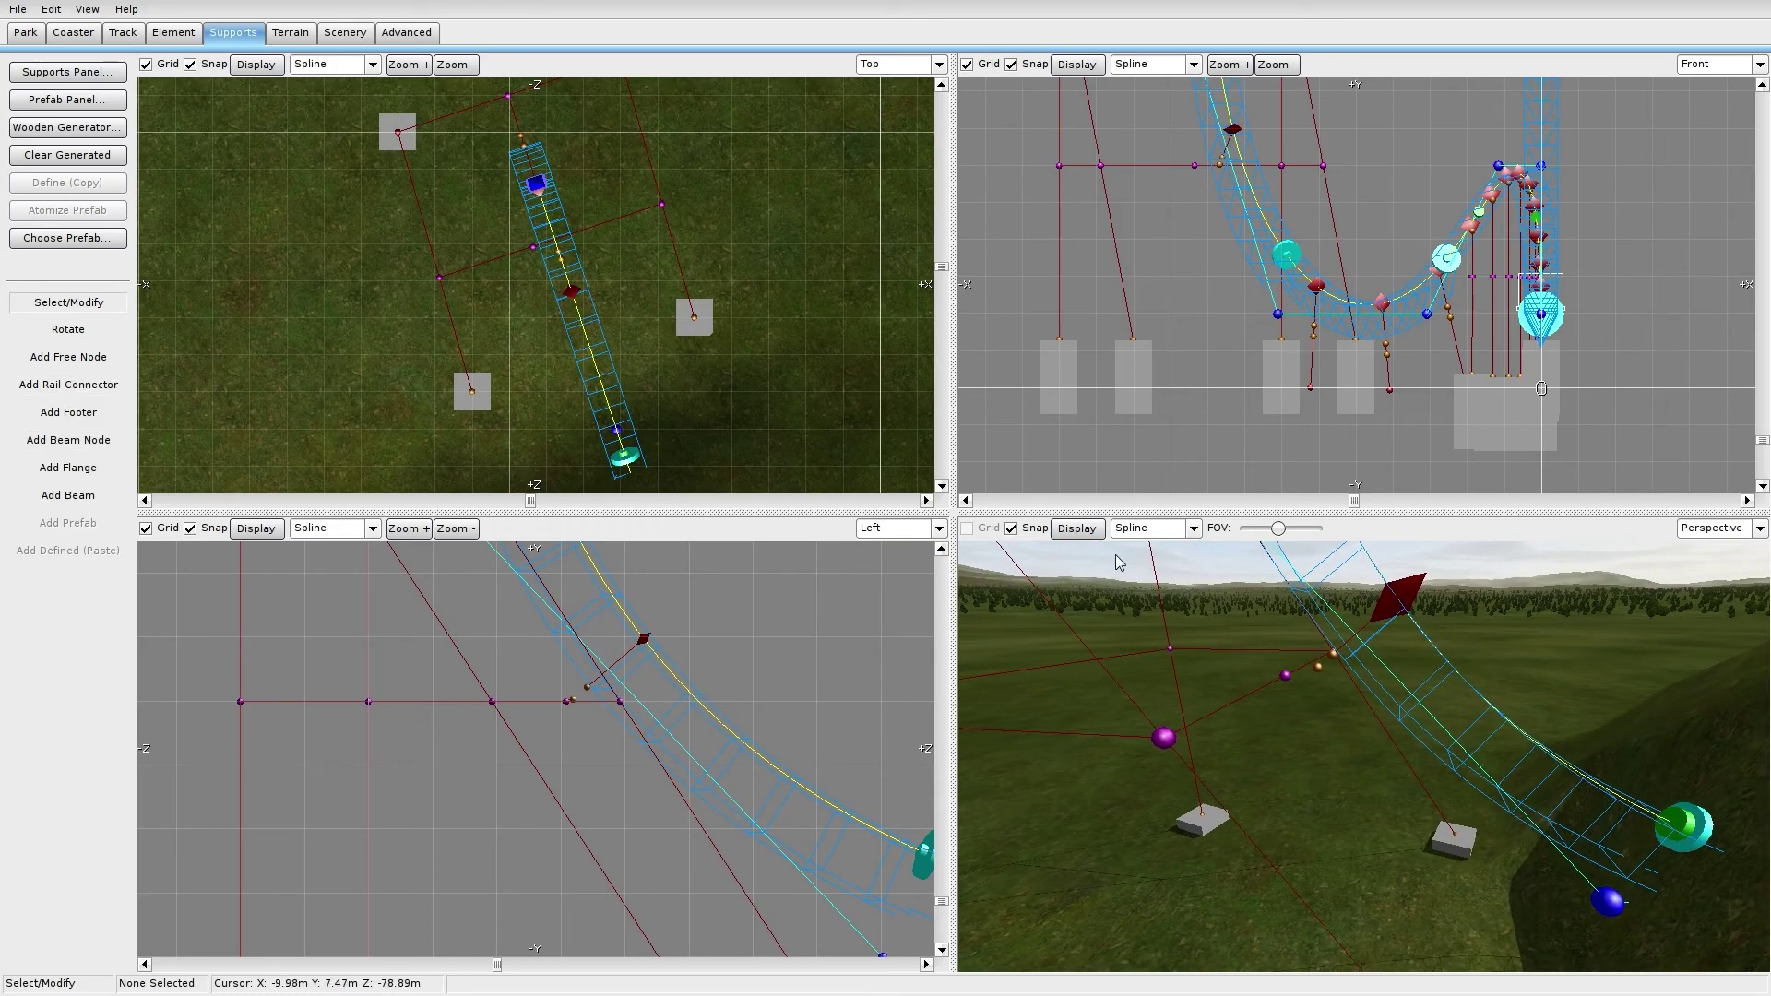
pyautogui.click(68, 496)
pyautogui.moveTo(1286, 676); pyautogui.dragTo(1326, 661)
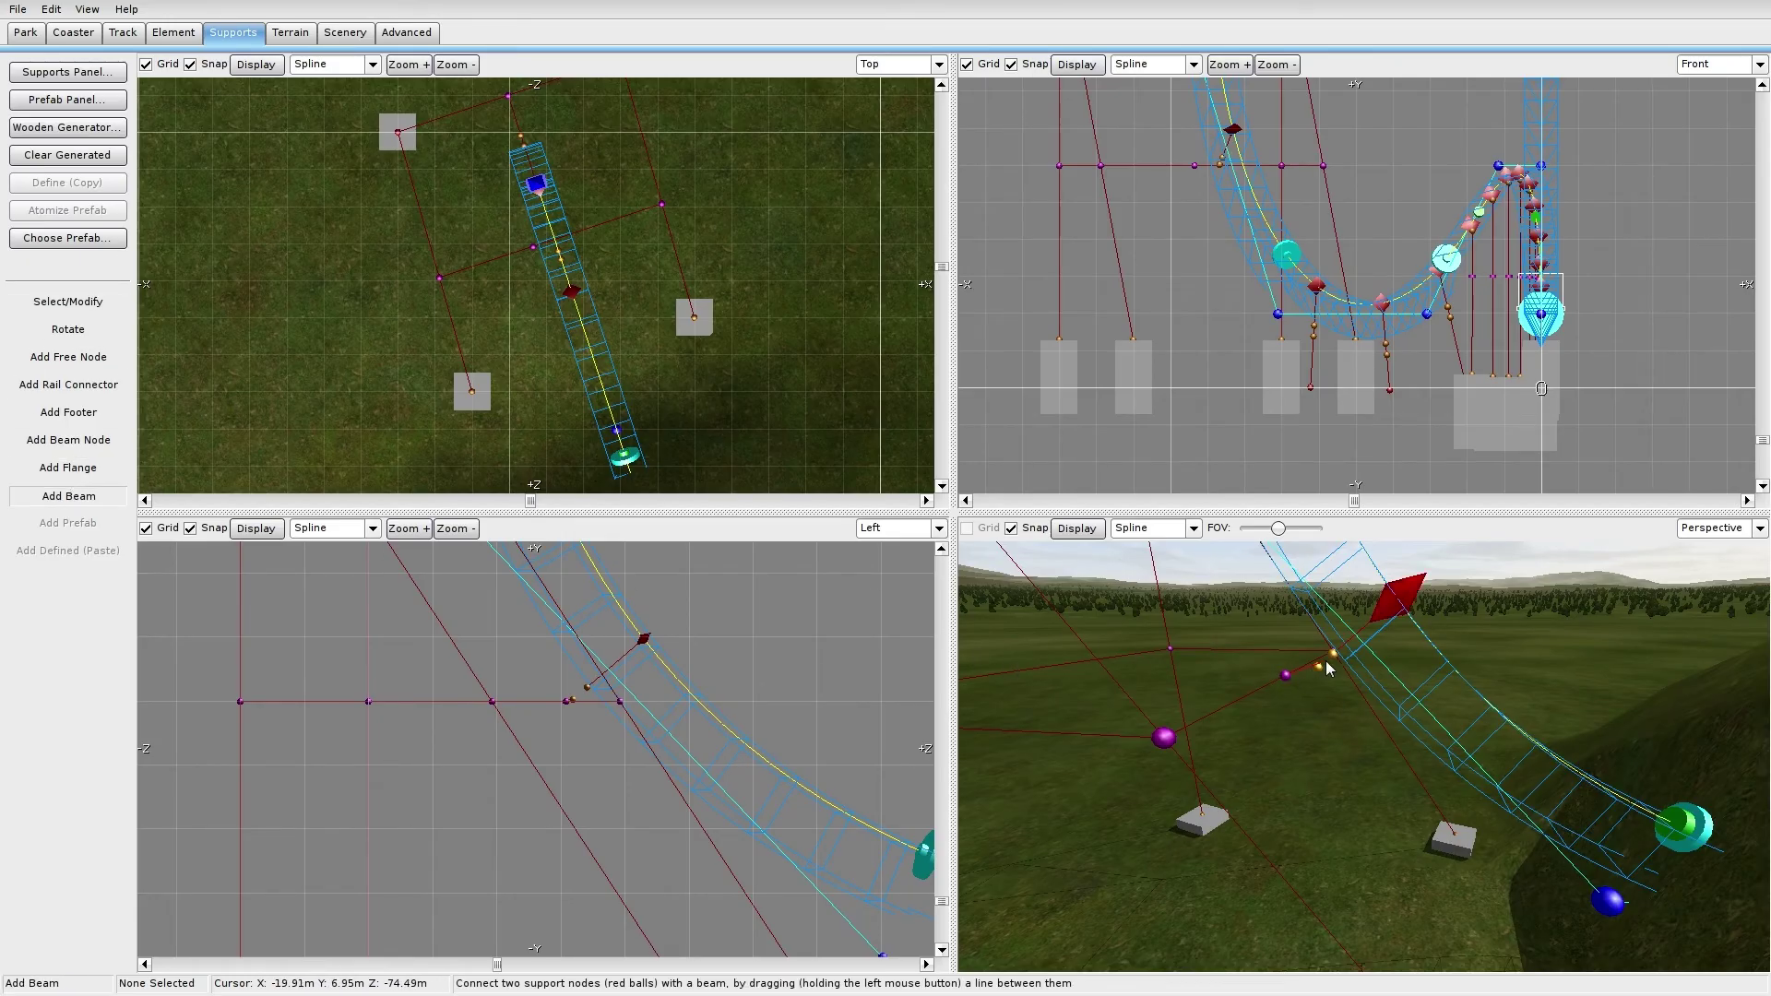
pyautogui.click(107, 300)
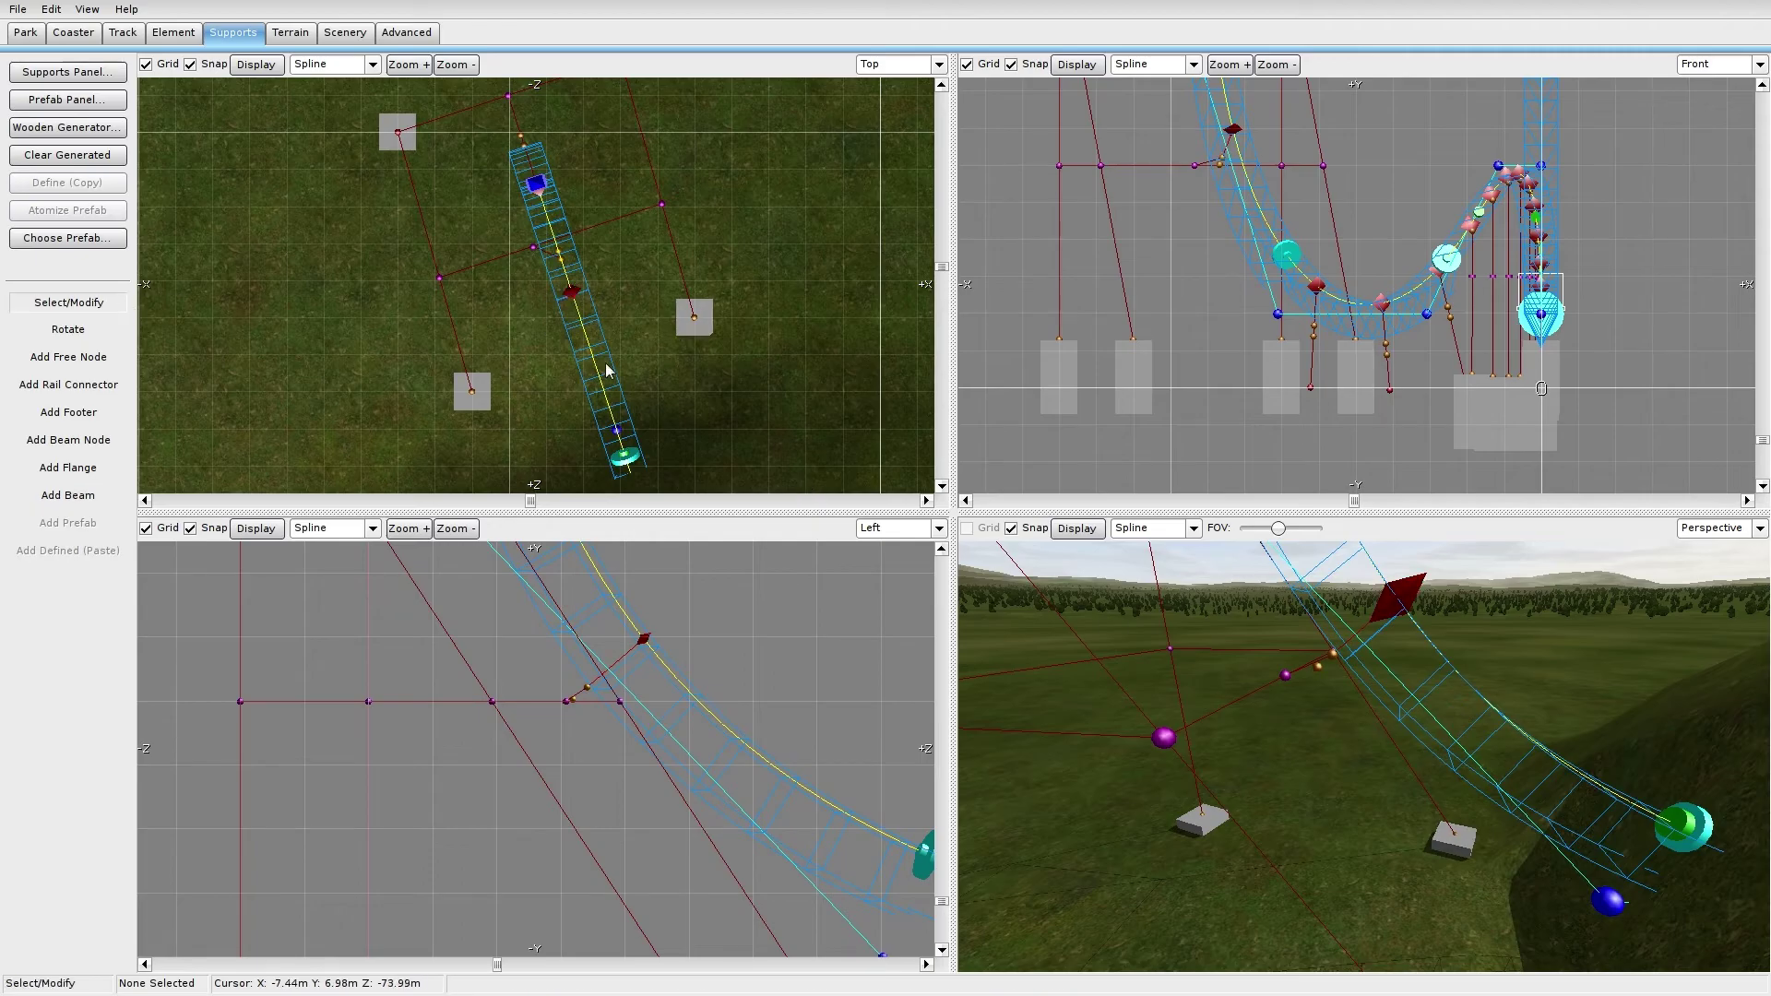
# Step: Slide the beam node beneath the track's centreline and shift the curve's rail connector slightly along the track to align them
pyautogui.click(645, 640)
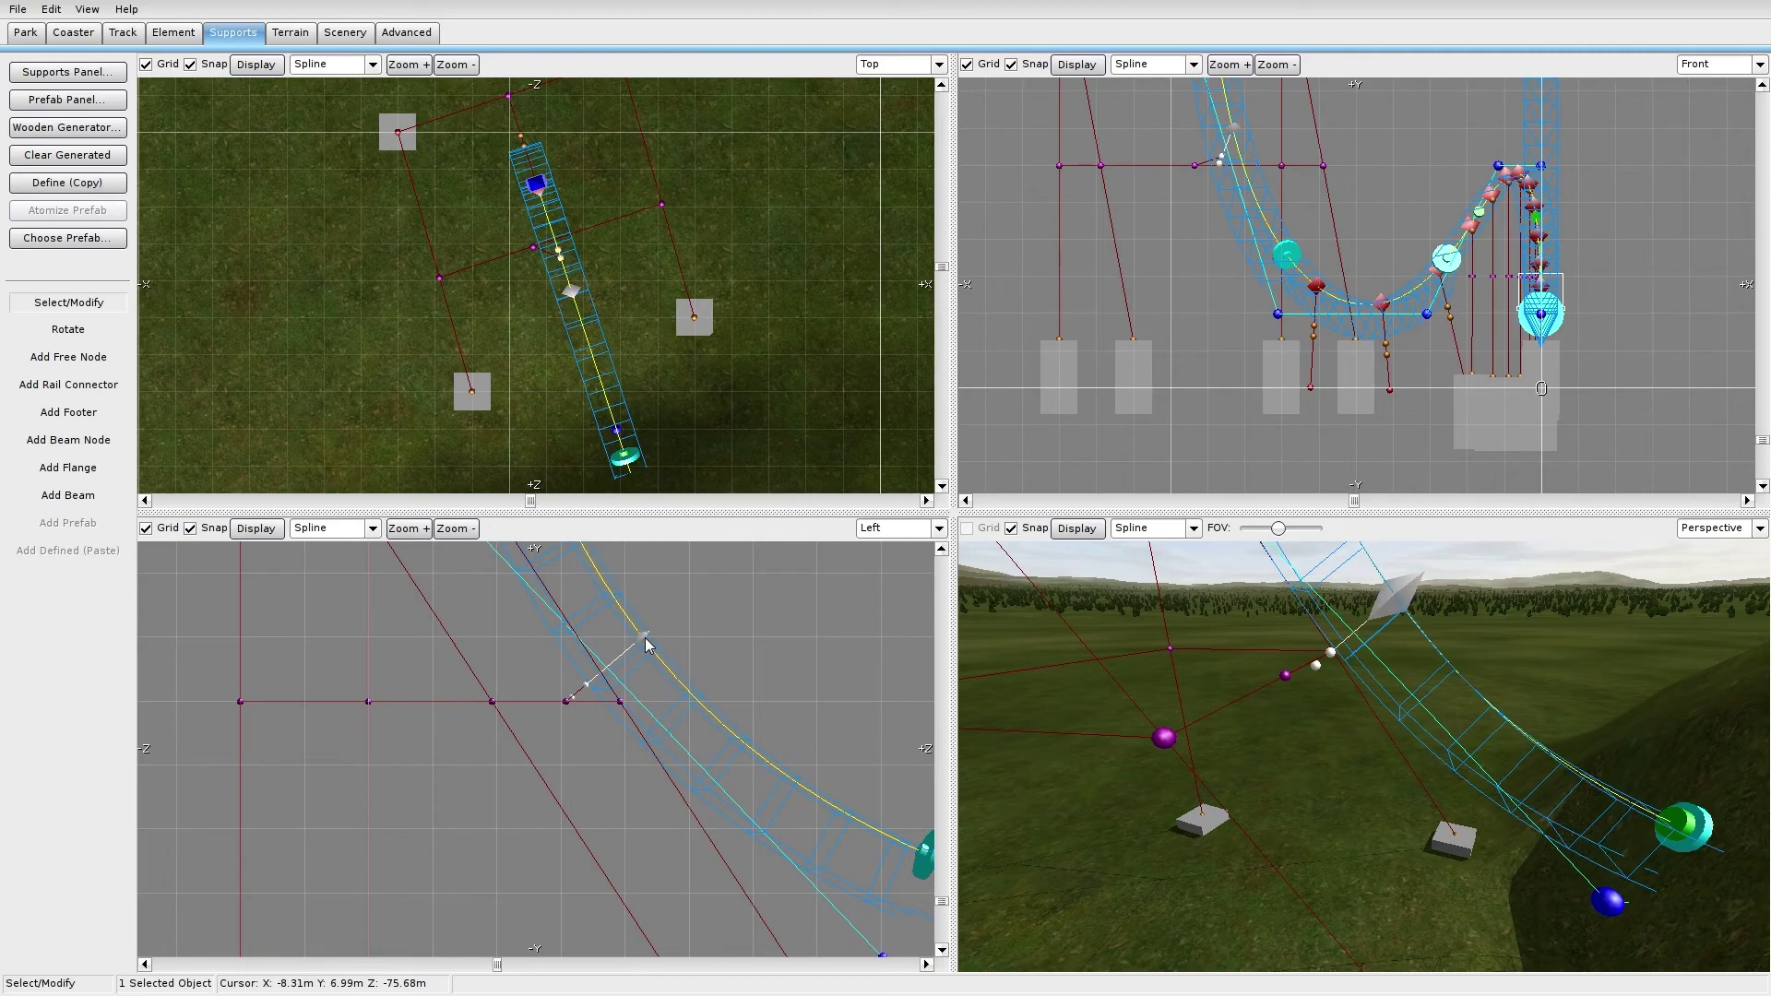
pyautogui.scroll(4, 524, 345)
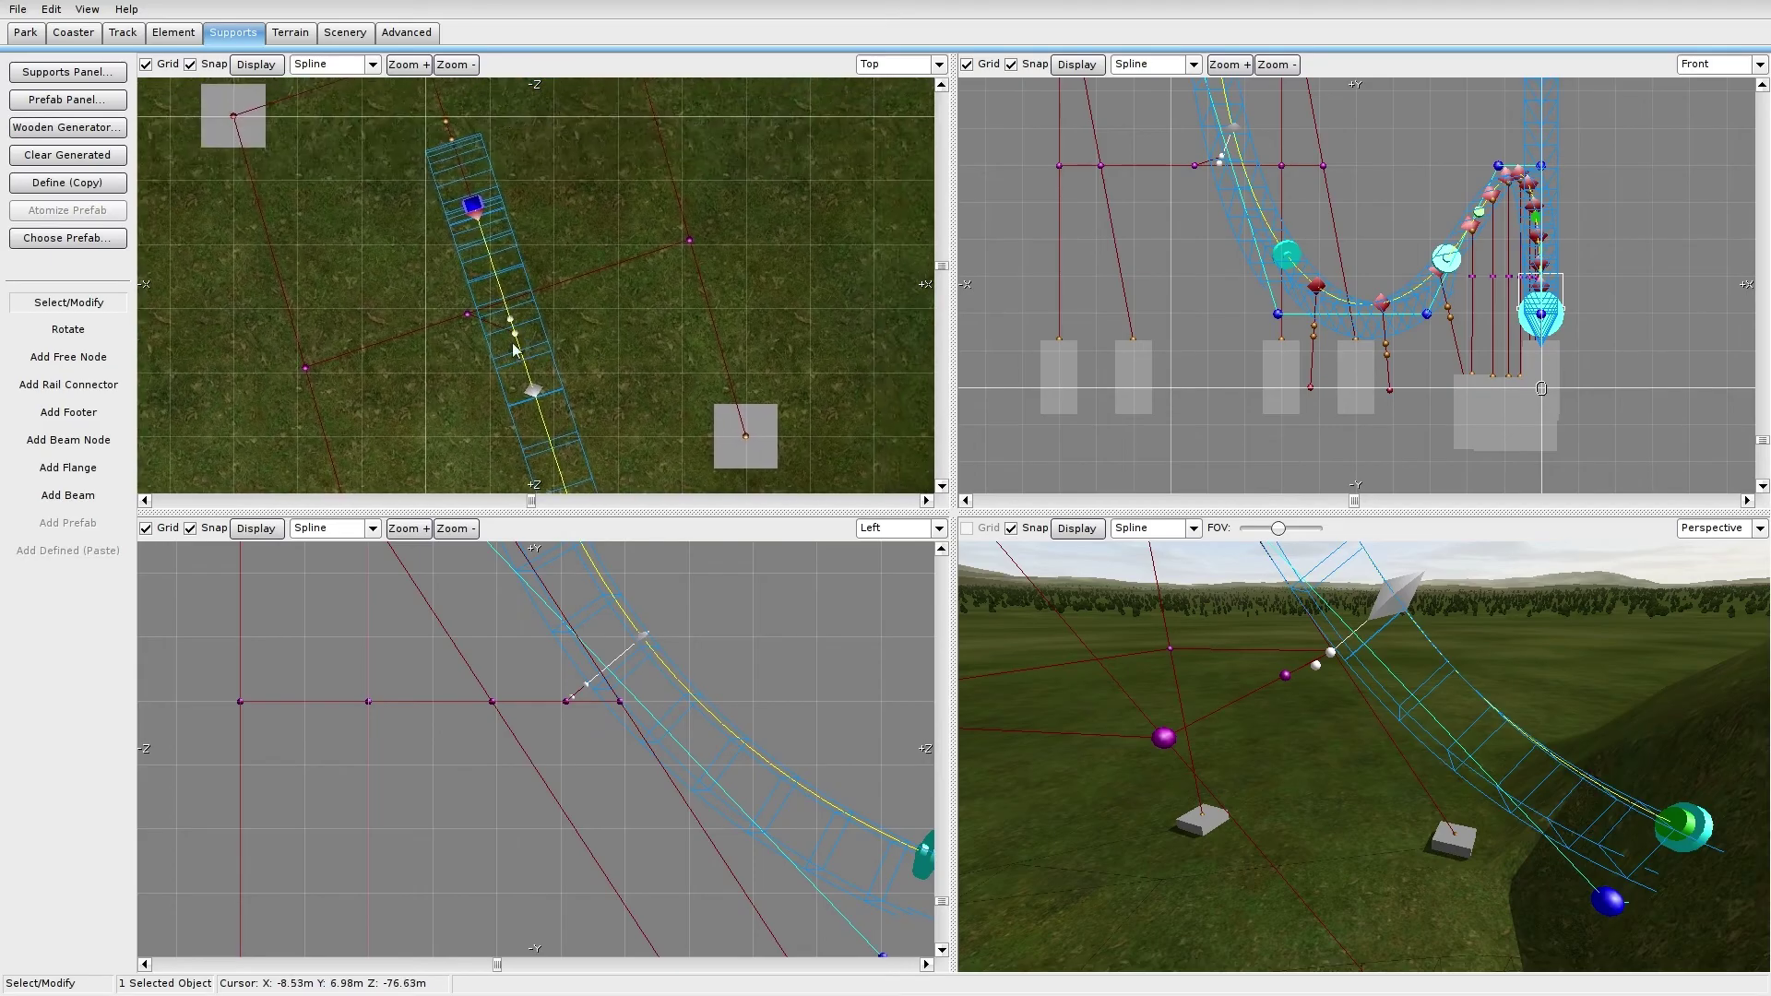
pyautogui.moveTo(437, 335); pyautogui.dragTo(490, 321)
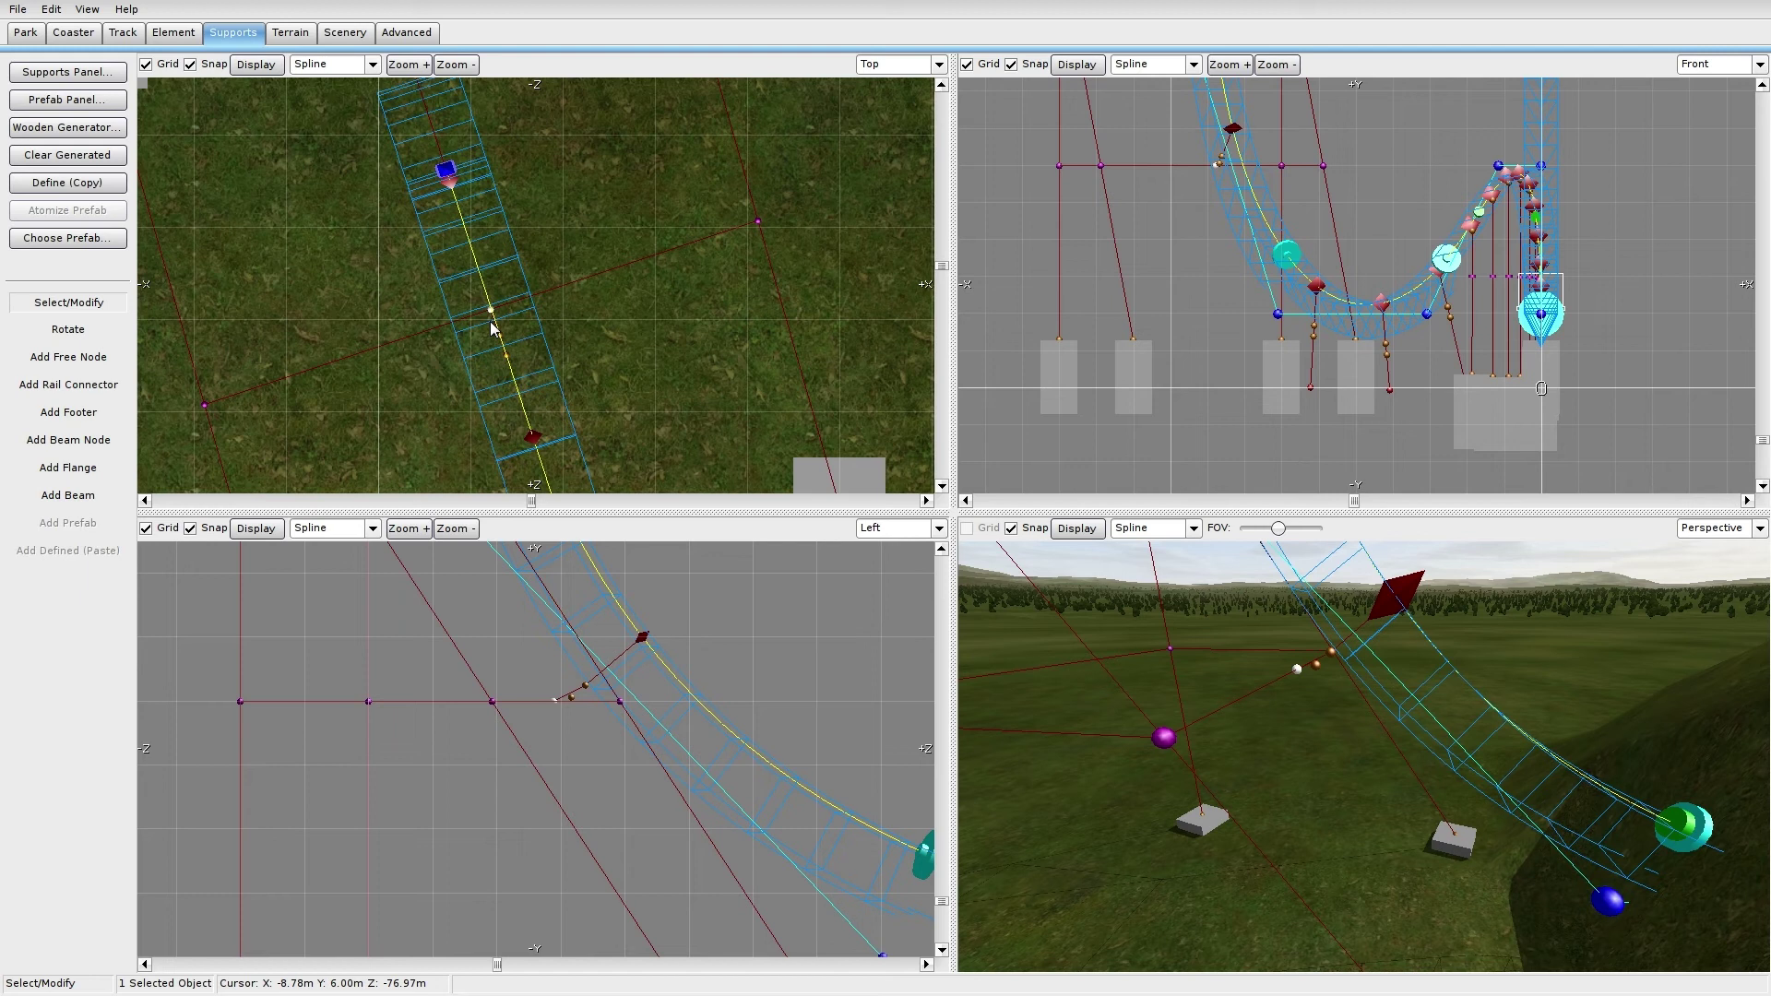
pyautogui.click(542, 344)
pyautogui.moveTo(638, 640); pyautogui.dragTo(633, 634)
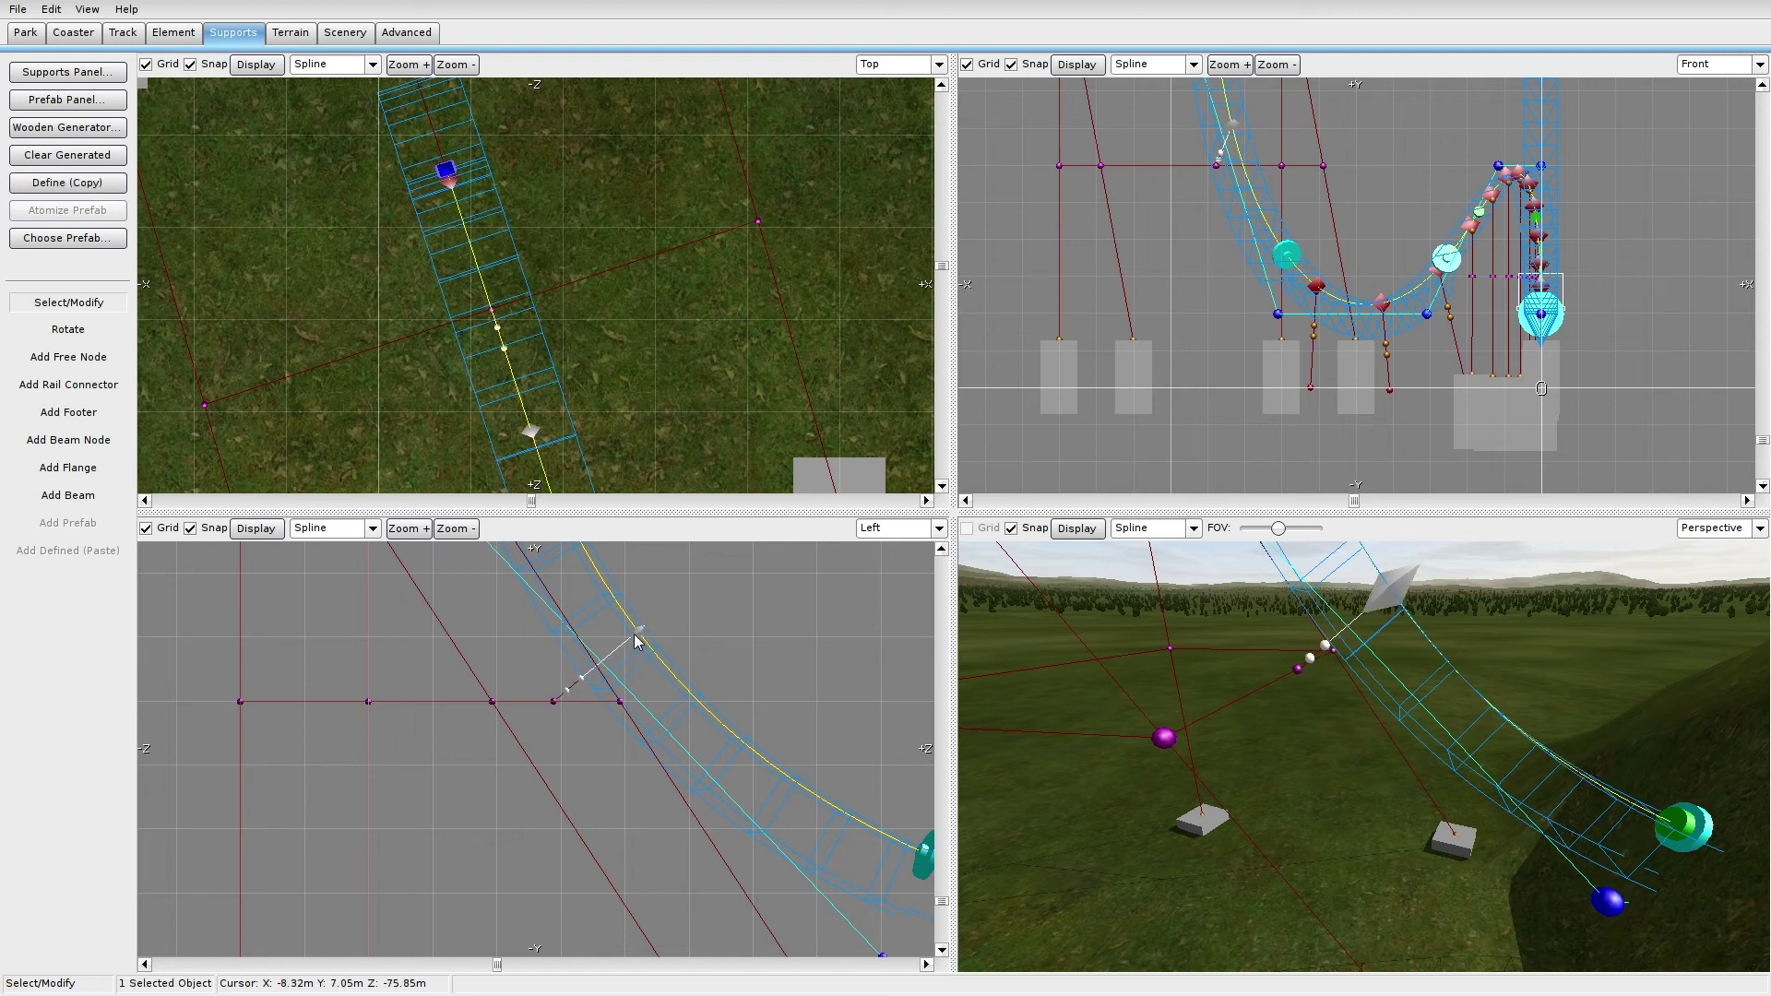
pyautogui.click(658, 445)
# Step: Freeze the coaster and examine the rendered support frame around the vertical track and the rest of the layout from several angles
pyautogui.moveTo(964, 542); pyautogui.dragTo(885, 443, button='right')
pyautogui.moveTo(1363, 756); pyautogui.dragTo(1385, 833, button='right')
pyautogui.click(93, 36)
pyautogui.click(67, 340)
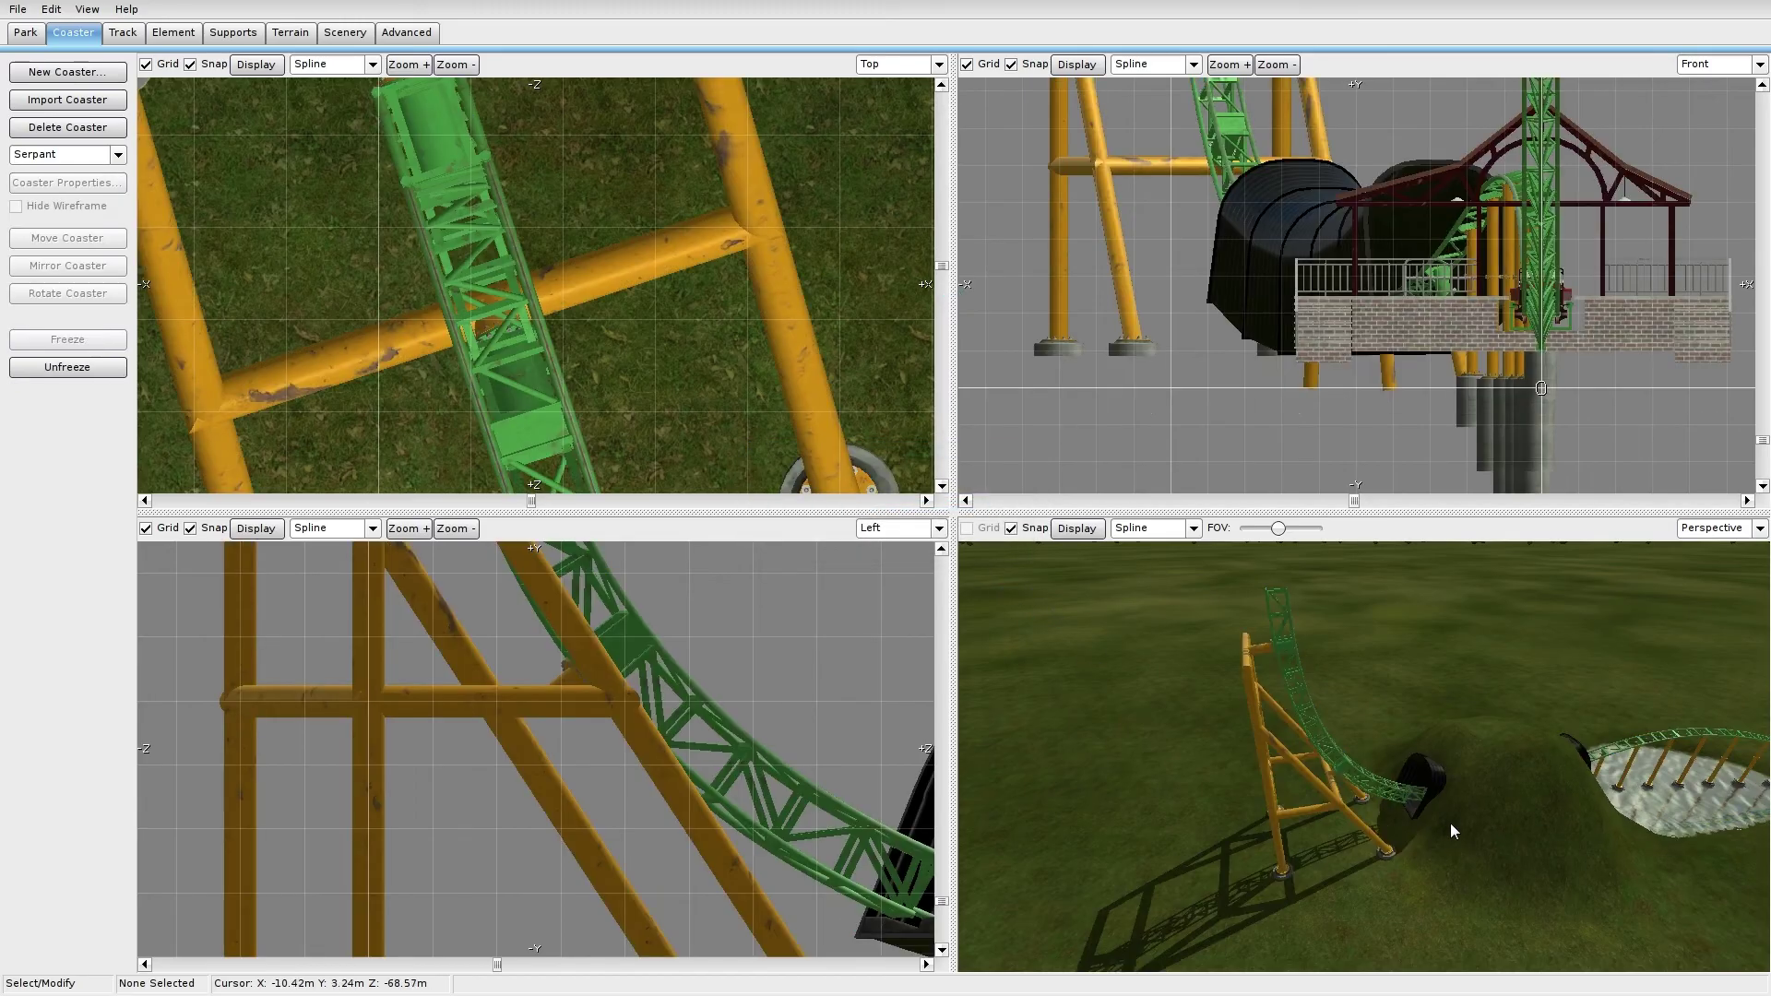
pyautogui.press('w')
pyautogui.moveTo(1364, 756)
pyautogui.mouseDown(button='right')
pyautogui.moveTo(1347, 586)
pyautogui.moveTo(1350, 724)
pyautogui.mouseUp(button='right')
pyautogui.press('s')
pyautogui.press('w')
pyautogui.press('s')
pyautogui.press('w')
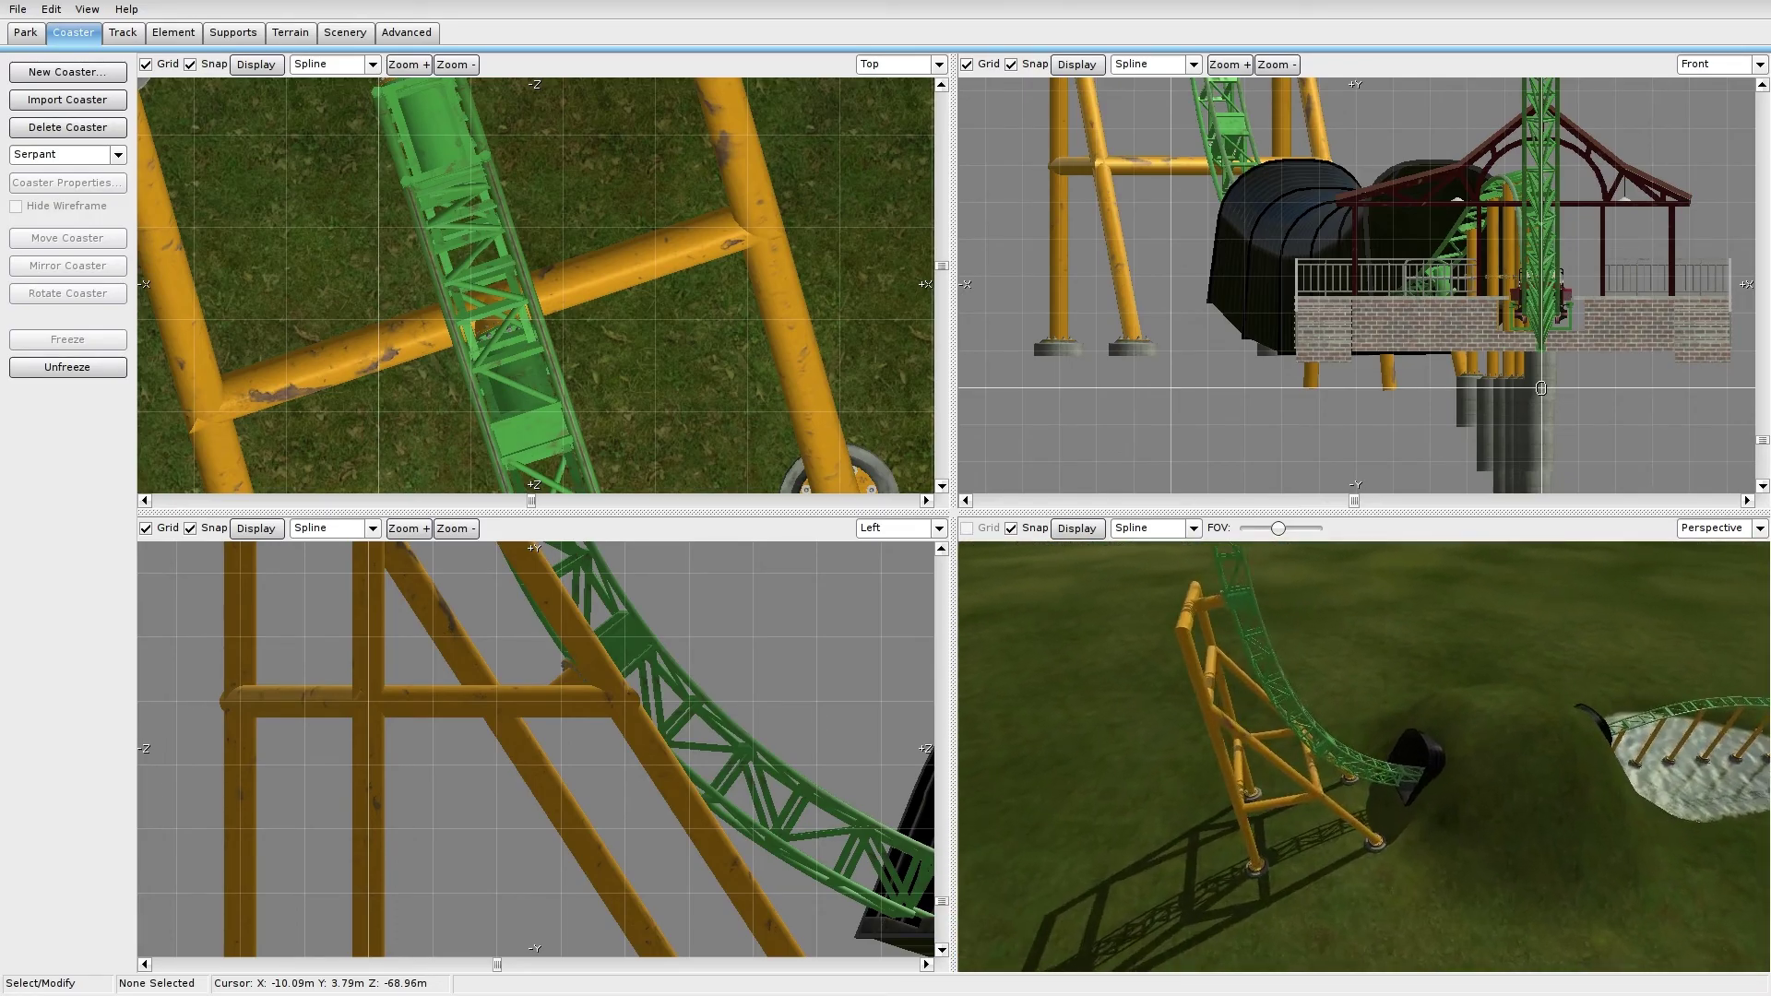
pyautogui.press('s')
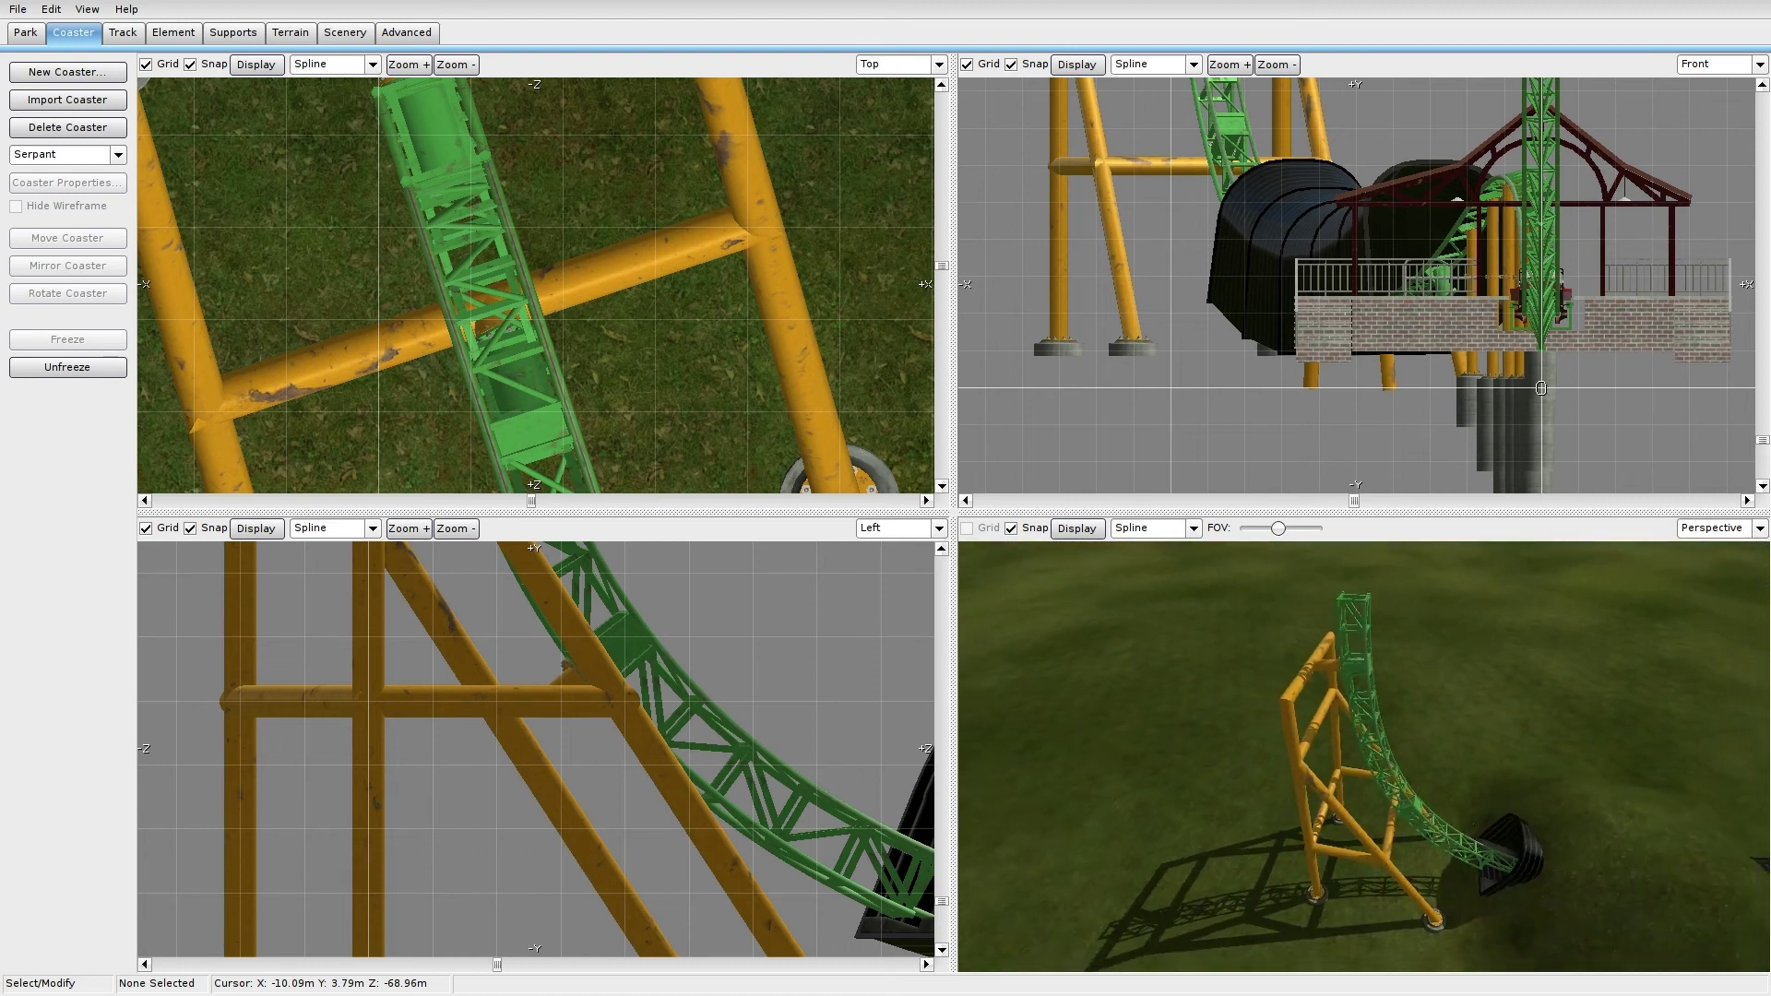
pyautogui.press('w')
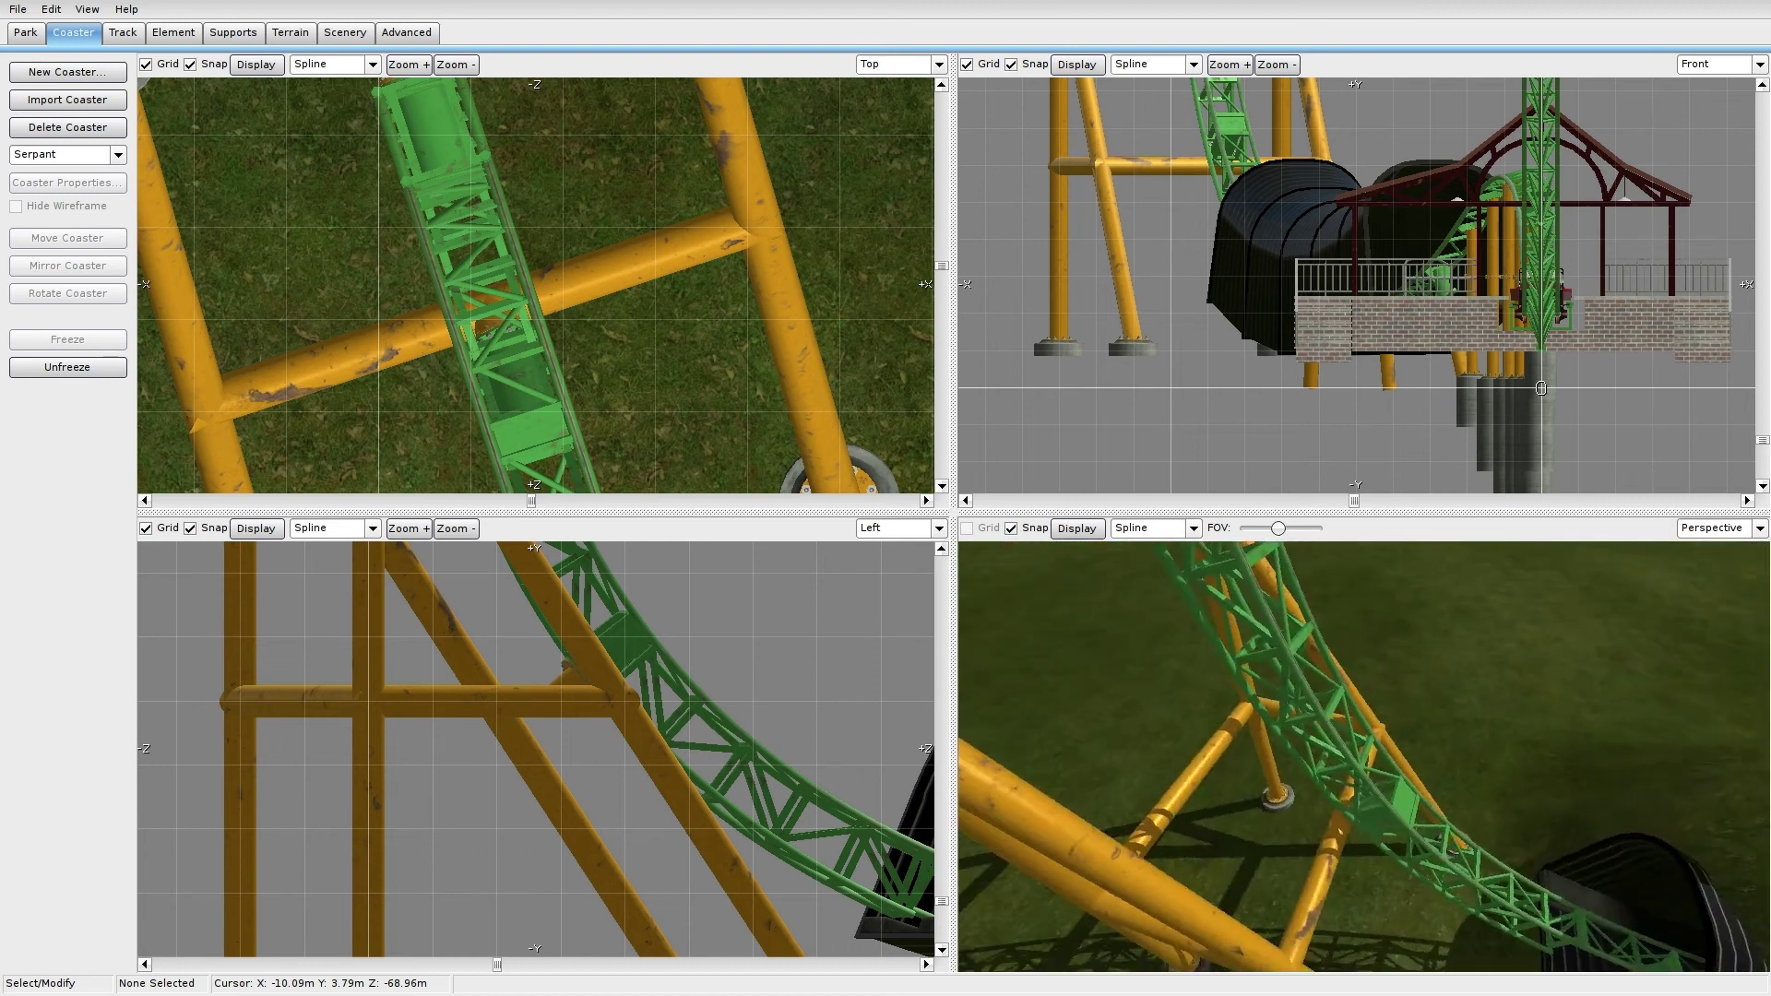
pyautogui.press('s')
pyautogui.press('w')
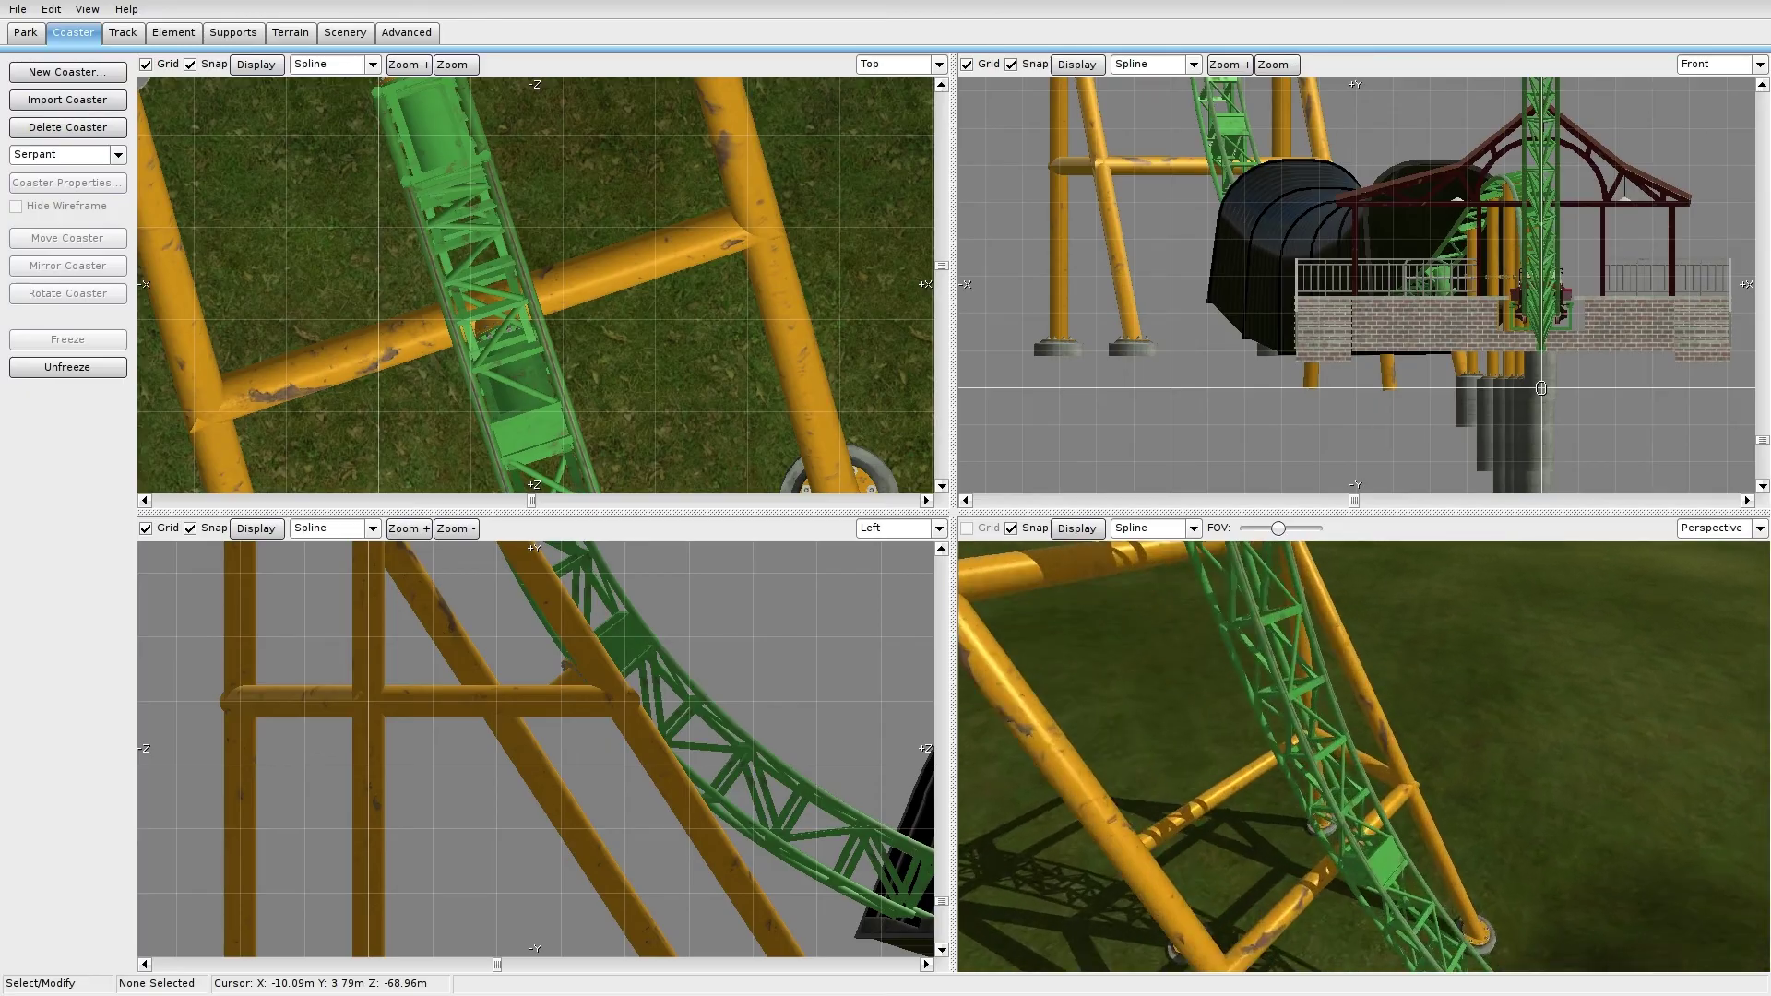
pyautogui.press('s')
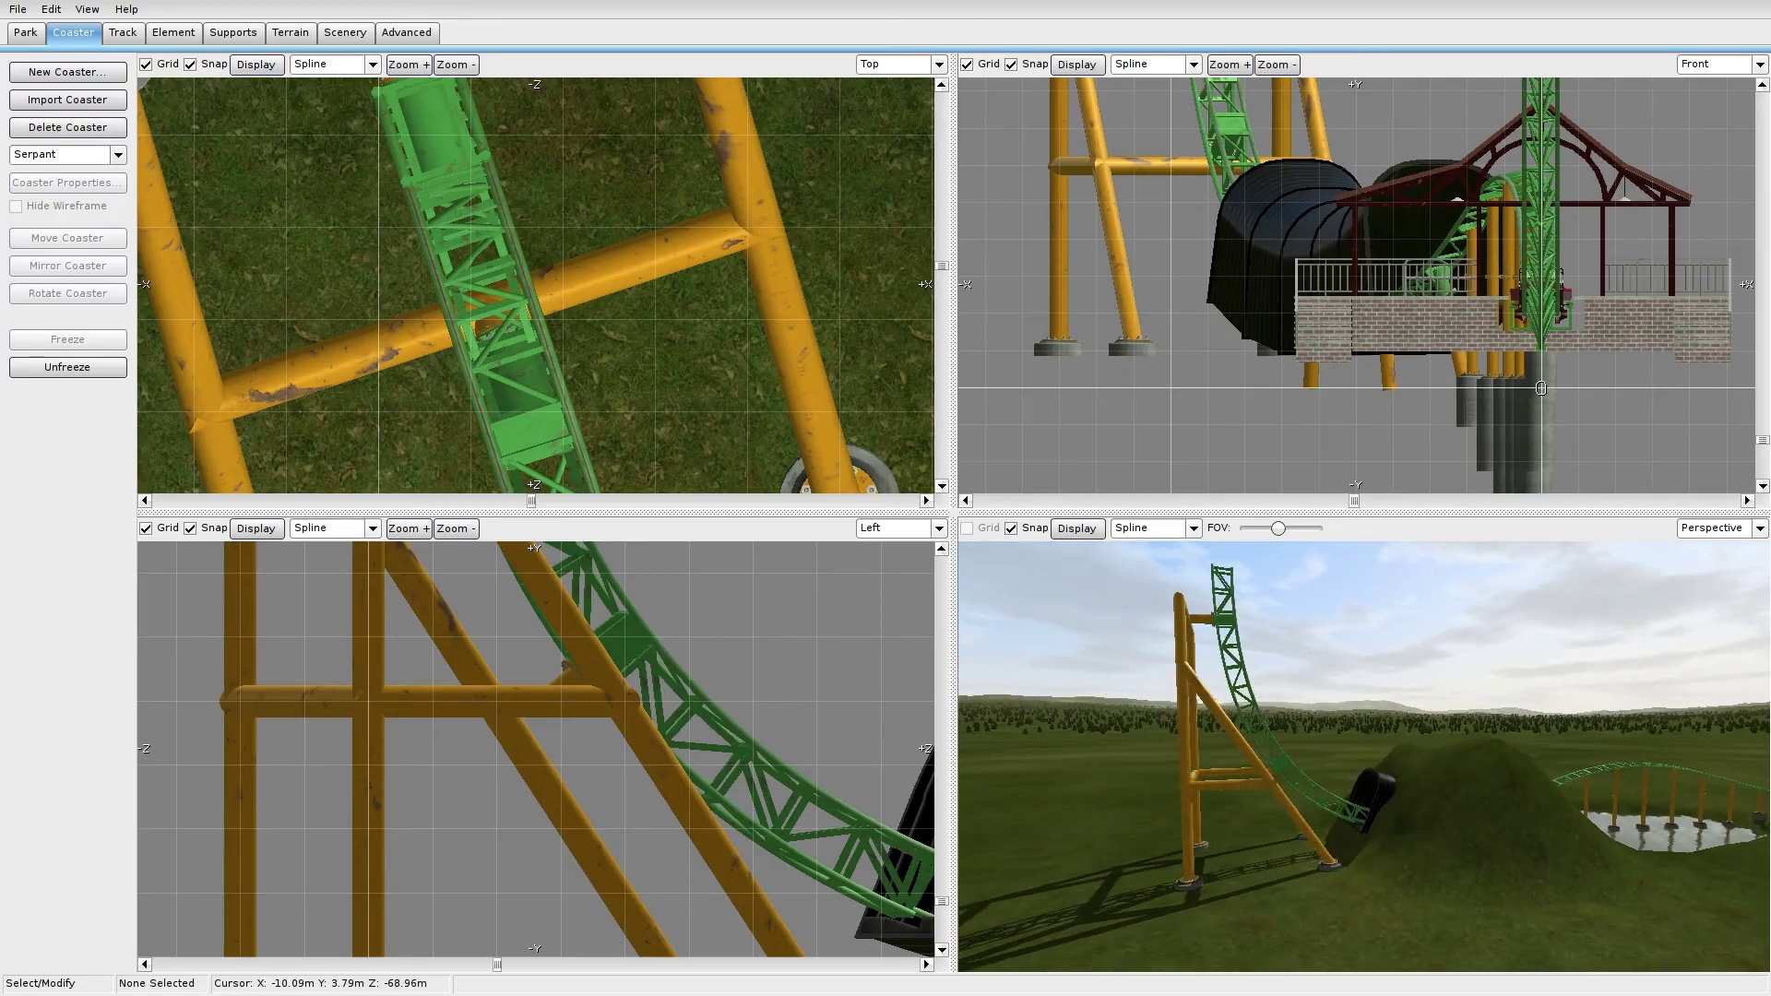
pyautogui.press('w')
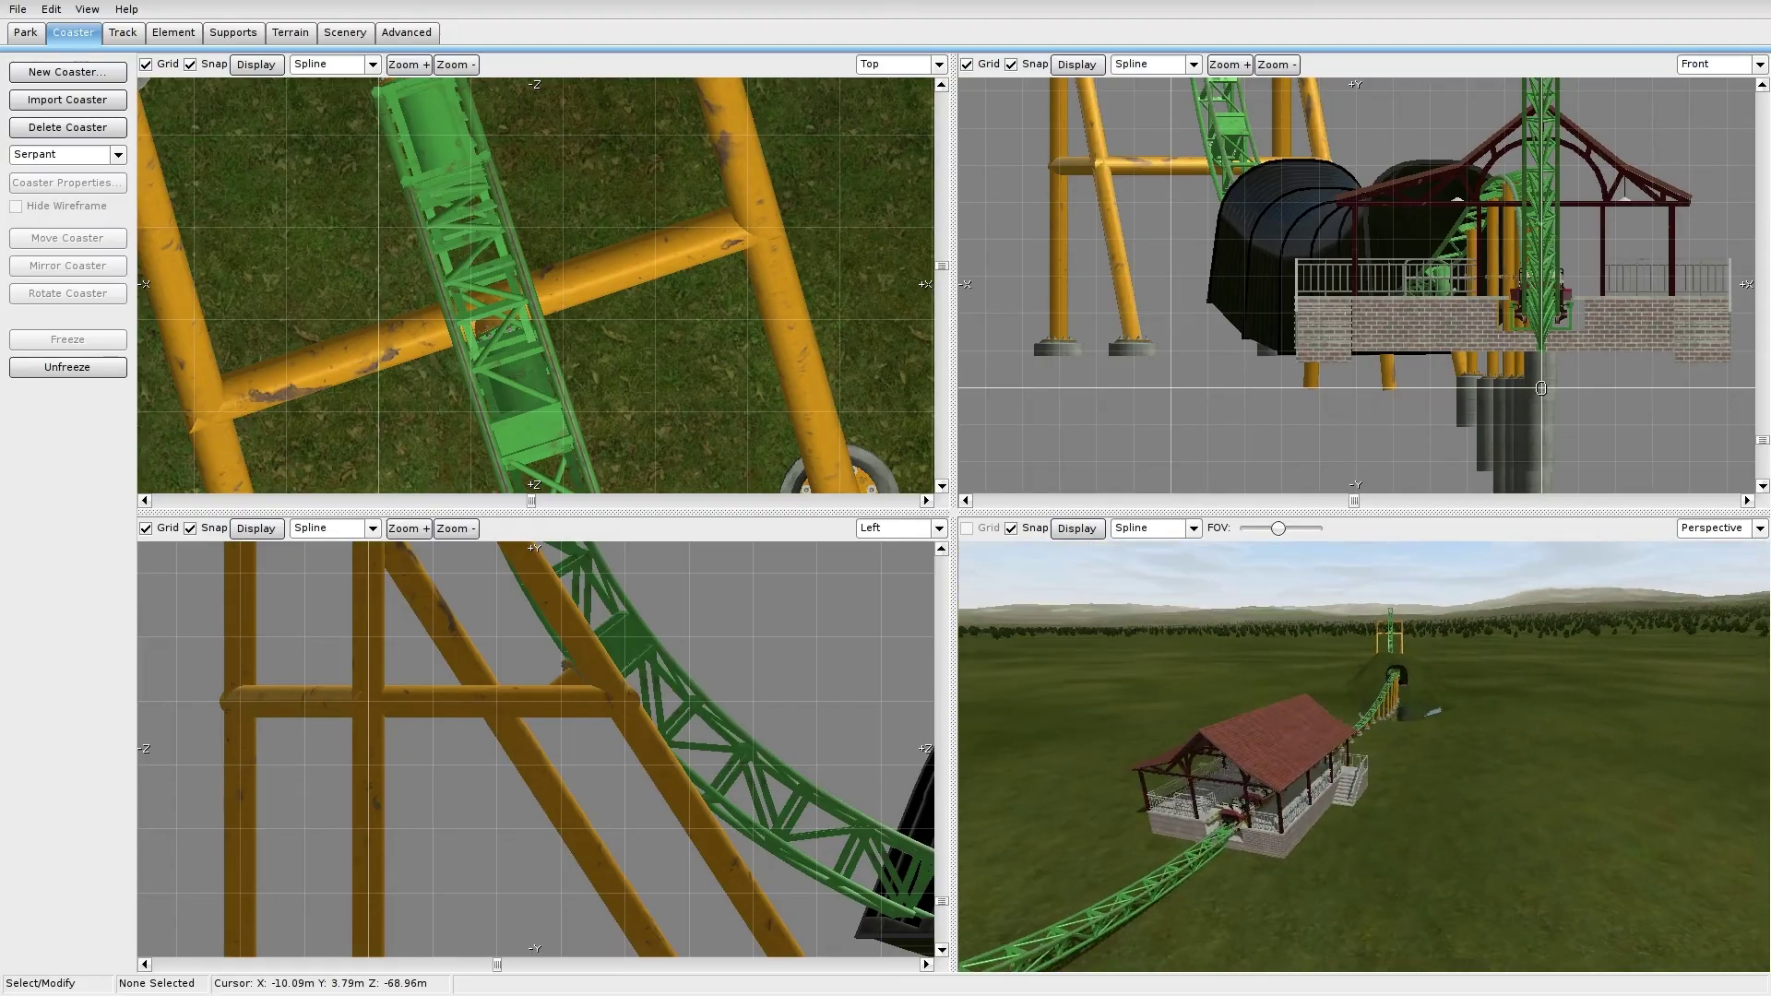
pyautogui.scroll(1, 1384, 785)
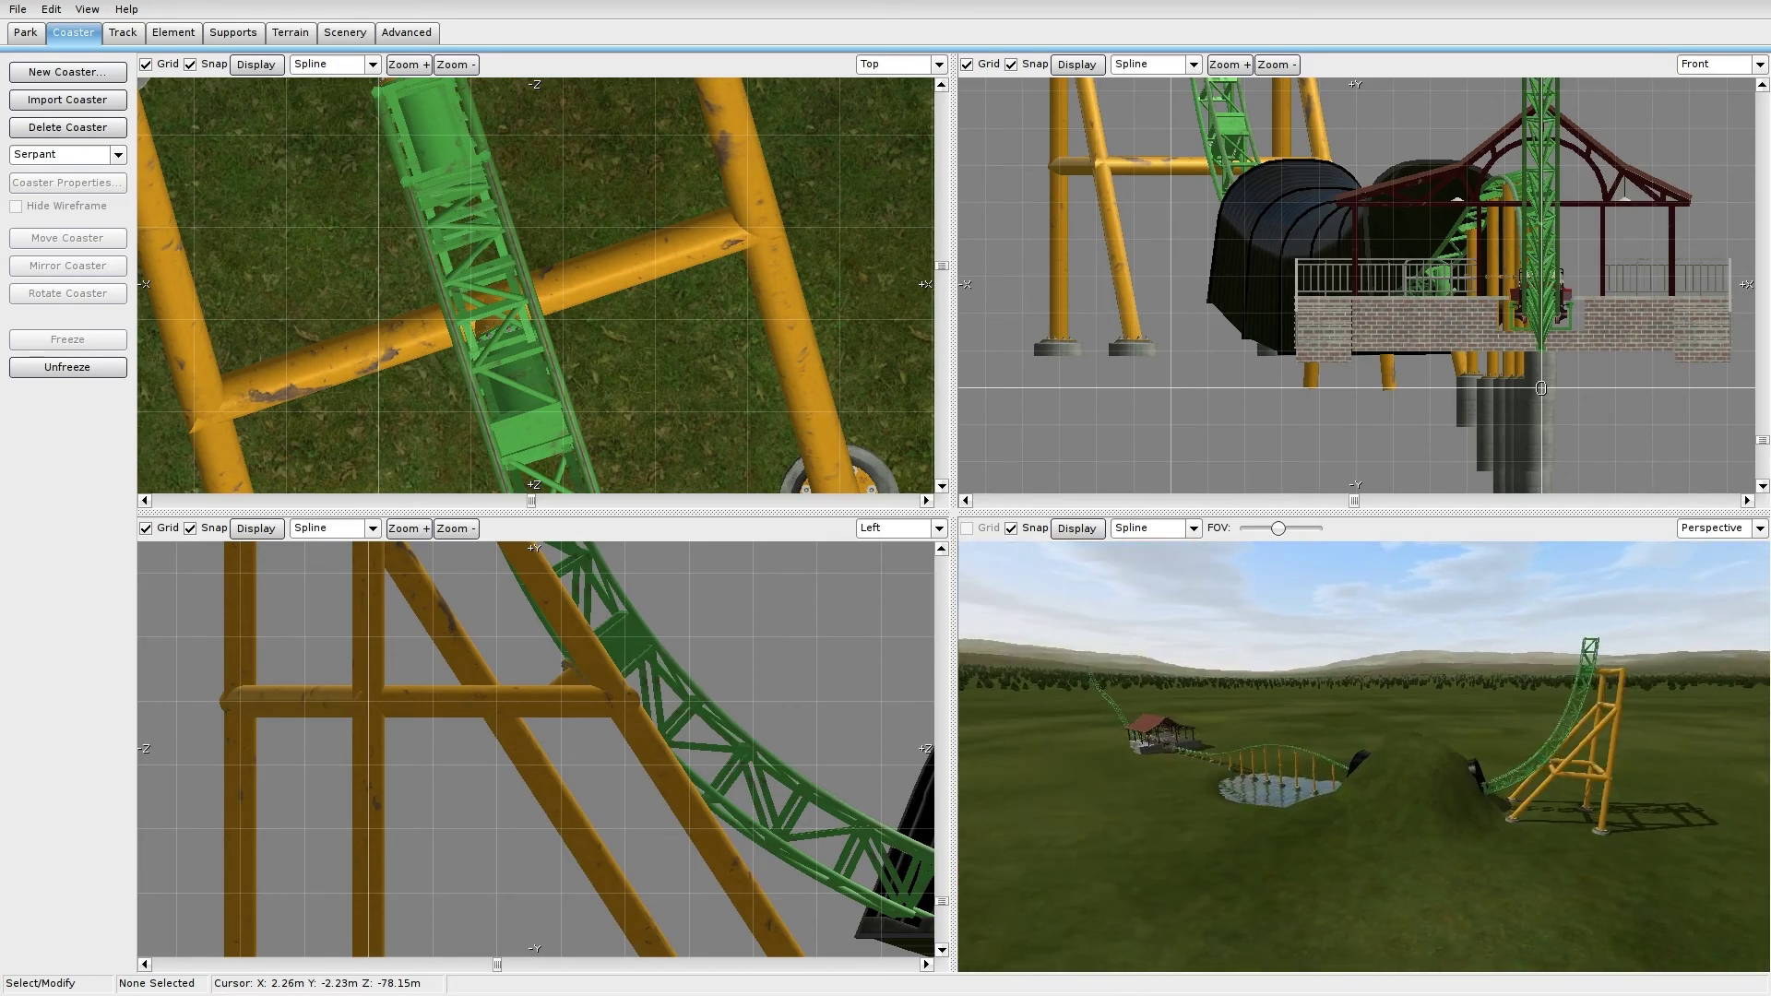
# Step: Unfreeze the coaster and return to editing its supports
pyautogui.click(81, 368)
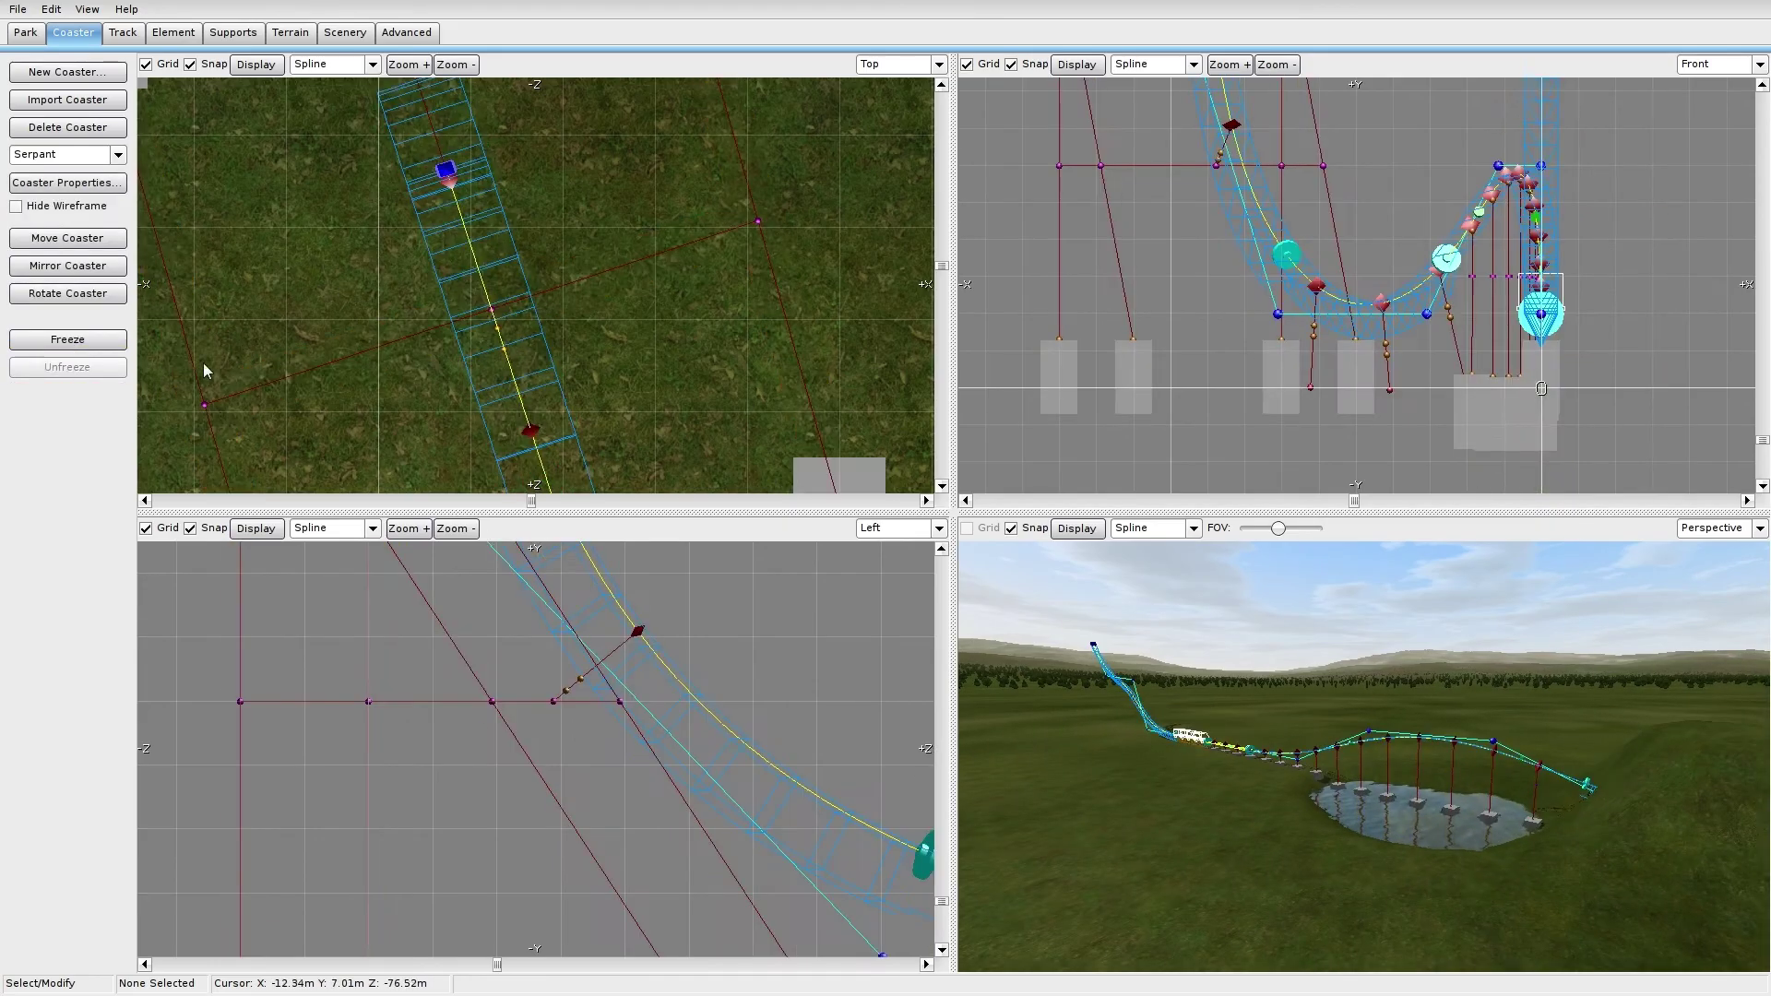
pyautogui.moveTo(1225, 331); pyautogui.dragTo(1241, 334, button='right')
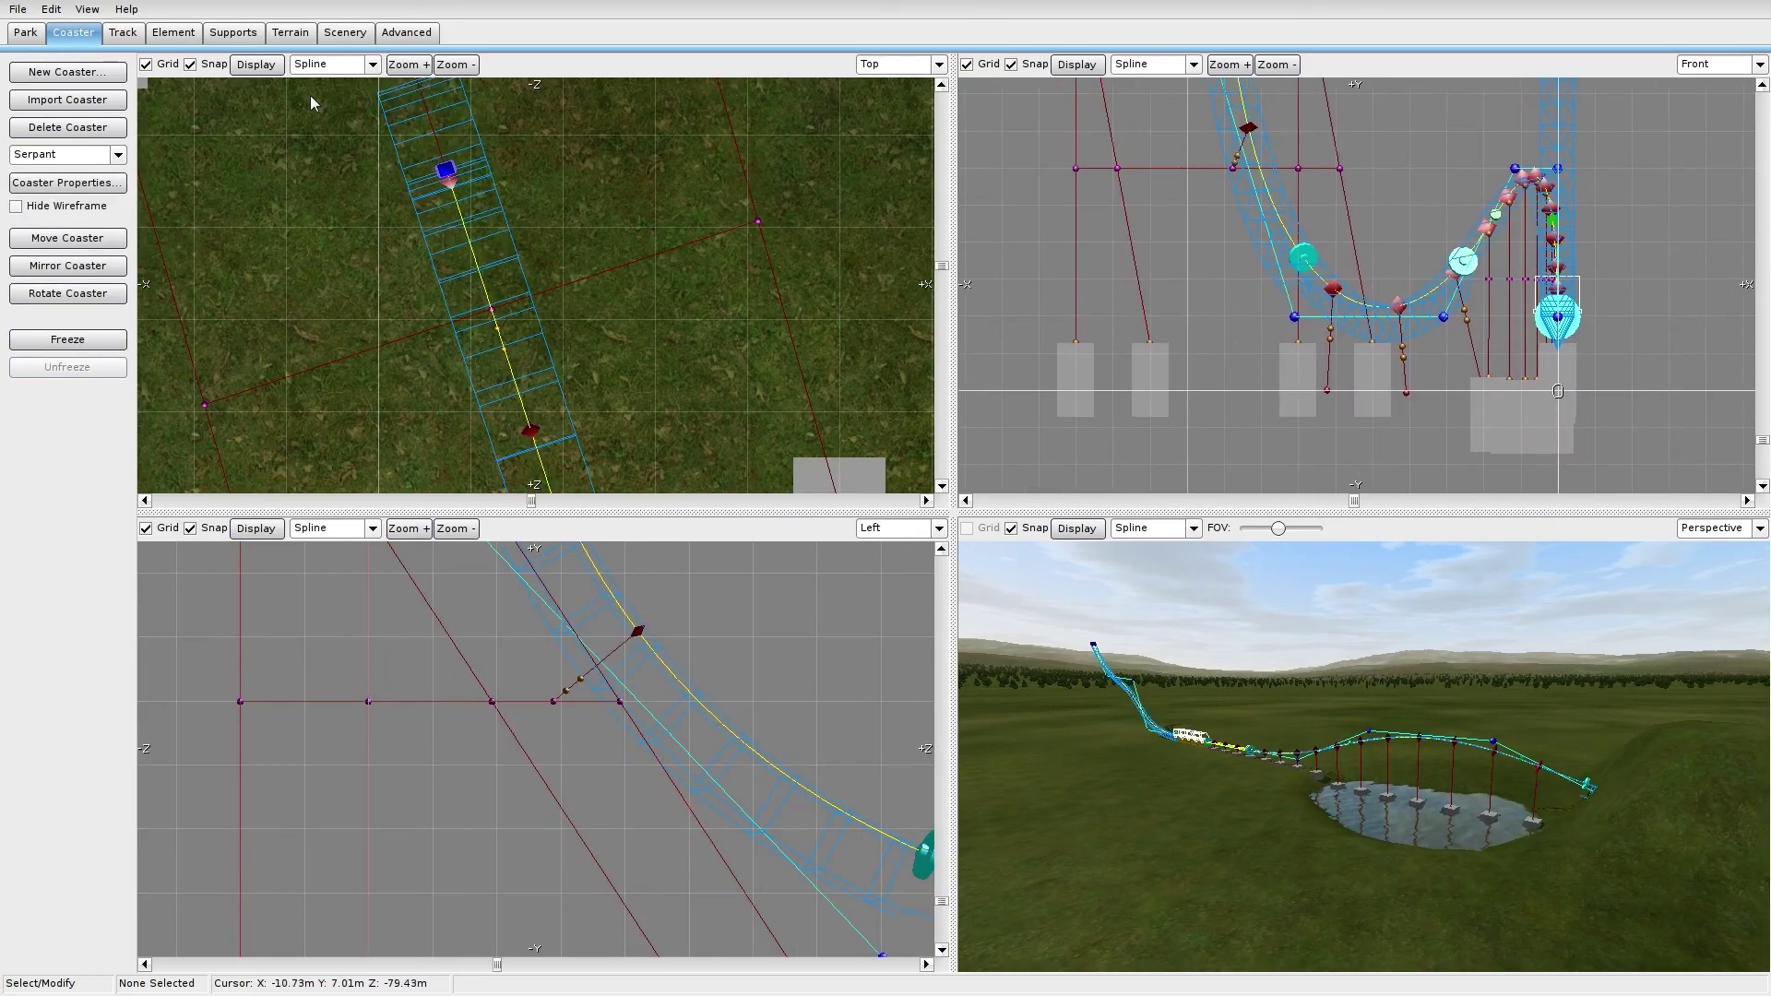
pyautogui.click(189, 33)
pyautogui.click(240, 33)
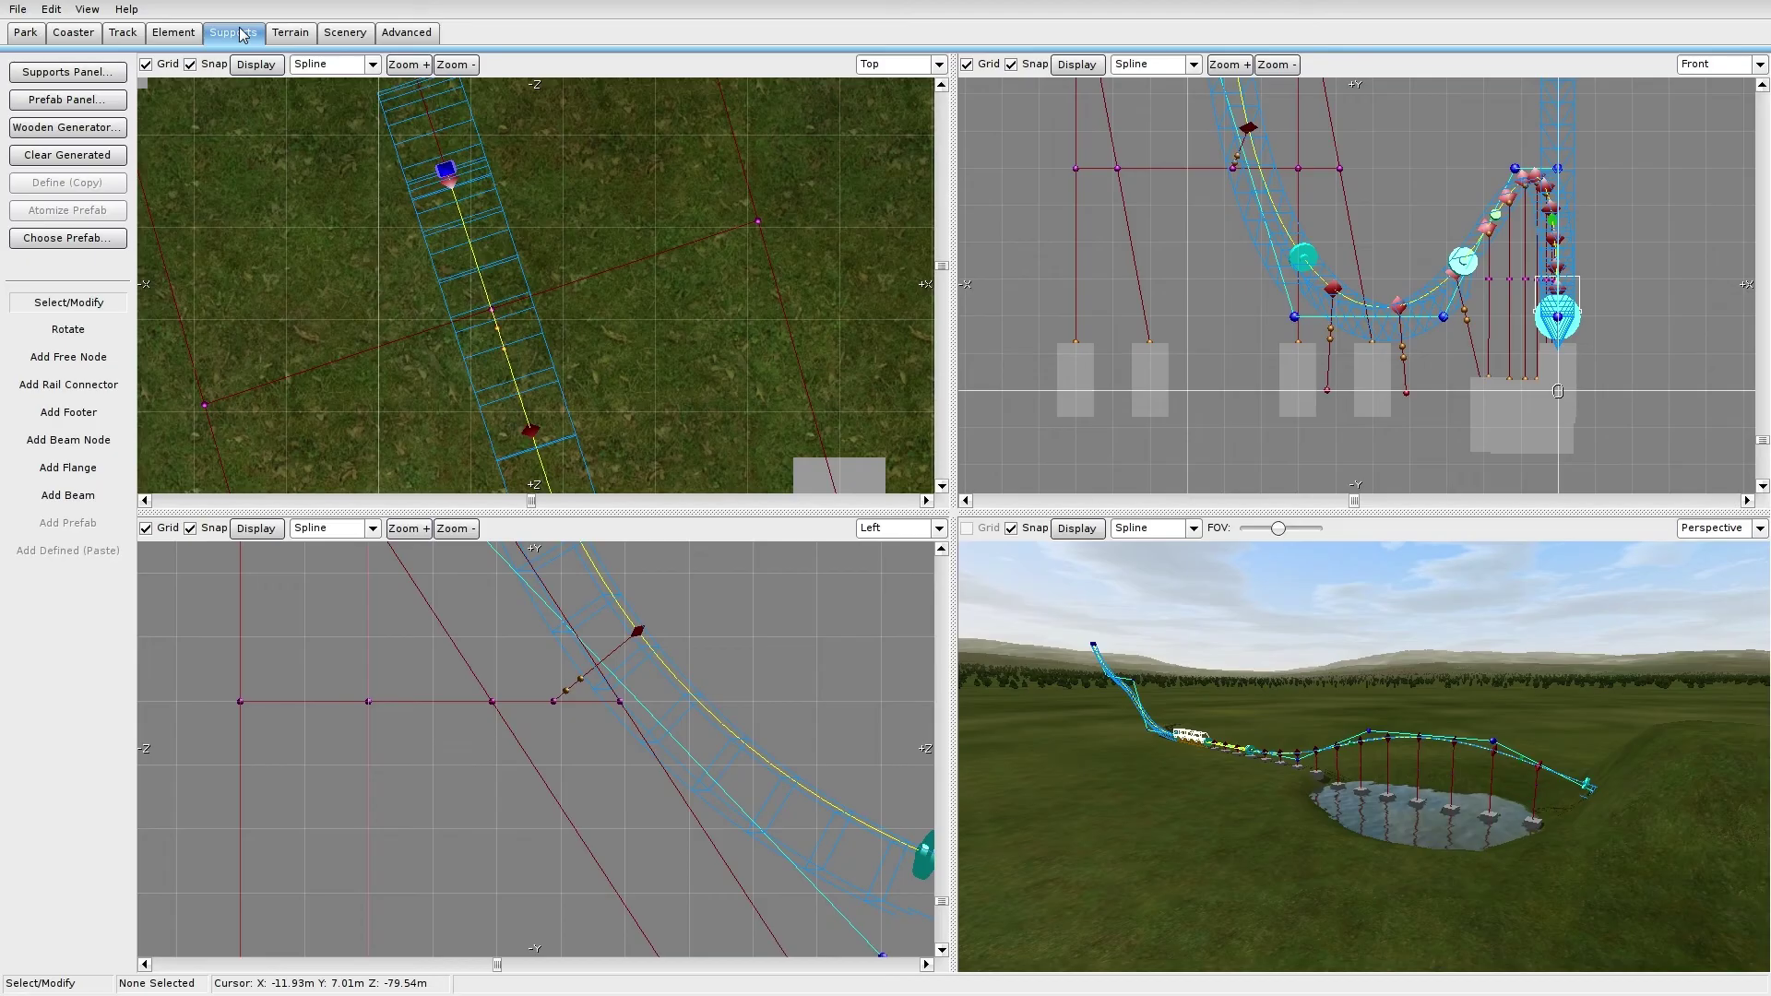
pyautogui.click(176, 33)
pyautogui.click(231, 34)
# Step: Add flanges to the four legs just below the lower frame and to the two vertical posts just below the upper beams
pyautogui.click(79, 470)
pyautogui.moveTo(1032, 649); pyautogui.dragTo(1256, 658, button='right')
pyautogui.scroll(-4, 739, 664)
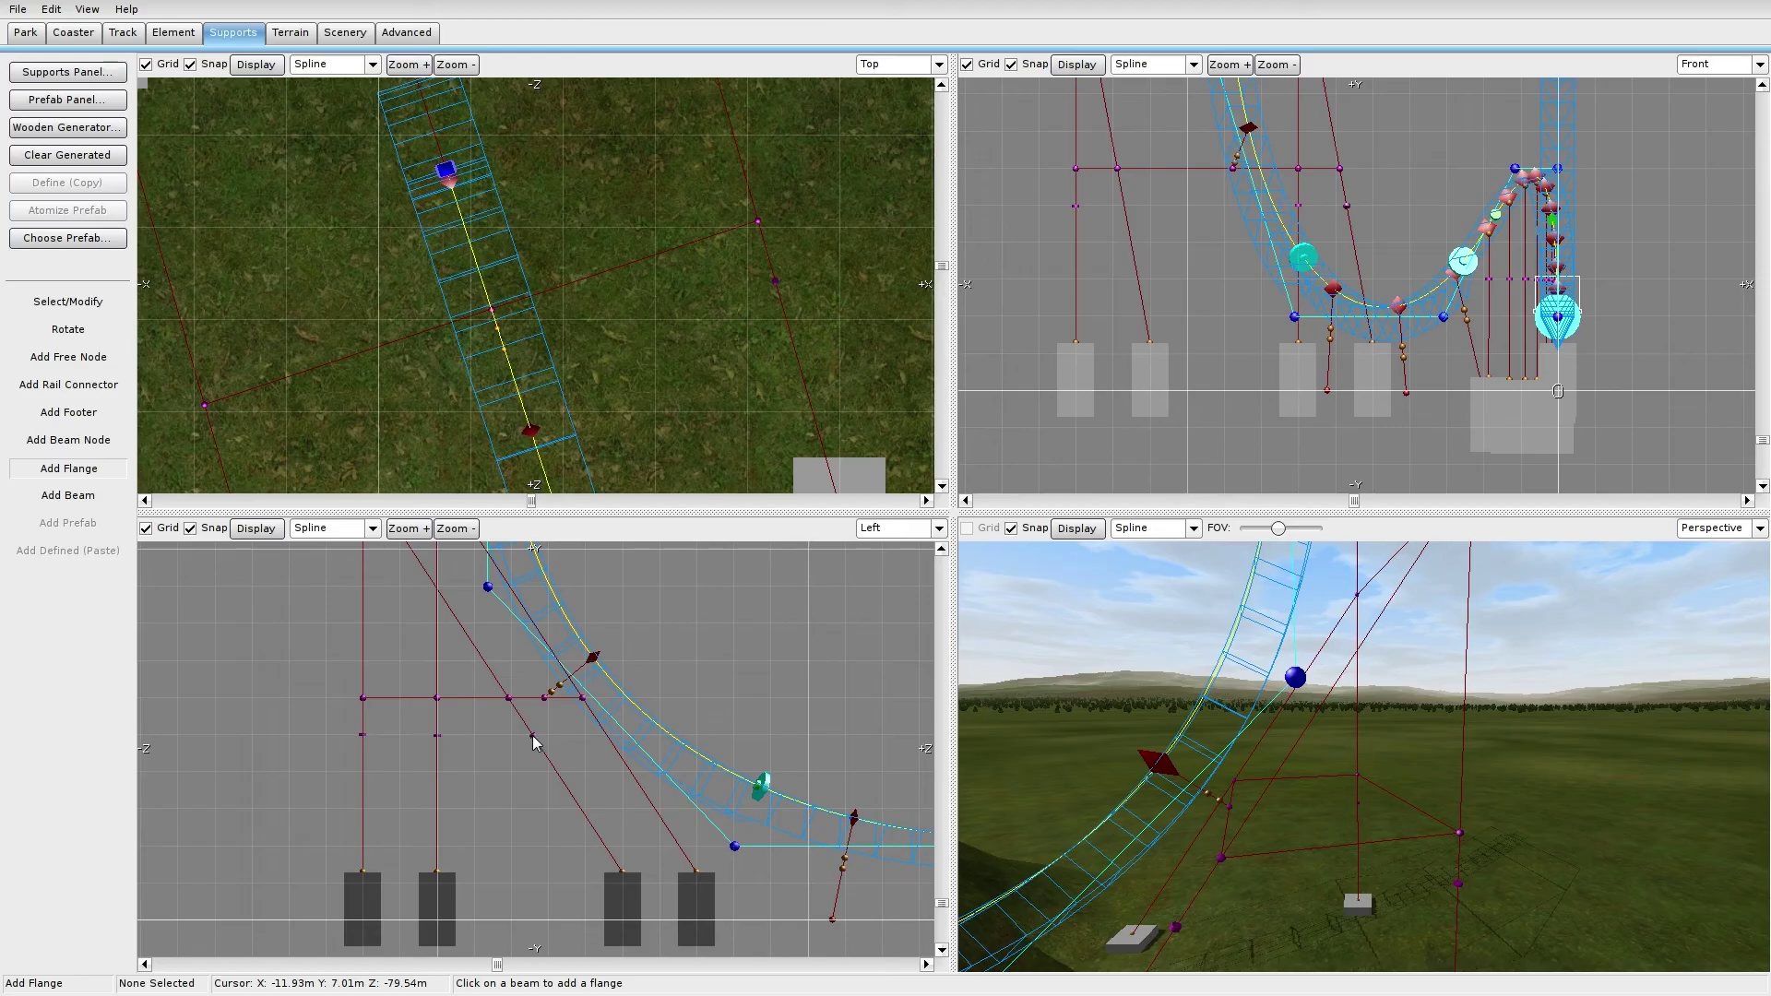
pyautogui.moveTo(605, 723); pyautogui.dragTo(711, 835, button='right')
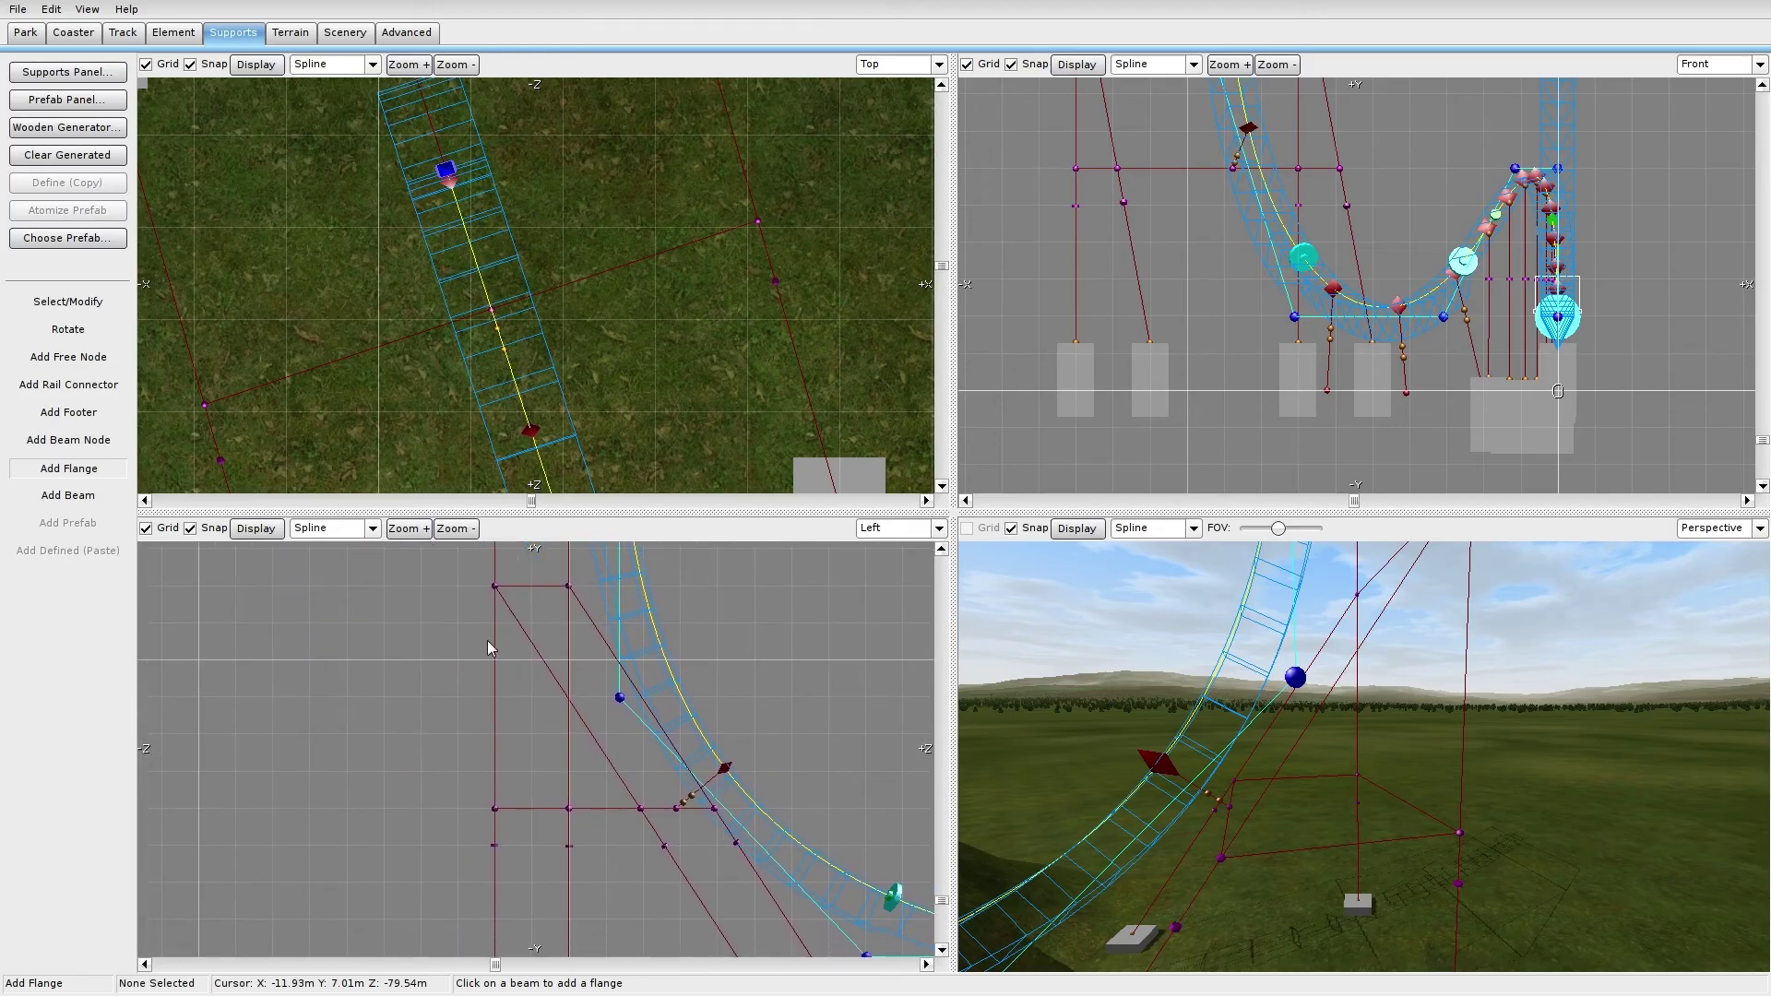
pyautogui.moveTo(570, 633); pyautogui.dragTo(570, 703, button='right')
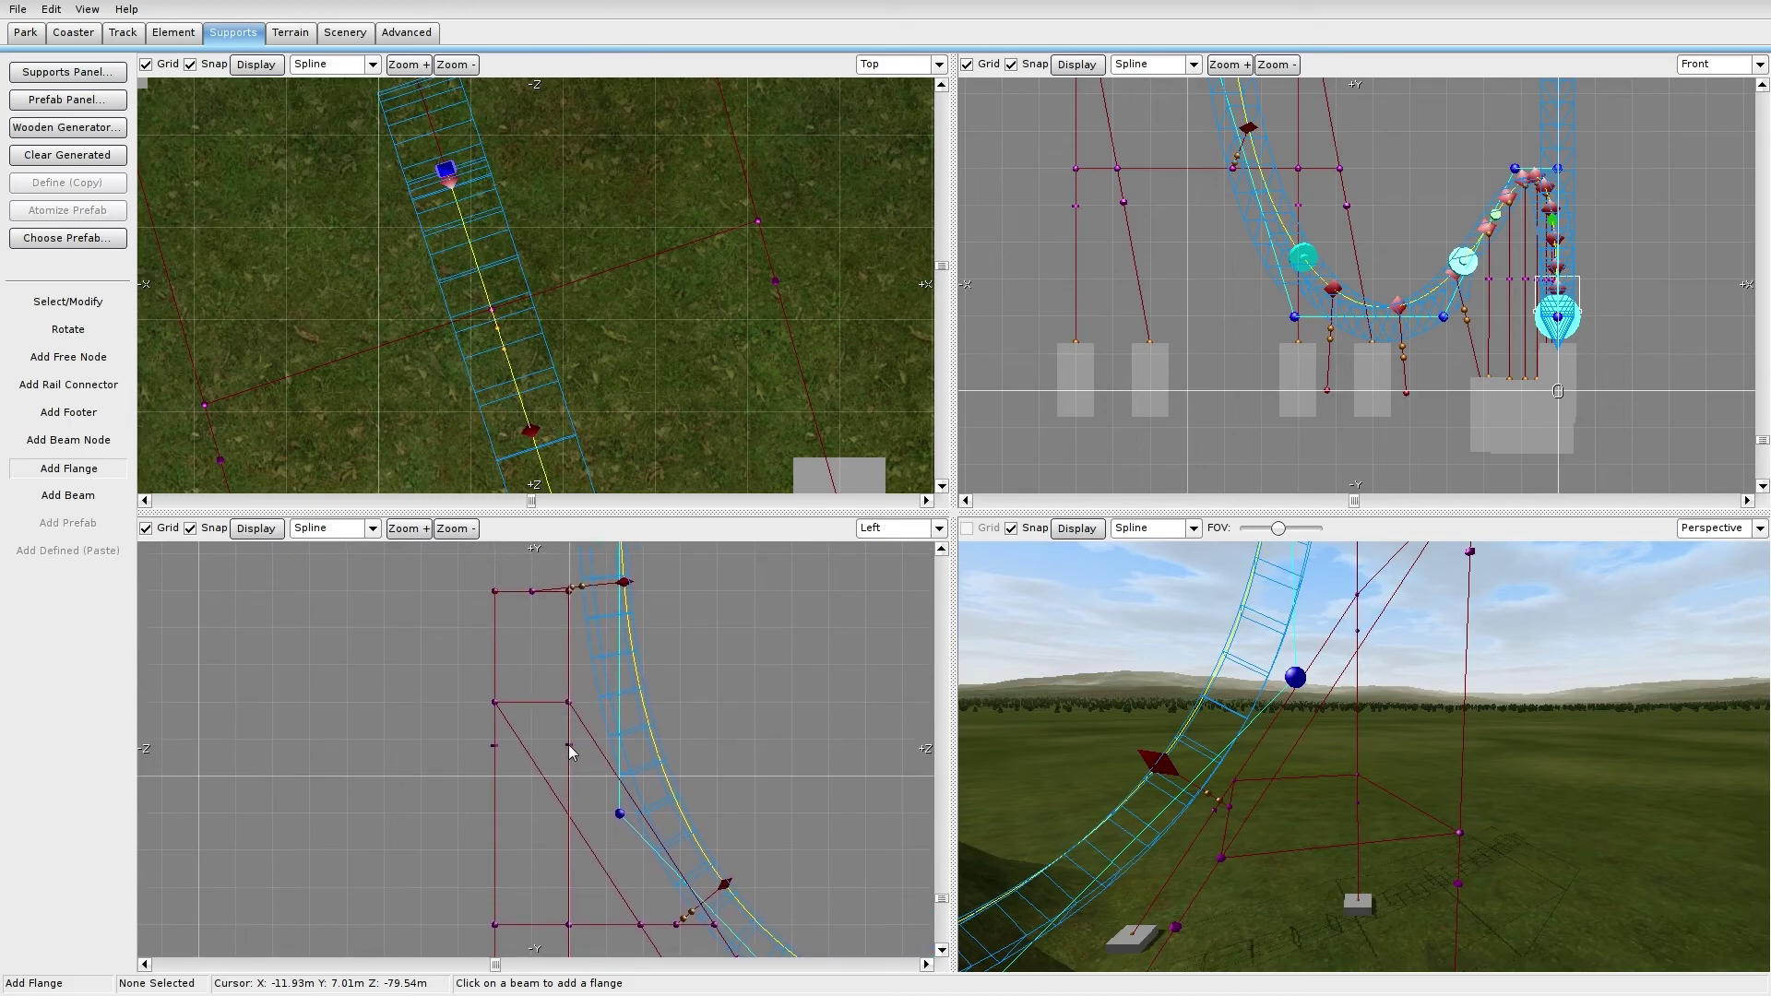
# Step: Add flanges to the horizontal beams at the top of the frame and to both diagonals
pyautogui.click(510, 591)
pyautogui.click(554, 592)
pyautogui.moveTo(544, 717); pyautogui.dragTo(496, 706, button='right')
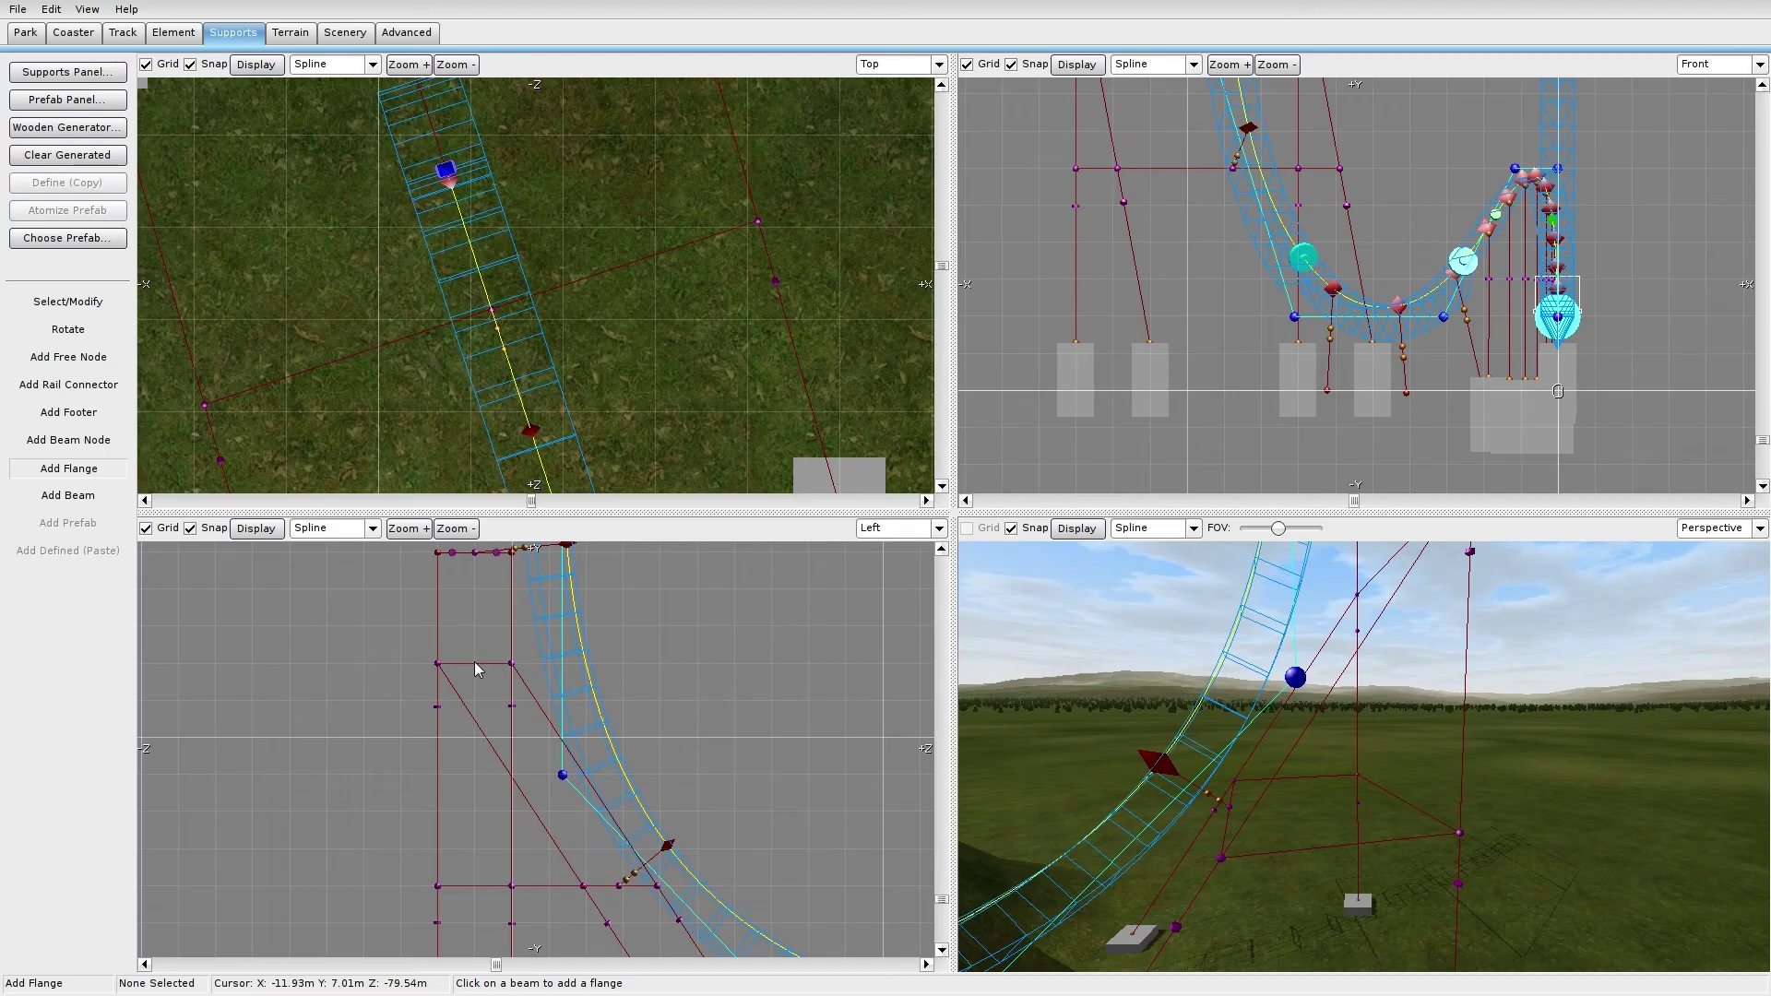
pyautogui.click(515, 789)
pyautogui.click(587, 780)
pyautogui.moveTo(616, 817); pyautogui.dragTo(678, 735, button='right')
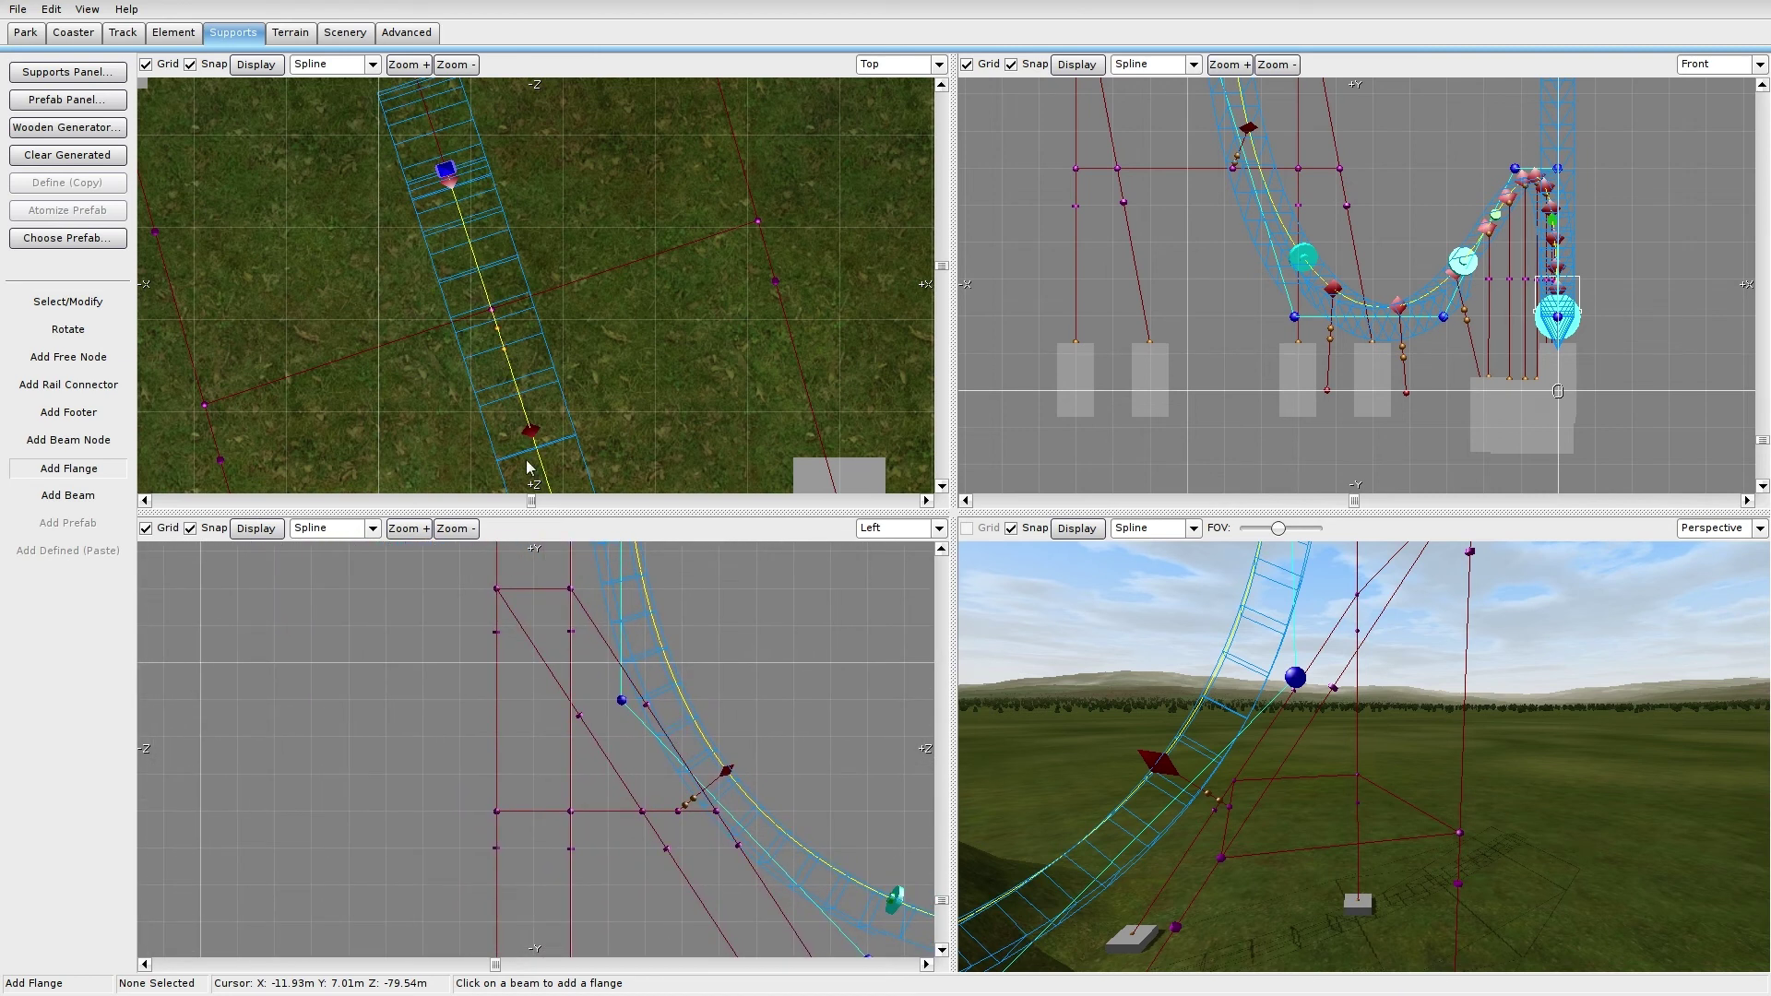
# Step: Add flanges to the horizontal cross beams of the lower frame and leave flange placement
pyautogui.moveTo(1033, 583); pyautogui.dragTo(1158, 600, button='right')
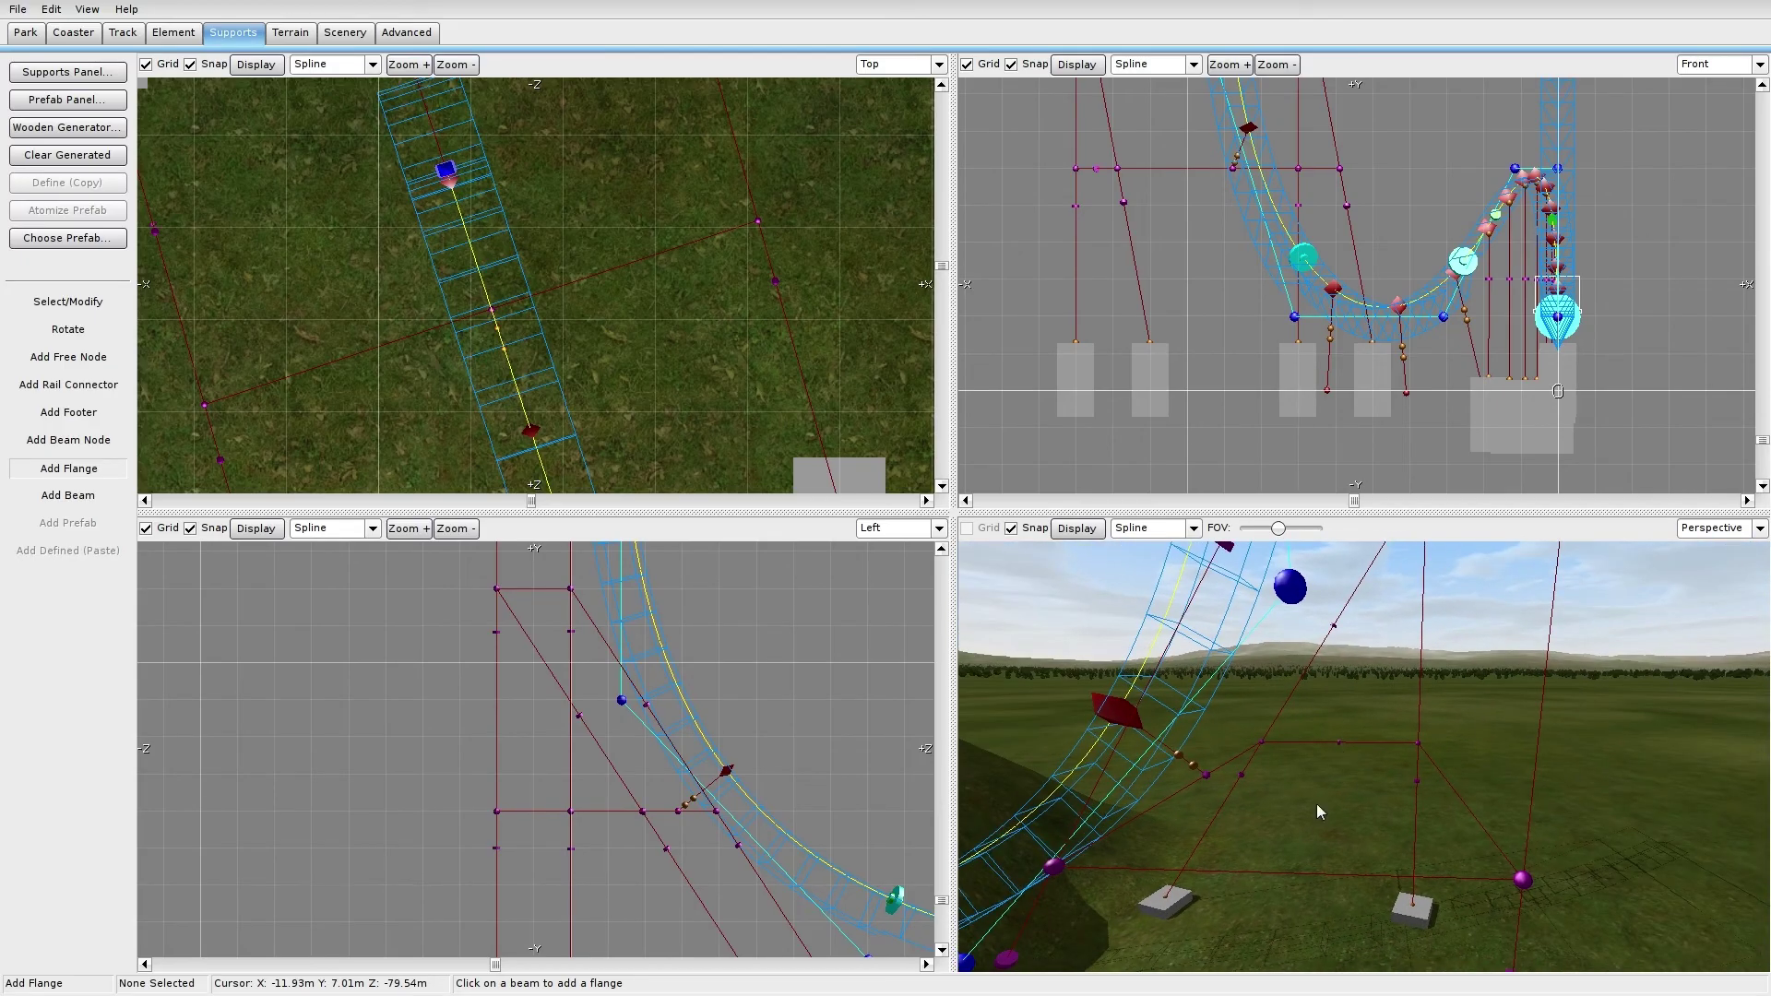
pyautogui.click(1285, 873)
pyautogui.moveTo(1286, 876); pyautogui.dragTo(1227, 784, button='right')
pyautogui.click(67, 303)
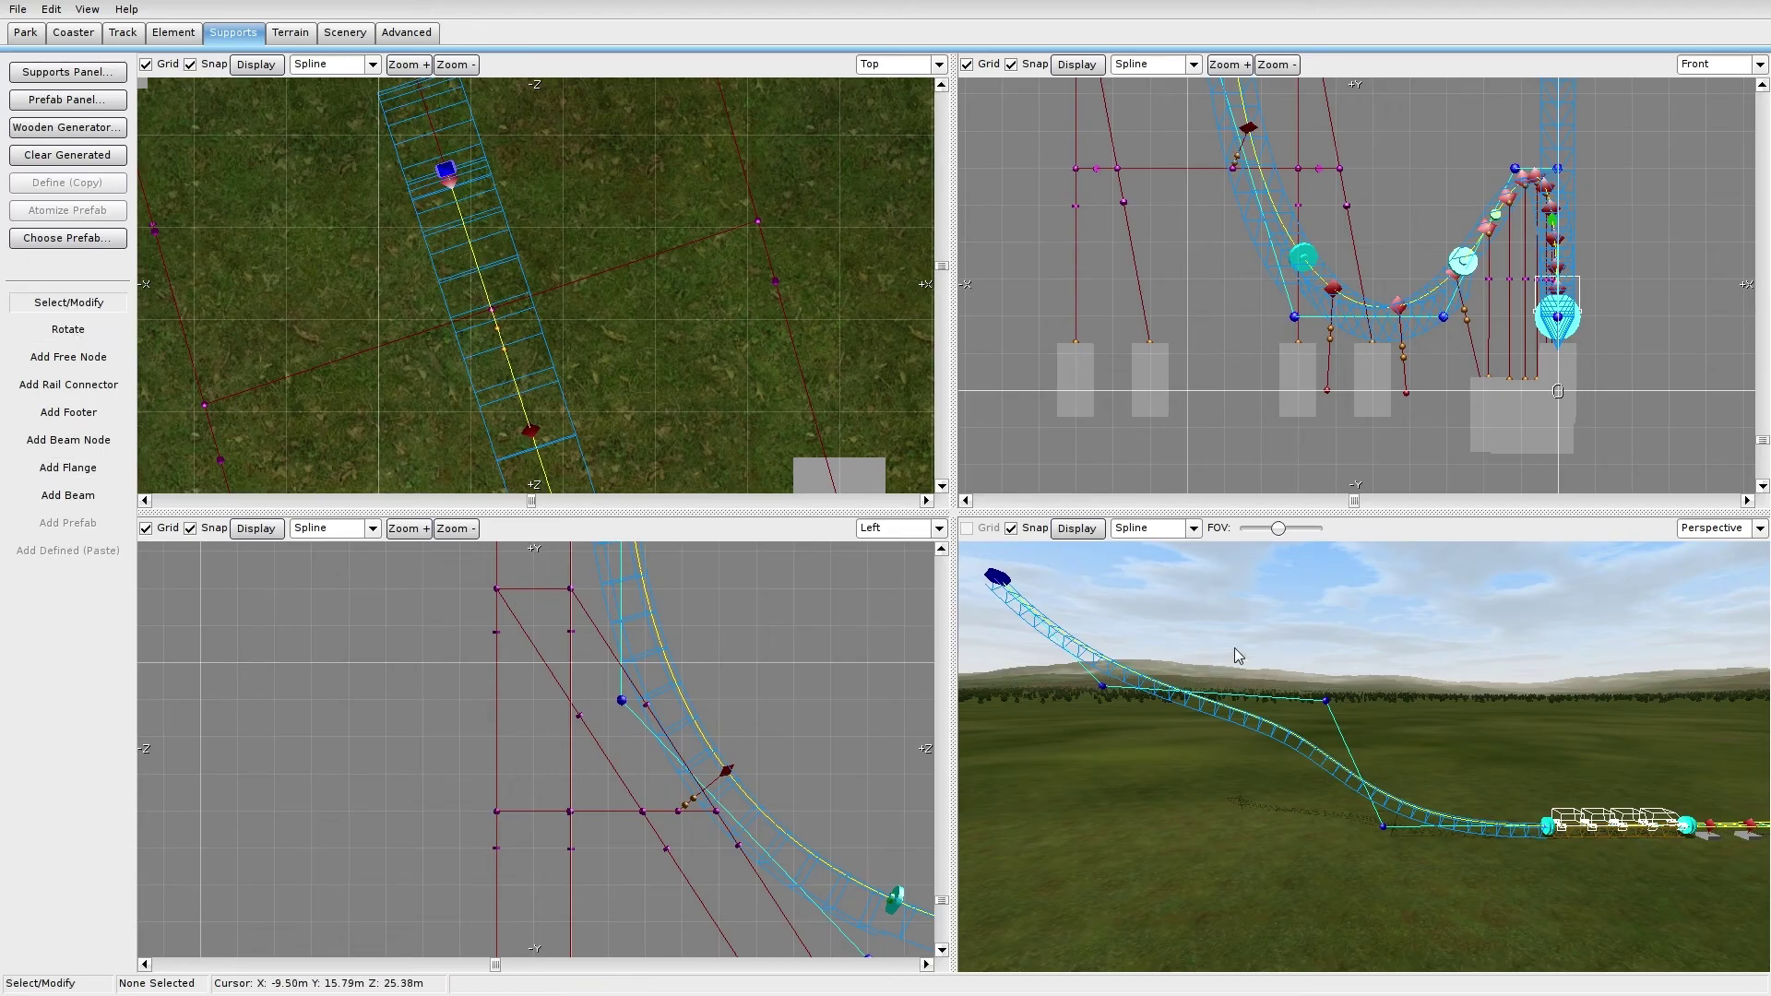
# Step: Place two footers on the terrain along the rising track section just past the train
pyautogui.scroll(-4, 722, 675)
pyautogui.moveTo(722, 678); pyautogui.dragTo(15, 682, button='right')
pyautogui.moveTo(812, 690); pyautogui.dragTo(4, 645, button='right')
pyautogui.moveTo(681, 666); pyautogui.dragTo(242, 730, button='right')
pyautogui.scroll(-3, 613, 712)
pyautogui.moveTo(682, 691); pyautogui.dragTo(690, 728, button='right')
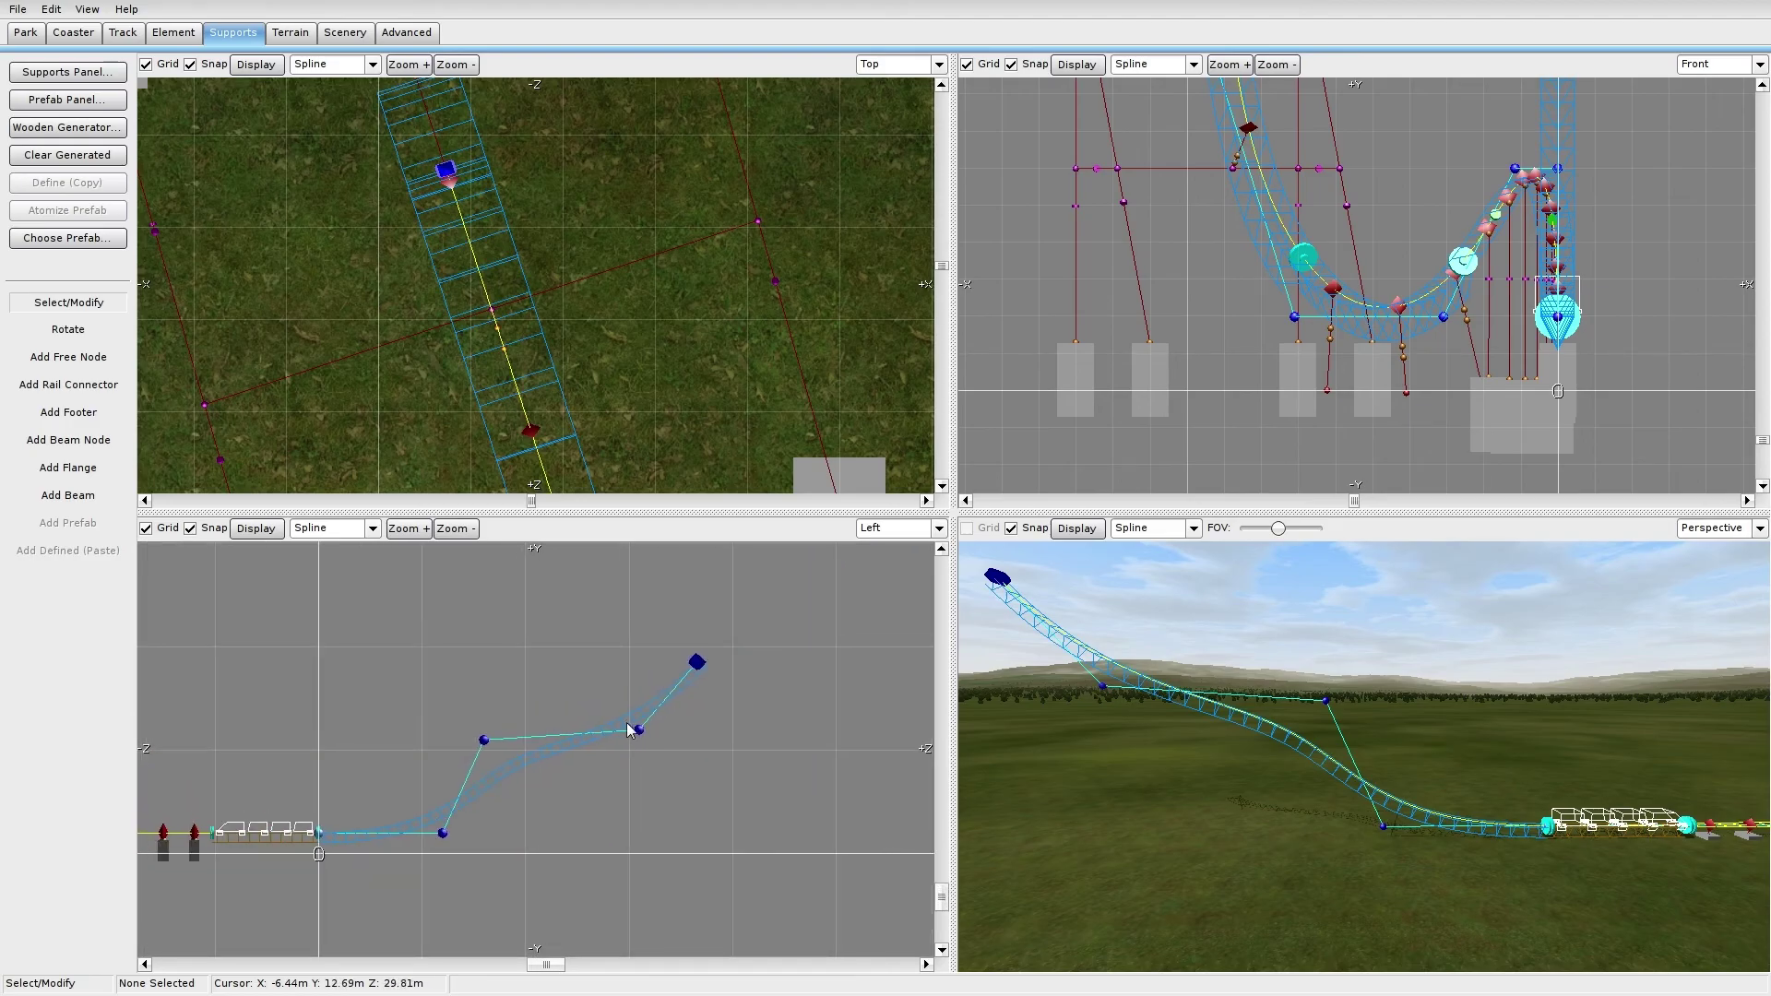
pyautogui.moveTo(538, 718); pyautogui.dragTo(1199, 701, button='right')
pyautogui.moveTo(801, 698); pyautogui.dragTo(175, 665, button='right')
pyautogui.moveTo(647, 692); pyautogui.dragTo(242, 680, button='right')
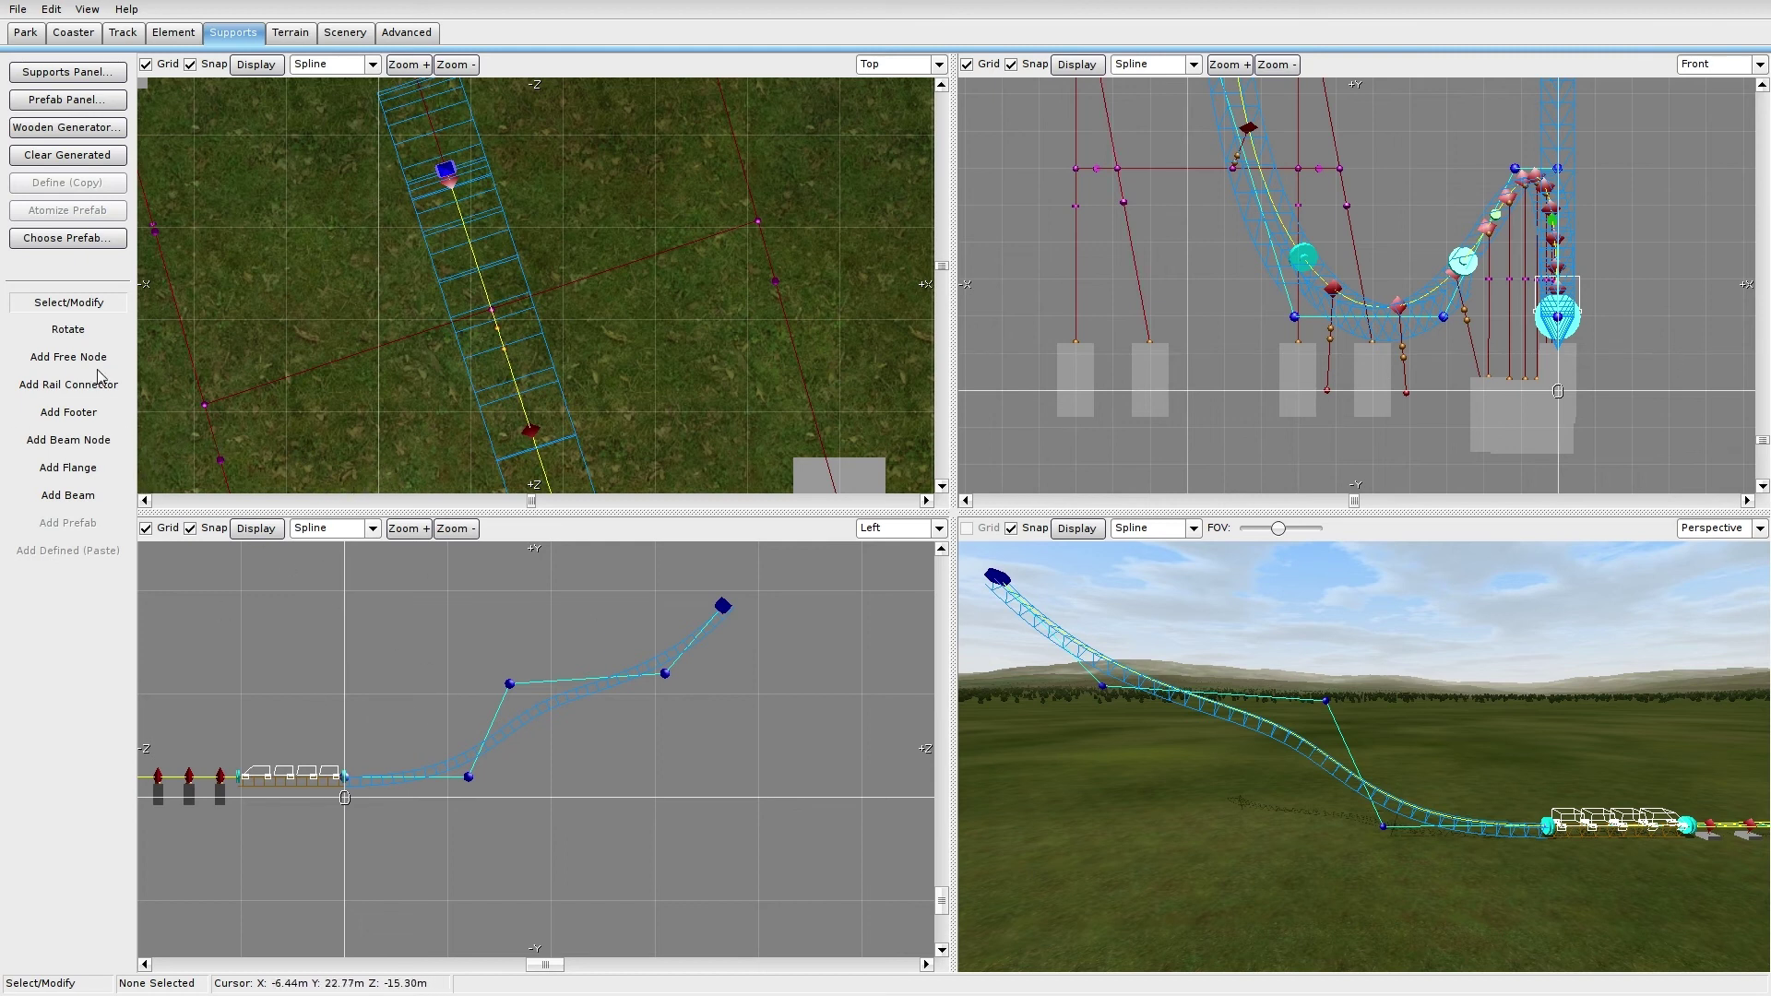
pyautogui.moveTo(595, 758); pyautogui.dragTo(879, 735, button='right')
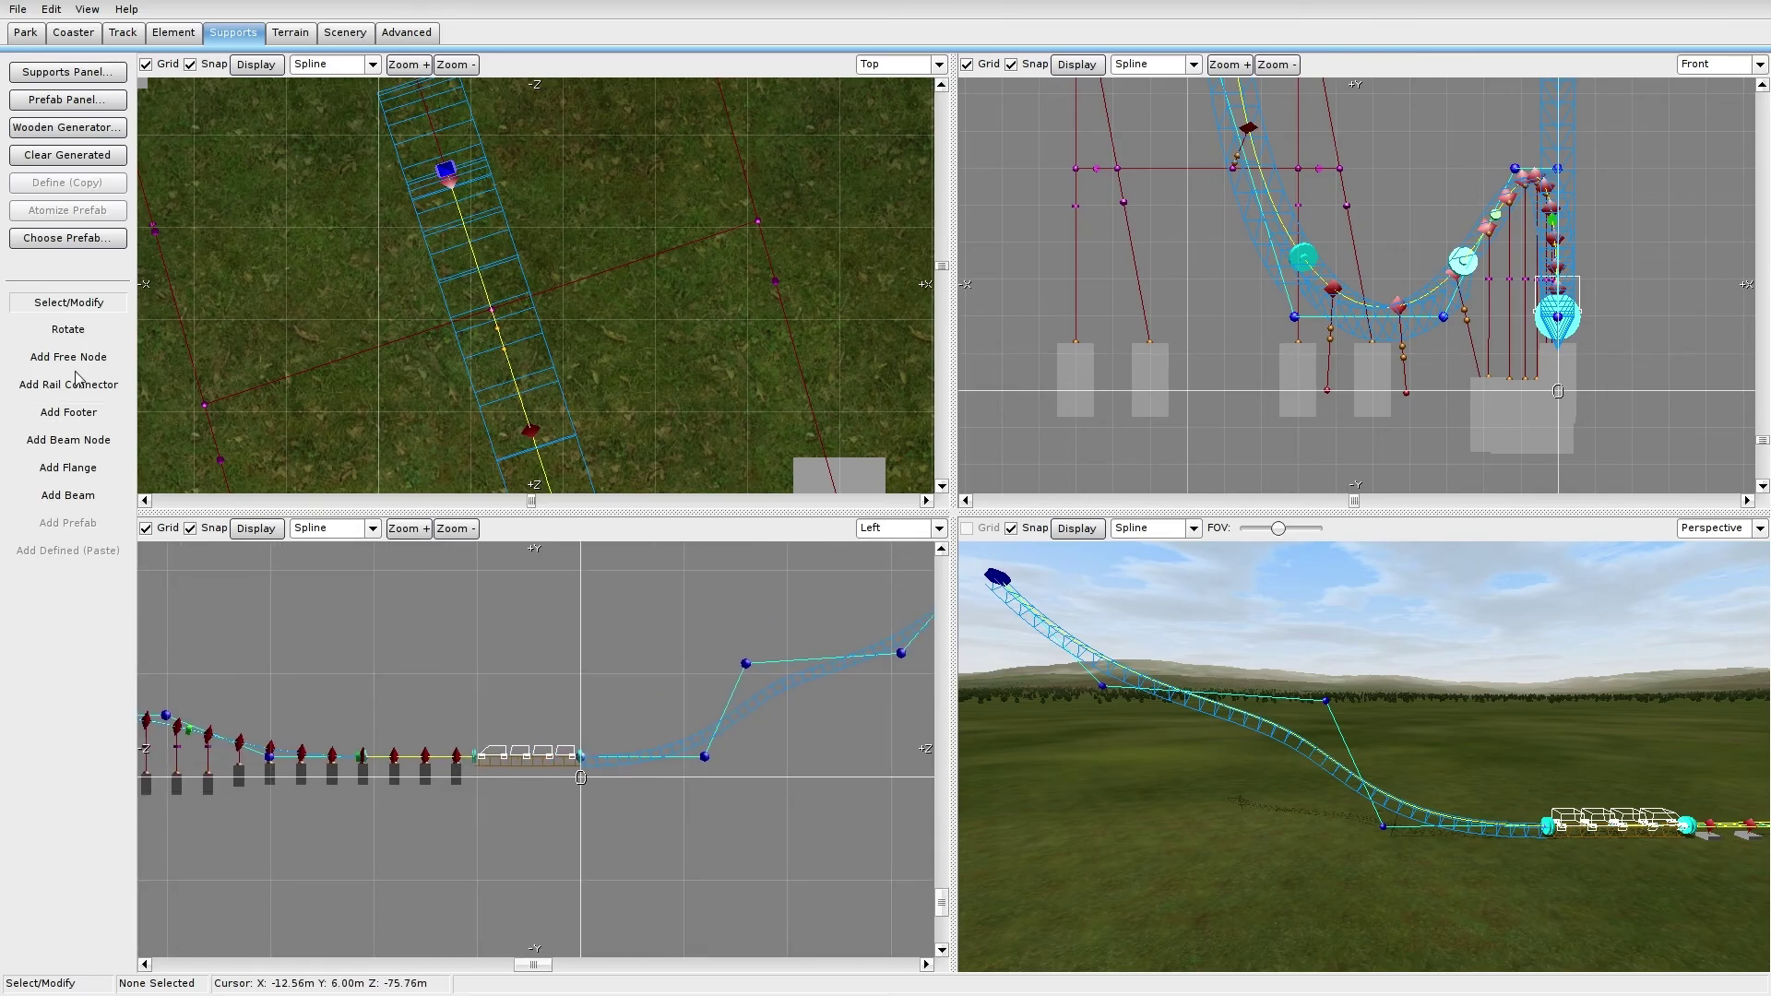
pyautogui.click(68, 412)
pyautogui.scroll(4, 646, 710)
pyautogui.moveTo(782, 800); pyautogui.dragTo(410, 744, button='right')
pyautogui.click(385, 773)
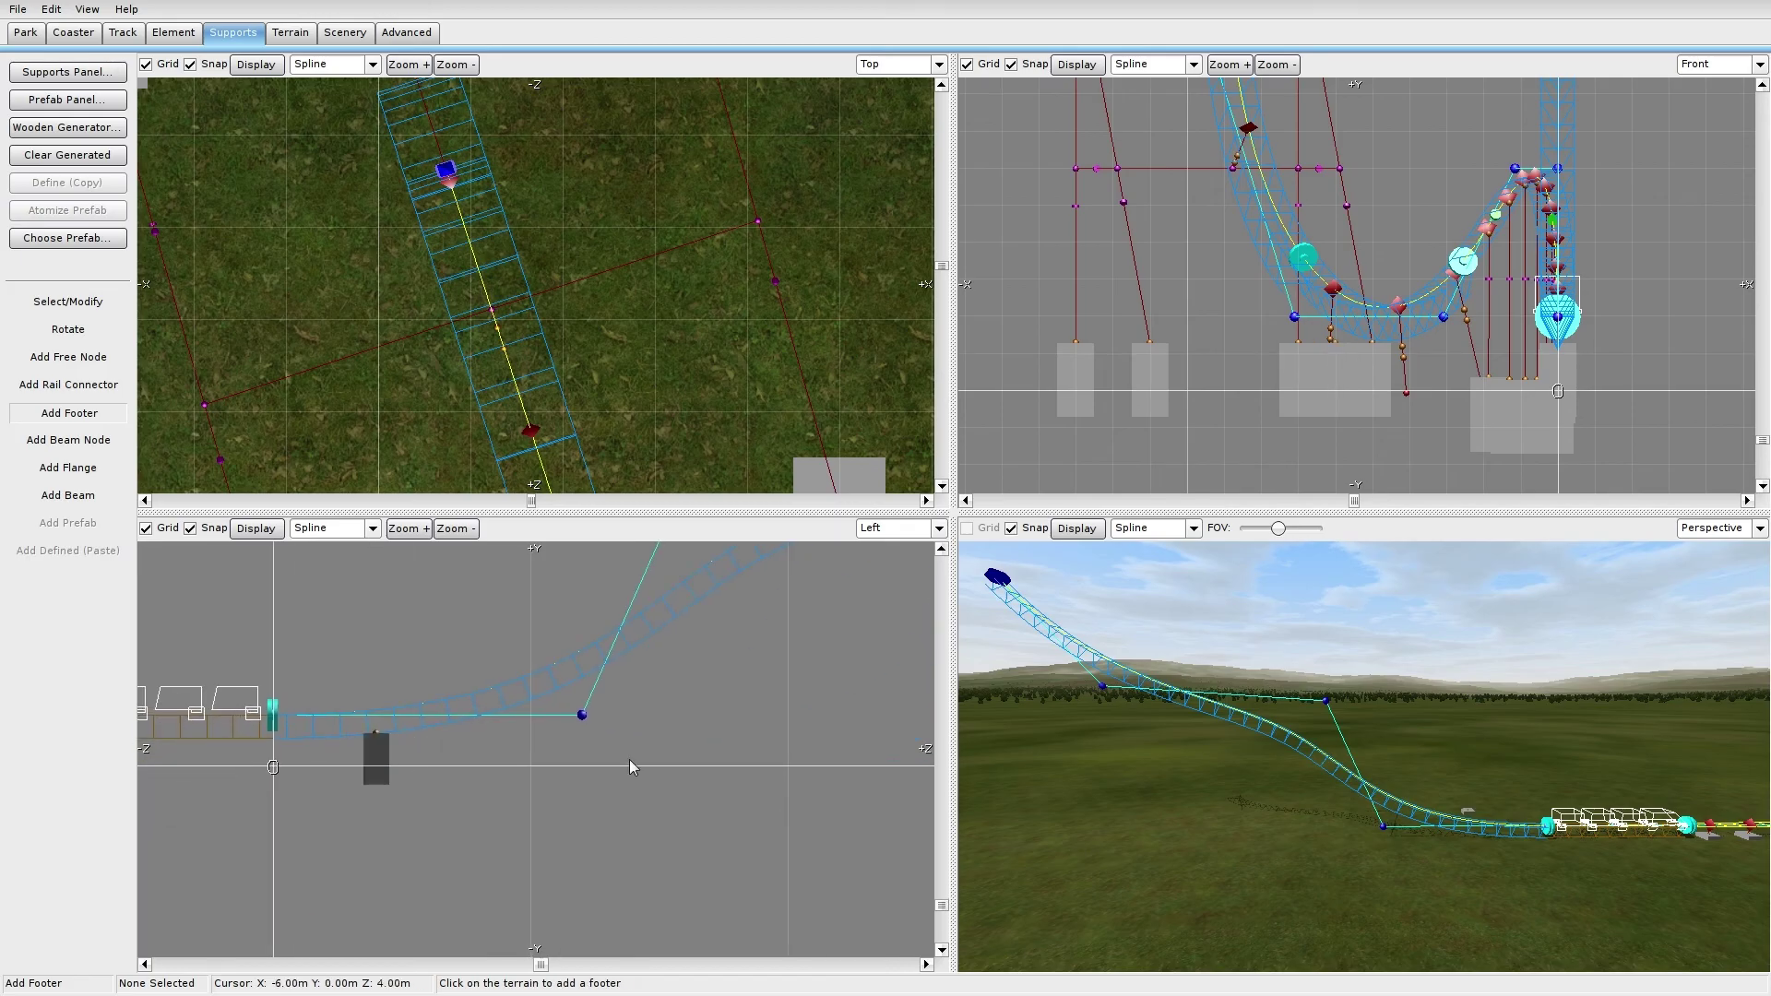
pyautogui.click(630, 761)
# Step: Shift both new footers farther from the train along the rising track
pyautogui.click(46, 305)
pyautogui.click(387, 745)
pyautogui.moveTo(456, 760); pyautogui.dragTo(660, 755)
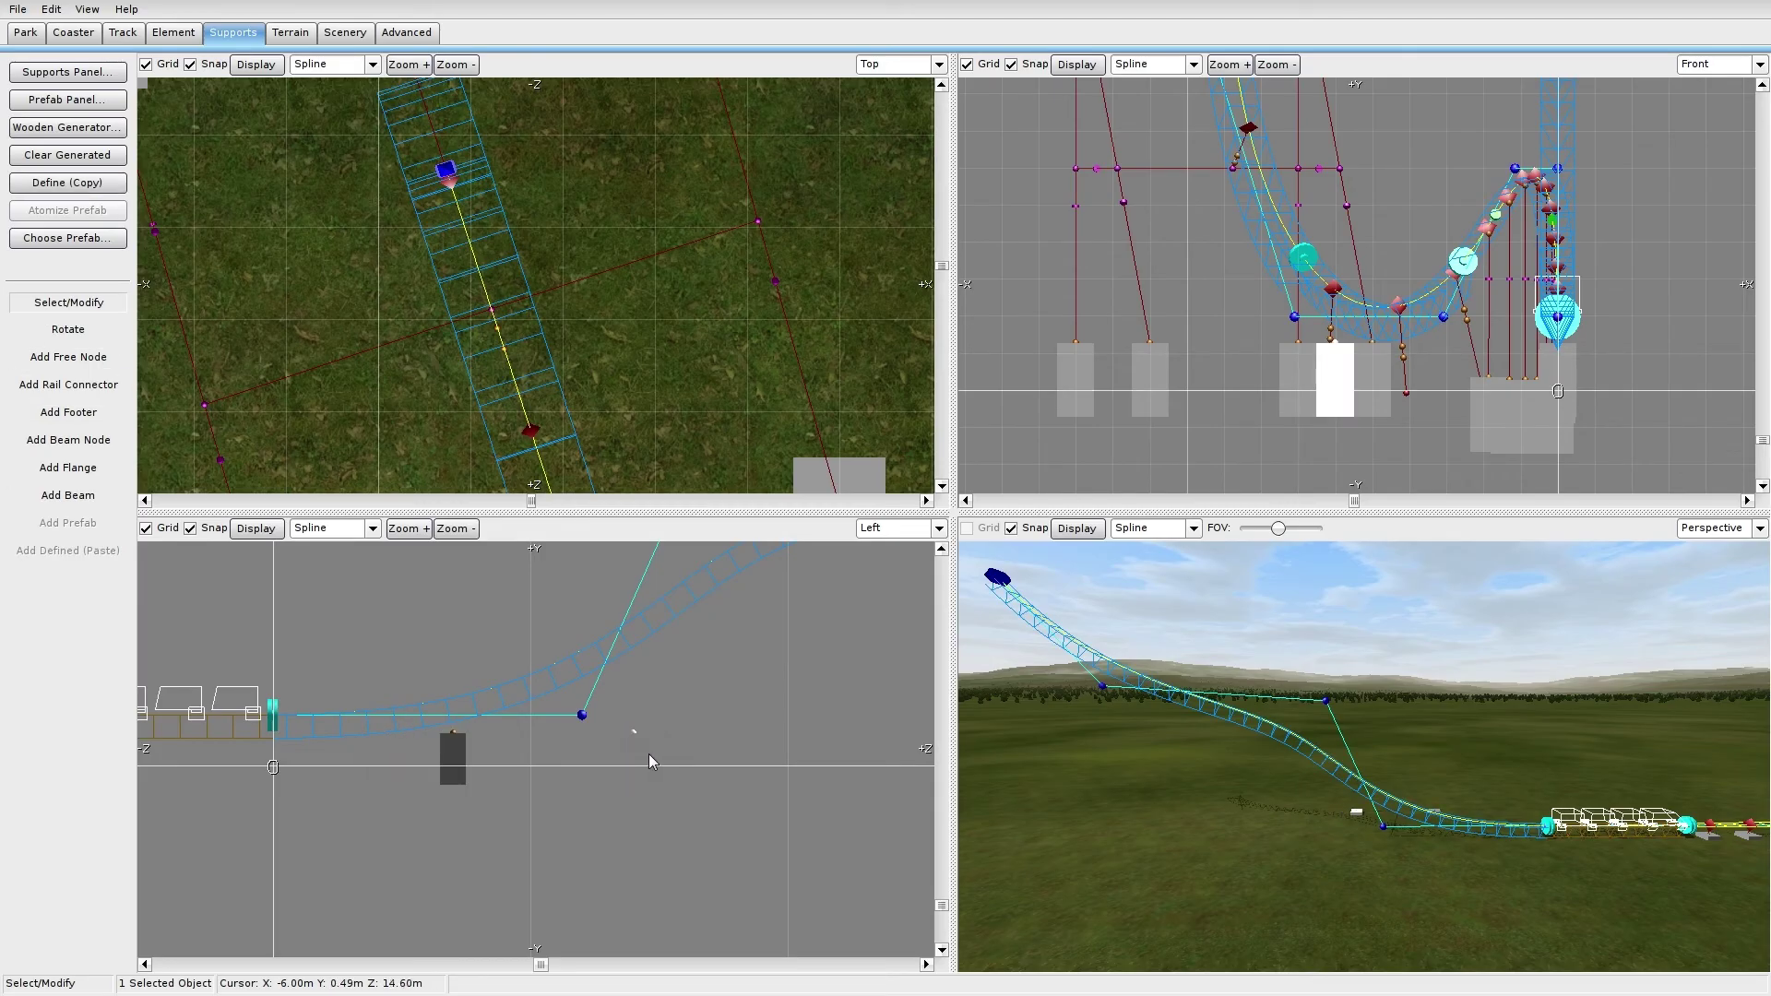
pyautogui.scroll(-3, 666, 758)
pyautogui.click(651, 762)
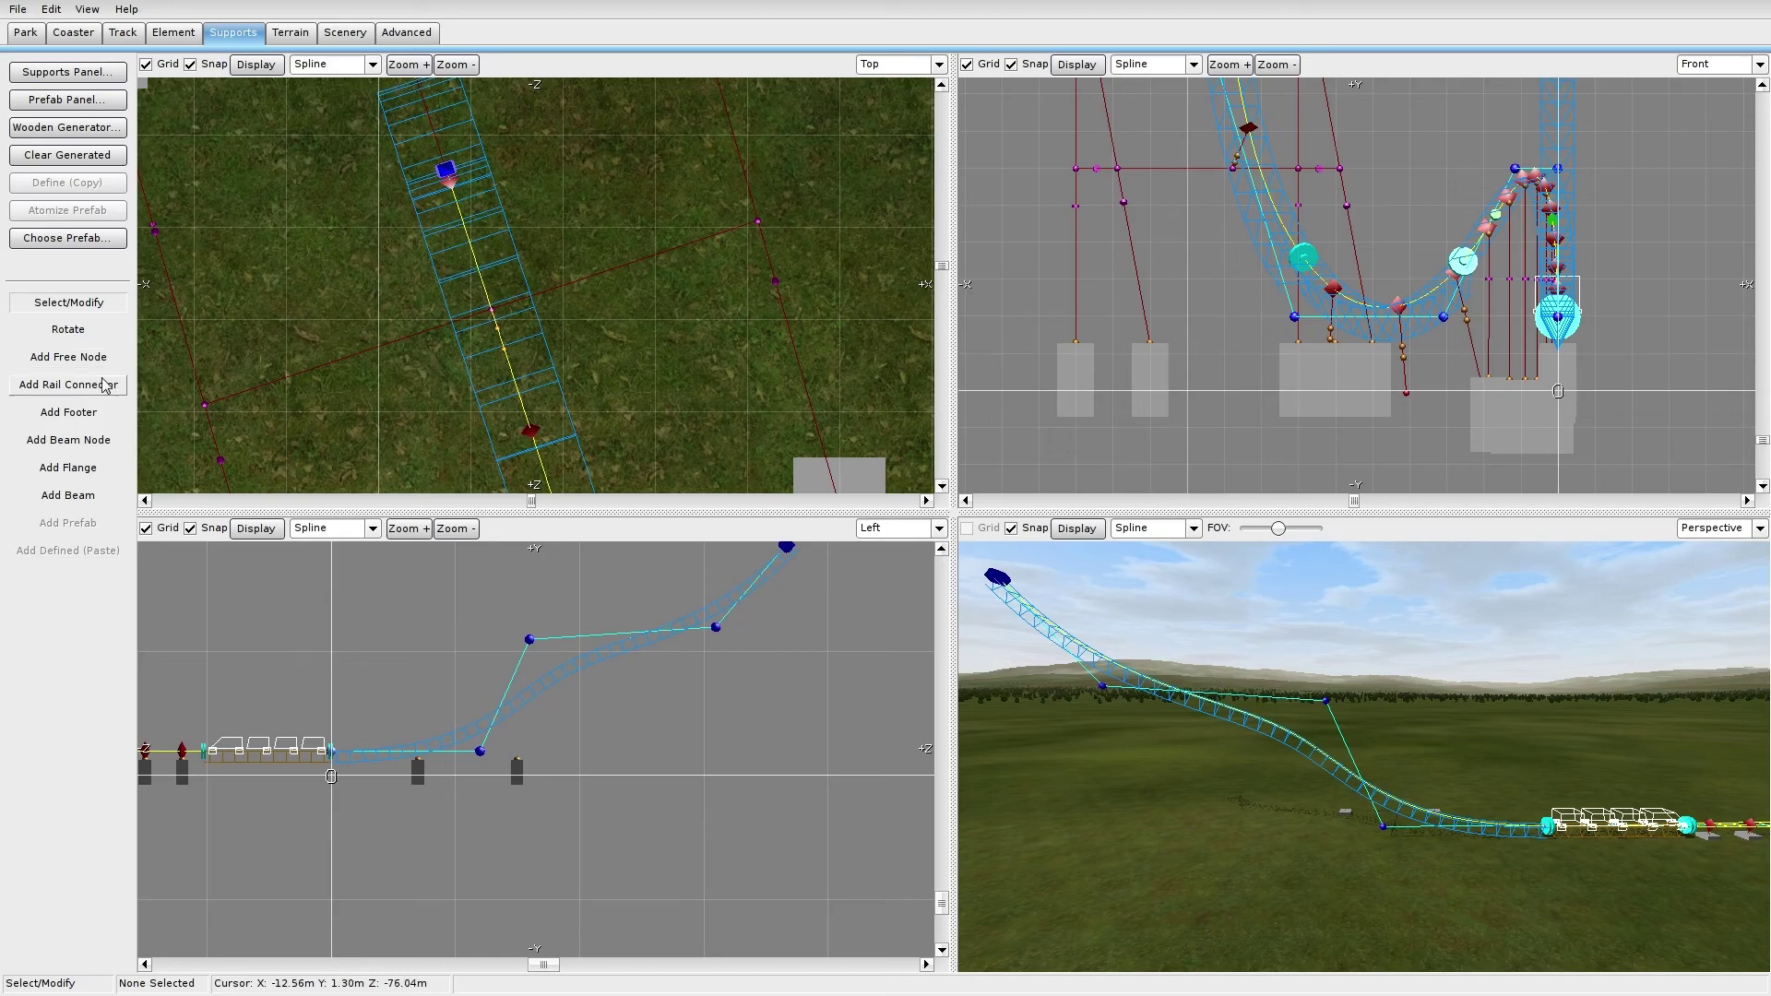
pyautogui.moveTo(564, 731); pyautogui.dragTo(626, 733, button='right')
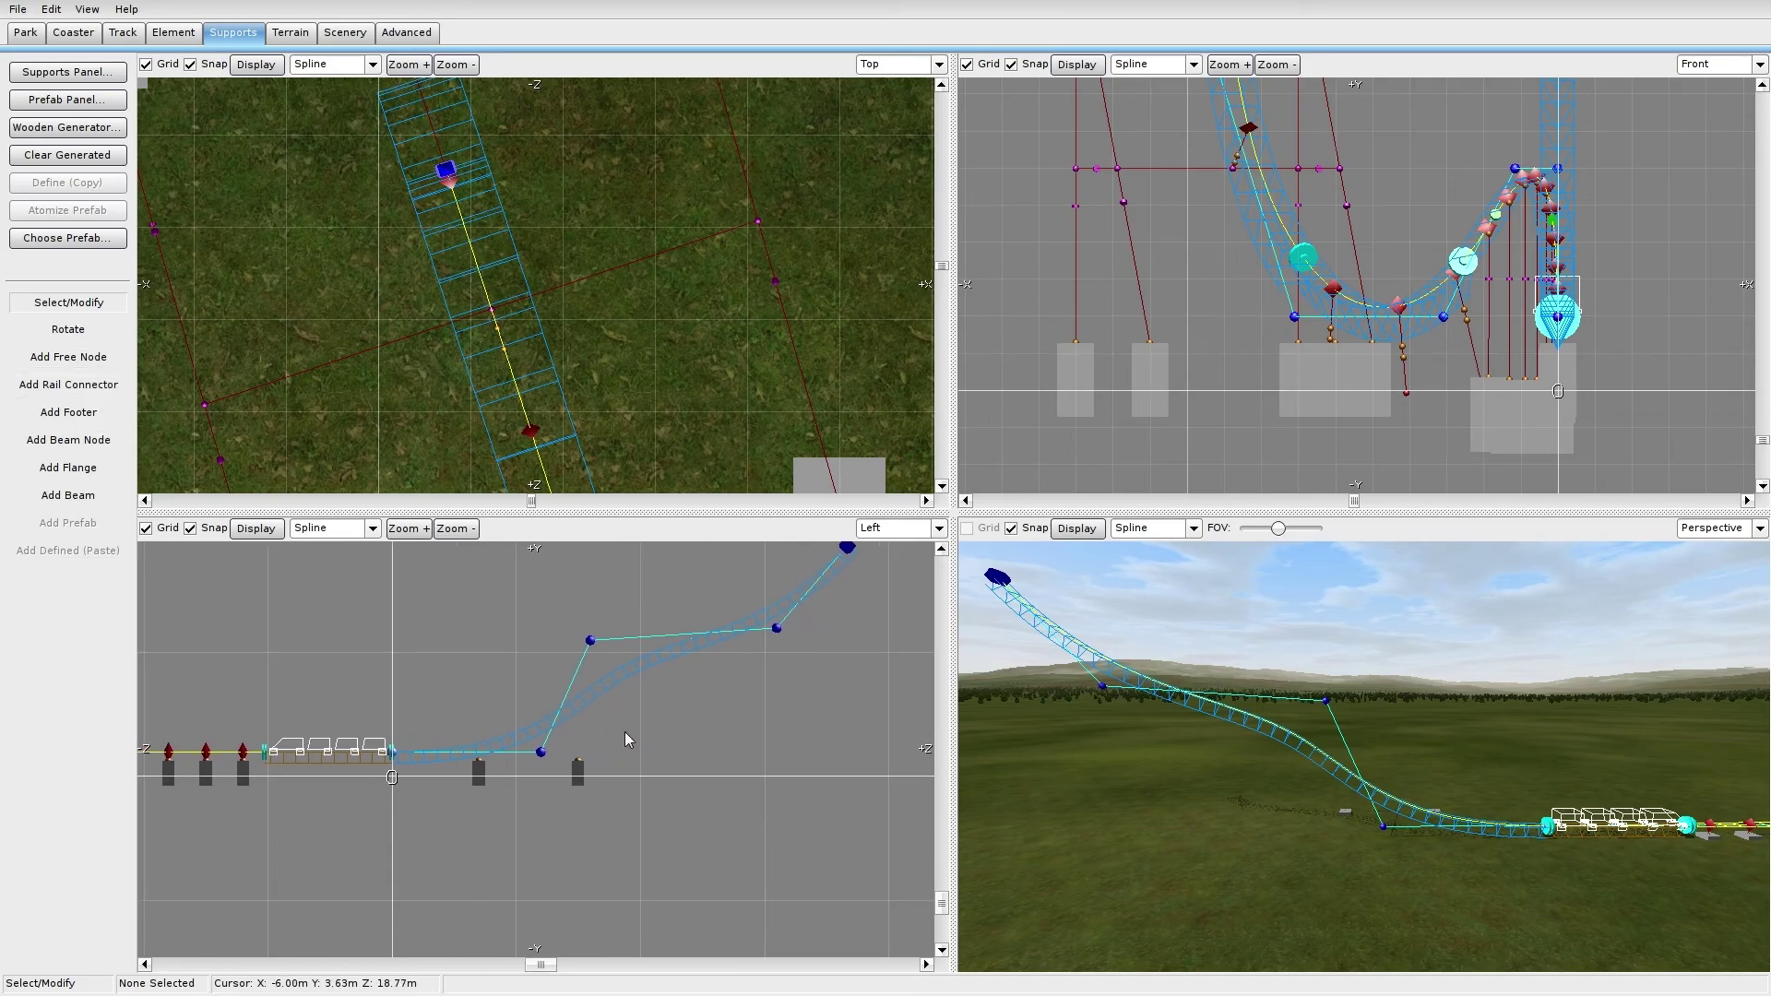
# Step: Add two rail connectors to the rising track, one near each new footer
pyautogui.click(69, 384)
pyautogui.scroll(3, 585, 812)
pyautogui.scroll(1, 585, 812)
pyautogui.click(364, 737)
pyautogui.click(627, 618)
pyautogui.click(80, 303)
# Step: Connect each new rail connector to its footer with a beam
pyautogui.click(77, 496)
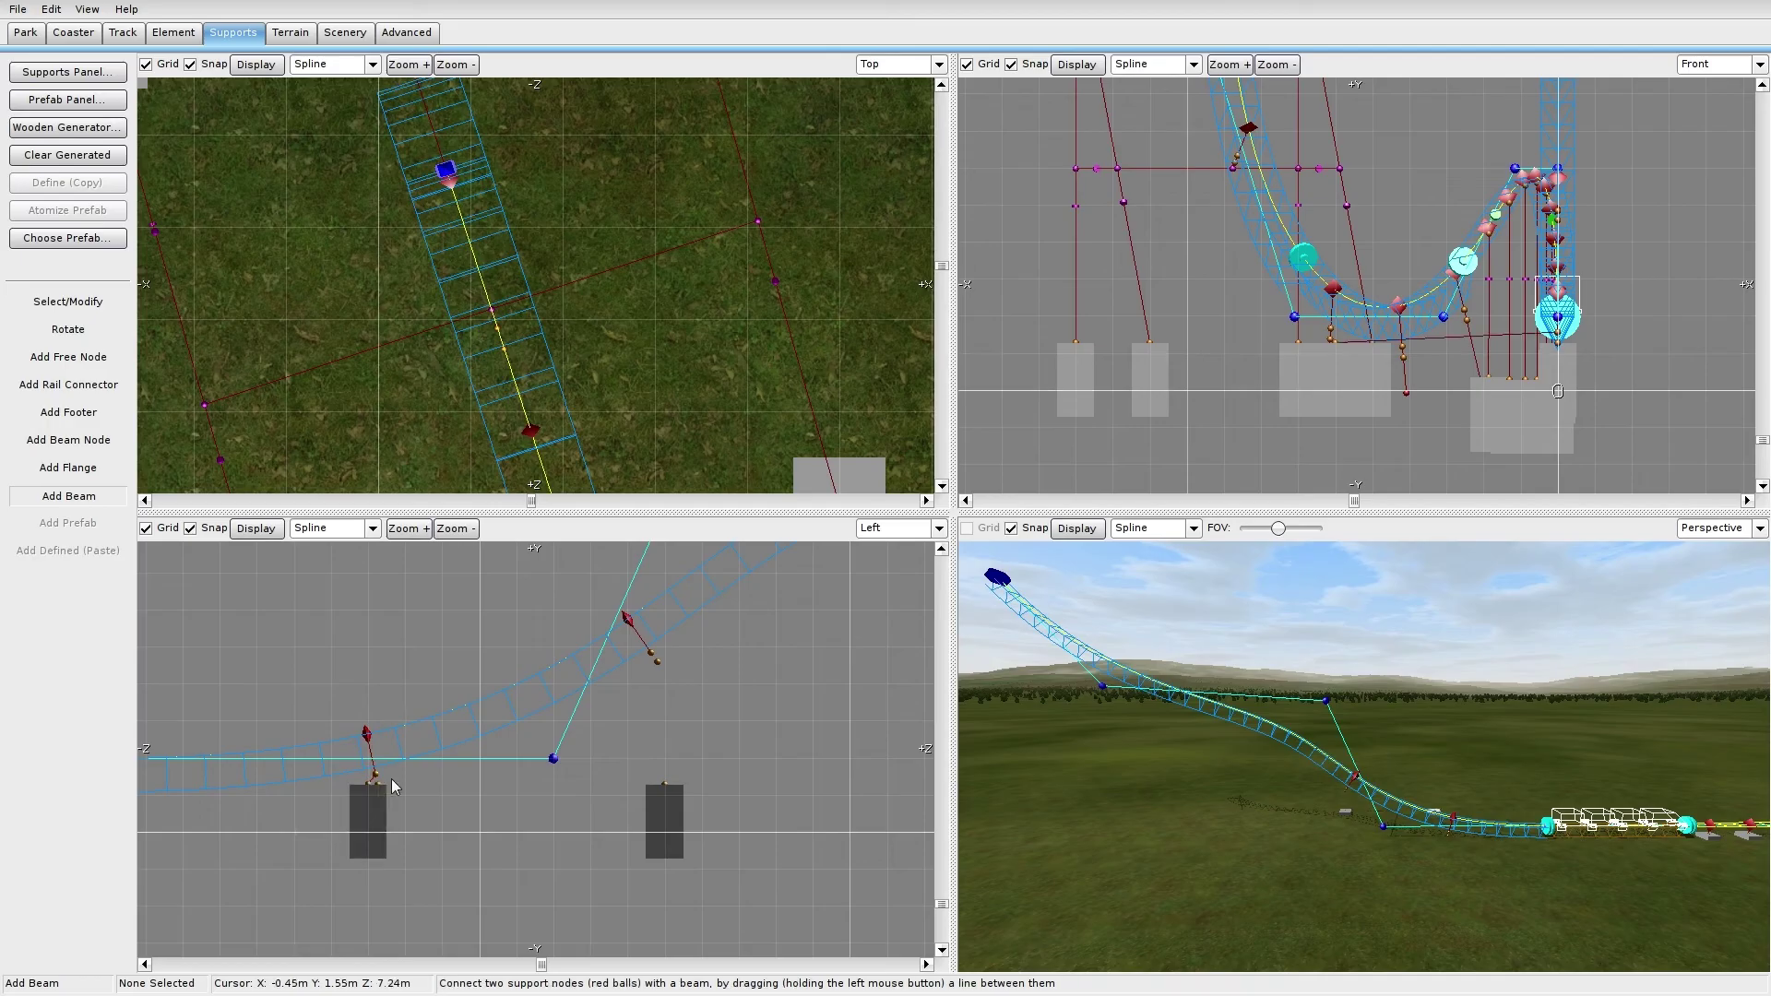
pyautogui.scroll(1, 658, 666)
pyautogui.moveTo(688, 651); pyautogui.dragTo(688, 789)
pyautogui.click(24, 301)
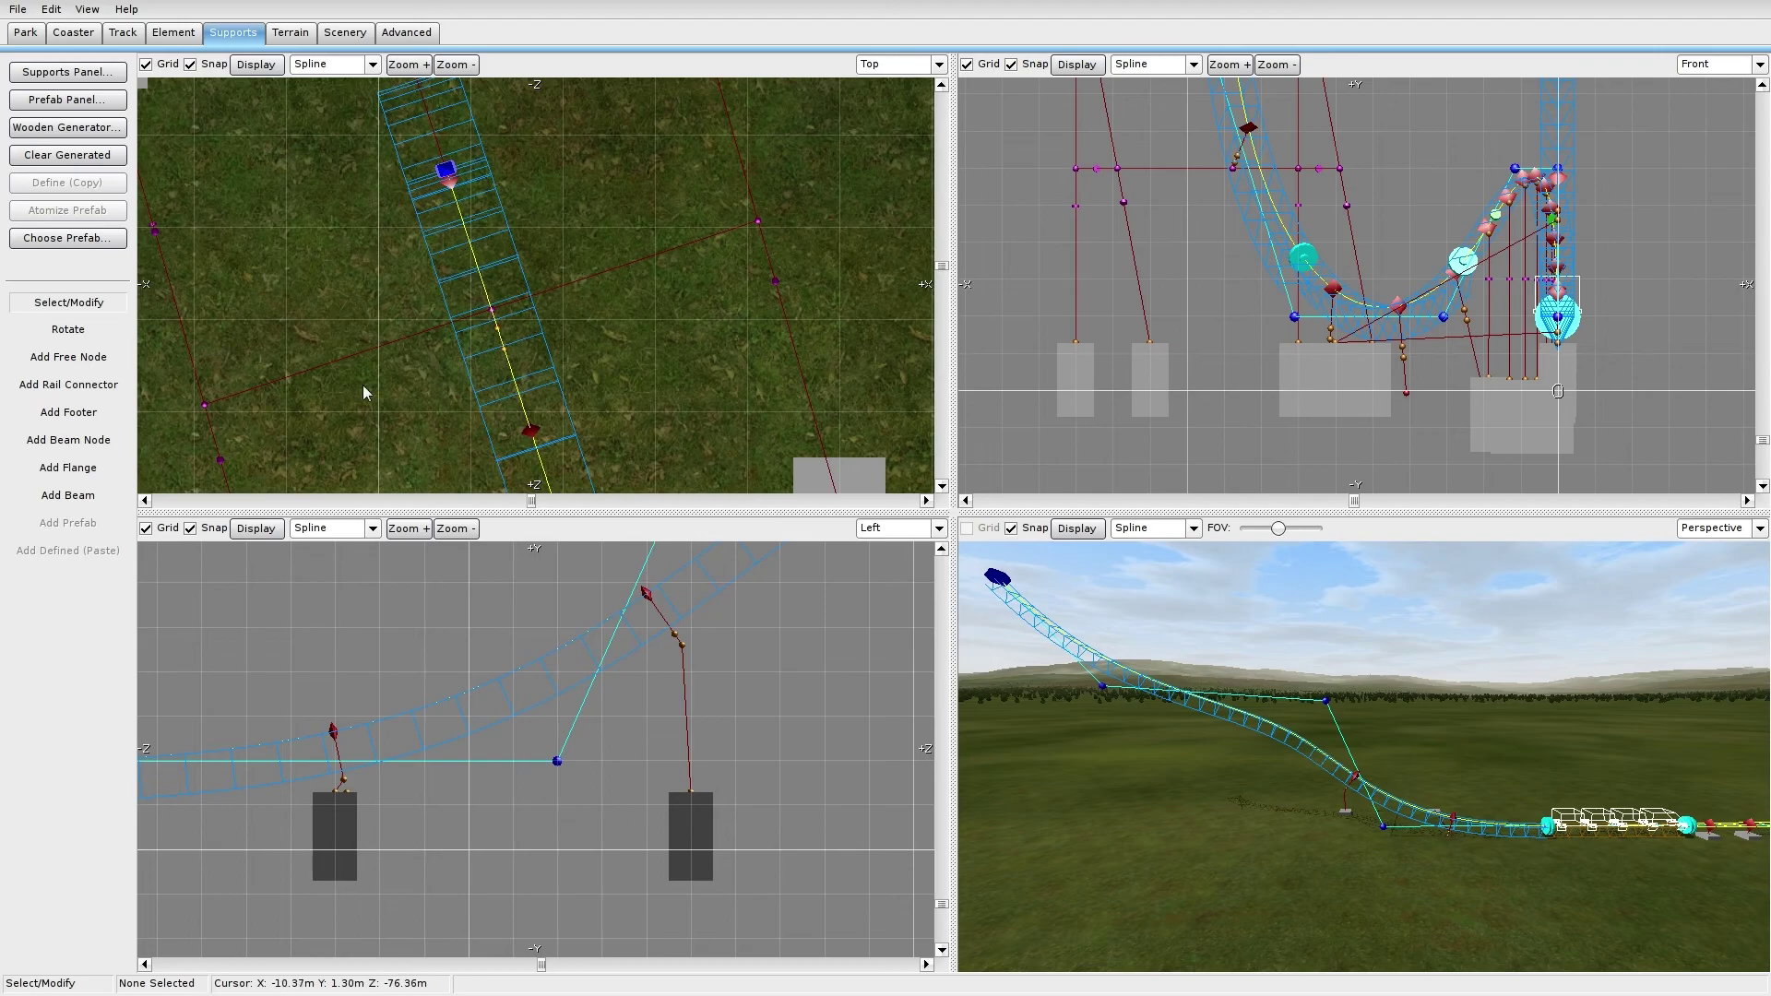
# Step: Slide both rail connectors along the track so their beams stand vertically over the footers
pyautogui.moveTo(646, 597); pyautogui.dragTo(654, 590)
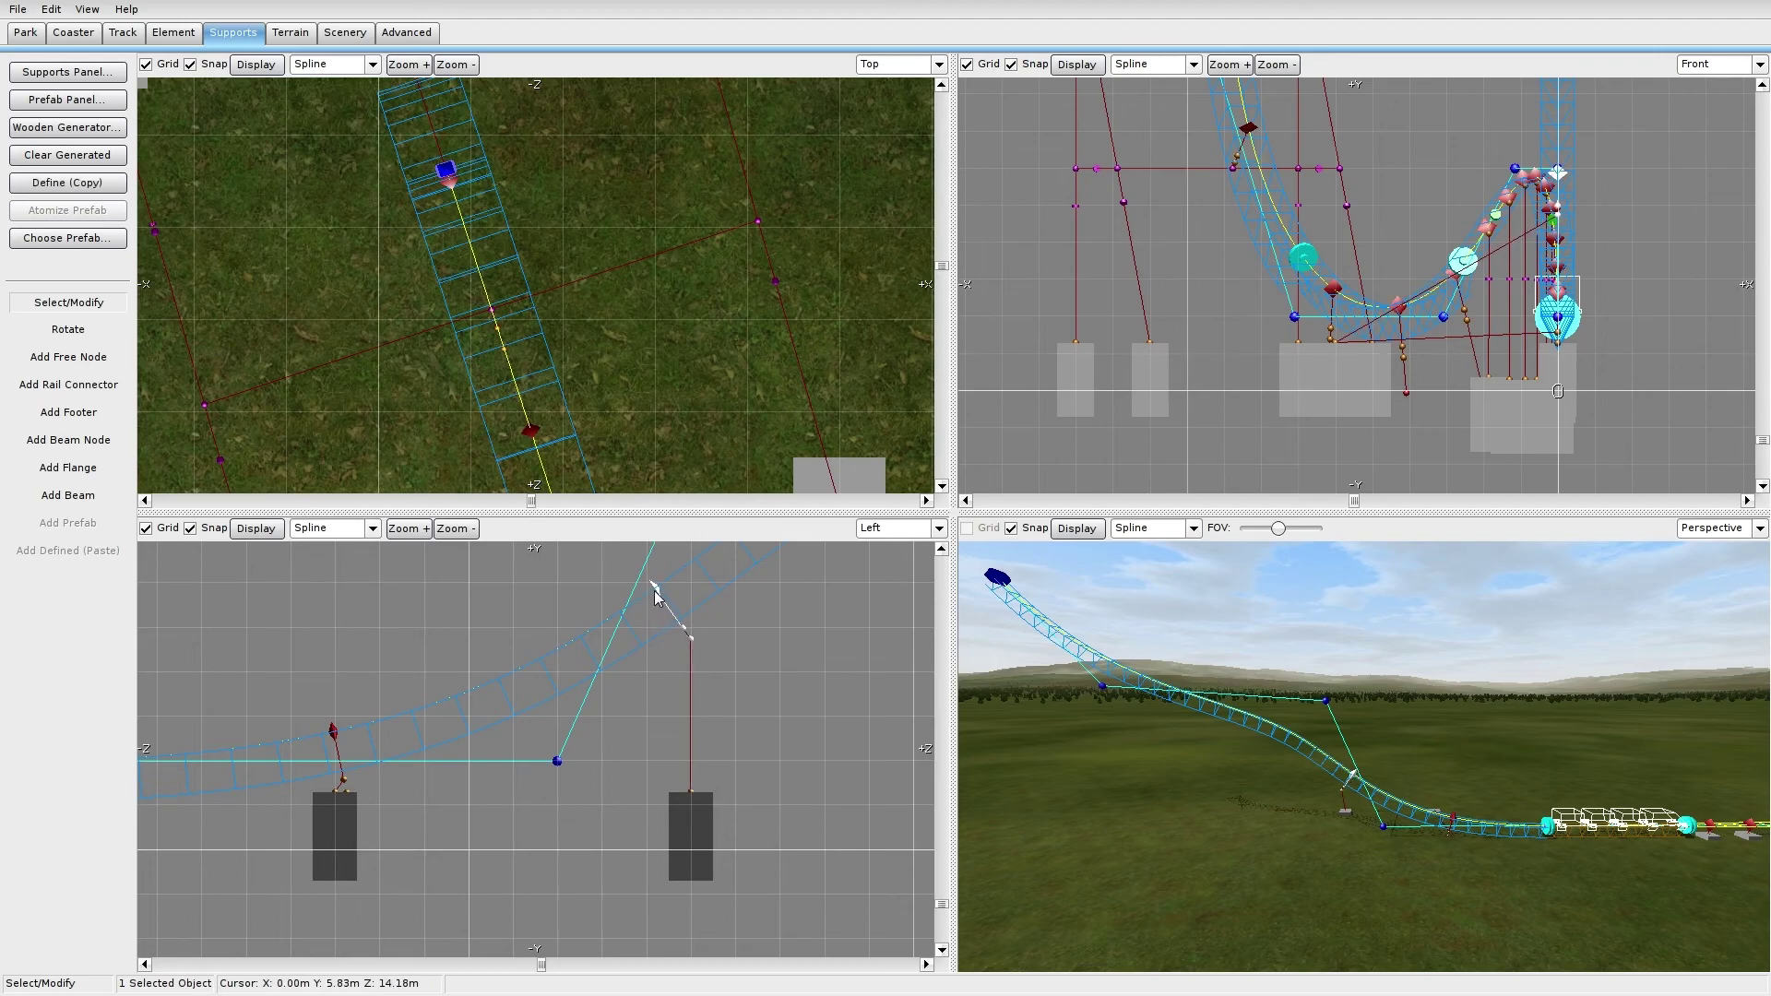
pyautogui.click(339, 699)
pyautogui.moveTo(338, 734); pyautogui.dragTo(325, 720)
pyautogui.click(330, 687)
# Step: Move the two footers beside the rising track sideways so they sit directly beneath the track's centreline
pyautogui.scroll(-2, 350, 637)
pyautogui.moveTo(443, 595); pyautogui.dragTo(269, 672, button='right')
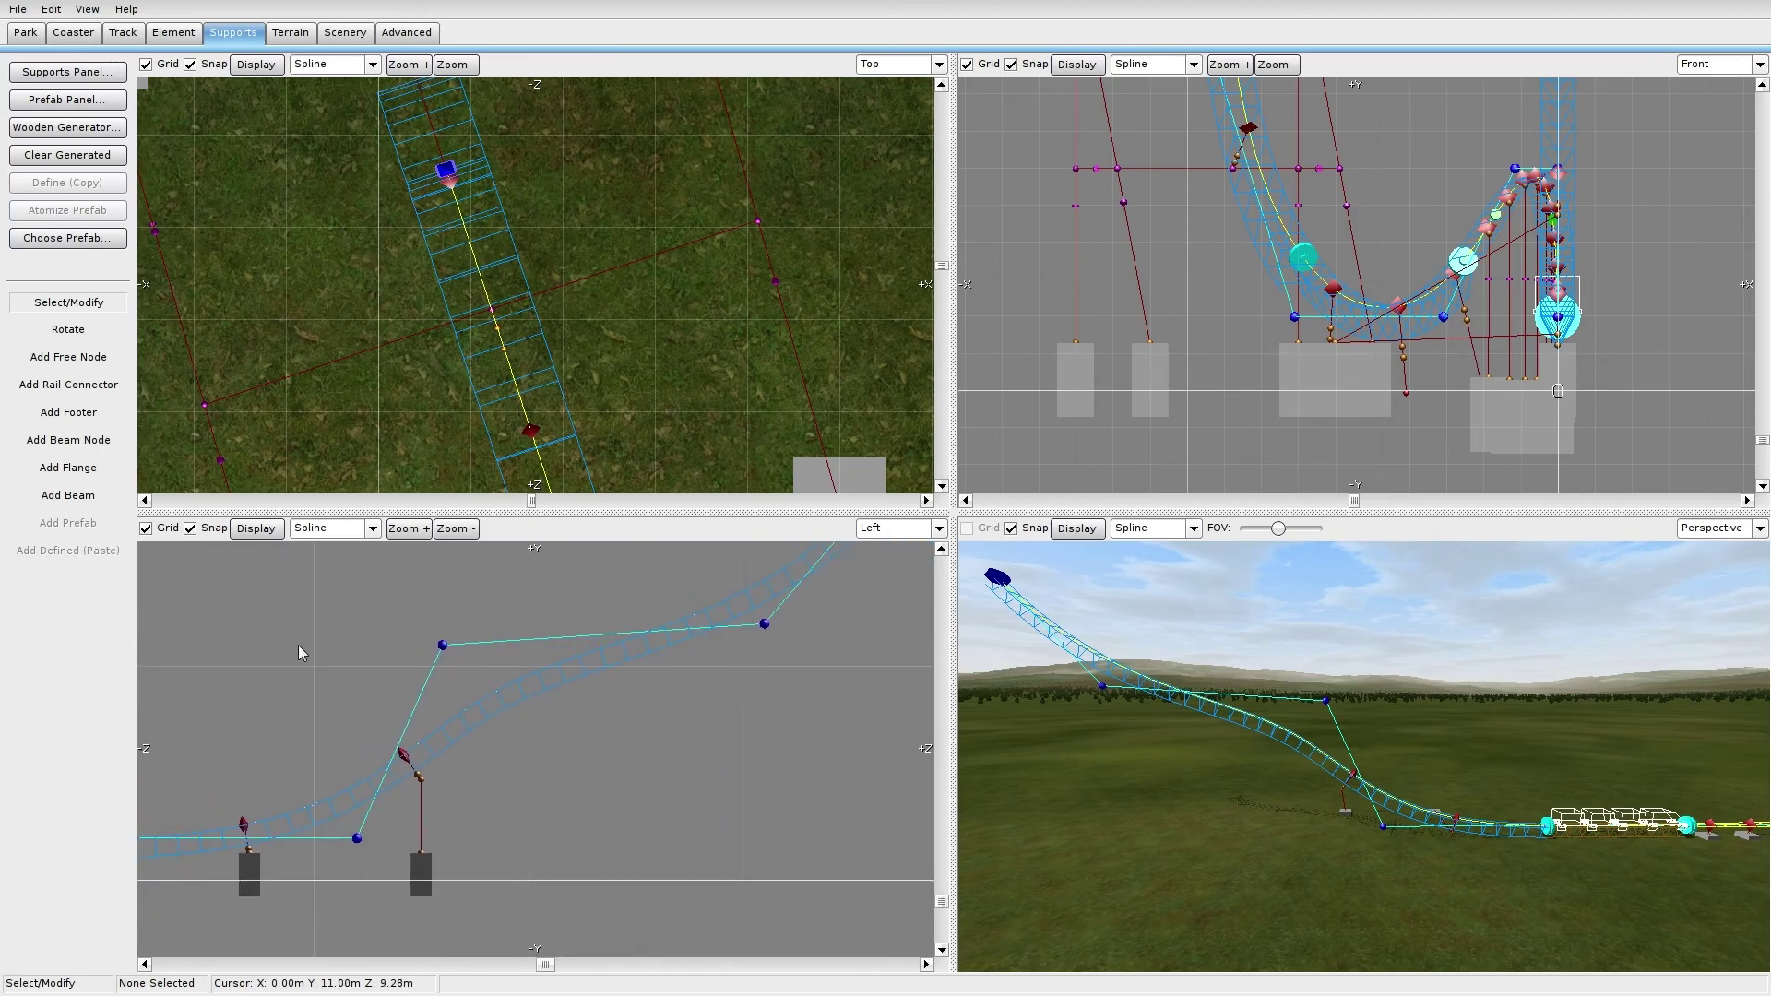
pyautogui.moveTo(708, 677); pyautogui.dragTo(605, 766, button='right')
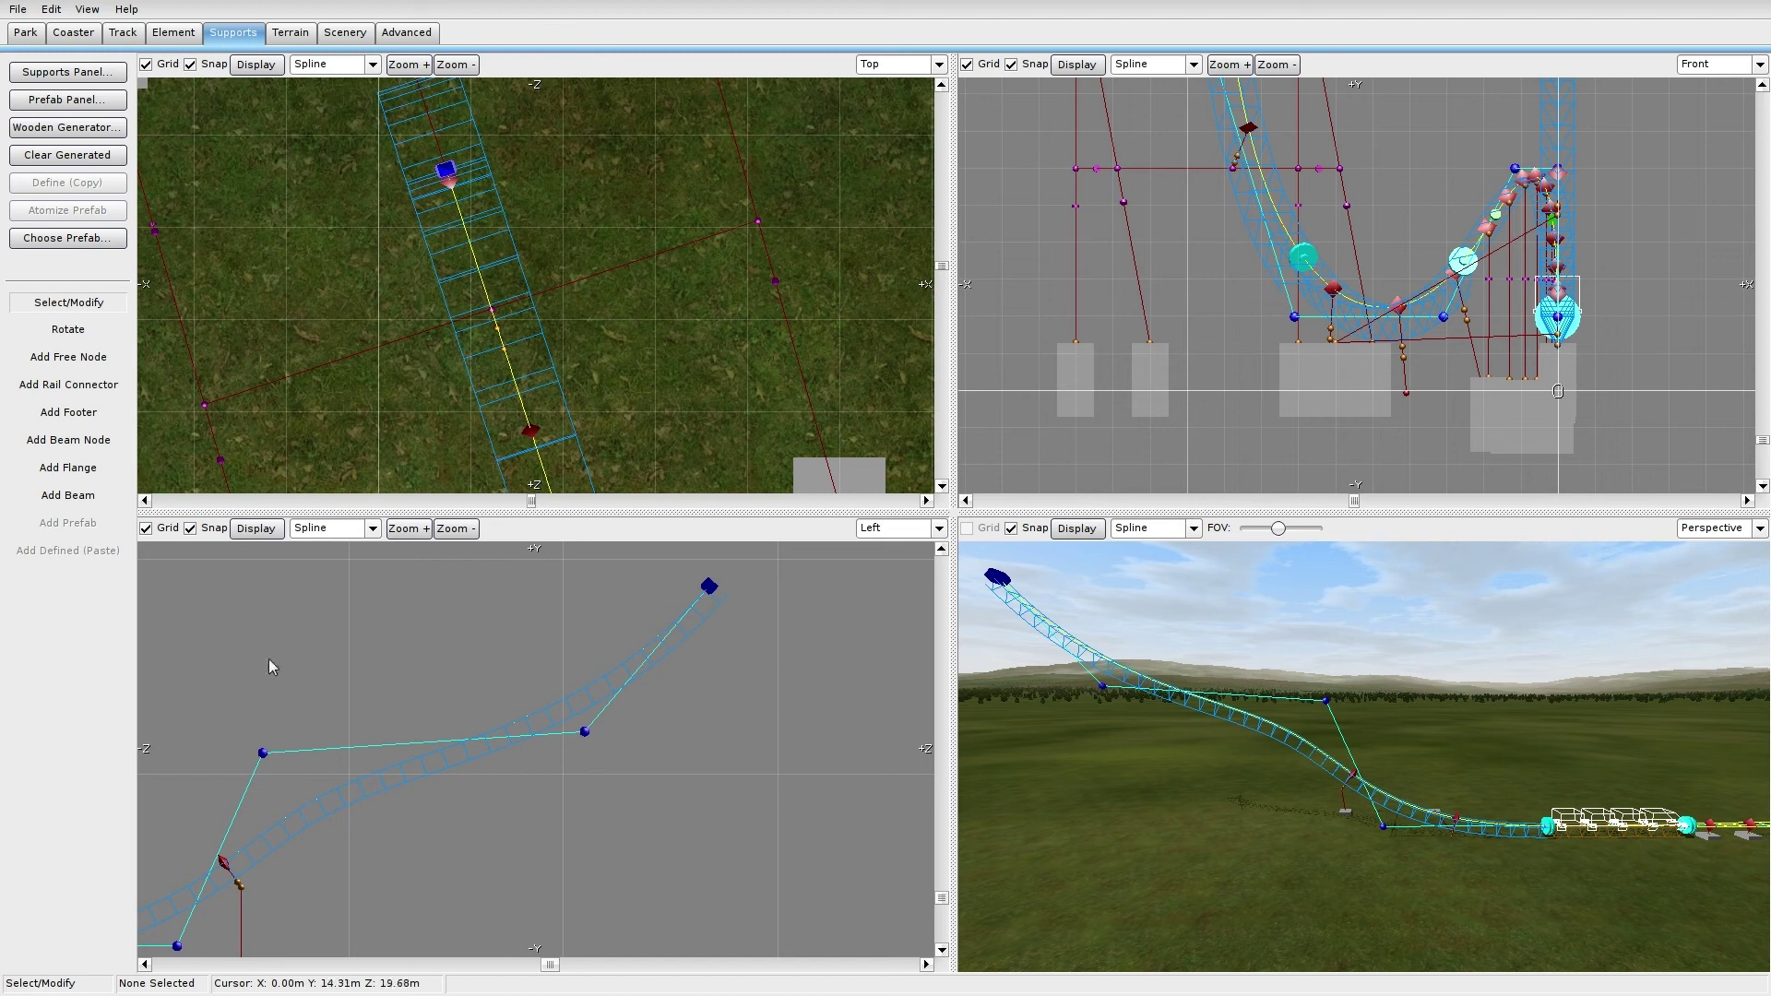
pyautogui.scroll(-3, 659, 384)
pyautogui.moveTo(659, 384); pyautogui.dragTo(656, 145, button='right')
pyautogui.moveTo(721, 357); pyautogui.dragTo(609, 81, button='right')
pyautogui.moveTo(519, 350); pyautogui.dragTo(613, 77, button='right')
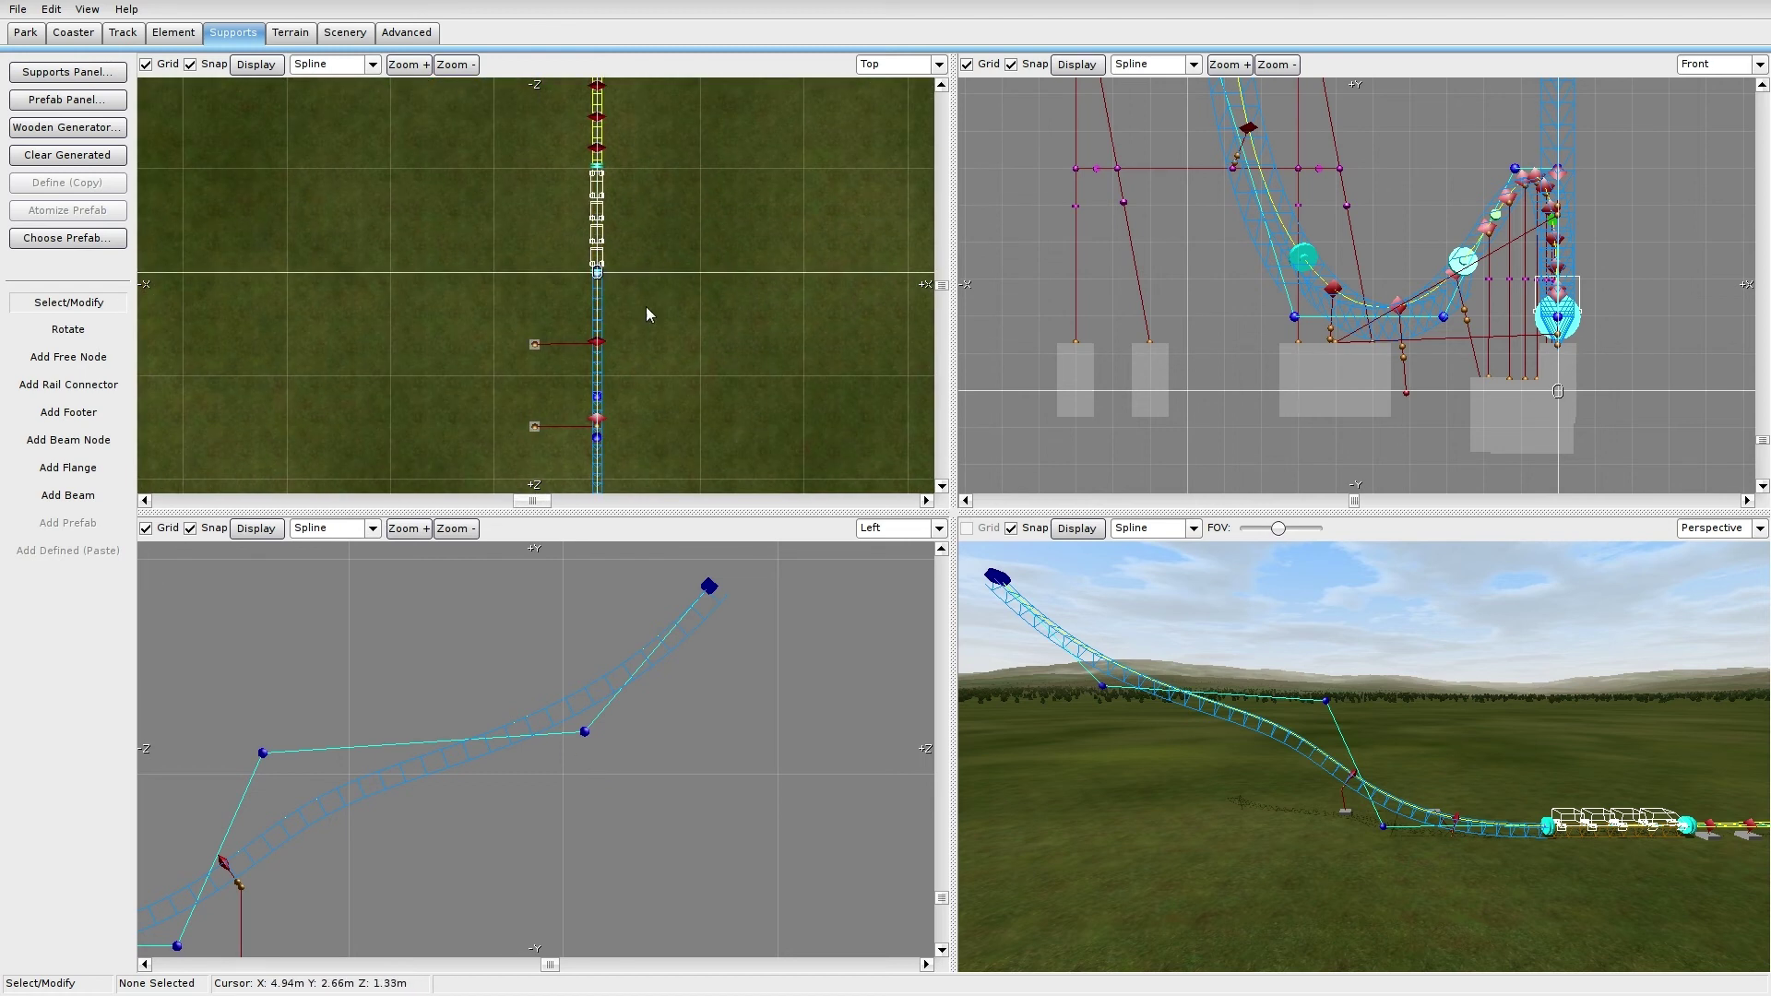
pyautogui.moveTo(636, 471); pyautogui.dragTo(529, 193, button='right')
pyautogui.moveTo(518, 376); pyautogui.dragTo(552, 385, button='right')
pyautogui.scroll(4, 518, 351)
pyautogui.moveTo(480, 138); pyautogui.dragTo(459, 559, button='right')
pyautogui.scroll(-2, 537, 256)
pyautogui.moveTo(533, 358); pyautogui.dragTo(536, 293, button='right')
pyautogui.moveTo(334, 404); pyautogui.dragTo(452, 157)
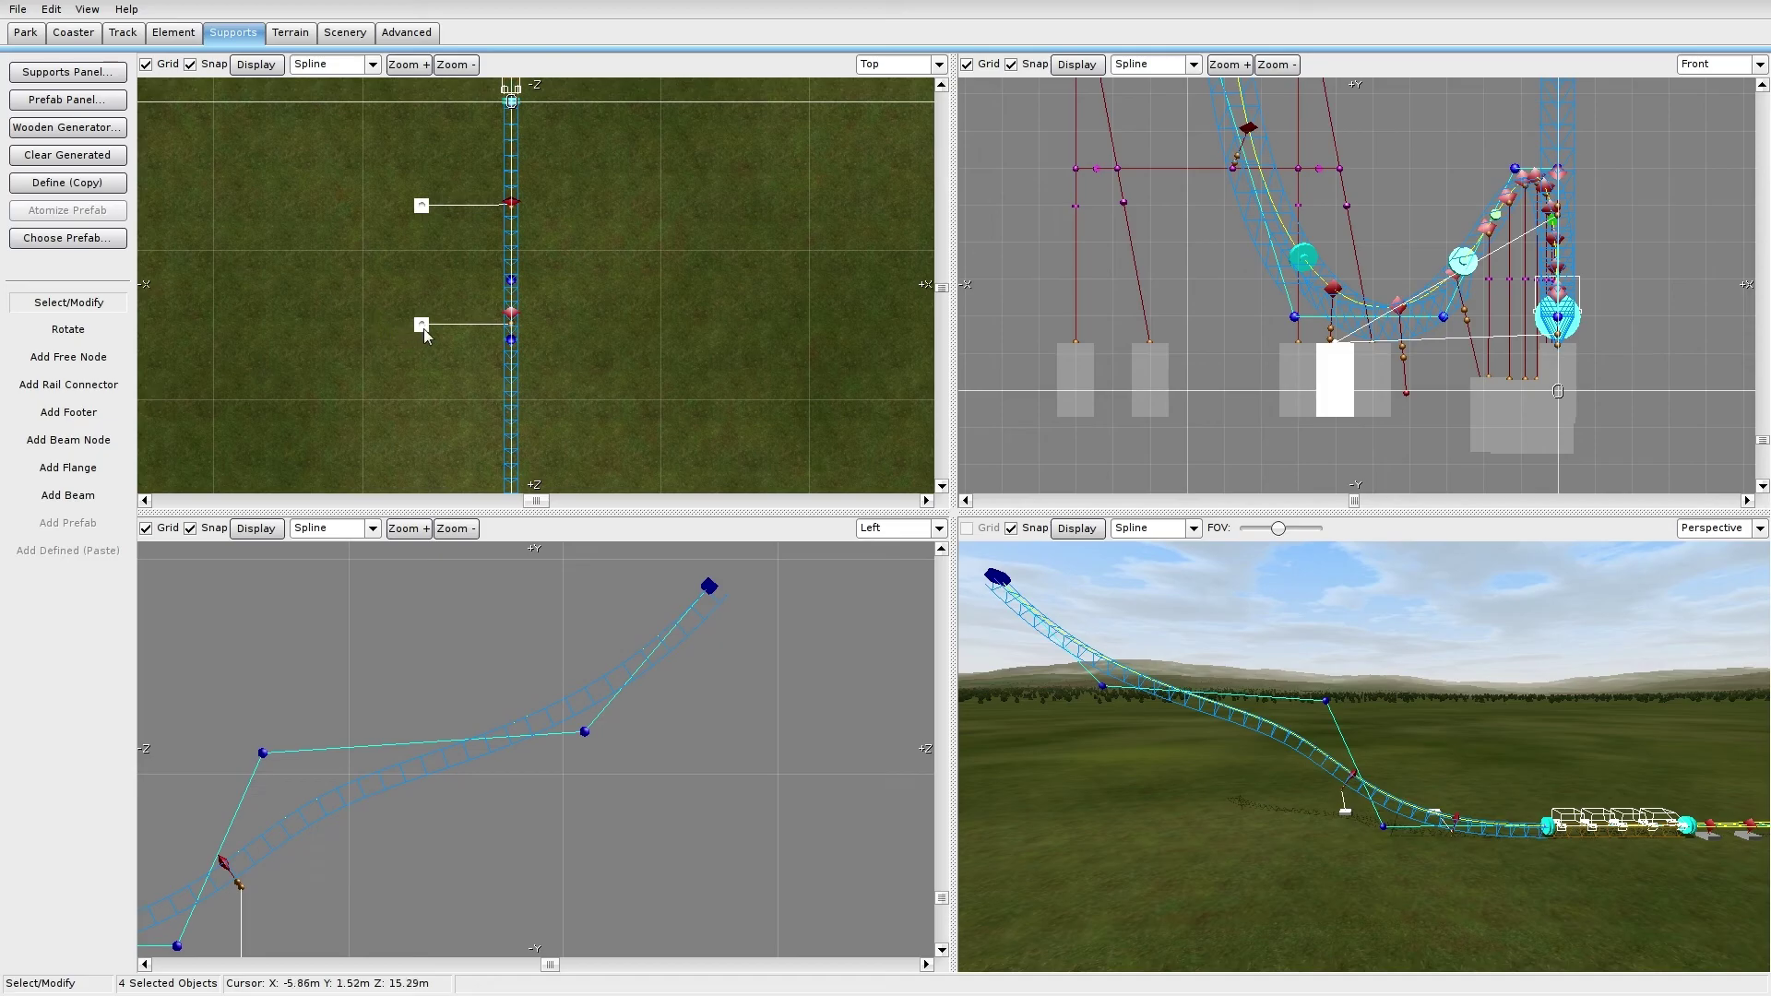
pyautogui.moveTo(425, 336); pyautogui.dragTo(521, 334)
pyautogui.click(635, 319)
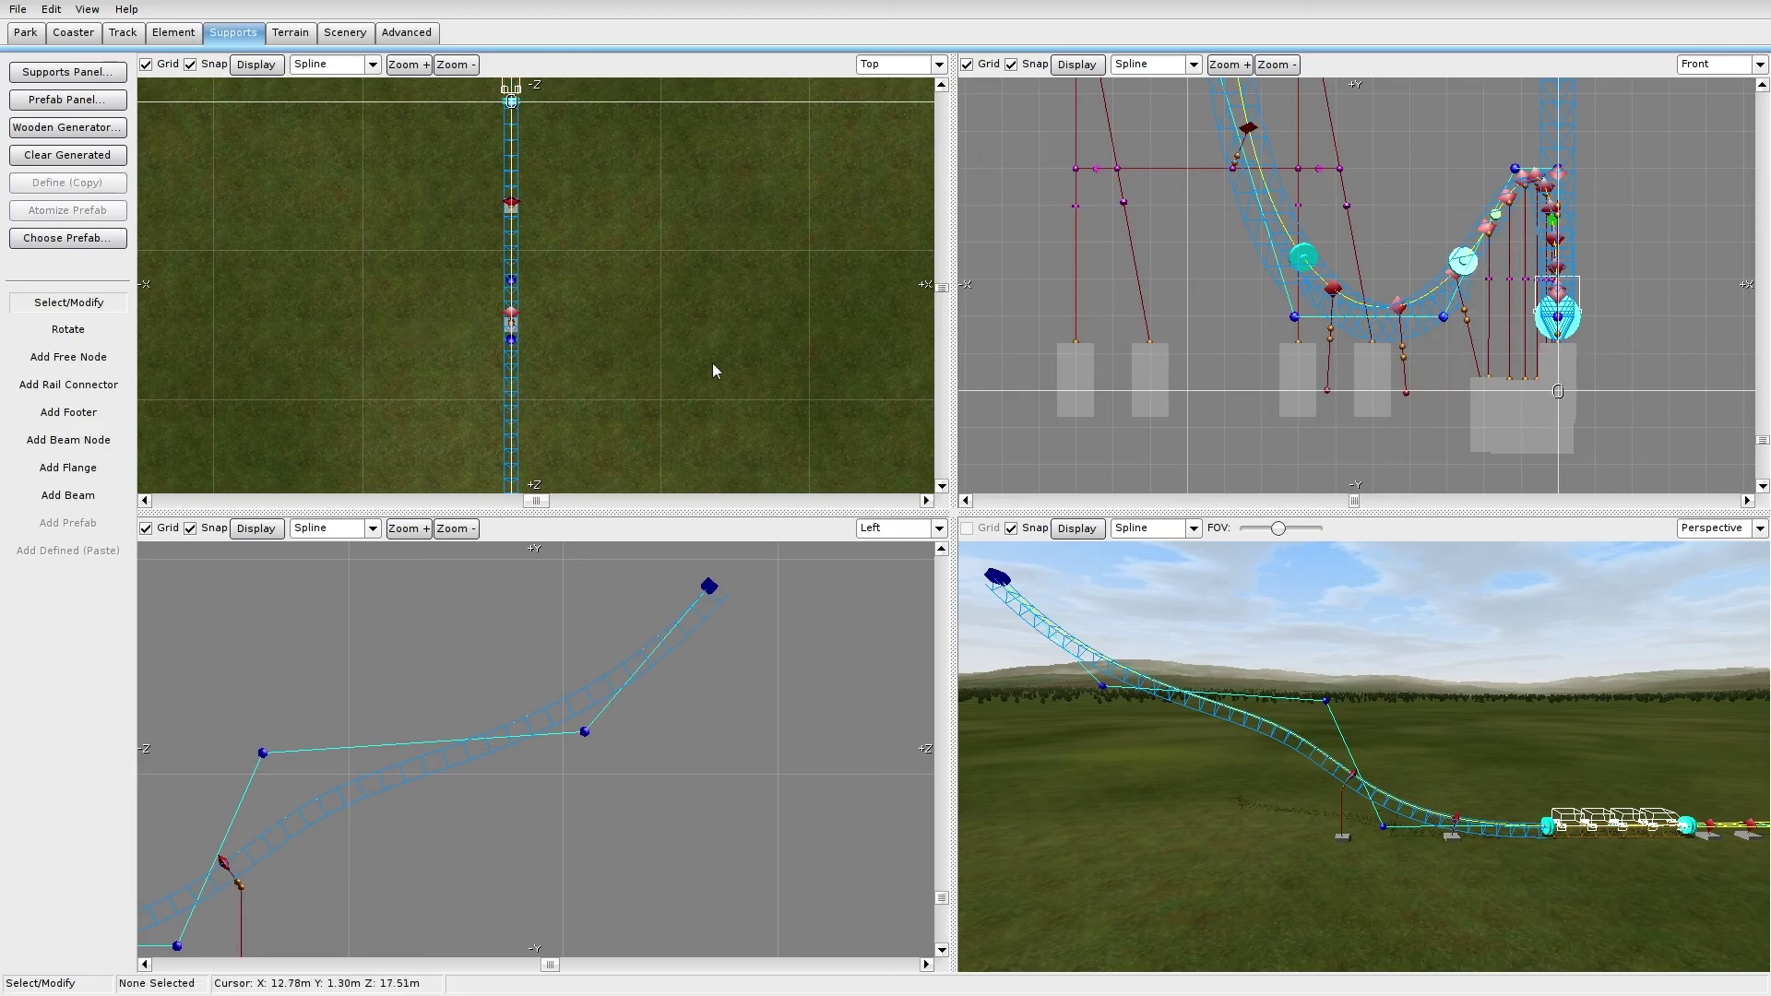
# Step: Add four footers farther up the rising track, placed as two pairs with one footer on each side
pyautogui.moveTo(663, 432); pyautogui.dragTo(673, 321, button='right')
pyautogui.click(81, 412)
pyautogui.click(464, 287)
pyautogui.click(576, 285)
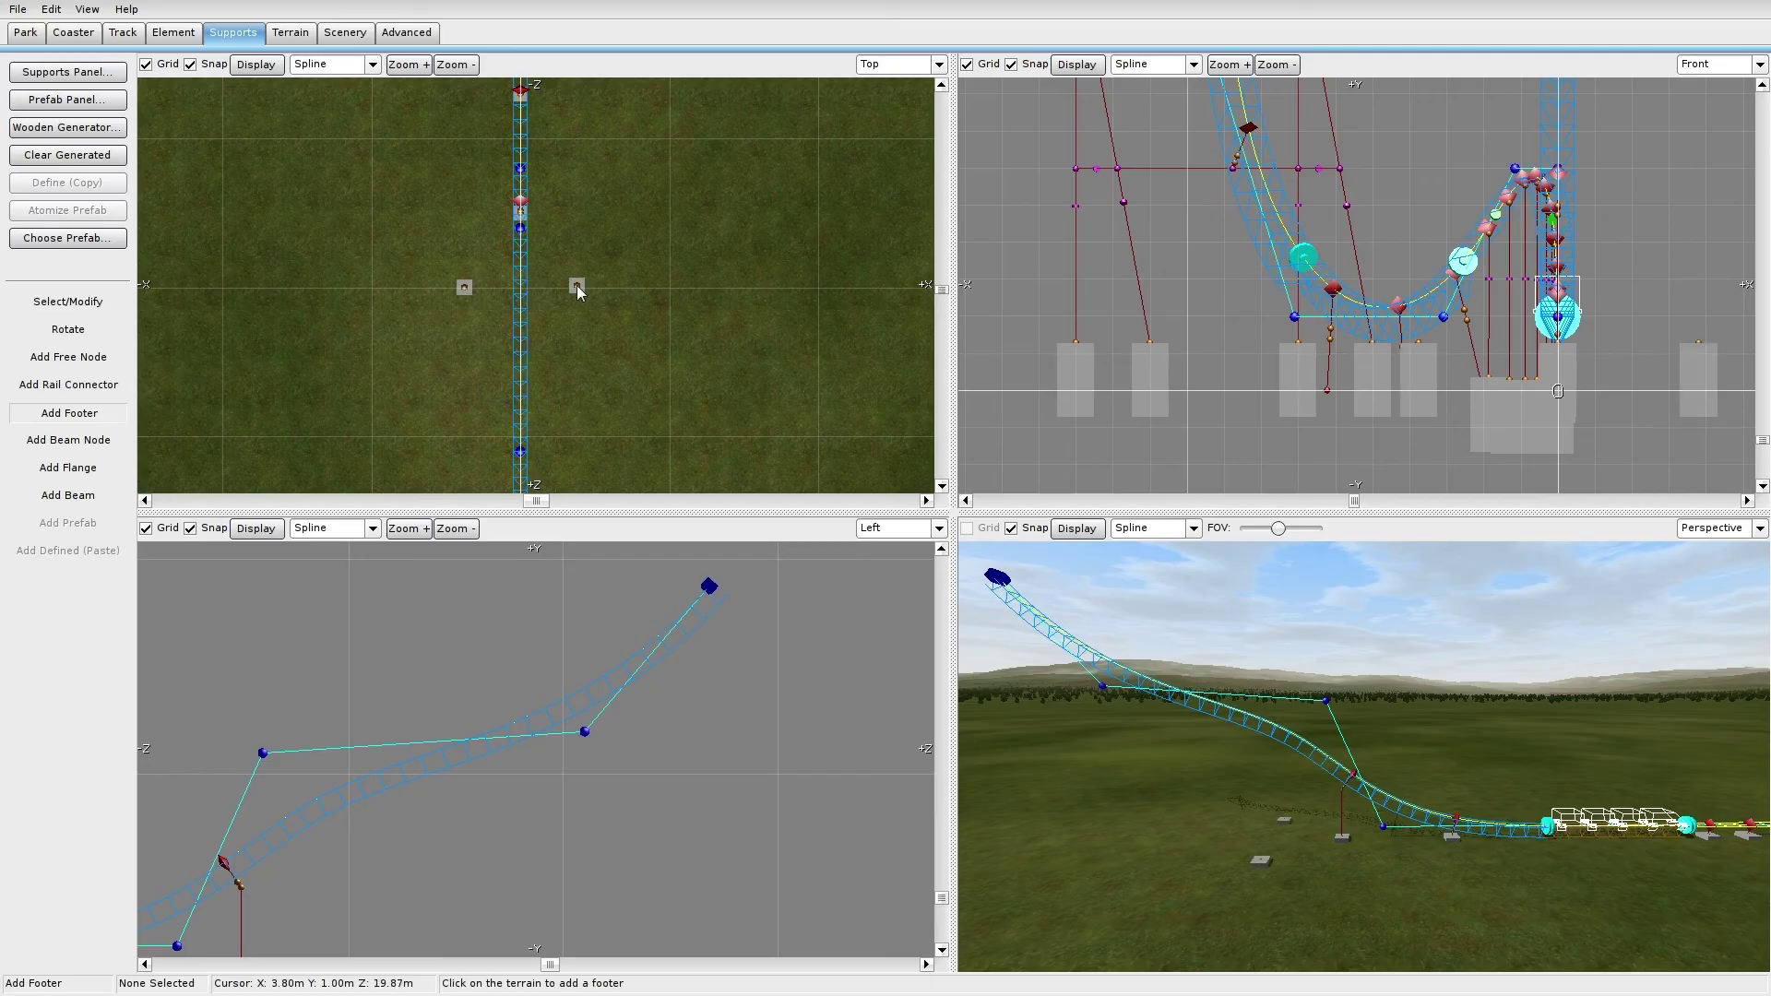
pyautogui.click(479, 420)
pyautogui.click(597, 426)
# Step: Line up the four new footers into a rectangle symmetrical about the track
pyautogui.click(69, 302)
pyautogui.moveTo(479, 420); pyautogui.dragTo(479, 439)
pyautogui.moveTo(597, 426); pyautogui.dragTo(581, 439)
pyautogui.moveTo(576, 285); pyautogui.dragTo(468, 288)
pyautogui.click(382, 360)
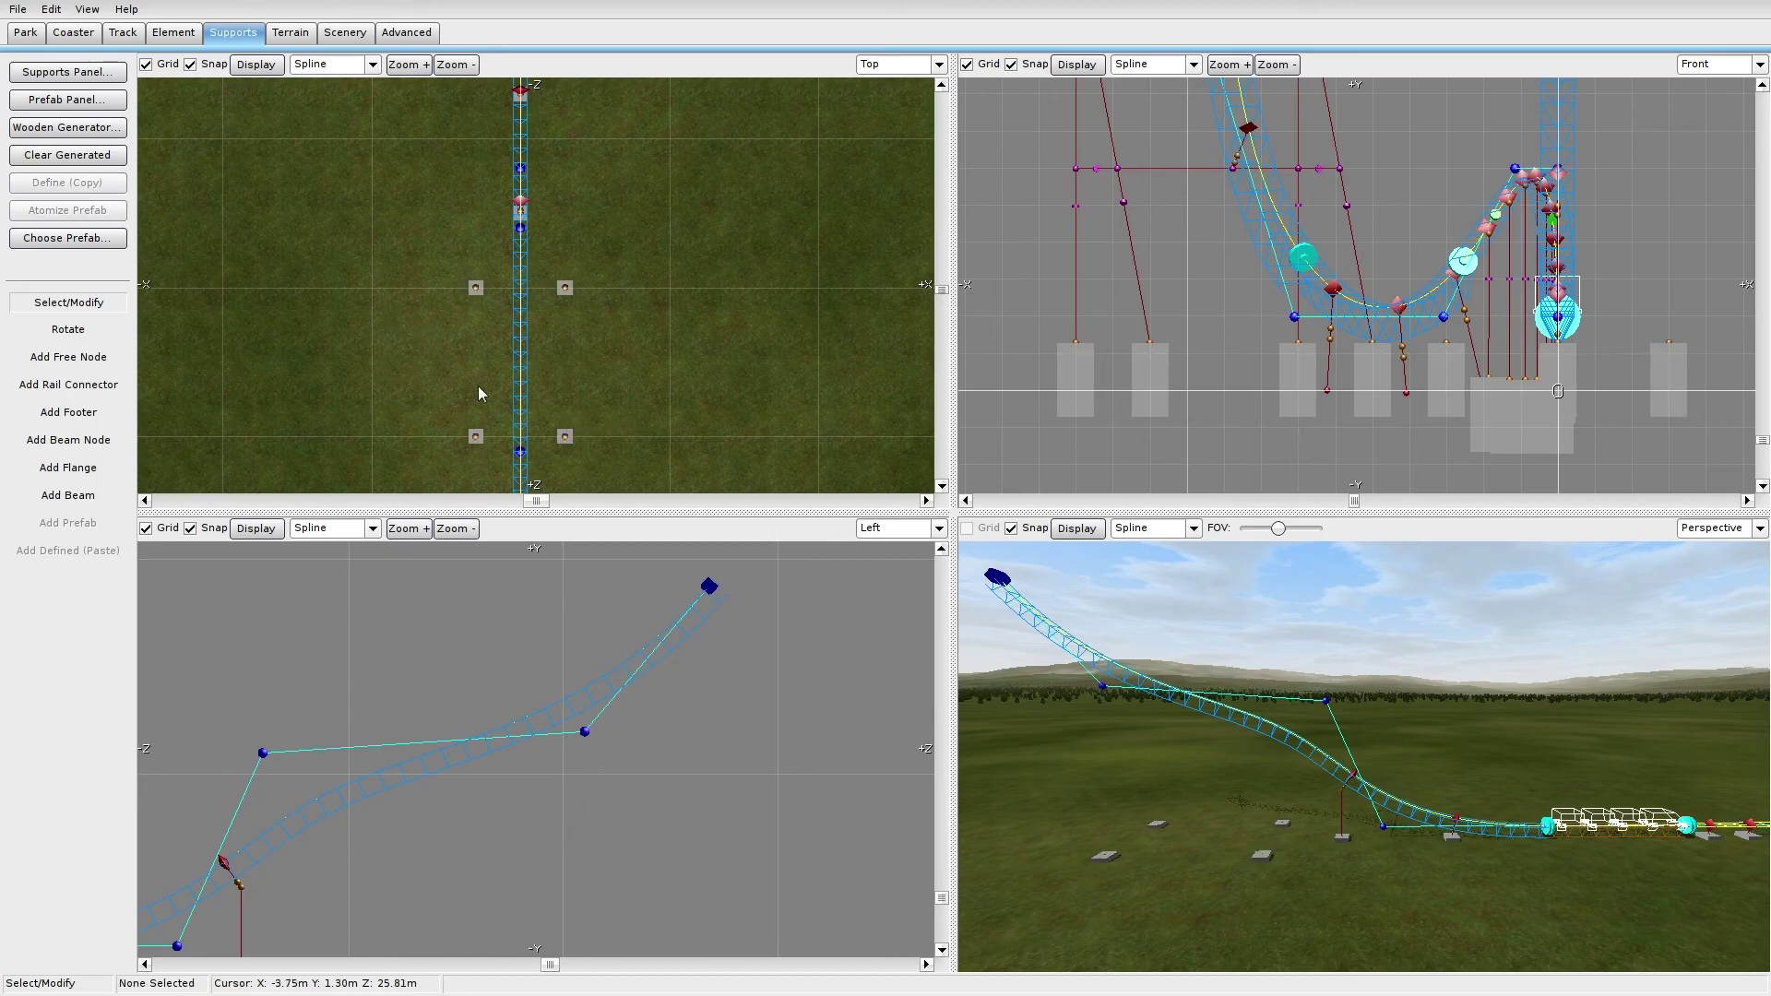
# Step: Shift all four footers together about 4 m farther along the track, away from the train
pyautogui.scroll(-3, 543, 589)
pyautogui.moveTo(467, 791)
pyautogui.mouseDown()
pyautogui.moveTo(450, 747)
pyautogui.moveTo(451, 771)
pyautogui.moveTo(491, 777)
pyautogui.mouseUp()
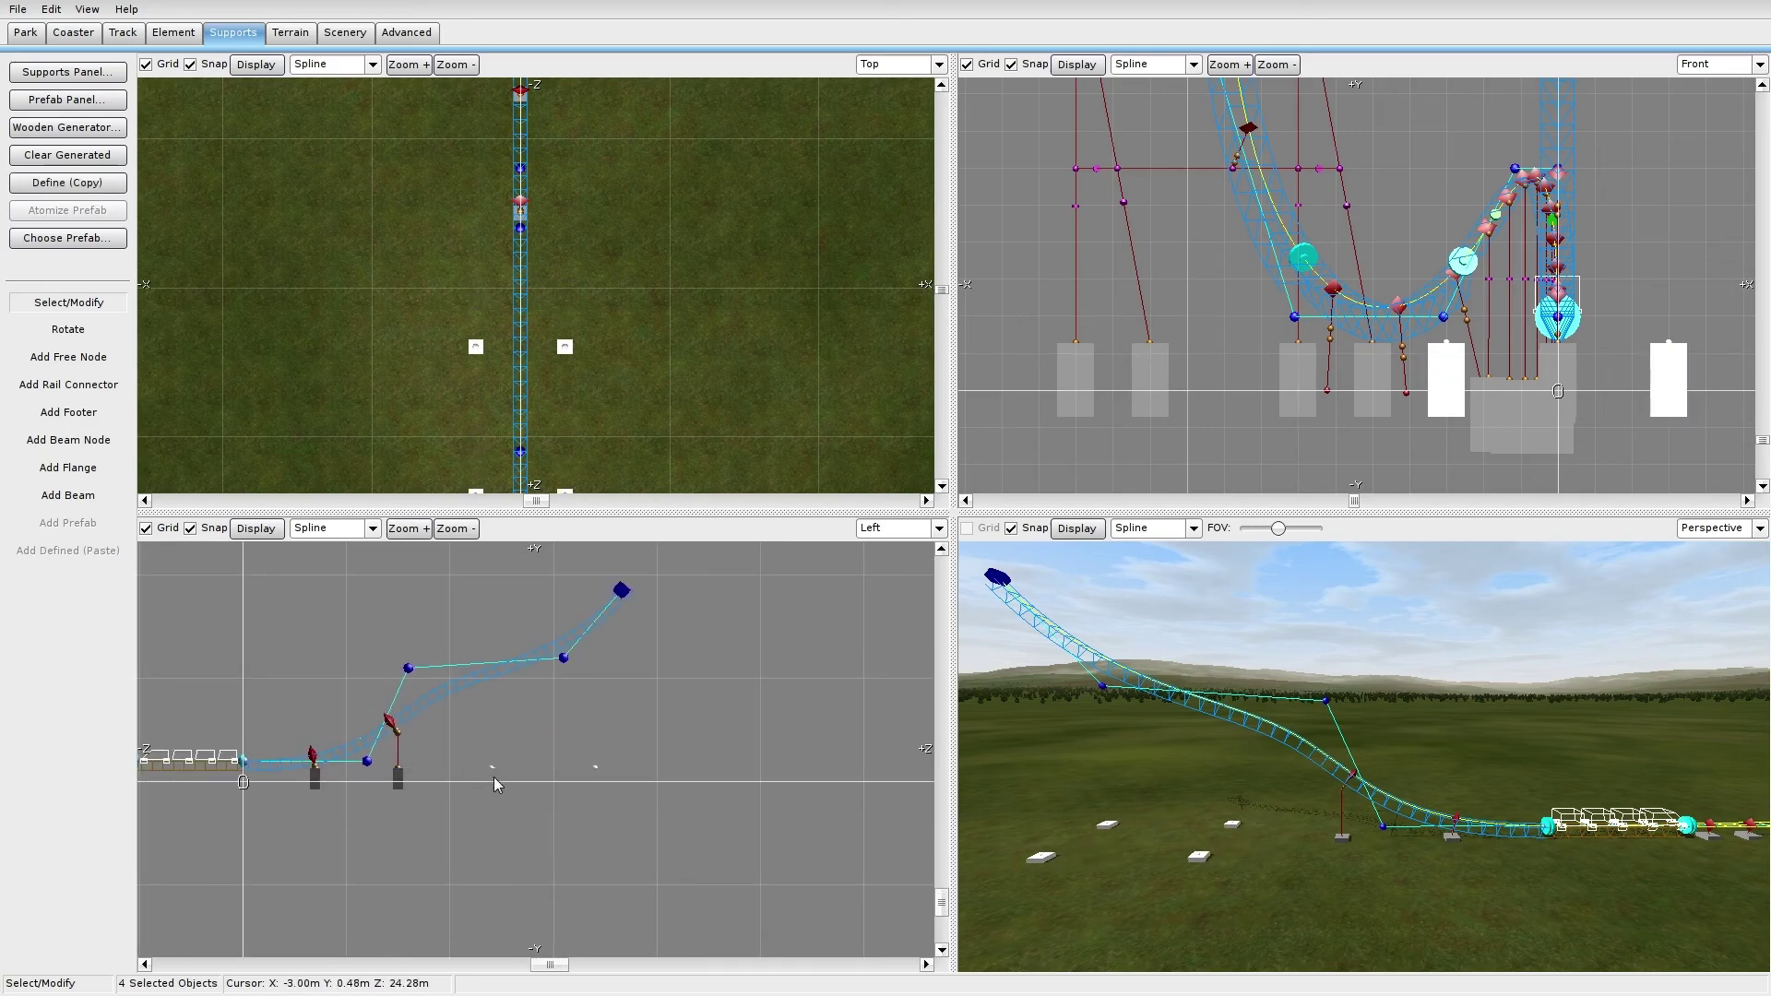
pyautogui.click(502, 722)
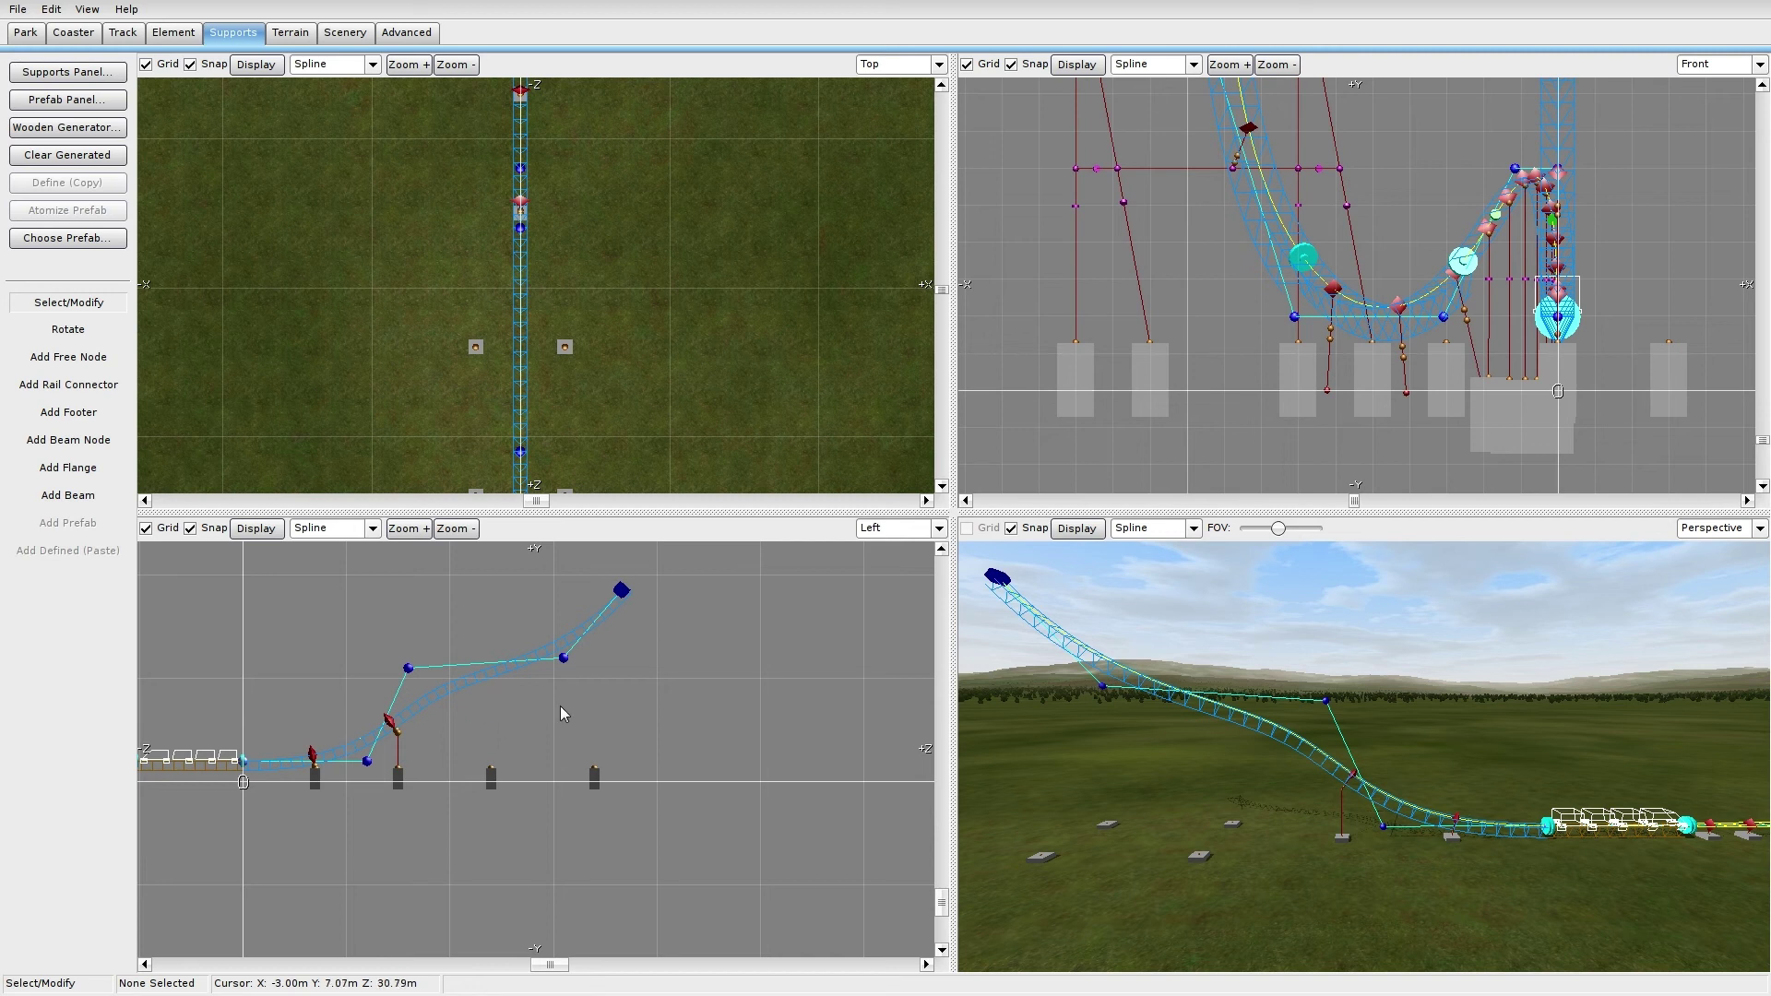
# Step: Add a free node above each of the two footers on one side of the track and raise both to about 8 m
pyautogui.scroll(5, 578, 705)
pyautogui.moveTo(528, 760); pyautogui.dragTo(563, 734, button='right')
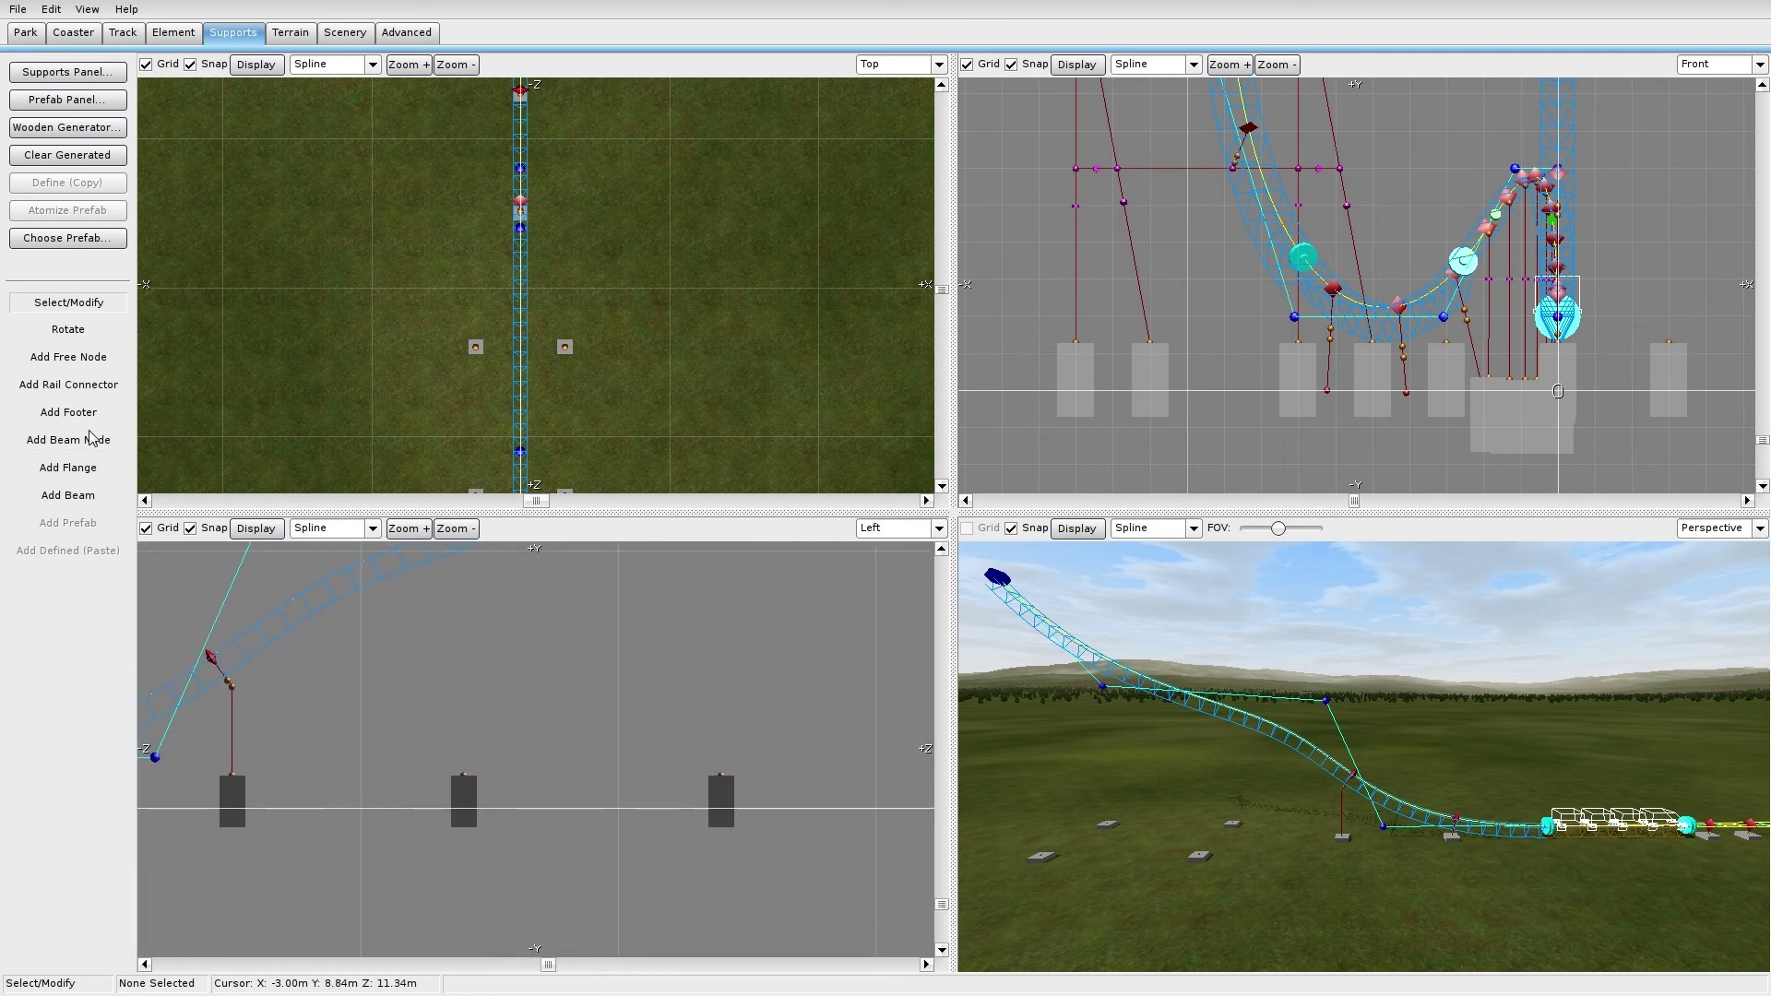
pyautogui.click(68, 357)
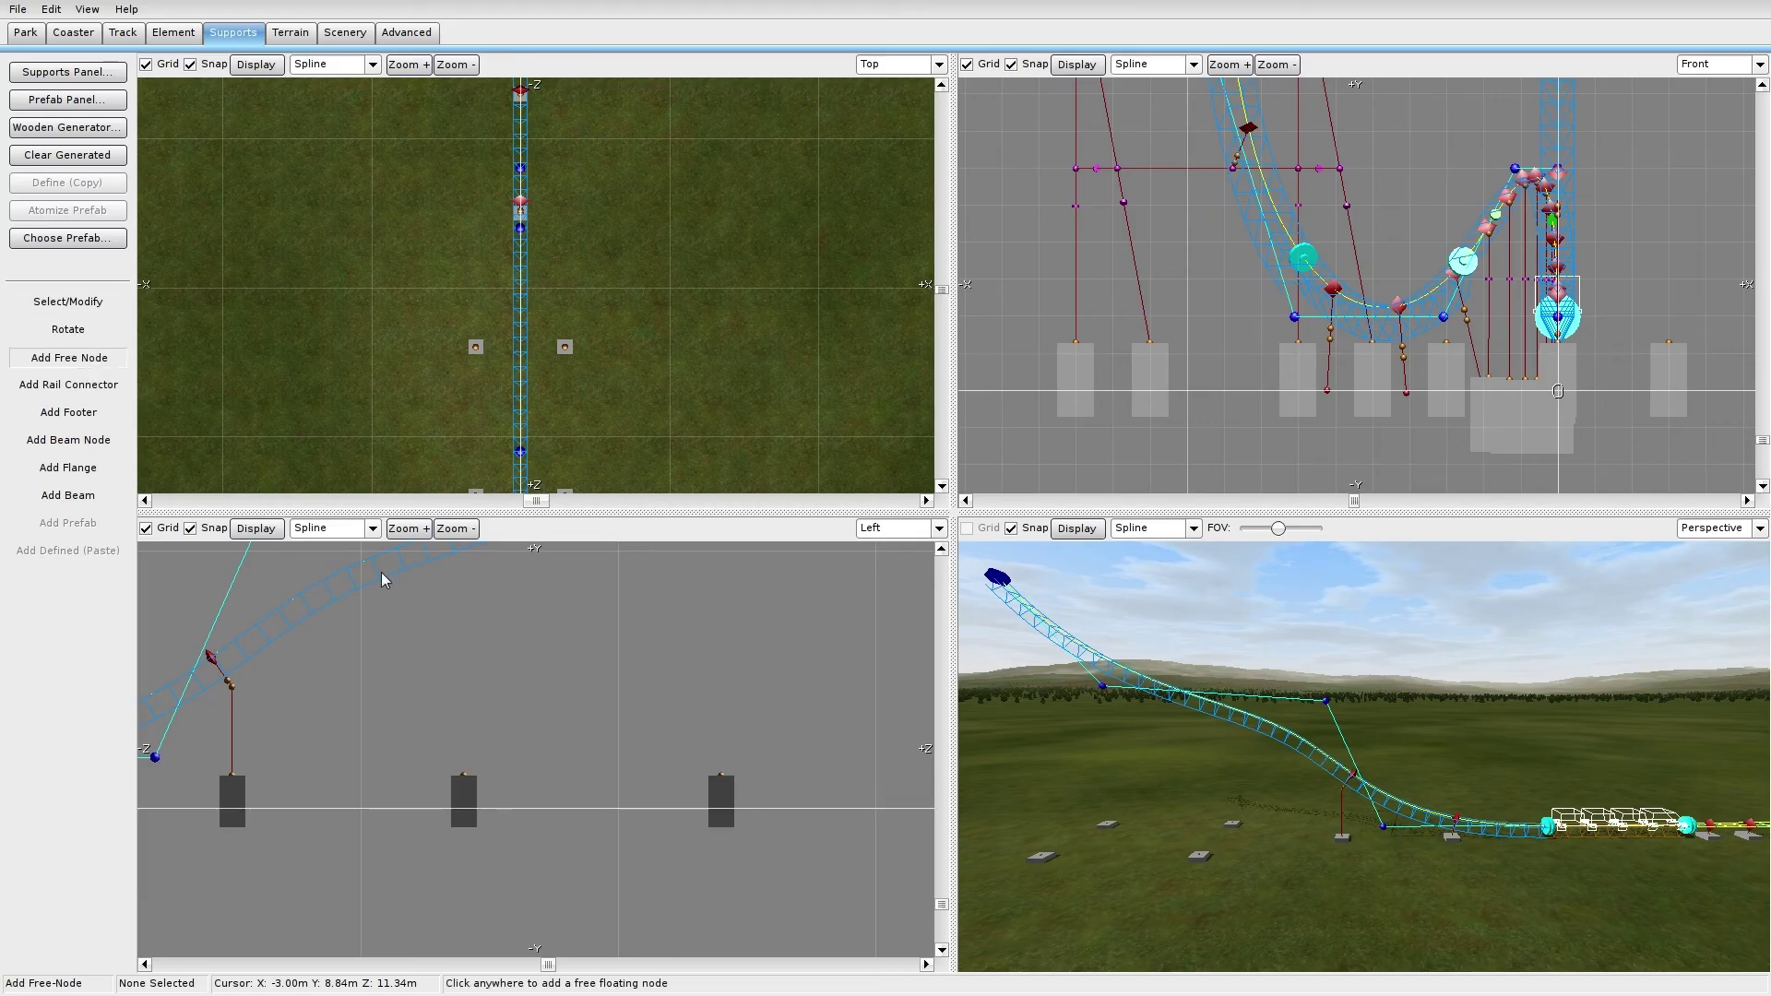
pyautogui.moveTo(478, 620); pyautogui.dragTo(476, 704, button='right')
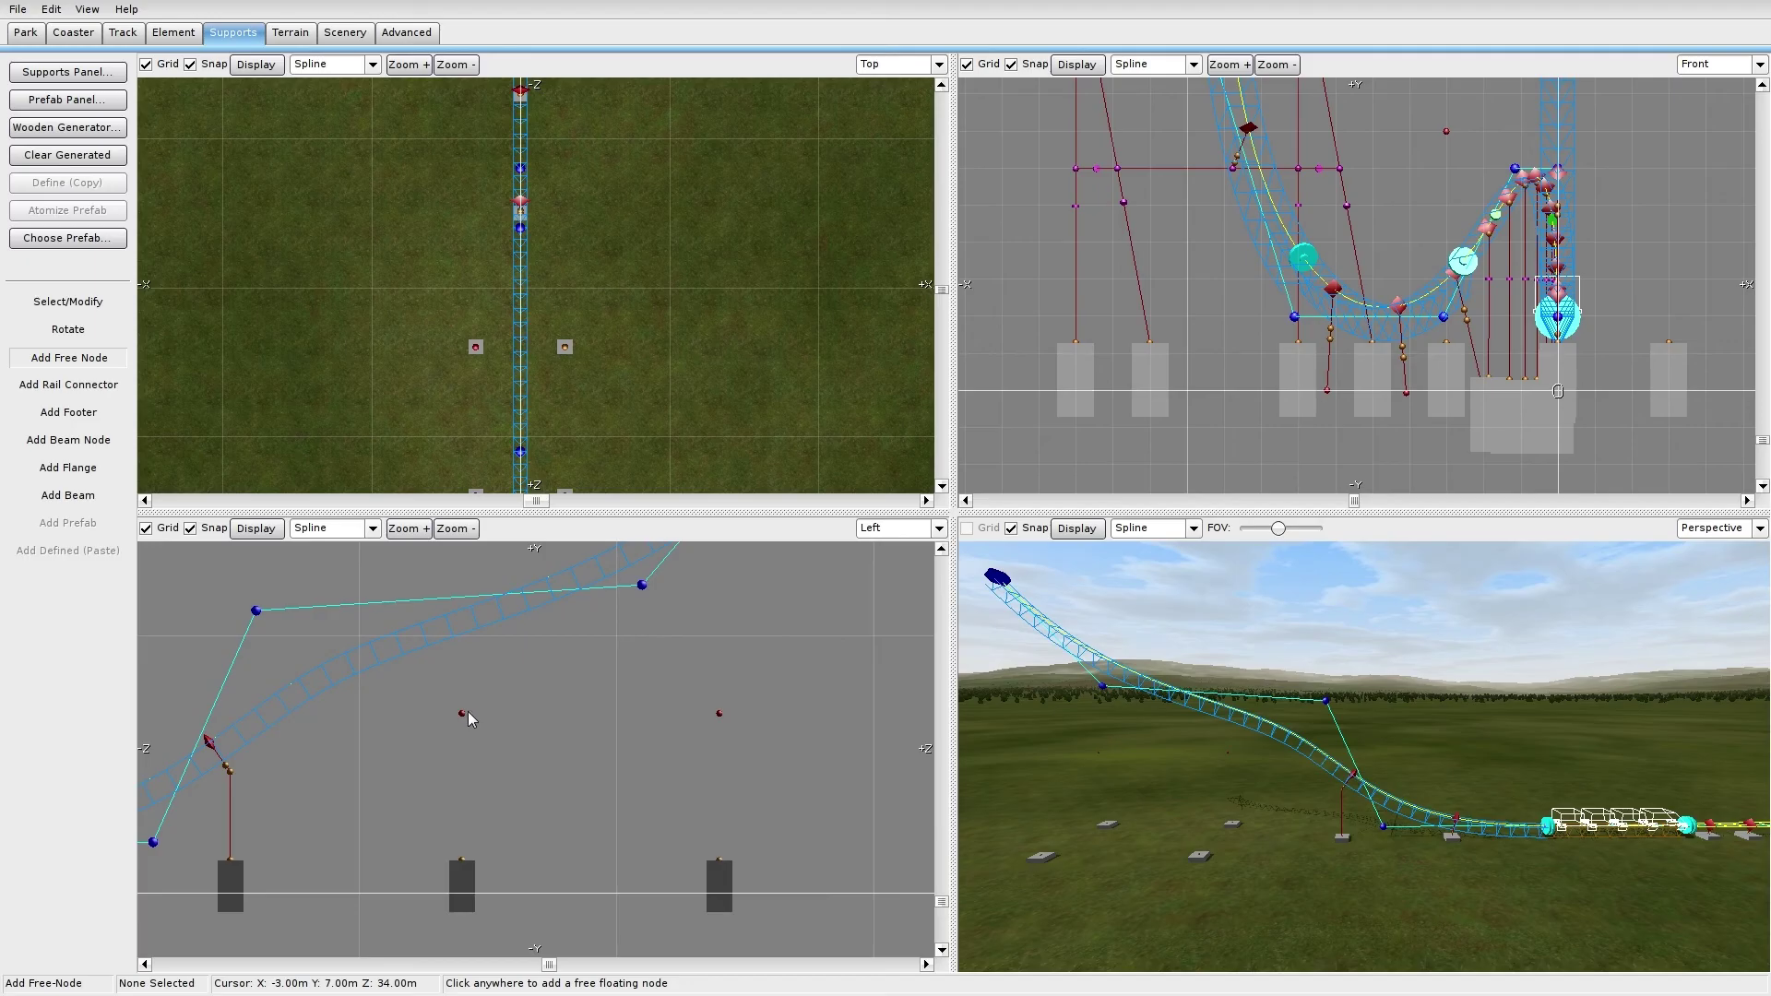
pyautogui.moveTo(468, 712)
pyautogui.mouseDown(button='right')
pyautogui.moveTo(443, 771)
pyautogui.moveTo(460, 728)
pyautogui.mouseUp(button='right')
pyautogui.click(55, 302)
pyautogui.moveTo(334, 686); pyautogui.dragTo(648, 725)
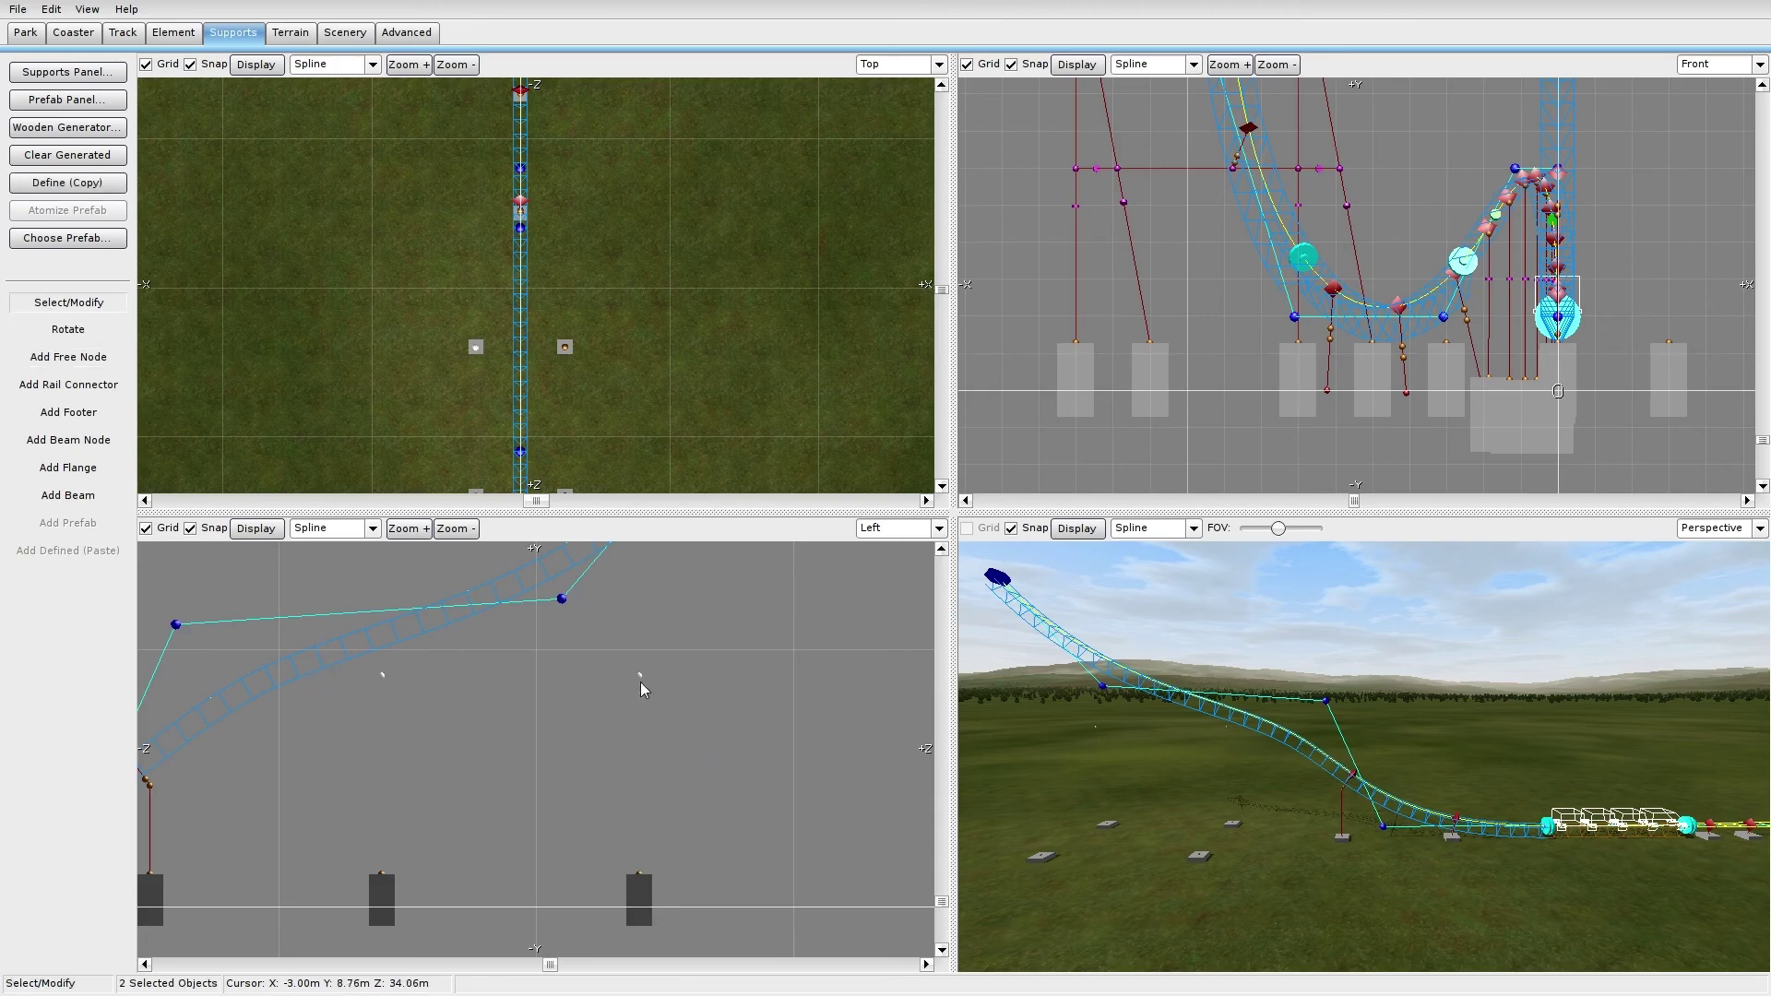
pyautogui.click(644, 696)
pyautogui.moveTo(757, 574); pyautogui.dragTo(694, 673, button='right')
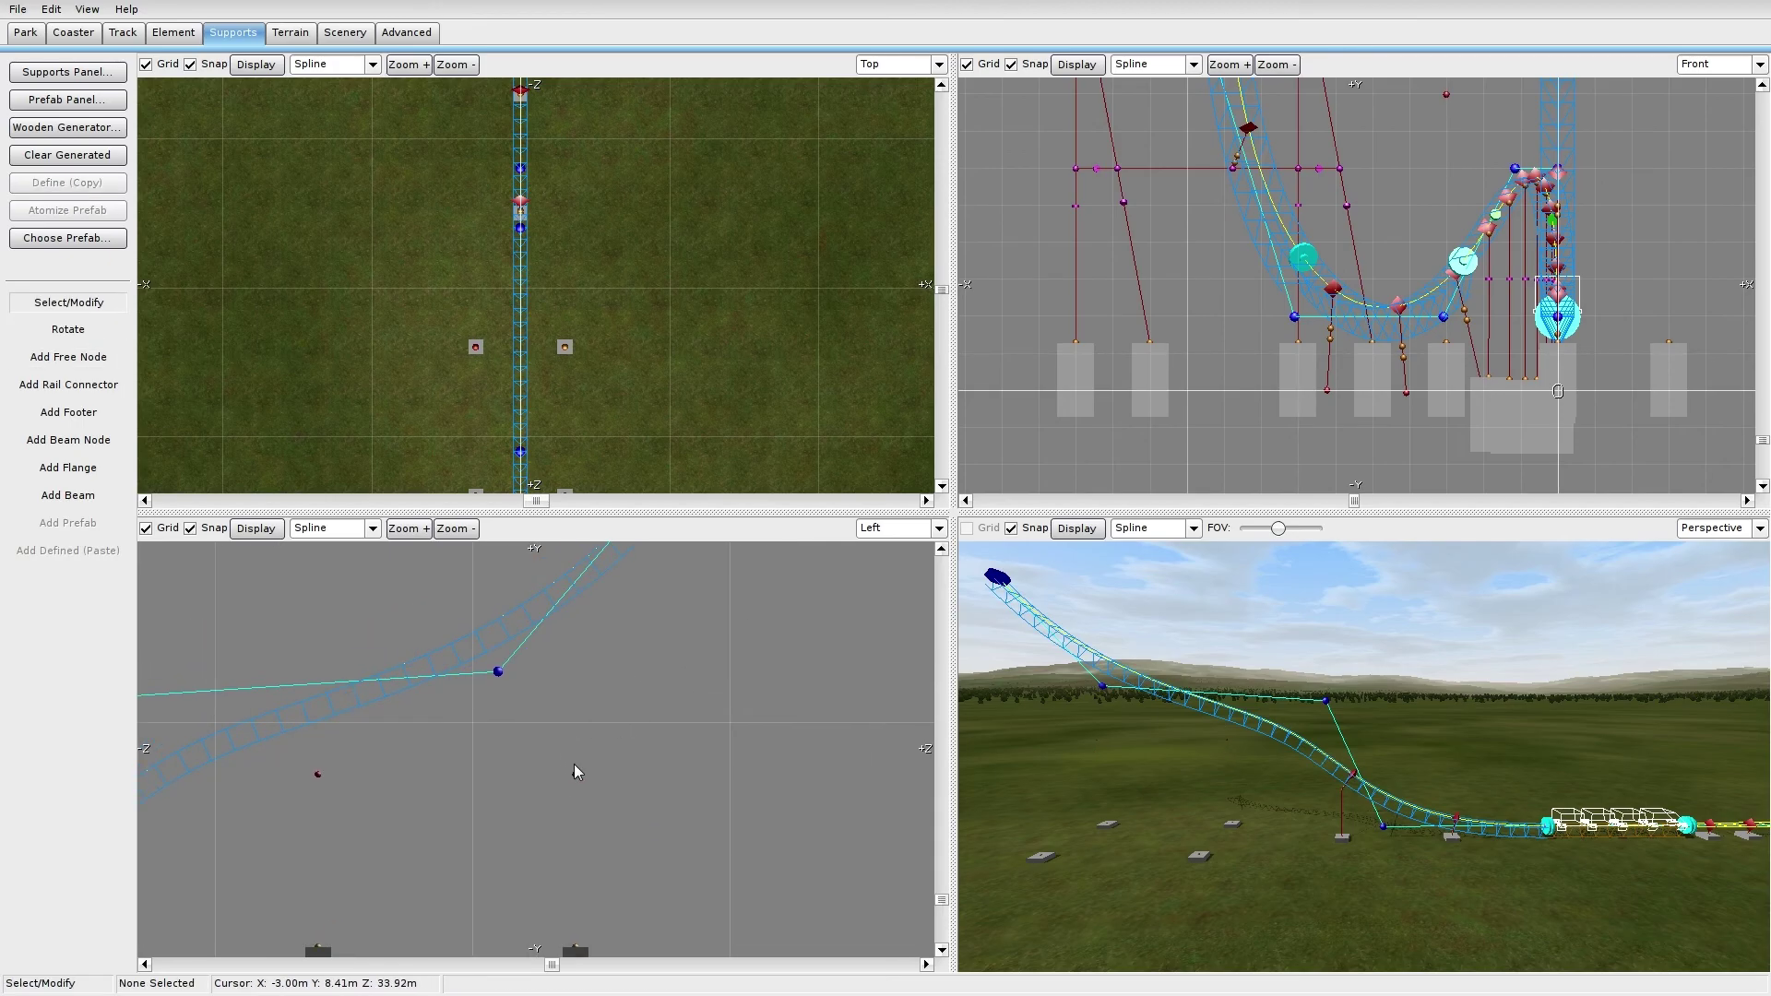
# Step: Add a third free node above the farther footer on the same side, at a height of about 14 m
pyautogui.click(81, 359)
pyautogui.click(573, 635)
pyautogui.scroll(-1, 893, 628)
pyautogui.moveTo(573, 752)
pyautogui.mouseDown(button='right')
pyautogui.moveTo(597, 666)
pyautogui.moveTo(578, 750)
pyautogui.mouseUp(button='right')
pyautogui.click(65, 302)
pyautogui.moveTo(550, 684); pyautogui.dragTo(550, 666)
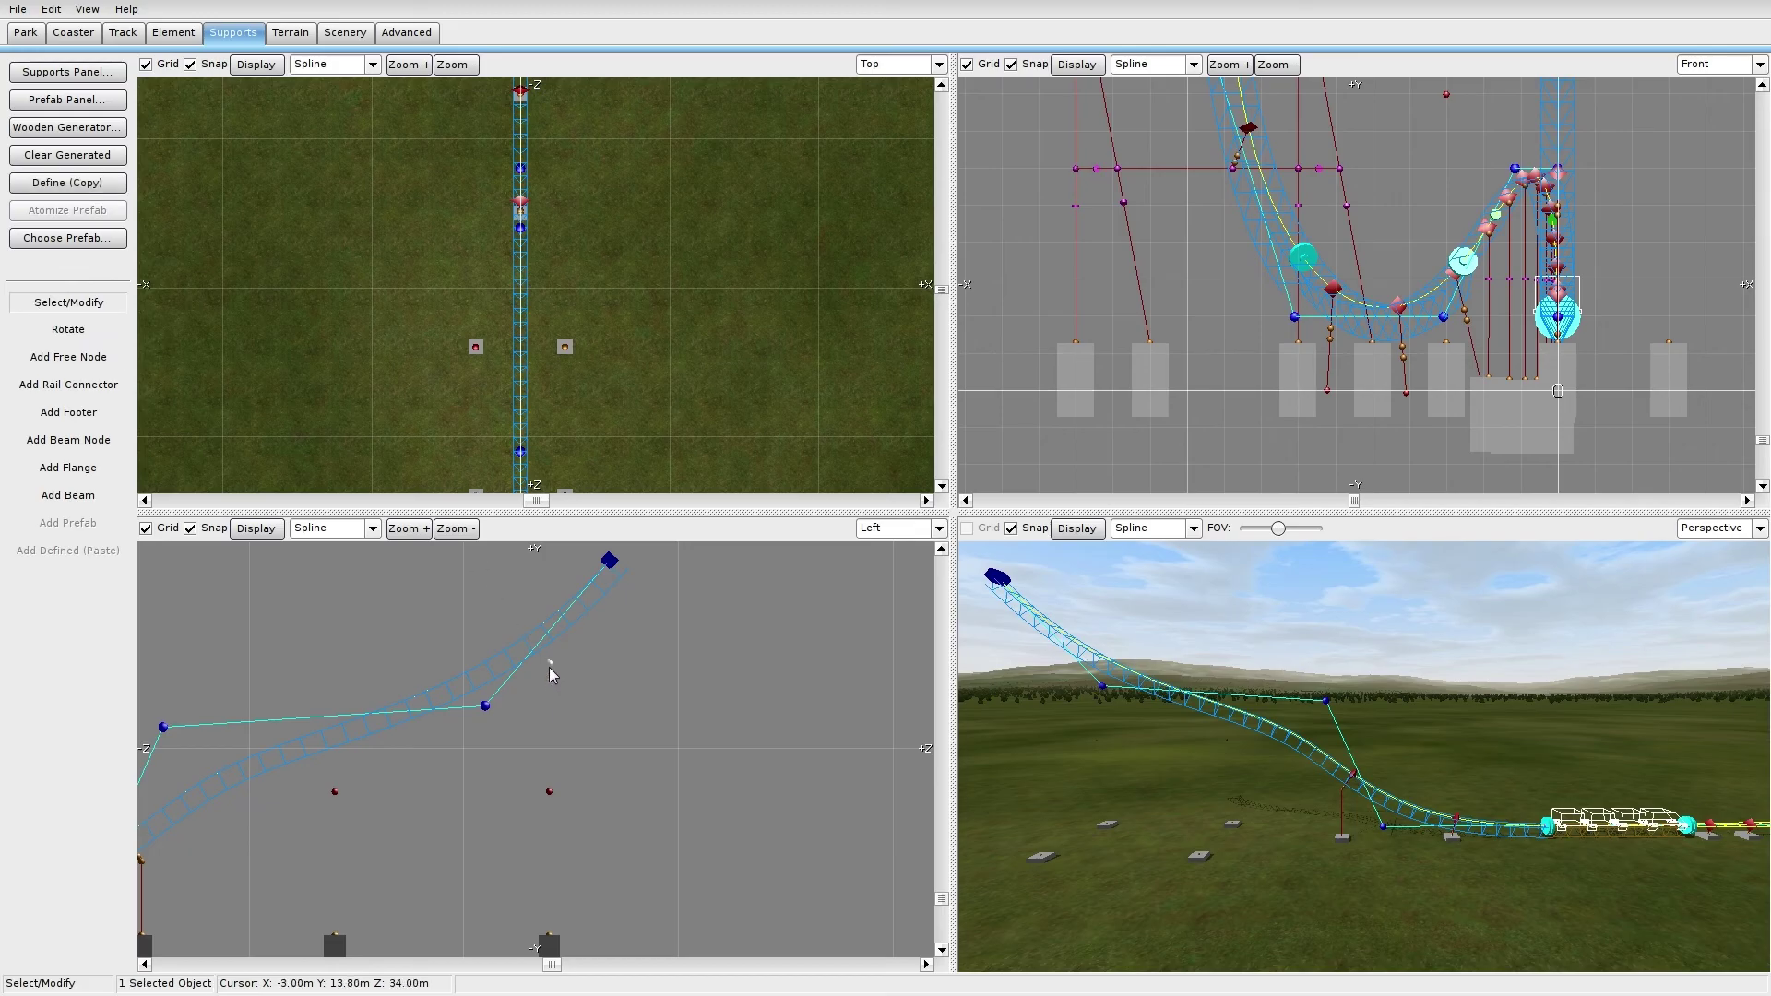
pyautogui.click(595, 786)
# Step: Adjust the height of the two lower free nodes together to about 9 m
pyautogui.scroll(-1, 671, 764)
pyautogui.moveTo(673, 762); pyautogui.dragTo(676, 718, button='right')
pyautogui.moveTo(610, 768); pyautogui.dragTo(398, 716)
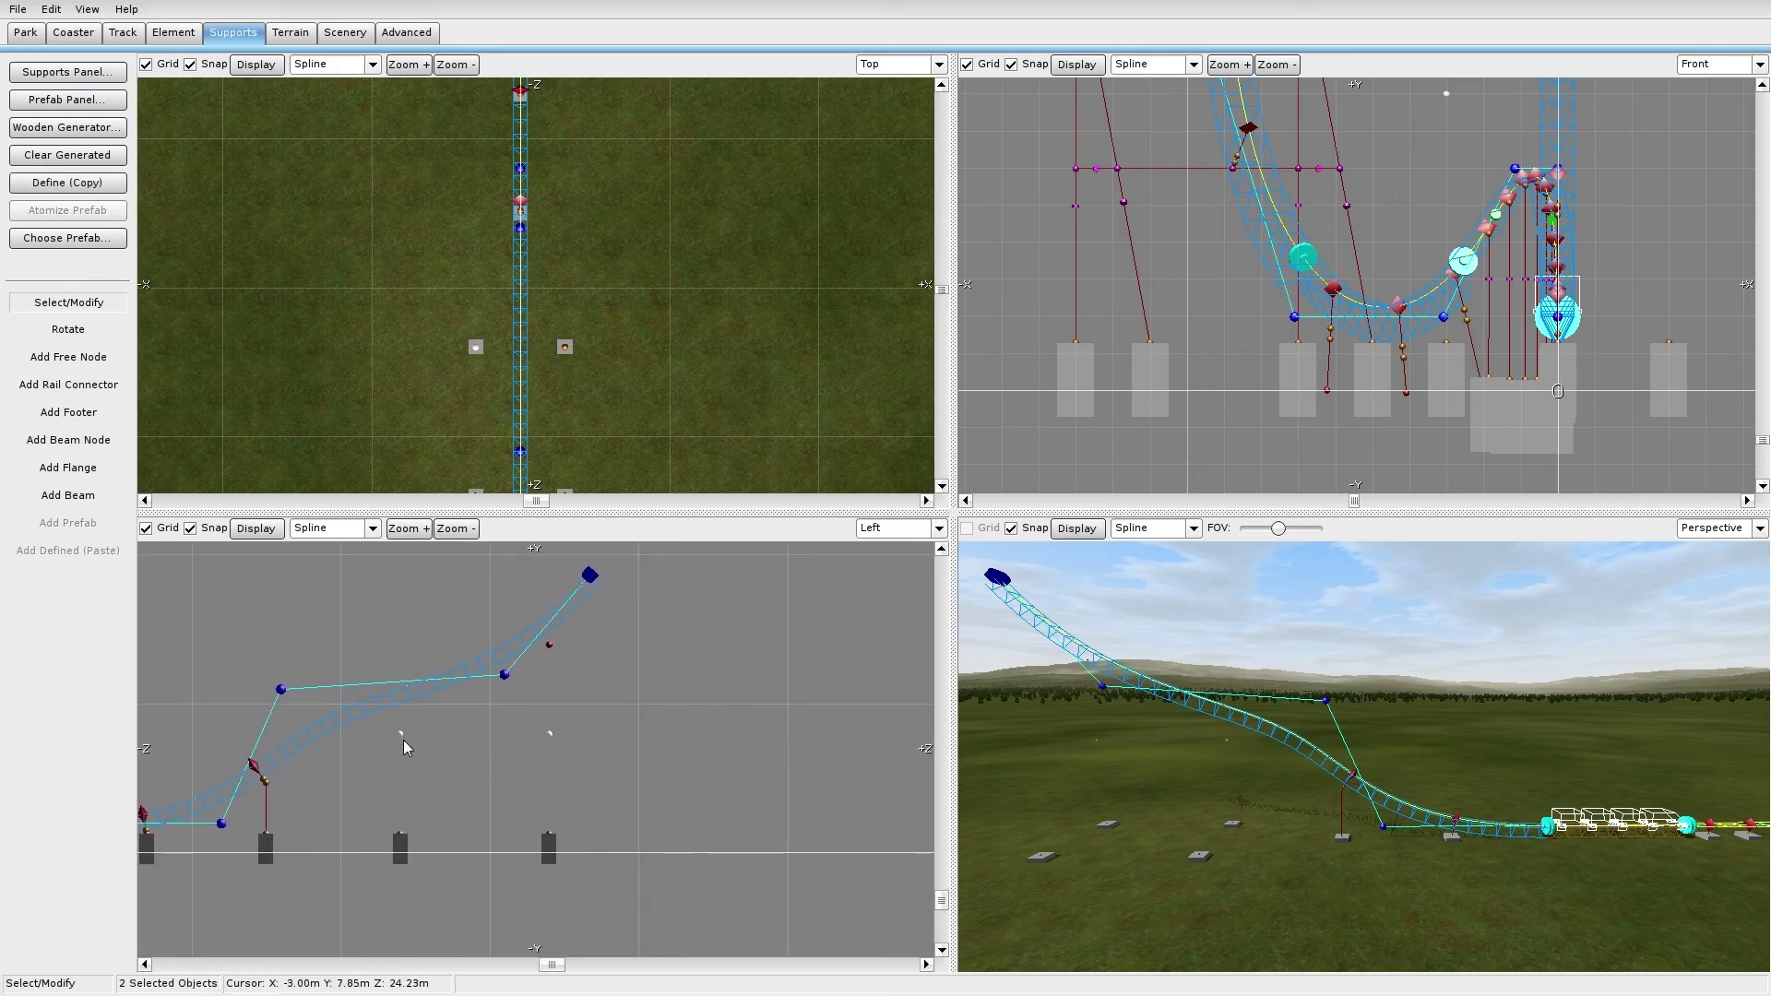
pyautogui.click(439, 739)
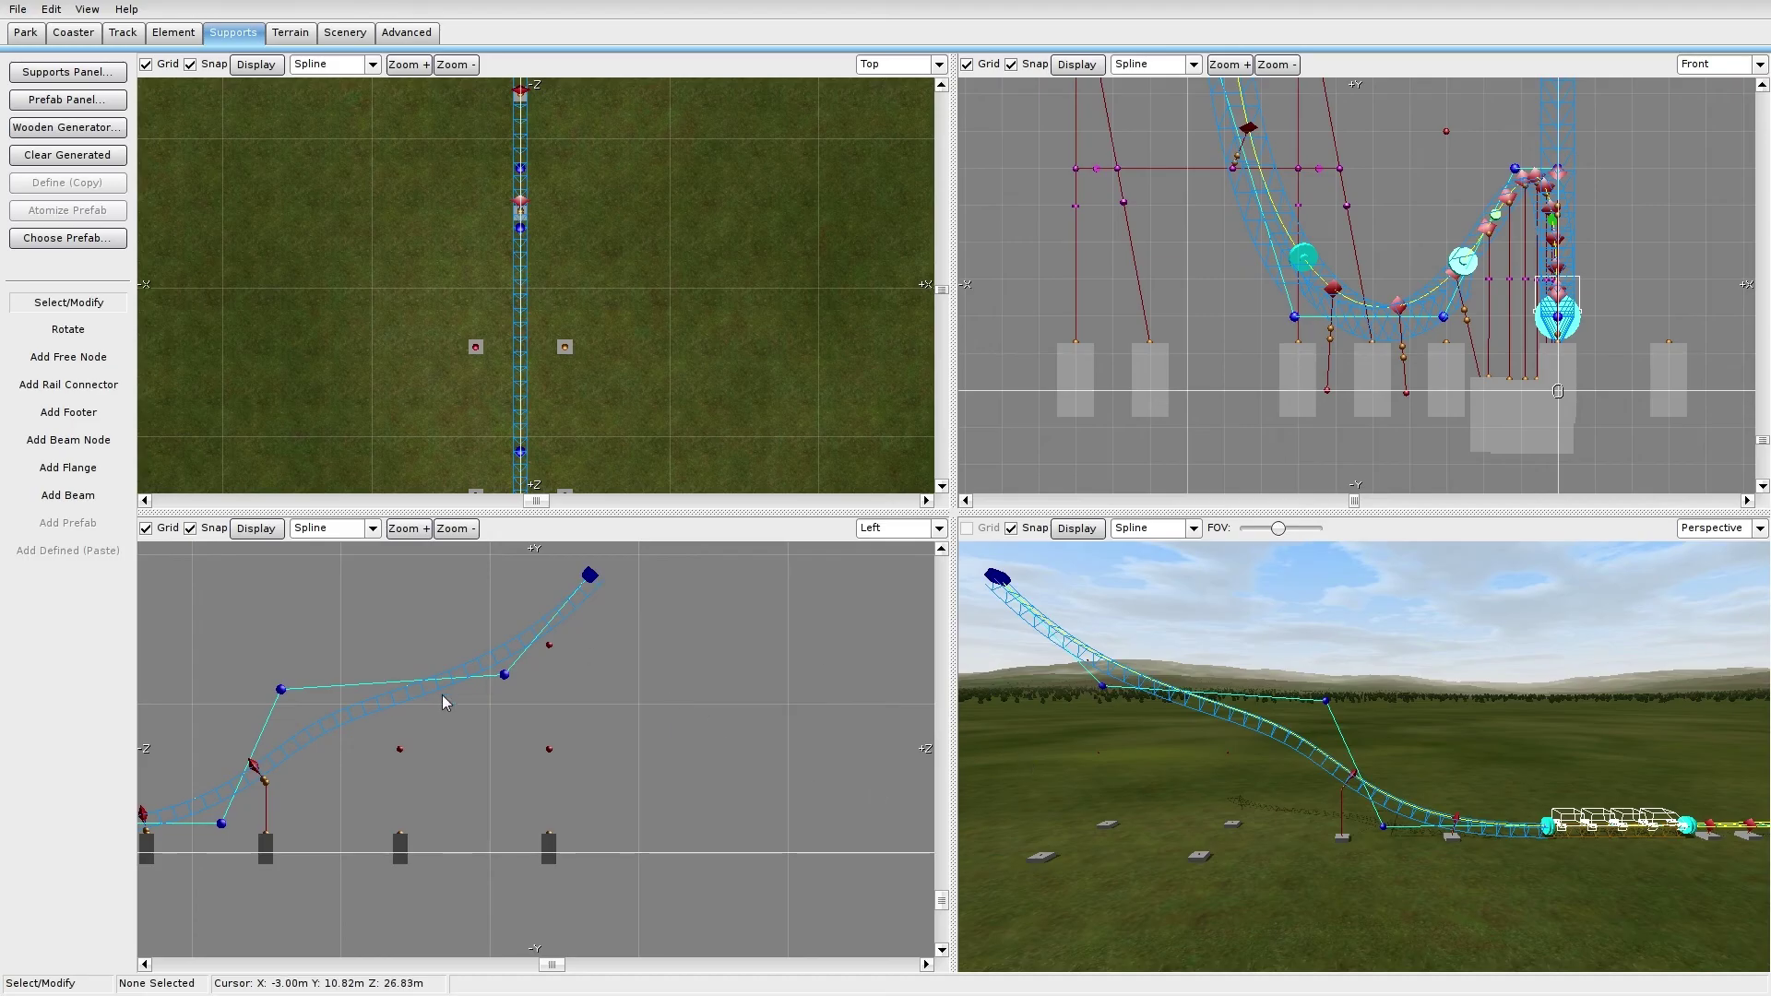
pyautogui.moveTo(607, 779); pyautogui.dragTo(400, 740)
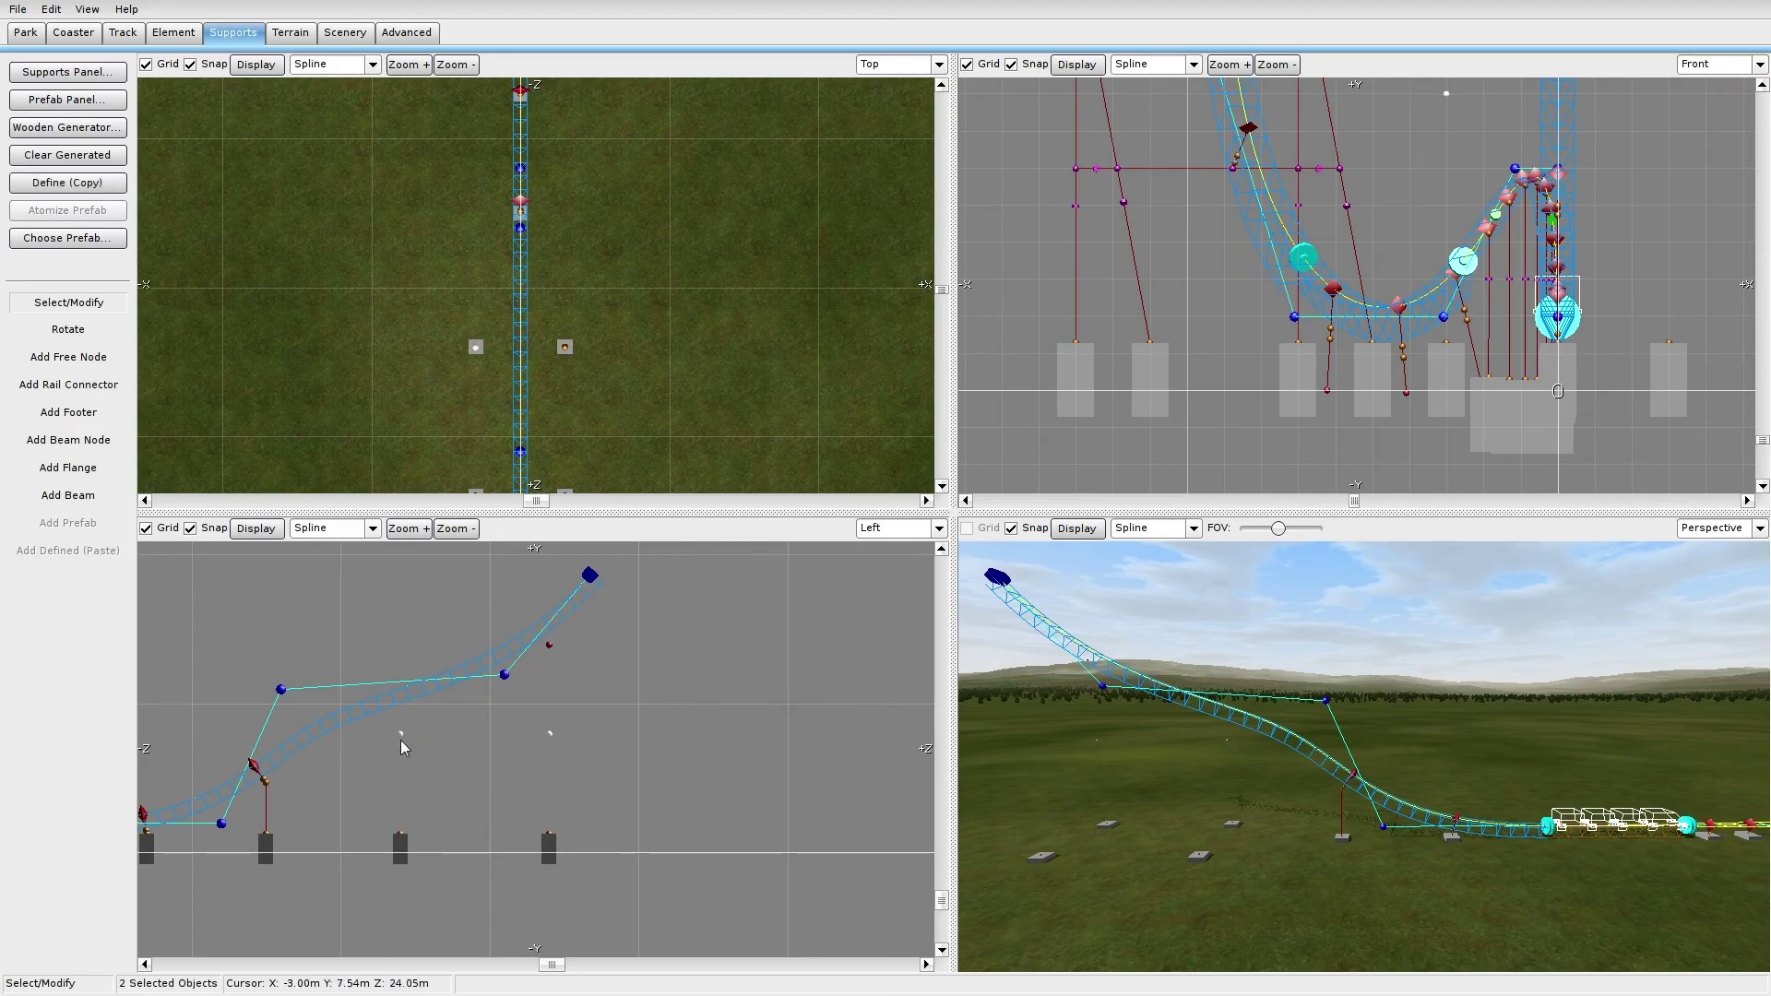
pyautogui.click(459, 721)
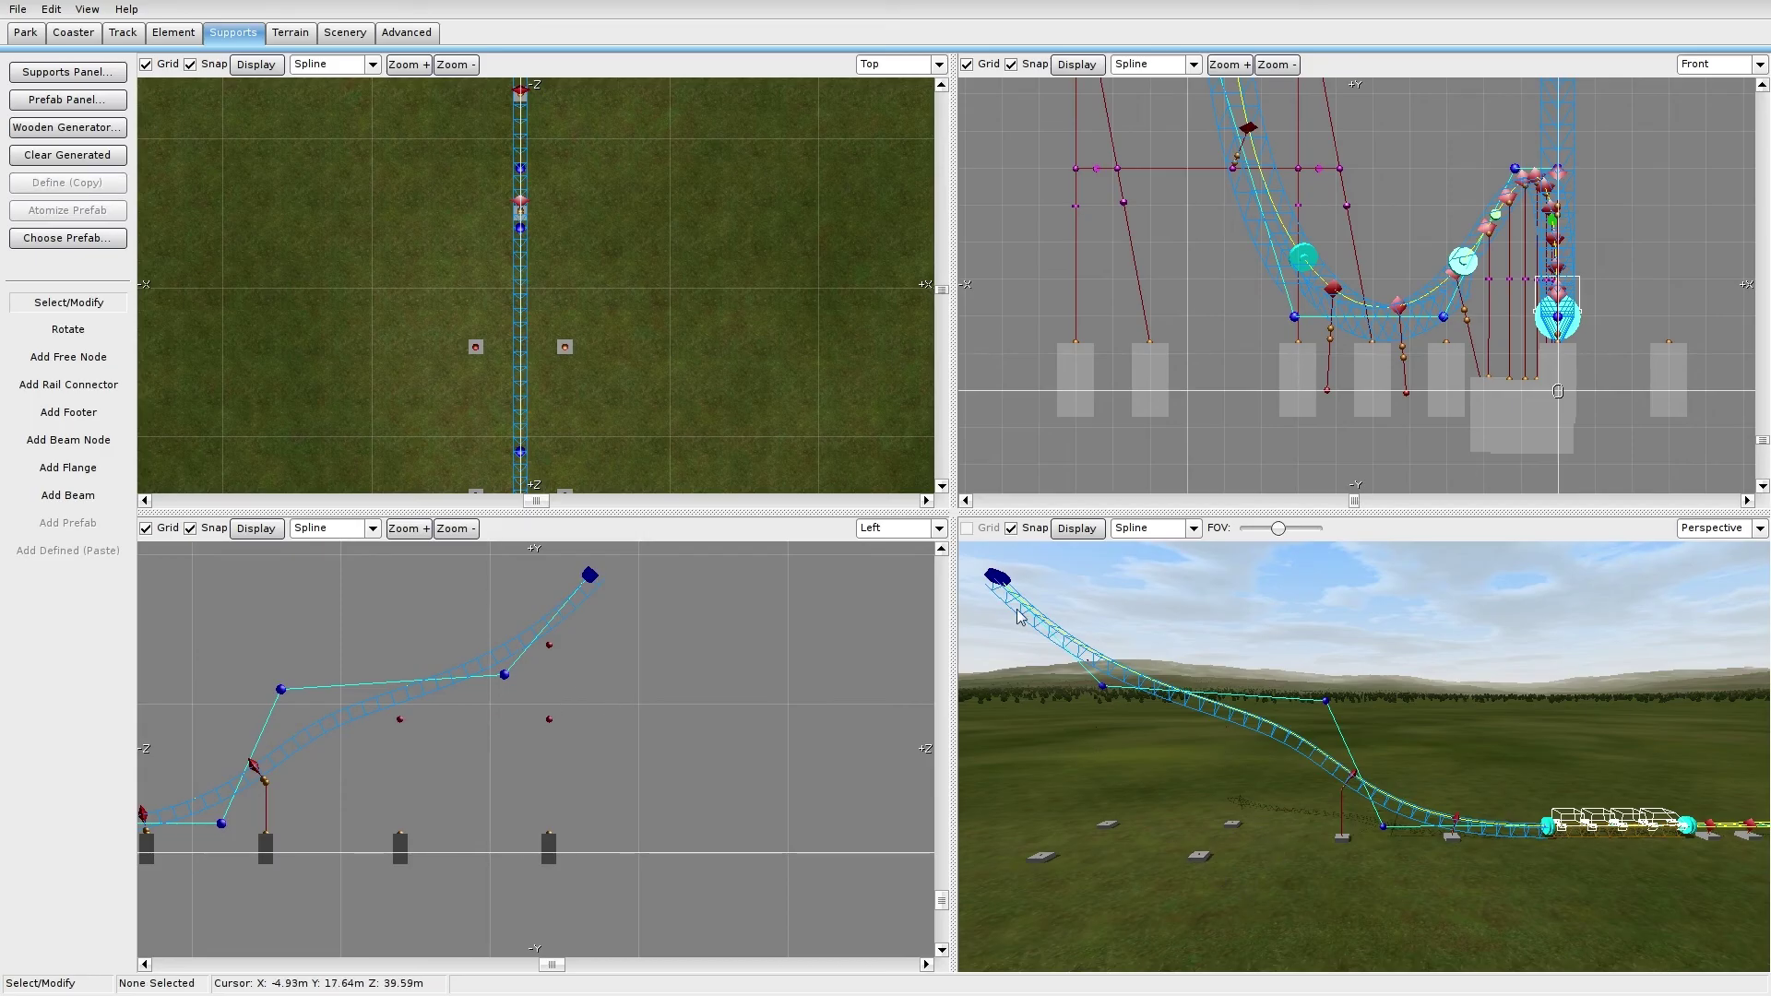
# Step: Add three free nodes on the opposite side of the track, slightly offset from the existing three in the side view
pyautogui.moveTo(1317, 777); pyautogui.dragTo(1440, 856, button='right')
pyautogui.click(1213, 887)
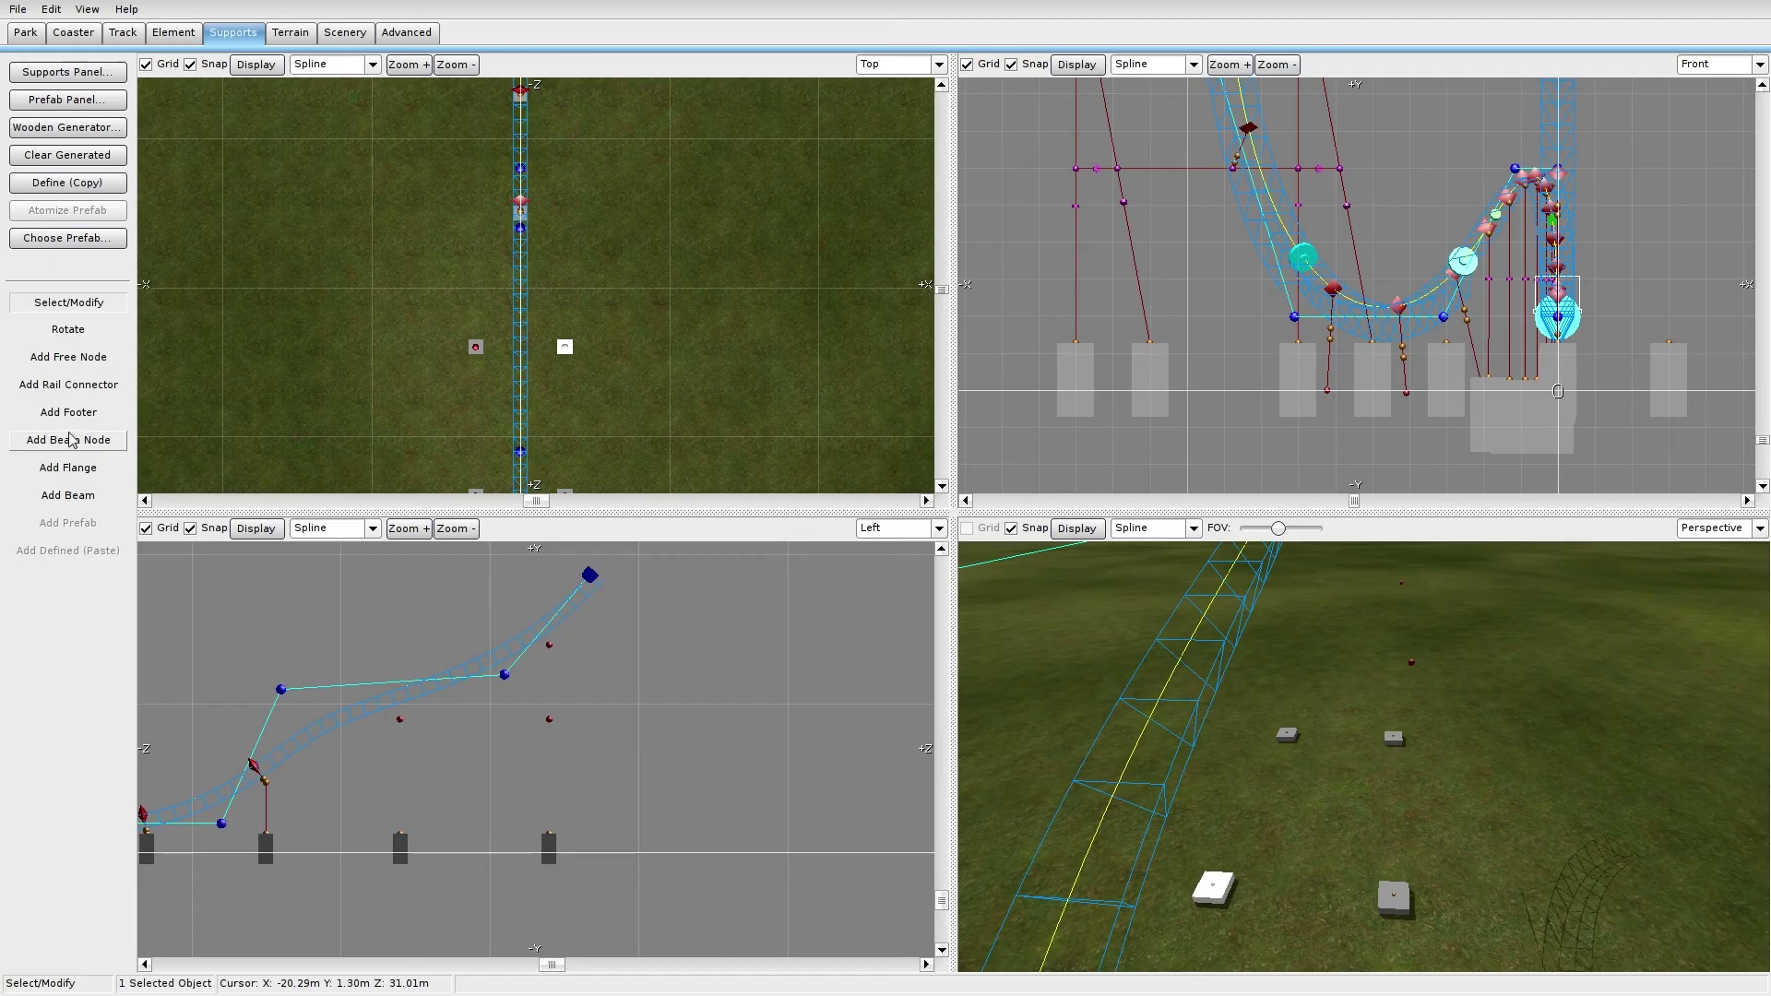
pyautogui.click(69, 357)
pyautogui.click(399, 747)
pyautogui.click(564, 674)
# Step: Connect each new free node to its counterpart across the track with a beam
pyautogui.click(61, 498)
pyautogui.moveTo(399, 720); pyautogui.dragTo(400, 749)
pyautogui.moveTo(559, 731); pyautogui.dragTo(564, 675)
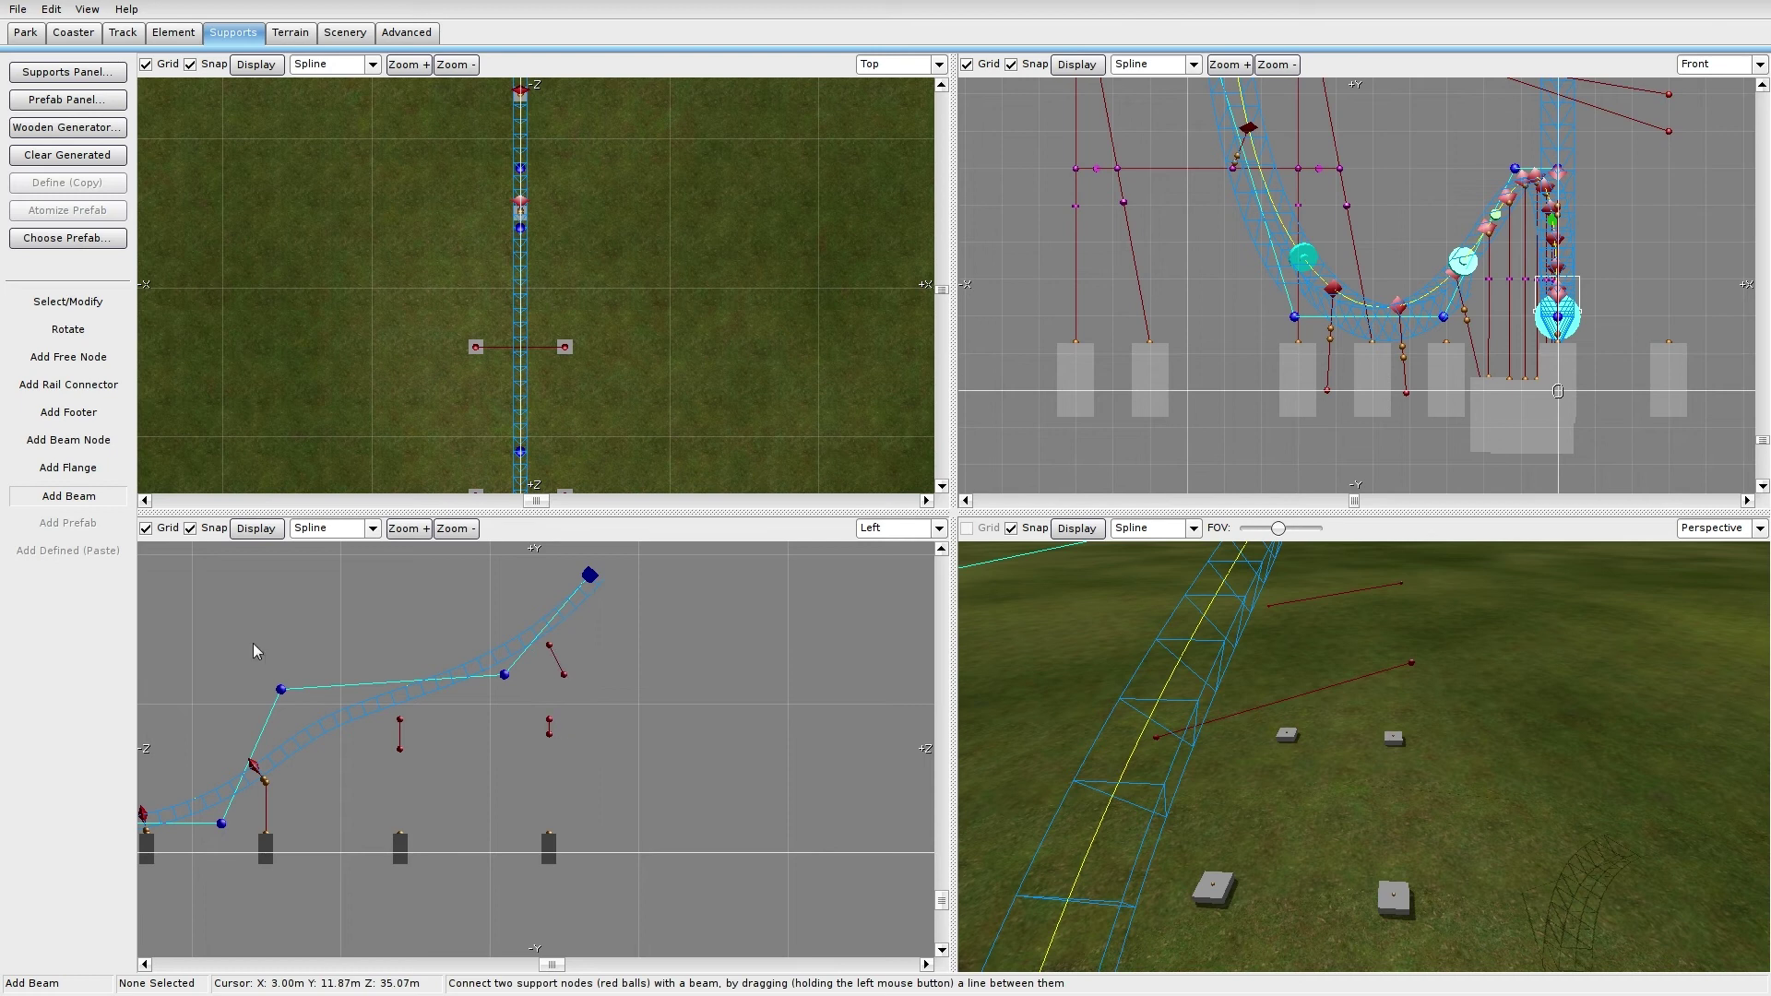
# Step: Align the three offset nodes with their counterparts so each cross beam runs level and square to the track
pyautogui.click(69, 302)
pyautogui.click(400, 745)
pyautogui.press('Delete')
pyautogui.click(551, 730)
pyautogui.press('Delete')
pyautogui.click(565, 676)
pyautogui.press('Delete')
# Step: Join the lower nodes lengthwise with a level beam along each side of the frame
pyautogui.moveTo(1192, 634)
pyautogui.mouseDown(button='right')
pyautogui.moveTo(1208, 544)
pyautogui.moveTo(1199, 627)
pyautogui.mouseUp(button='right')
pyautogui.moveTo(1360, 657)
pyautogui.mouseDown(button='right')
pyautogui.moveTo(1291, 637)
pyautogui.moveTo(1360, 657)
pyautogui.mouseUp(button='right')
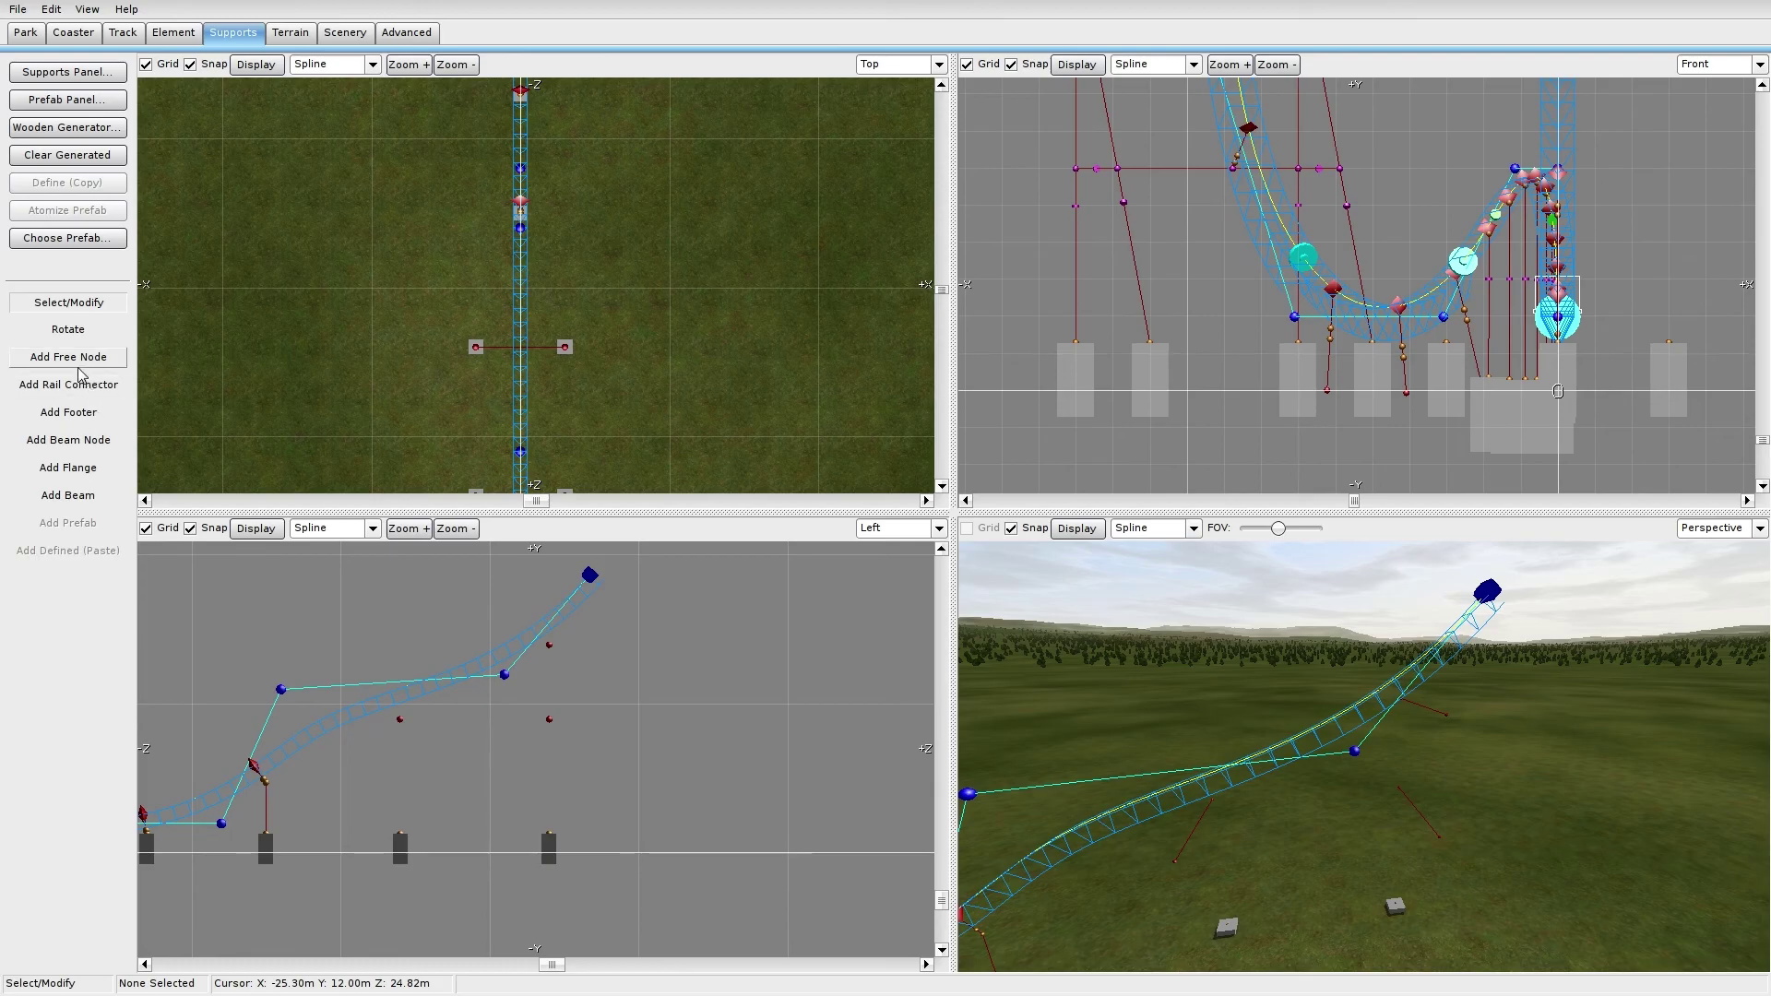
pyautogui.click(79, 500)
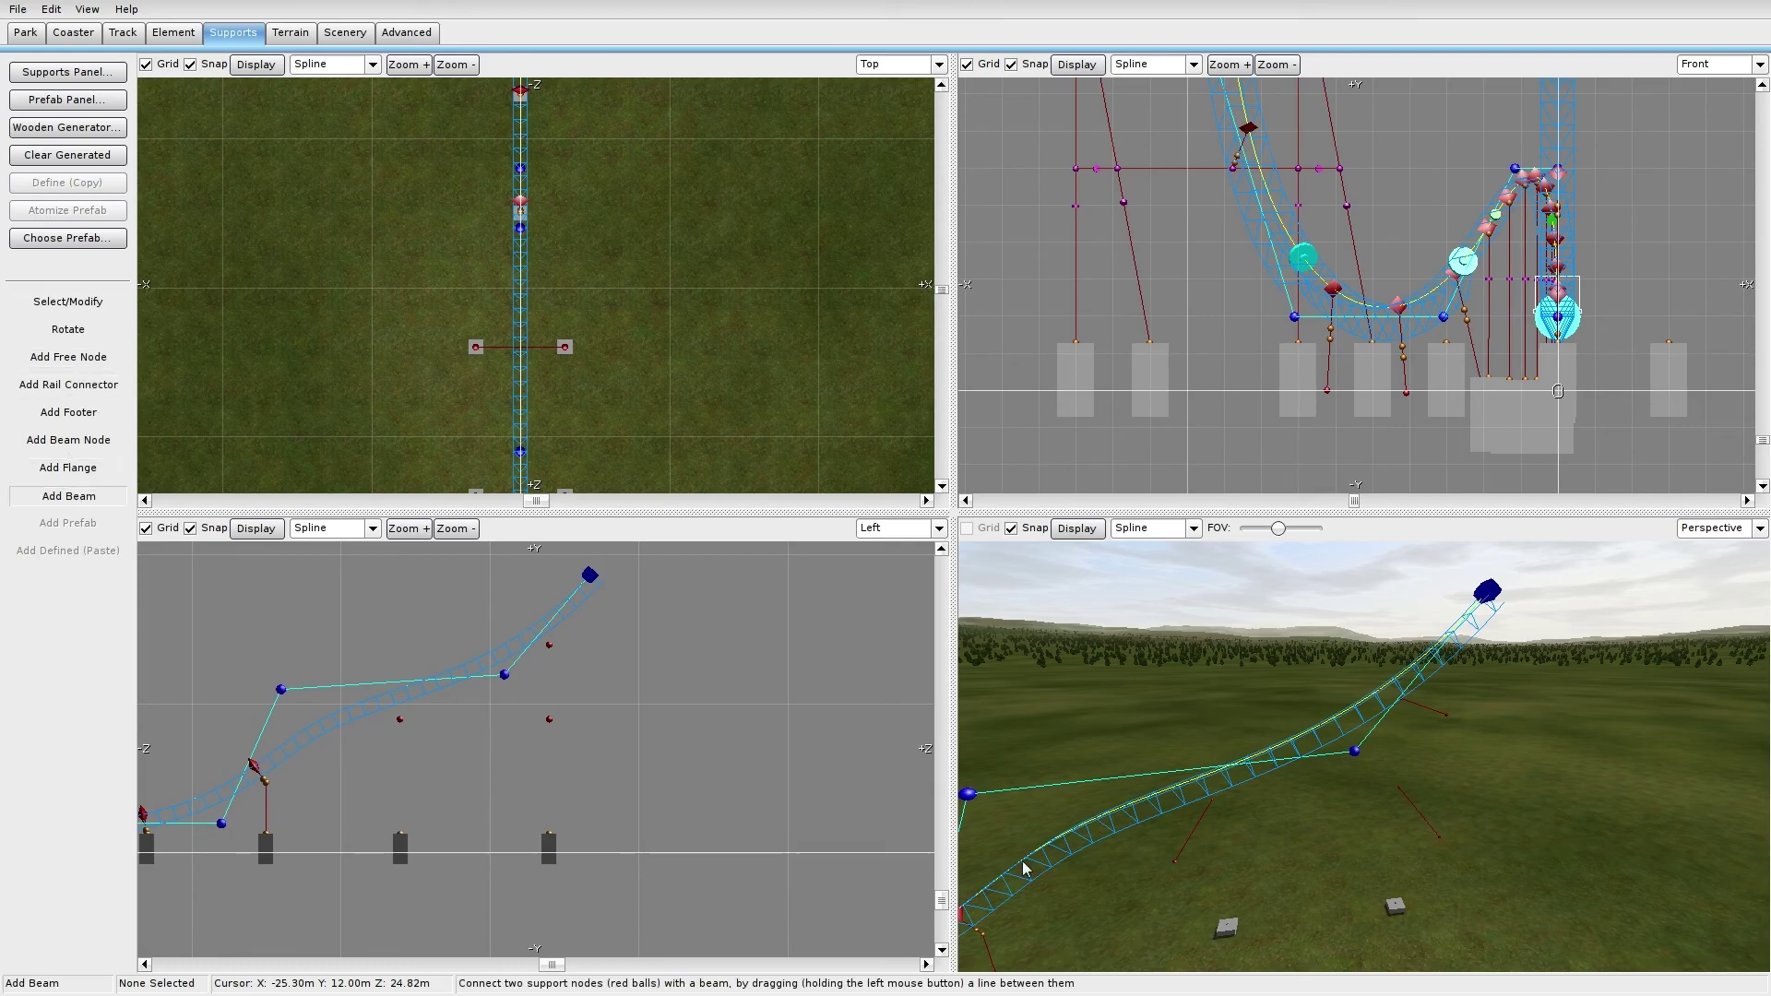
pyautogui.moveTo(1024, 868); pyautogui.dragTo(1081, 777, button='right')
pyautogui.moveTo(1230, 767); pyautogui.dragTo(1473, 758)
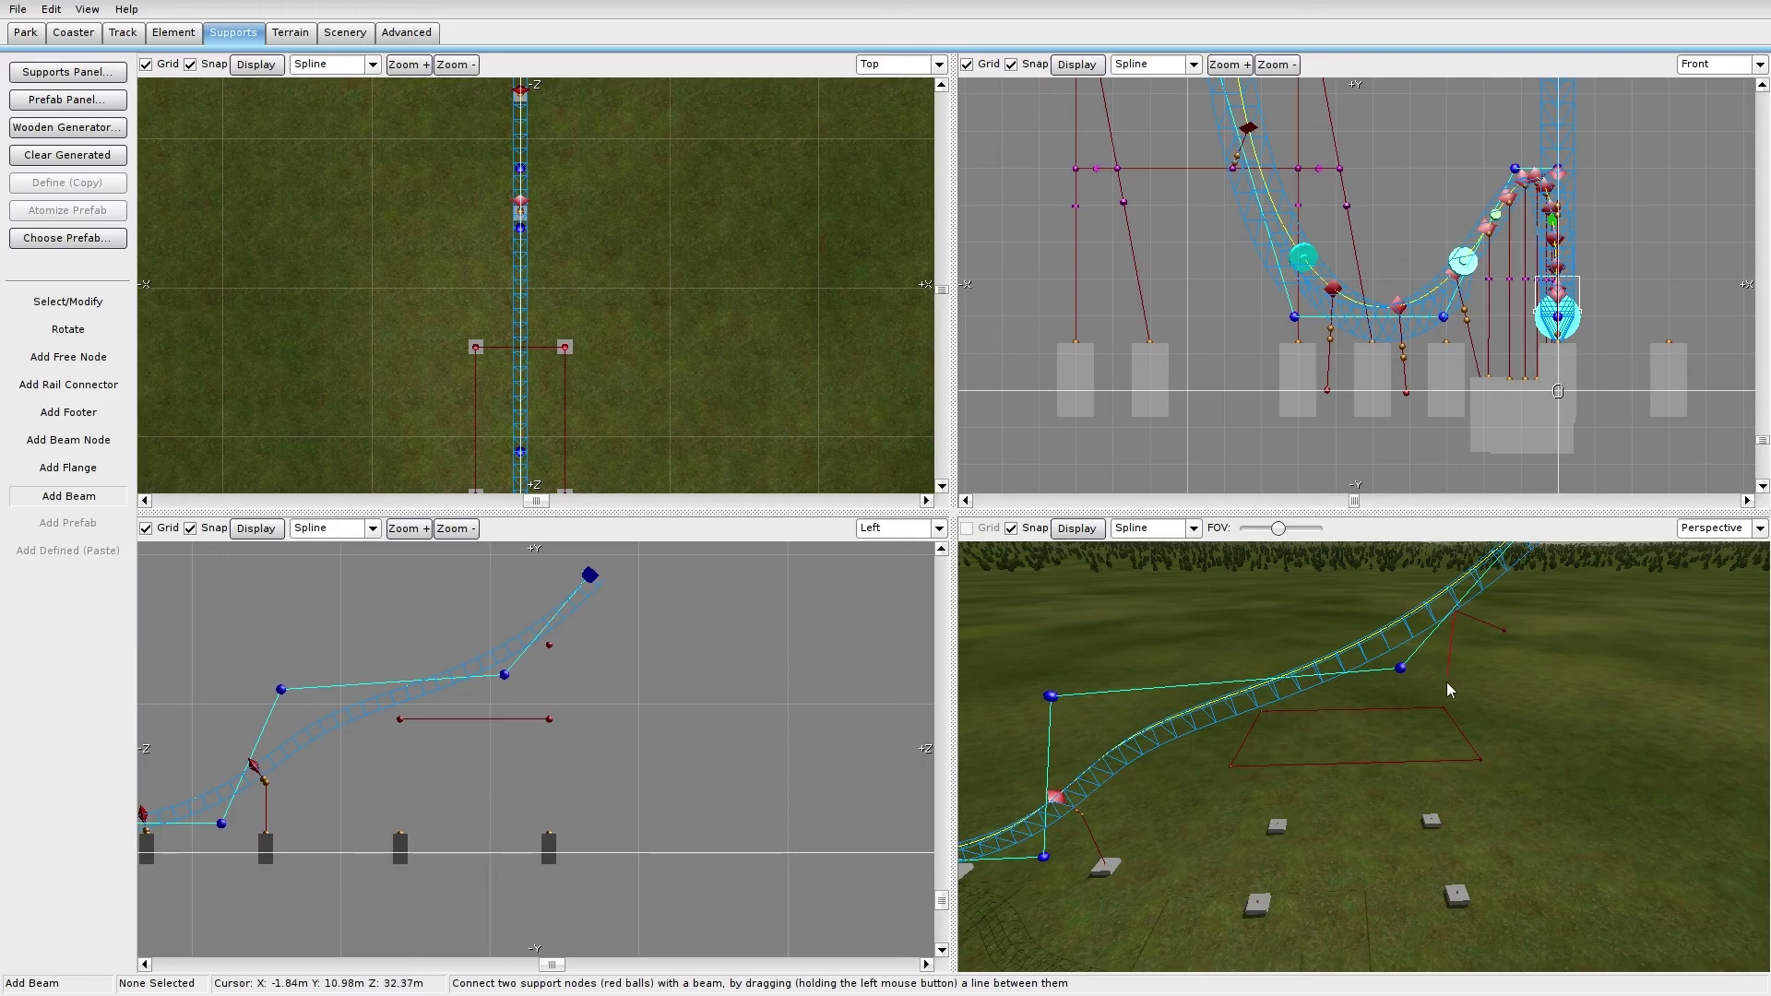
# Step: Add the vertical beams from the upper nodes to the lower nodes and from the lower nodes down to the four footers
pyautogui.moveTo(1479, 762); pyautogui.dragTo(1503, 637)
pyautogui.moveTo(1463, 893); pyautogui.dragTo(1461, 893)
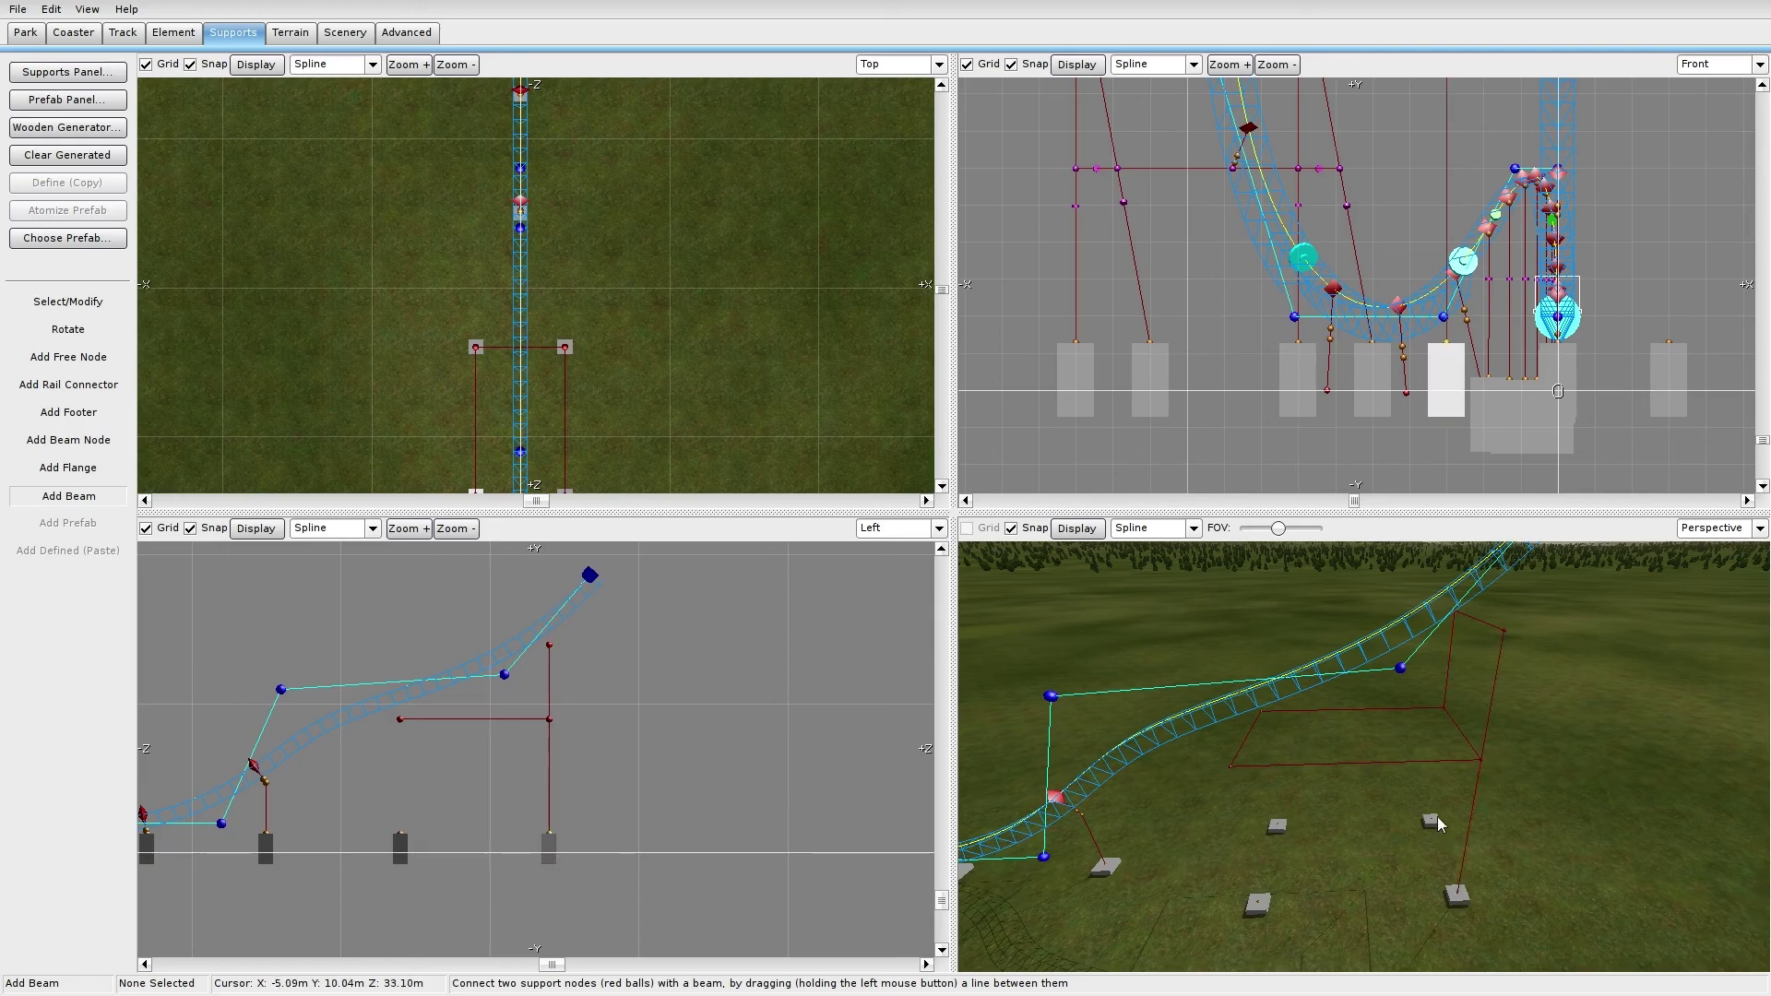
pyautogui.moveTo(1433, 792); pyautogui.dragTo(1421, 818)
pyautogui.moveTo(1274, 826); pyautogui.dragTo(1260, 901)
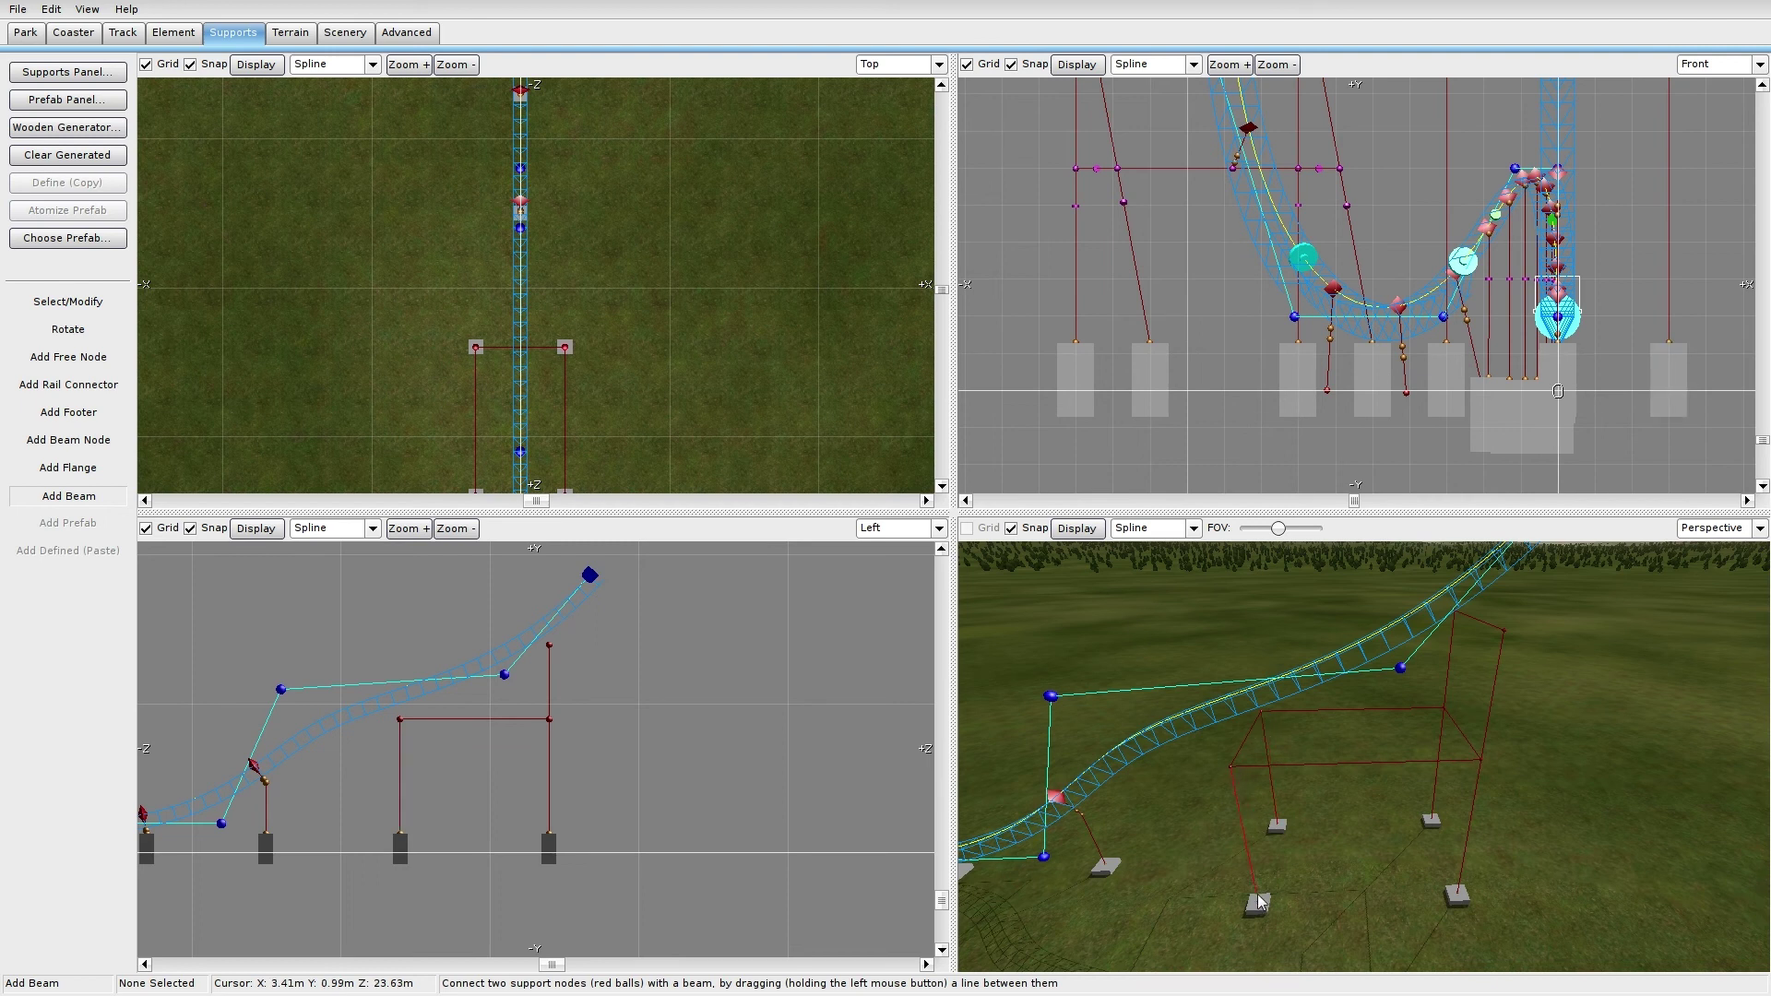
# Step: Brace the frame with diagonal beams from the lower nodes to opposite footers along both sides and across both ends
pyautogui.moveTo(1235, 766); pyautogui.dragTo(1458, 893)
pyautogui.moveTo(1445, 720); pyautogui.dragTo(1454, 891)
pyautogui.moveTo(1454, 891); pyautogui.dragTo(1531, 964, button='right')
pyautogui.hotkey('ctrl', 'z')
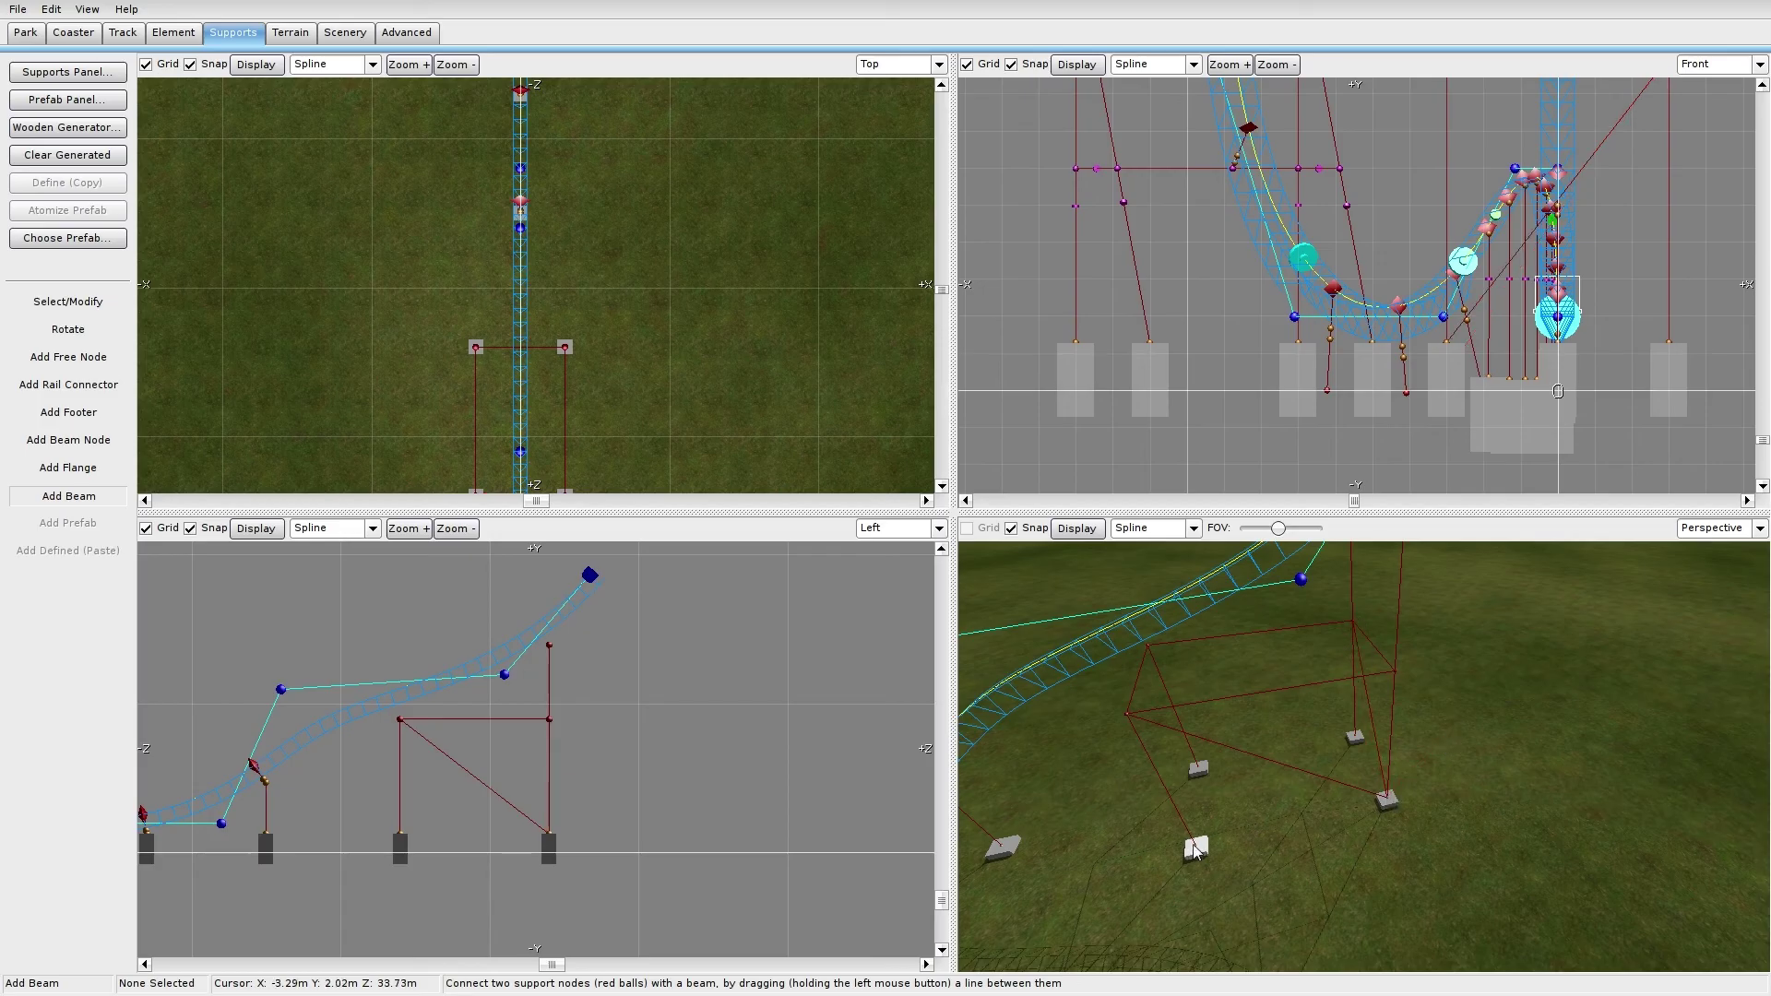
pyautogui.moveTo(1164, 643); pyautogui.dragTo(1162, 609, button='right')
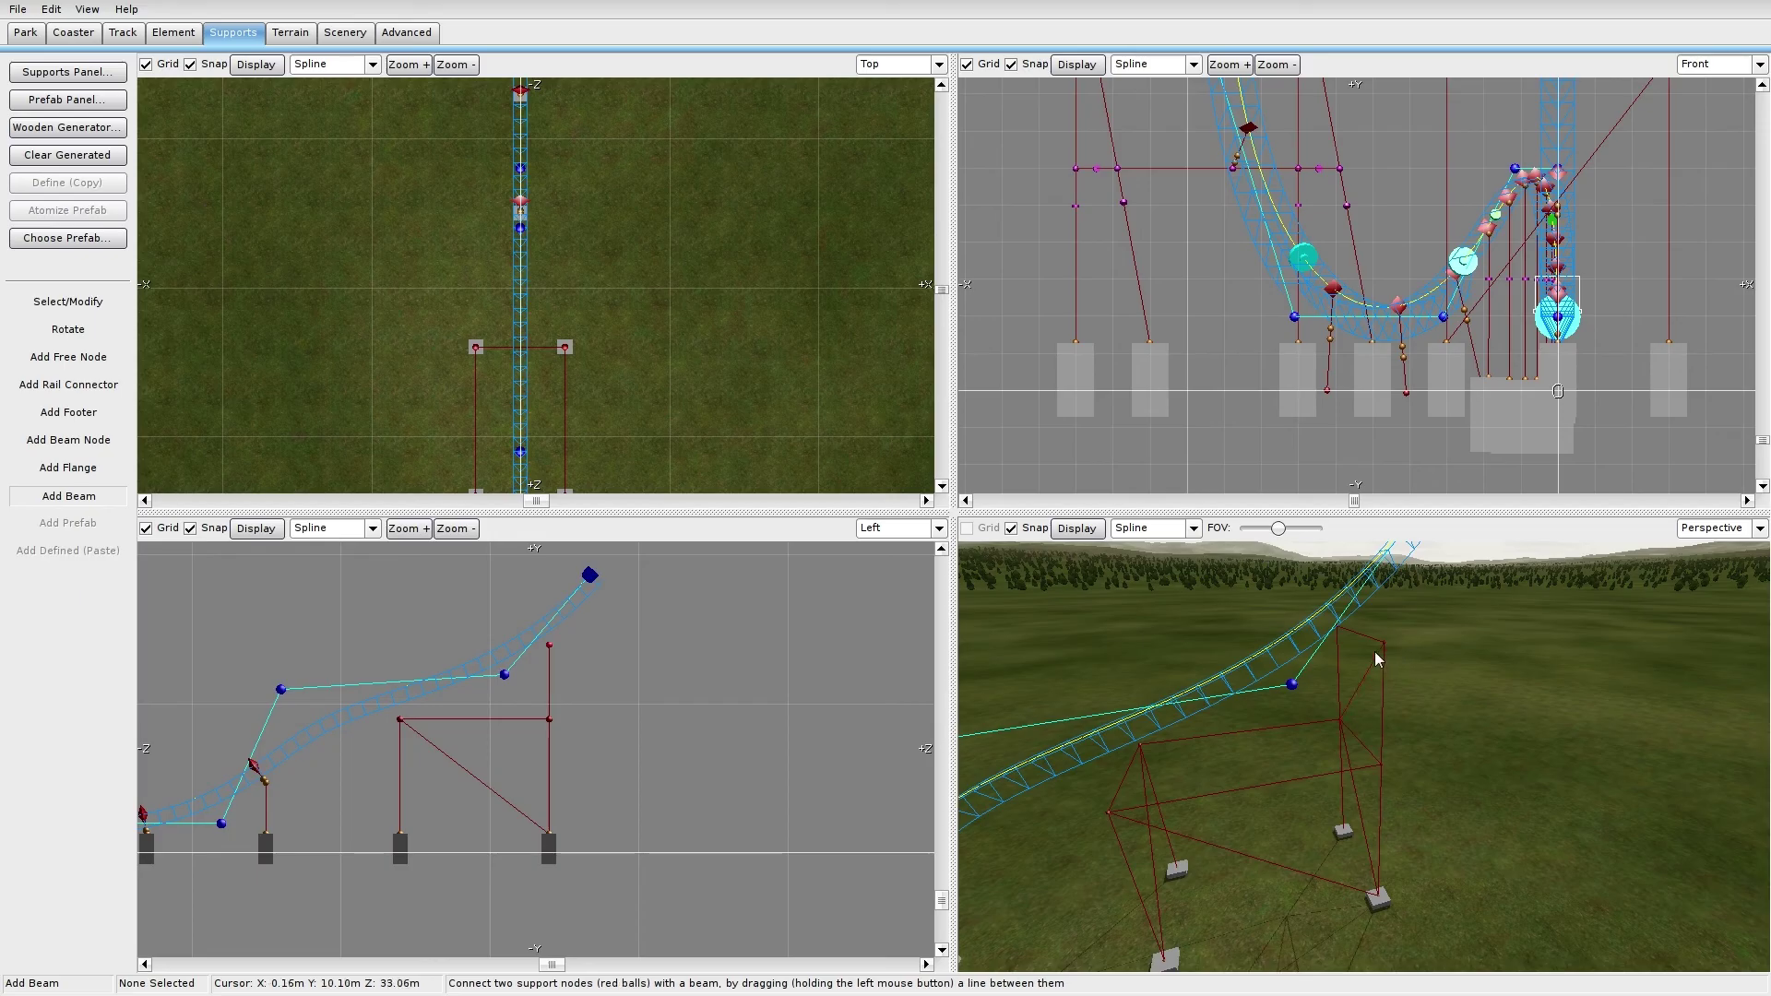
pyautogui.moveTo(1181, 867); pyautogui.dragTo(1182, 869)
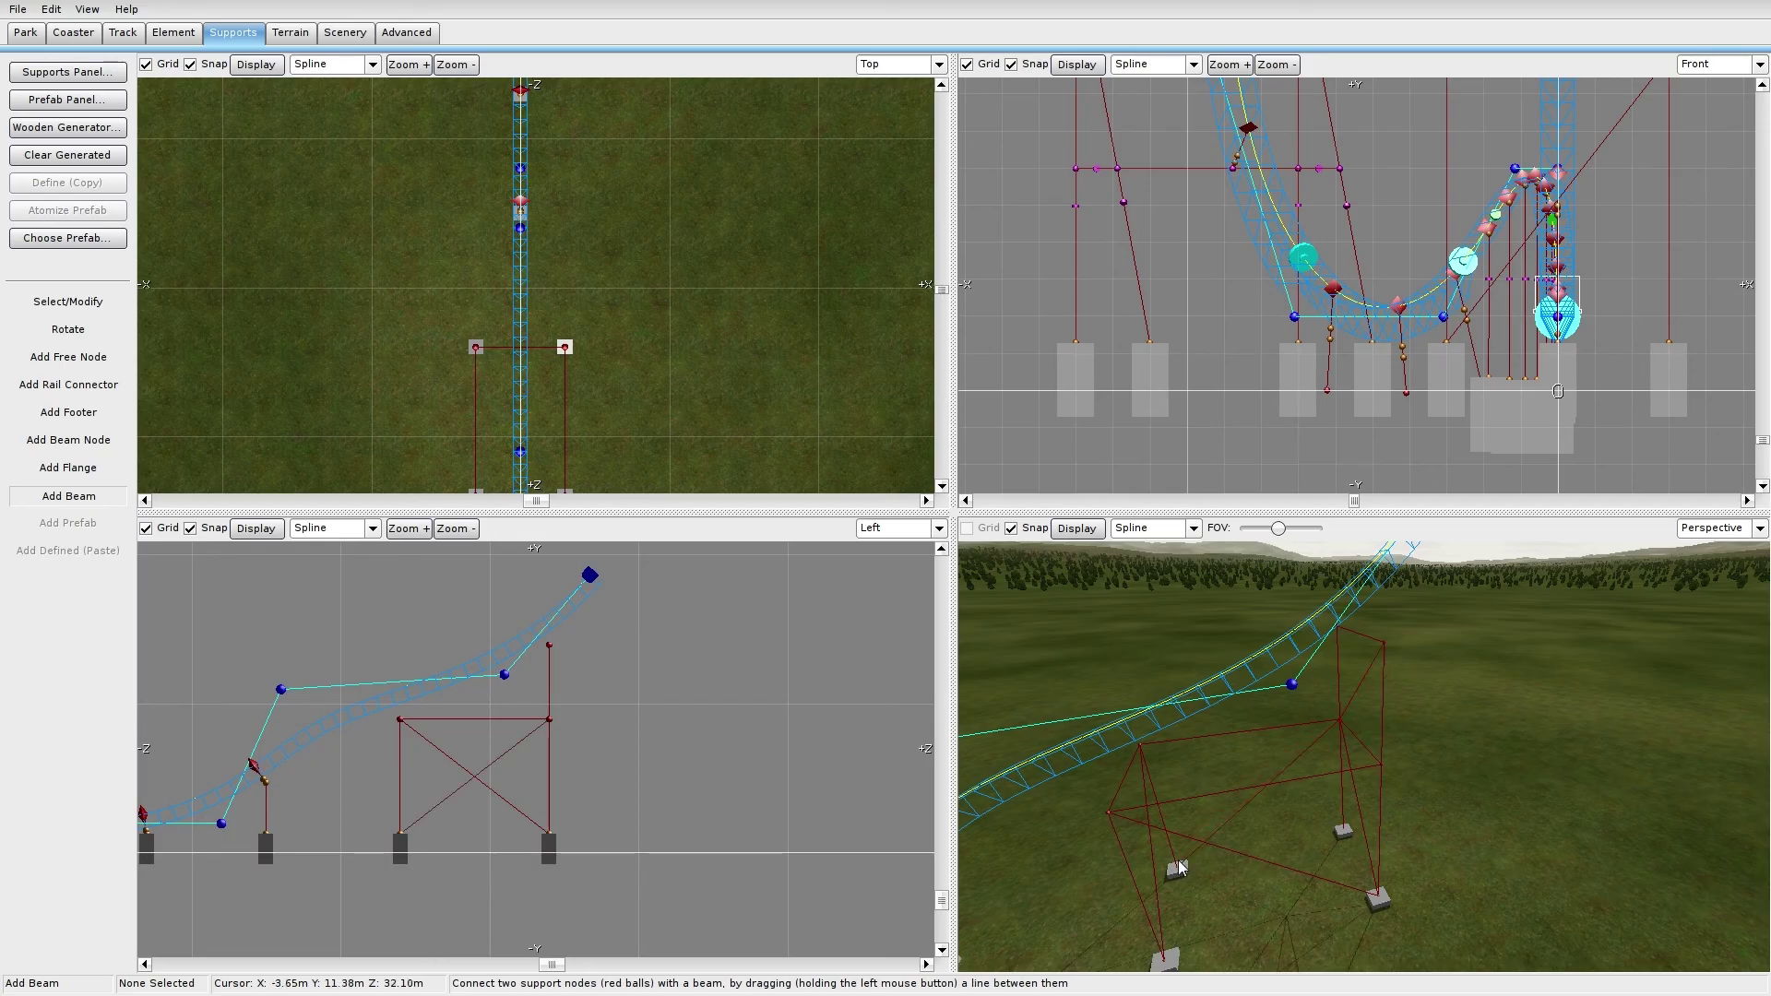
# Step: Replace the diagonal beam across the frame end nearer the train with one running the opposite way
pyautogui.click(68, 301)
pyautogui.moveTo(1291, 756); pyautogui.dragTo(964, 743, button='right')
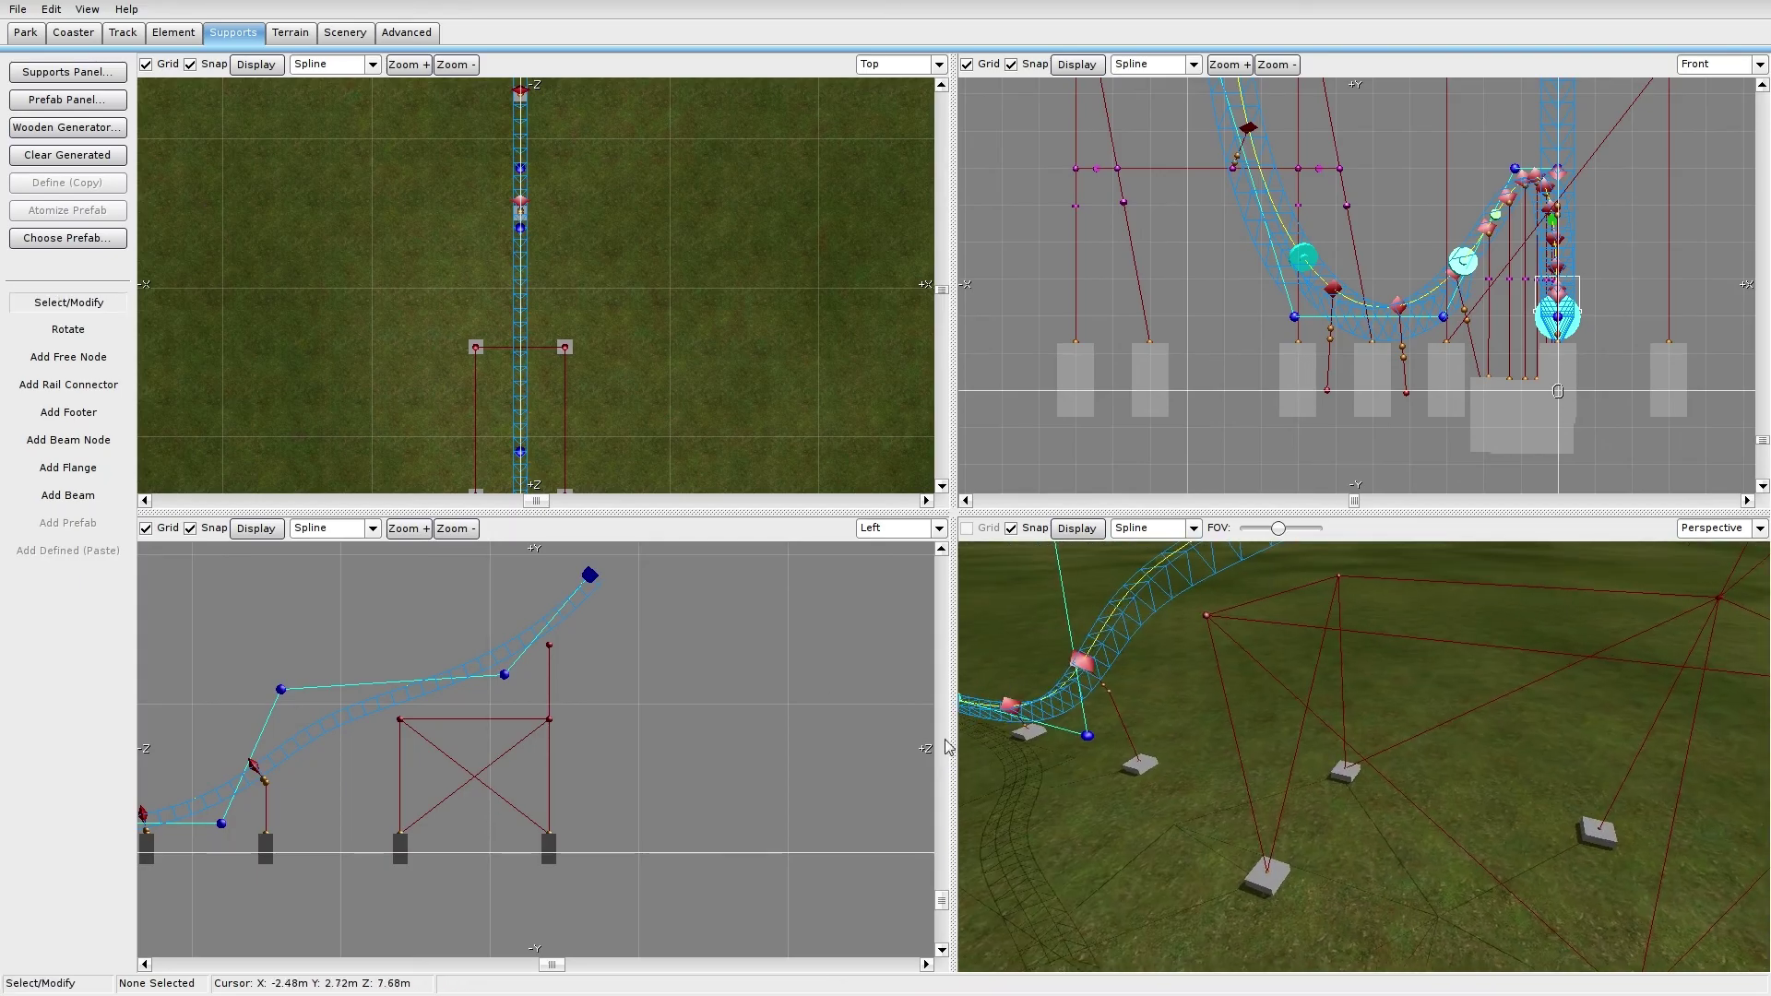
pyautogui.click(1296, 782)
pyautogui.press('Delete')
pyautogui.click(79, 499)
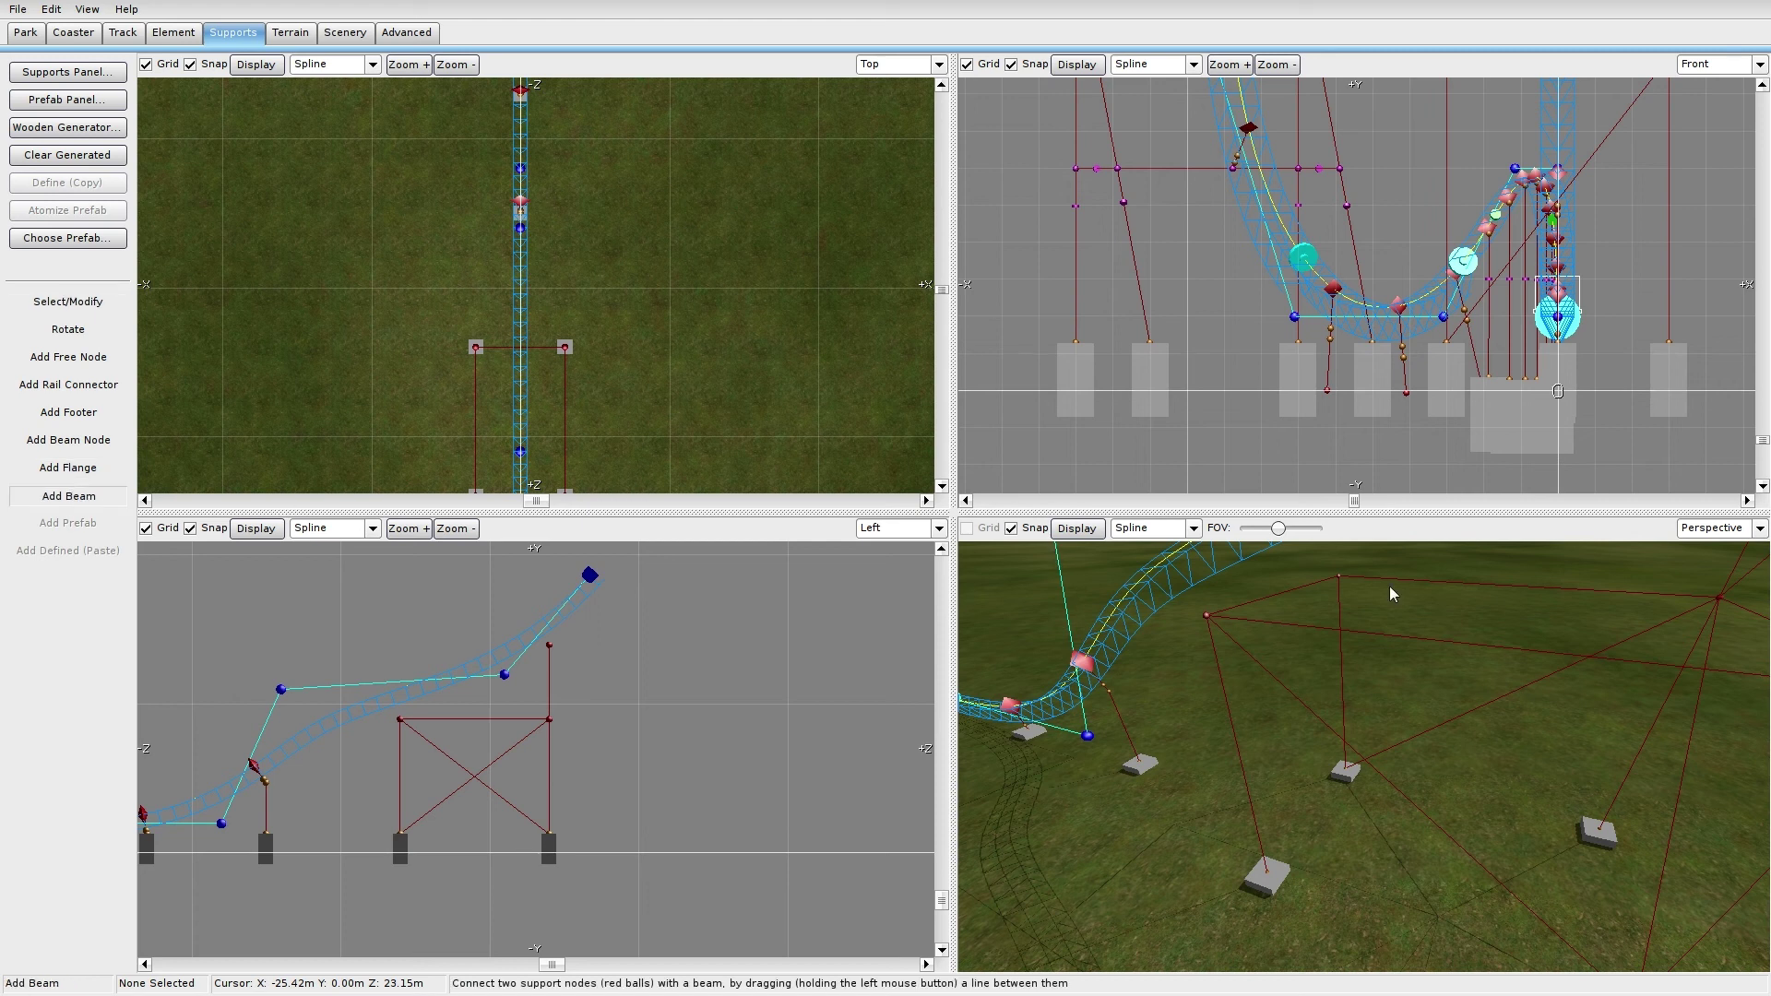
pyautogui.moveTo(1206, 616); pyautogui.dragTo(1346, 768)
# Step: Give the Launch transport section left and right railings with catwalks, and turn on the railing lights on both sides
pyautogui.moveTo(1345, 769); pyautogui.dragTo(1231, 692, button='right')
pyautogui.click(97, 293)
pyautogui.doubleClick(1518, 848)
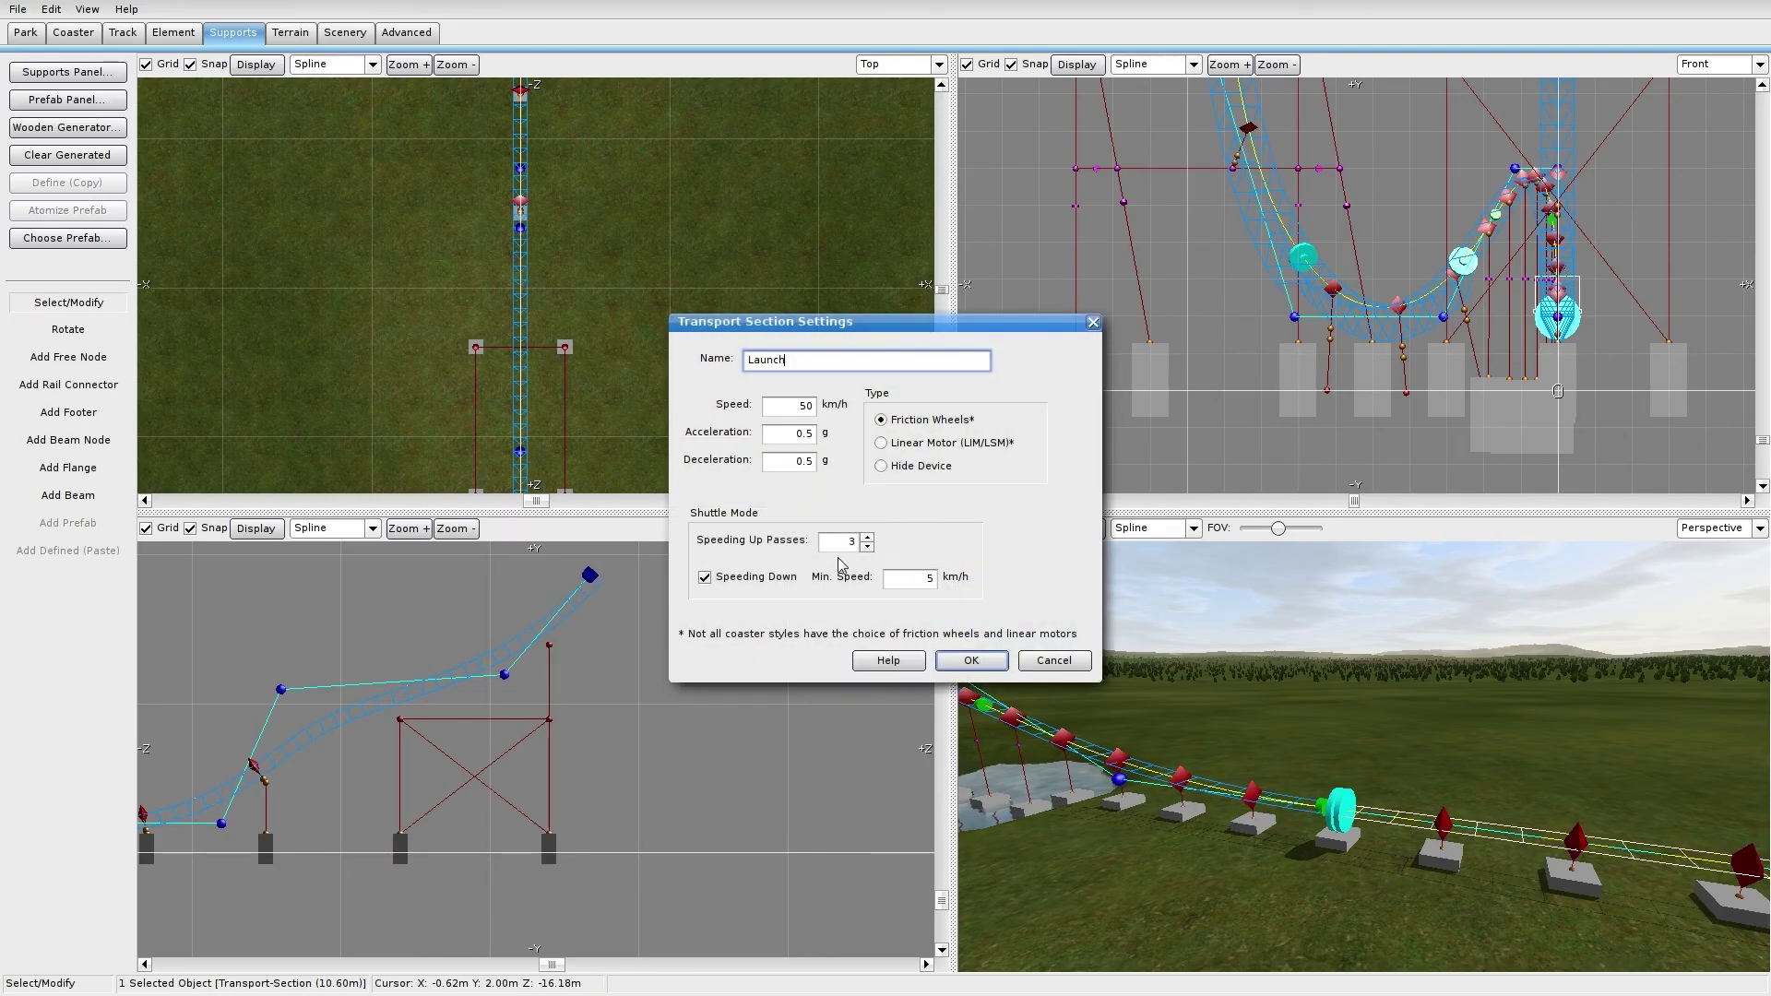
pyautogui.click(1026, 665)
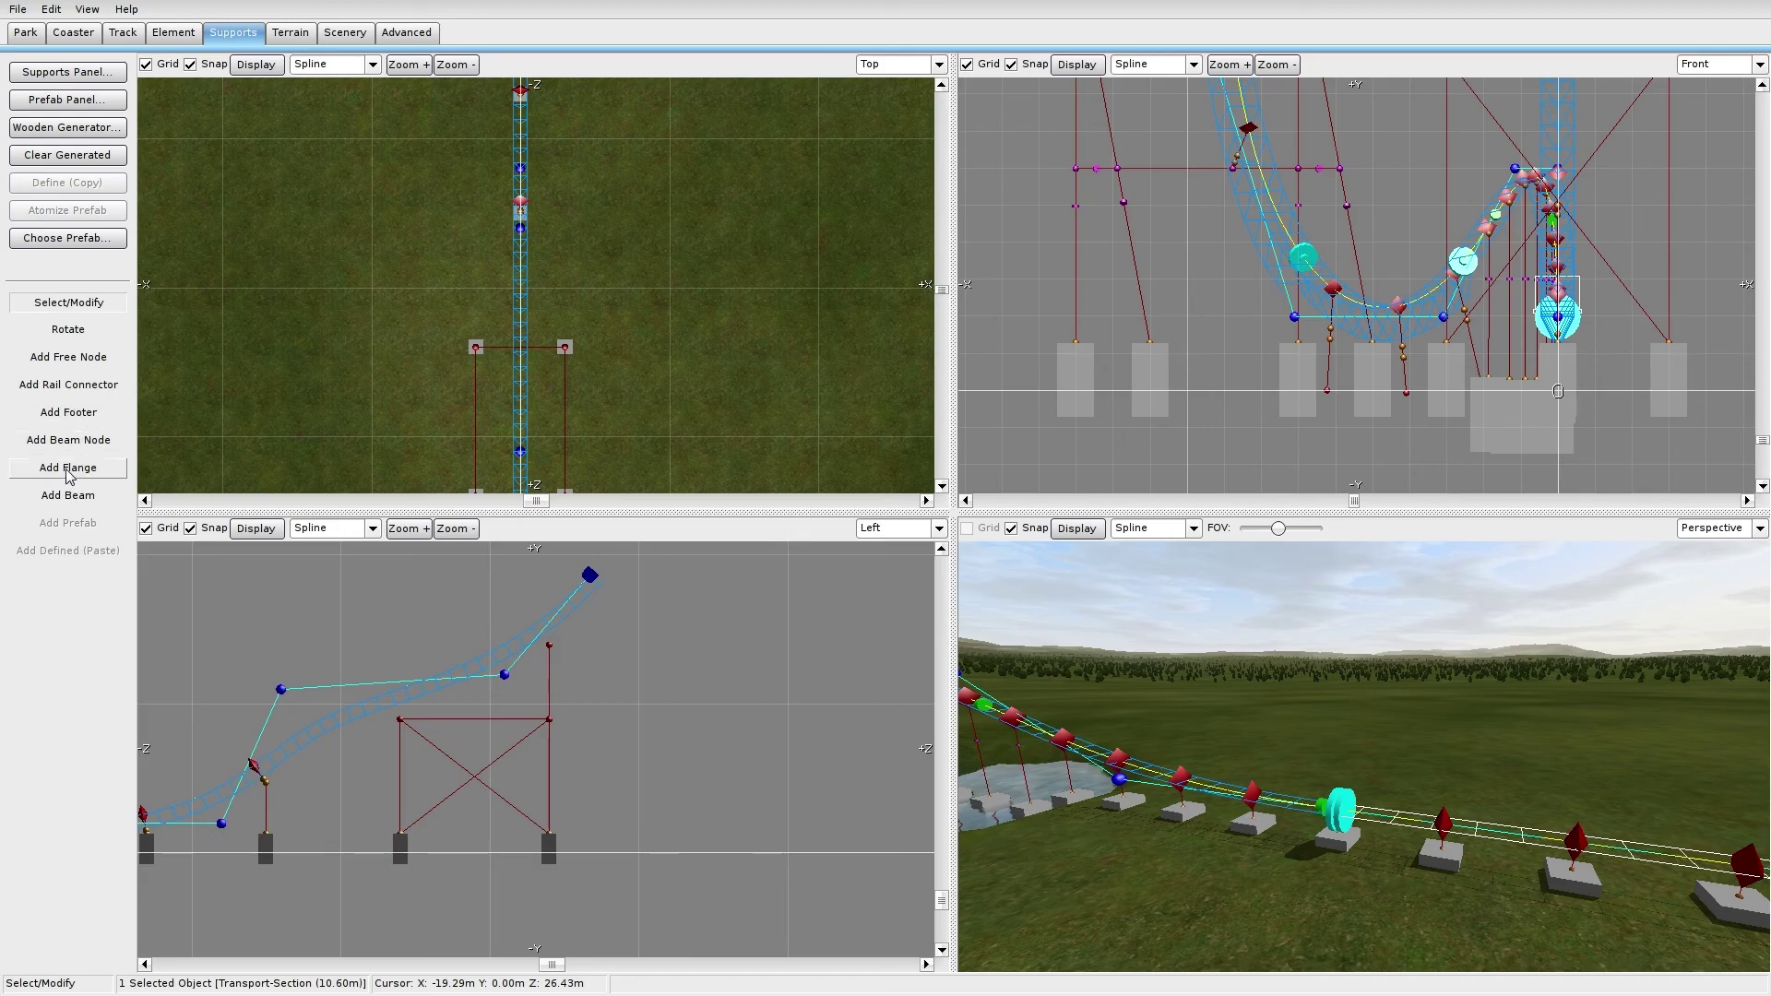
pyautogui.click(119, 34)
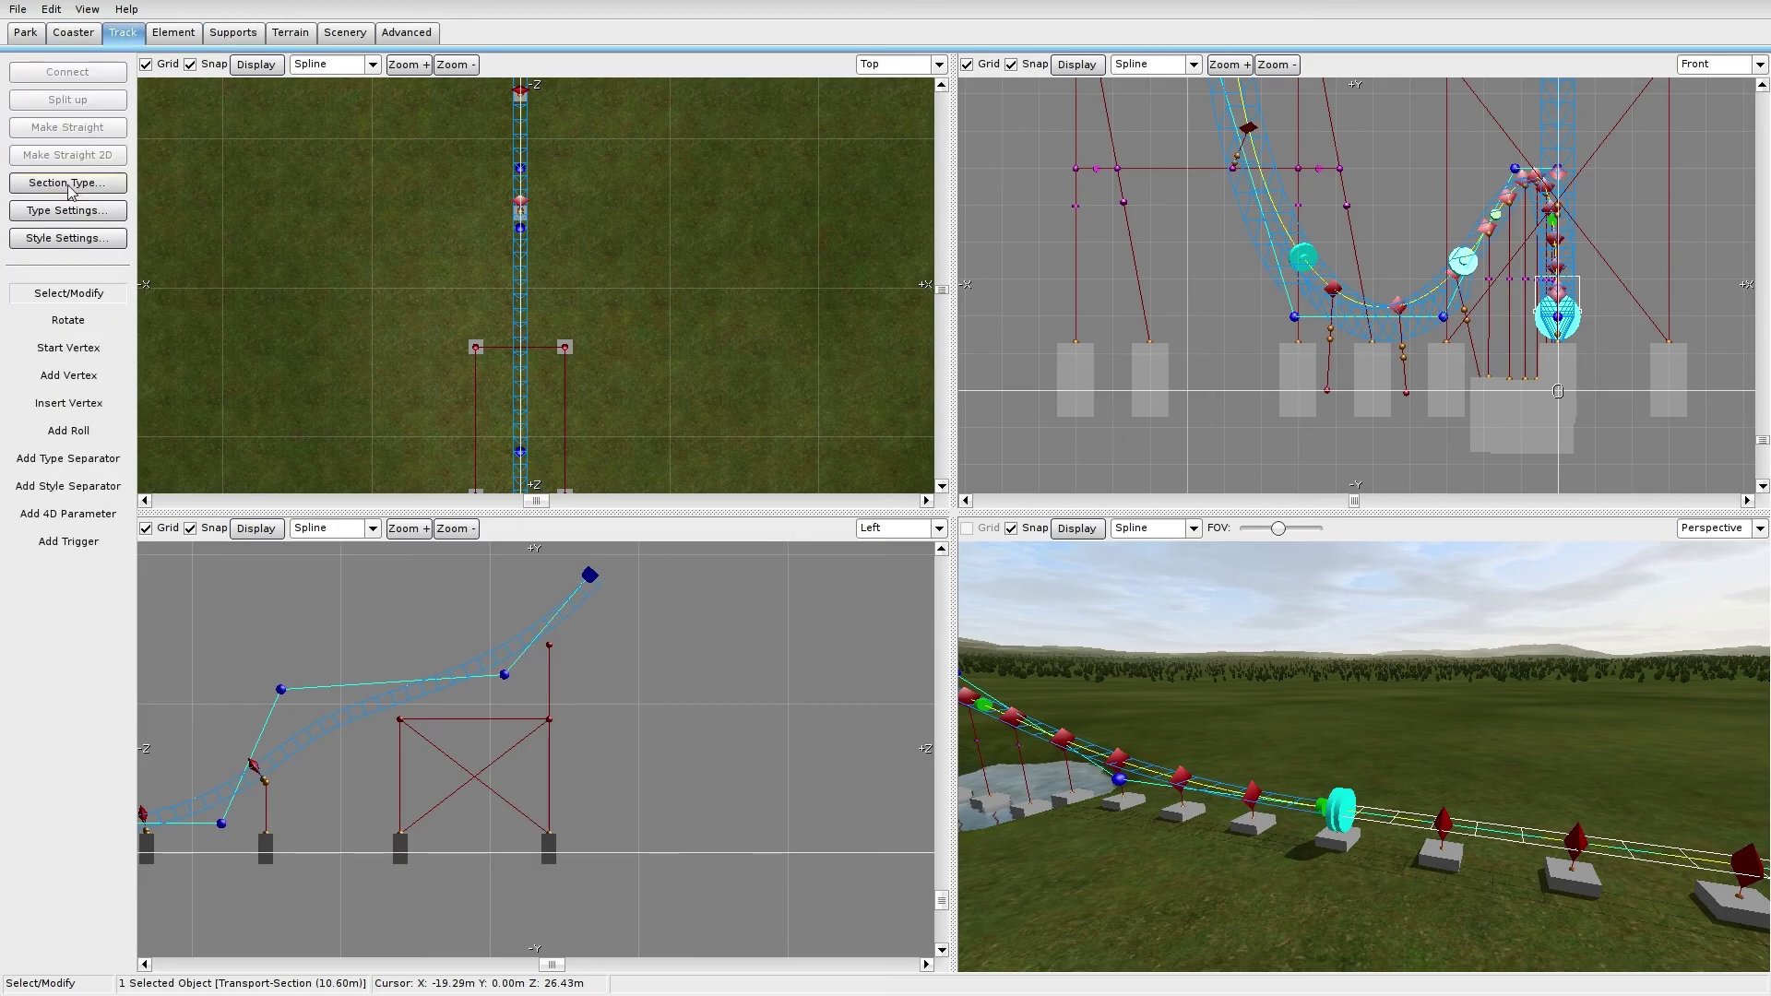
pyautogui.click(68, 238)
pyautogui.click(769, 319)
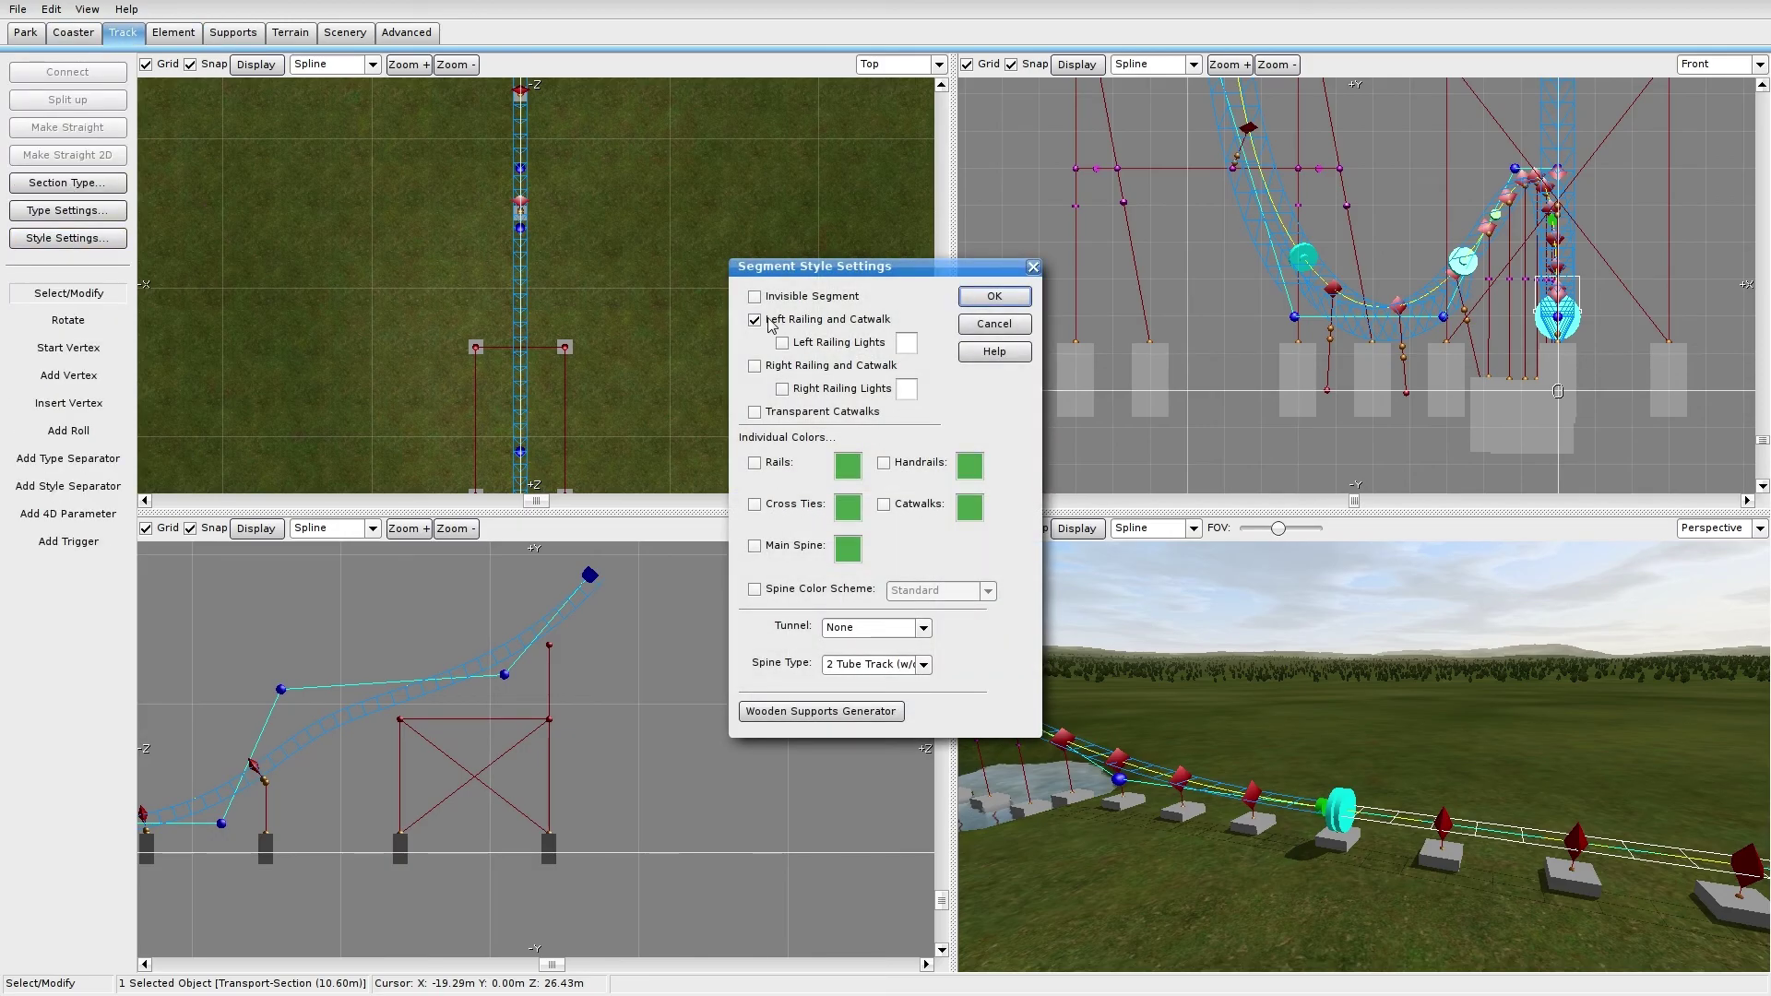
pyautogui.click(758, 366)
pyautogui.click(786, 343)
pyautogui.click(790, 389)
pyautogui.click(991, 301)
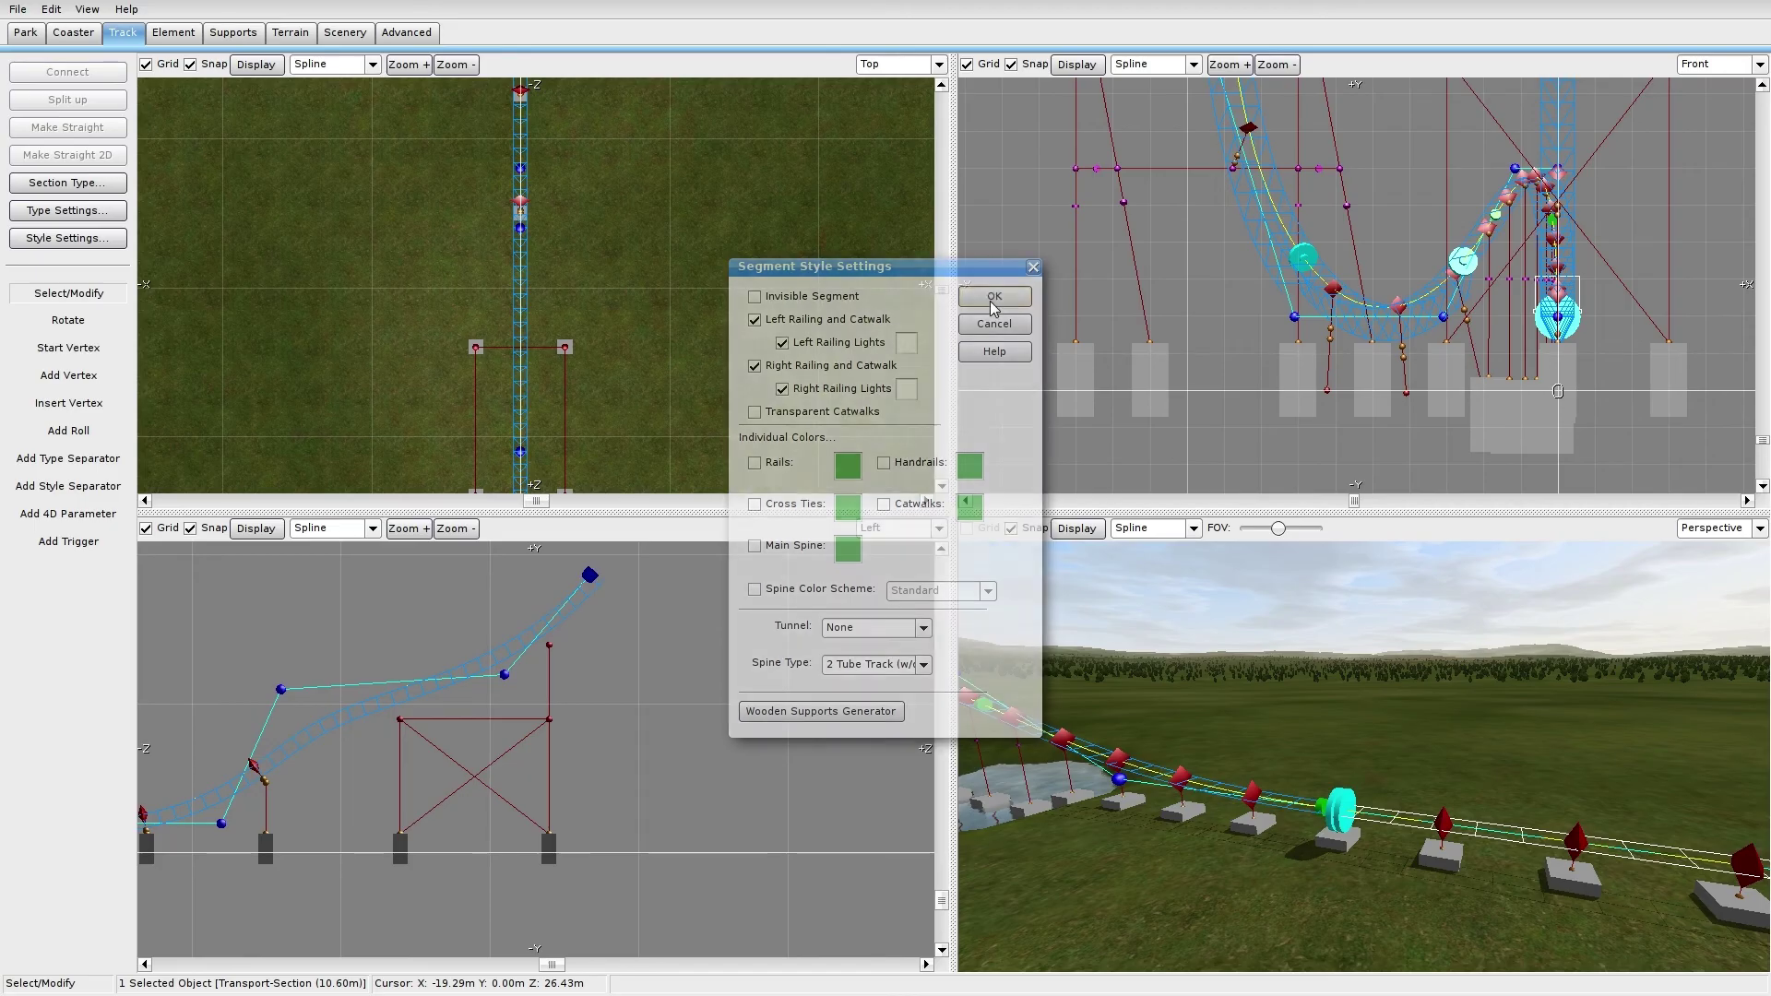
# Step: Add a sloping beam along each side of the frame, joining the upper nodes to the lower nodes at the end nearer the train
pyautogui.click(1337, 653)
pyautogui.moveTo(1282, 603)
pyautogui.mouseDown(button='right')
pyautogui.moveTo(1365, 553)
pyautogui.moveTo(1292, 562)
pyautogui.moveTo(1263, 517)
pyautogui.moveTo(1245, 646)
pyautogui.moveTo(1250, 613)
pyautogui.moveTo(1310, 584)
pyautogui.mouseUp(button='right')
pyautogui.press('w')
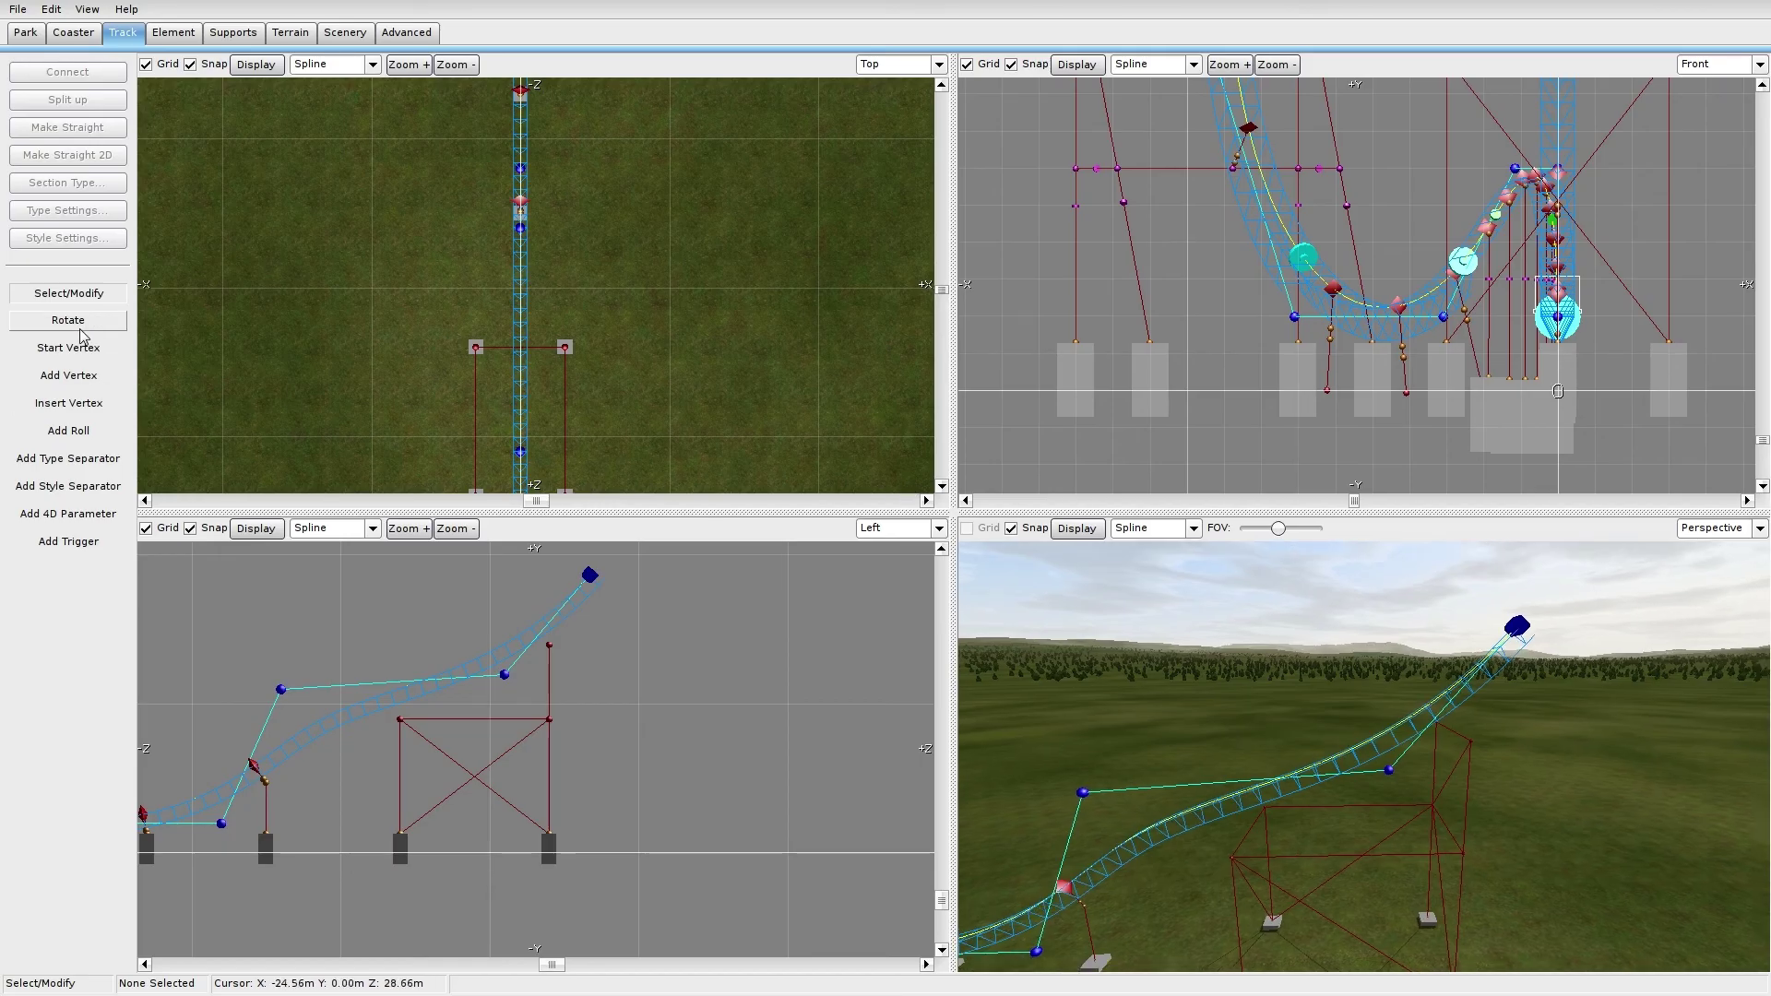
pyautogui.click(233, 35)
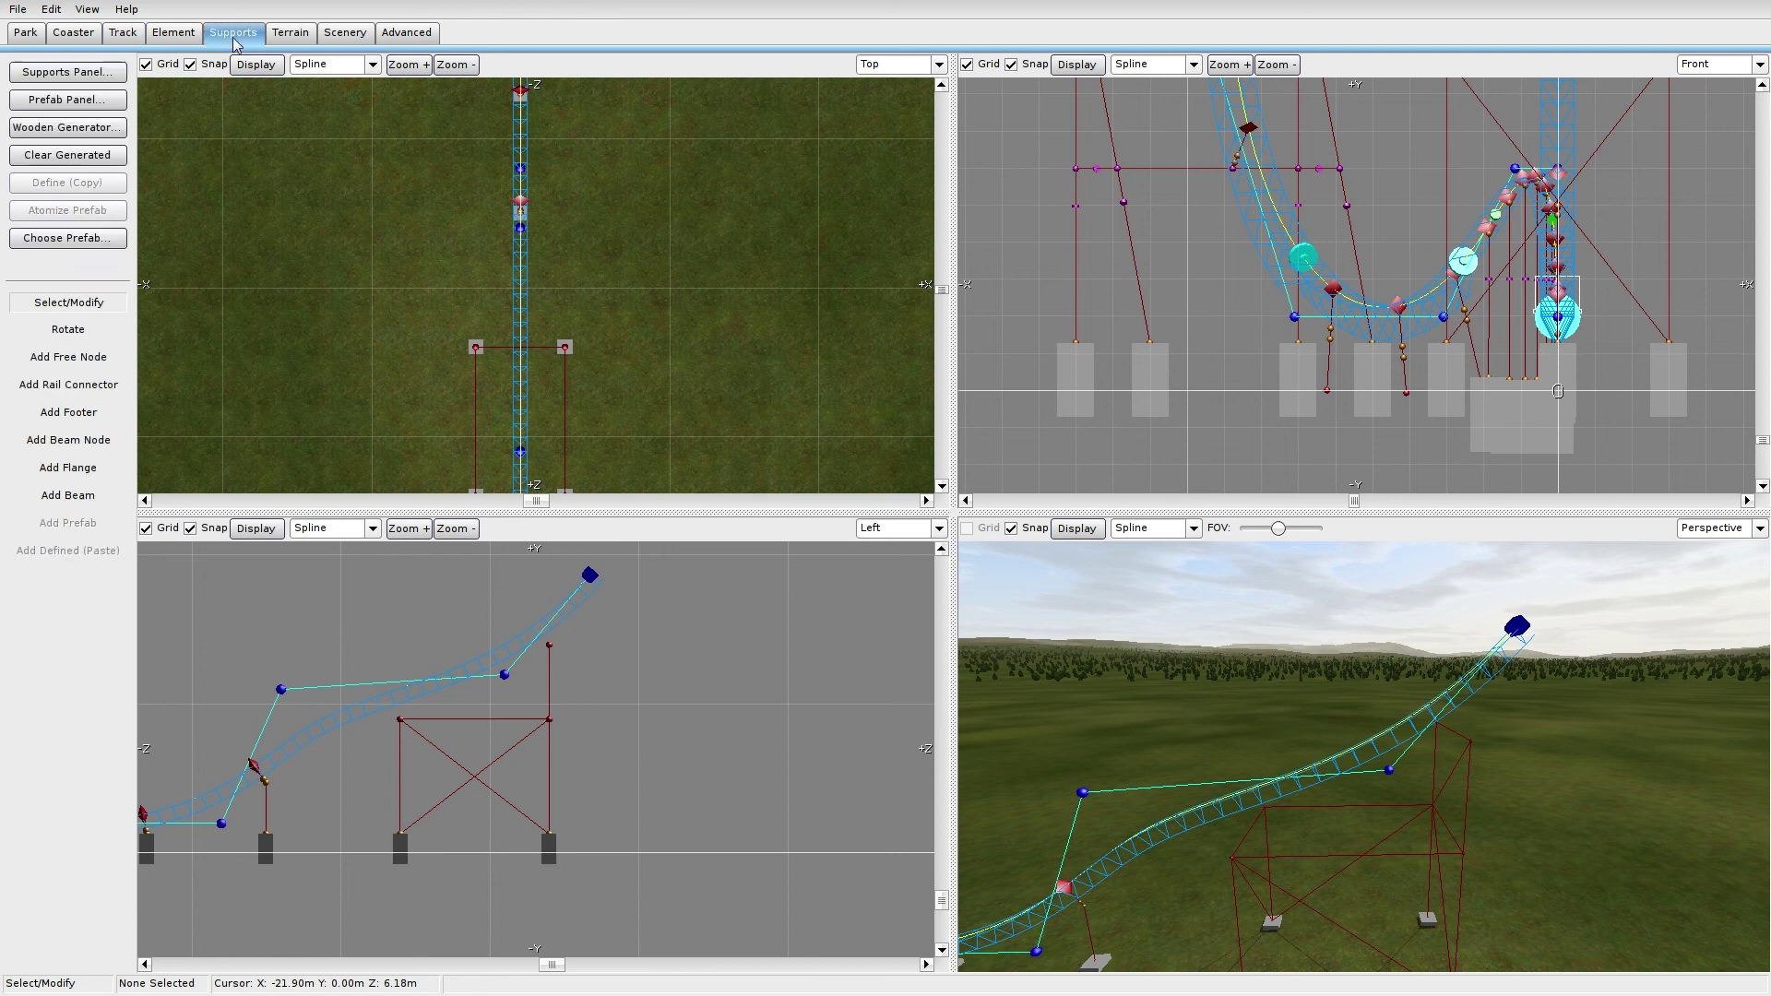
pyautogui.click(81, 497)
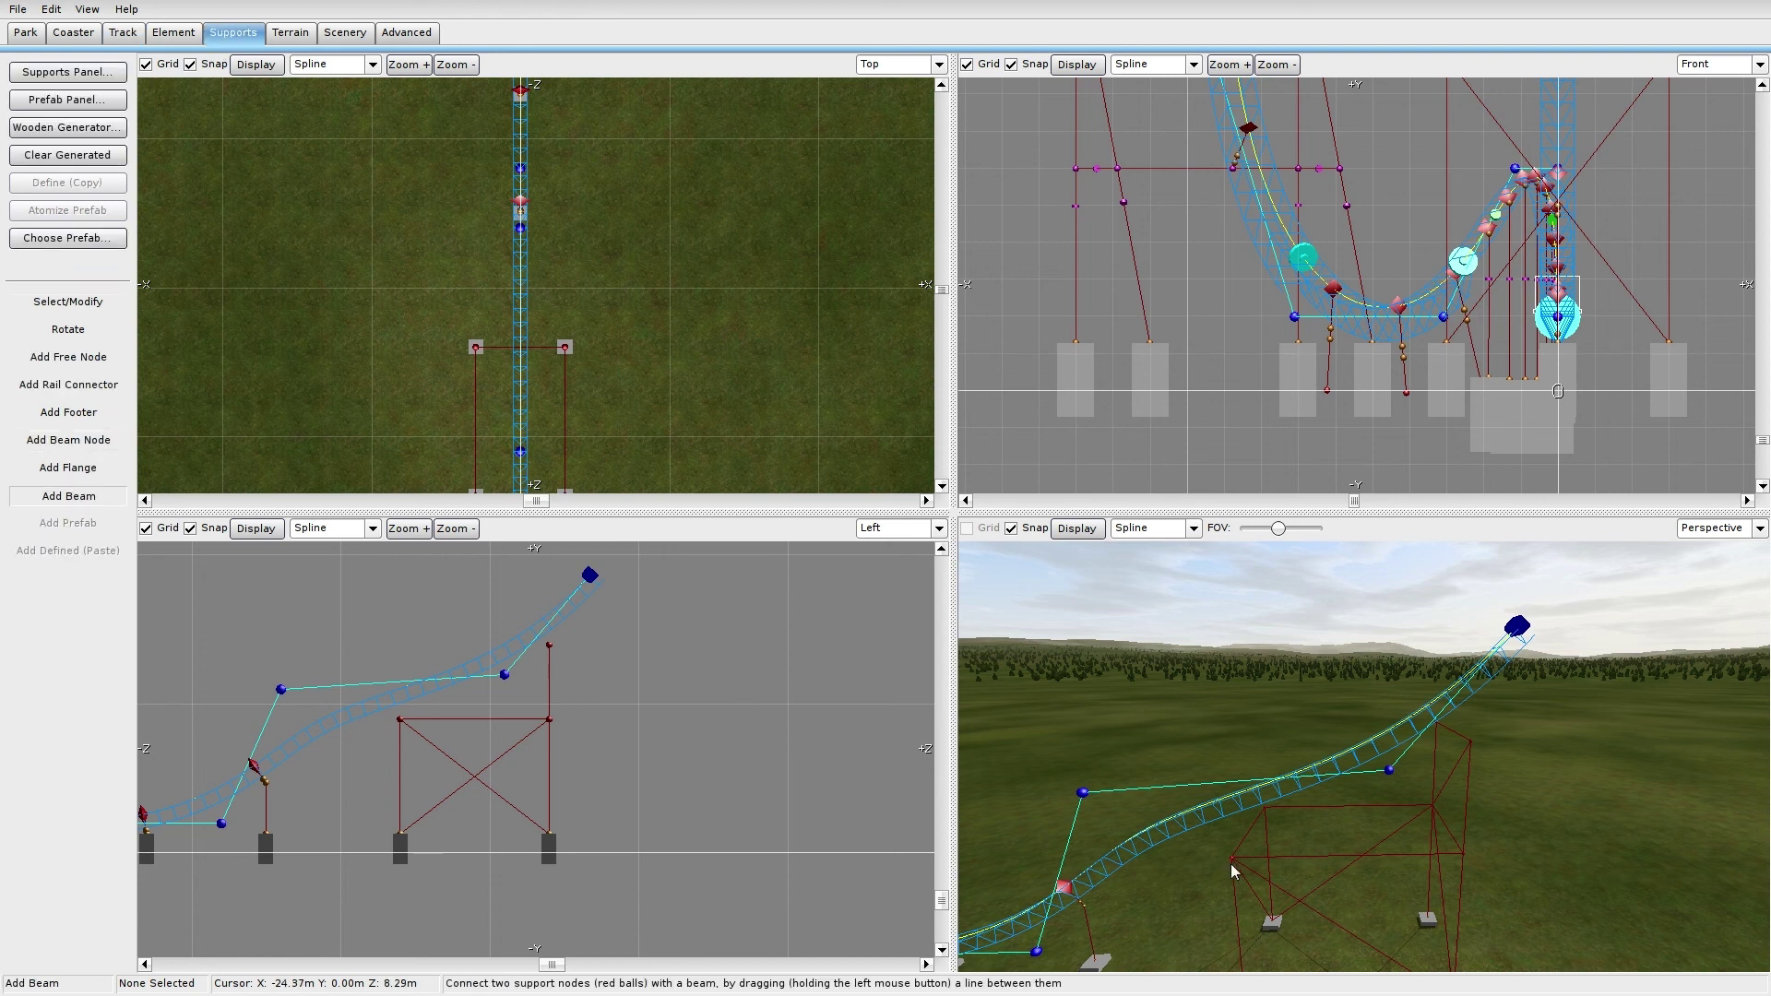
pyautogui.moveTo(1476, 750); pyautogui.dragTo(1461, 734)
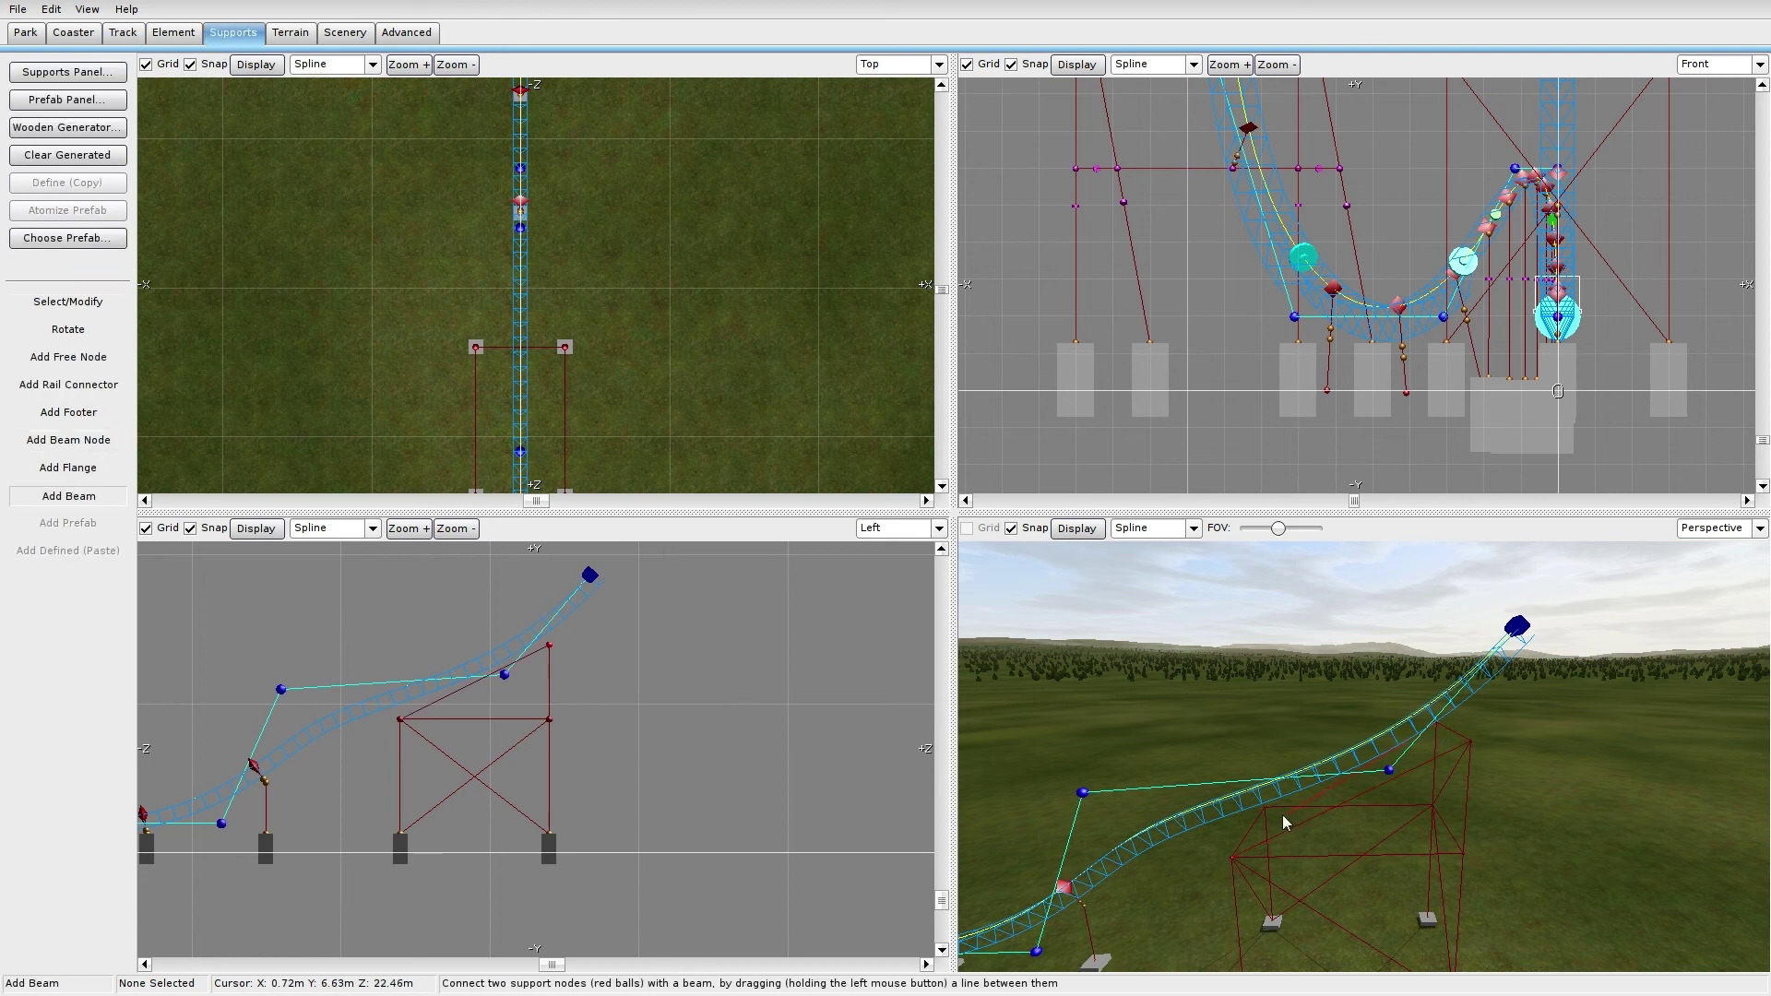
# Step: Add two rail connectors to the rising track, one above each end of the support frame
pyautogui.scroll(3, 1271, 805)
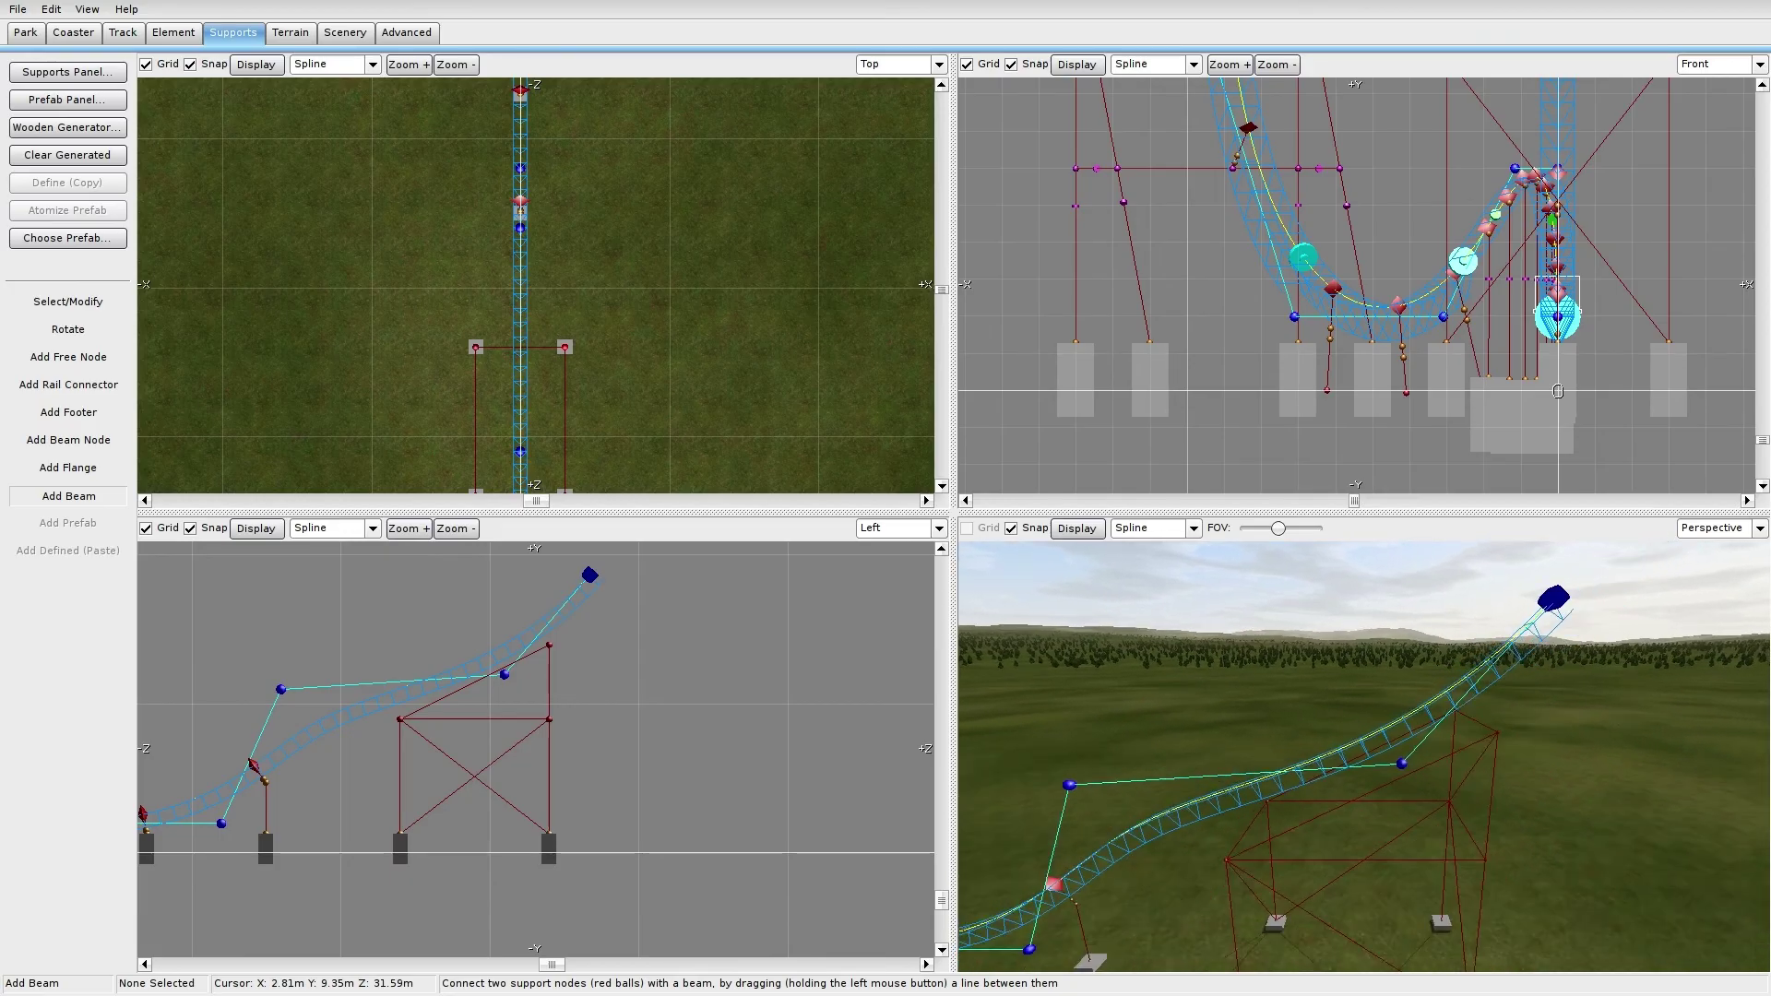
pyautogui.scroll(-3, 1364, 757)
pyautogui.scroll(3, 1364, 756)
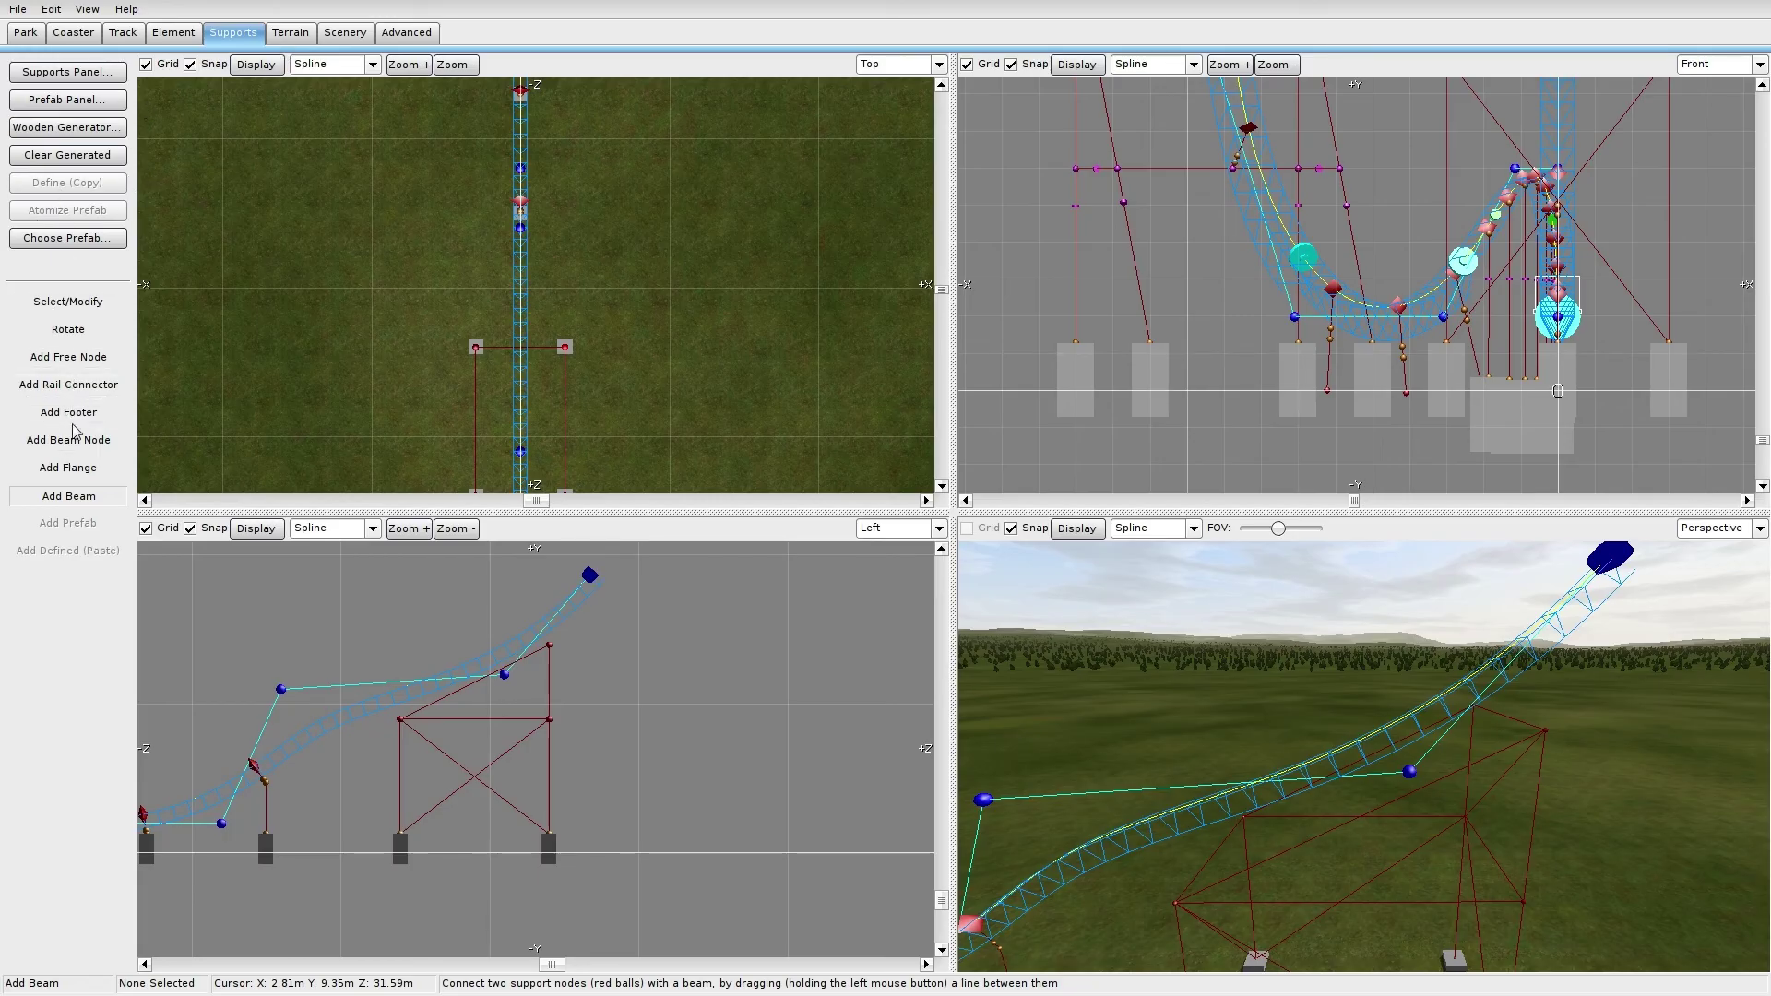
pyautogui.click(81, 387)
pyautogui.click(395, 698)
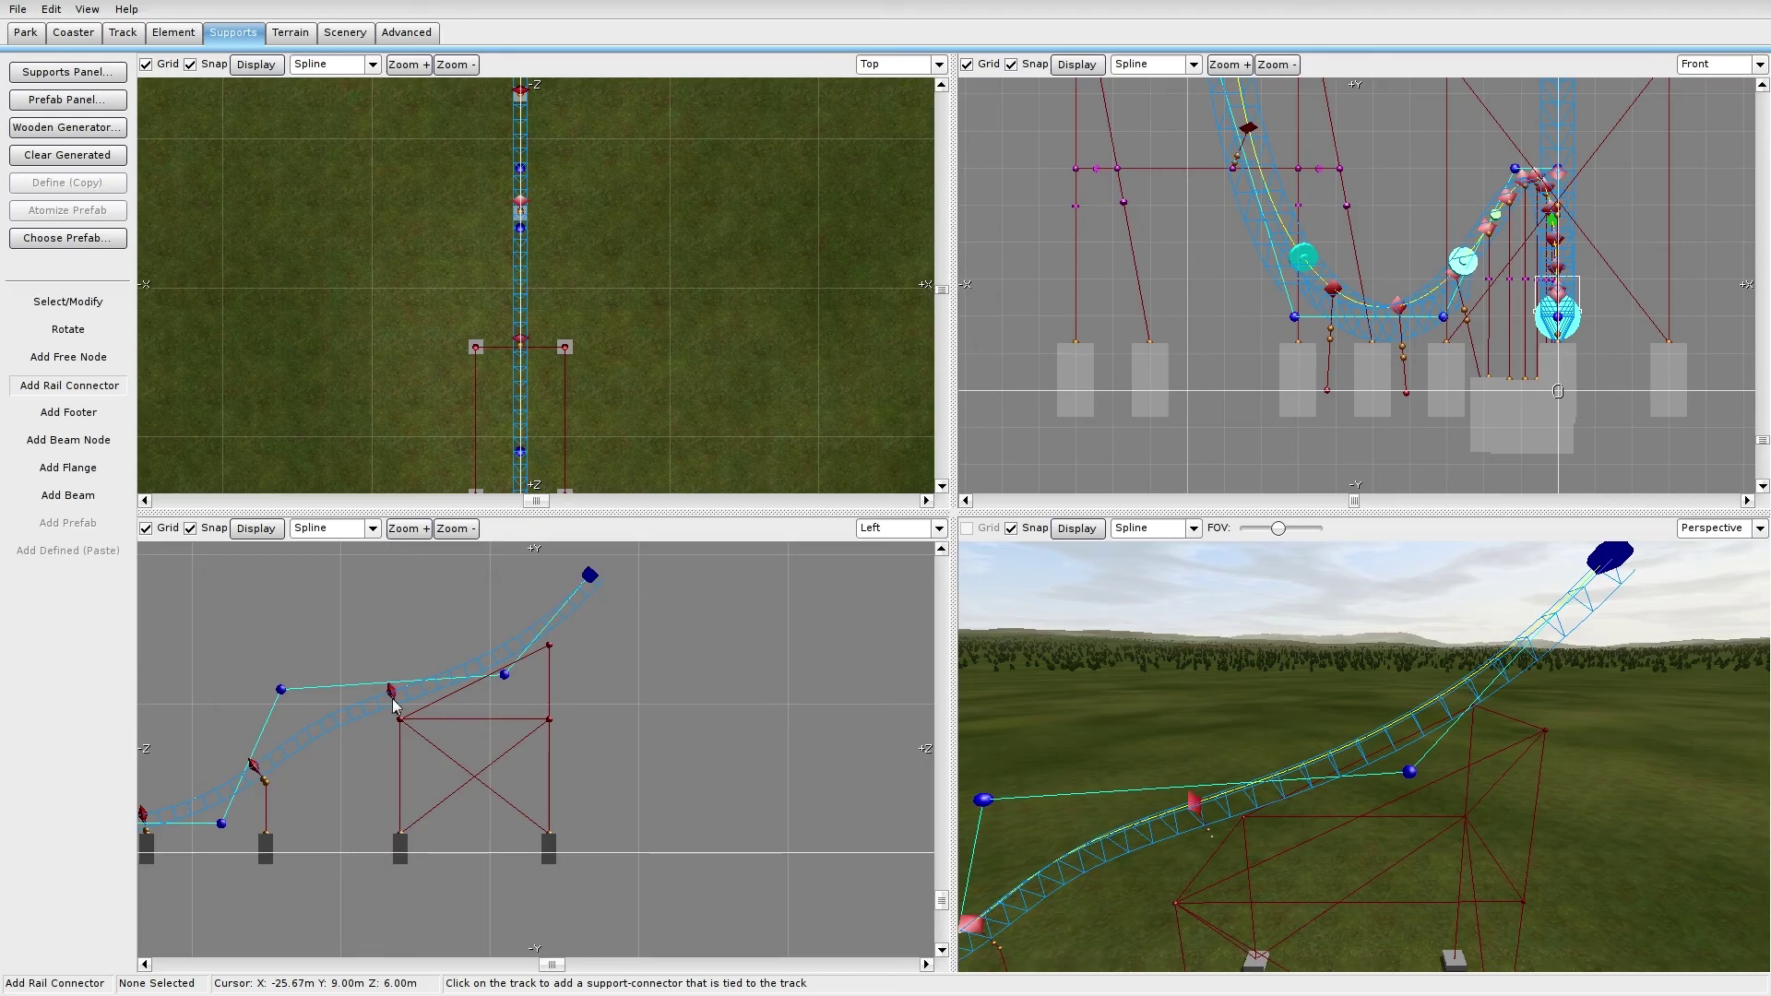
pyautogui.click(540, 628)
pyautogui.scroll(2, 611, 611)
pyautogui.scroll(2, 611, 619)
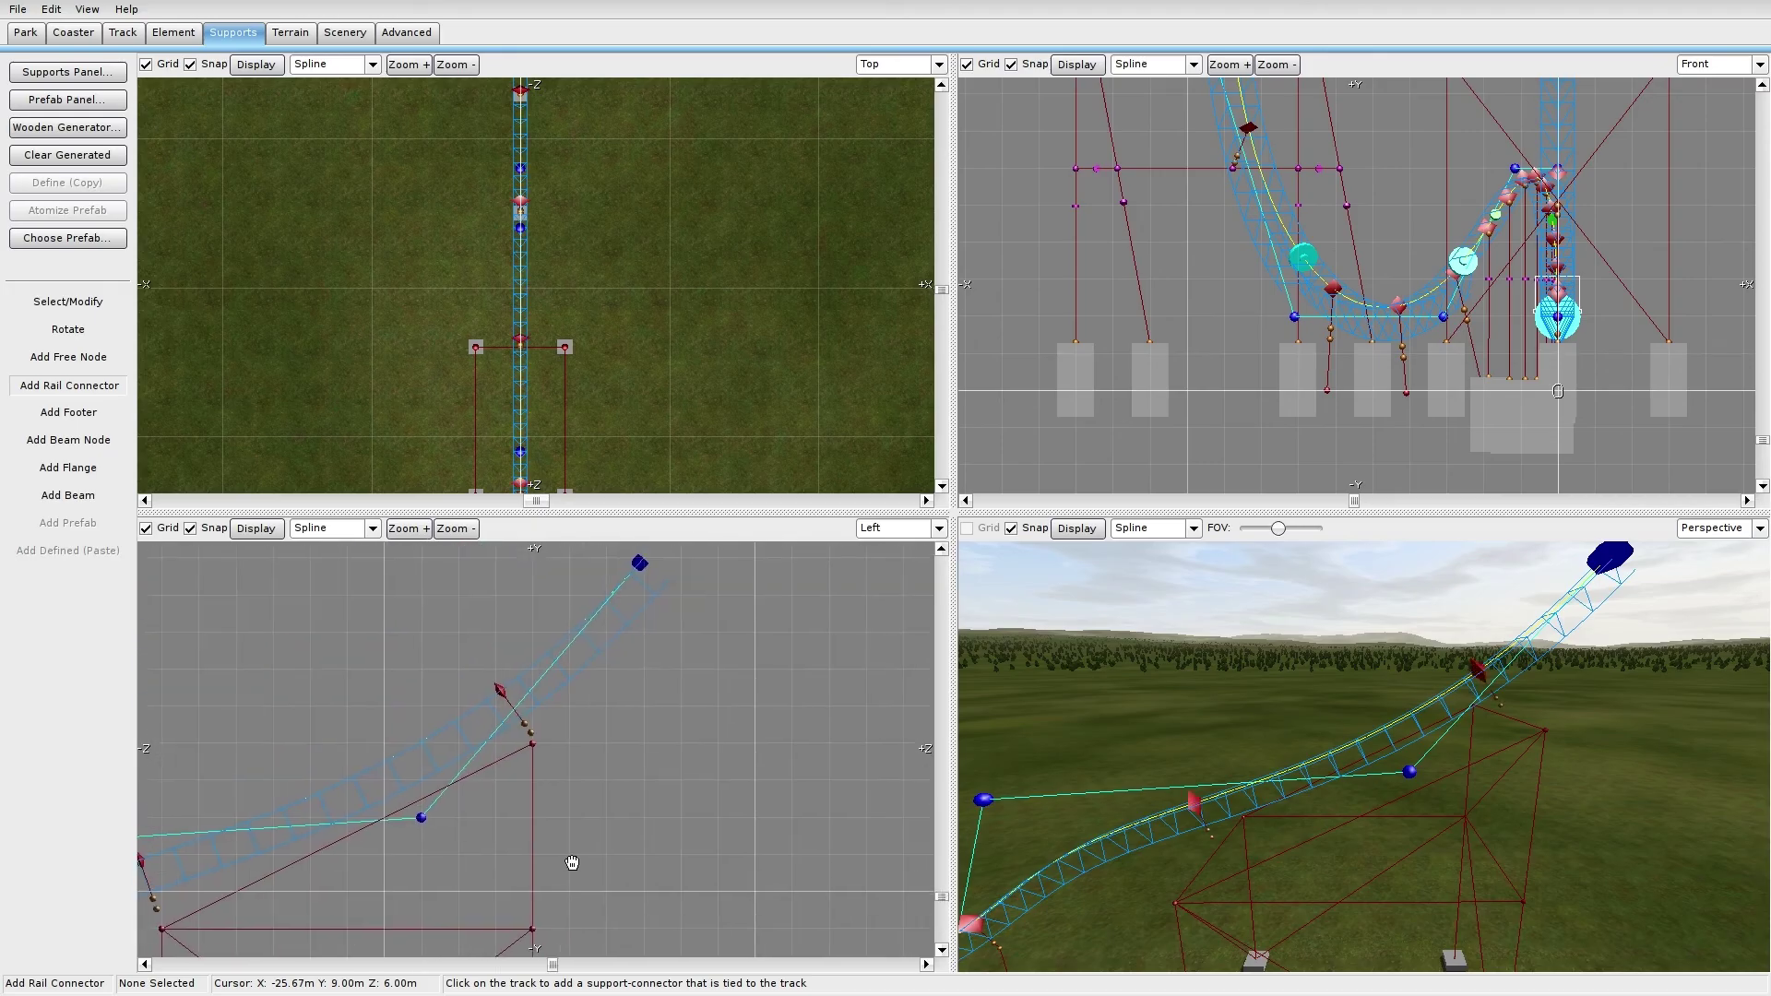
pyautogui.moveTo(578, 845); pyautogui.dragTo(667, 804, button='right')
# Step: Add a beam node on the cross beam at each frame end and join each one to its rail connector with a beam
pyautogui.click(102, 305)
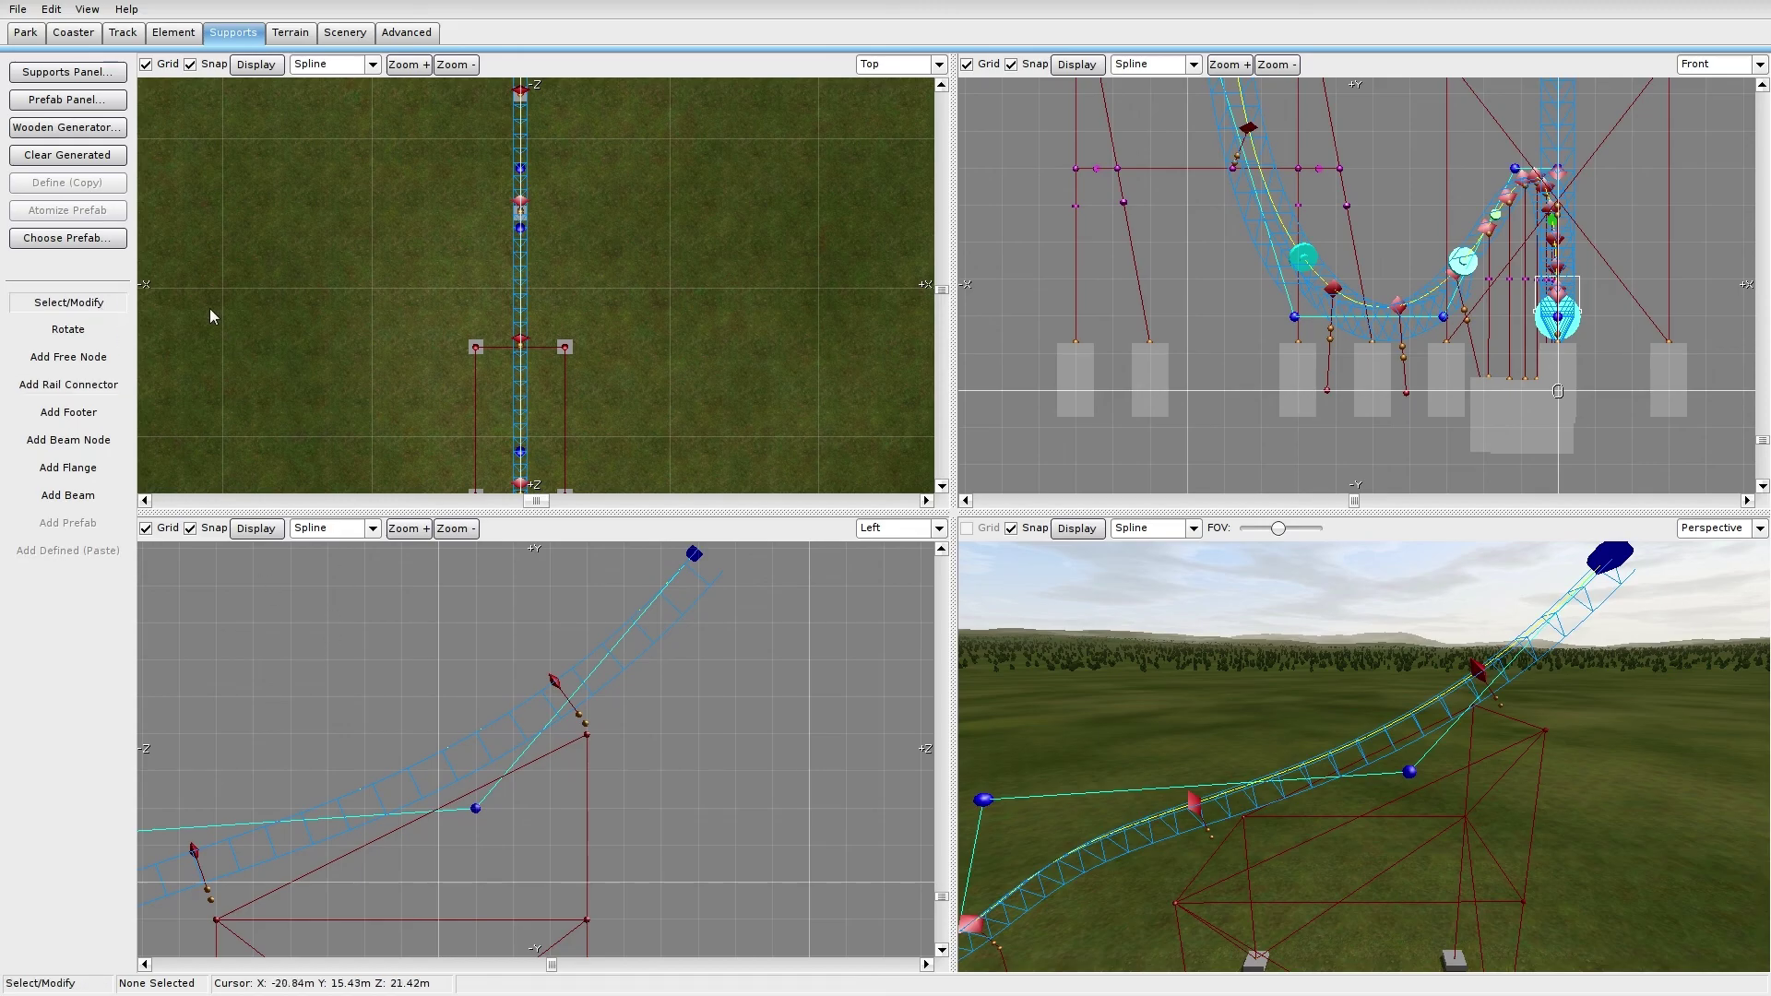
pyautogui.click(69, 440)
pyautogui.moveTo(687, 310); pyautogui.dragTo(720, 198, button='right')
pyautogui.scroll(4, 661, 407)
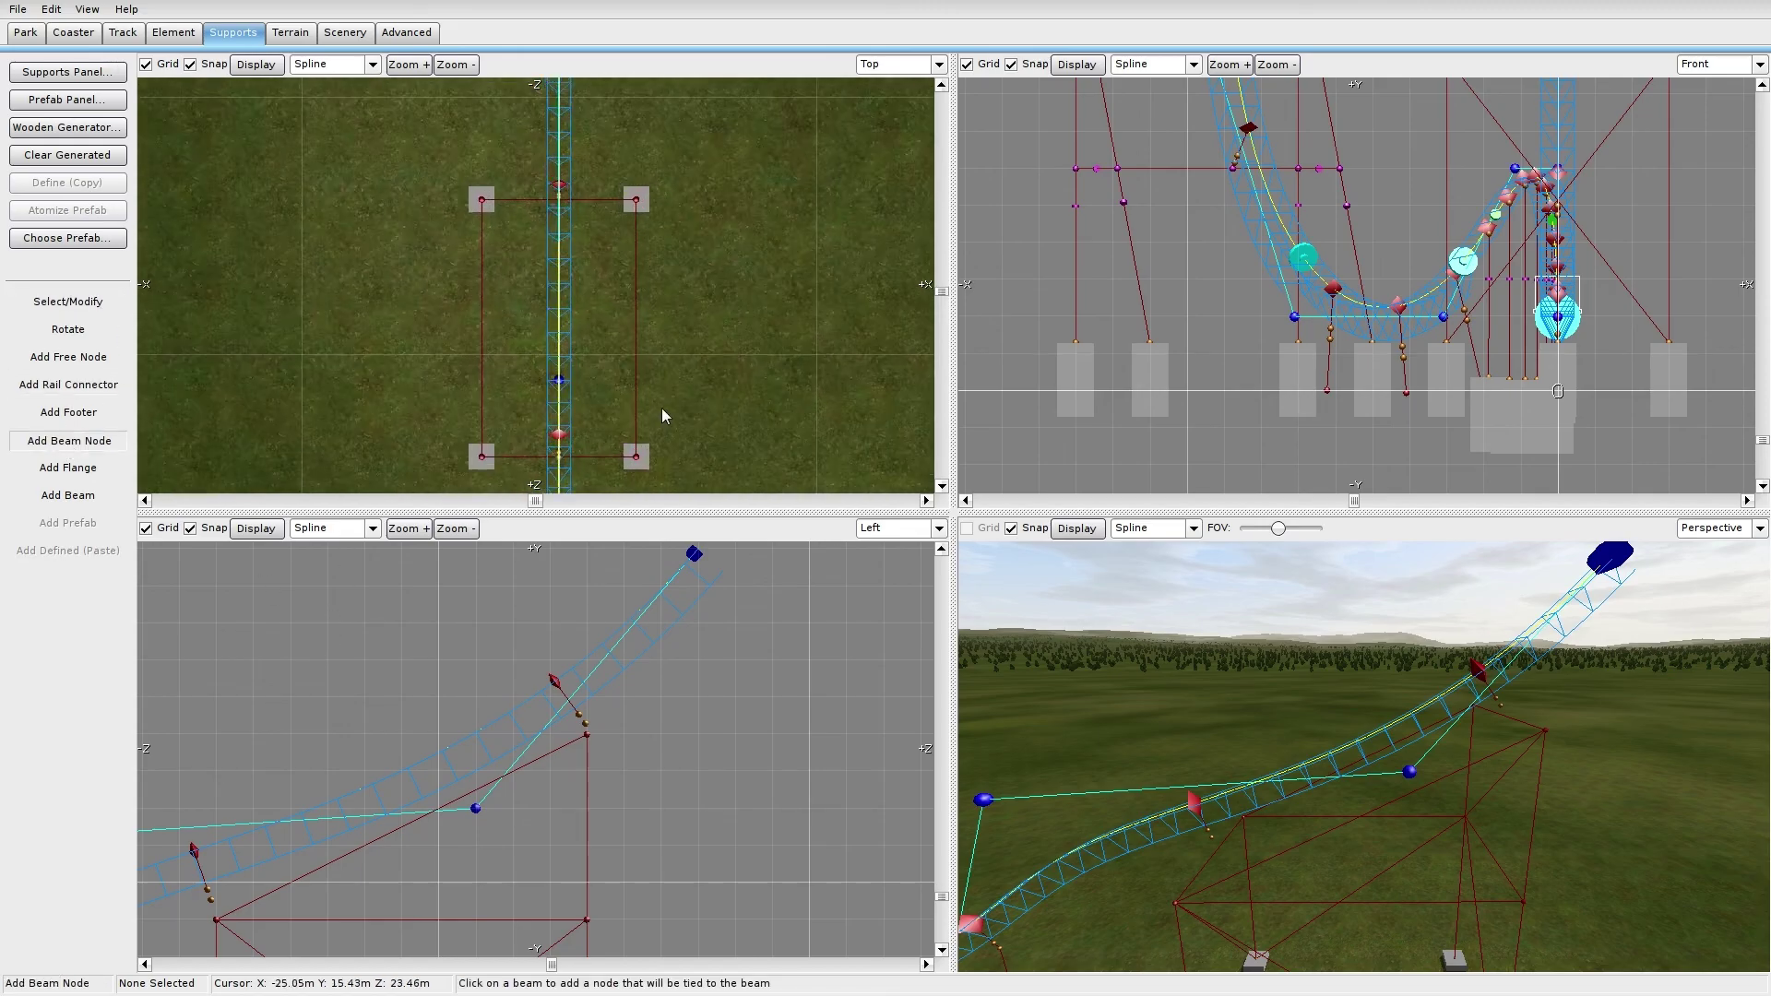
pyautogui.moveTo(662, 407); pyautogui.dragTo(620, 326, button='right')
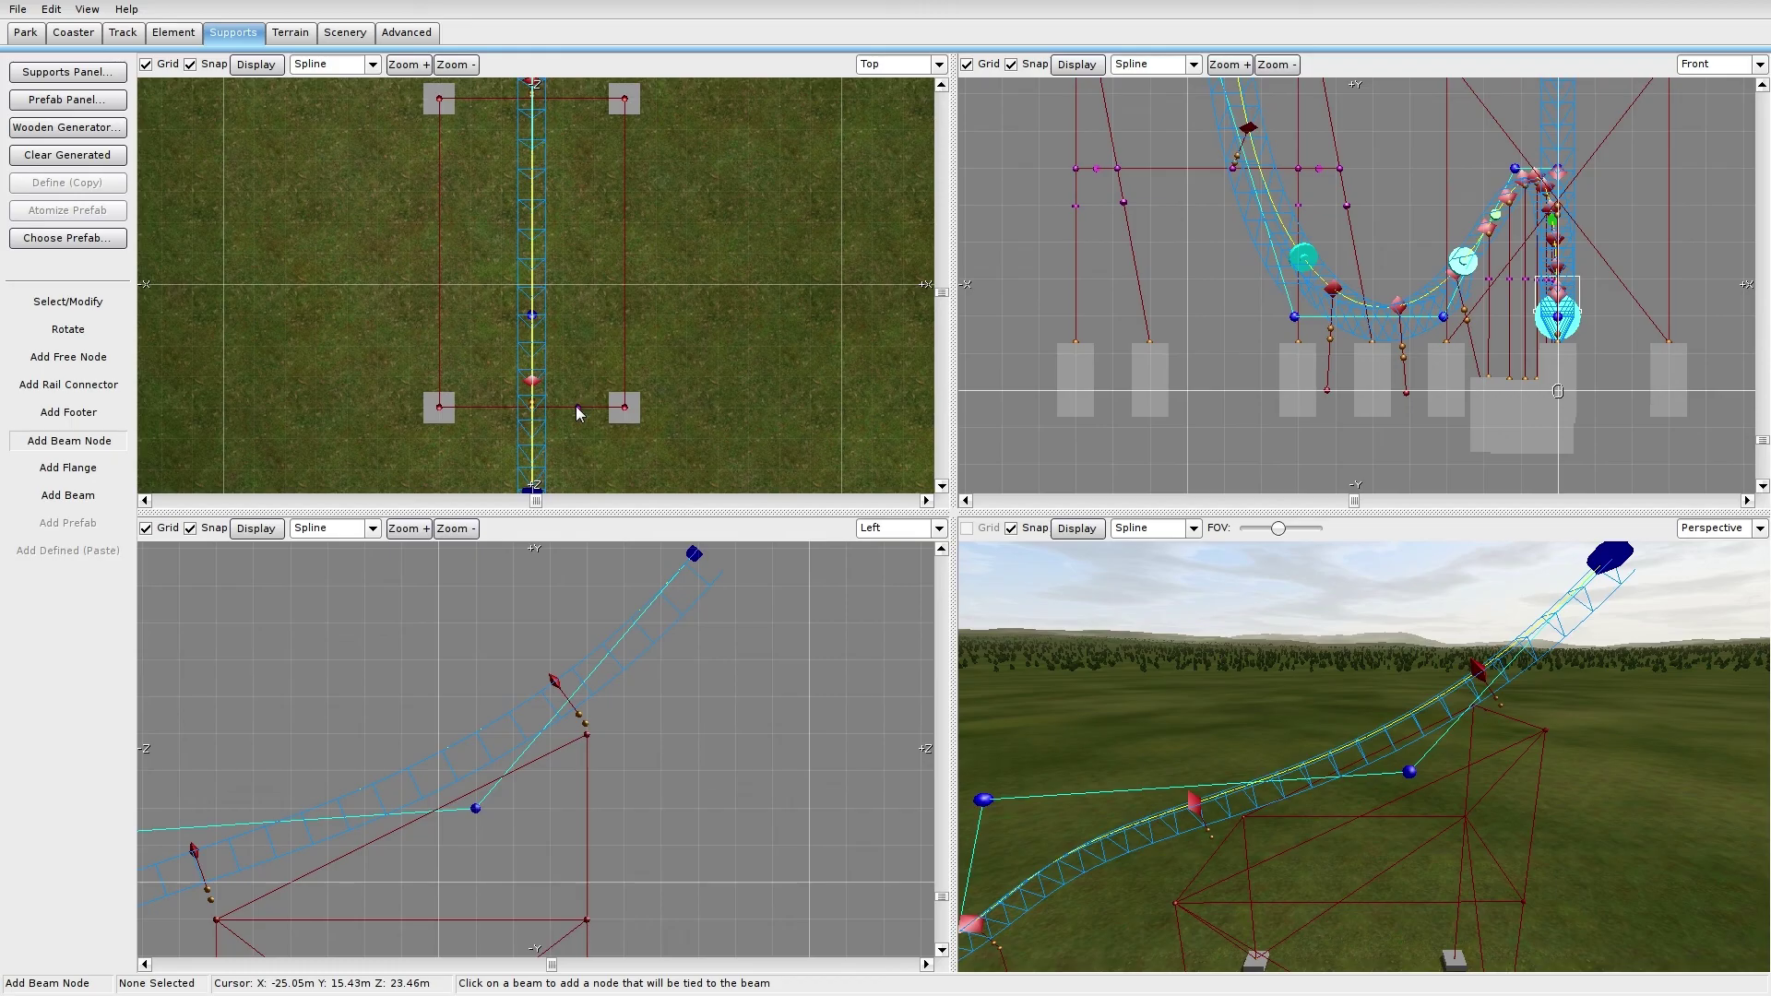
pyautogui.click(1514, 721)
pyautogui.click(68, 496)
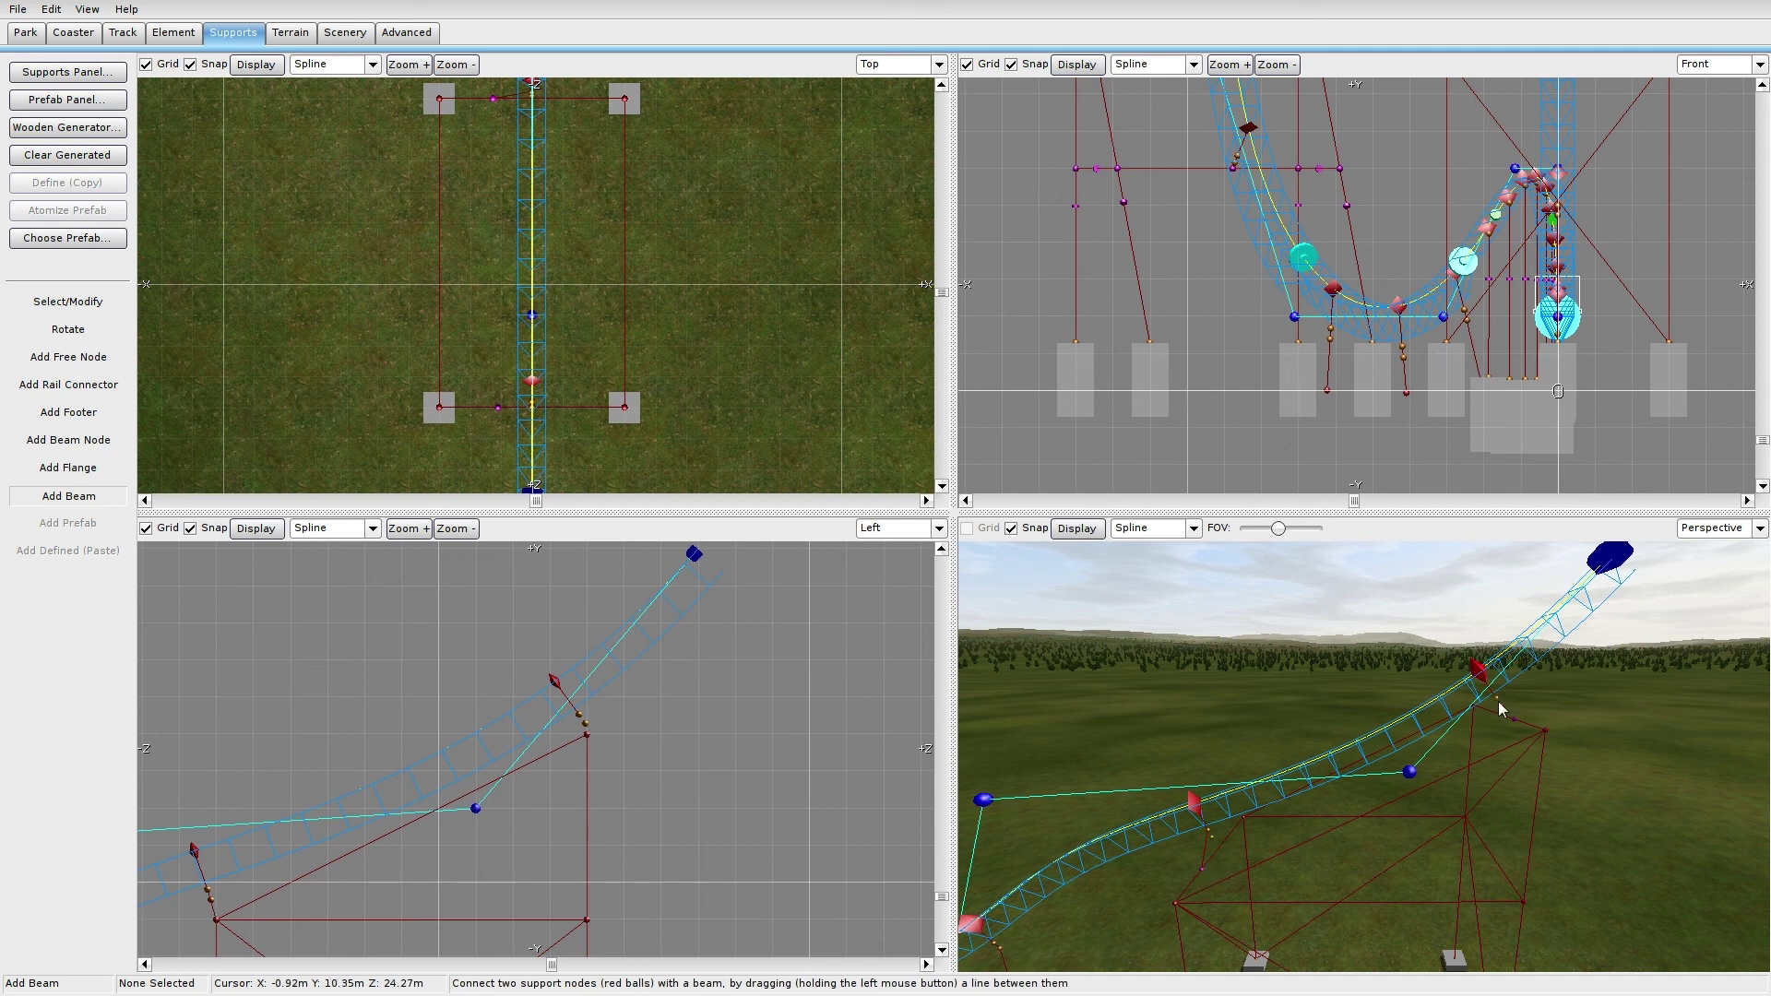
# Step: Move the beam nodes on both cross beams to the middle, directly beneath the track's centreline
pyautogui.click(69, 302)
pyautogui.scroll(5, 466, 284)
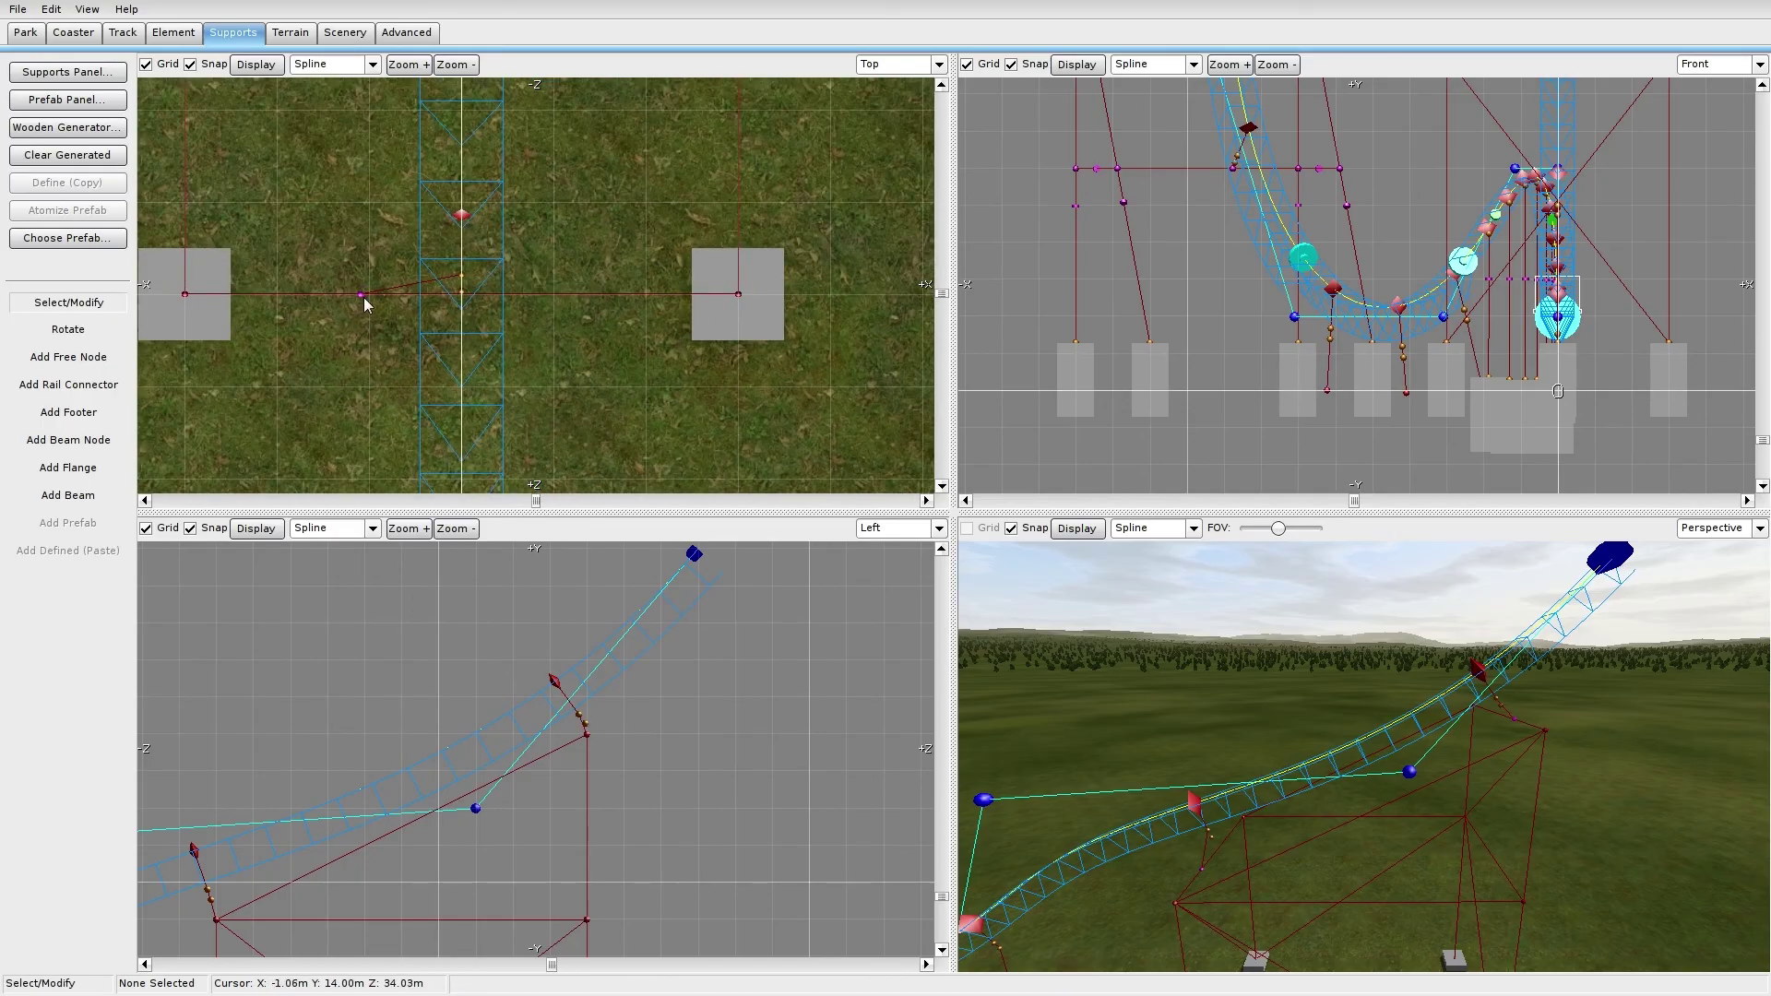
pyautogui.moveTo(363, 297); pyautogui.dragTo(469, 312)
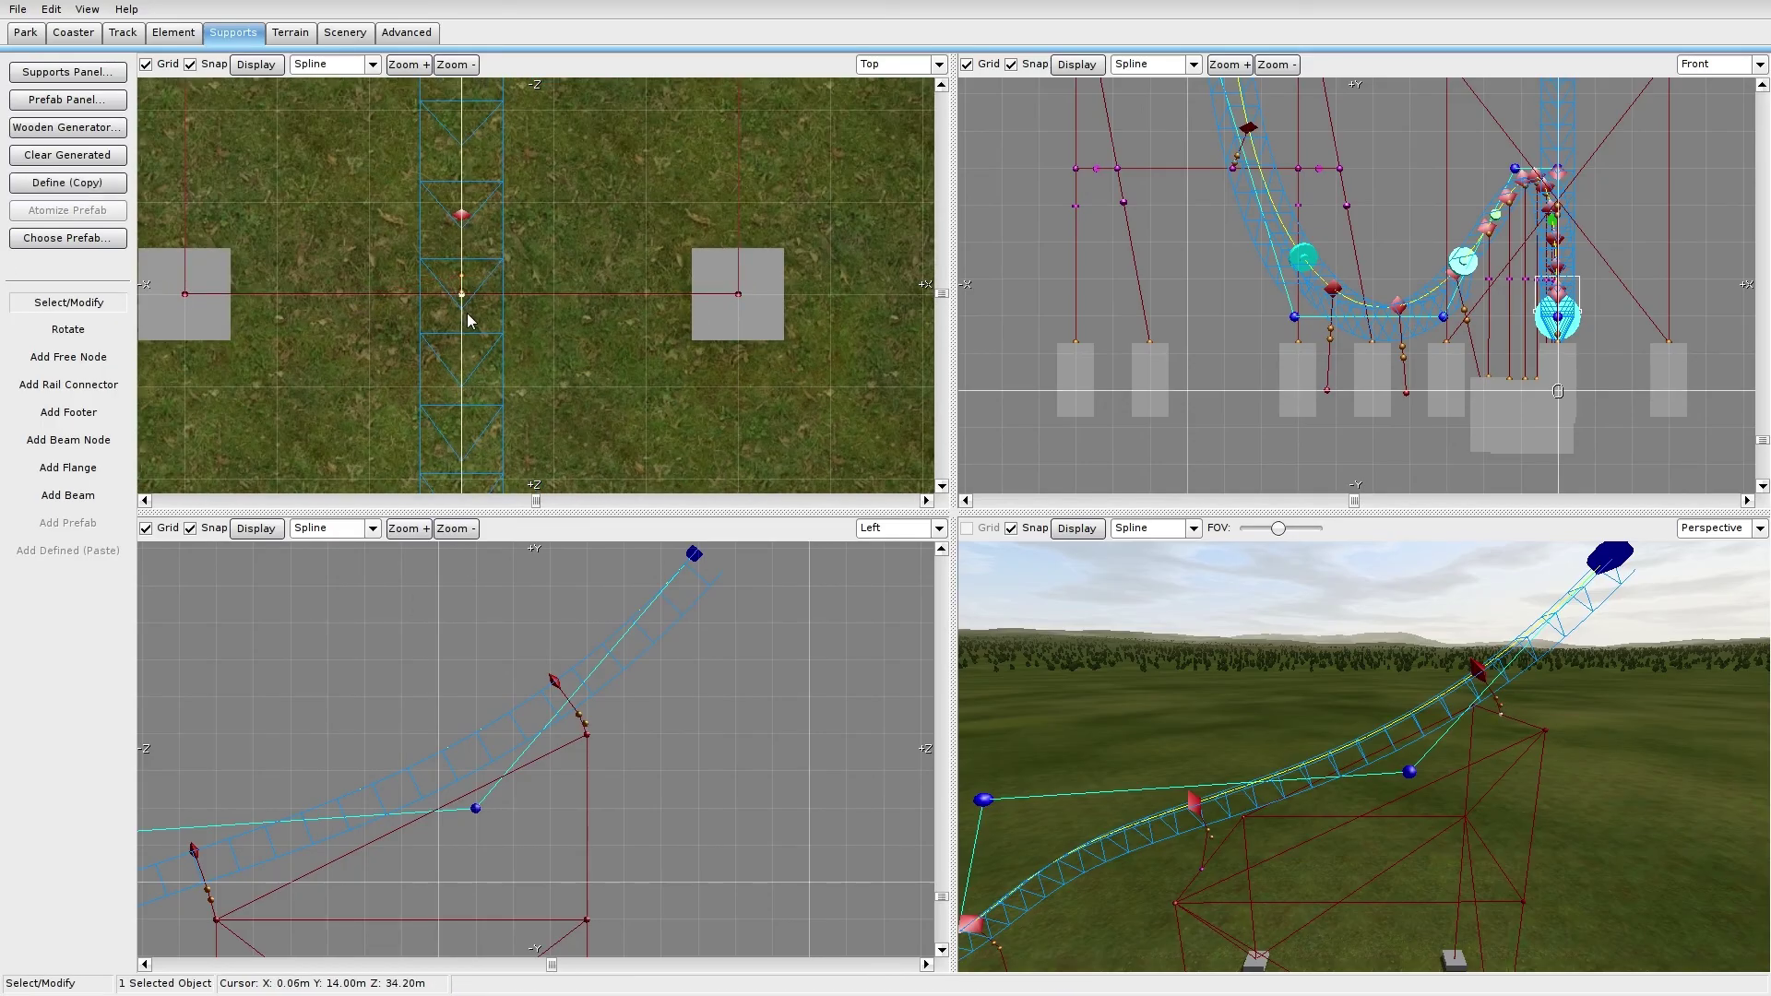
pyautogui.click(588, 172)
pyautogui.scroll(-2, 586, 277)
pyautogui.moveTo(585, 325); pyautogui.dragTo(643, 482, button='right')
pyautogui.moveTo(644, 166); pyautogui.dragTo(646, 282, button='right')
pyautogui.scroll(3, 633, 268)
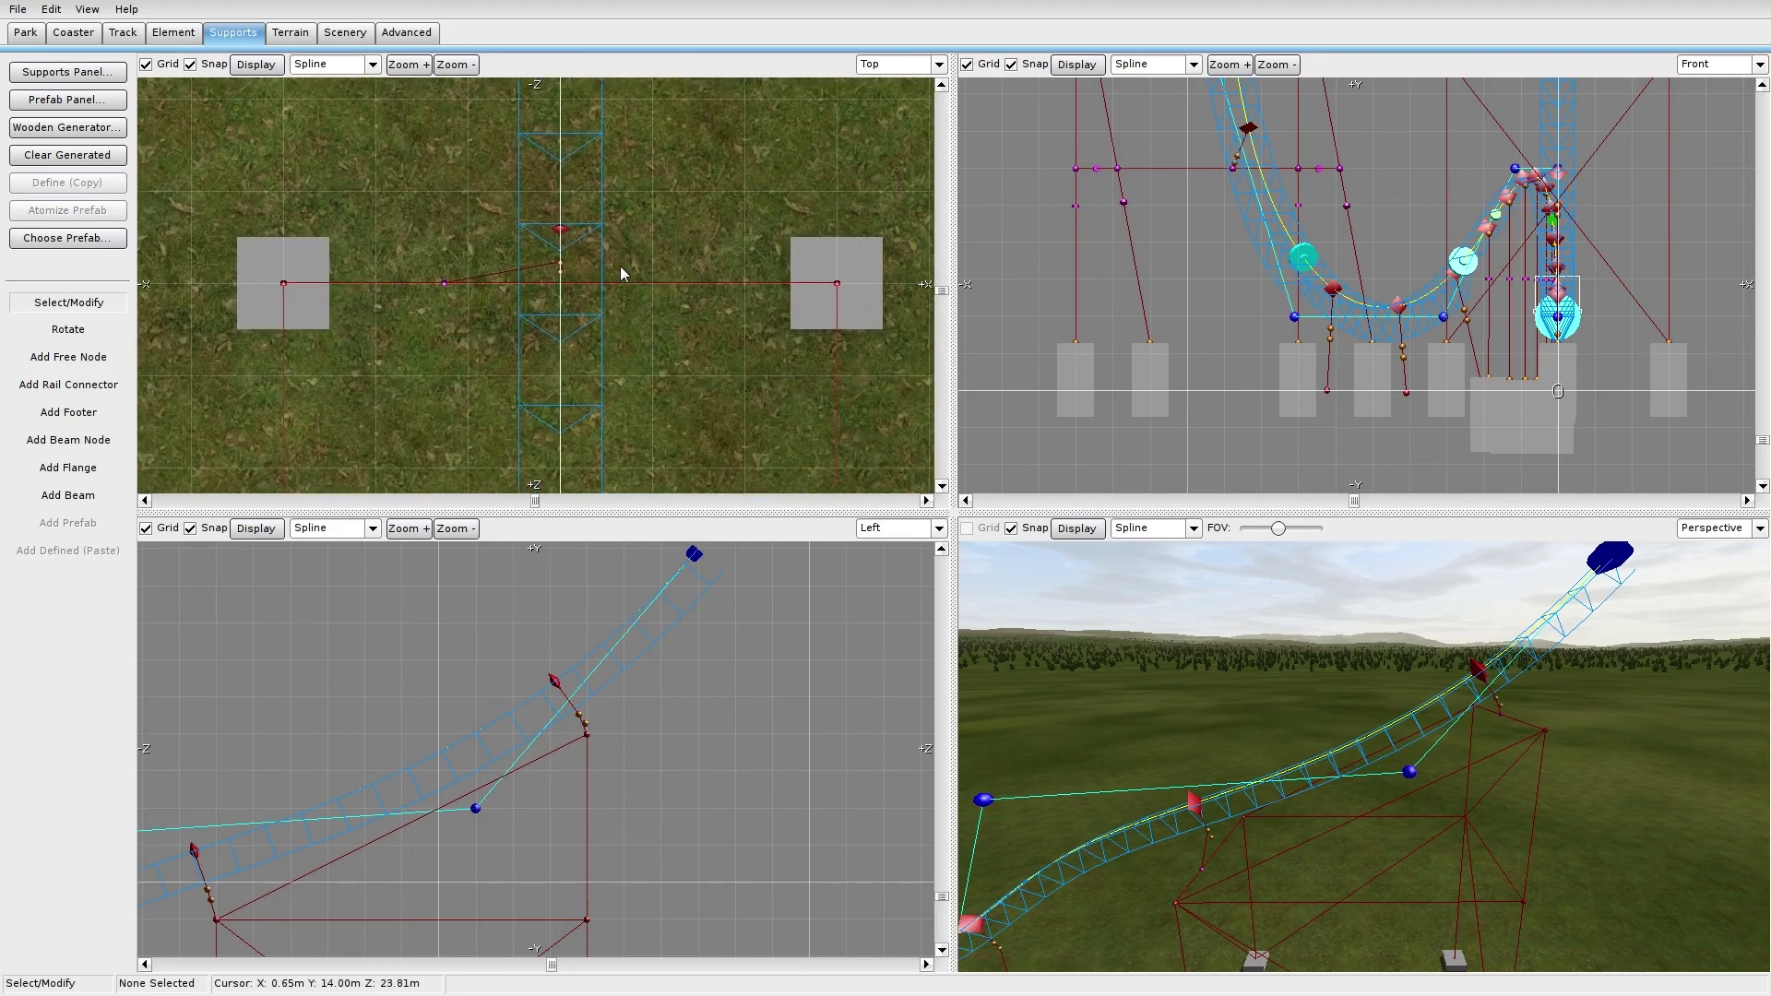
pyautogui.moveTo(445, 284); pyautogui.dragTo(572, 297)
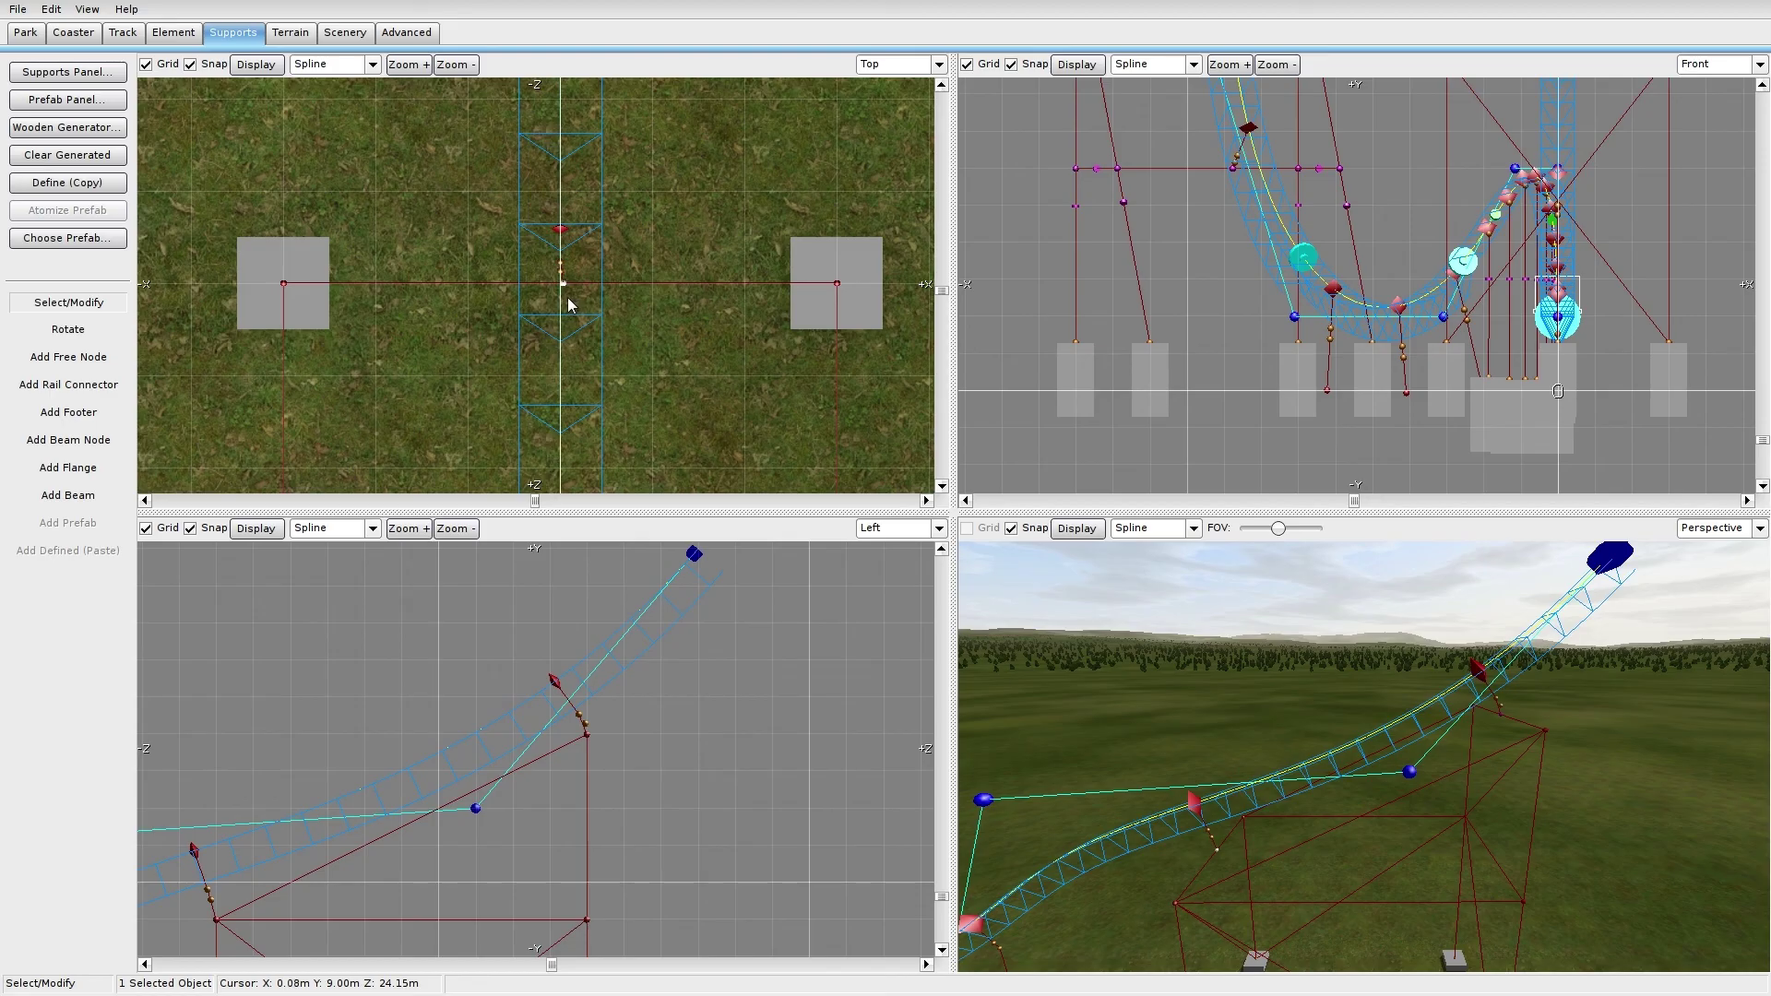
pyautogui.click(628, 250)
# Step: Add a roll point to the rising track just before the upper rail connector and edit its roll settings
pyautogui.scroll(-3, 656, 228)
pyautogui.moveTo(656, 229); pyautogui.dragTo(644, 297, button='right')
pyautogui.scroll(4, 644, 297)
pyautogui.scroll(-4, 645, 295)
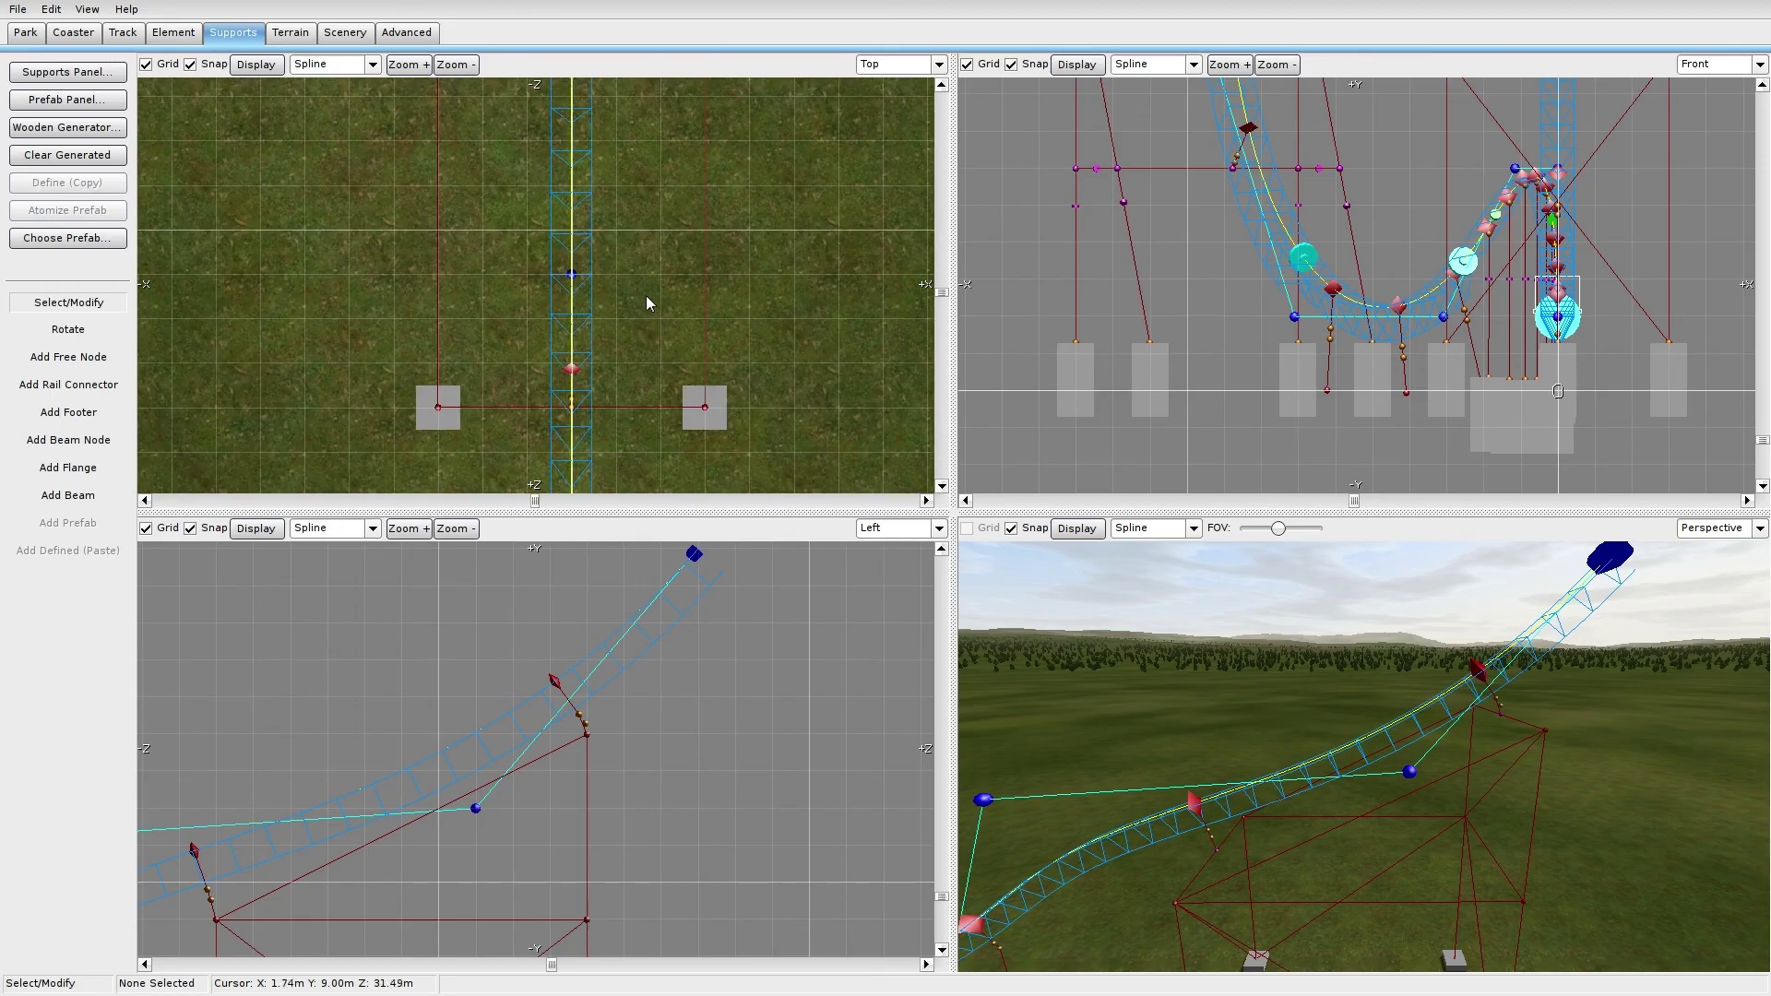
pyautogui.scroll(-2, 646, 295)
pyautogui.click(123, 32)
pyautogui.click(69, 431)
pyautogui.click(565, 309)
pyautogui.click(68, 293)
pyautogui.doubleClick(562, 308)
pyautogui.click(658, 390)
pyautogui.click(780, 336)
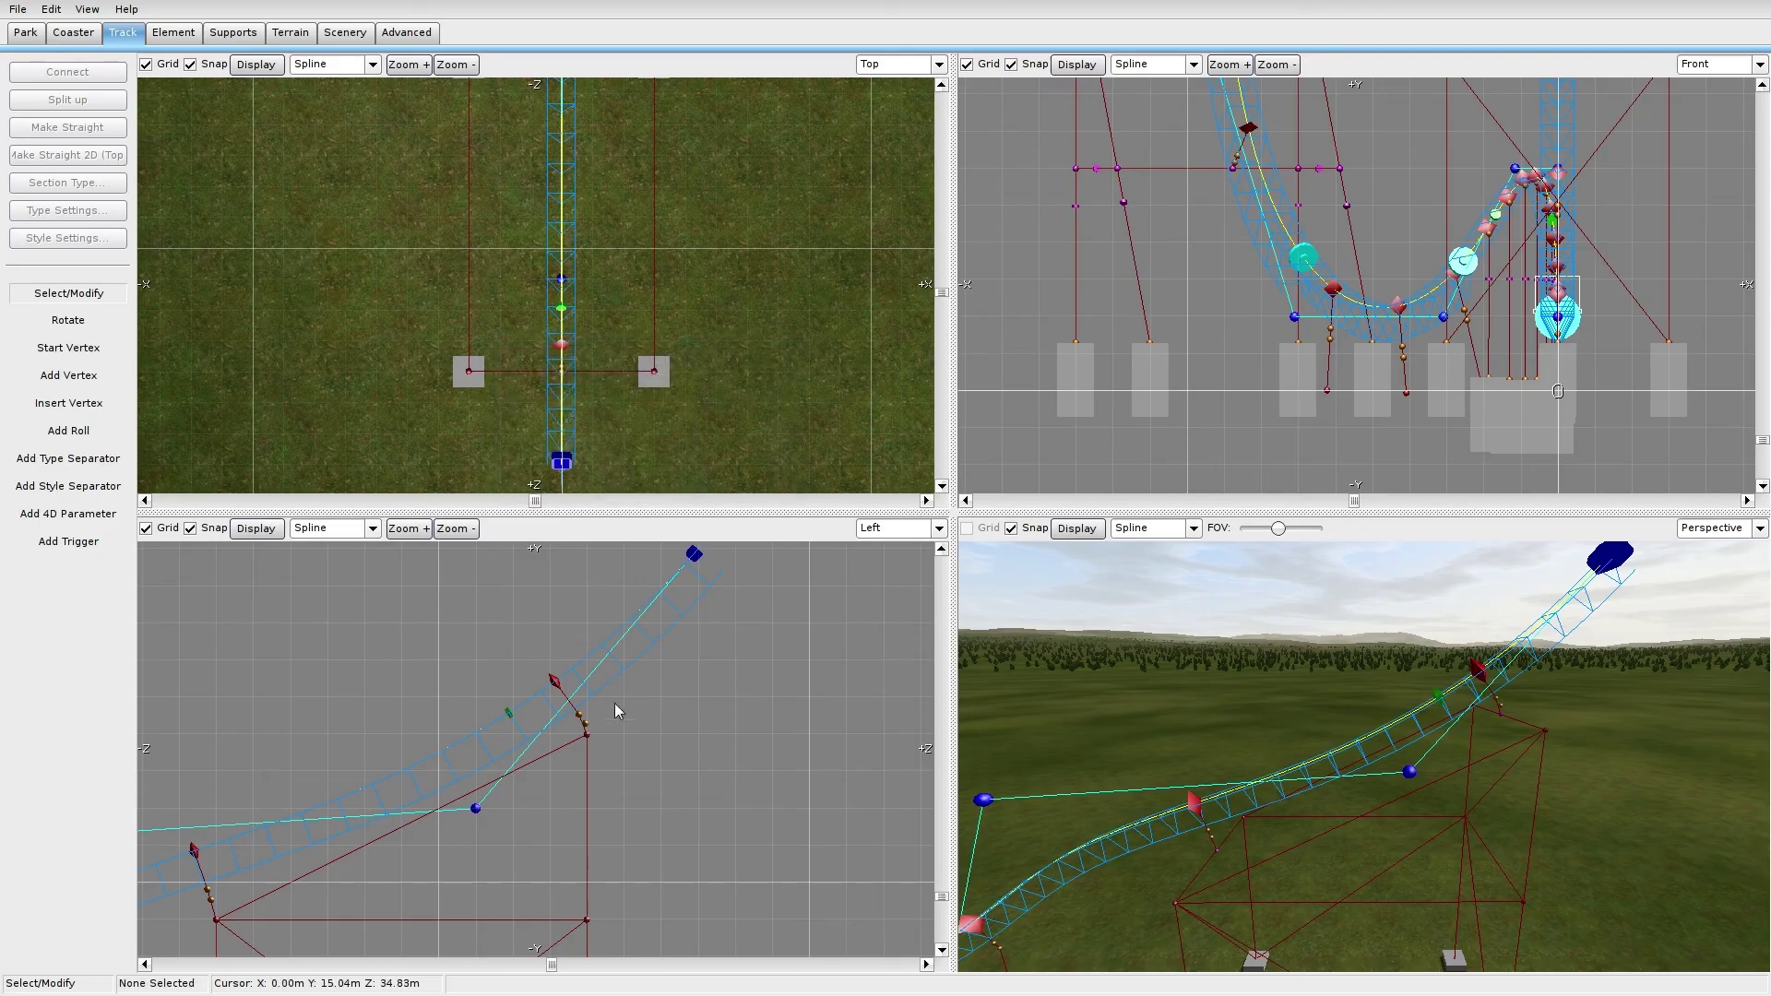
# Step: Nudge the upper rail connector slightly along the track above the higher end of the frame
pyautogui.click(553, 682)
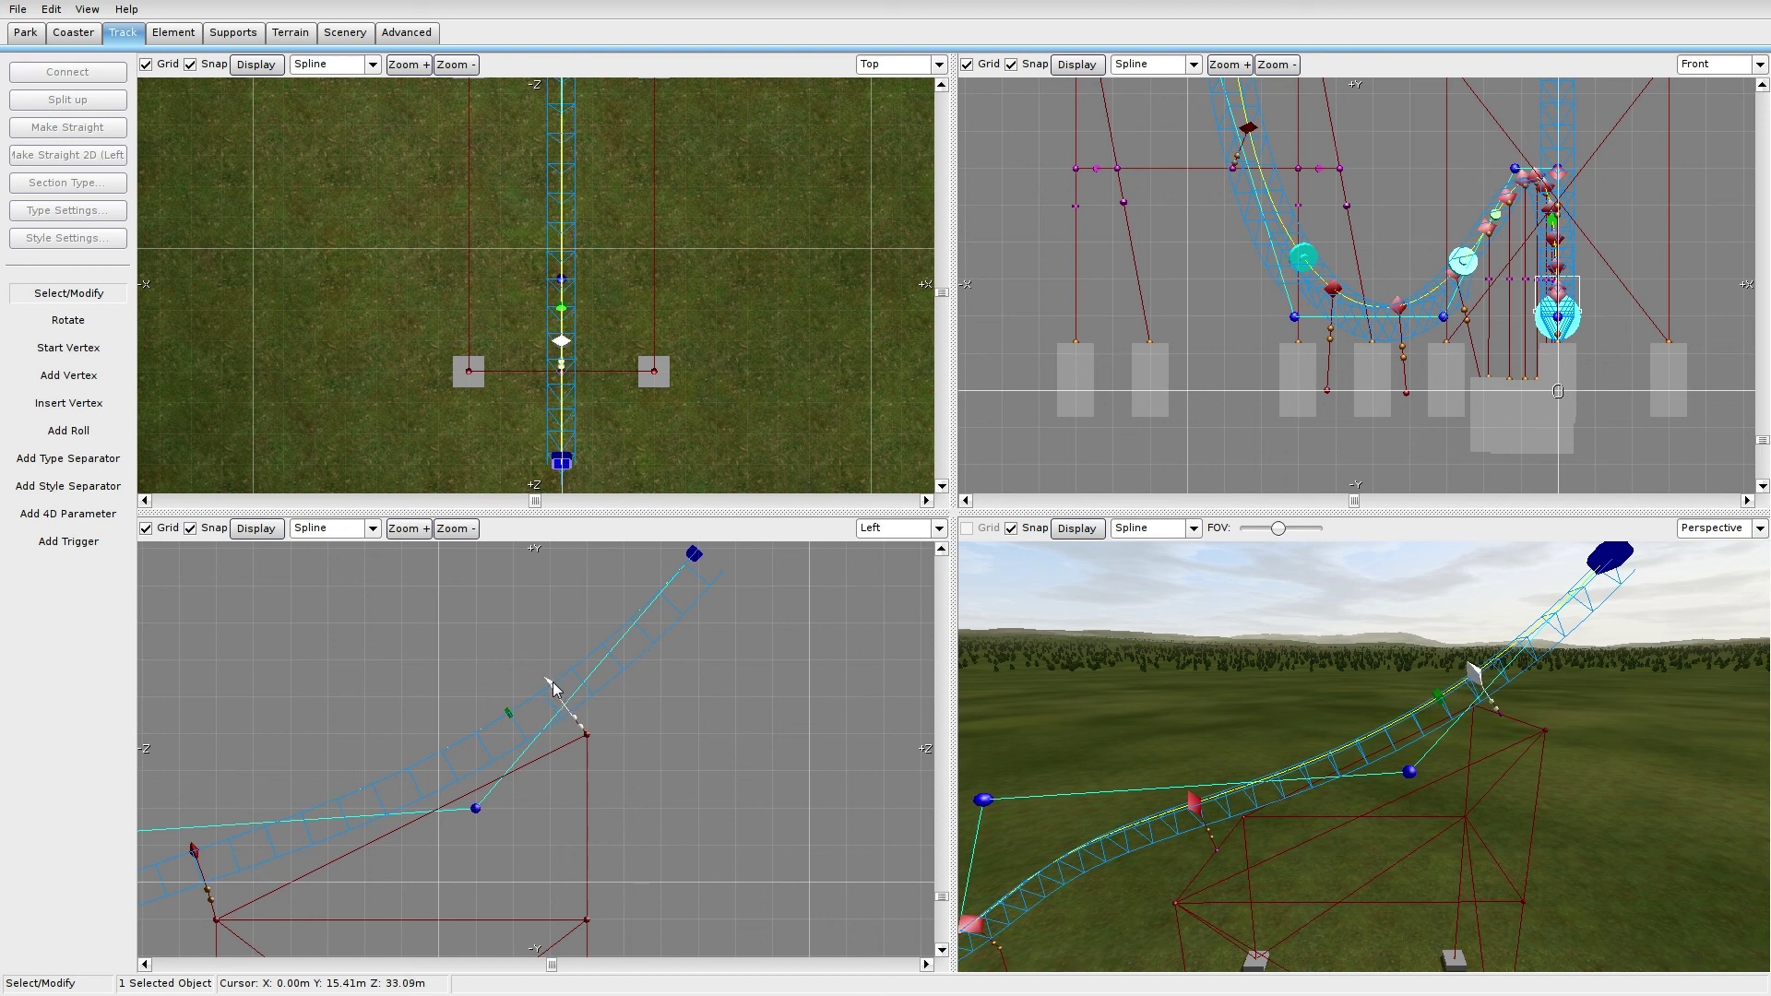
pyautogui.moveTo(589, 769); pyautogui.dragTo(804, 698, button='middle')
pyautogui.click(451, 736)
pyautogui.moveTo(511, 701); pyautogui.dragTo(548, 613, button='middle')
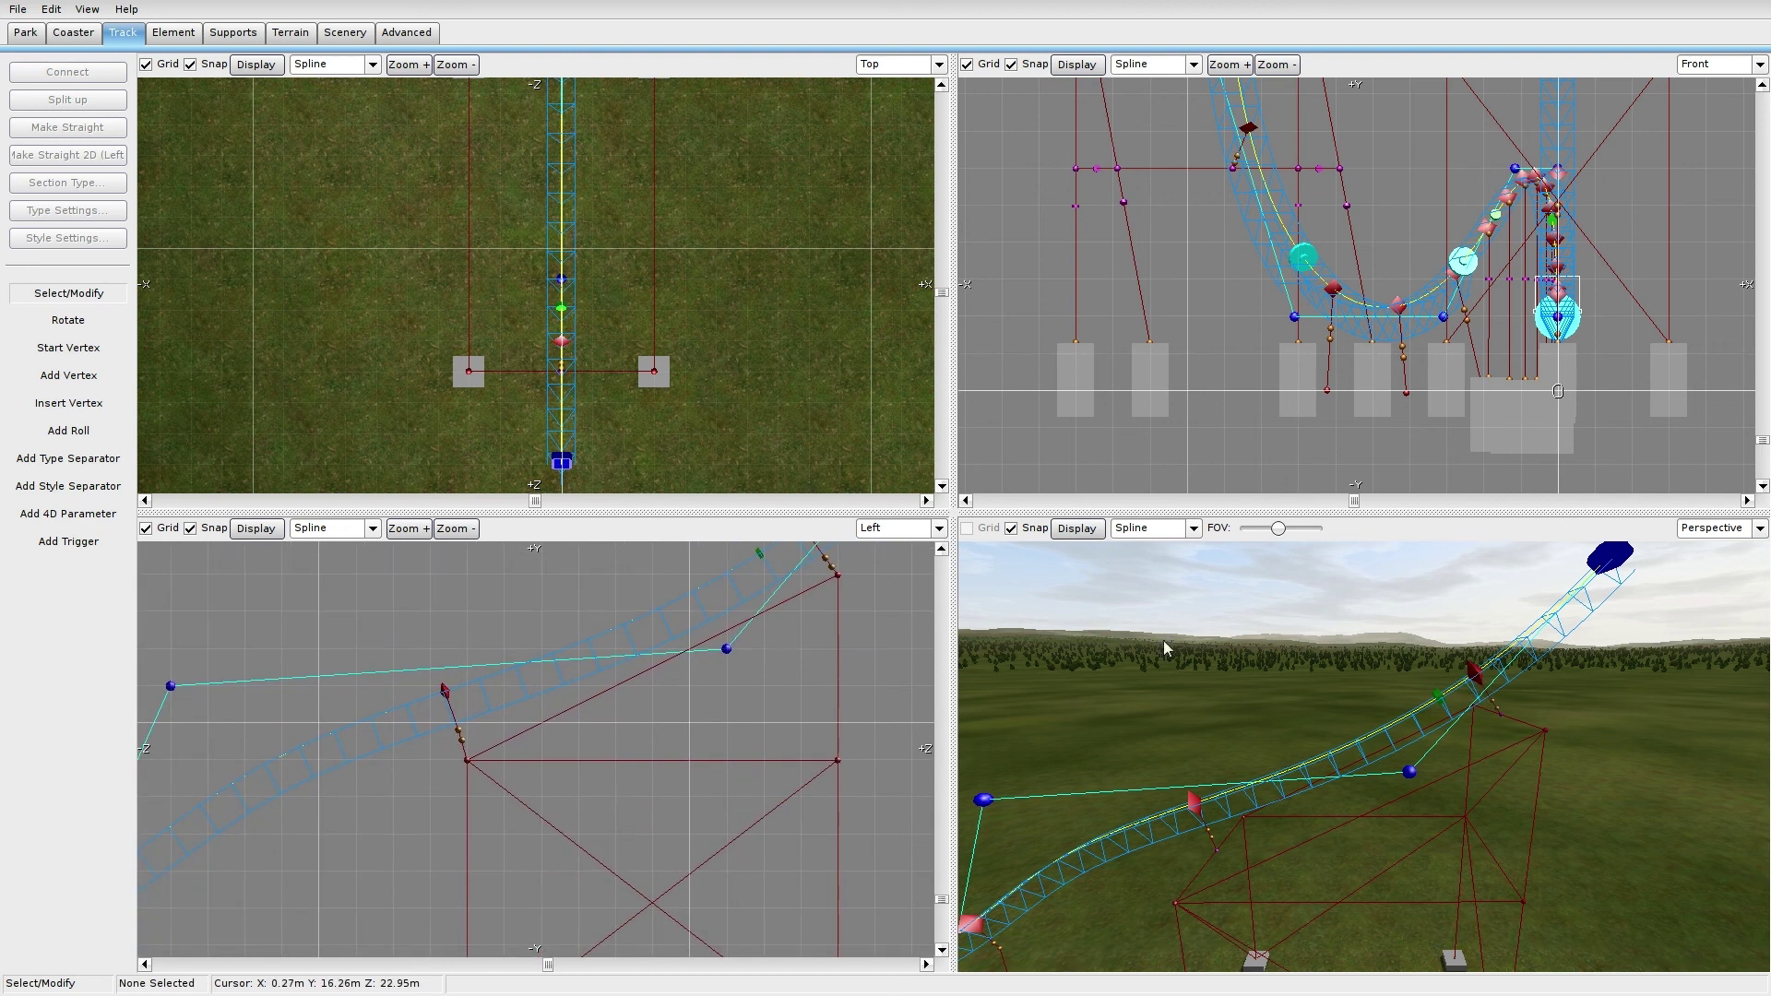
pyautogui.moveTo(1337, 729); pyautogui.dragTo(1393, 738, button='right')
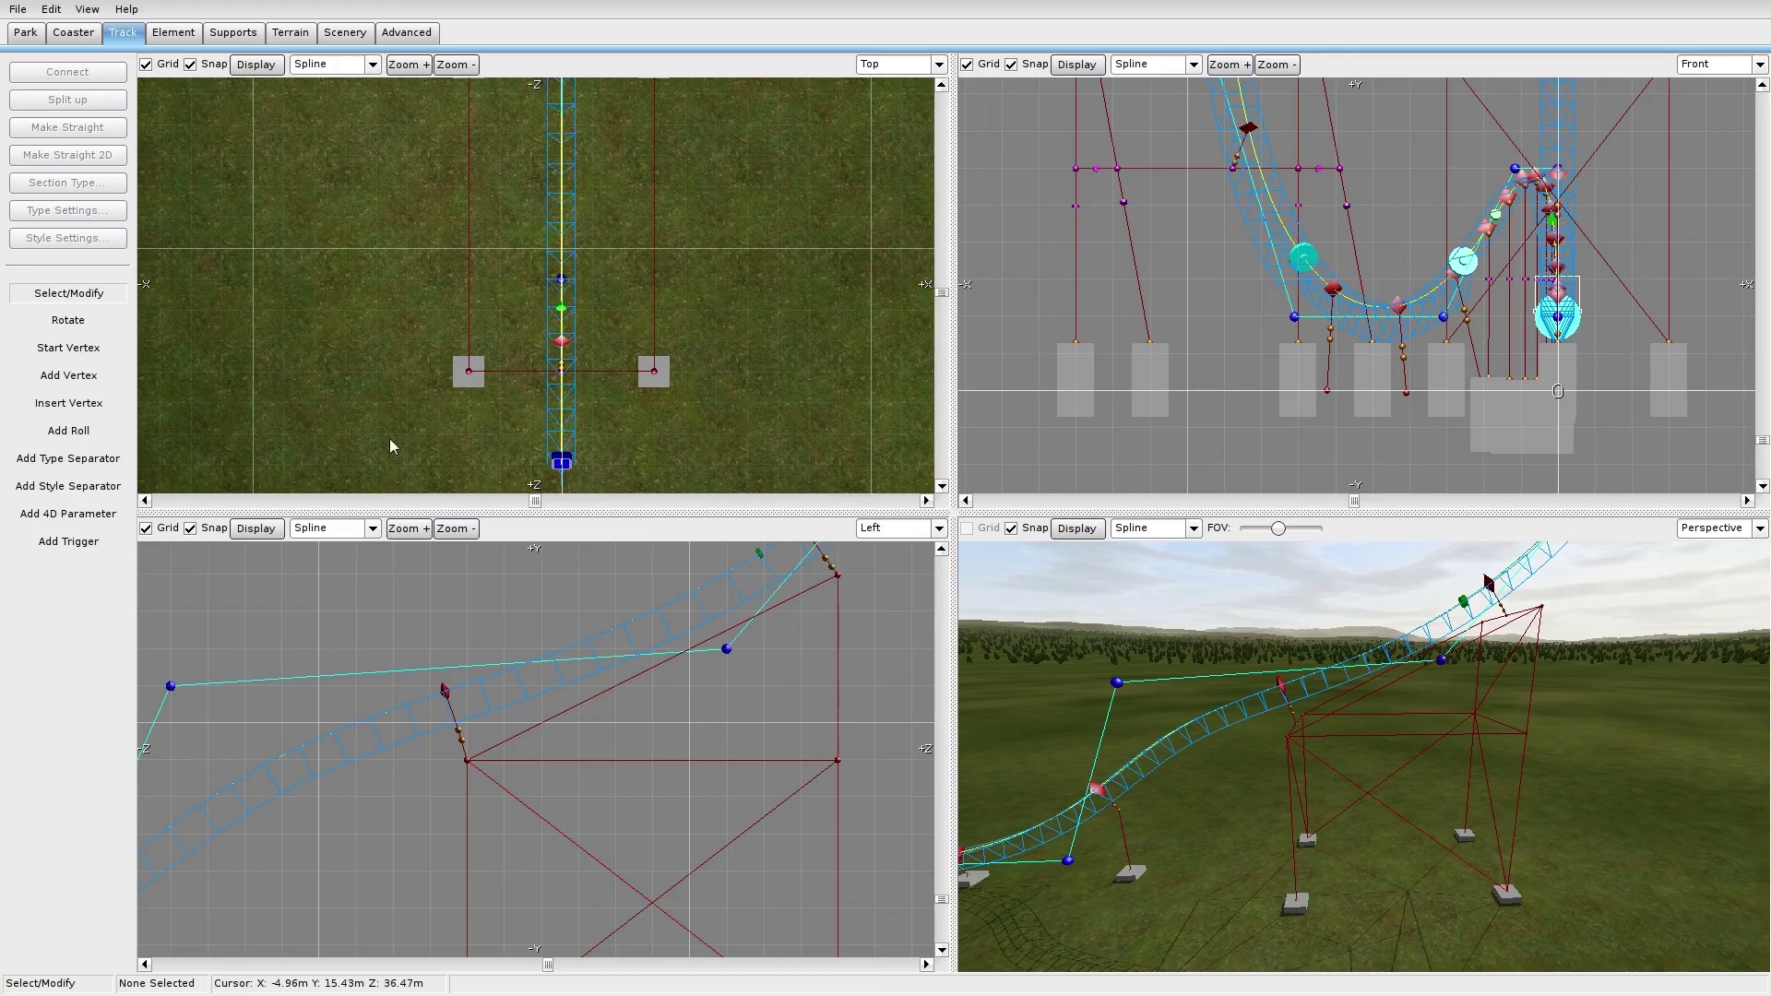
# Step: Add flanges to the vertical beams and the cross diagonal at the frame end nearer the train
pyautogui.click(232, 32)
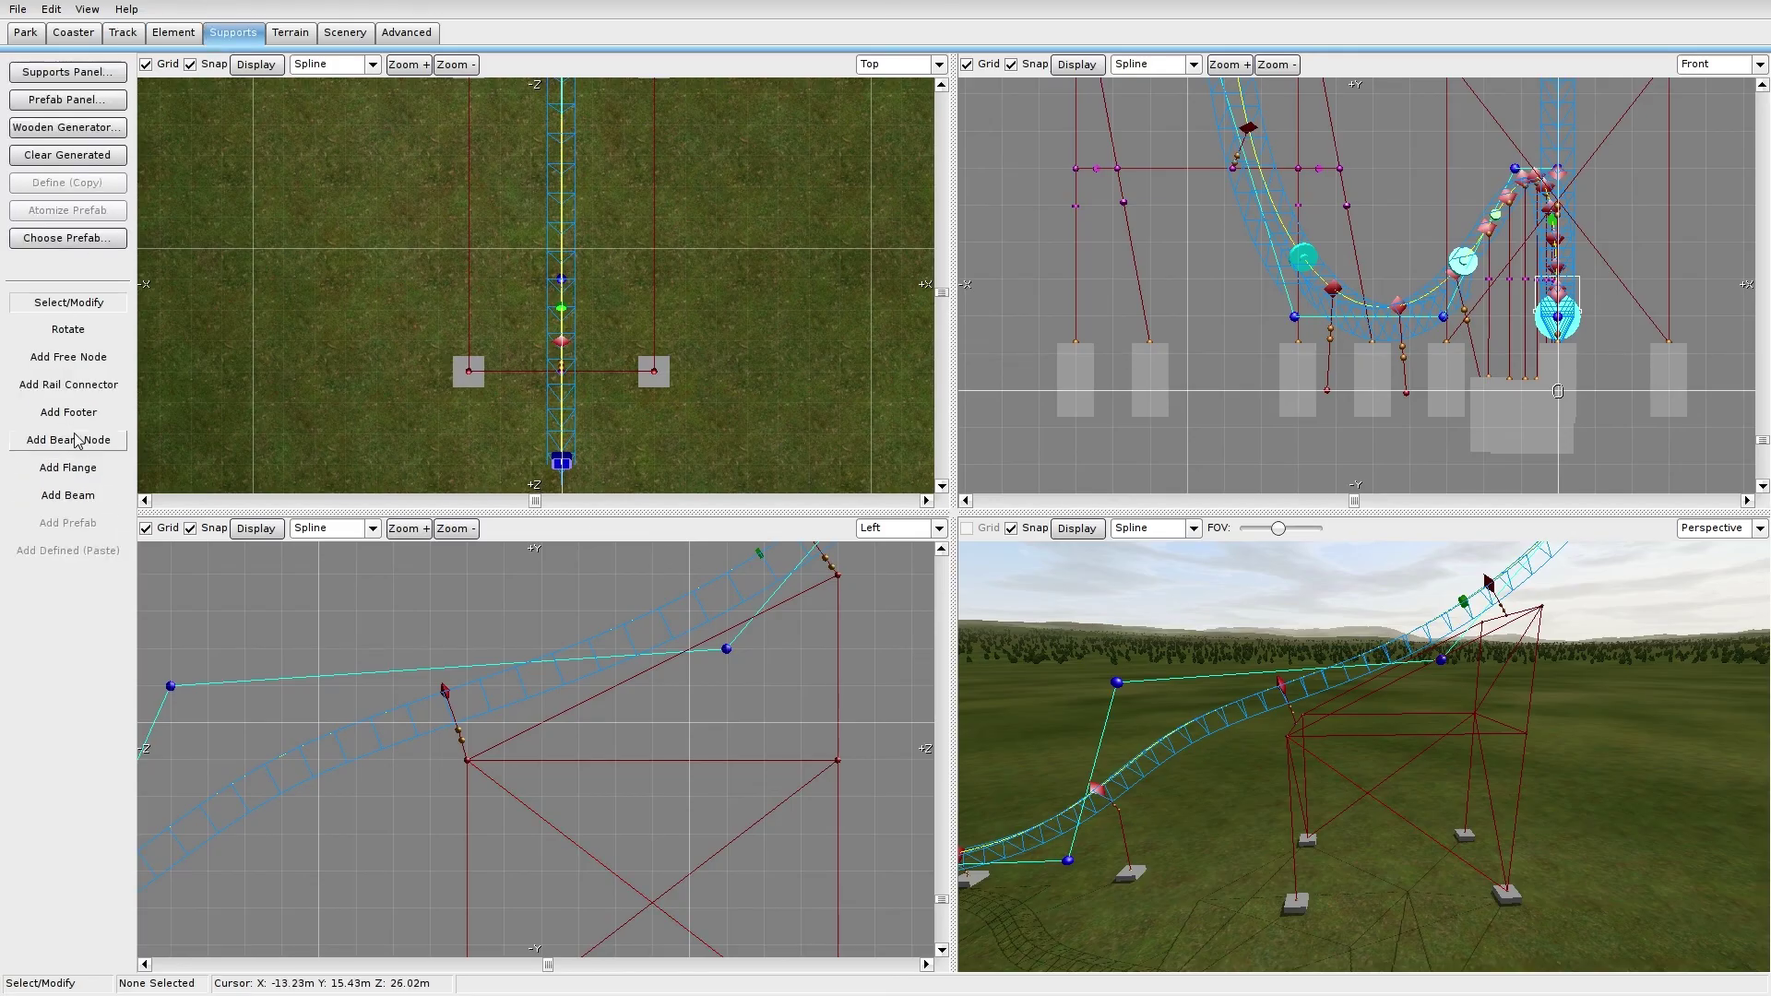
pyautogui.click(58, 477)
pyautogui.moveTo(1291, 719); pyautogui.dragTo(1227, 616, button='right')
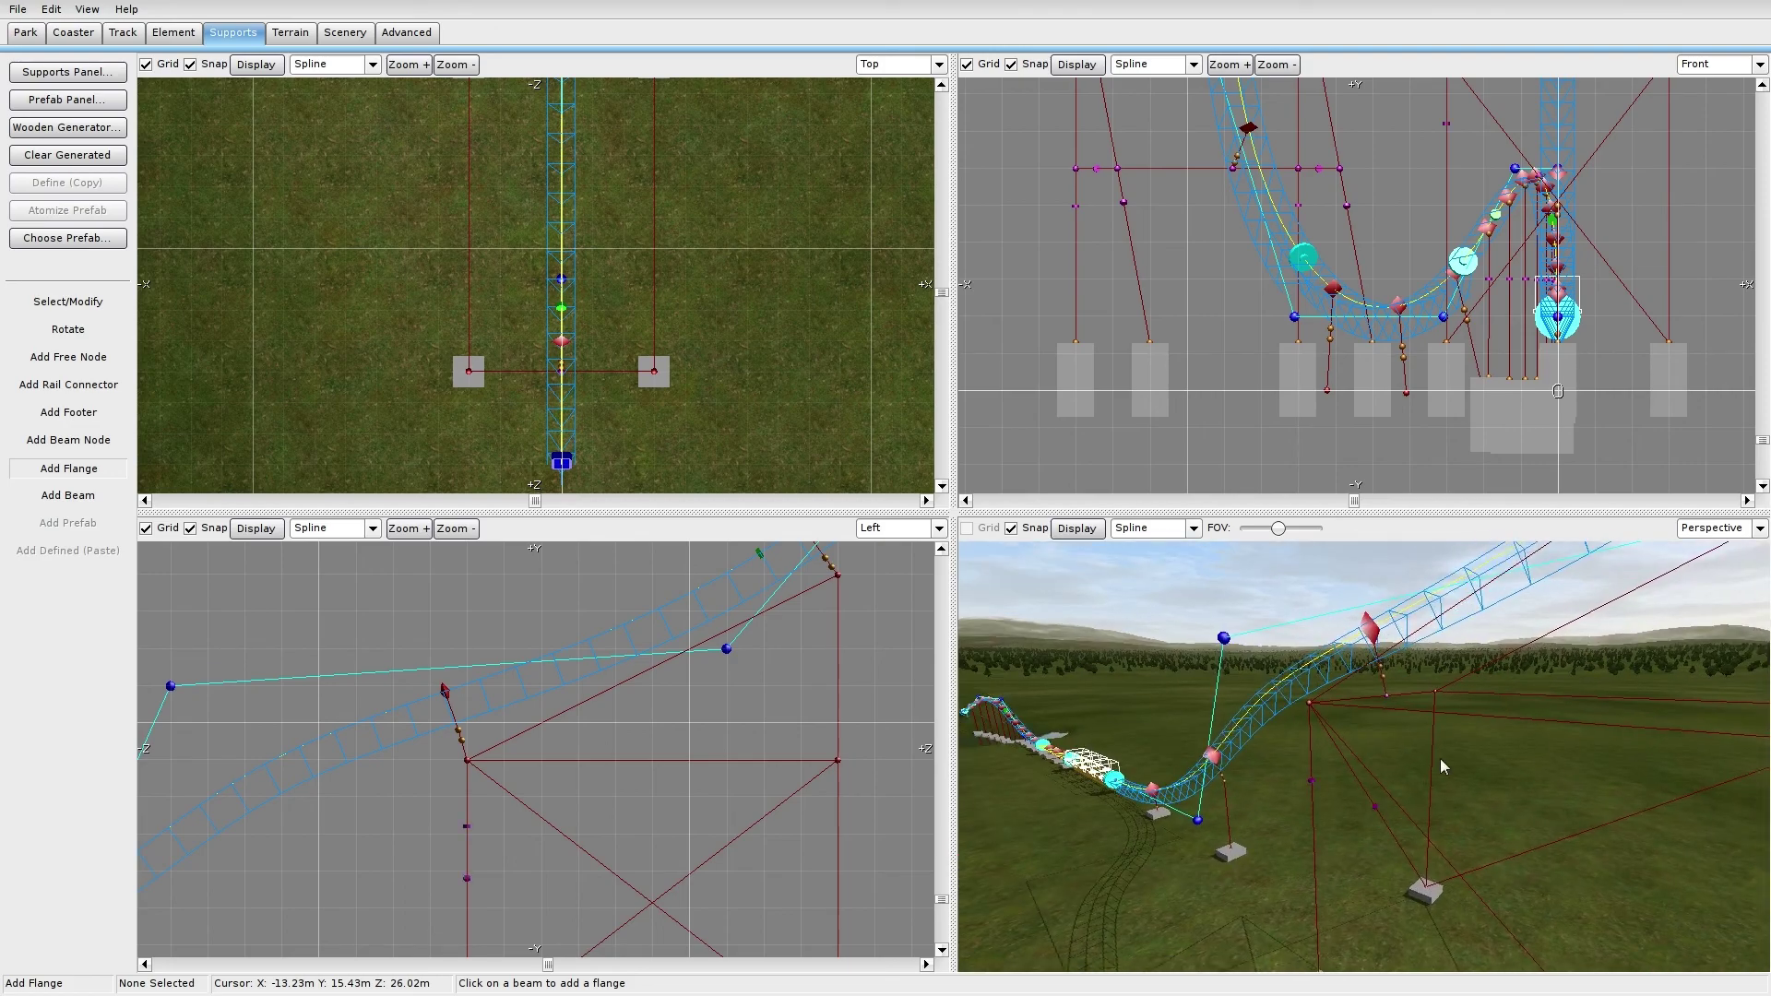
pyautogui.moveTo(1426, 729); pyautogui.dragTo(1383, 727, button='right')
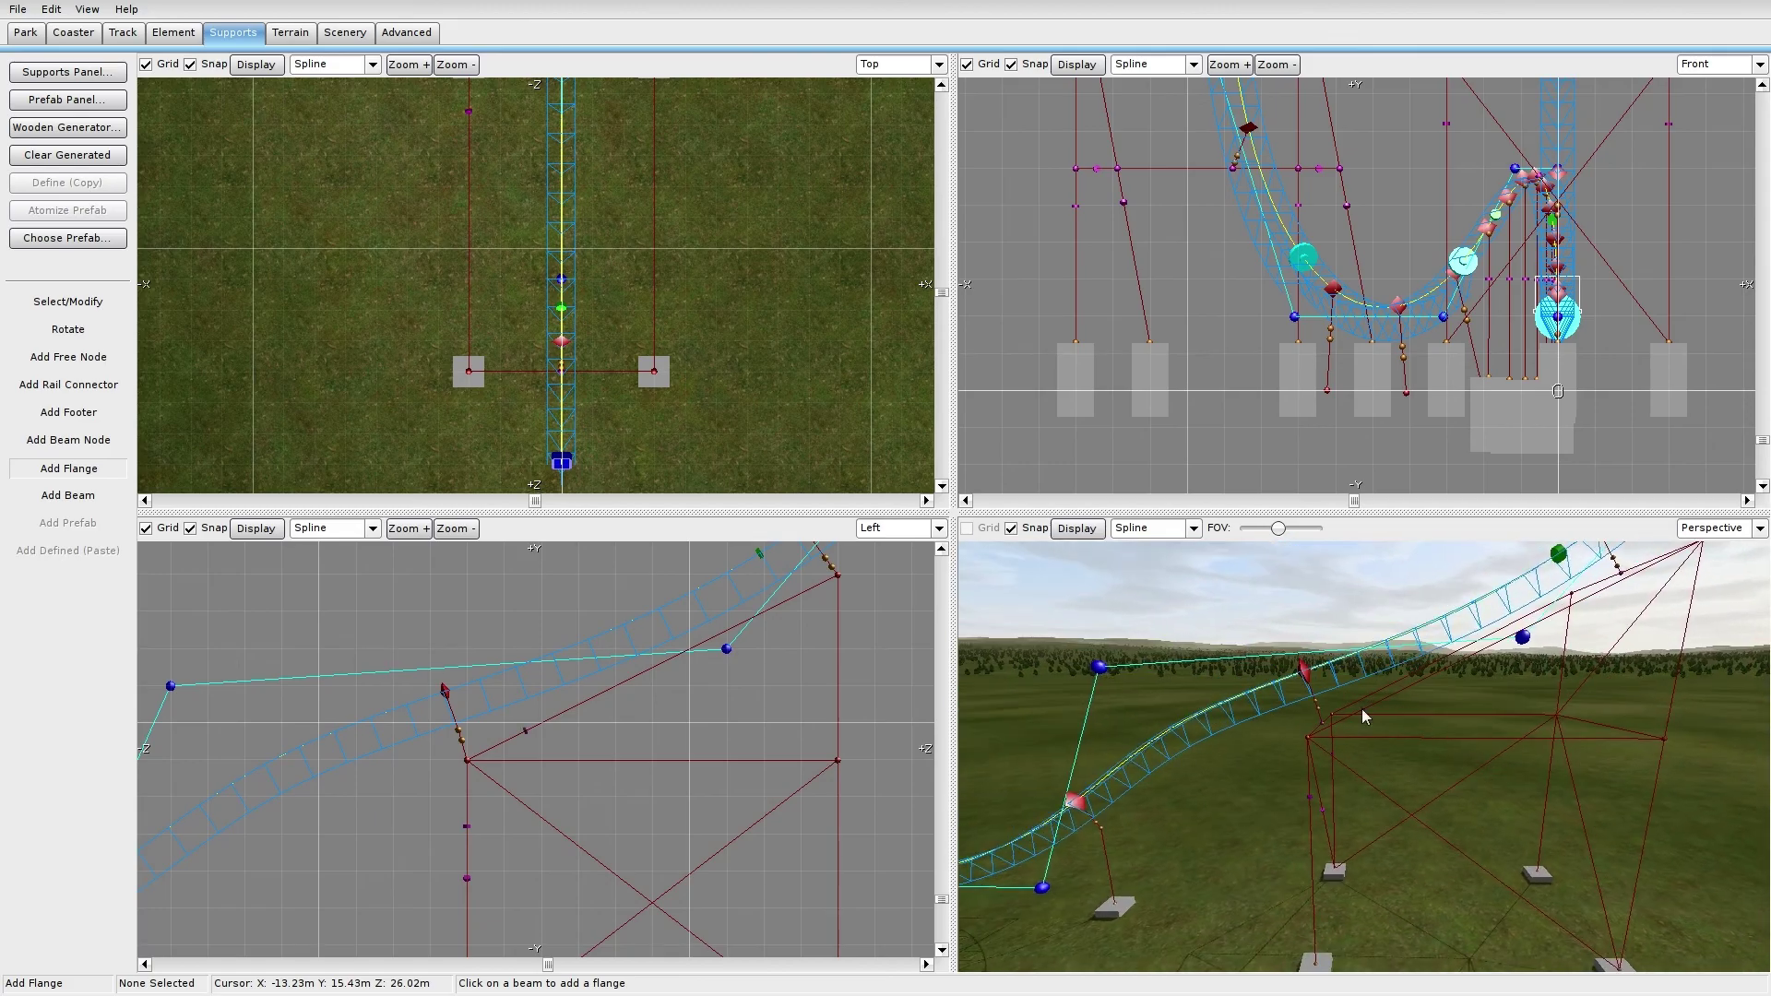
# Step: Add flanges near the lower ends of the sloping side beams and near both ends of the level side beams
pyautogui.moveTo(1366, 720)
pyautogui.mouseDown(button='right')
pyautogui.moveTo(1362, 692)
pyautogui.moveTo(1344, 713)
pyautogui.mouseUp(button='right')
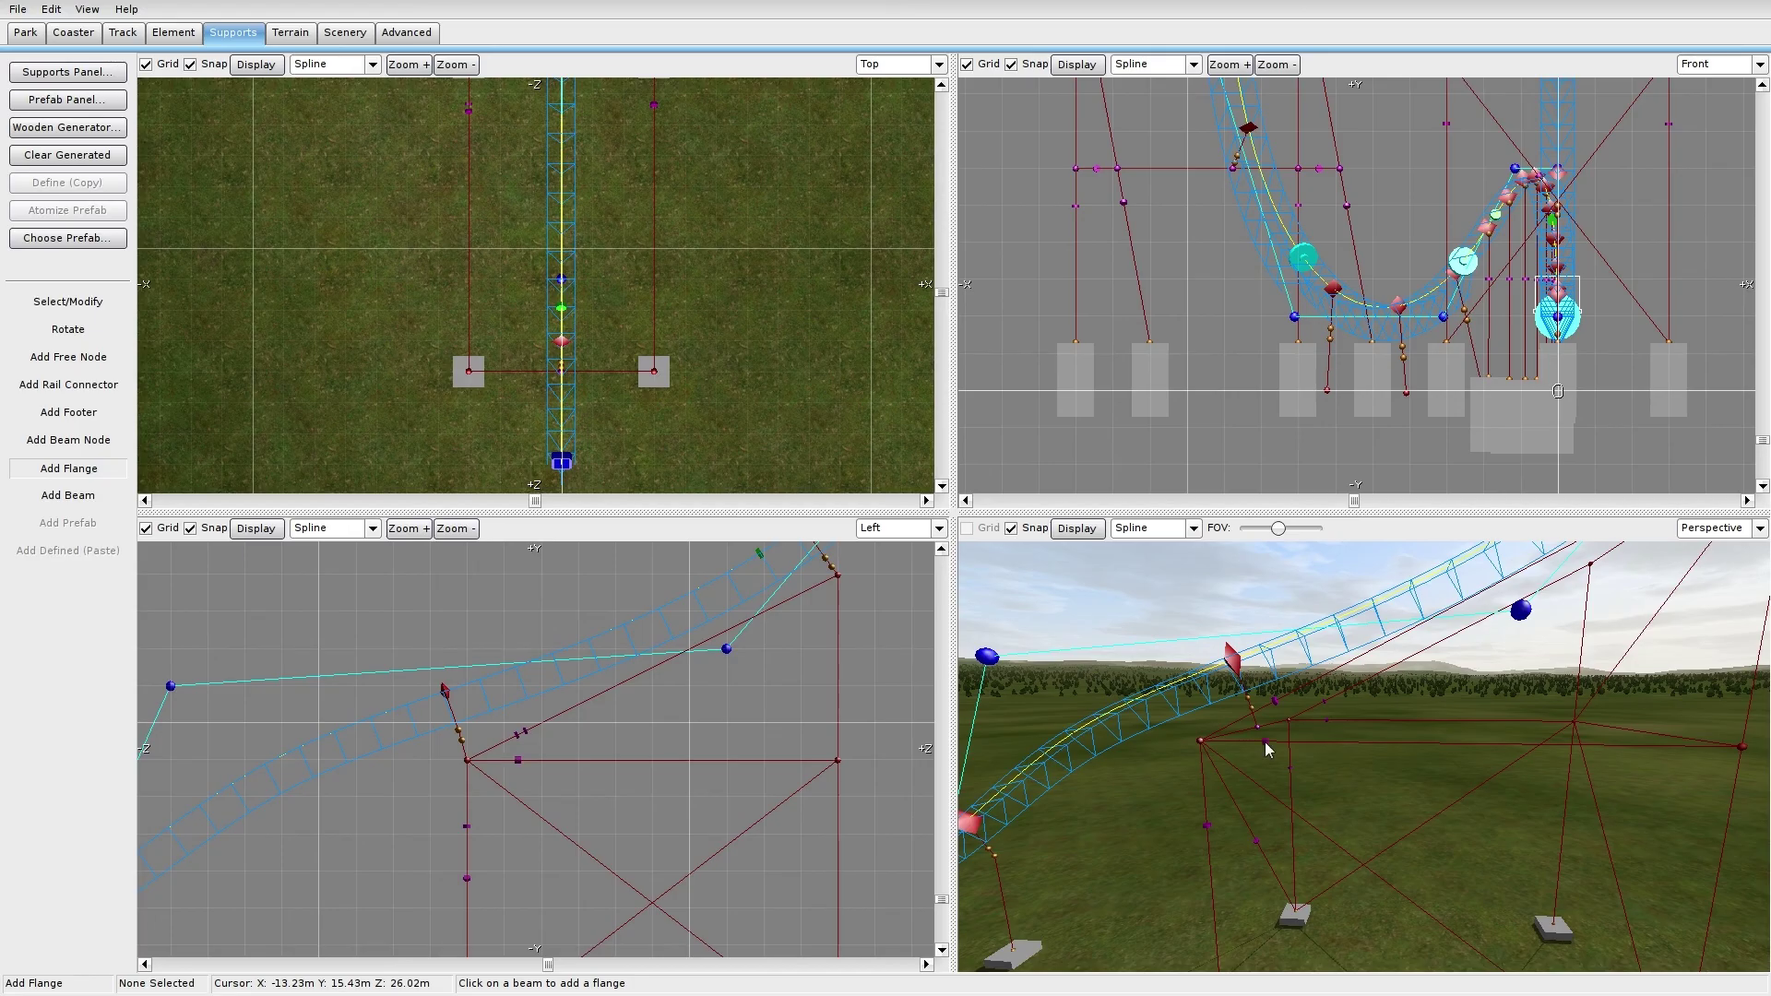
pyautogui.moveTo(1265, 742); pyautogui.dragTo(1227, 742, button='right')
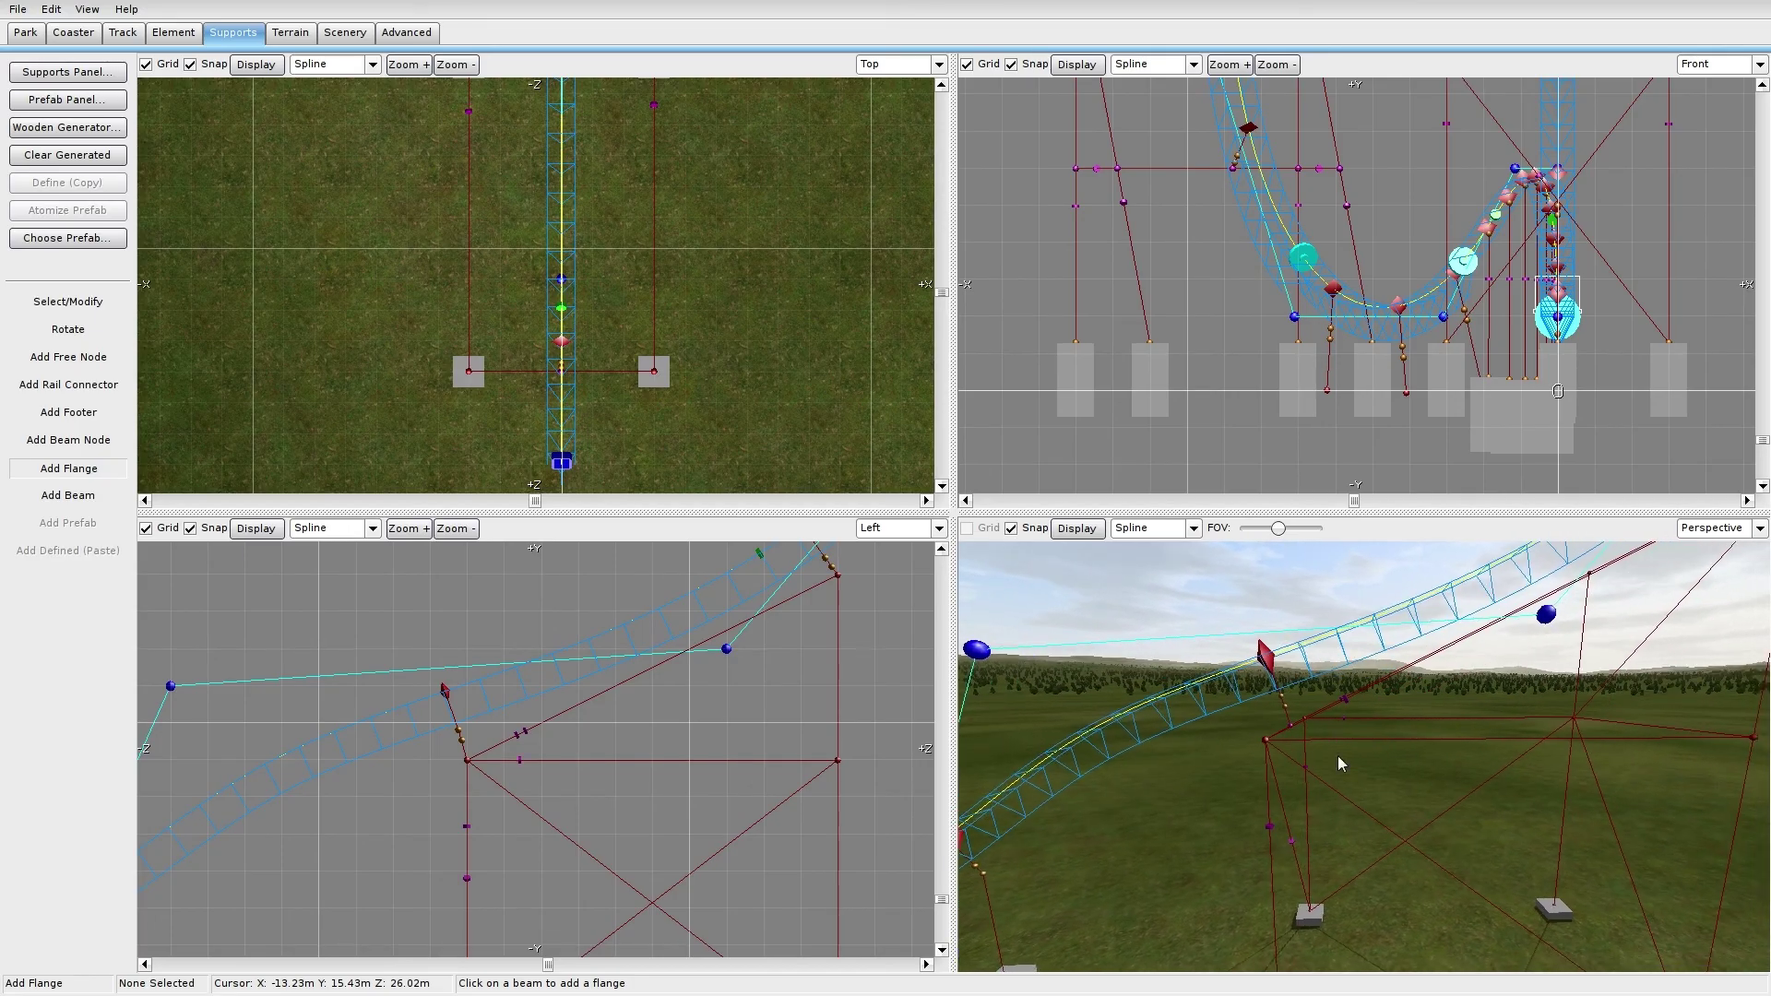
pyautogui.moveTo(1348, 744)
pyautogui.mouseDown(button='right')
pyautogui.moveTo(1375, 717)
pyautogui.moveTo(1349, 706)
pyautogui.moveTo(1369, 752)
pyautogui.moveTo(1393, 749)
pyautogui.moveTo(1355, 749)
pyautogui.mouseUp(button='right')
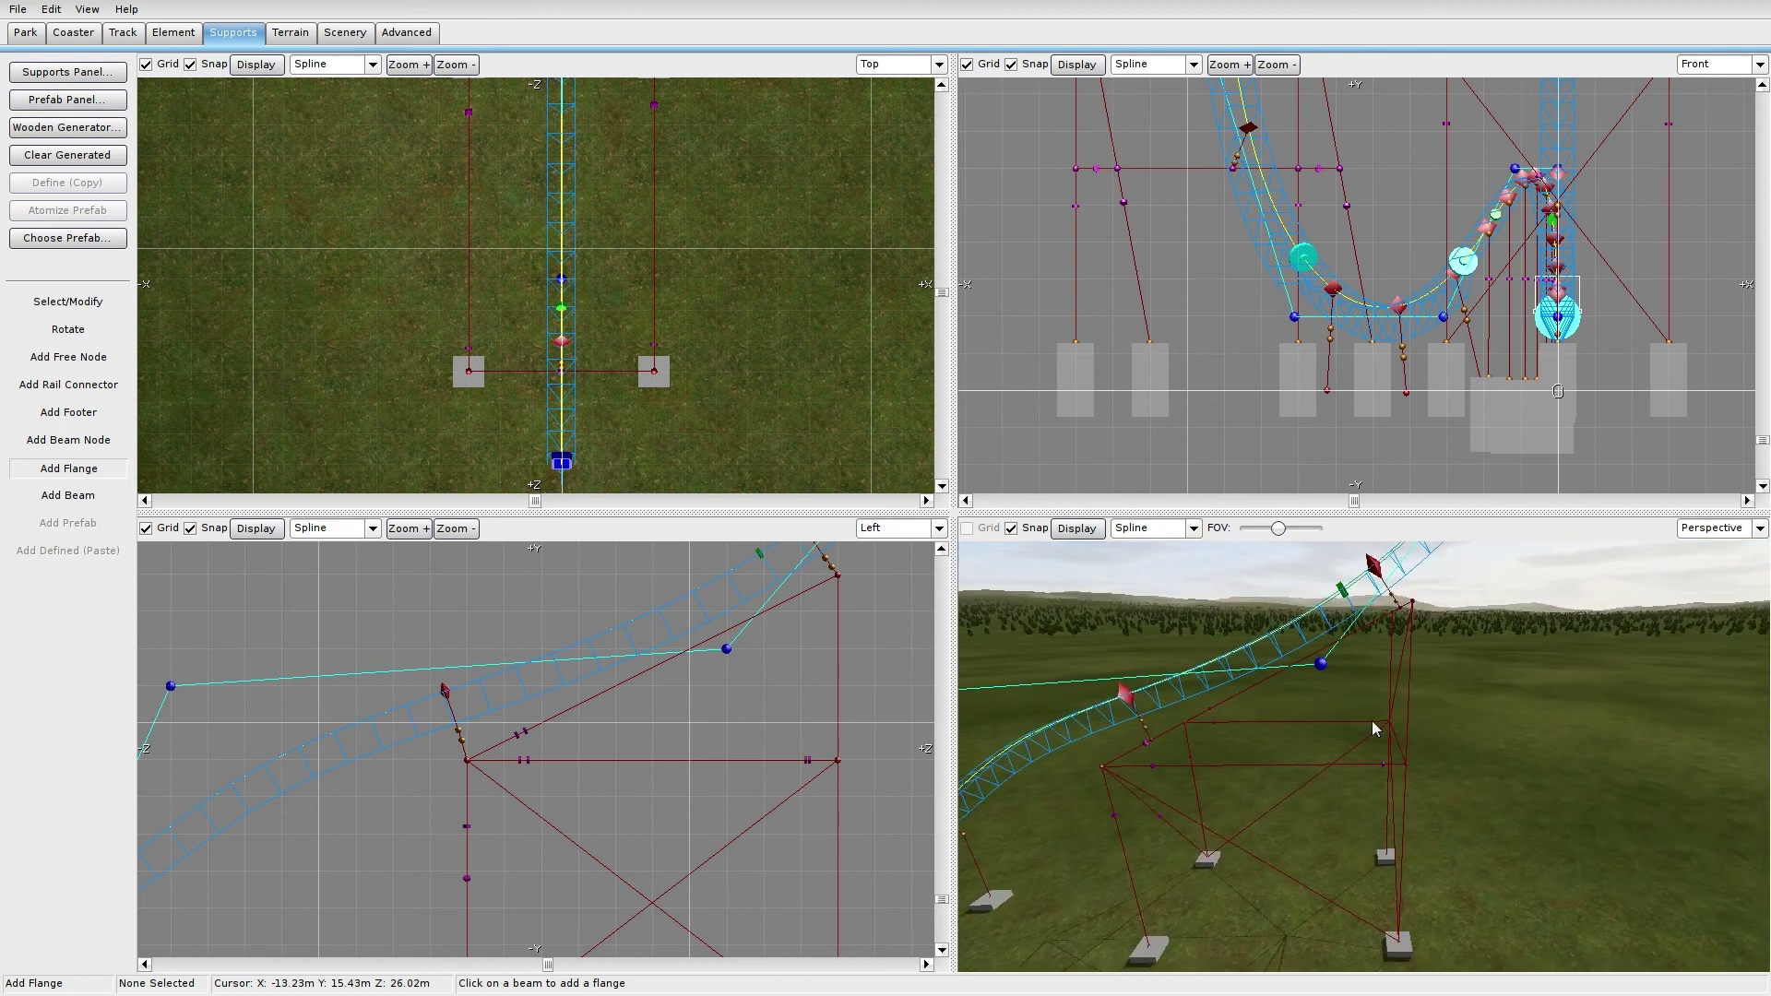
# Step: Add flanges near the upper ends of the crossing diagonal beams along the sides of the frame
pyautogui.click(1227, 845)
pyautogui.moveTo(1227, 851); pyautogui.dragTo(1171, 905, button='right')
pyautogui.moveTo(1293, 921); pyautogui.dragTo(1385, 871, button='right')
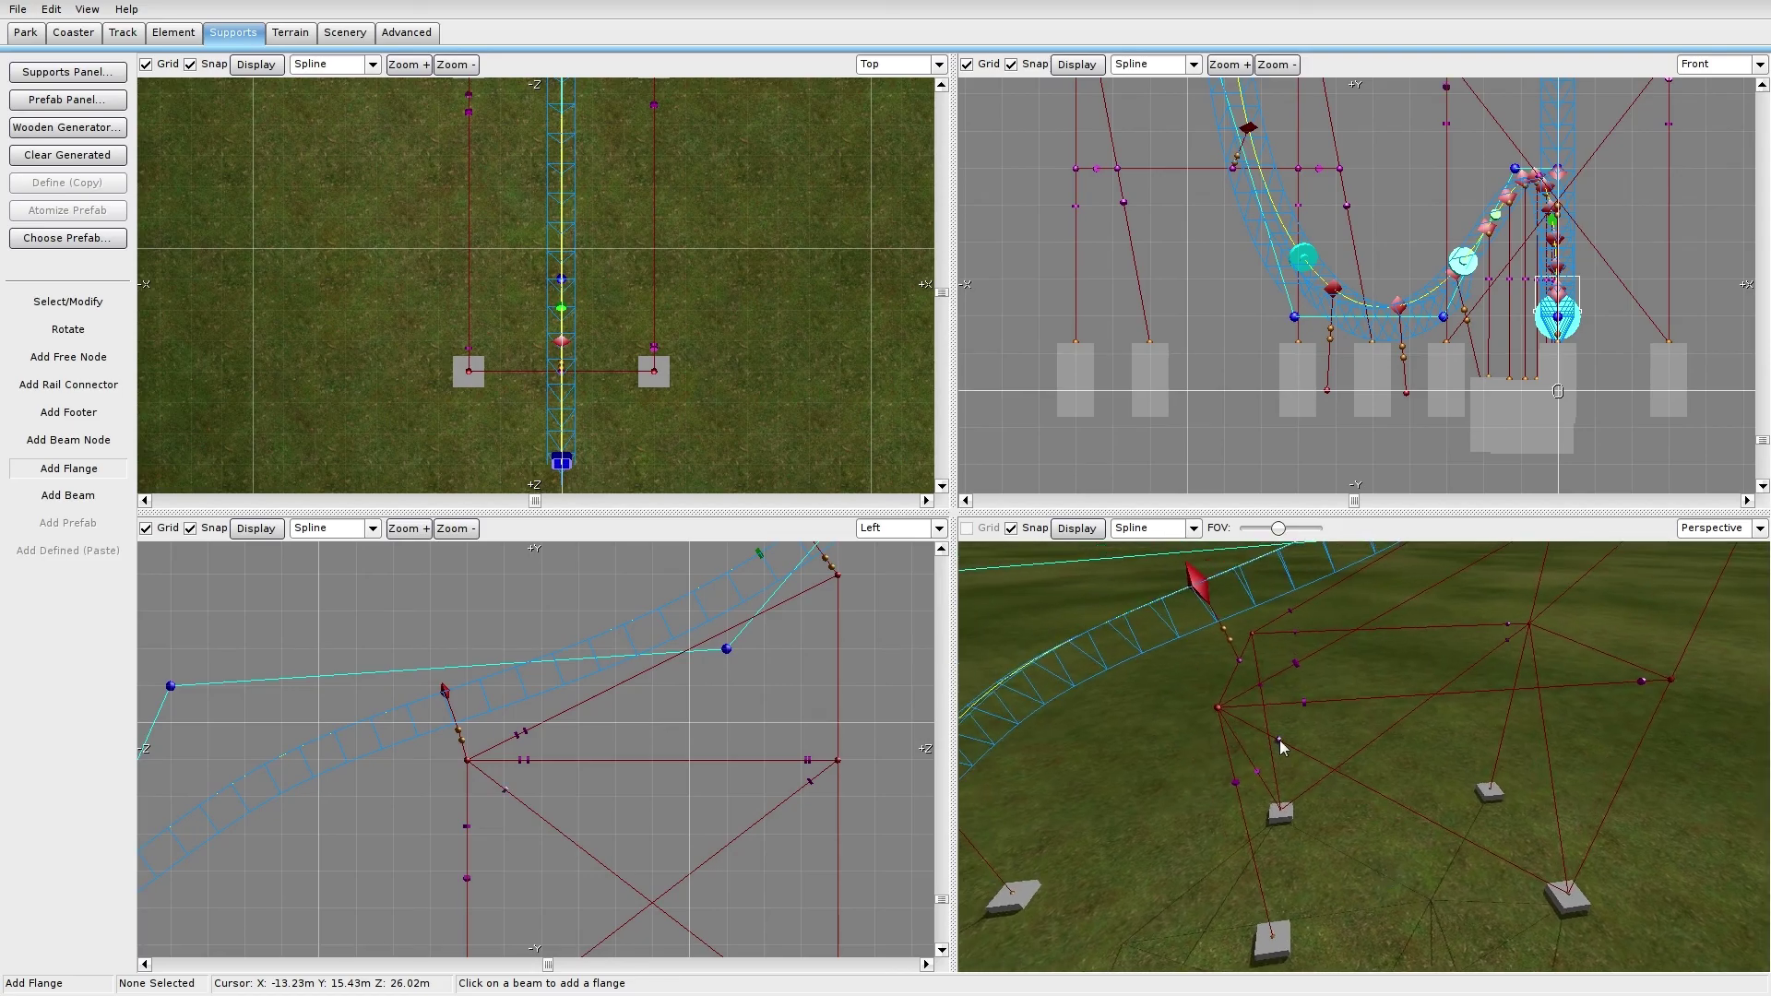
pyautogui.click(1308, 789)
pyautogui.moveTo(1478, 693); pyautogui.dragTo(1491, 731, button='right')
# Step: Shift the flanges near the upper ends of the side diagonals slightly down their beams at the frame's higher end
pyautogui.click(87, 299)
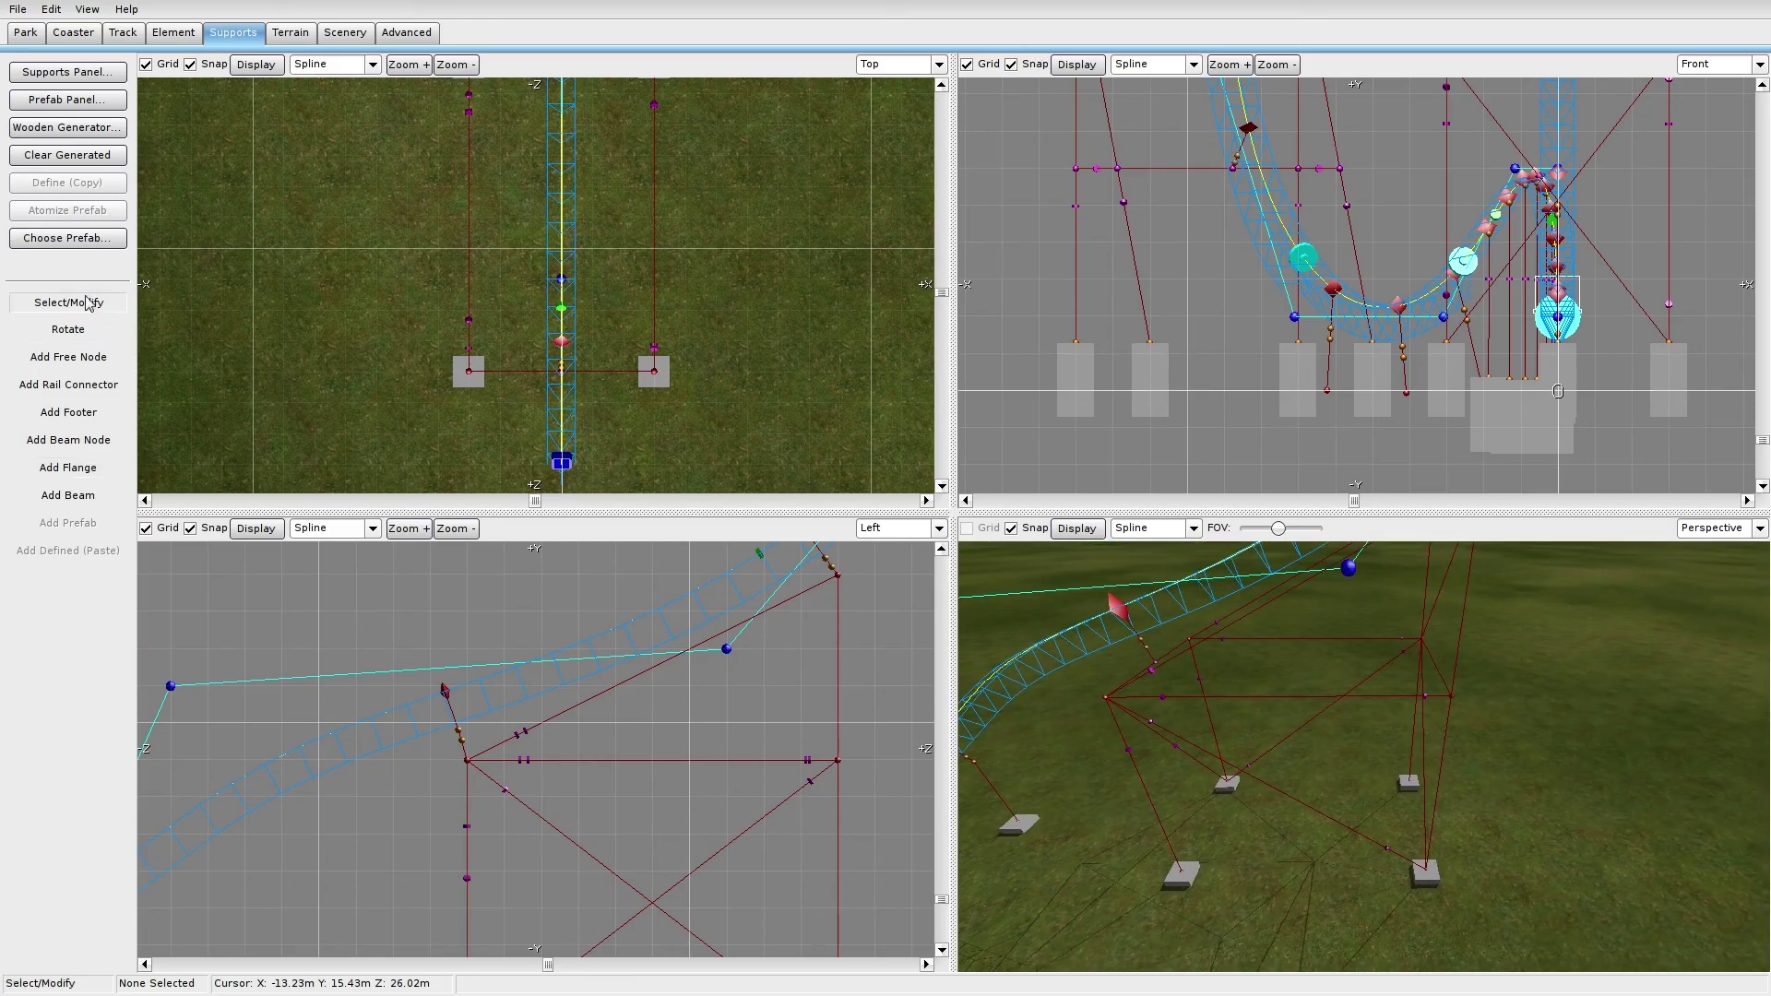
pyautogui.click(1404, 659)
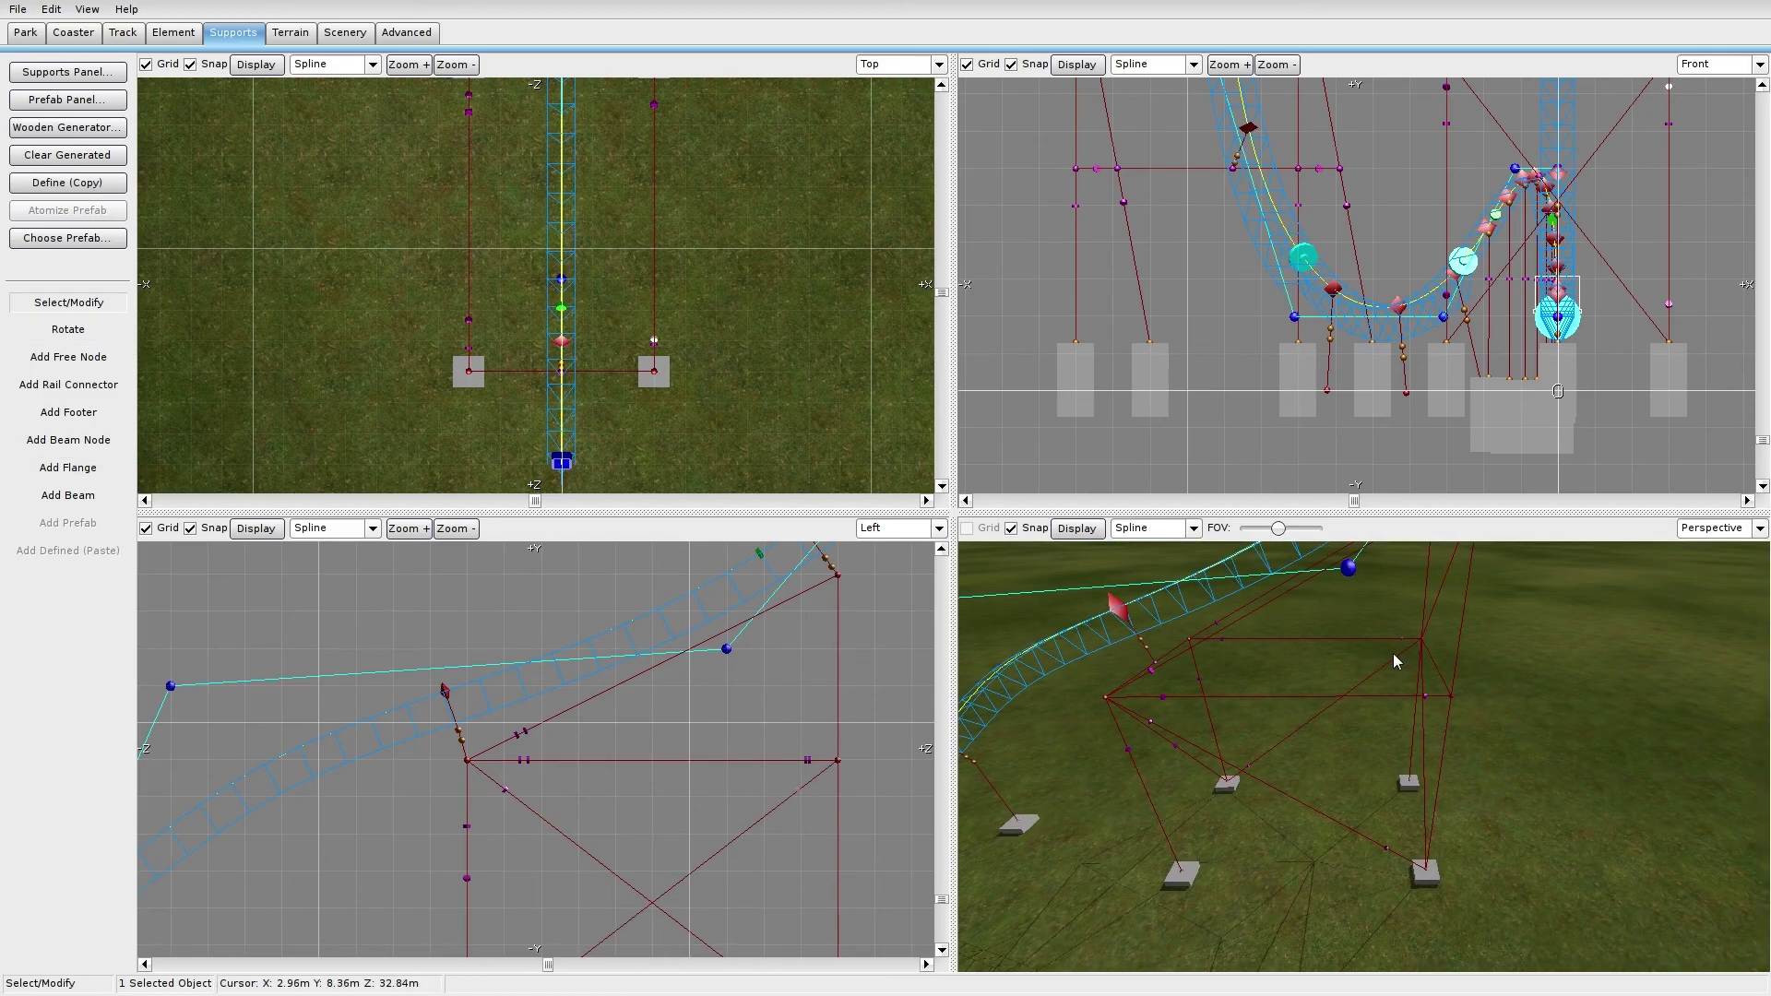
pyautogui.click(1092, 884)
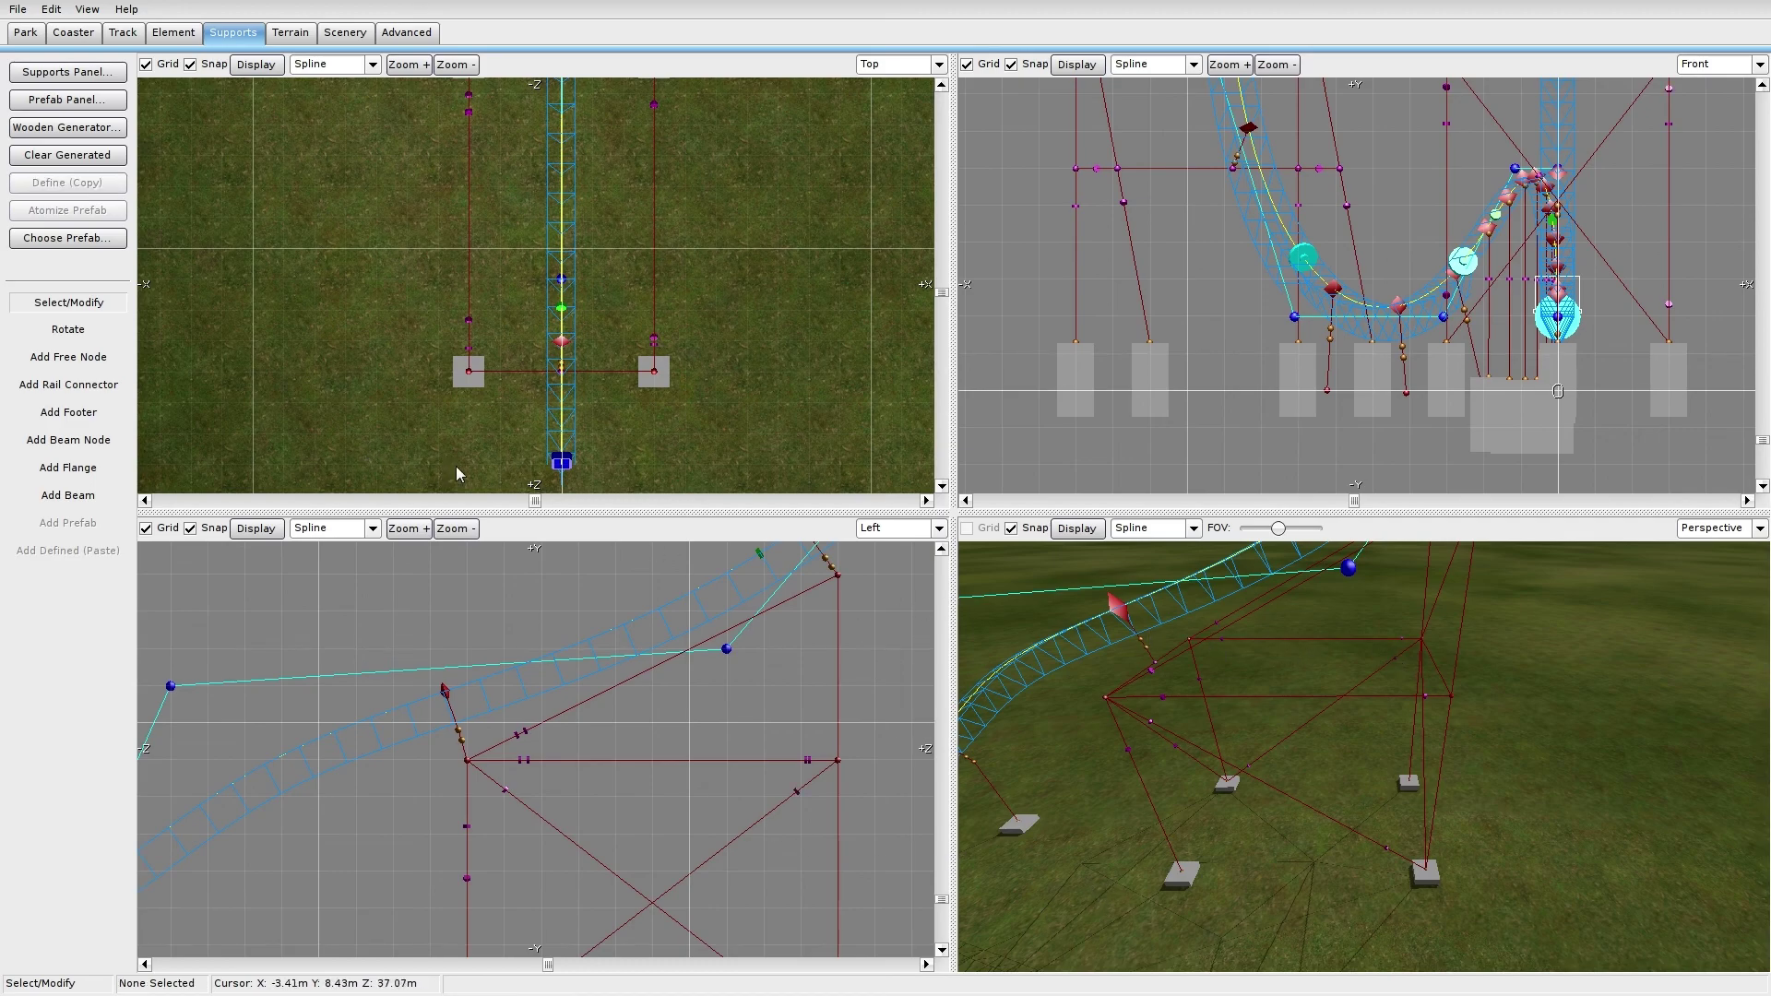
# Step: Add flanges to the vertical beams, crossbeams and cross diagonal at the higher end of the frame
pyautogui.click(90, 468)
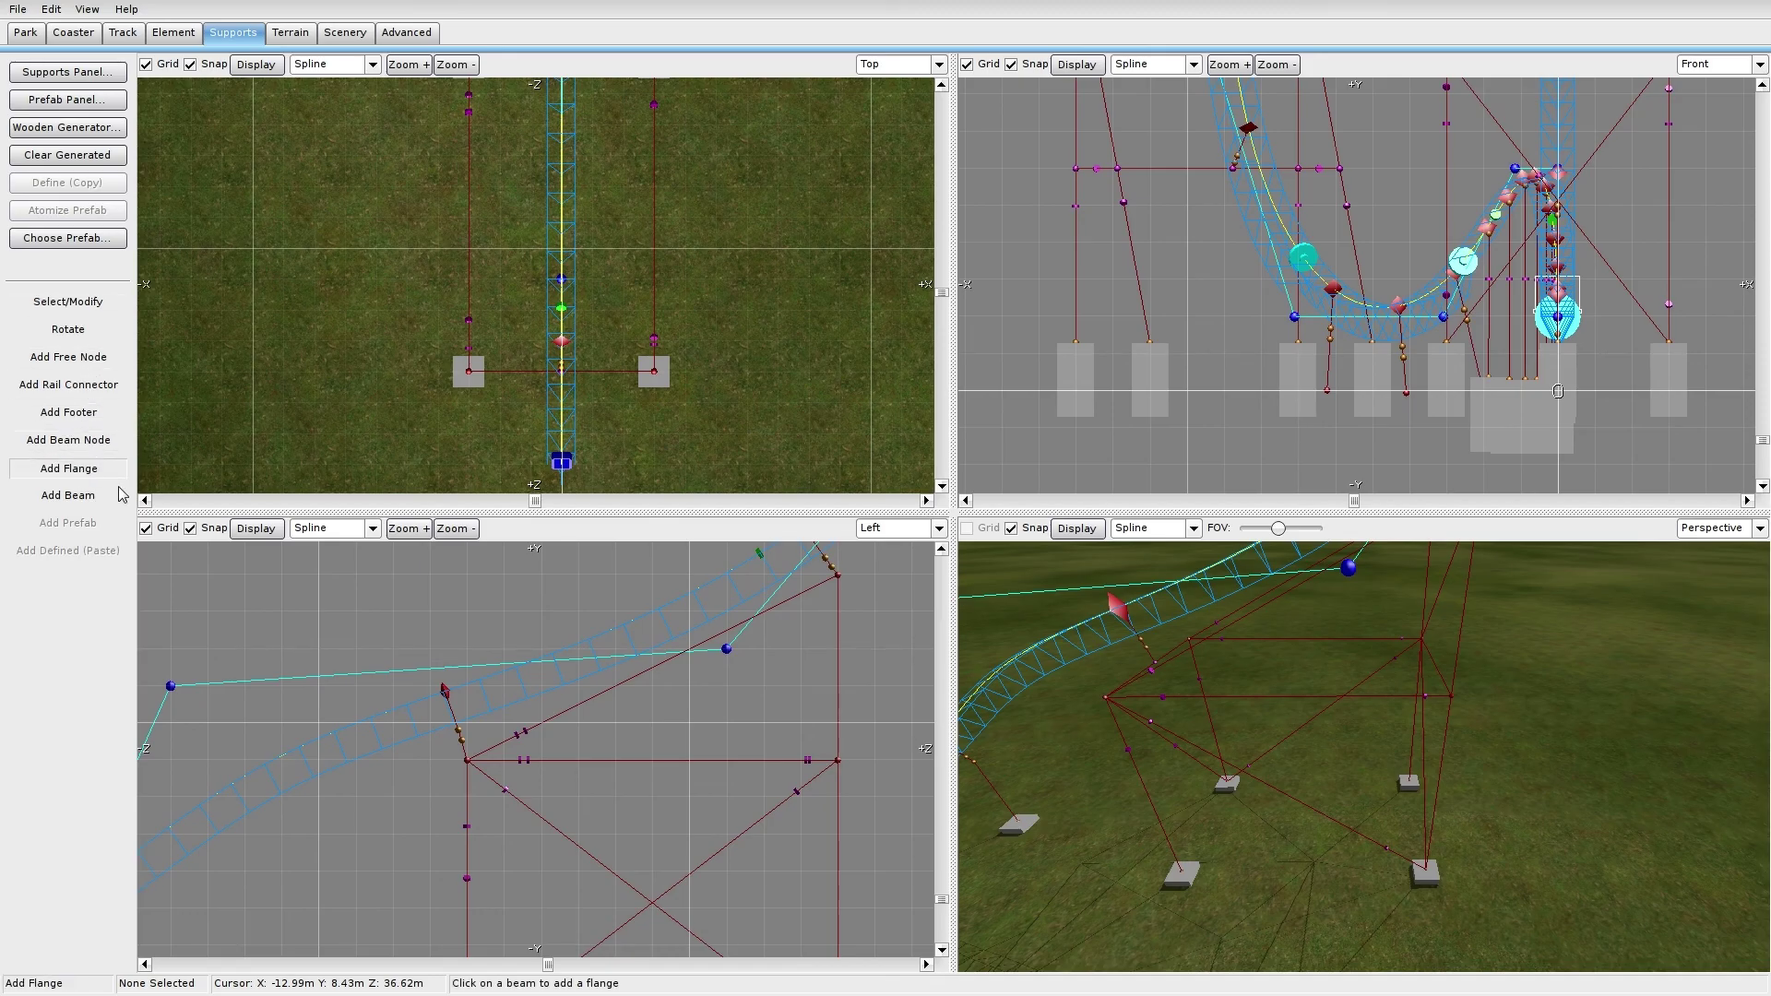
pyautogui.moveTo(1020, 680); pyautogui.dragTo(1102, 587, button='right')
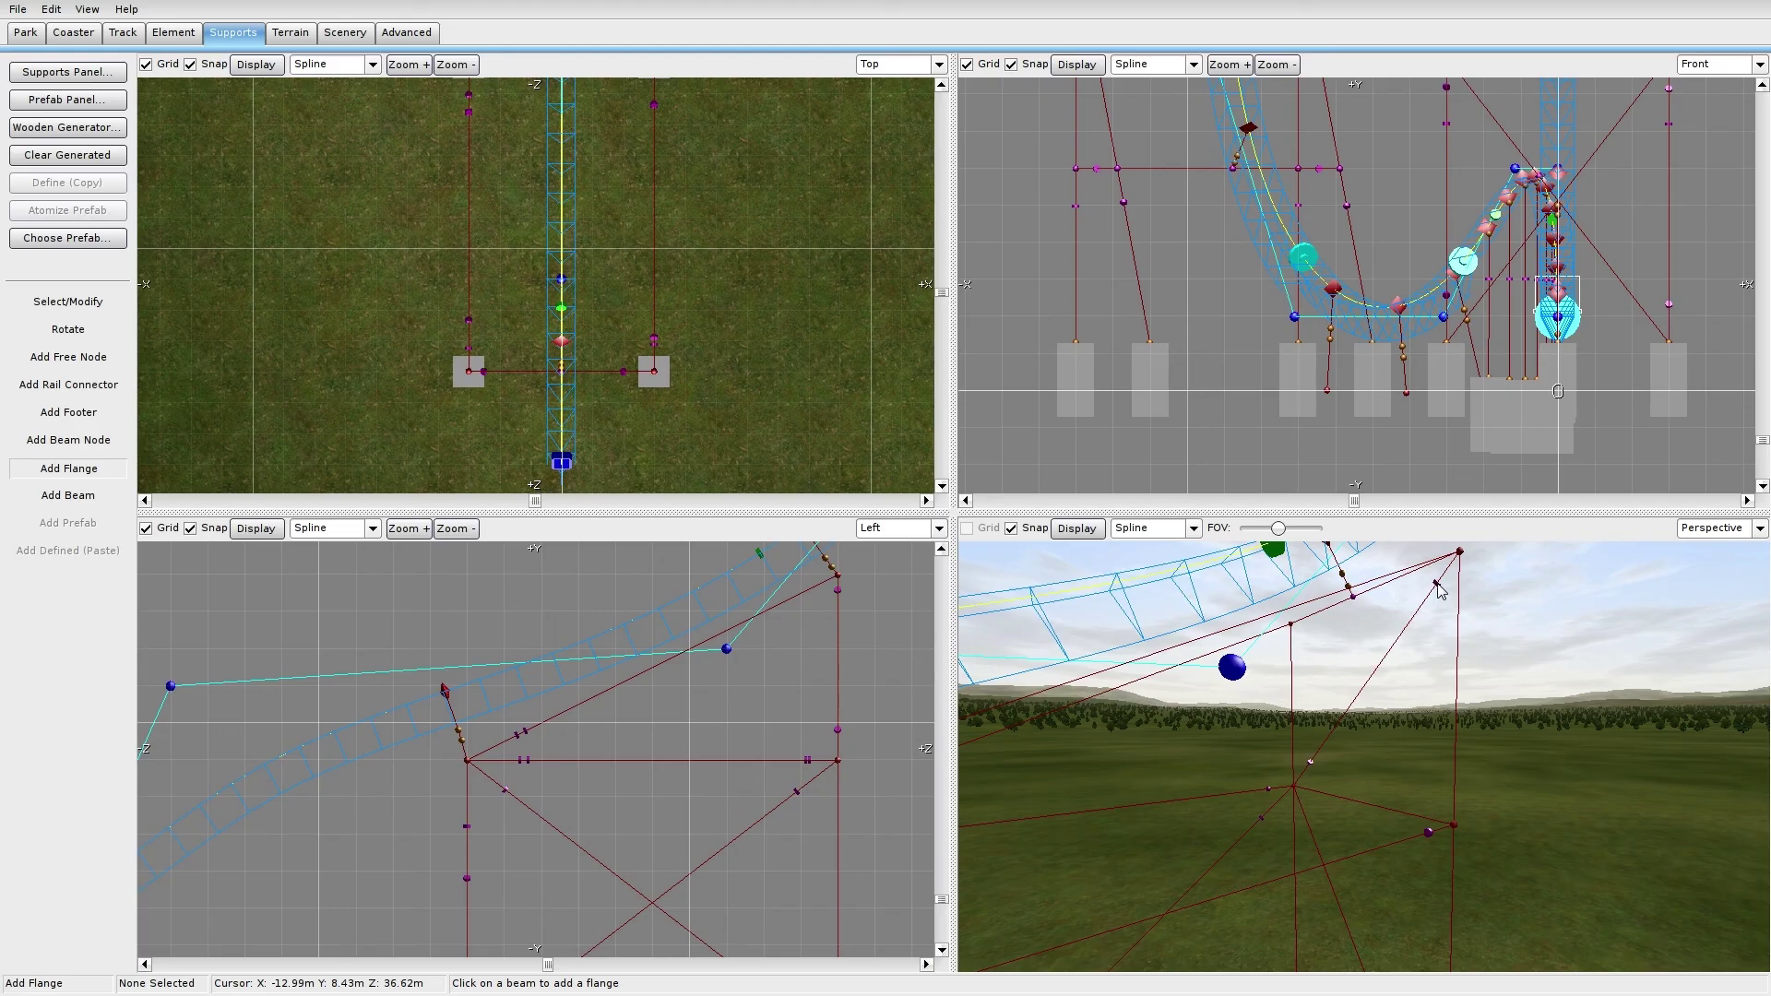
pyautogui.click(1457, 612)
pyautogui.click(1292, 653)
pyautogui.moveTo(1364, 738); pyautogui.dragTo(1404, 551, button='right')
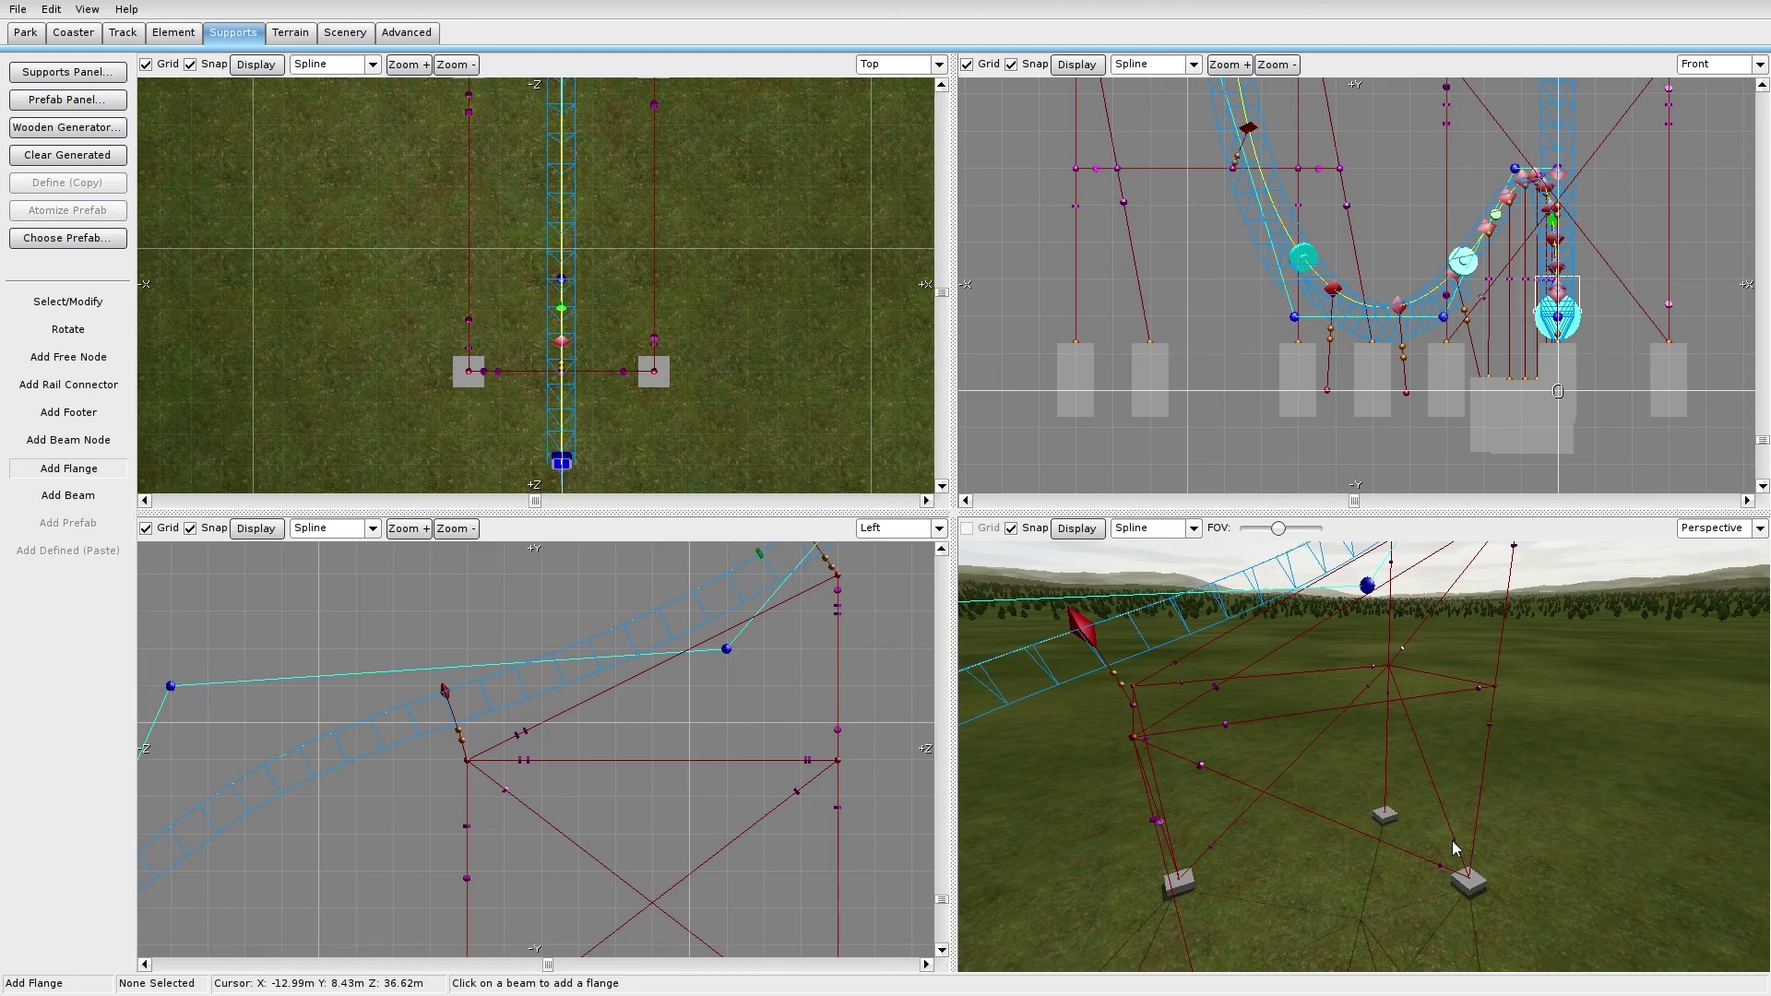
pyautogui.click(99, 303)
pyautogui.moveTo(1146, 704); pyautogui.dragTo(1403, 743, button='right')
pyautogui.click(69, 468)
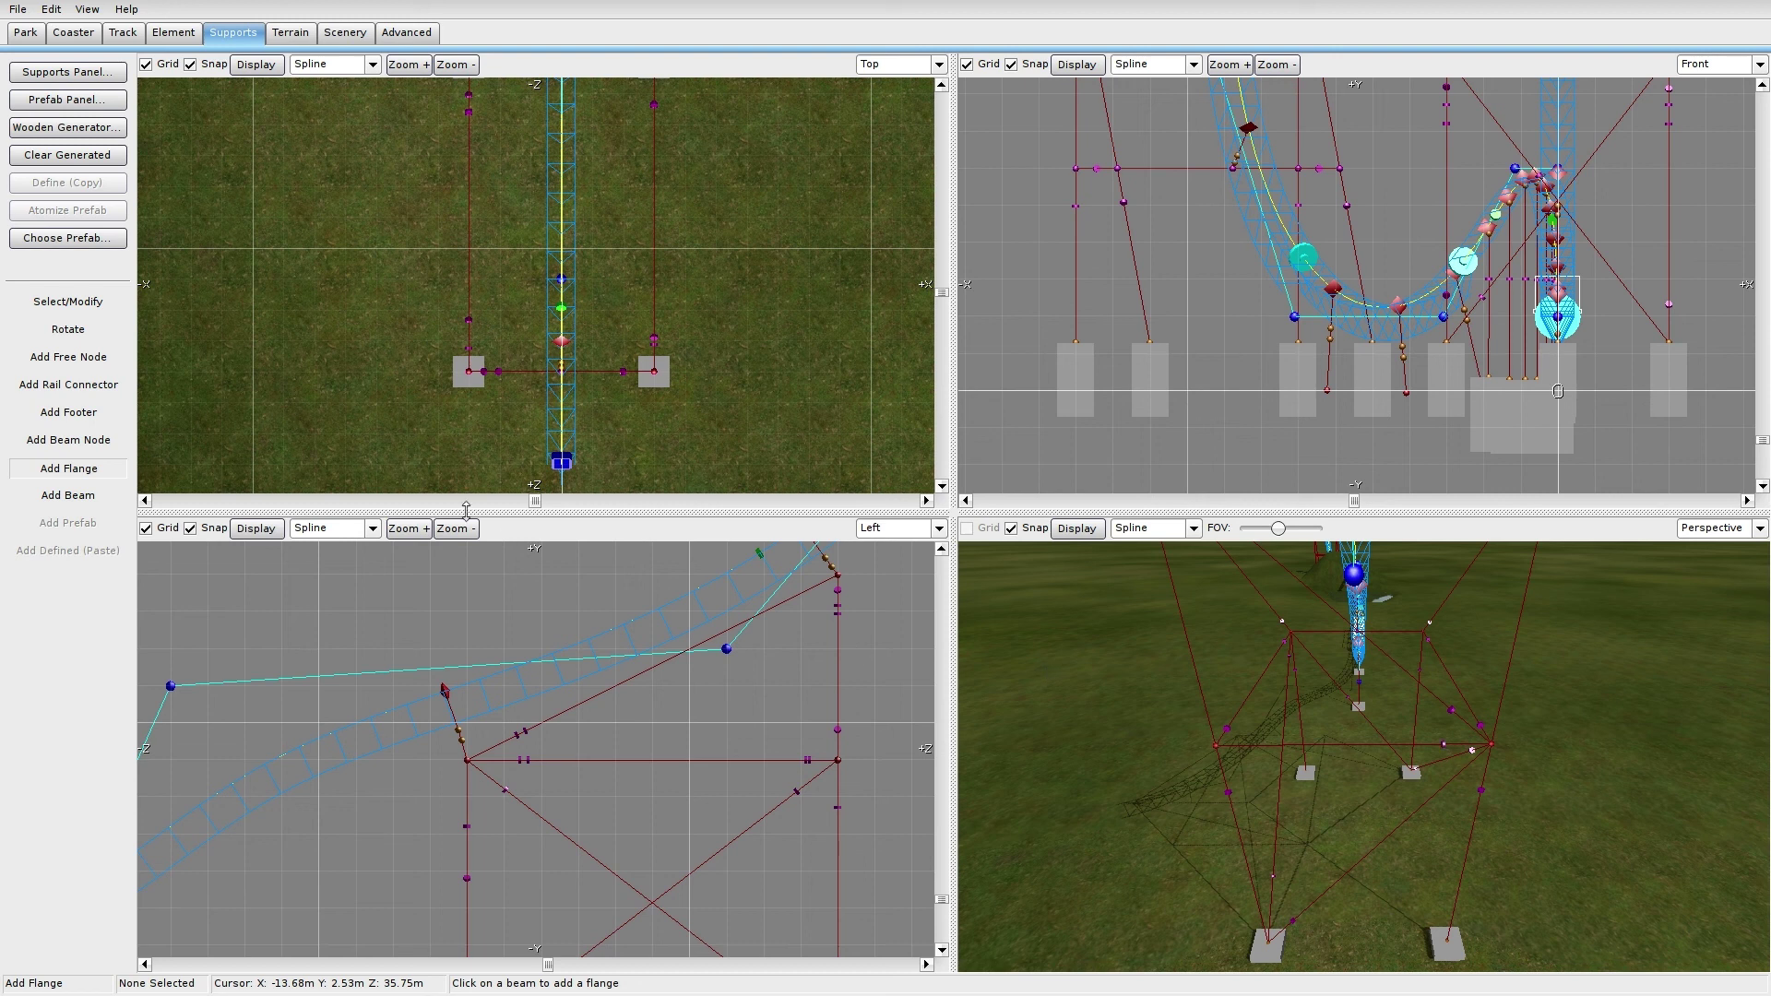
pyautogui.moveTo(1375, 747); pyautogui.dragTo(1319, 770, button='right')
pyautogui.press('s')
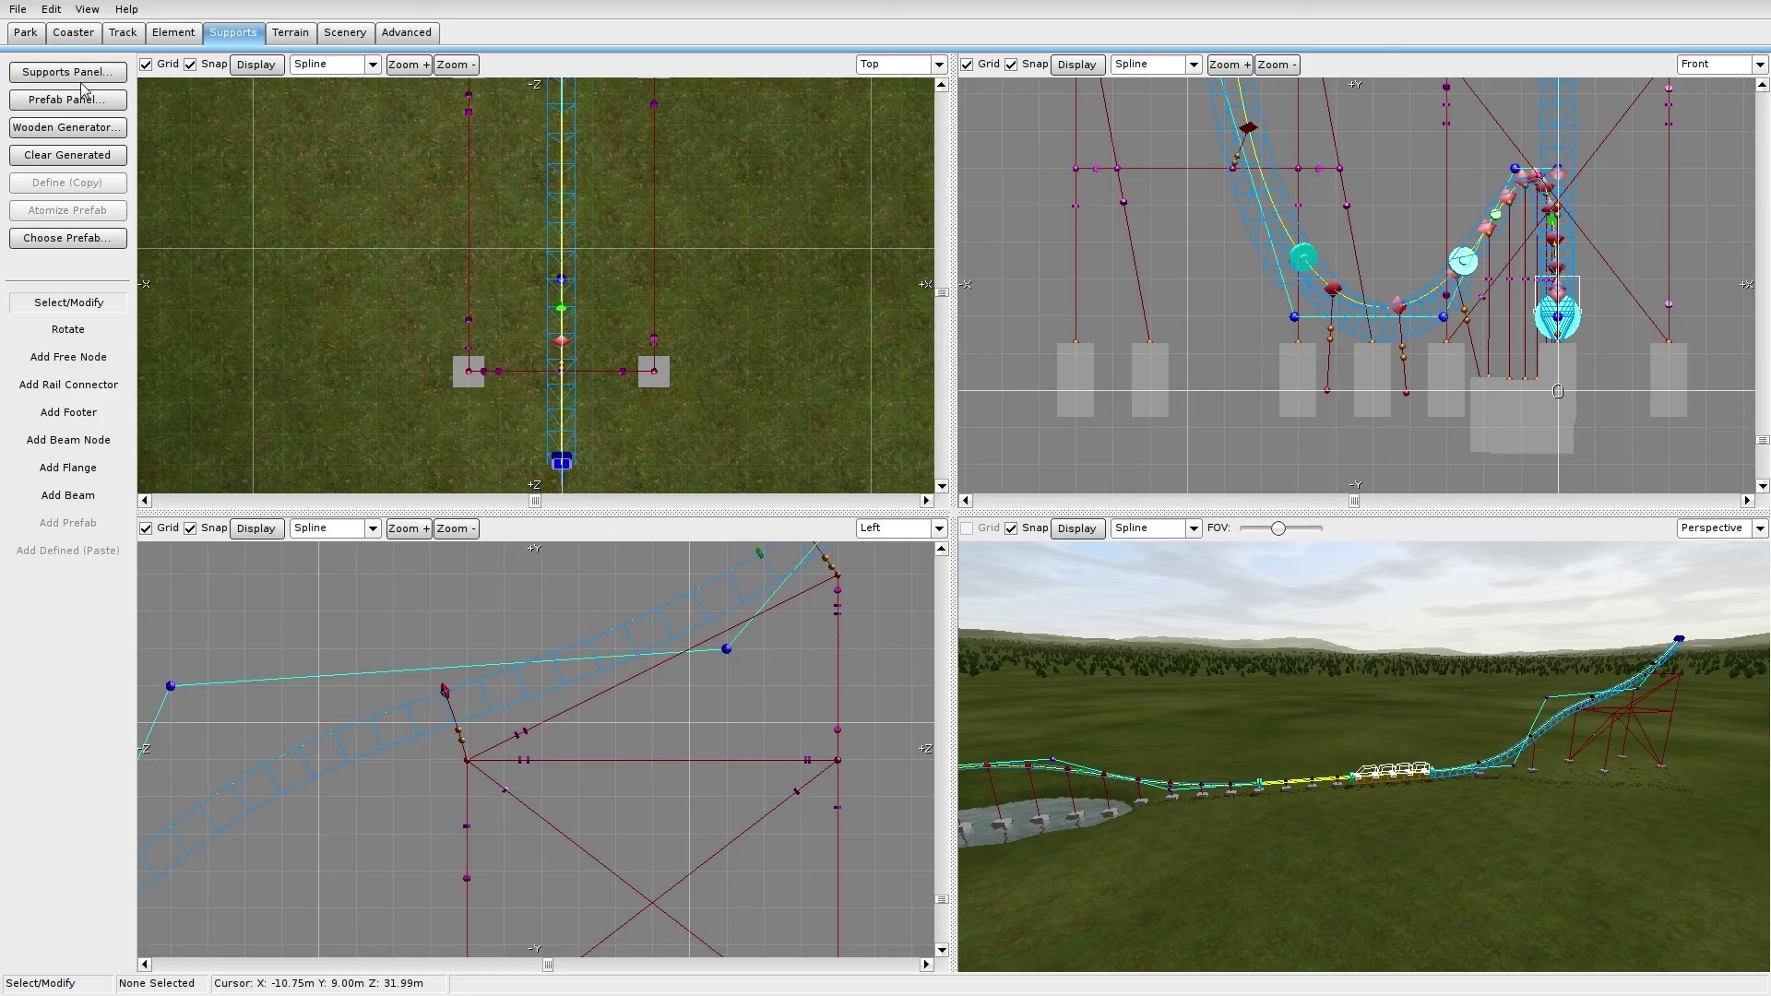
# Step: Freeze the coaster and inspect the rendered track, supports, launch and station from several sides
pyautogui.click(82, 338)
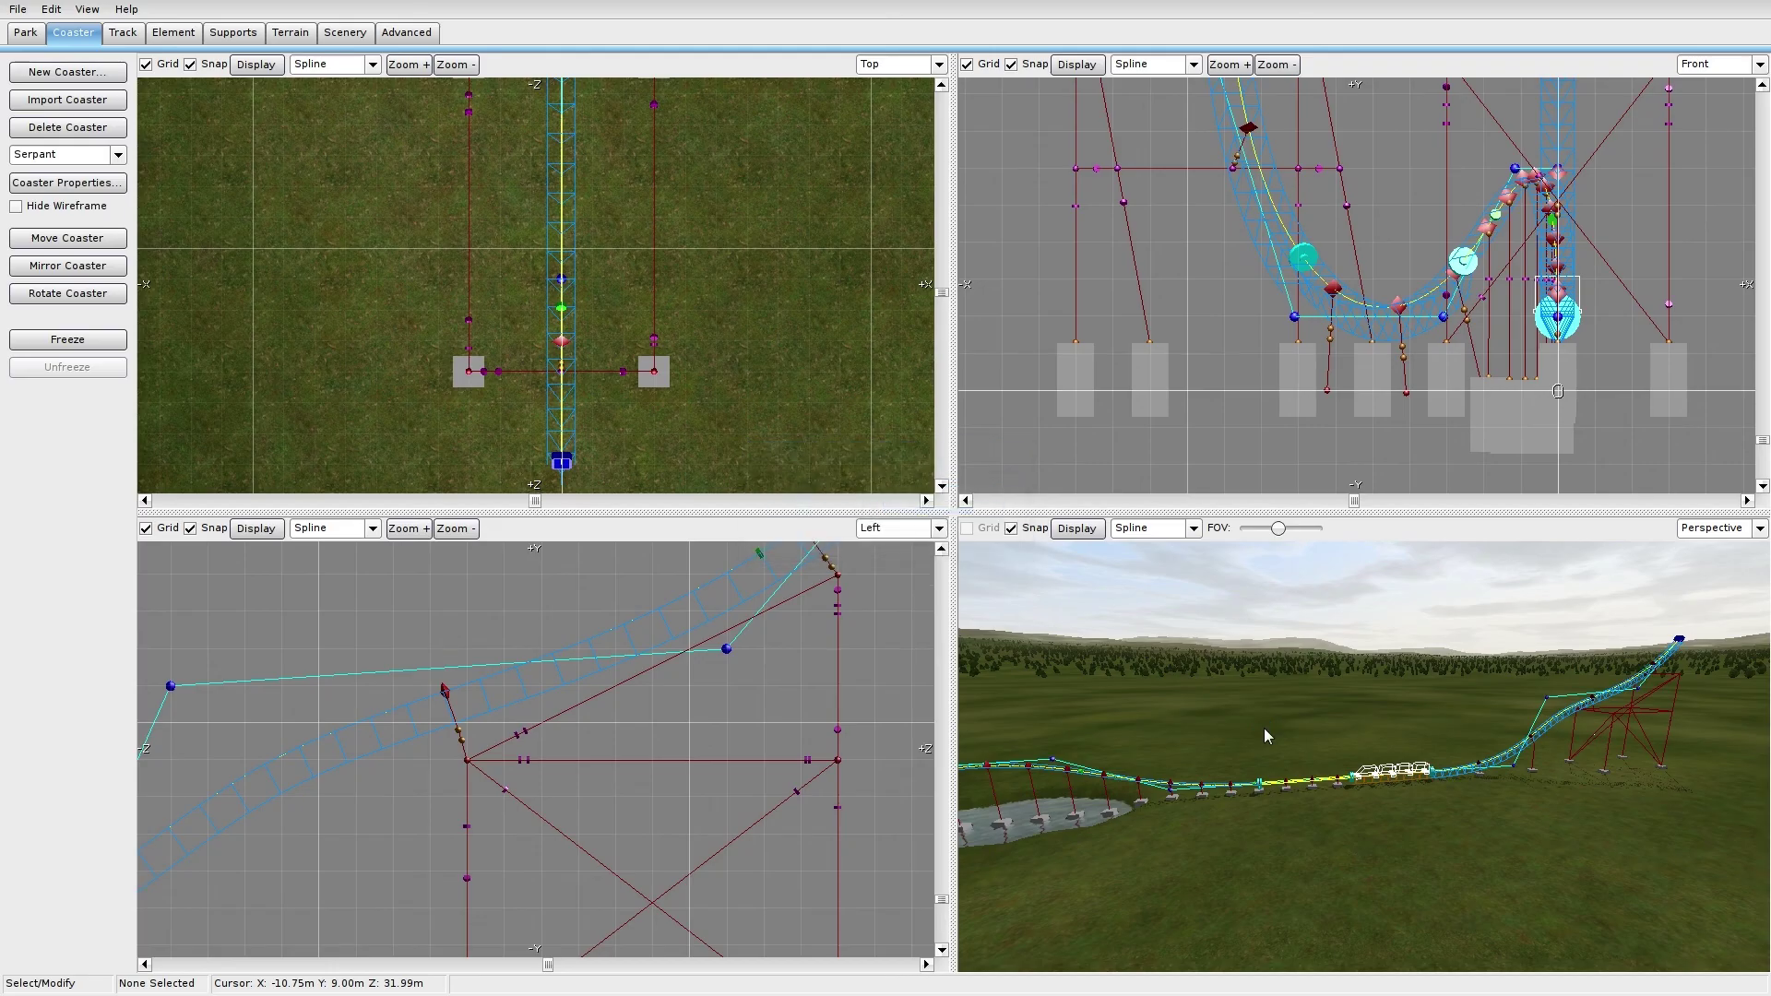
pyautogui.moveTo(1218, 699); pyautogui.dragTo(1236, 646)
pyautogui.press('w')
pyautogui.moveTo(1363, 738); pyautogui.dragTo(1230, 698, button='right')
pyautogui.press('s')
pyautogui.press('s')
pyautogui.press('w')
pyautogui.press('a')
pyautogui.press('w')
pyautogui.press('d')
pyautogui.press('d')
pyautogui.press('w')
pyautogui.press('d')
pyautogui.press('s')
pyautogui.press('d')
pyautogui.press('s')
pyautogui.press('w')
pyautogui.press('w')
pyautogui.press('s')
pyautogui.press('w')
pyautogui.press('s')
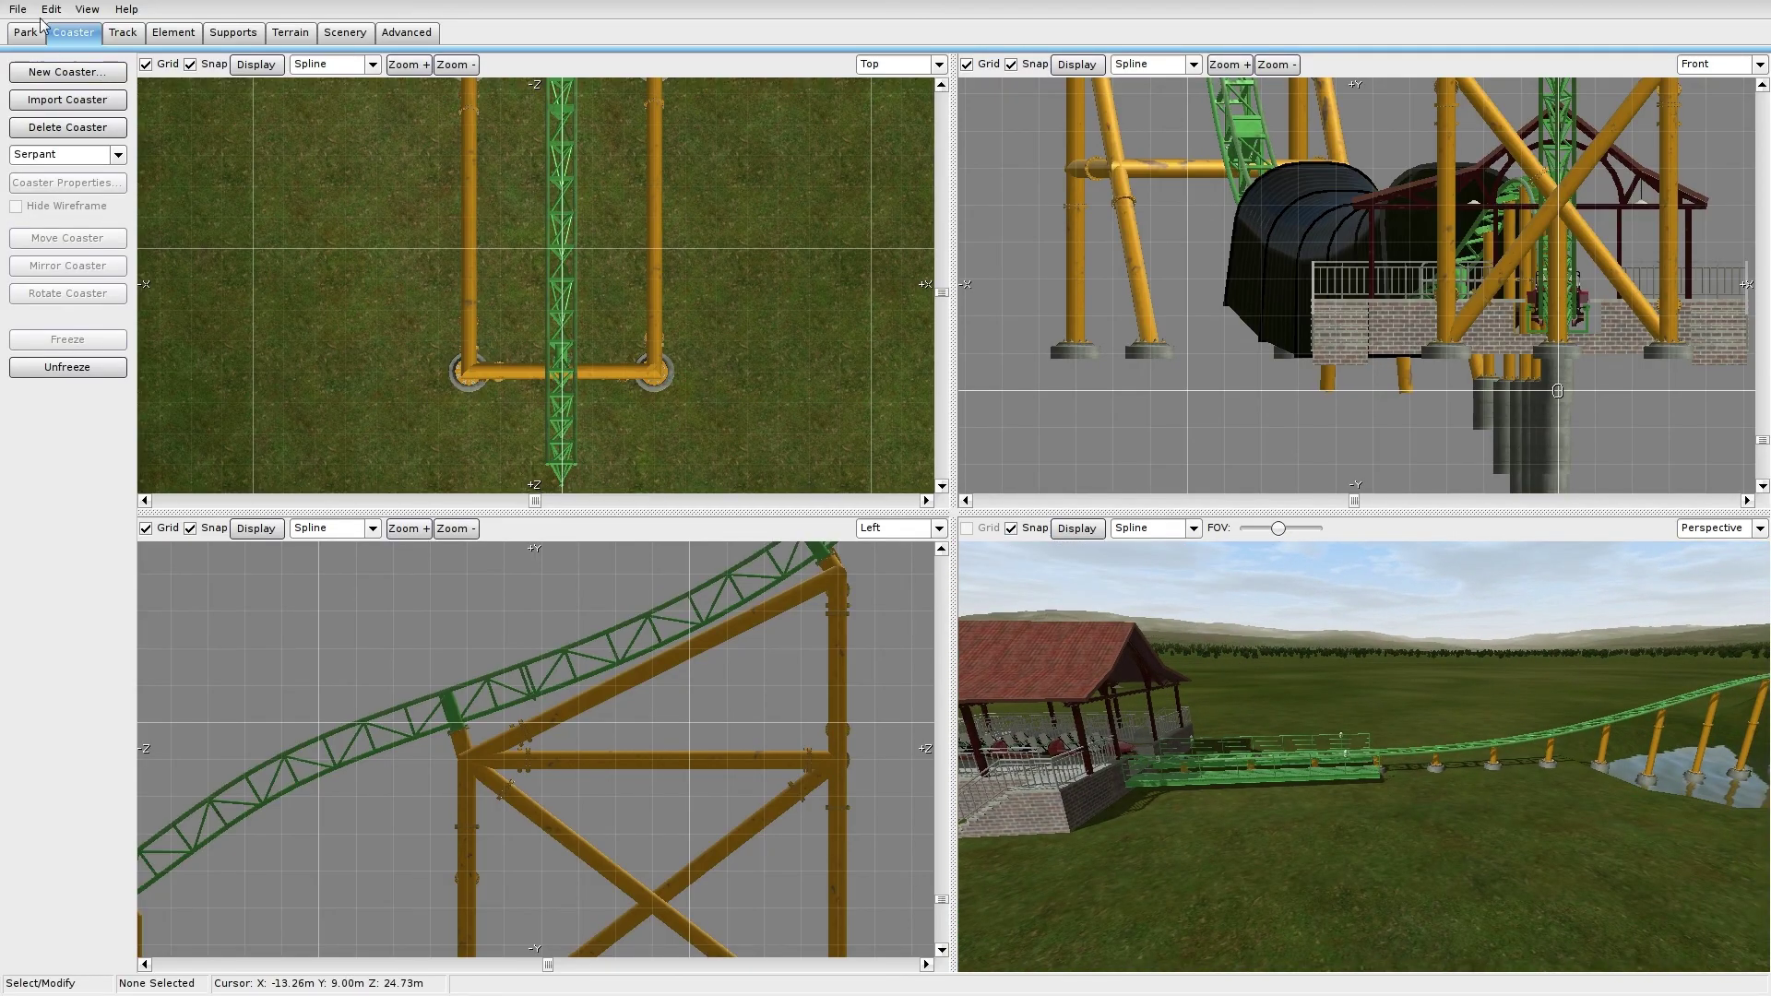
# Step: Save the changes of the current project and start the coaster's ride simulation
pyautogui.click(45, 173)
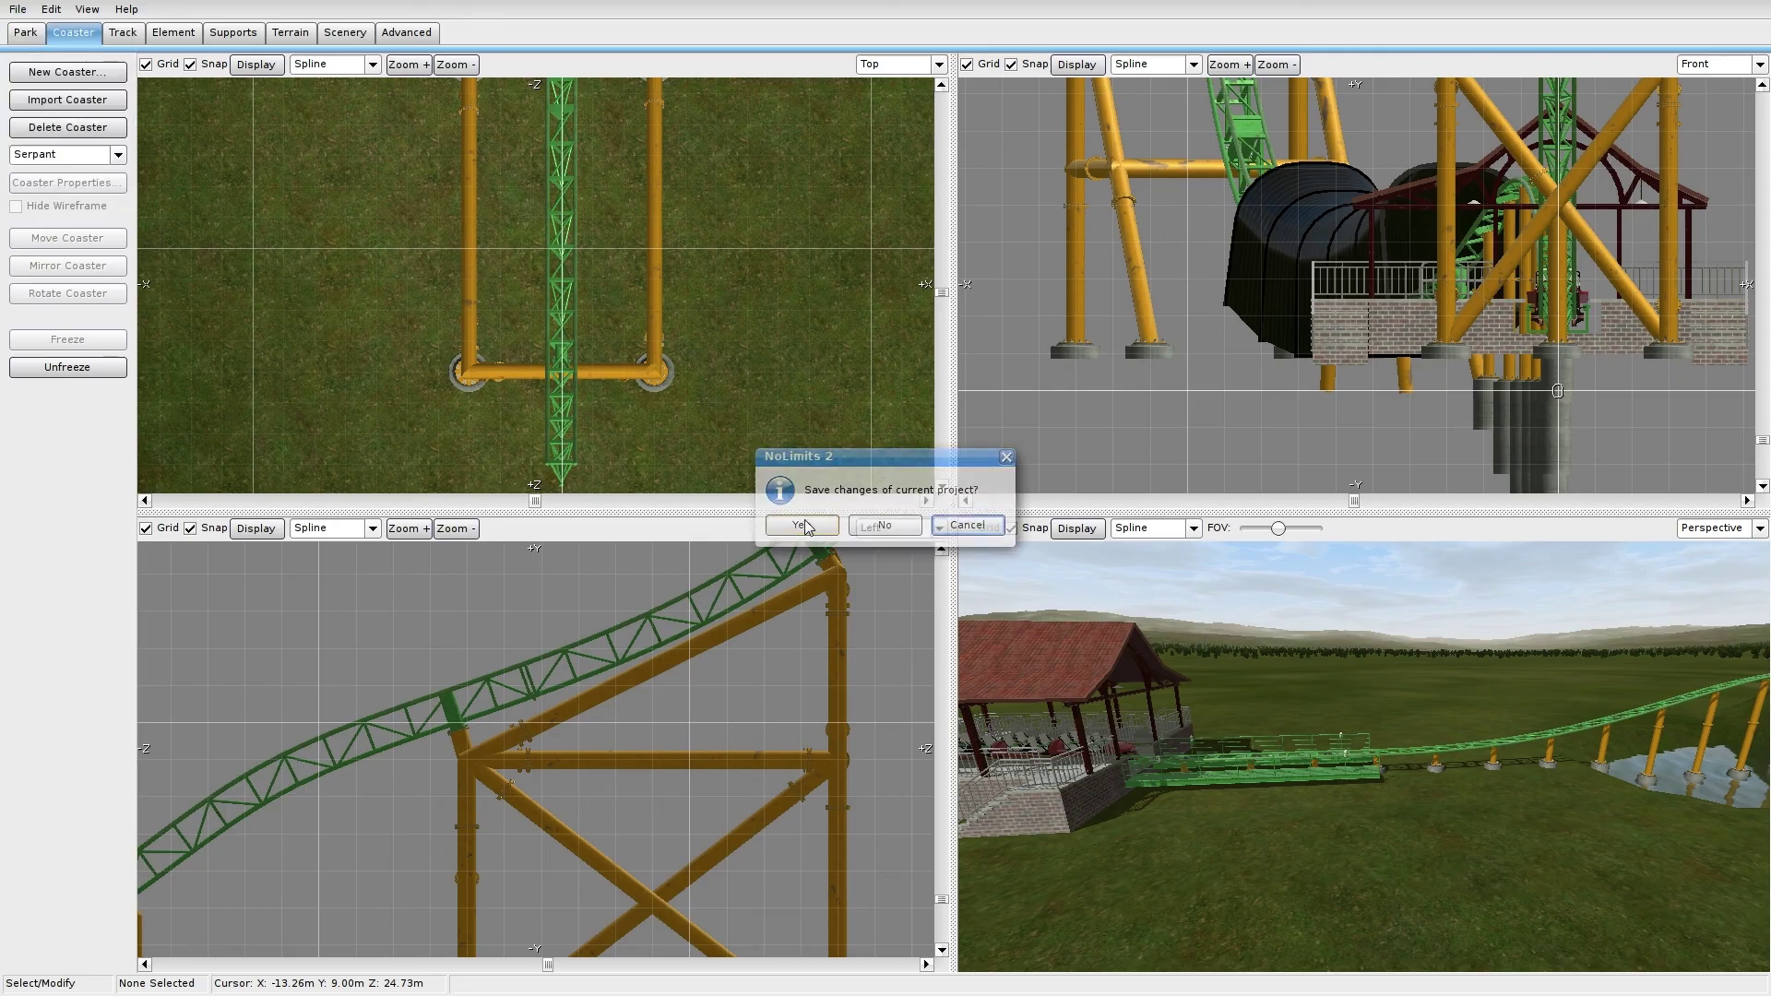
pyautogui.click(804, 524)
pyautogui.click(623, 859)
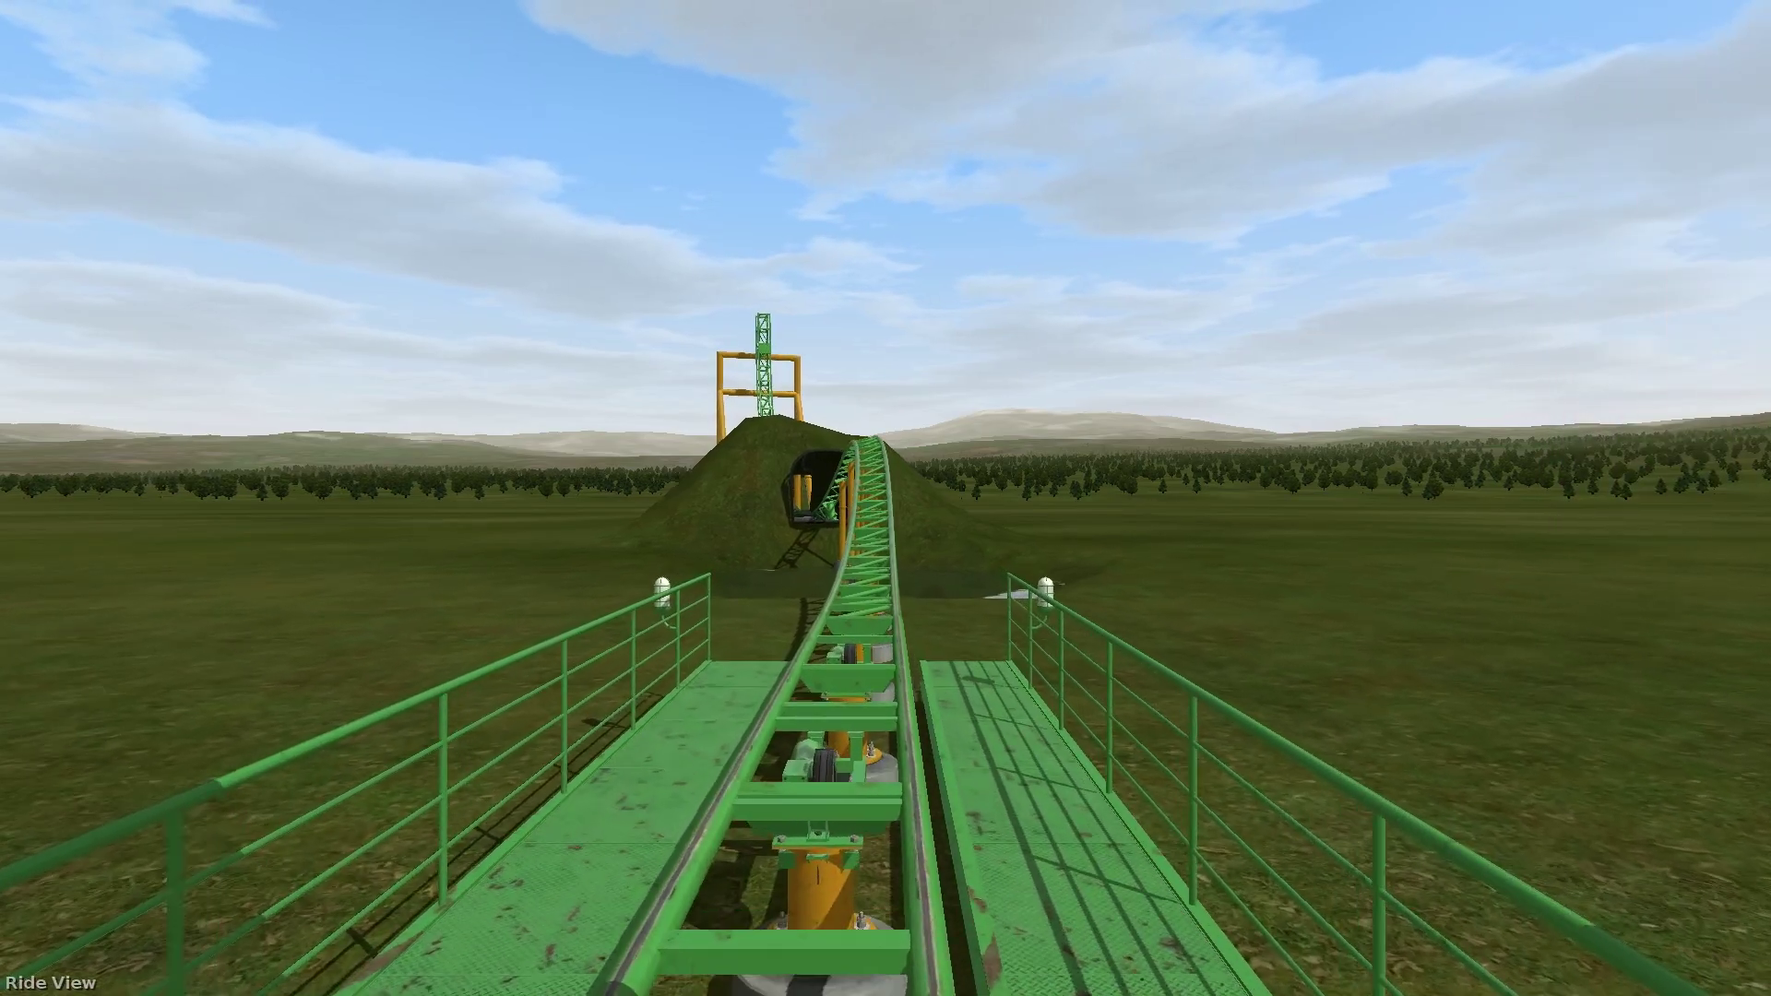
# Step: Watch the ride with the simulation data moved aside, then examine the train in the station from the fly view
pyautogui.press('F2')
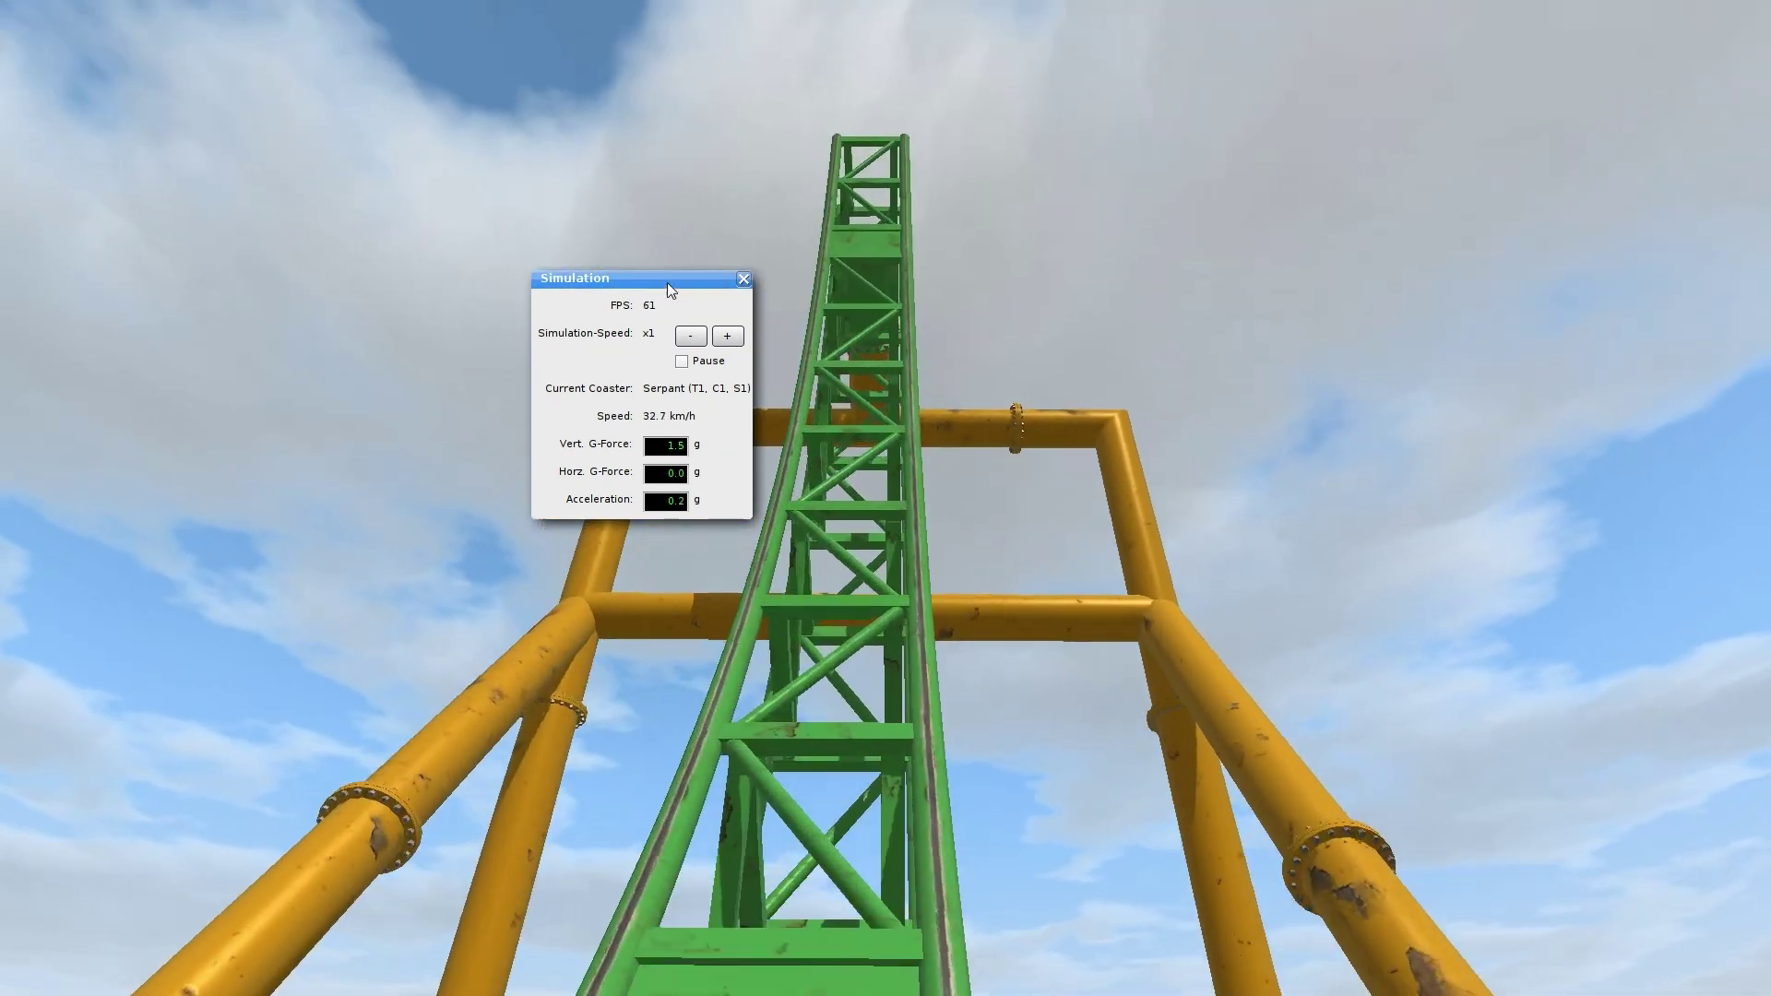
pyautogui.moveTo(667, 282); pyautogui.dragTo(420, 275)
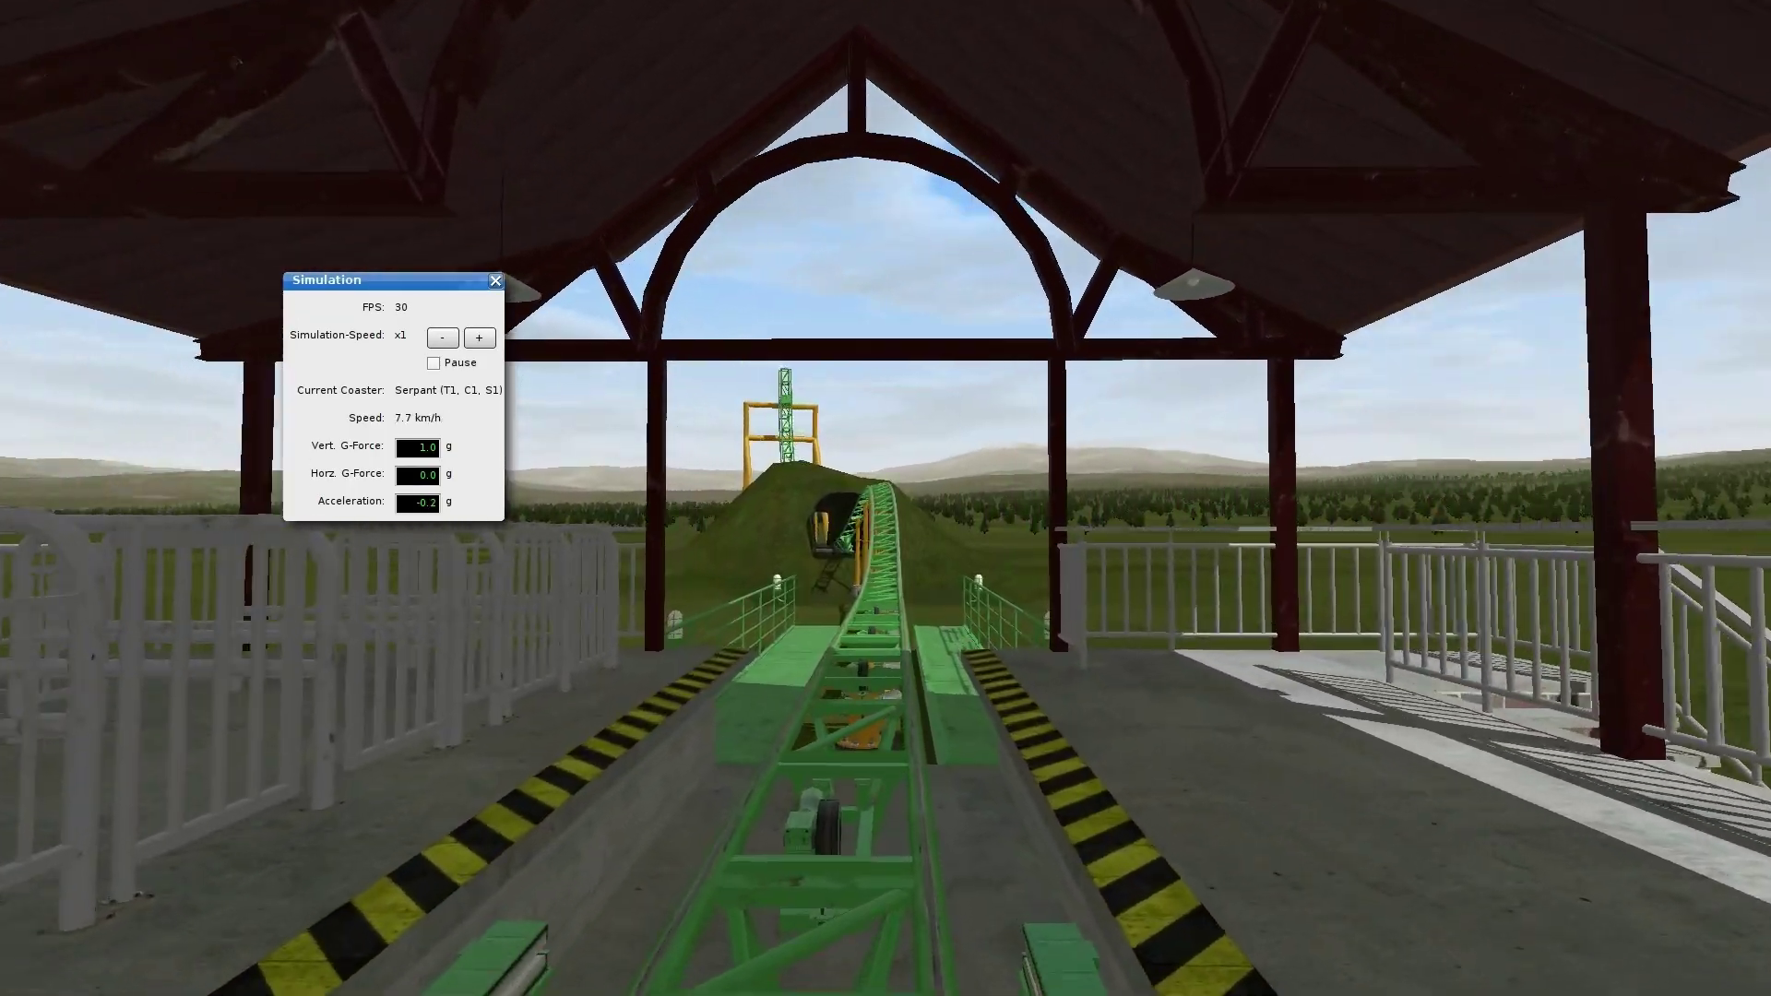
pyautogui.press('F2')
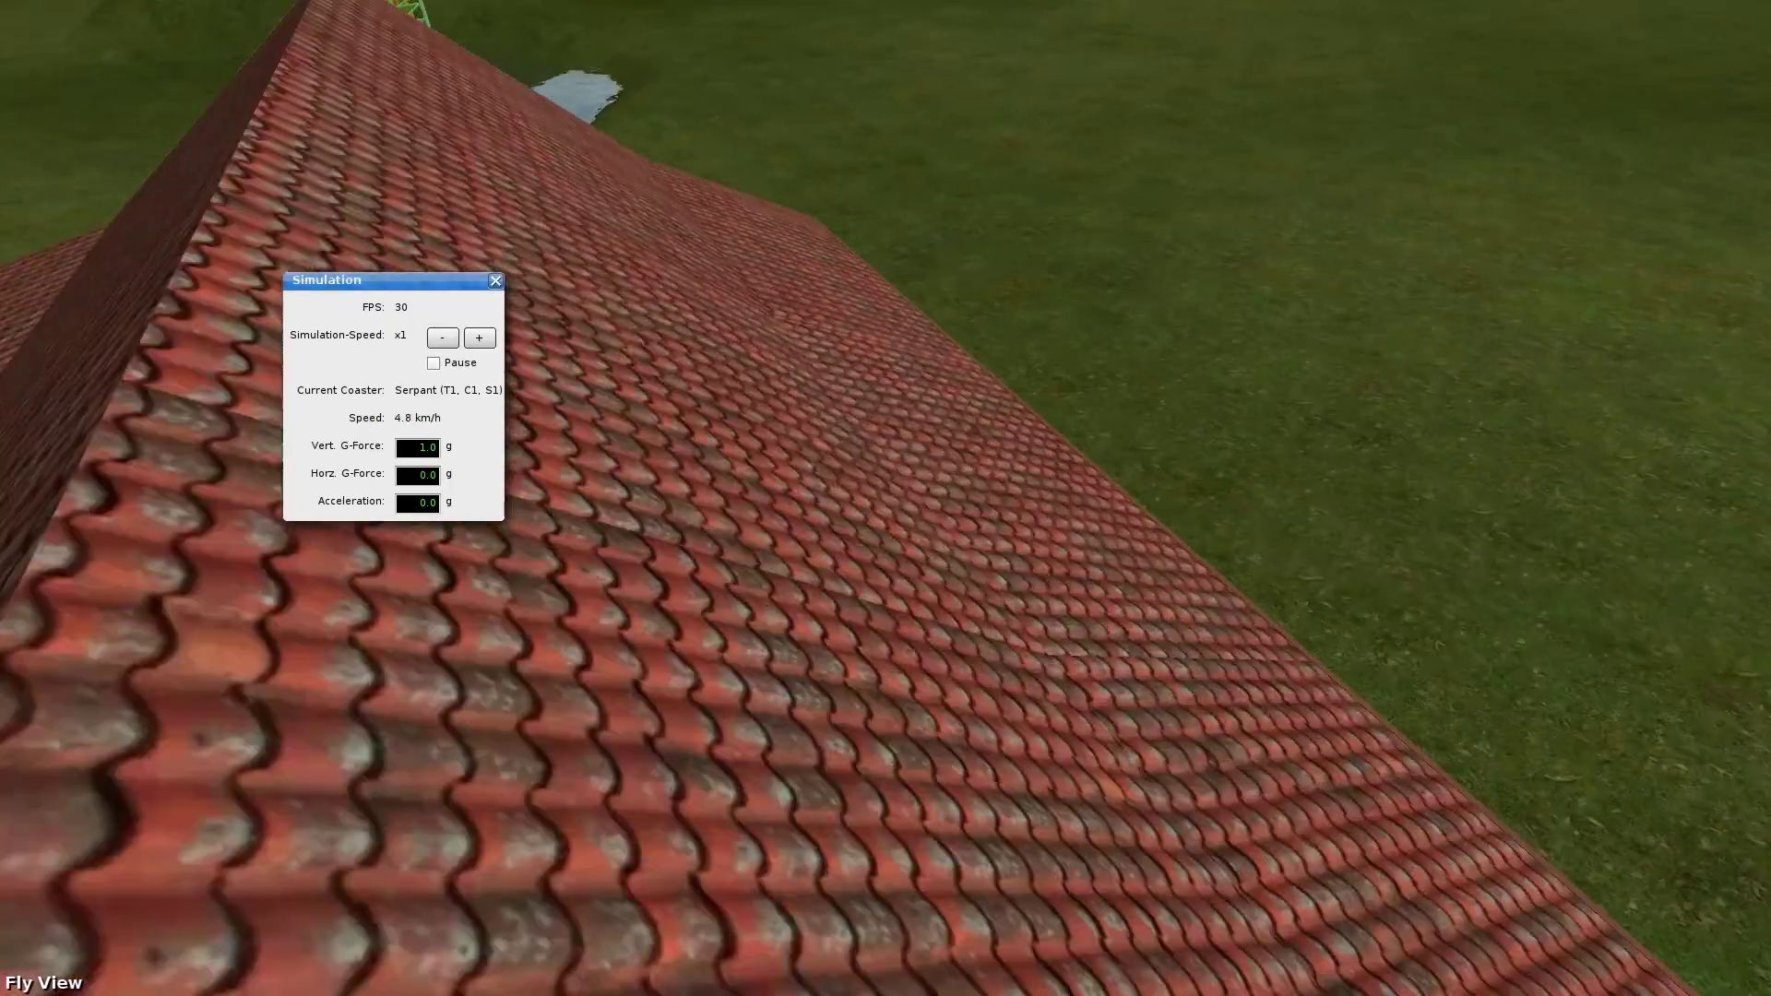
pyautogui.press('s')
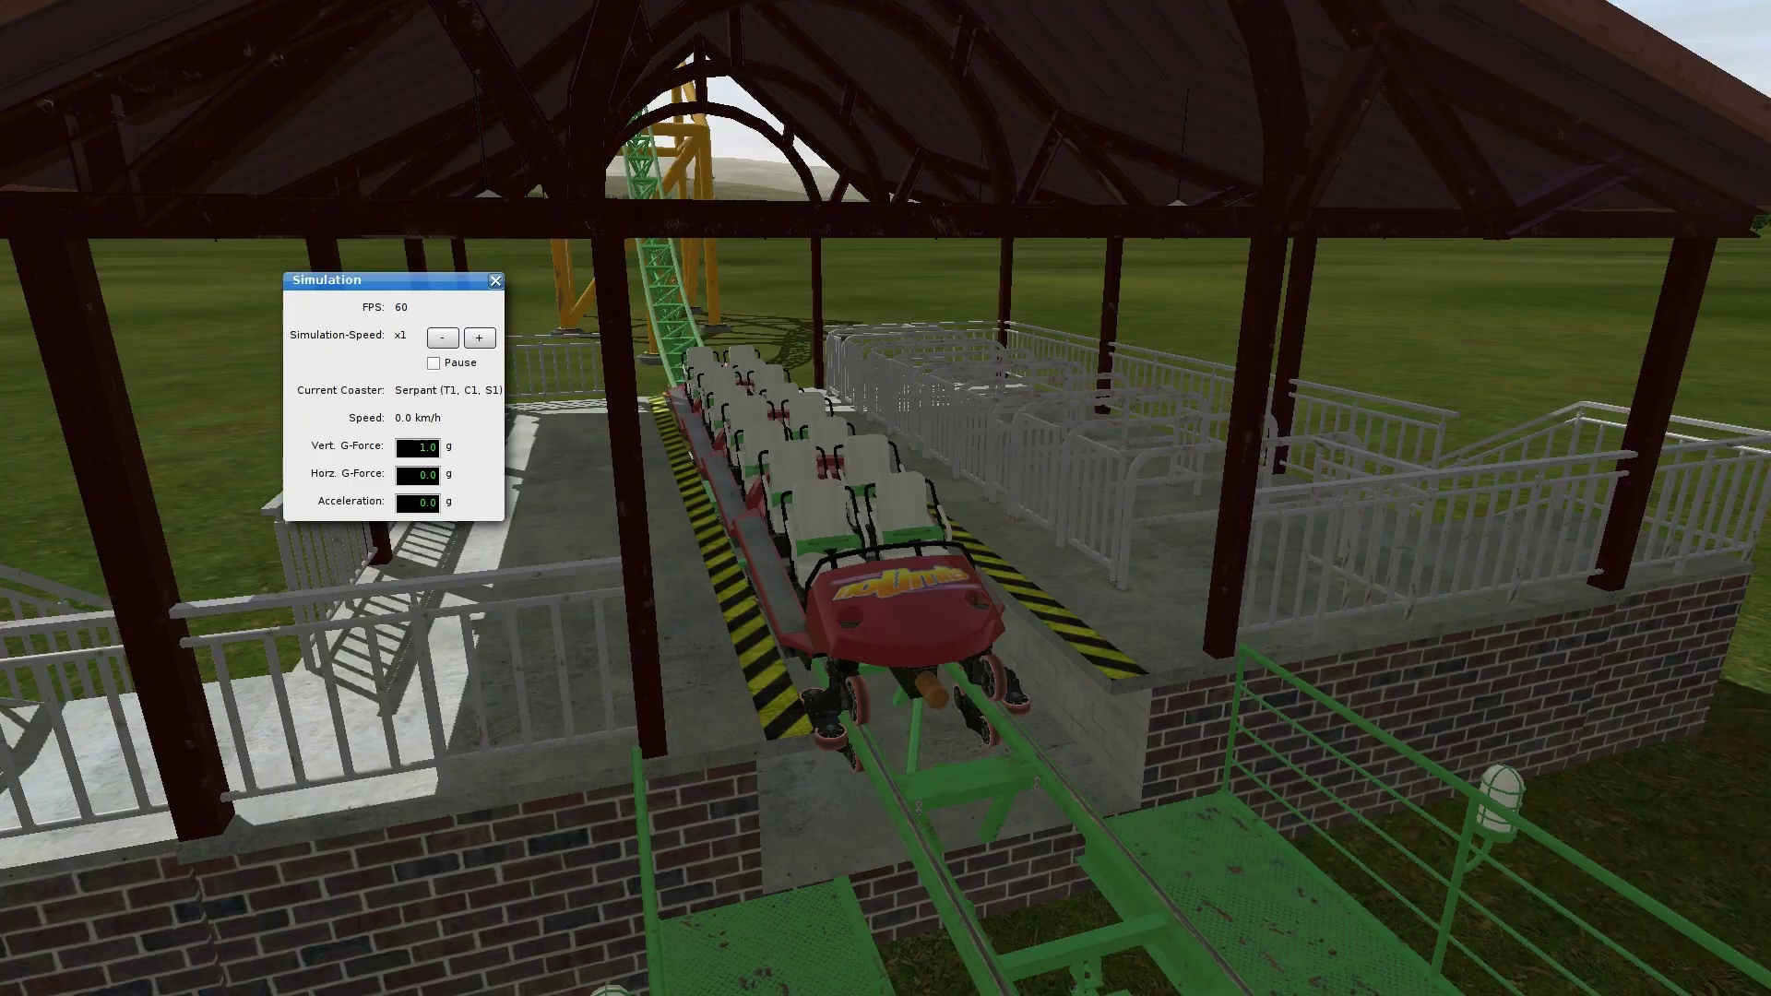
pyautogui.moveTo(1276, 507); pyautogui.dragTo(1147, 406)
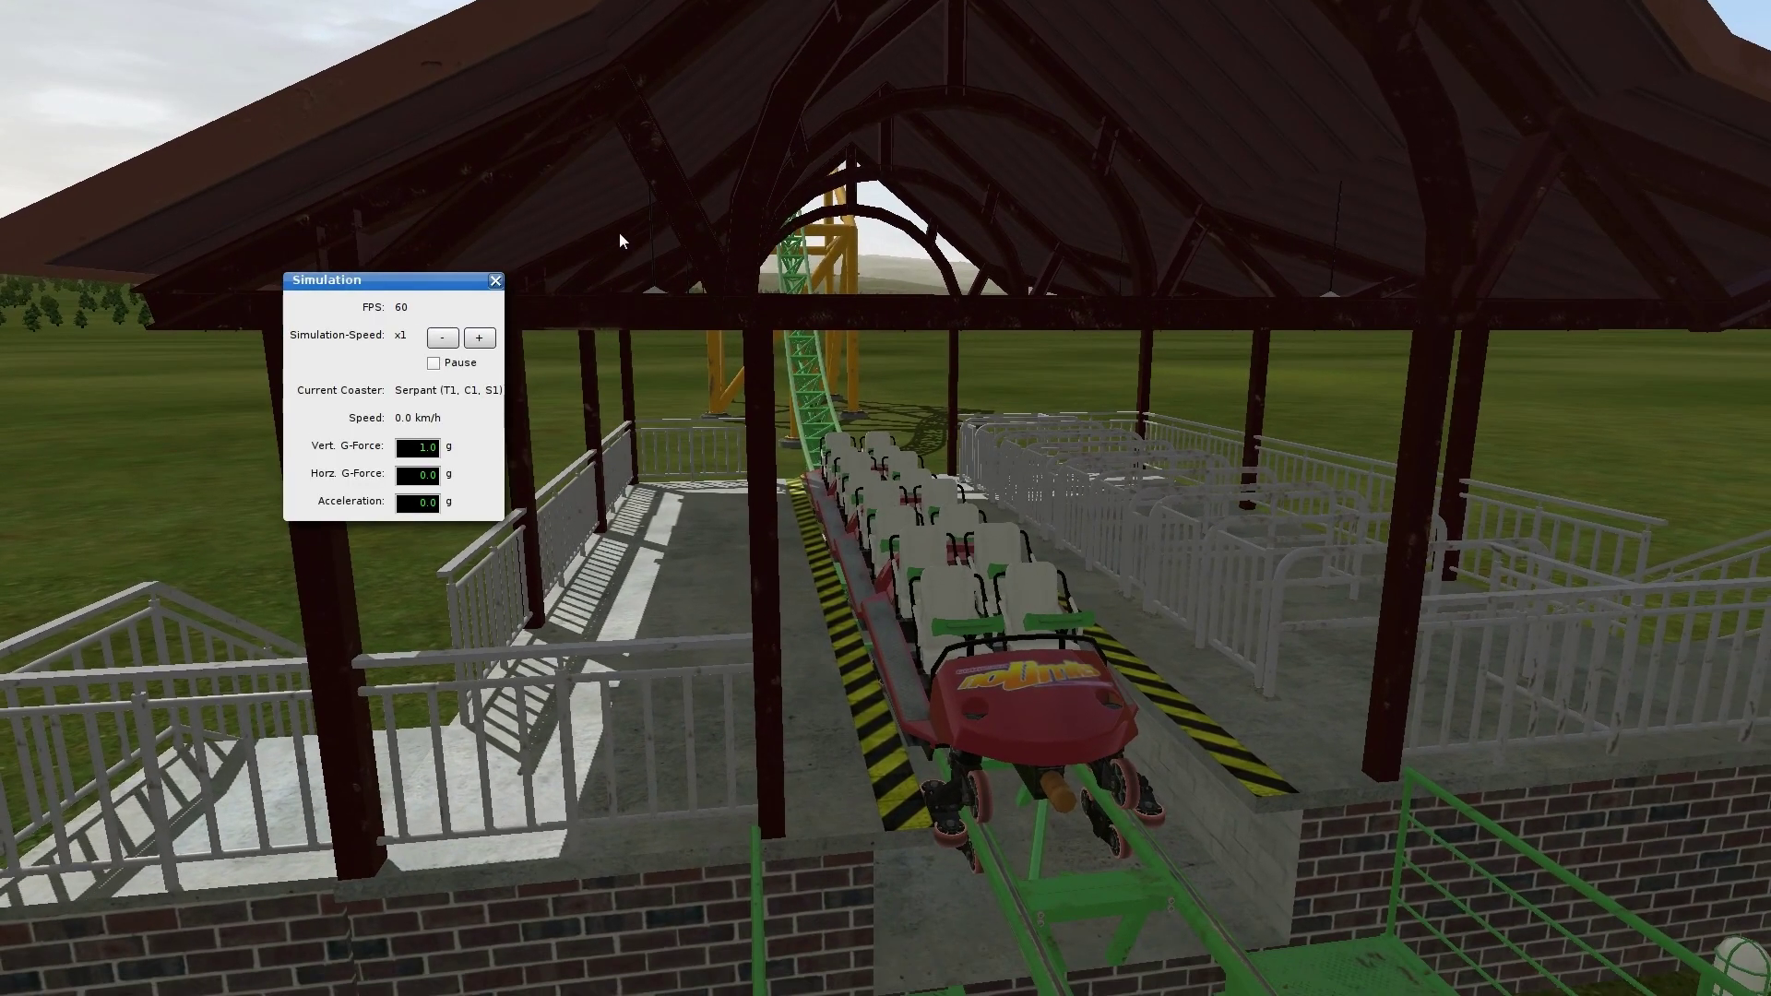